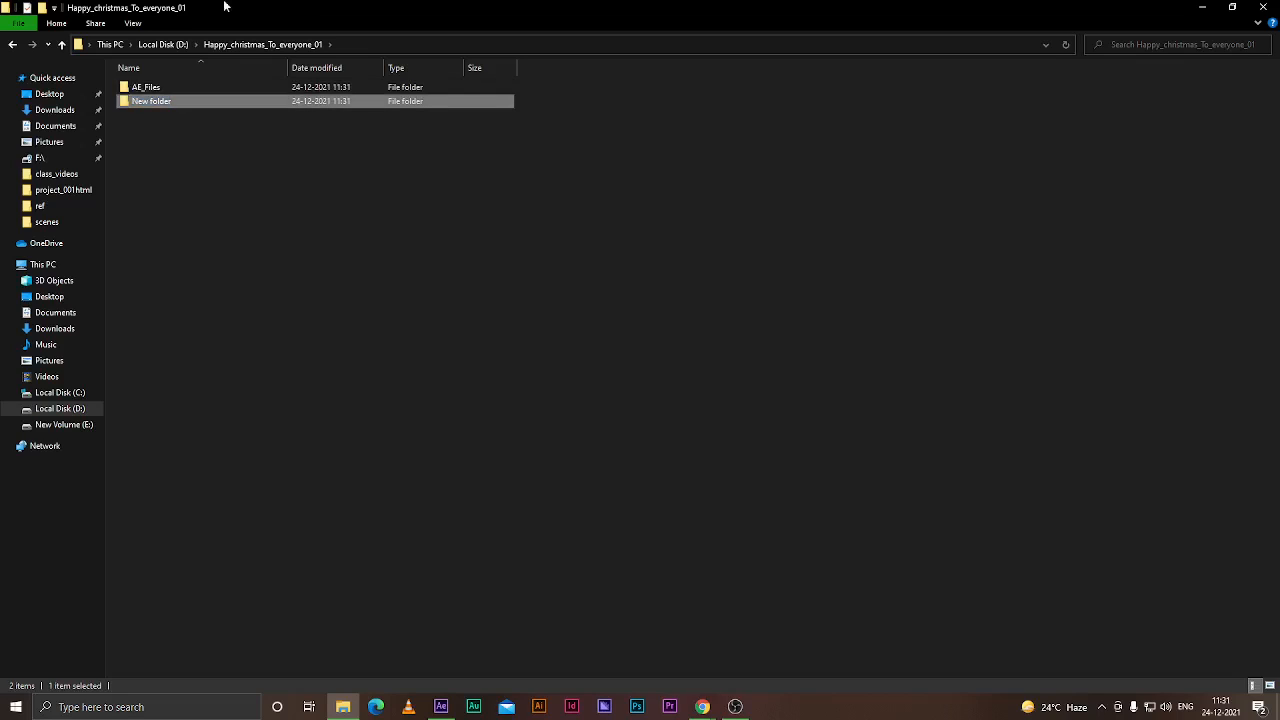
Rename the new folder as PP_Files and create another new folder named Raw_files
{"action": "left_click", "coordinate": [150, 103]}
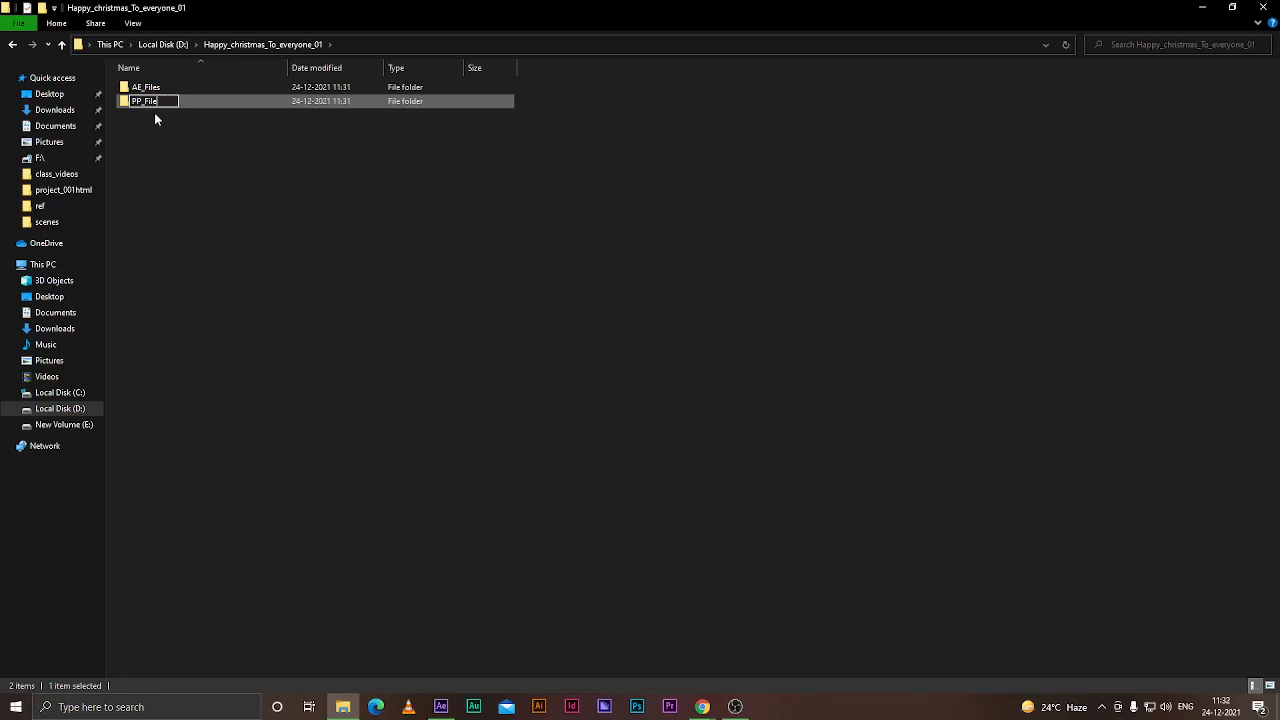
{"action": "key", "text": "Return"}
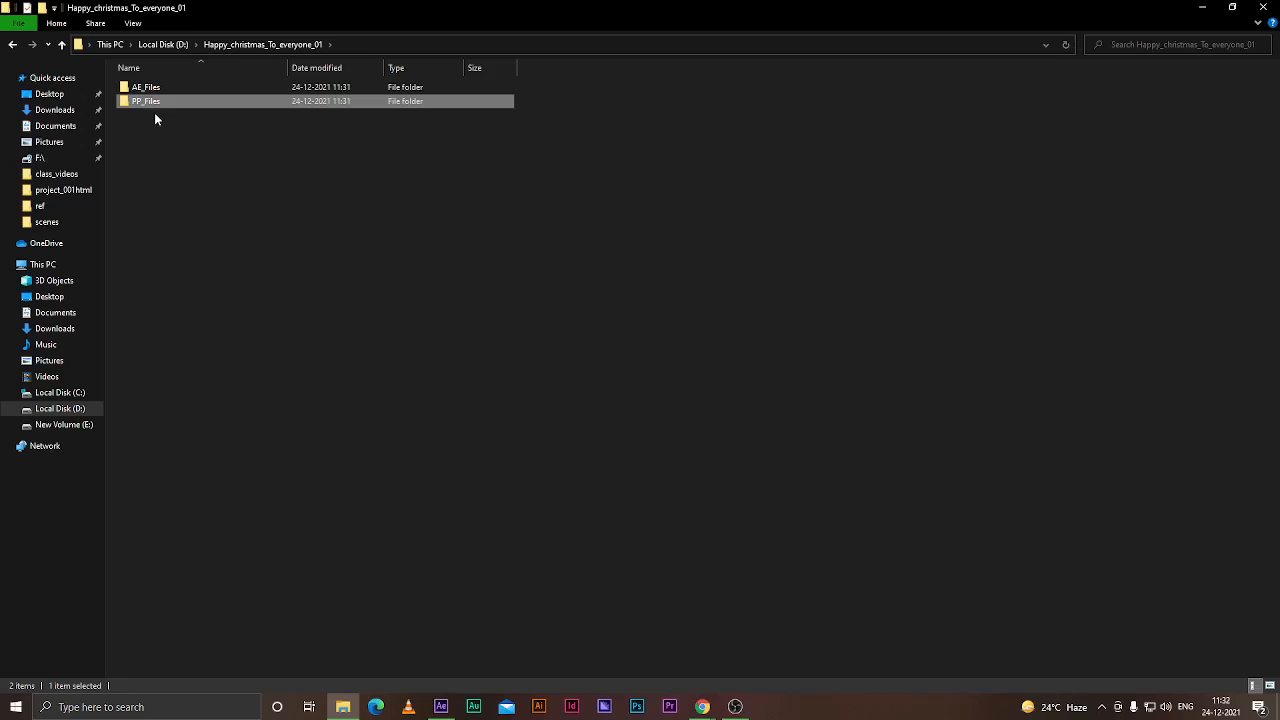
{"action": "key", "text": "ctrl+shift+n"}
{"action": "key", "text": "F2"}
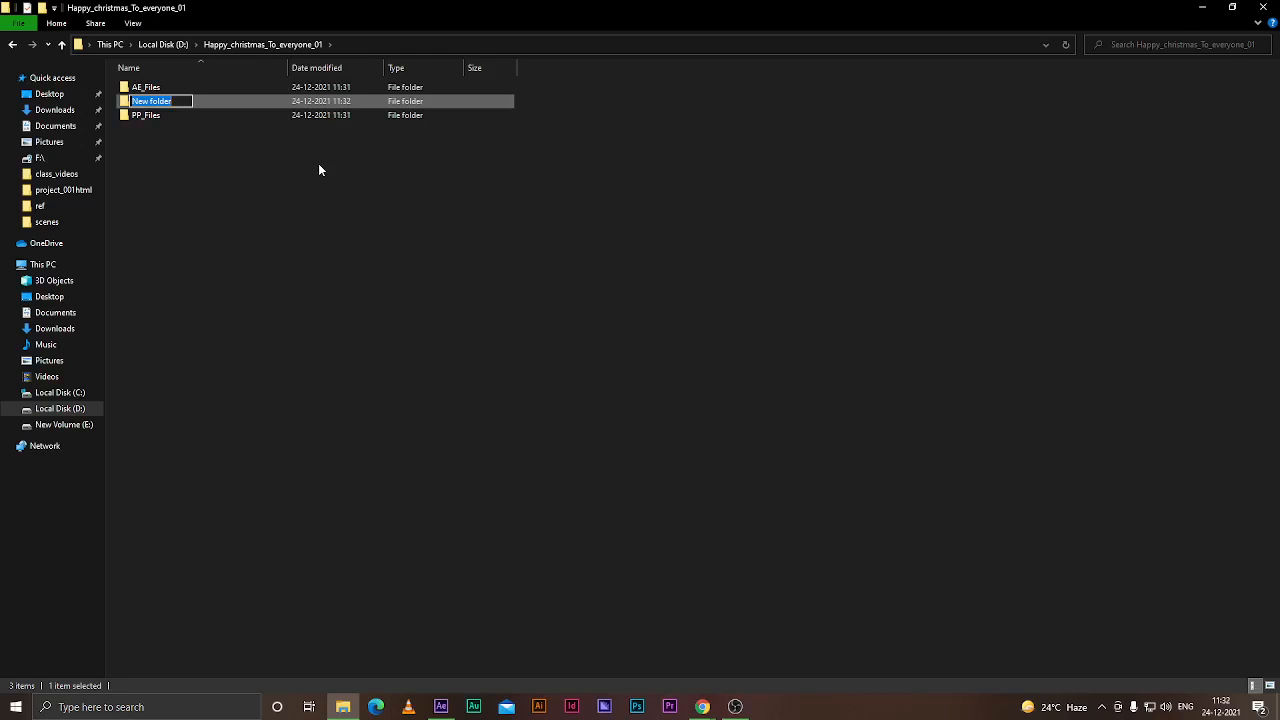
{"action": "key", "text": "BackSpace"}
{"action": "type", "text": "Raw_Files"}
{"action": "key", "text": "Return"}
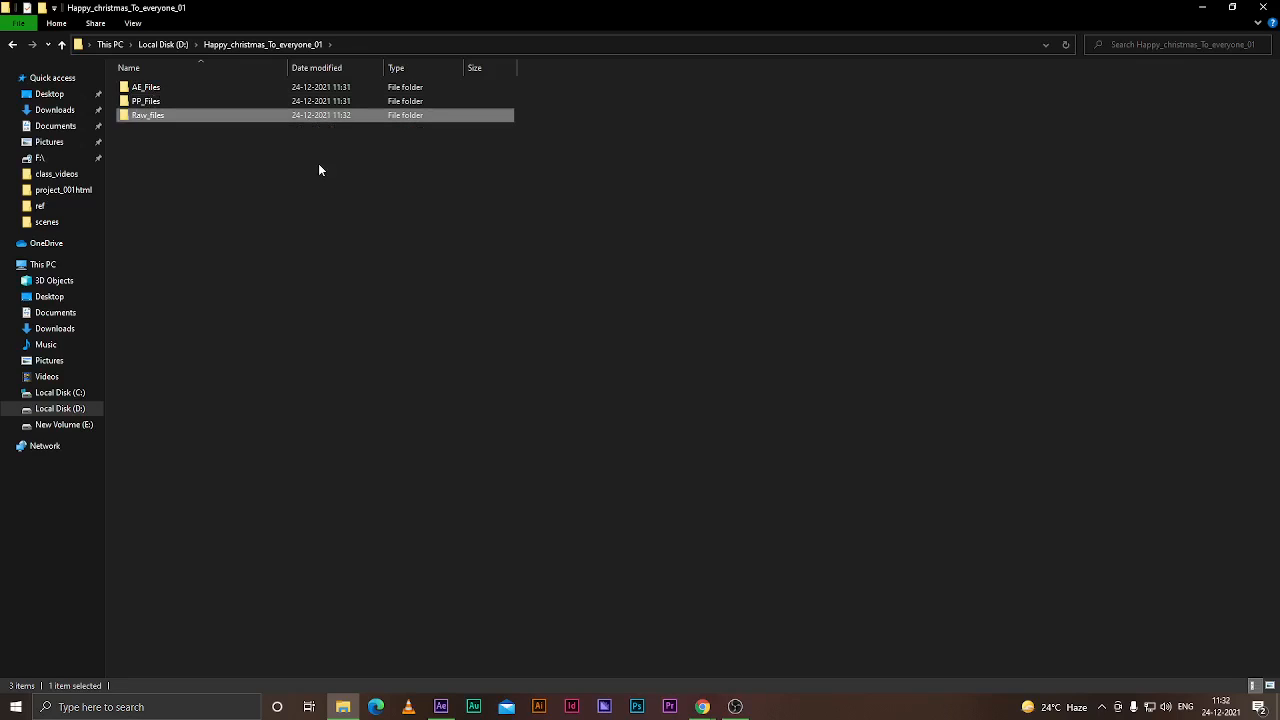
Create a new folder named Renders_files in the project folder
{"action": "key", "text": "ctrl+shift+n"}
{"action": "key", "text": "Return"}
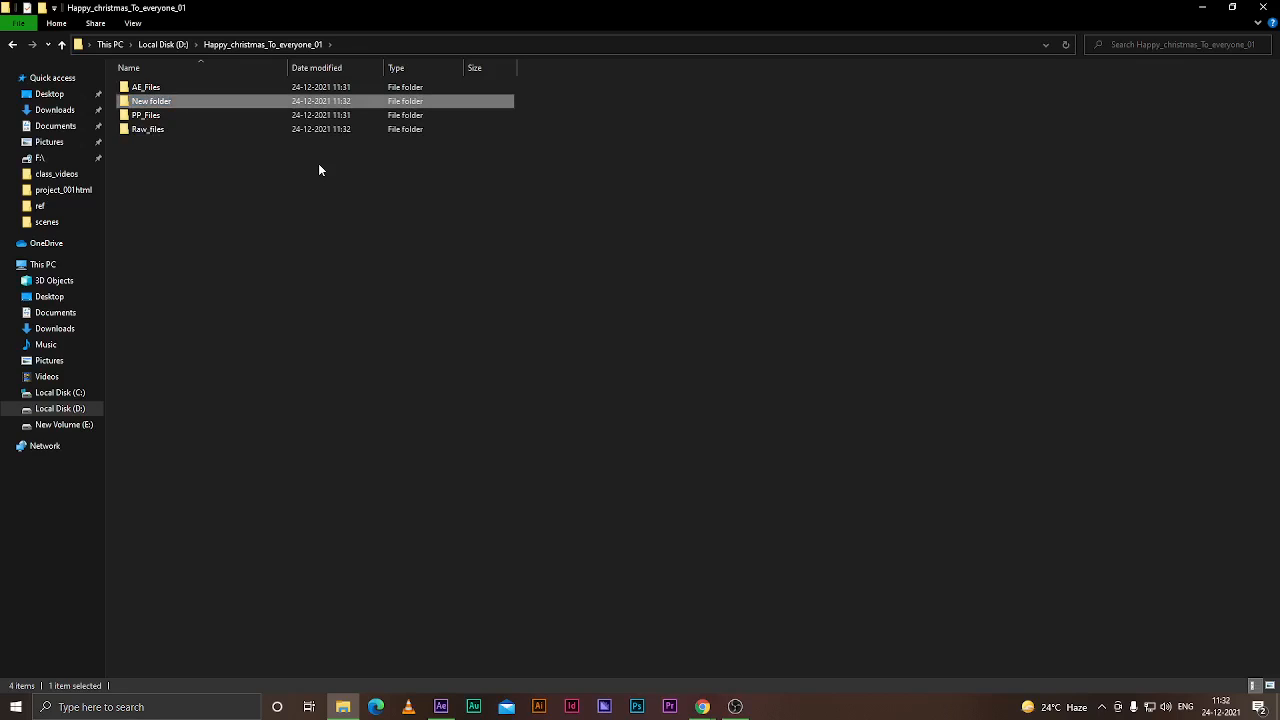
{"action": "key", "text": "F2"}
{"action": "key", "text": "BackSpace"}
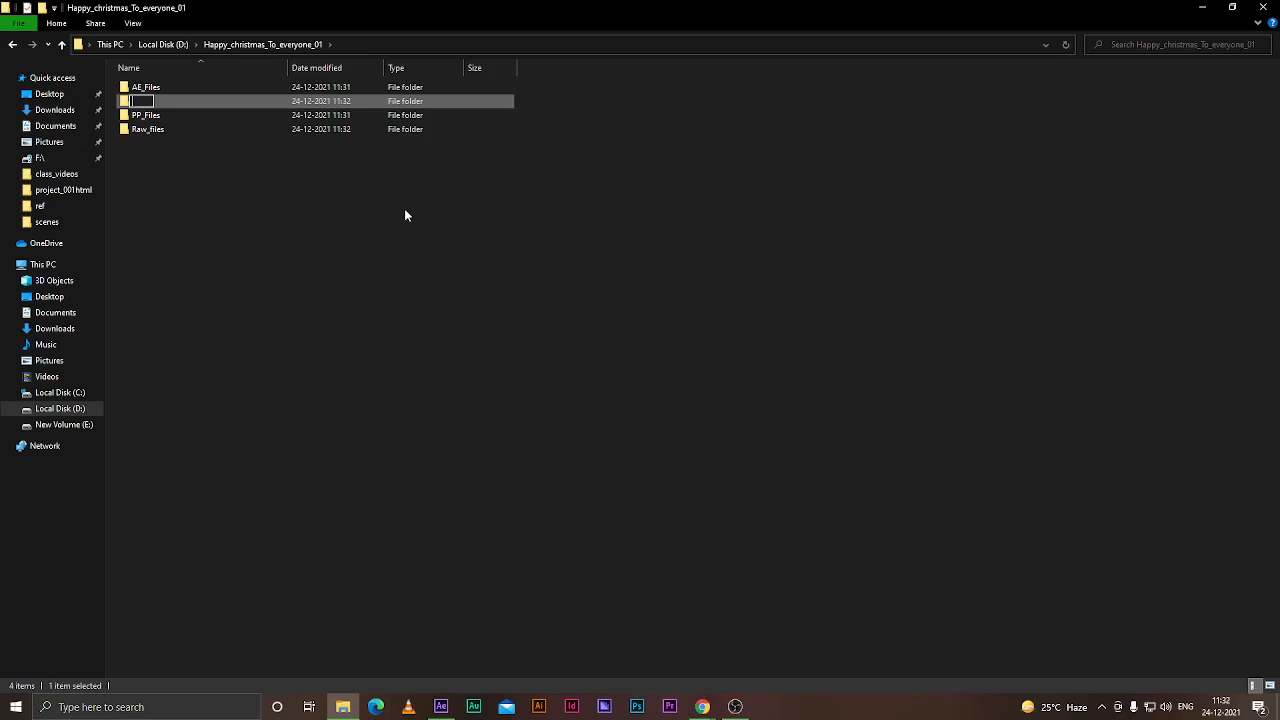
{"action": "type", "text": "Renders_files"}
{"action": "key", "text": "Return"}
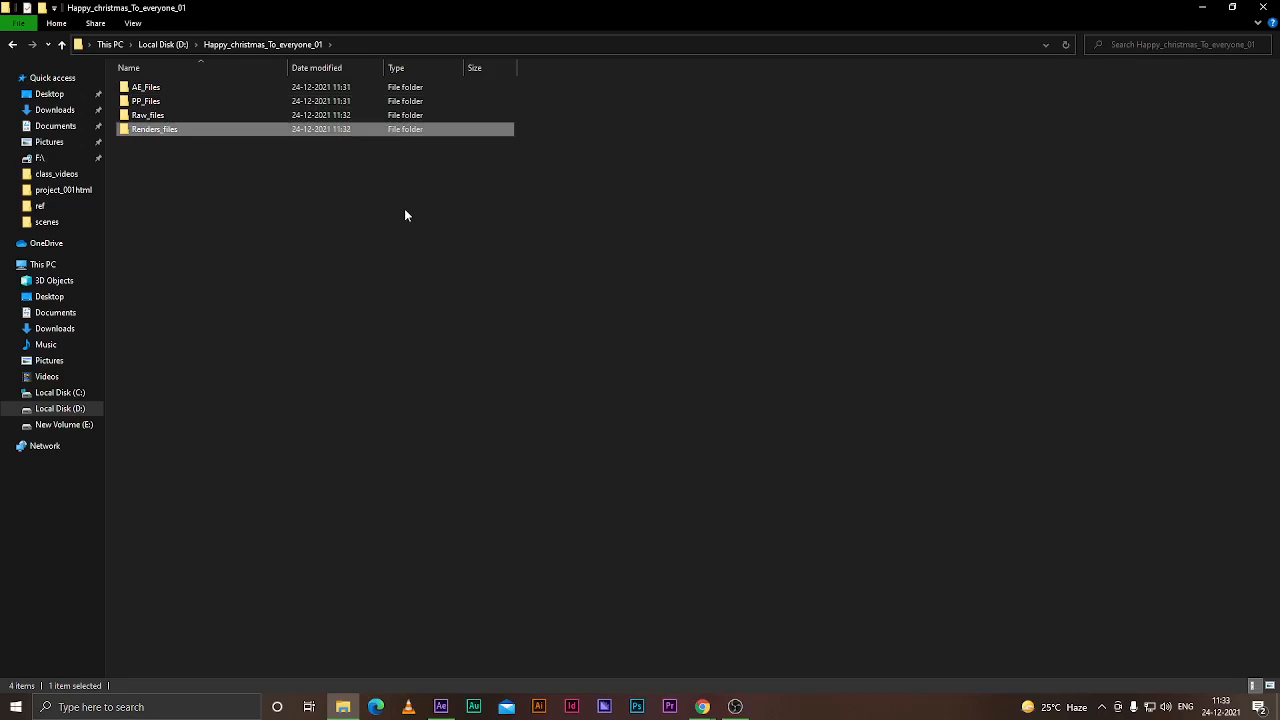
Create another new folder and rename it Stock_images through its properties
{"action": "key", "text": "ctrl+shift+n"}
{"action": "key", "text": "Return"}
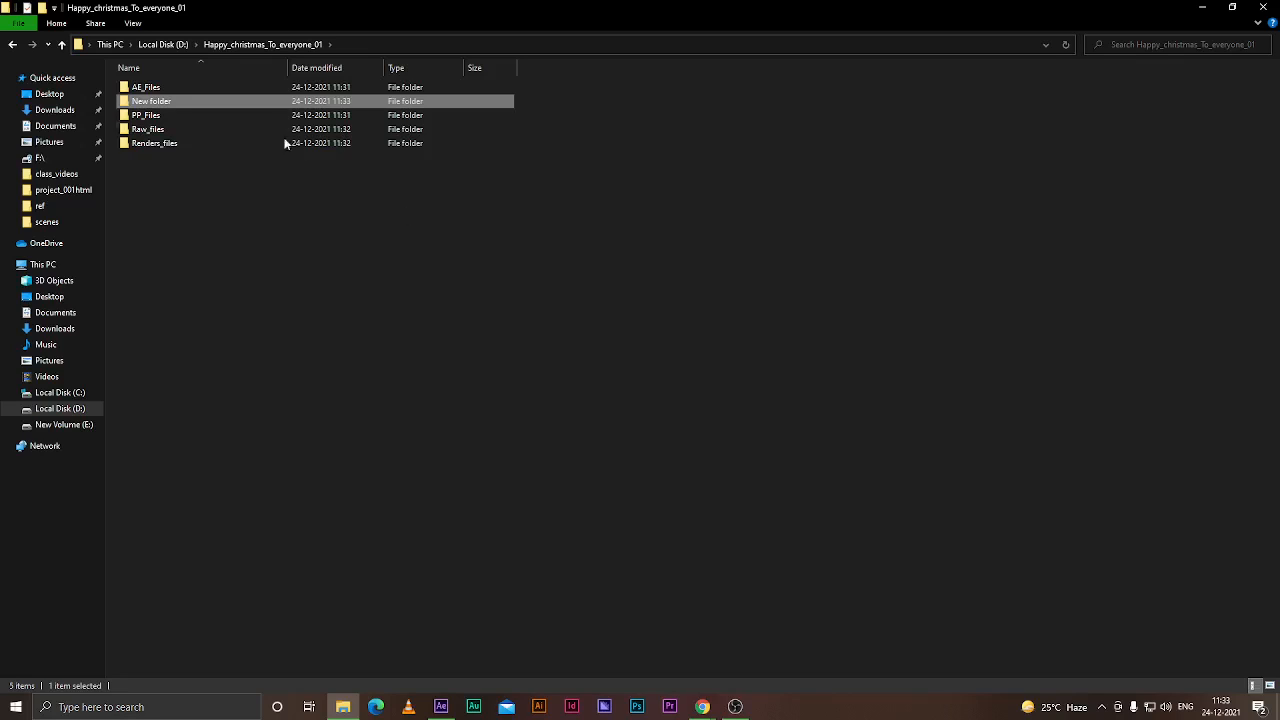
{"action": "double_click", "coordinate": [157, 103], "text": "alt"}
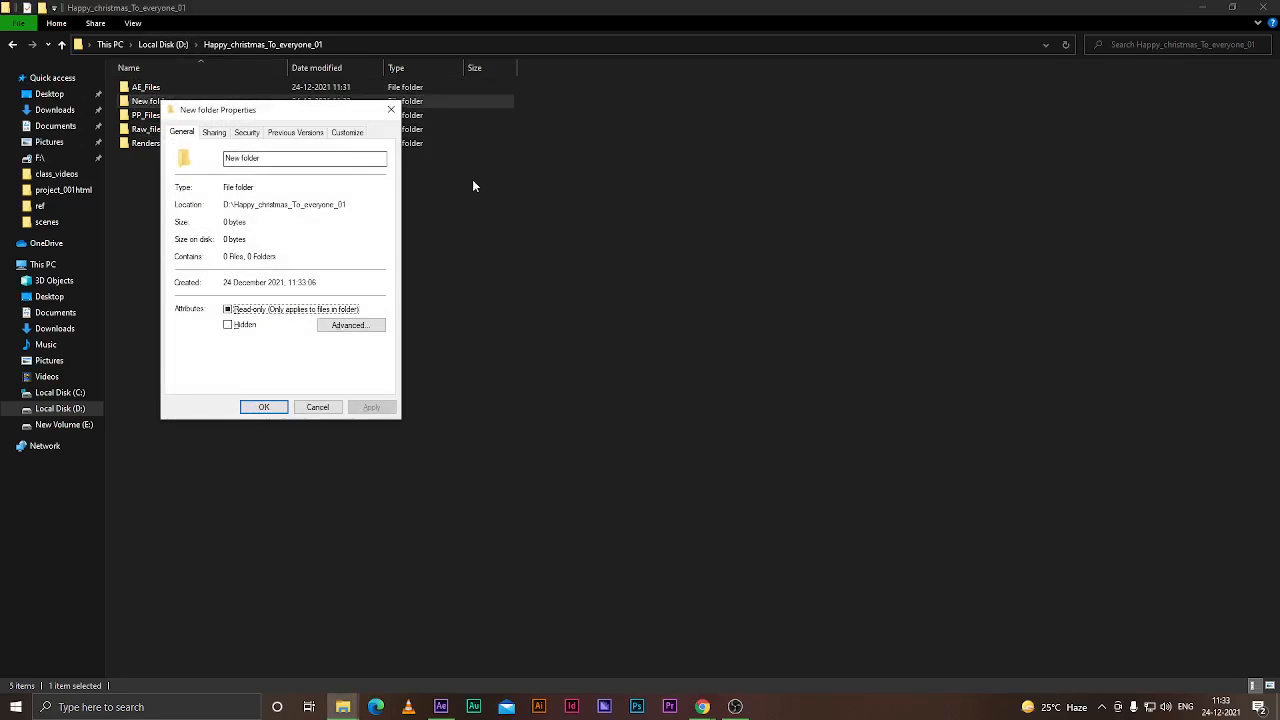
{"action": "left_click_drag", "start_coordinate": [306, 158], "coordinate": [120, 158]}
{"action": "key", "text": "BackSpace"}
{"action": "type", "text": "Stock"}
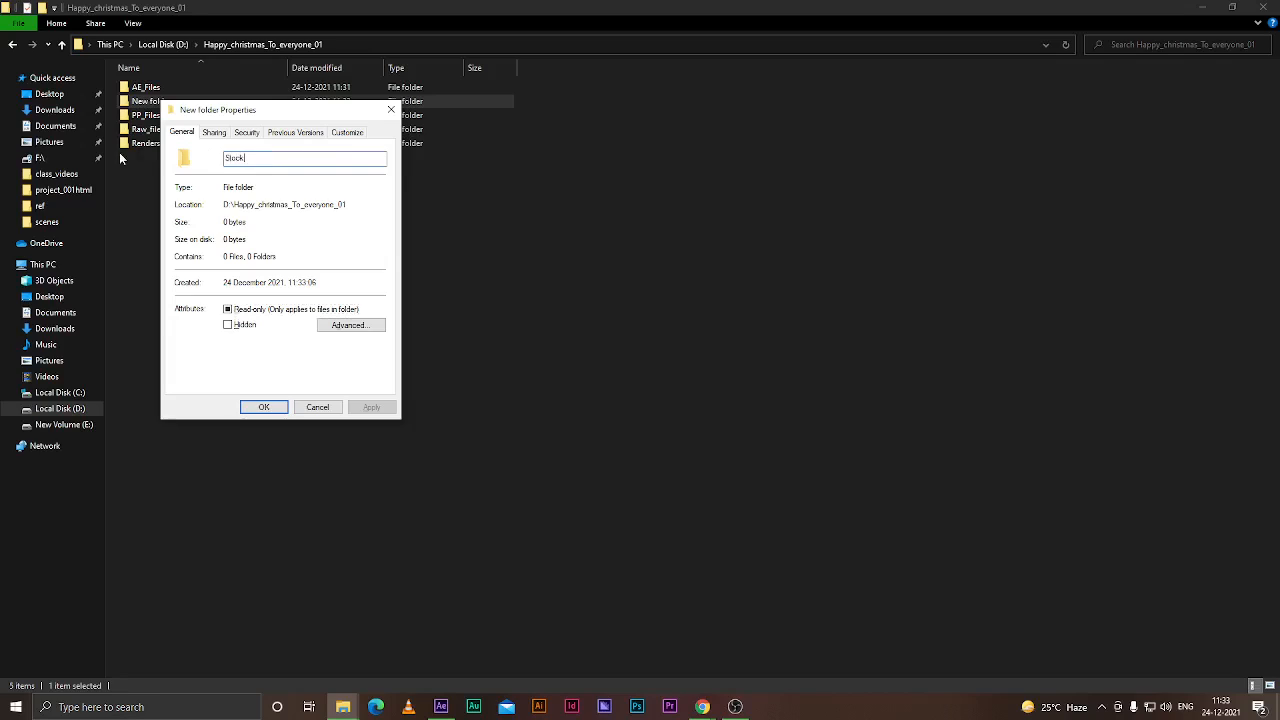
{"action": "type", "text": "_image"}
{"action": "key", "text": "Return"}
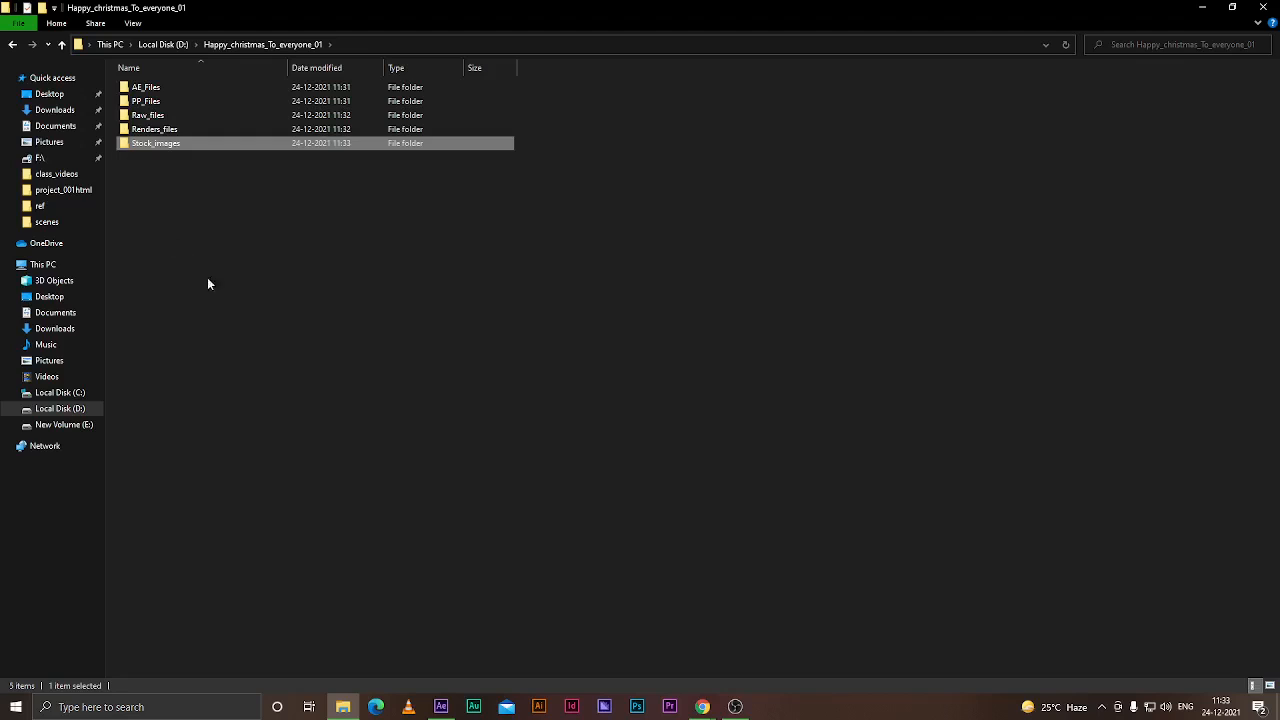
Switch the folder view to large icons
{"action": "left_click", "coordinate": [248, 263]}
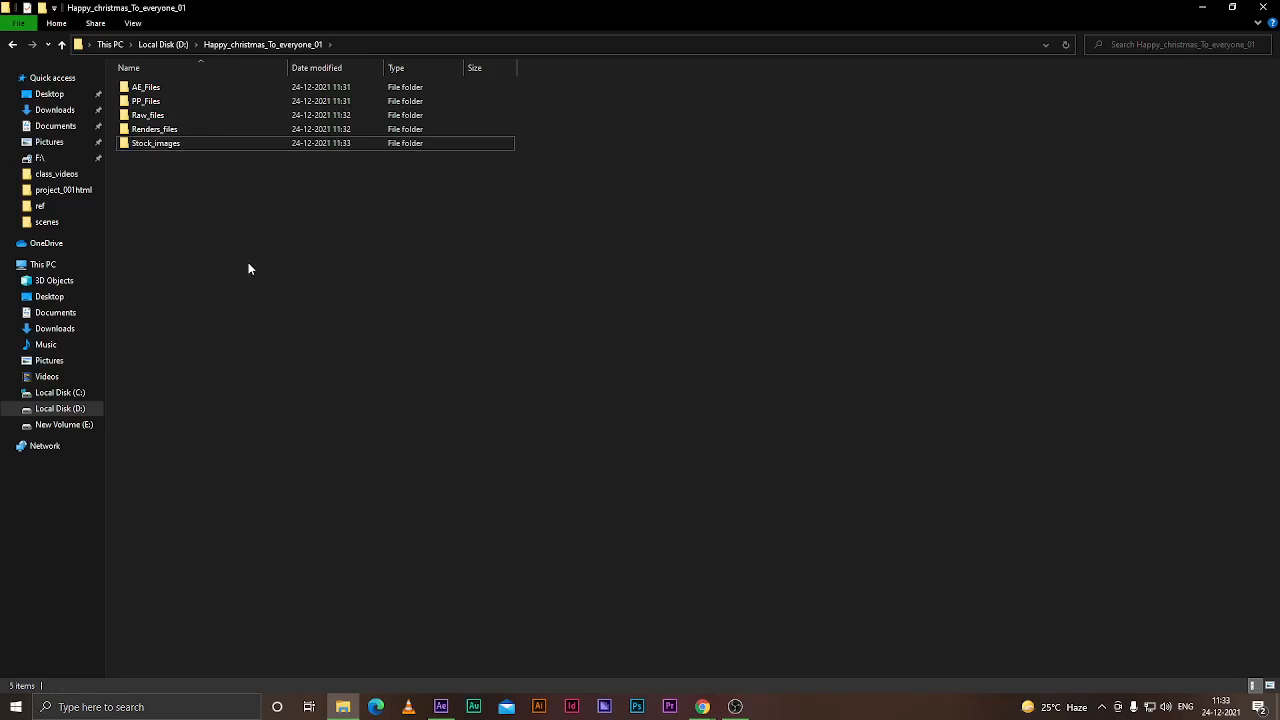
{"action": "right_click", "coordinate": [464, 270]}
{"action": "mouse_move", "coordinate": [590, 297]}
{"action": "left_click", "coordinate": [668, 299]}
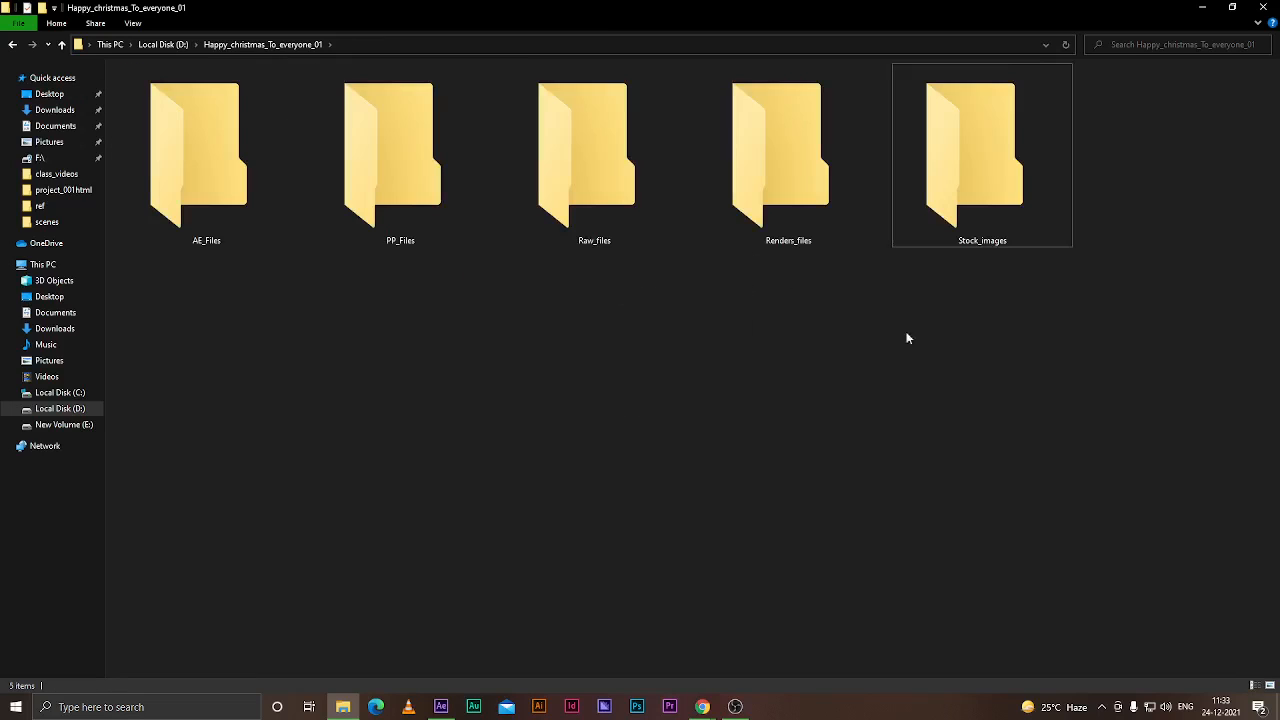
Copy the three recorded videos from Downloads and paste them into the Raw_files folder
{"action": "left_click", "coordinate": [37, 112]}
{"action": "left_click", "coordinate": [150, 128]}
{"action": "left_click", "coordinate": [287, 127], "text": "shift"}
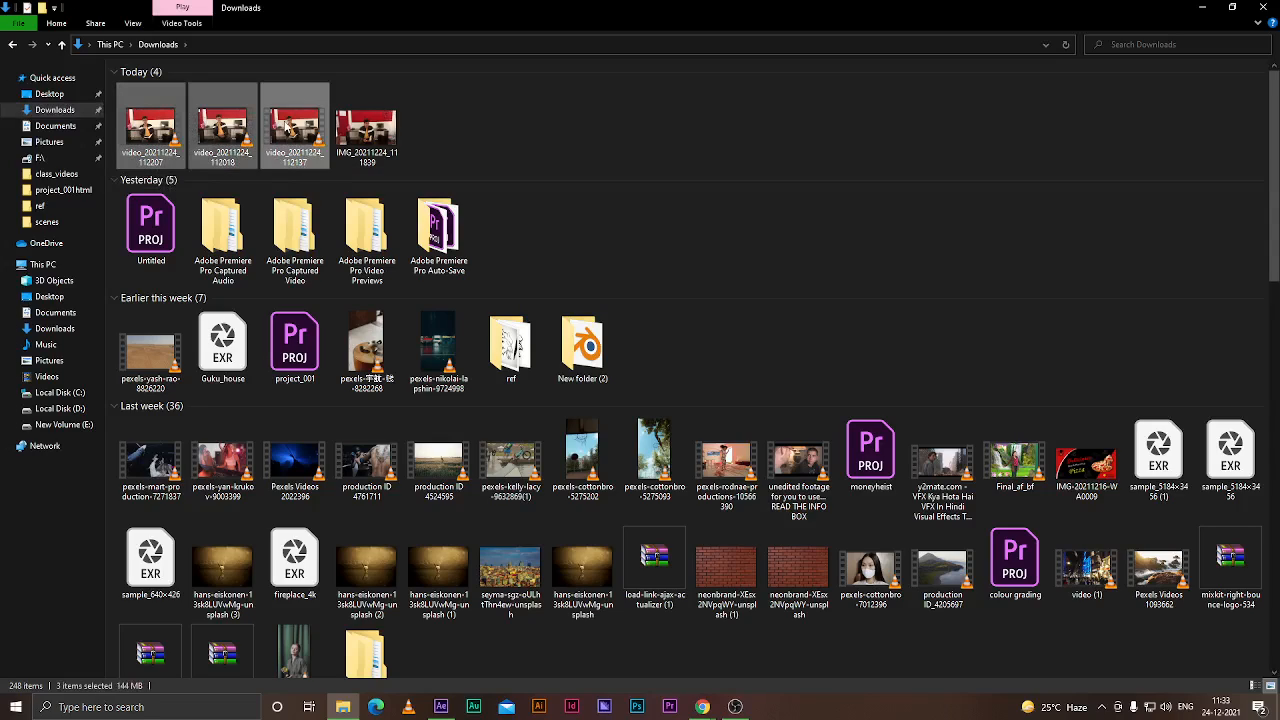
{"action": "left_click", "coordinate": [12, 45]}
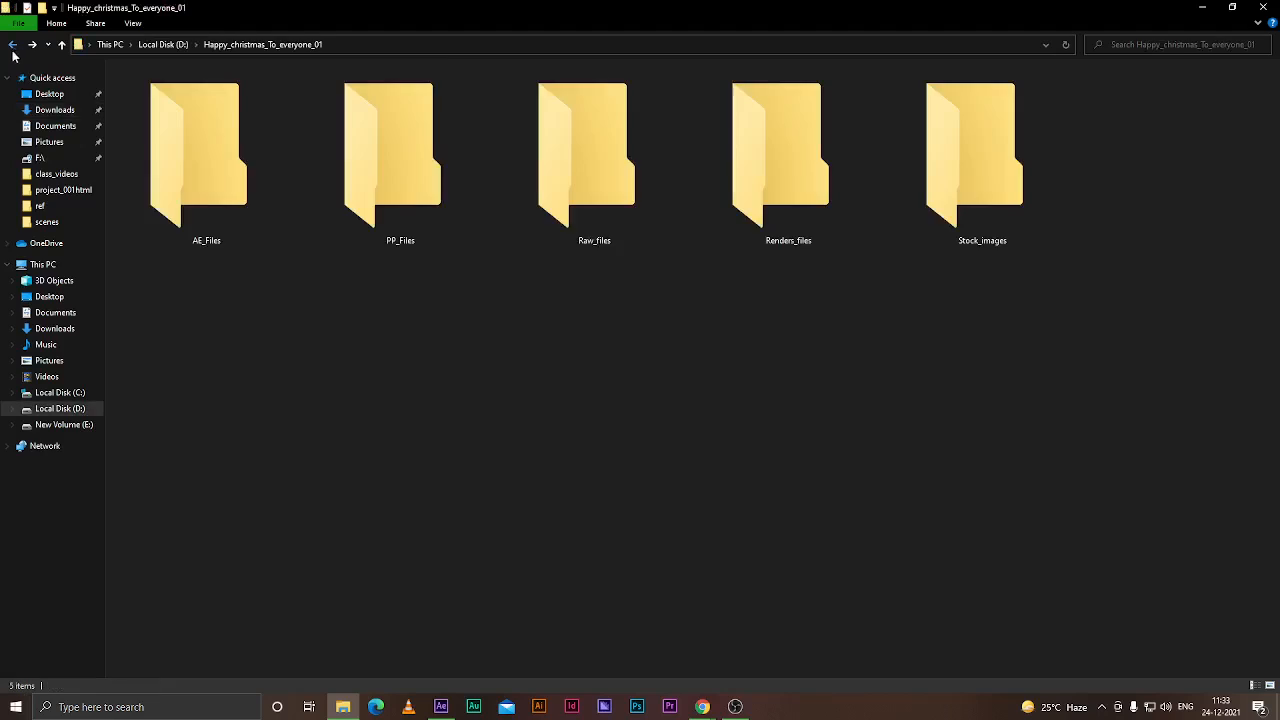
{"action": "double_click", "coordinate": [575, 187]}
{"action": "key", "text": "ctrl+v"}
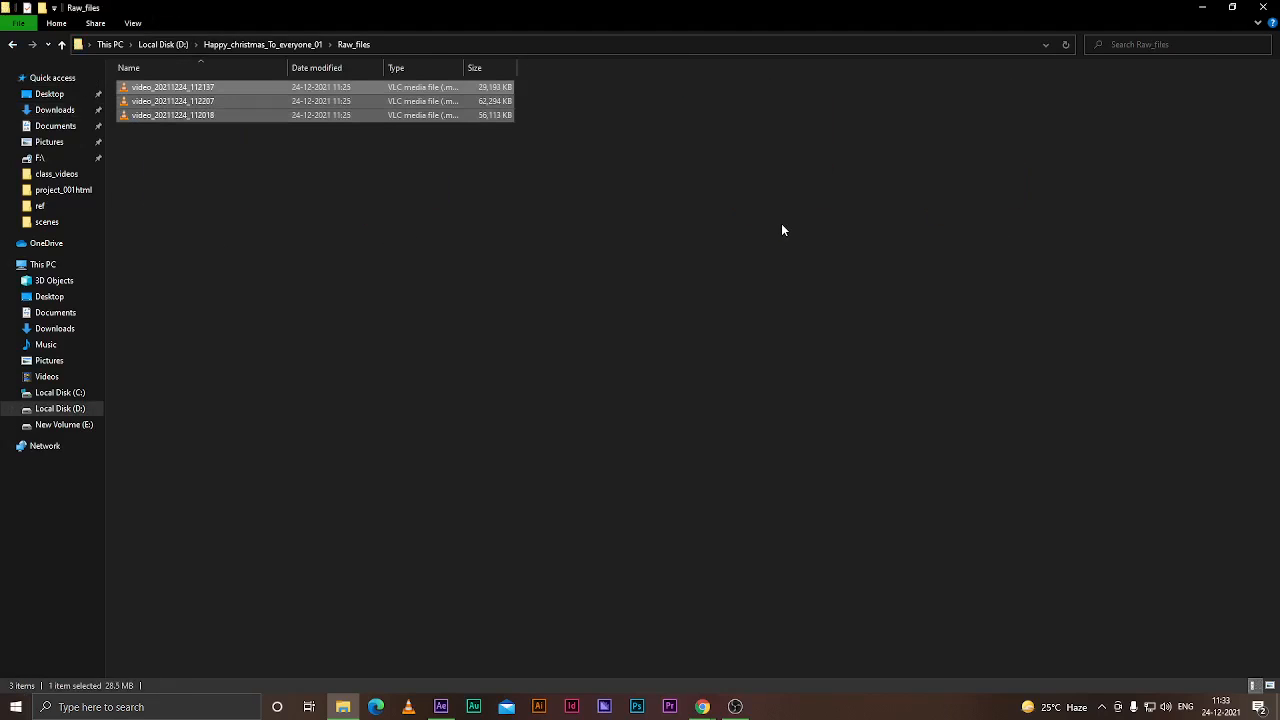
{"action": "left_click", "coordinate": [14, 46]}
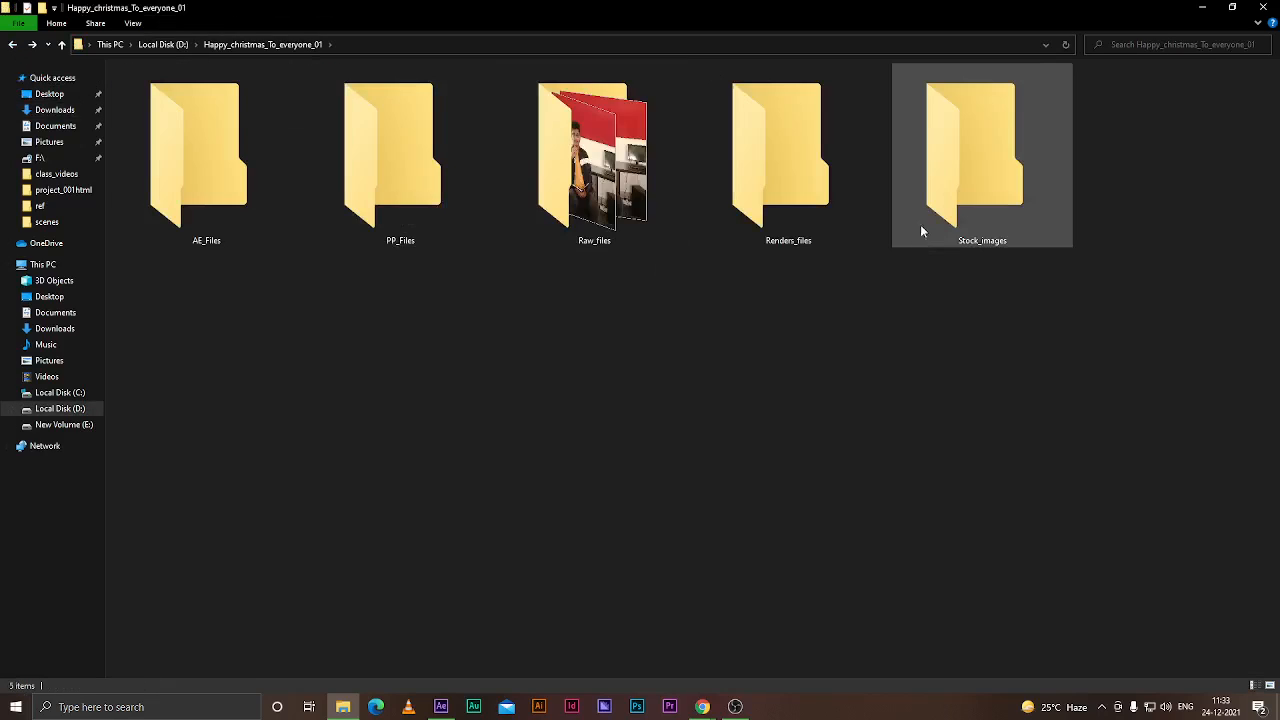
Move the downloaded IMG image from Downloads into the Stock_images folder
{"action": "double_click", "coordinate": [914, 234]}
{"action": "left_click", "coordinate": [60, 109]}
{"action": "left_click", "coordinate": [159, 123]}
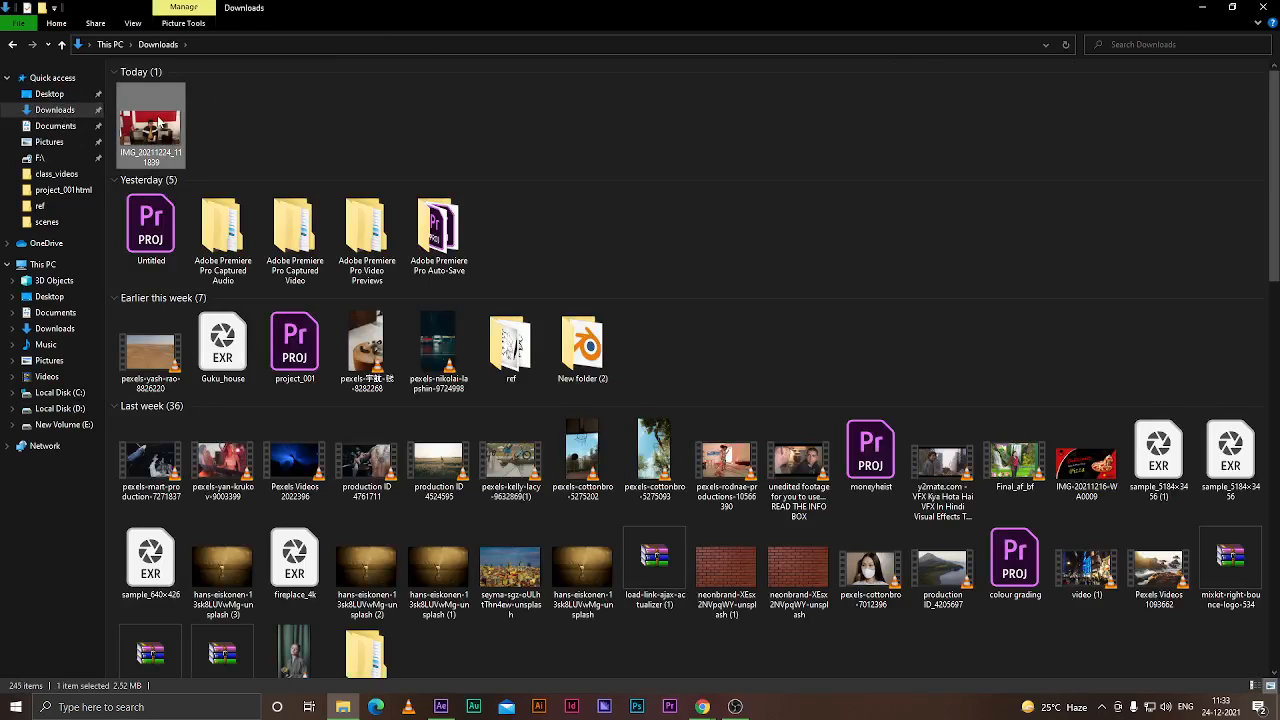
{"action": "key", "text": "ctrl+x"}
{"action": "left_click", "coordinate": [12, 44]}
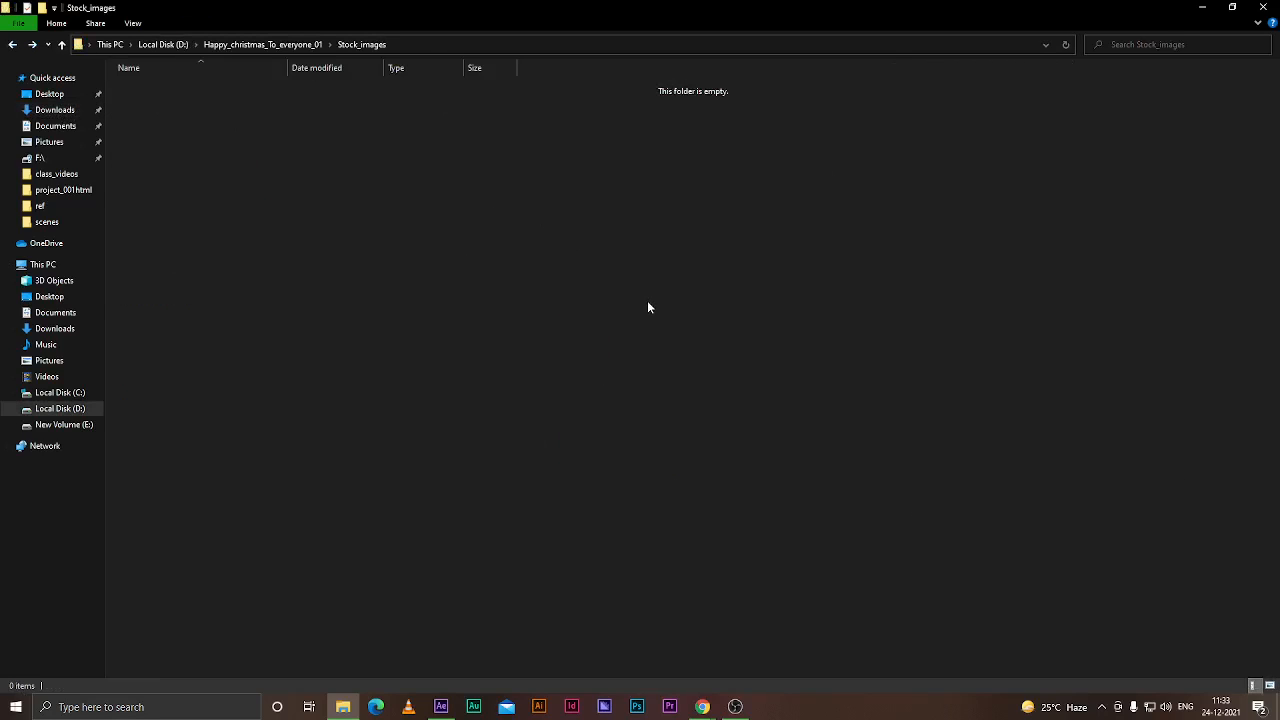
{"action": "key", "text": "ctrl+v"}
{"action": "left_click", "coordinate": [12, 44]}
Refresh the project folder and switch to After Effects
{"action": "right_click", "coordinate": [913, 328]}
{"action": "left_click", "coordinate": [945, 402]}
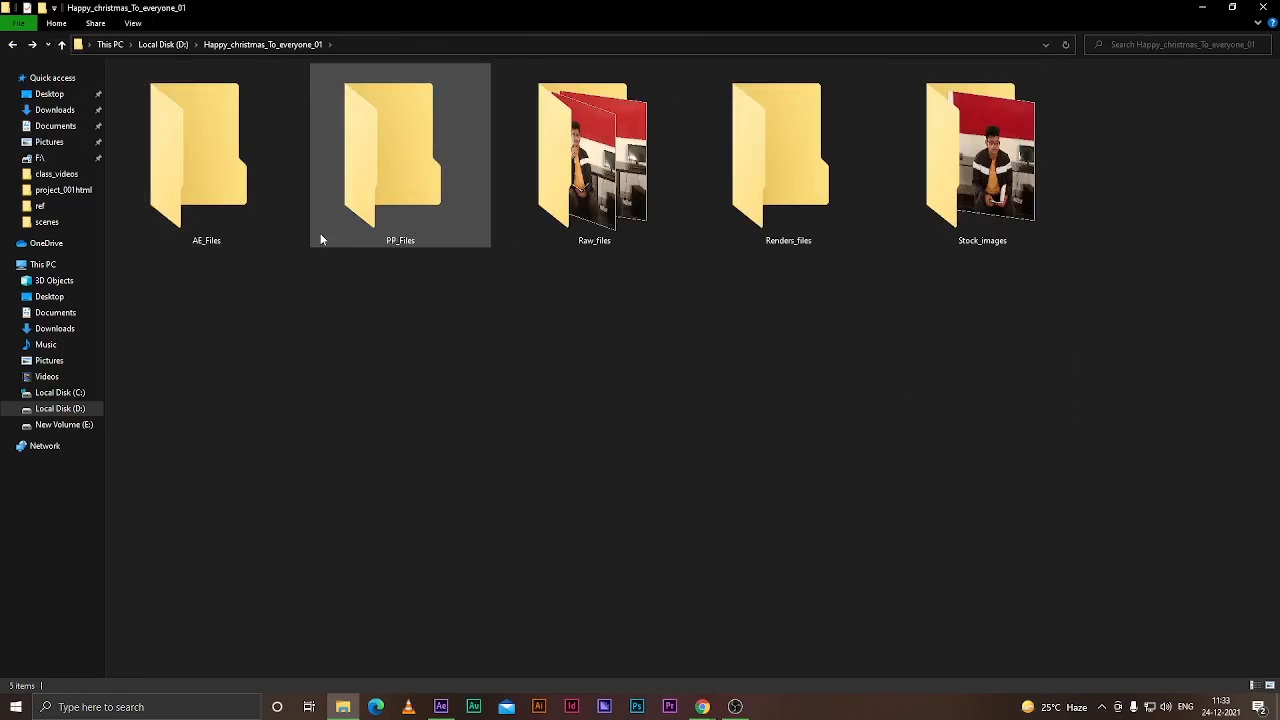
{"action": "left_click", "coordinate": [441, 707]}
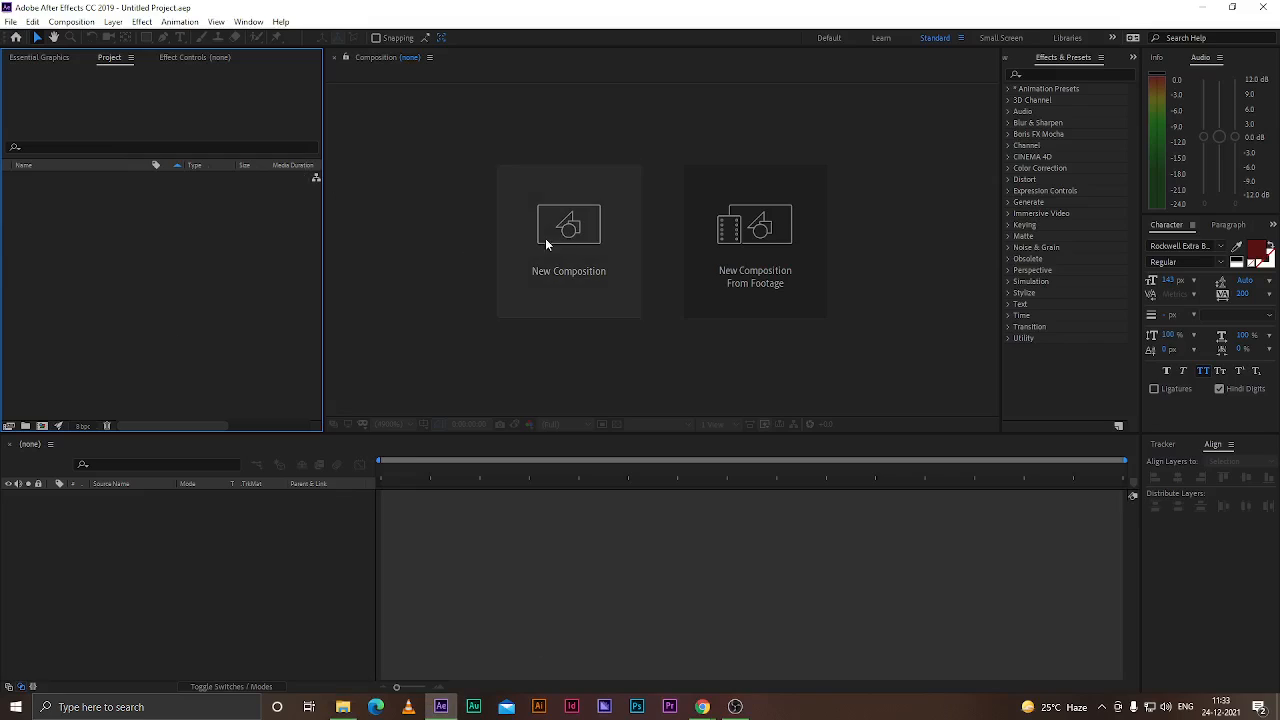
Start a new After Effects project
{"action": "left_click", "coordinate": [10, 21]}
{"action": "mouse_move", "coordinate": [50, 38]}
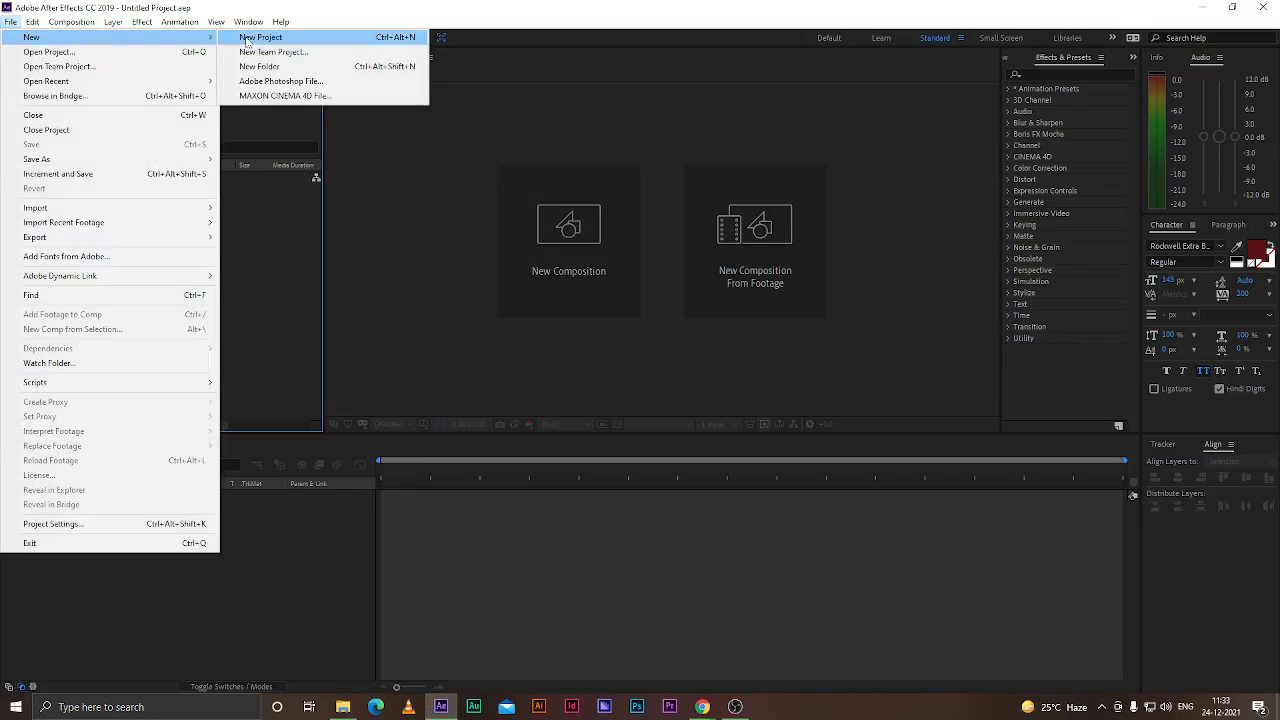
{"action": "left_click", "coordinate": [255, 38]}
Save the project as Happy_hologram_01 in the AE_Files folder of Happy_christmas_To_everyone_01 on Local Disk D
{"action": "left_click", "coordinate": [10, 21]}
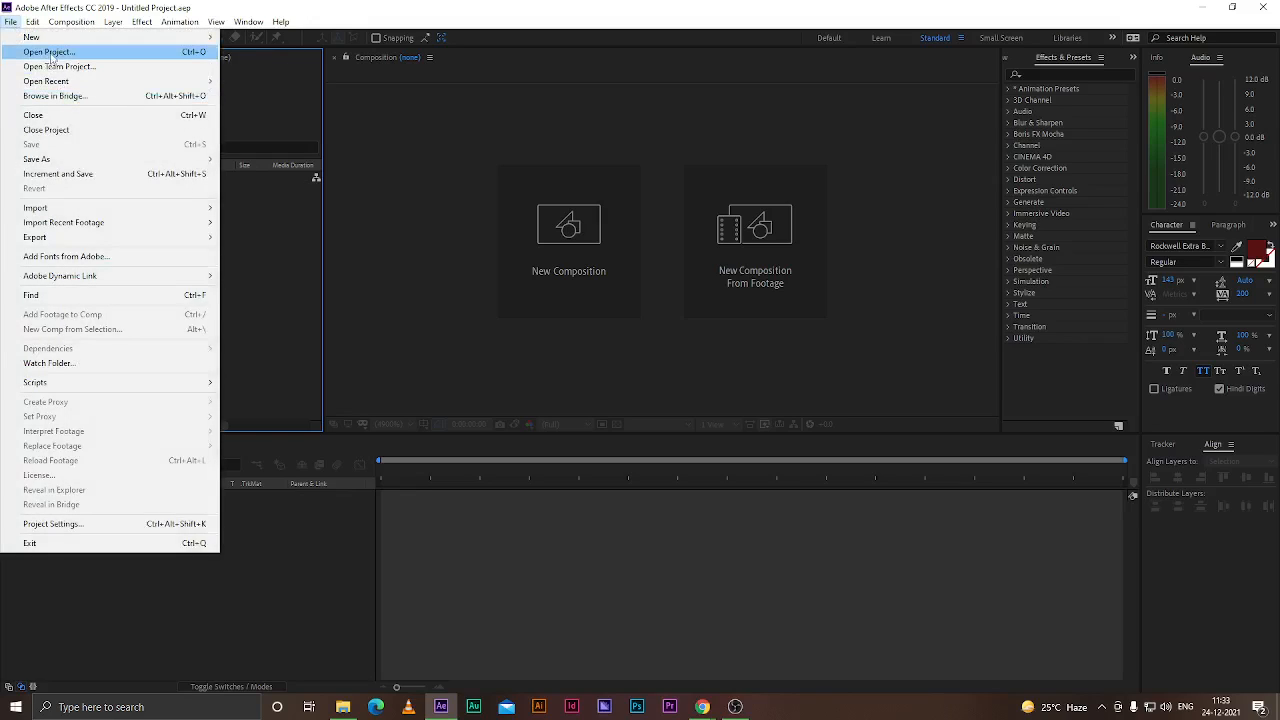
{"action": "mouse_move", "coordinate": [68, 161]}
{"action": "left_click", "coordinate": [305, 161]}
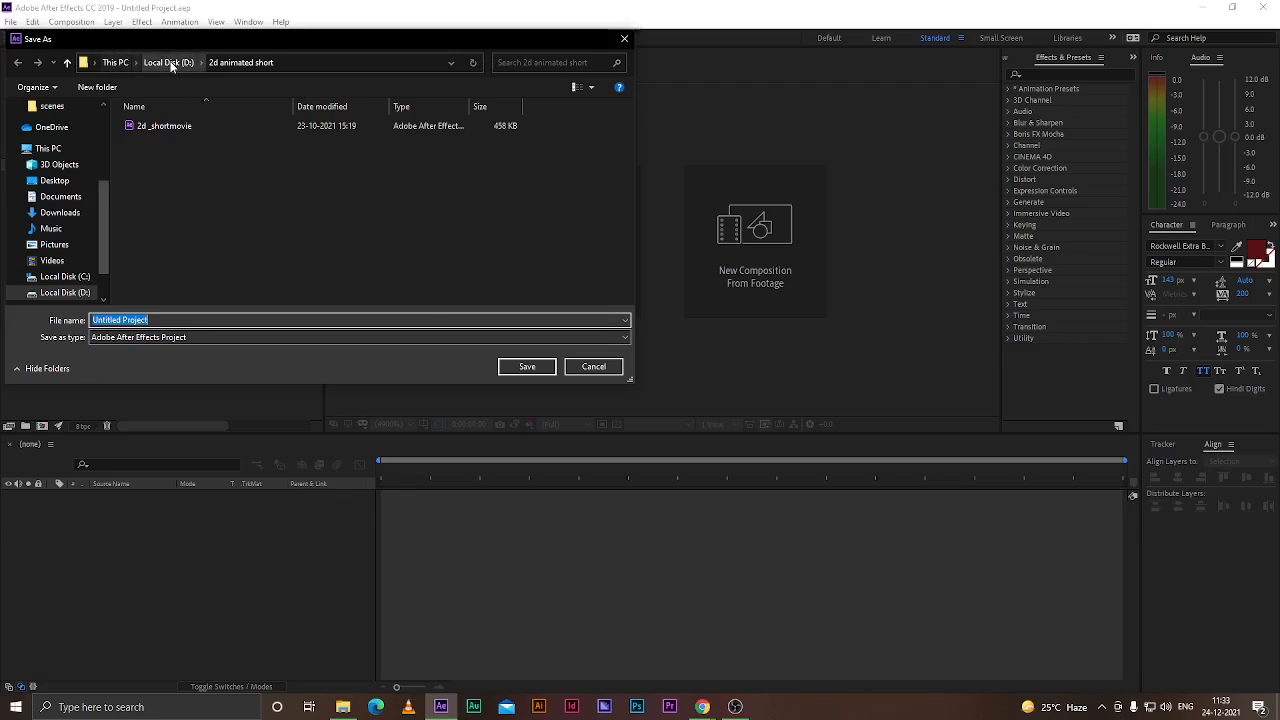
{"action": "left_click", "coordinate": [168, 62]}
{"action": "left_click", "coordinate": [534, 145]}
{"action": "key", "text": "h"}
{"action": "double_click", "coordinate": [603, 247]}
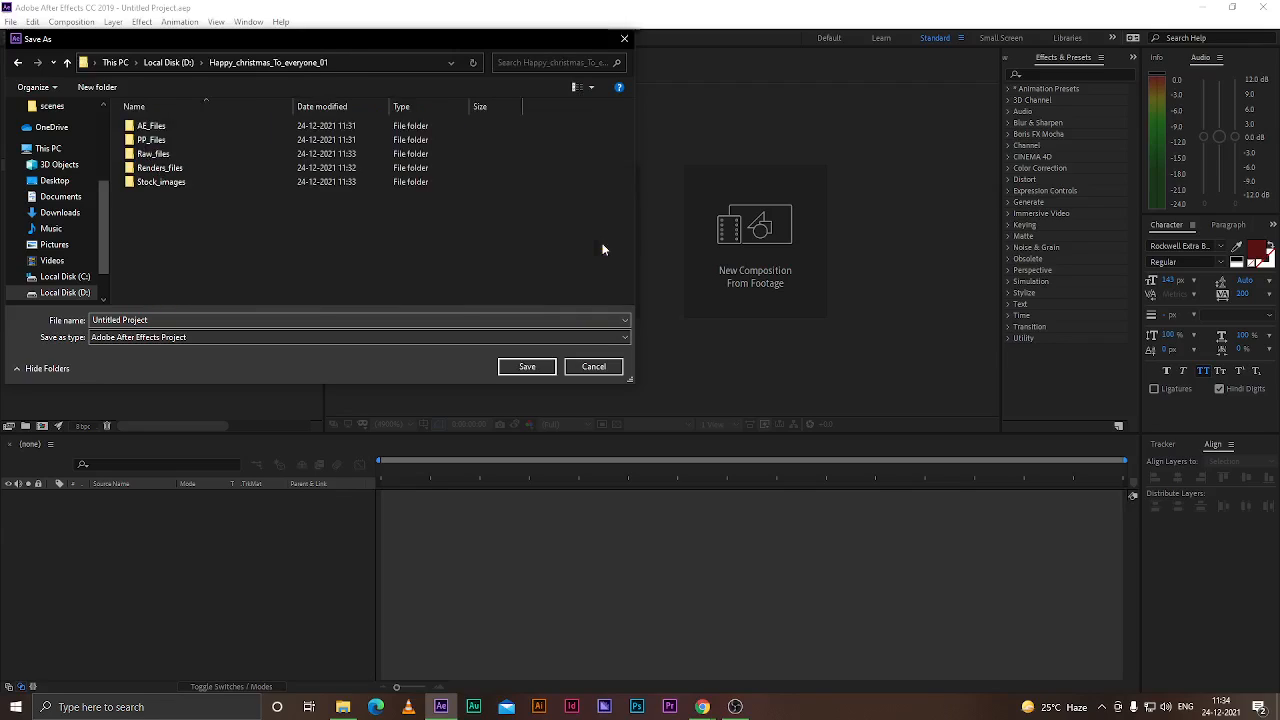
{"action": "double_click", "coordinate": [138, 125]}
{"action": "left_click_drag", "start_coordinate": [160, 320], "coordinate": [3, 318]}
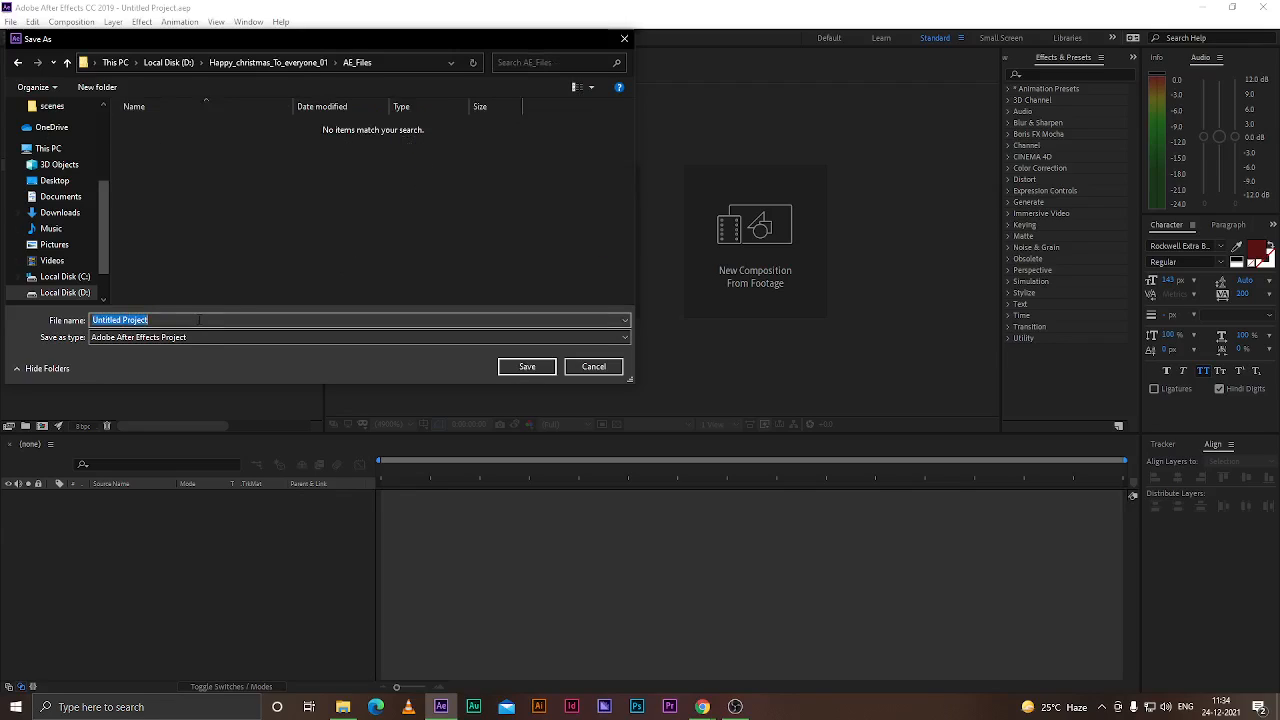
{"action": "key", "text": "BackSpace"}
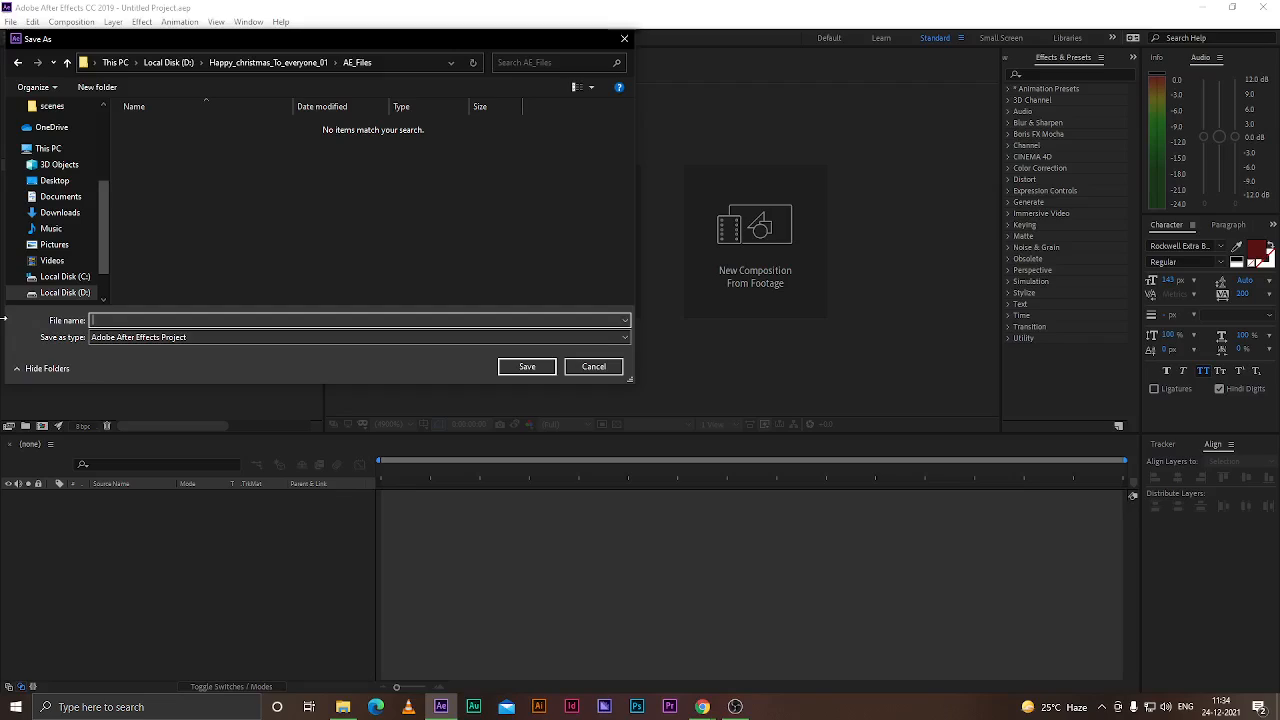
{"action": "type", "text": "Happy_hologram_01"}
{"action": "key", "text": "Return"}
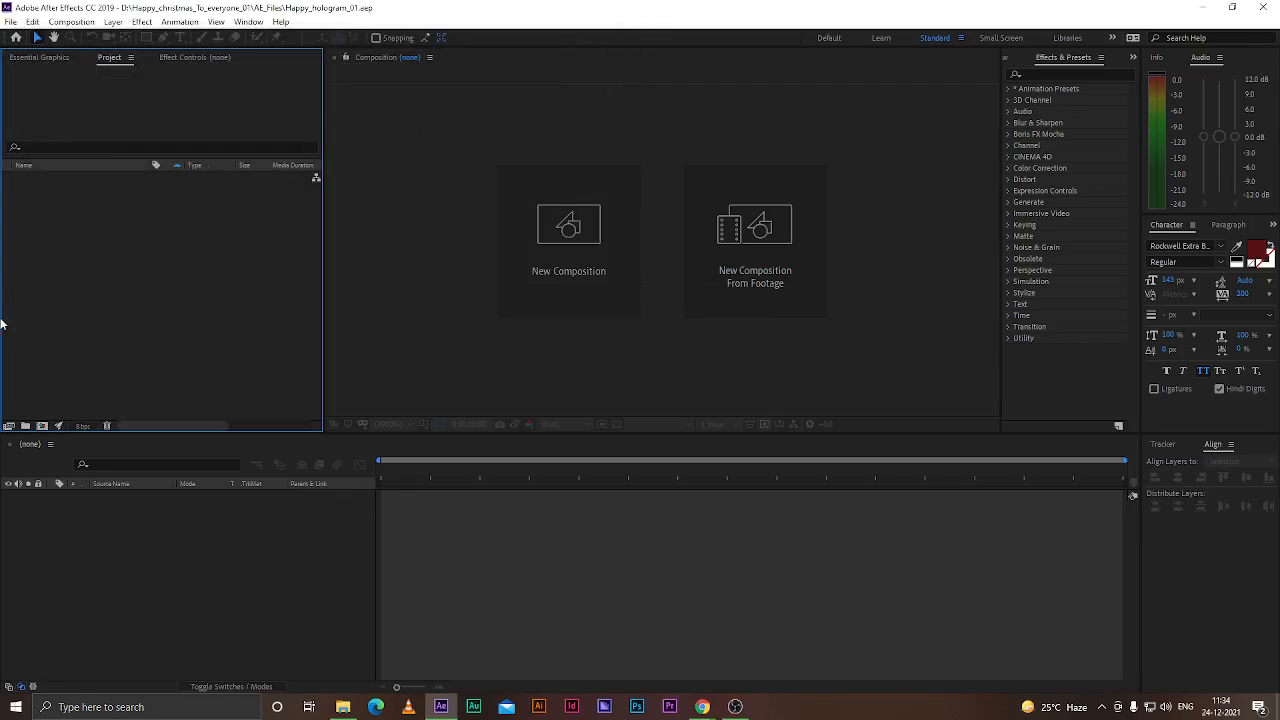
Create a new composition named Main_Comp_01
{"action": "left_click", "coordinate": [600, 242]}
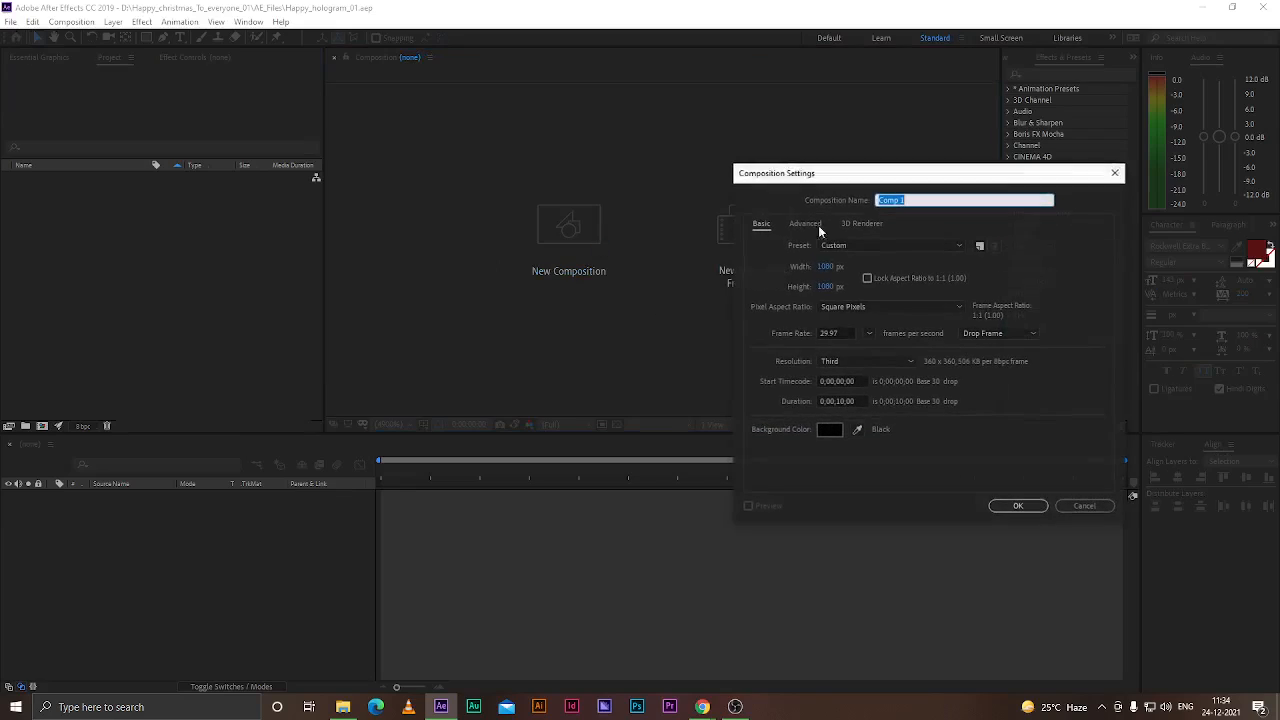
{"action": "left_click_drag", "start_coordinate": [620, 143], "coordinate": [609, 142]}
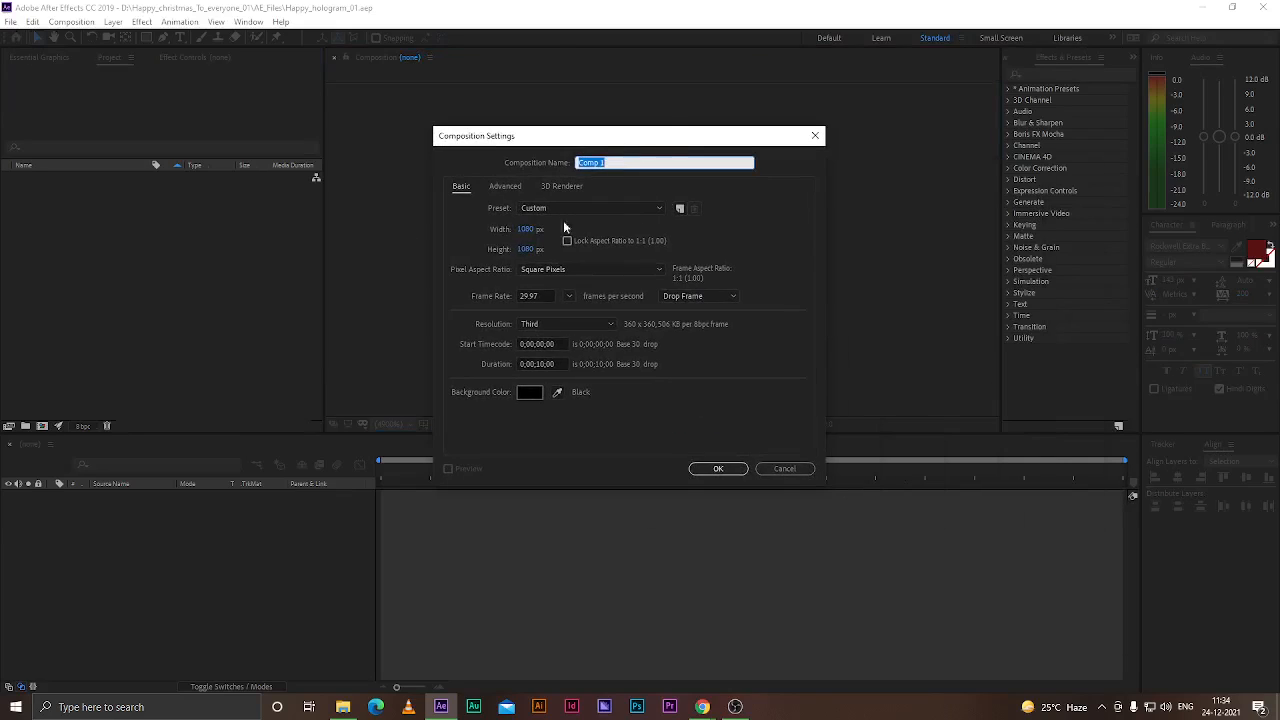
{"action": "key", "text": "BackSpace"}
{"action": "type", "text": "Main_Comp_01"}
Set the composition preset to HDTV 1080 29.97 and the frame rate to 30
{"action": "left_click", "coordinate": [576, 208]}
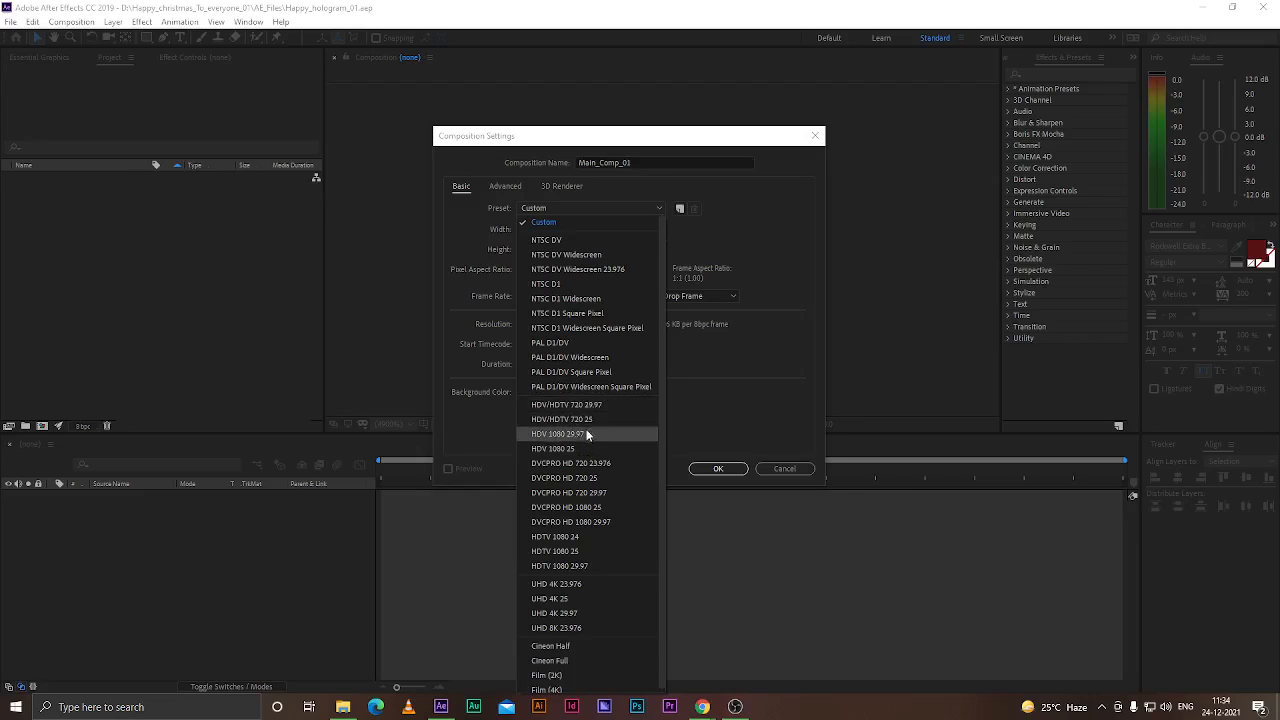
{"action": "left_click", "coordinate": [587, 567]}
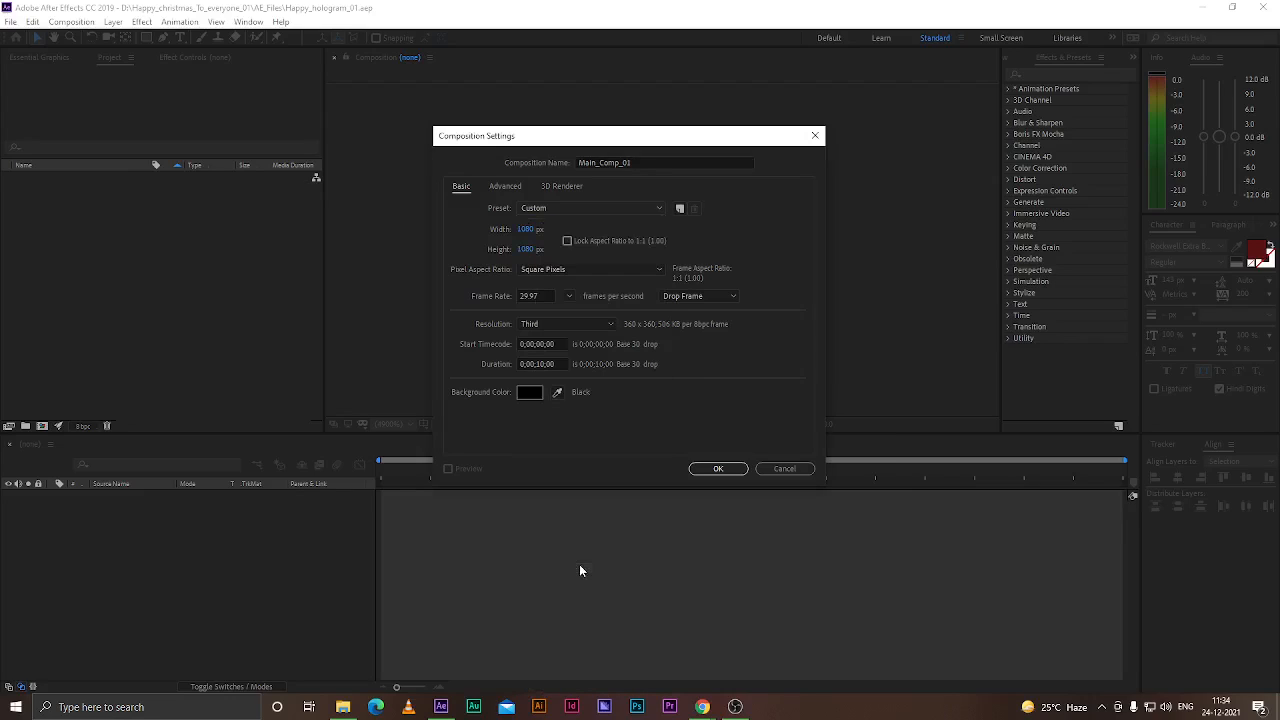
{"action": "left_click", "coordinate": [580, 212]}
{"action": "left_click", "coordinate": [600, 203]}
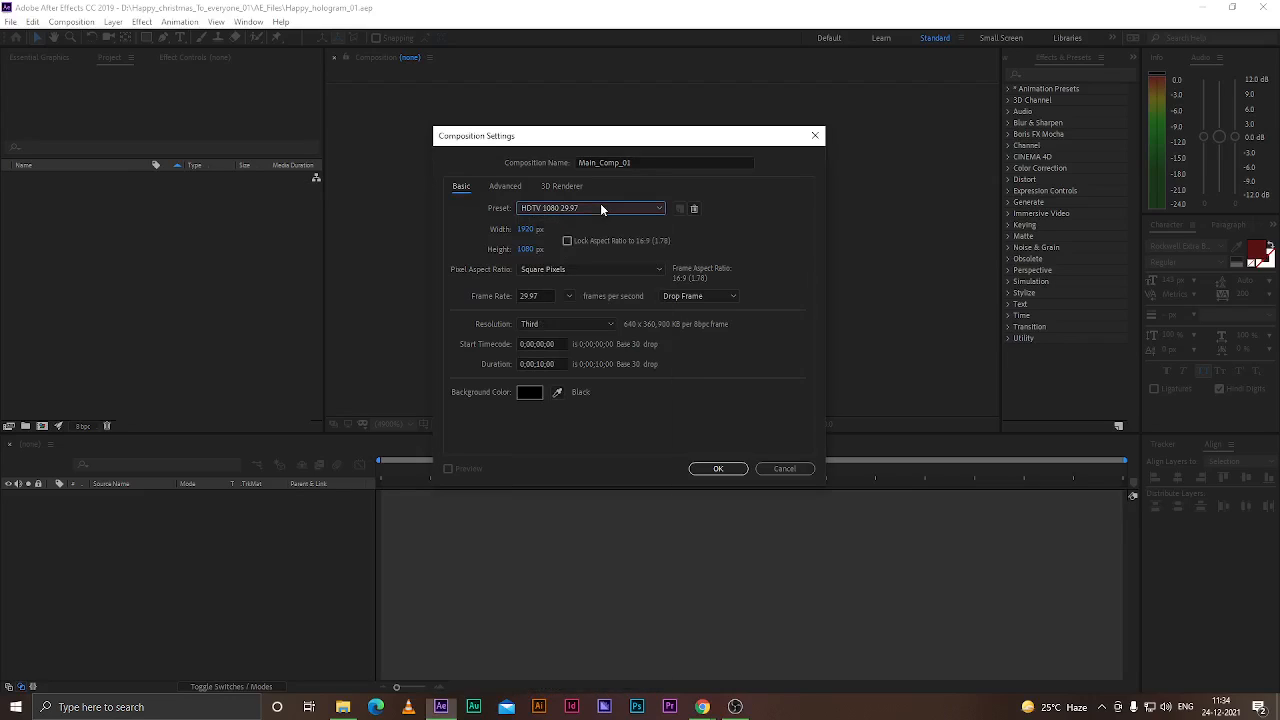
{"action": "left_click", "coordinate": [567, 297]}
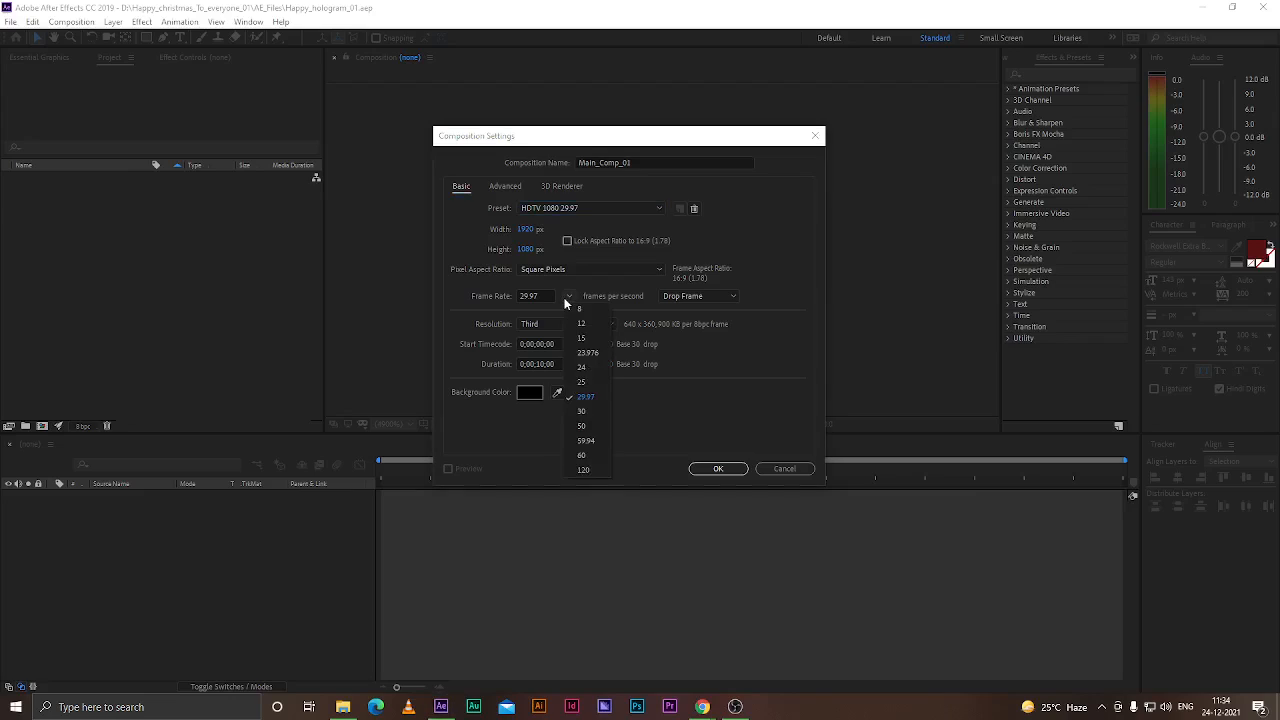
{"action": "left_click", "coordinate": [591, 412]}
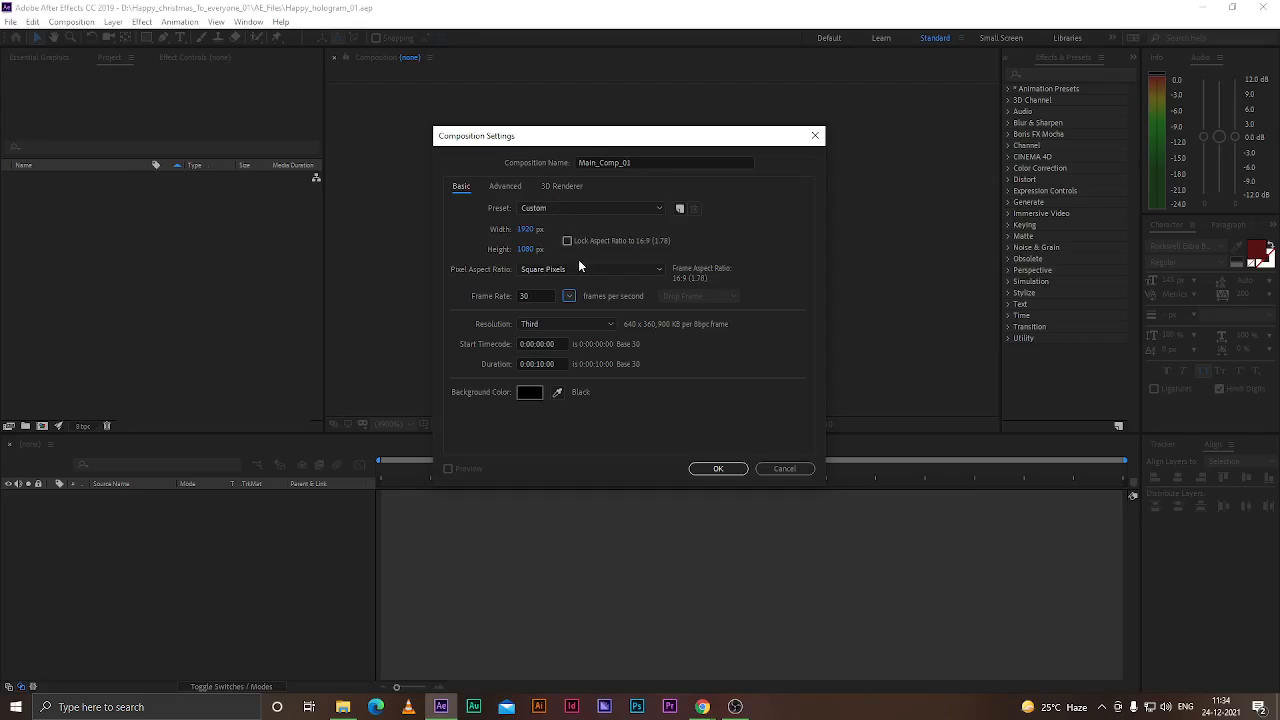
Set the composition duration to 0:00:30:00 and create the composition
{"action": "left_click", "coordinate": [542, 364]}
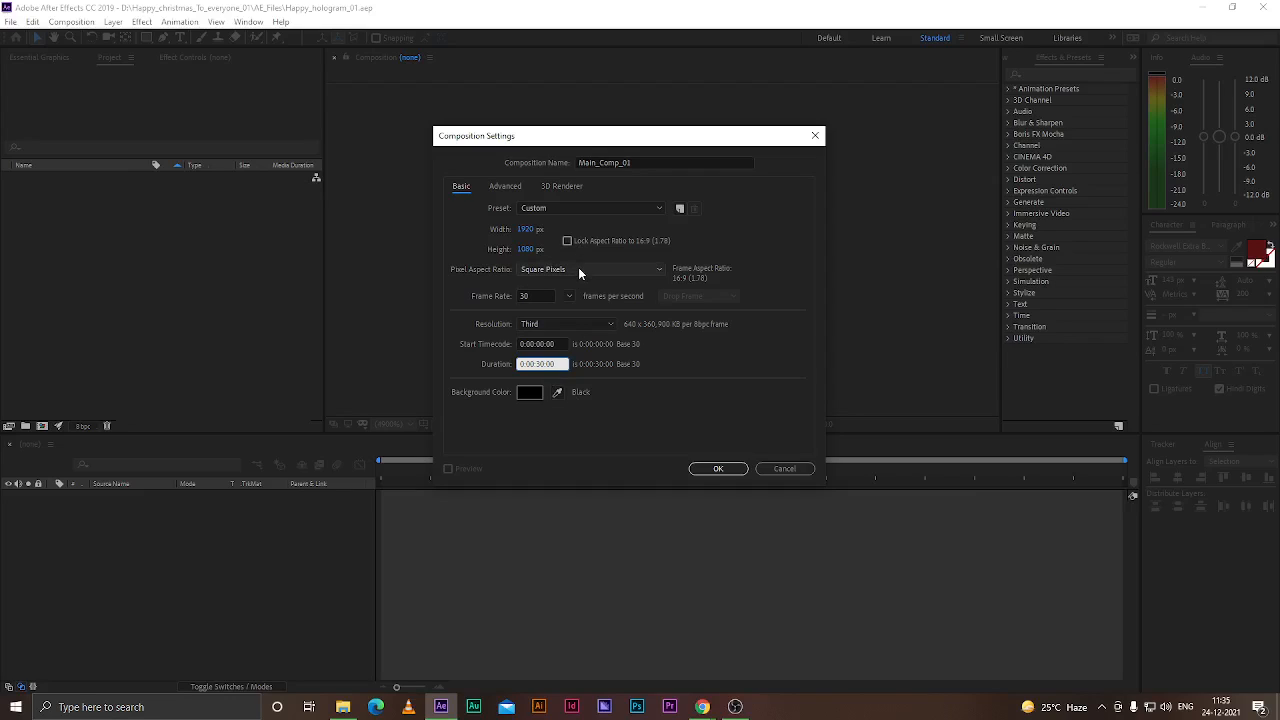
{"action": "left_click", "coordinate": [718, 469]}
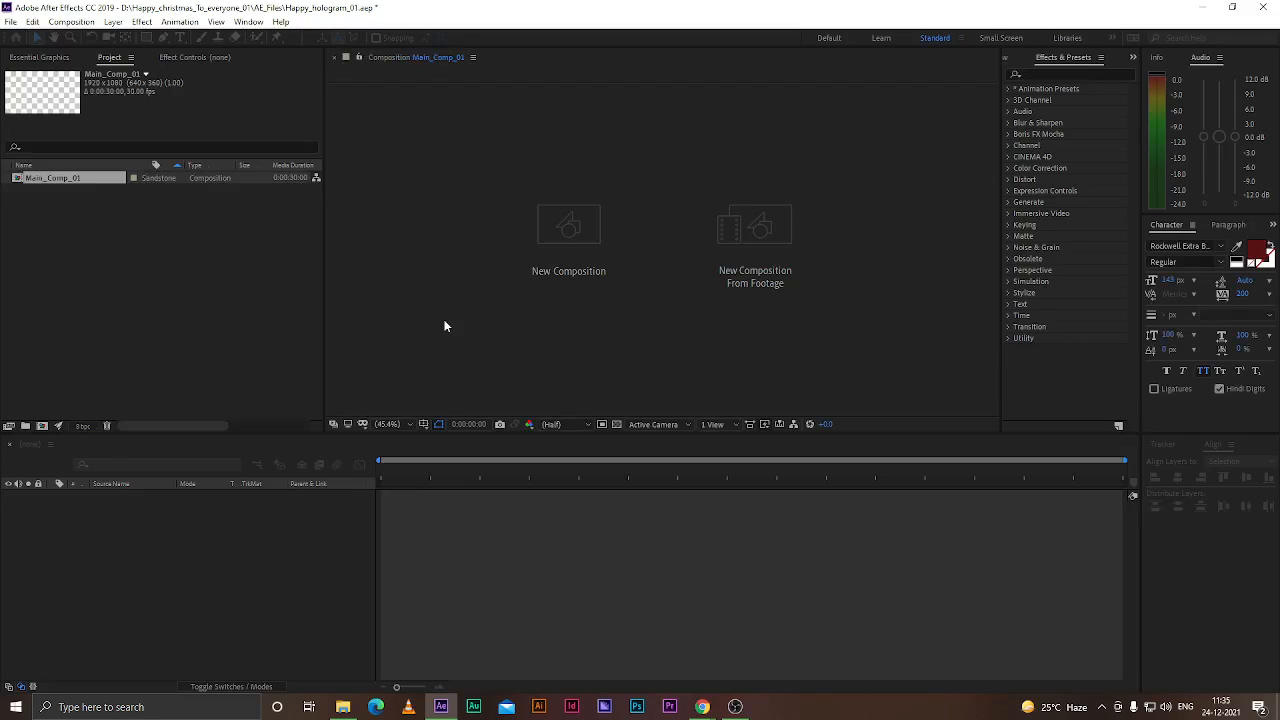
Import the three video files from the Raw_files folder of Happy_christmas_To_everyone_01 on Local Disk D
{"action": "double_click", "coordinate": [141, 289]}
{"action": "left_click", "coordinate": [343, 34]}
{"action": "scroll", "coordinate": [640, 237], "scroll_direction": "down", "scroll_amount": 3}
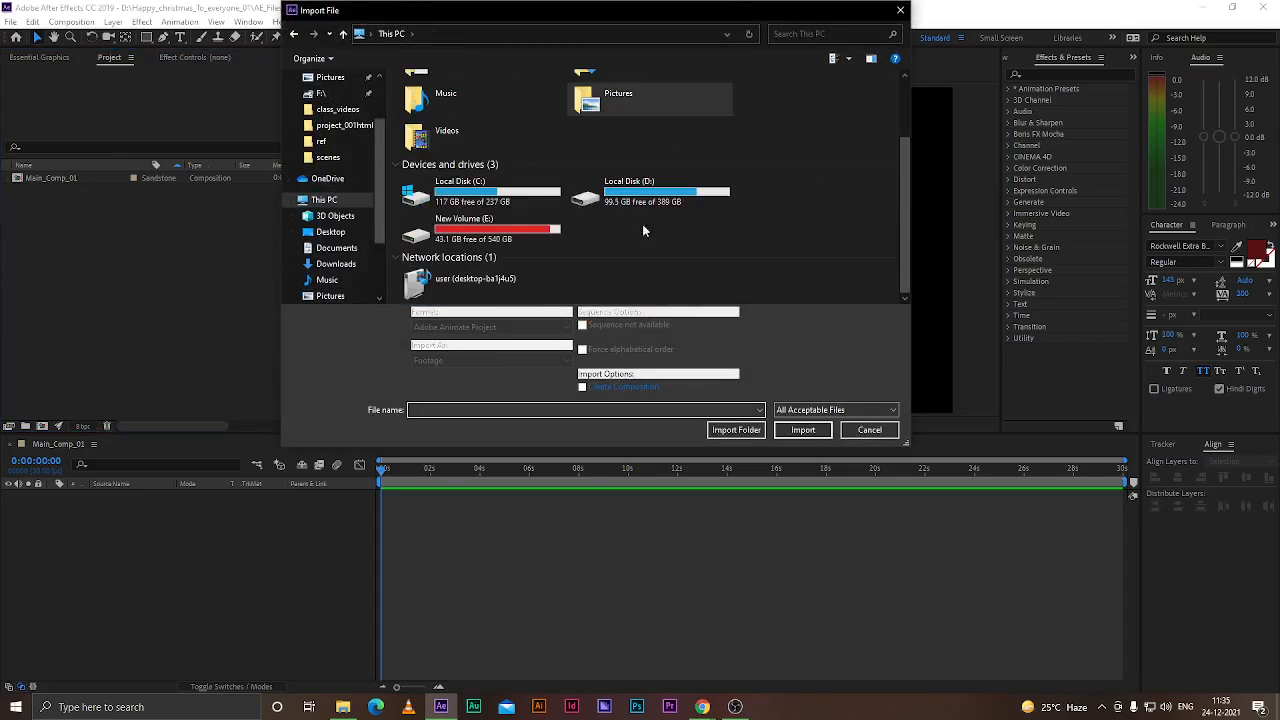
{"action": "double_click", "coordinate": [578, 192]}
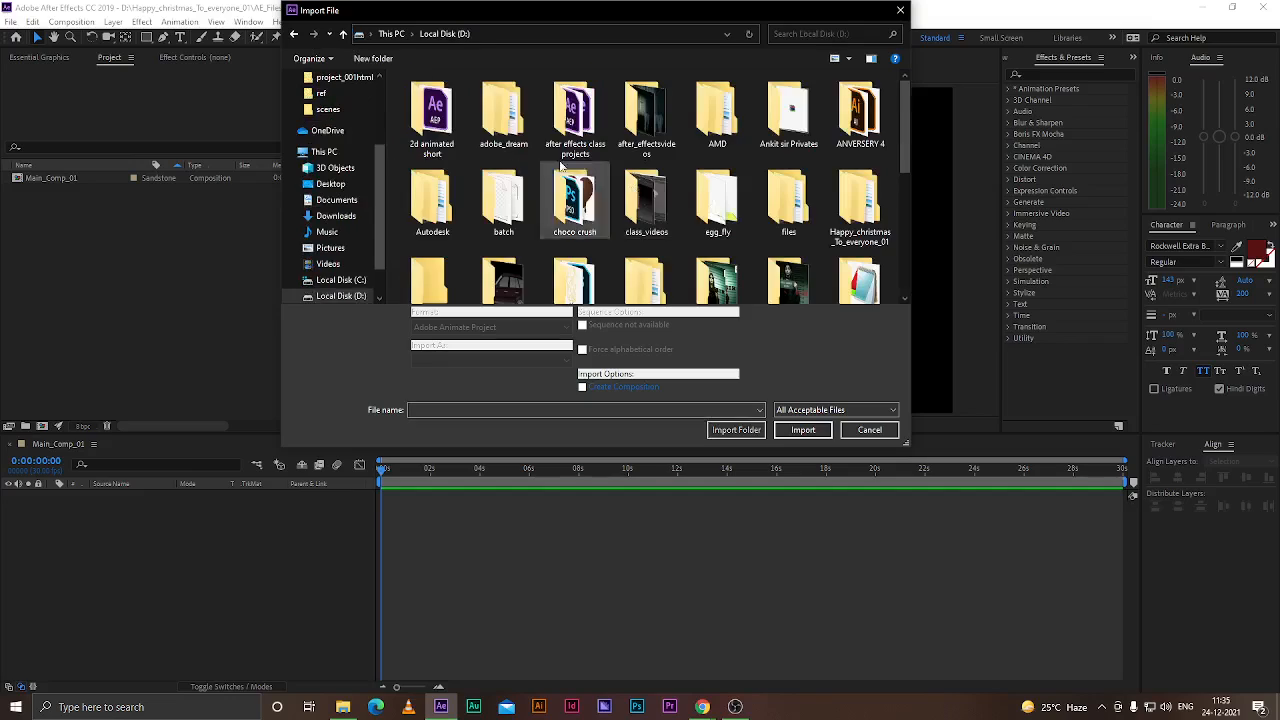
{"action": "double_click", "coordinate": [858, 203]}
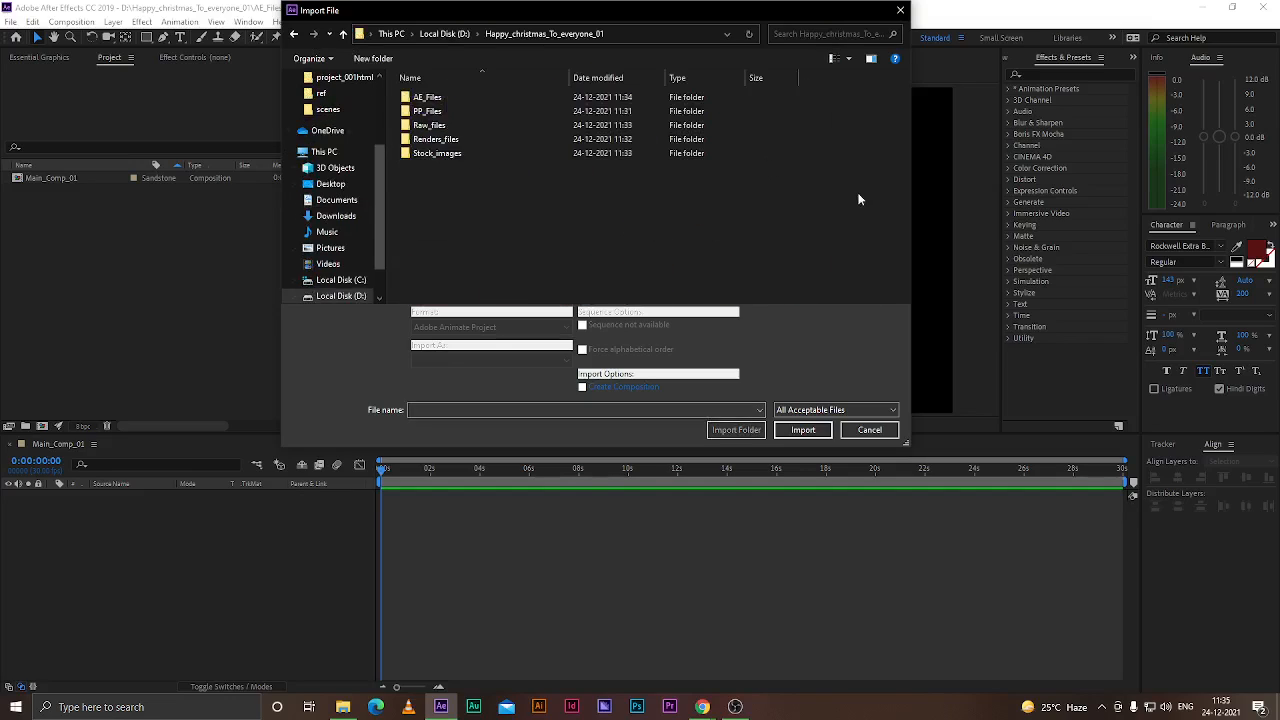
{"action": "double_click", "coordinate": [436, 127]}
{"action": "left_click", "coordinate": [437, 123]}
{"action": "left_click", "coordinate": [592, 124], "text": "shift"}
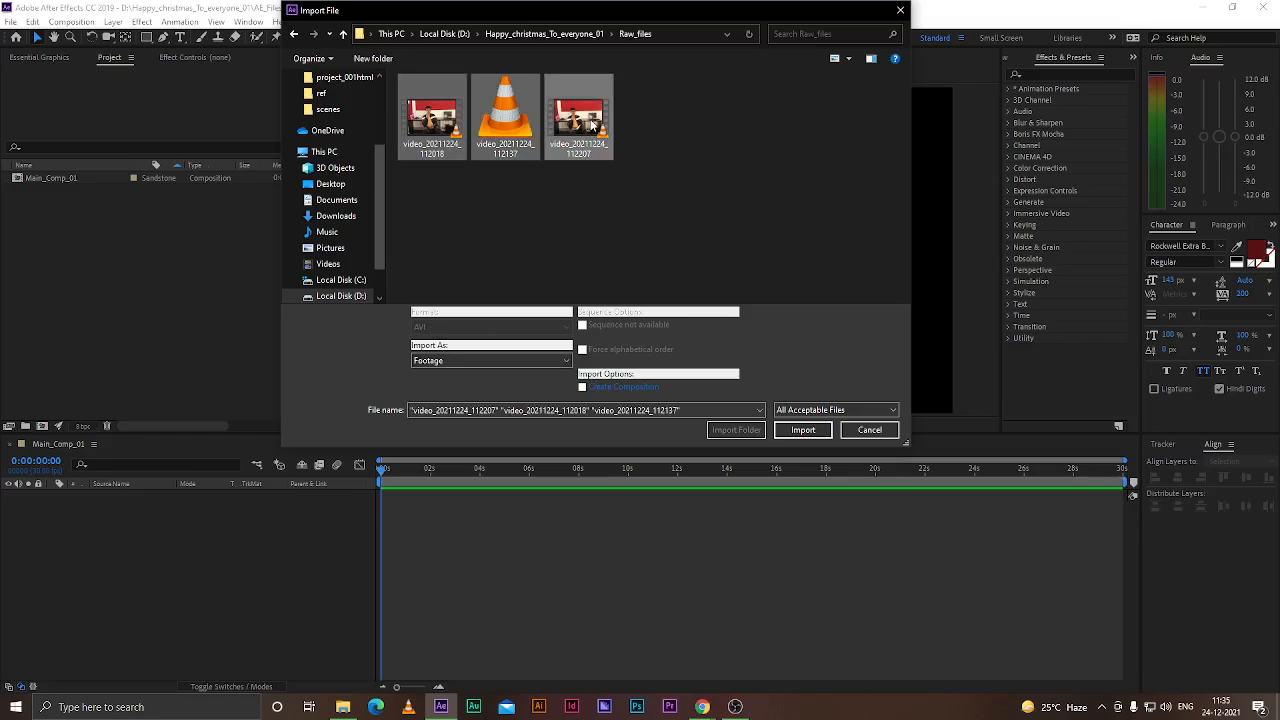
{"action": "left_click", "coordinate": [803, 429]}
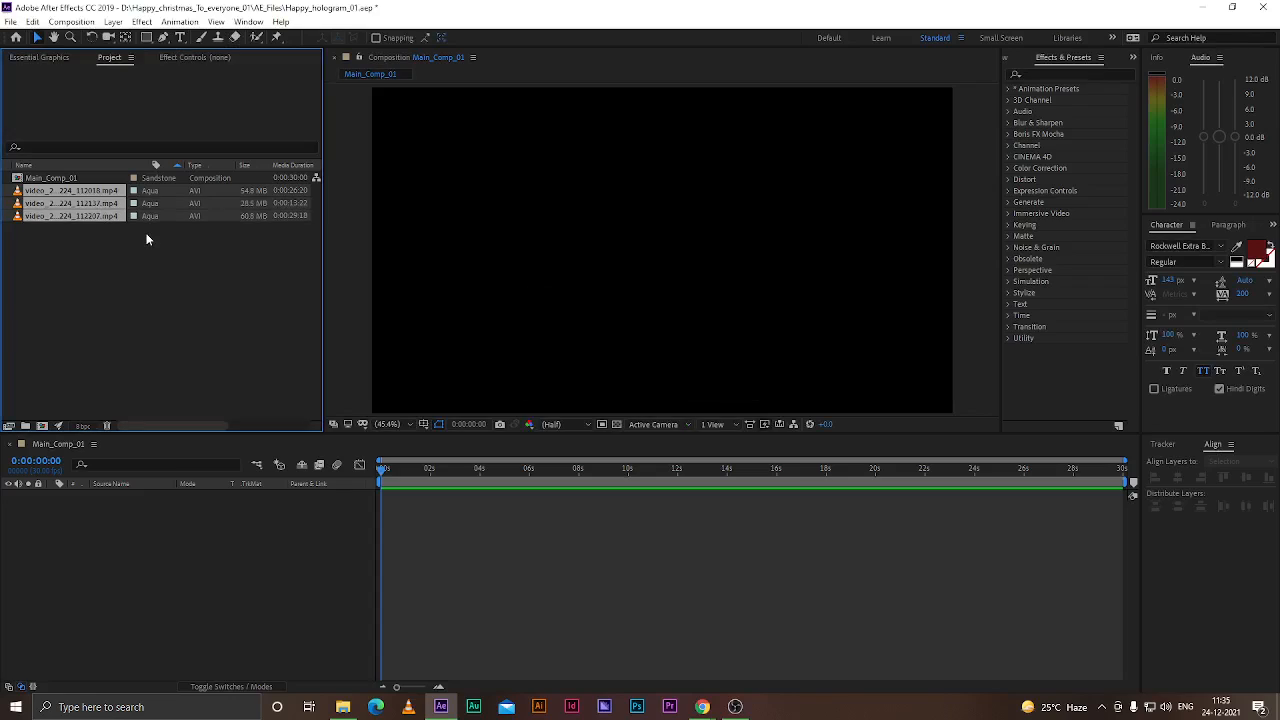
Inspect each imported clip and play video_20211224_112018 in the footage viewer
{"action": "left_click", "coordinate": [138, 258]}
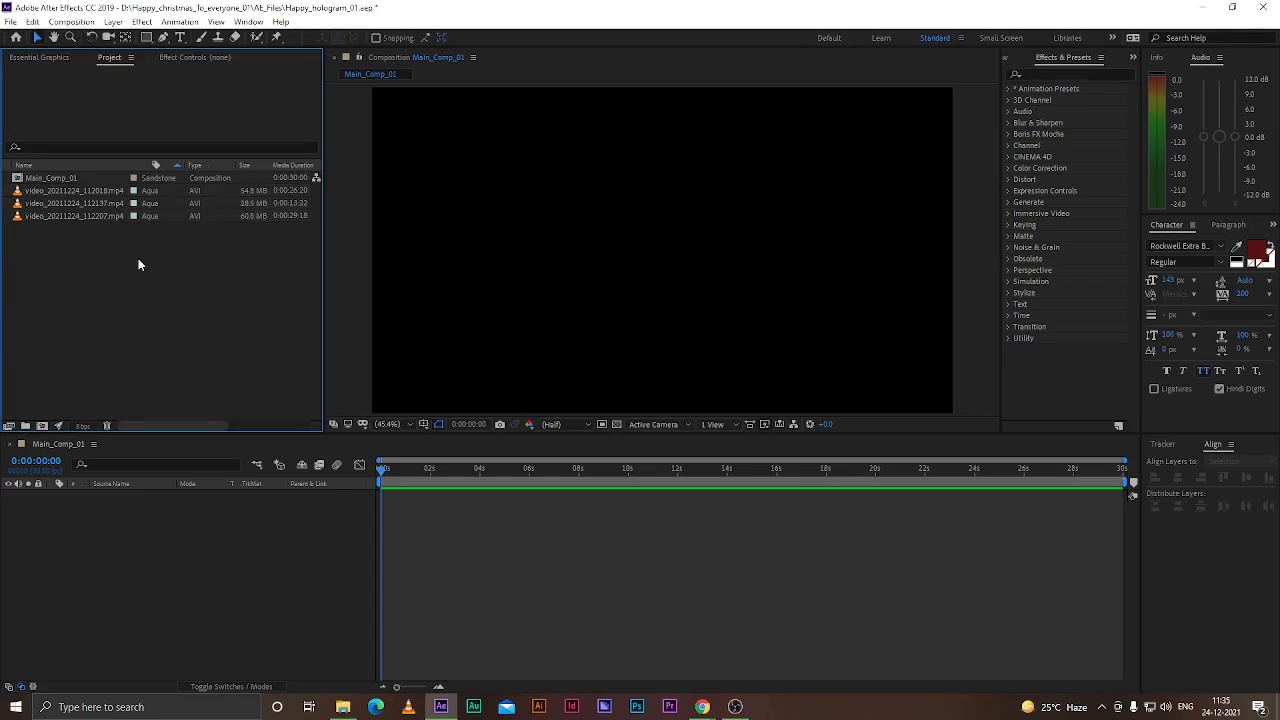
{"action": "left_click", "coordinate": [45, 190]}
{"action": "left_click", "coordinate": [48, 204]}
{"action": "left_click", "coordinate": [56, 216]}
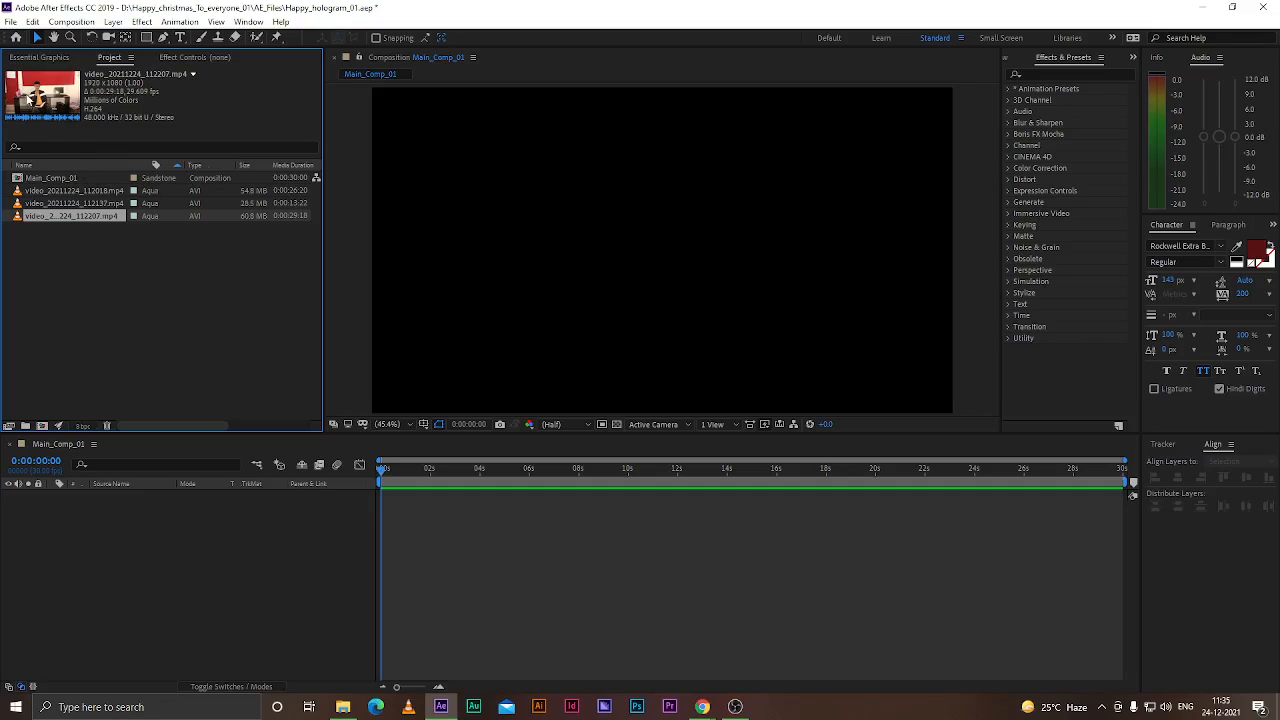
{"action": "left_click", "coordinate": [72, 195]}
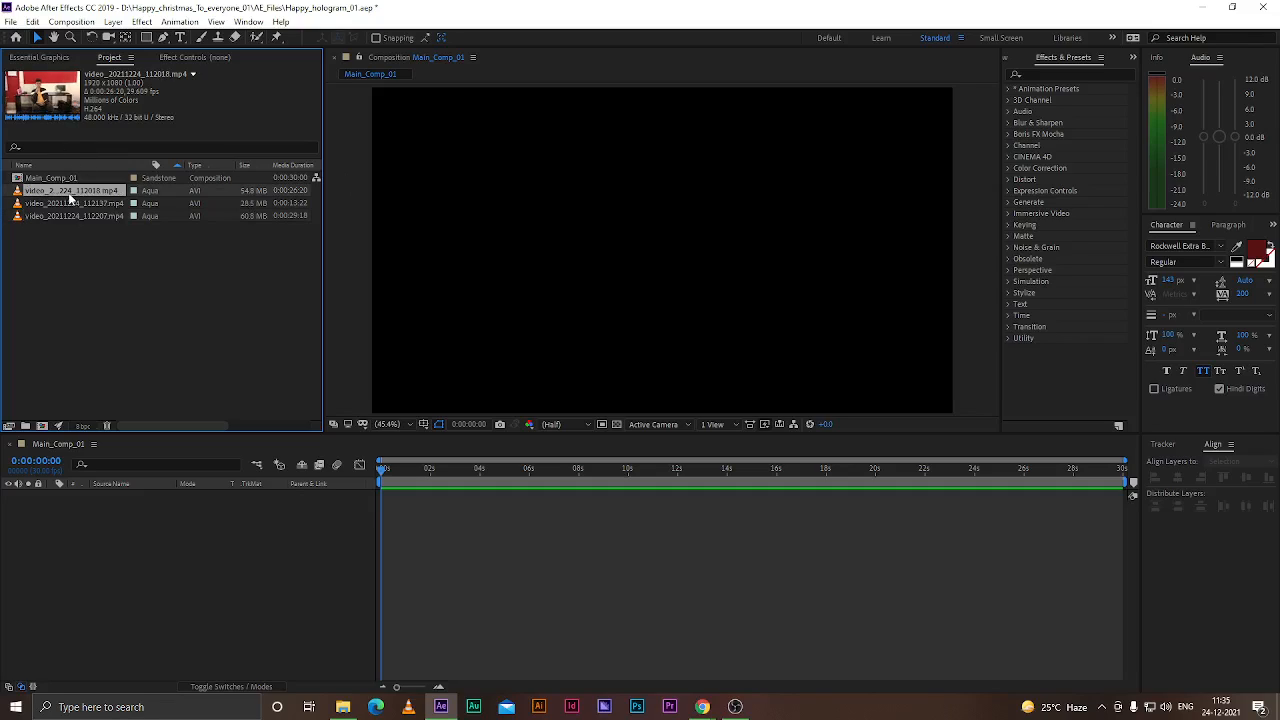
{"action": "double_click", "coordinate": [18, 191]}
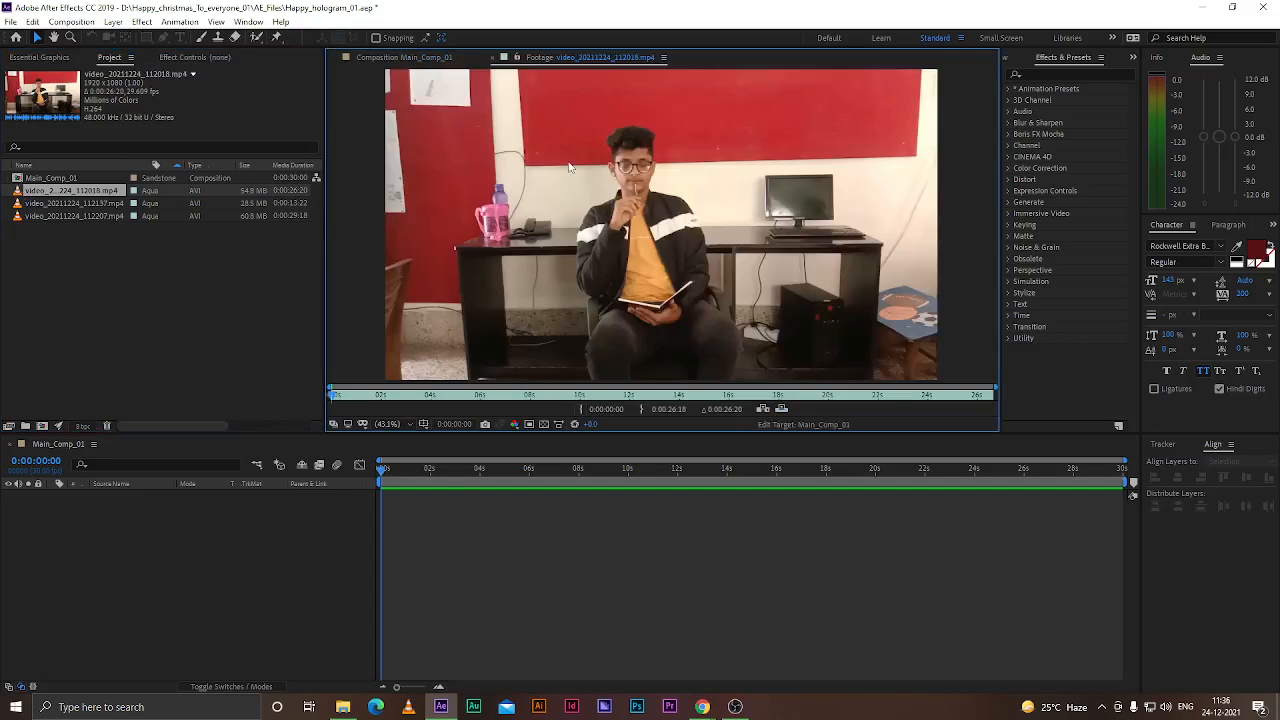
{"action": "key", "text": "space"}
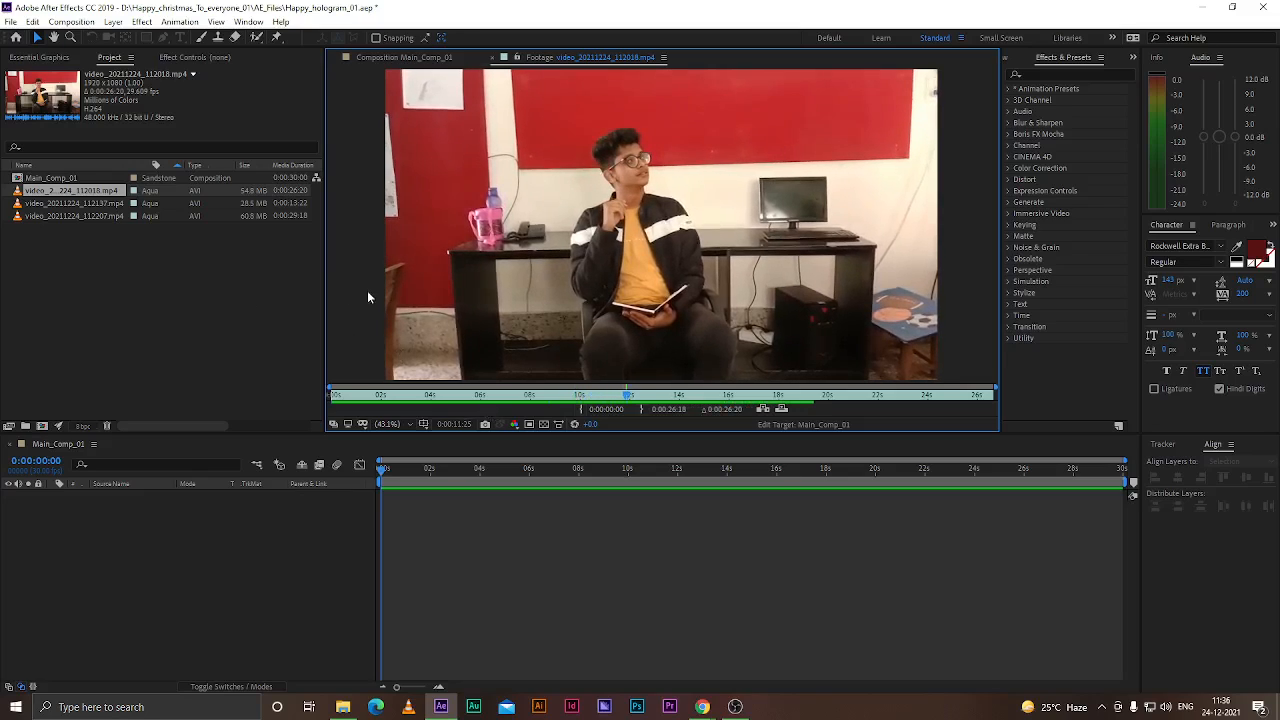
Widen the Project panel and change Main_Comp_01's frame rate to 29.97 fps in its composition settings
{"action": "left_click_drag", "start_coordinate": [325, 292], "coordinate": [407, 300]}
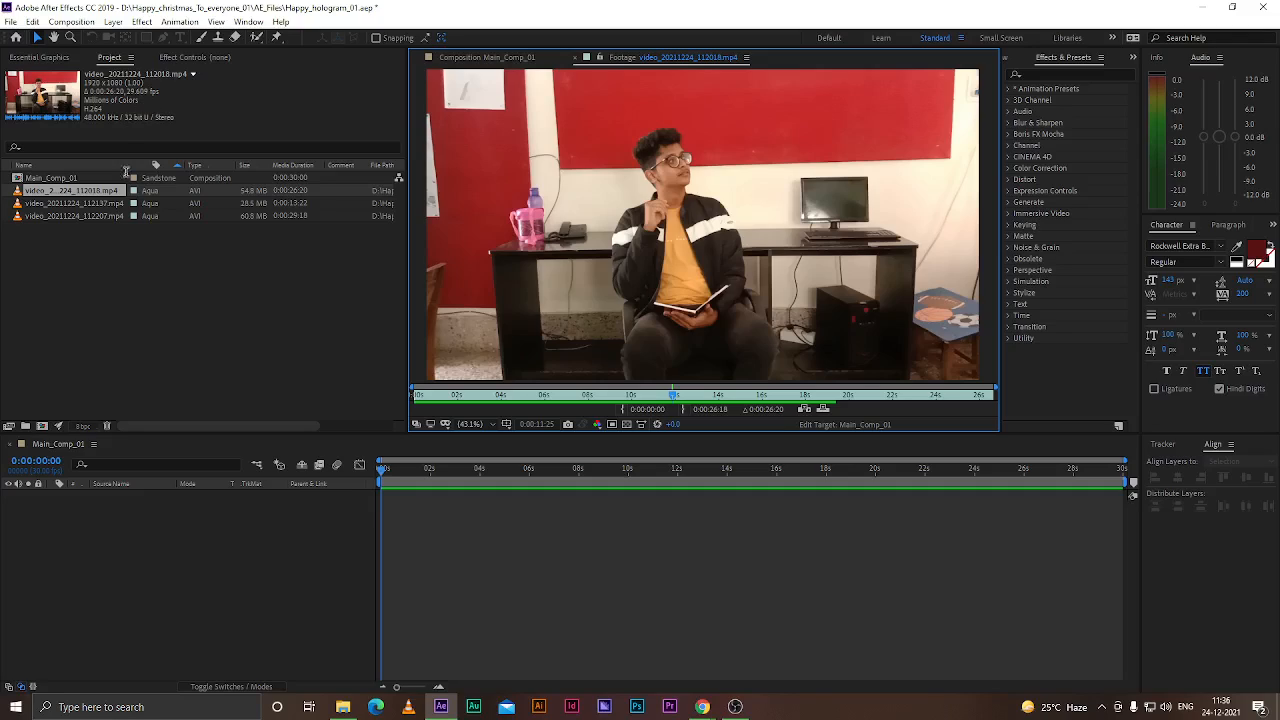
{"action": "left_click", "coordinate": [127, 357]}
{"action": "left_click", "coordinate": [70, 447]}
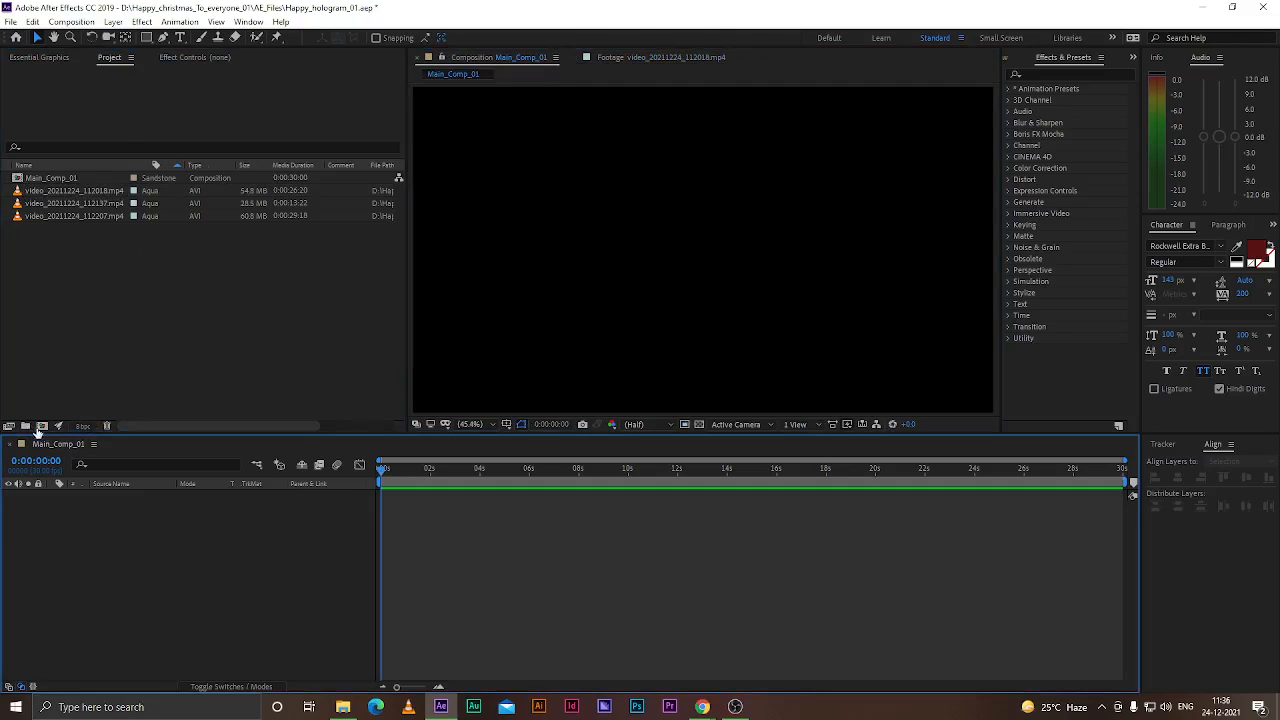
{"action": "right_click", "coordinate": [177, 532]}
{"action": "left_click", "coordinate": [269, 556]}
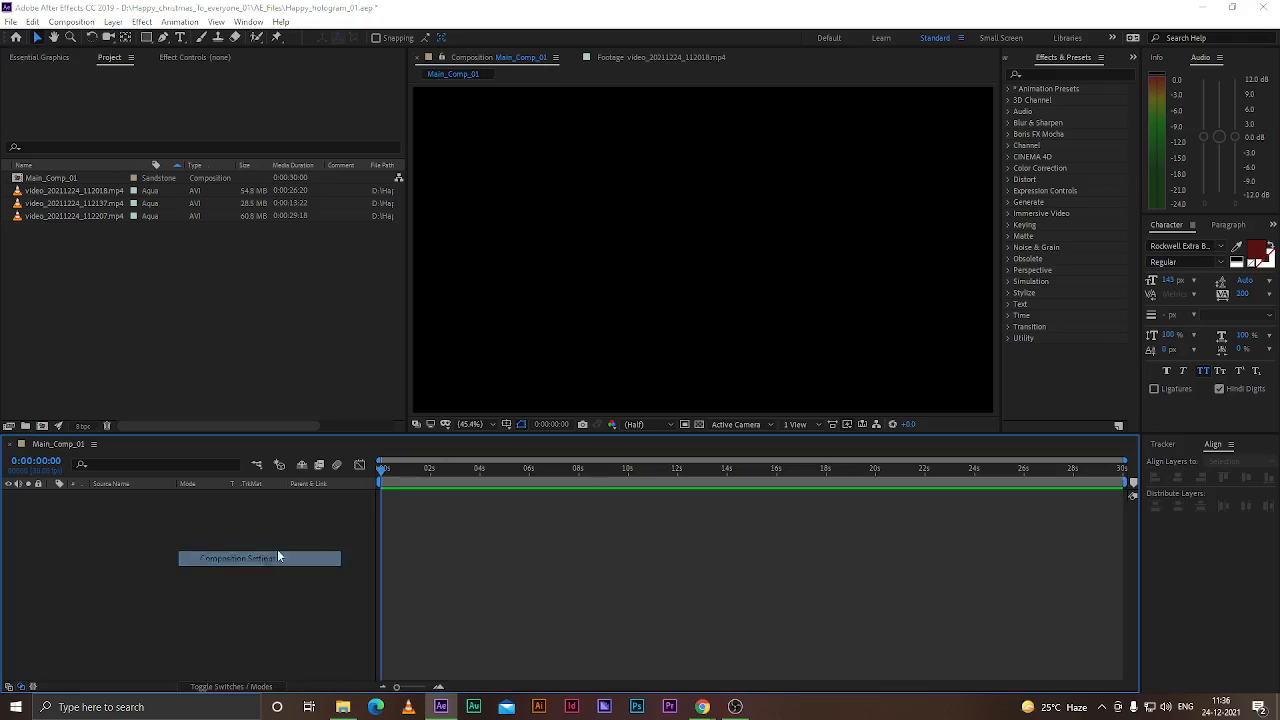
{"action": "left_click", "coordinate": [567, 296]}
{"action": "left_click", "coordinate": [603, 393]}
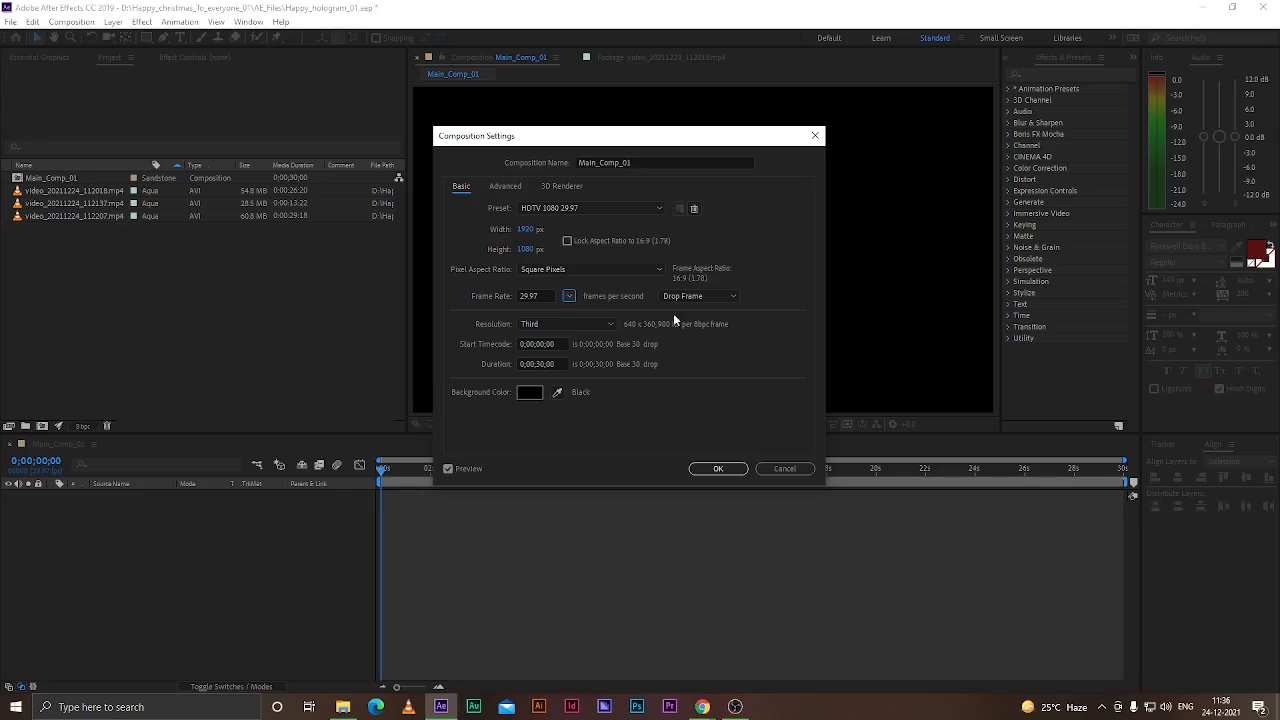
{"action": "left_click", "coordinate": [718, 468]}
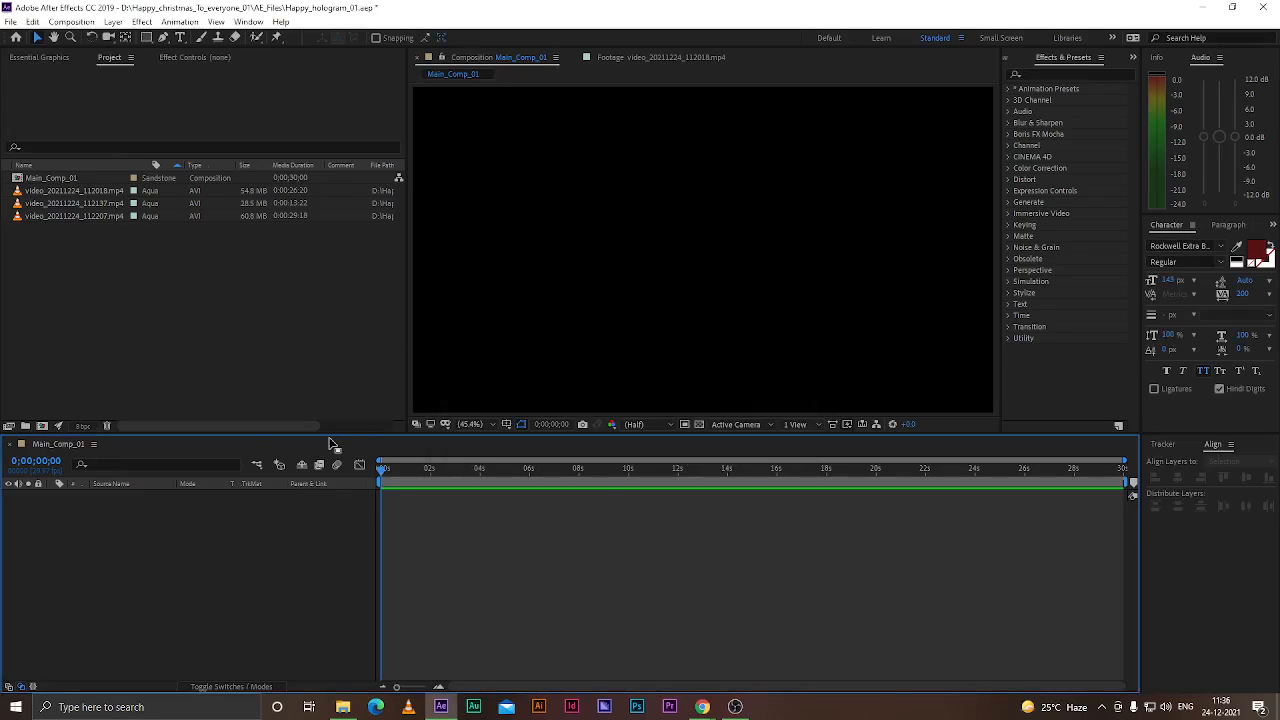
Reopen Main_Comp_01's composition settings and pick the 29.97 fps frame rate again
{"action": "left_click", "coordinate": [44, 190]}
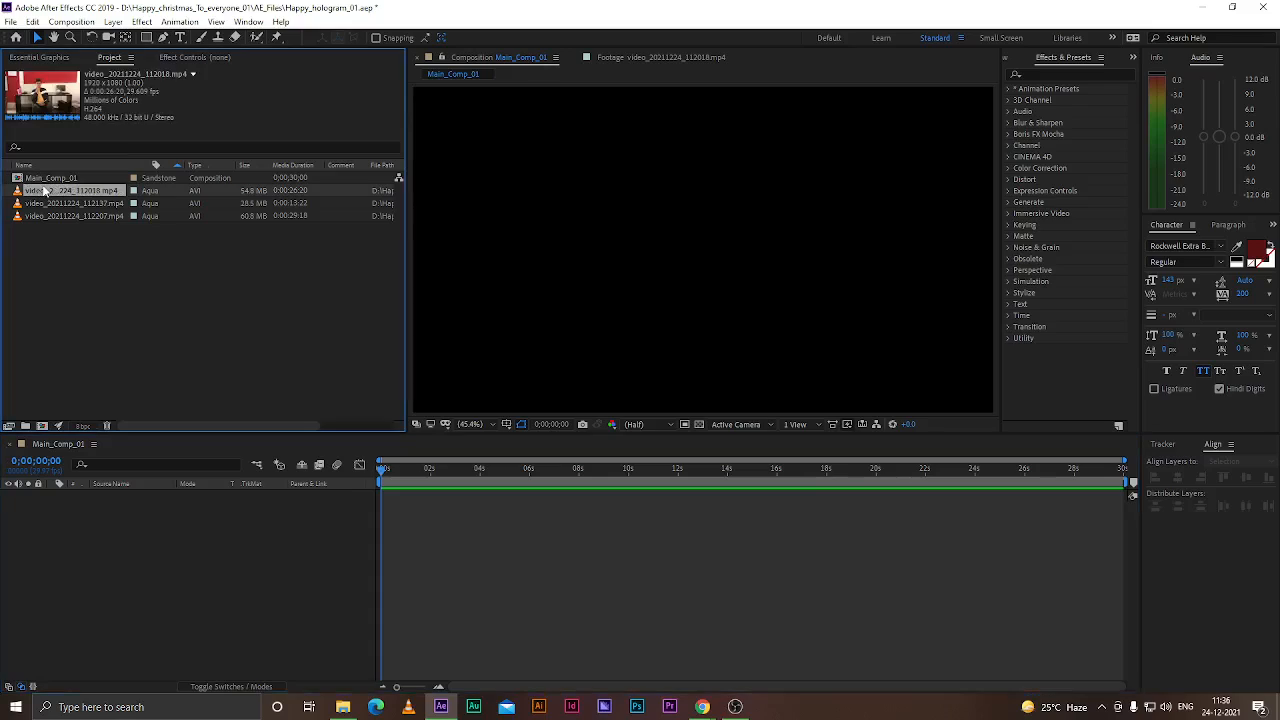
{"action": "right_click", "coordinate": [96, 528]}
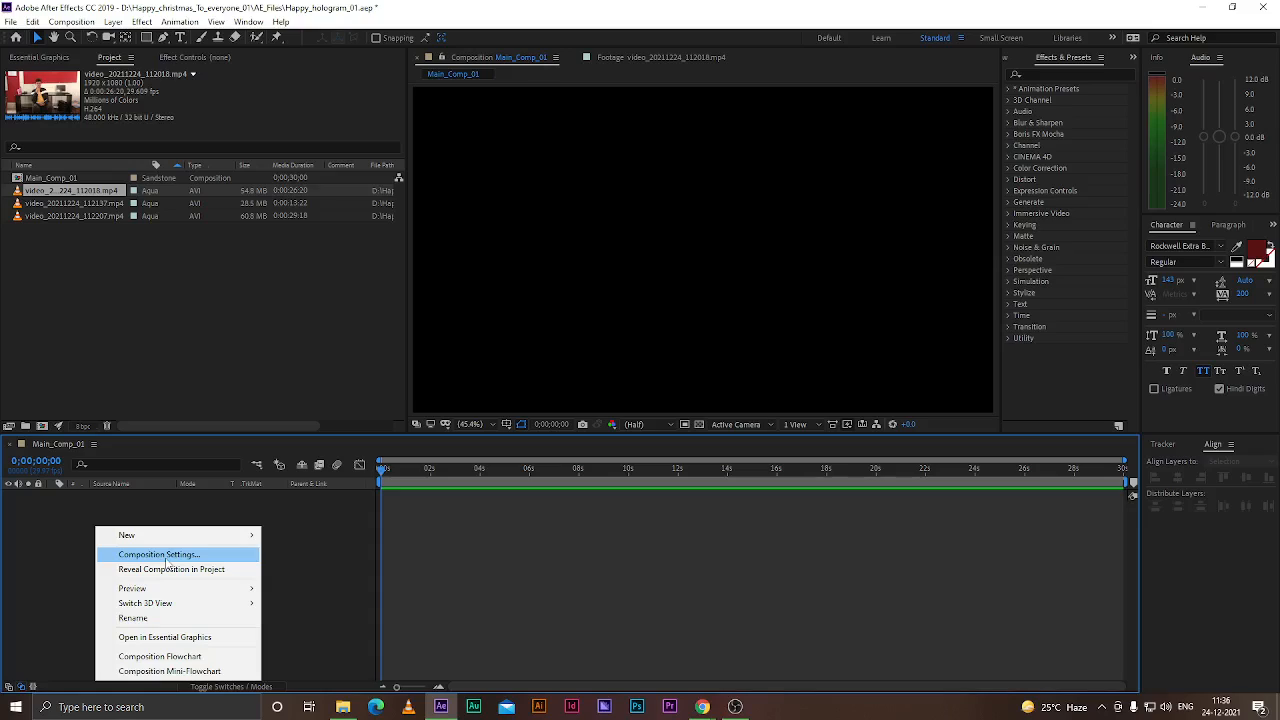
{"action": "left_click", "coordinate": [58, 534]}
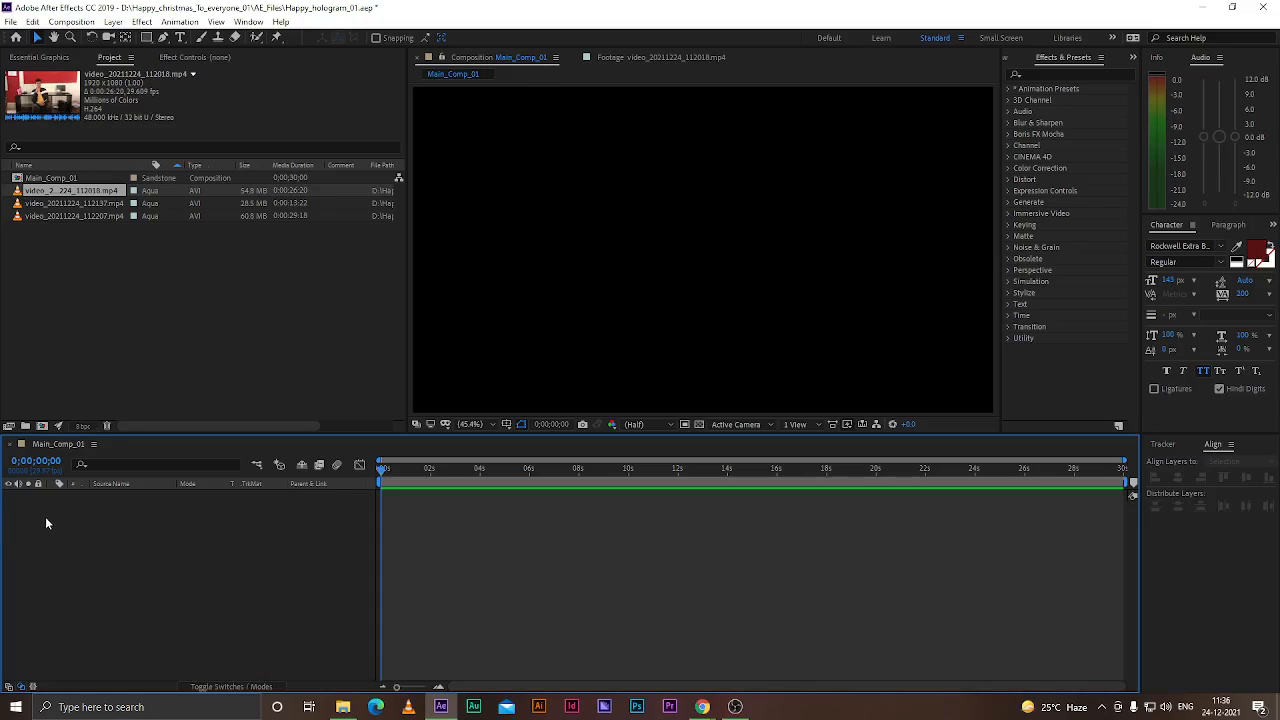
{"action": "right_click", "coordinate": [36, 510]}
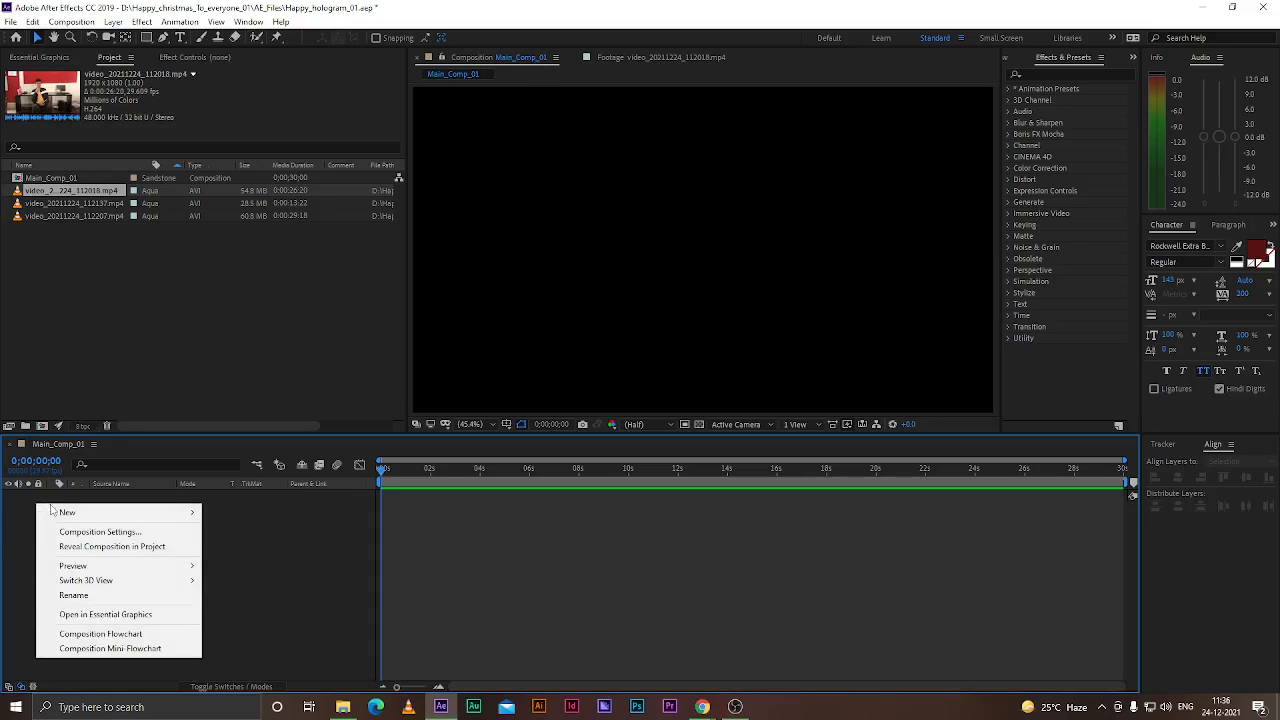
{"action": "left_click", "coordinate": [106, 531]}
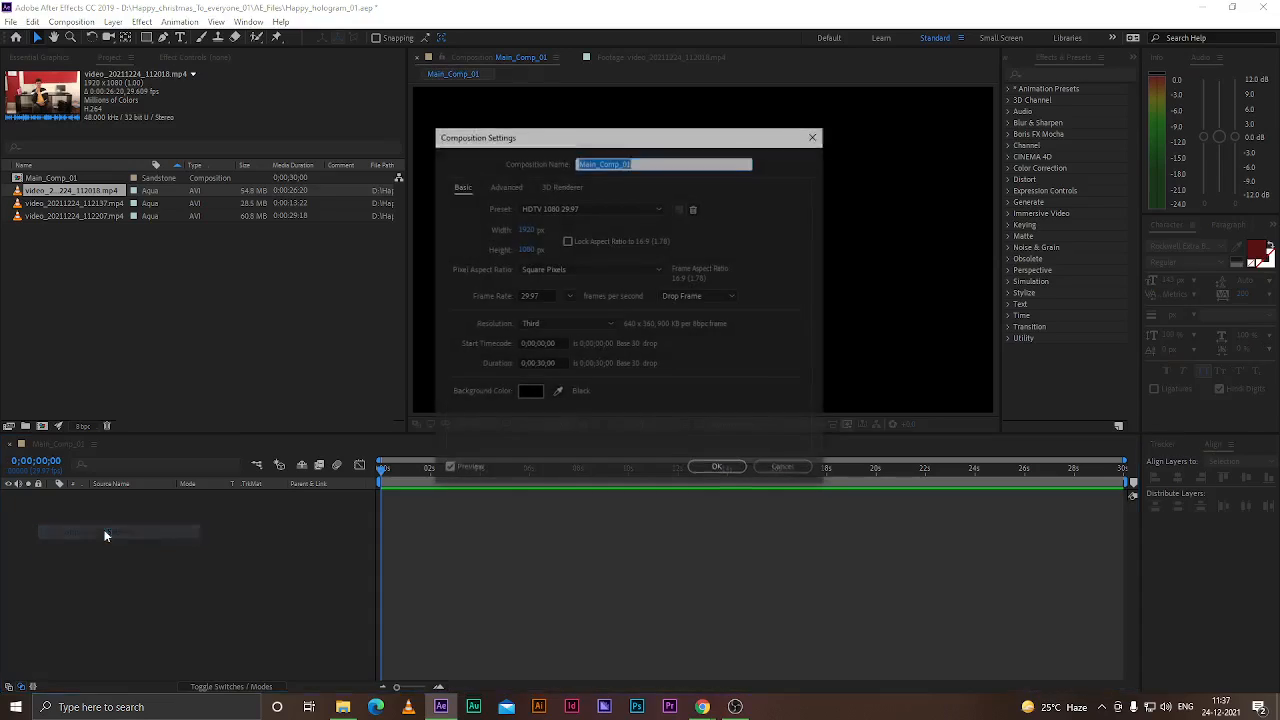
{"action": "left_click", "coordinate": [570, 297]}
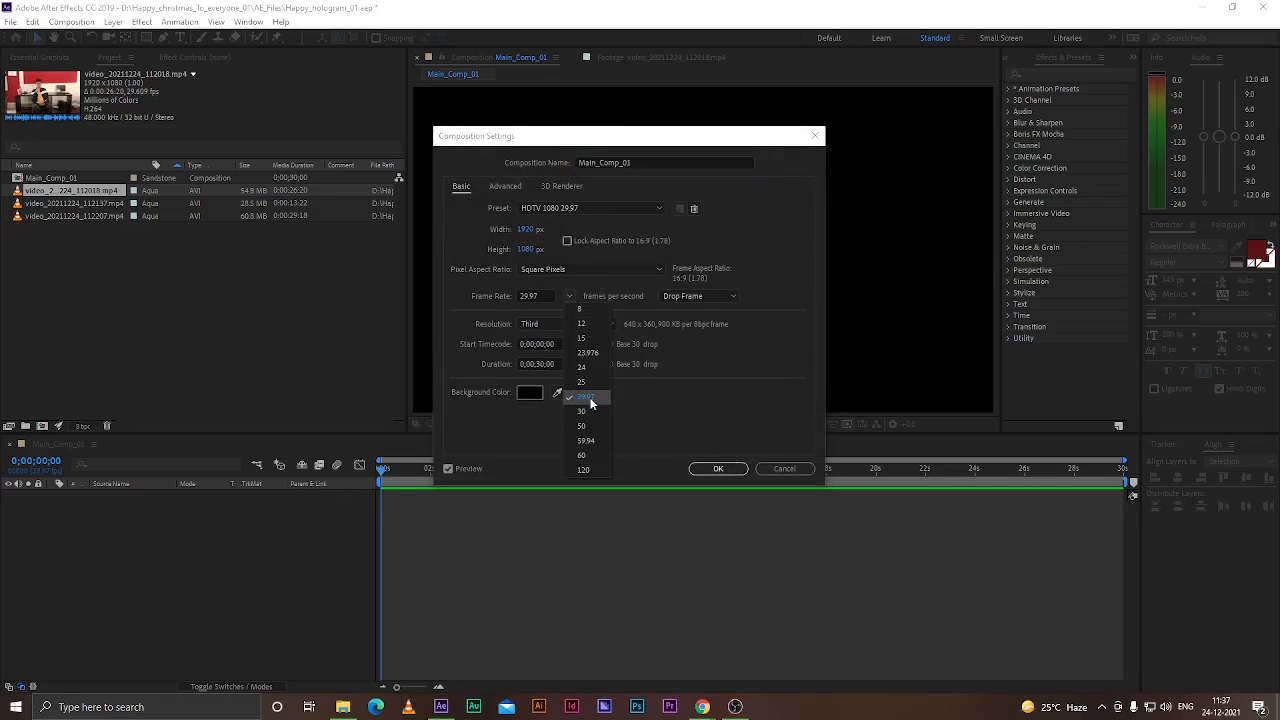
{"action": "left_click", "coordinate": [594, 398]}
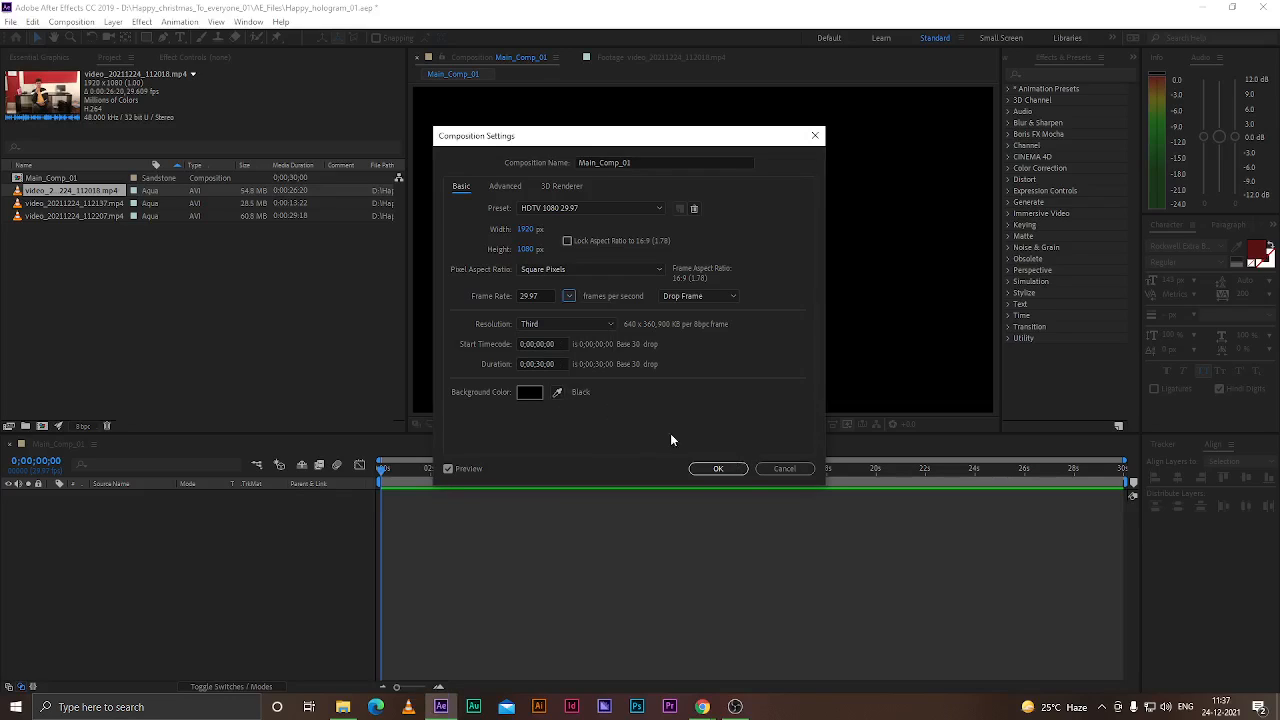
{"action": "left_click", "coordinate": [718, 468]}
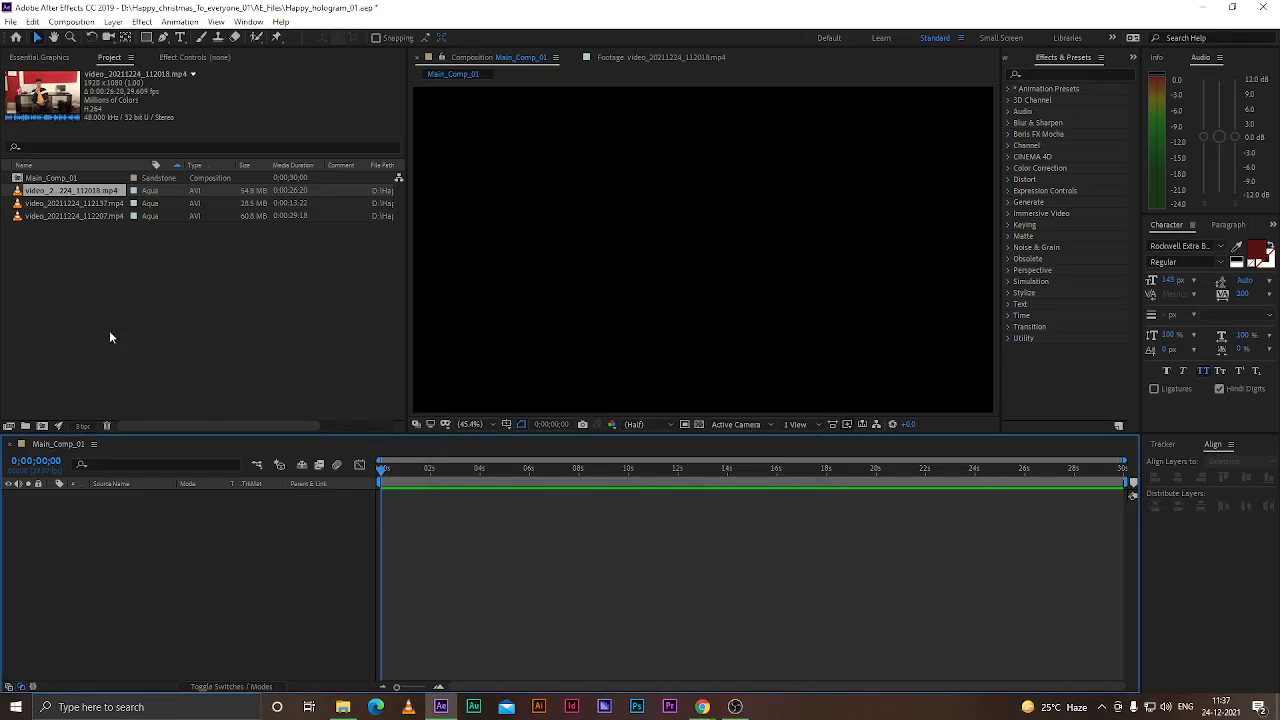
Preview the clip video_20211224_112018 and delete it from the project
{"action": "double_click", "coordinate": [62, 192]}
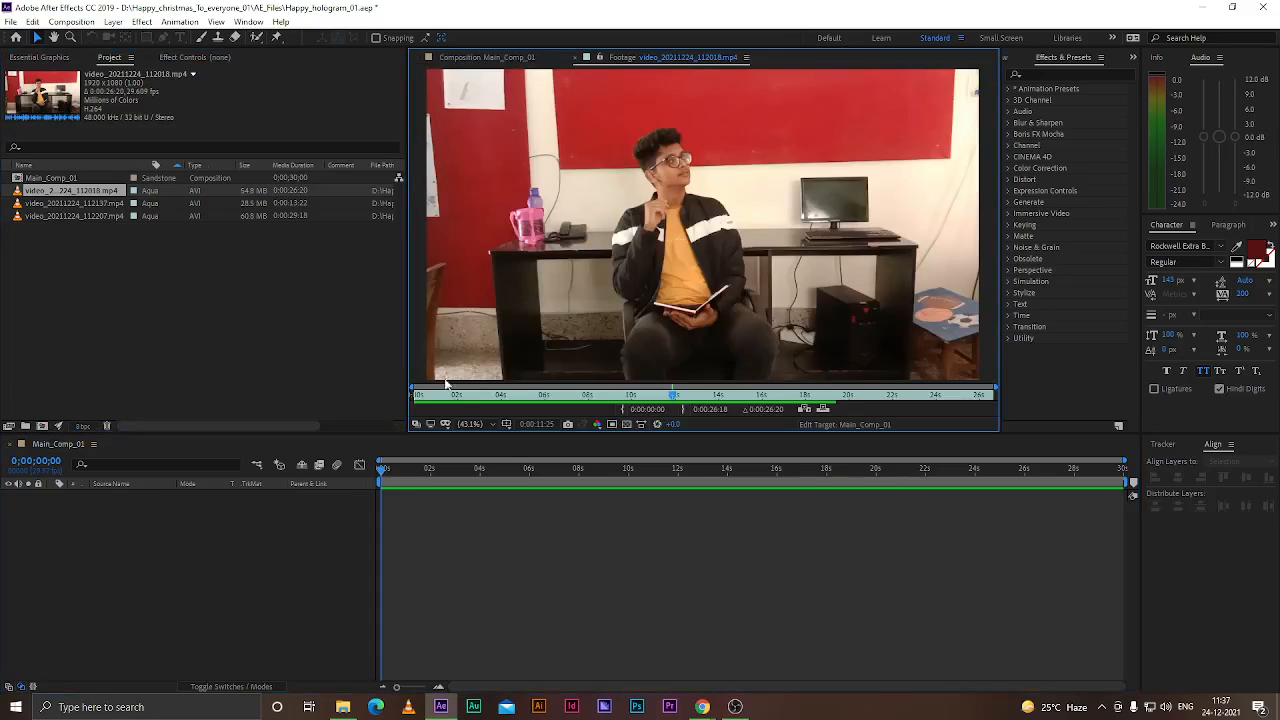
{"action": "left_click_drag", "start_coordinate": [673, 395], "coordinate": [993, 393]}
{"action": "left_click", "coordinate": [53, 191]}
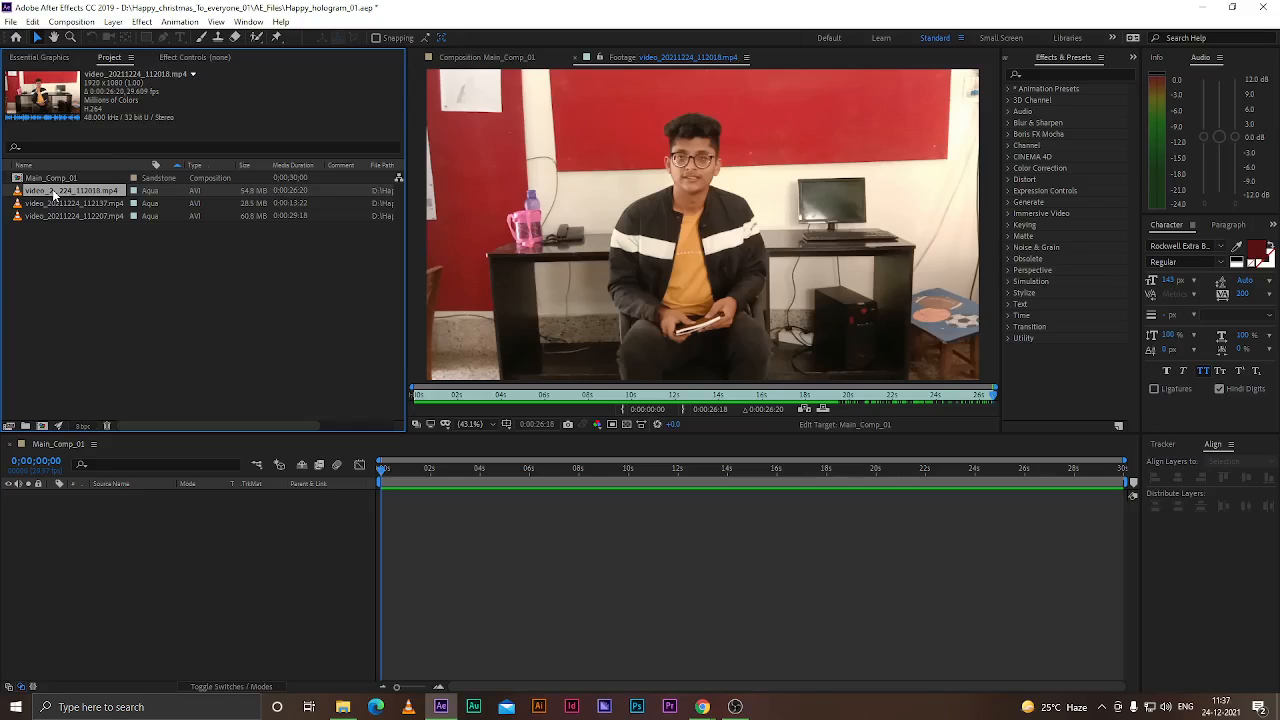
{"action": "key", "text": "Delete"}
Preview the clip video_20211224_112137 and delete it from the project
{"action": "double_click", "coordinate": [54, 192]}
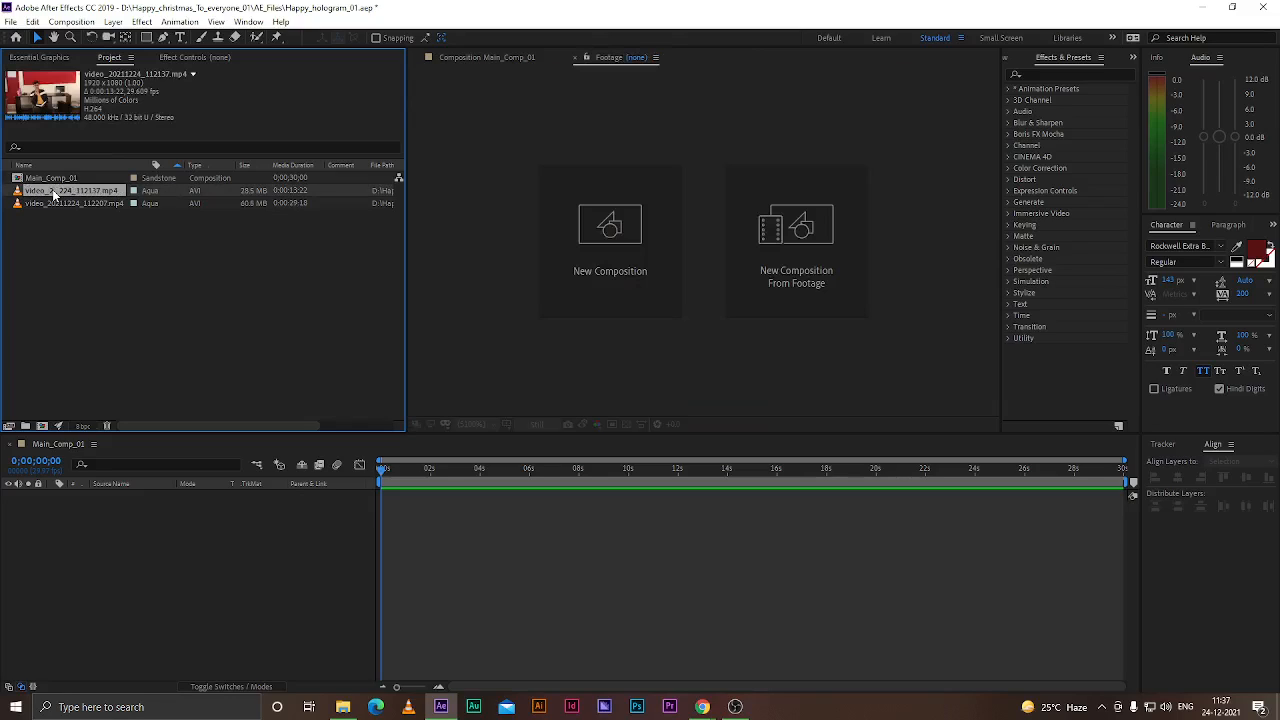
{"action": "key", "text": "space"}
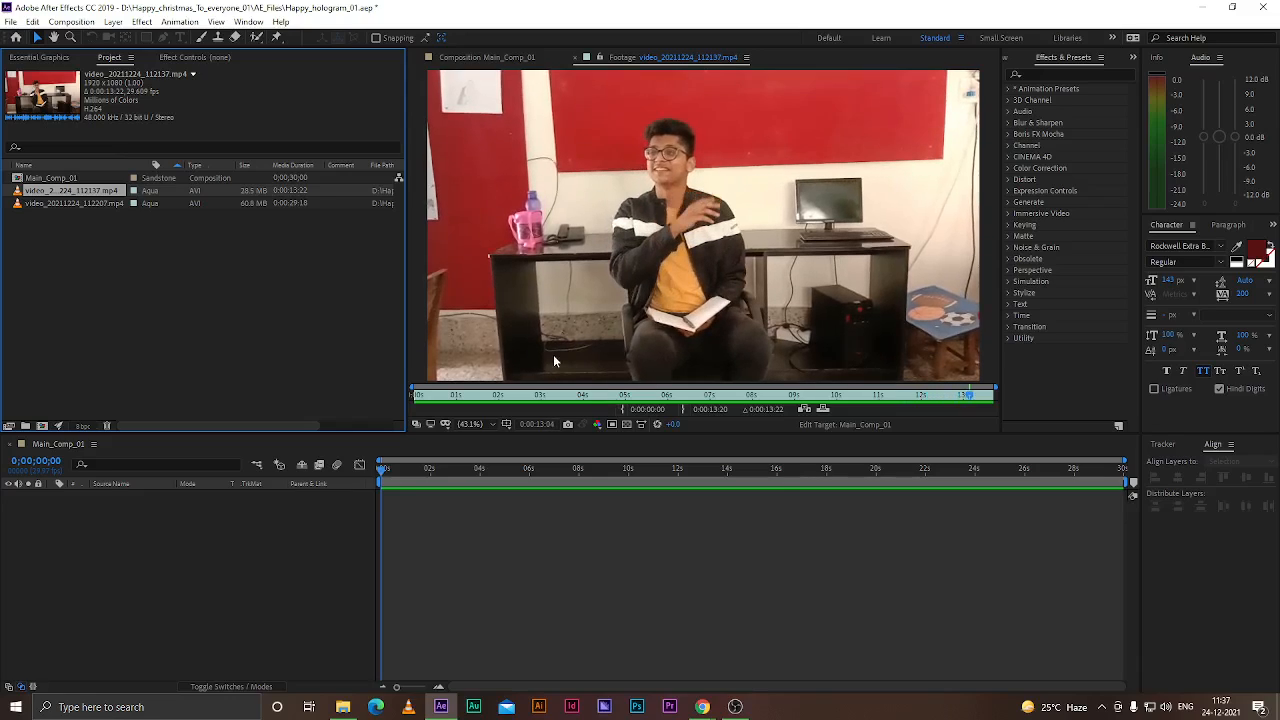
{"action": "left_click", "coordinate": [144, 268]}
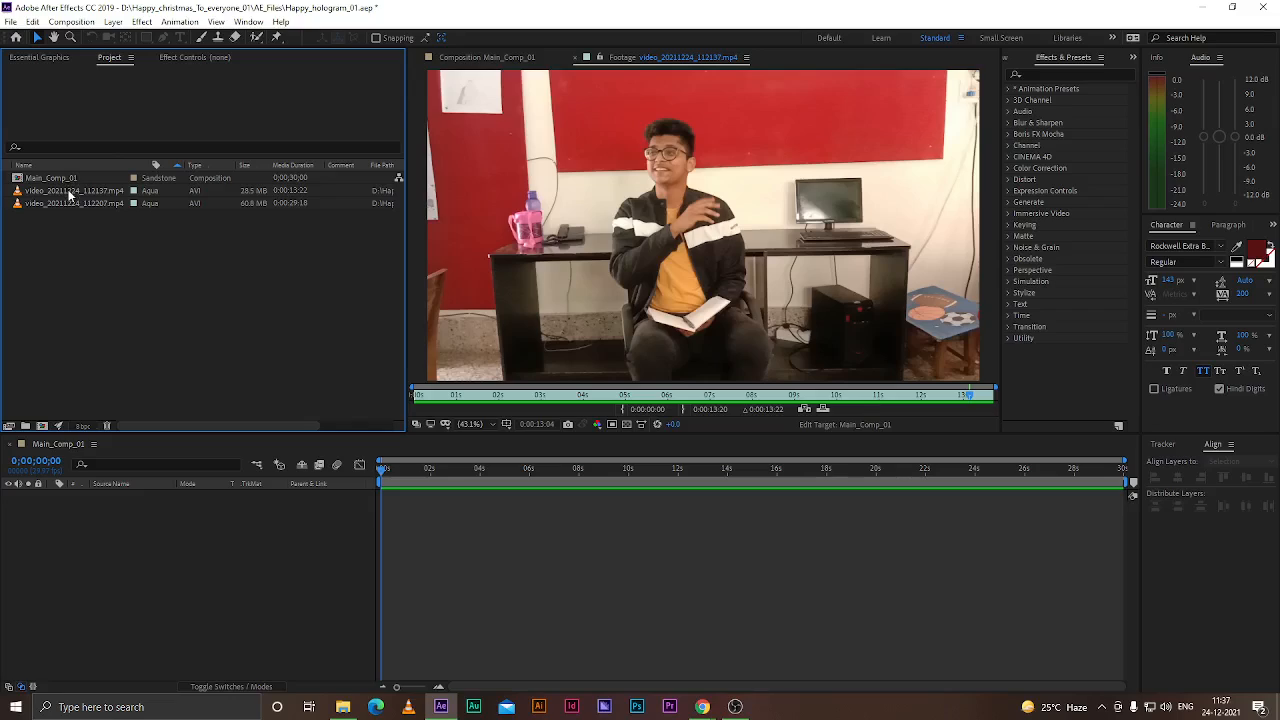
{"action": "left_click", "coordinate": [70, 191]}
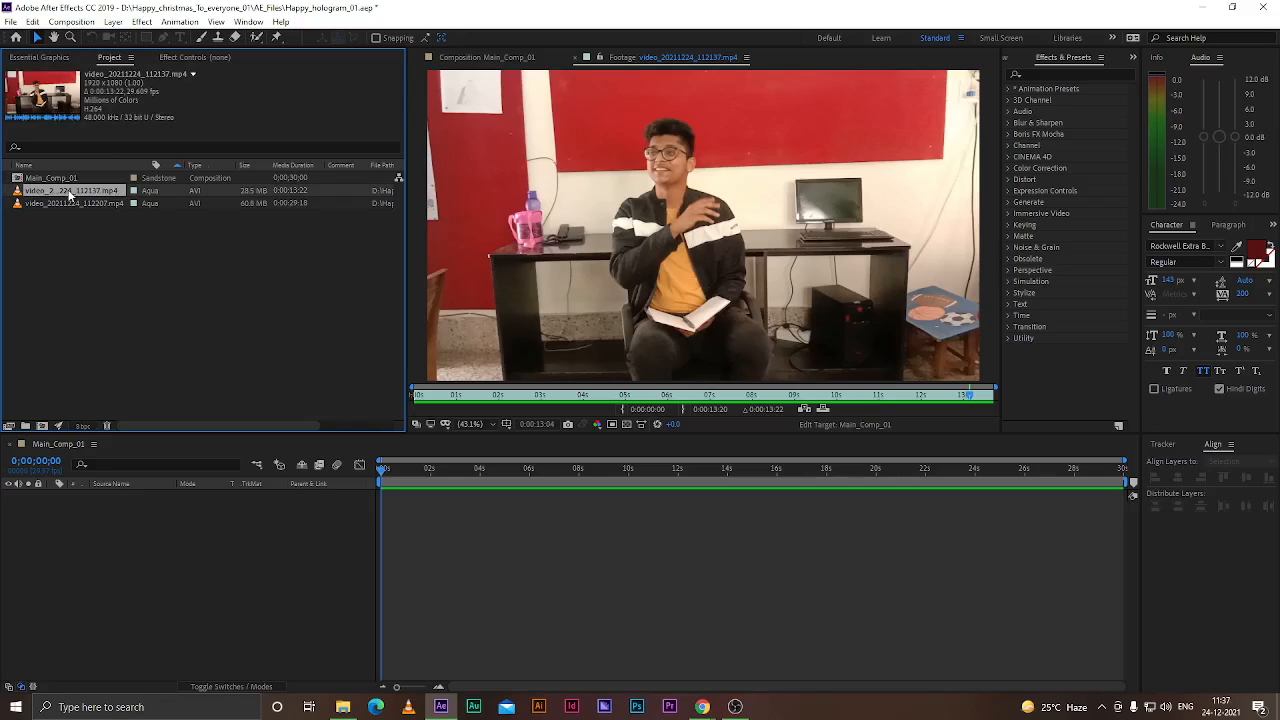
{"action": "key", "text": "Delete"}
Play through the remaining clip video_20211224_112207 in the footage viewer
{"action": "double_click", "coordinate": [70, 191]}
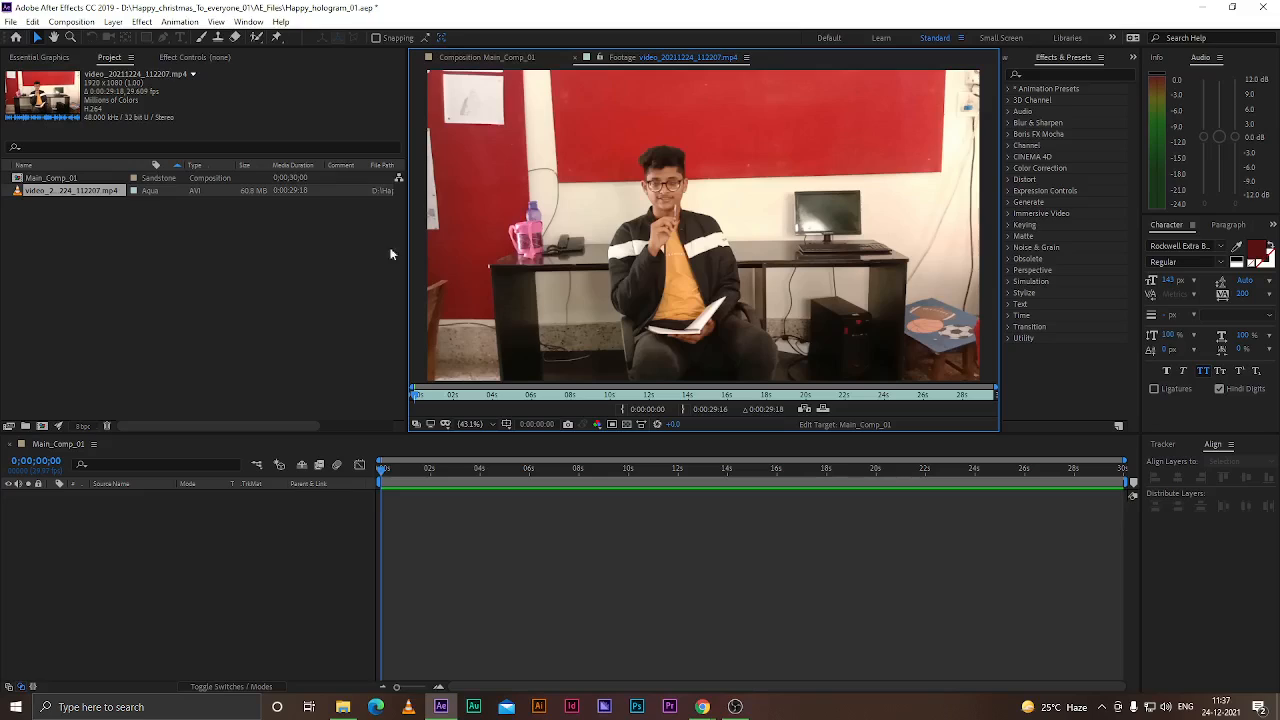
{"action": "key", "text": "space"}
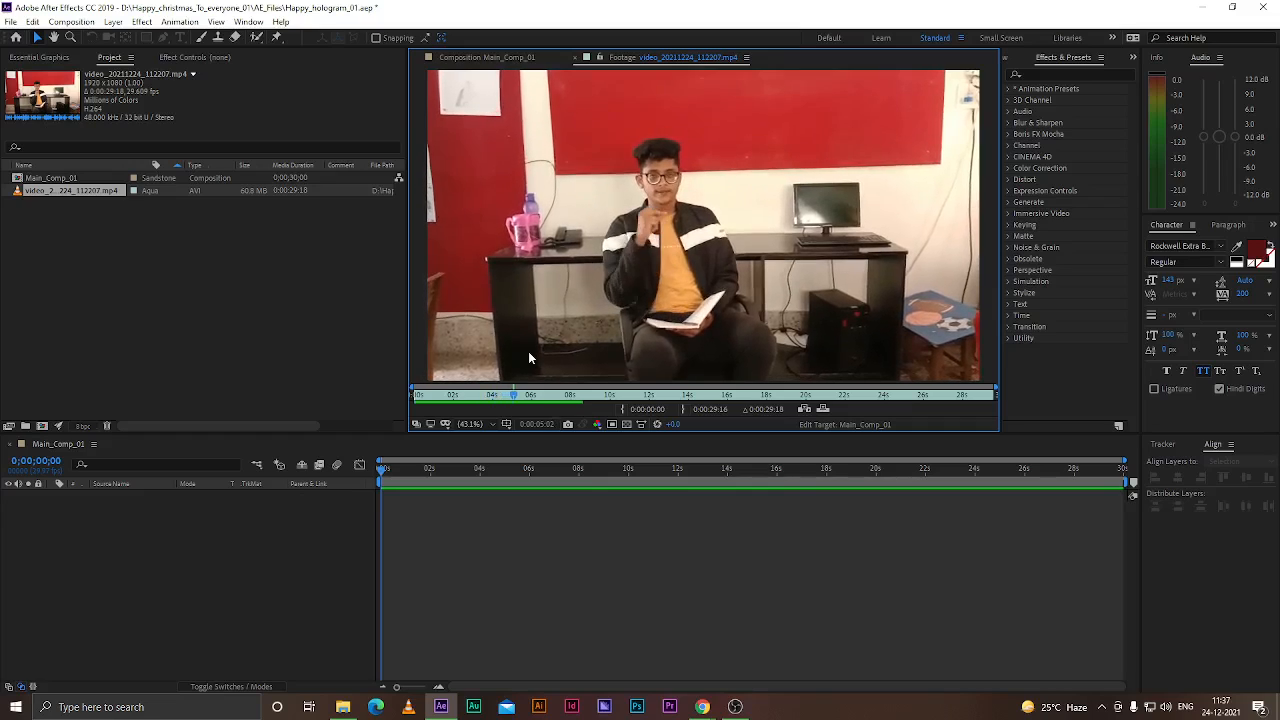
{"action": "key", "text": "space"}
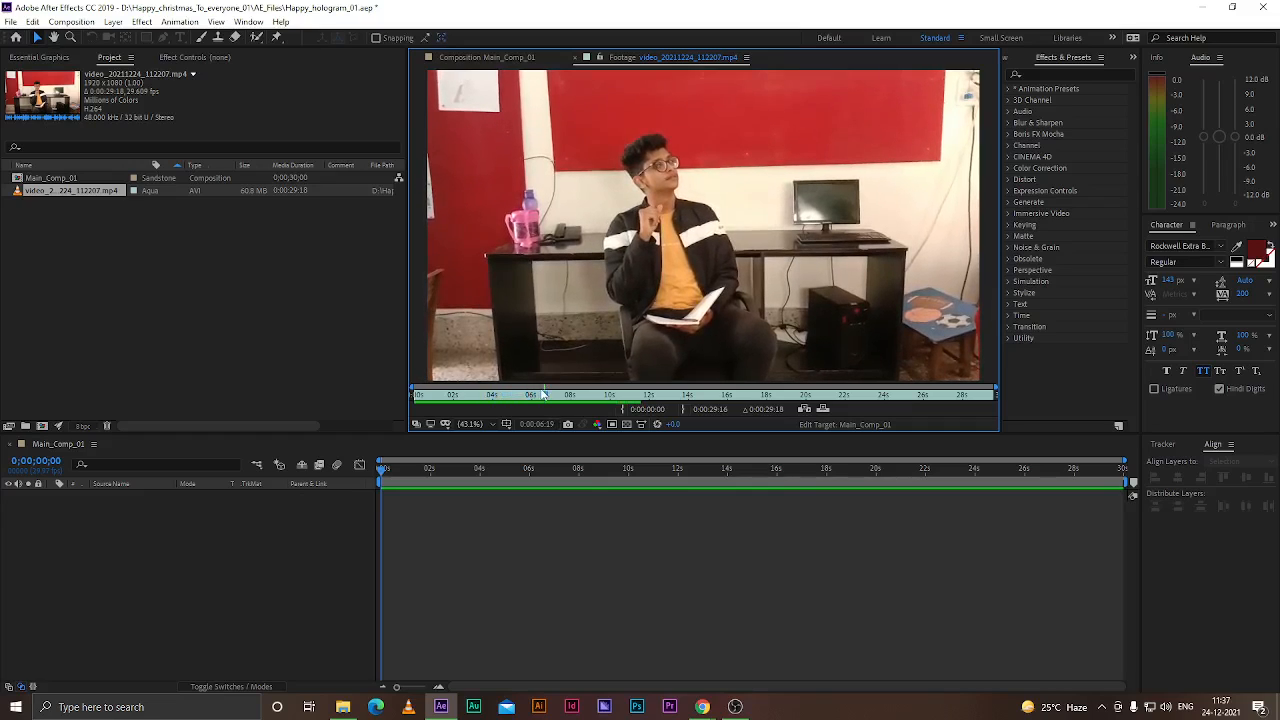
{"action": "left_click_drag", "start_coordinate": [544, 397], "coordinate": [419, 400]}
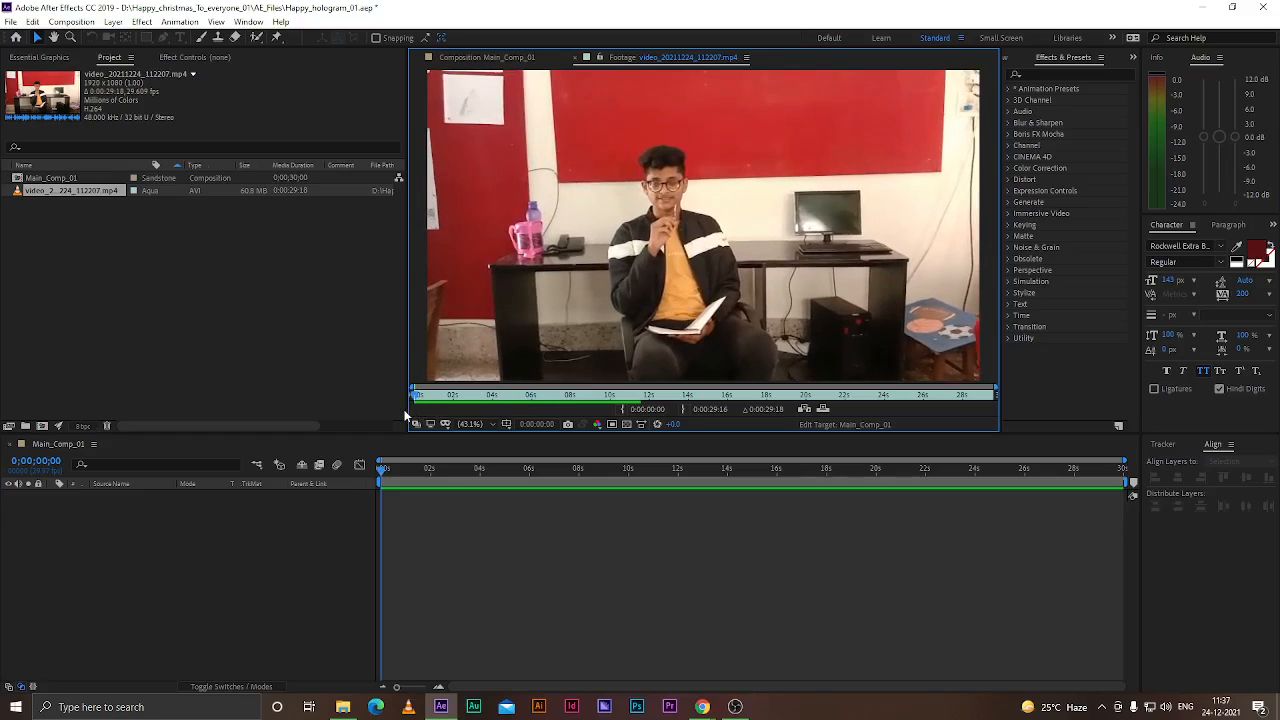
Scrub the footage to 0:00:01:00 and set the clip's in point there
{"action": "key", "text": "space"}
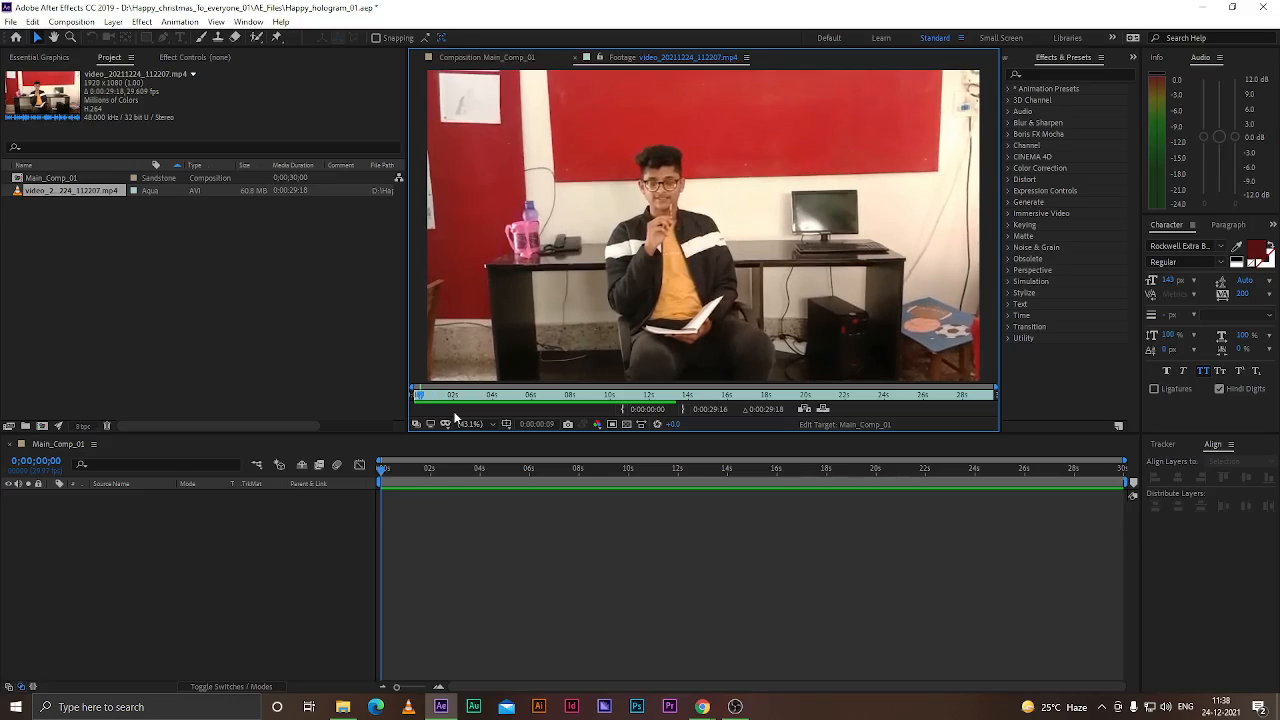
{"action": "left_click_drag", "start_coordinate": [993, 387], "coordinate": [632, 387]}
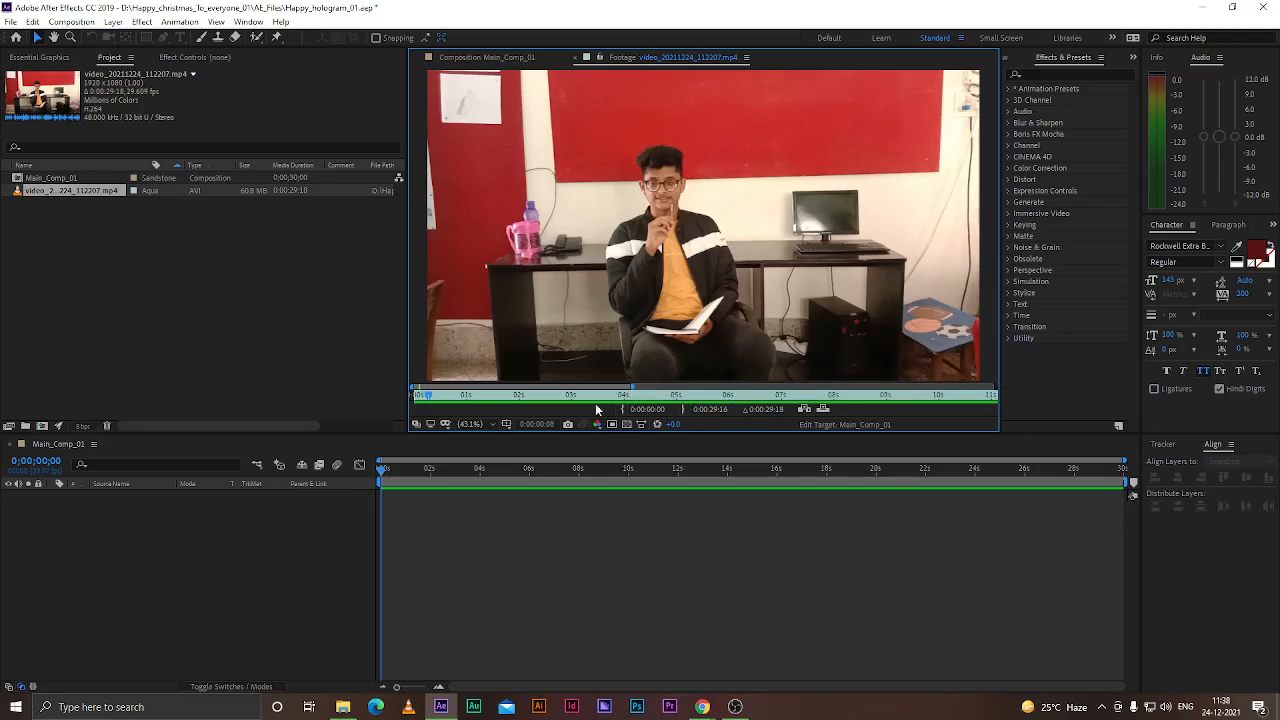
{"action": "left_click_drag", "start_coordinate": [430, 398], "coordinate": [466, 403]}
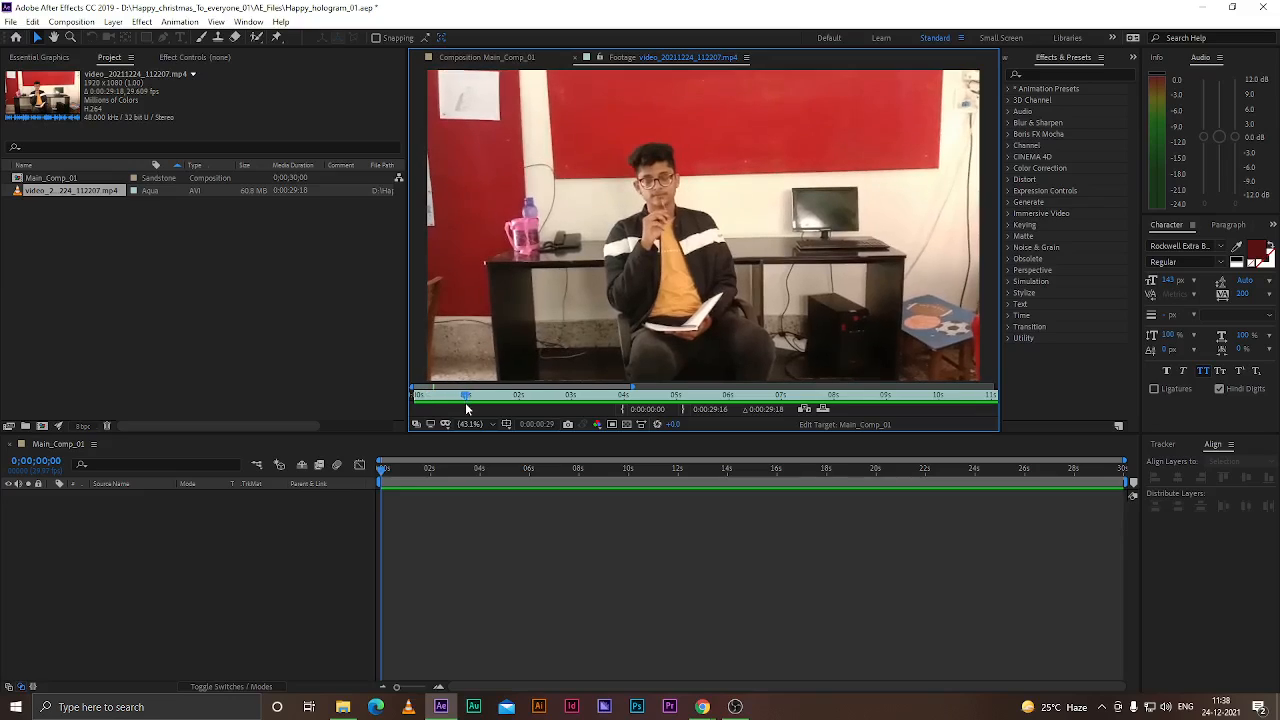
{"action": "key", "text": "Page_Down"}
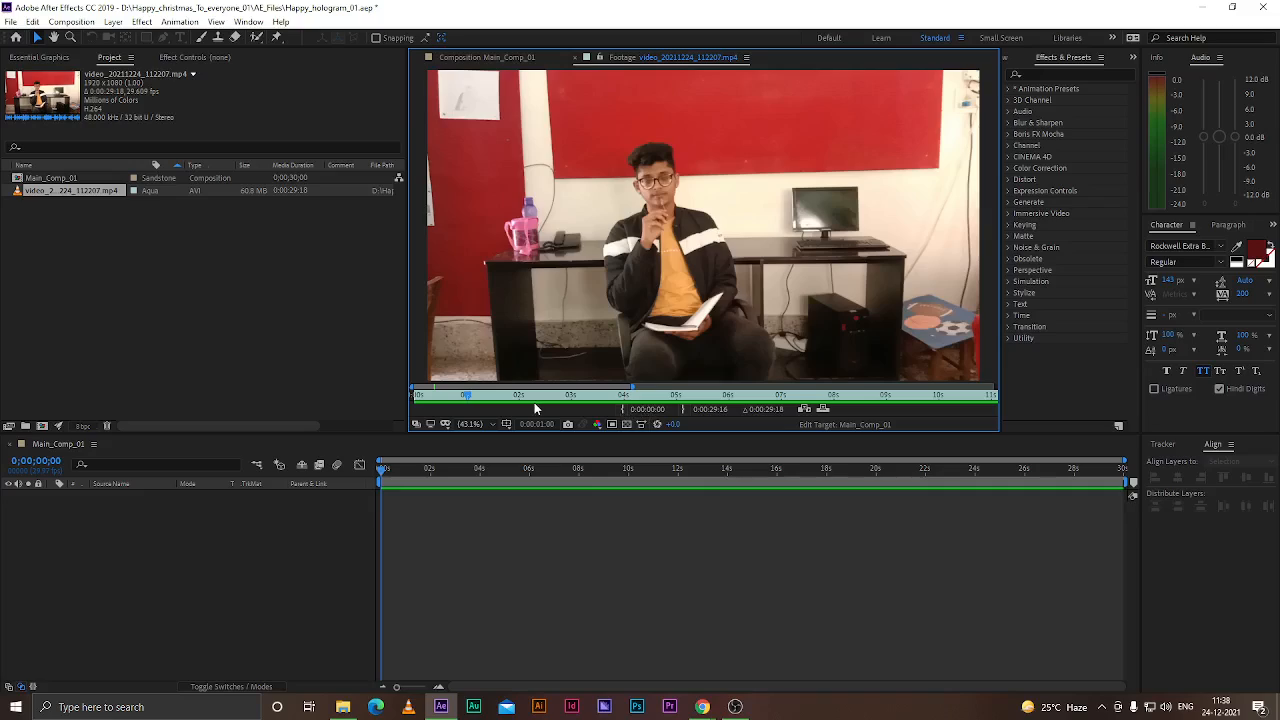
{"action": "key", "text": "Home"}
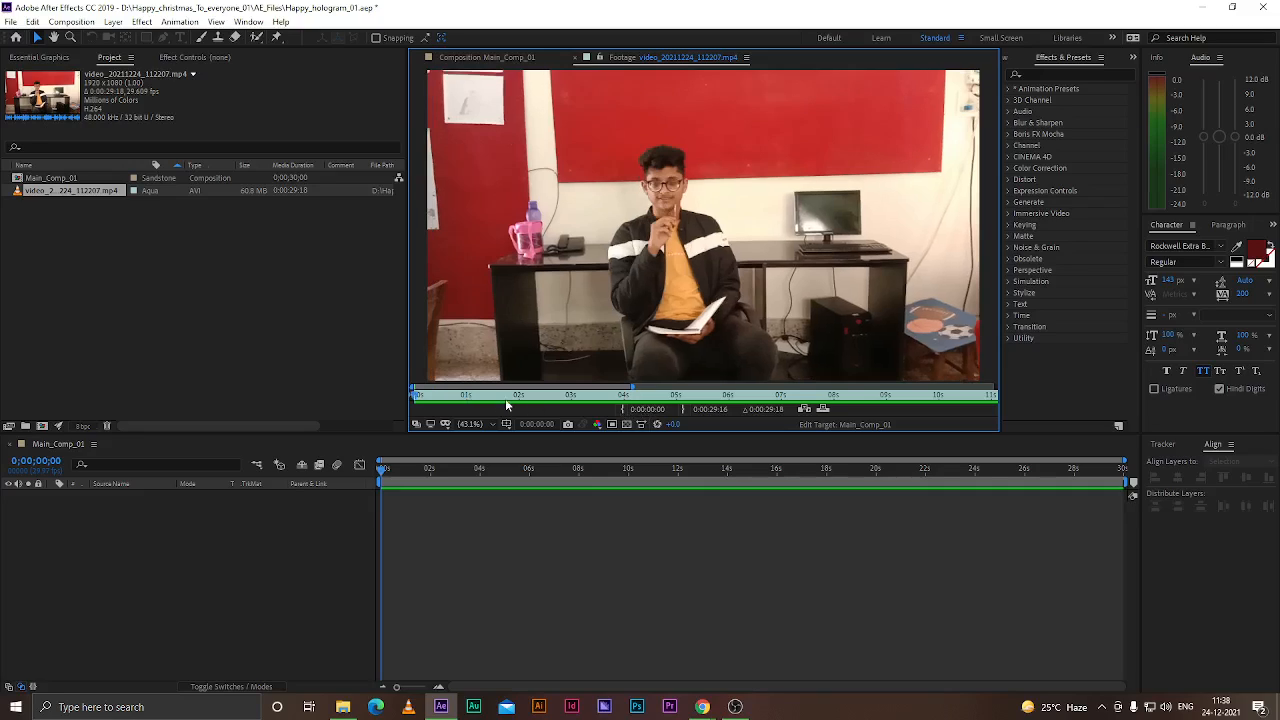
{"action": "left_click_drag", "start_coordinate": [433, 397], "coordinate": [464, 404]}
{"action": "key", "text": "Page_Down"}
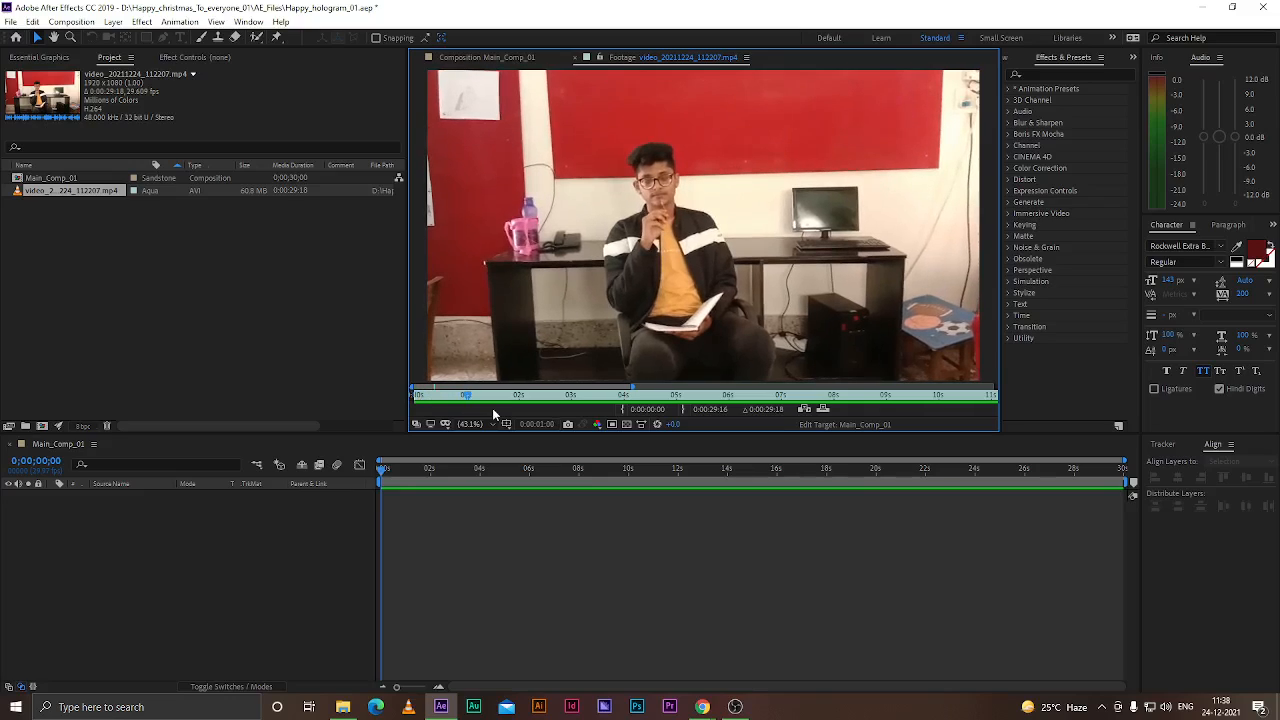
{"action": "left_click", "coordinate": [622, 413]}
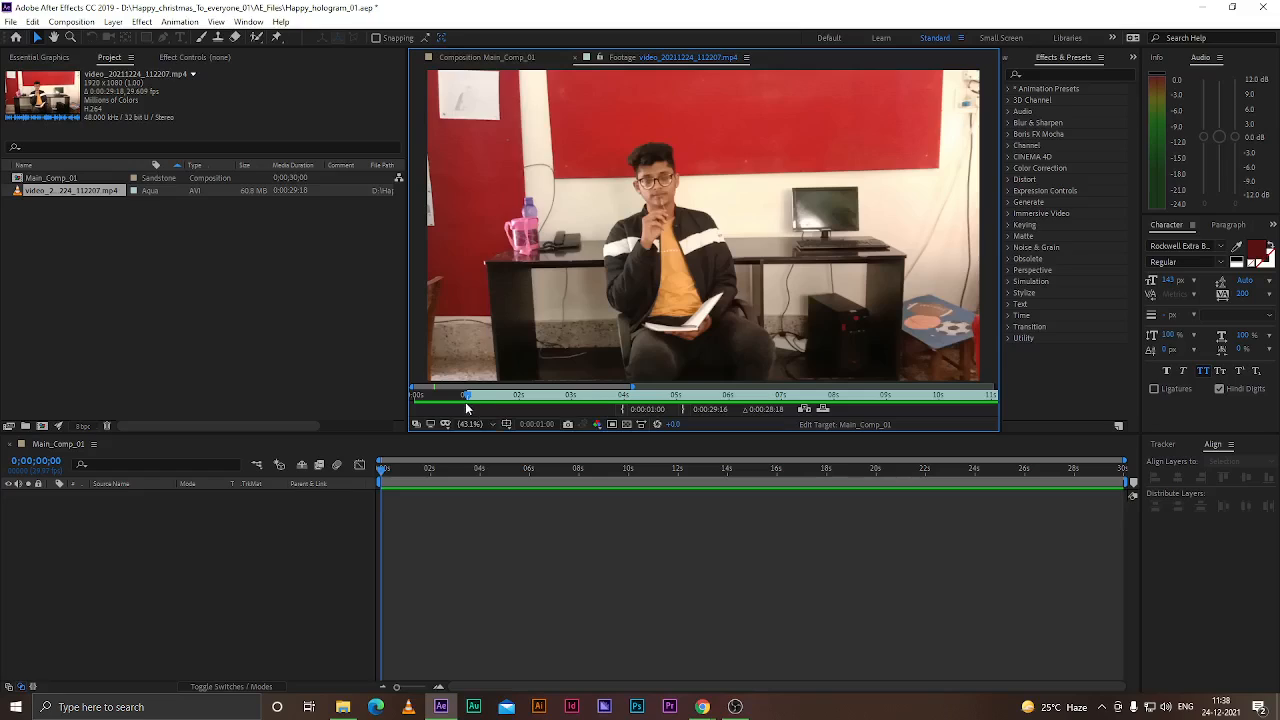
Open the Preview panel and play the footage from about 5 seconds in
{"action": "left_click_drag", "start_coordinate": [465, 398], "coordinate": [680, 405]}
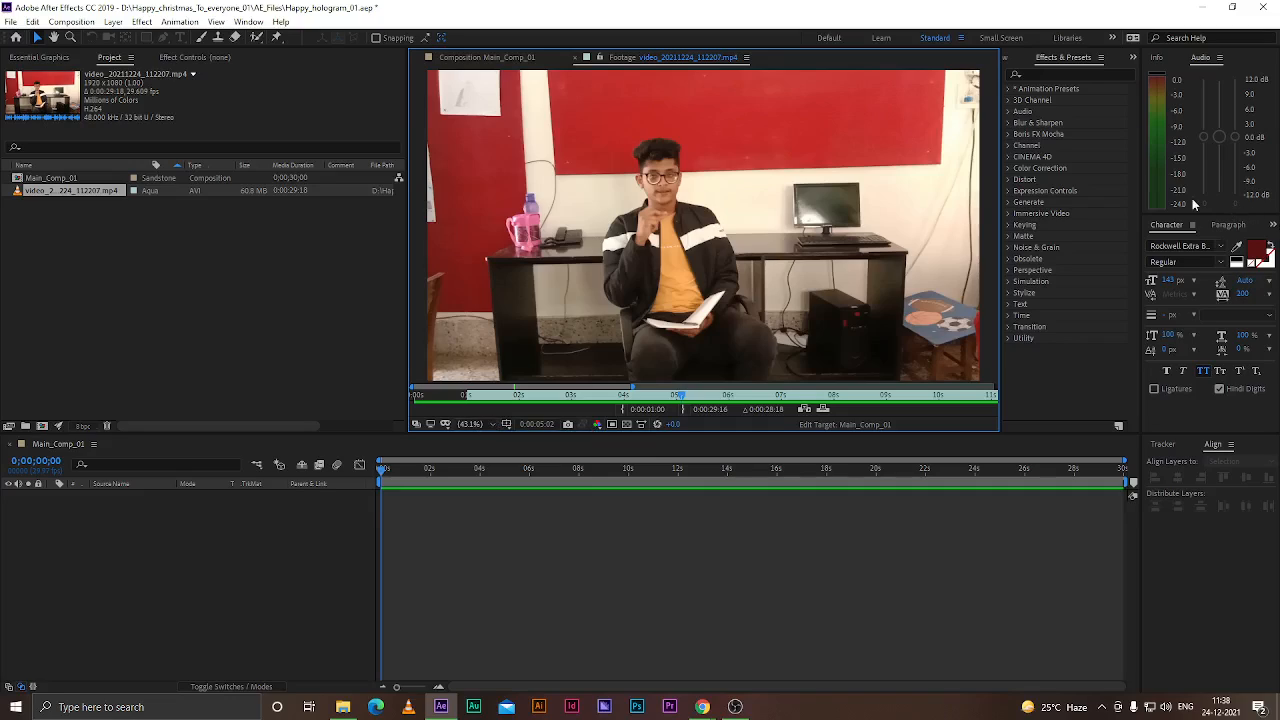
{"action": "left_click", "coordinate": [1230, 226]}
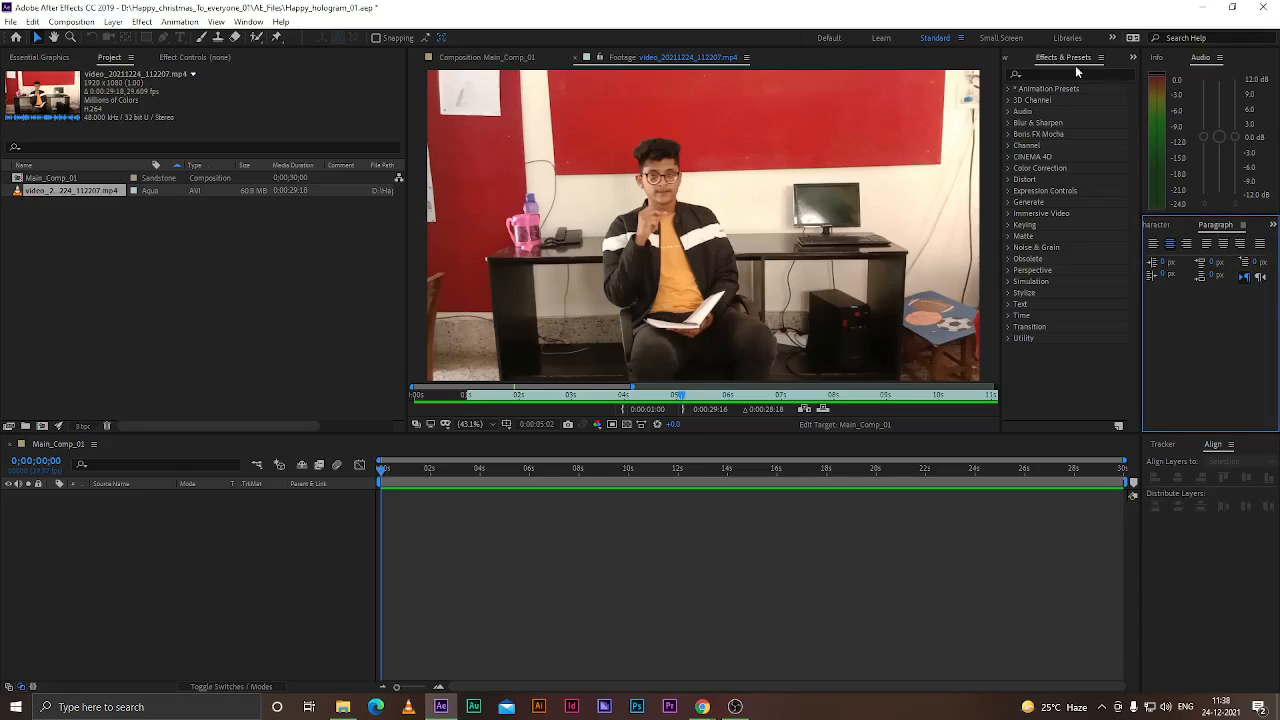
{"action": "left_click", "coordinate": [1008, 60]}
{"action": "left_click", "coordinate": [1069, 77]}
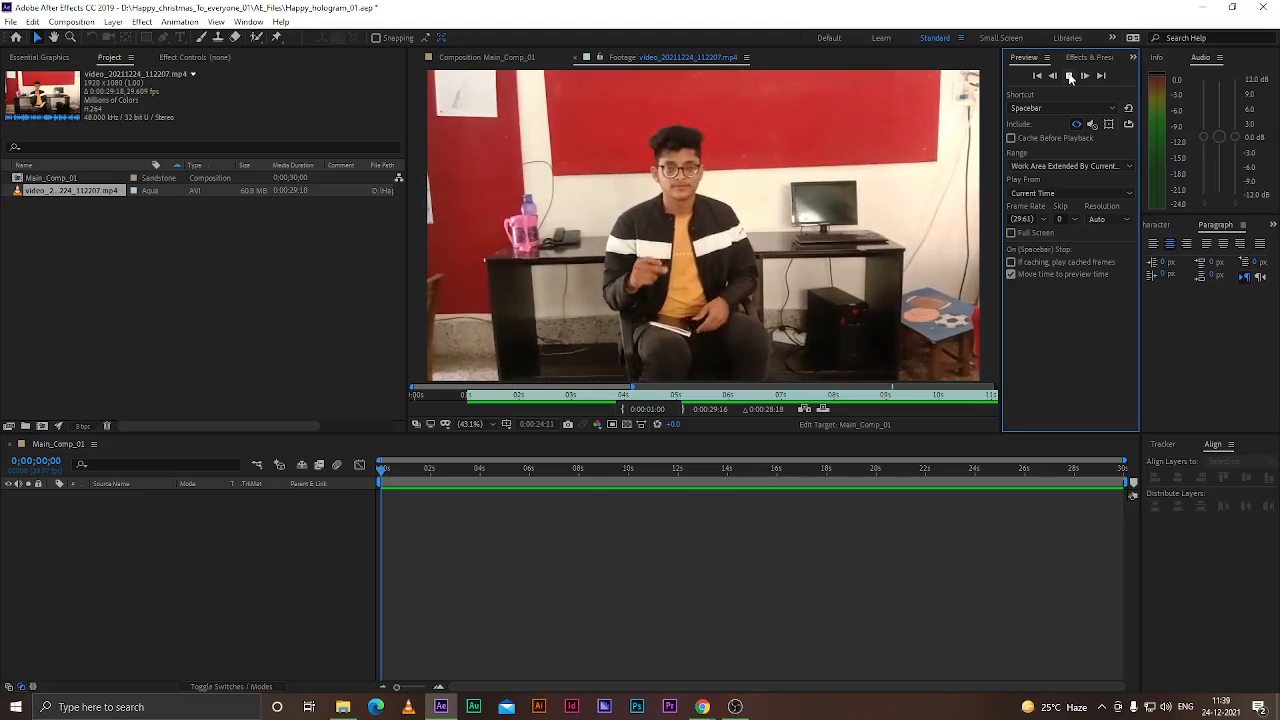
{"action": "left_click", "coordinate": [1070, 78]}
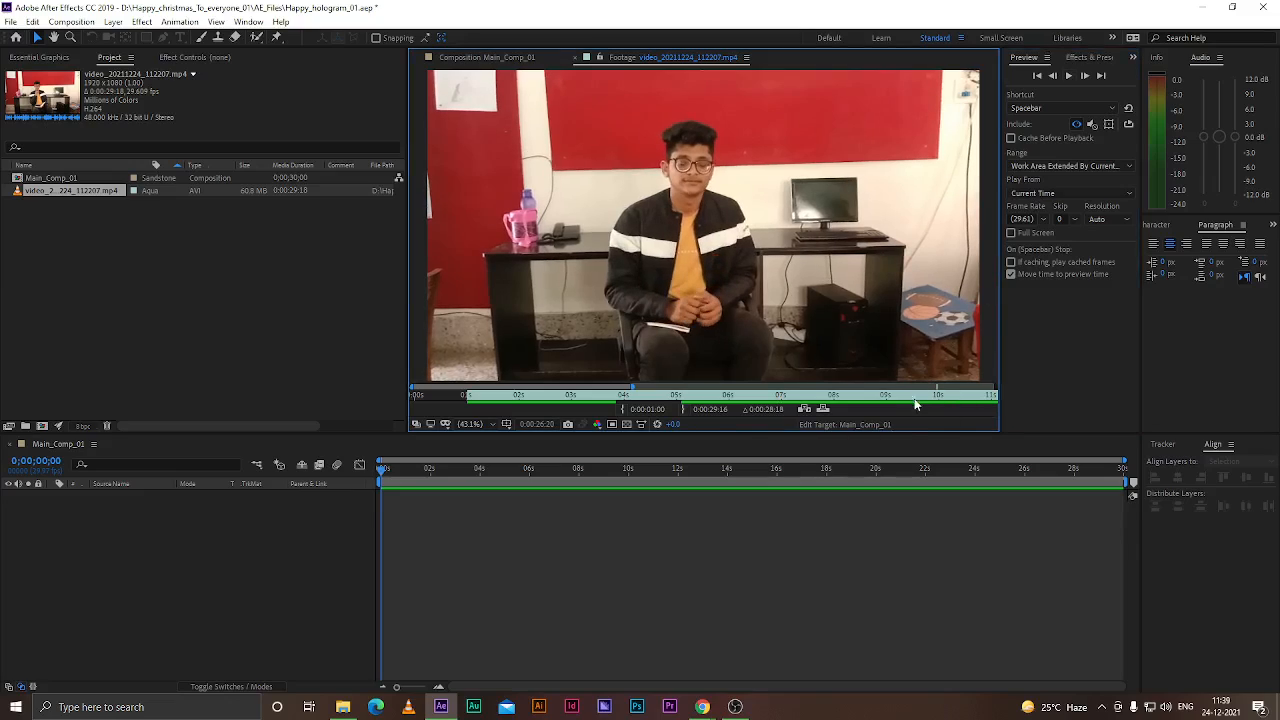
Move to 0:00:27:00 in the footage and set the clip's out point there
{"action": "left_click_drag", "start_coordinate": [631, 386], "coordinate": [997, 386]}
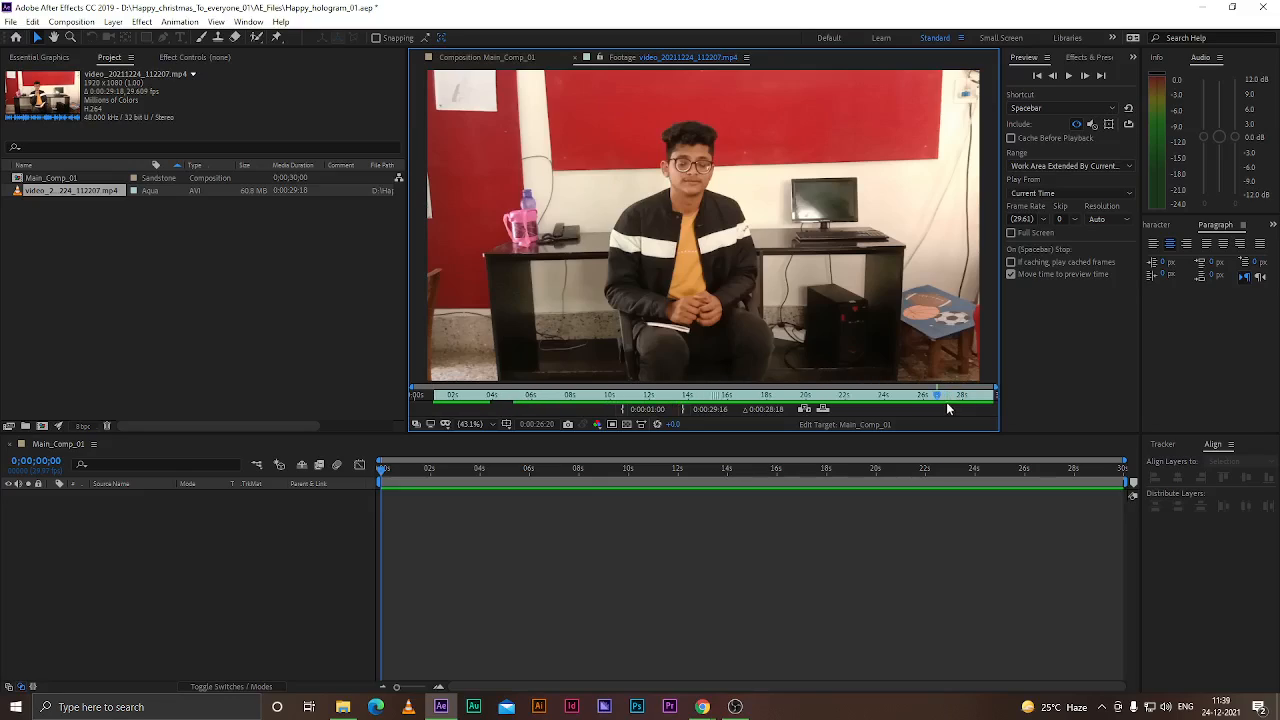
{"action": "left_click_drag", "start_coordinate": [411, 386], "coordinate": [790, 386]}
{"action": "left_click", "coordinate": [709, 396]}
{"action": "left_click_drag", "start_coordinate": [709, 400], "coordinate": [846, 412]}
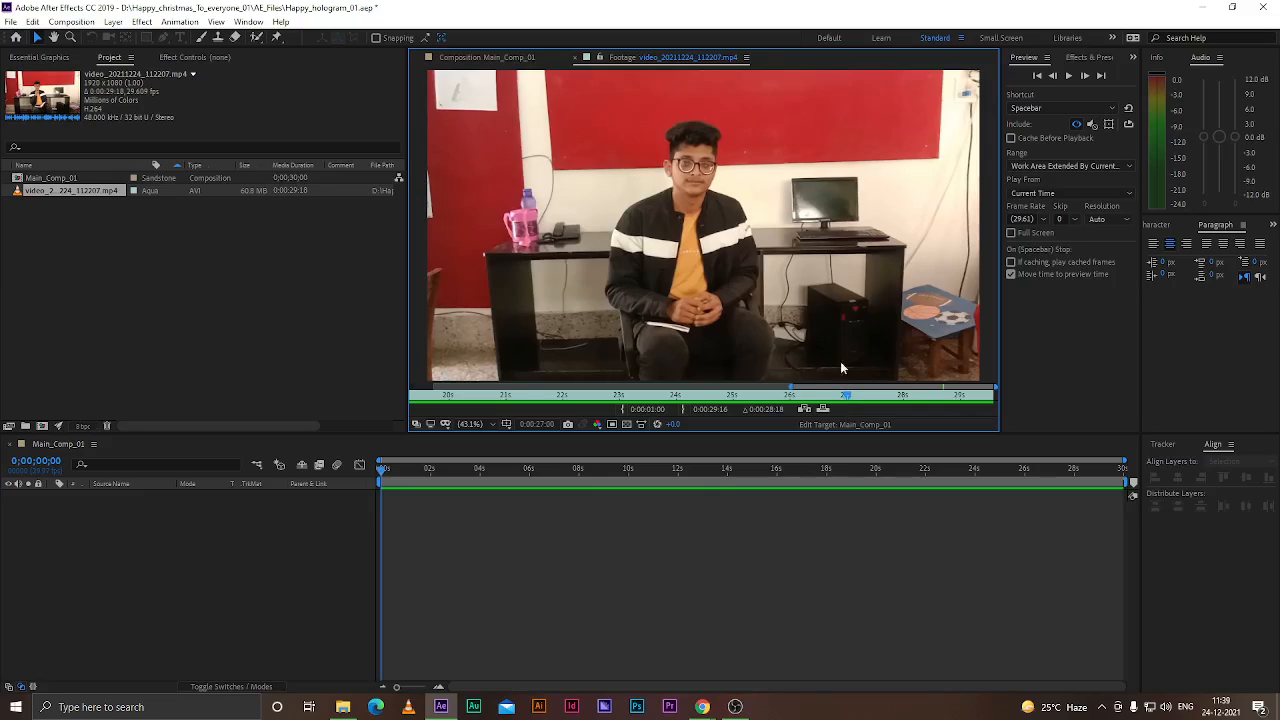
{"action": "left_click", "coordinate": [684, 410]}
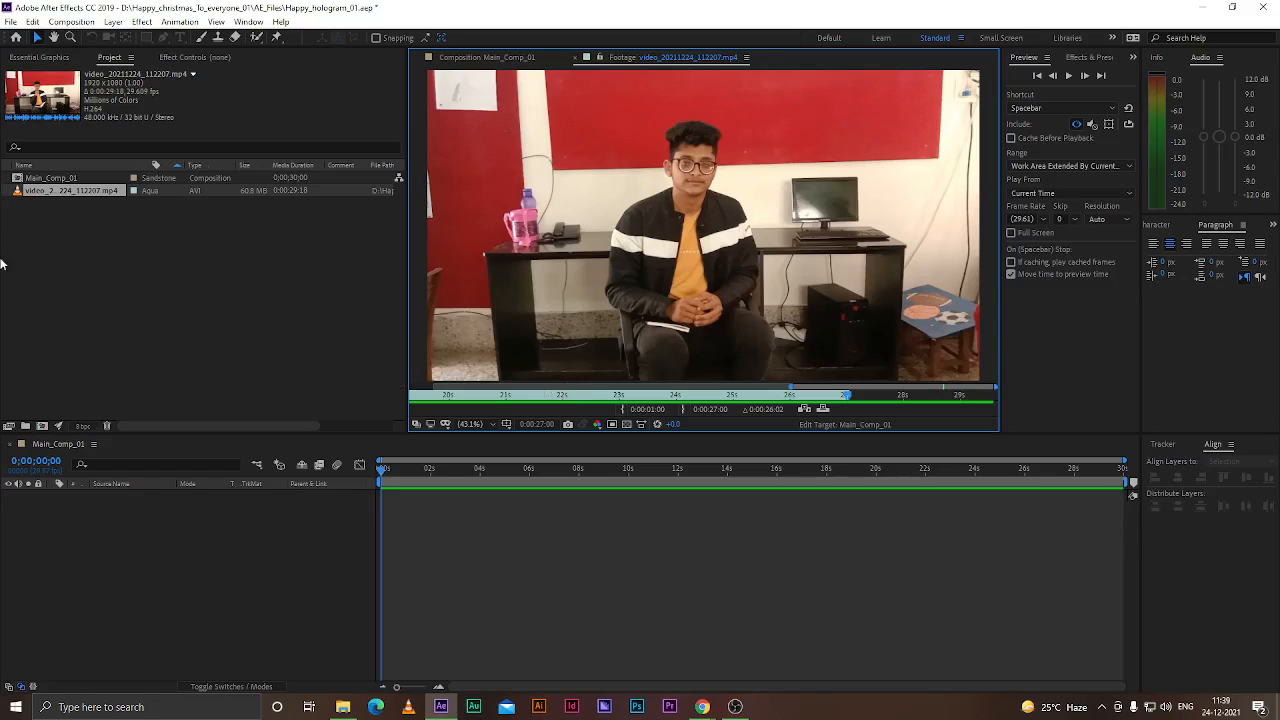
Create a new composition from the trimmed clip and rename it Footages
{"action": "left_click", "coordinate": [33, 192]}
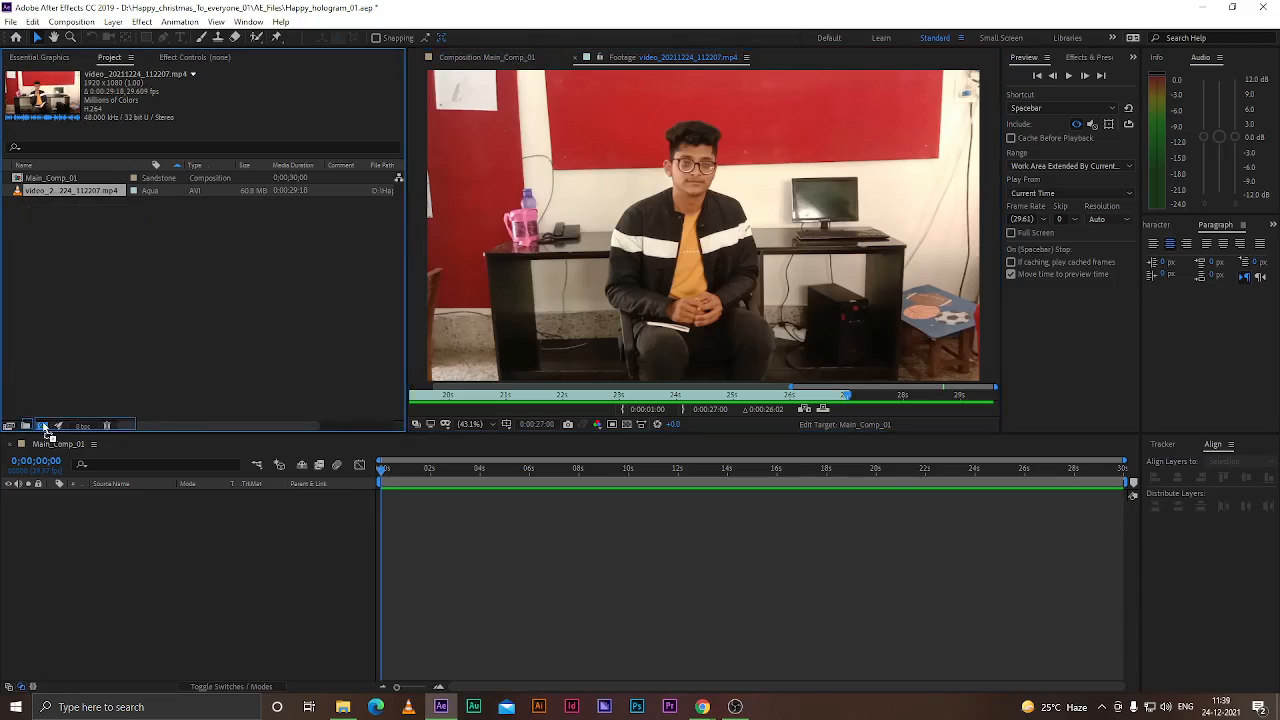
{"action": "left_click", "coordinate": [44, 428]}
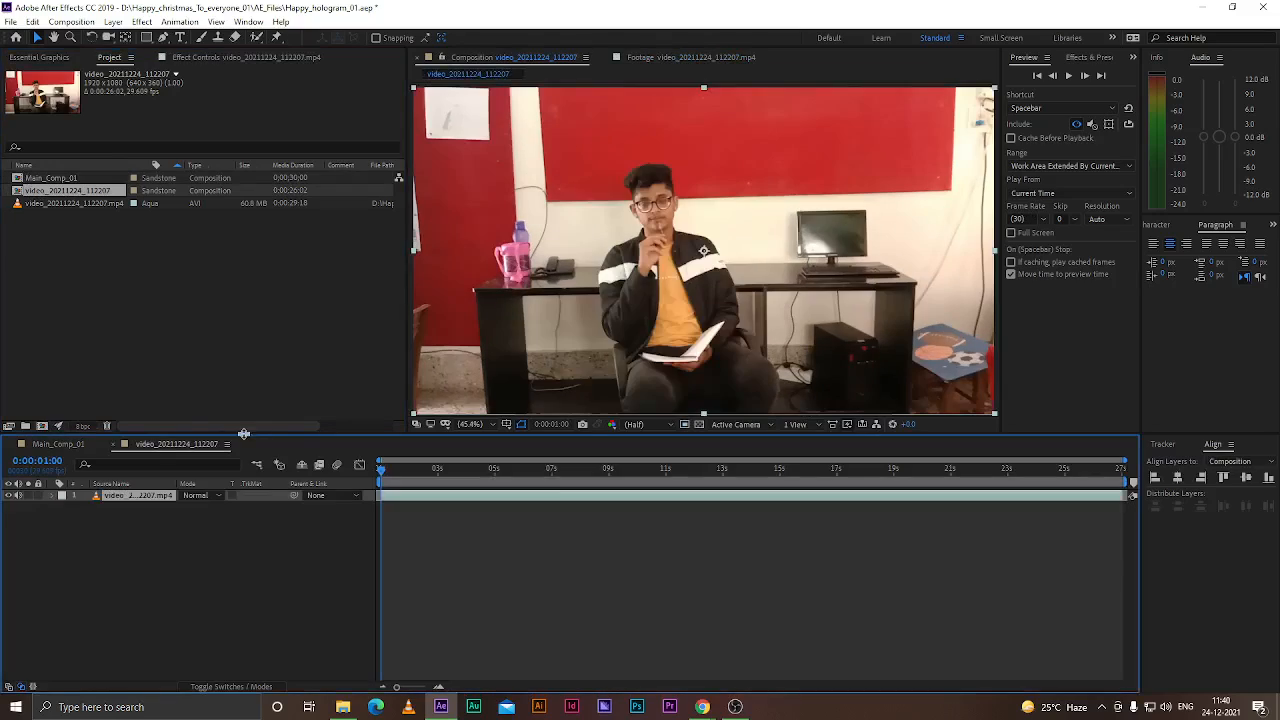
{"action": "left_click", "coordinate": [83, 198]}
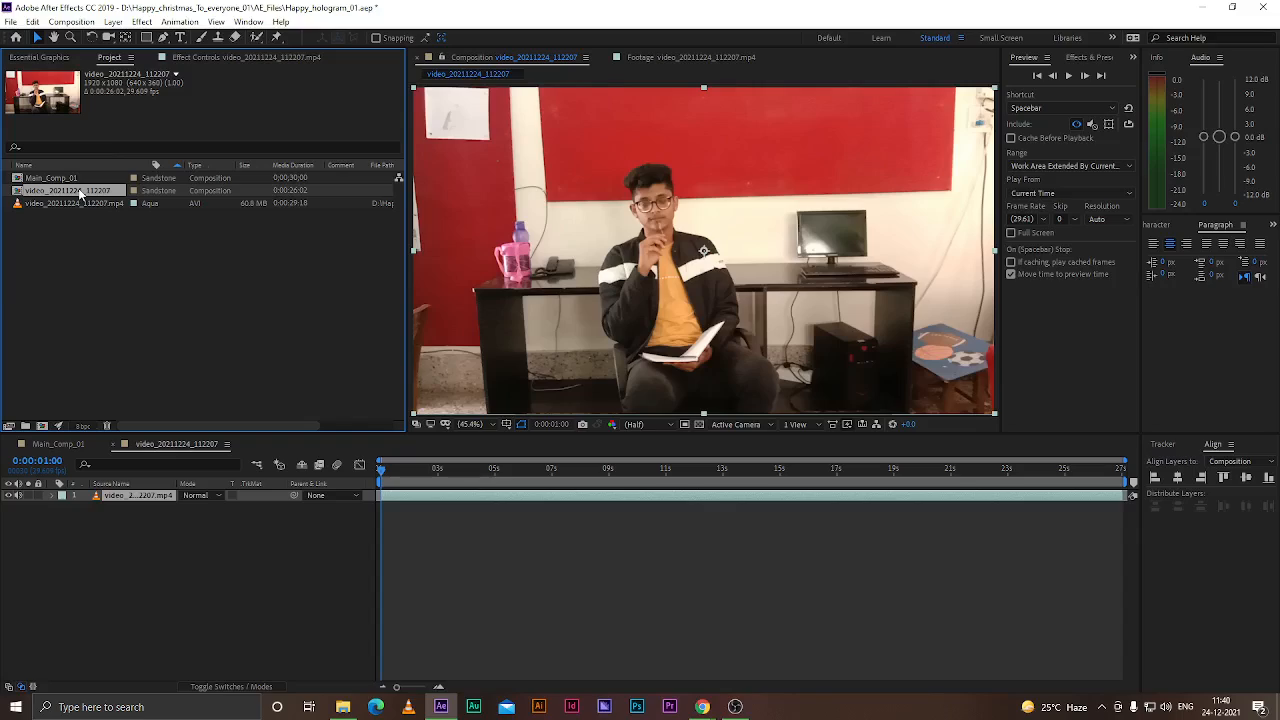
{"action": "key", "text": "Return"}
{"action": "key", "text": "BackSpace"}
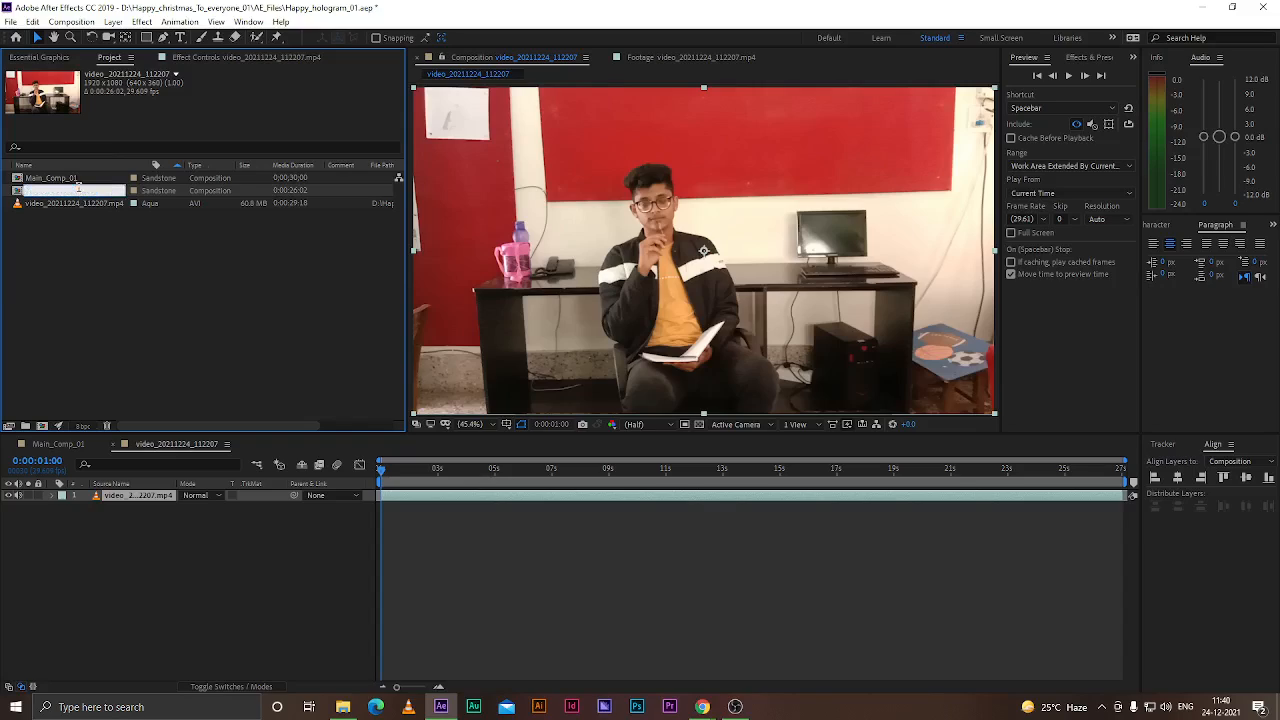
{"action": "type", "text": "Footages"}
{"action": "key", "text": "Return"}
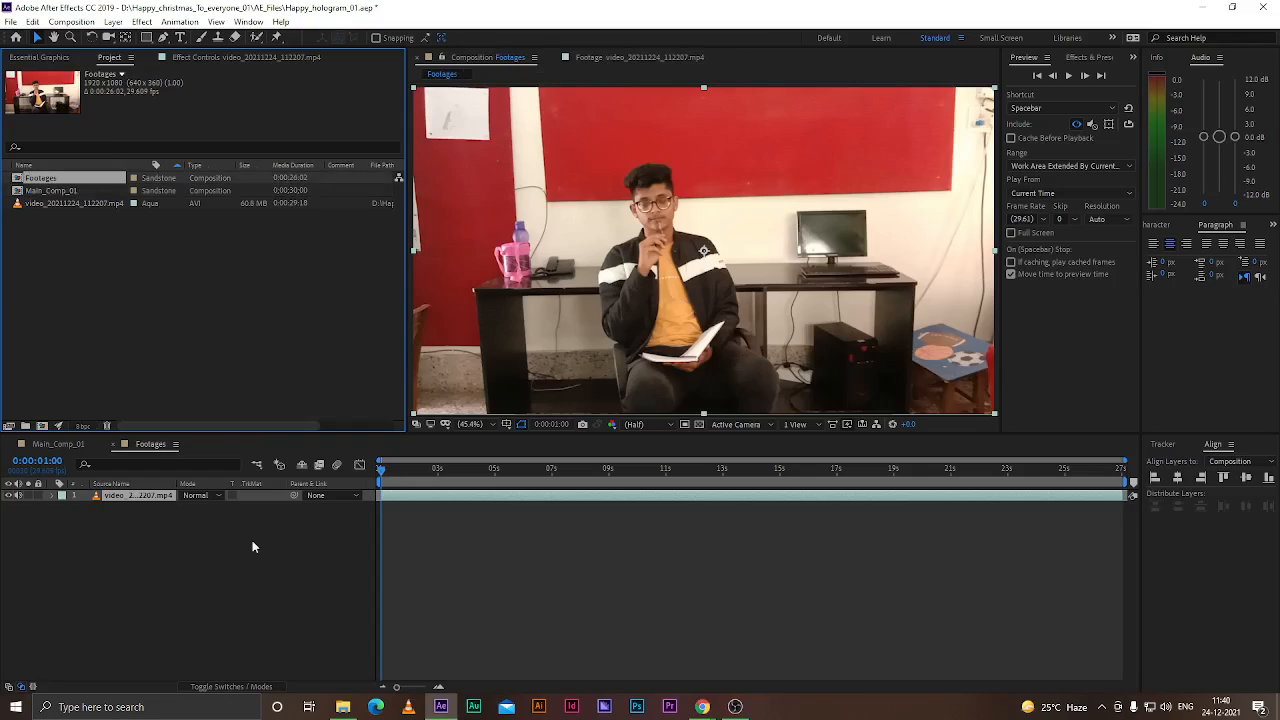
Rename the video_20211224_112207.mp4 footage item to Footage_001
{"action": "left_click", "coordinate": [140, 510]}
{"action": "left_click", "coordinate": [123, 498]}
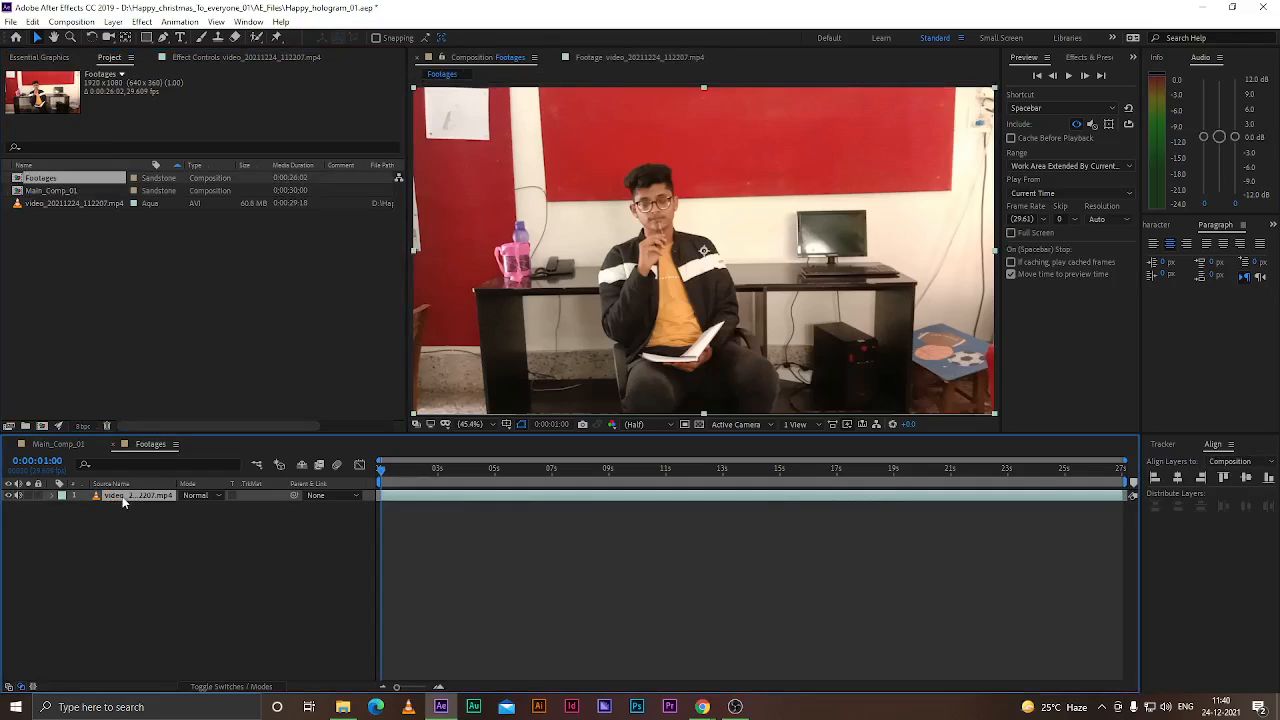
{"action": "left_click", "coordinate": [59, 204]}
{"action": "key", "text": "Return"}
{"action": "key", "text": "BackSpace"}
{"action": "type", "text": "F"}
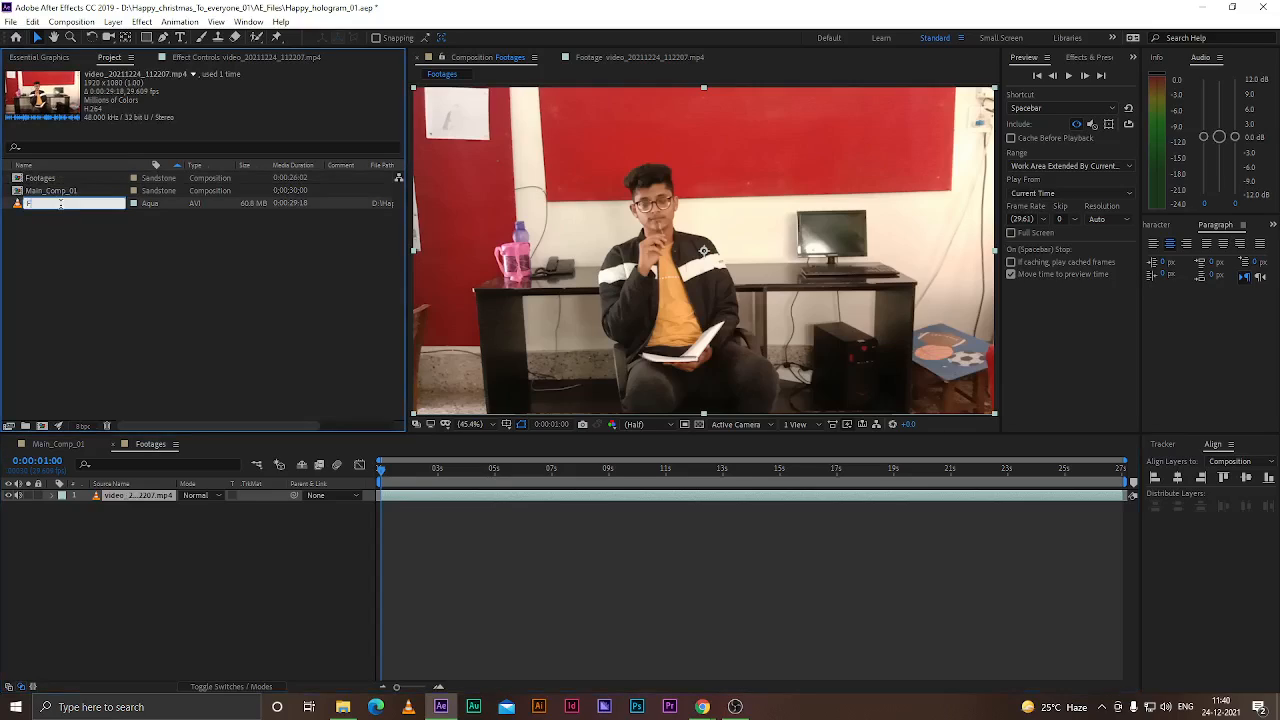
{"action": "type", "text": "ootage"}
{"action": "type", "text": " 001"}
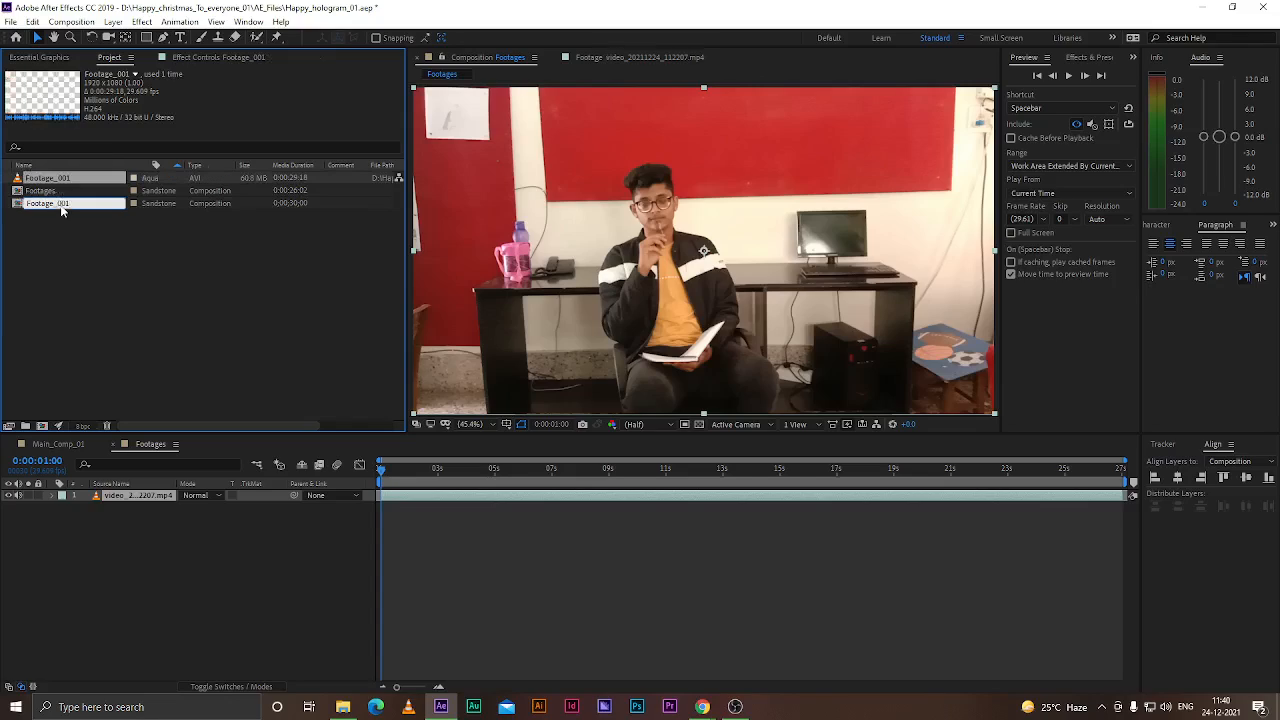
{"action": "key", "text": "Return"}
{"action": "left_click", "coordinate": [92, 268]}
{"action": "left_click", "coordinate": [53, 178]}
{"action": "left_click", "coordinate": [113, 291]}
{"action": "left_click", "coordinate": [47, 179]}
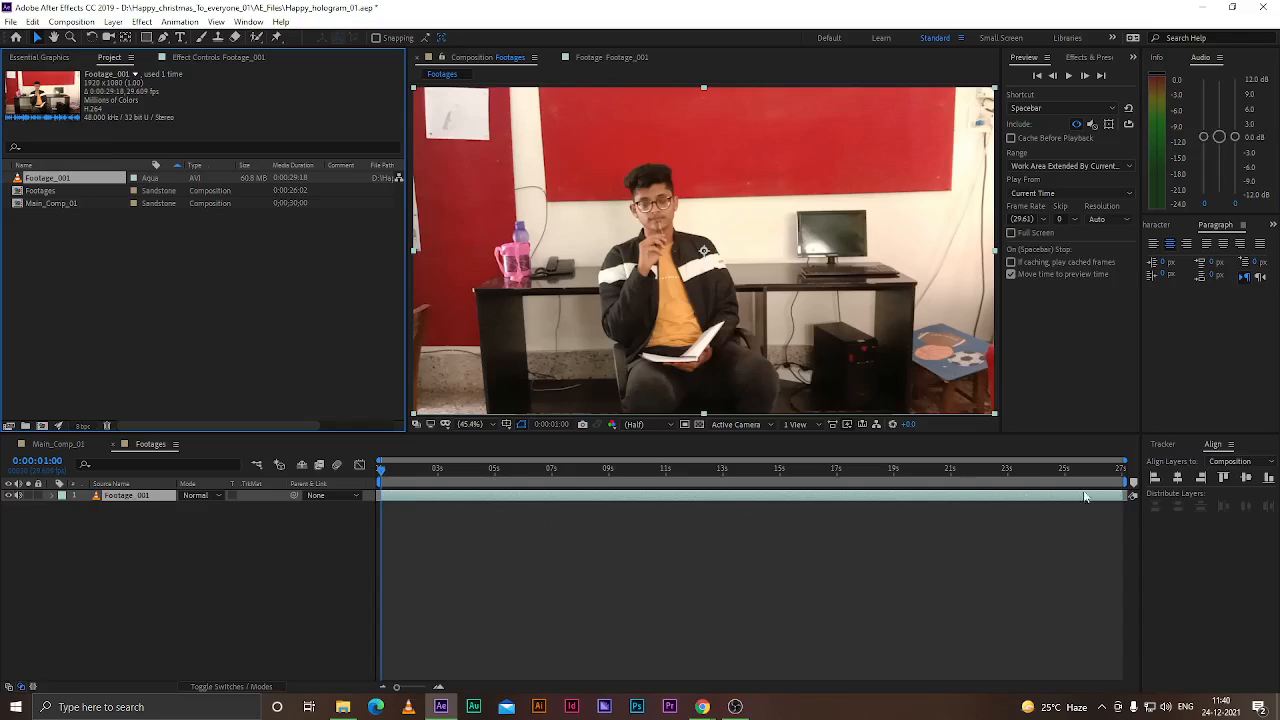
{"action": "left_click", "coordinate": [181, 560]}
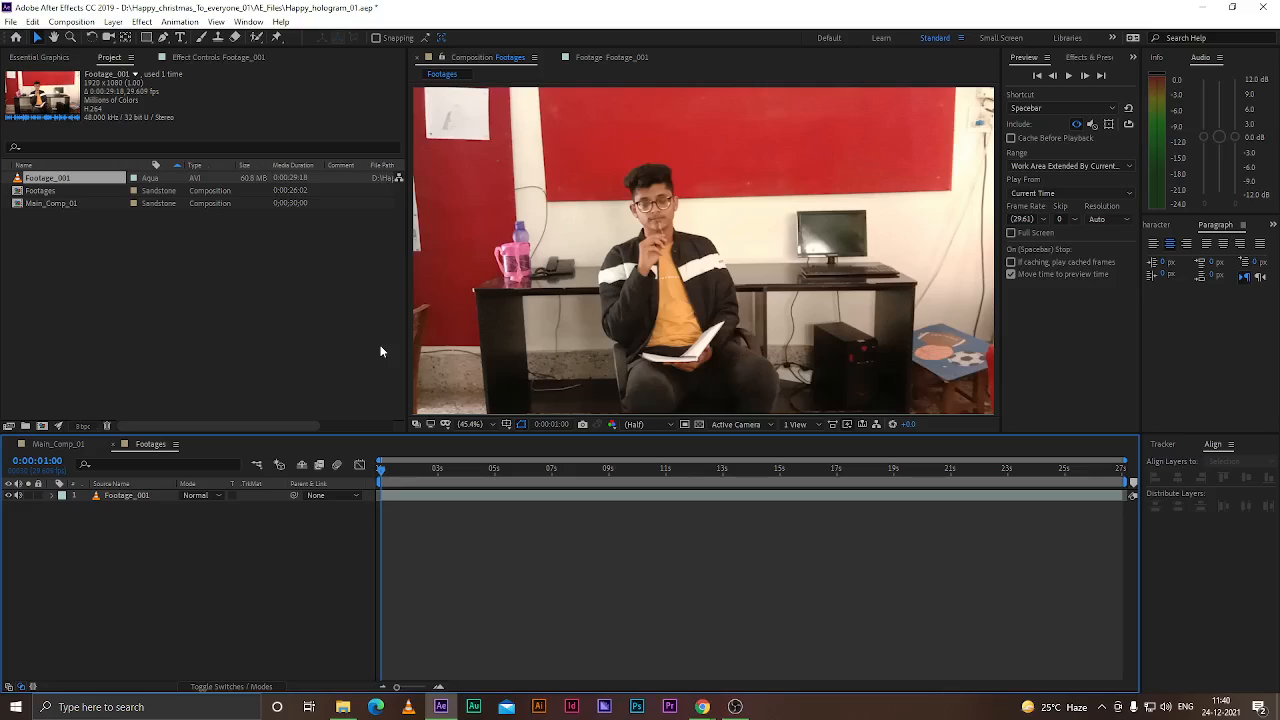
{"action": "left_click", "coordinate": [1174, 447]}
{"action": "left_click", "coordinate": [228, 497]}
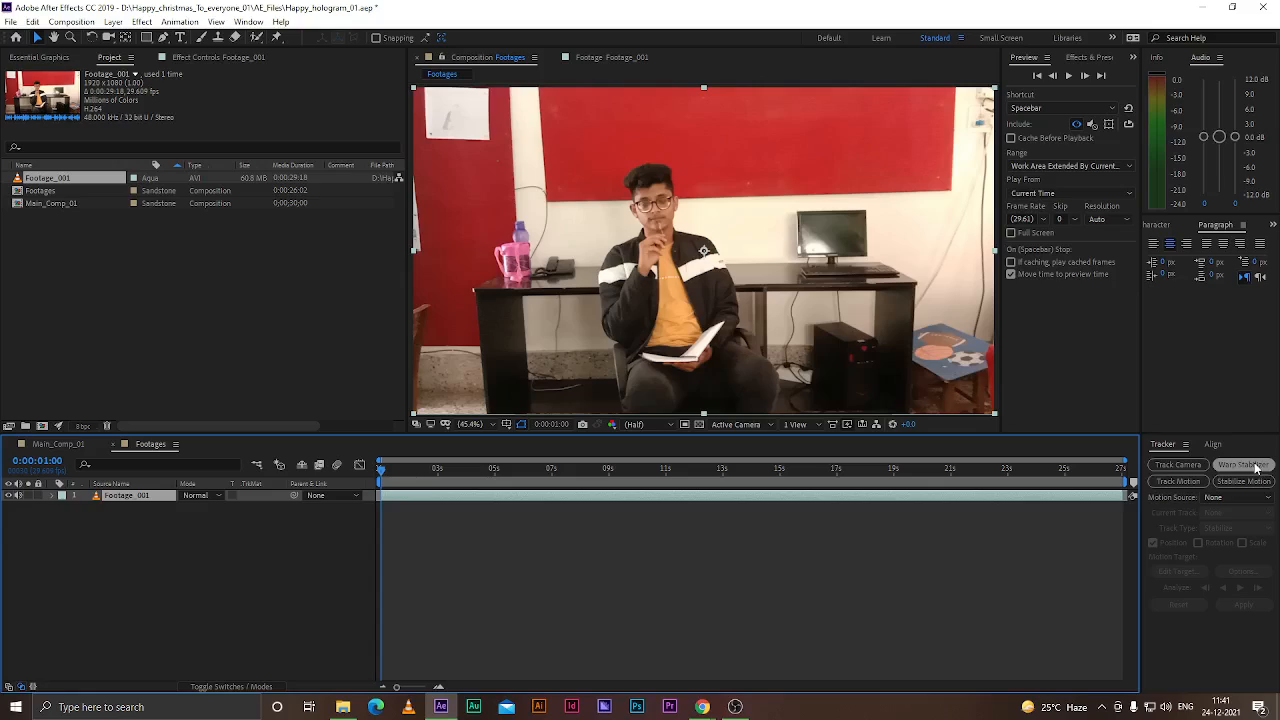
{"action": "left_click", "coordinate": [210, 542]}
{"action": "left_click", "coordinate": [130, 493]}
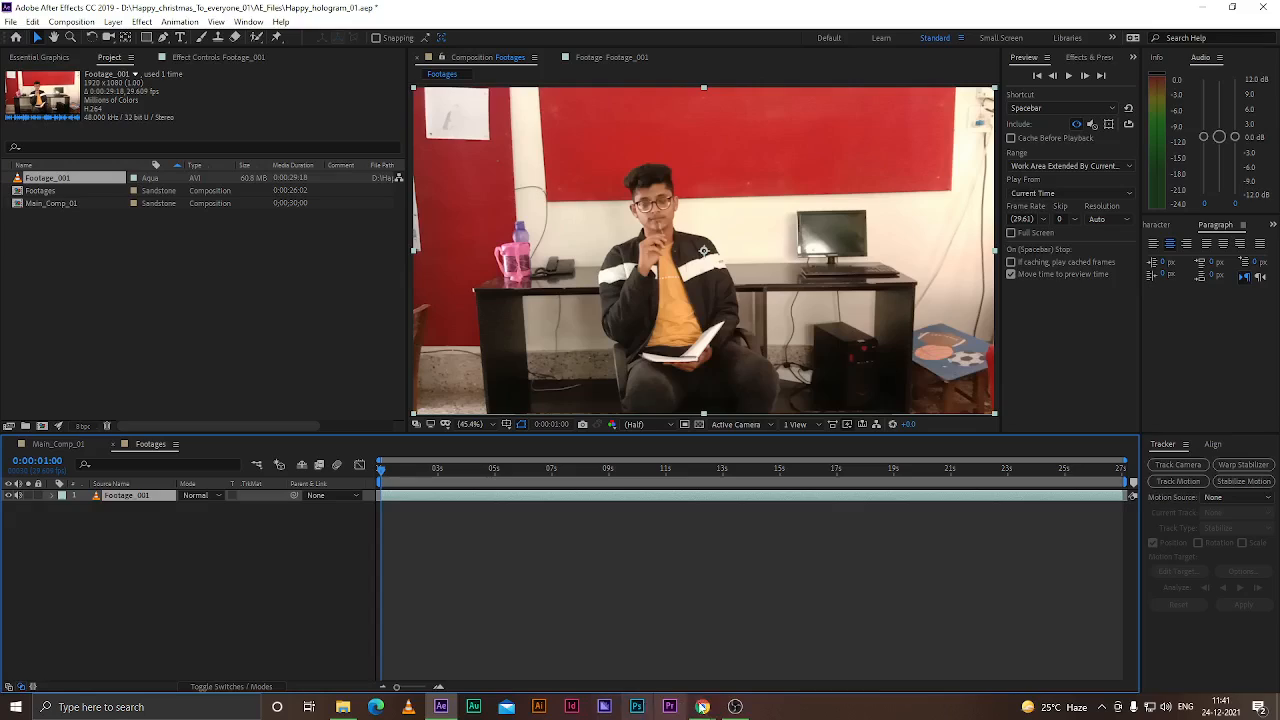
{"action": "left_click", "coordinate": [668, 708]}
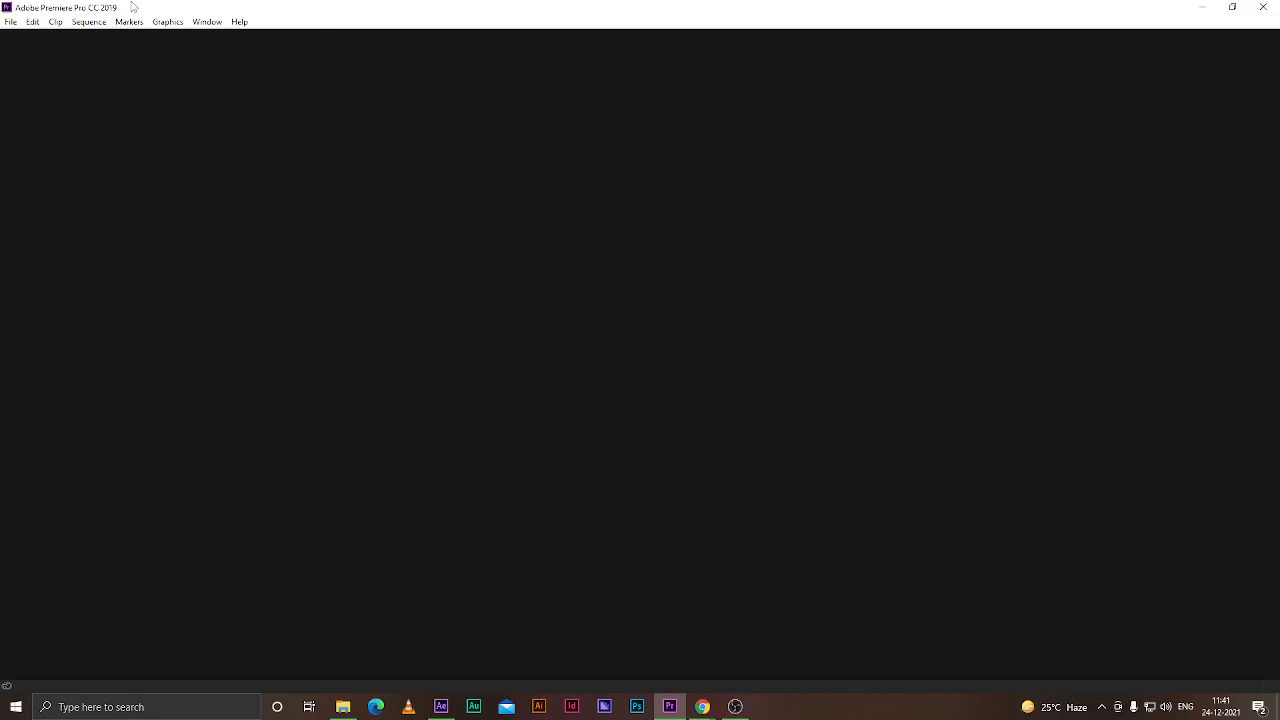
{"action": "left_click", "coordinate": [1201, 8]}
{"action": "left_click", "coordinate": [133, 495]}
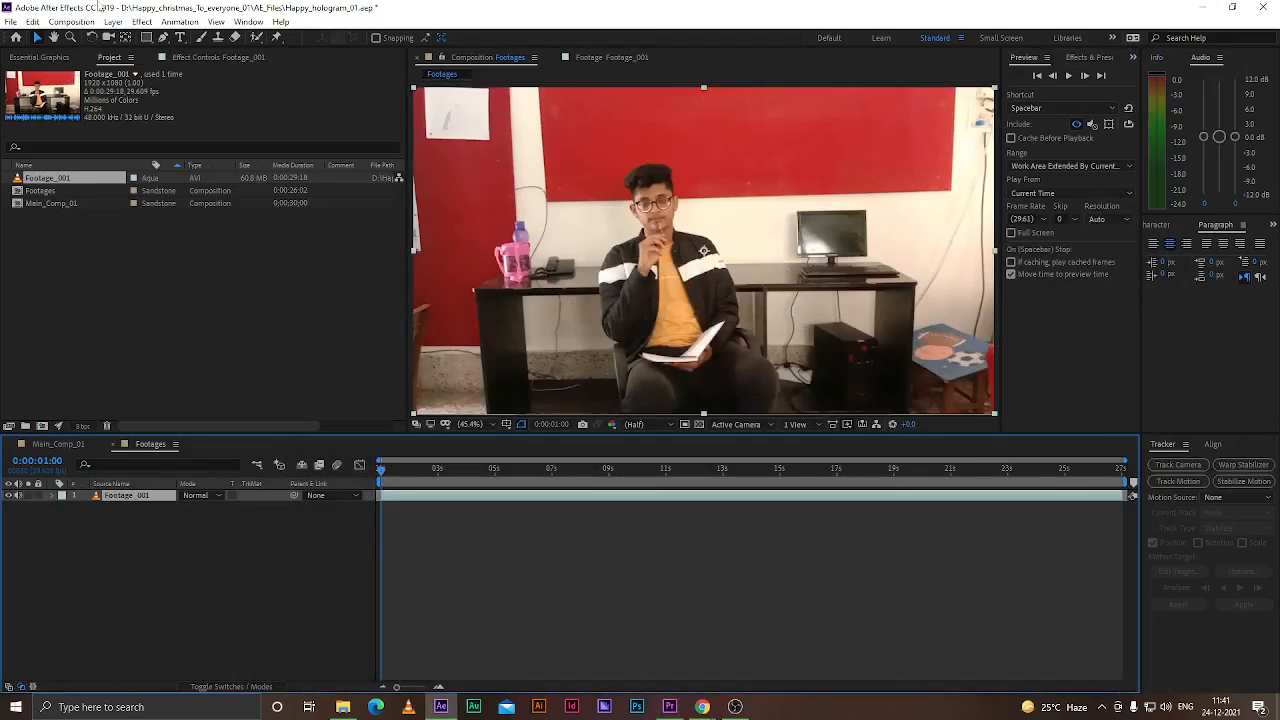
Export the project as an Adobe Premiere Pro project named Happy_hologram_01 into a folder within Happy_christmas_To_everyone_01
{"action": "left_click", "coordinate": [10, 21]}
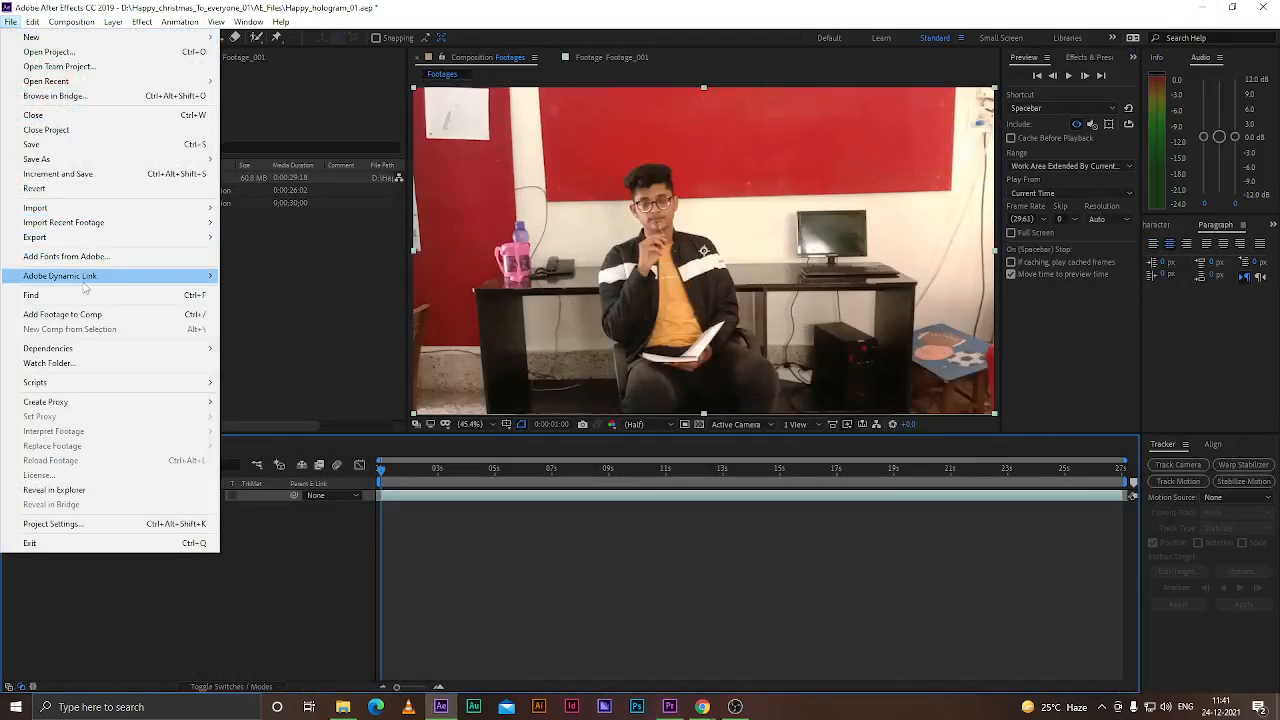
{"action": "mouse_move", "coordinate": [85, 278]}
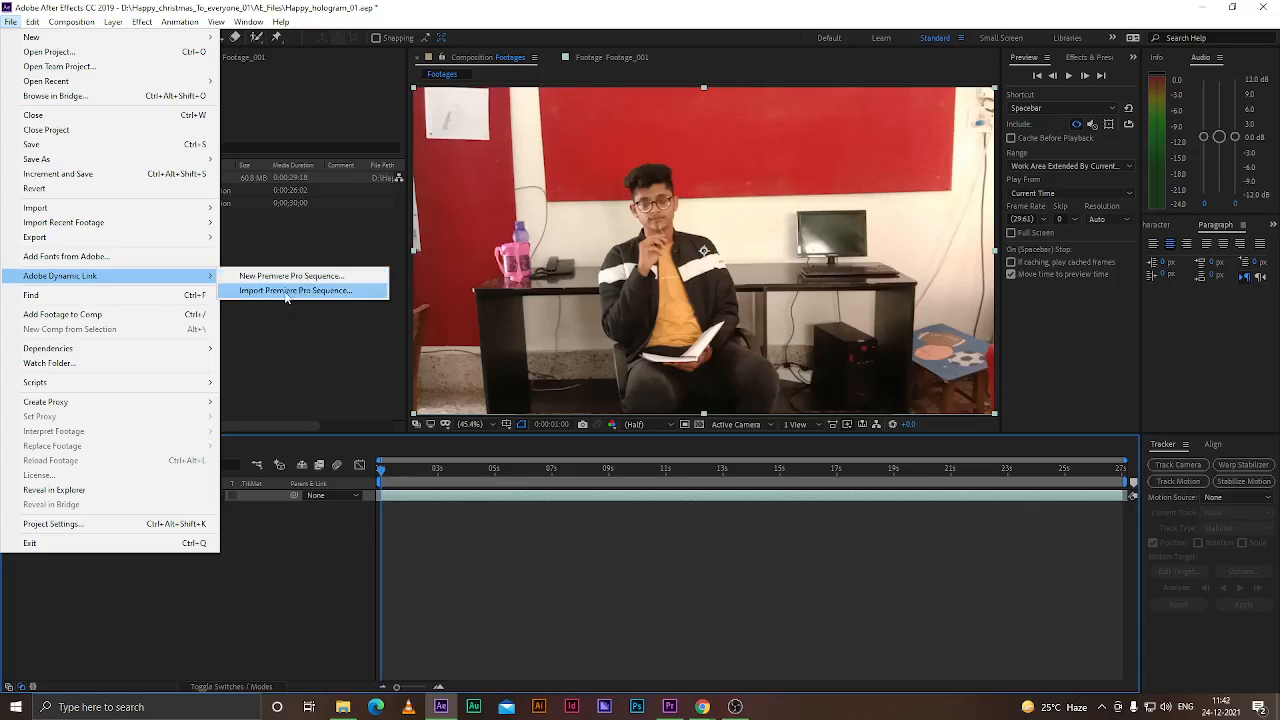
{"action": "mouse_move", "coordinate": [53, 240]}
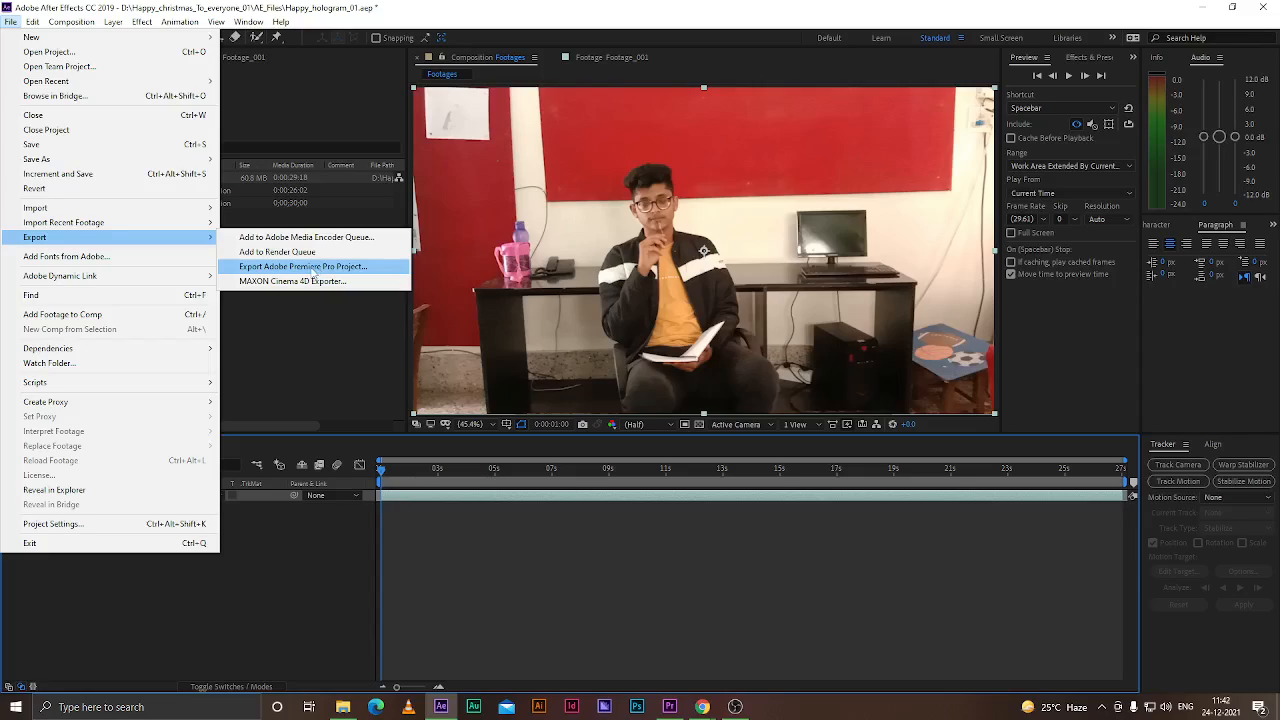
{"action": "left_click", "coordinate": [314, 268]}
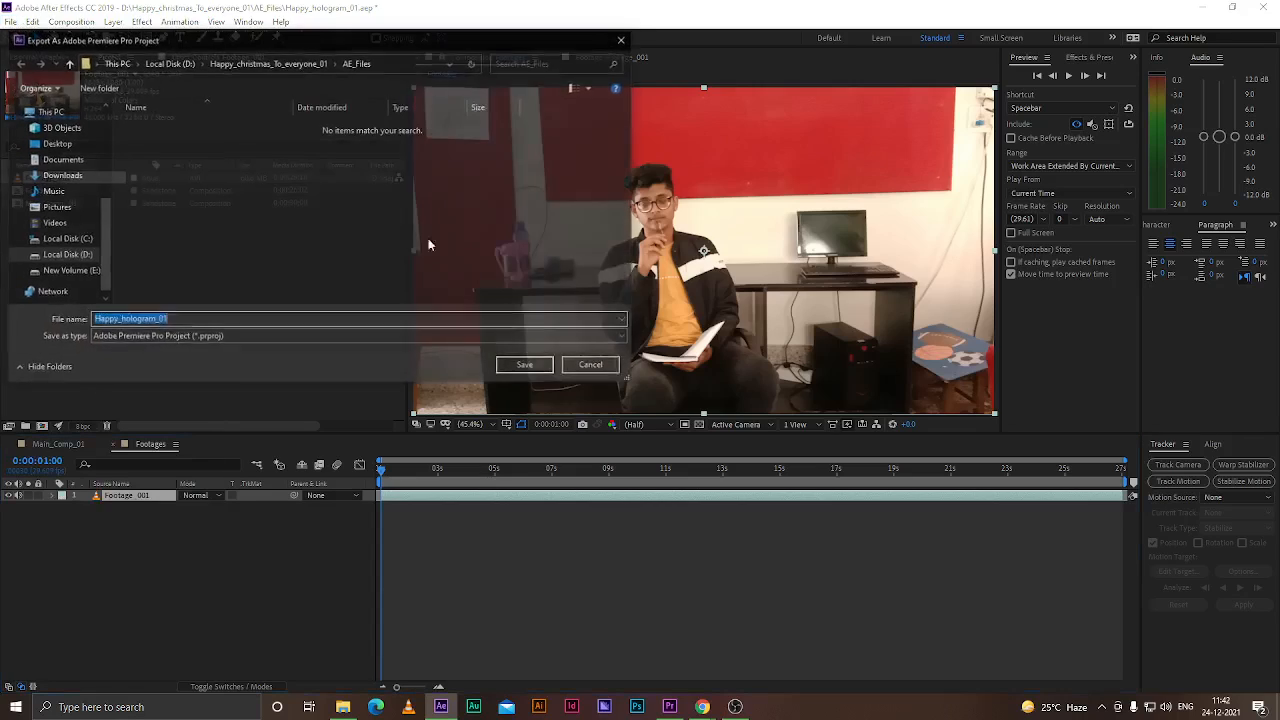
{"action": "left_click", "coordinate": [268, 62]}
{"action": "left_click", "coordinate": [160, 148]}
{"action": "double_click", "coordinate": [160, 147]}
{"action": "left_click", "coordinate": [529, 366]}
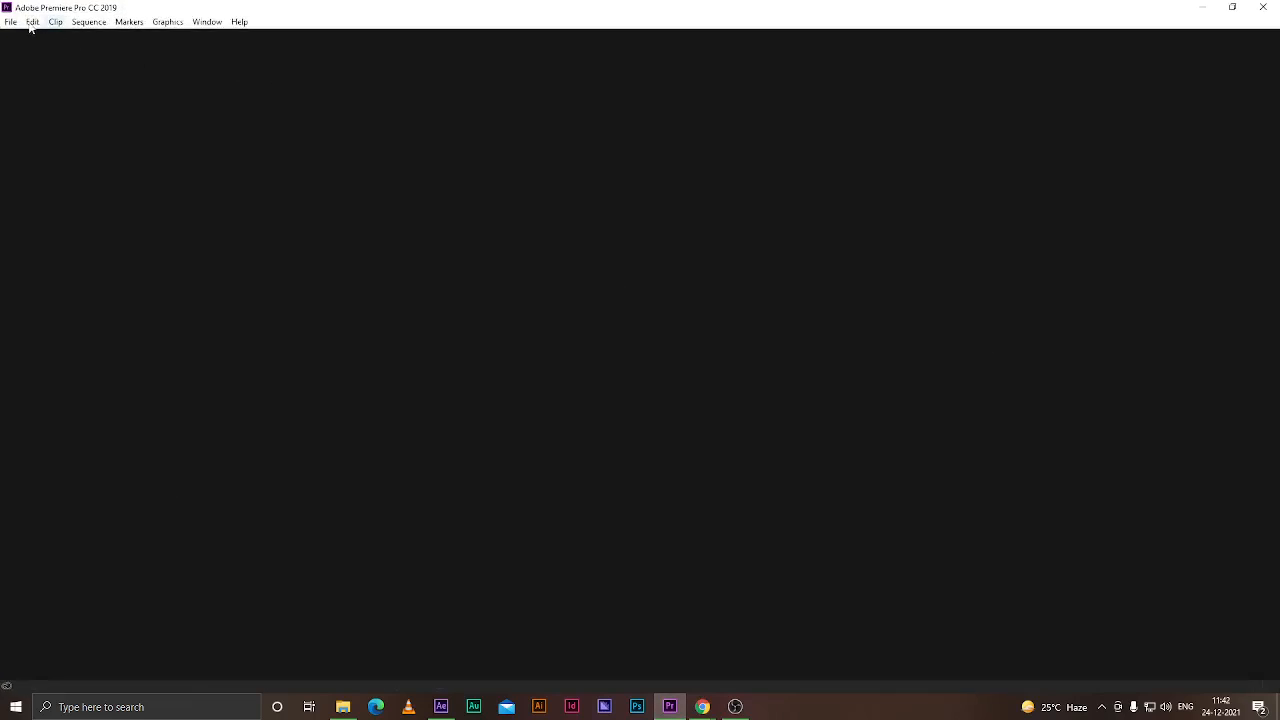
Open the Happy_hologram_01 Premiere Pro project from the PP_Files folder inside Happy_christmas_To_everyone_01 on drive D
{"action": "left_click", "coordinate": [10, 21]}
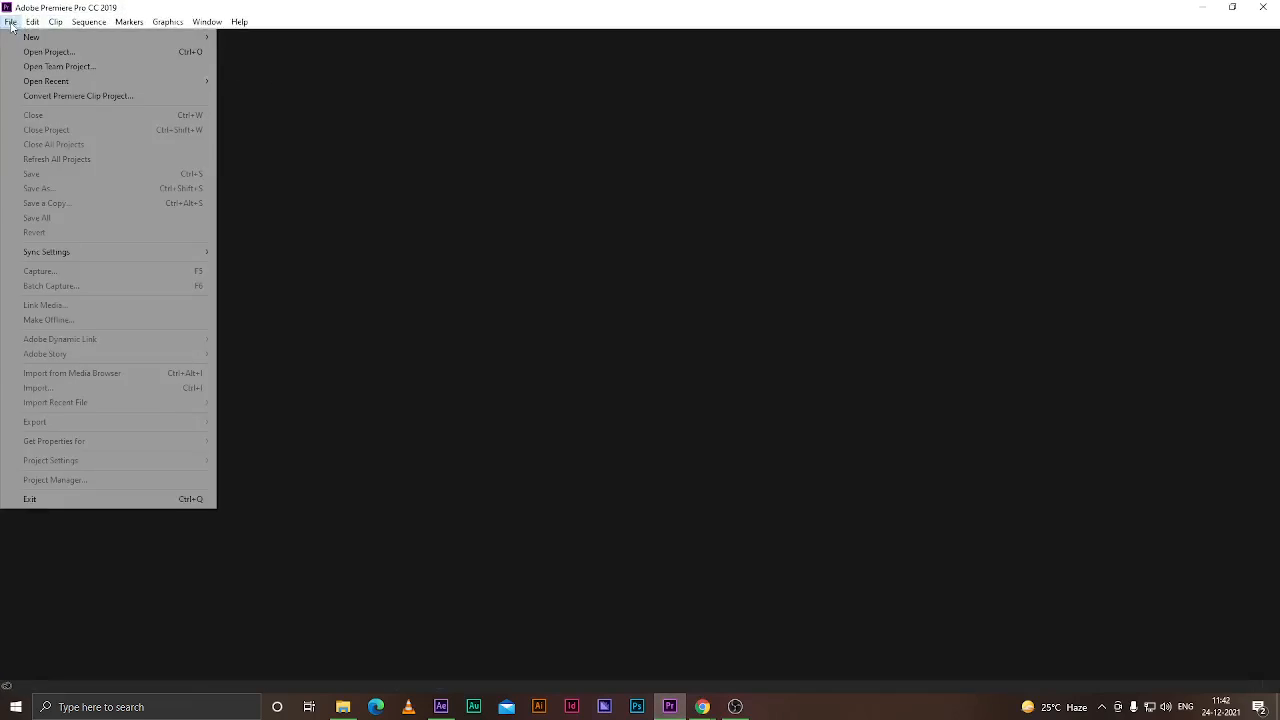
{"action": "left_click", "coordinate": [42, 63]}
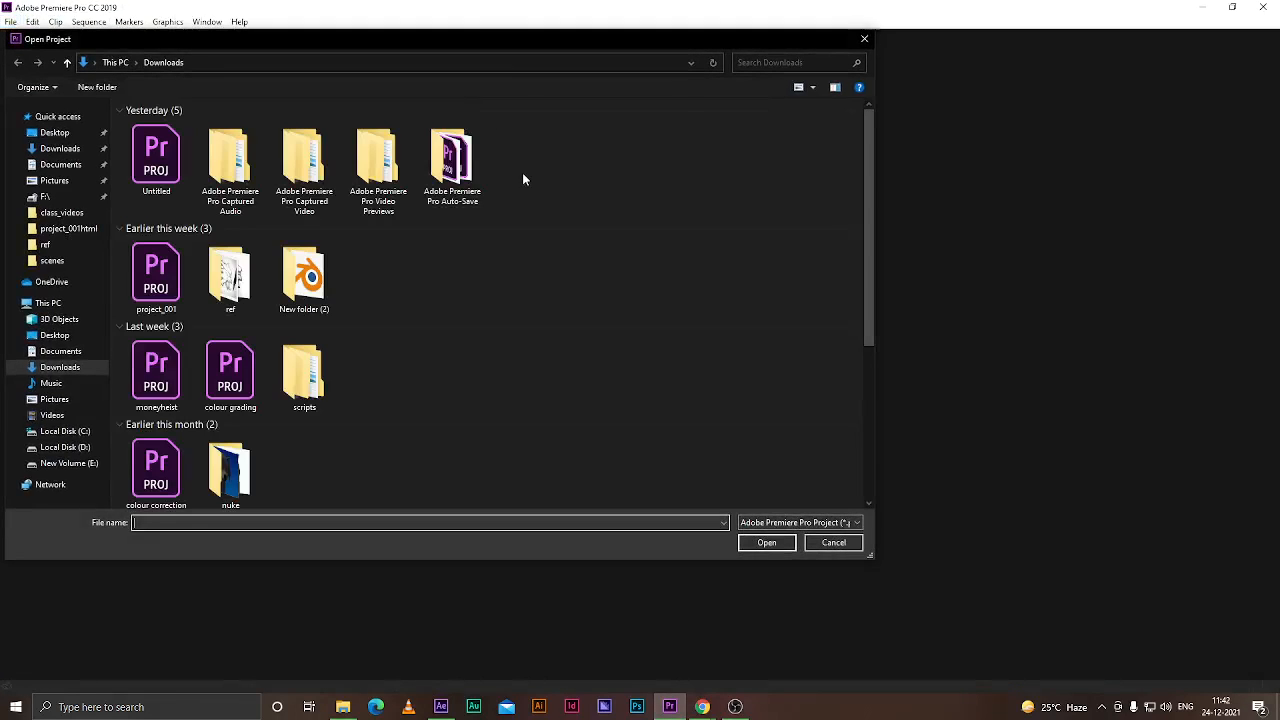
{"action": "left_click", "coordinate": [67, 62]}
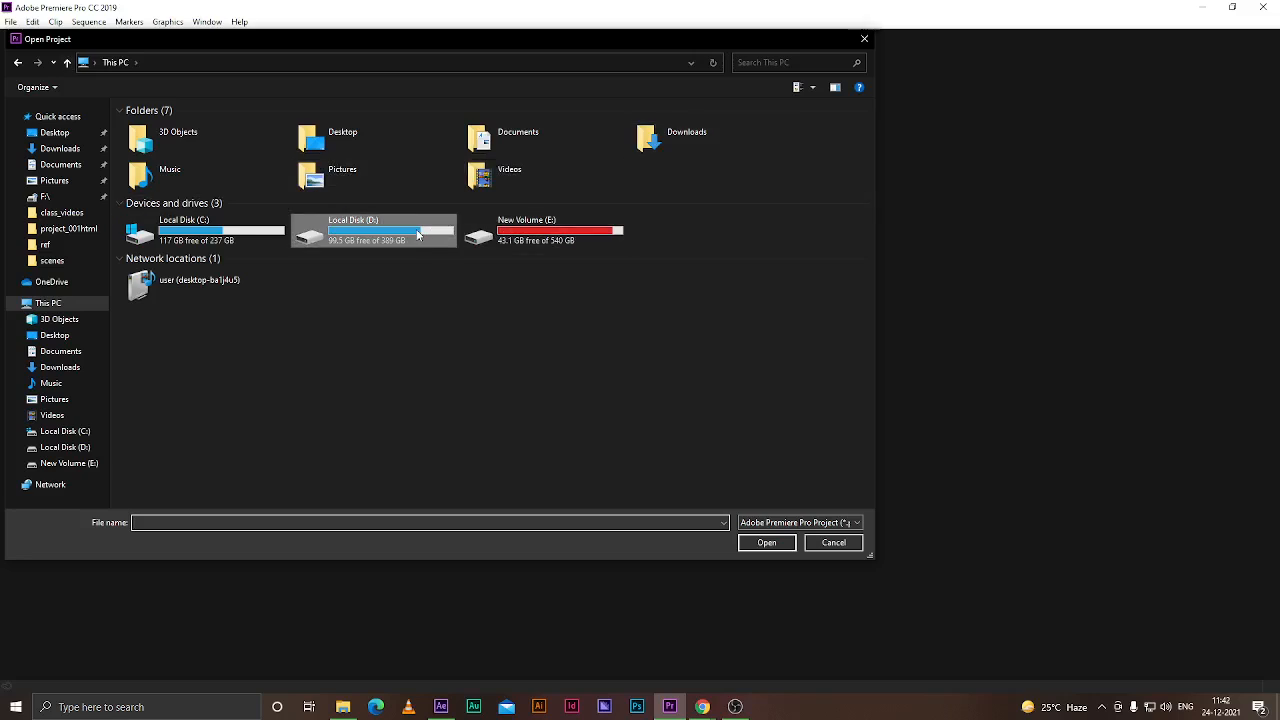
{"action": "double_click", "coordinate": [380, 232]}
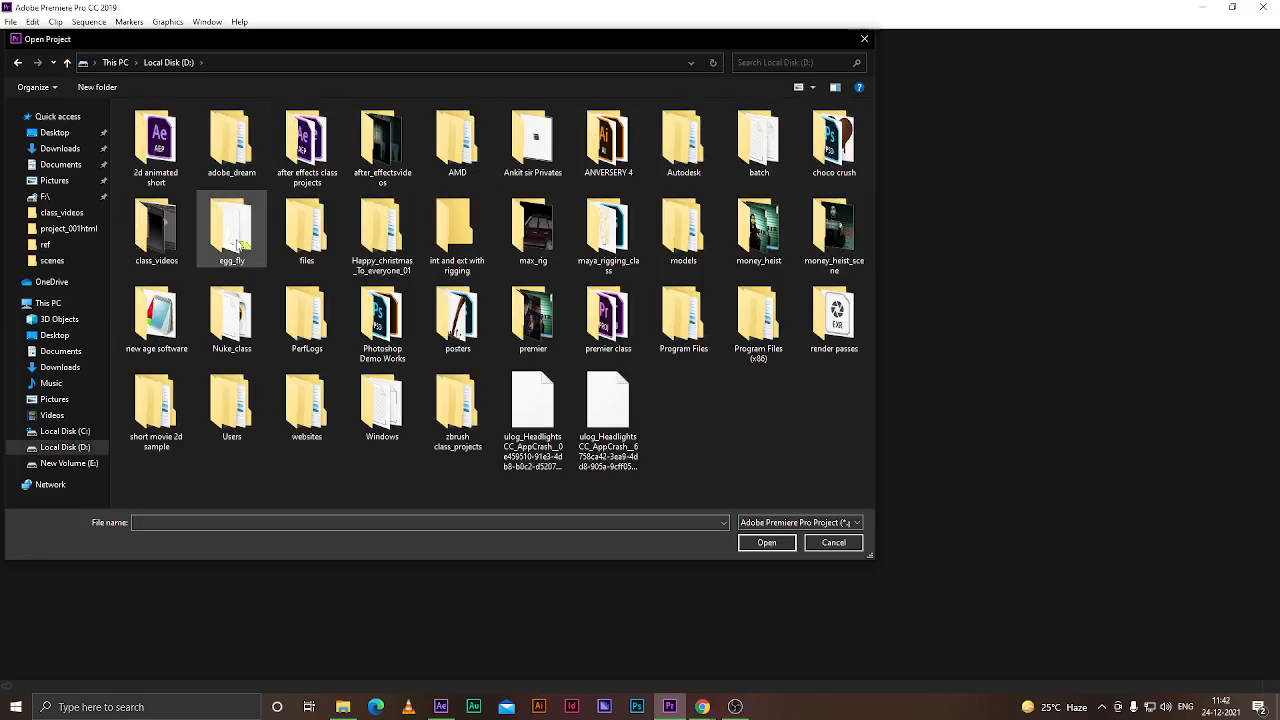
{"action": "double_click", "coordinate": [382, 230]}
{"action": "double_click", "coordinate": [176, 144]}
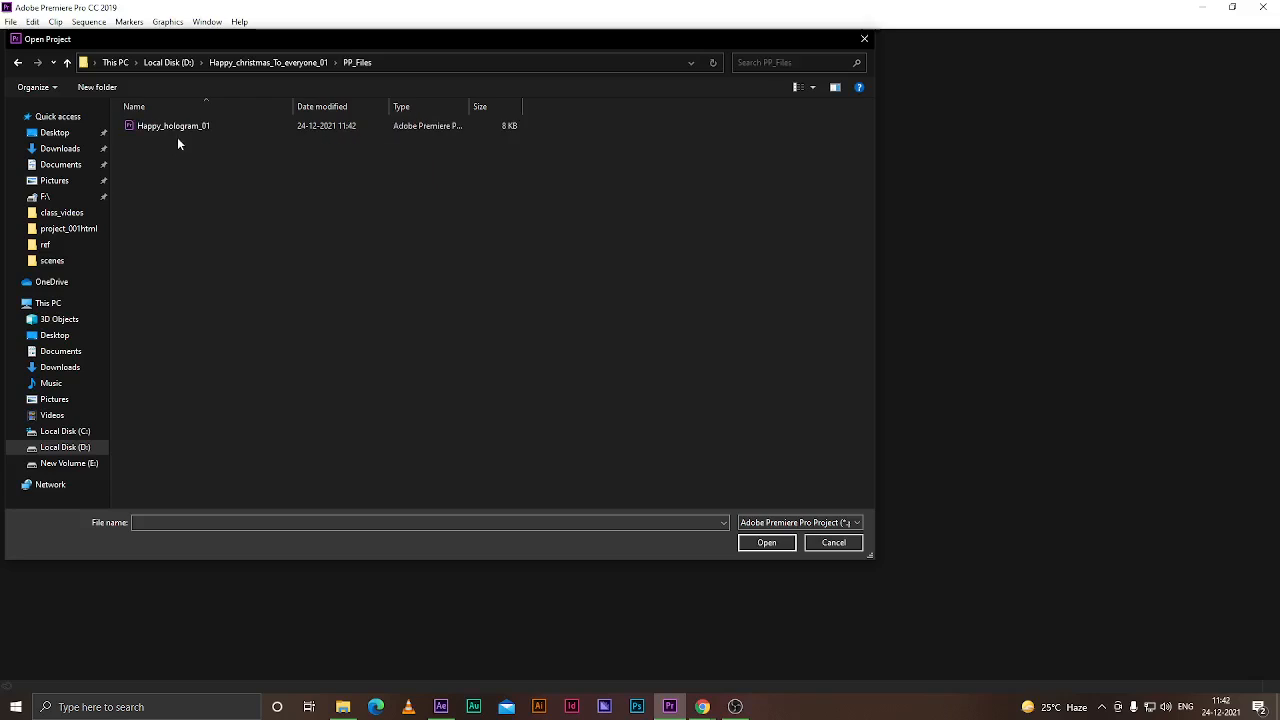
{"action": "left_click", "coordinate": [186, 126]}
{"action": "left_click", "coordinate": [770, 545]}
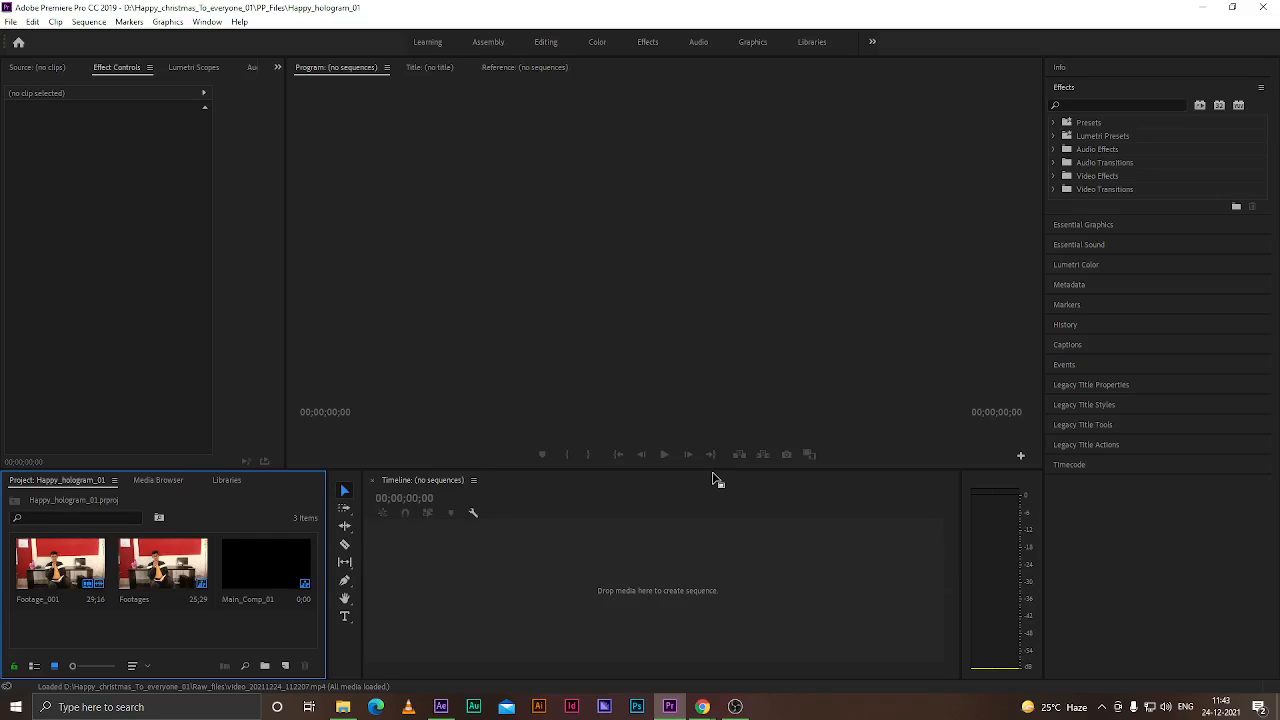
Switch the Premiere Pro workspace to Editing
{"action": "left_click", "coordinate": [546, 42]}
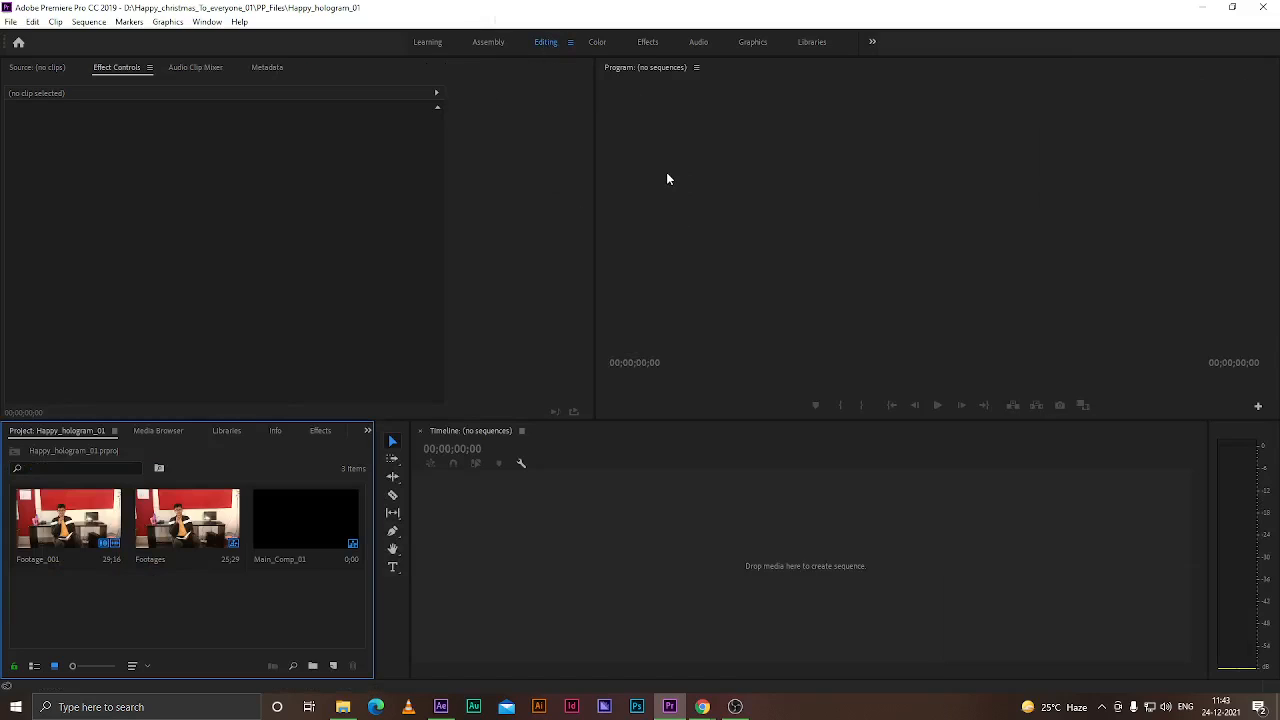
{"action": "left_click", "coordinate": [246, 230]}
{"action": "left_click", "coordinate": [717, 234]}
{"action": "left_click", "coordinate": [617, 469]}
{"action": "left_click", "coordinate": [148, 528]}
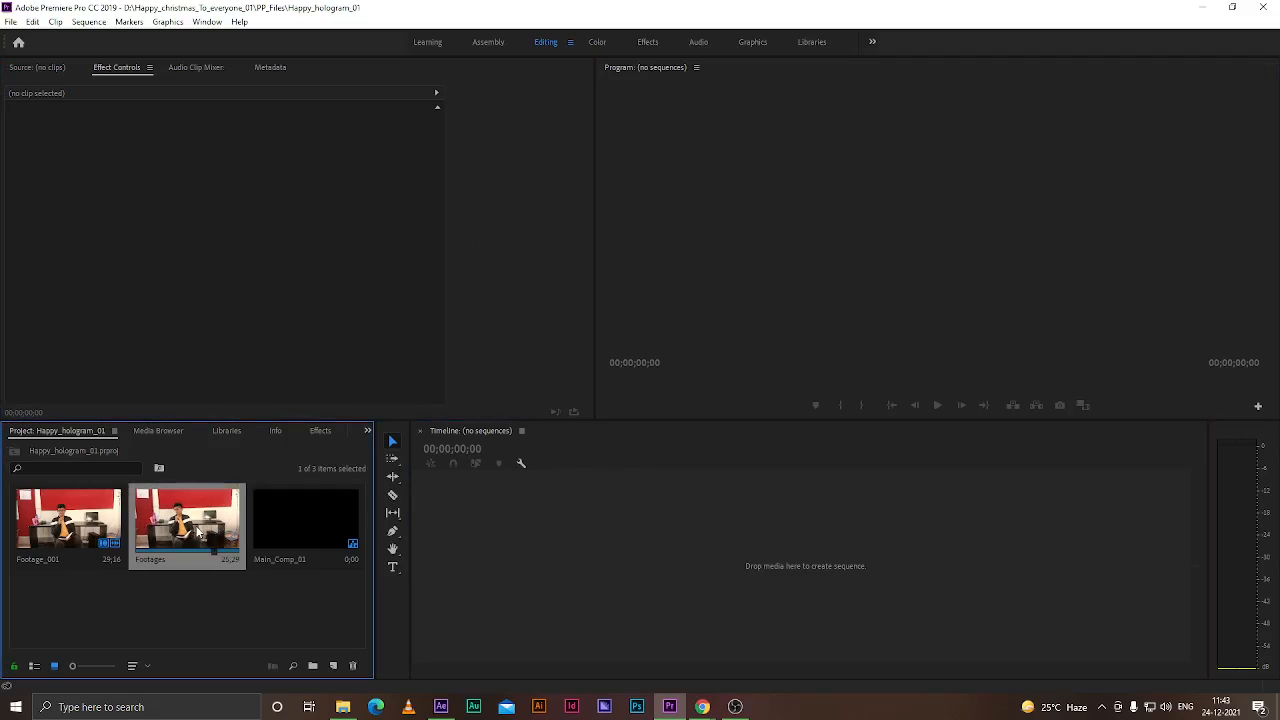
Load Footage_001 into the source monitor and open the Footages sequence in the timeline
{"action": "left_click", "coordinate": [64, 530]}
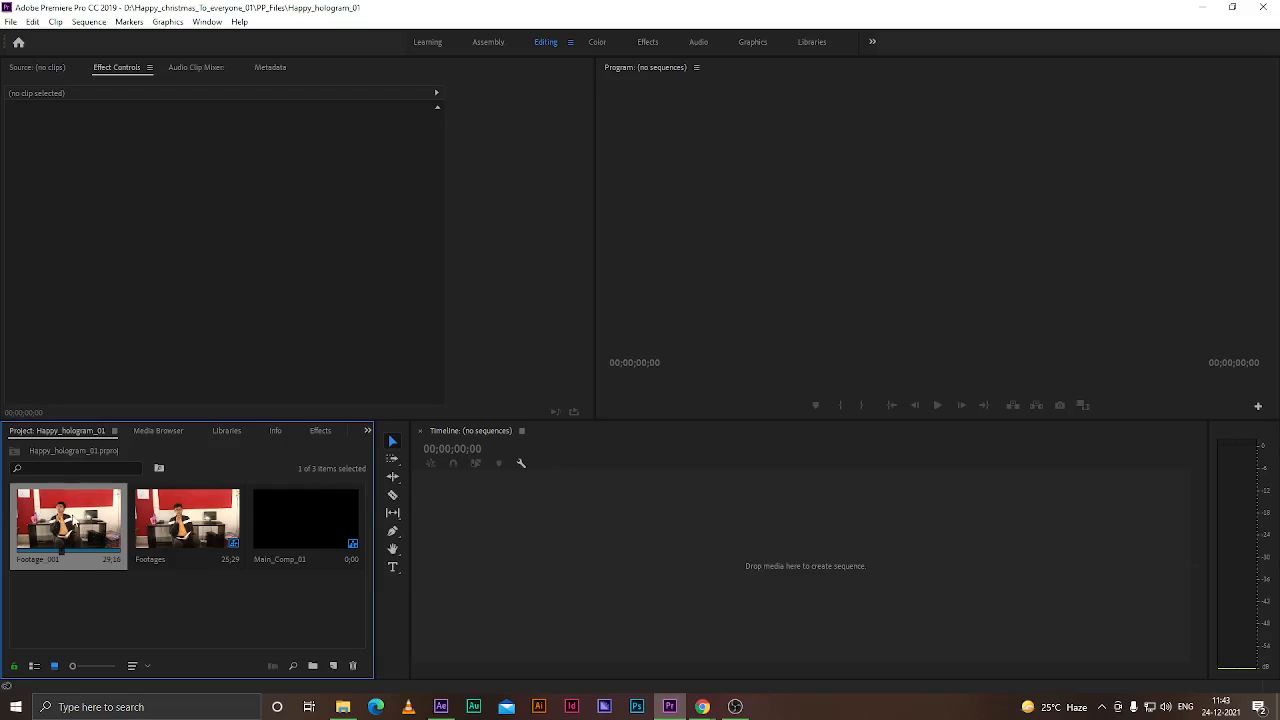
{"action": "double_click", "coordinate": [72, 521]}
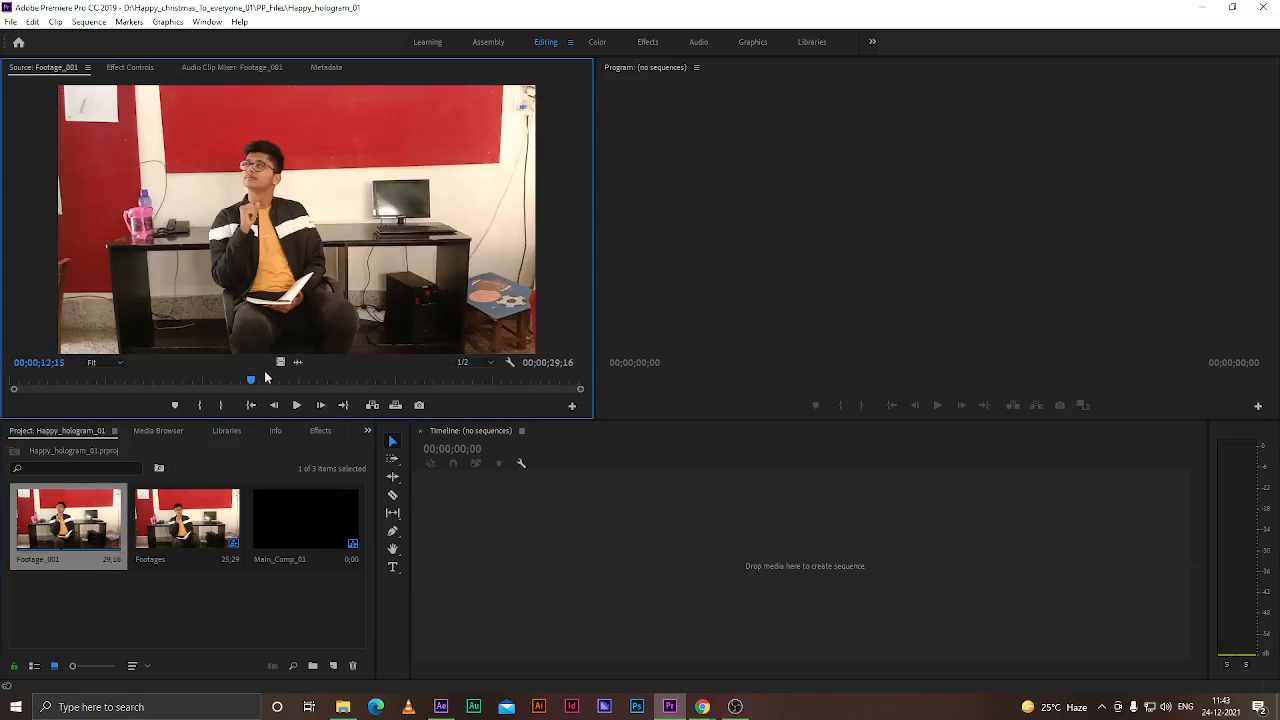
{"action": "left_click", "coordinate": [134, 614]}
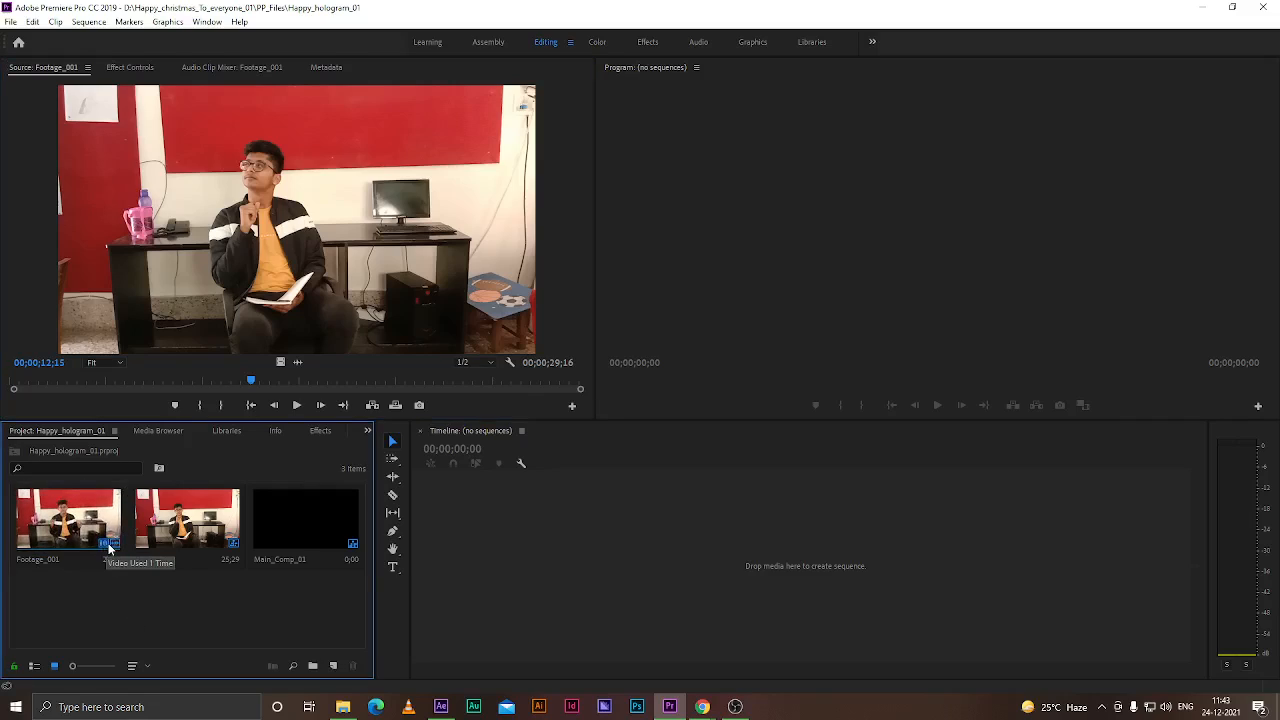
{"action": "left_click", "coordinate": [313, 523]}
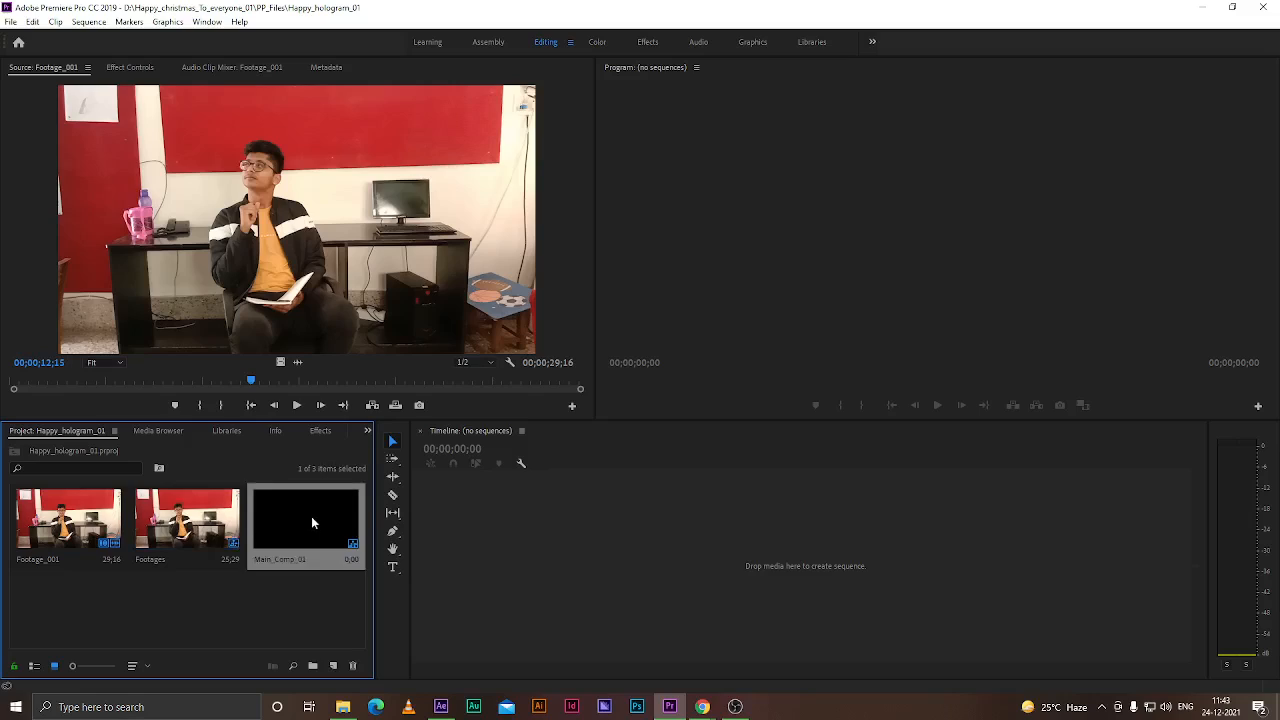
{"action": "left_click", "coordinate": [212, 522]}
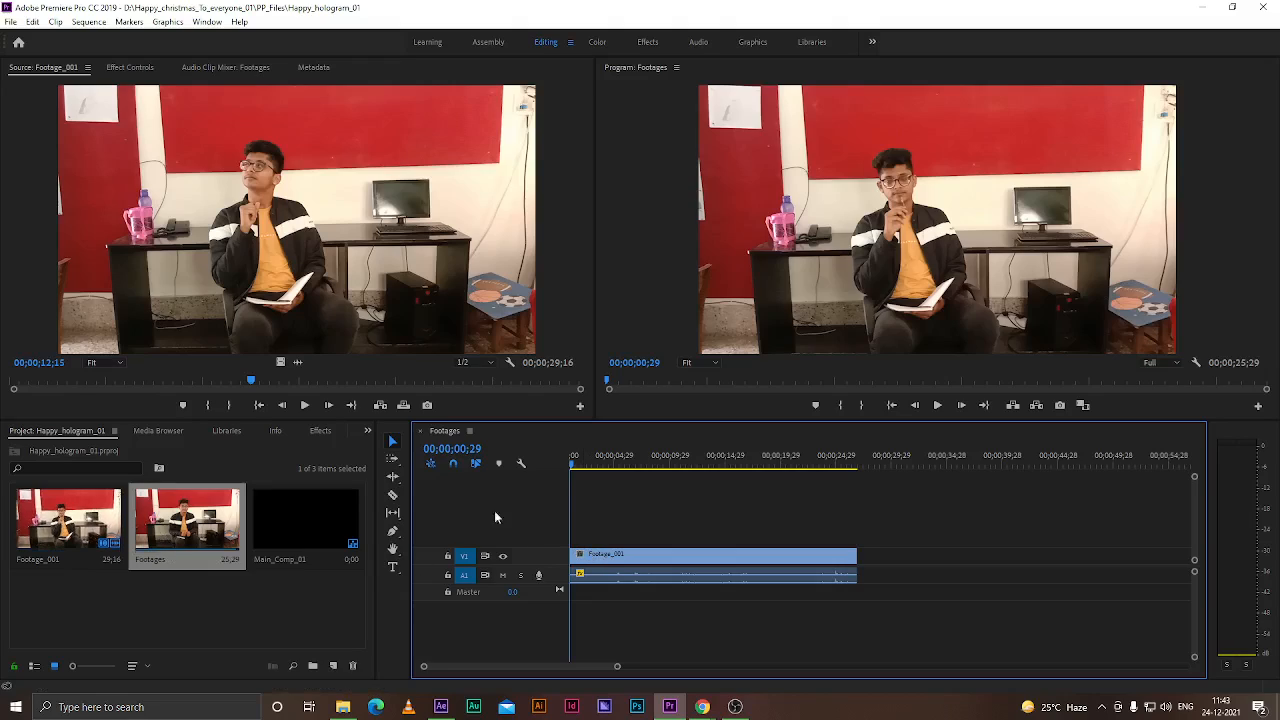
Move the playhead to the start of the Footages sequence and save the project
{"action": "left_click", "coordinate": [620, 576]}
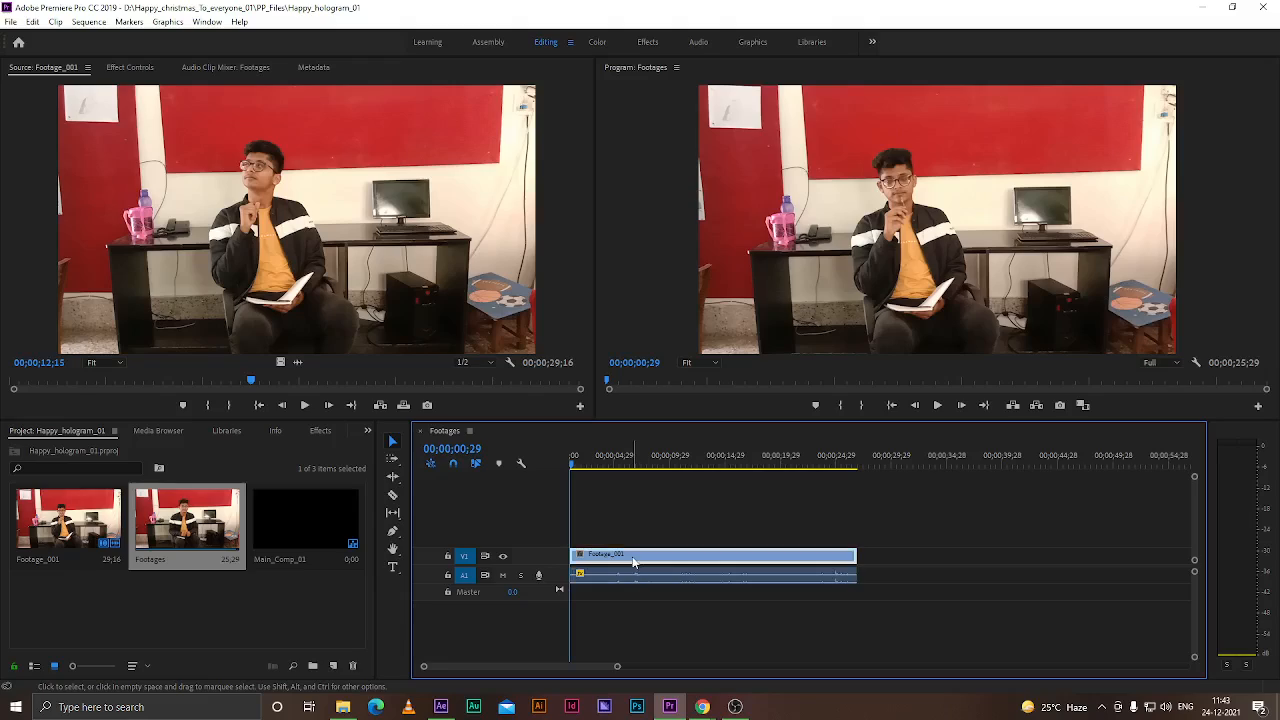
{"action": "left_click", "coordinate": [630, 577]}
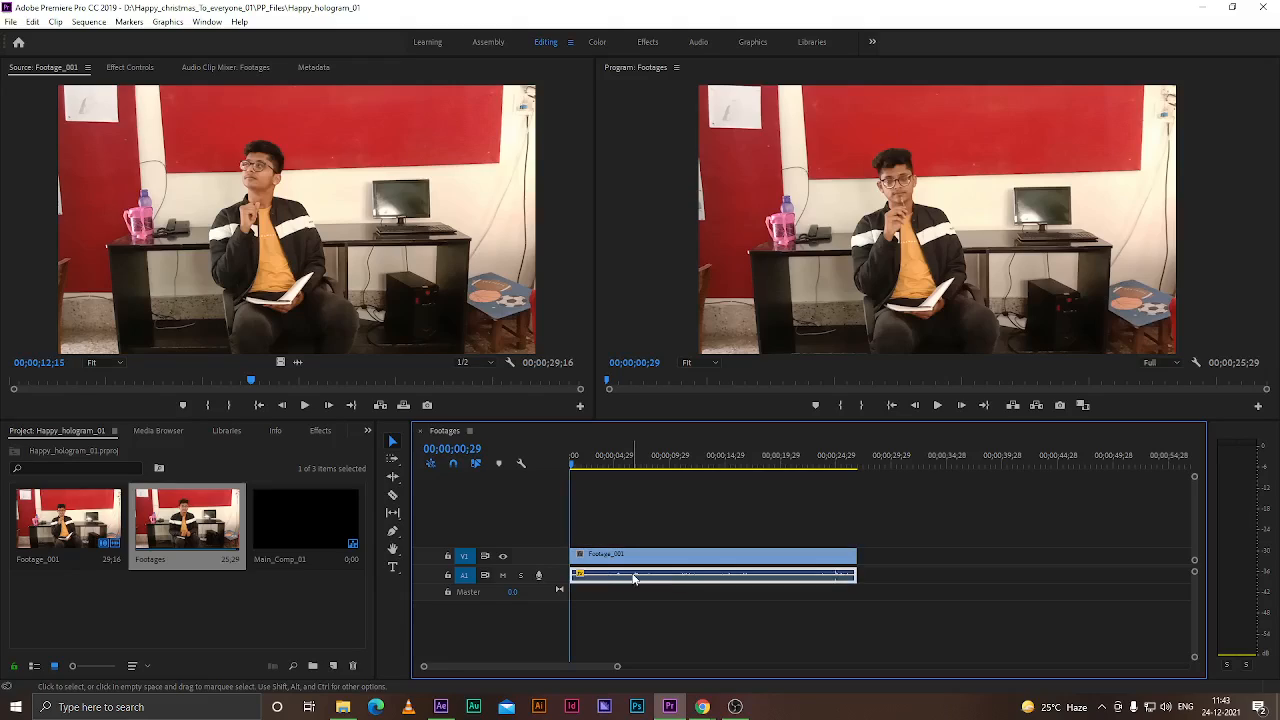
{"action": "mouse_move", "coordinate": [578, 462]}
{"action": "left_mouse_down"}
{"action": "mouse_move", "coordinate": [843, 466]}
{"action": "mouse_move", "coordinate": [573, 468]}
{"action": "left_mouse_up"}
{"action": "key", "text": "ctrl+s"}
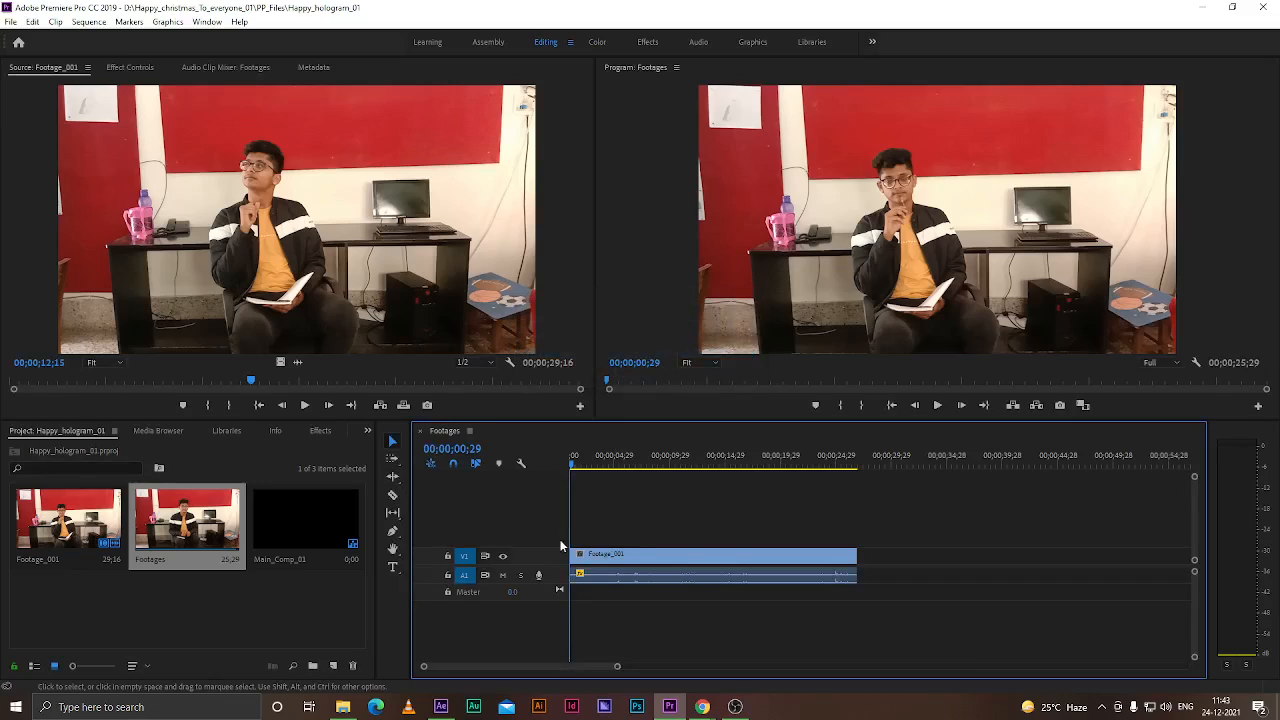
Add a text title reading happy over the footage with the Type tool
{"action": "left_click", "coordinate": [395, 568]}
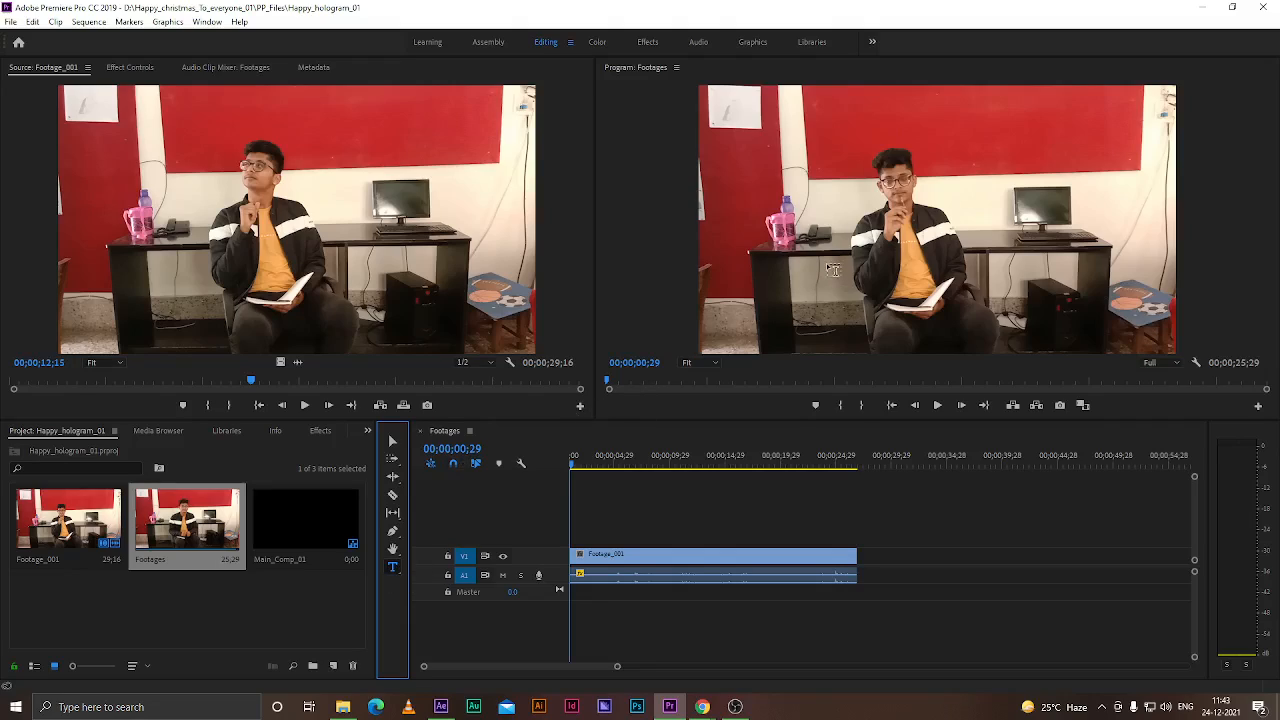
{"action": "left_click", "coordinate": [832, 262]}
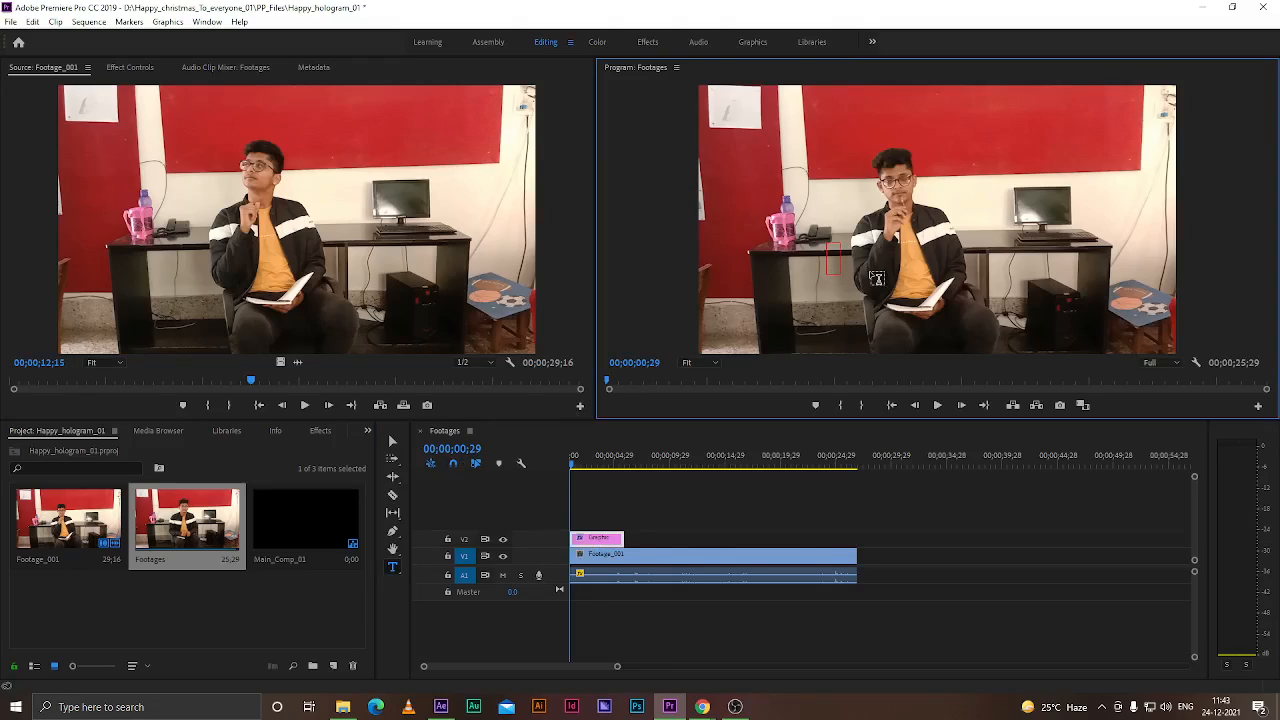
{"action": "type", "text": "happy"}
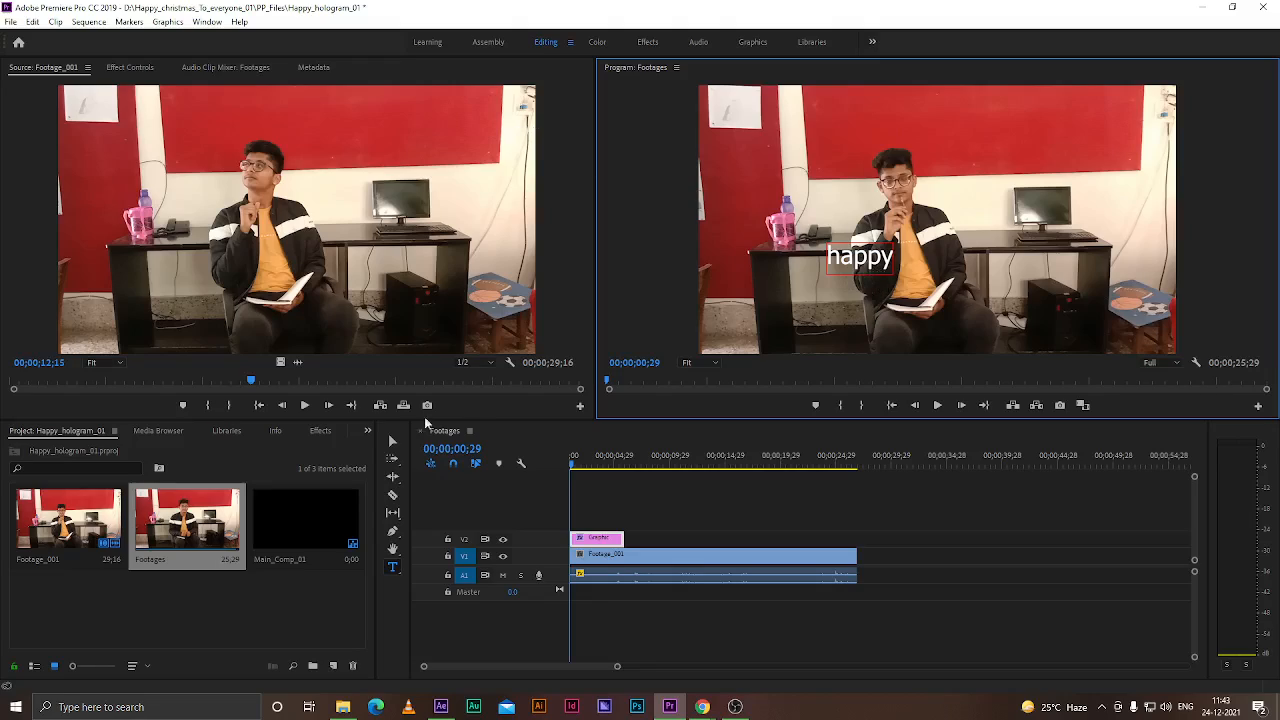
Move the happy title up into the upper-right area of the frame
{"action": "left_click", "coordinate": [392, 441]}
{"action": "left_click", "coordinate": [830, 268]}
{"action": "left_click_drag", "start_coordinate": [884, 263], "coordinate": [1034, 133]}
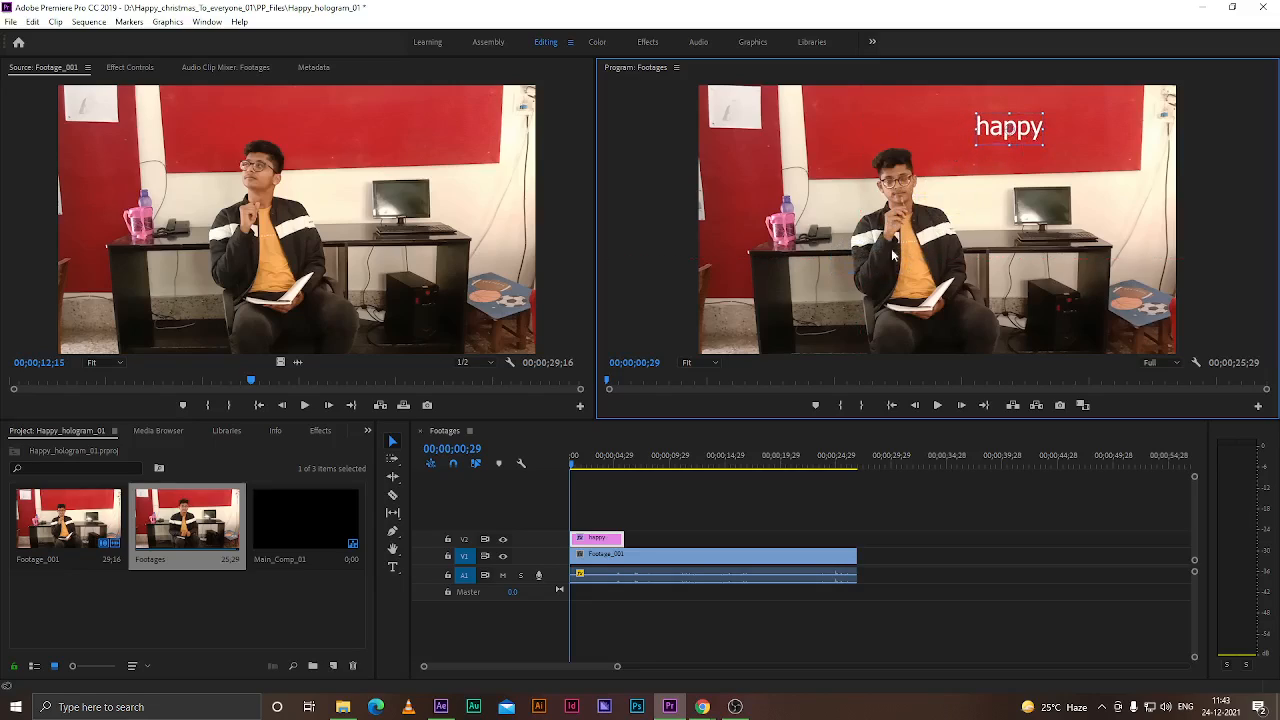
Extend the happy title clip to the end of the footage clip and save the project
{"action": "left_click", "coordinate": [631, 511]}
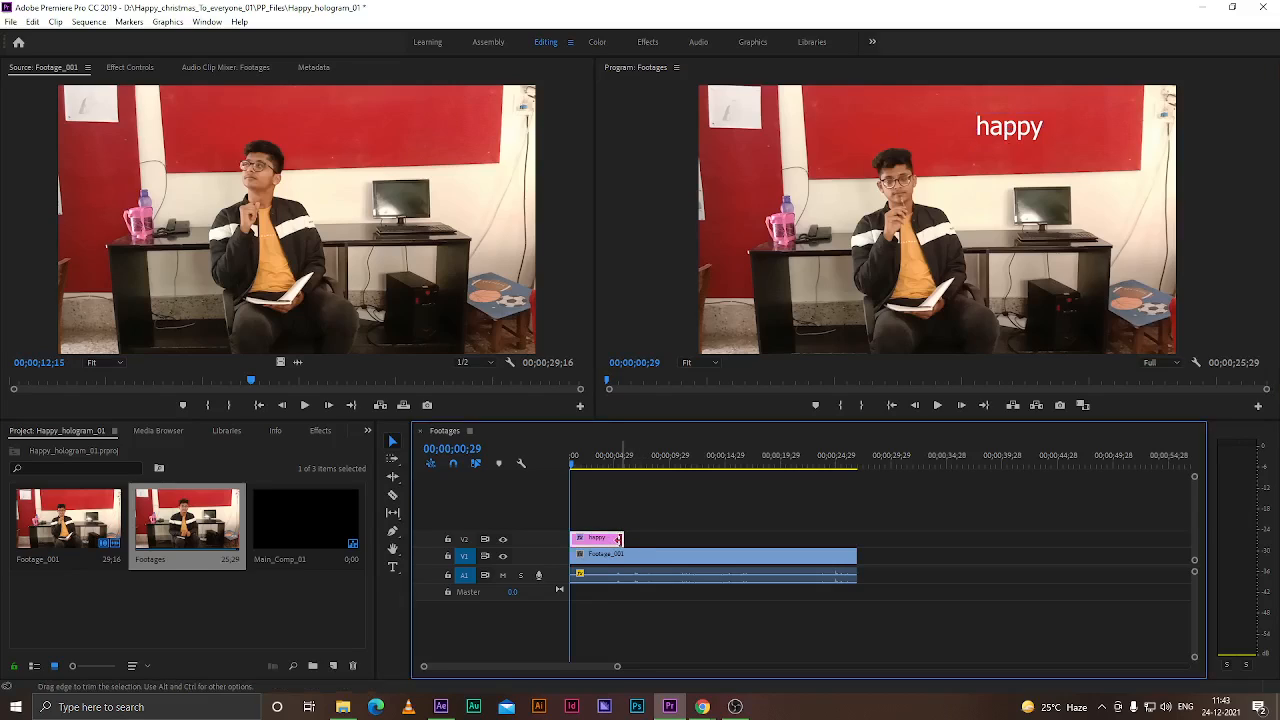
{"action": "left_click_drag", "start_coordinate": [619, 539], "coordinate": [853, 539]}
{"action": "key", "text": "ctrl+s"}
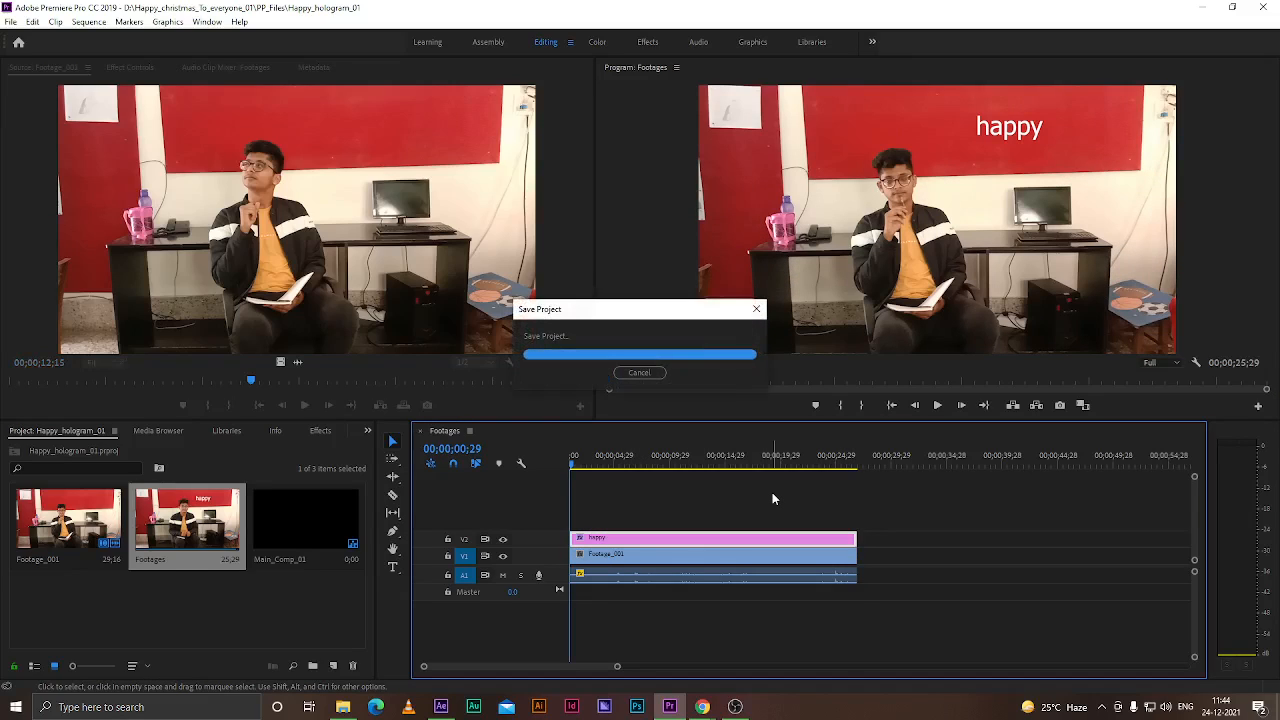
Switch to After Effects and move the time indicator in the Footages composition to 0:00:07:26
{"action": "left_click", "coordinate": [449, 707]}
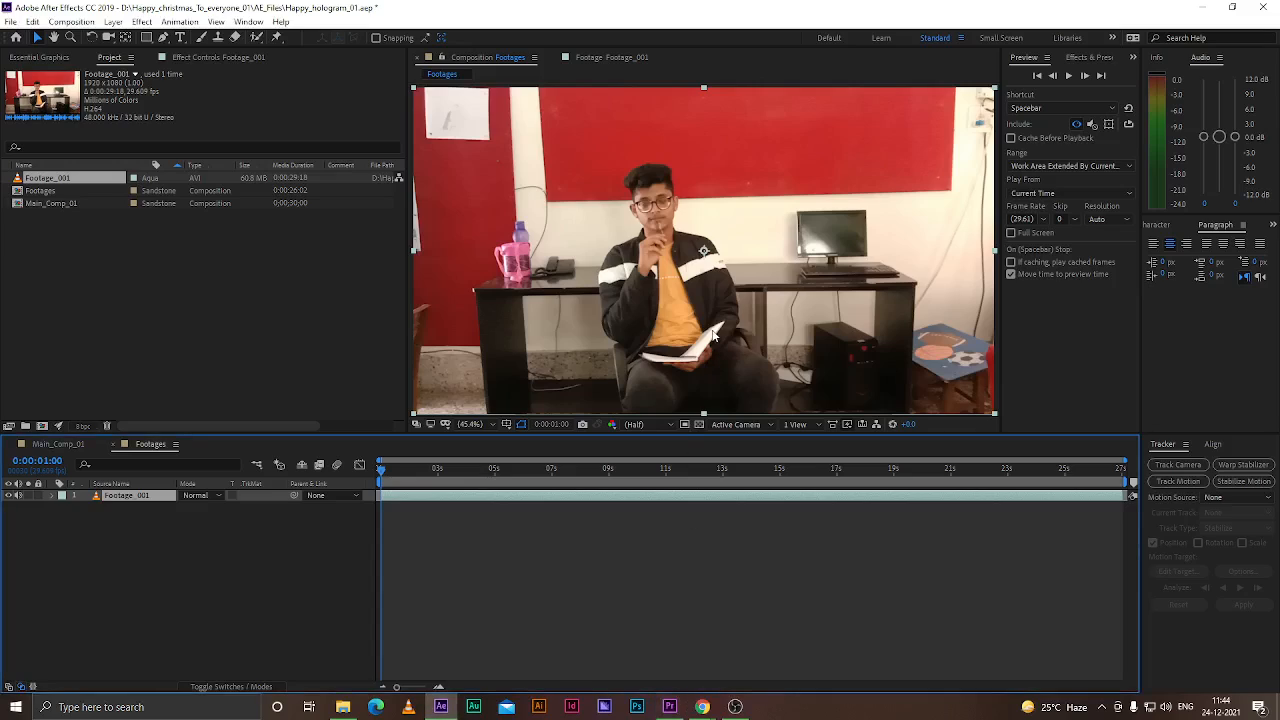
{"action": "left_click_drag", "start_coordinate": [382, 473], "coordinate": [579, 479]}
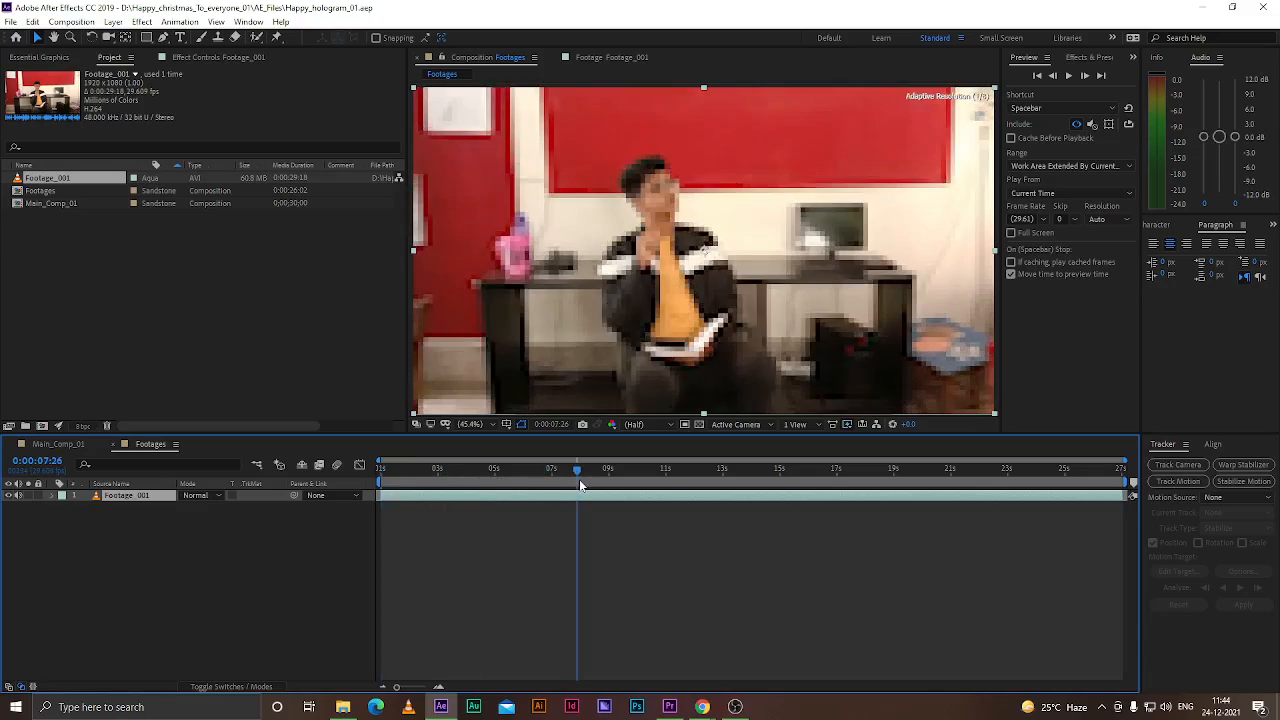
Import the Footages sequence from Happy_hologram_01.prproj in PP_Files via Adobe Dynamic Link
{"action": "left_click", "coordinate": [10, 22]}
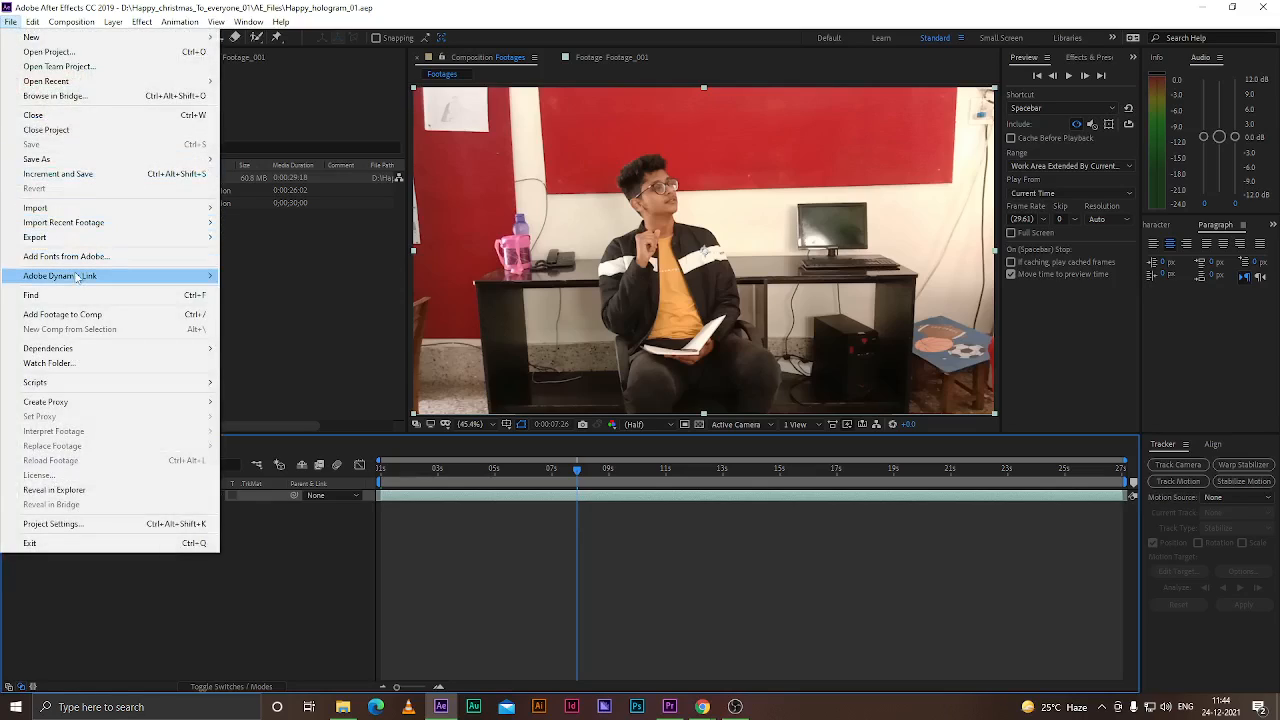
{"action": "mouse_move", "coordinate": [75, 276]}
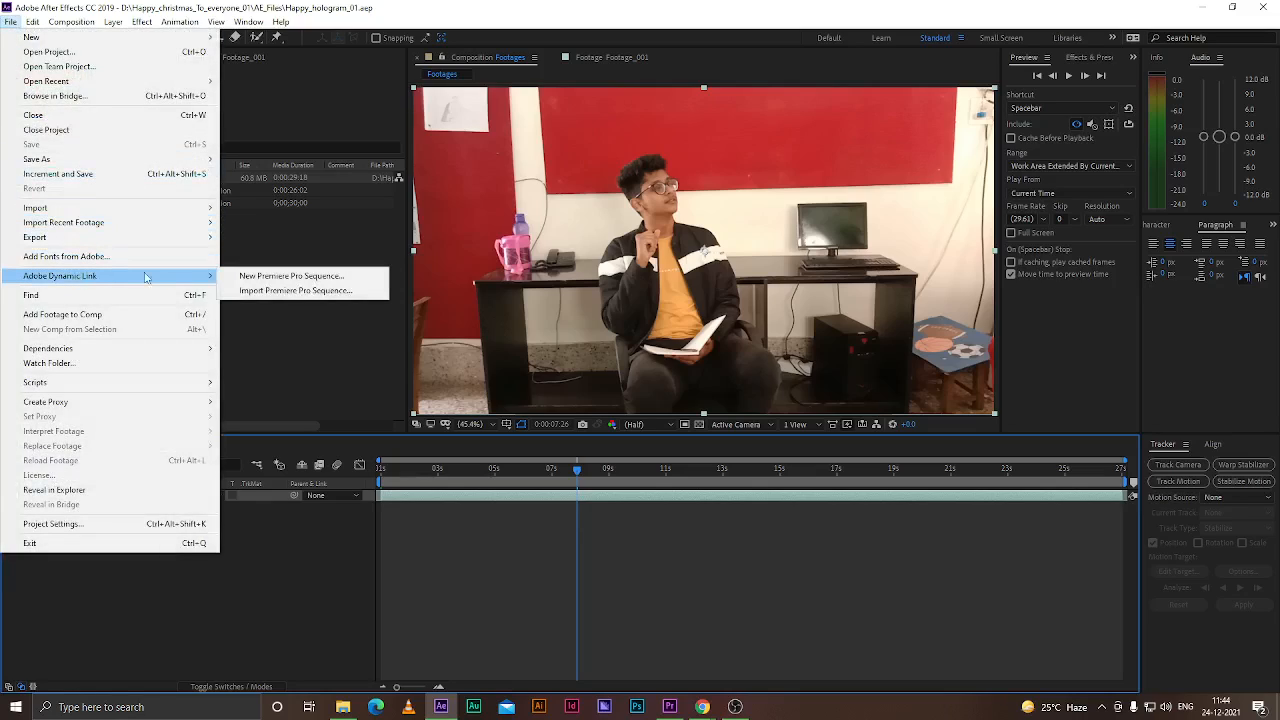
{"action": "left_click", "coordinate": [267, 291]}
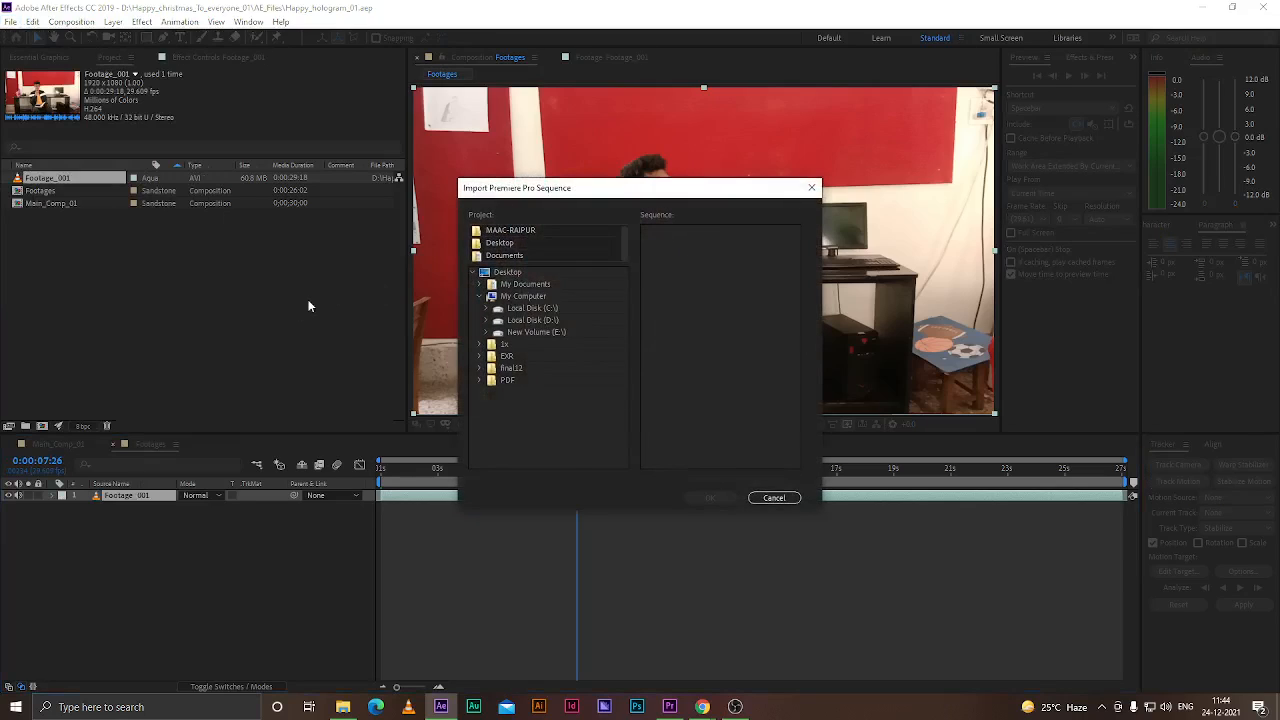
{"action": "left_click", "coordinate": [531, 320]}
{"action": "left_click", "coordinate": [486, 320]}
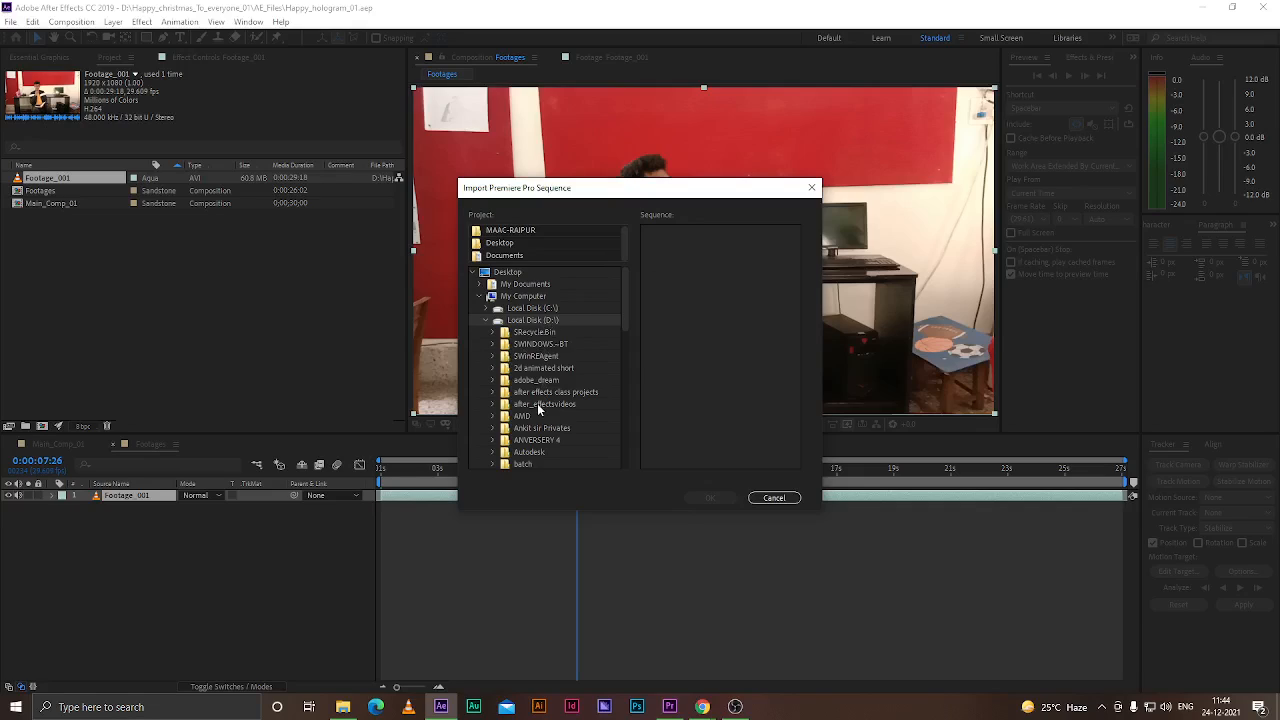
{"action": "scroll", "coordinate": [551, 400], "scroll_direction": "down", "scroll_amount": 3}
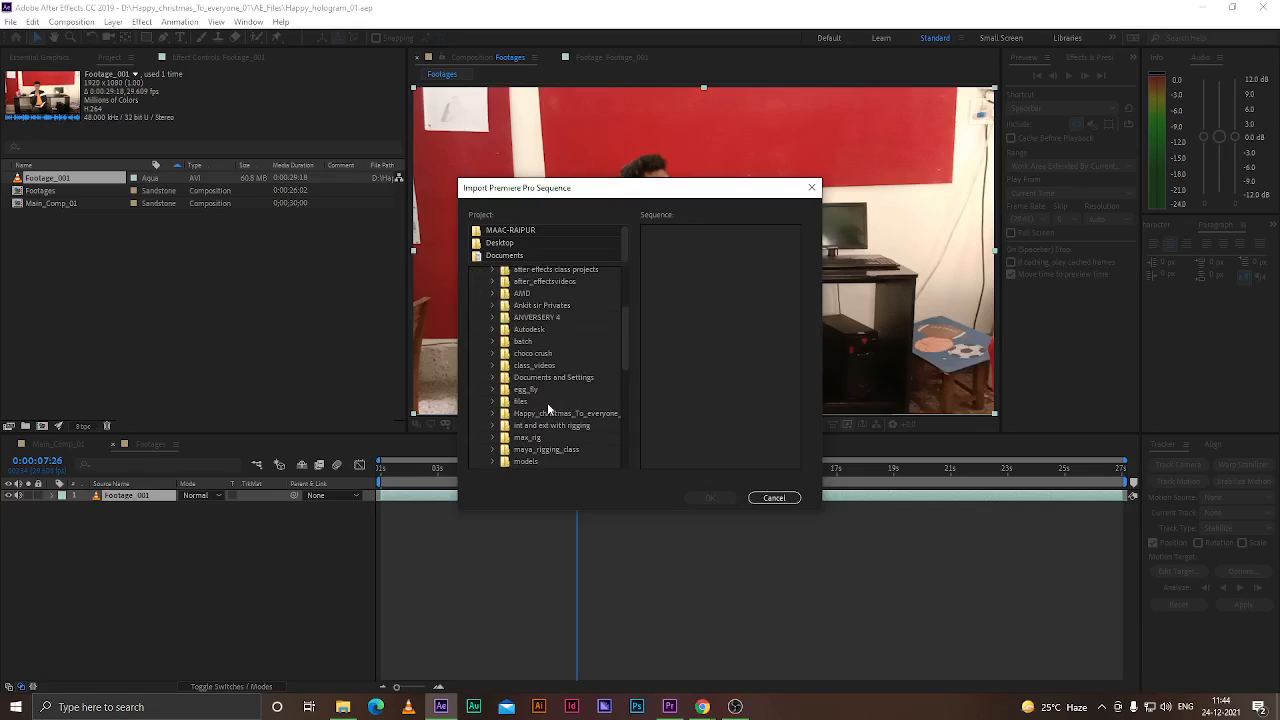
{"action": "double_click", "coordinate": [552, 414]}
{"action": "double_click", "coordinate": [535, 437]}
{"action": "scroll", "coordinate": [537, 450], "scroll_direction": "down", "scroll_amount": 3}
{"action": "left_click", "coordinate": [547, 369]}
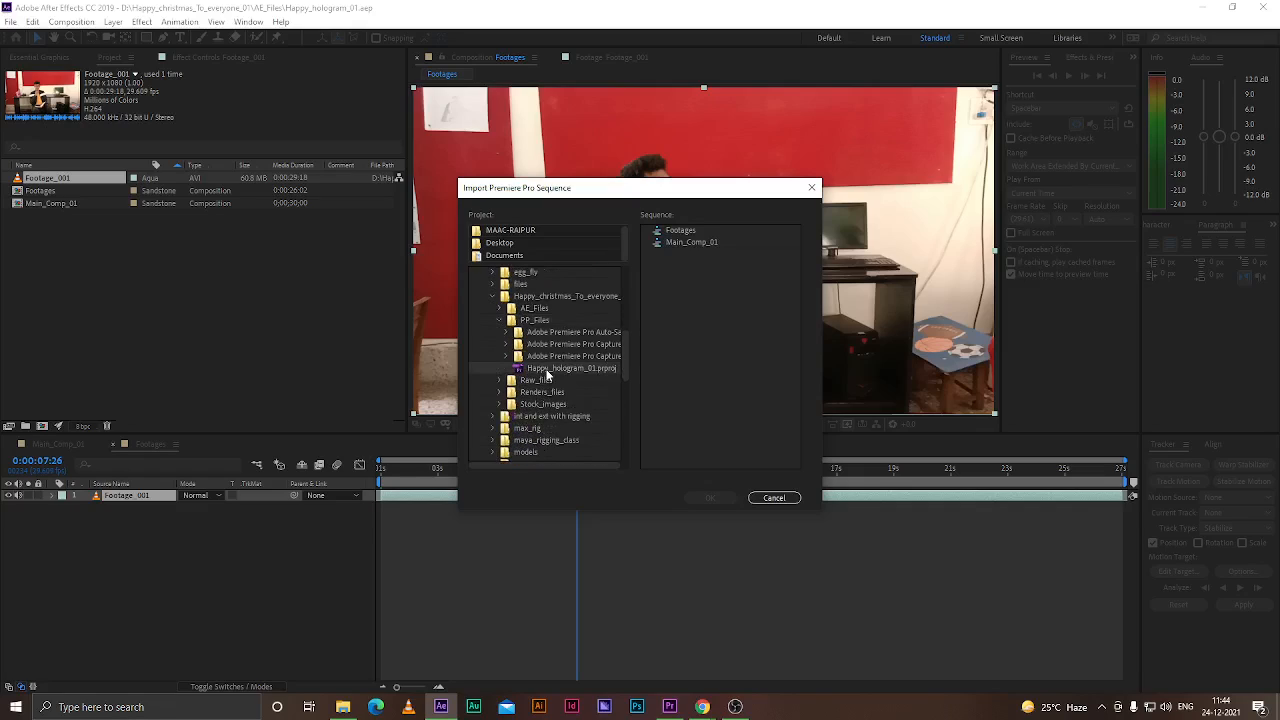
{"action": "left_click", "coordinate": [687, 232]}
{"action": "left_click", "coordinate": [710, 498]}
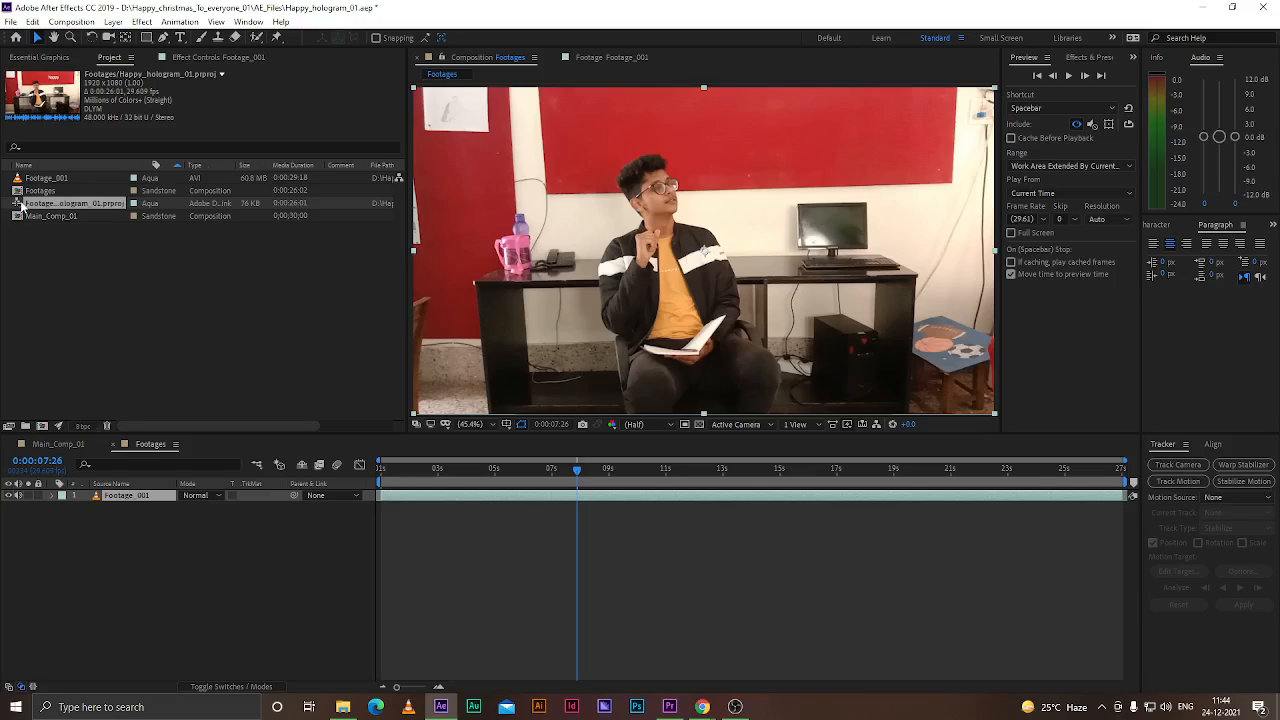
Open the dynamically linked Happy_hologram_01.prproj footage in its viewer and scrub through it
{"action": "left_click", "coordinate": [71, 21]}
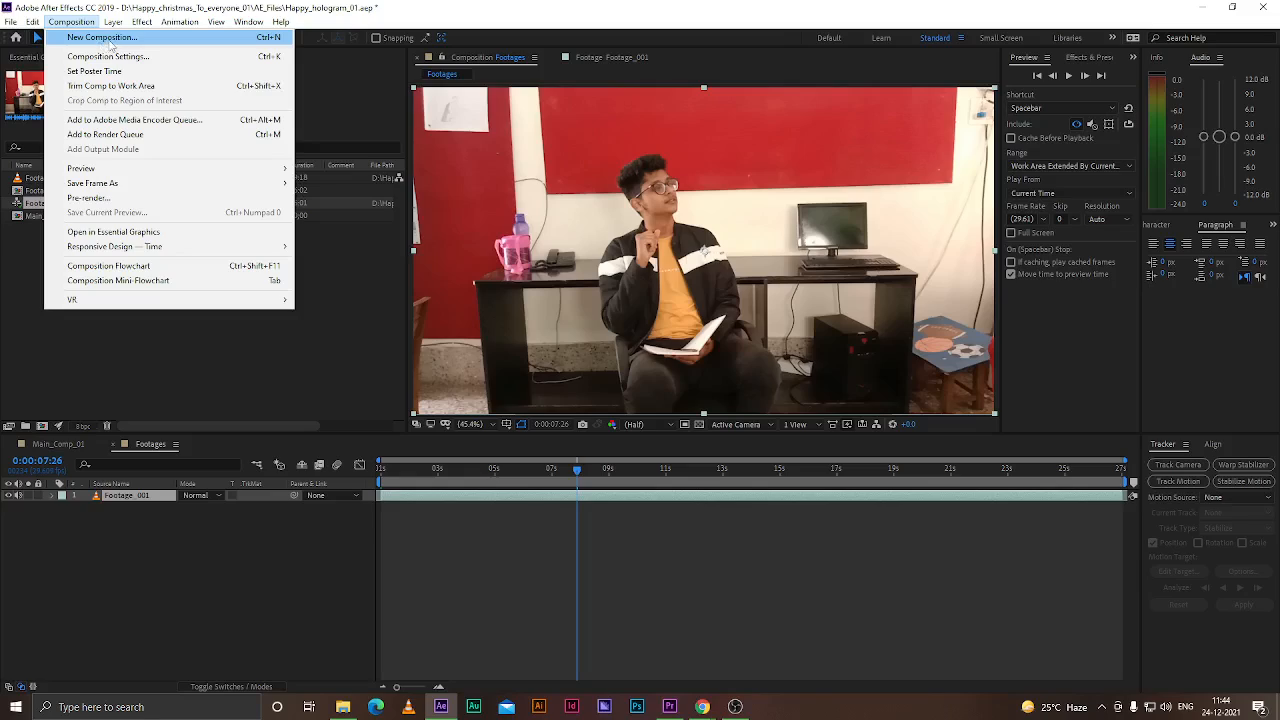
{"action": "left_click", "coordinate": [105, 362]}
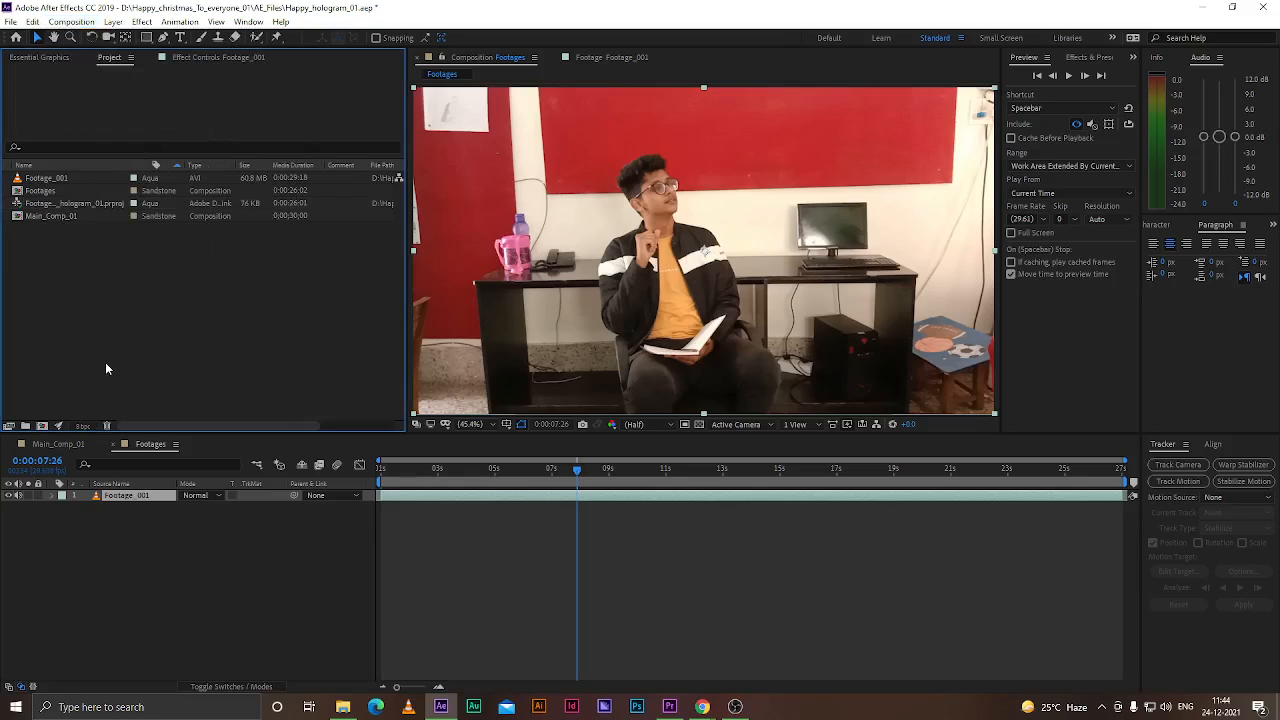
{"action": "left_click", "coordinate": [56, 206]}
{"action": "double_click", "coordinate": [19, 205]}
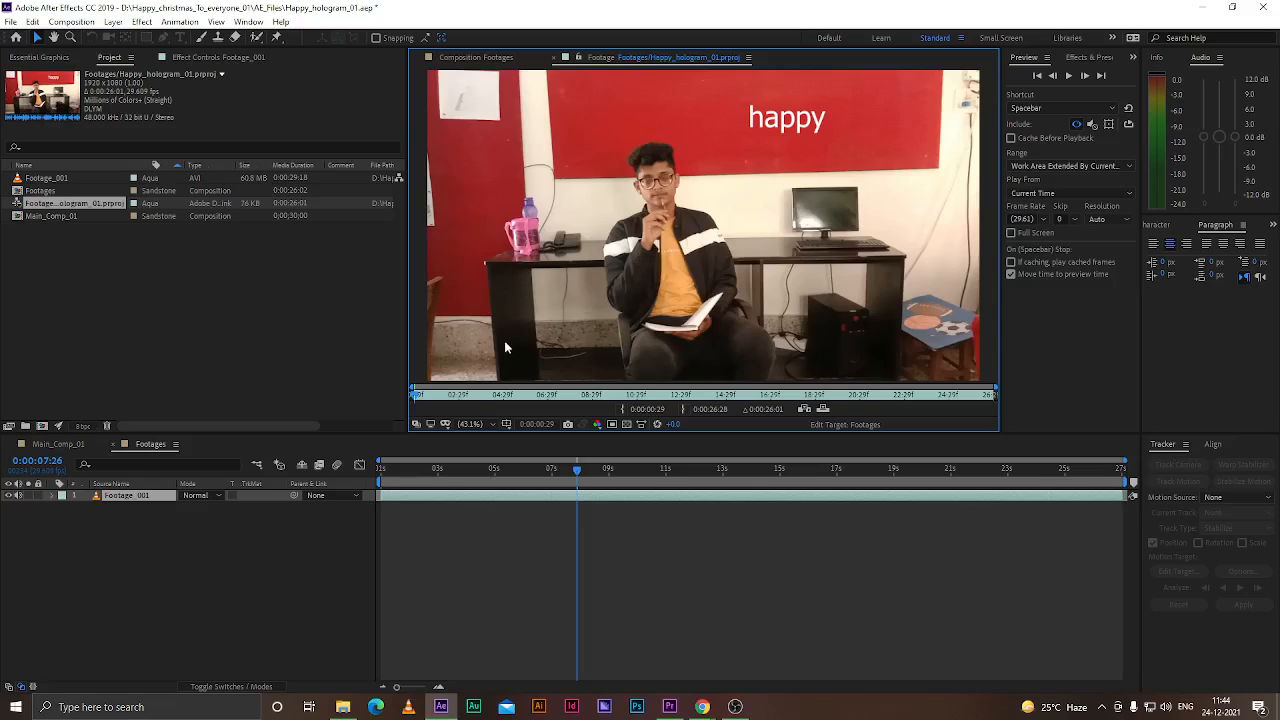
{"action": "left_click_drag", "start_coordinate": [425, 397], "coordinate": [388, 397]}
{"action": "right_click", "coordinate": [29, 204]}
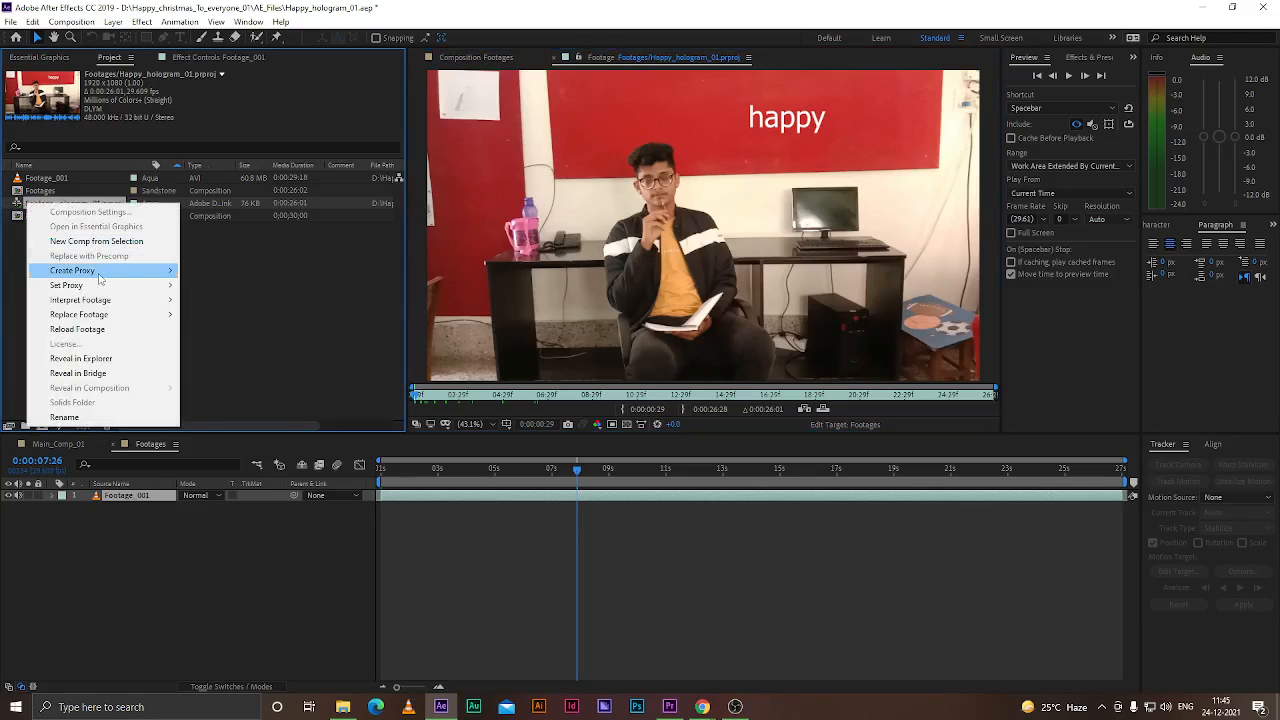
{"action": "mouse_move", "coordinate": [154, 316]}
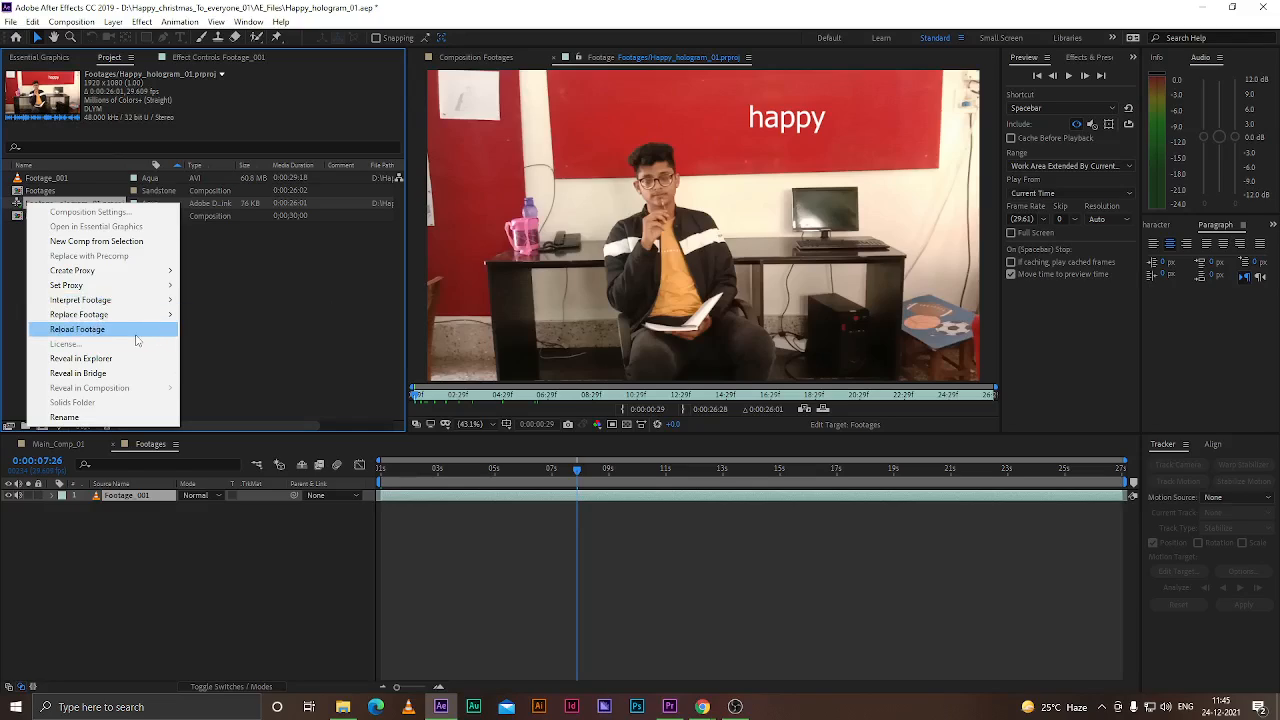
{"action": "left_click", "coordinate": [266, 310]}
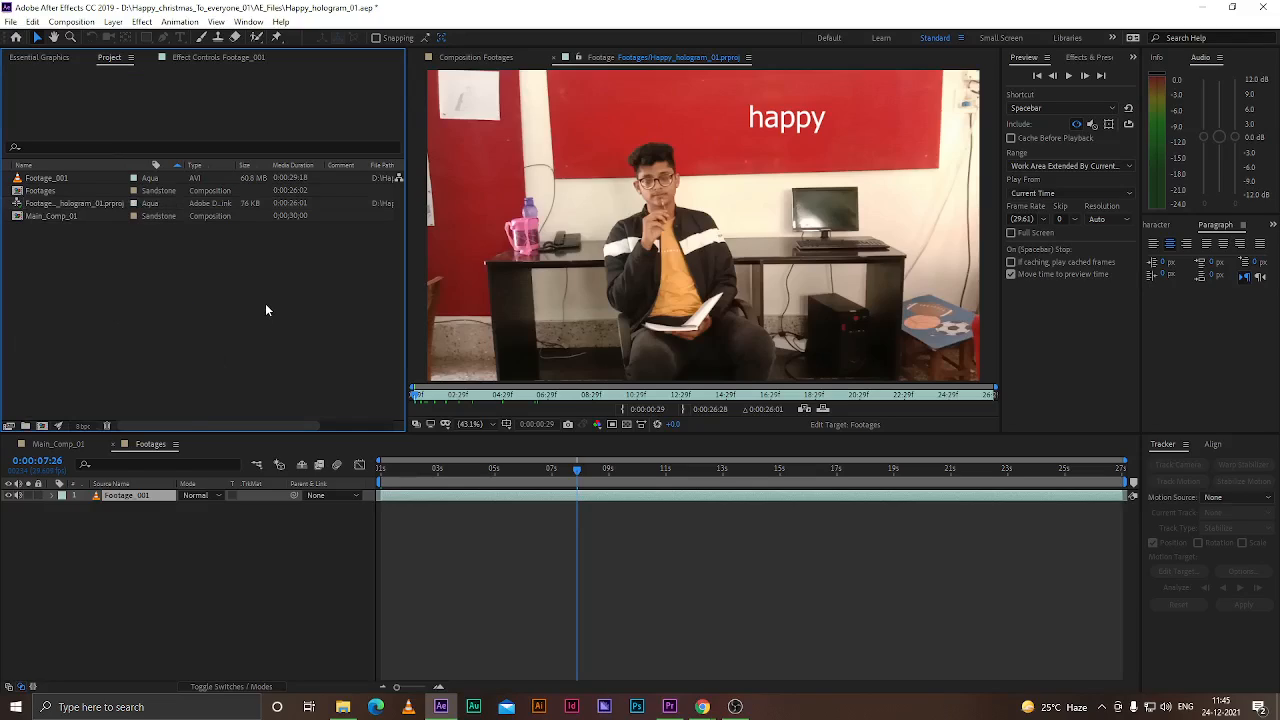
Create a new composition from the linked Footages sequence item and open its layer
{"action": "left_click", "coordinate": [44, 204]}
{"action": "left_click_drag", "start_coordinate": [44, 204], "coordinate": [42, 426]}
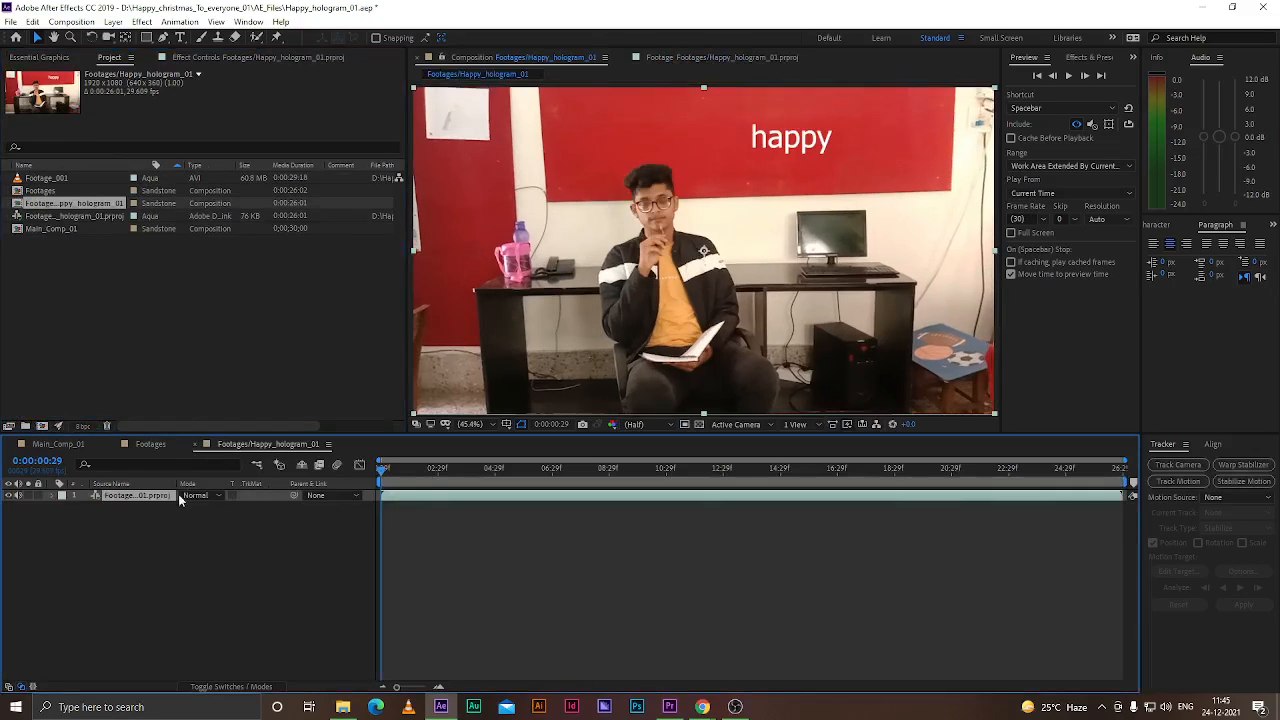
{"action": "double_click", "coordinate": [118, 495]}
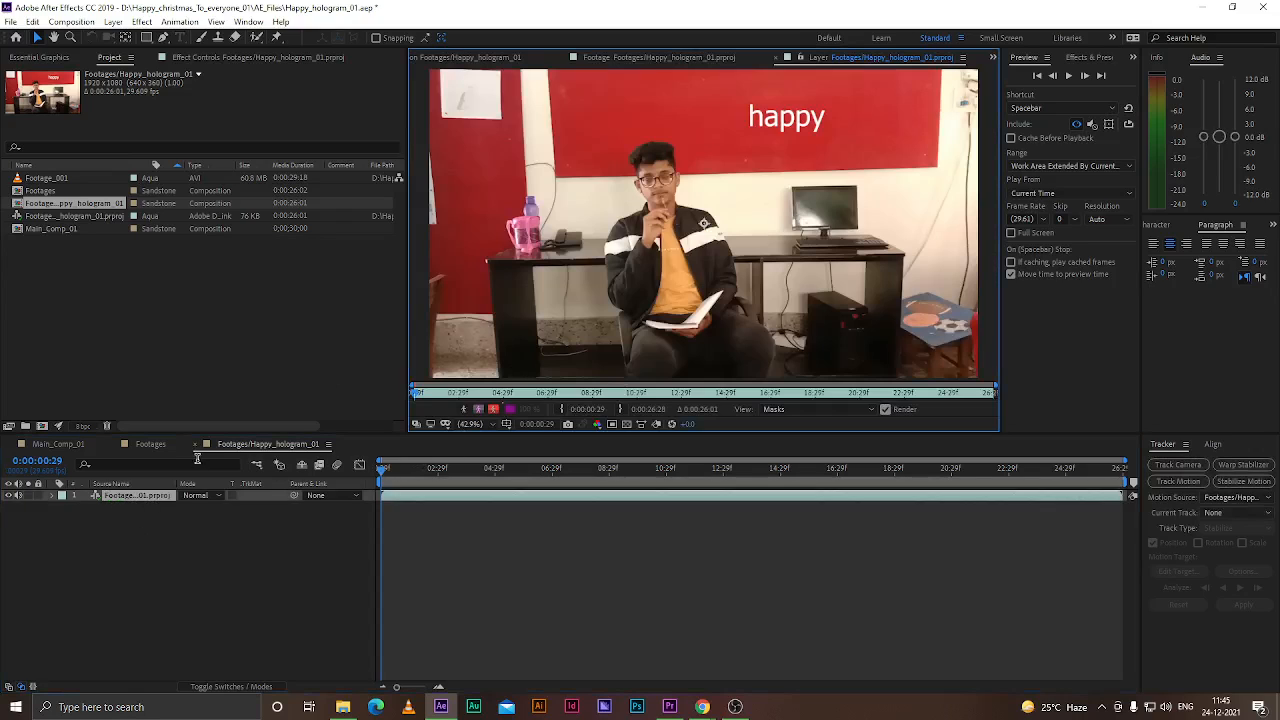
{"action": "mouse_move", "coordinate": [389, 470]}
{"action": "left_mouse_down"}
{"action": "mouse_move", "coordinate": [737, 470]}
{"action": "mouse_move", "coordinate": [381, 480]}
{"action": "left_mouse_up"}
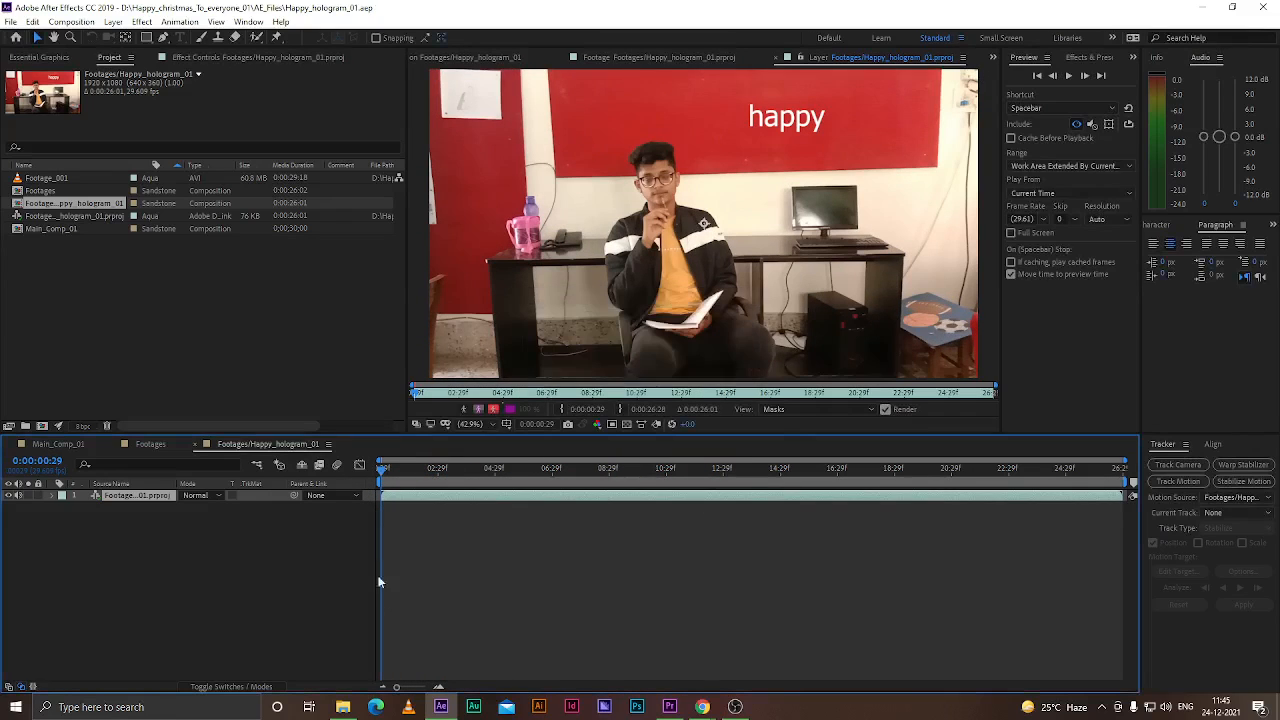
Switch to Premiere Pro and save the project
{"action": "left_click", "coordinate": [670, 706]}
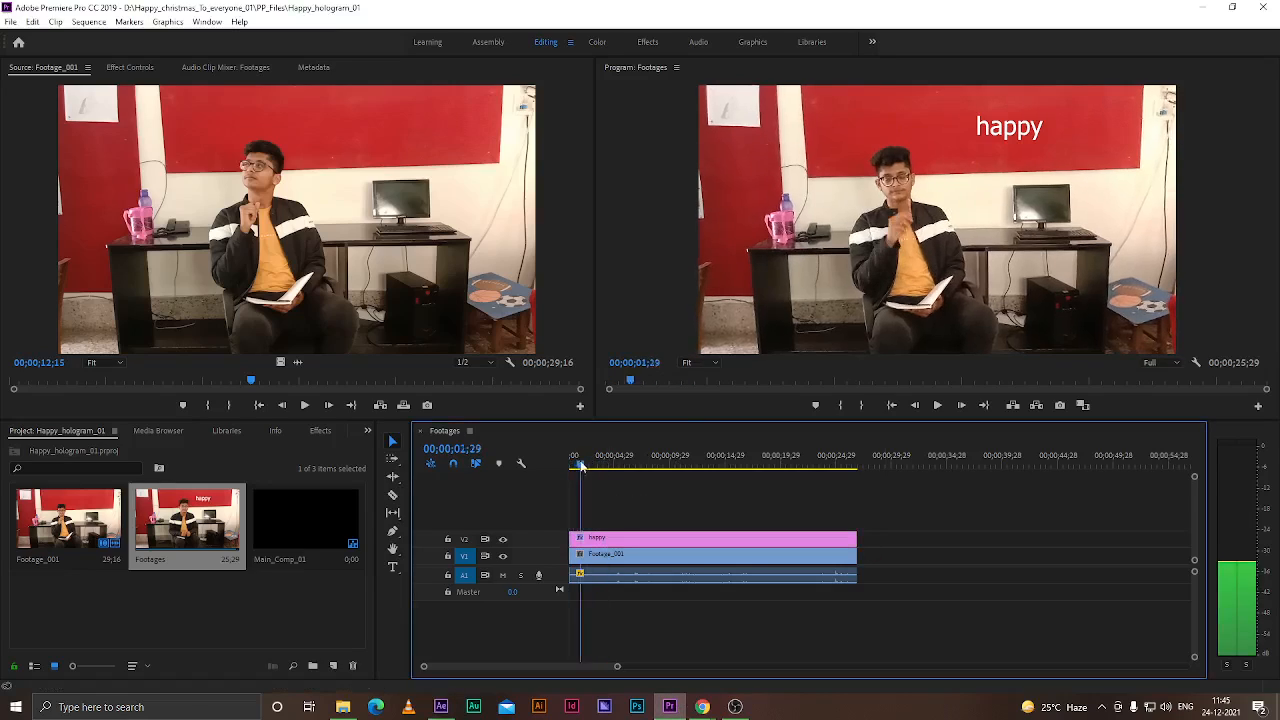
{"action": "key", "text": "ctrl+s"}
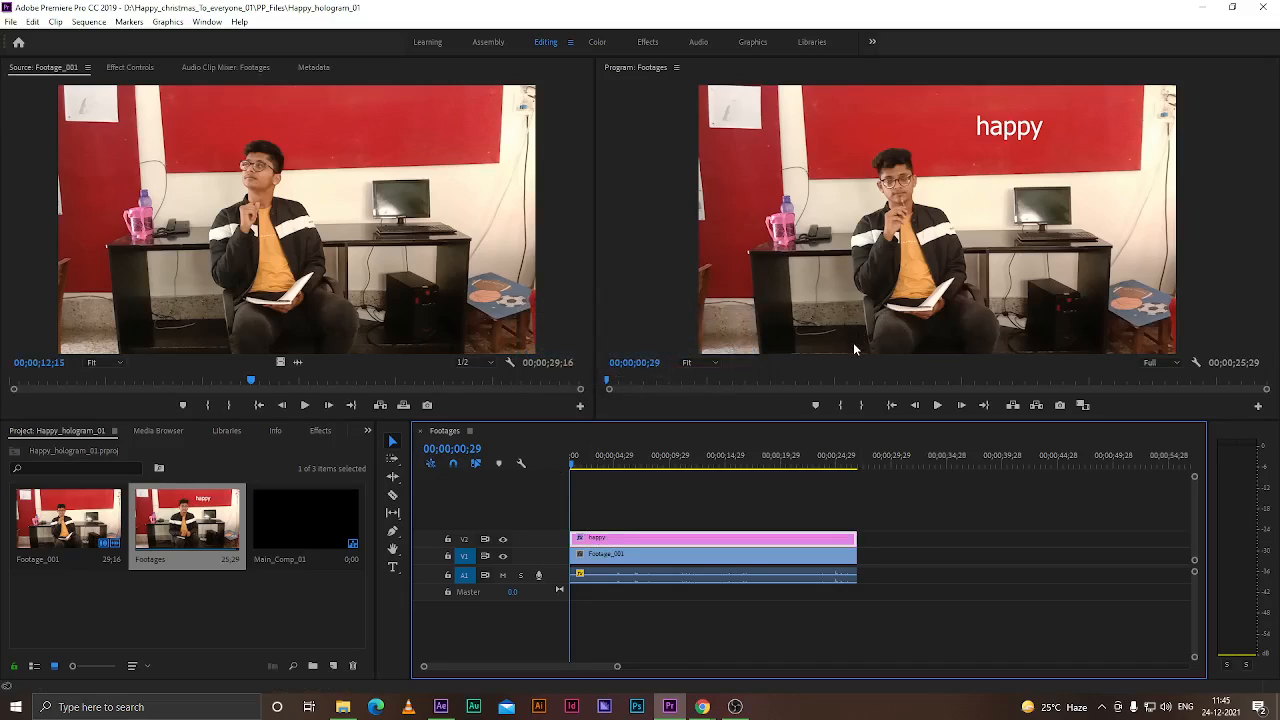
{"action": "key", "text": "ctrl+d"}
{"action": "key", "text": "ctrl+z"}
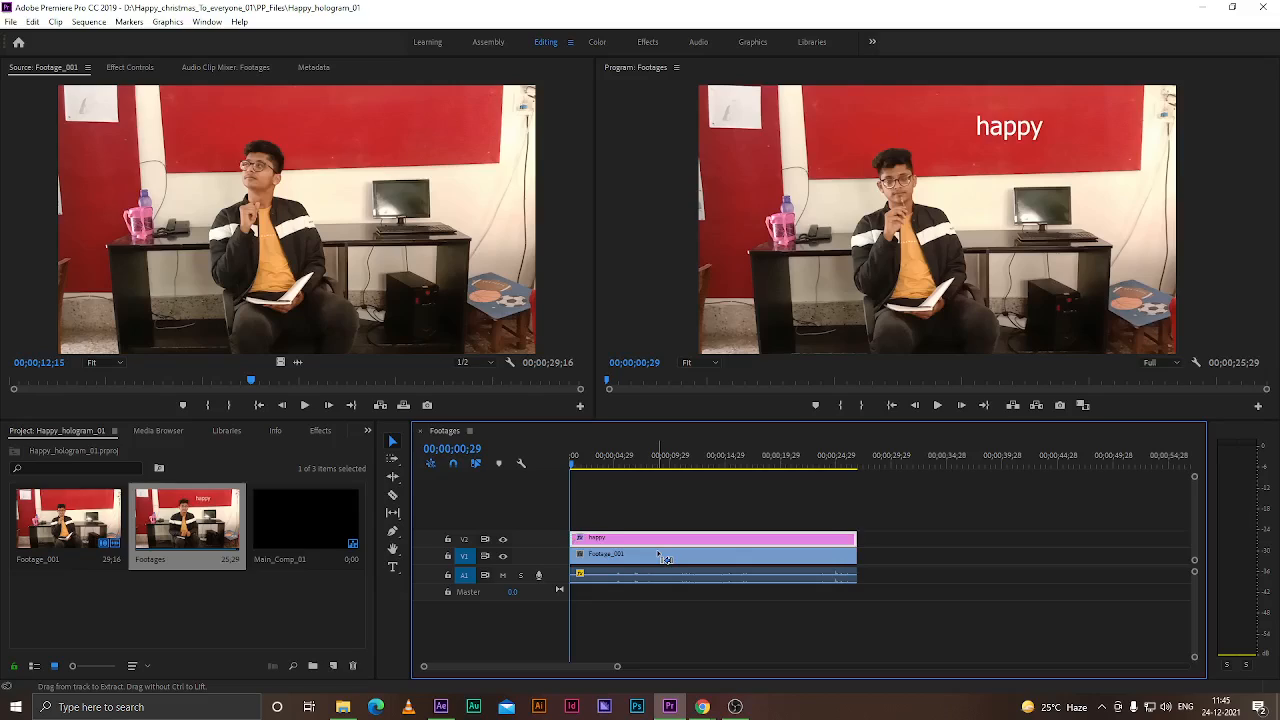
Duplicate the happy title clip onto track V3 above the original
{"action": "left_click_drag", "start_coordinate": [630, 541], "coordinate": [632, 530]}
{"action": "left_click", "coordinate": [633, 522]}
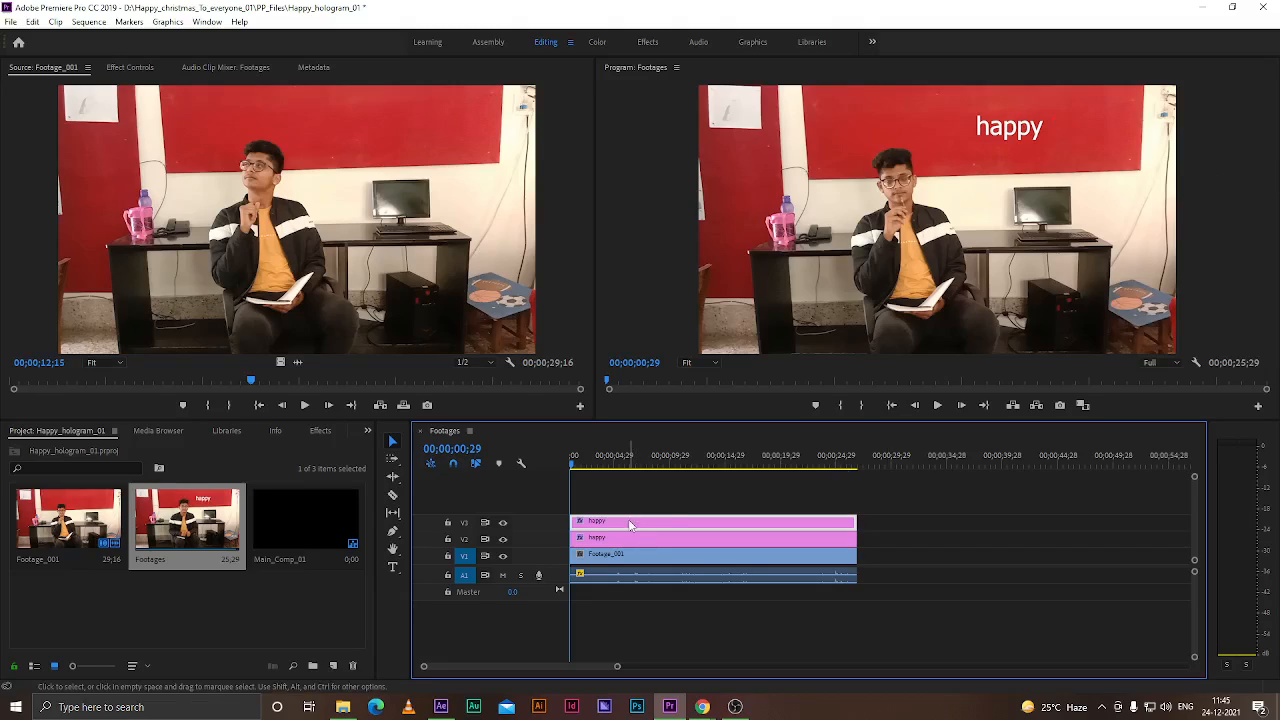
Set the duplicate title's horizontal position to 1294 in its Motion settings and save the project
{"action": "left_click", "coordinate": [127, 68]}
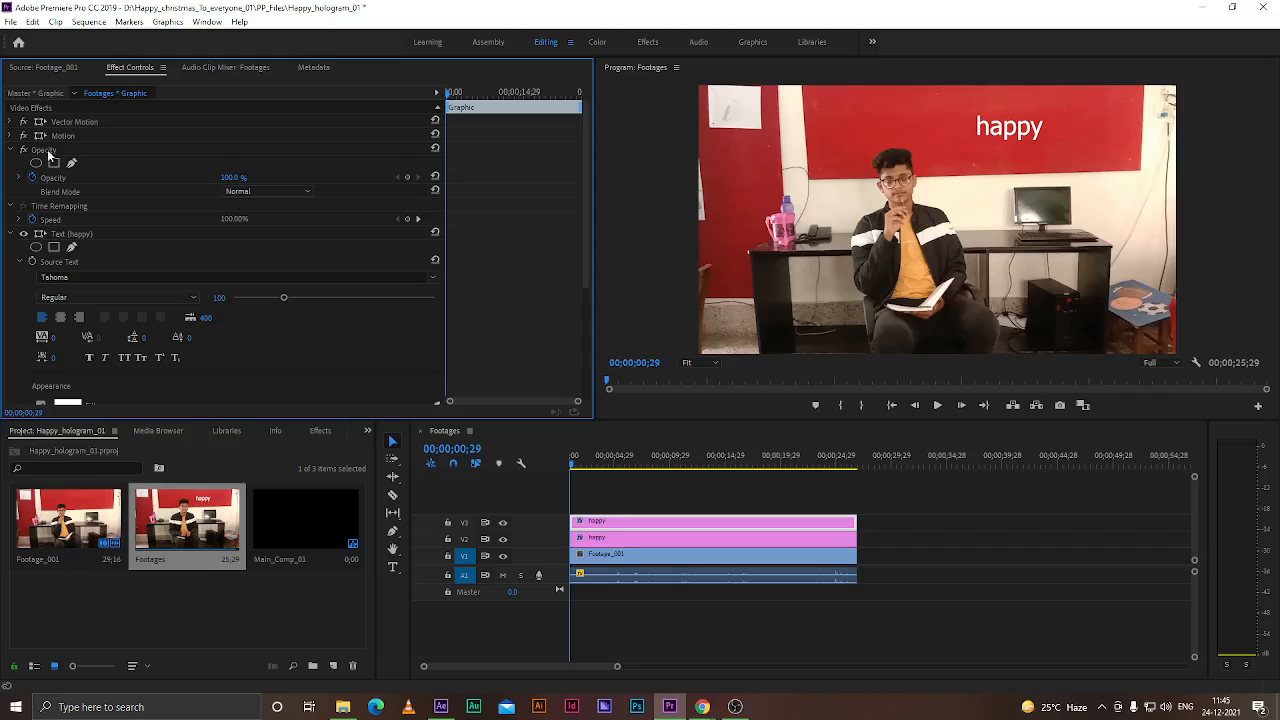
{"action": "left_click", "coordinate": [18, 237]}
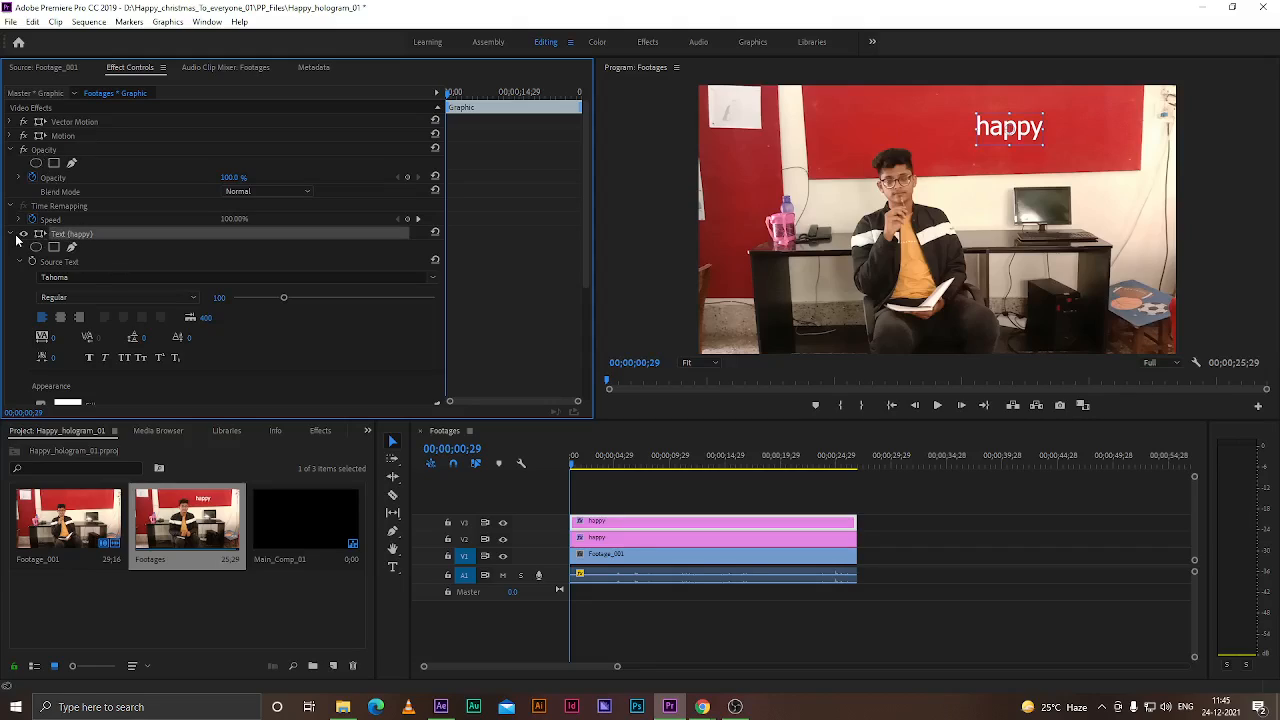
{"action": "left_click", "coordinate": [12, 235]}
{"action": "left_click", "coordinate": [12, 206]}
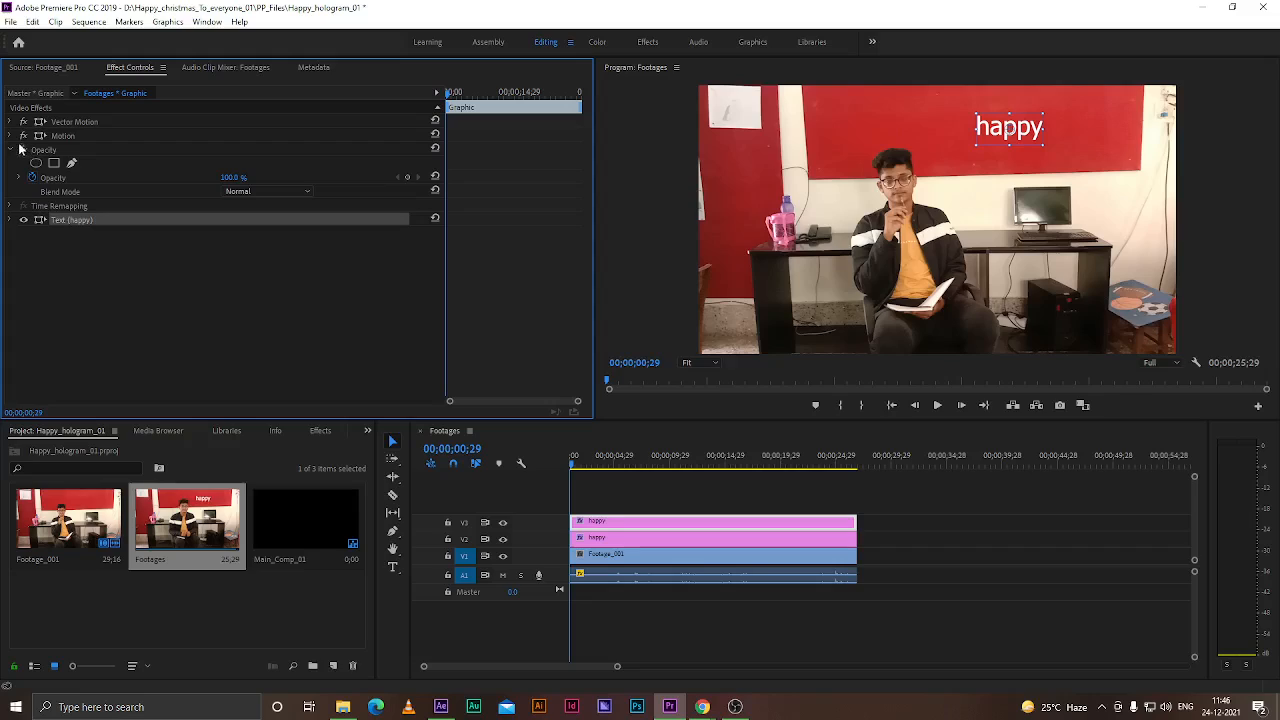
{"action": "left_click", "coordinate": [11, 150]}
{"action": "left_click", "coordinate": [61, 136]}
{"action": "left_click", "coordinate": [11, 136]}
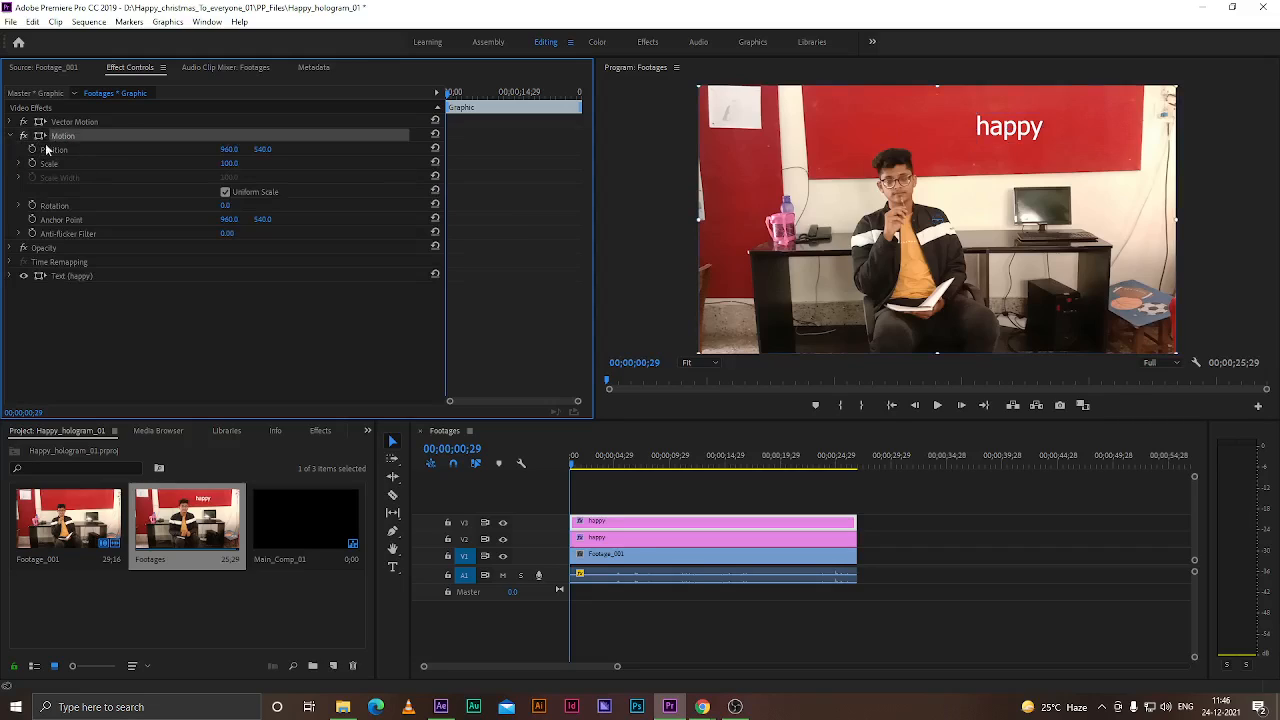
{"action": "left_click_drag", "start_coordinate": [231, 149], "coordinate": [513, 217]}
{"action": "key", "text": "ctrl+s"}
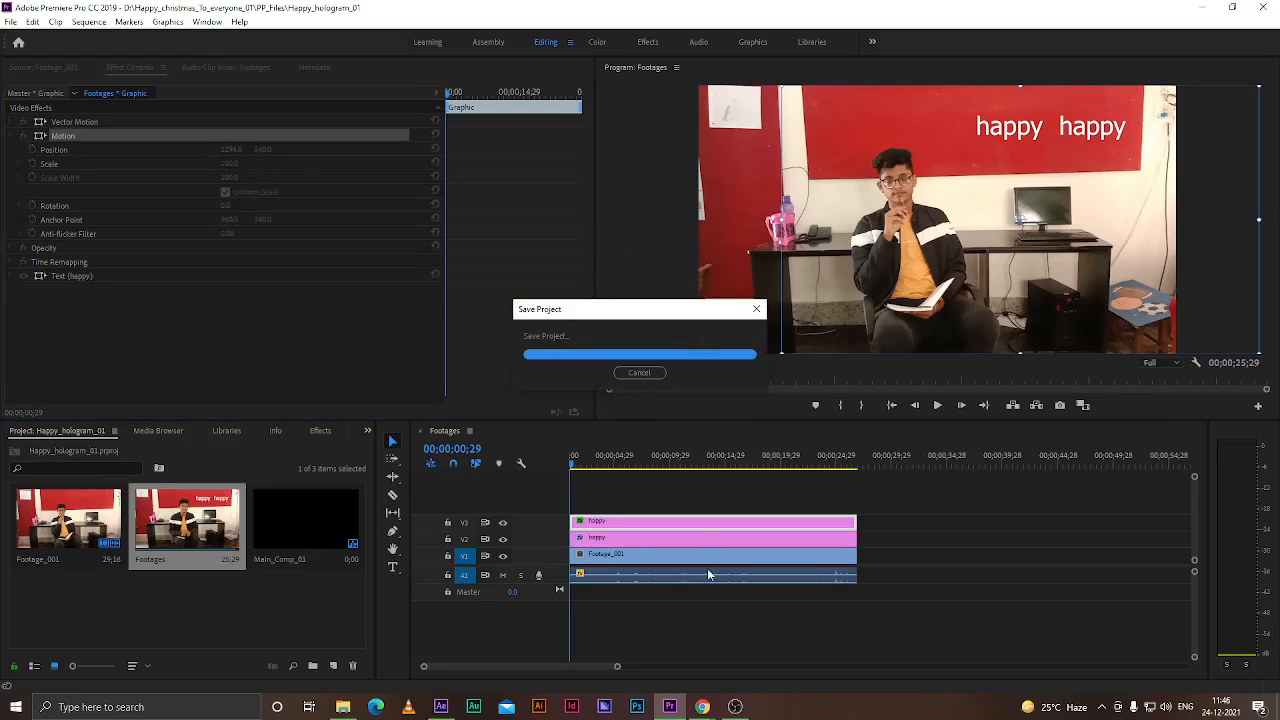
Delete both happy title clips from the Footages sequence in Premiere Pro
{"action": "left_click", "coordinate": [440, 707]}
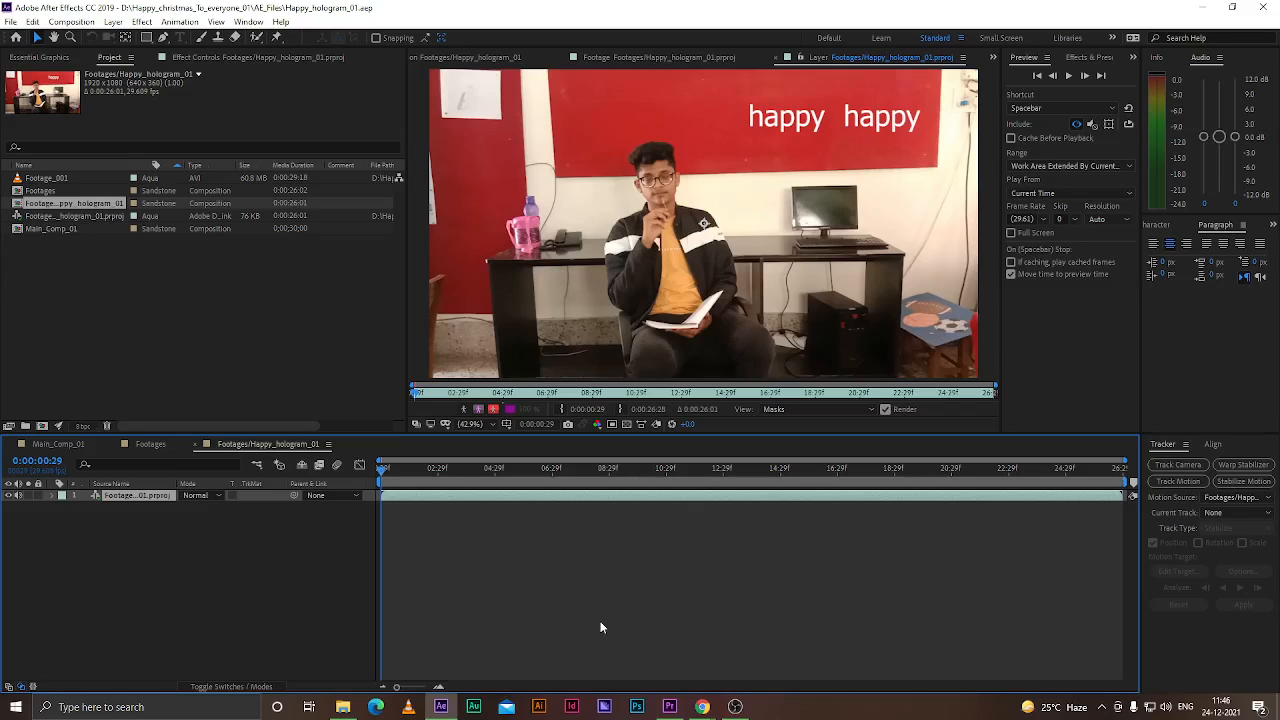
{"action": "left_click", "coordinate": [669, 706]}
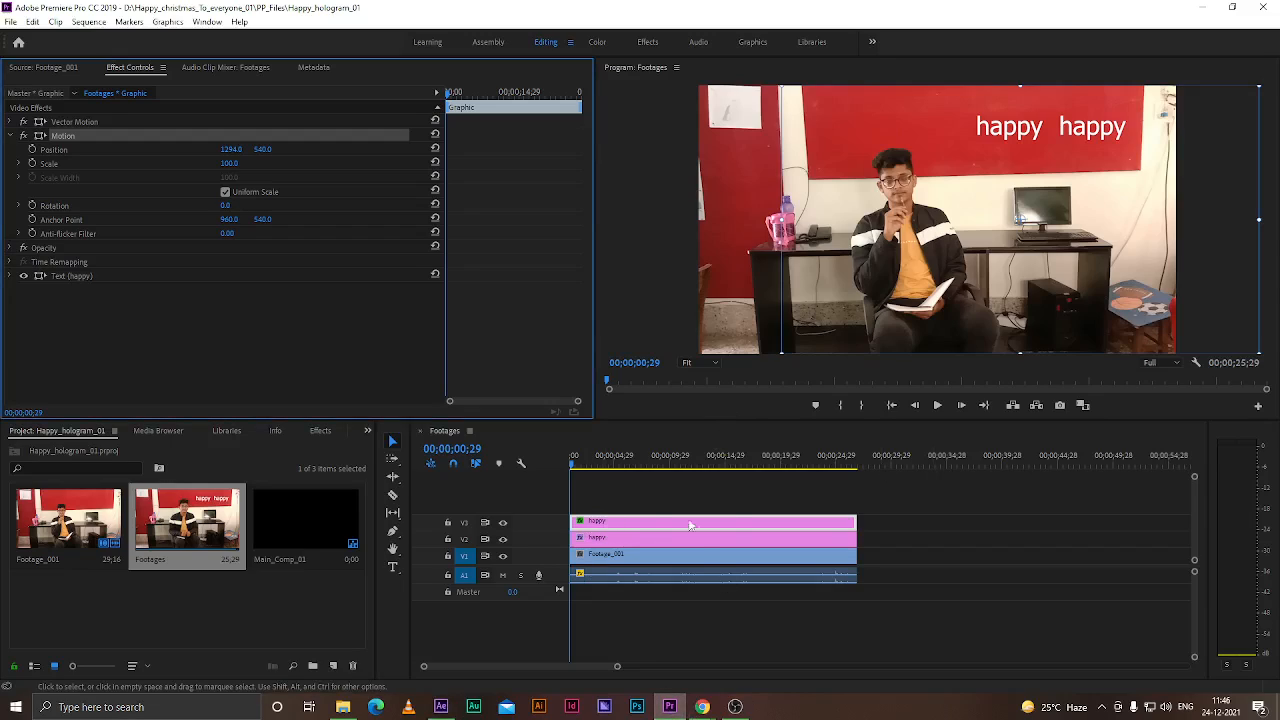
{"action": "left_click_drag", "start_coordinate": [891, 505], "coordinate": [819, 542]}
{"action": "key", "text": "Delete"}
{"action": "left_click", "coordinate": [691, 553]}
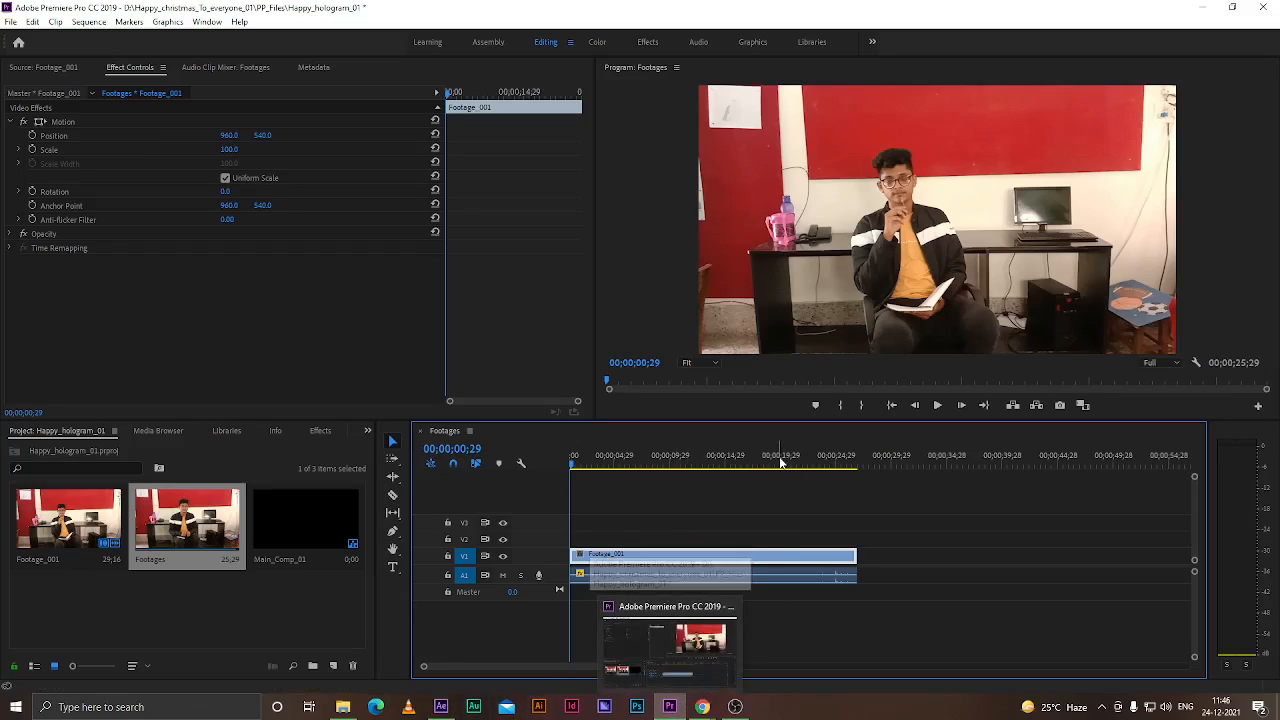
Search the effects for stabi and apply Warp Stabilizer to the Footage_001 clip
{"action": "mouse_move", "coordinate": [449, 708]}
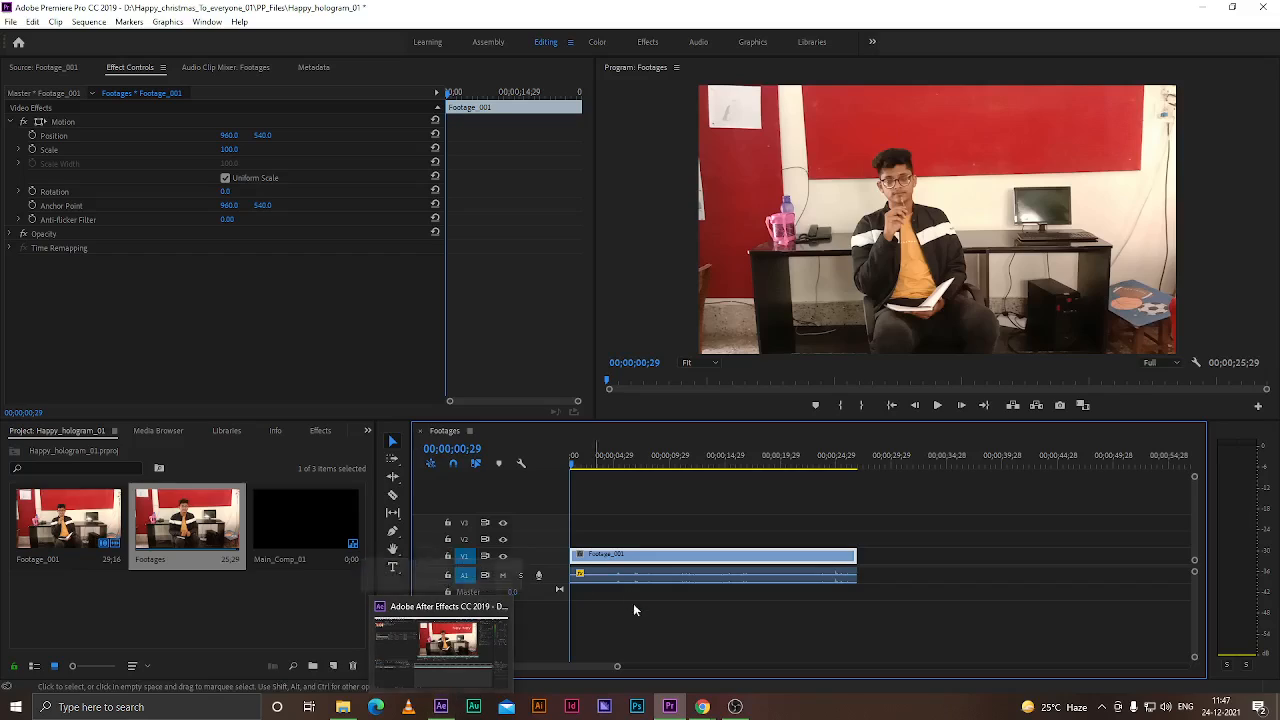
{"action": "mouse_move", "coordinate": [672, 708]}
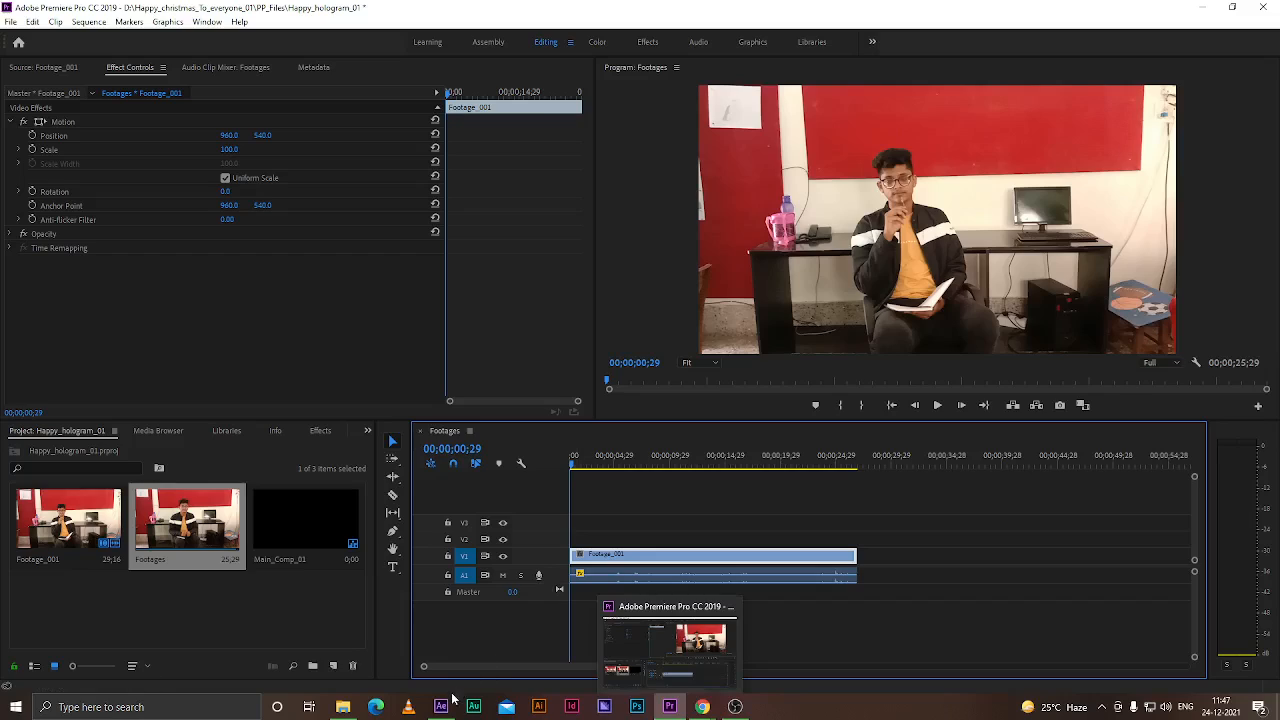
{"action": "left_click", "coordinate": [707, 499]}
{"action": "left_click", "coordinate": [748, 556]}
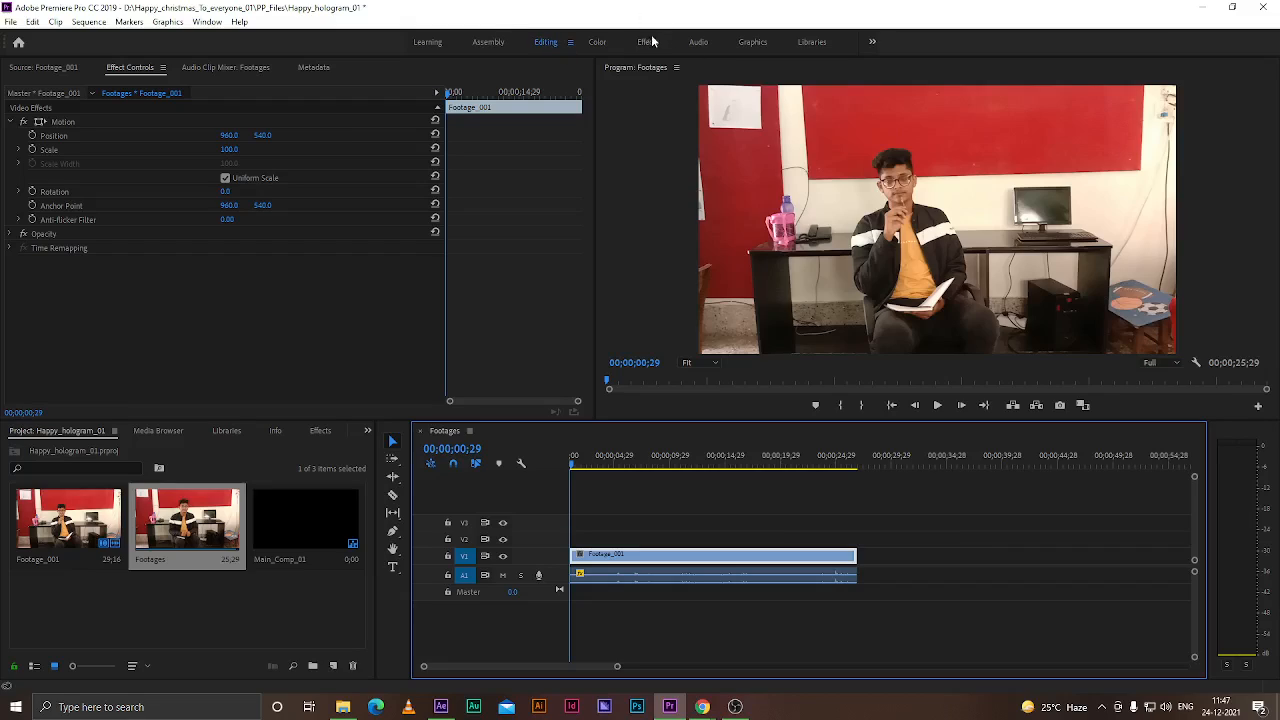
{"action": "left_click", "coordinate": [320, 431]}
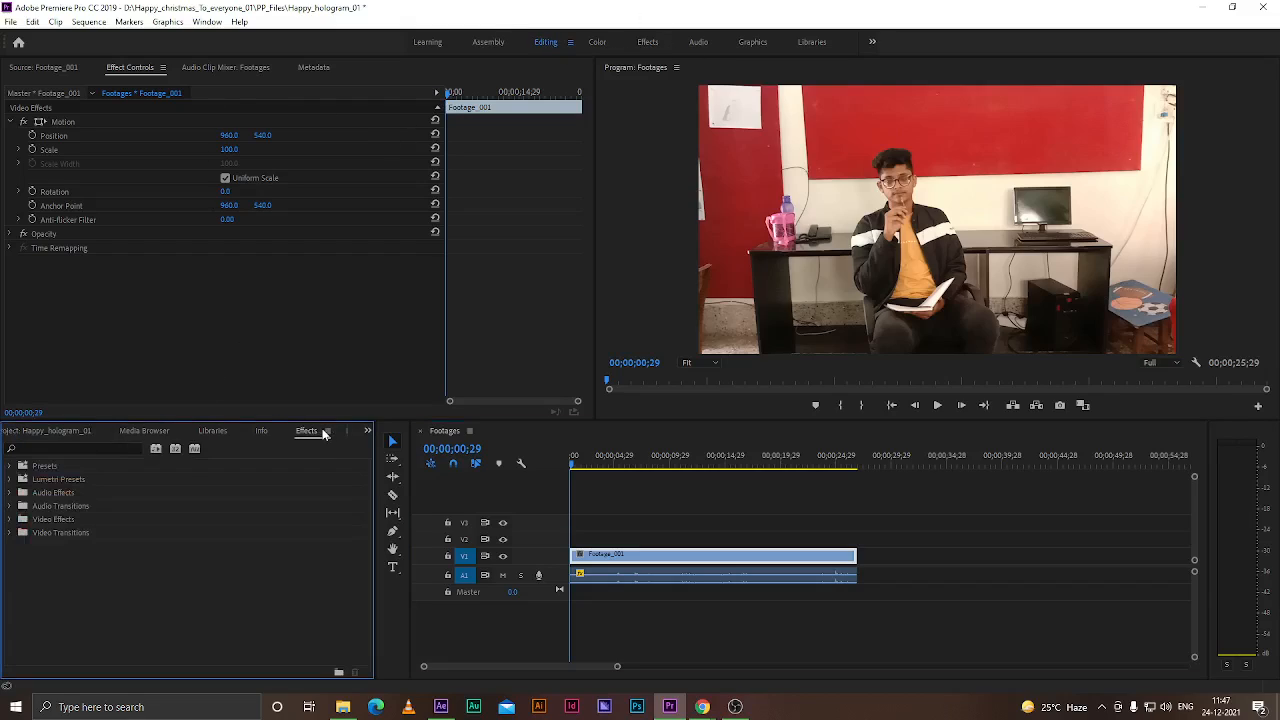
{"action": "left_click", "coordinate": [57, 448]}
{"action": "type", "text": "stabi"}
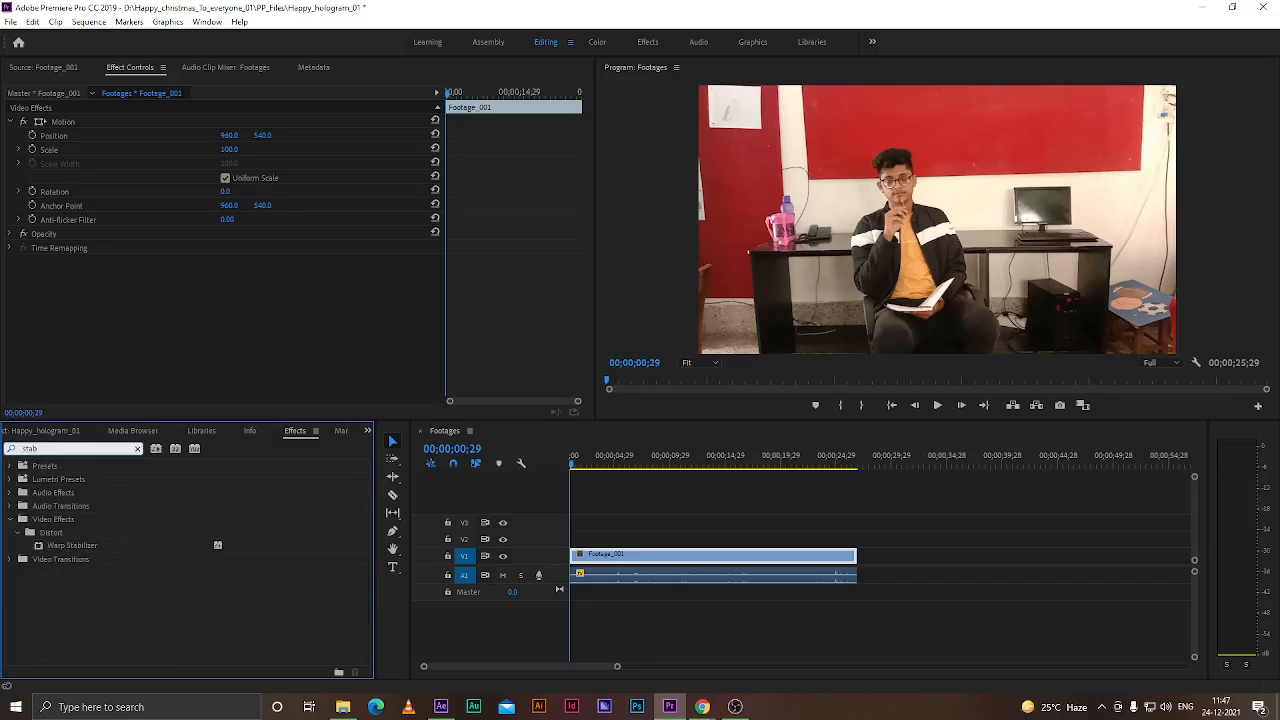
{"action": "left_click", "coordinate": [57, 548]}
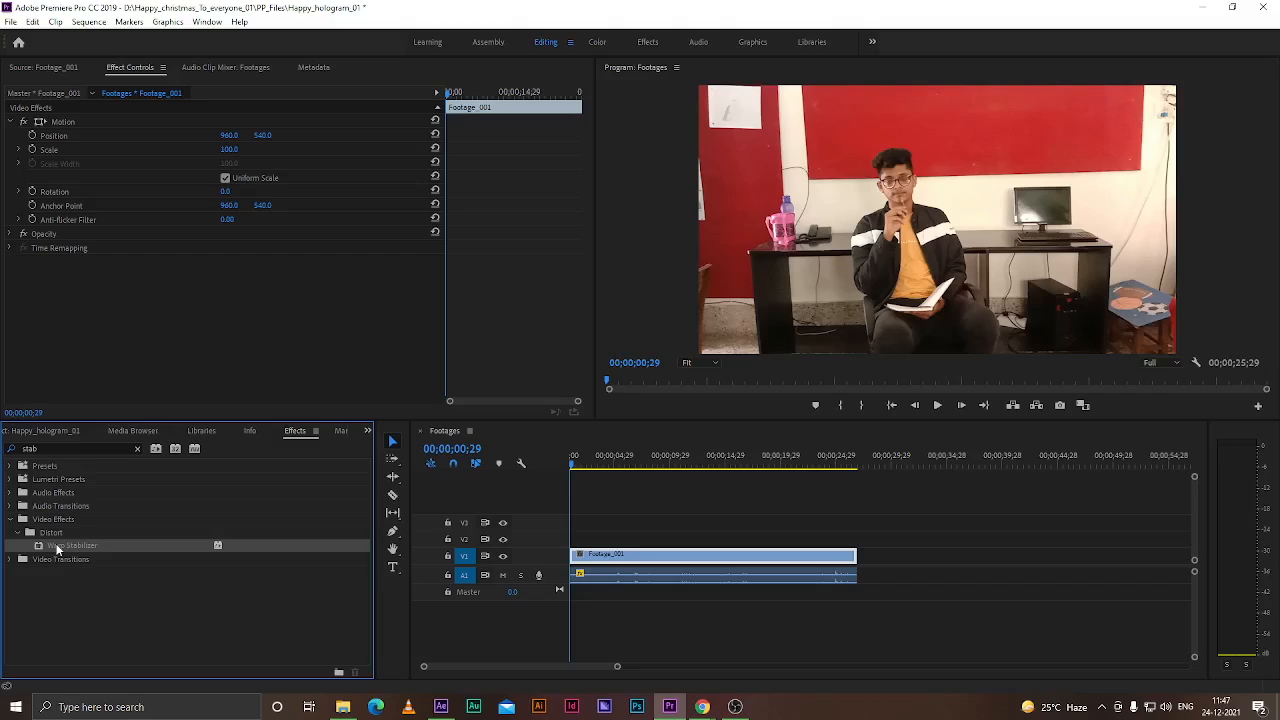
{"action": "left_click_drag", "start_coordinate": [44, 545], "coordinate": [640, 556]}
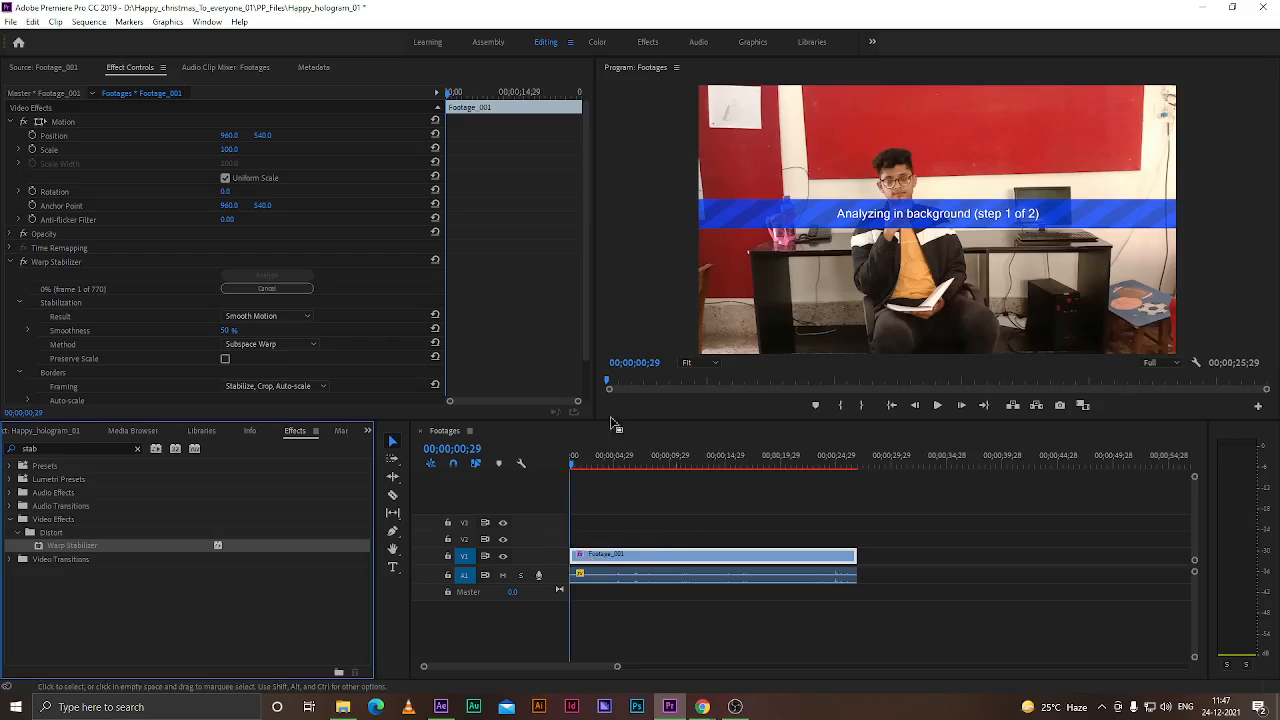
Enable Detailed Analysis in the Warp Stabilizer's Advanced settings and save the project
{"action": "scroll", "coordinate": [176, 300], "scroll_direction": "down", "scroll_amount": 2}
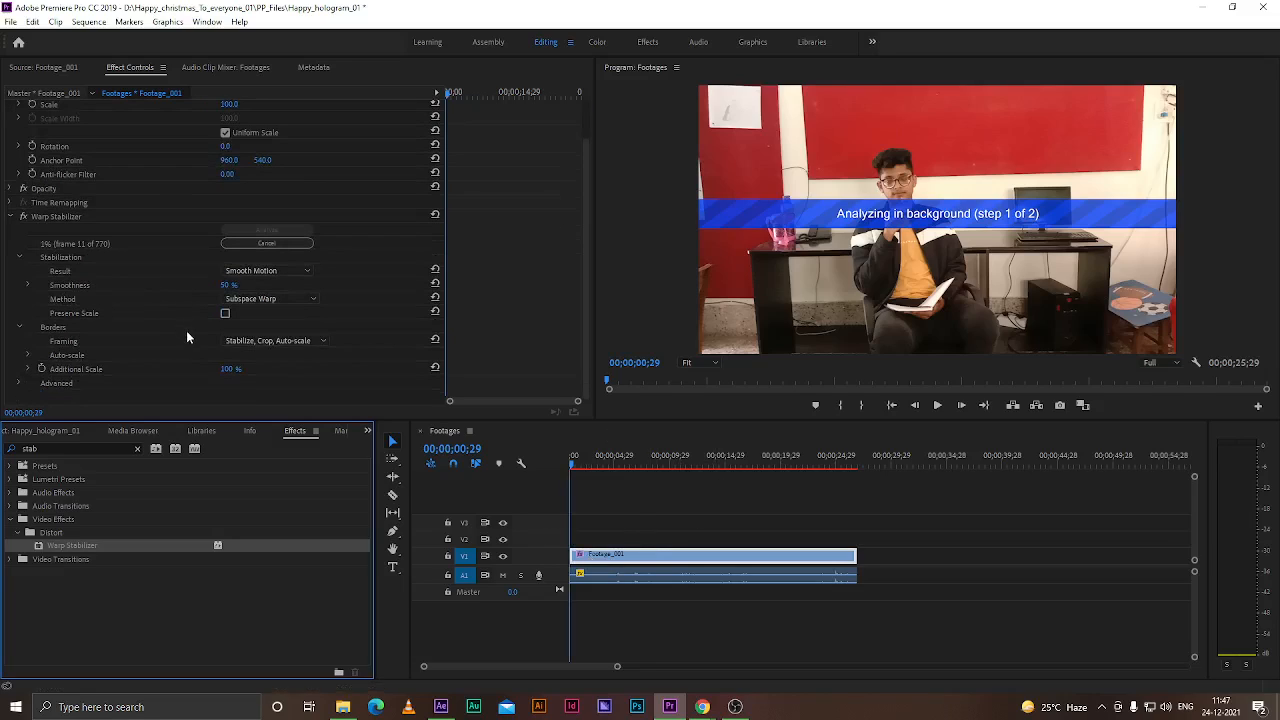
{"action": "left_click", "coordinate": [16, 383]}
{"action": "left_click", "coordinate": [18, 384]}
{"action": "scroll", "coordinate": [80, 385], "scroll_direction": "down", "scroll_amount": 4}
{"action": "left_click", "coordinate": [225, 300]}
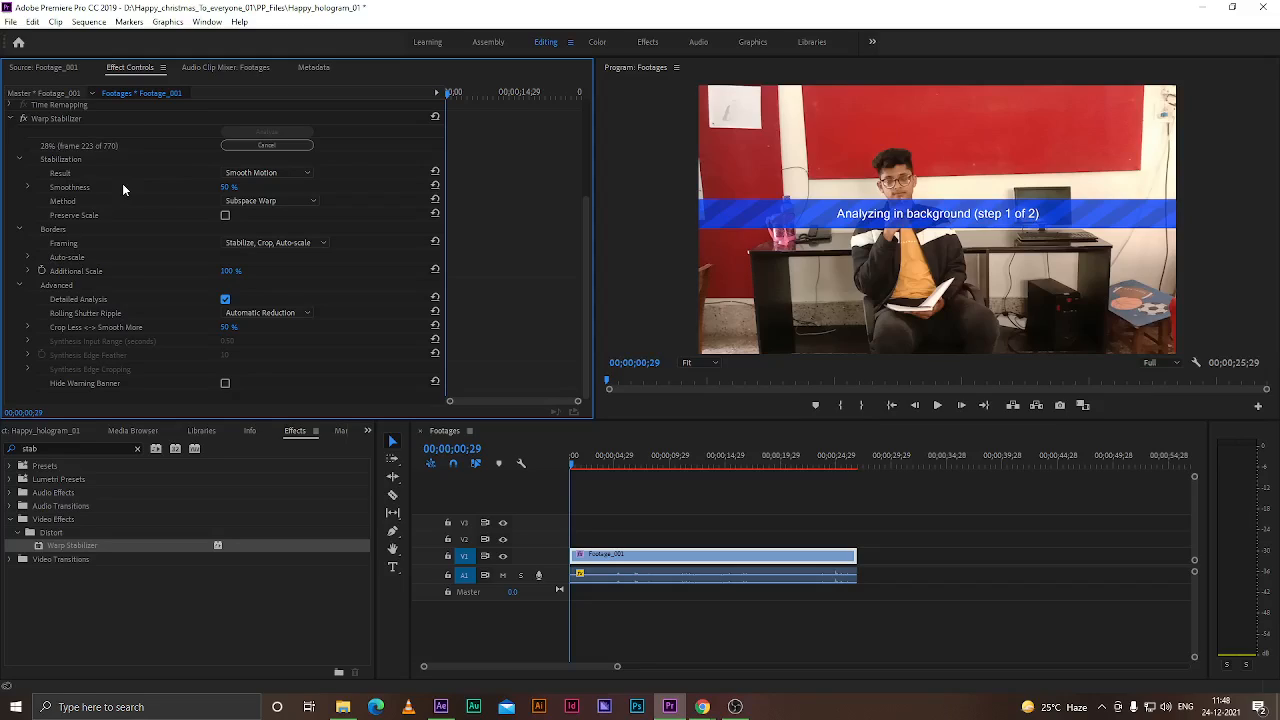
{"action": "scroll", "coordinate": [168, 299], "scroll_direction": "up", "scroll_amount": 2}
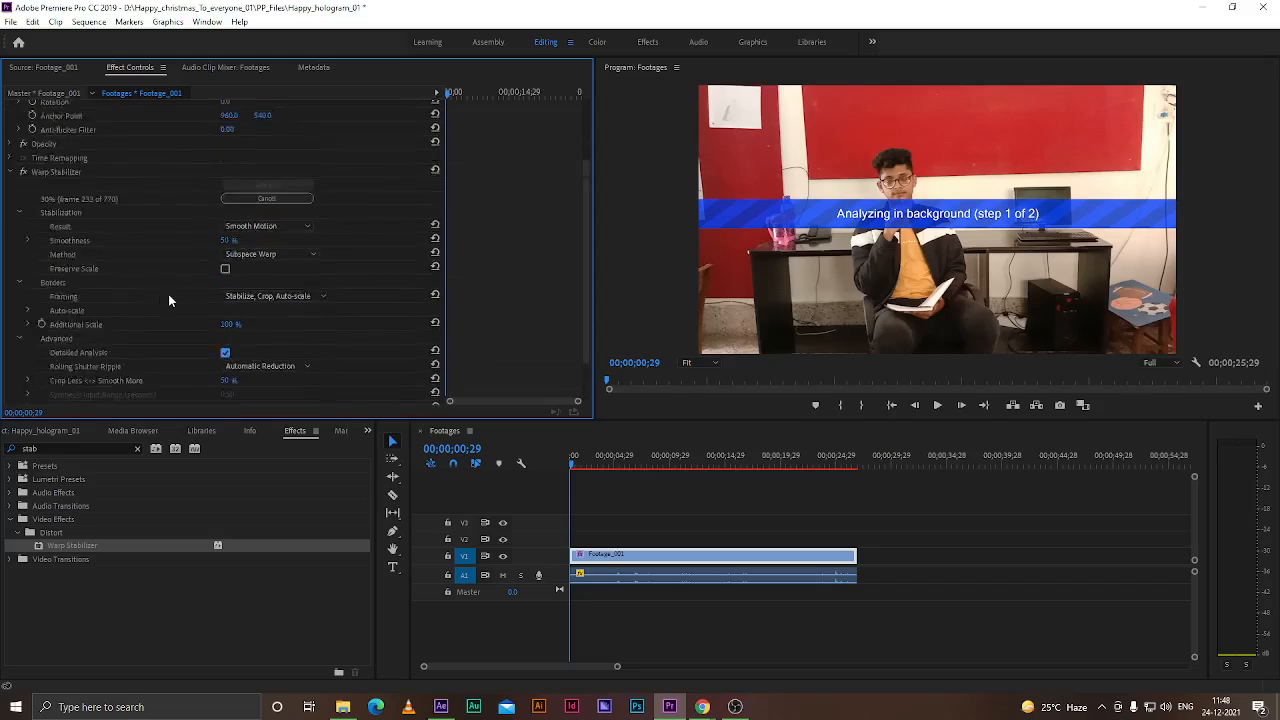
{"action": "scroll", "coordinate": [169, 300], "scroll_direction": "down", "scroll_amount": 2}
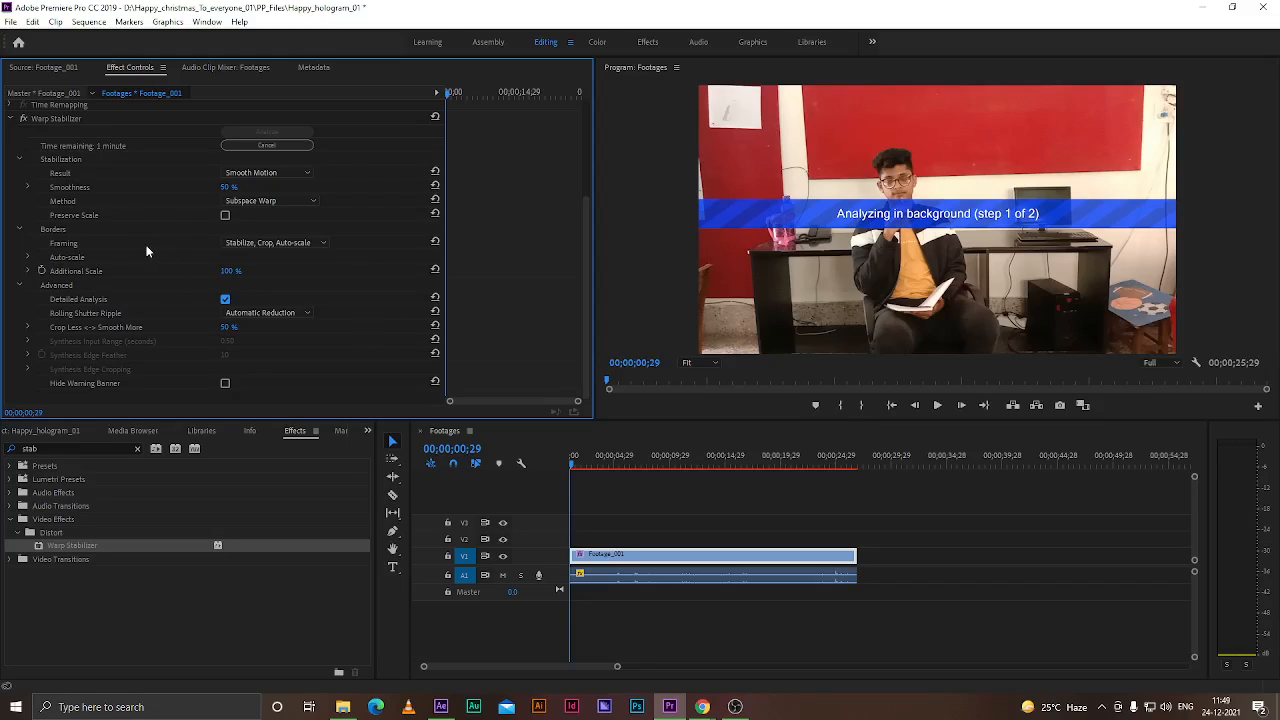
{"action": "scroll", "coordinate": [166, 276], "scroll_direction": "up", "scroll_amount": 1}
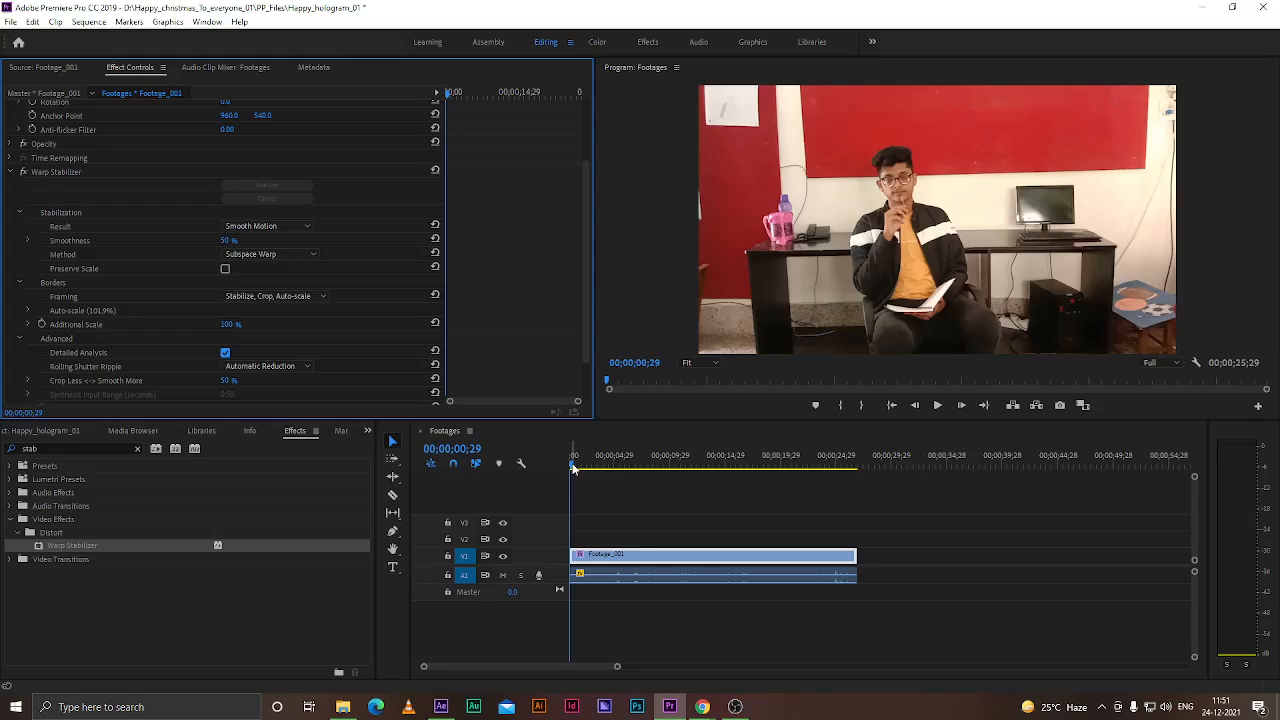
{"action": "left_click_drag", "start_coordinate": [573, 465], "coordinate": [530, 490]}
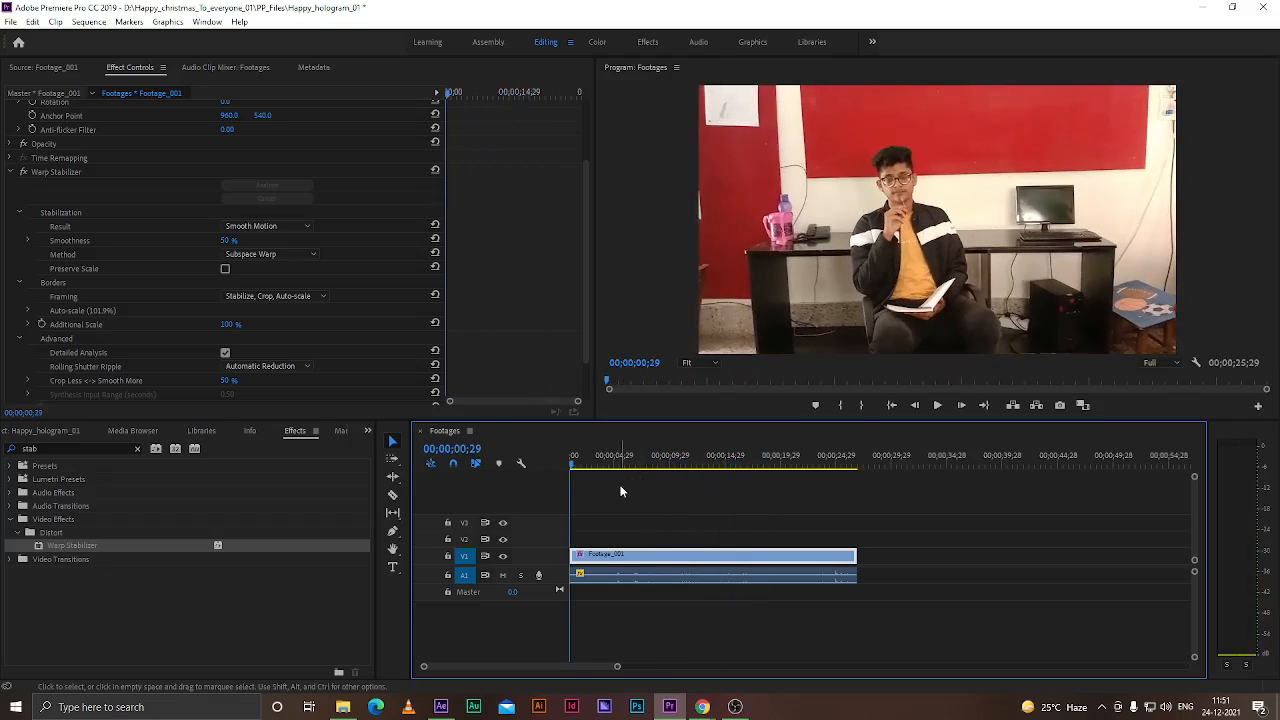
{"action": "key", "text": "ctrl+s"}
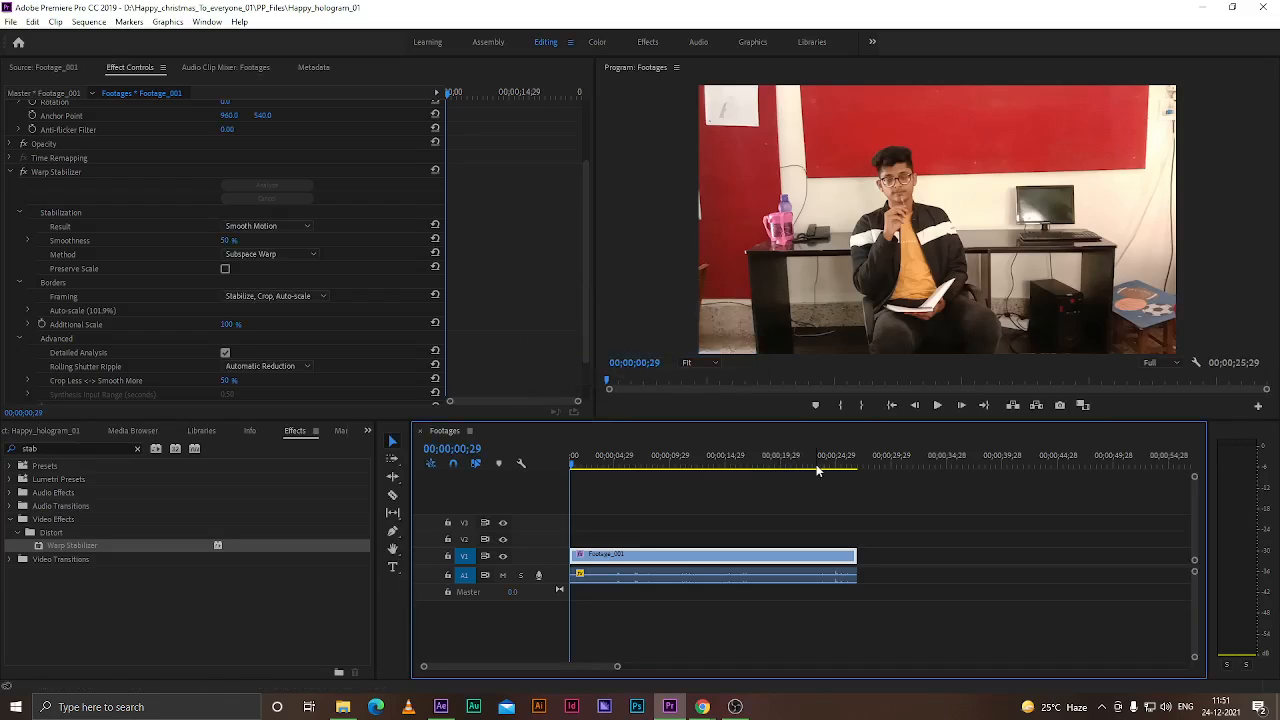
Switch to the Google Meet call, admit the waiting participant, and return to Premiere Pro
{"action": "mouse_move", "coordinate": [702, 707]}
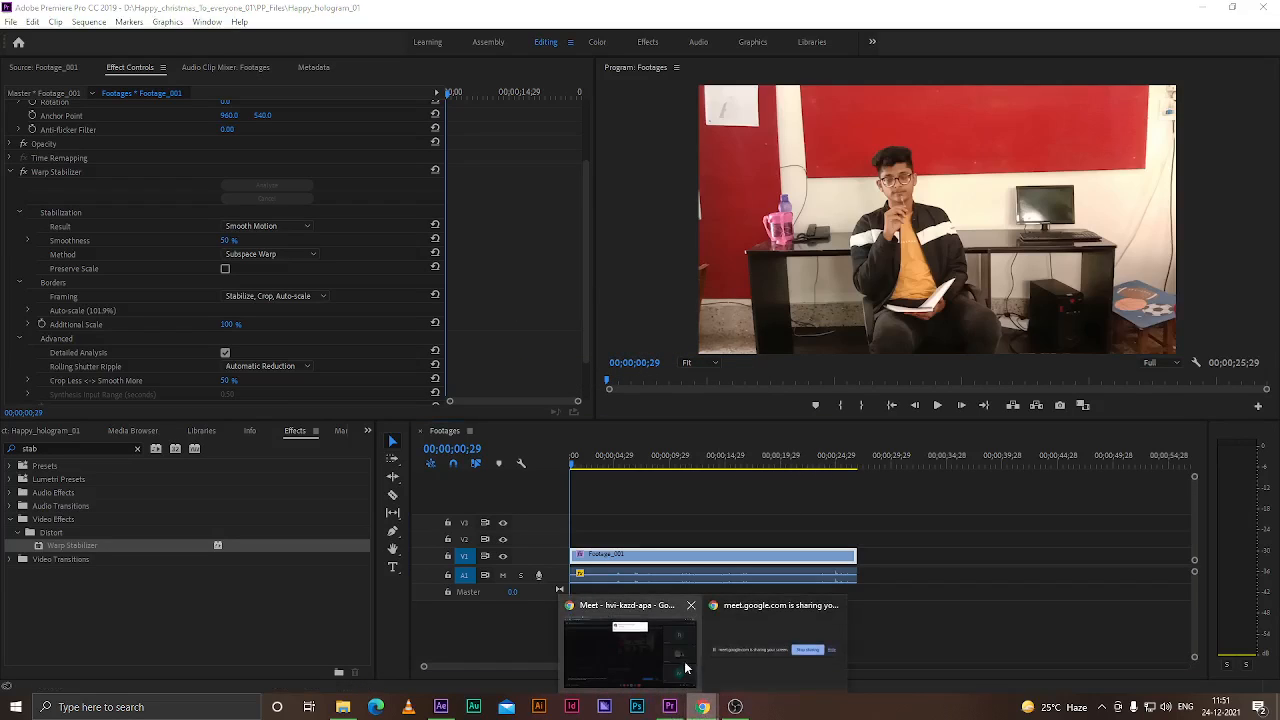
{"action": "left_click", "coordinate": [620, 644]}
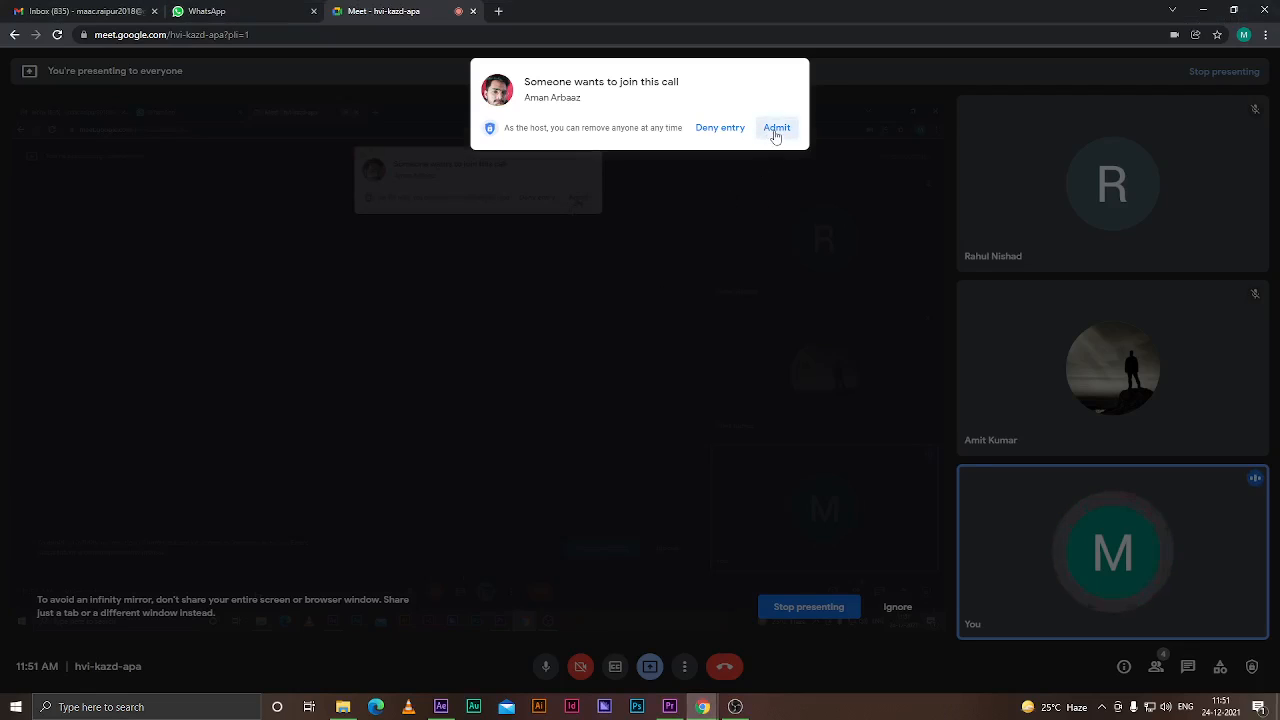
{"action": "left_click", "coordinate": [777, 128]}
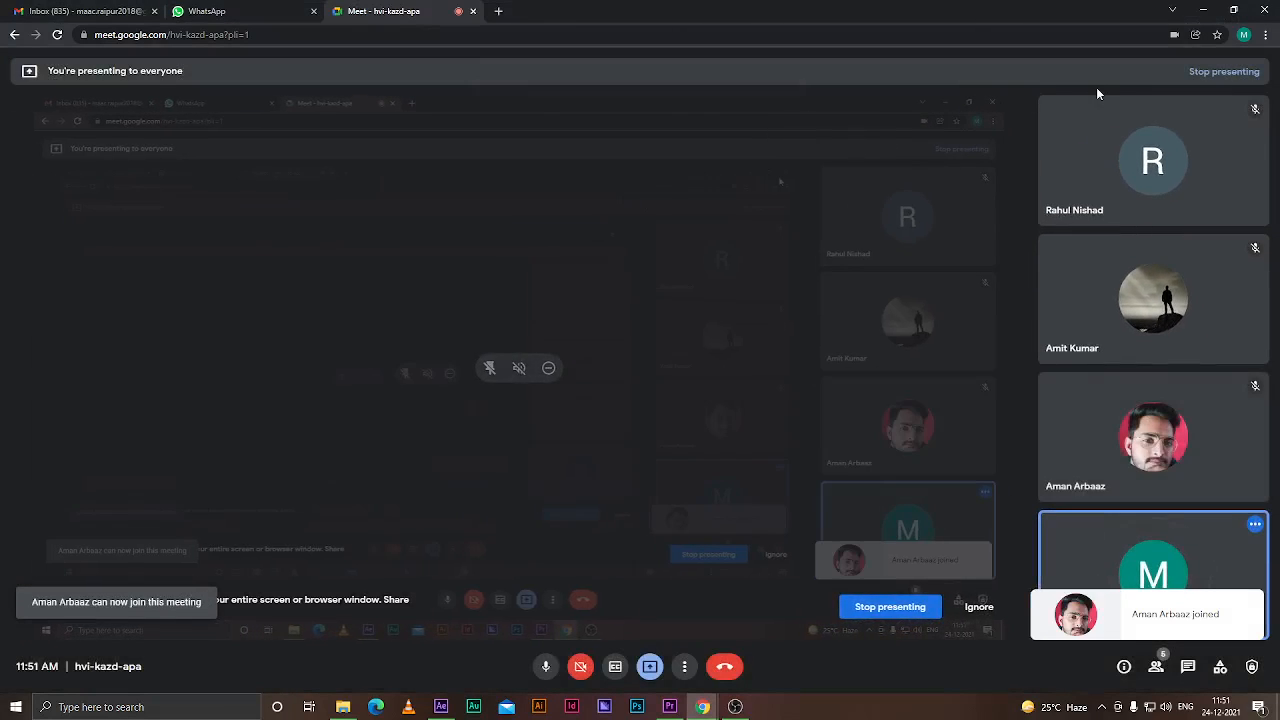
{"action": "left_click", "coordinate": [1200, 8]}
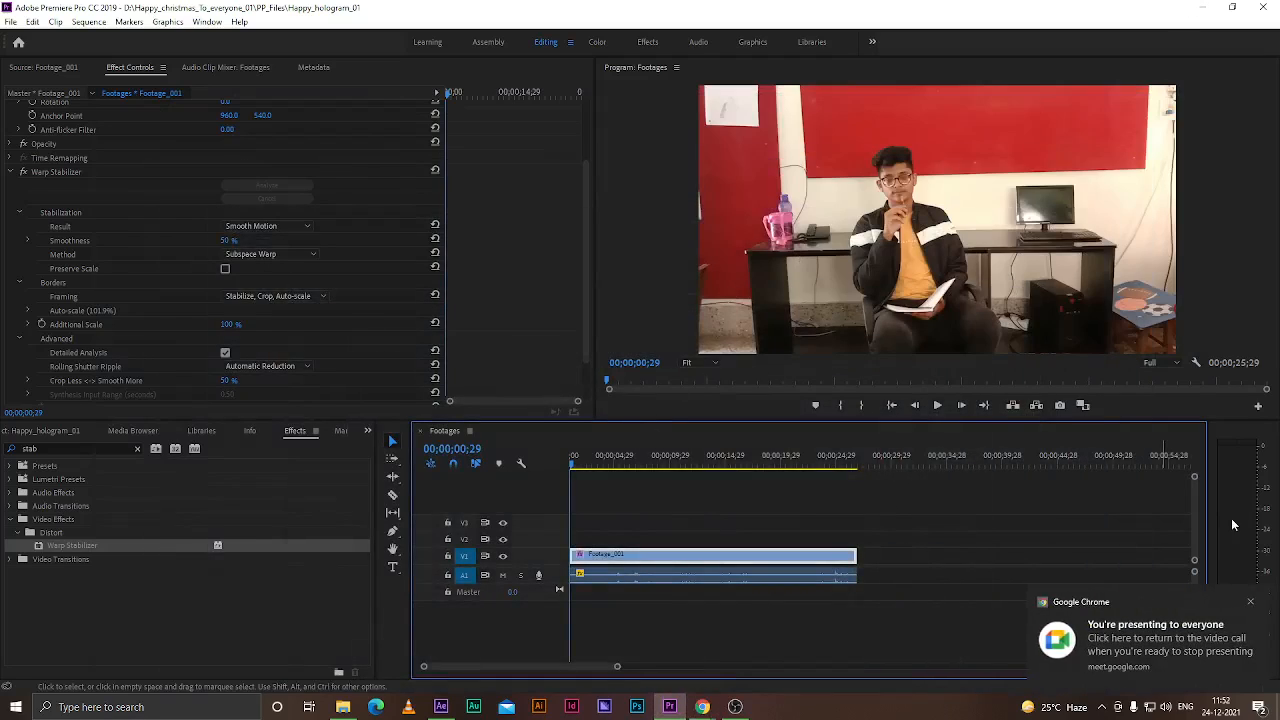
Play back the stabilized Footage_001 clip in the Footages sequence and save the project
{"action": "mouse_move", "coordinate": [587, 460]}
{"action": "left_mouse_down"}
{"action": "mouse_move", "coordinate": [578, 465]}
{"action": "mouse_move", "coordinate": [602, 464]}
{"action": "mouse_move", "coordinate": [575, 464]}
{"action": "left_mouse_up"}
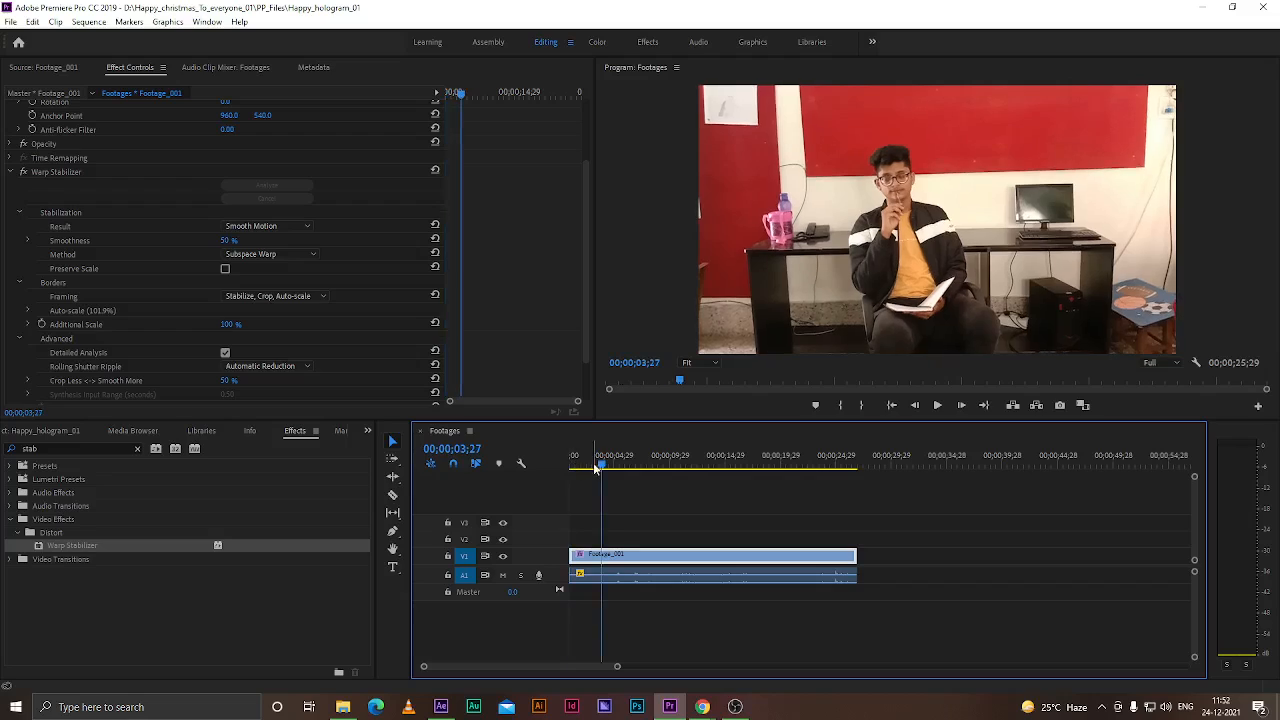
{"action": "left_click_drag", "start_coordinate": [841, 464], "coordinate": [543, 482]}
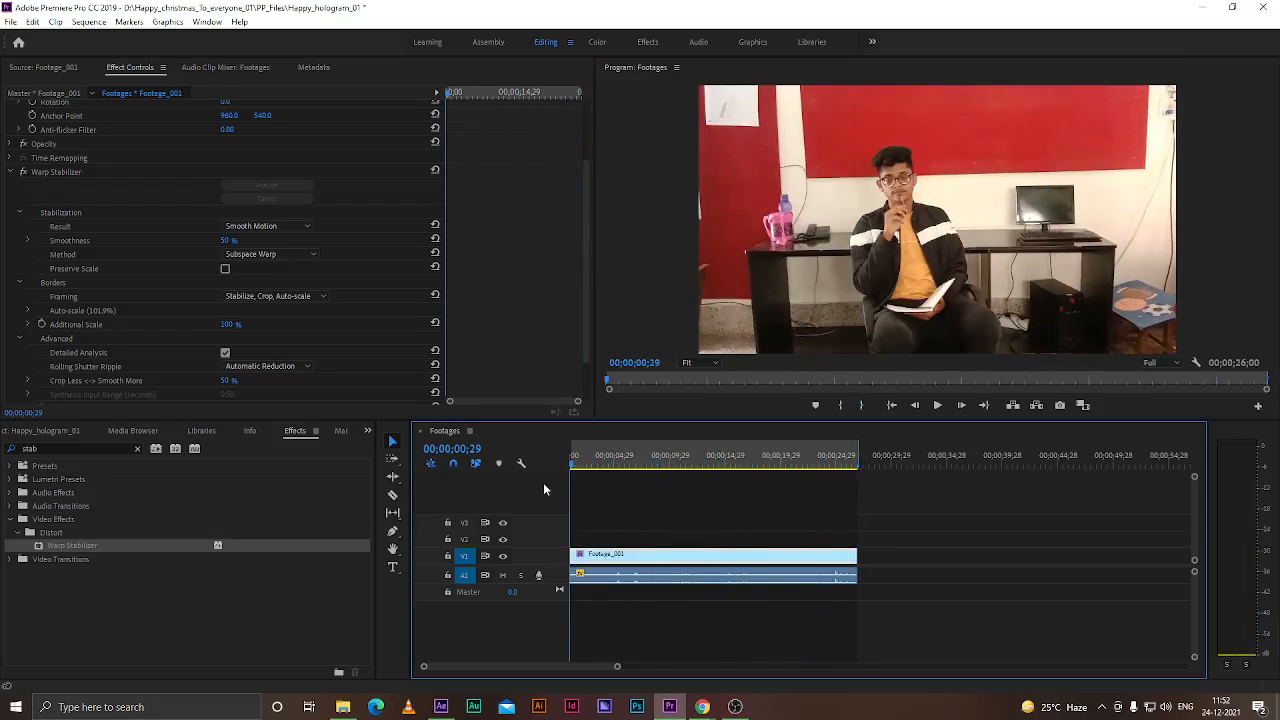
{"action": "key", "text": "ctrl+s"}
{"action": "key", "text": "space"}
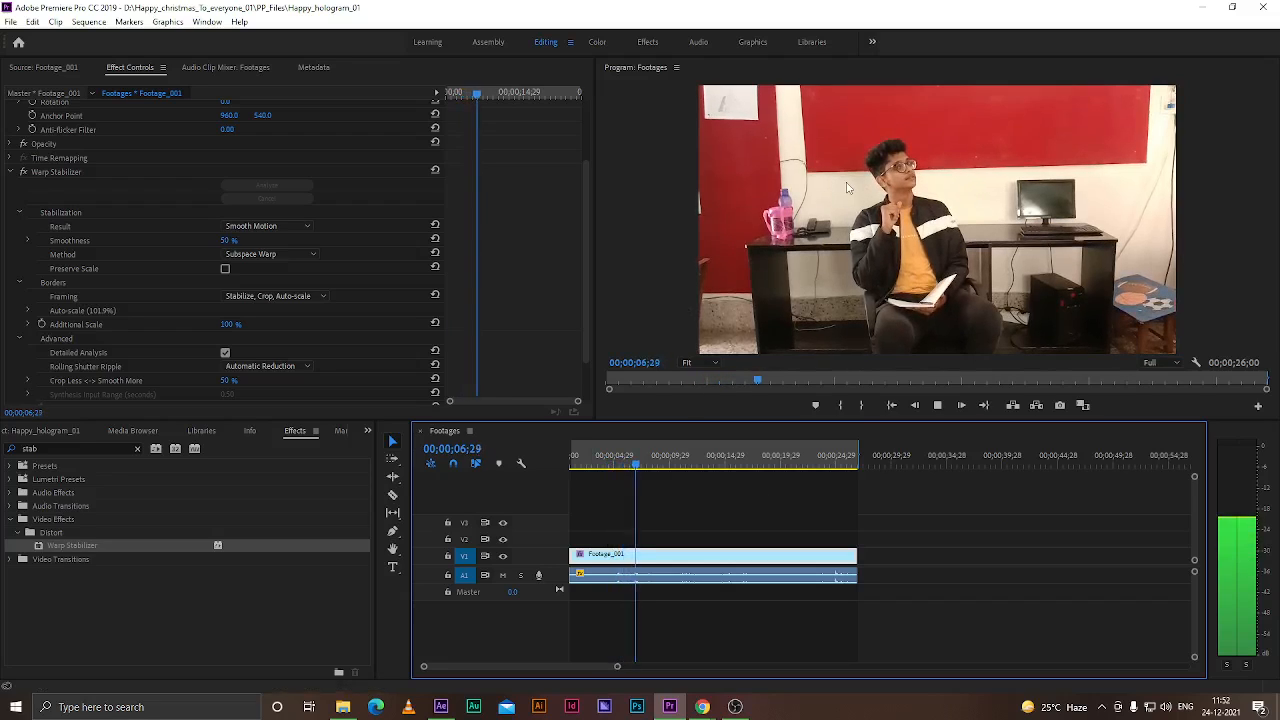
{"action": "key", "text": "space"}
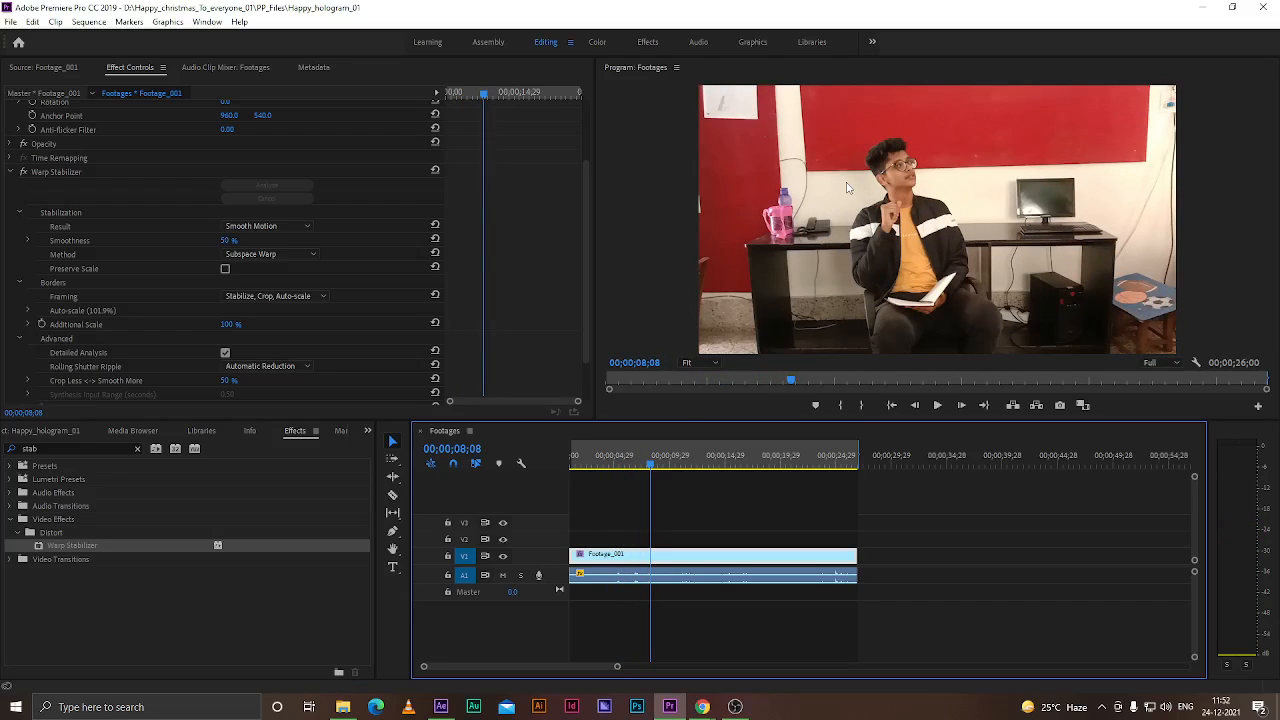
{"action": "key", "text": "ctrl+s"}
Switch to After Effects and open the Footages/Happy_hologram_01 Dynamic Link layer in its Layer viewer
{"action": "left_click", "coordinate": [441, 707]}
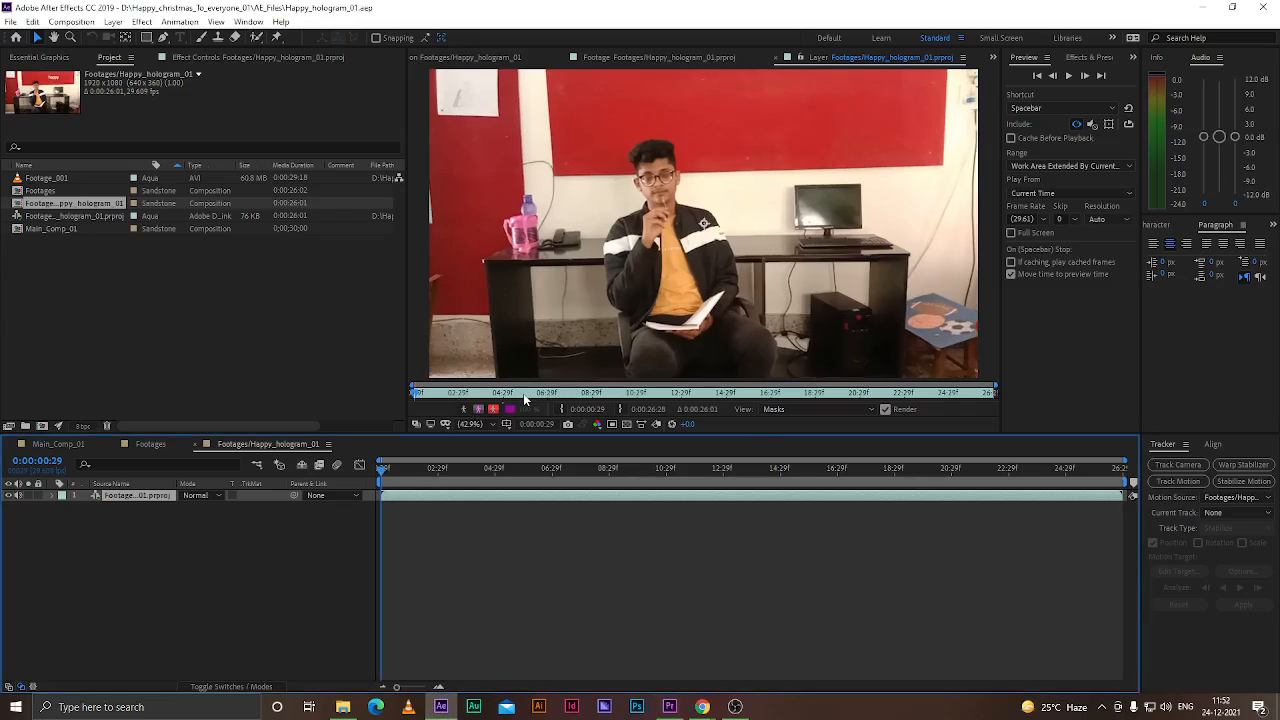
{"action": "left_click", "coordinate": [266, 542]}
{"action": "left_click", "coordinate": [127, 494]}
{"action": "left_click_drag", "start_coordinate": [380, 471], "coordinate": [376, 472]}
{"action": "left_click", "coordinate": [651, 57]}
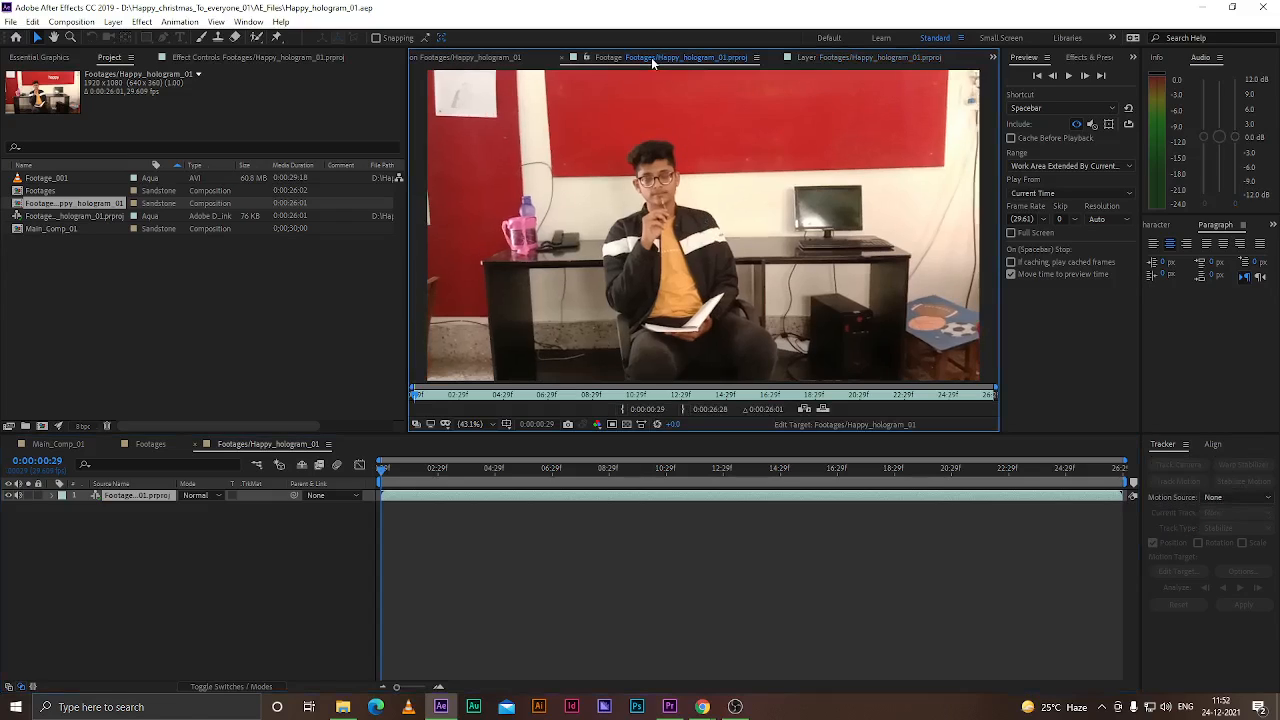
{"action": "left_click", "coordinate": [485, 58]}
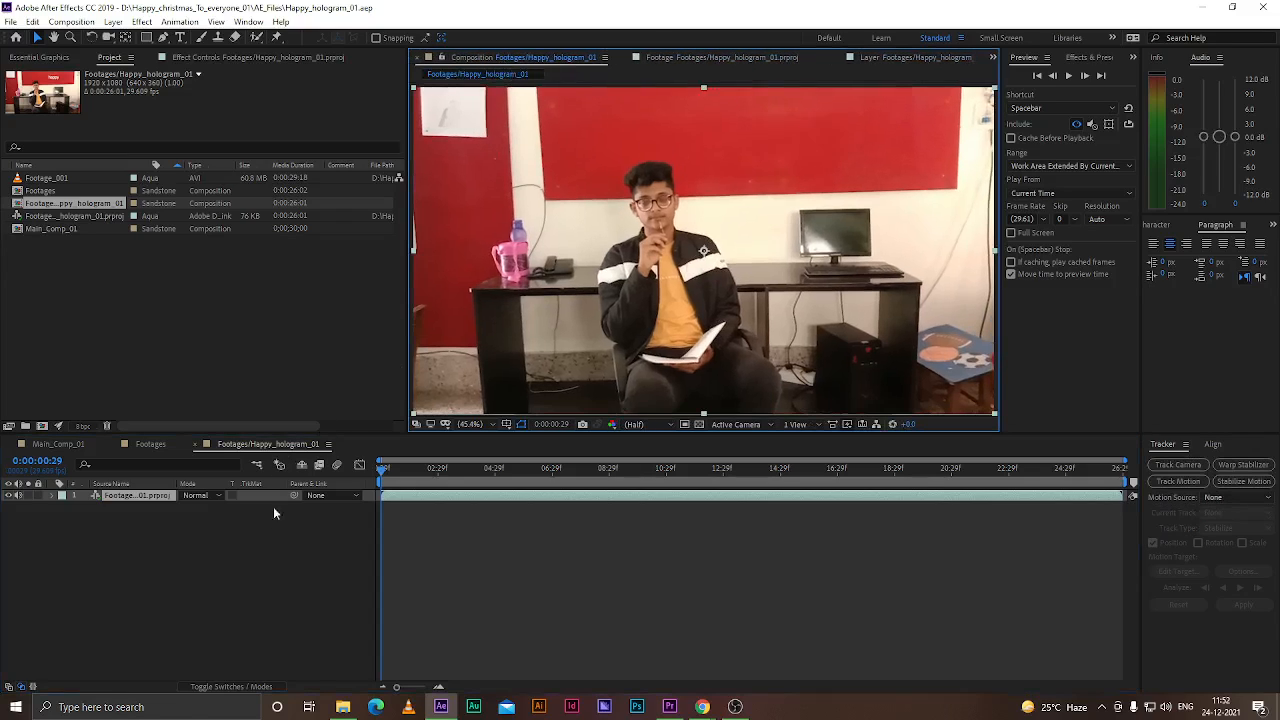
{"action": "left_click", "coordinate": [236, 472]}
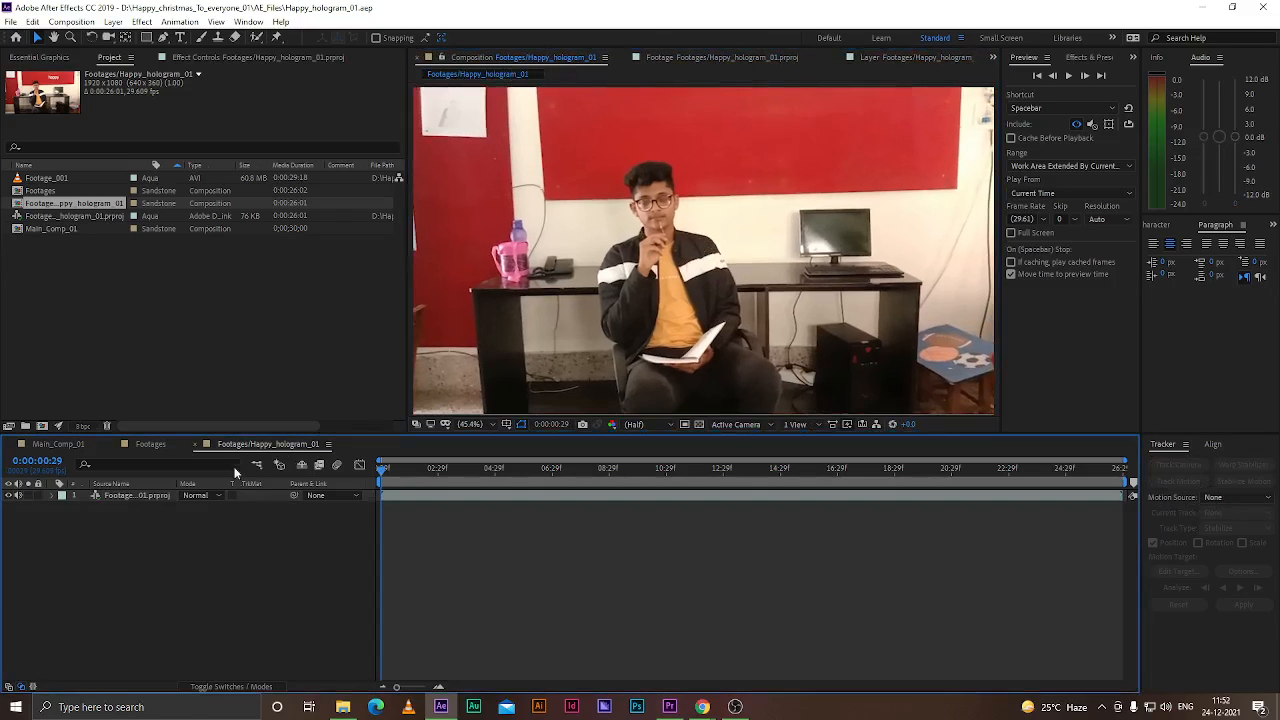
{"action": "double_click", "coordinate": [113, 495]}
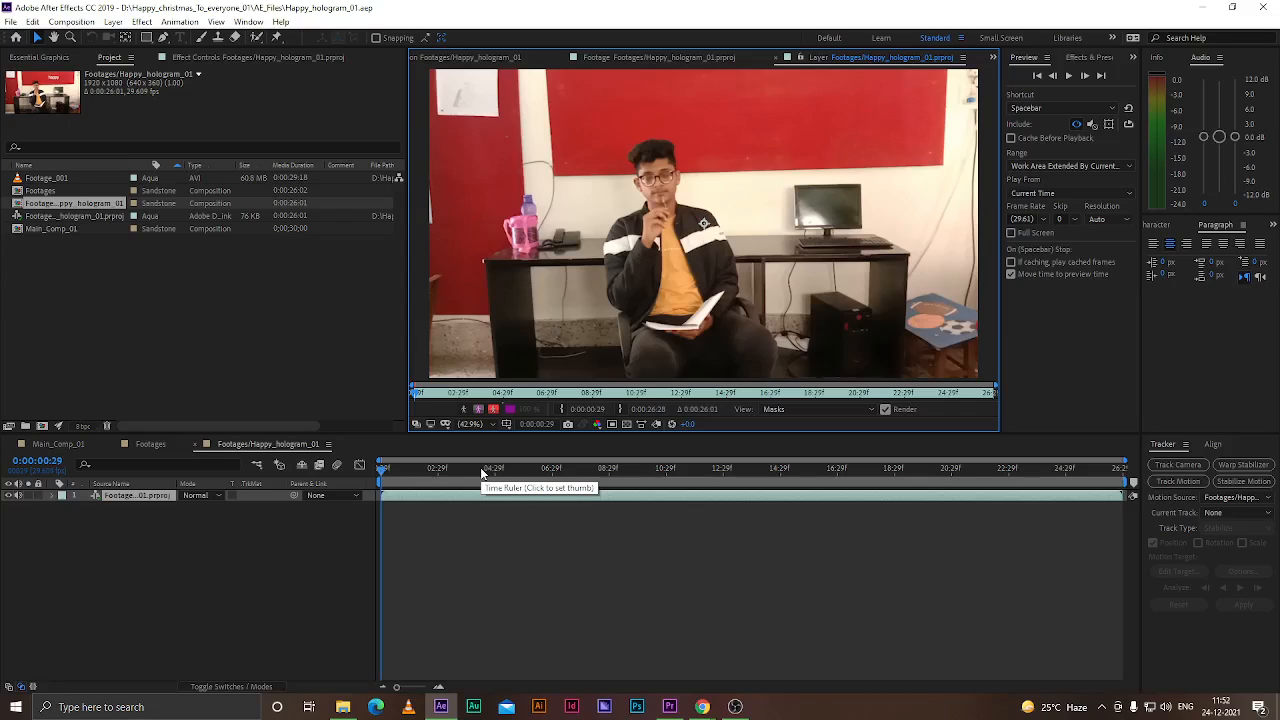
Play and scrub through the footage layer to preview it
{"action": "left_click", "coordinate": [110, 548]}
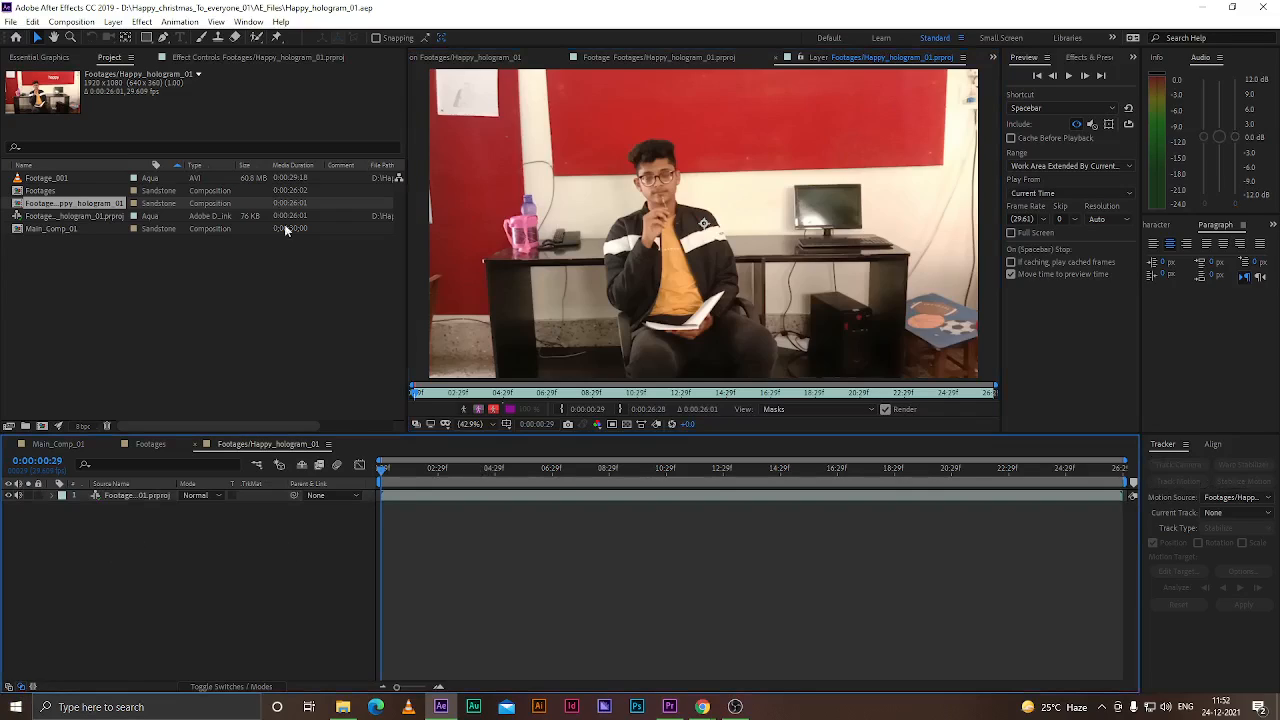
{"action": "left_click", "coordinate": [132, 494]}
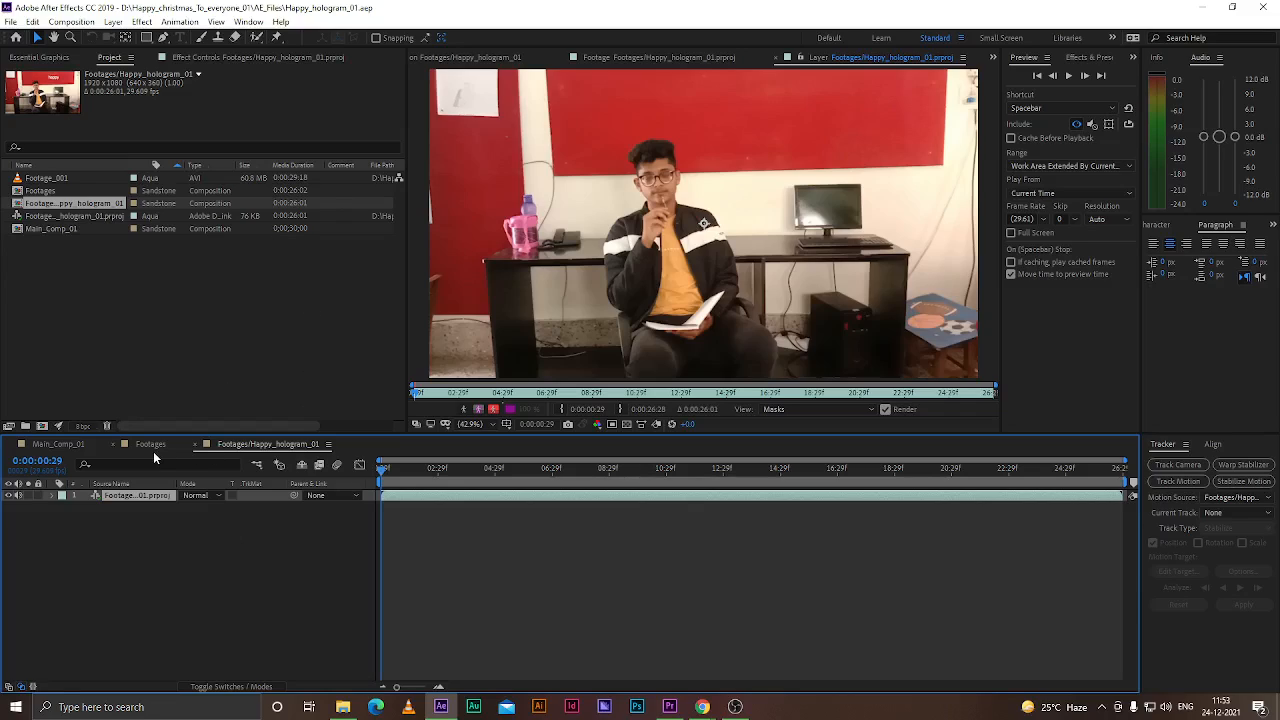
{"action": "left_click_drag", "start_coordinate": [382, 470], "coordinate": [387, 473]}
{"action": "key", "text": "space"}
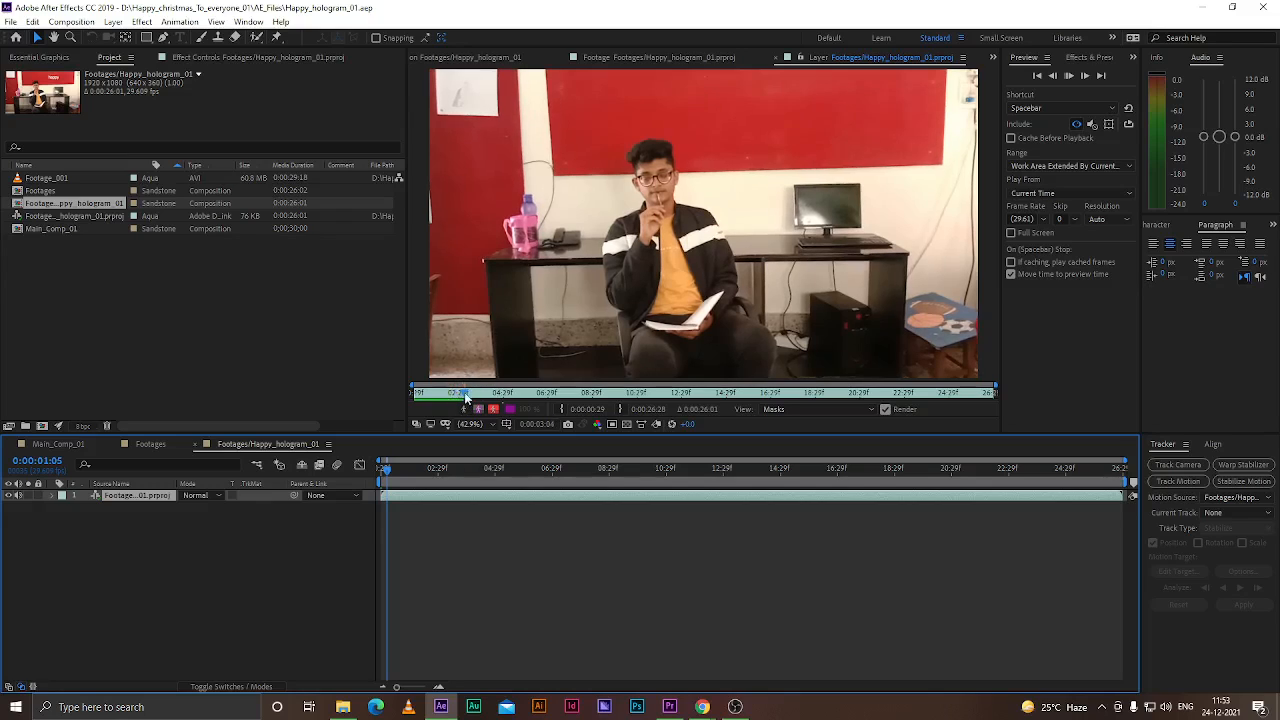
{"action": "left_click", "coordinate": [469, 397]}
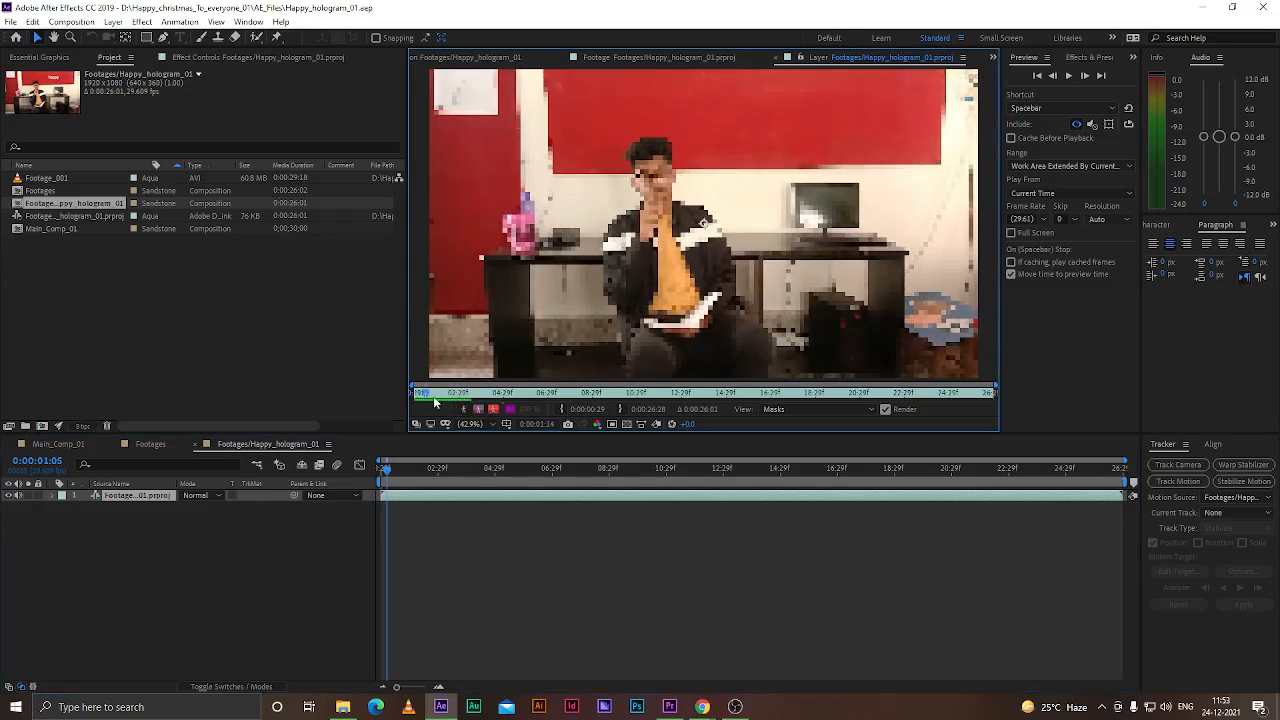
{"action": "left_click_drag", "start_coordinate": [463, 402], "coordinate": [406, 397]}
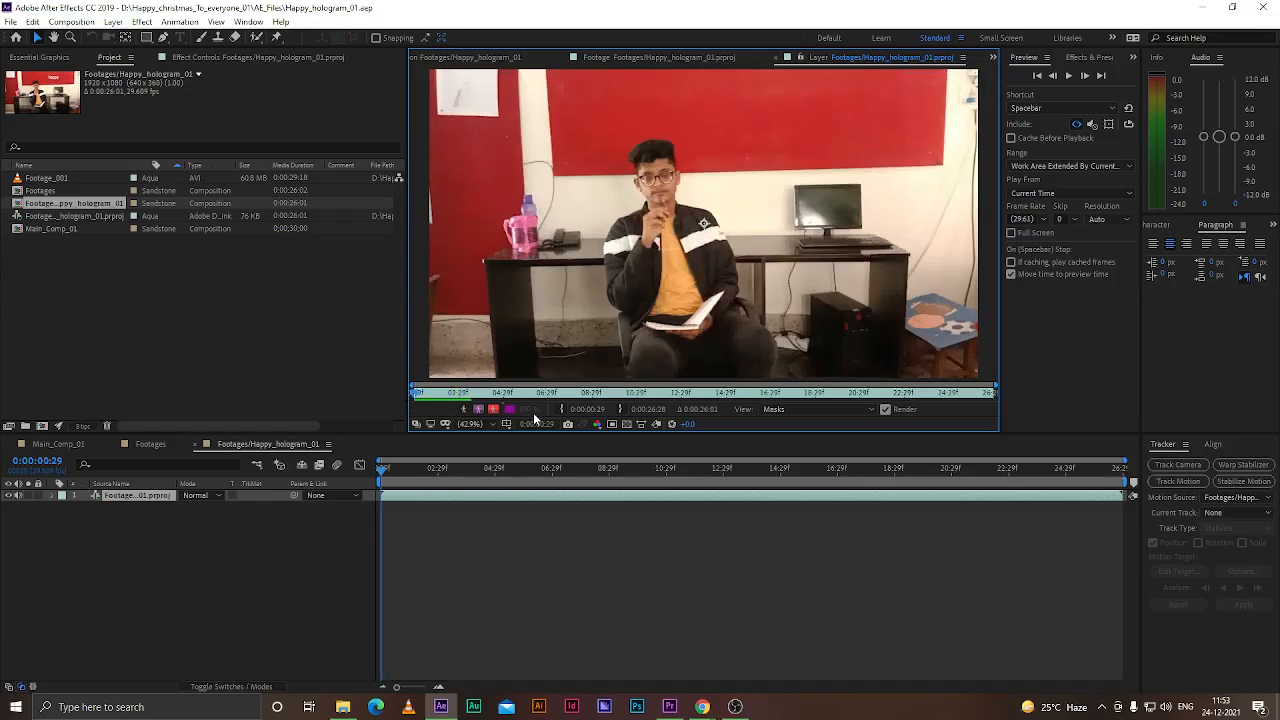
{"action": "left_click", "coordinate": [111, 500]}
{"action": "left_click", "coordinate": [172, 518]}
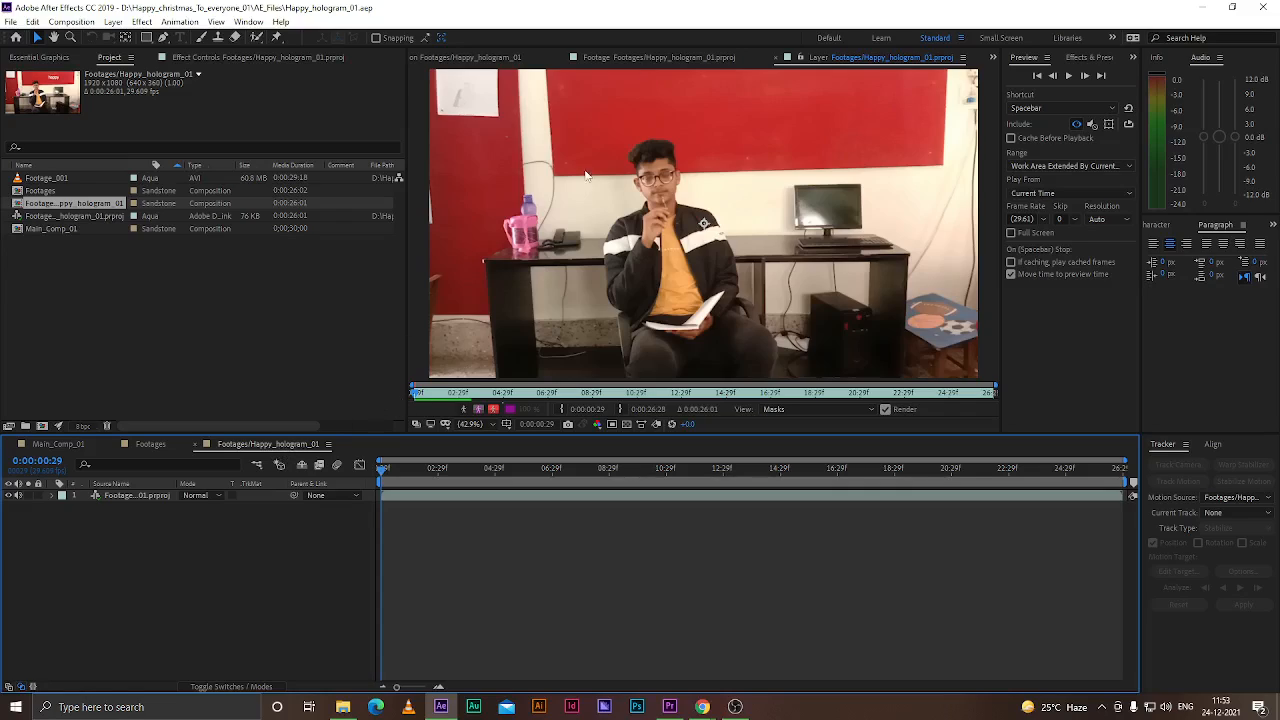
{"action": "left_click", "coordinate": [495, 58]}
{"action": "left_click_drag", "start_coordinate": [398, 481], "coordinate": [330, 496]}
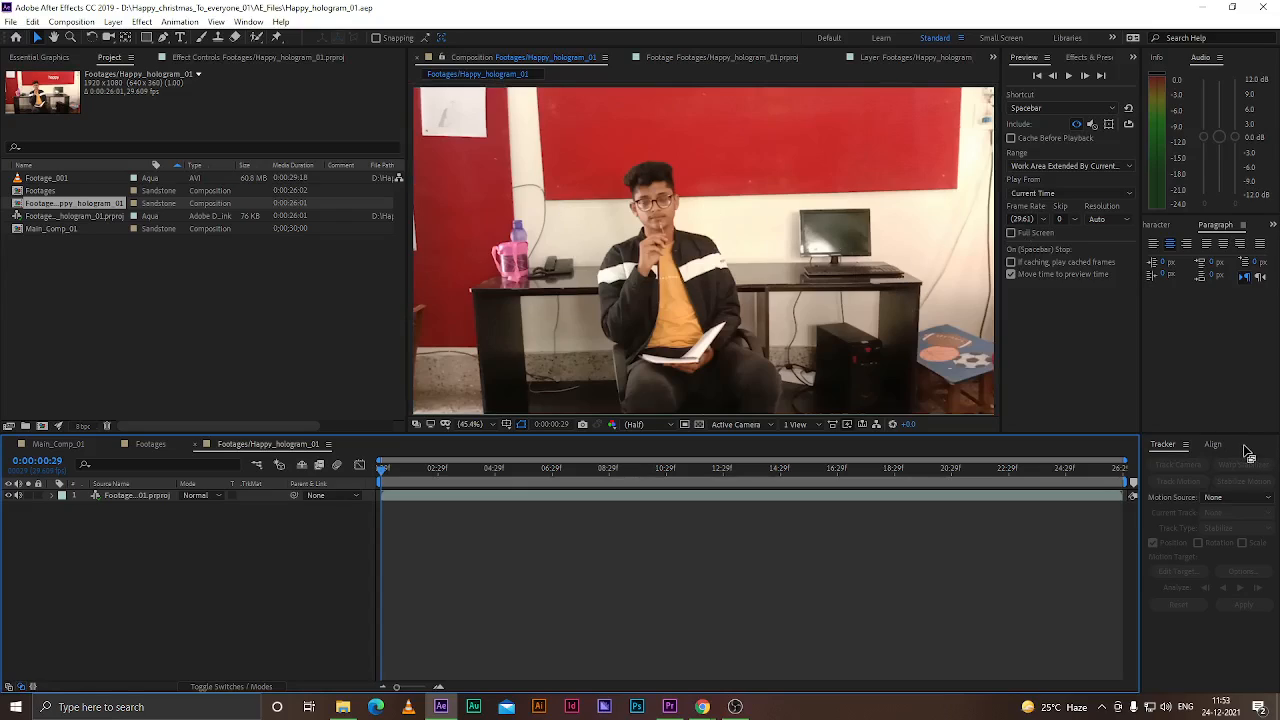
{"action": "left_click", "coordinate": [1162, 226]}
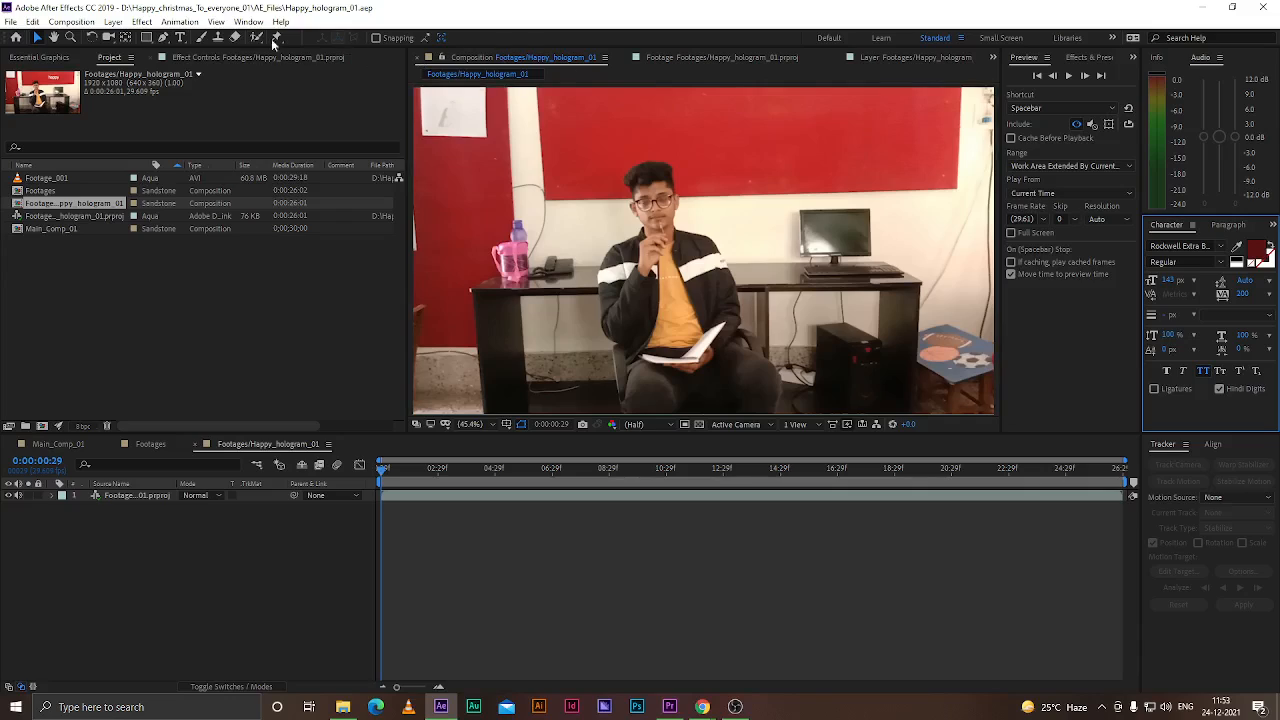
{"action": "left_click", "coordinate": [248, 21]}
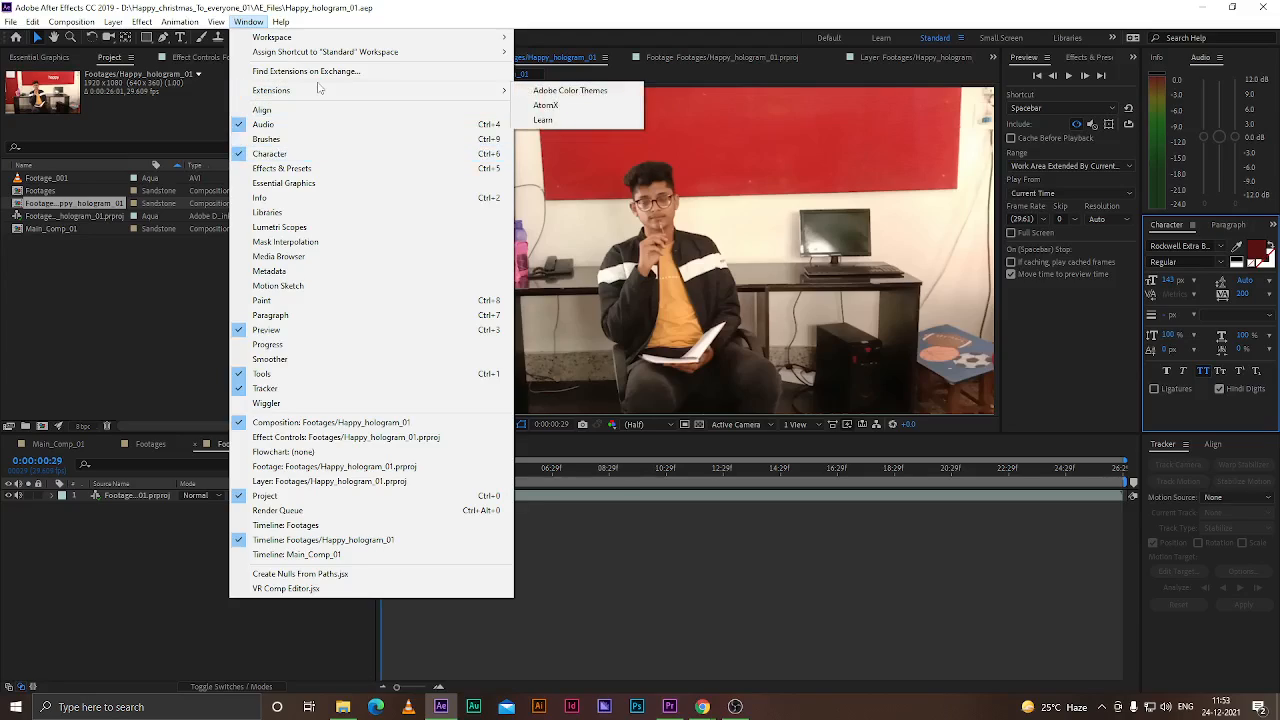
{"action": "mouse_move", "coordinate": [319, 90]}
{"action": "left_click", "coordinate": [252, 24]}
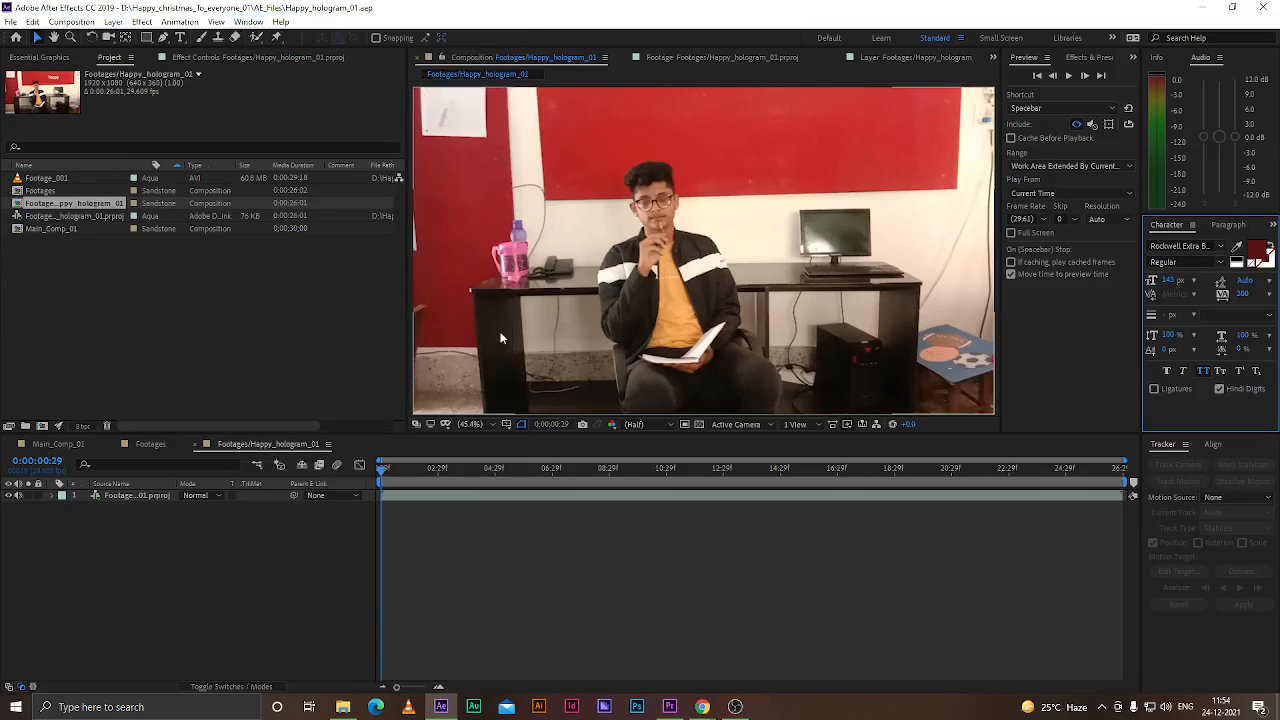
{"action": "left_click", "coordinate": [121, 495]}
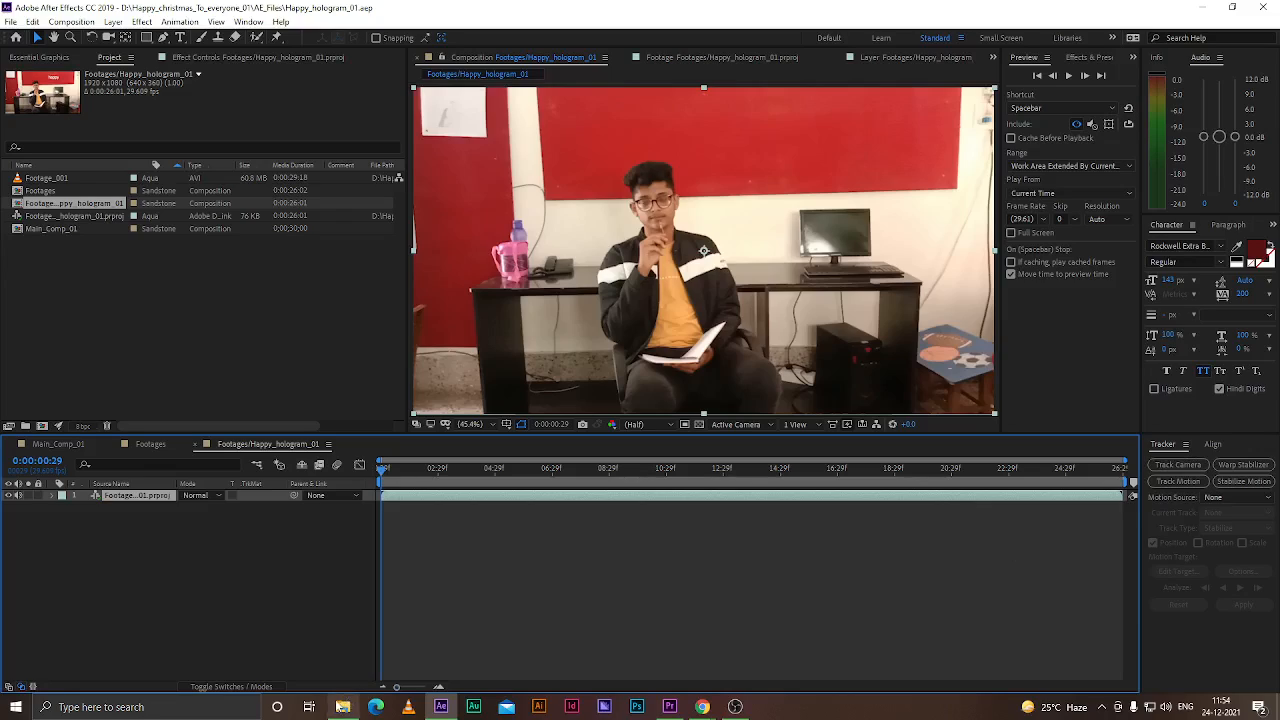
{"action": "left_click", "coordinate": [242, 586]}
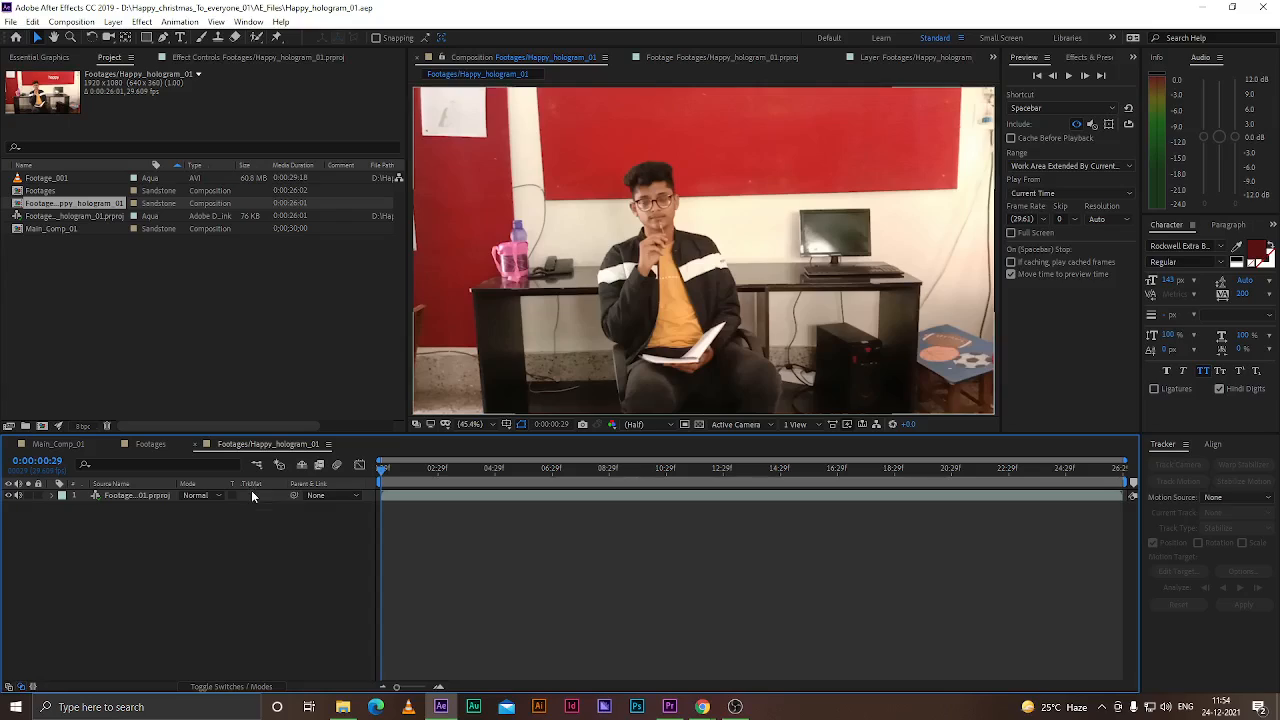
{"action": "left_click", "coordinate": [125, 497]}
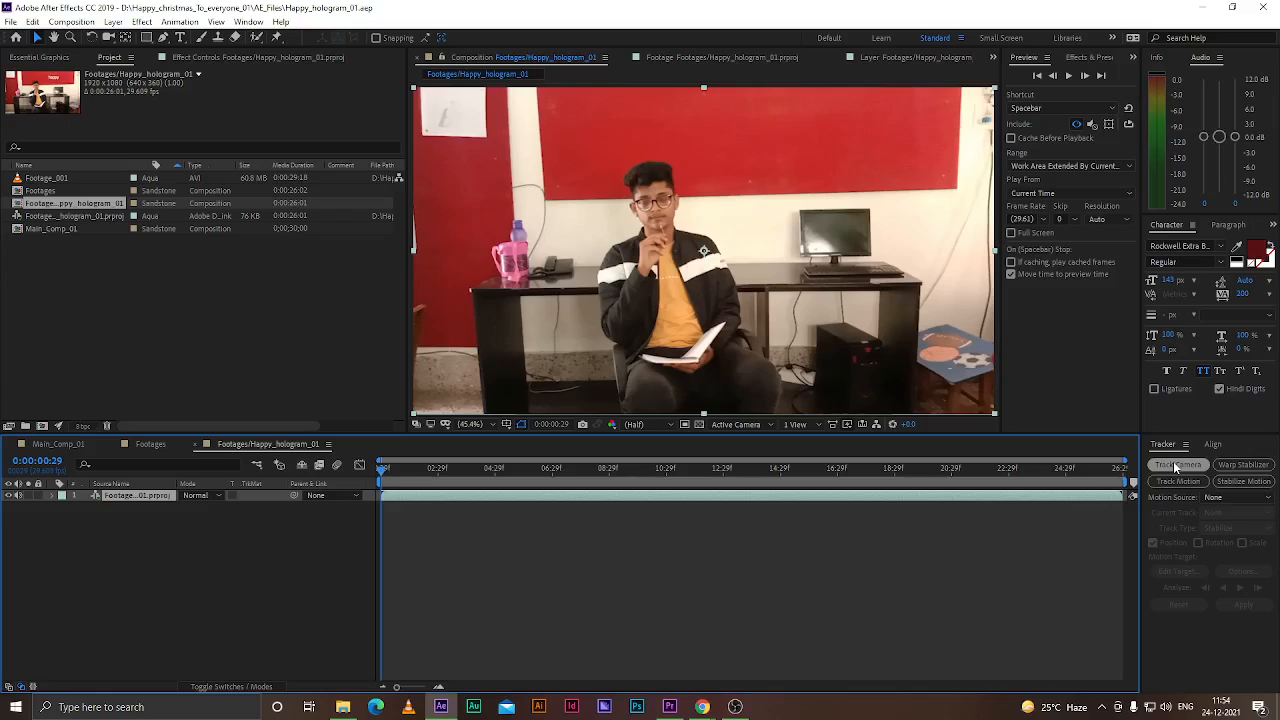
{"action": "left_click", "coordinate": [175, 566]}
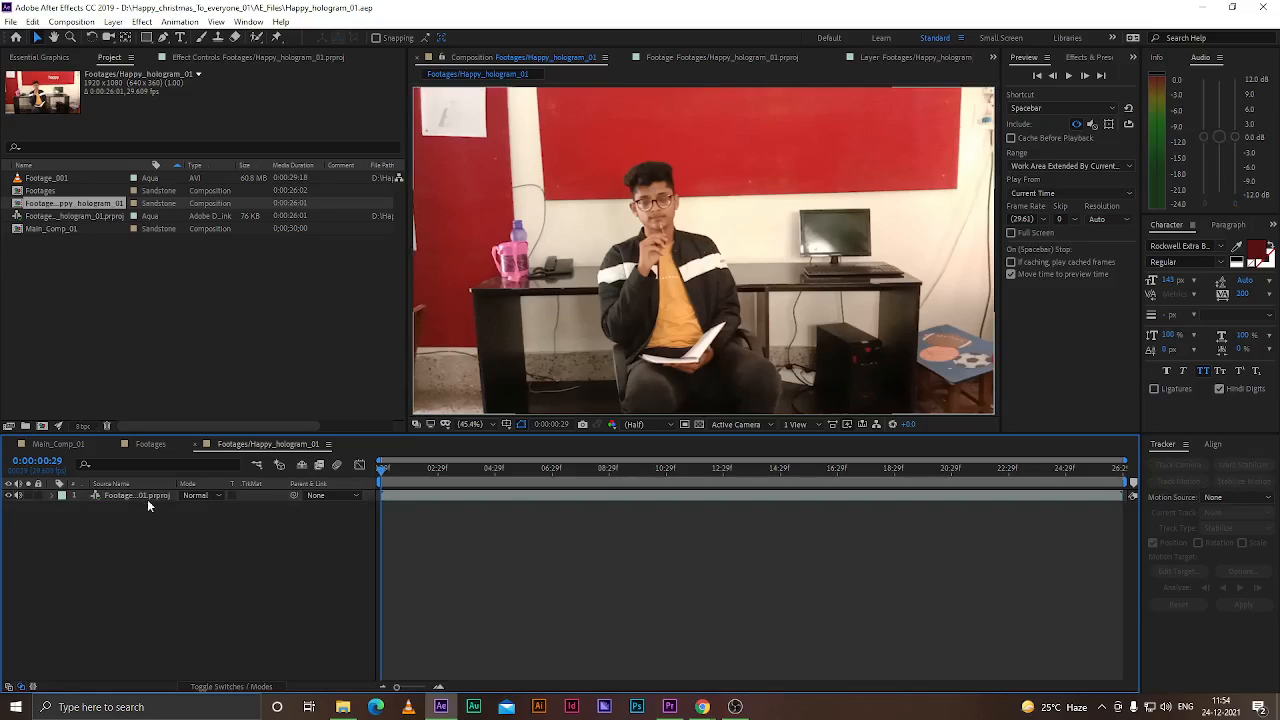
{"action": "left_click", "coordinate": [214, 498]}
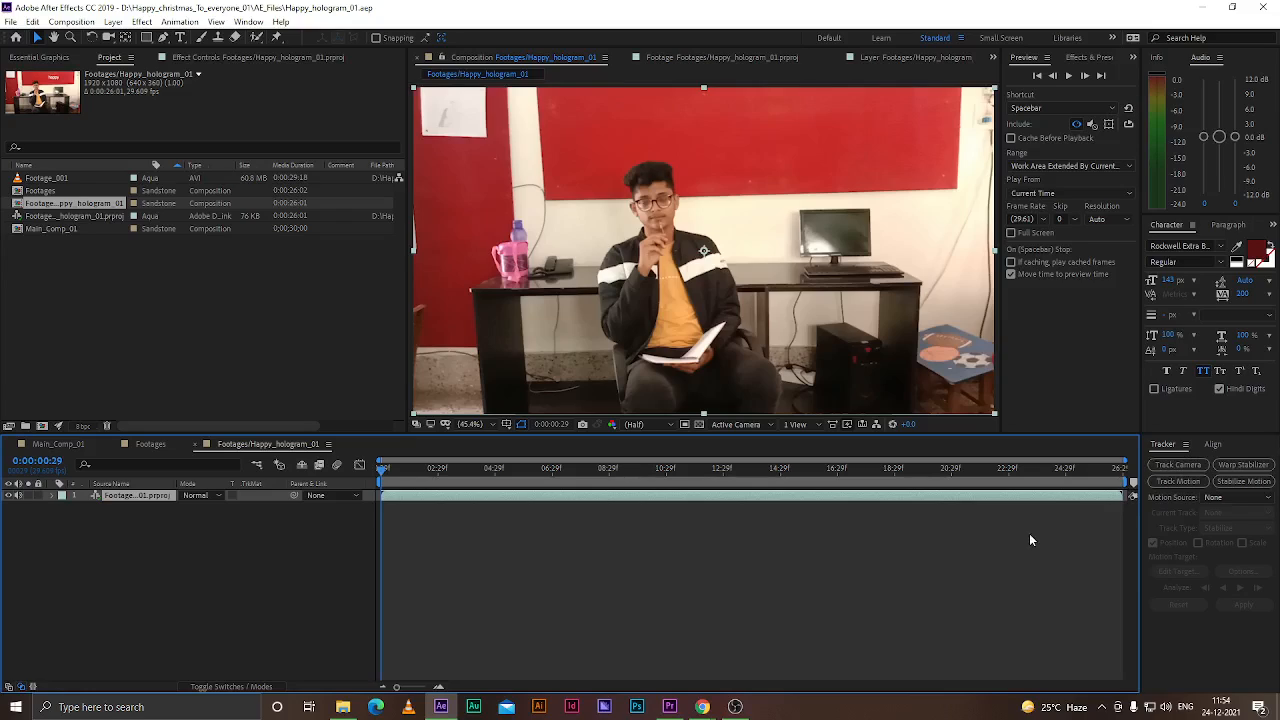
Apply 3D Camera Tracker from the Perspective effects to the footage layer and enable Detailed Analysis in its Advanced settings
{"action": "left_click", "coordinate": [1080, 57]}
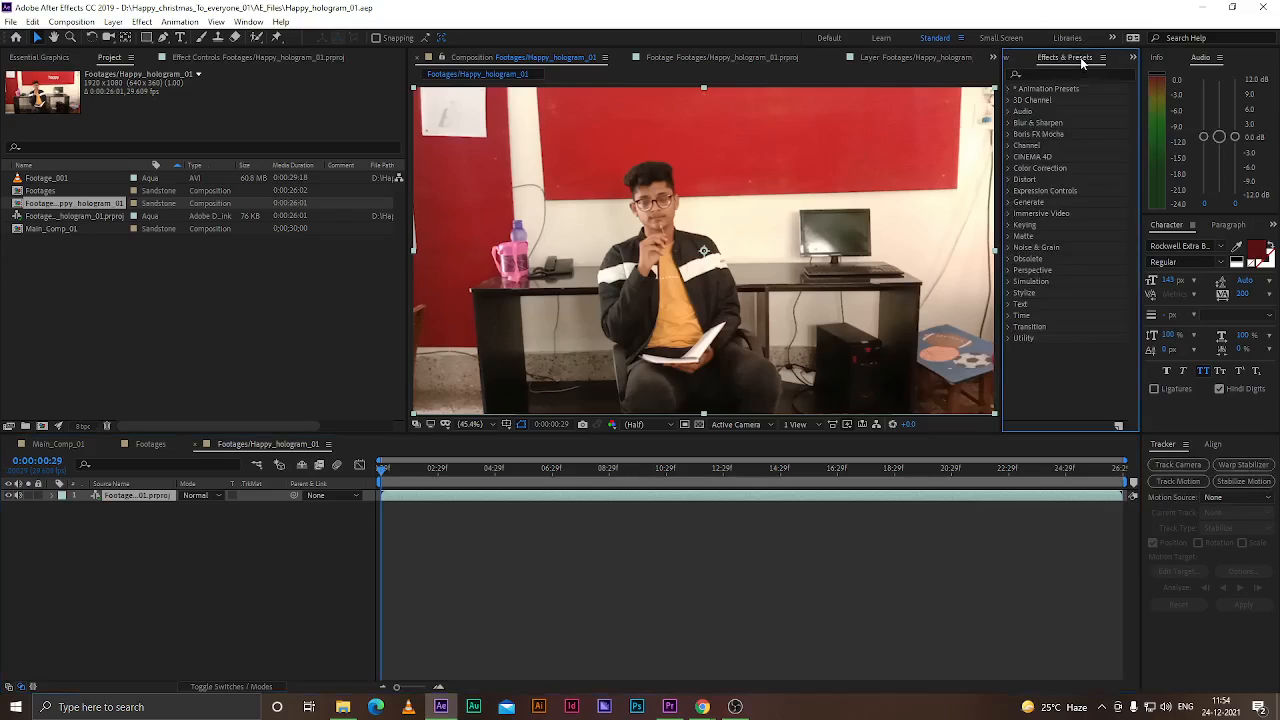
{"action": "left_click", "coordinate": [1008, 270]}
{"action": "left_click", "coordinate": [1066, 283]}
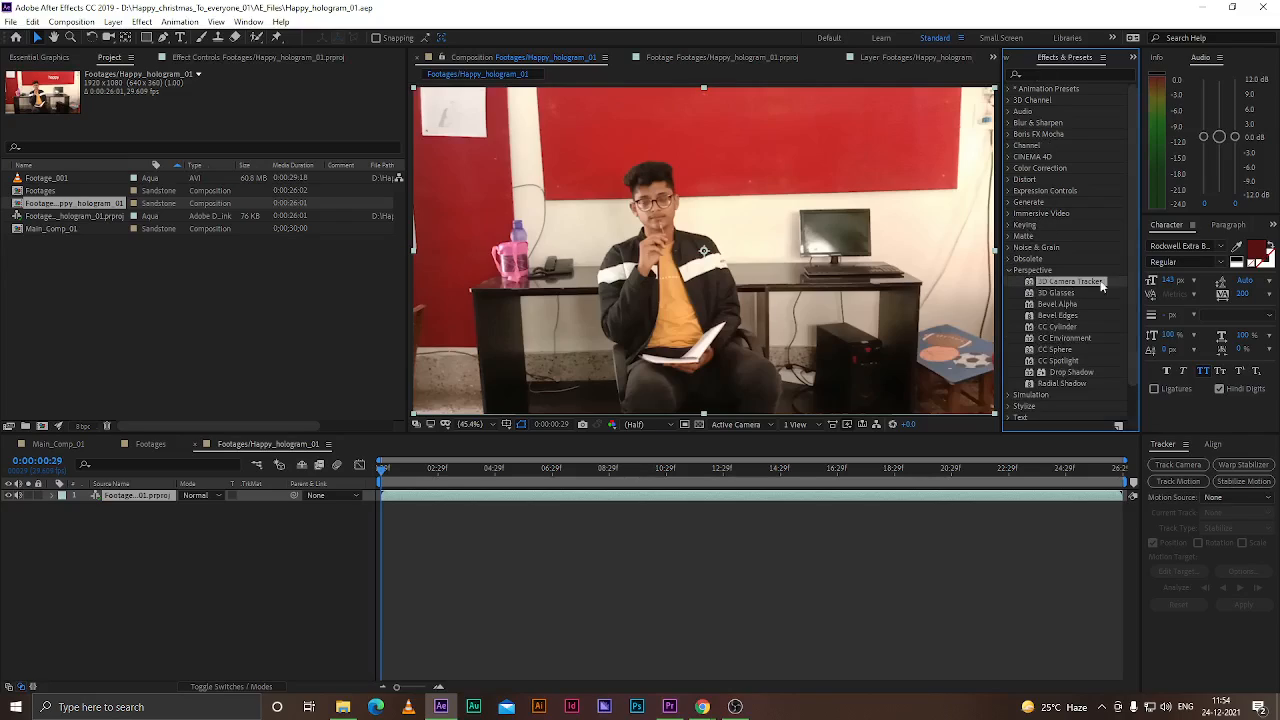
{"action": "left_click_drag", "start_coordinate": [1062, 283], "coordinate": [143, 495]}
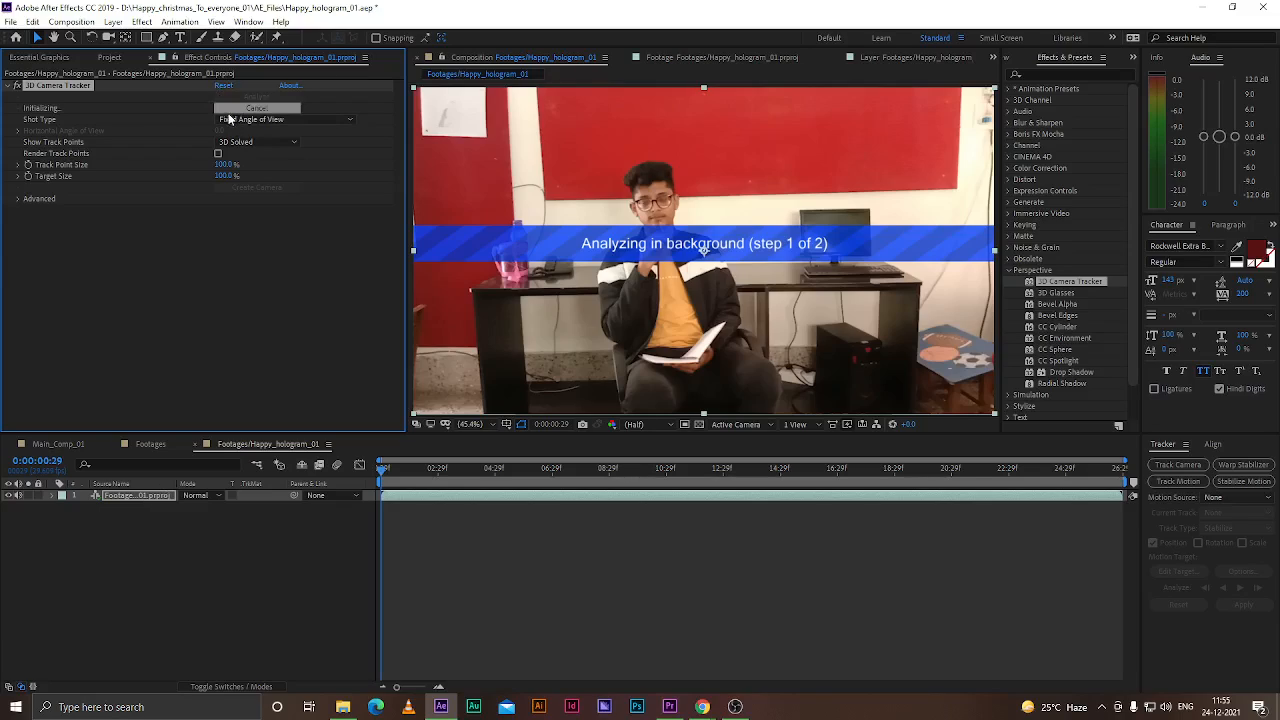
{"action": "left_click", "coordinate": [18, 199]}
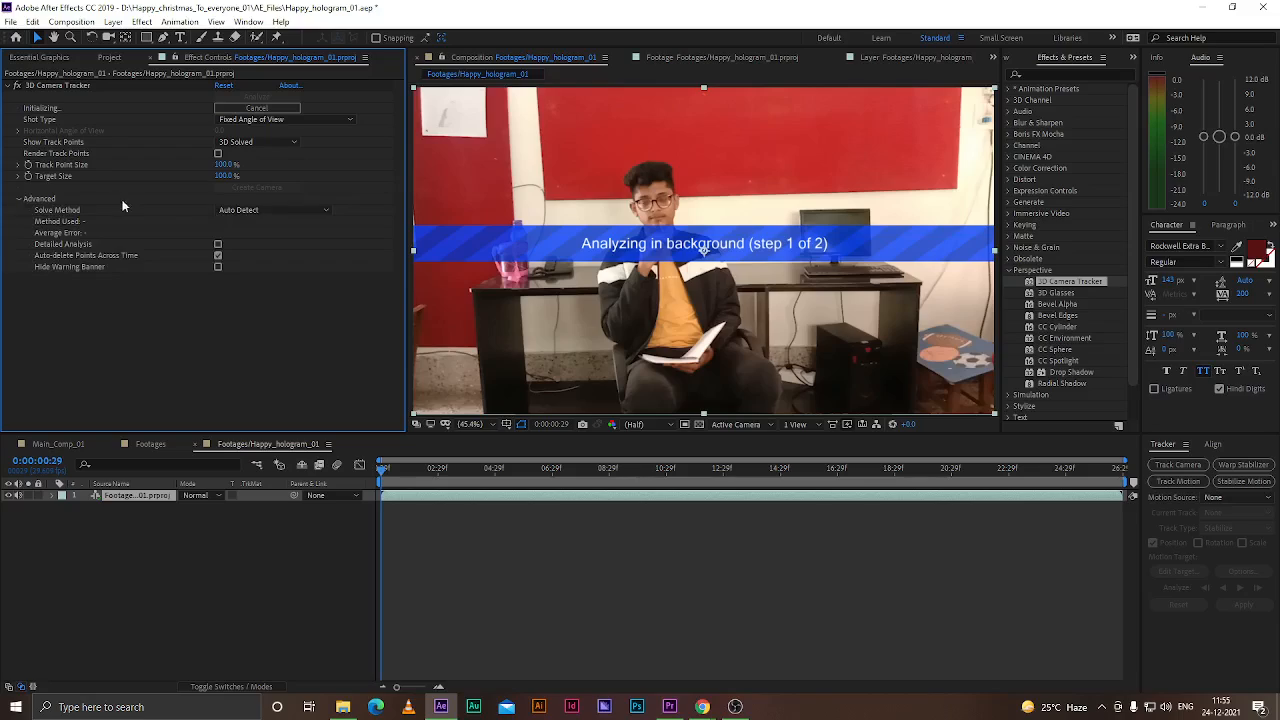
{"action": "left_click", "coordinate": [217, 245]}
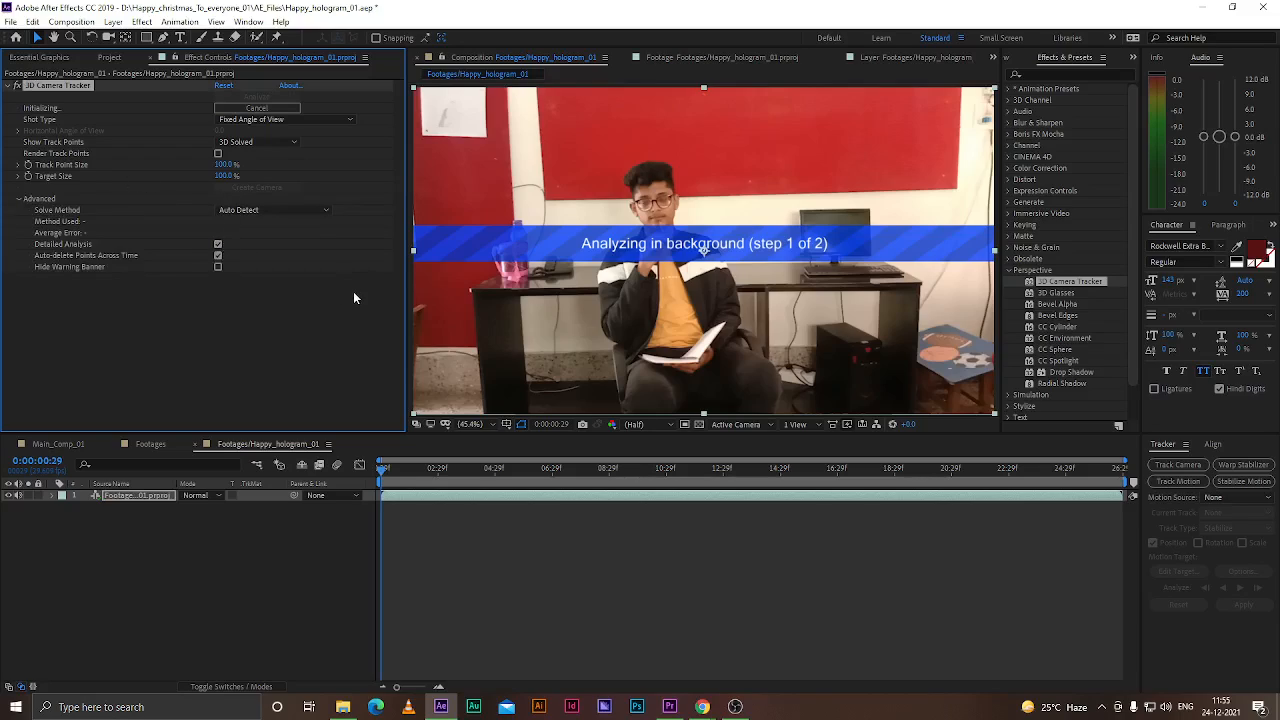
Switch to Chrome, open a new tab and search Google for "happy christmas title"
{"action": "mouse_move", "coordinate": [703, 707]}
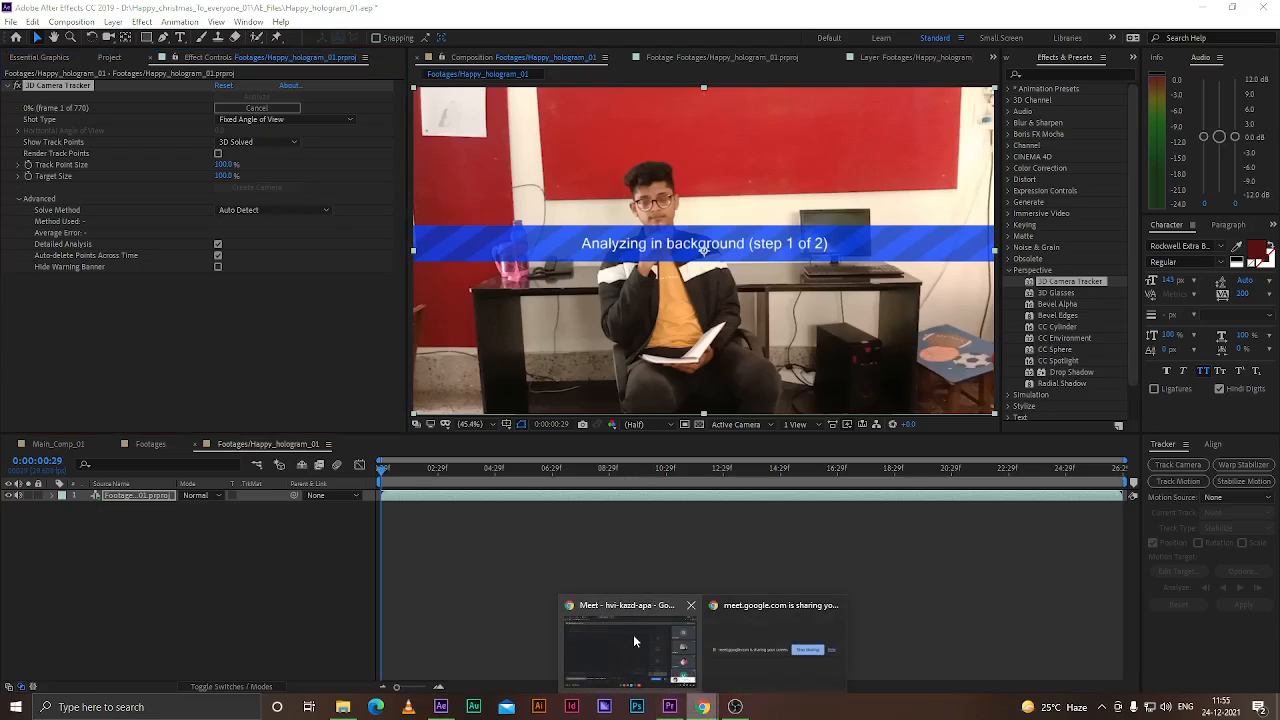
{"action": "left_click", "coordinate": [630, 635]}
{"action": "left_click", "coordinate": [498, 11]}
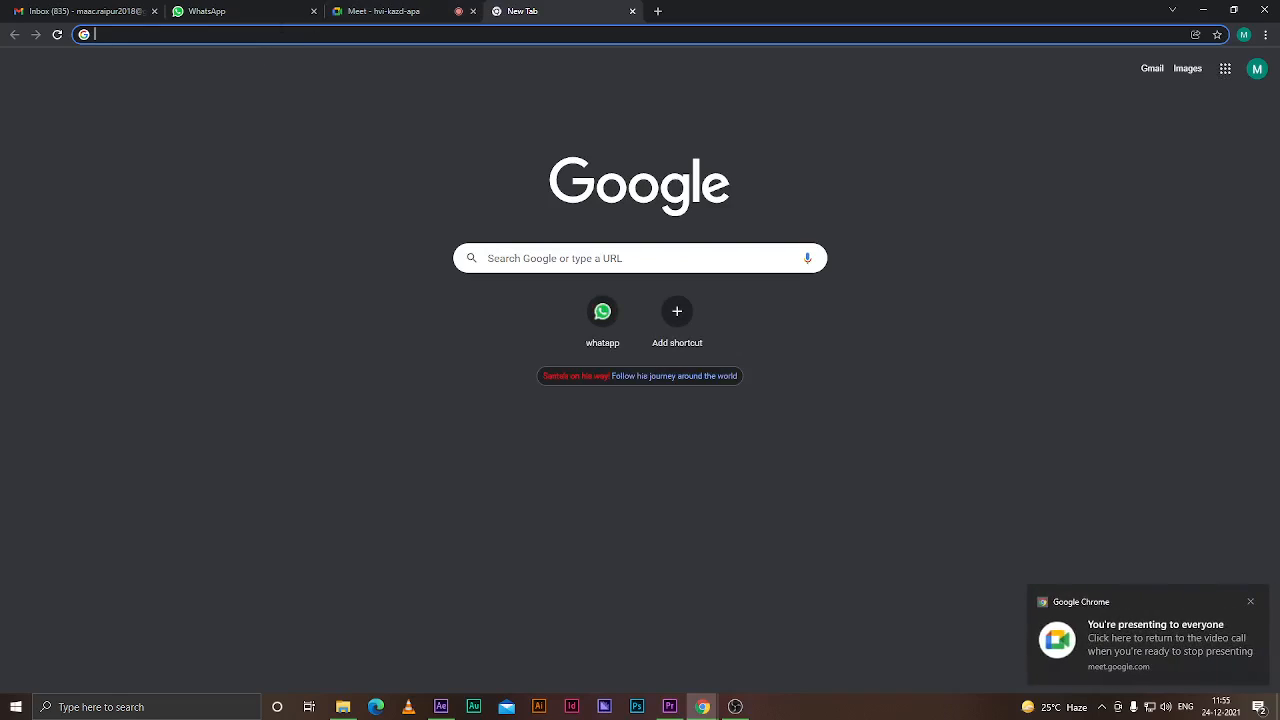
{"action": "type", "text": "ppy "}
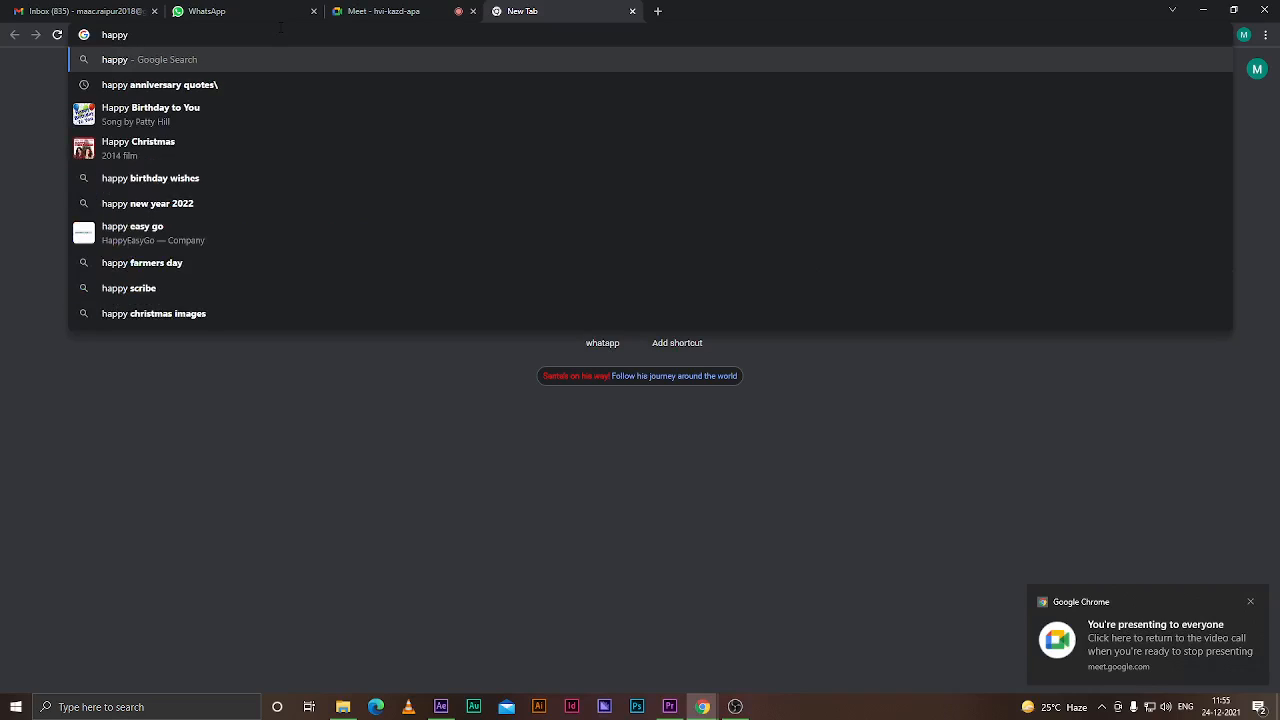
{"action": "type", "text": "christmas "}
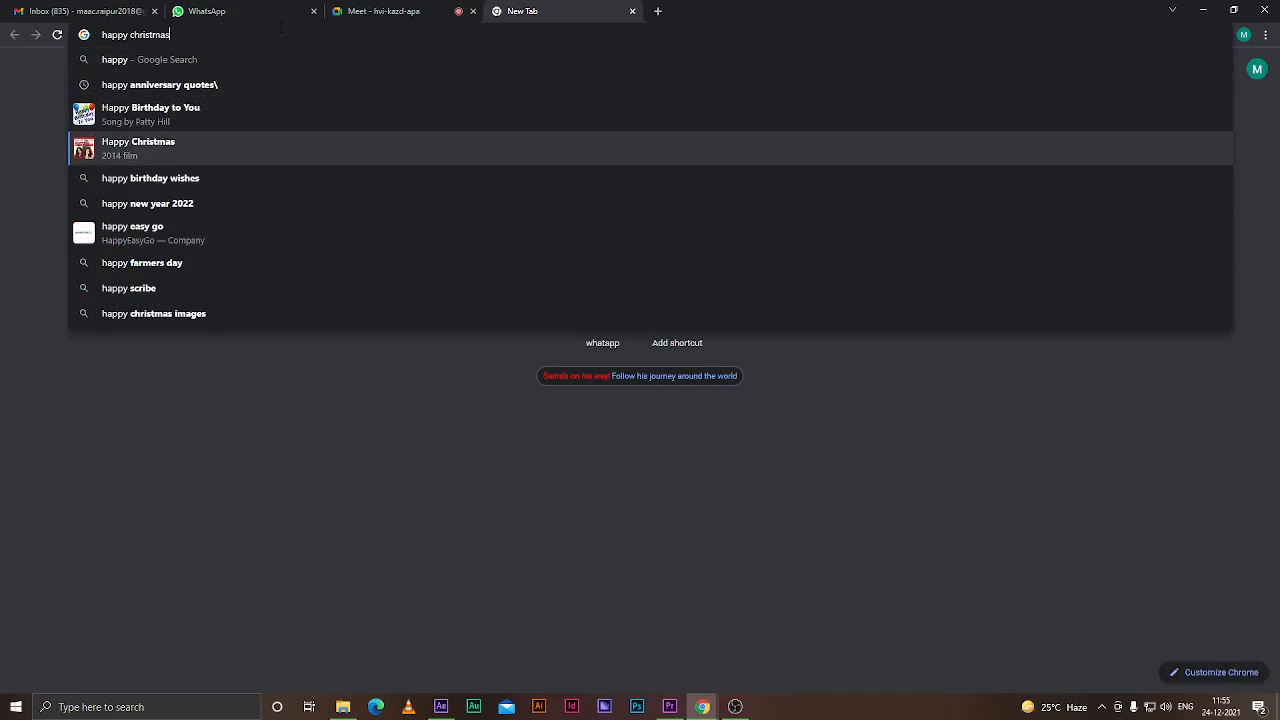
{"action": "type", "text": "t"}
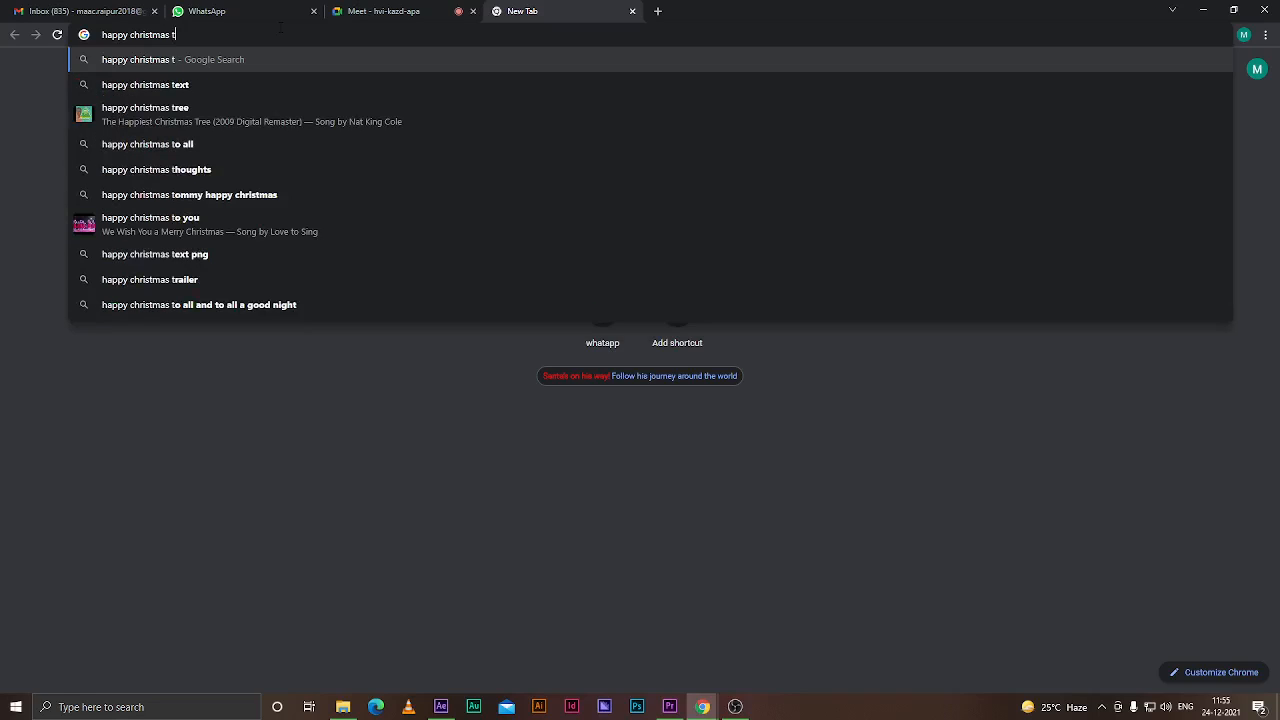
{"action": "type", "text": "itle"}
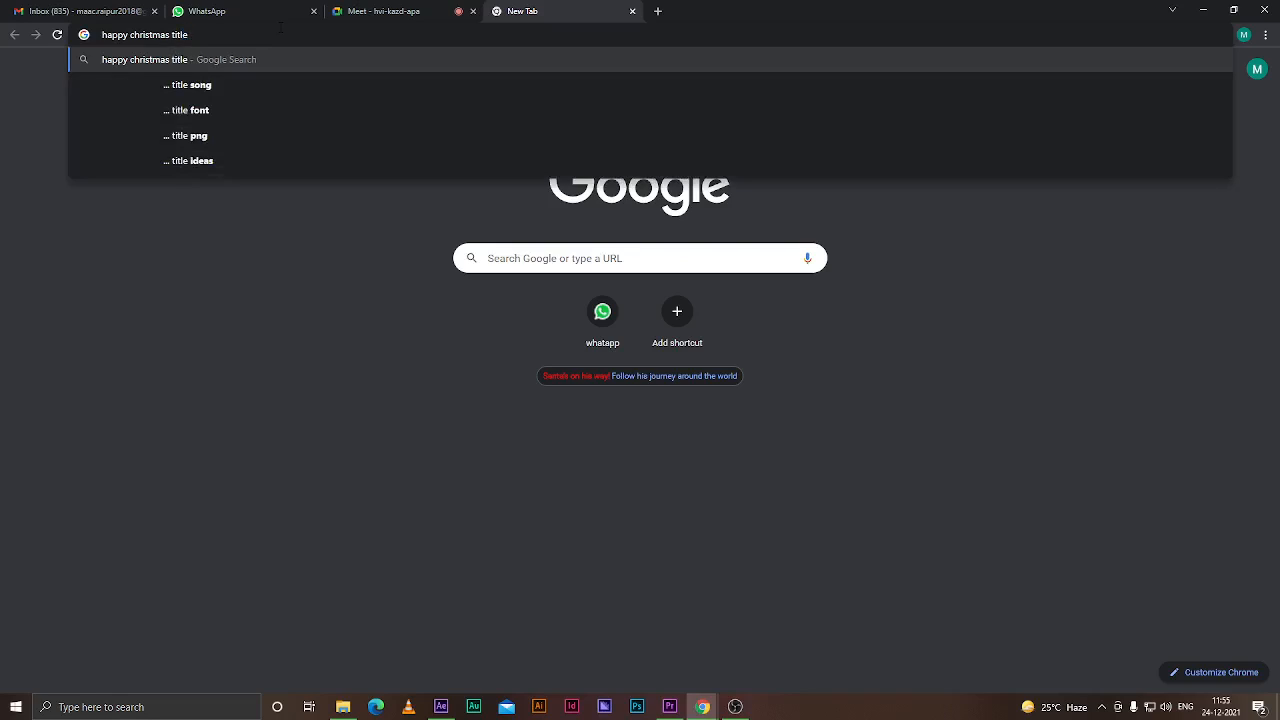
{"action": "key", "text": "Return"}
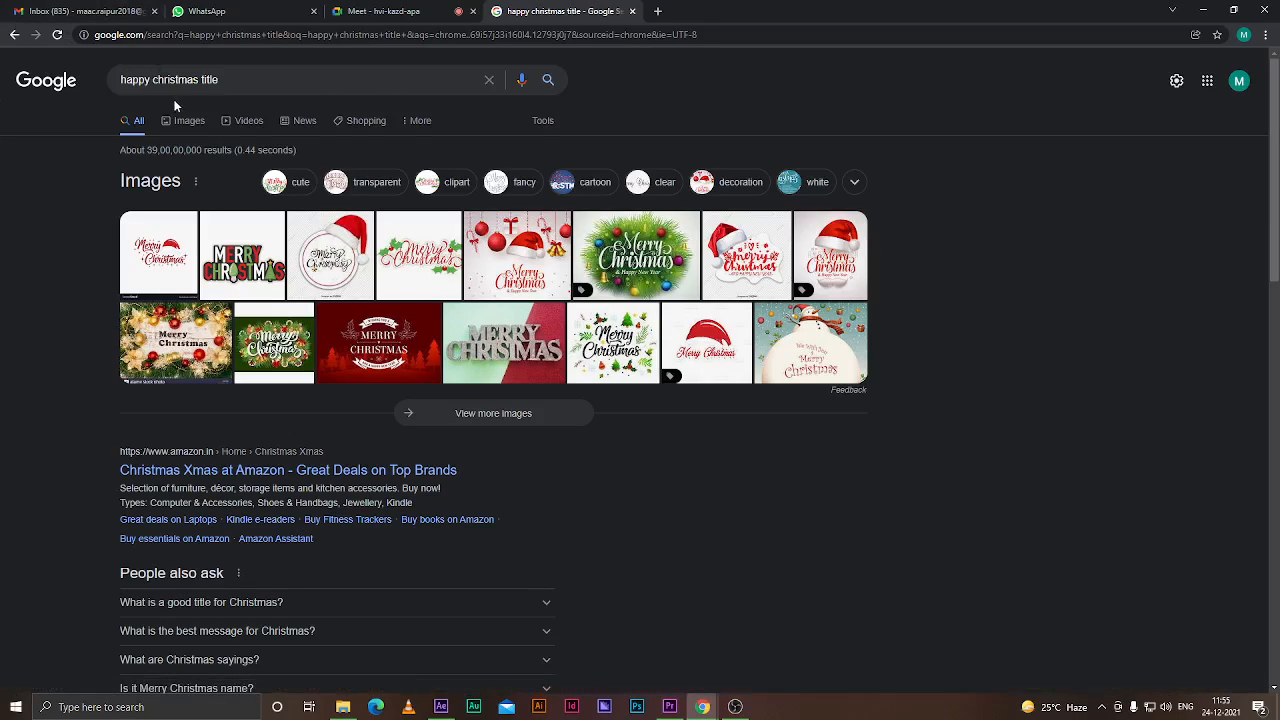
Refine the search to "happy merry christmas title" and browse its web and image results
{"action": "left_click", "coordinate": [150, 79]}
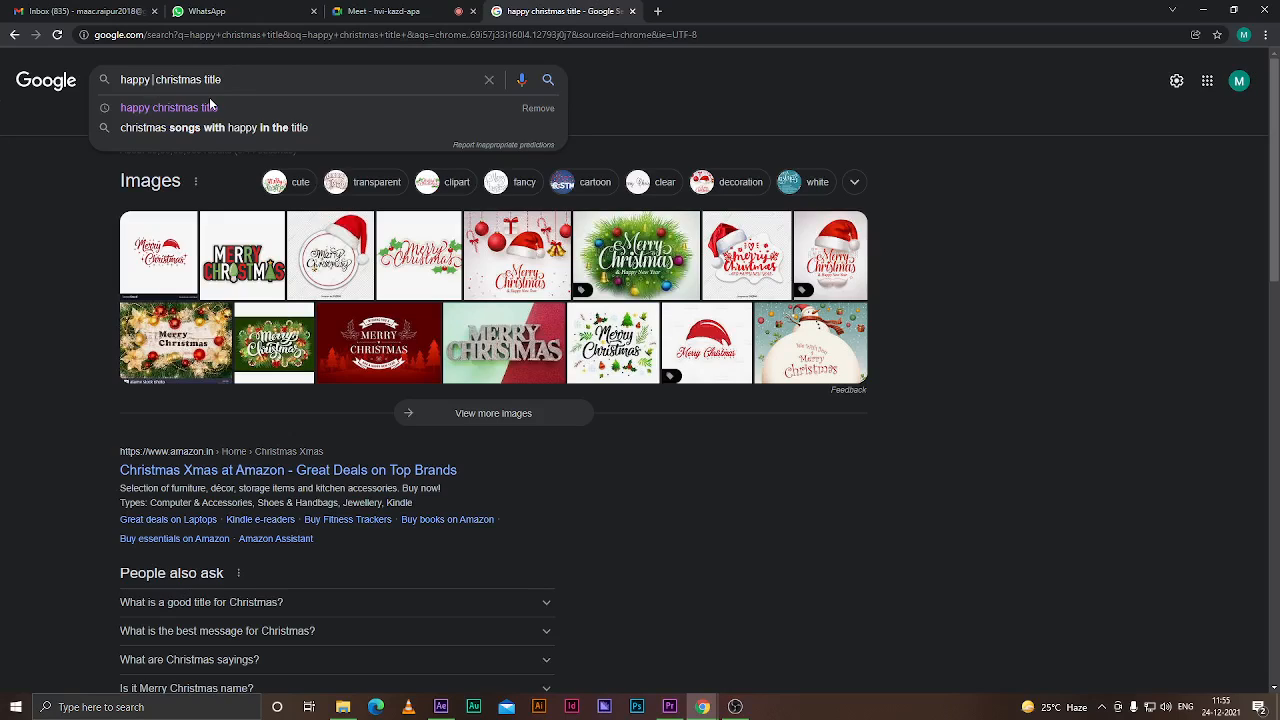
{"action": "type", "text": "me"}
{"action": "type", "text": "rry"}
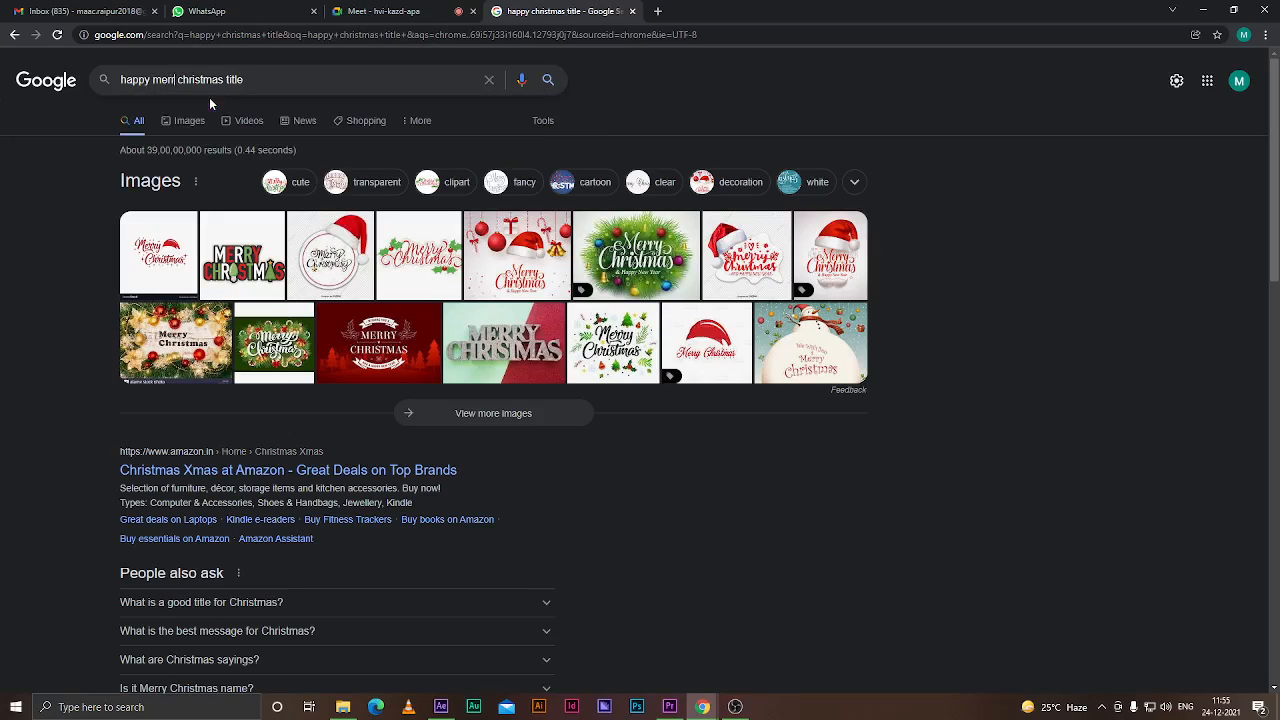
{"action": "key", "text": "Return"}
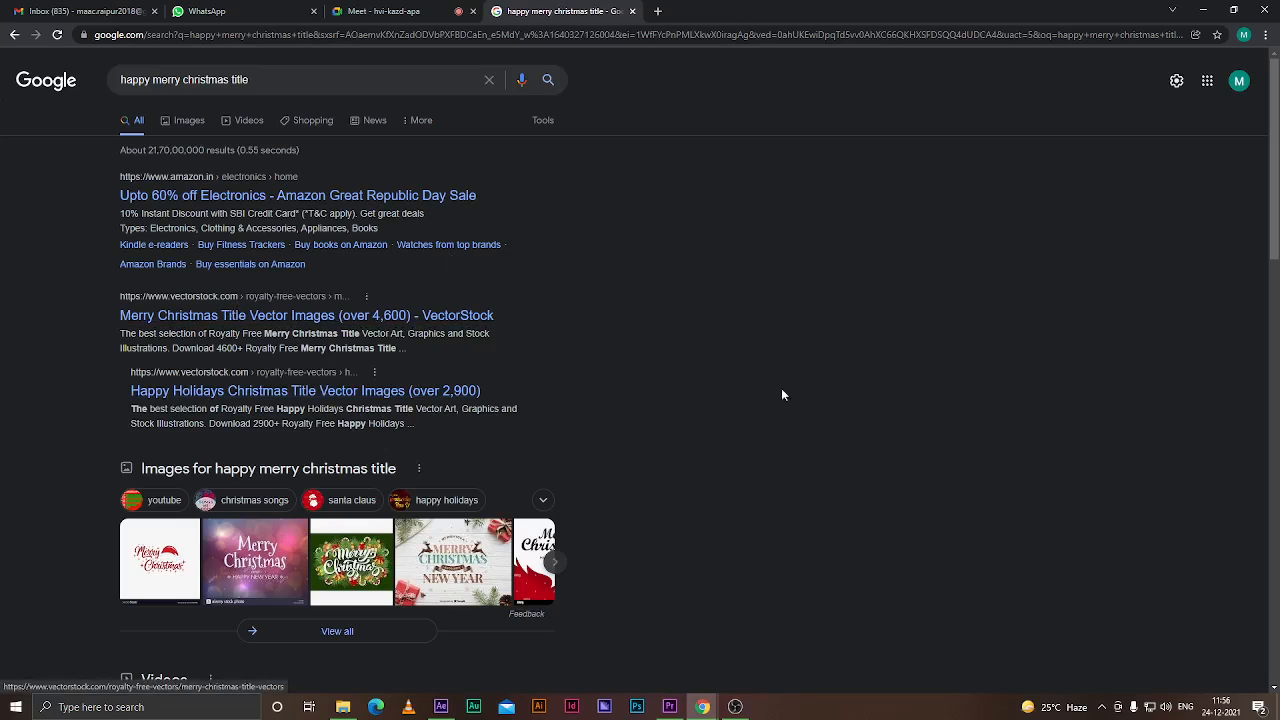
{"action": "scroll", "coordinate": [700, 379], "scroll_direction": "down", "scroll_amount": 4}
{"action": "scroll", "coordinate": [700, 379], "scroll_direction": "down", "scroll_amount": 5}
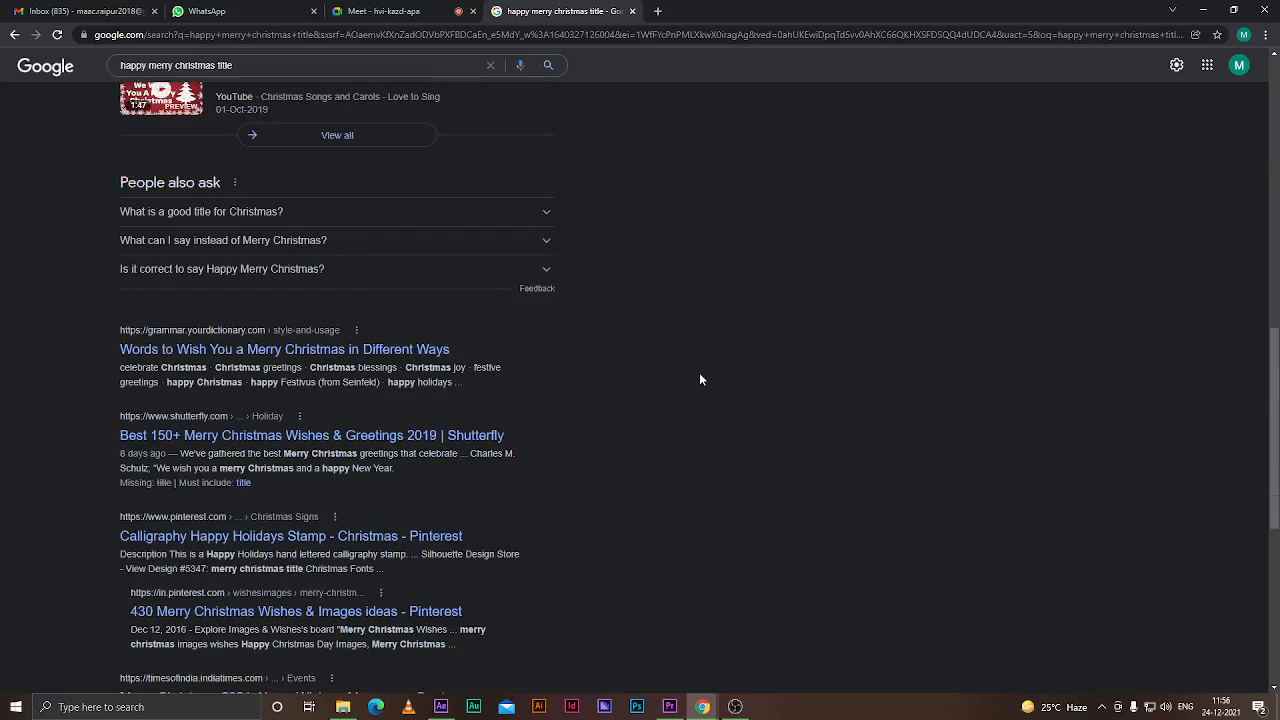
{"action": "scroll", "coordinate": [700, 379], "scroll_direction": "up", "scroll_amount": 9}
{"action": "left_click", "coordinate": [189, 120]}
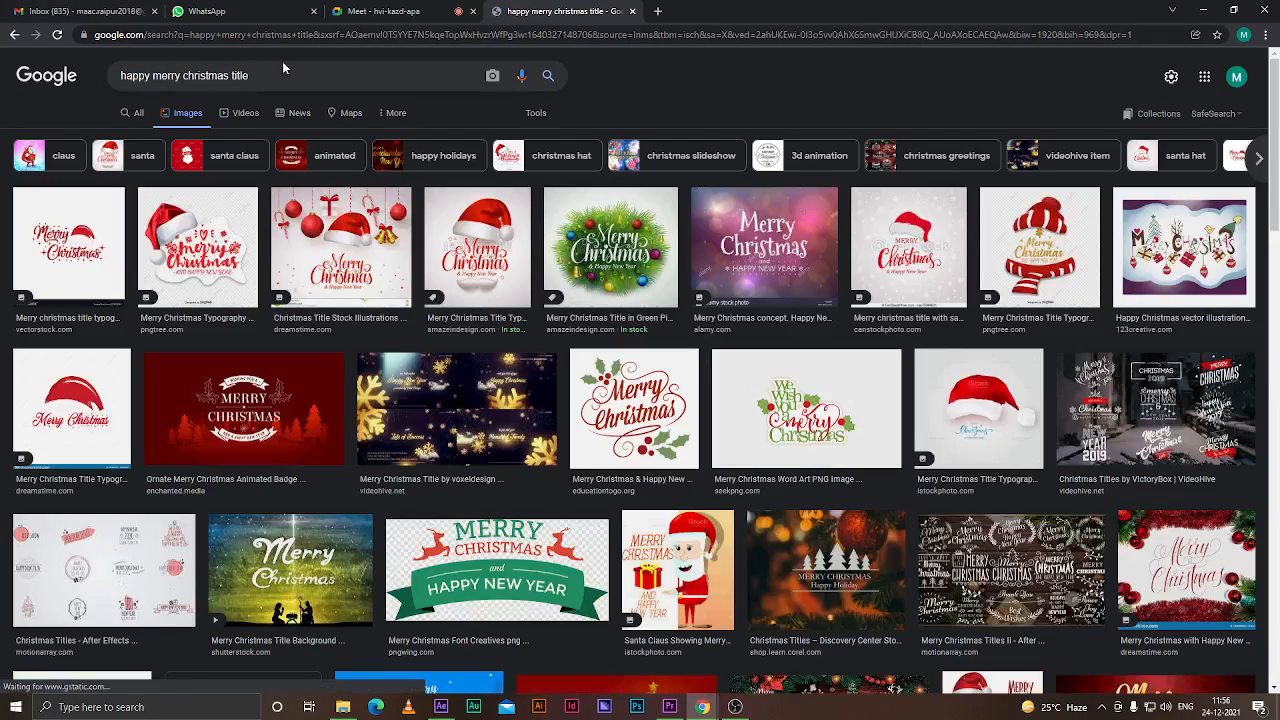
Change the search to "happy merry christmas quotes" and switch back to all results
{"action": "double_click", "coordinate": [238, 77]}
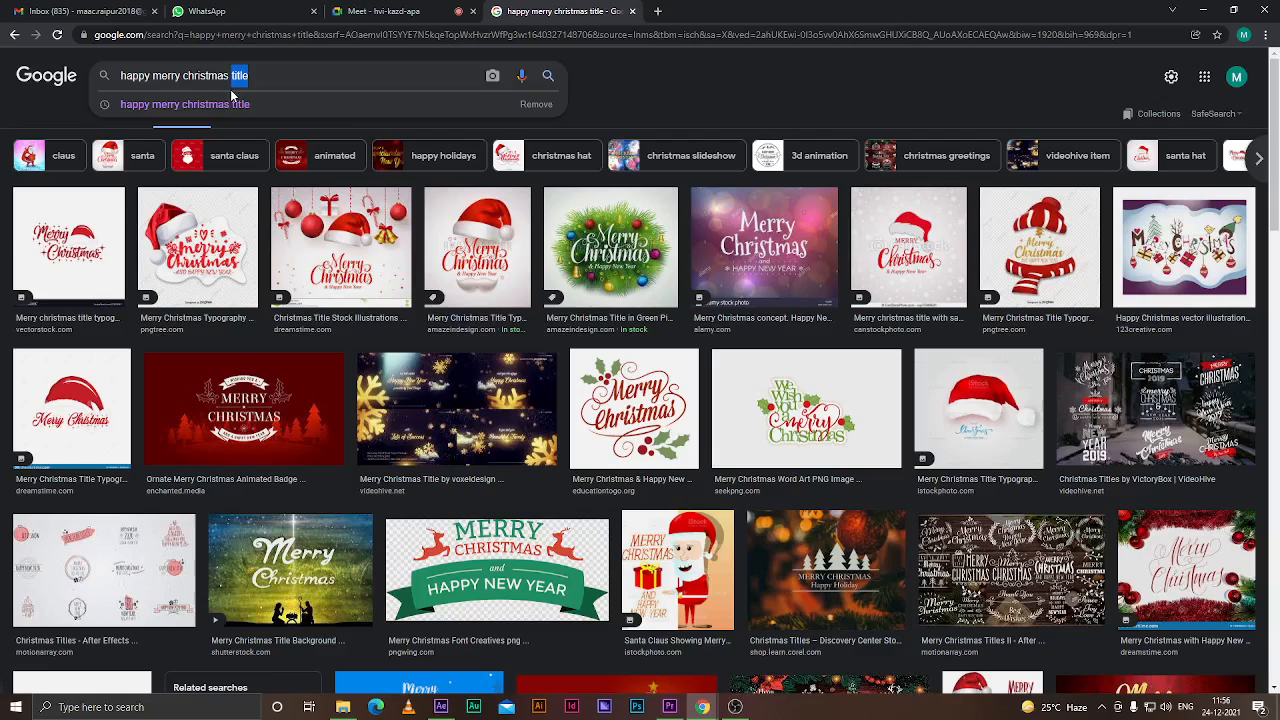
{"action": "key", "text": "BackSpace"}
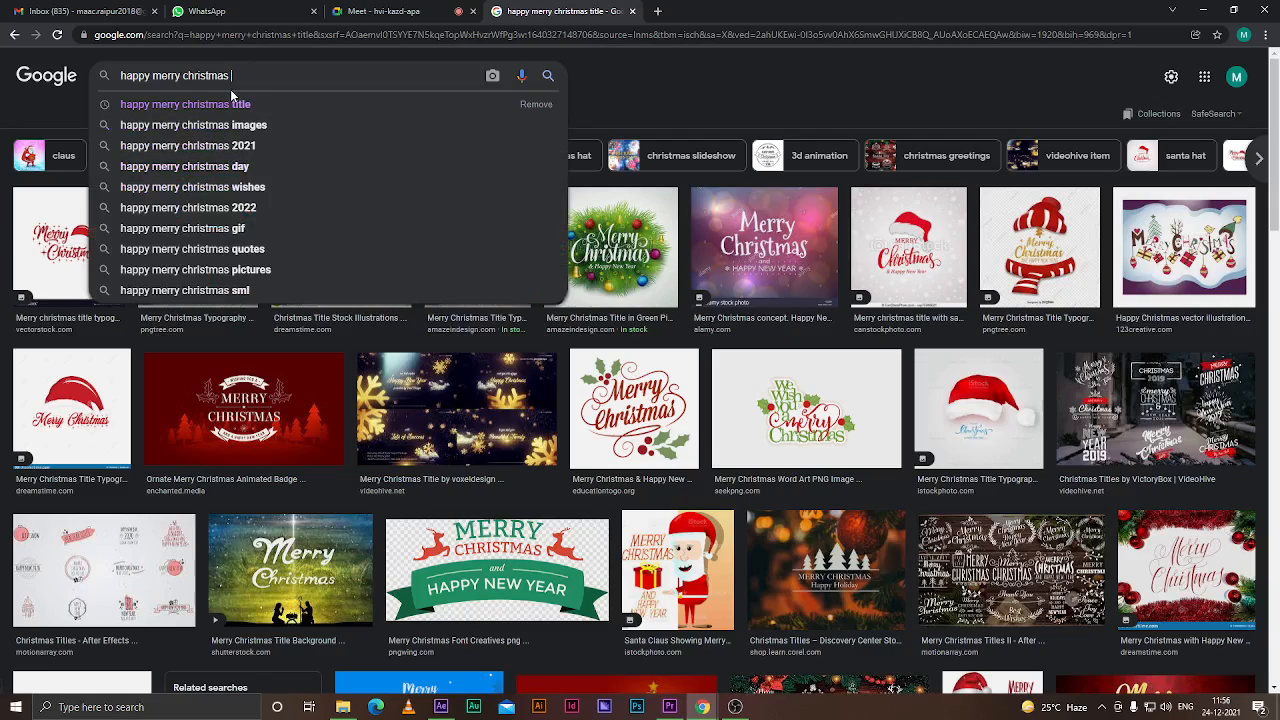
{"action": "type", "text": "qu"}
{"action": "left_click", "coordinate": [248, 104]}
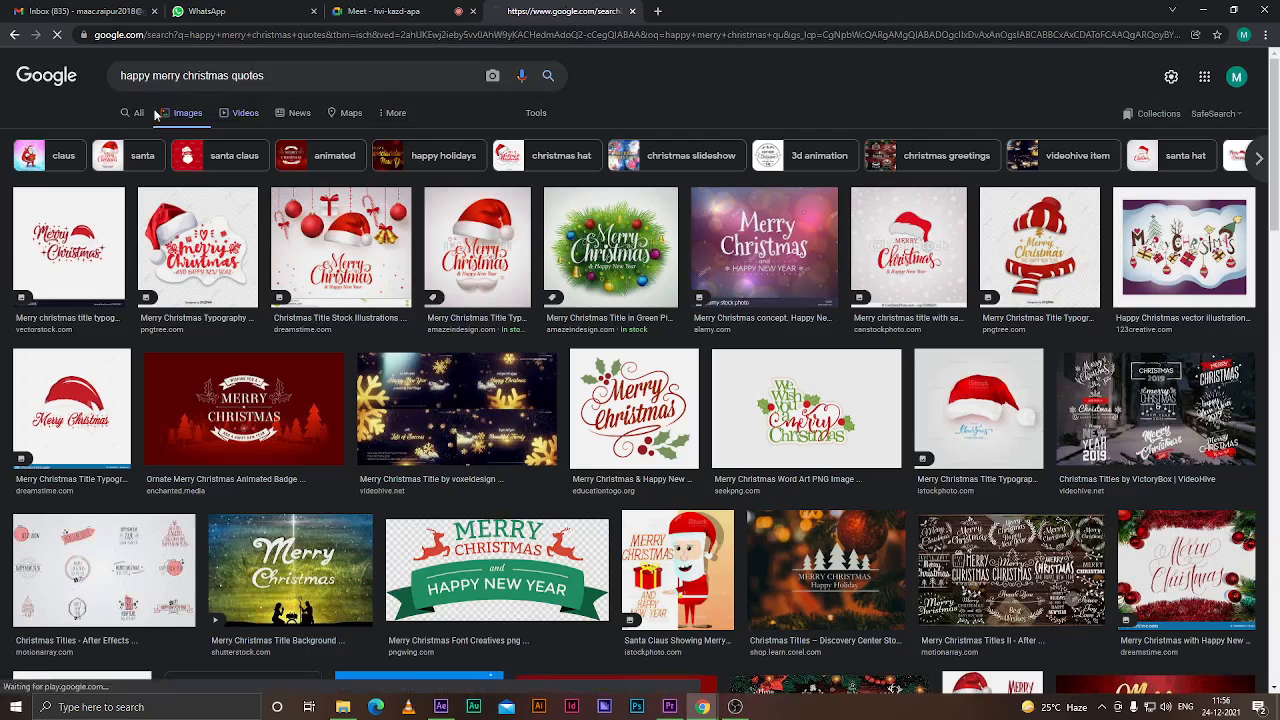
{"action": "left_click", "coordinate": [145, 121]}
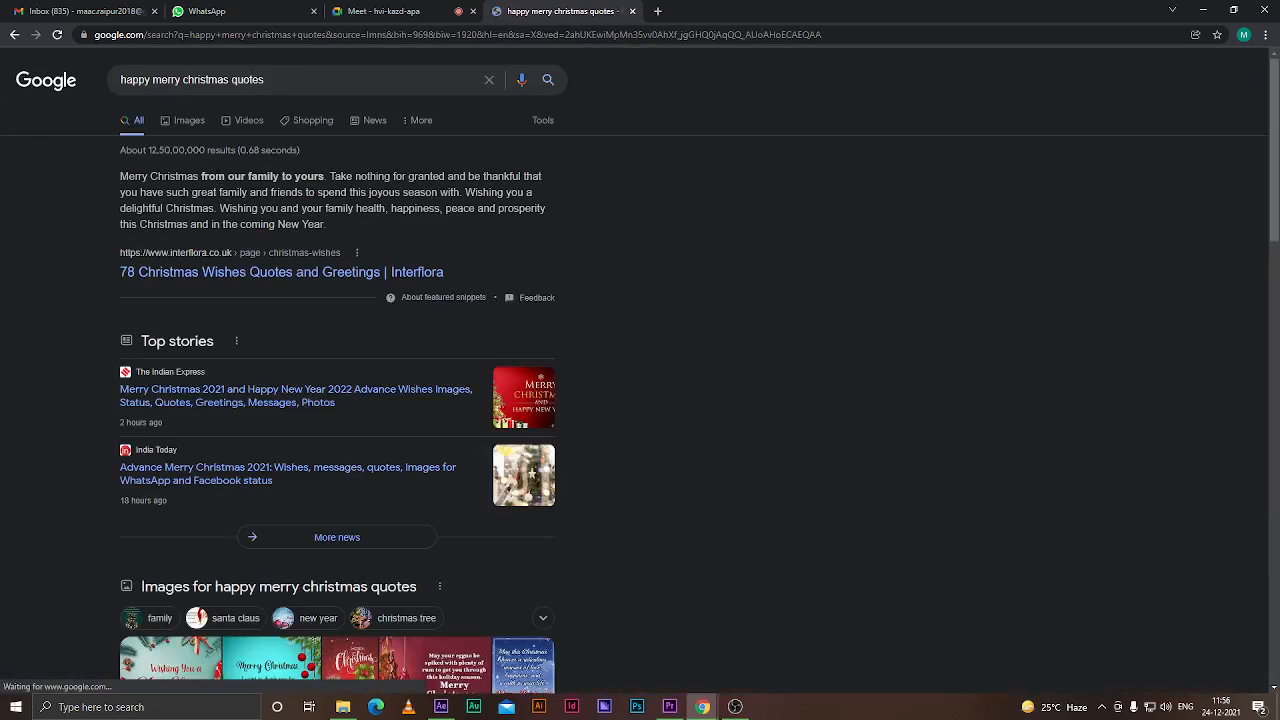
Open the Interflora Christmas wishes page, accept its cookies, and read through the Christmas messages
{"action": "left_click", "coordinate": [254, 275]}
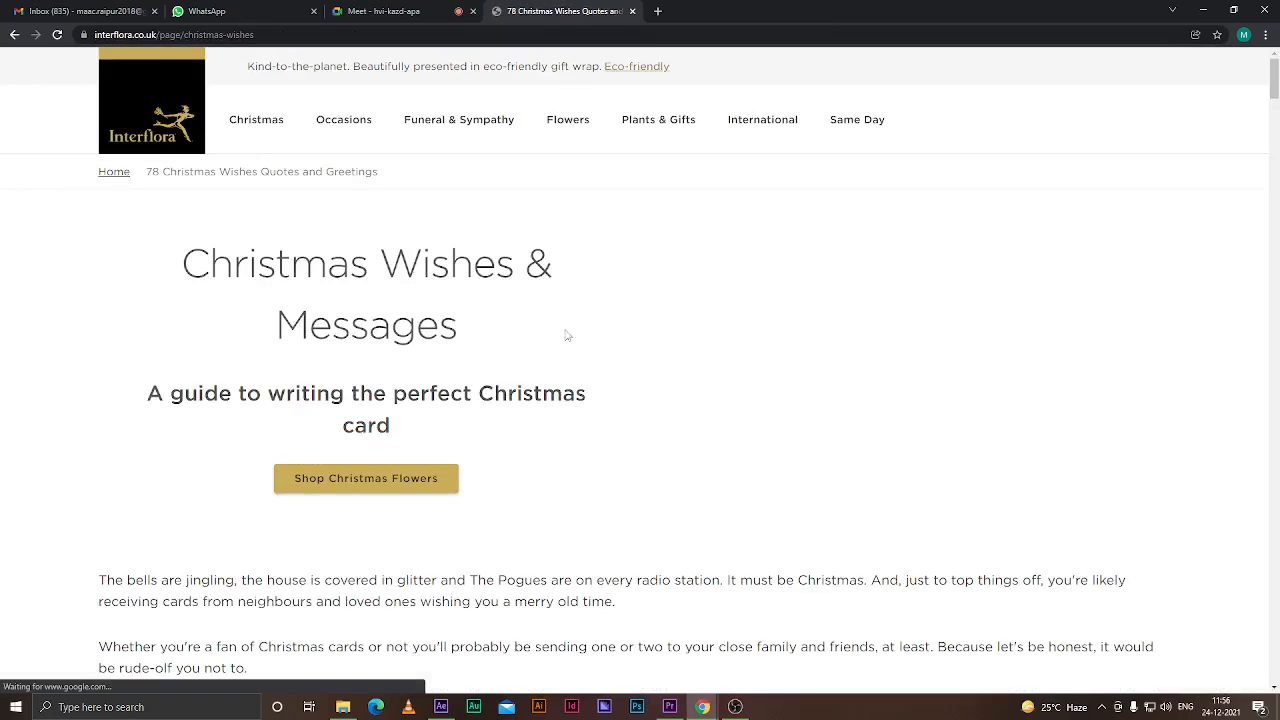
{"action": "scroll", "coordinate": [492, 320], "scroll_direction": "down", "scroll_amount": 3}
{"action": "scroll", "coordinate": [496, 335], "scroll_direction": "up", "scroll_amount": 7}
{"action": "scroll", "coordinate": [495, 336], "scroll_direction": "down", "scroll_amount": 3}
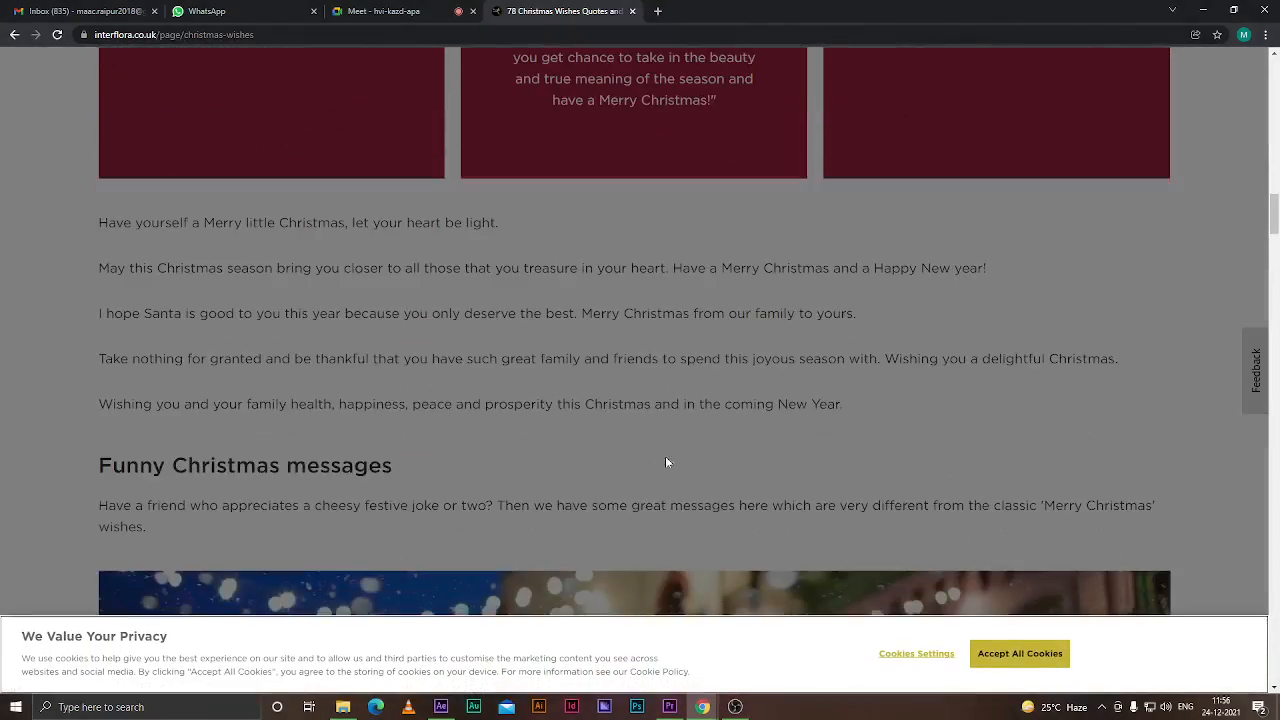
{"action": "left_click", "coordinate": [1018, 658]}
{"action": "scroll", "coordinate": [480, 305], "scroll_direction": "down", "scroll_amount": 8}
{"action": "scroll", "coordinate": [481, 306], "scroll_direction": "down", "scroll_amount": 4}
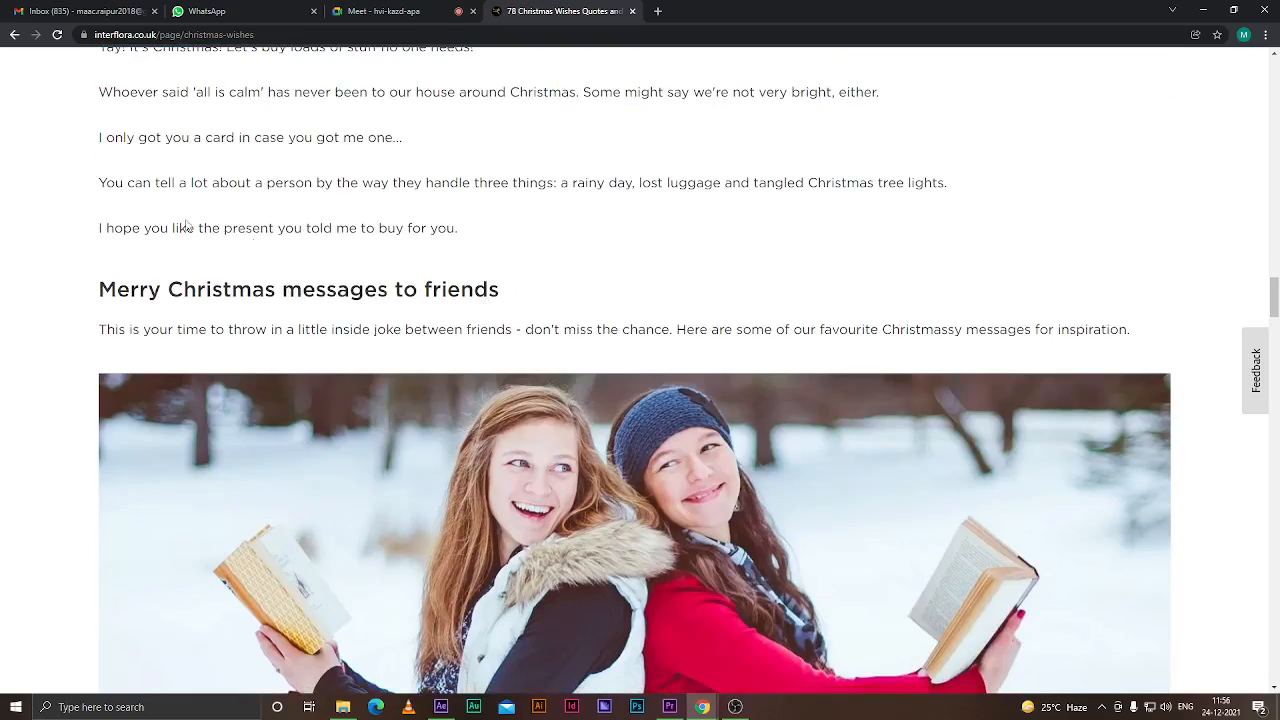
{"action": "scroll", "coordinate": [200, 200], "scroll_direction": "up", "scroll_amount": 3}
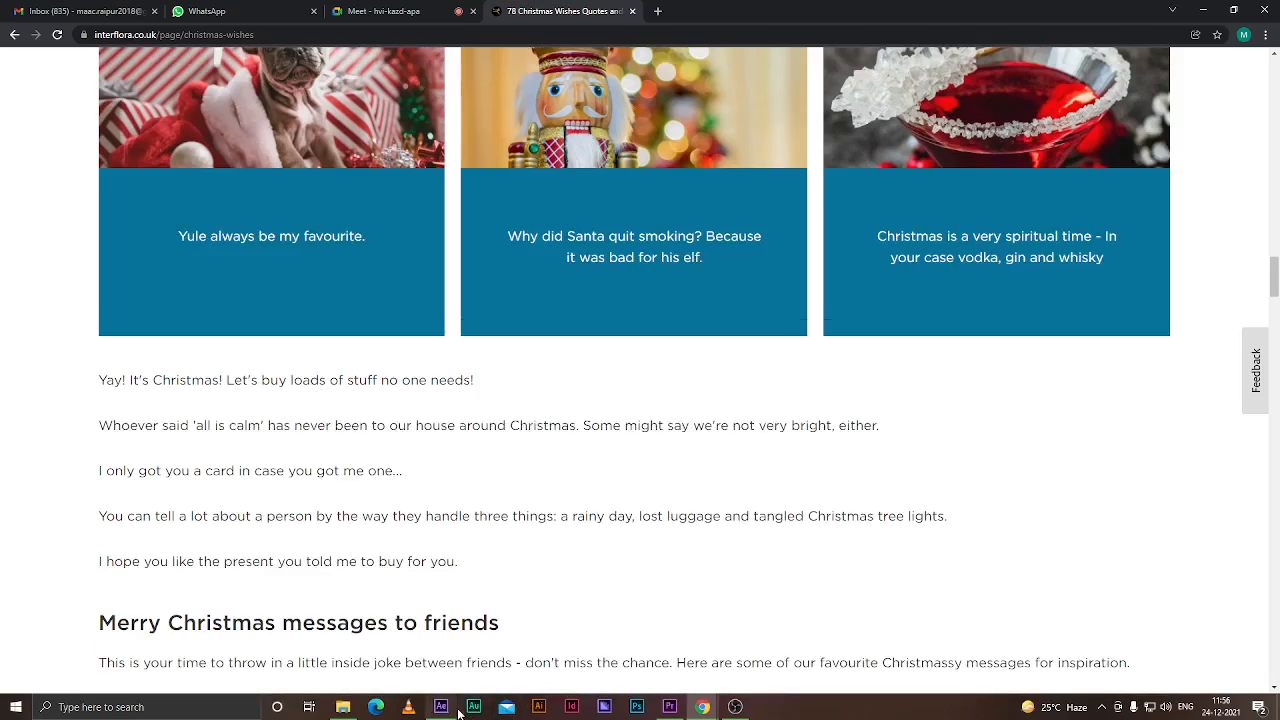
Return to After Effects and start a new composition from the Project panel
{"action": "mouse_move", "coordinate": [452, 710]}
{"action": "left_click", "coordinate": [439, 653]}
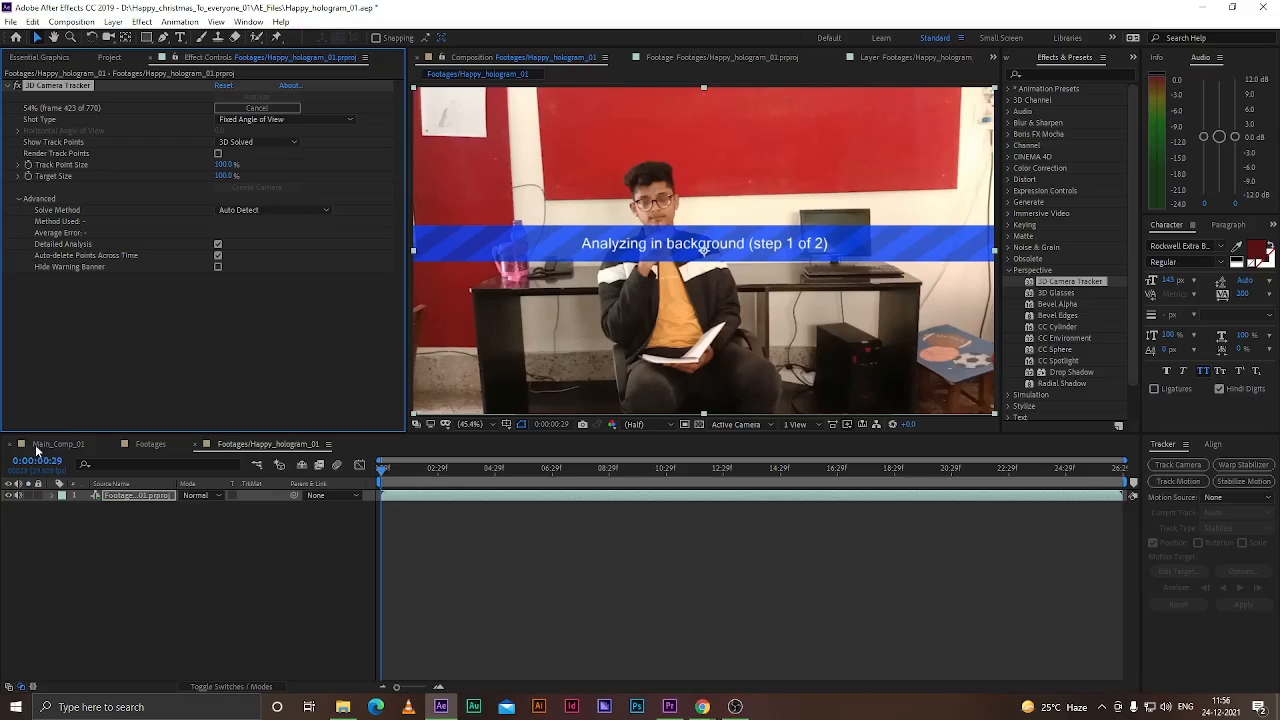
{"action": "left_click", "coordinate": [58, 60]}
{"action": "left_click", "coordinate": [110, 57]}
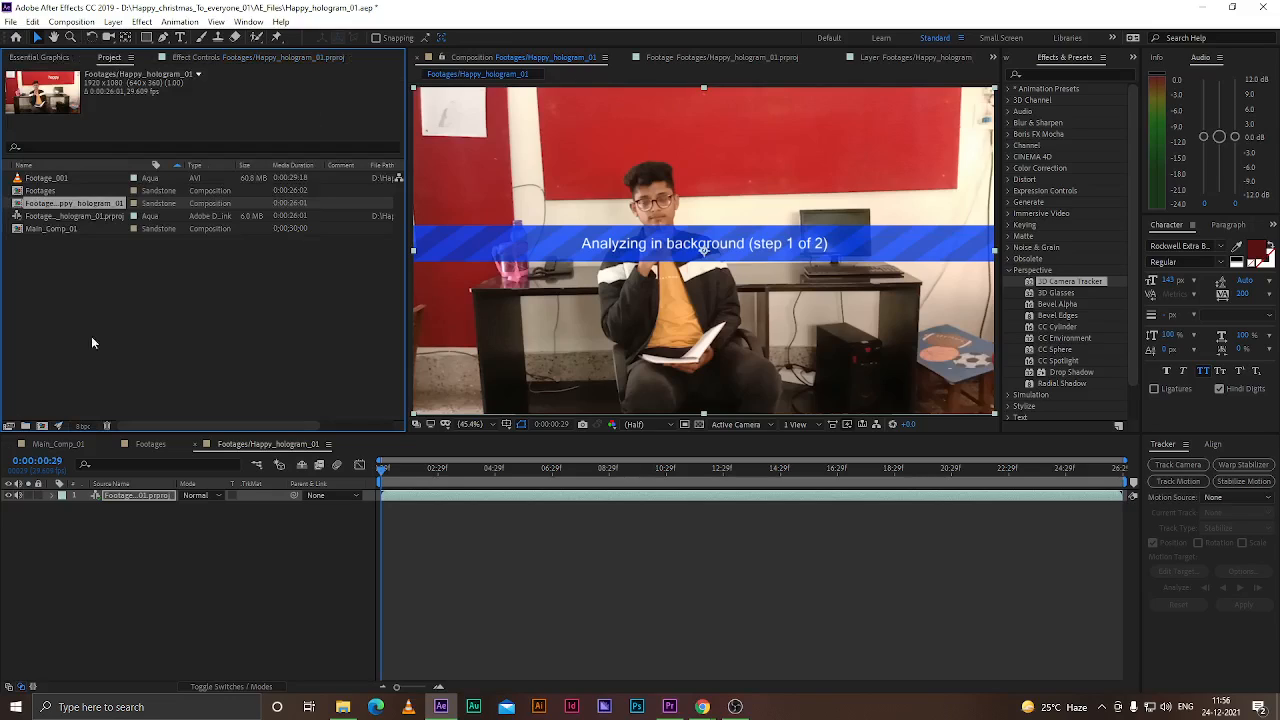
{"action": "left_click", "coordinate": [44, 426]}
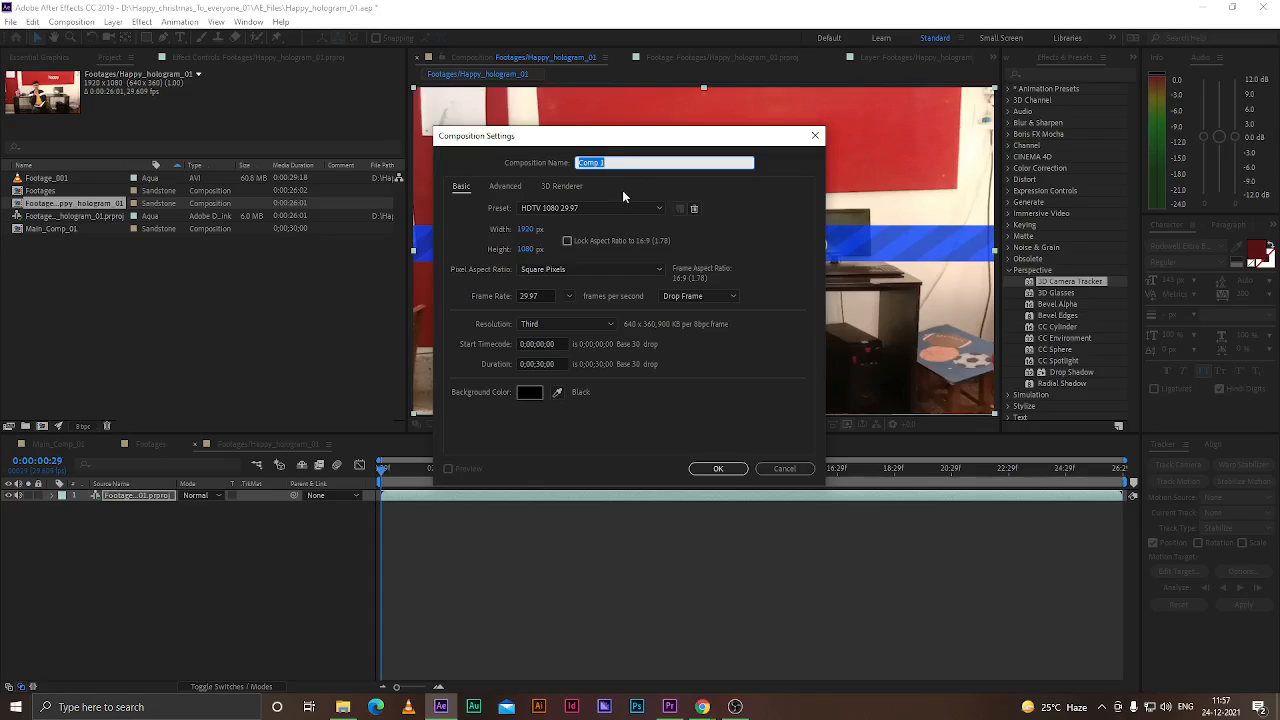
Name the new composition Tag_line_01 and create it with the preset HDTV 1080 29.97 settings
{"action": "left_click", "coordinate": [622, 161]}
{"action": "left_click_drag", "start_coordinate": [622, 161], "coordinate": [503, 165]}
{"action": "type", "text": "Tag_line_01"}
{"action": "left_click", "coordinate": [568, 298]}
{"action": "left_click", "coordinate": [554, 363]}
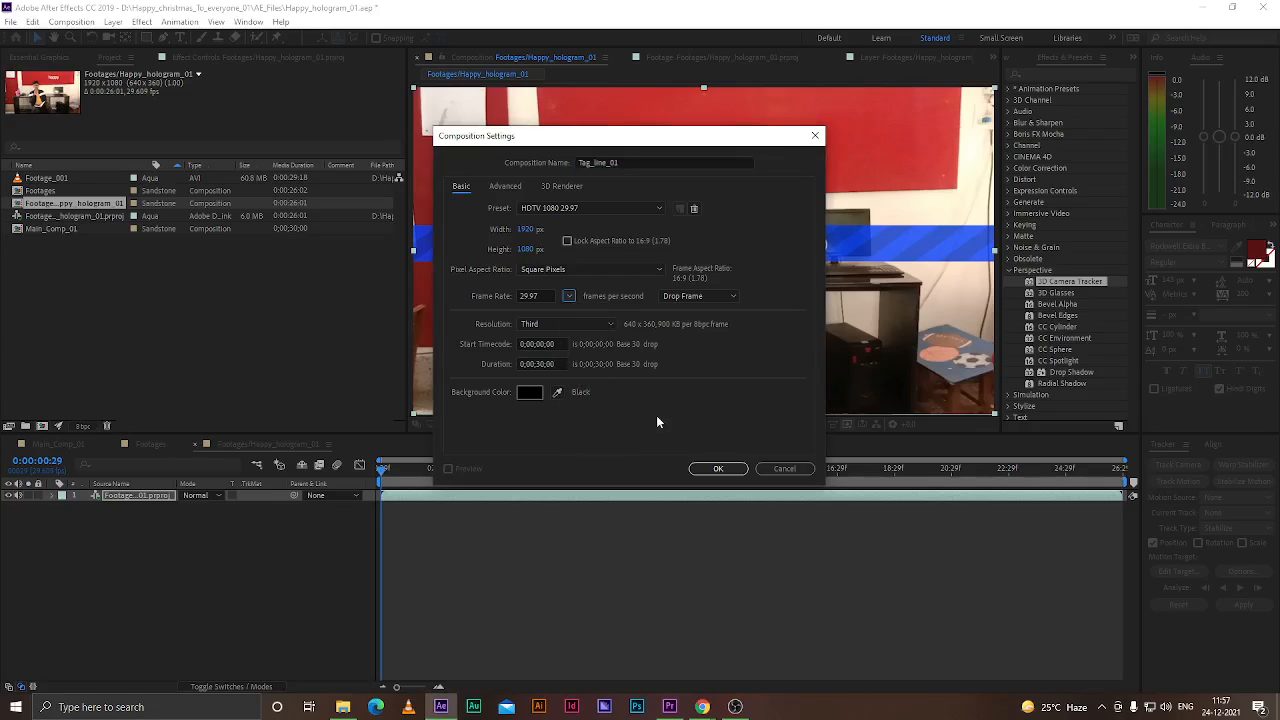
{"action": "left_click", "coordinate": [712, 469]}
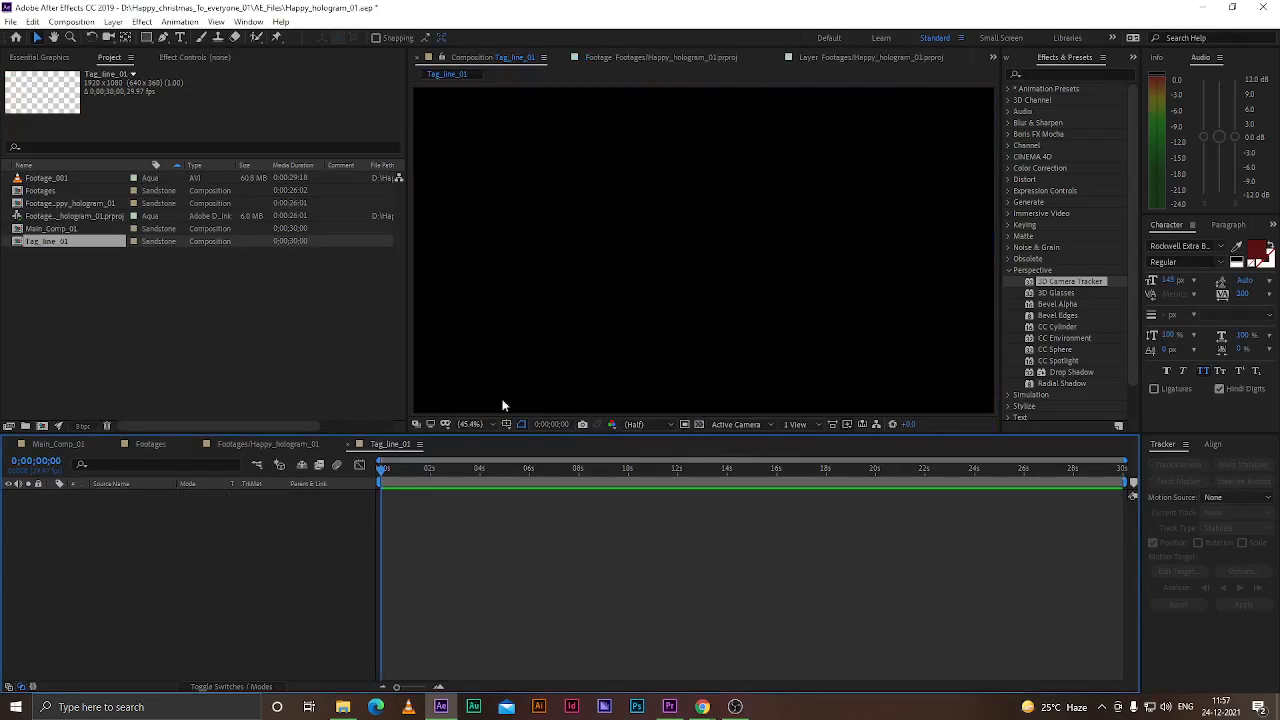
Add a new empty text layer to the Tag_line_01 composition
{"action": "left_click", "coordinate": [180, 37]}
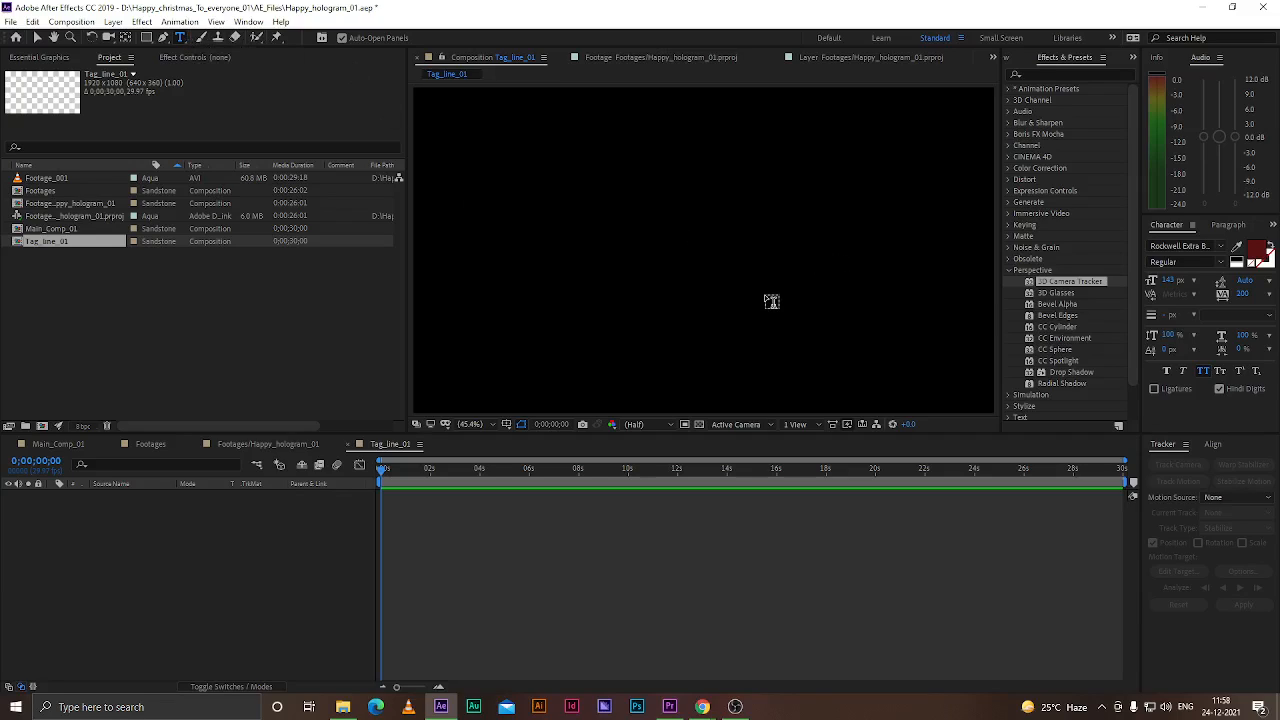
{"action": "right_click", "coordinate": [188, 545]}
{"action": "mouse_move", "coordinate": [282, 404]}
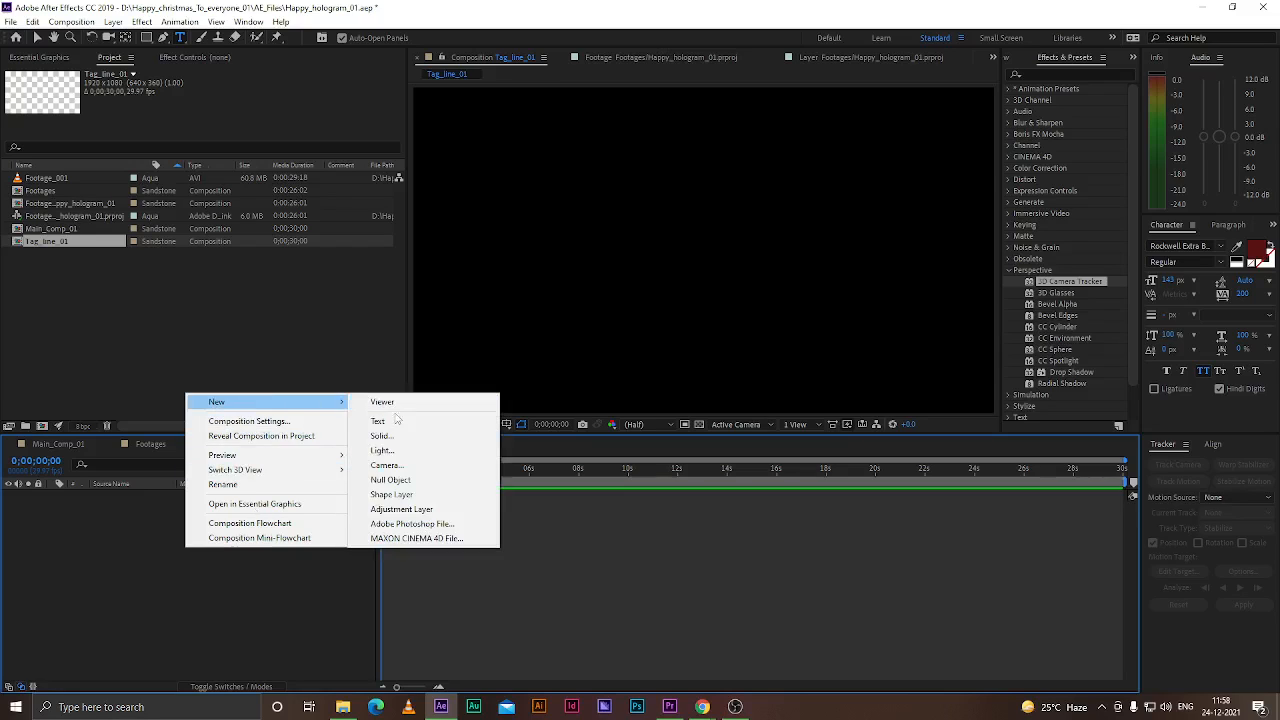
{"action": "left_click", "coordinate": [375, 423]}
Switch to the Christmas wishes page and select the message "Yay! It's Christmas! Let's buy loads of stuff no one needs!" in the funny messages
{"action": "mouse_move", "coordinate": [702, 707]}
{"action": "left_click", "coordinate": [648, 640]}
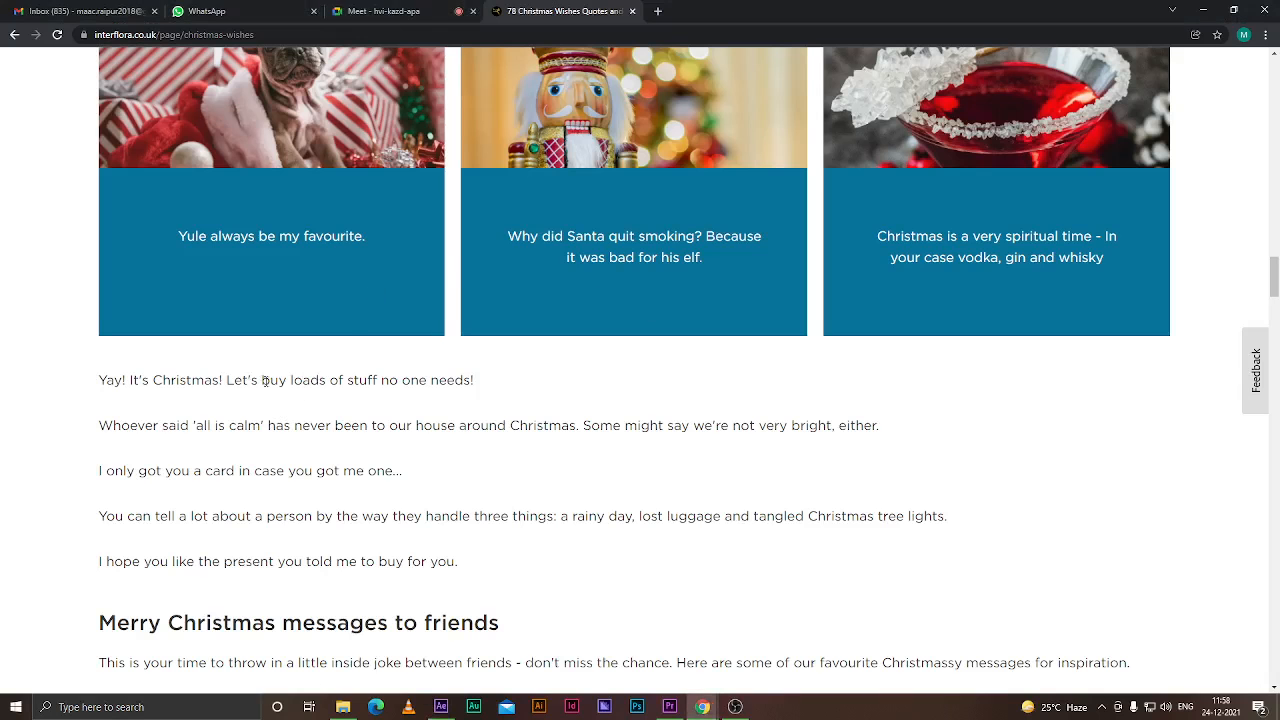
{"action": "scroll", "coordinate": [260, 397], "scroll_direction": "up", "scroll_amount": 20}
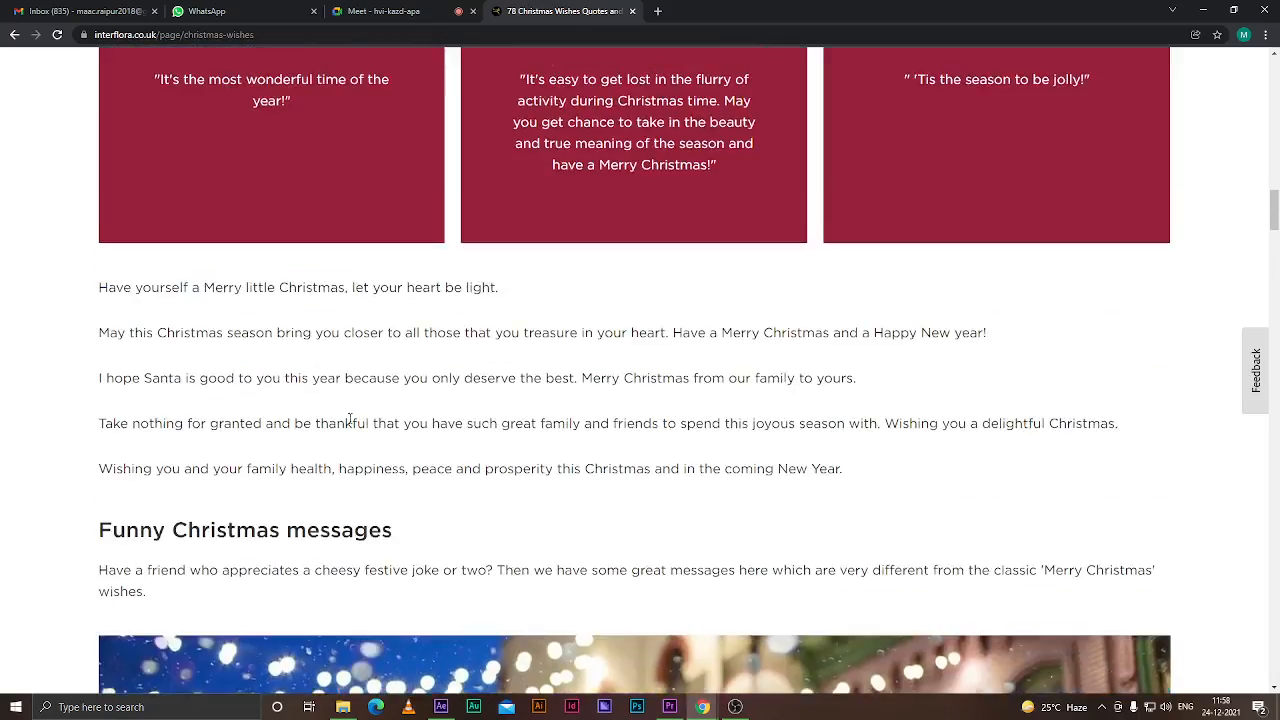
{"action": "scroll", "coordinate": [350, 418], "scroll_direction": "up", "scroll_amount": 4}
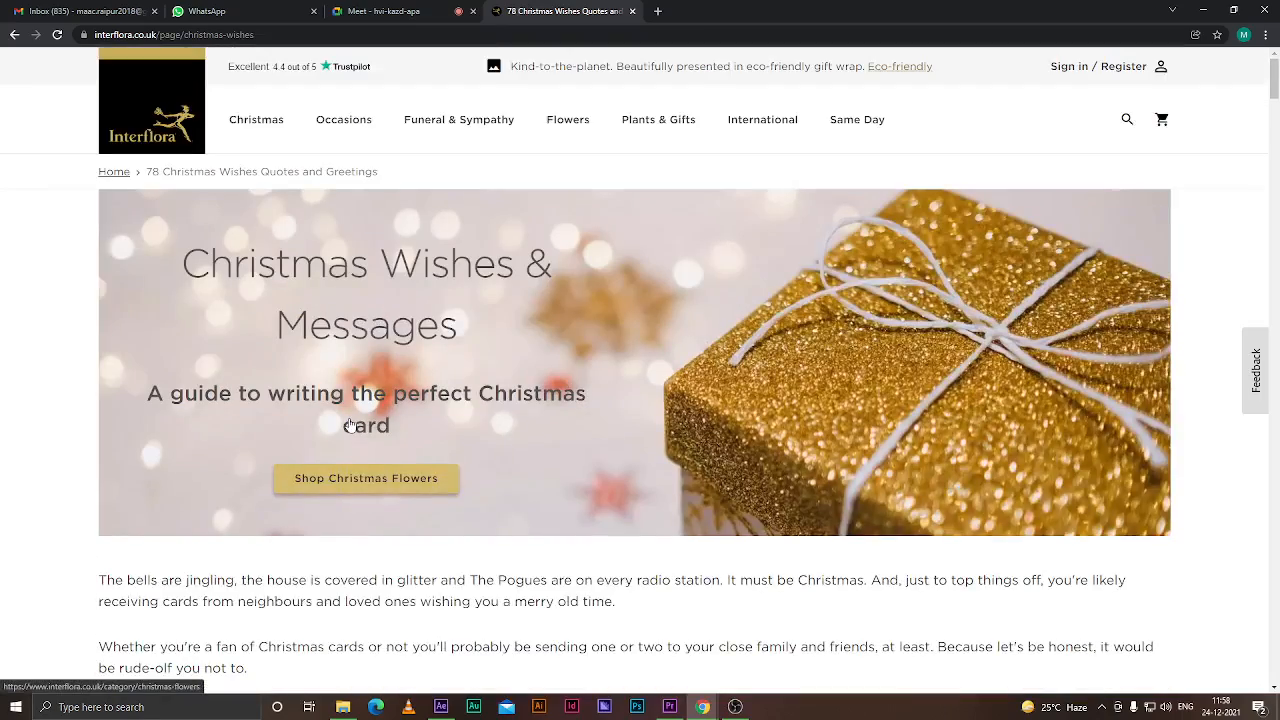
{"action": "scroll", "coordinate": [350, 425], "scroll_direction": "down", "scroll_amount": 1}
{"action": "scroll", "coordinate": [350, 425], "scroll_direction": "down", "scroll_amount": 4}
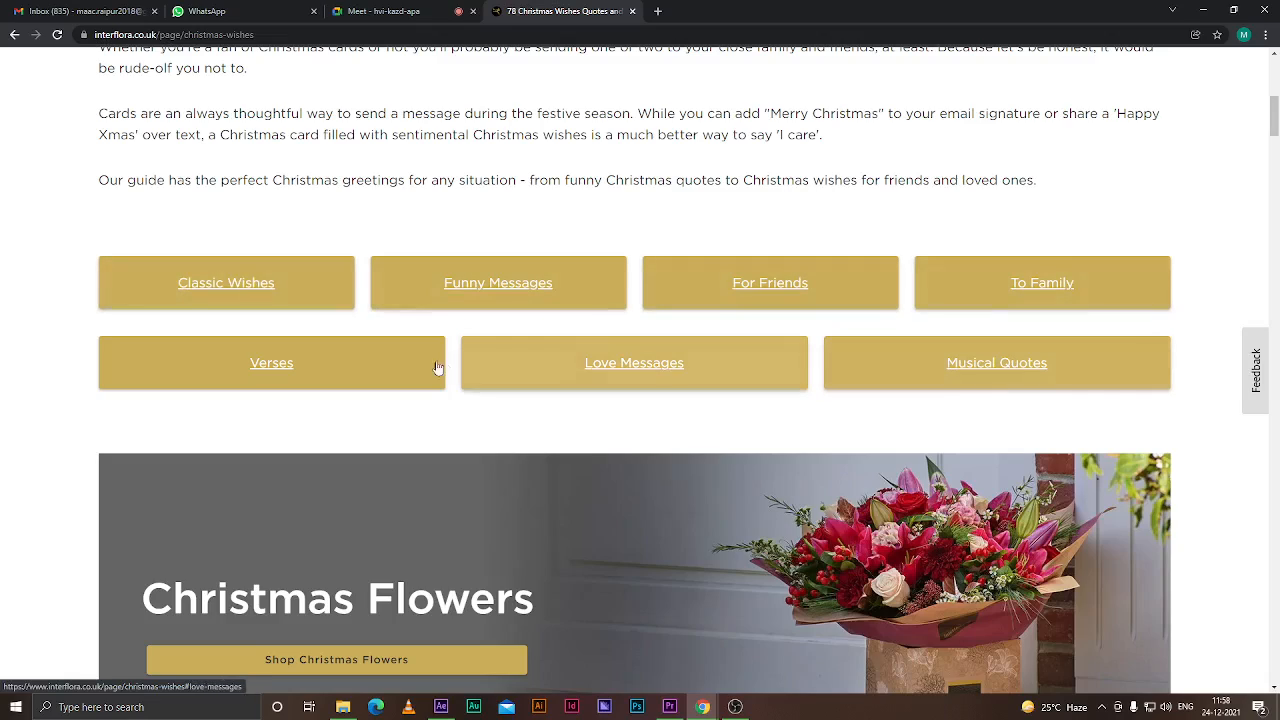
{"action": "left_click", "coordinate": [482, 289]}
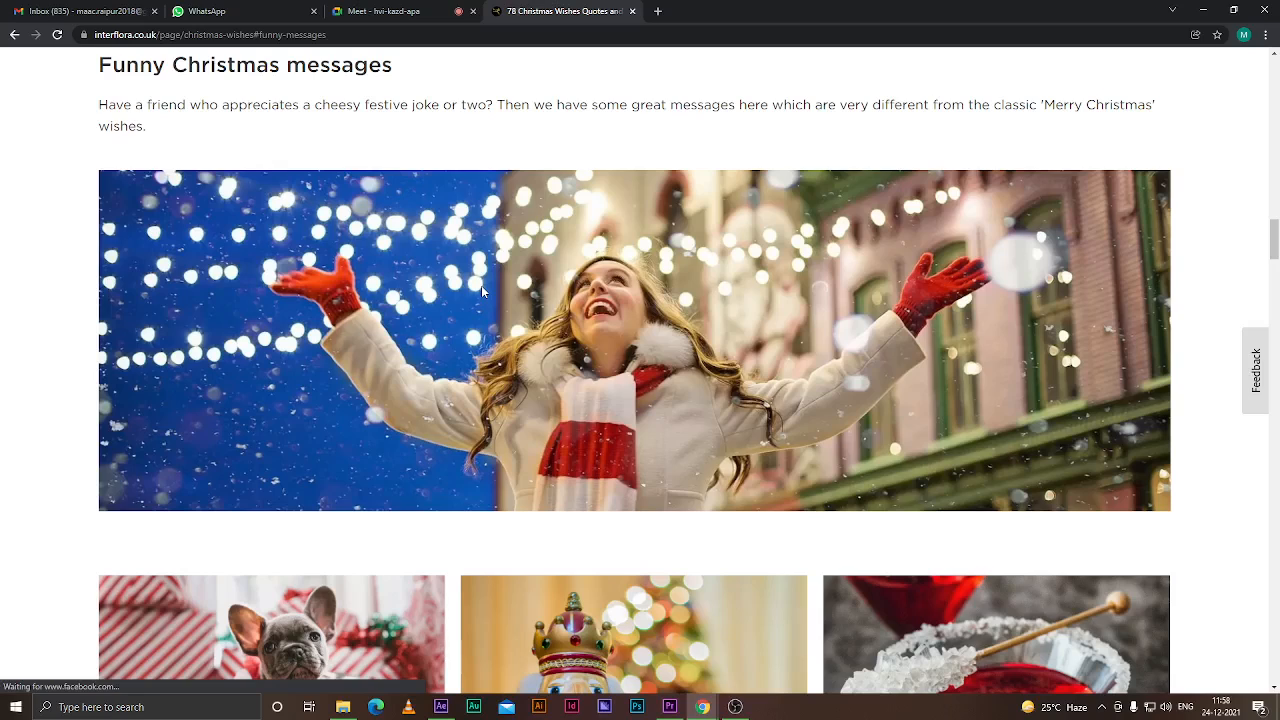
{"action": "scroll", "coordinate": [430, 287], "scroll_direction": "down", "scroll_amount": 7}
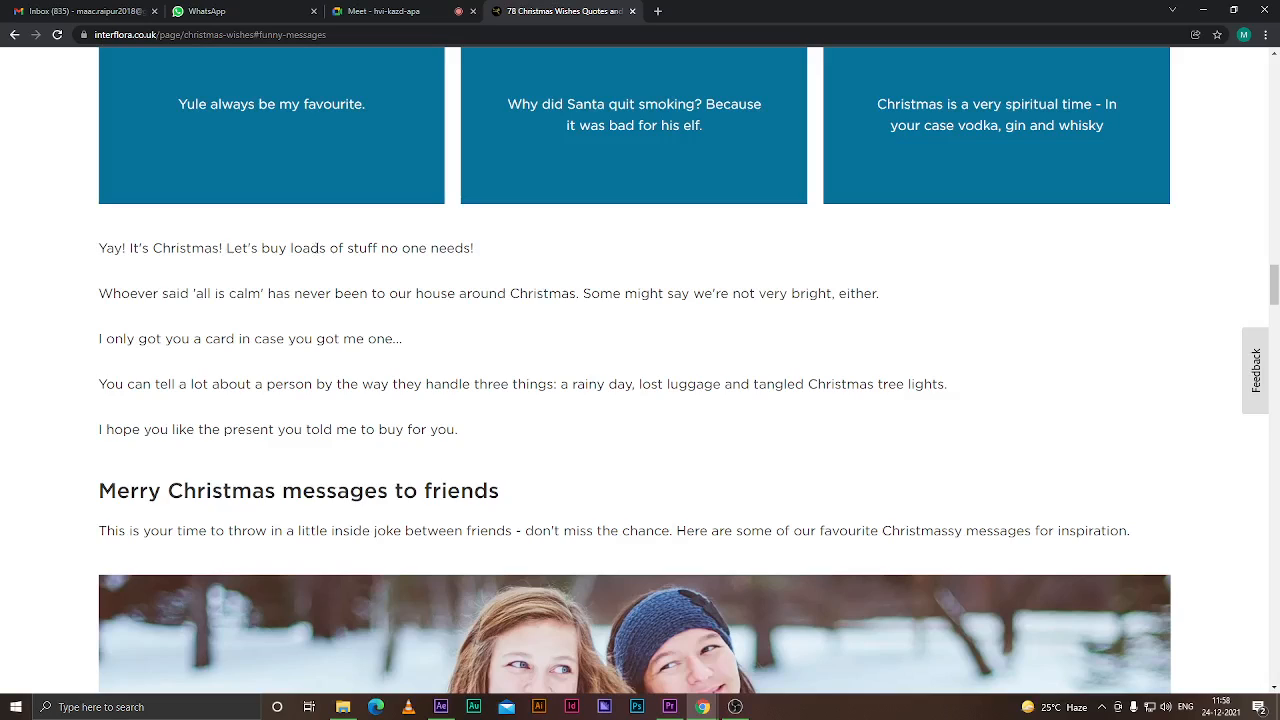
{"action": "triple_click", "coordinate": [316, 248]}
{"action": "key", "text": "ctrl+c"}
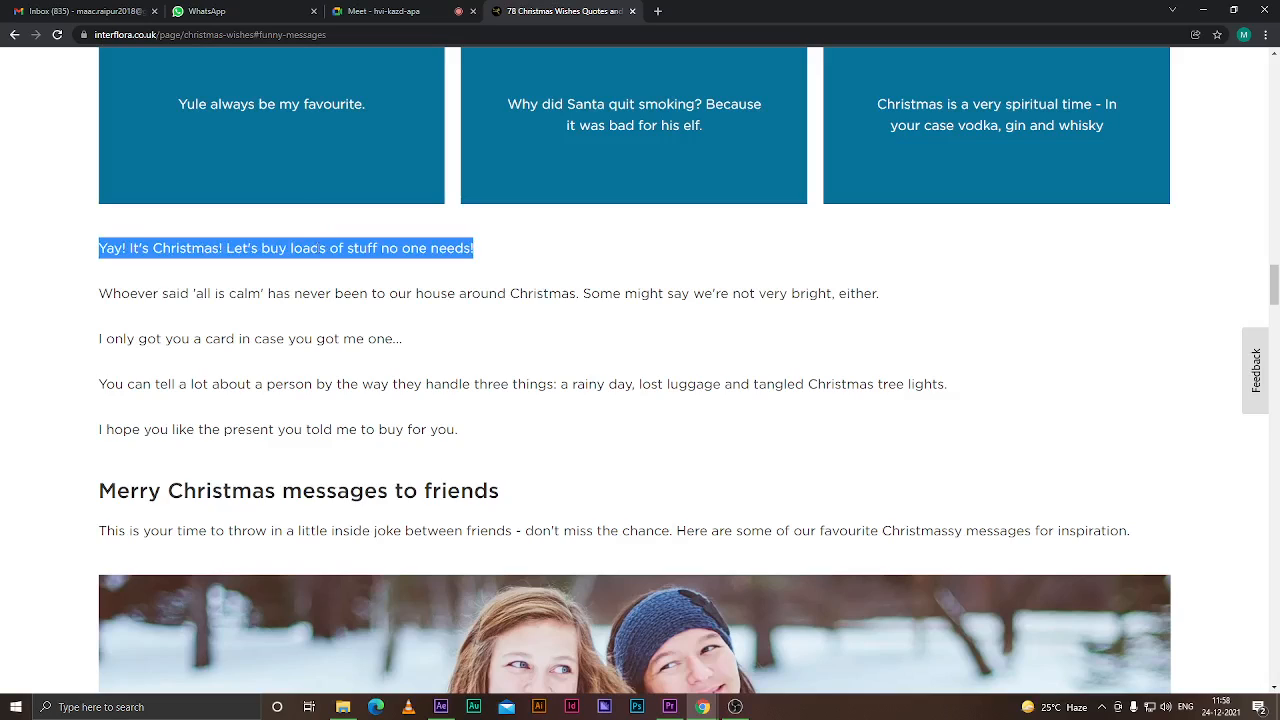
Return to After Effects and paste the copied message into the empty text layer
{"action": "left_click", "coordinate": [444, 706]}
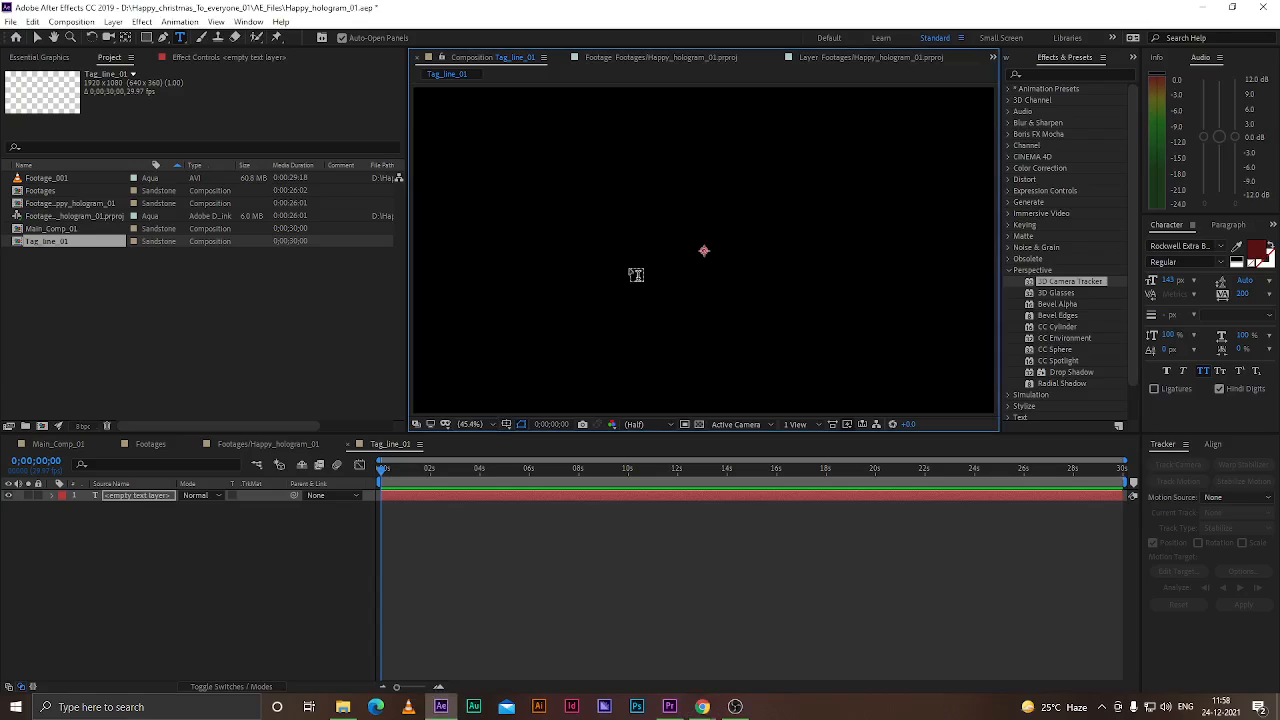
{"action": "left_click", "coordinate": [148, 497]}
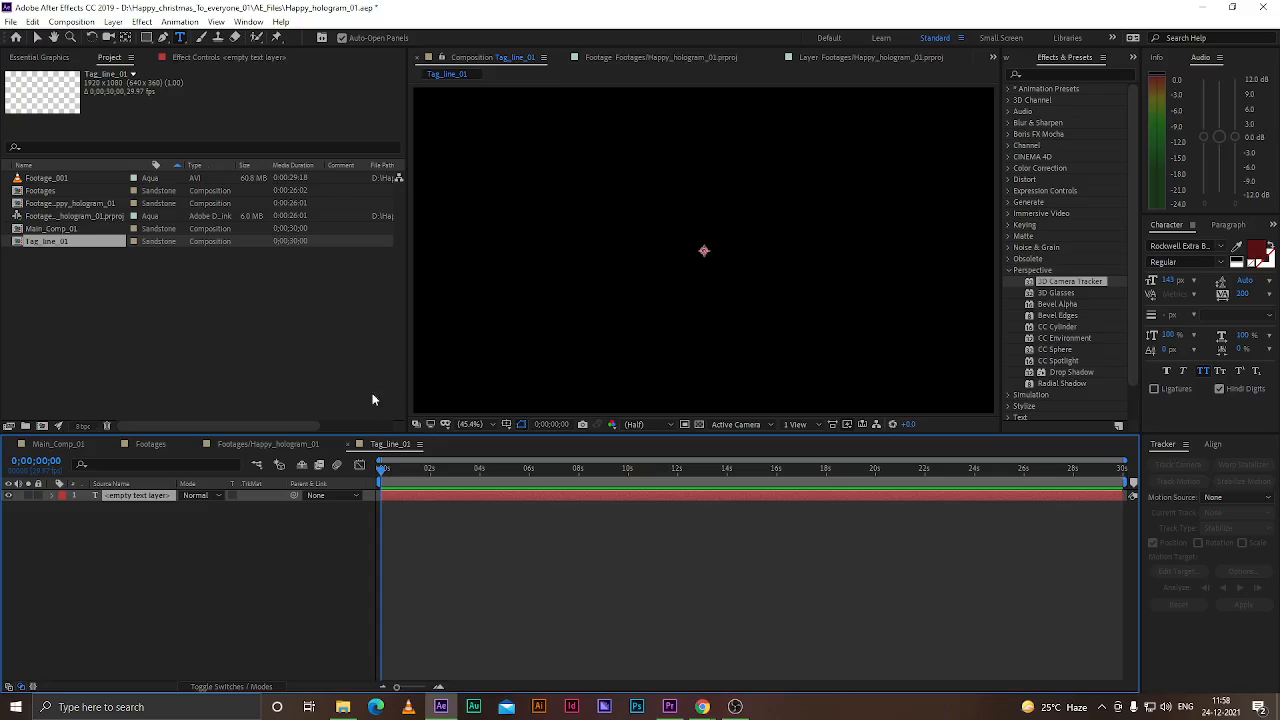
{"action": "double_click", "coordinate": [145, 496]}
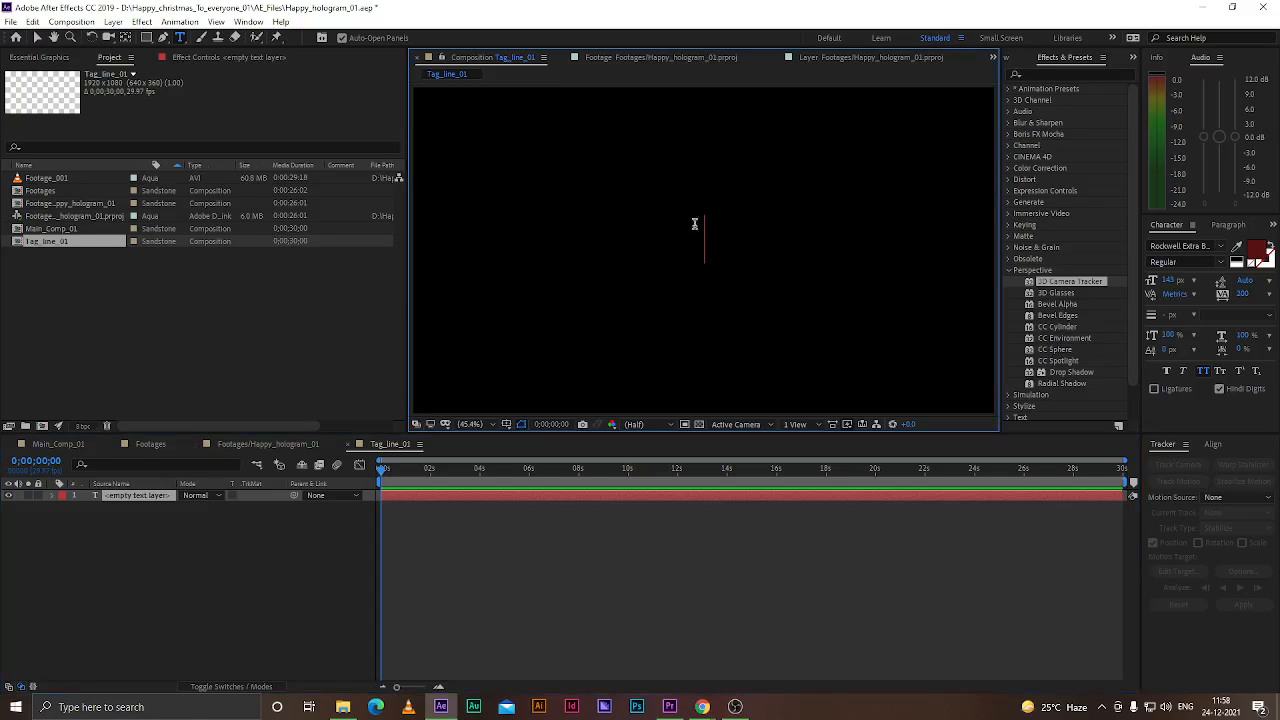
{"action": "key", "text": "ctrl+v"}
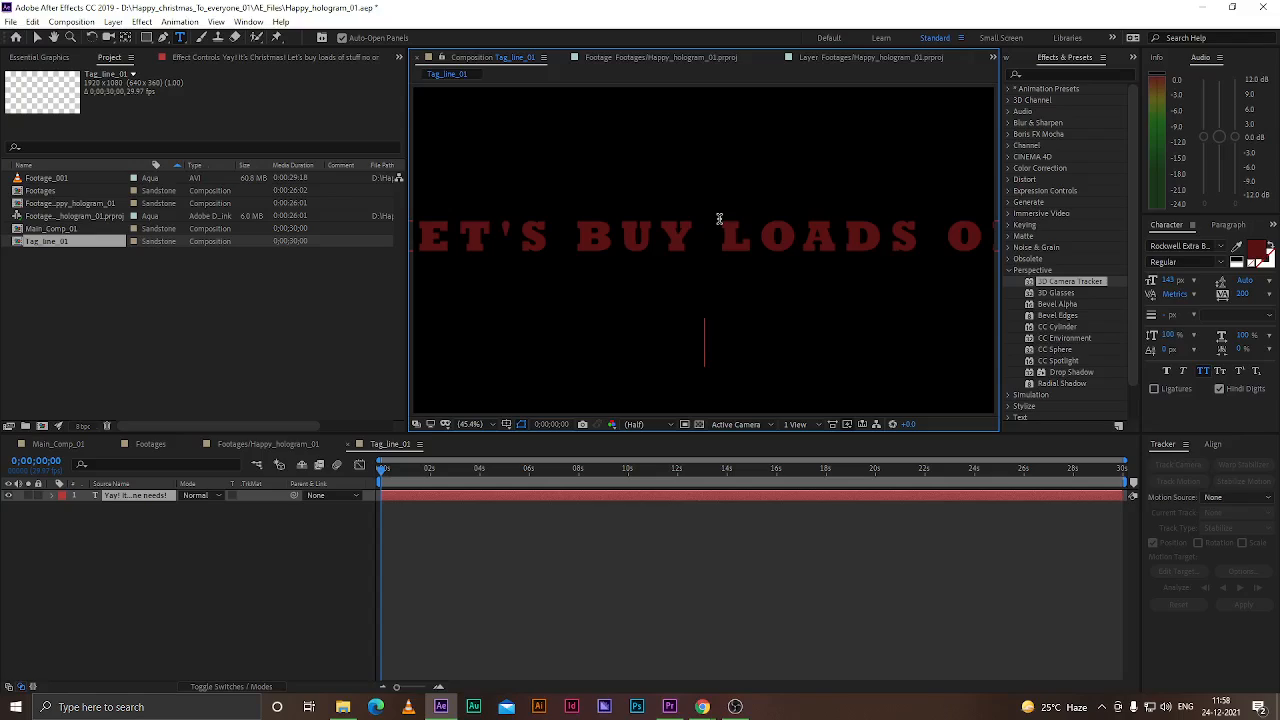
Select all the text and change its fill colour to white
{"action": "key", "text": "ctrl+a"}
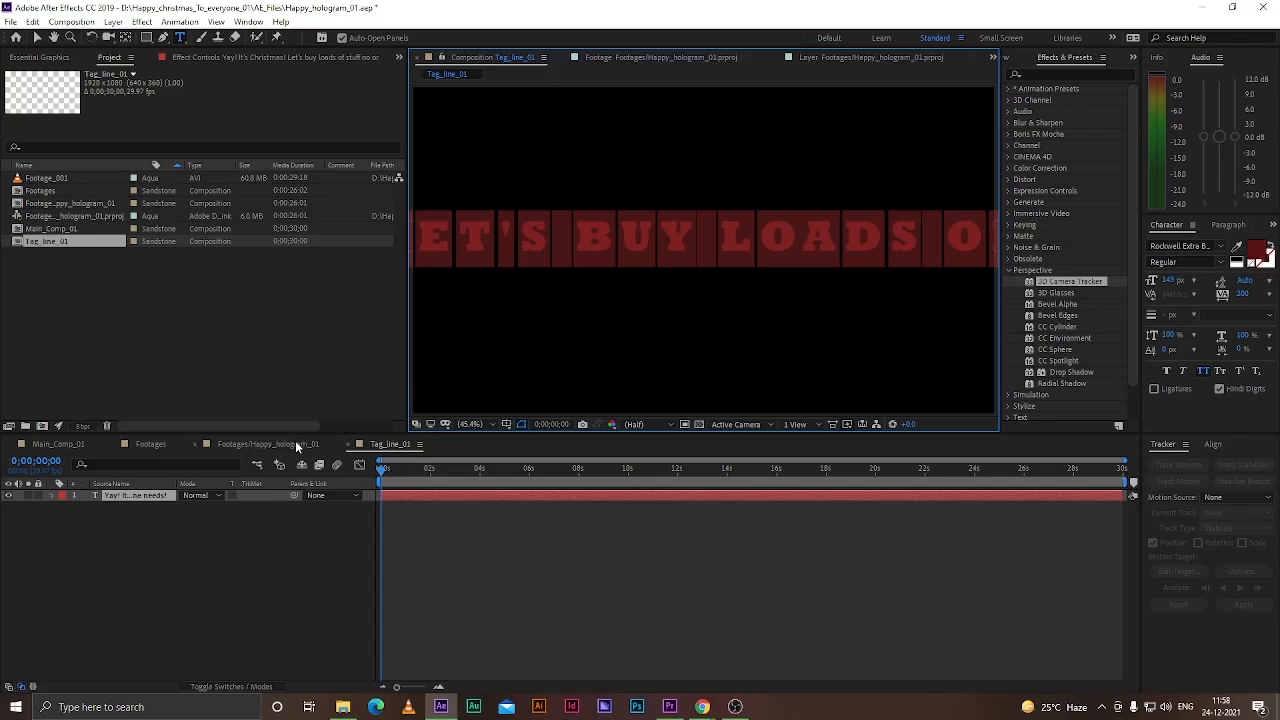
{"action": "left_click", "coordinate": [1257, 250]}
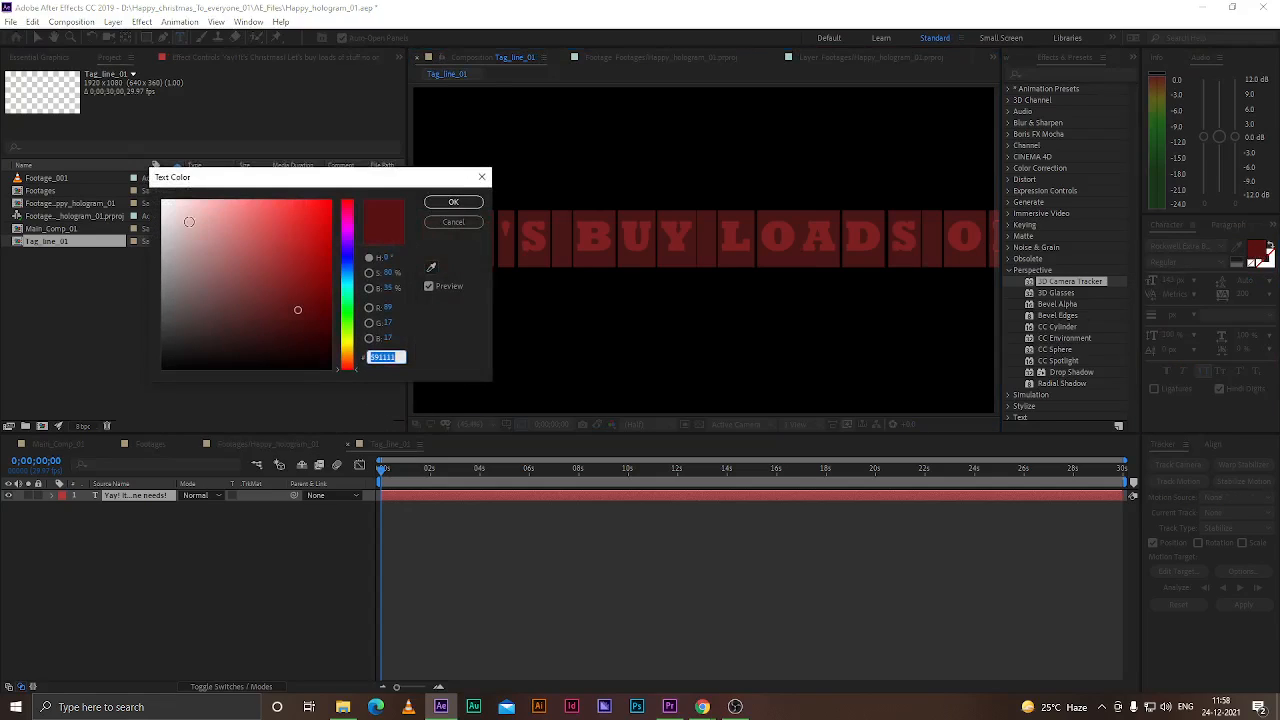
{"action": "left_click_drag", "start_coordinate": [200, 224], "coordinate": [130, 180]}
{"action": "left_click", "coordinate": [453, 222]}
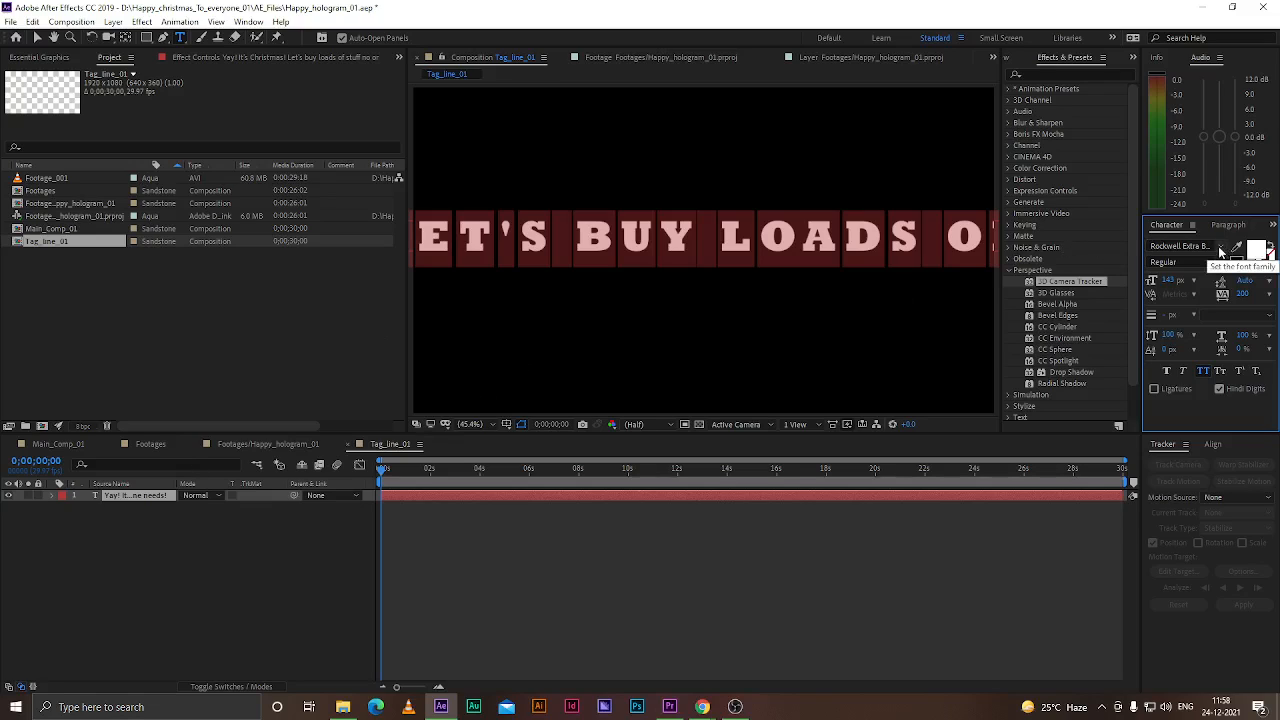
Try the Agency FB and Bradley Hand ITC fonts on the text
{"action": "left_click", "coordinate": [1220, 251]}
{"action": "scroll", "coordinate": [1137, 299], "scroll_direction": "up", "scroll_amount": 20}
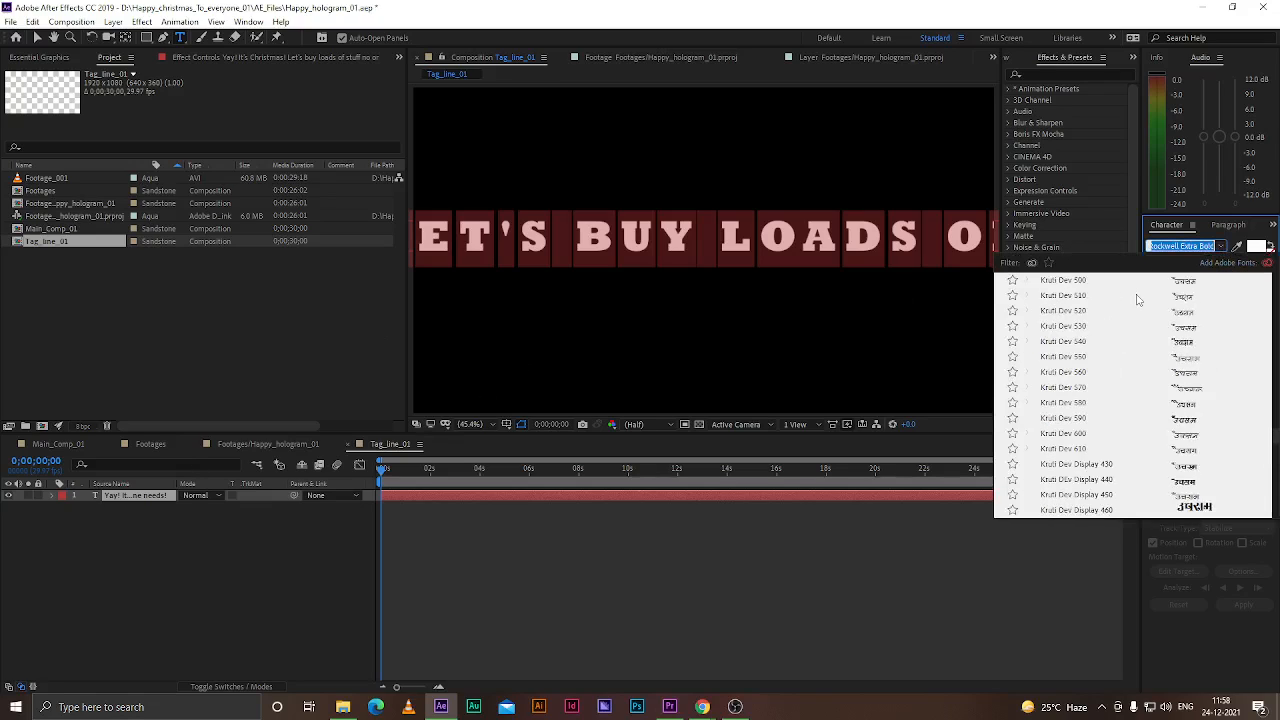
{"action": "scroll", "coordinate": [1137, 299], "scroll_direction": "up", "scroll_amount": 10}
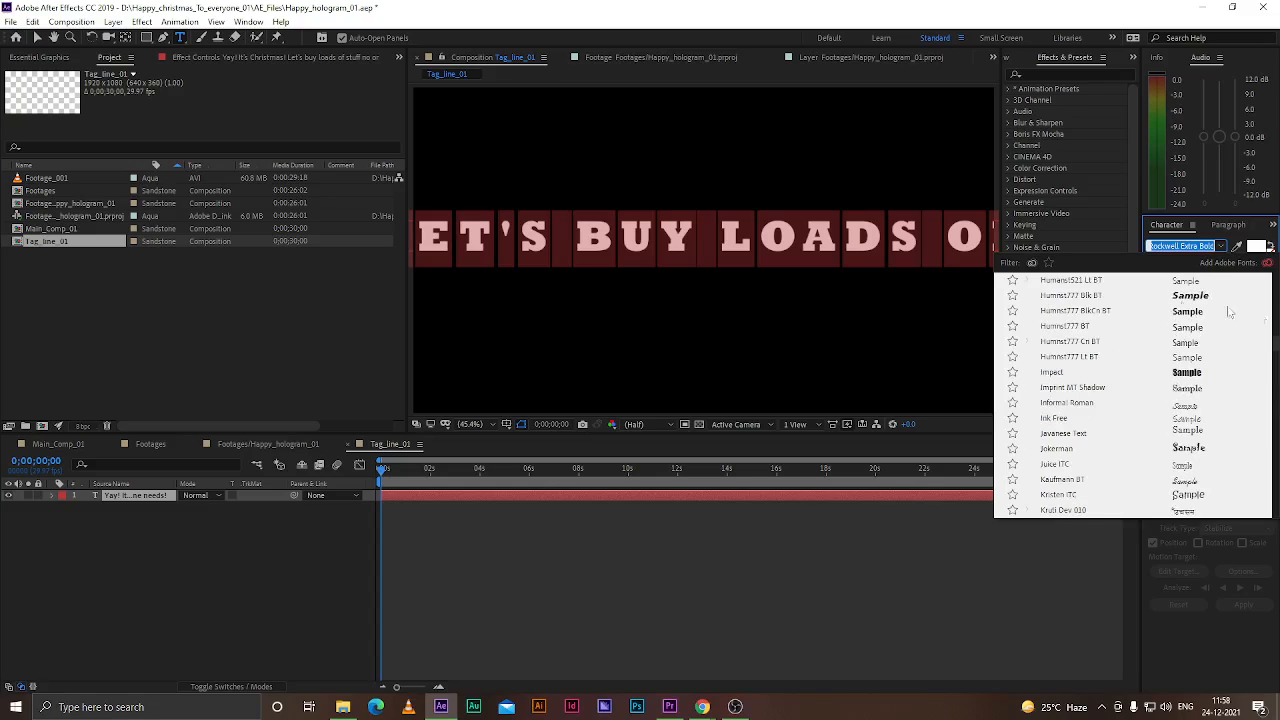
{"action": "left_click_drag", "start_coordinate": [1273, 355], "coordinate": [1274, 282]}
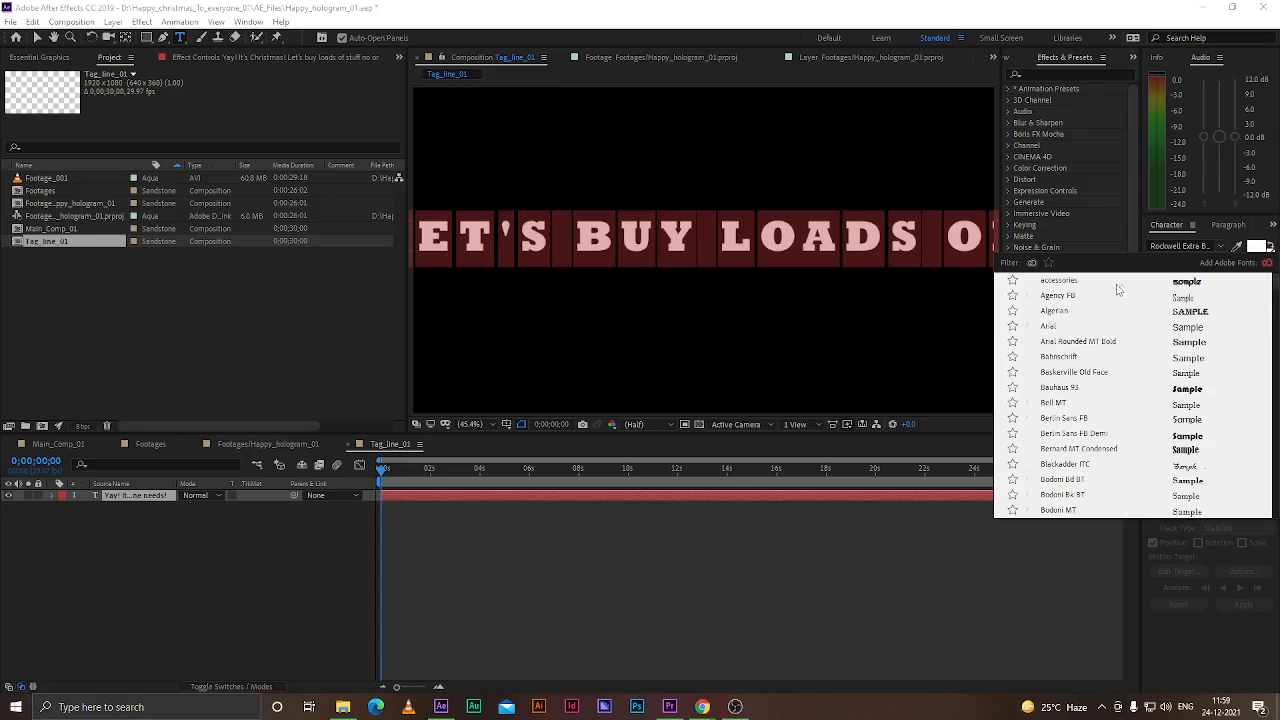
{"action": "left_click", "coordinate": [1057, 297]}
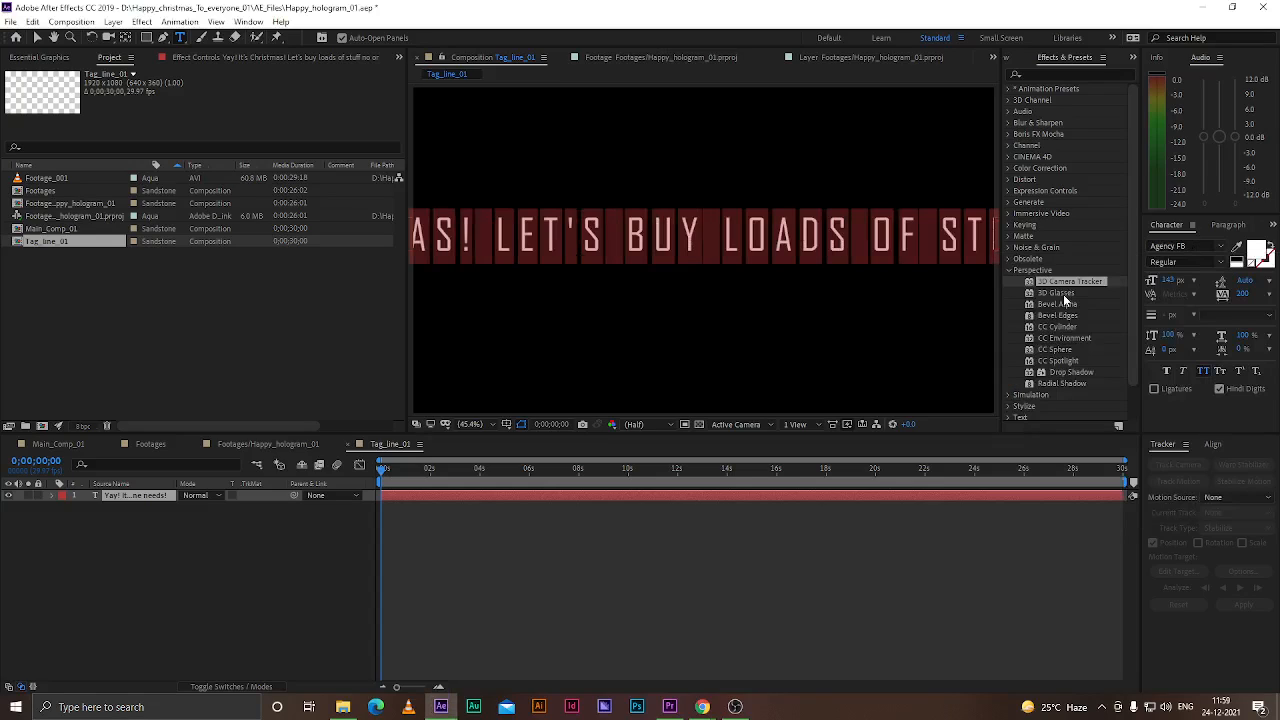
{"action": "left_click", "coordinate": [1221, 248]}
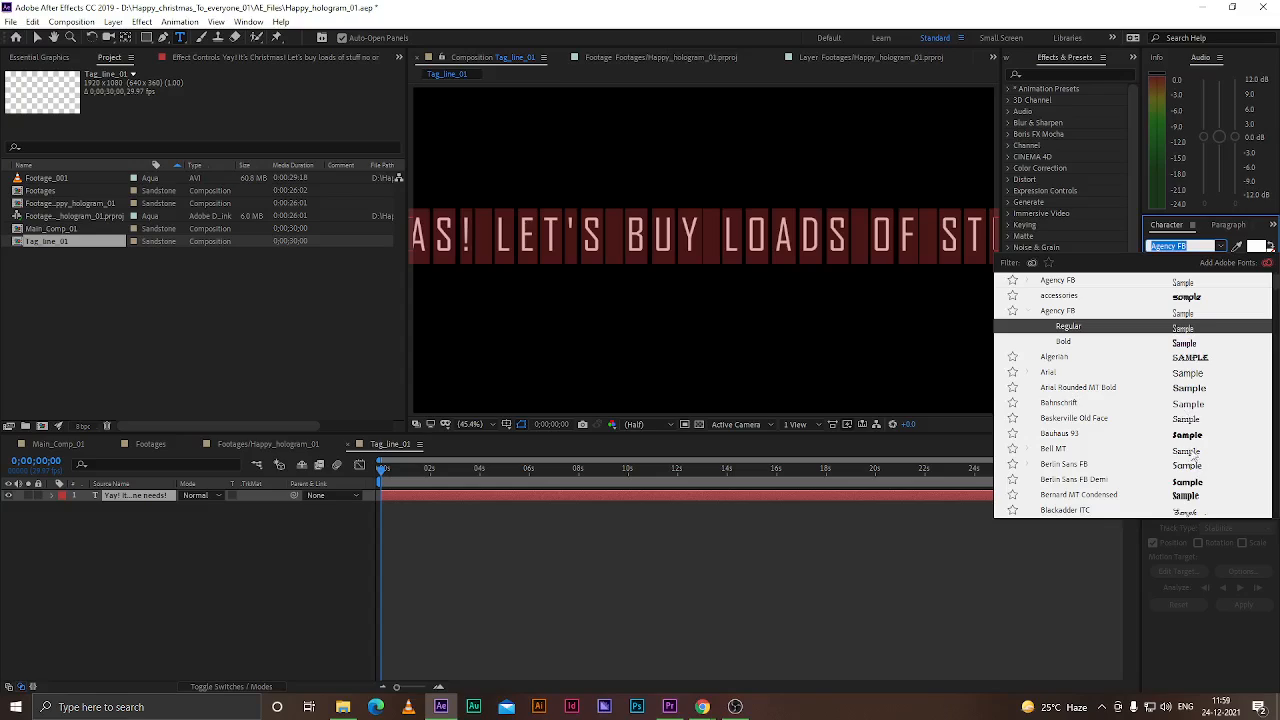
{"action": "scroll", "coordinate": [1192, 470], "scroll_direction": "down", "scroll_amount": 3}
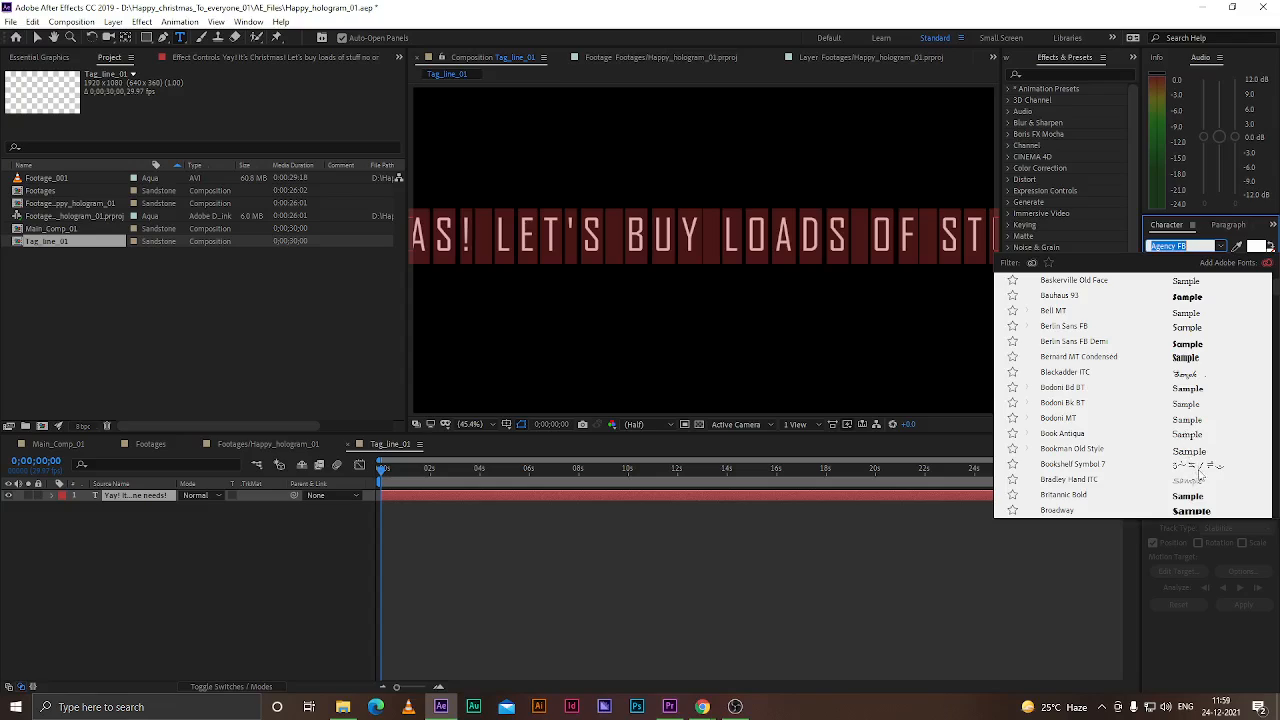
{"action": "scroll", "coordinate": [1200, 472], "scroll_direction": "down", "scroll_amount": 1}
{"action": "left_click", "coordinate": [1189, 434]}
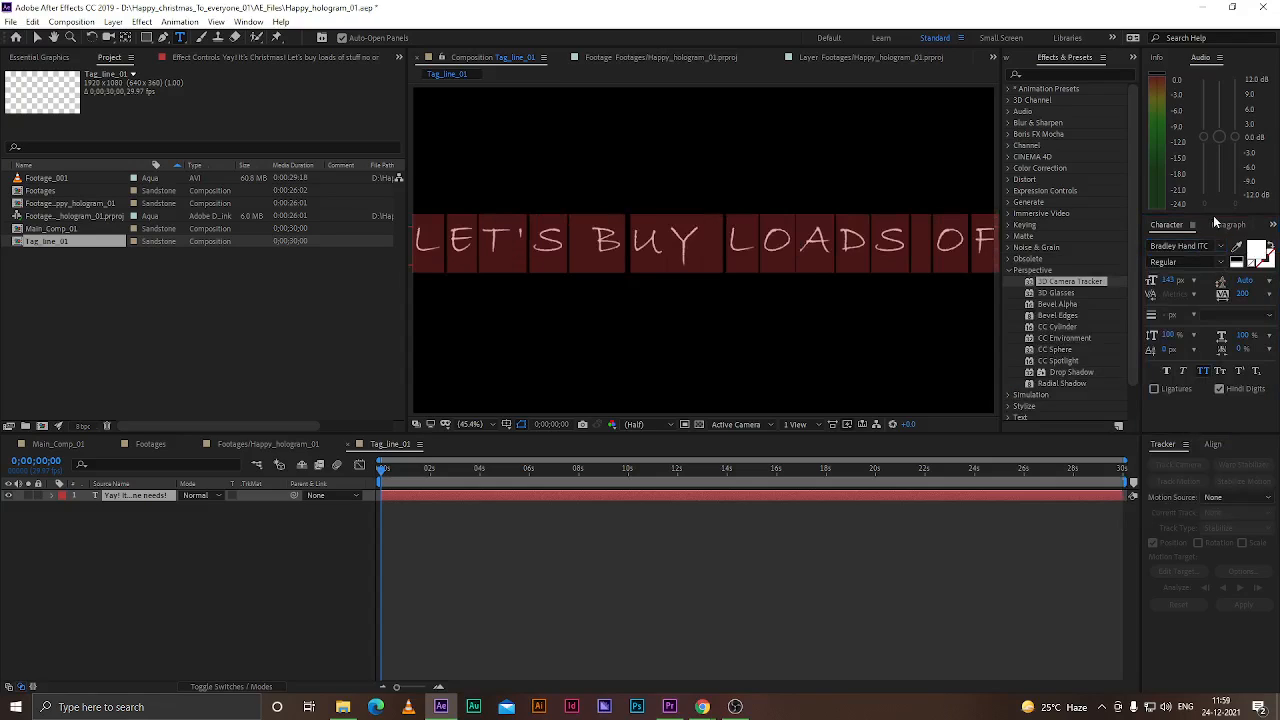
Set the text's font to Brush Script MT and turn off all caps
{"action": "left_click", "coordinate": [1221, 246]}
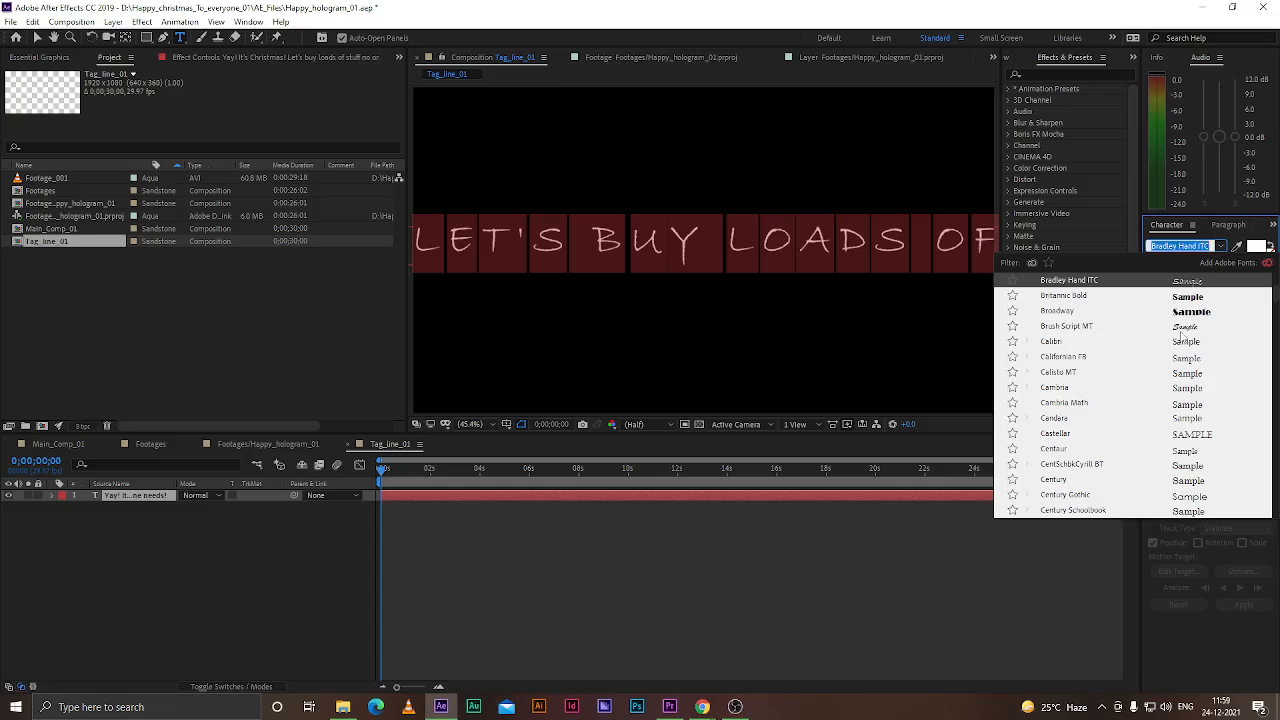
{"action": "left_click", "coordinate": [1184, 328]}
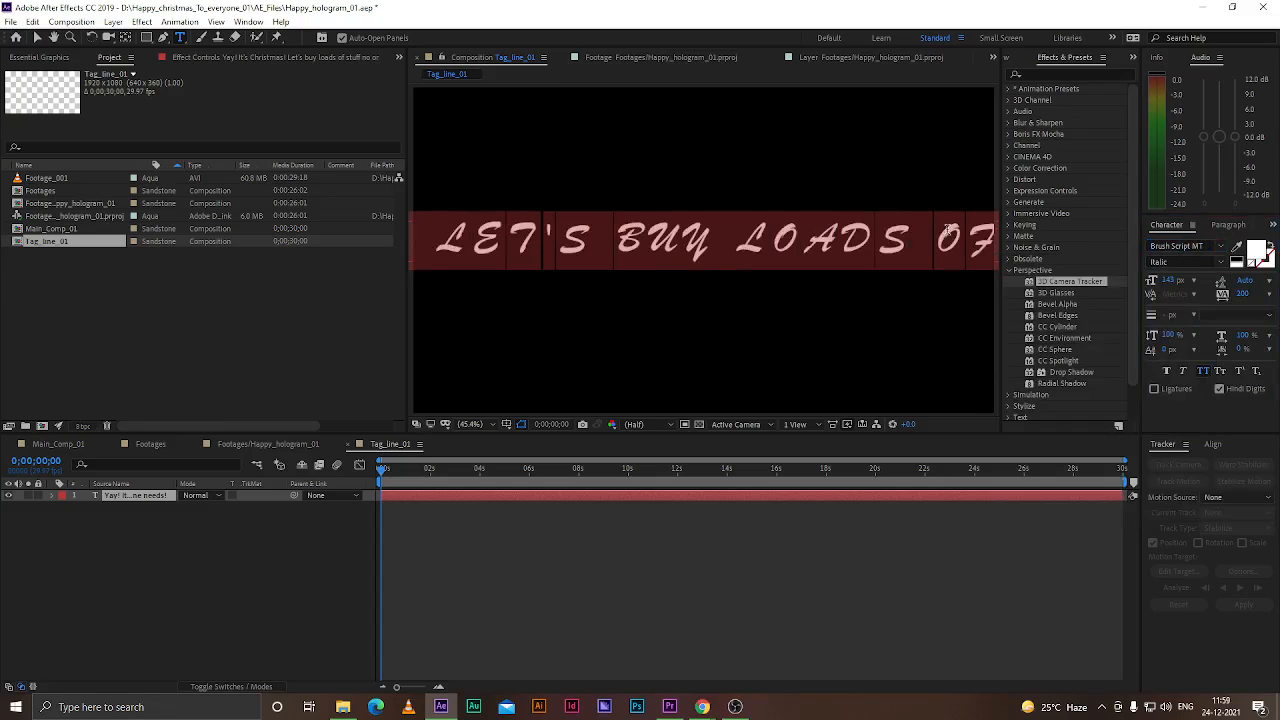
{"action": "left_click", "coordinate": [1204, 368]}
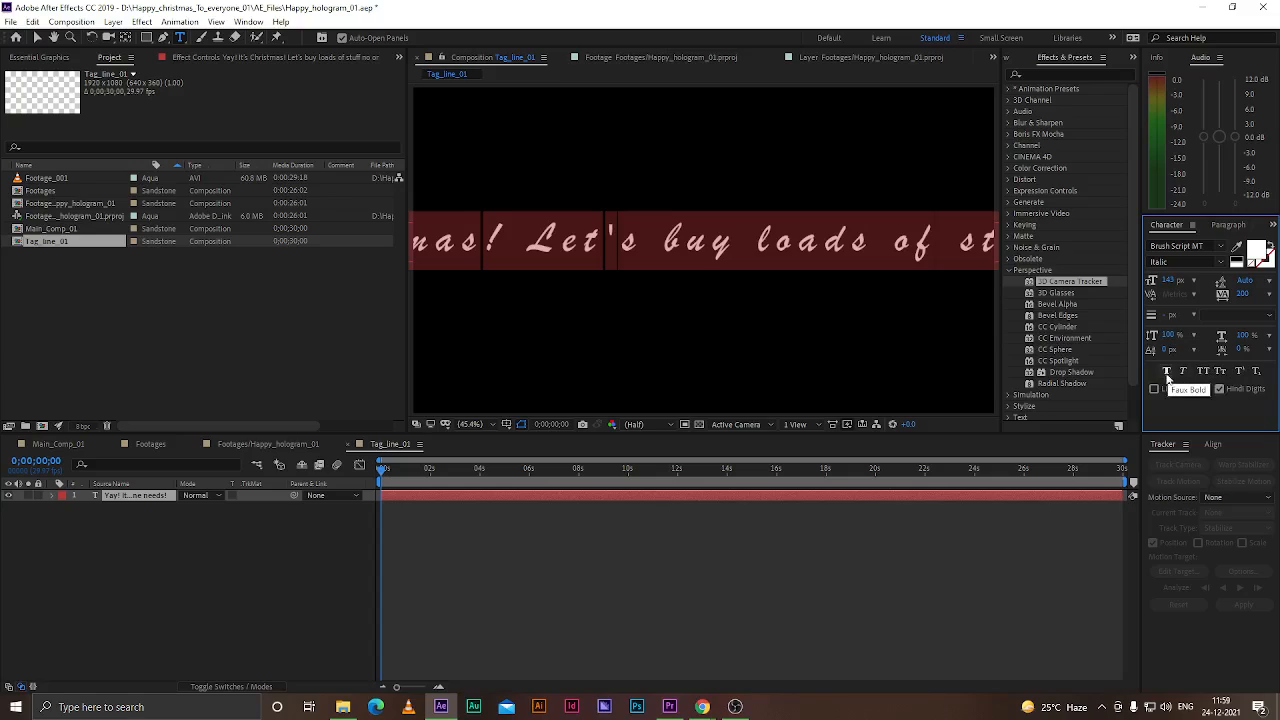
Set the font size to 72 px
{"action": "left_click", "coordinate": [1177, 281]}
{"action": "left_click", "coordinate": [1193, 281]}
{"action": "left_click", "coordinate": [1192, 486]}
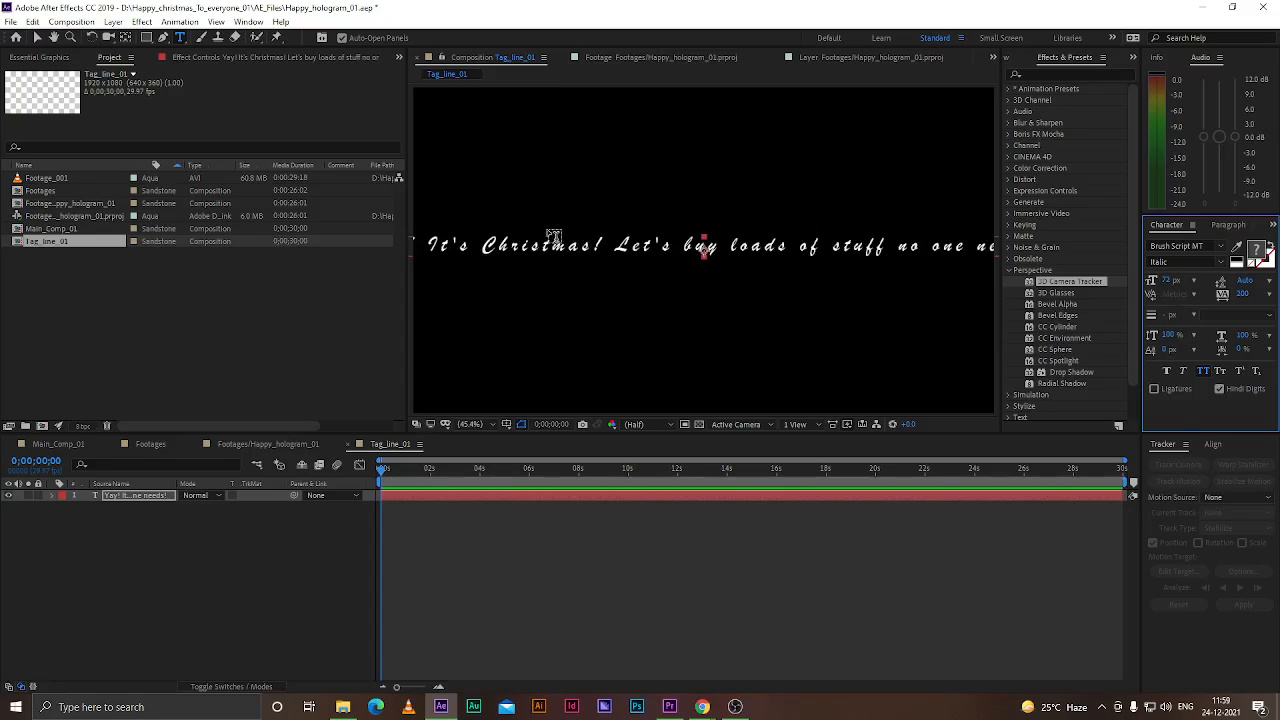
Break the message into three lines after "Christmas!" and after "stuff"
{"action": "left_click", "coordinate": [613, 247]}
{"action": "key", "text": "BackSpace"}
{"action": "key", "text": "Return"}
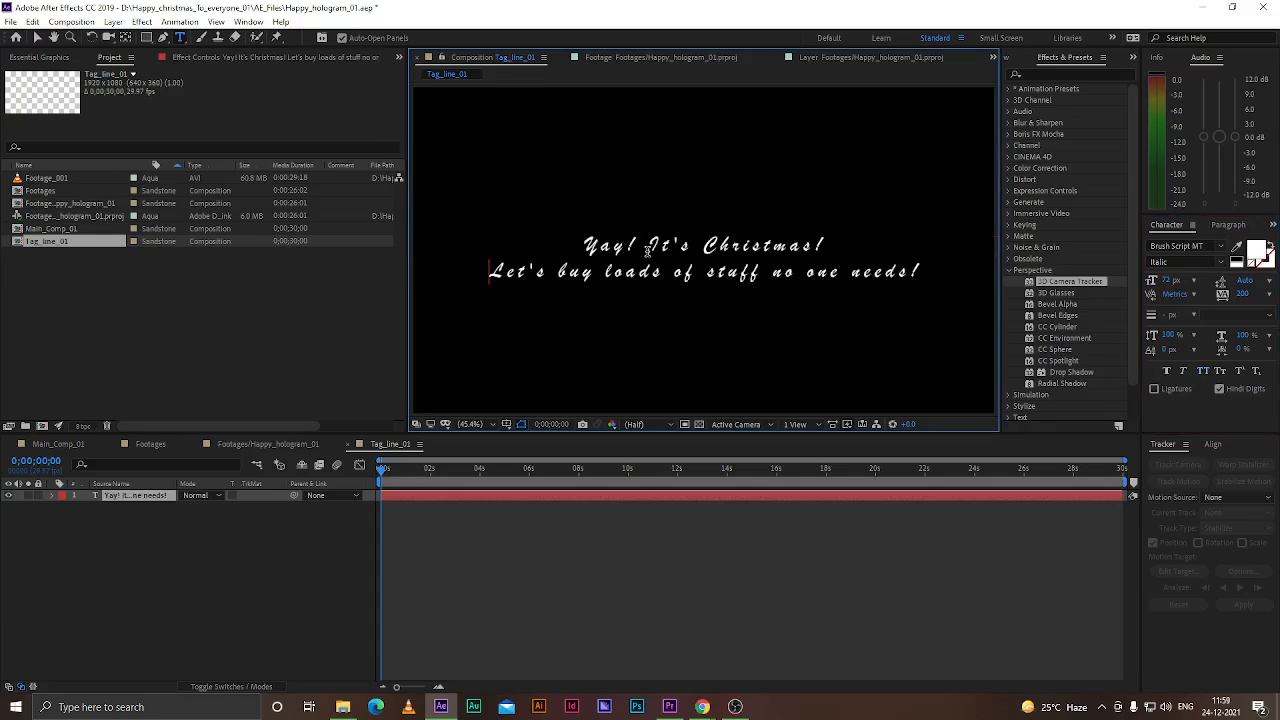
{"action": "left_click", "coordinate": [705, 274]}
{"action": "left_click", "coordinate": [771, 273]}
{"action": "key", "text": "BackSpace"}
{"action": "key", "text": "Return"}
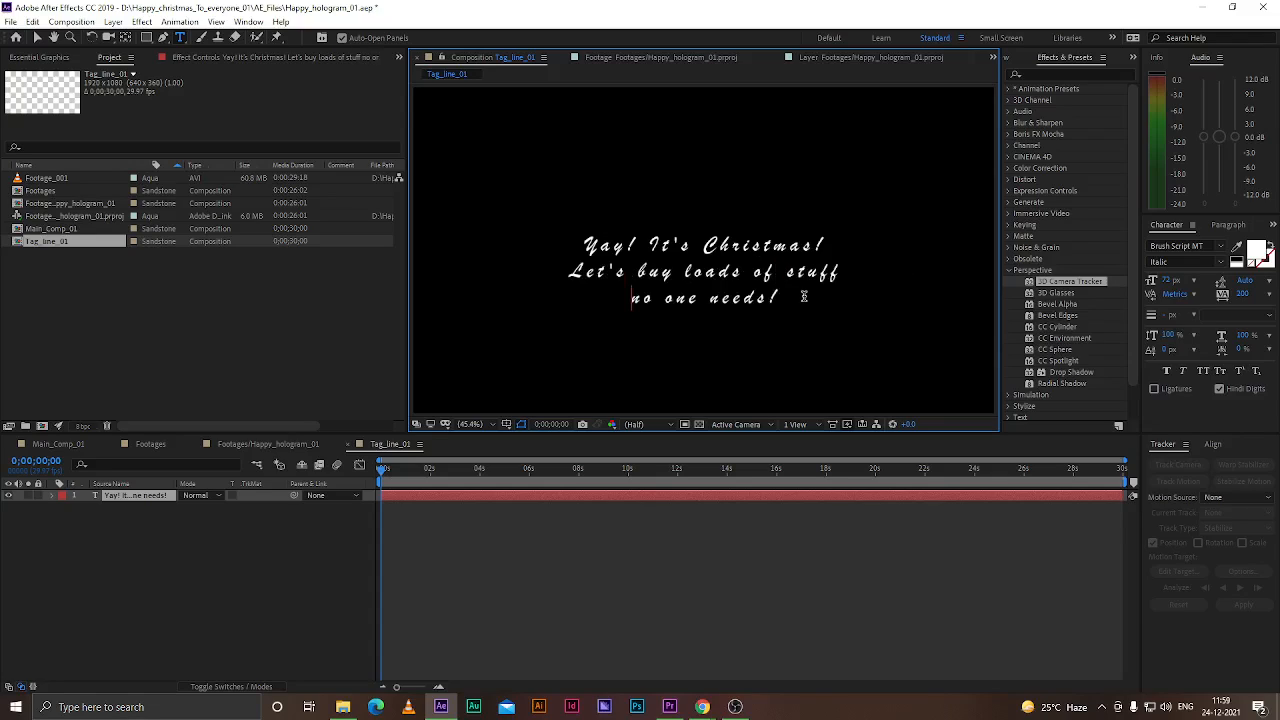
Move the text layer's anchor point to the centre of the text block
{"action": "left_click", "coordinate": [38, 37]}
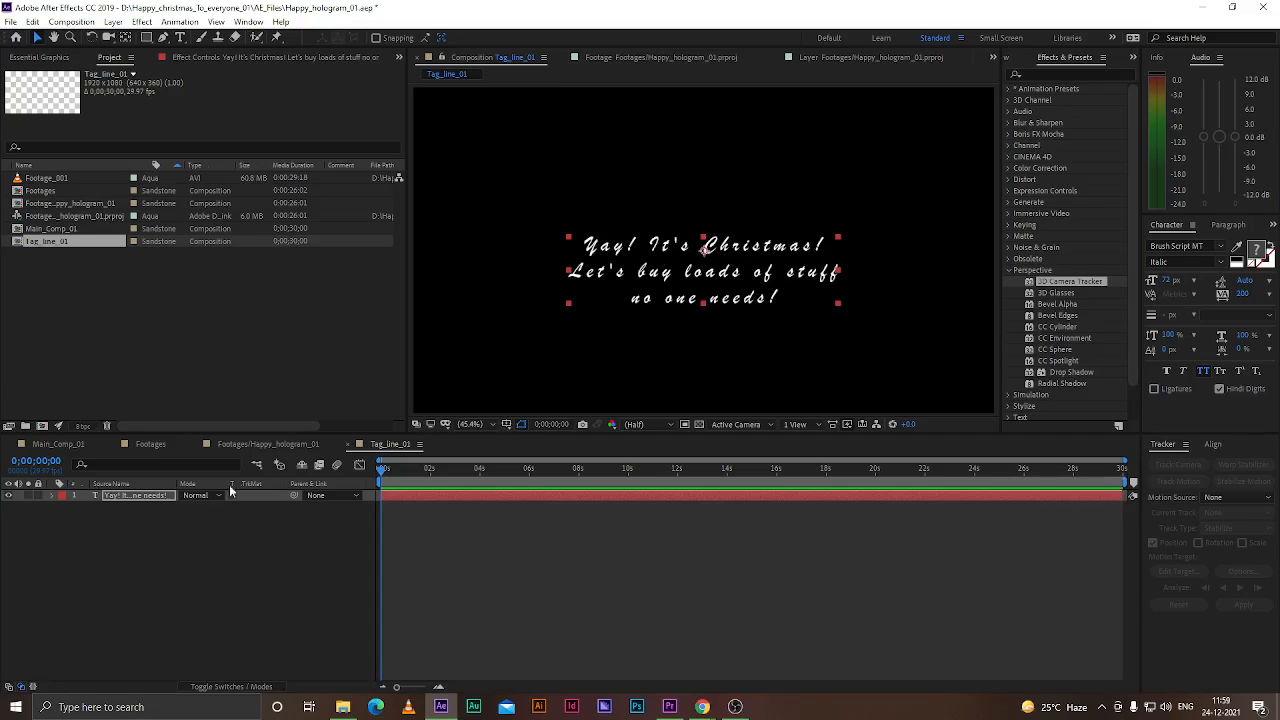
{"action": "left_click", "coordinate": [90, 506]}
{"action": "left_click", "coordinate": [122, 498]}
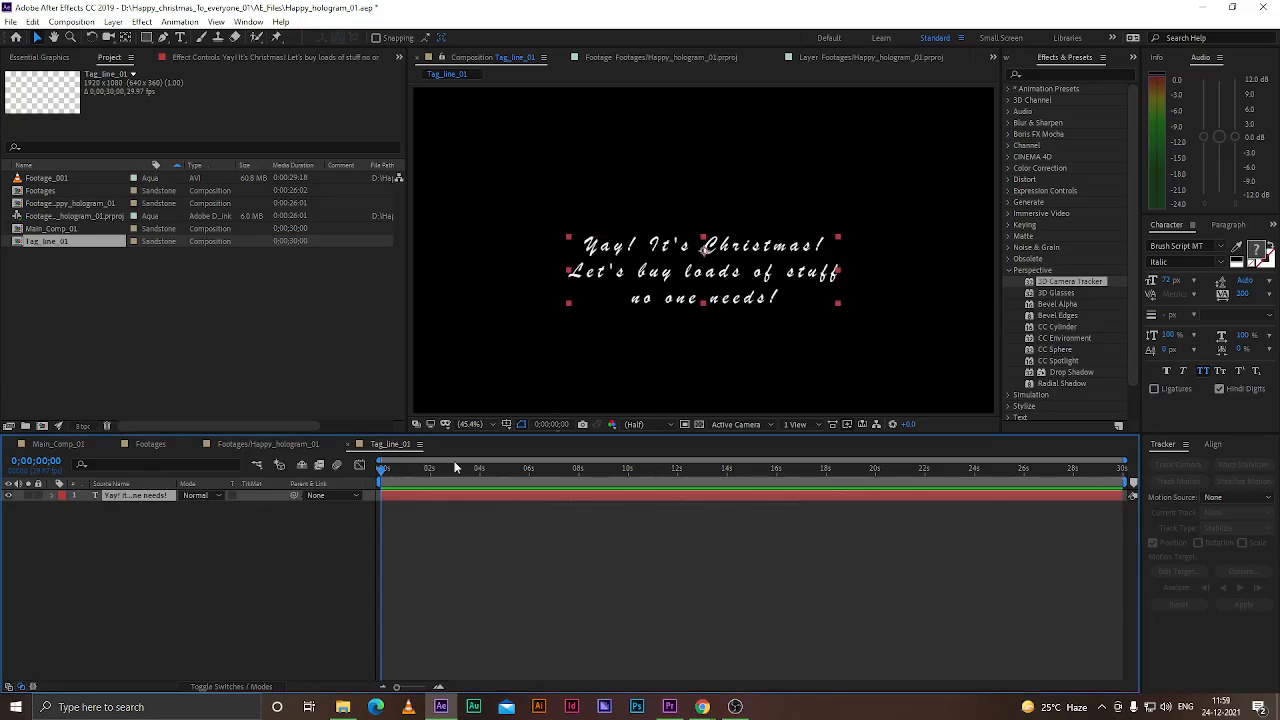
{"action": "key", "text": "y"}
{"action": "left_click_drag", "start_coordinate": [704, 252], "coordinate": [702, 271]}
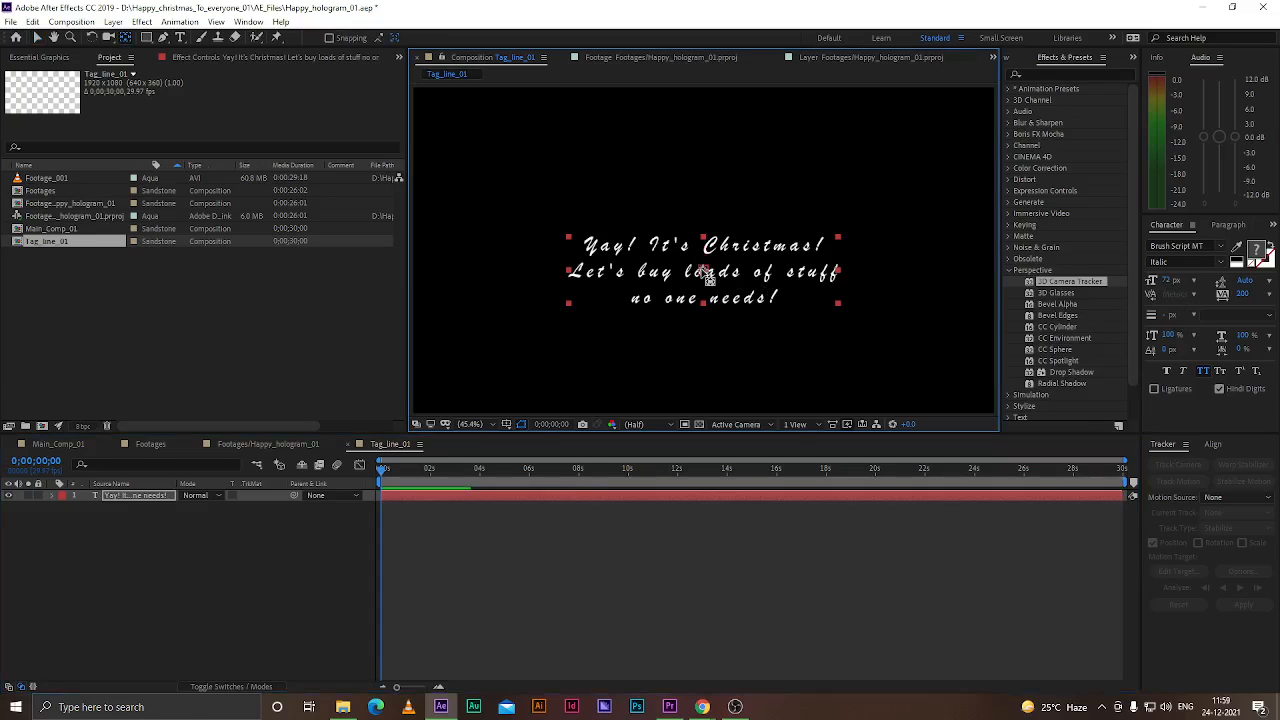
{"action": "left_click", "coordinate": [160, 549]}
{"action": "left_click", "coordinate": [134, 497]}
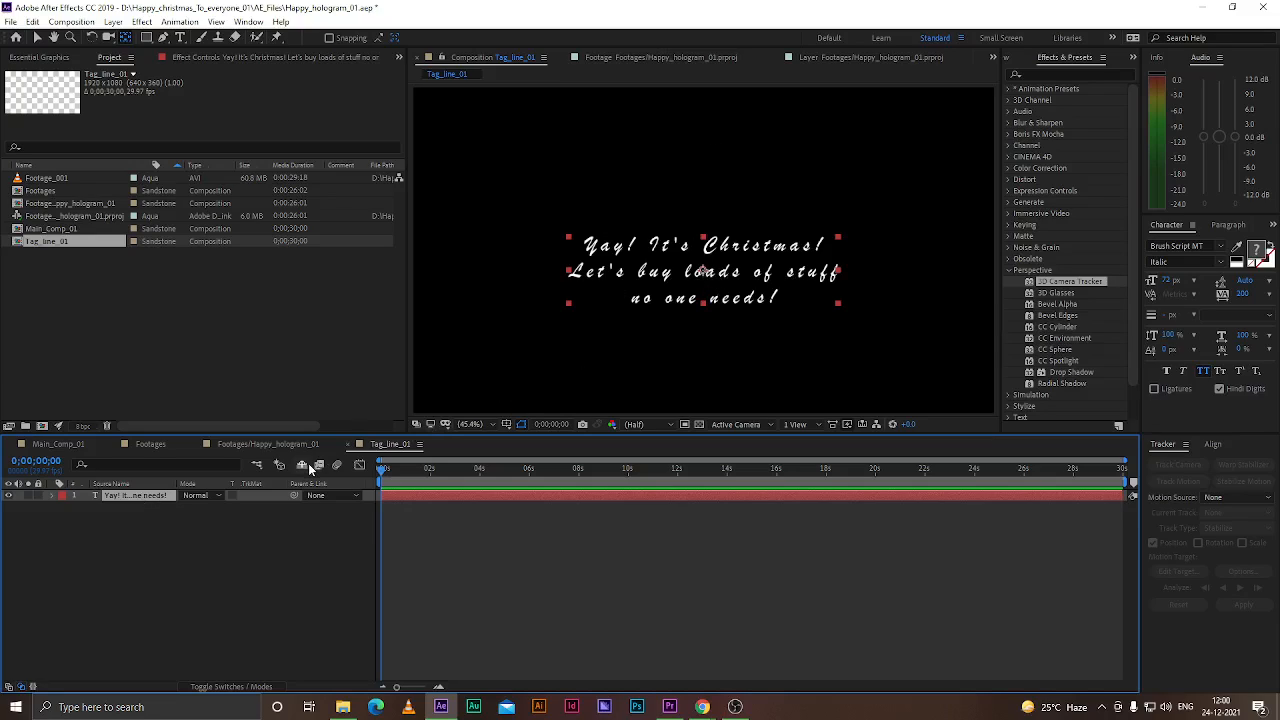
Scale the text layer up to 192%
{"action": "key", "text": "s"}
{"action": "left_click_drag", "start_coordinate": [214, 507], "coordinate": [287, 511]}
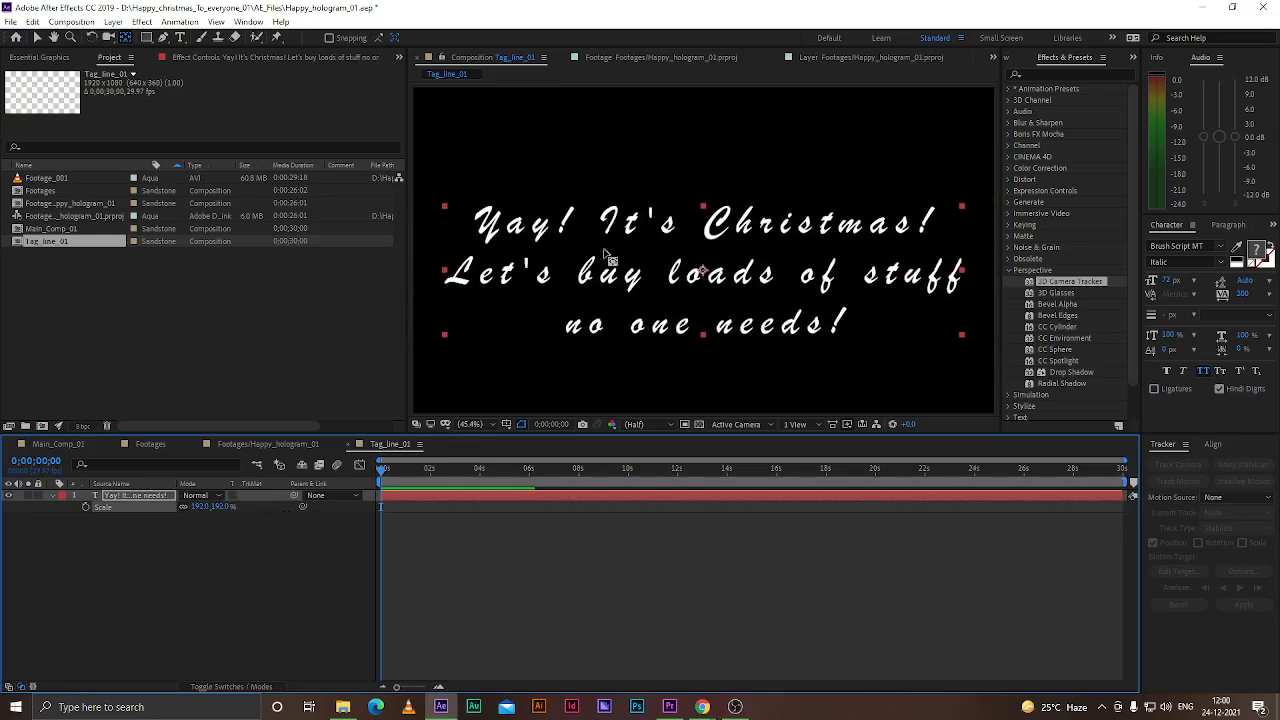
Align the text layer to the vertical centre of the composition
{"action": "left_click", "coordinate": [37, 37]}
{"action": "left_click", "coordinate": [1212, 444]}
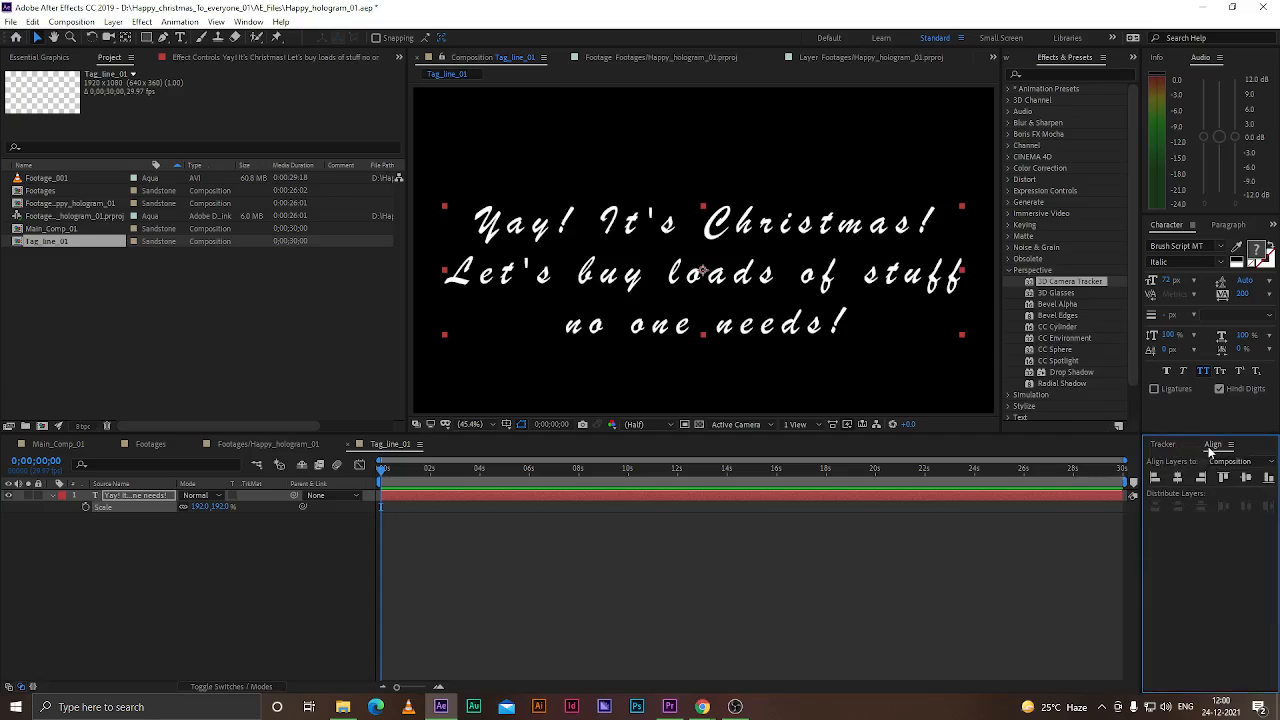
{"action": "left_click", "coordinate": [1245, 478]}
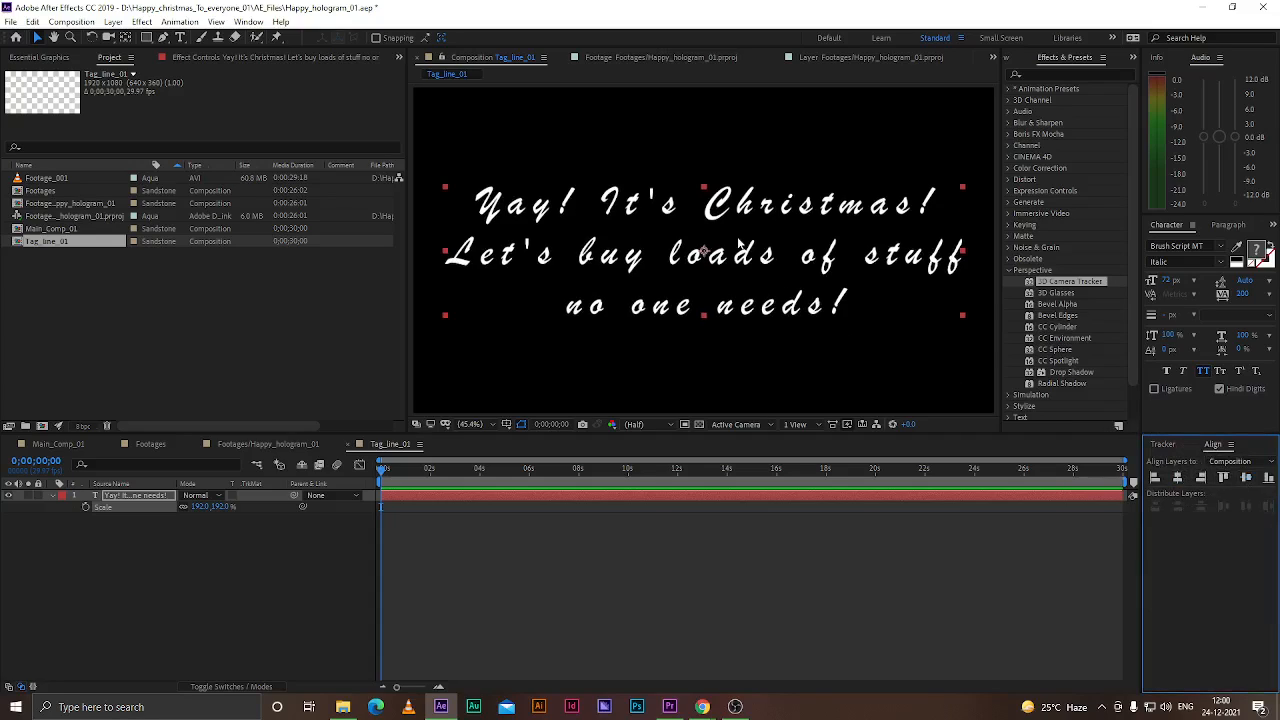
Switch to the Footages/Happy_hologram_01 composition and select its 3D Camera Tracker effect to display the track points
{"action": "left_click", "coordinate": [314, 572]}
{"action": "left_click", "coordinate": [138, 497]}
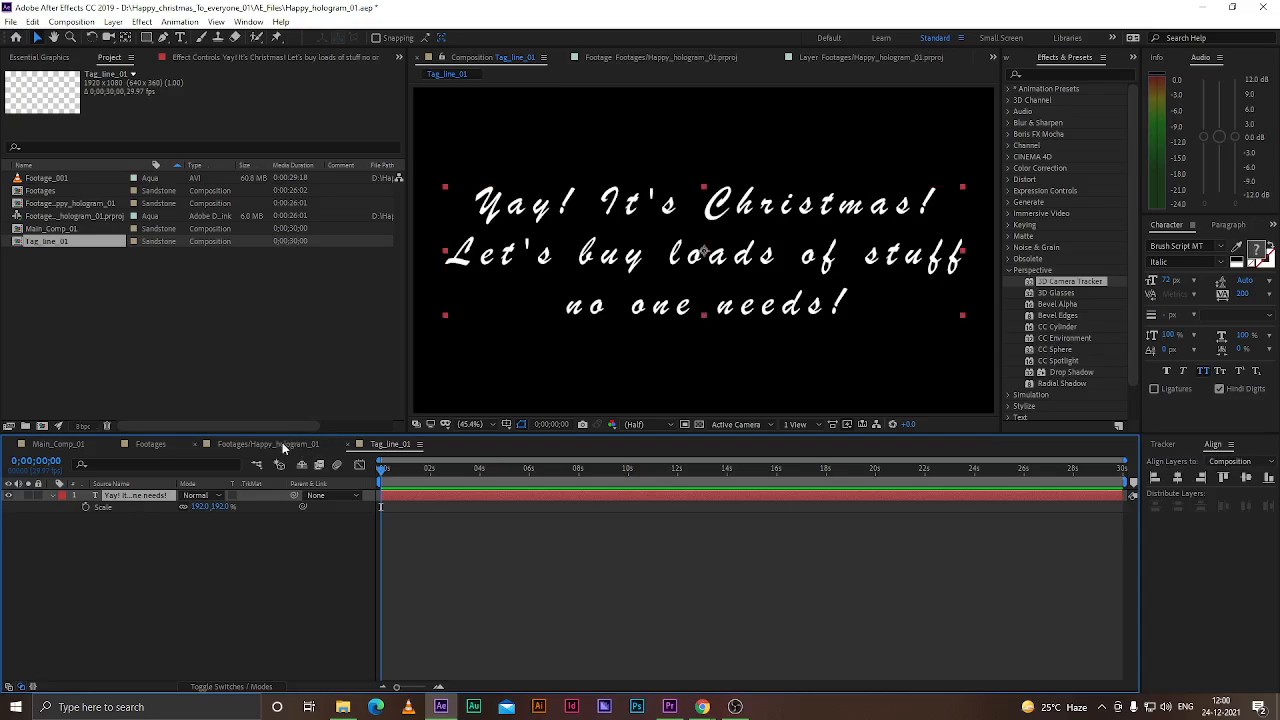
{"action": "left_click", "coordinate": [282, 443]}
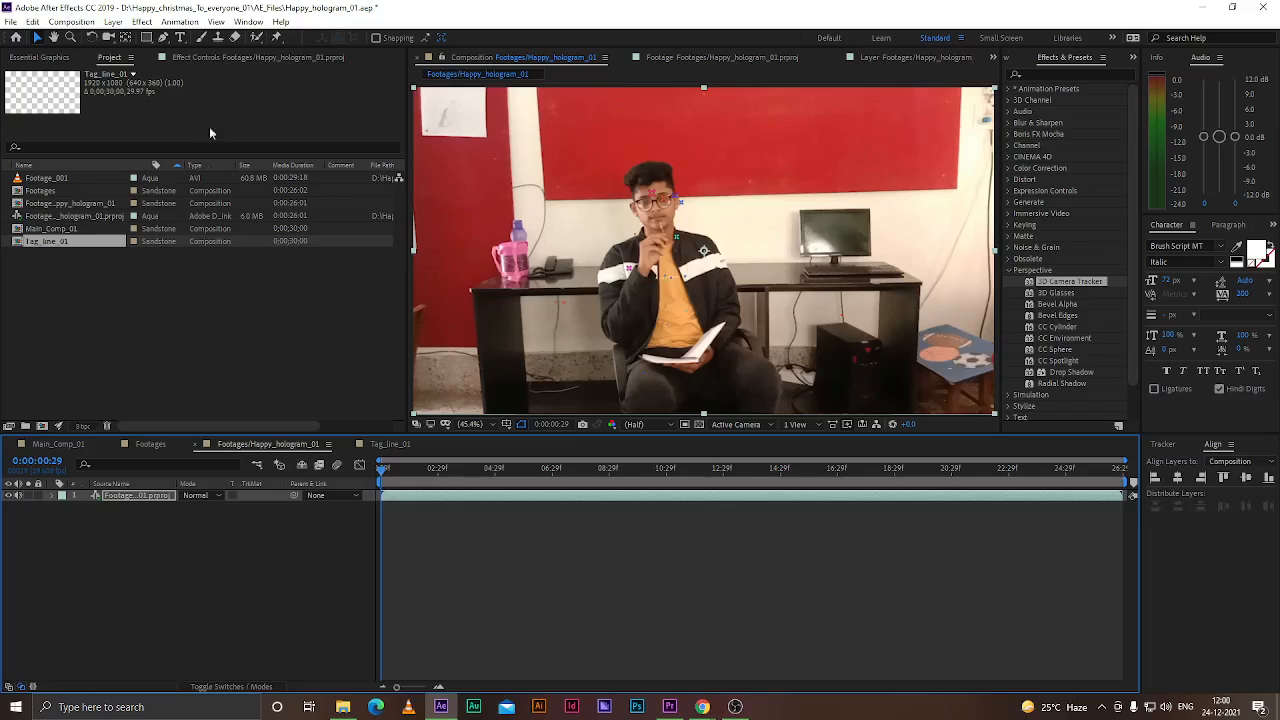
{"action": "left_click", "coordinate": [201, 57]}
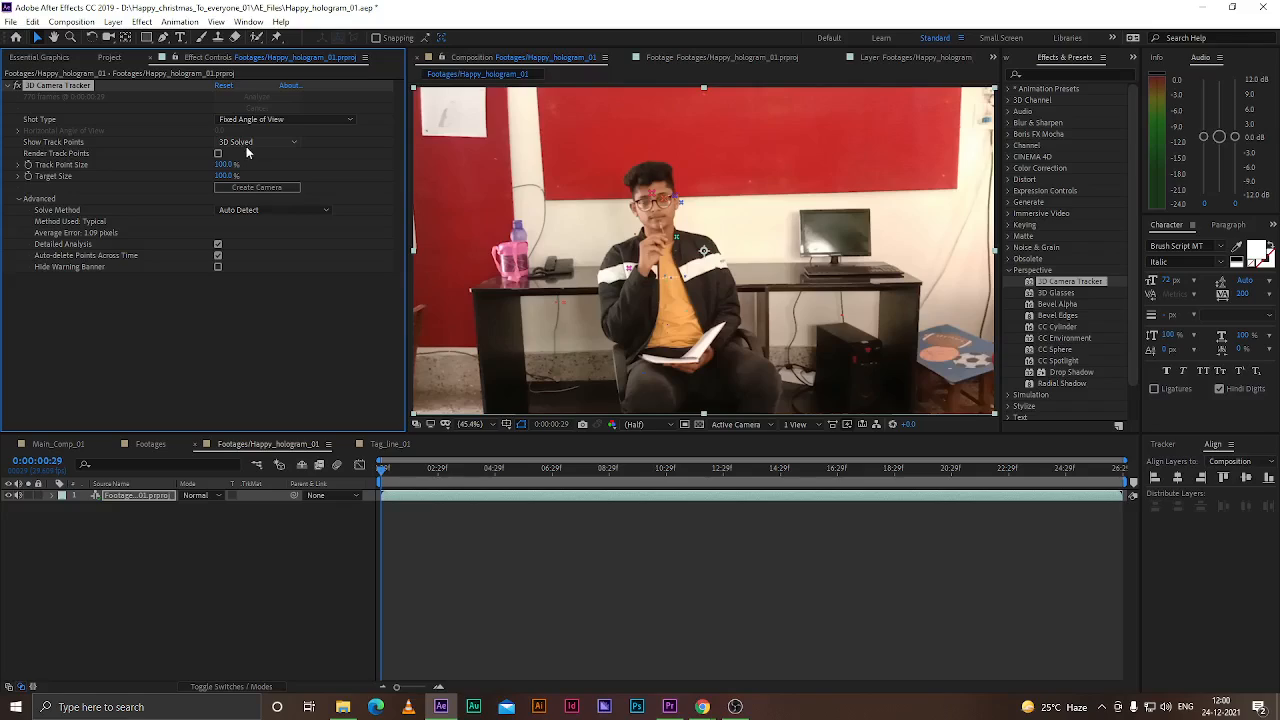
{"action": "left_click", "coordinate": [240, 514]}
{"action": "left_click", "coordinate": [125, 497]}
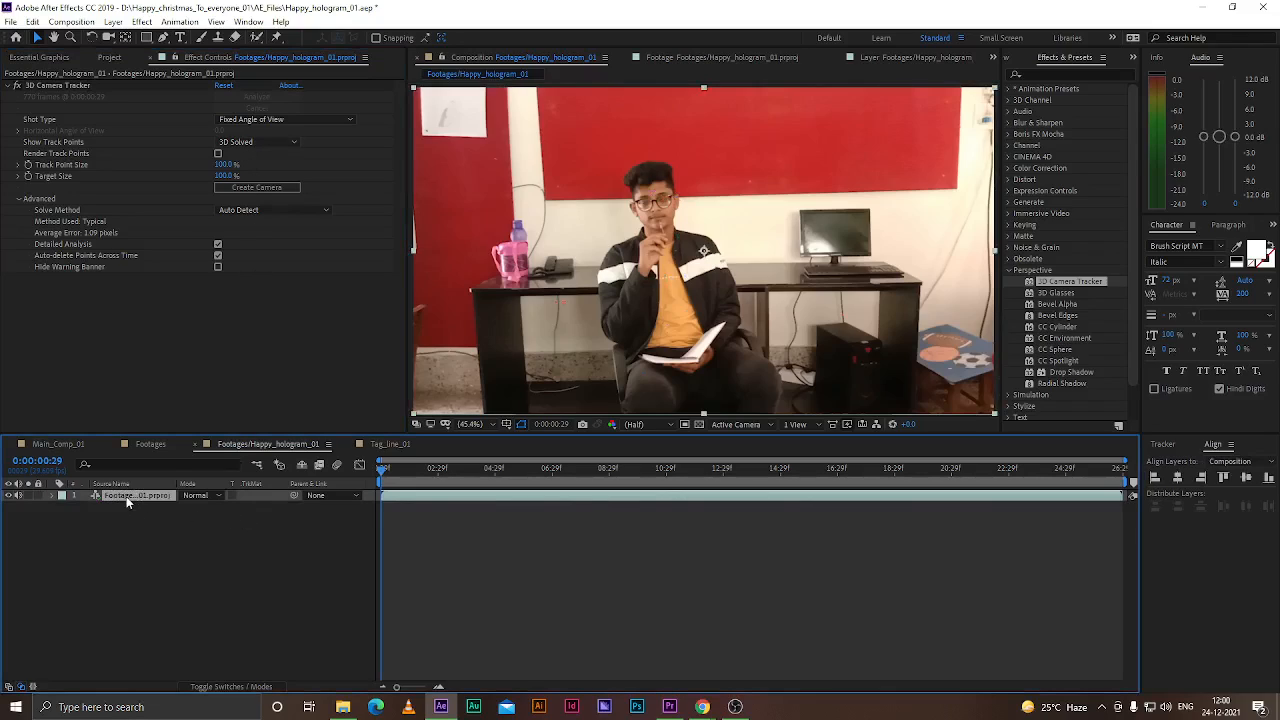
{"action": "left_click", "coordinate": [81, 86]}
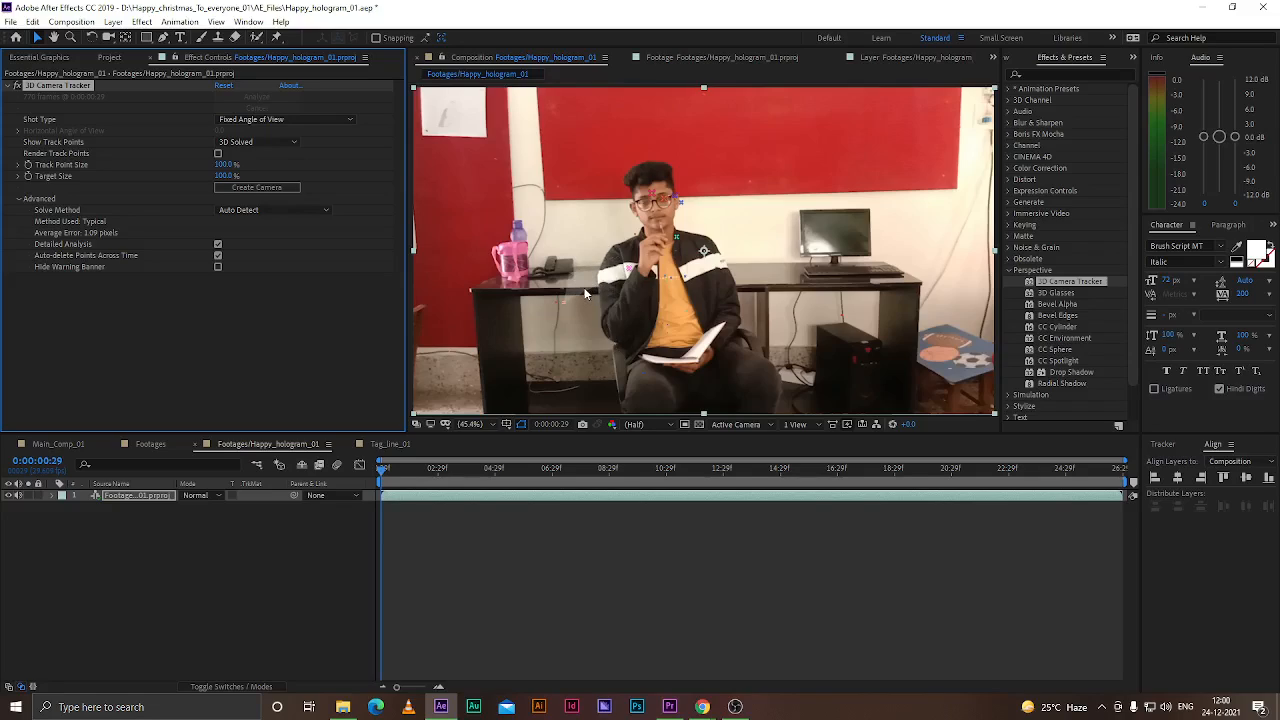
Set the 3D Camera Tracker's track point size to about 130%
{"action": "scroll", "coordinate": [671, 250], "scroll_direction": "down", "scroll_amount": 3}
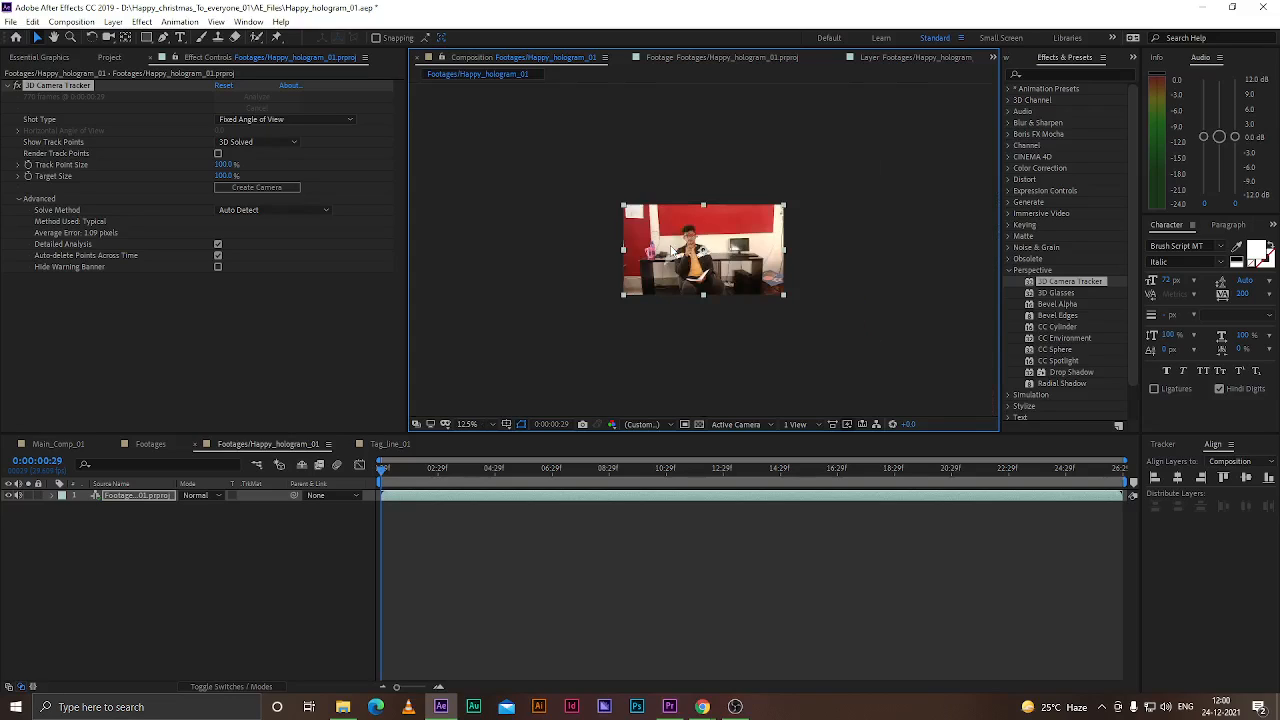
{"action": "scroll", "coordinate": [578, 284], "scroll_direction": "up", "scroll_amount": 7}
{"action": "scroll", "coordinate": [579, 281], "scroll_direction": "down", "scroll_amount": 1}
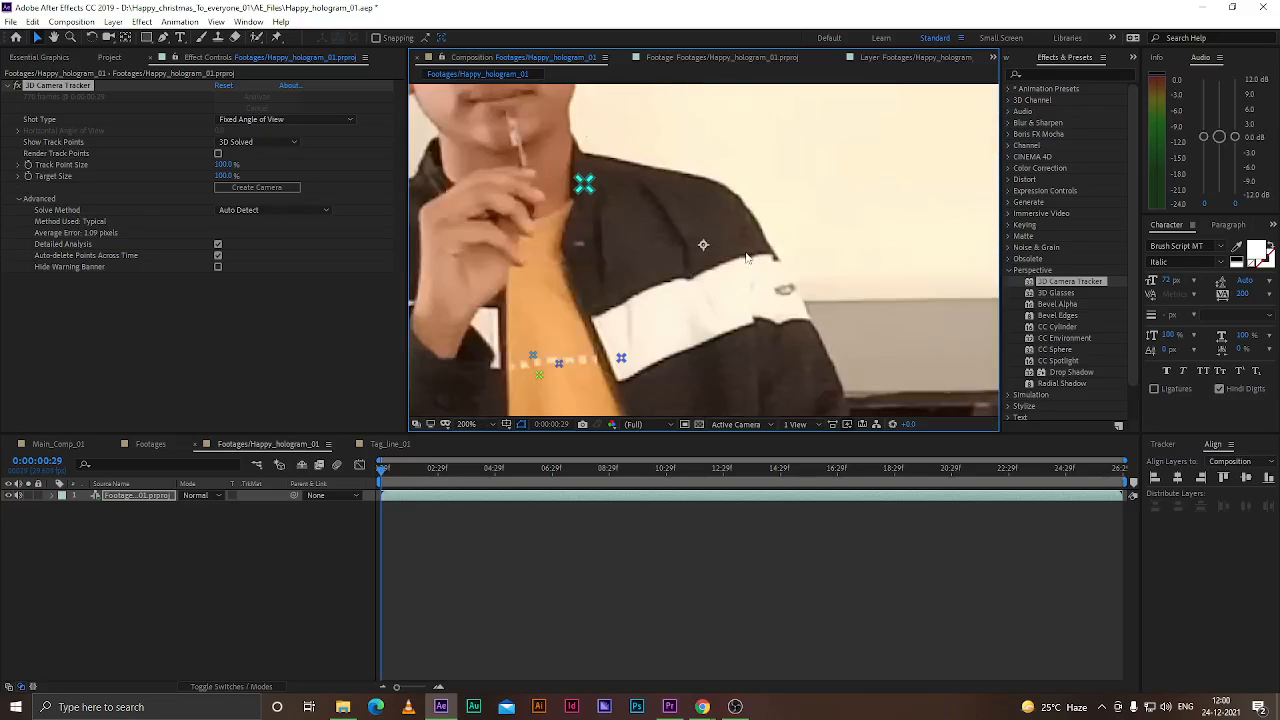
{"action": "left_click_drag", "start_coordinate": [675, 255], "coordinate": [828, 254]}
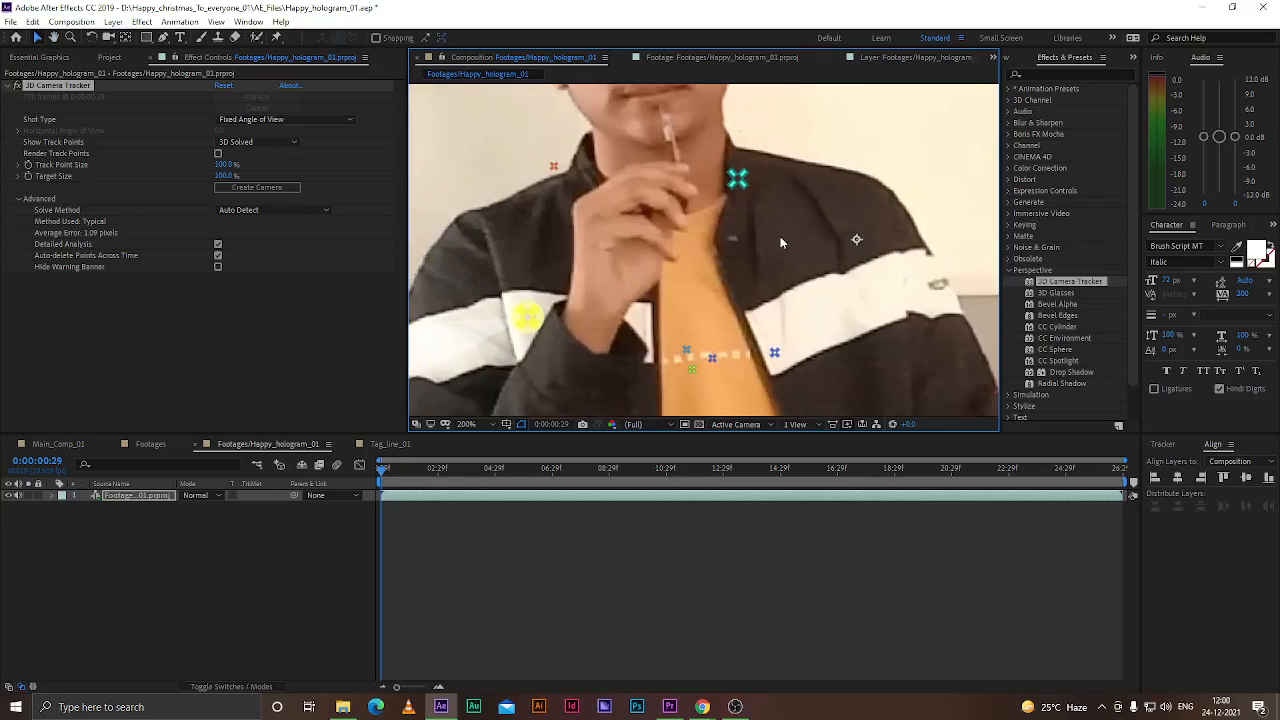
{"action": "scroll", "coordinate": [780, 236], "scroll_direction": "down", "scroll_amount": 4}
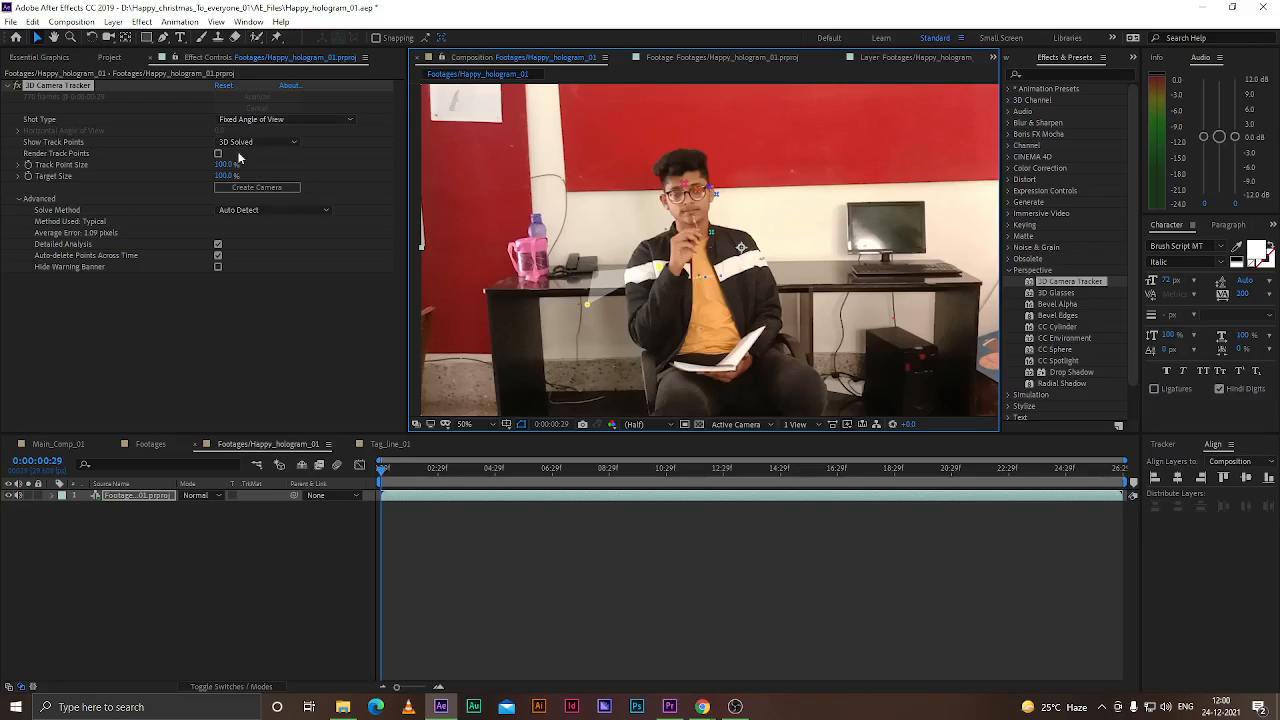
{"action": "mouse_move", "coordinate": [222, 165]}
{"action": "left_mouse_down"}
{"action": "mouse_move", "coordinate": [300, 163]}
{"action": "mouse_move", "coordinate": [202, 161]}
{"action": "left_mouse_up"}
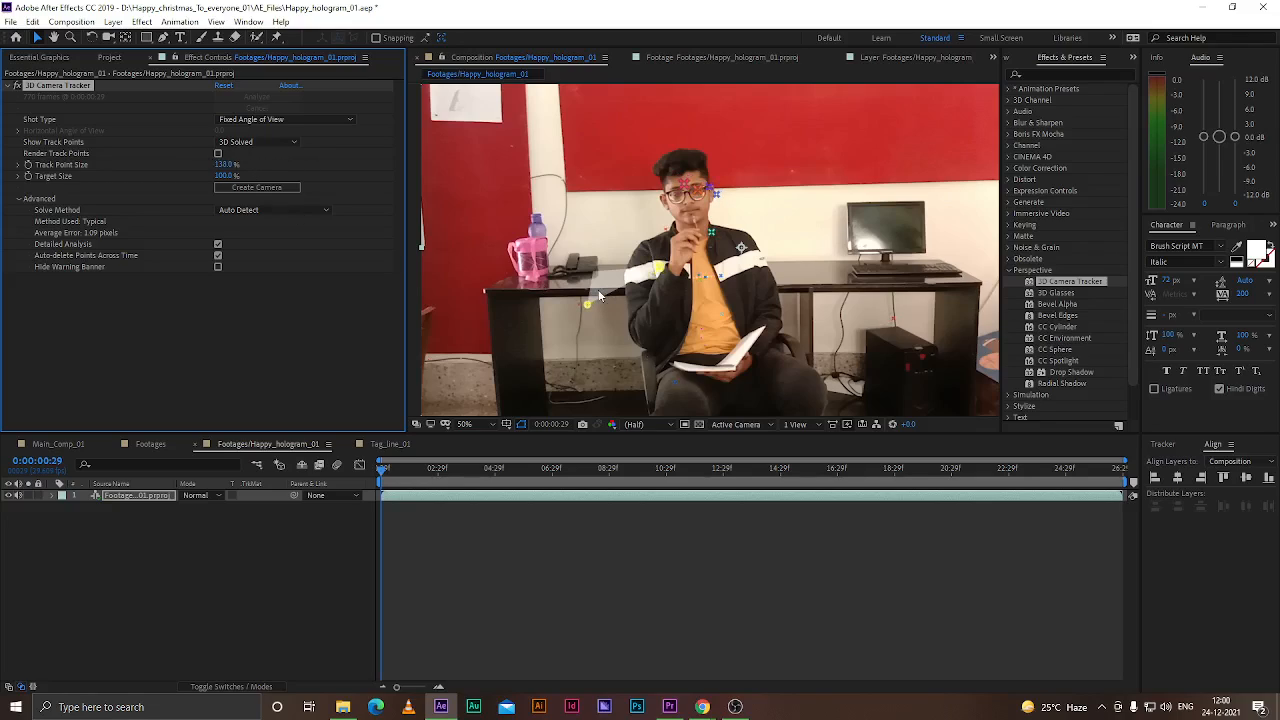
Switch to Chrome and search Google for "green screen tracking points" in a new tab
{"action": "mouse_move", "coordinate": [702, 706]}
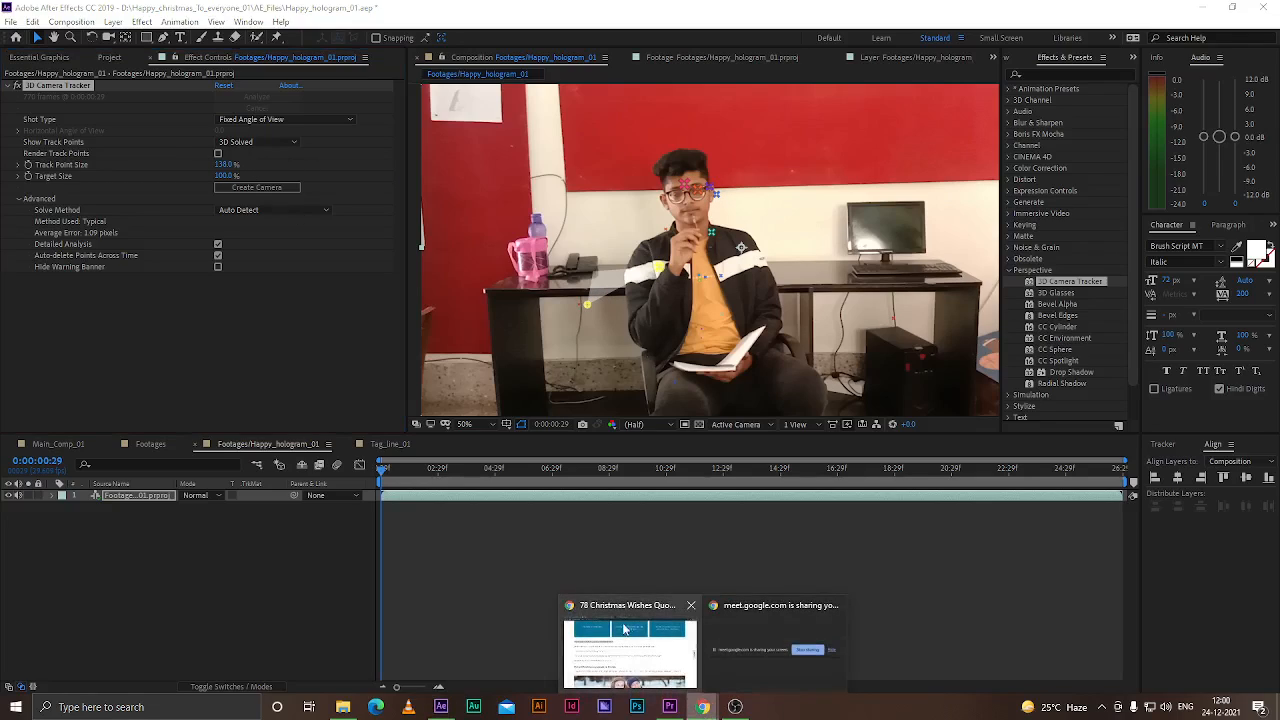
{"action": "left_click", "coordinate": [628, 640]}
{"action": "left_click", "coordinate": [658, 11]}
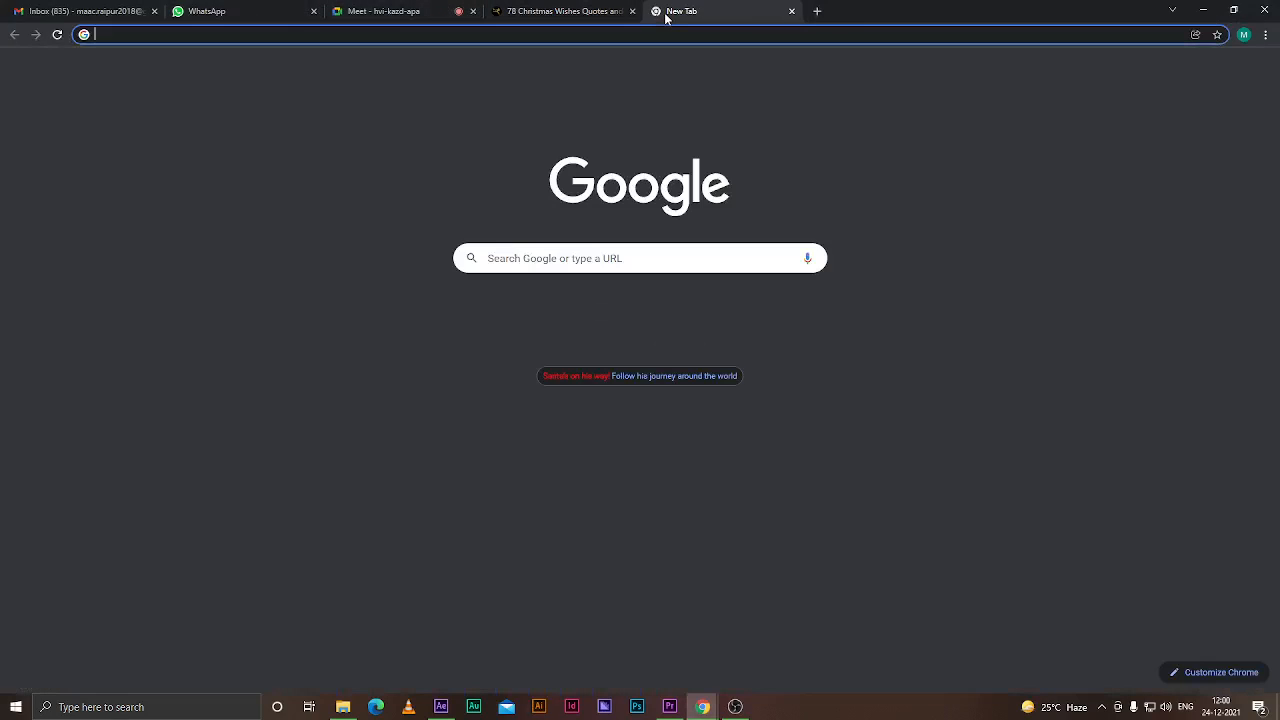
{"action": "type", "text": "g"}
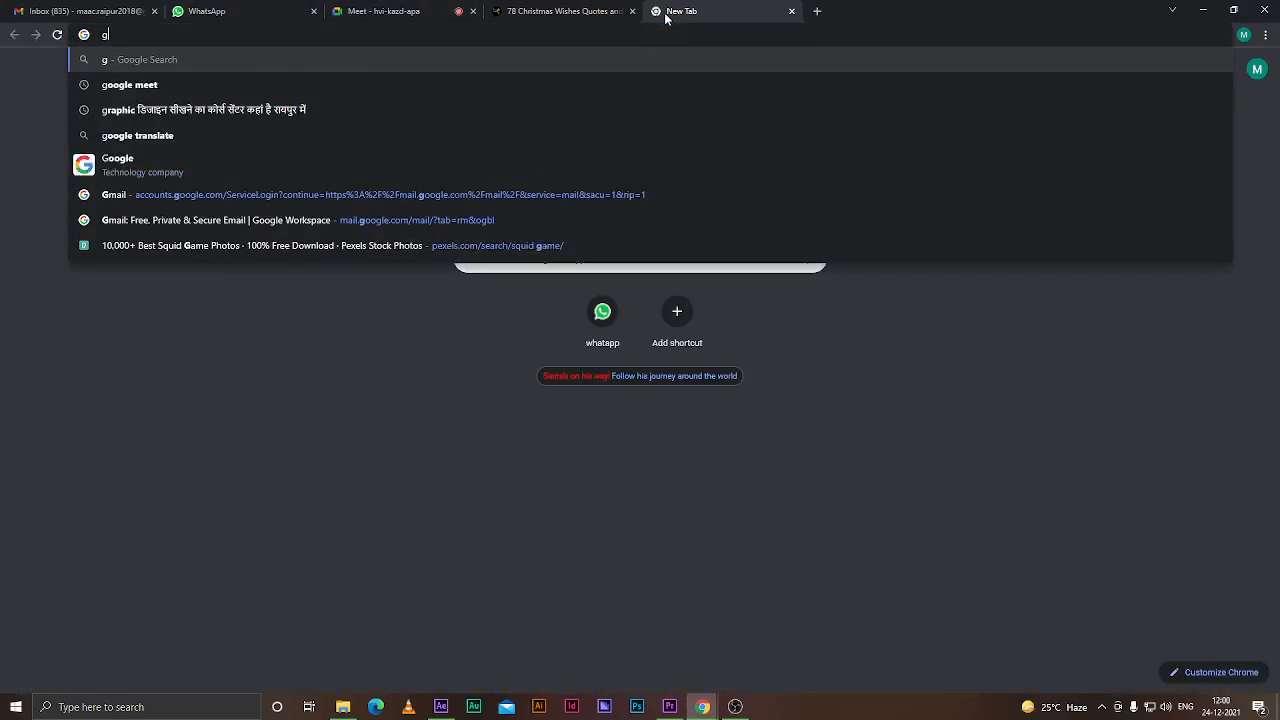
{"action": "type", "text": "reen"}
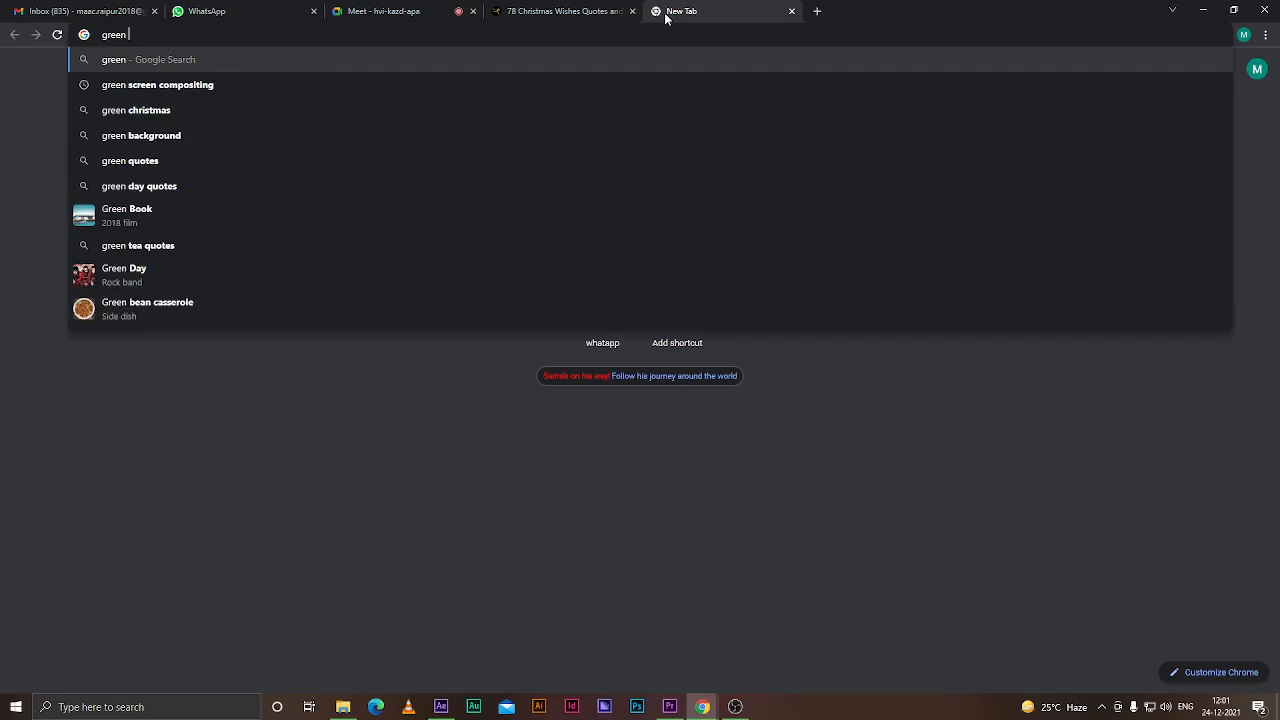
{"action": "key", "text": "Down"}
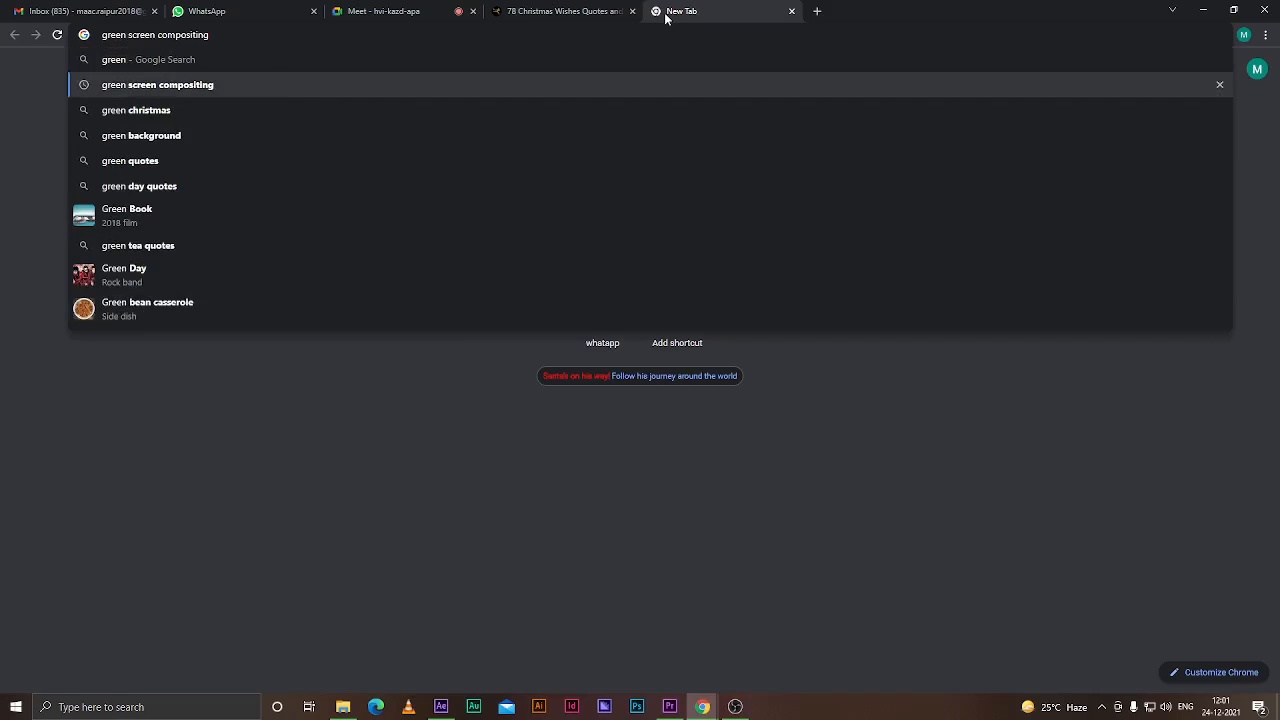
{"action": "key", "text": "BackSpace"}
{"action": "key", "text": "BackSpace"}
{"action": "key", "text": "BackSpace"}
{"action": "key", "text": "BackSpace"}
{"action": "key", "text": "BackSpace"}
{"action": "key", "text": "BackSpace"}
{"action": "key", "text": "BackSpace"}
{"action": "key", "text": "BackSpace"}
{"action": "key", "text": "BackSpace"}
{"action": "key", "text": "BackSpace"}
{"action": "key", "text": "BackSpace"}
{"action": "type", "text": "track"}
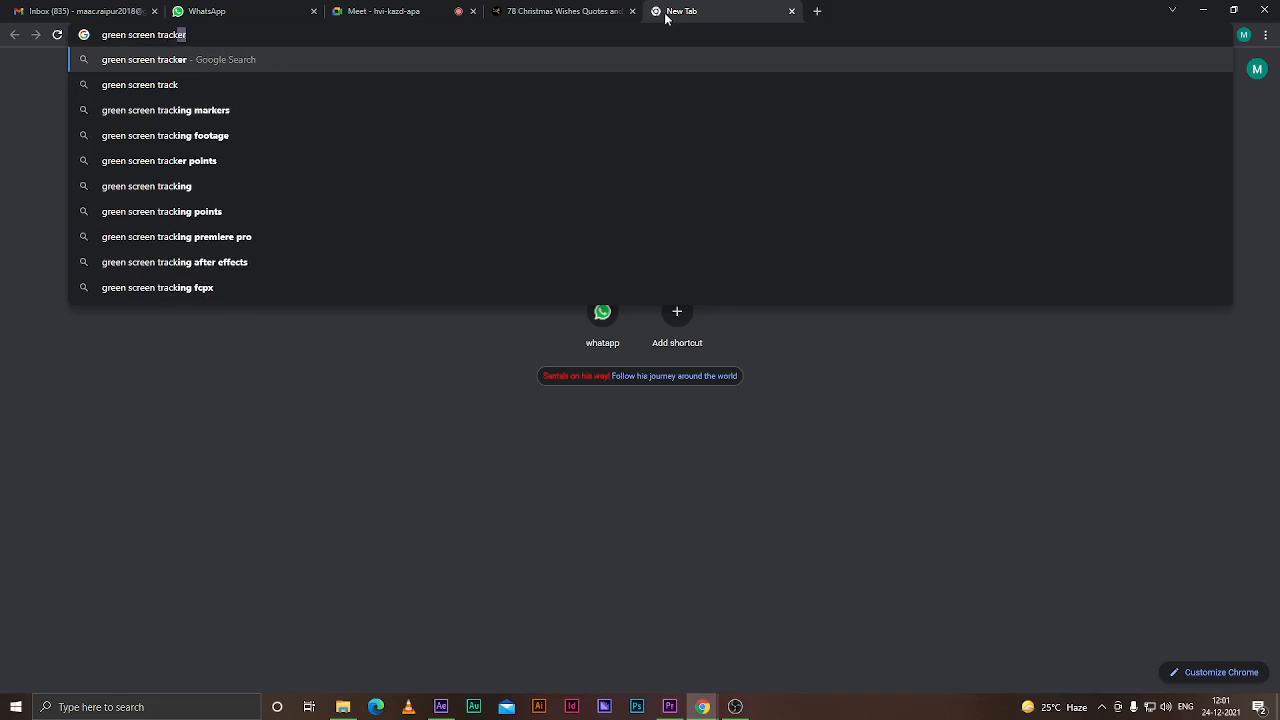
{"action": "type", "text": "er"}
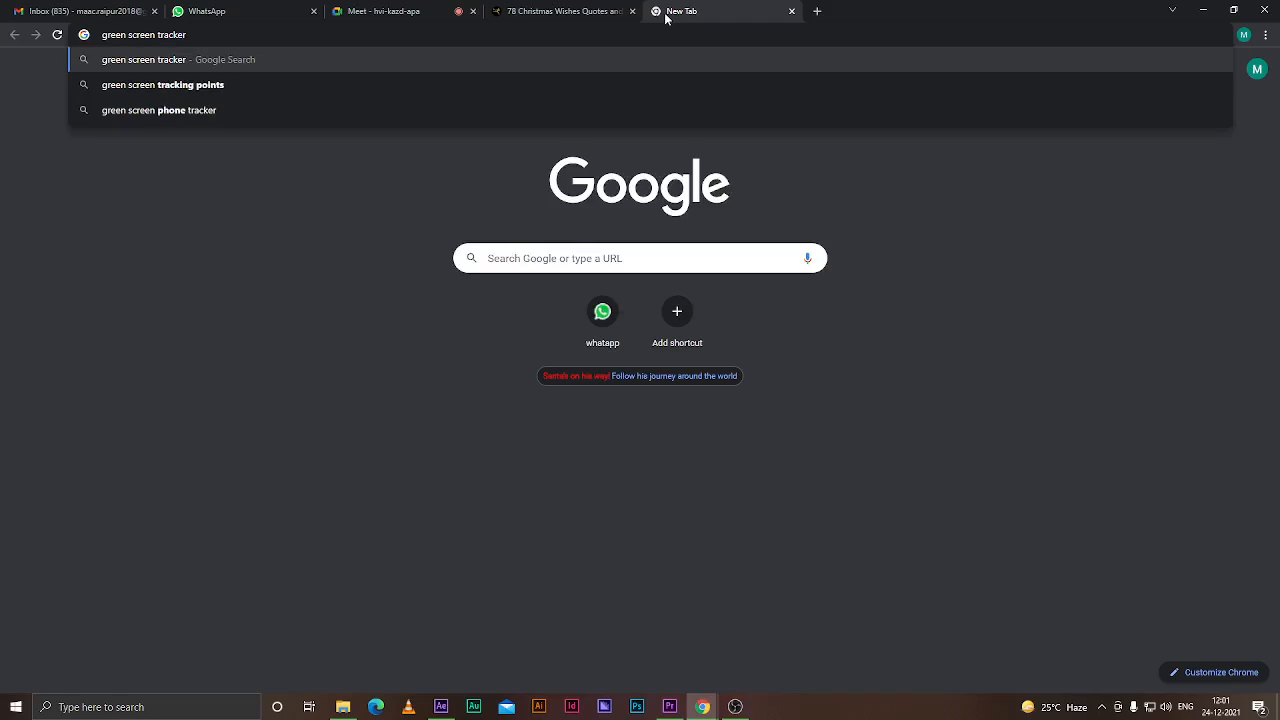
{"action": "key", "text": "Down"}
{"action": "key", "text": "Return"}
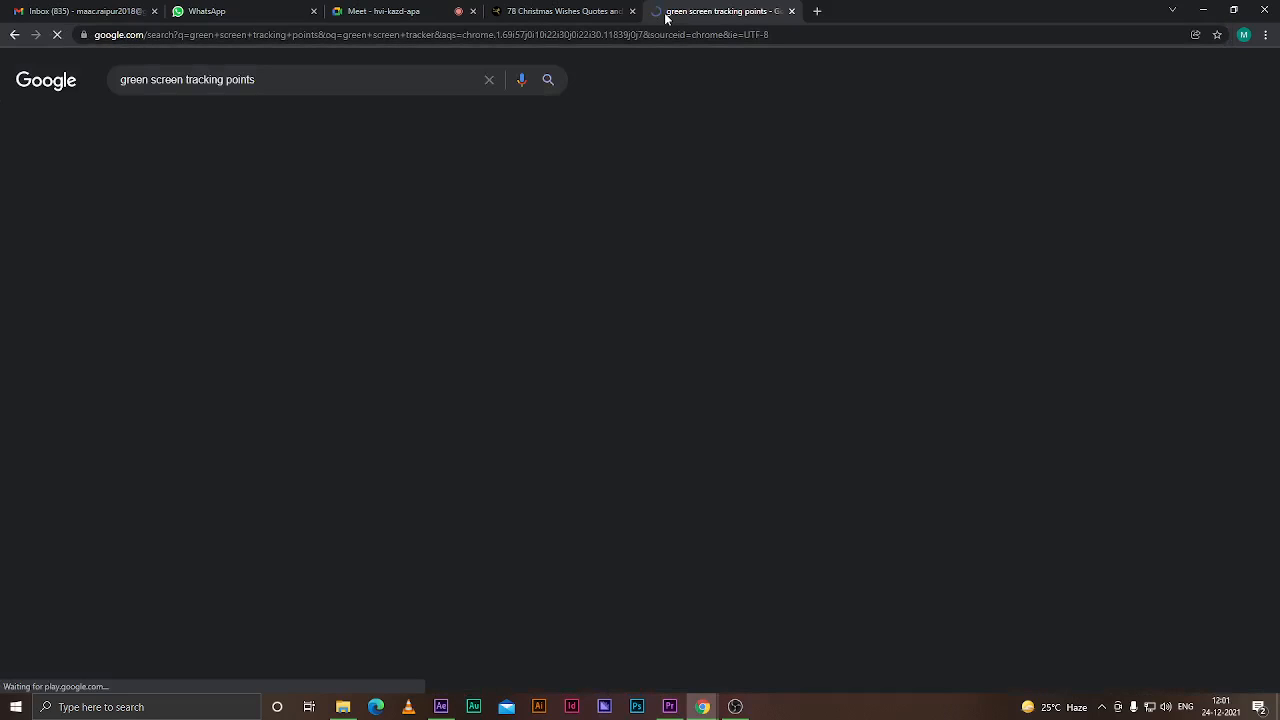
Browse the image results for green screen tracking points, previewing examples of tracking marker setups
{"action": "left_click", "coordinate": [189, 121]}
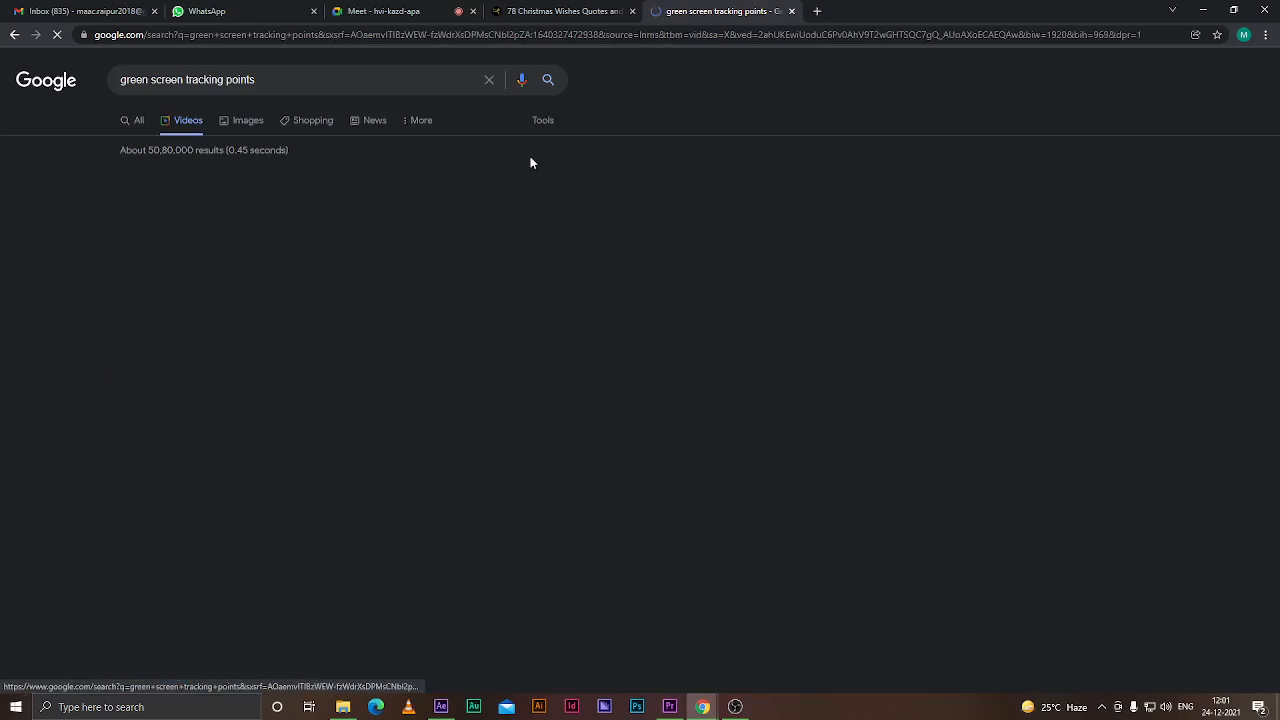
{"action": "left_click", "coordinate": [248, 121]}
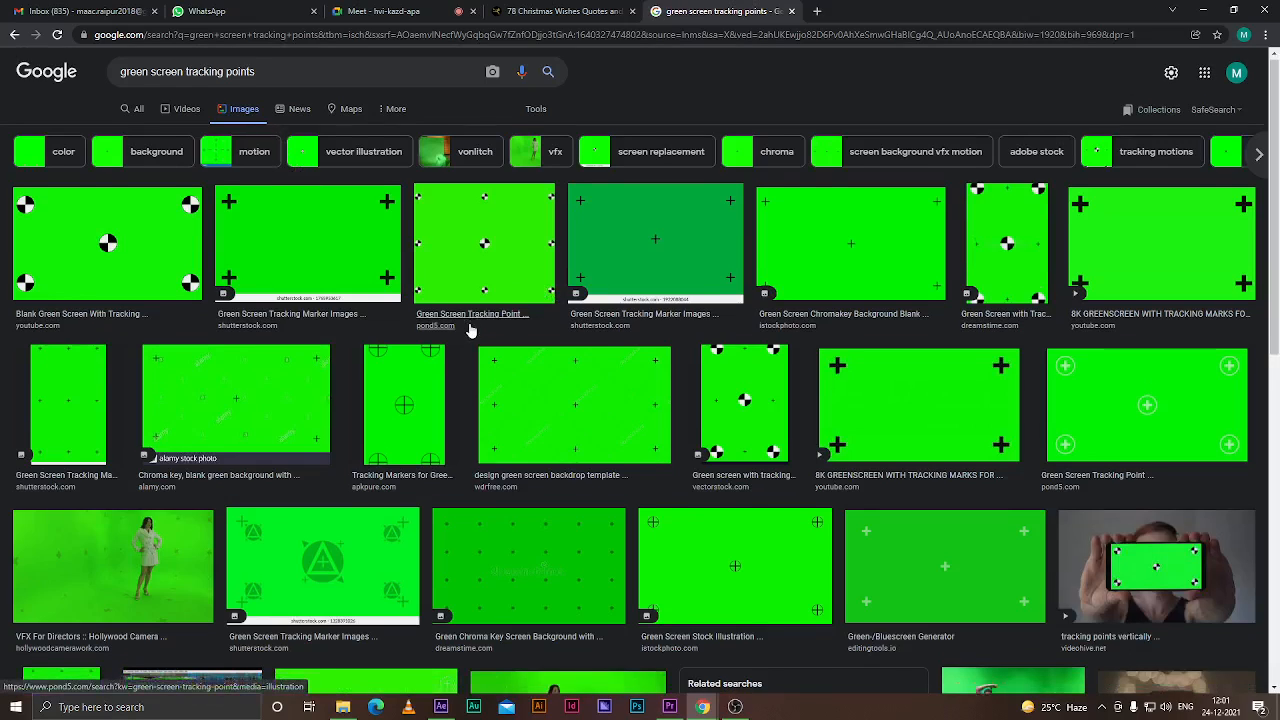
{"action": "scroll", "coordinate": [470, 330], "scroll_direction": "down", "scroll_amount": 7}
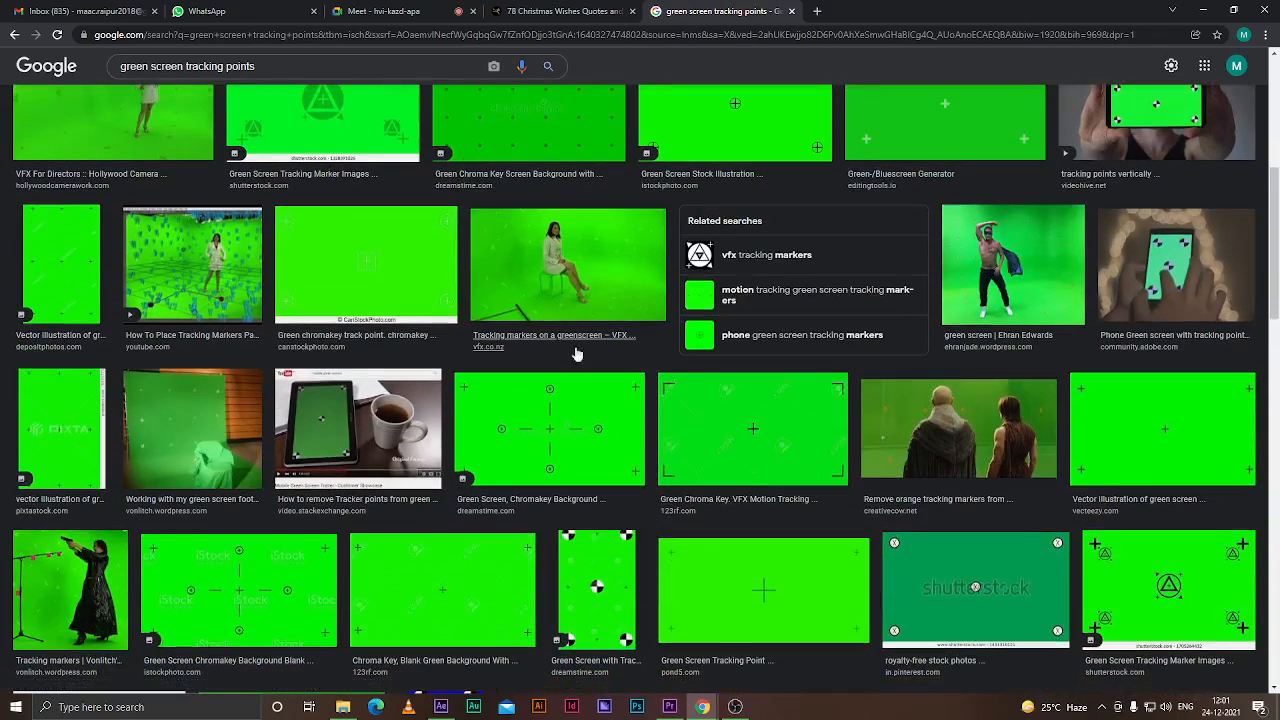
{"action": "left_click", "coordinate": [1050, 276]}
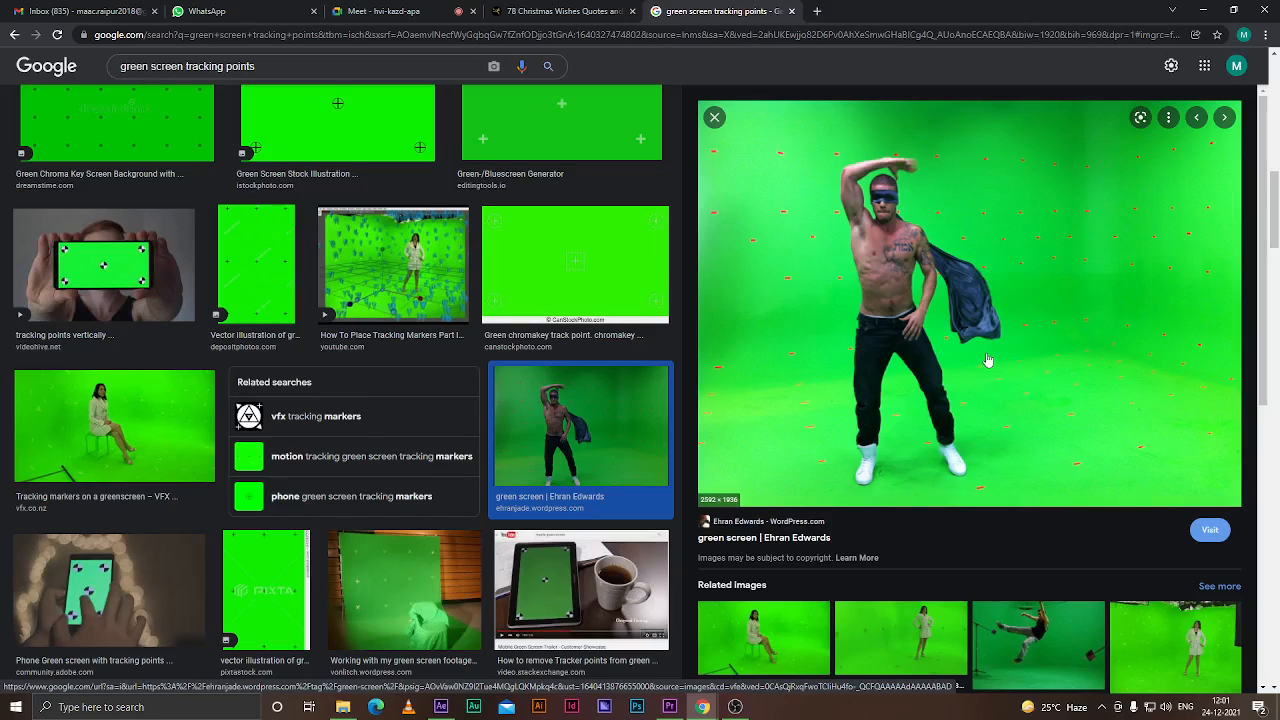
{"action": "left_click", "coordinate": [392, 265]}
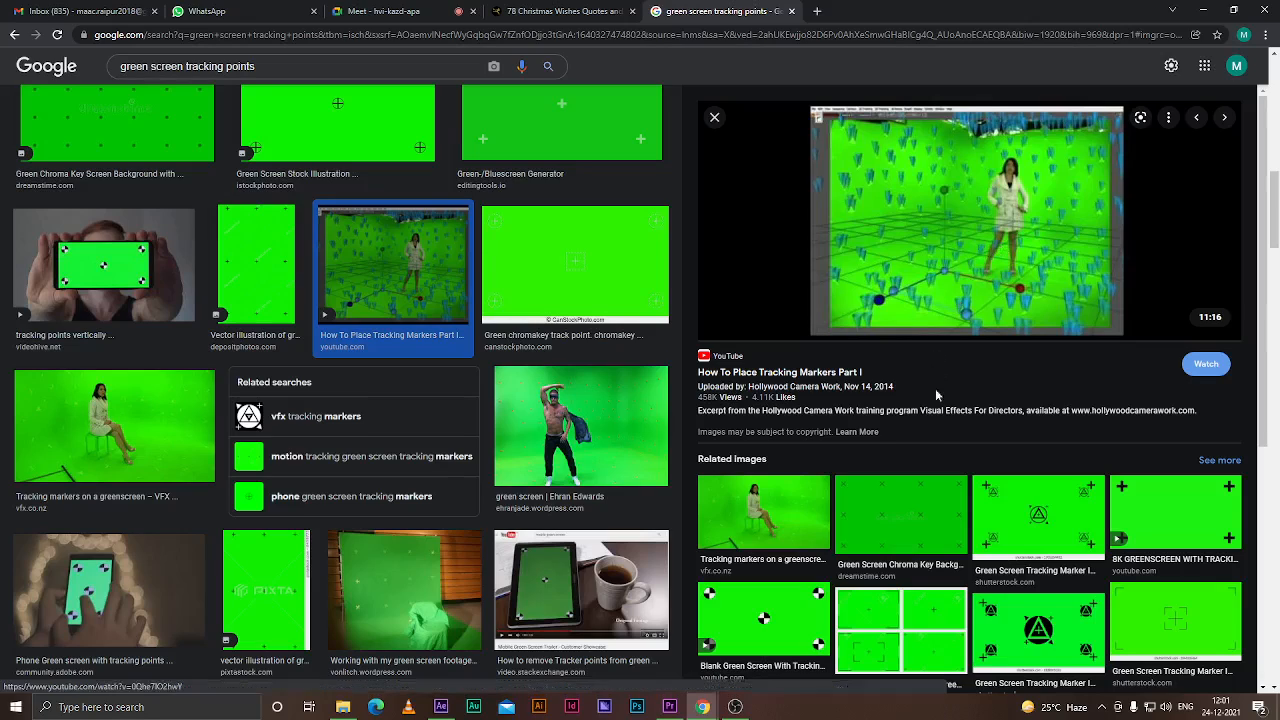
{"action": "scroll", "coordinate": [950, 350], "scroll_direction": "down", "scroll_amount": 2}
{"action": "scroll", "coordinate": [339, 523], "scroll_direction": "down", "scroll_amount": 3}
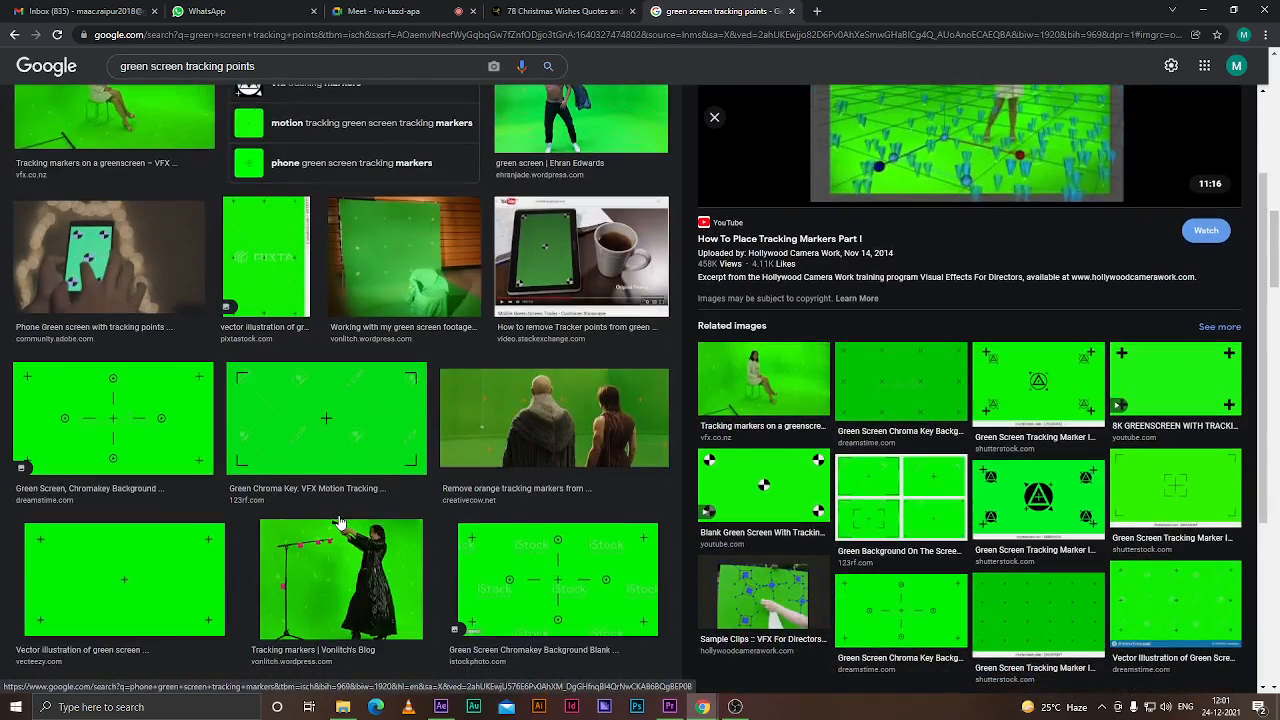
{"action": "left_click", "coordinate": [580, 420]}
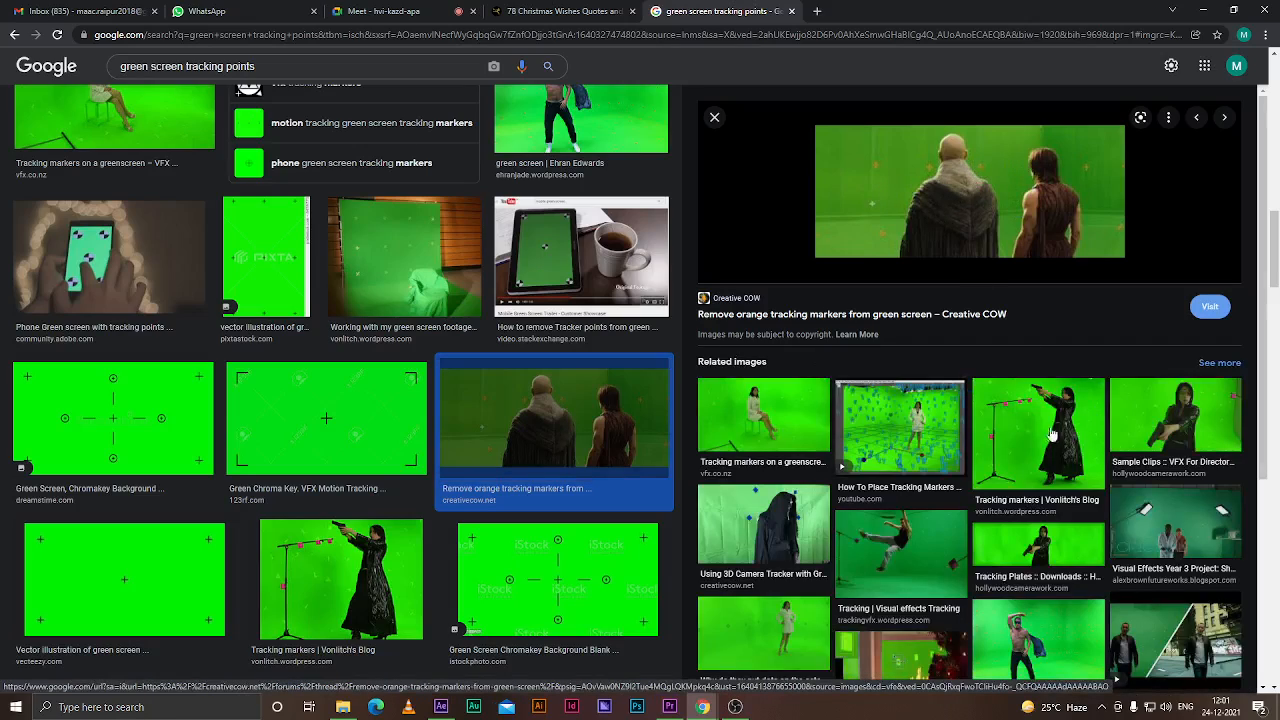
{"action": "scroll", "coordinate": [970, 540], "scroll_direction": "down", "scroll_amount": 2}
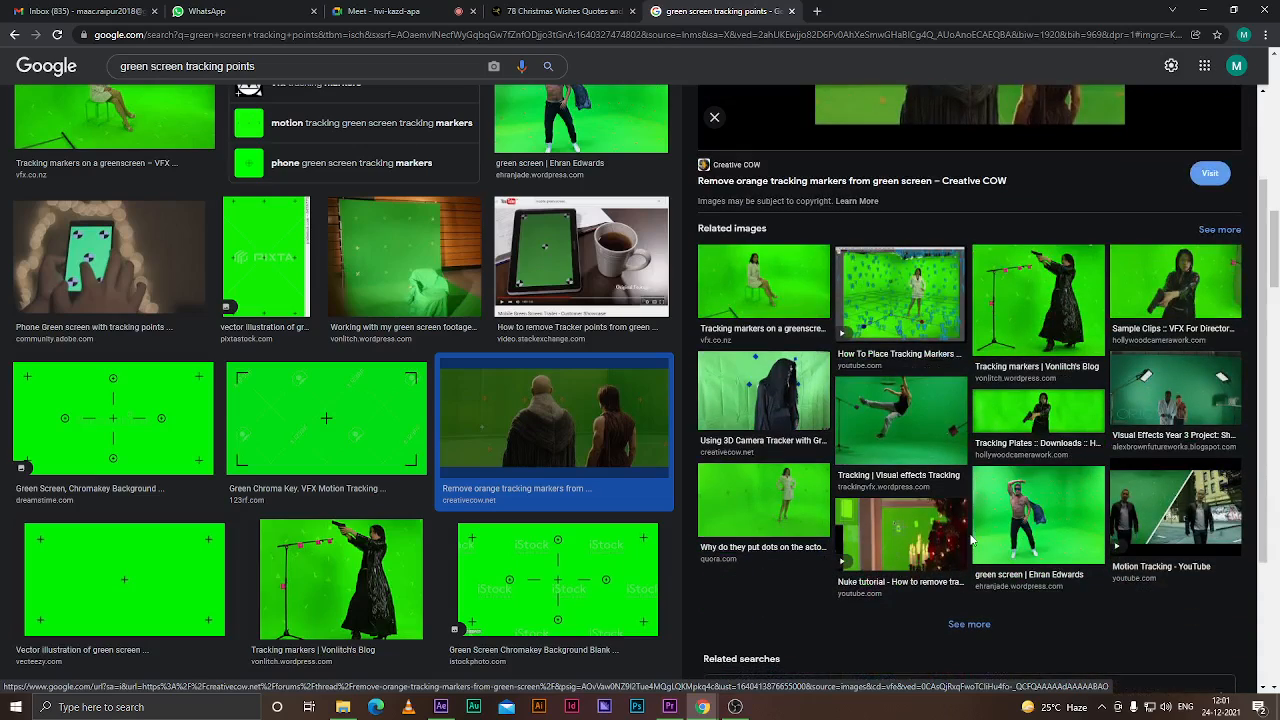
{"action": "left_click", "coordinate": [365, 568]}
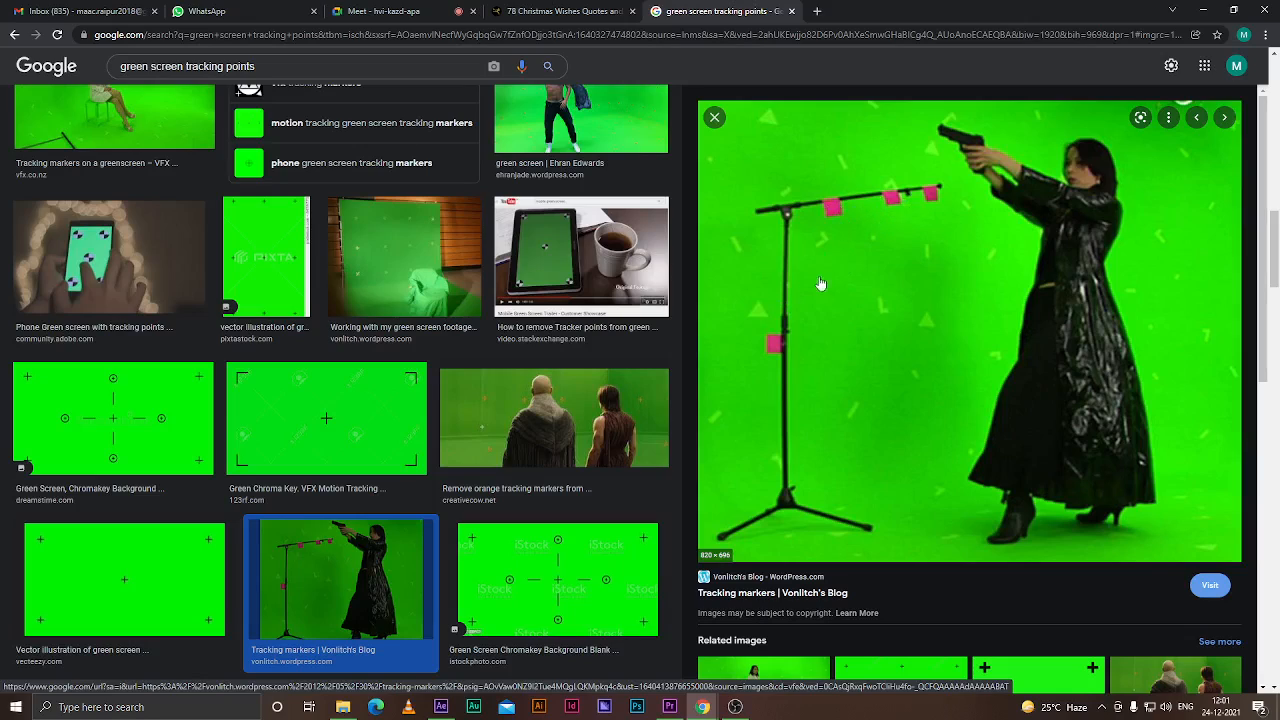
Scroll further through the image results and preview more tracking marker reference shots
{"action": "scroll", "coordinate": [912, 366], "scroll_direction": "down", "scroll_amount": 4}
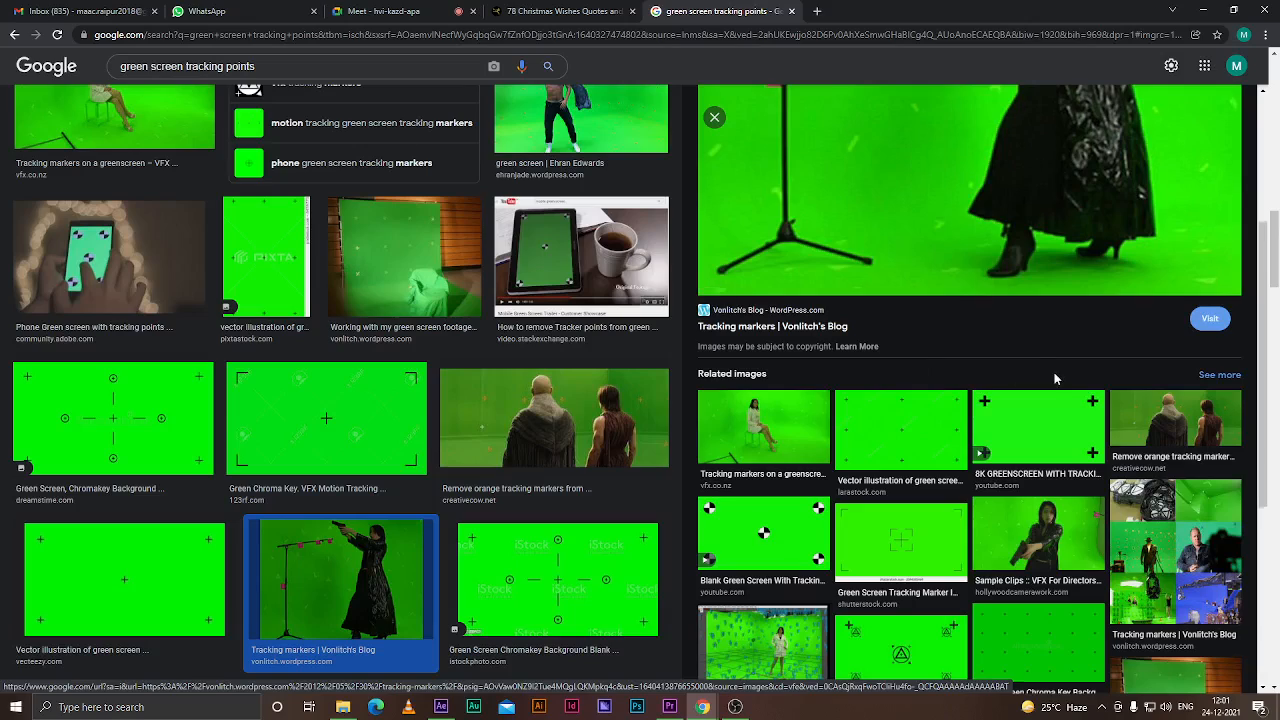
{"action": "scroll", "coordinate": [1054, 377], "scroll_direction": "down", "scroll_amount": 3}
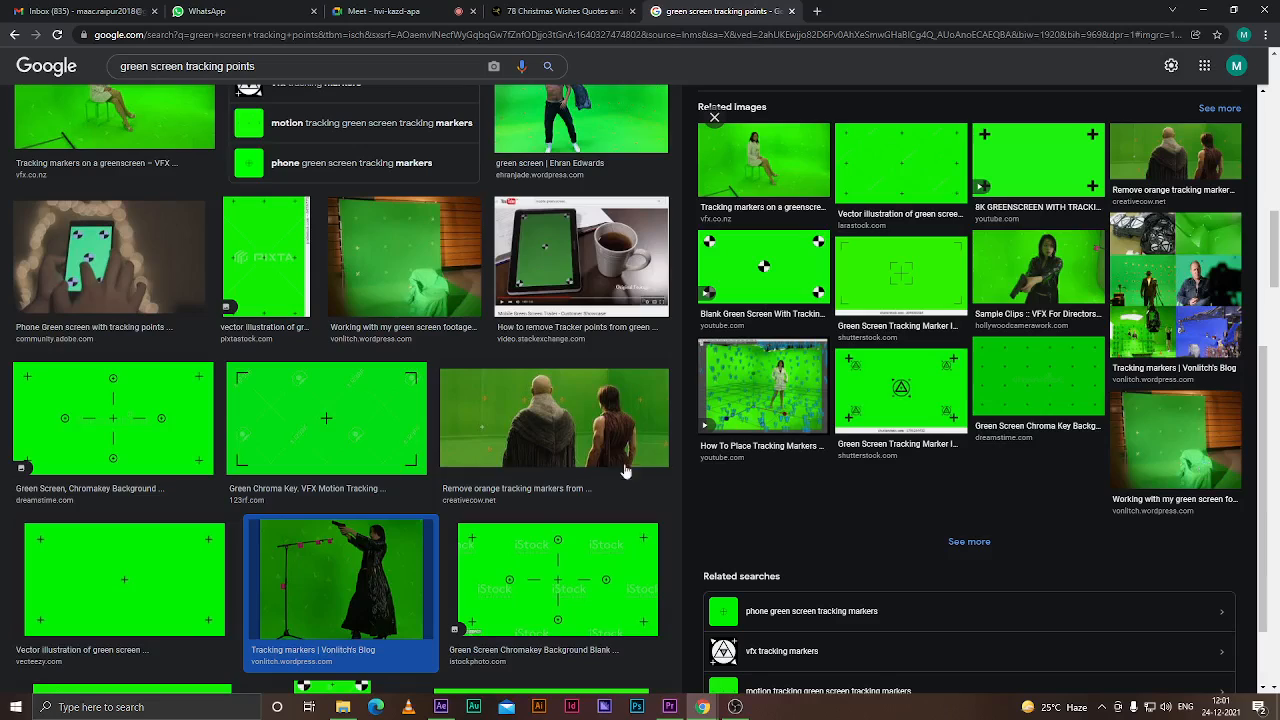
{"action": "scroll", "coordinate": [493, 533], "scroll_direction": "down", "scroll_amount": 5}
{"action": "scroll", "coordinate": [493, 533], "scroll_direction": "down", "scroll_amount": 8}
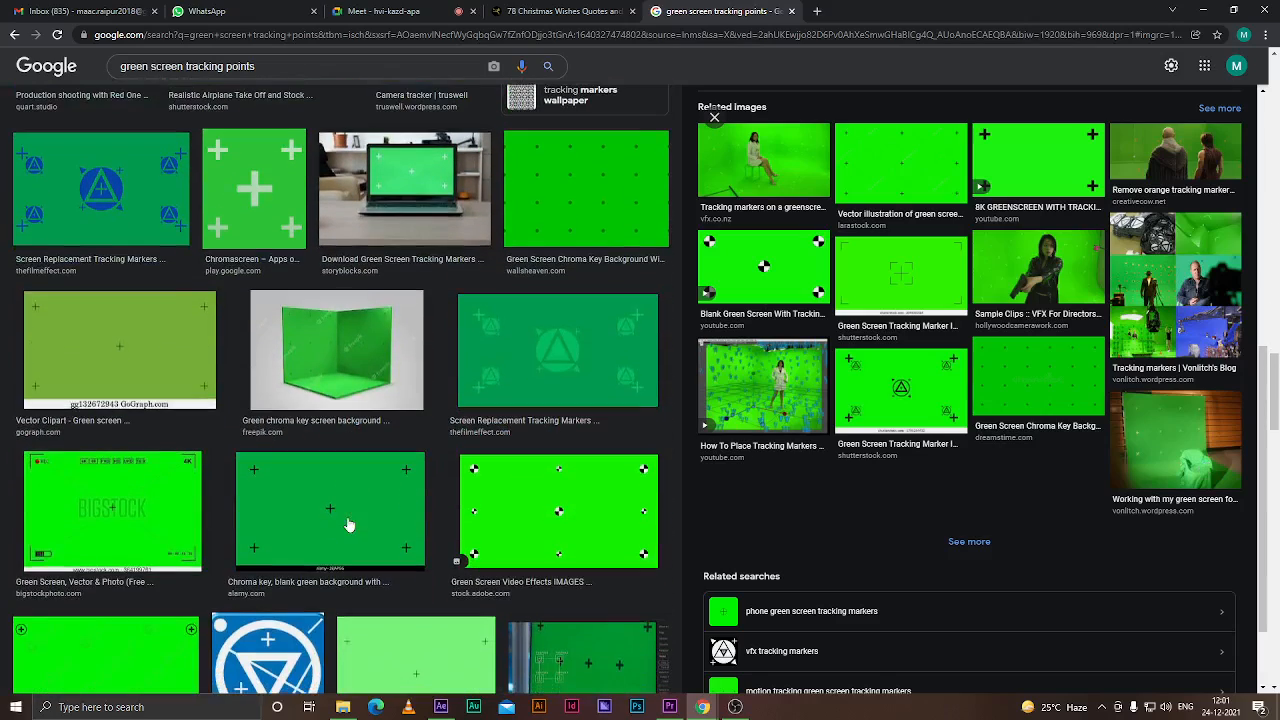
{"action": "scroll", "coordinate": [321, 490], "scroll_direction": "down", "scroll_amount": 4}
{"action": "left_click", "coordinate": [583, 435]}
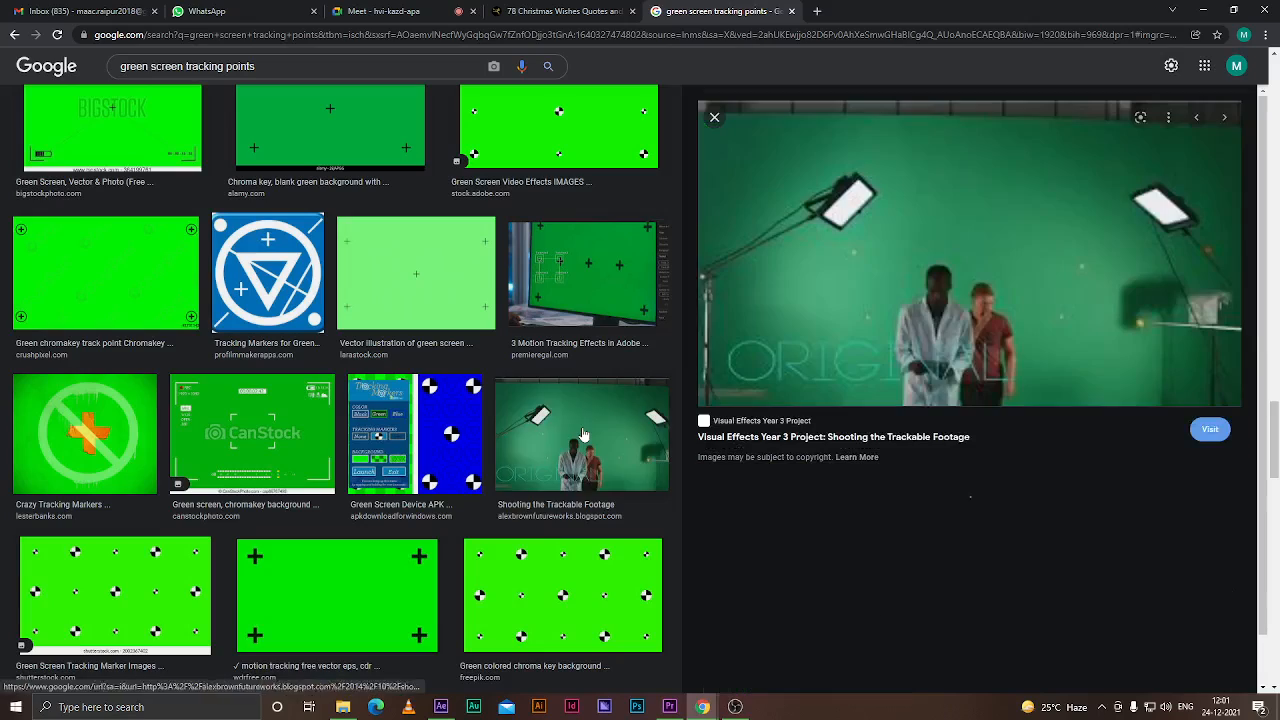
{"action": "scroll", "coordinate": [920, 480], "scroll_direction": "down", "scroll_amount": 4}
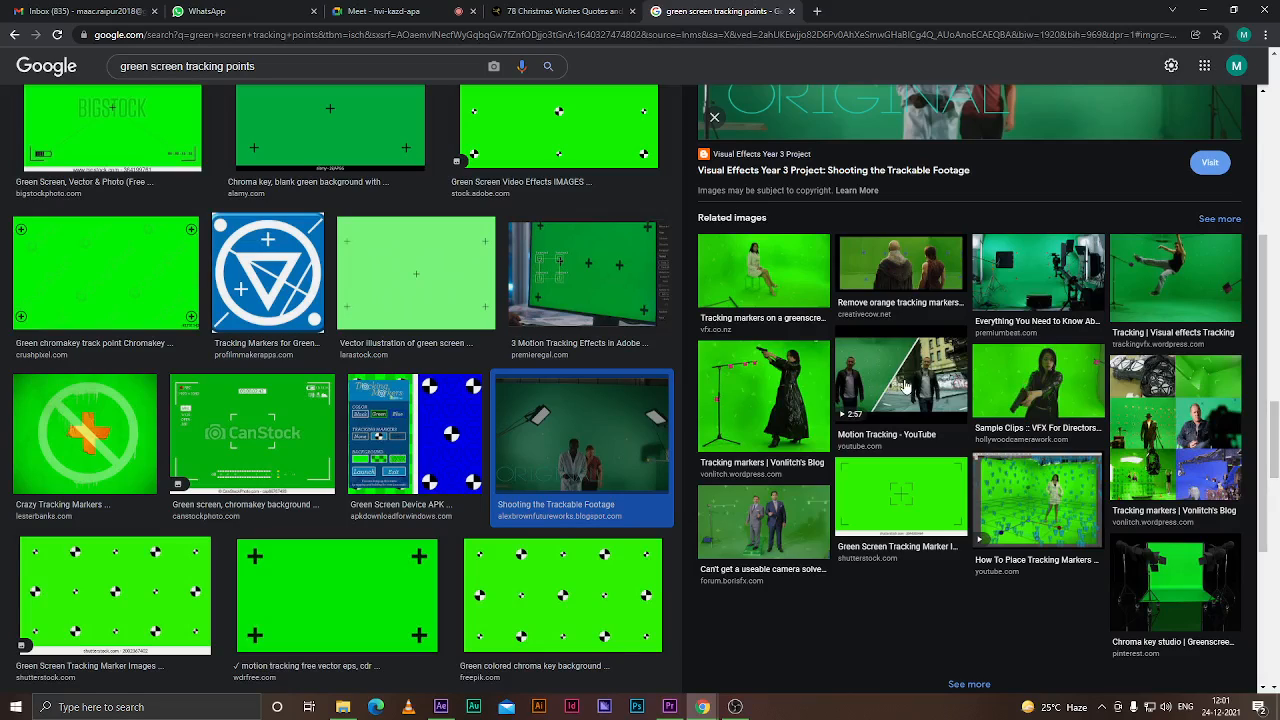
Open a Motion Tracking video from the results, close it, and keep previewing more green screen tracking marker images
{"action": "left_click", "coordinate": [897, 434]}
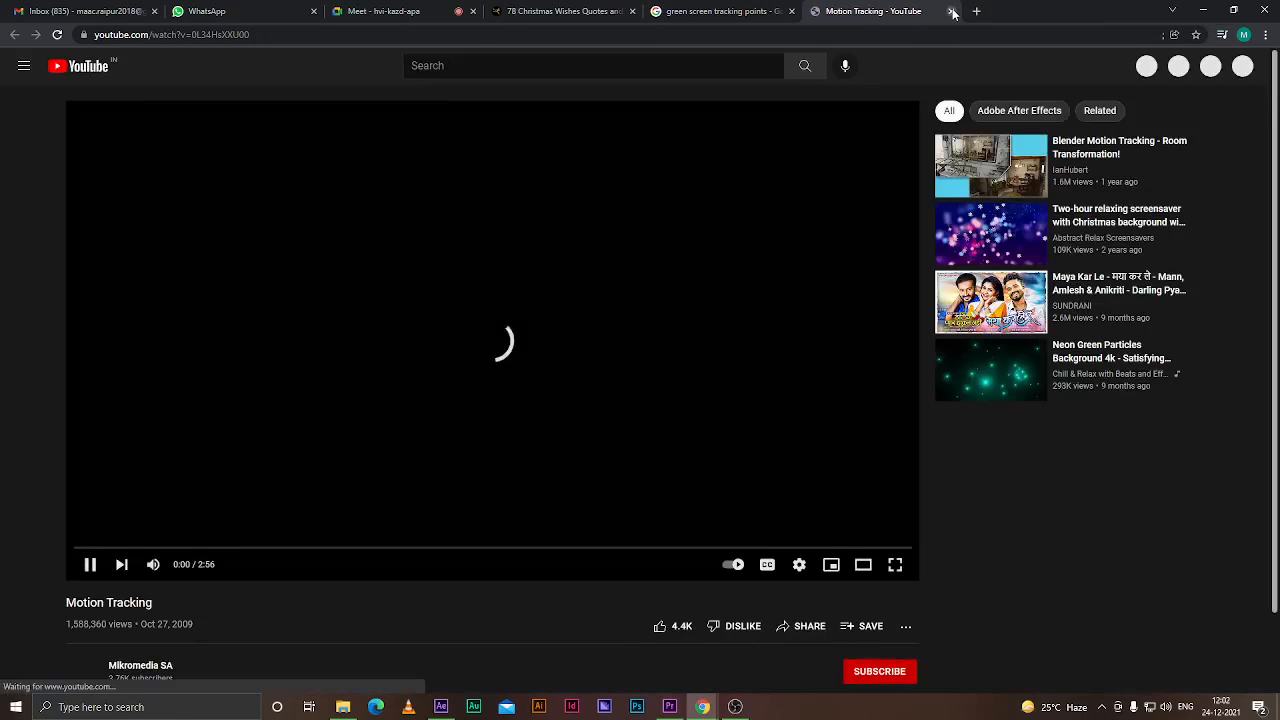
{"action": "left_click", "coordinate": [950, 11]}
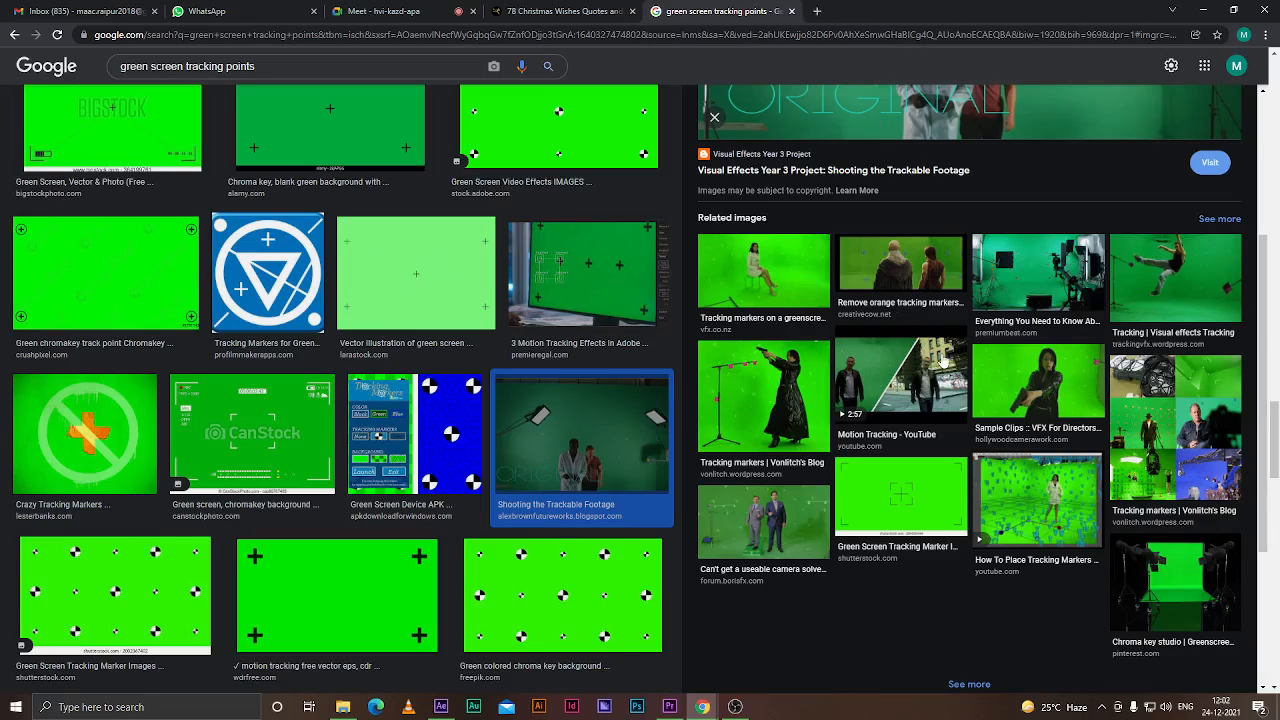
{"action": "scroll", "coordinate": [320, 370], "scroll_direction": "down", "scroll_amount": 4}
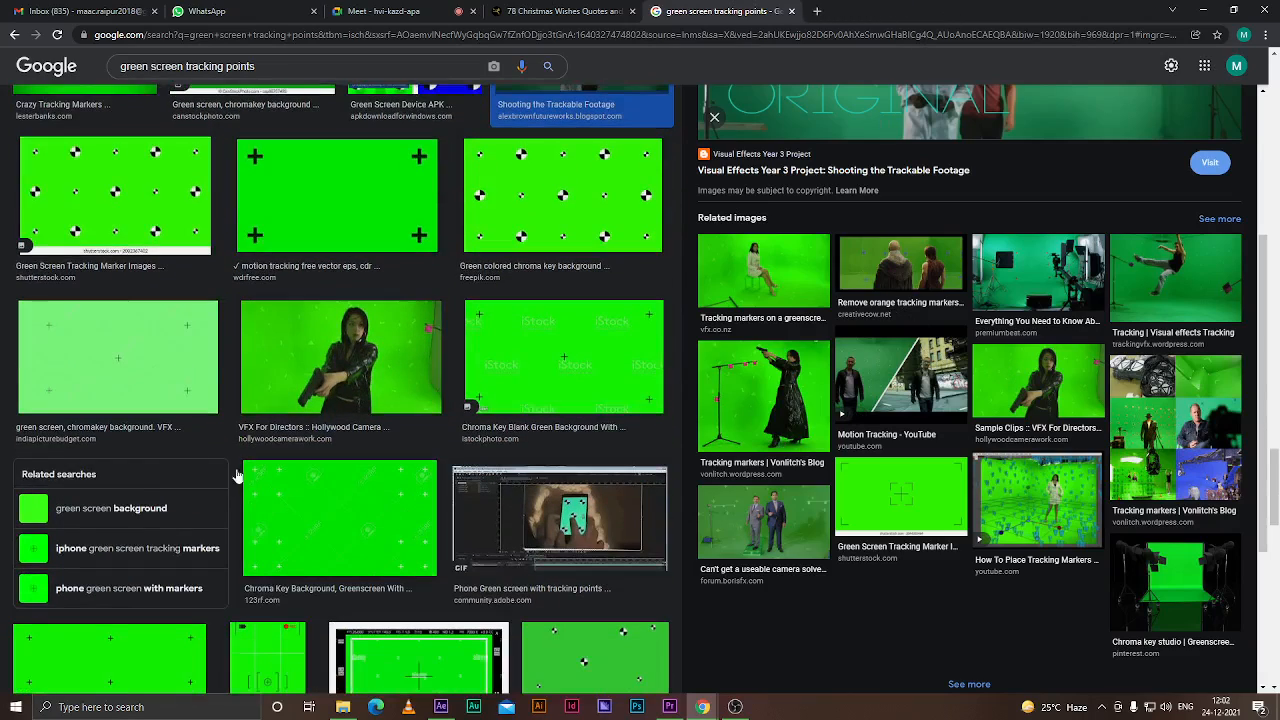
{"action": "left_click", "coordinate": [320, 370]}
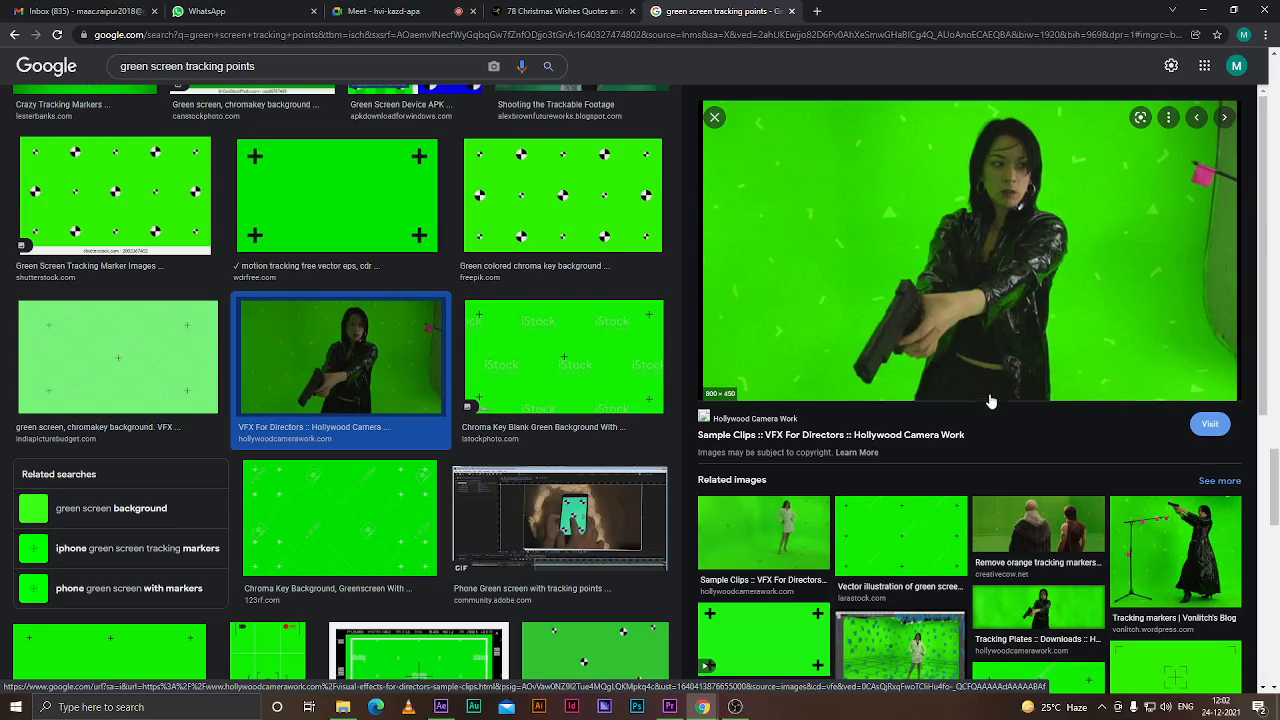
{"action": "scroll", "coordinate": [993, 402], "scroll_direction": "down", "scroll_amount": 5}
{"action": "scroll", "coordinate": [533, 467], "scroll_direction": "down", "scroll_amount": 5}
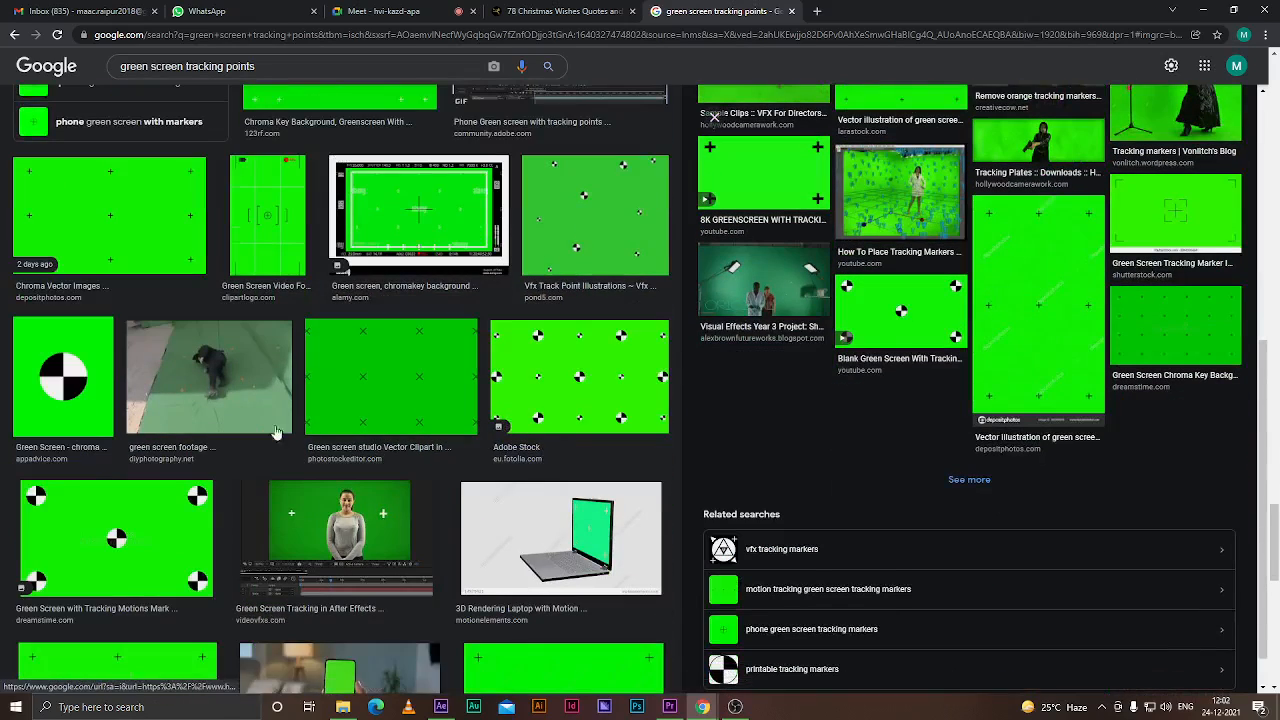
{"action": "scroll", "coordinate": [343, 298], "scroll_direction": "down", "scroll_amount": 3}
{"action": "left_click", "coordinate": [343, 298]}
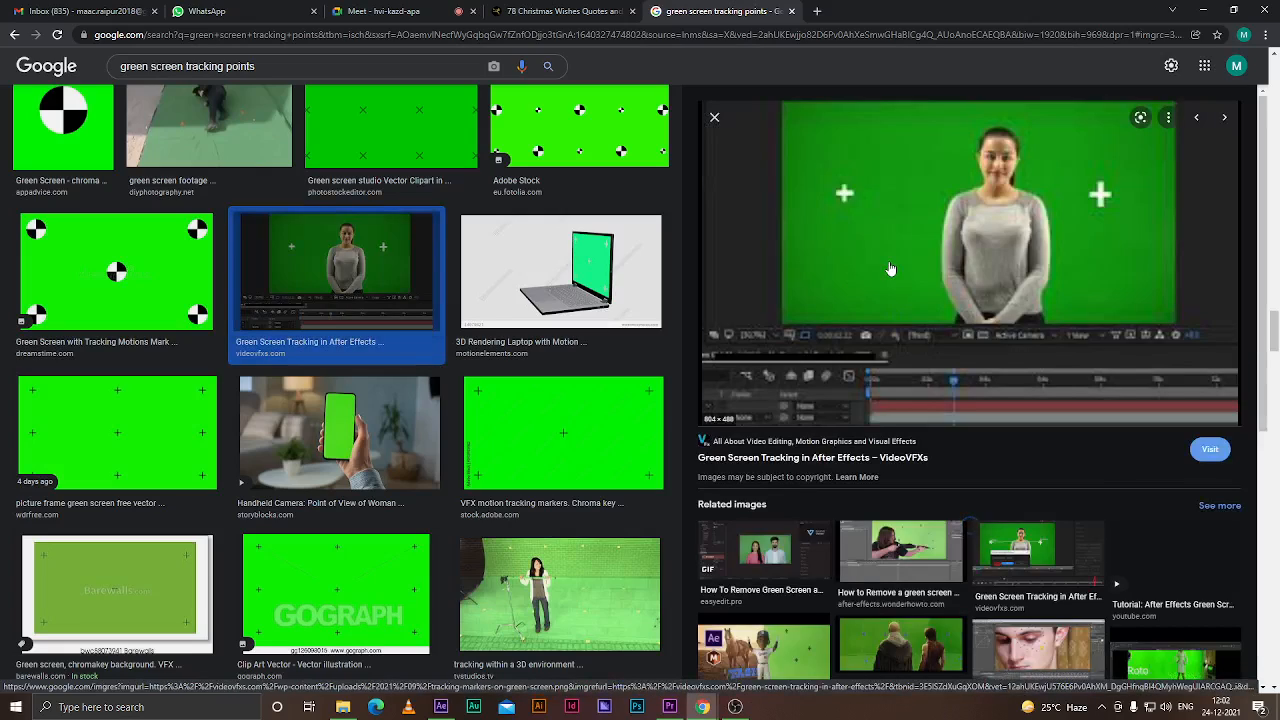
{"action": "scroll", "coordinate": [944, 468], "scroll_direction": "down", "scroll_amount": 2}
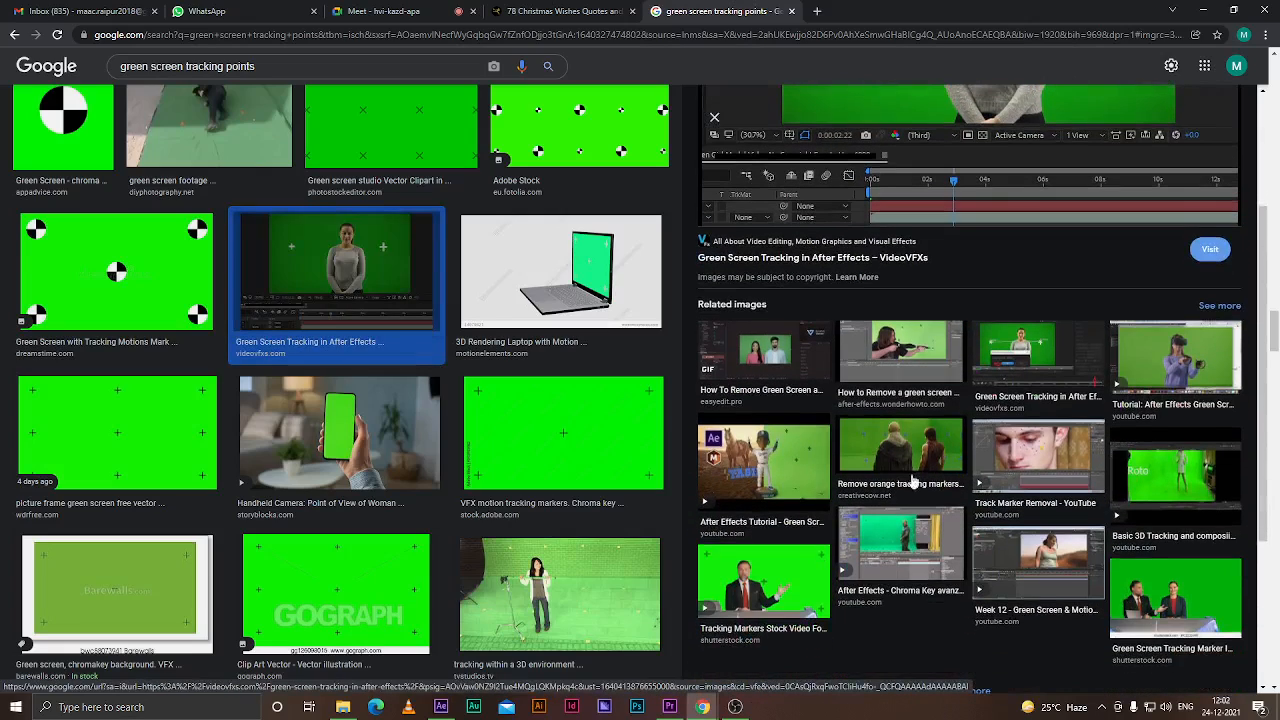
{"action": "right_click", "coordinate": [944, 360]}
{"action": "left_click", "coordinate": [893, 353]}
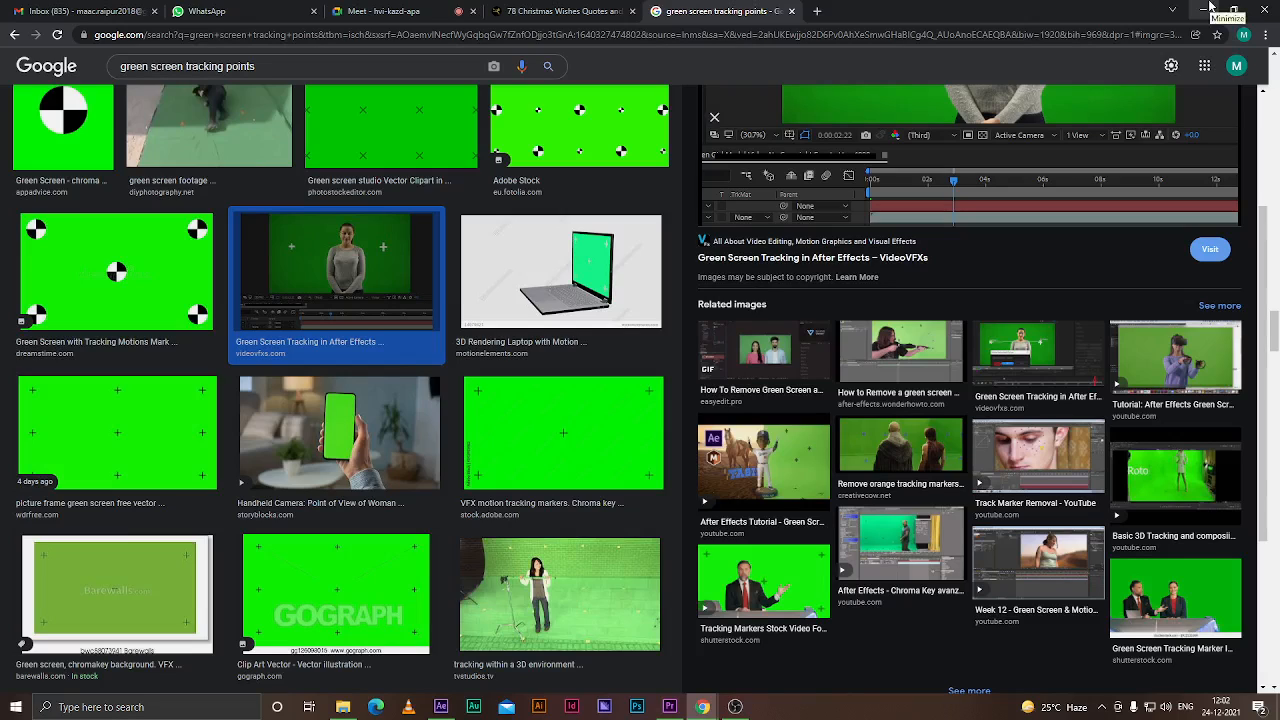
Leave the browser and switch back to the After Effects project
{"action": "left_click", "coordinate": [535, 10]}
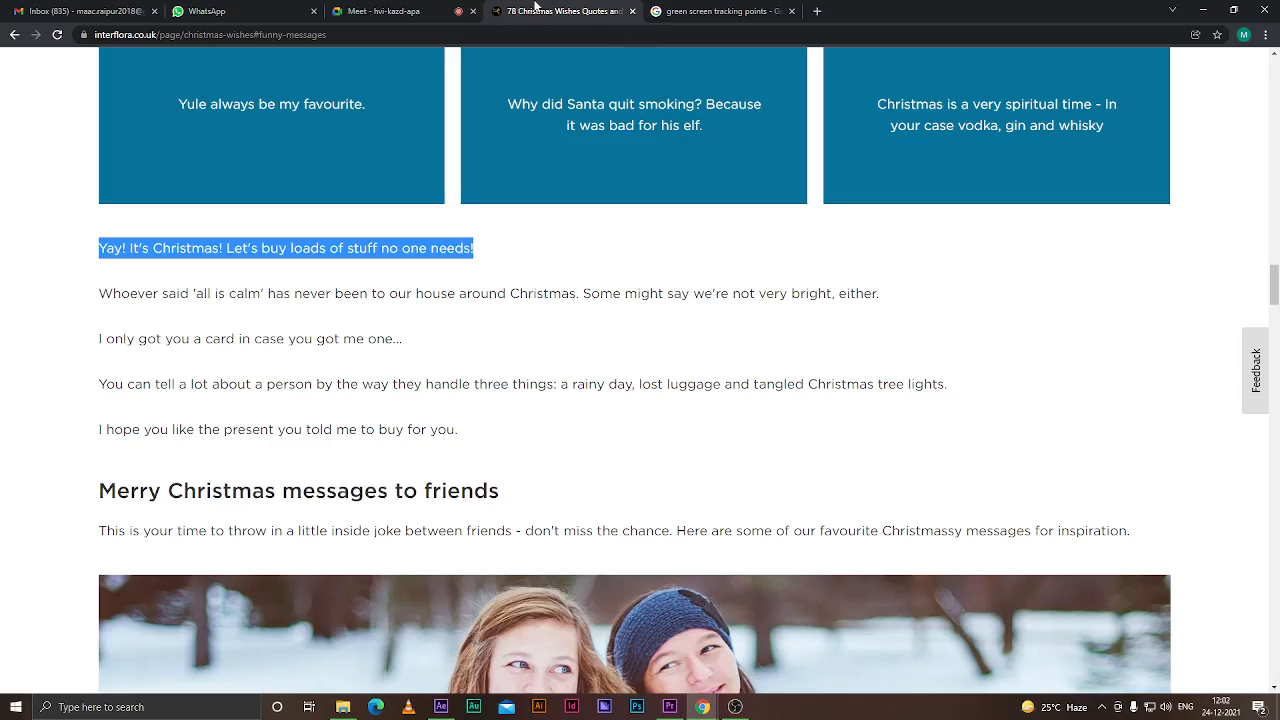
{"action": "left_click", "coordinate": [710, 11]}
{"action": "left_click", "coordinate": [1200, 11]}
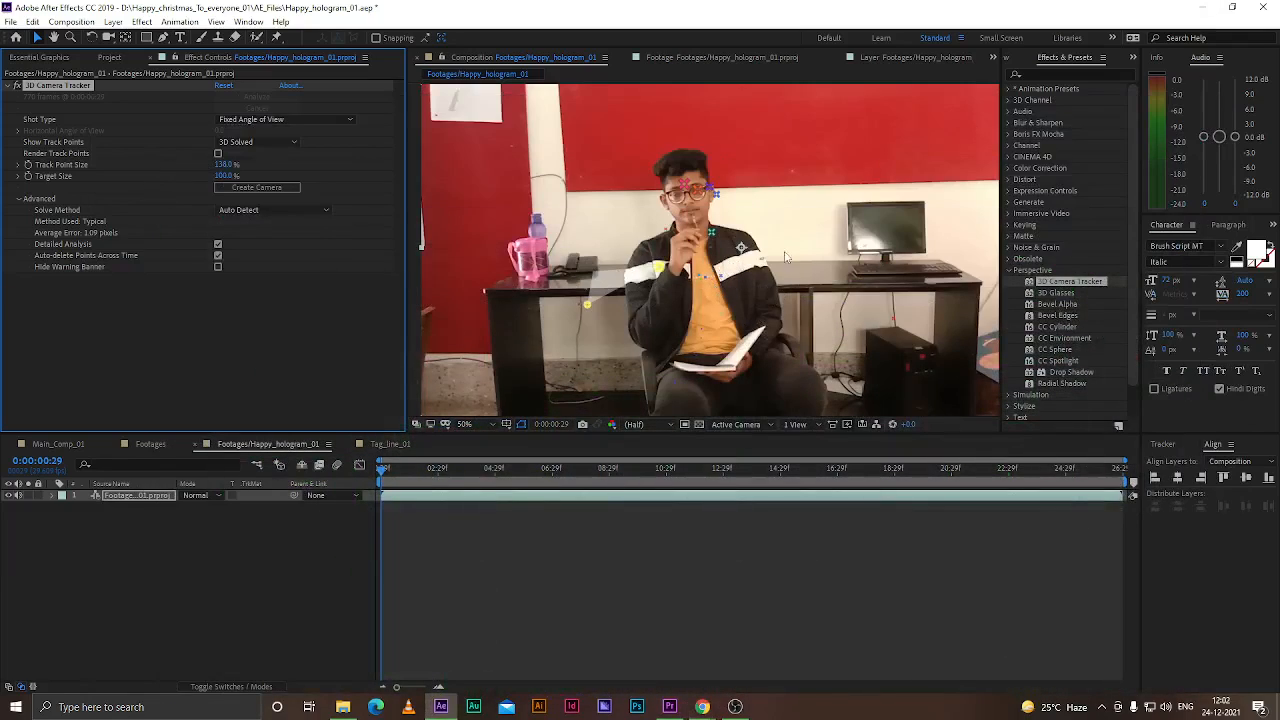
{"action": "right_click", "coordinate": [592, 306]}
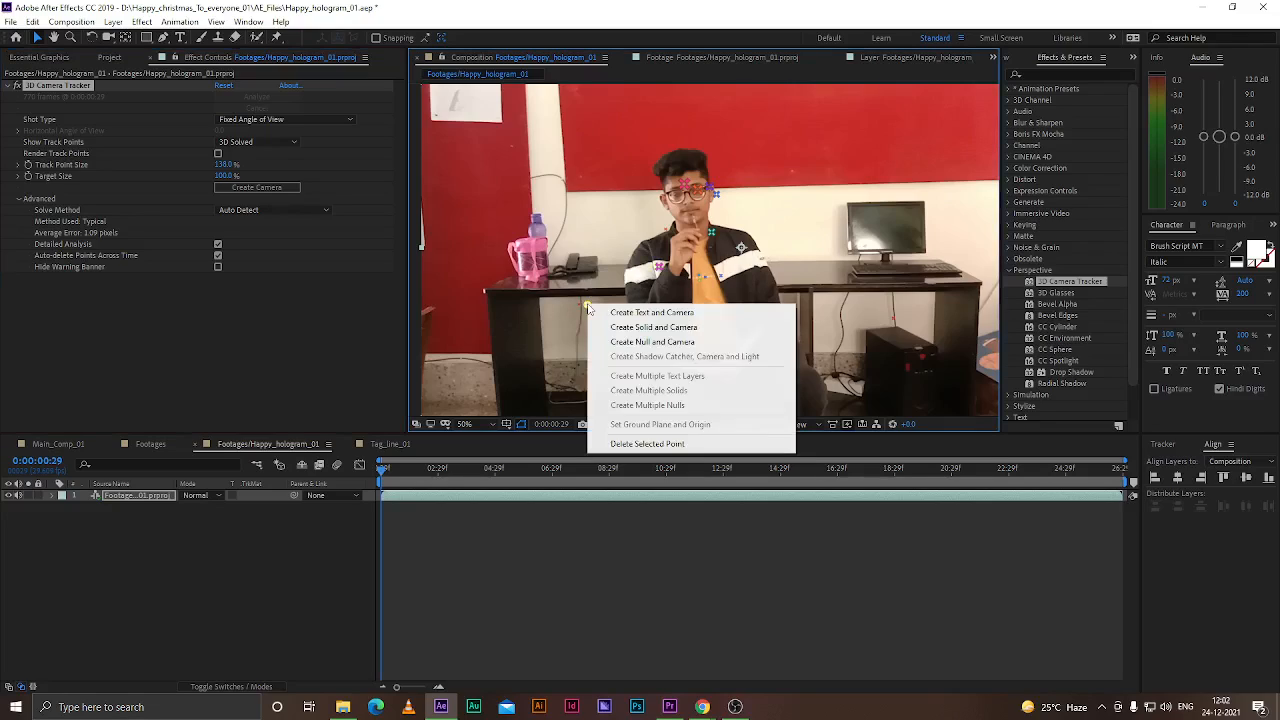
{"action": "left_click", "coordinate": [652, 327]}
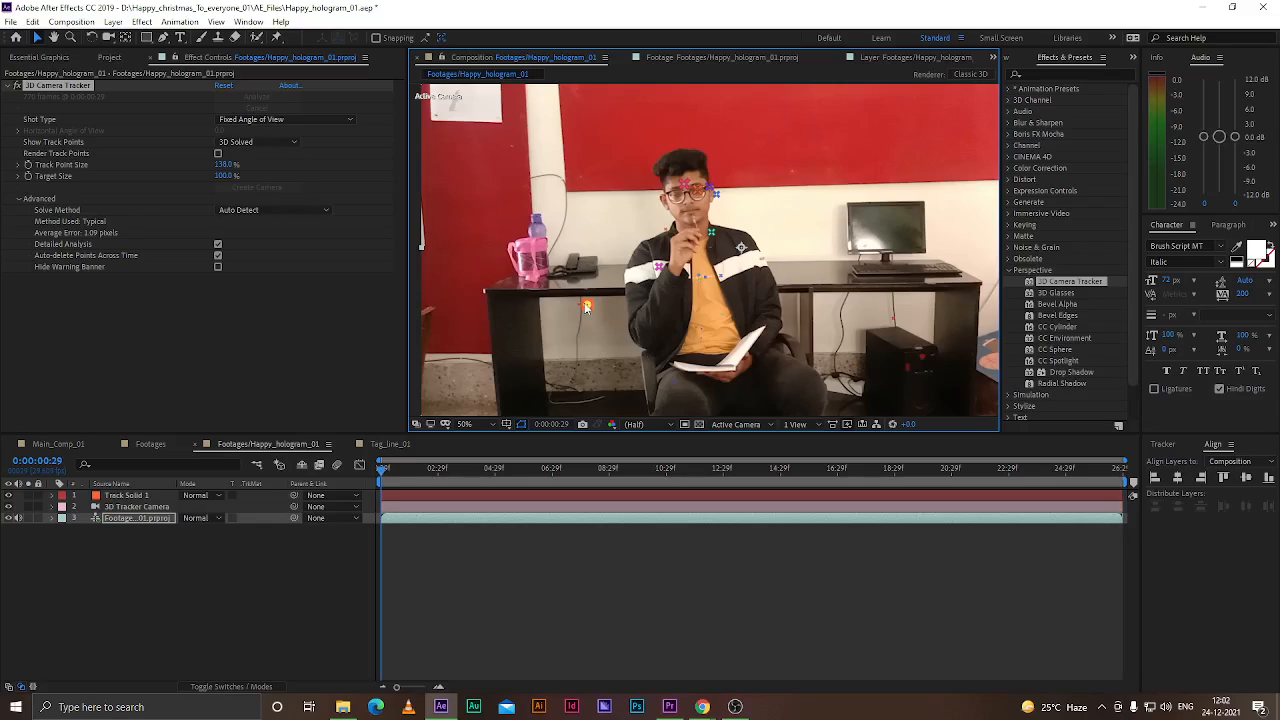
{"action": "key", "text": "ctrl+z"}
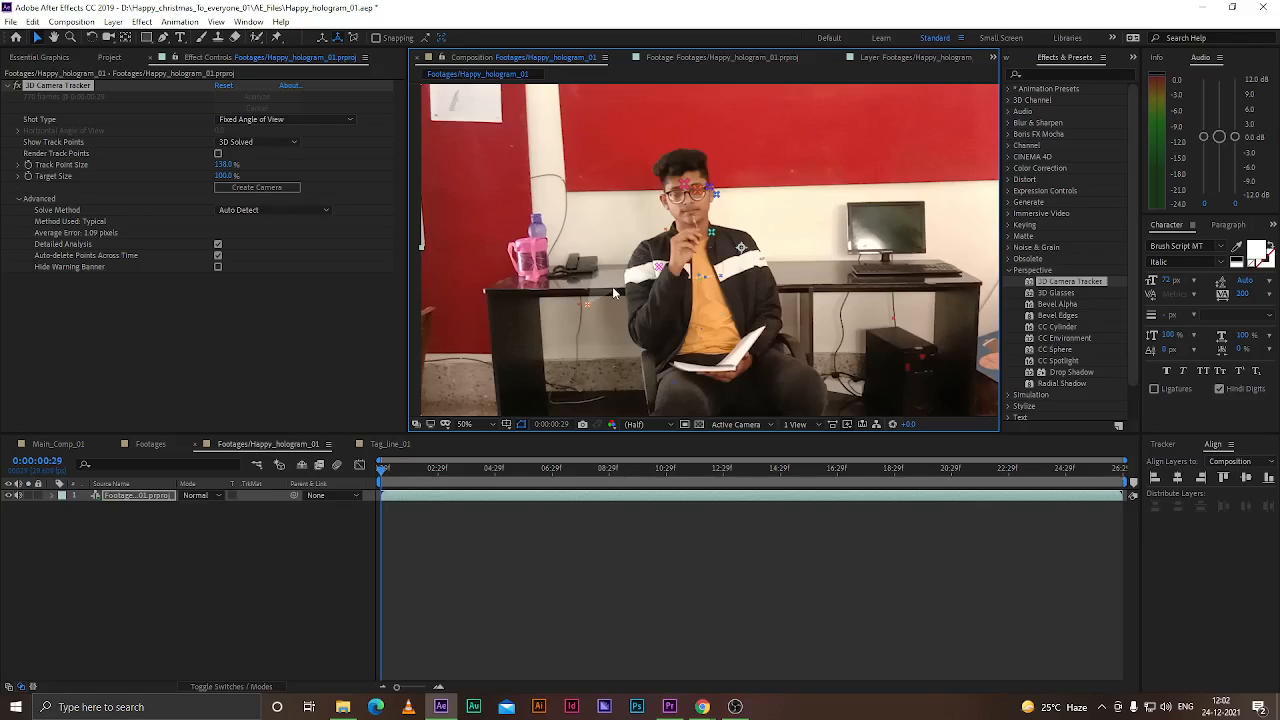
Create a solid and camera from a track point on the desk and scale the solid to about 1859%
{"action": "right_click", "coordinate": [612, 290]}
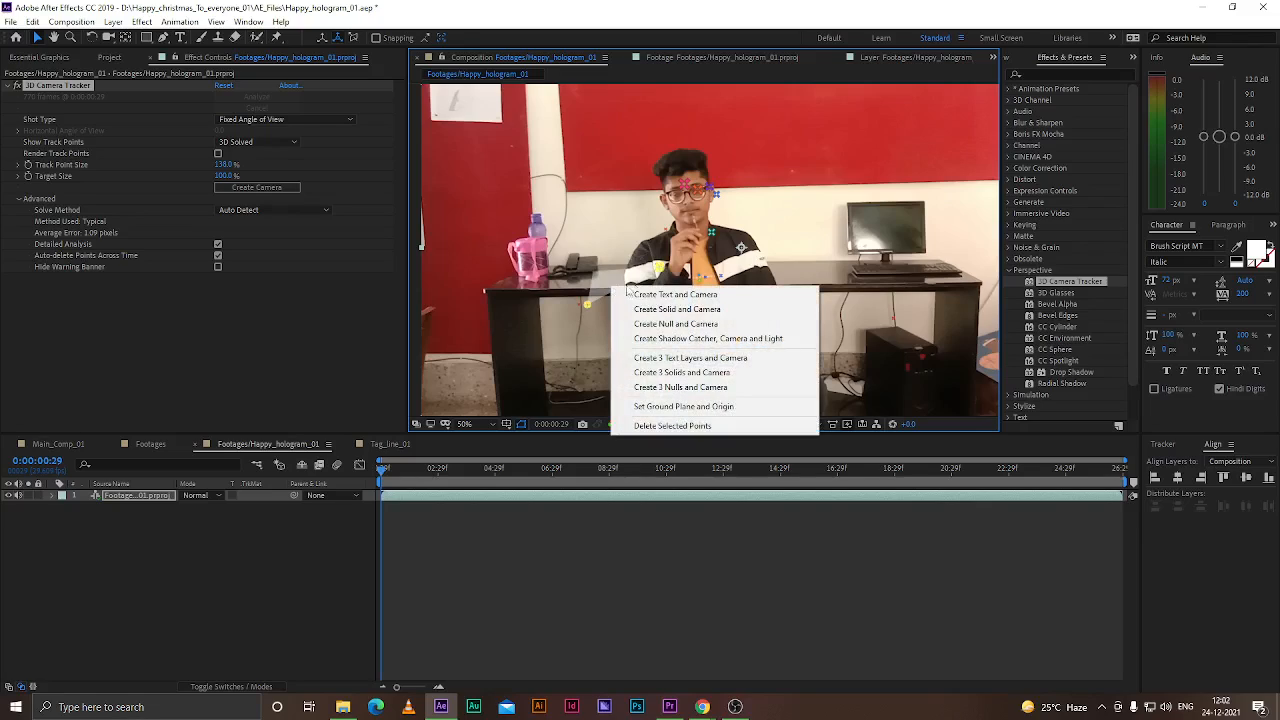
{"action": "left_click", "coordinate": [645, 305]}
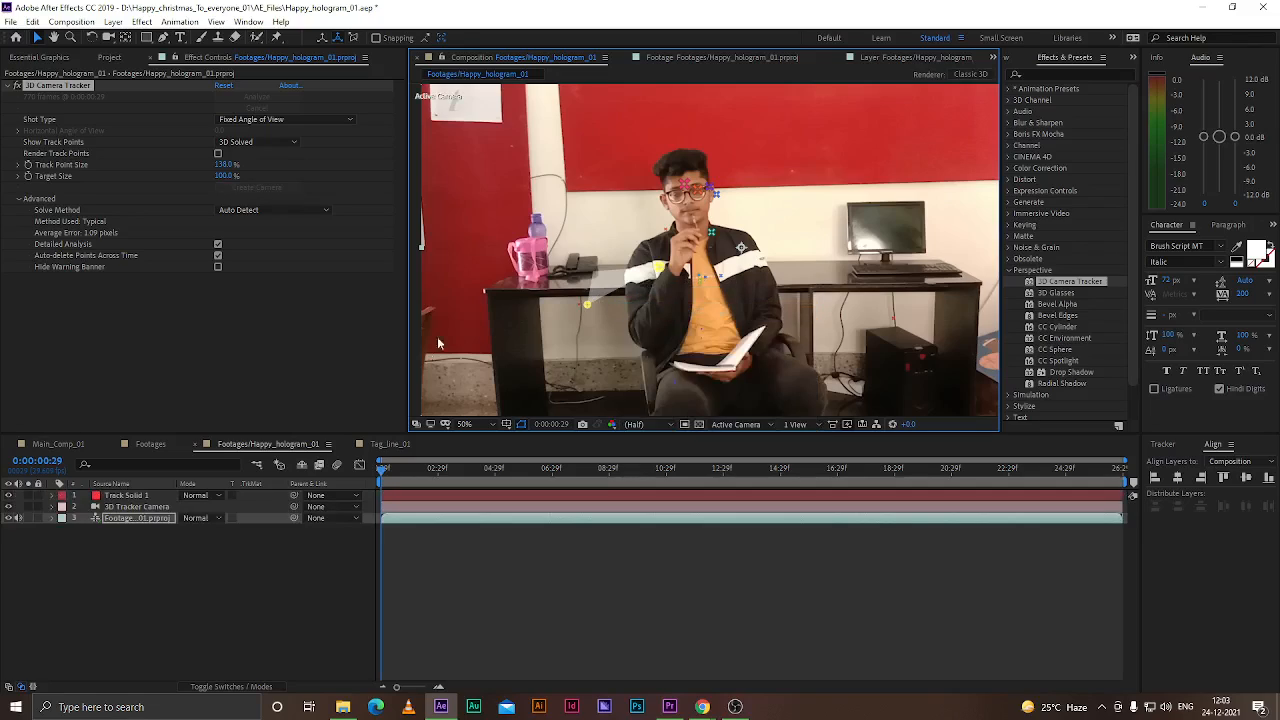
{"action": "left_click", "coordinate": [124, 495]}
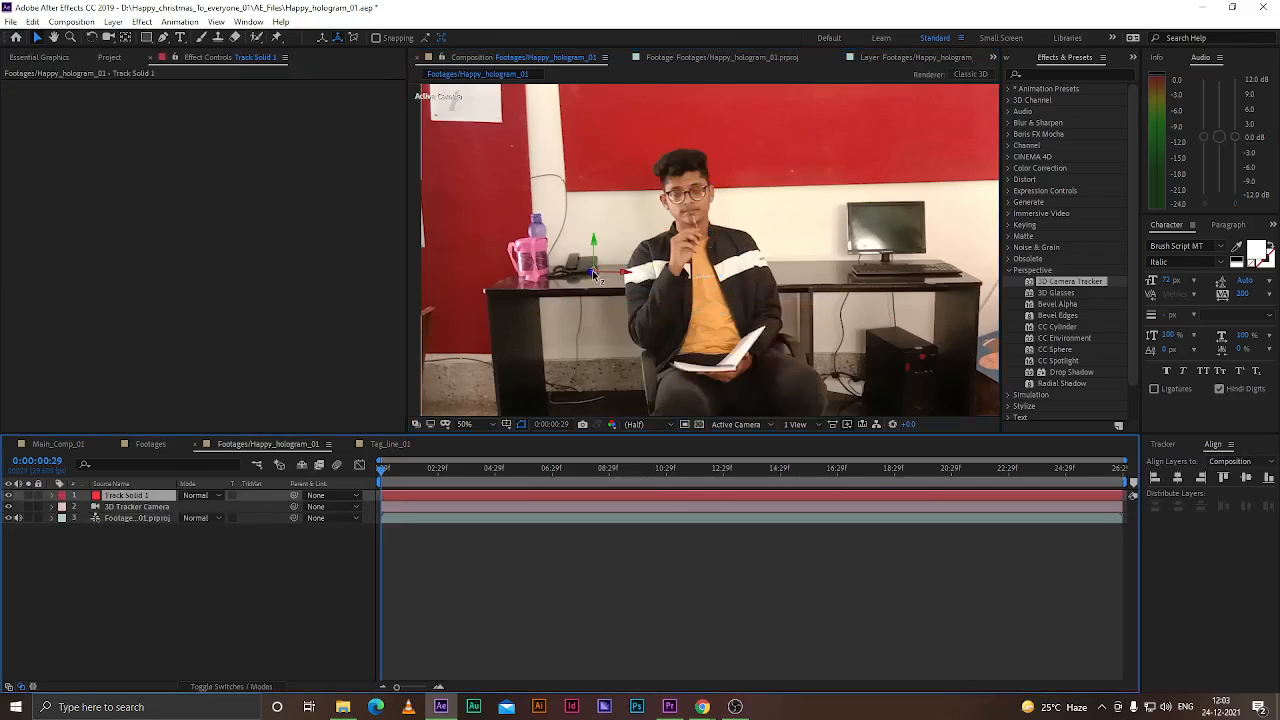
{"action": "key", "text": "s"}
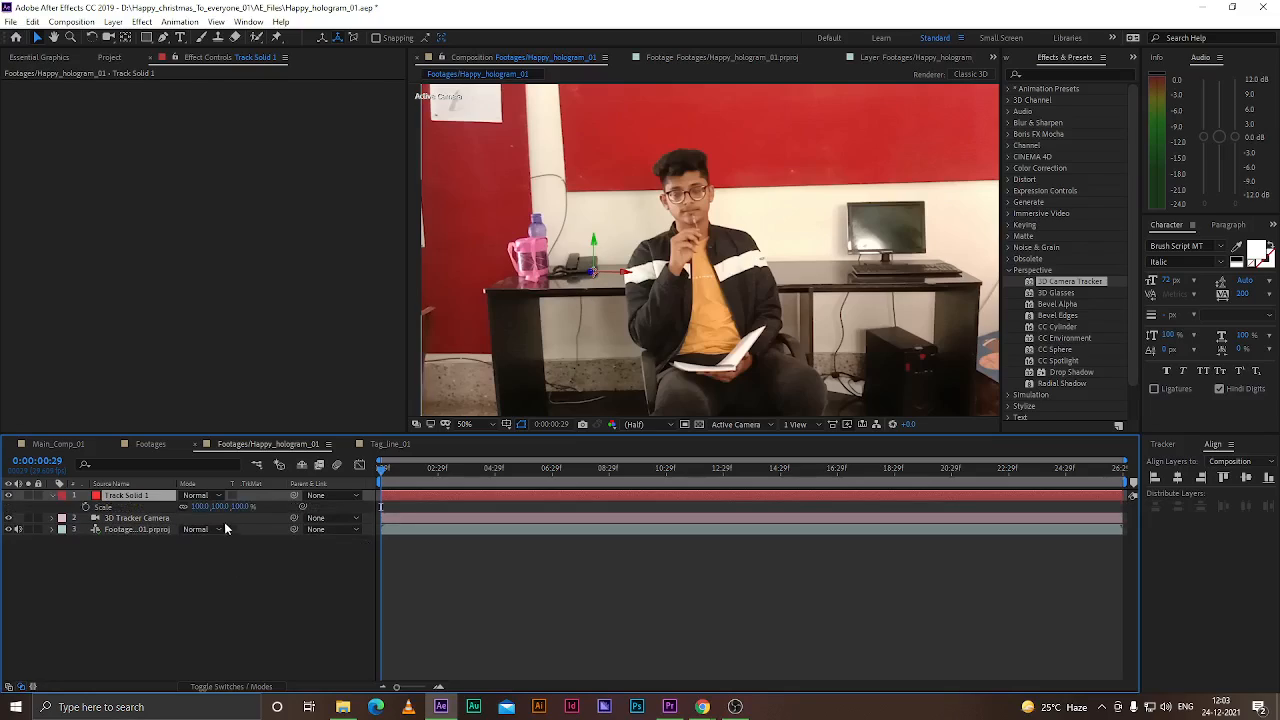
{"action": "left_click_drag", "start_coordinate": [216, 508], "coordinate": [1180, 455]}
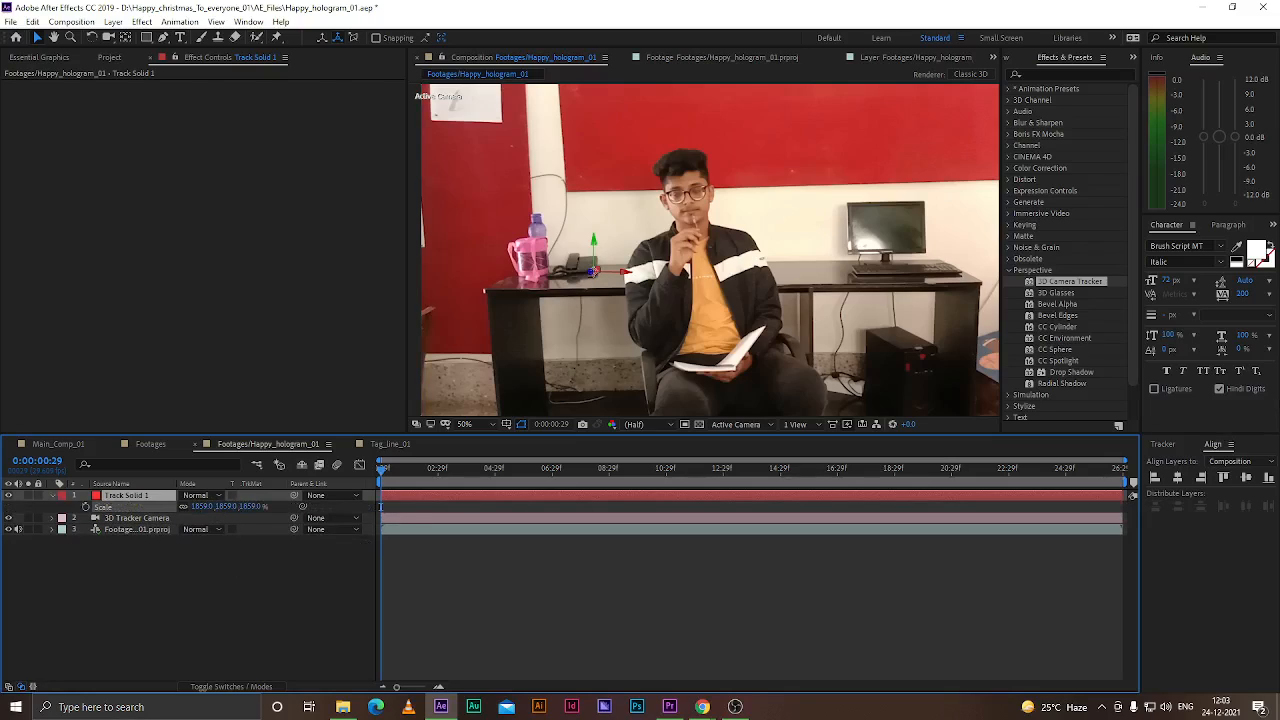
{"action": "scroll", "coordinate": [579, 285], "scroll_direction": "up", "scroll_amount": 6}
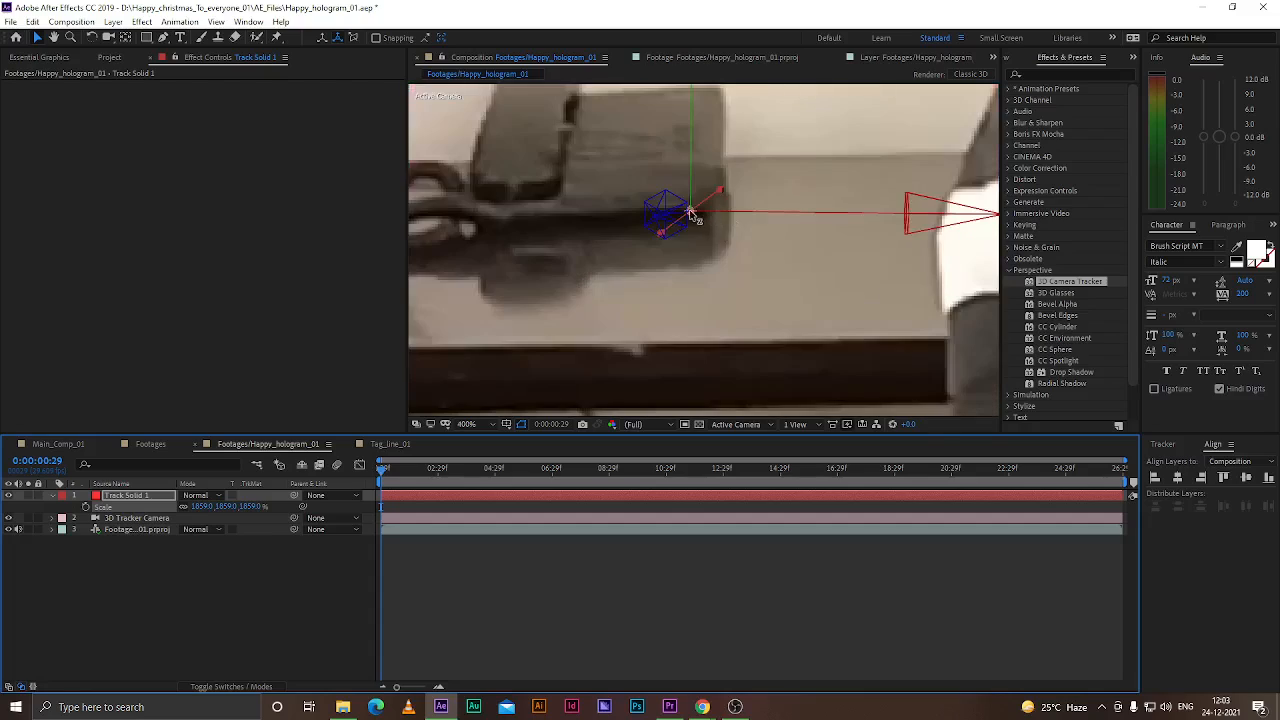
{"action": "scroll", "coordinate": [723, 205], "scroll_direction": "up", "scroll_amount": 2}
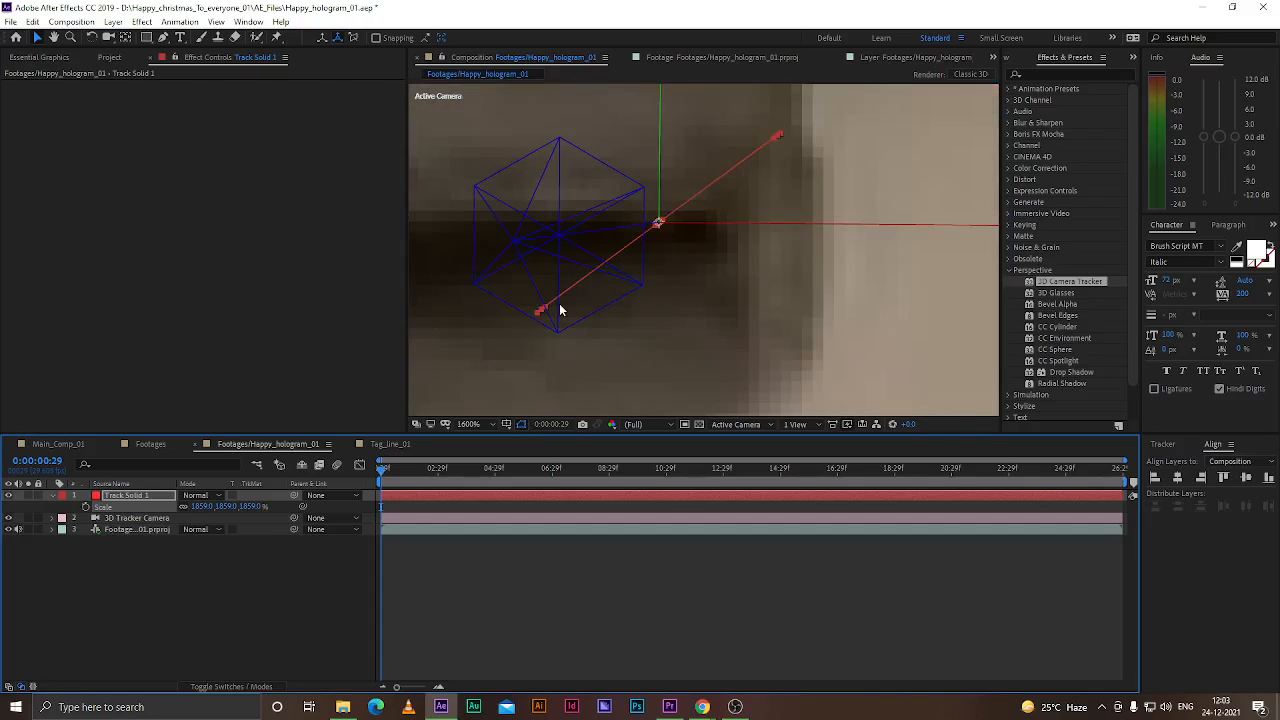
Rotate the track solid's orientation to about 198°, 182°, 91° so it lies flat on the desk
{"action": "left_click", "coordinate": [155, 496]}
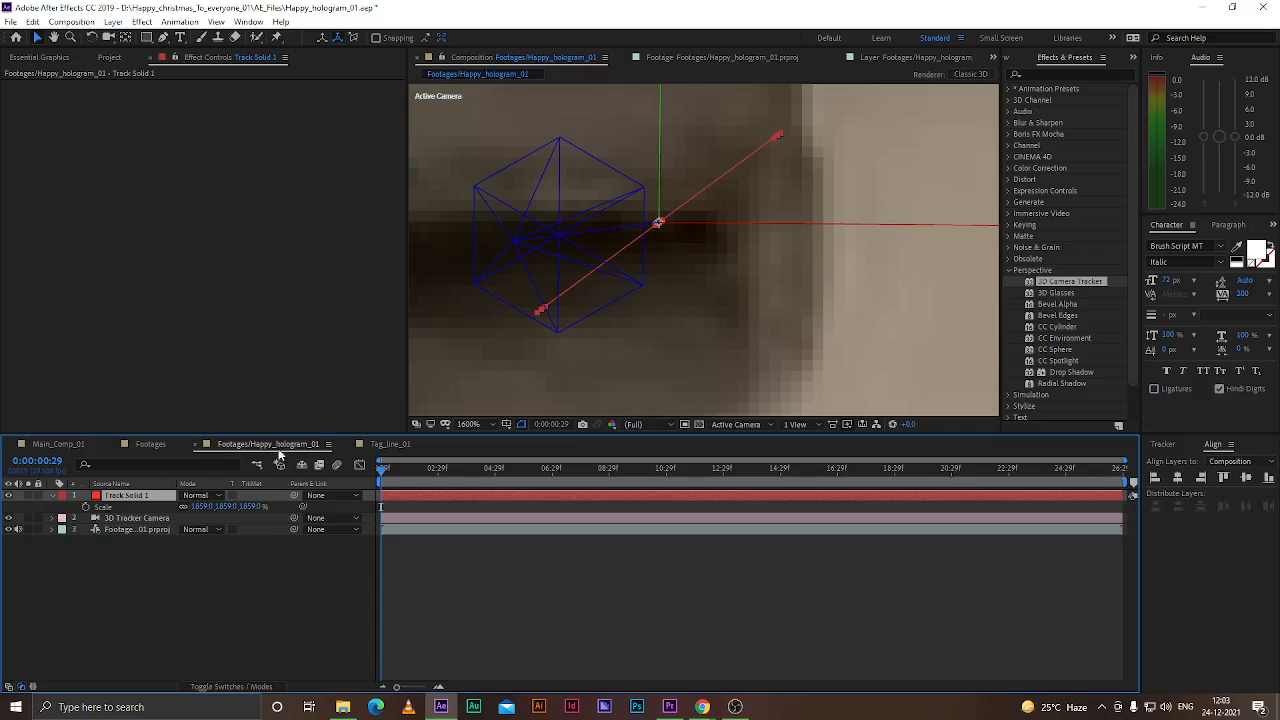
{"action": "key", "text": "r"}
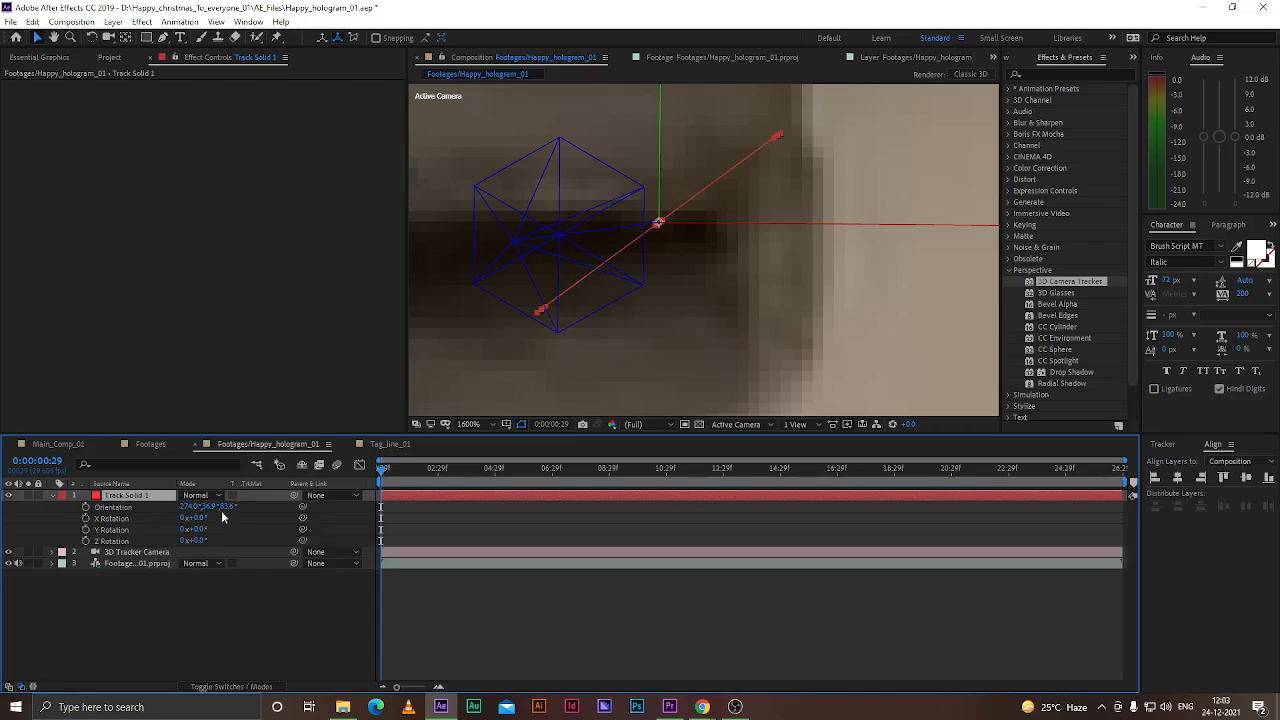
{"action": "left_click_drag", "start_coordinate": [206, 506], "coordinate": [256, 506]}
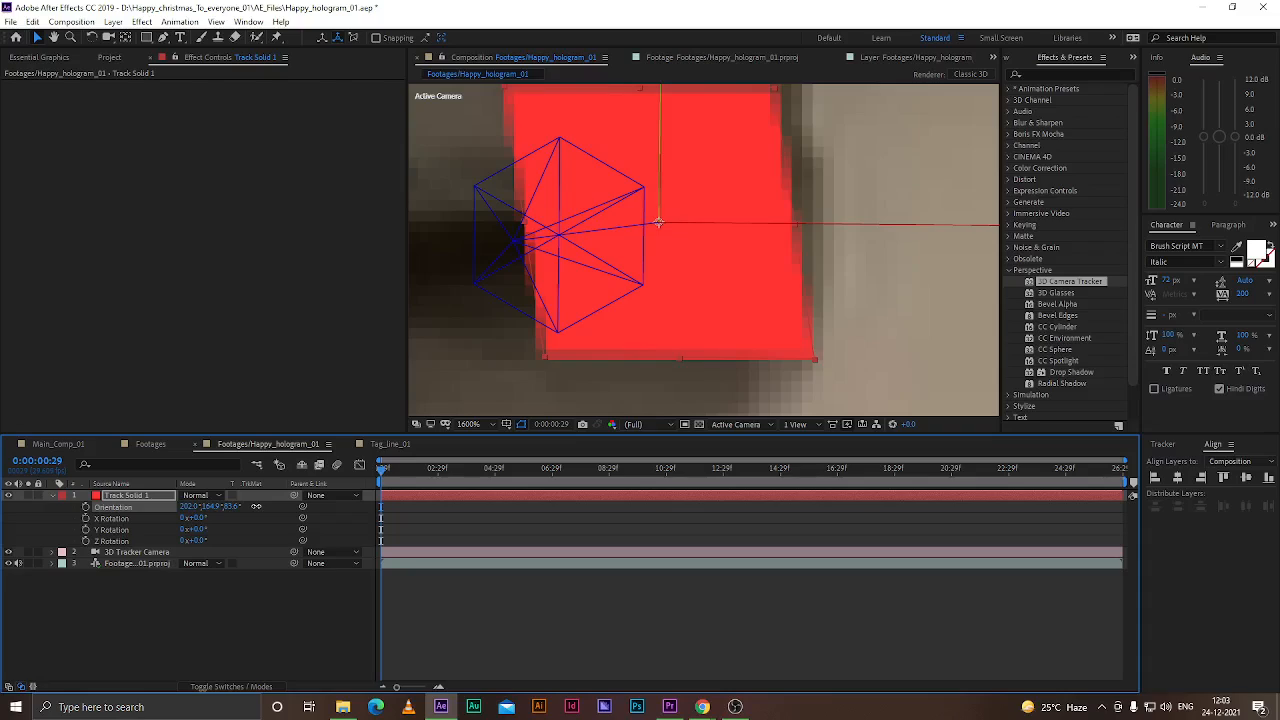
{"action": "mouse_move", "coordinate": [212, 506]}
{"action": "left_mouse_down"}
{"action": "mouse_move", "coordinate": [242, 506]}
{"action": "mouse_move", "coordinate": [170, 513]}
{"action": "mouse_move", "coordinate": [223, 506]}
{"action": "left_mouse_up"}
{"action": "scroll", "coordinate": [707, 264], "scroll_direction": "down", "scroll_amount": 6}
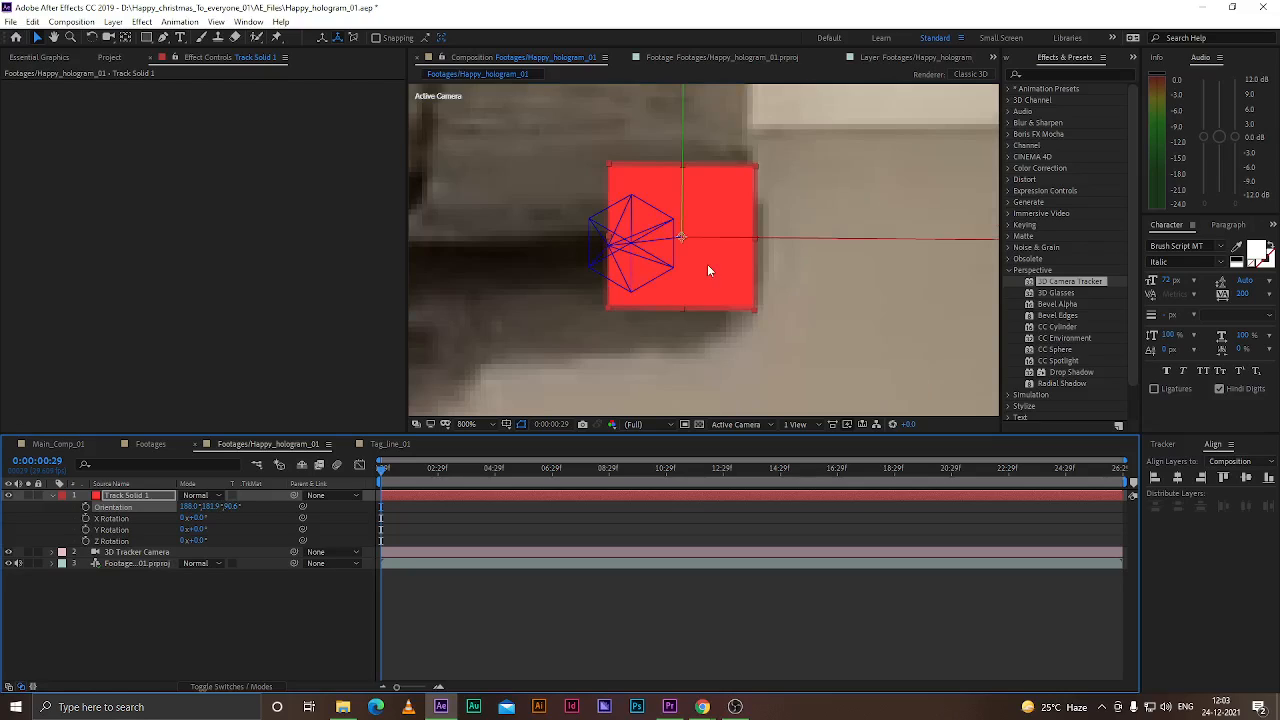
Increase the track solid's scale to about 3764% and fit the composition view
{"action": "left_click", "coordinate": [127, 497]}
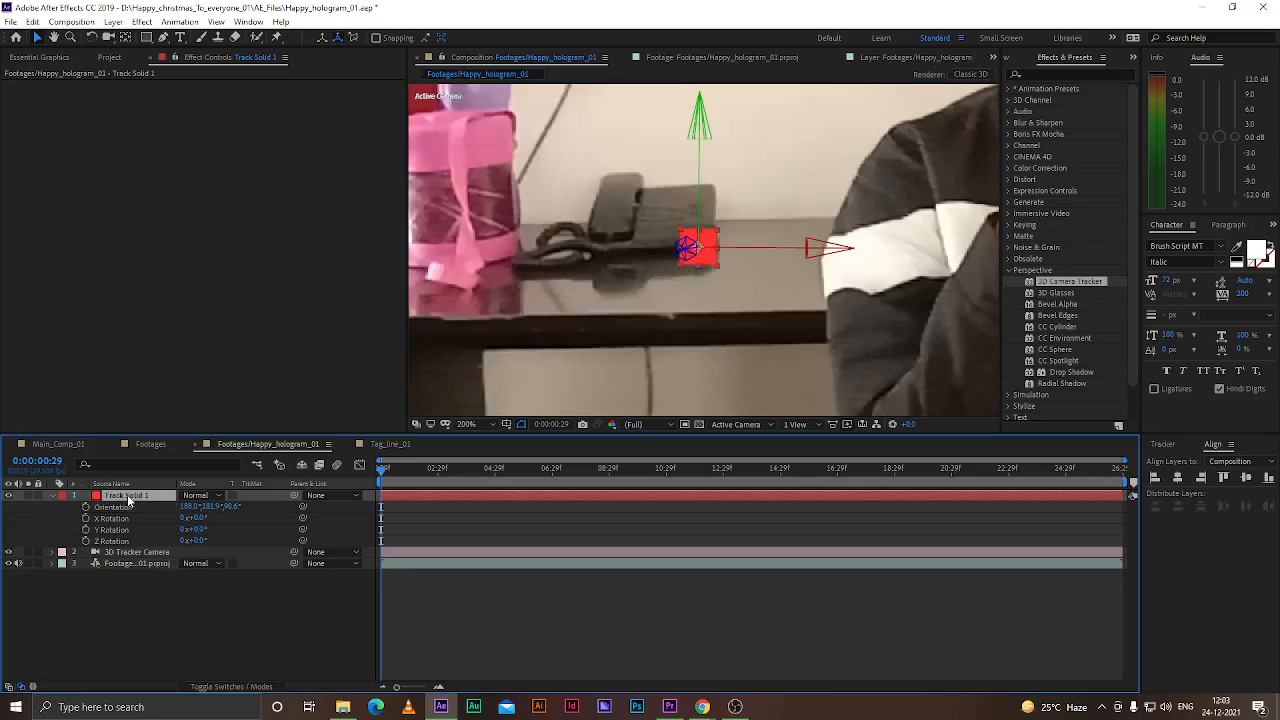
{"action": "key", "text": "s"}
{"action": "left_click_drag", "start_coordinate": [228, 506], "coordinate": [262, 506]}
{"action": "left_click", "coordinate": [200, 586]}
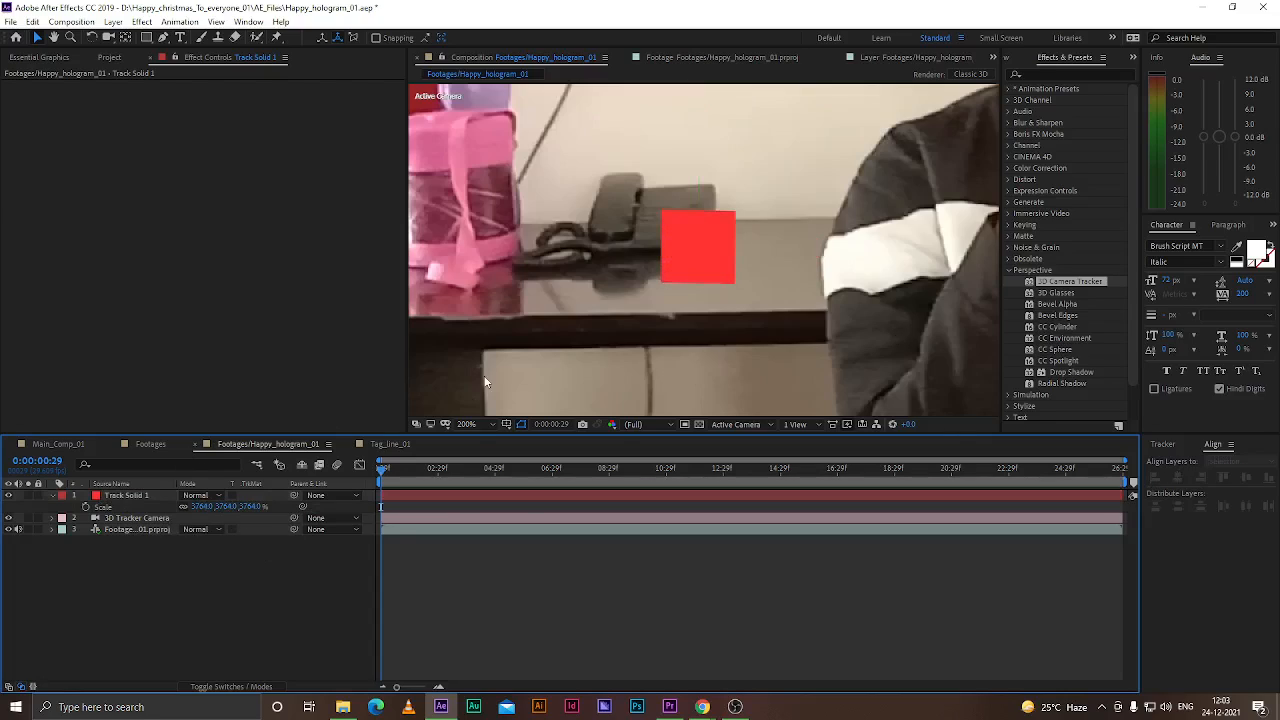
{"action": "left_click", "coordinate": [475, 423]}
{"action": "left_click", "coordinate": [484, 450]}
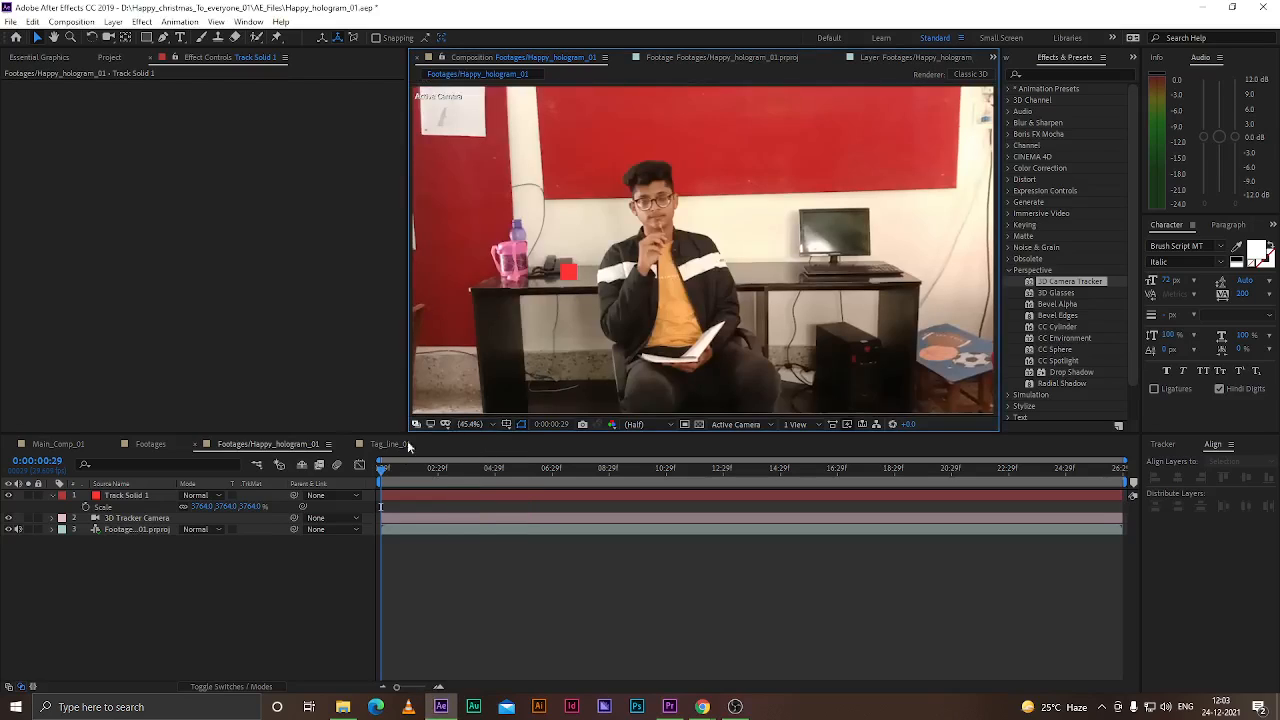
{"action": "left_click_drag", "start_coordinate": [381, 470], "coordinate": [306, 538]}
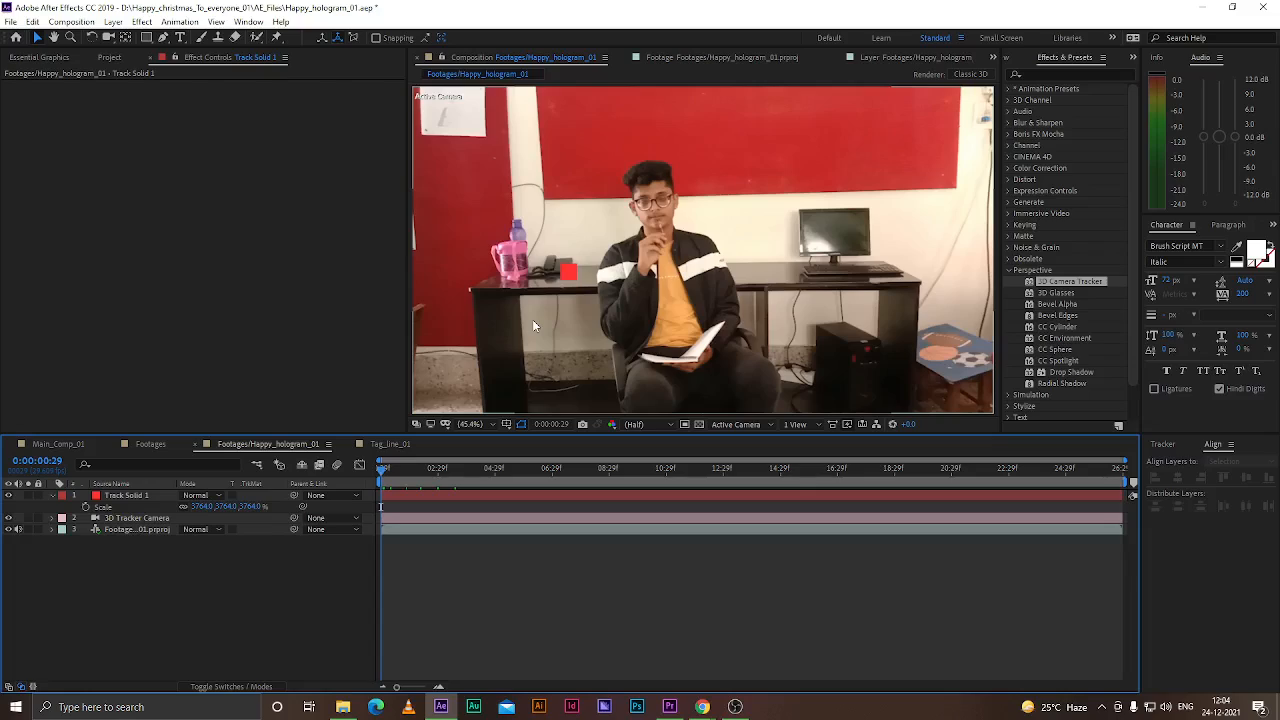
Inspect the track solid's placement on the desk at different viewer zoom levels
{"action": "left_click", "coordinate": [130, 495]}
{"action": "left_click", "coordinate": [578, 276]}
{"action": "left_click_drag", "start_coordinate": [594, 273], "coordinate": [596, 273]}
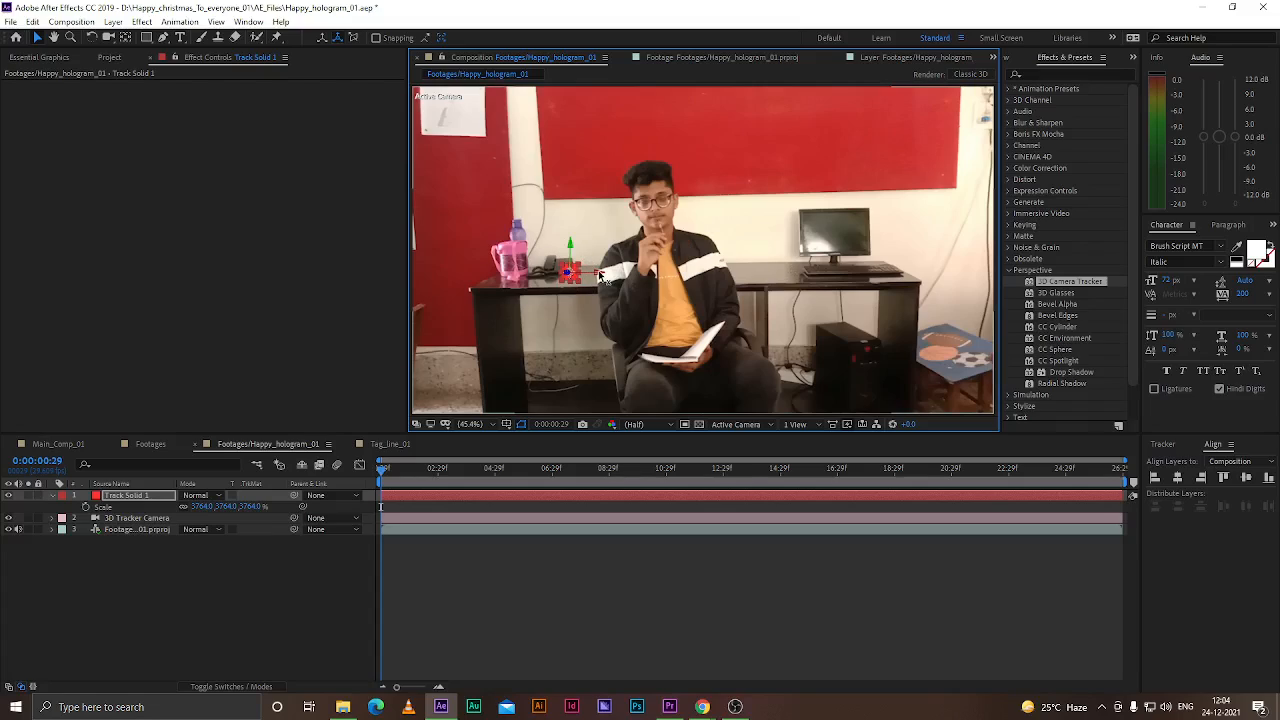
{"action": "scroll", "coordinate": [557, 283], "scroll_direction": "up", "scroll_amount": 5}
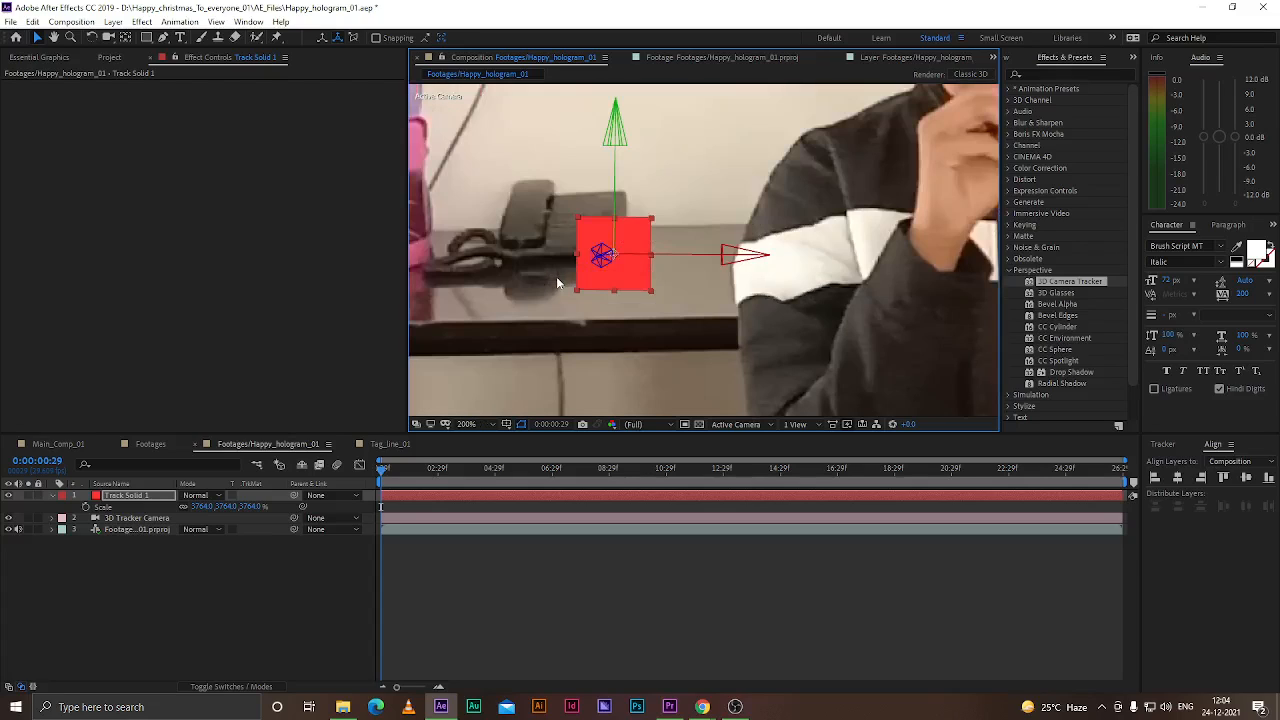
{"action": "scroll", "coordinate": [607, 263], "scroll_direction": "down", "scroll_amount": 4}
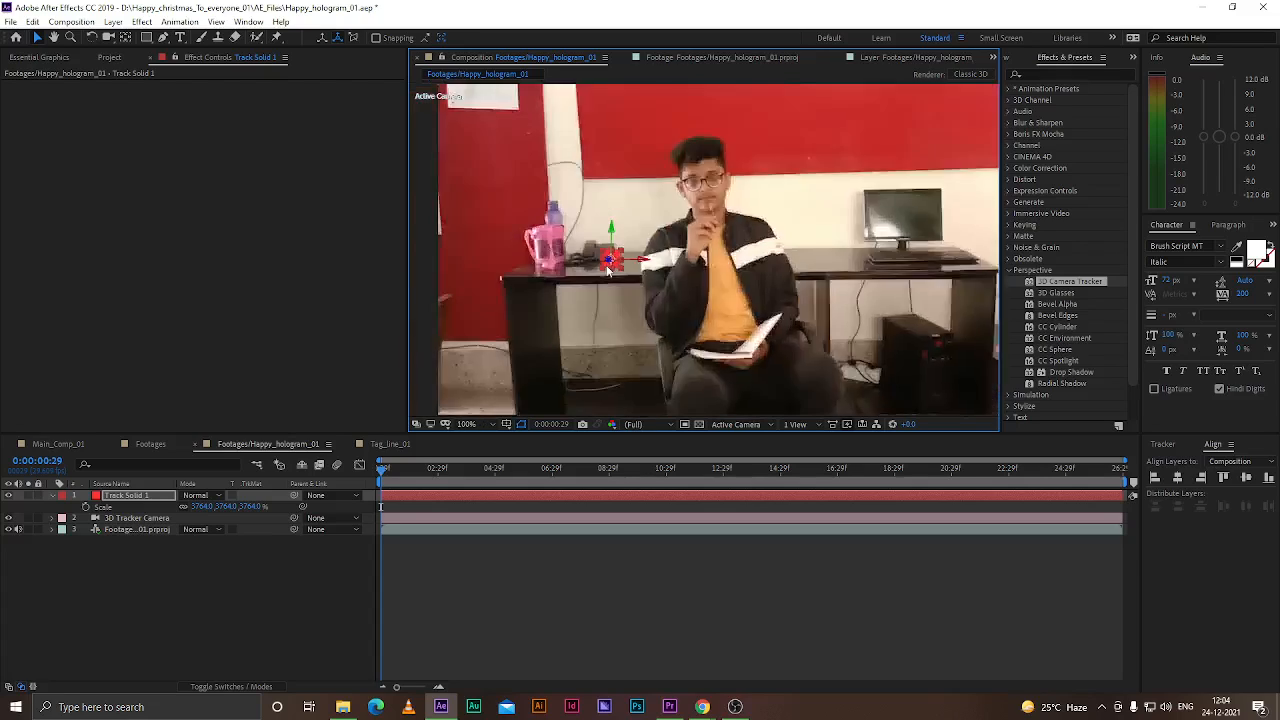
{"action": "scroll", "coordinate": [662, 258], "scroll_direction": "up", "scroll_amount": 2}
{"action": "left_click_drag", "start_coordinate": [664, 263], "coordinate": [845, 284]}
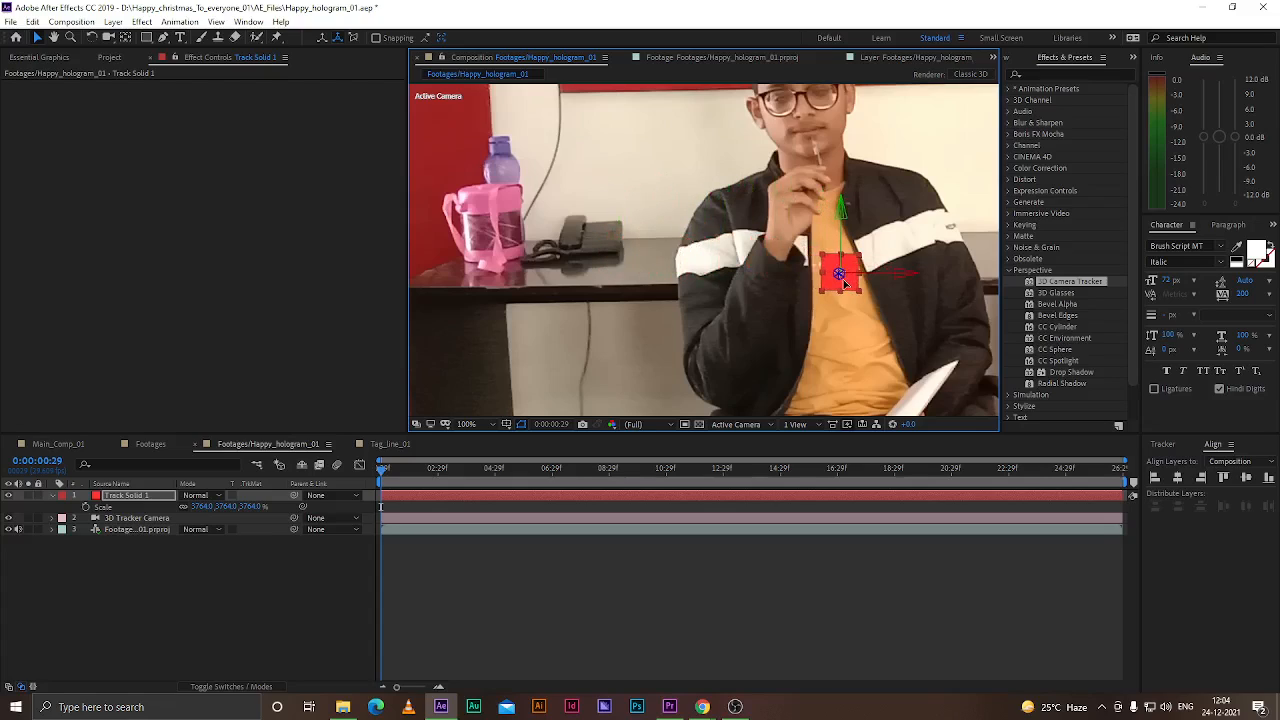
{"action": "mouse_move", "coordinate": [385, 477]}
{"action": "left_mouse_down"}
{"action": "mouse_move", "coordinate": [1205, 476]}
{"action": "mouse_move", "coordinate": [380, 480]}
{"action": "left_mouse_up"}
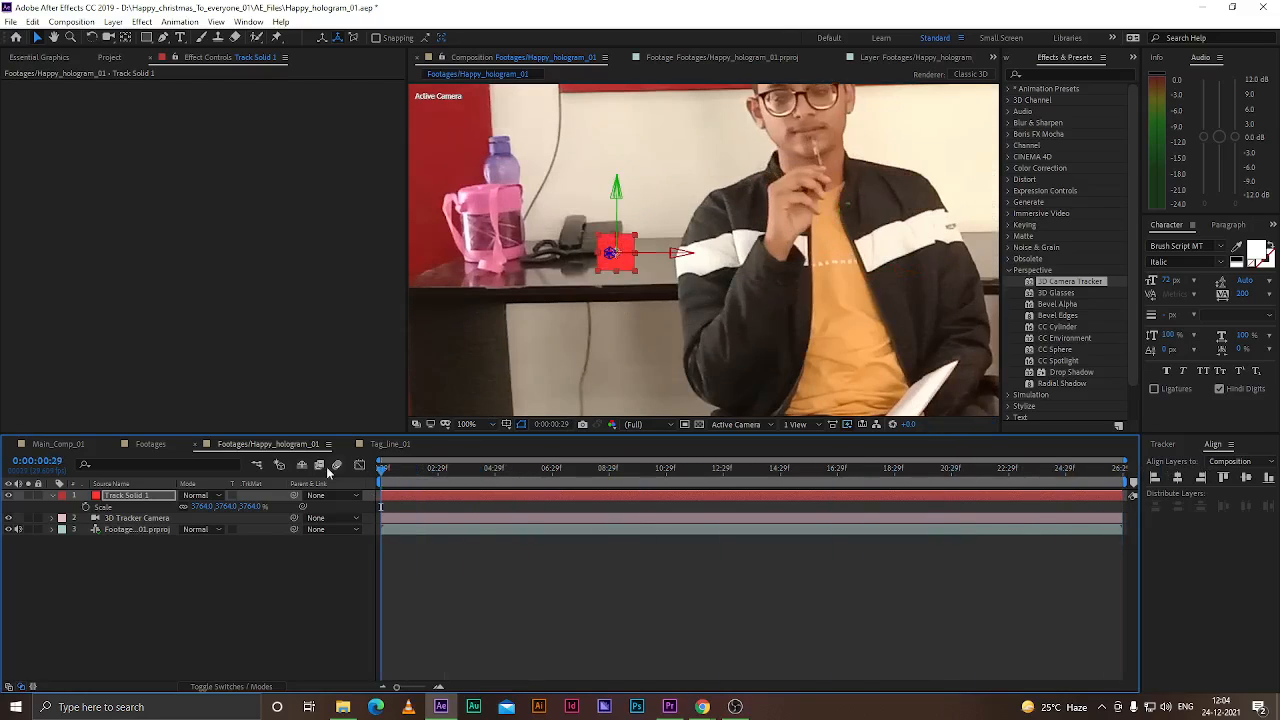
{"action": "left_click", "coordinate": [240, 578]}
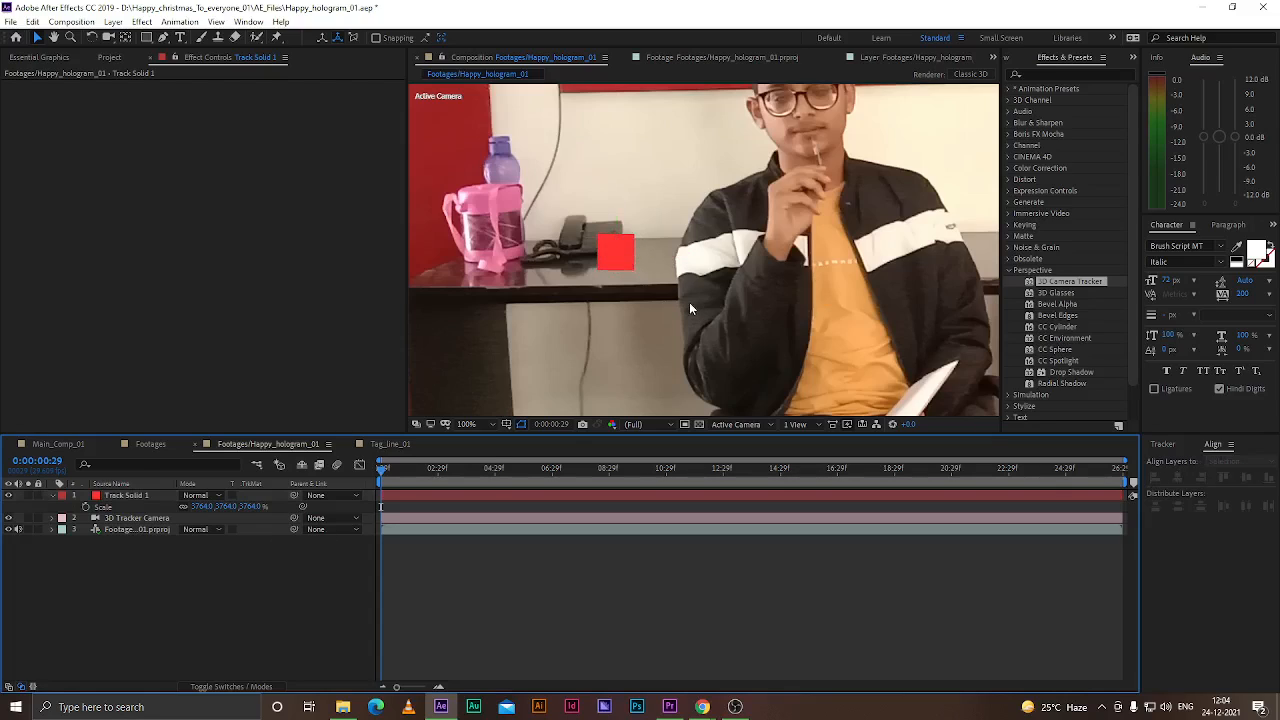
{"action": "scroll", "coordinate": [628, 305], "scroll_direction": "down", "scroll_amount": 4}
{"action": "scroll", "coordinate": [672, 297], "scroll_direction": "up", "scroll_amount": 2}
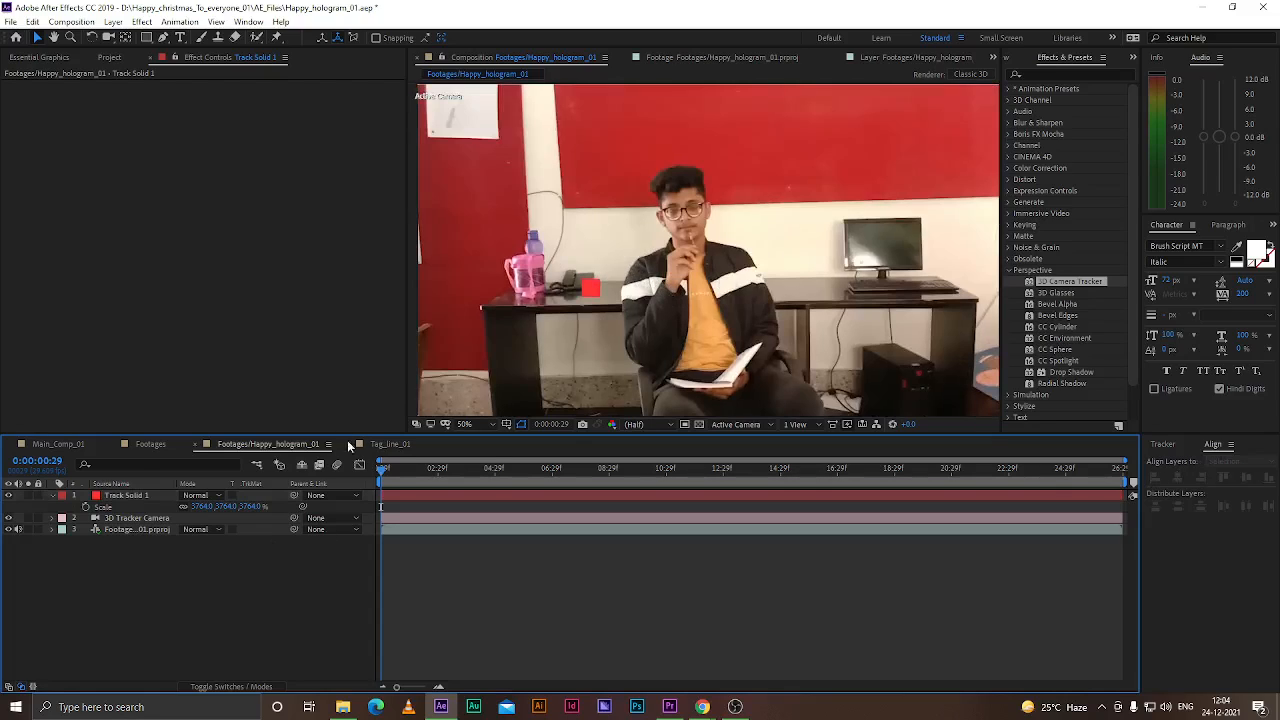
{"action": "right_click", "coordinate": [160, 566]}
{"action": "mouse_move", "coordinate": [221, 432]}
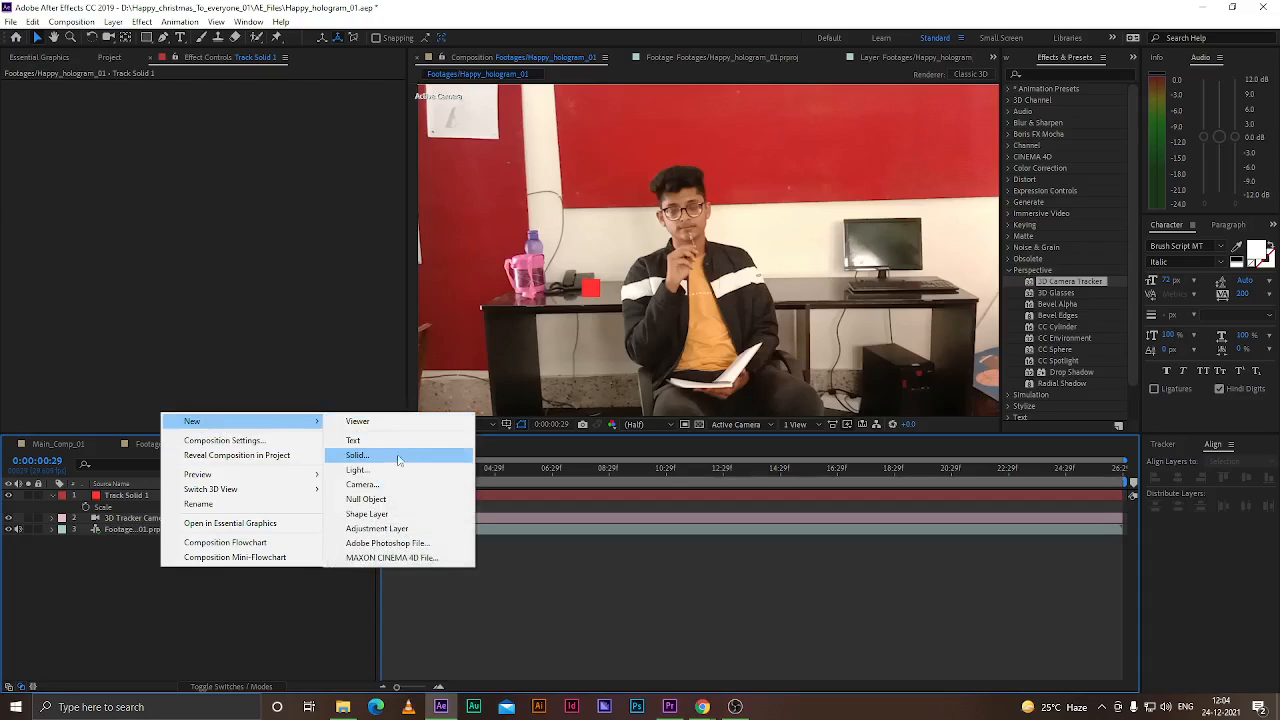
{"action": "left_click", "coordinate": [372, 497]}
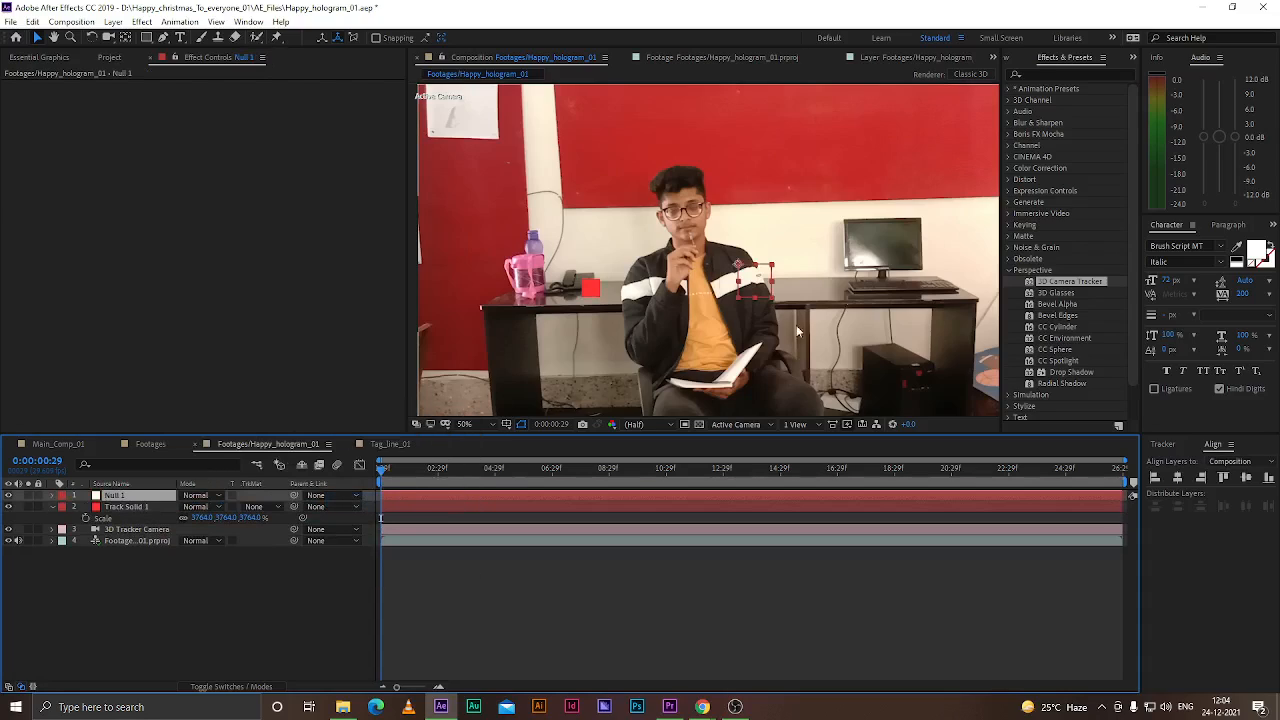
{"action": "key", "text": "y"}
{"action": "left_click", "coordinate": [738, 270]}
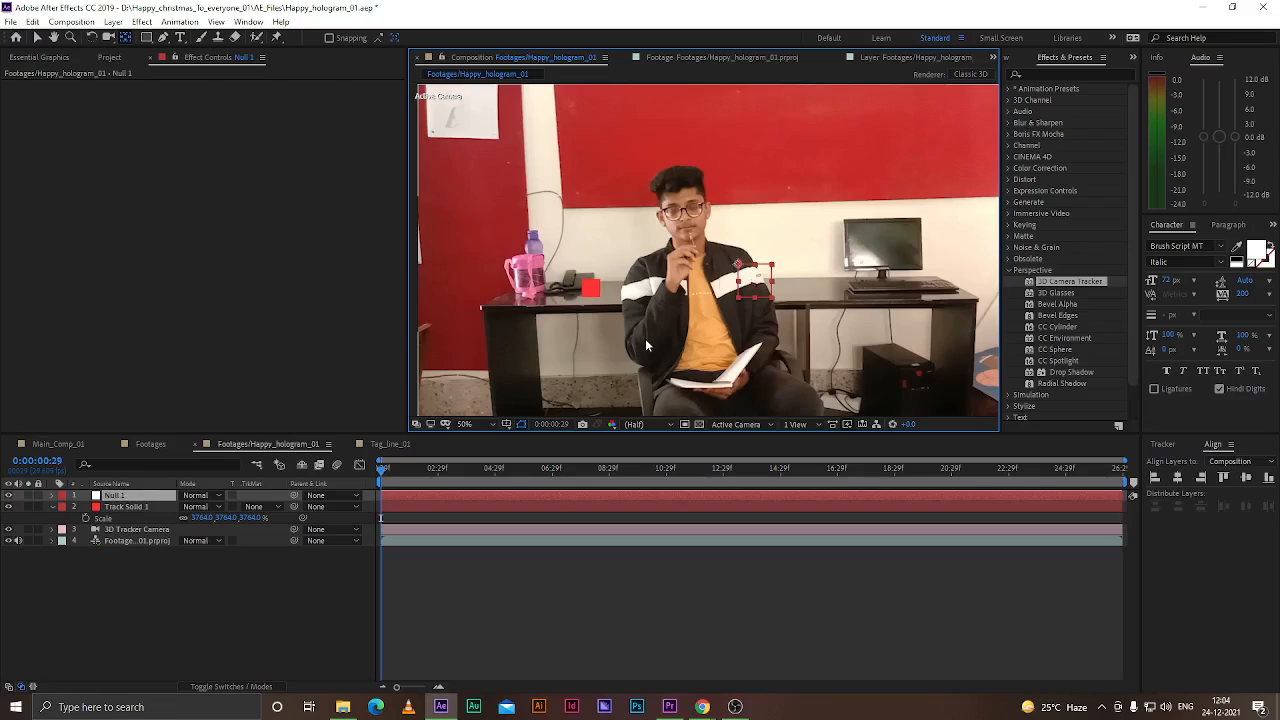
{"action": "key", "text": "Delete"}
Create a track null from a selected track point using the footage's 3D Camera Tracker
{"action": "left_click", "coordinate": [127, 519]}
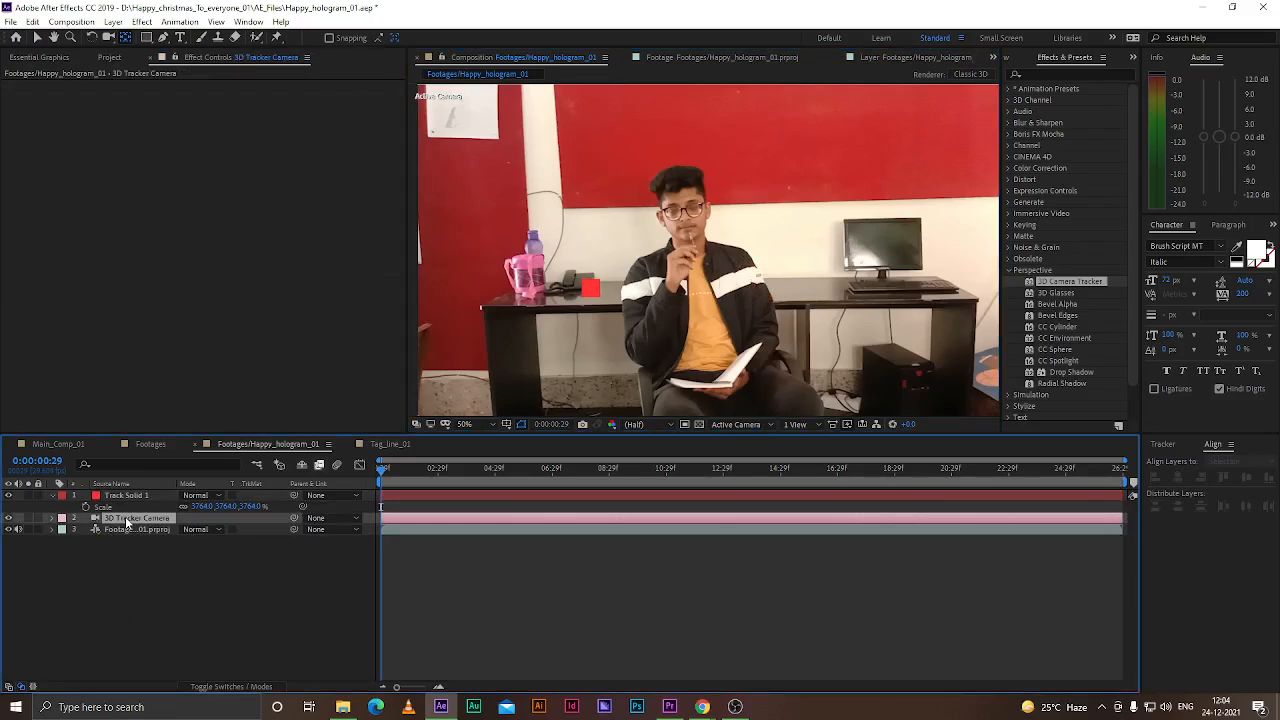
{"action": "left_click", "coordinate": [125, 529]}
{"action": "left_click", "coordinate": [68, 85]}
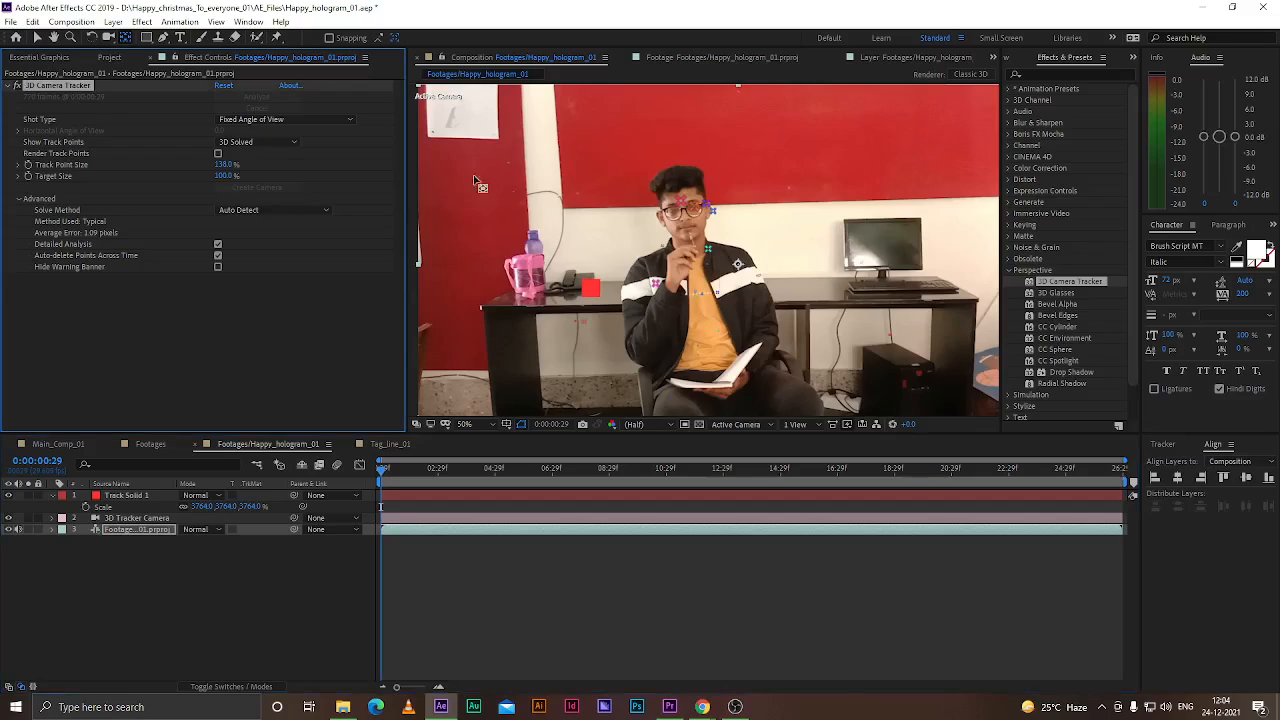
{"action": "key", "text": "v"}
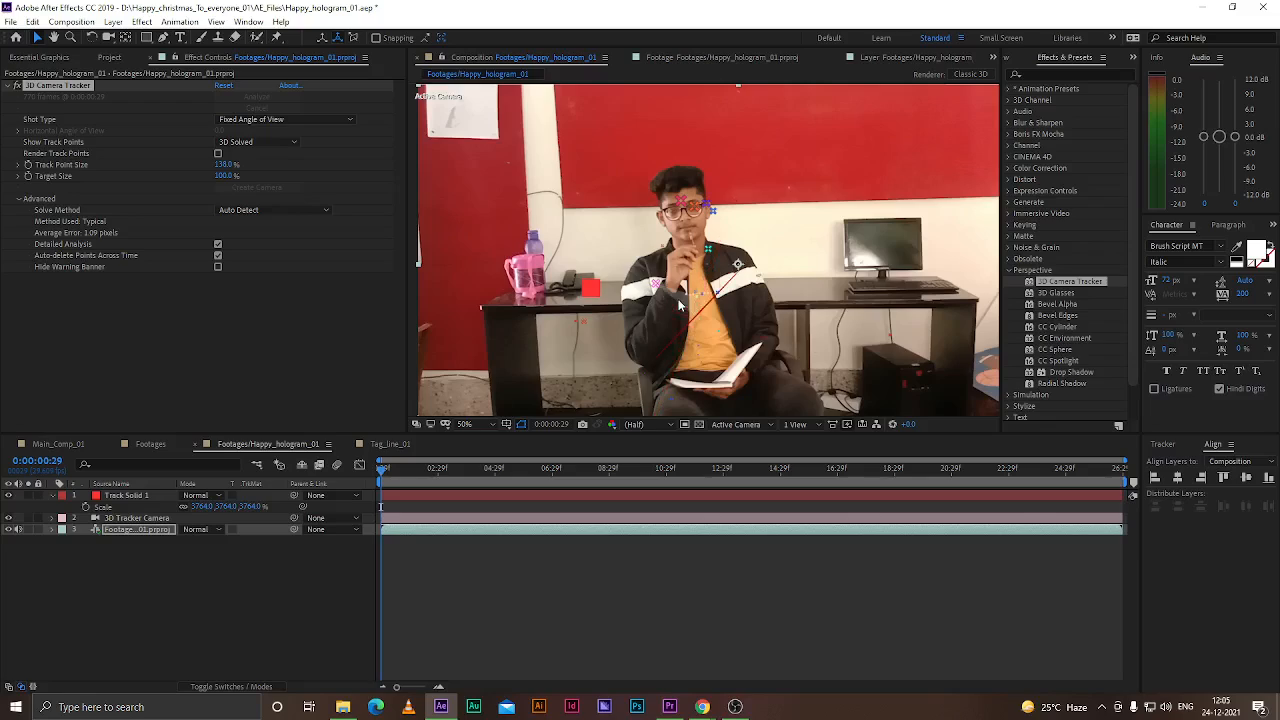
{"action": "left_click", "coordinate": [678, 298]}
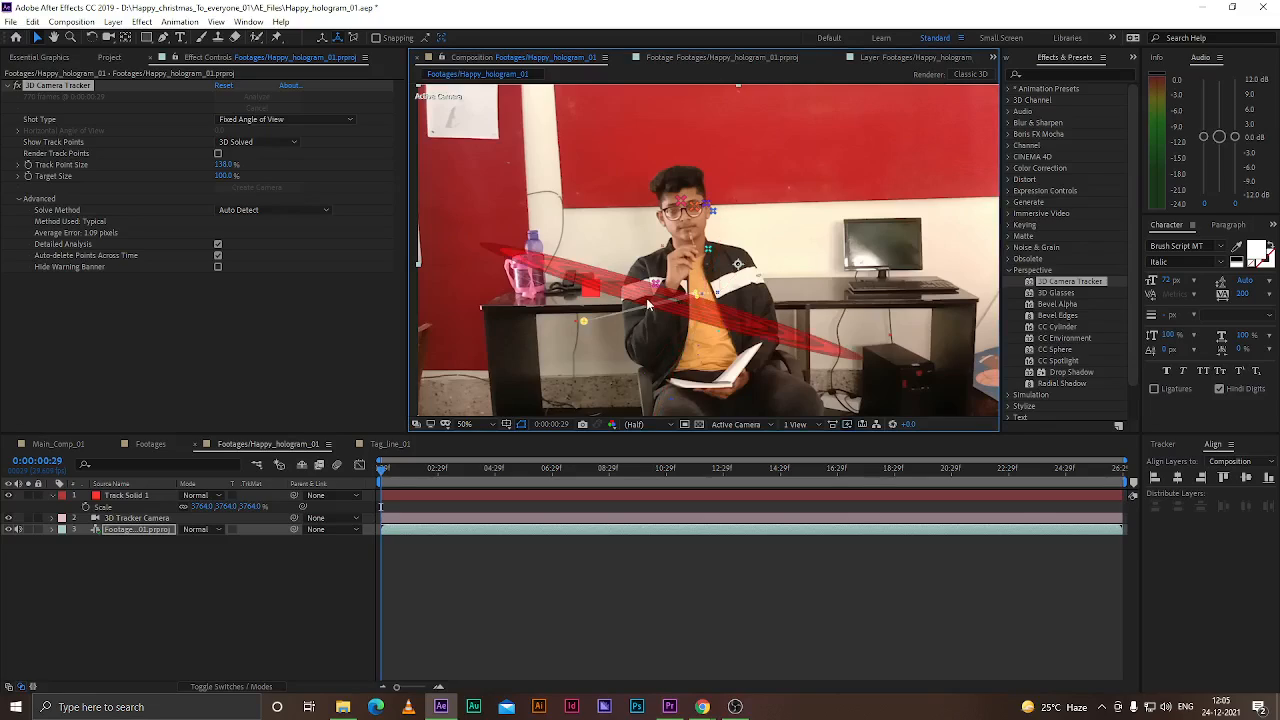
{"action": "right_click", "coordinate": [698, 297]}
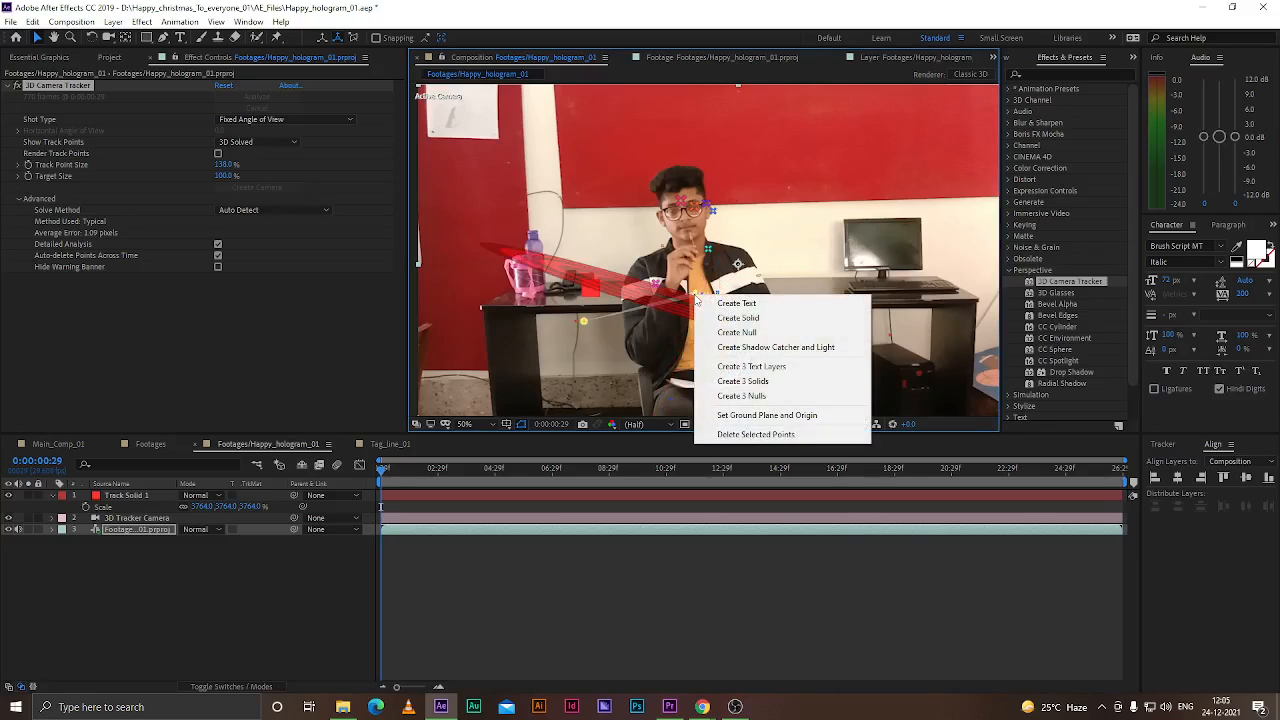
{"action": "left_click", "coordinate": [754, 331]}
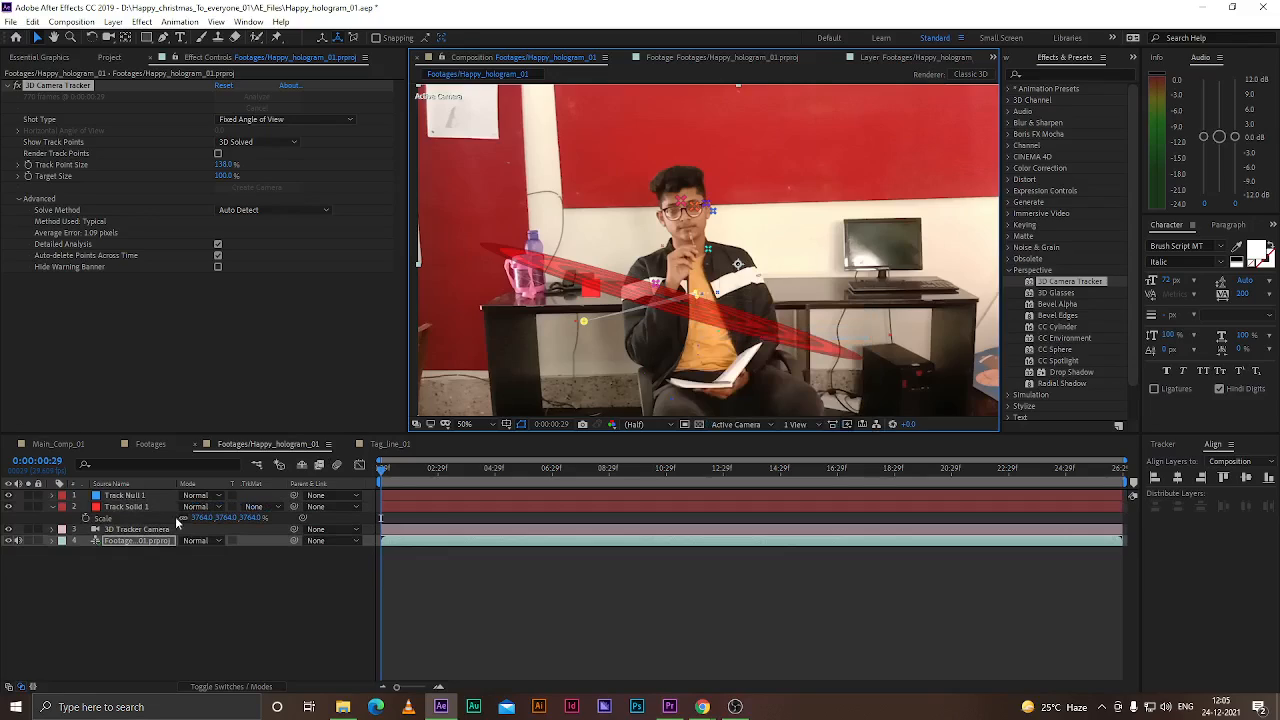
Adjust the track null's orientation values to tilt it in the scene
{"action": "left_click", "coordinate": [120, 495]}
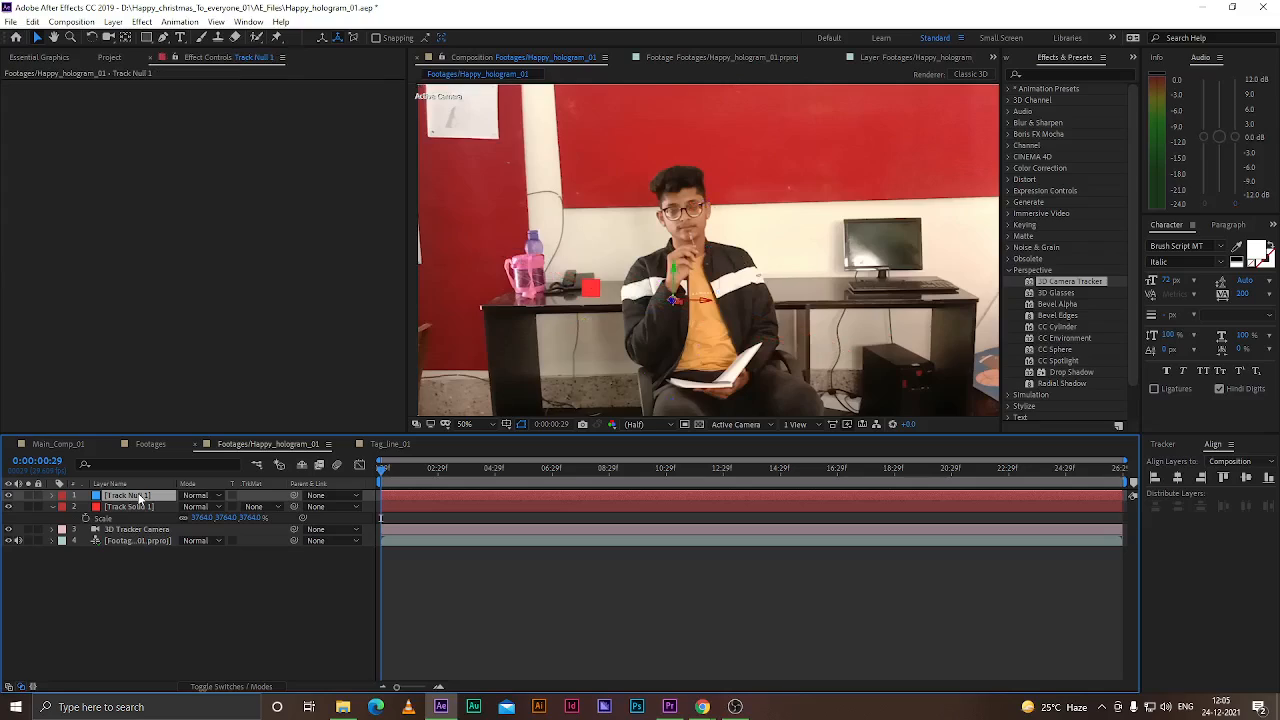
{"action": "scroll", "coordinate": [681, 300], "scroll_direction": "up", "scroll_amount": 6}
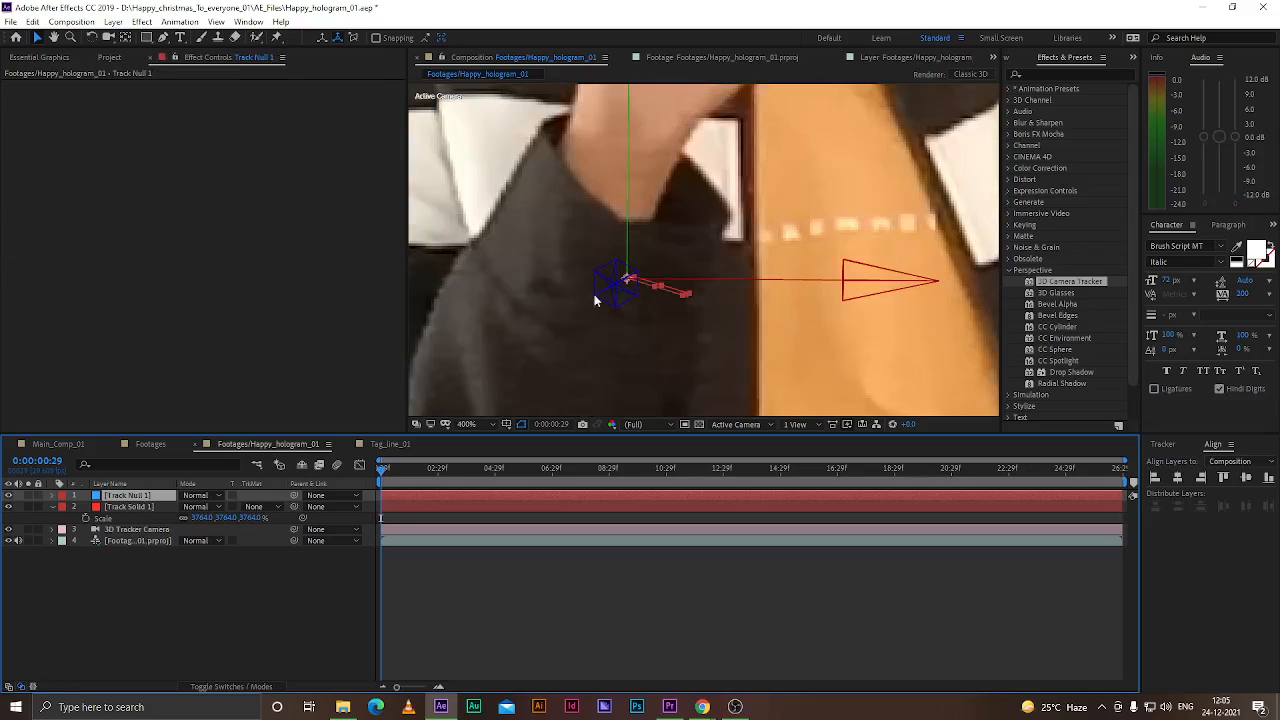
{"action": "key", "text": "r"}
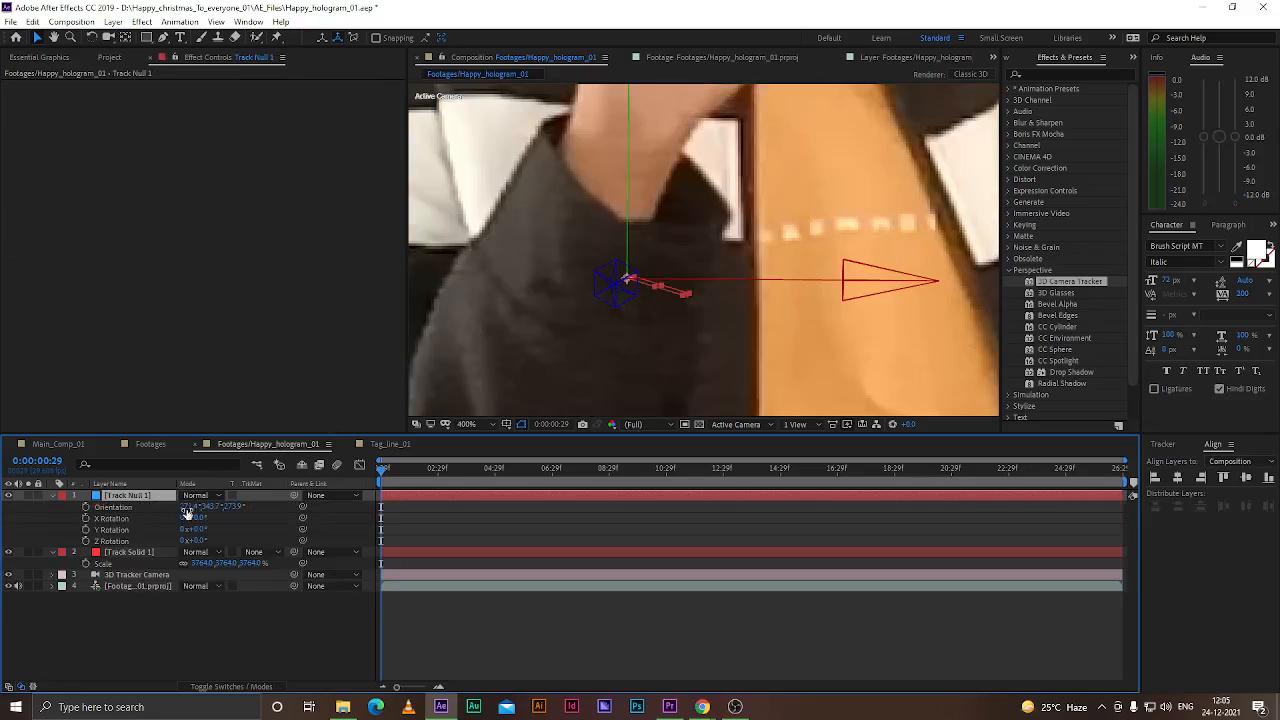
{"action": "left_click", "coordinate": [210, 506]}
{"action": "left_click_drag", "start_coordinate": [210, 506], "coordinate": [170, 511]}
{"action": "left_click_drag", "start_coordinate": [209, 514], "coordinate": [88, 515]}
{"action": "key", "text": "ctrl+z"}
{"action": "mouse_move", "coordinate": [184, 508]}
{"action": "left_mouse_down"}
{"action": "mouse_move", "coordinate": [266, 506]}
{"action": "mouse_move", "coordinate": [185, 509]}
{"action": "mouse_move", "coordinate": [224, 507]}
{"action": "mouse_move", "coordinate": [208, 508]}
{"action": "left_mouse_up"}
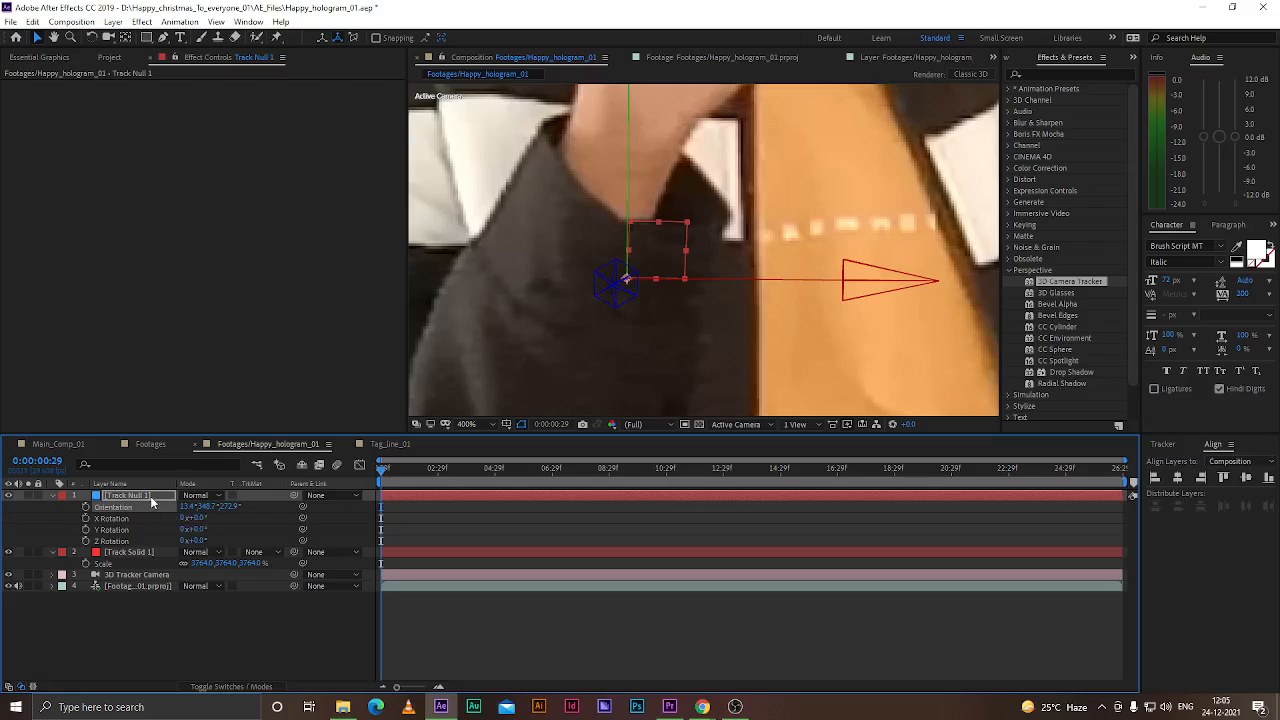
Scale the track null to about 389%
{"action": "key", "text": "s"}
{"action": "left_click_drag", "start_coordinate": [232, 508], "coordinate": [520, 508]}
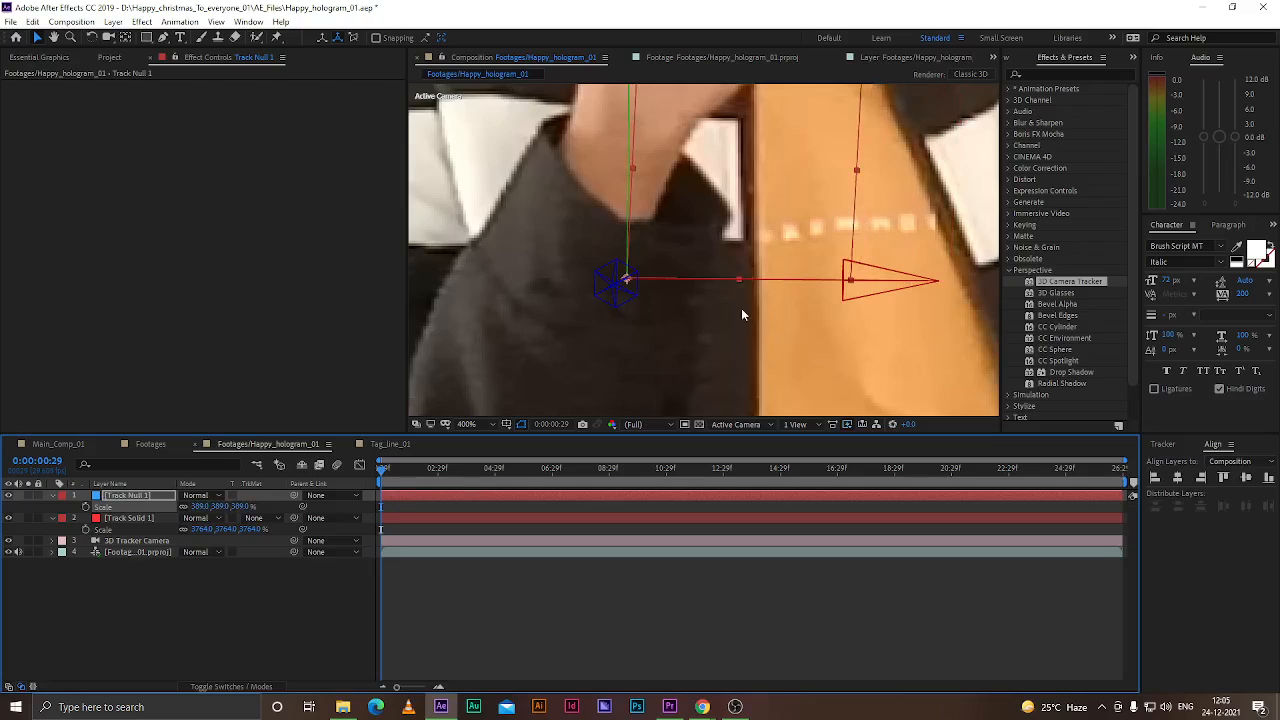
{"action": "scroll", "coordinate": [741, 315], "scroll_direction": "down", "scroll_amount": 4}
{"action": "left_click", "coordinate": [231, 563]}
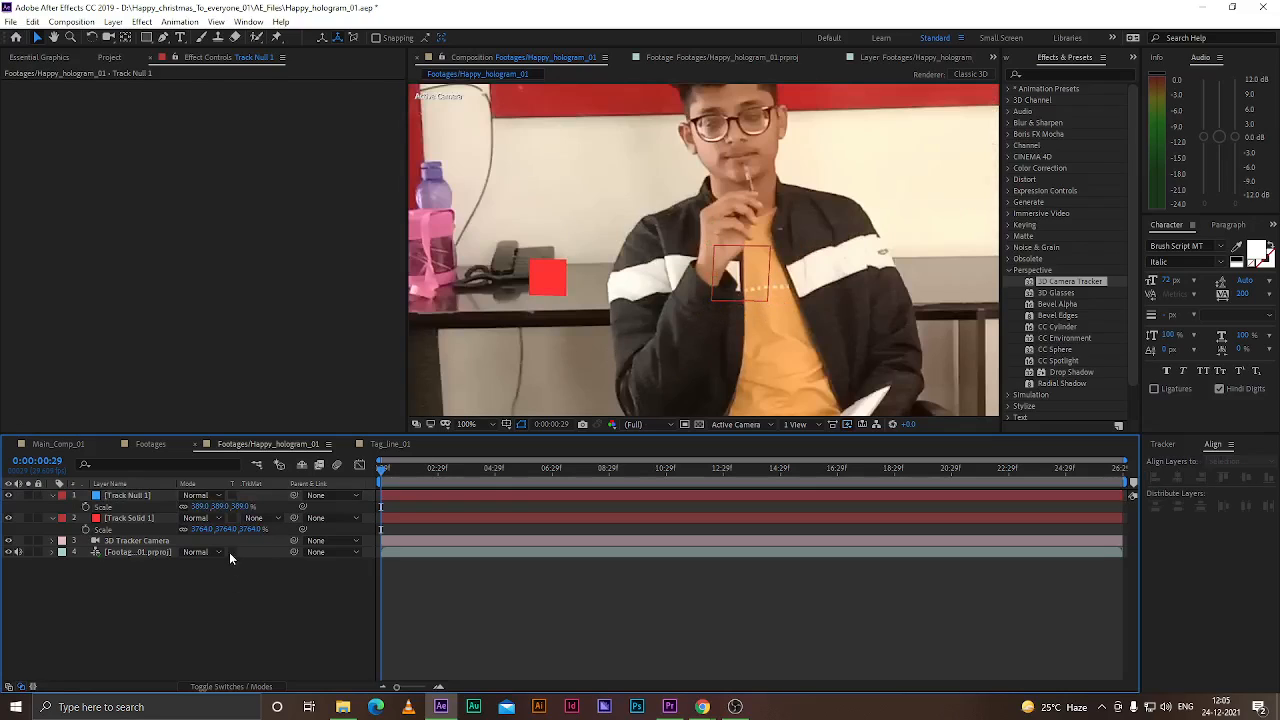
Try moving the track null, then undo the move and the scale change
{"action": "left_click", "coordinate": [764, 302]}
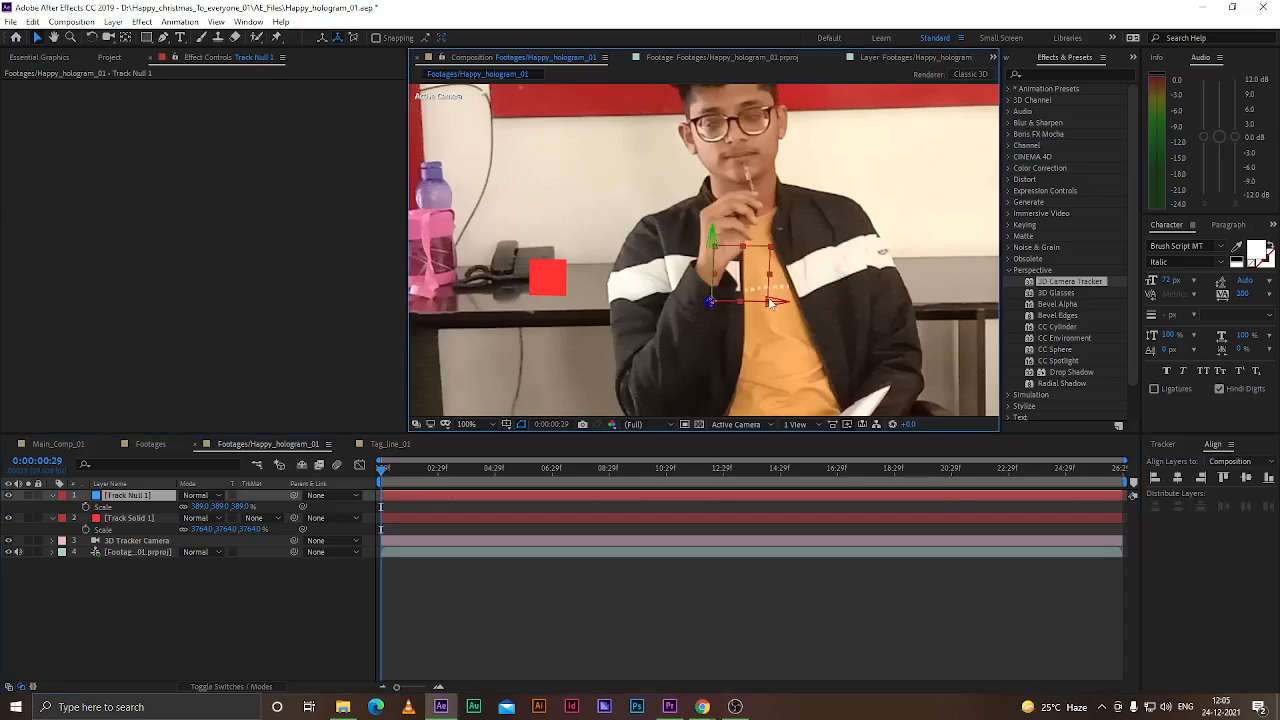
{"action": "left_click_drag", "start_coordinate": [777, 304], "coordinate": [816, 306]}
{"action": "key", "text": "ctrl+z"}
{"action": "left_click_drag", "start_coordinate": [386, 478], "coordinate": [1007, 486]}
{"action": "key", "text": "Home"}
{"action": "key", "text": "ctrl+z"}
{"action": "left_click", "coordinate": [307, 604]}
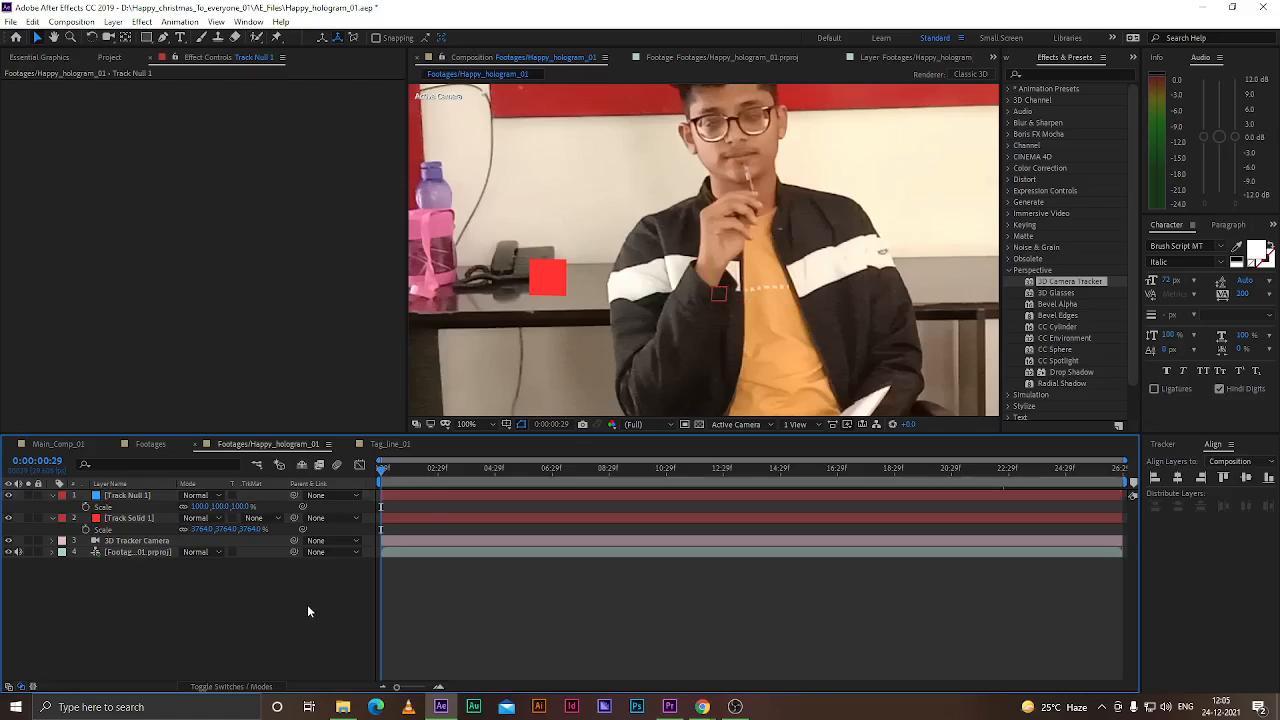
Preview the track null through the end of the timeline and delete it
{"action": "left_click_drag", "start_coordinate": [386, 470], "coordinate": [1167, 516]}
{"action": "scroll", "coordinate": [733, 321], "scroll_direction": "down", "scroll_amount": 2}
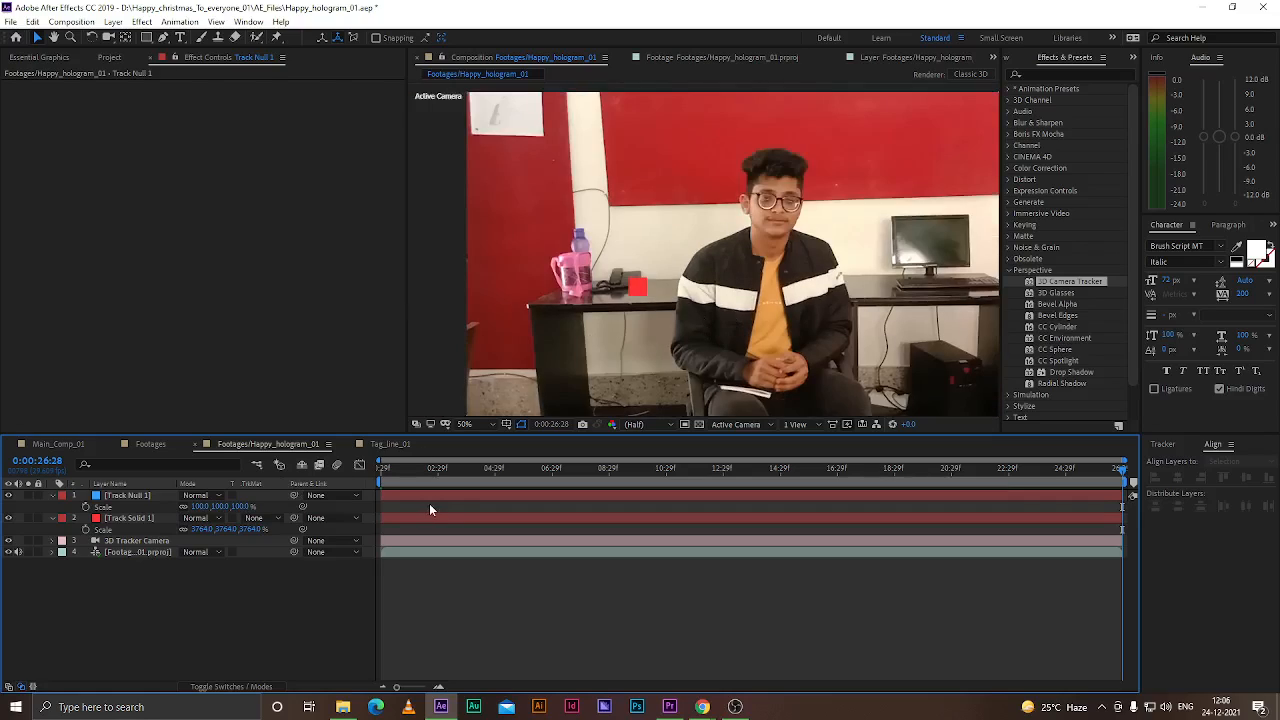
{"action": "left_click", "coordinate": [133, 499]}
{"action": "scroll", "coordinate": [779, 238], "scroll_direction": "down", "scroll_amount": 6}
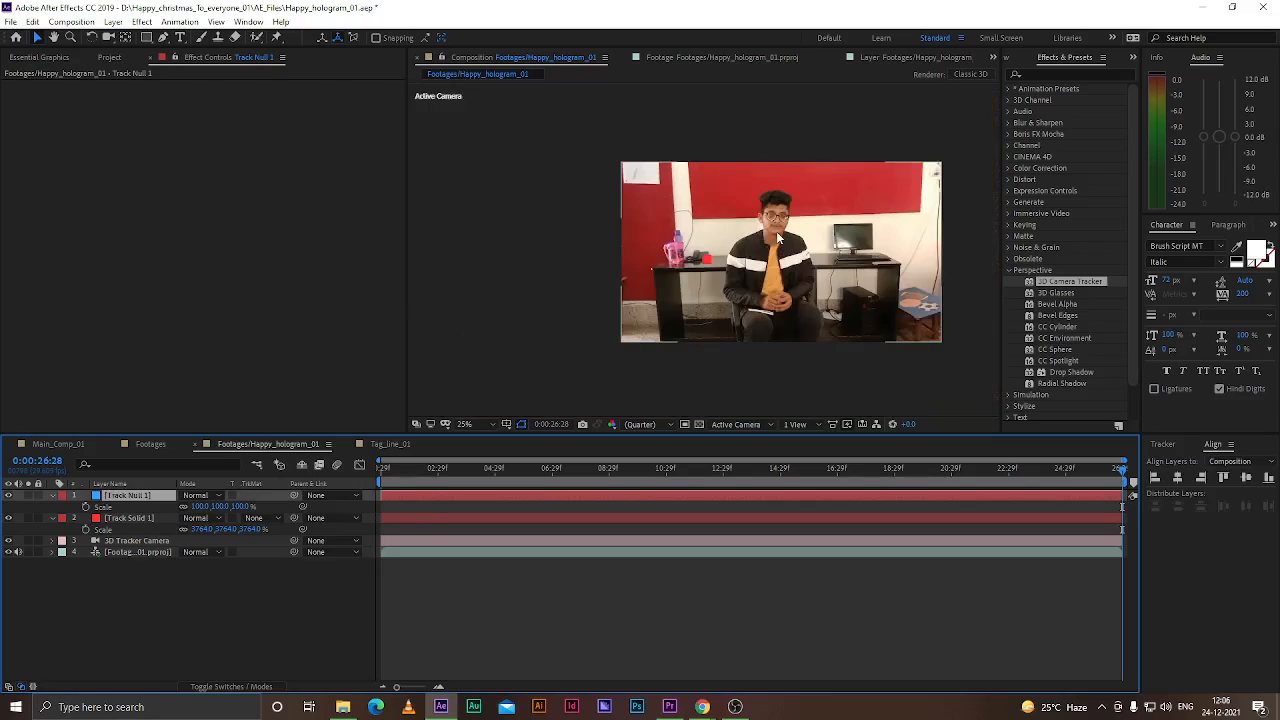
{"action": "scroll", "coordinate": [779, 238], "scroll_direction": "up", "scroll_amount": 6}
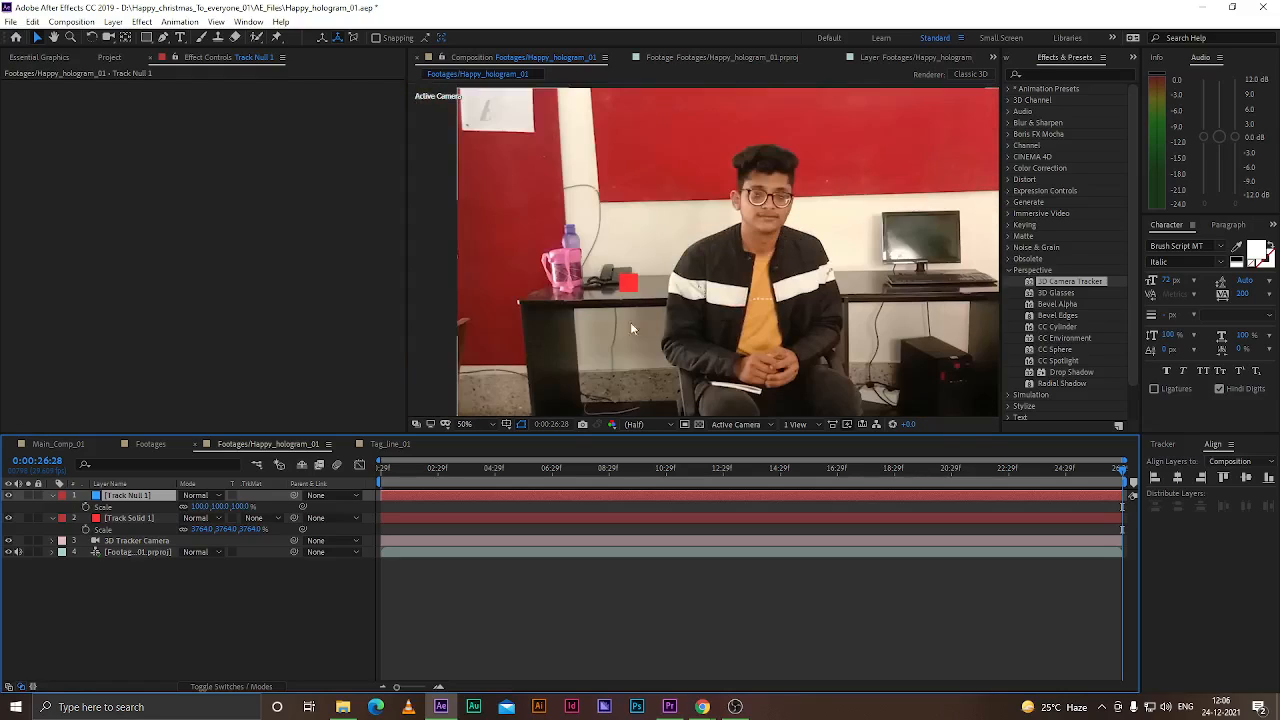
{"action": "key", "text": "Delete"}
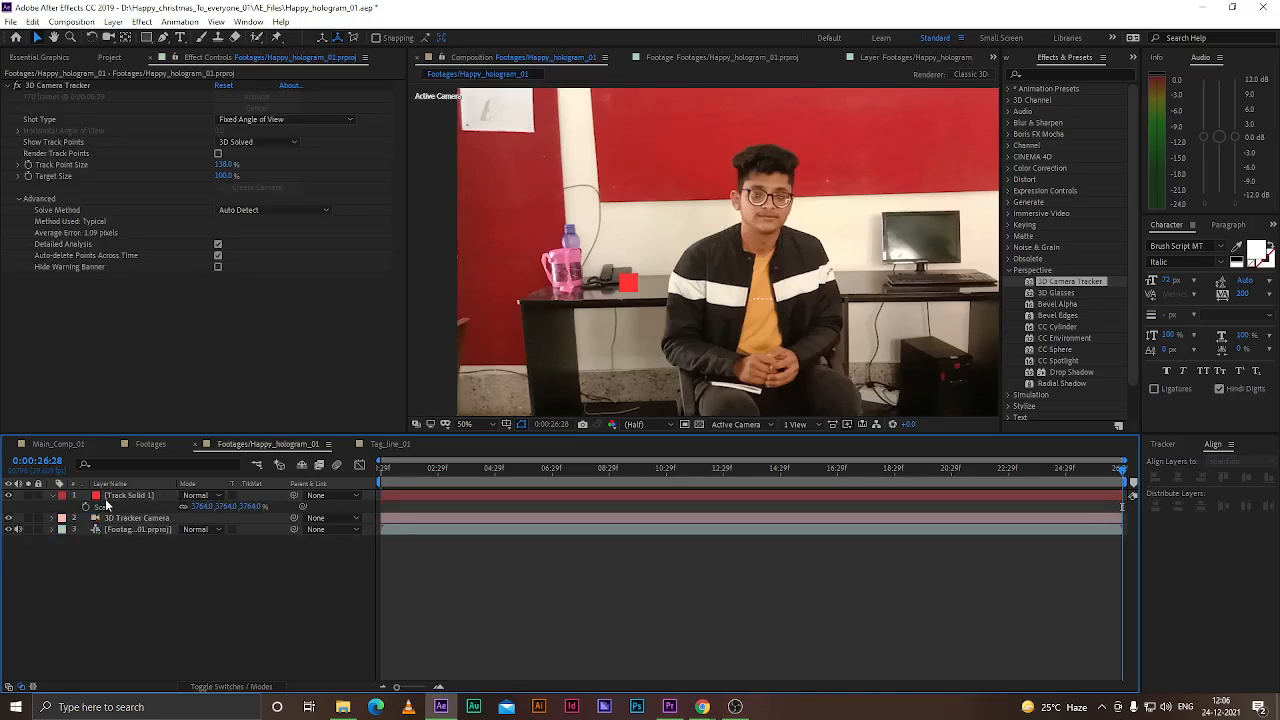
Open the Tag_line_01 composition
{"action": "left_click", "coordinate": [124, 528]}
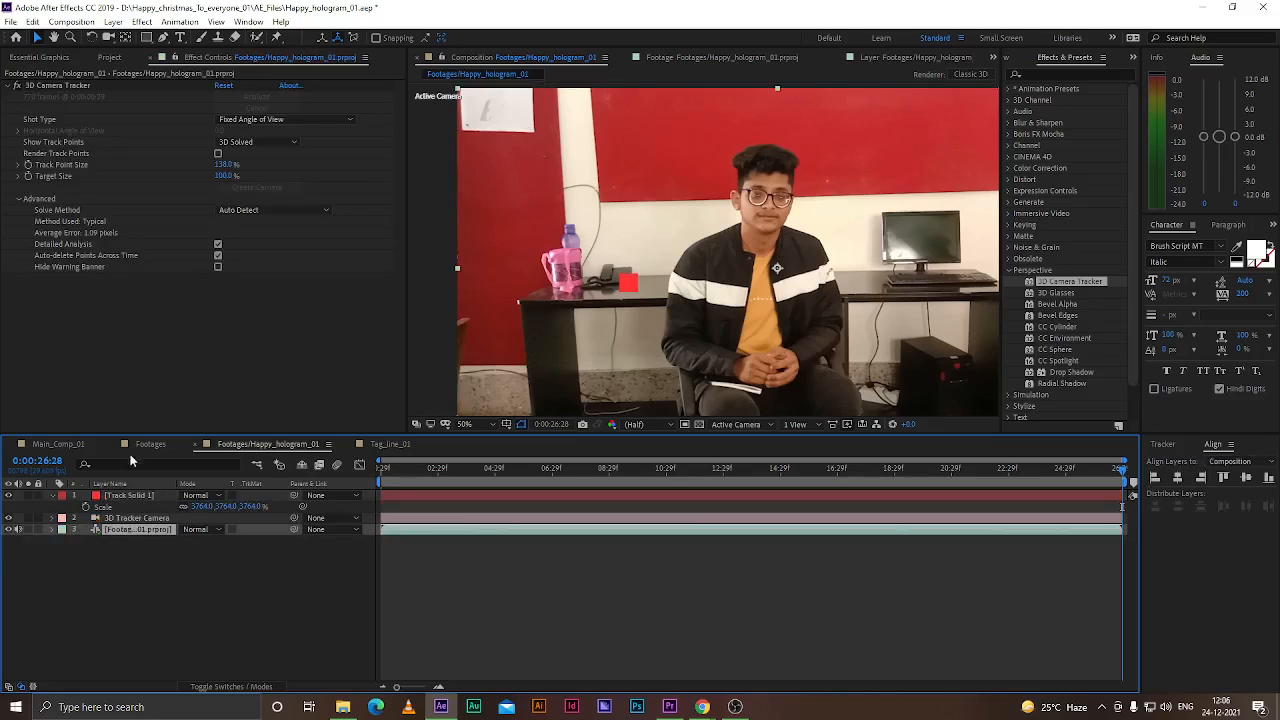
{"action": "left_click", "coordinate": [632, 282]}
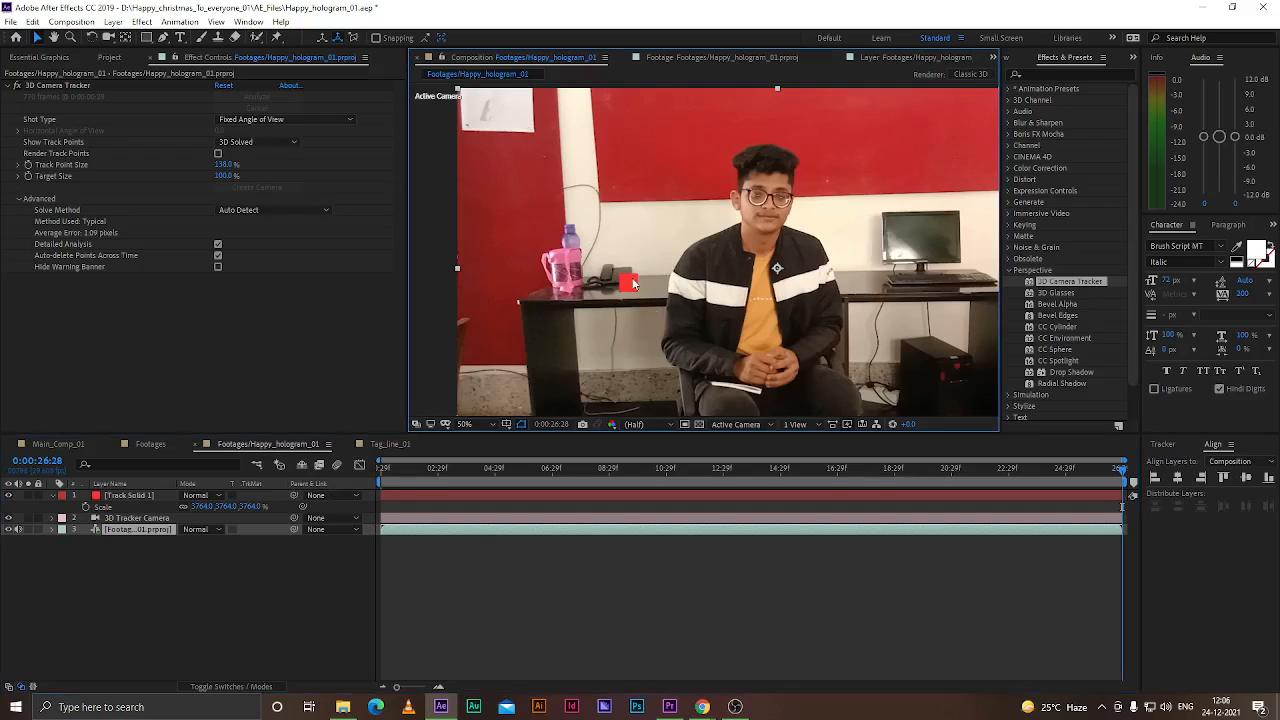
{"action": "left_click", "coordinate": [122, 495]}
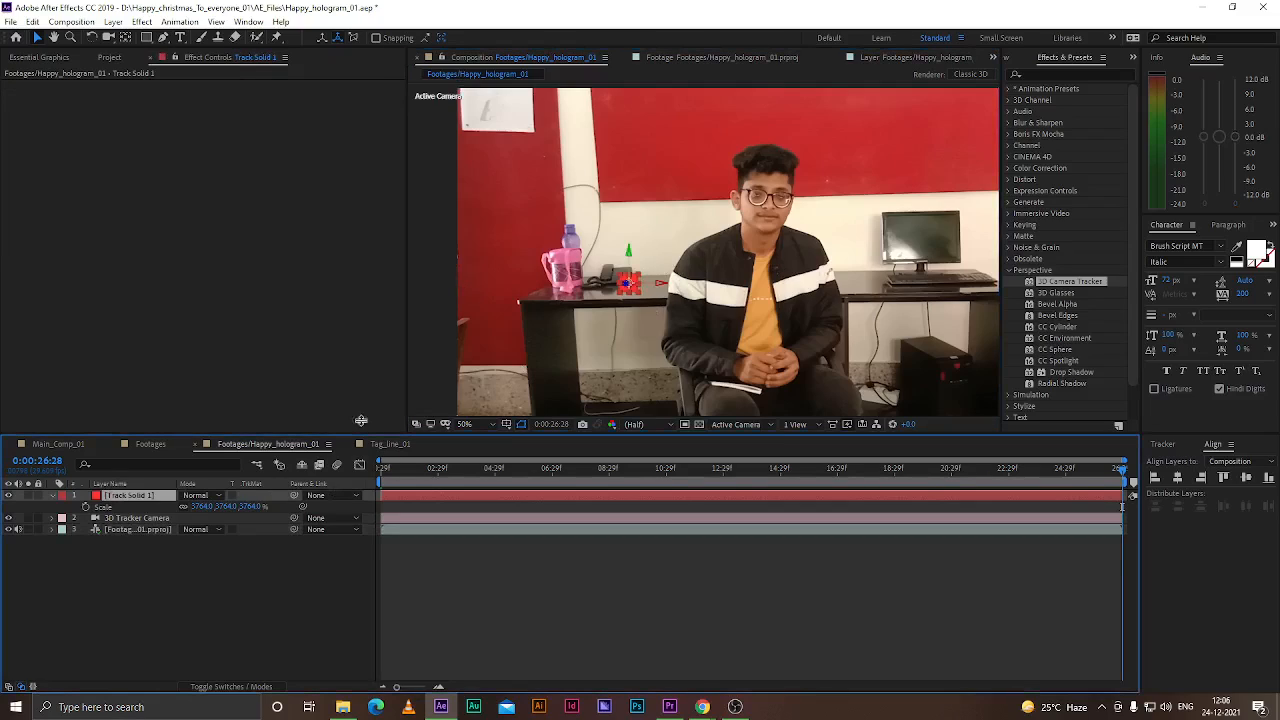
{"action": "left_click", "coordinate": [200, 564]}
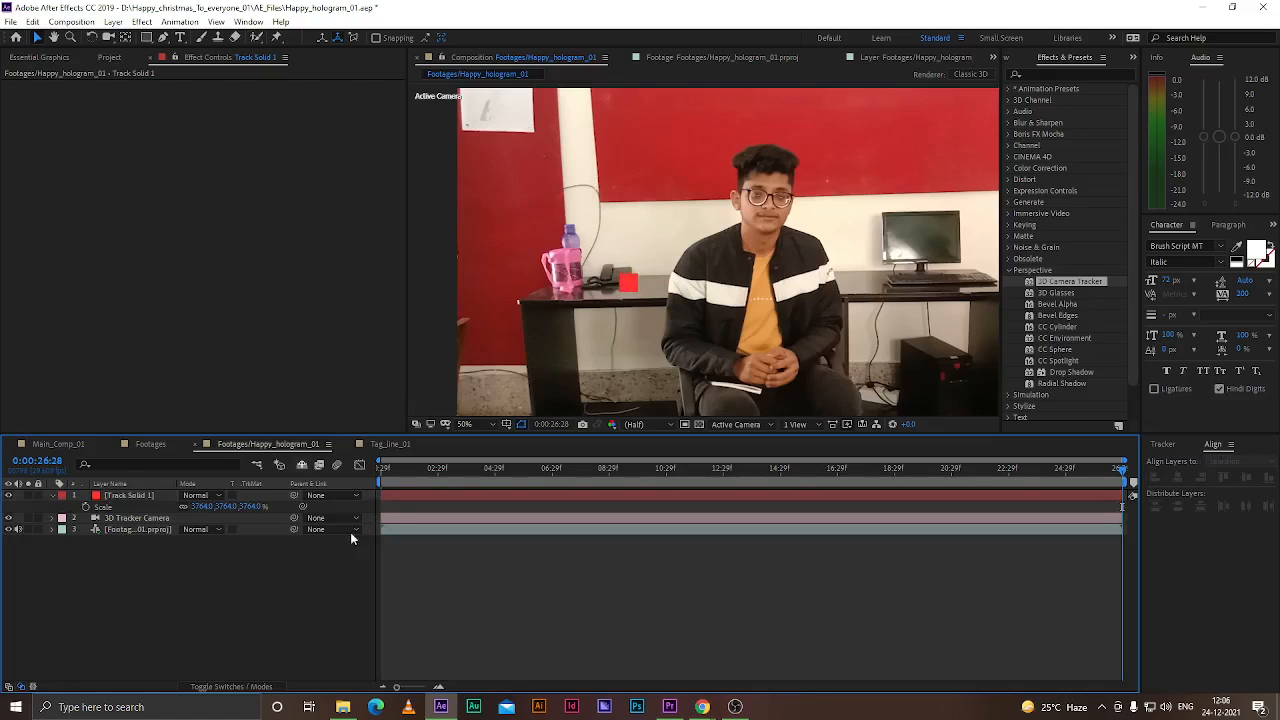
{"action": "left_click", "coordinate": [389, 445]}
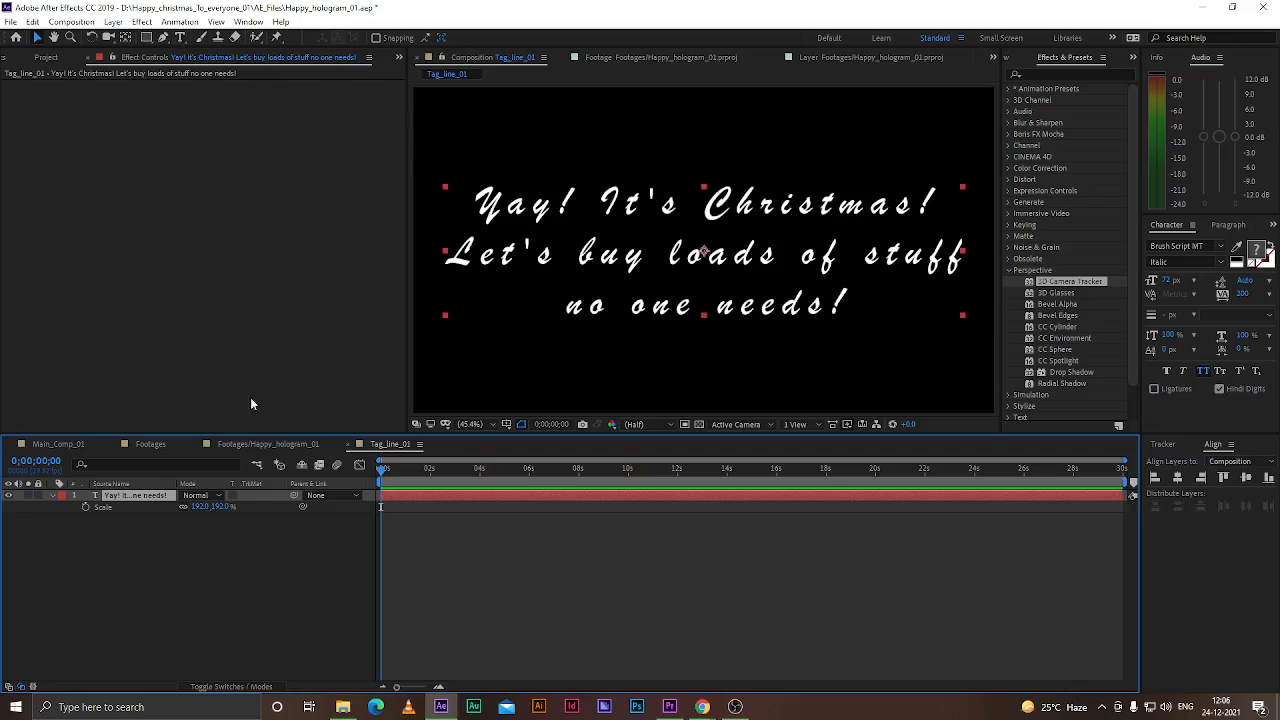
Draw a rectangle shape covering the whole tagline text block
{"action": "left_click", "coordinate": [208, 529]}
{"action": "left_click_drag", "start_coordinate": [146, 37], "coordinate": [203, 39]}
{"action": "left_click_drag", "start_coordinate": [425, 166], "coordinate": [999, 348]}
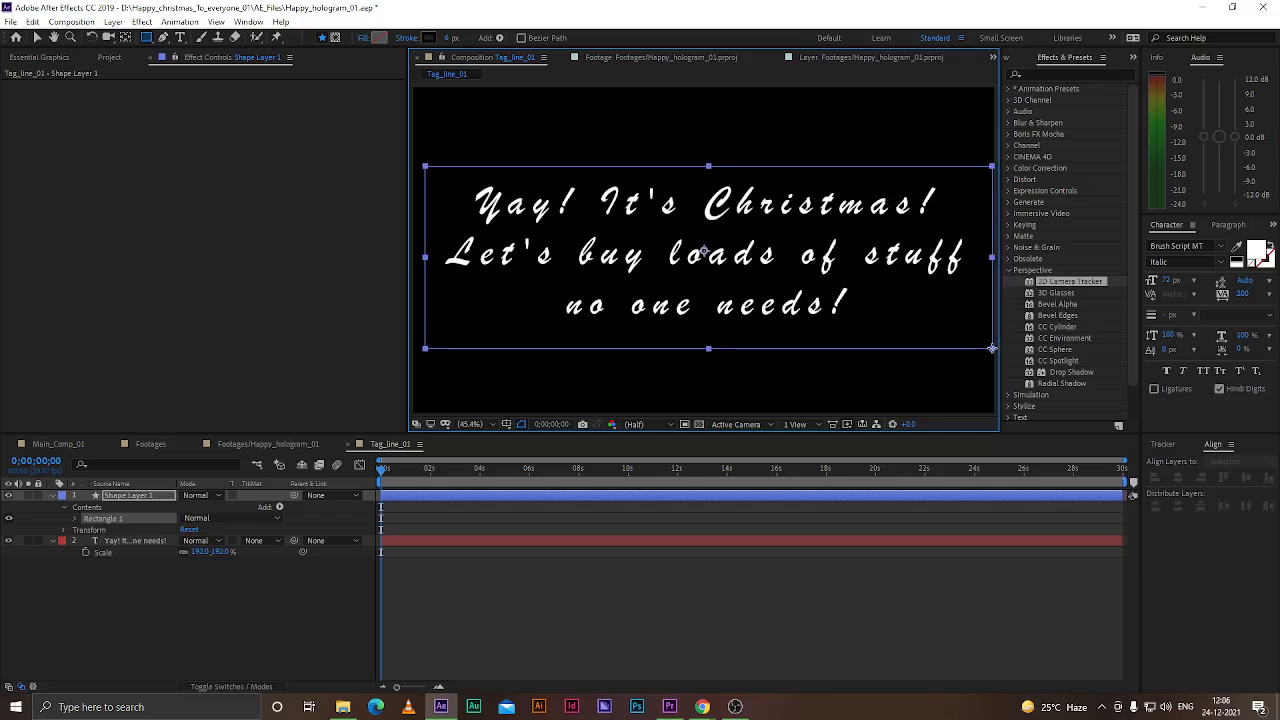
Move the rectangle shape layer below the text layer and set its fill colour to blue 1B8EDF
{"action": "left_click_drag", "start_coordinate": [145, 494], "coordinate": [150, 563]}
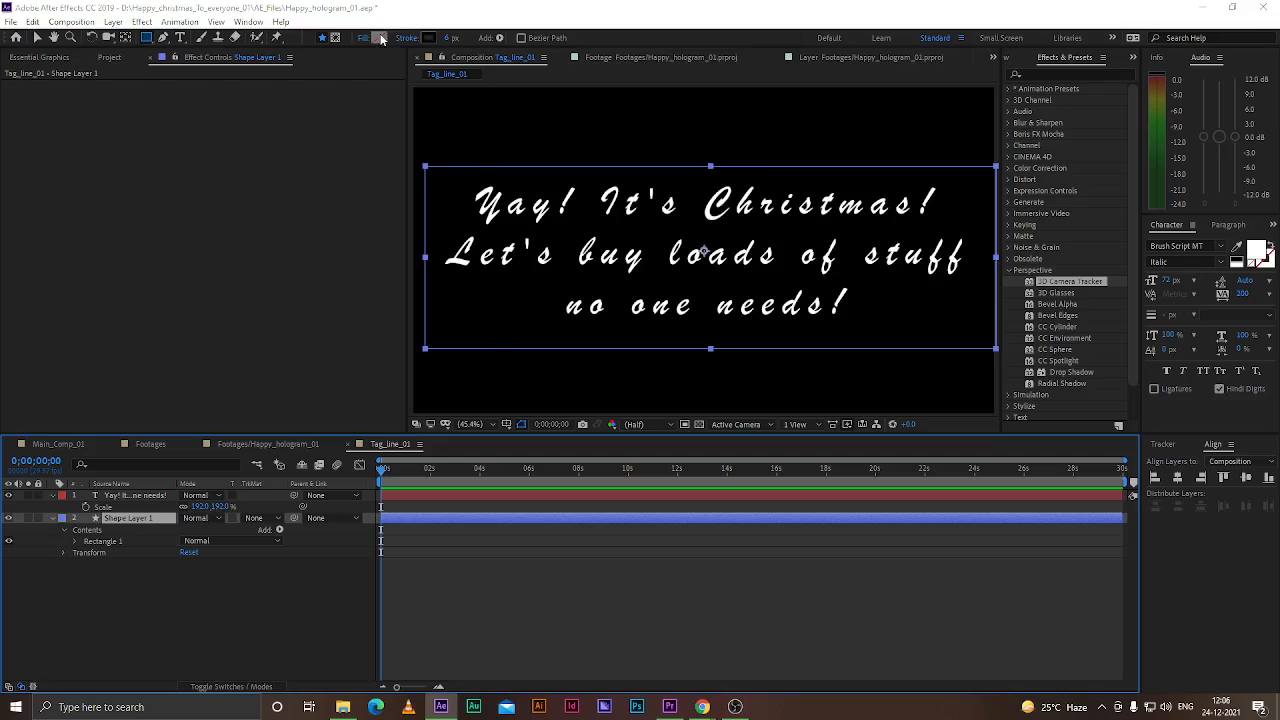
{"action": "left_click", "coordinate": [378, 37]}
{"action": "mouse_move", "coordinate": [281, 215]}
{"action": "left_mouse_down"}
{"action": "mouse_move", "coordinate": [287, 265]}
{"action": "mouse_move", "coordinate": [310, 220]}
{"action": "left_mouse_up"}
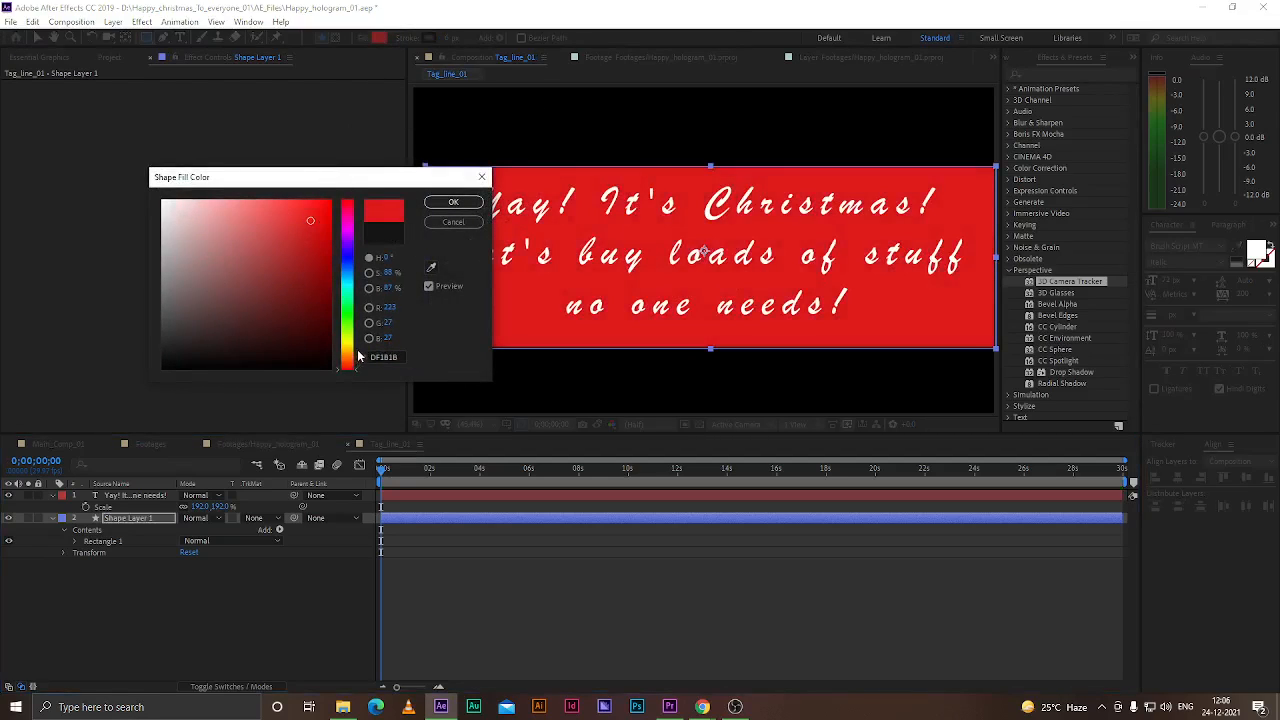
{"action": "left_click_drag", "start_coordinate": [351, 369], "coordinate": [356, 279]}
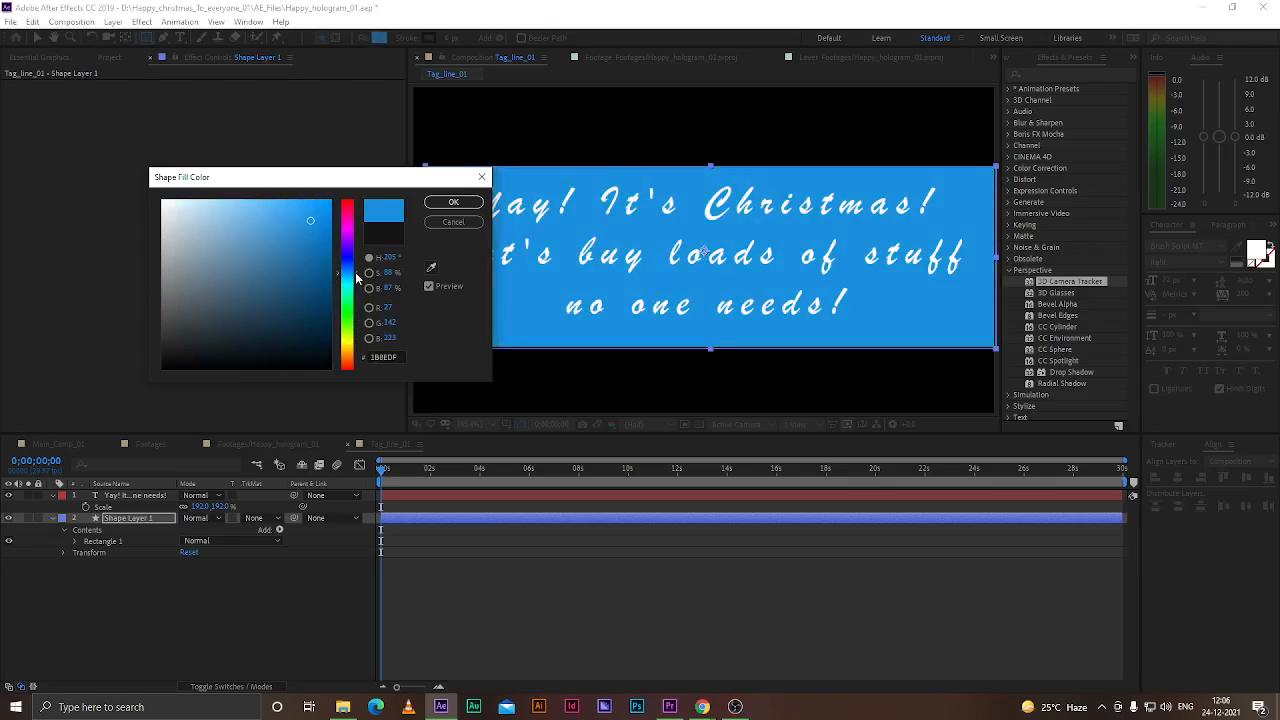
{"action": "left_click", "coordinate": [453, 202]}
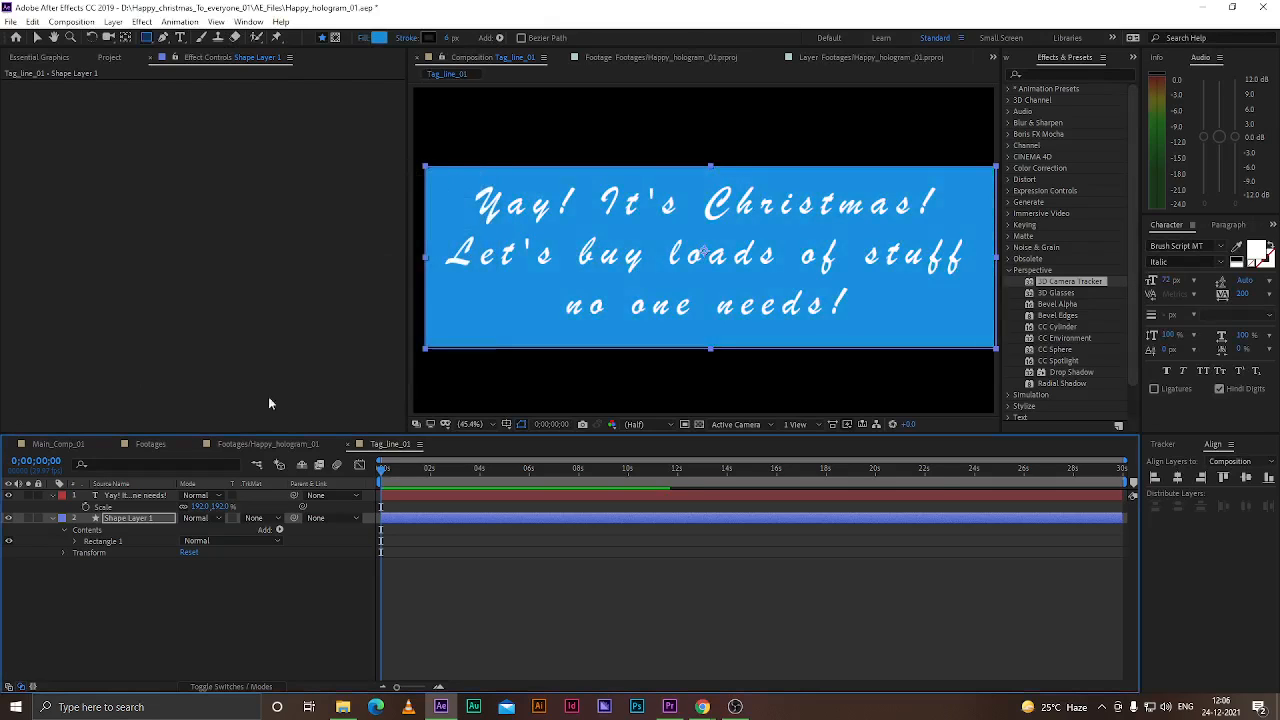
Set the tagline text colour to red E42323
{"action": "left_click", "coordinate": [146, 498]}
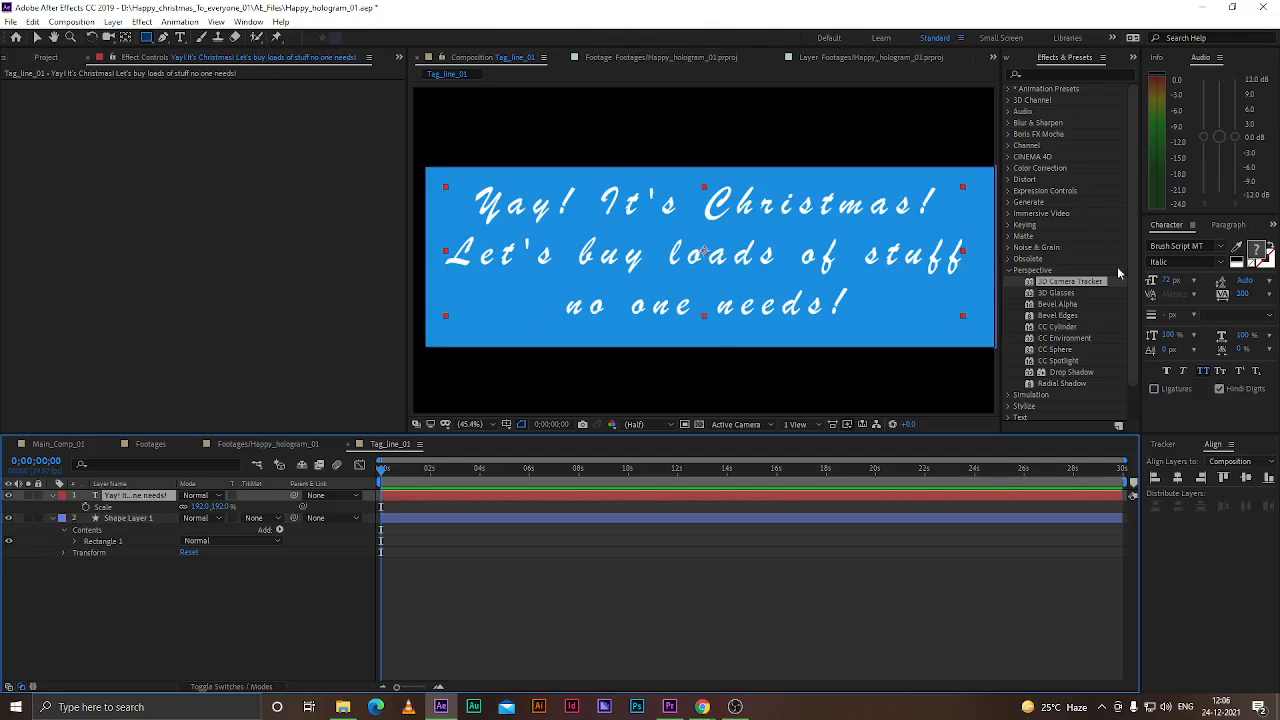
{"action": "left_click", "coordinate": [1254, 250]}
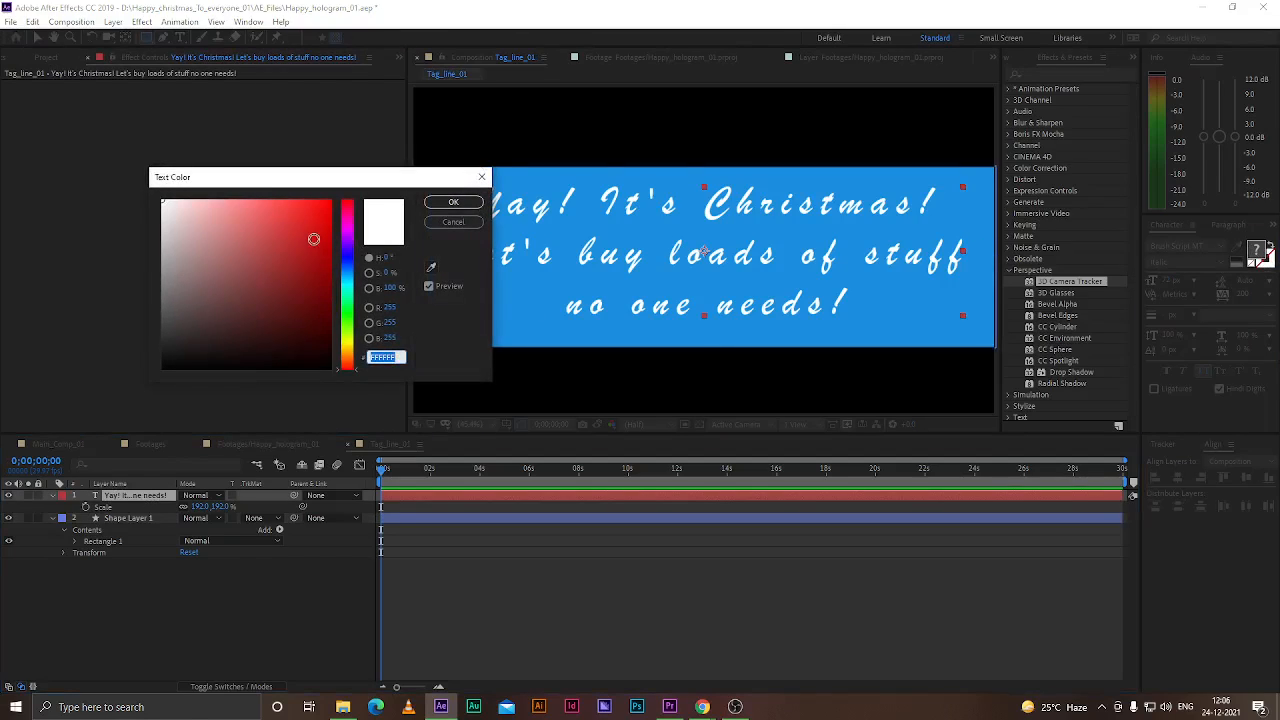
{"action": "left_click", "coordinate": [316, 224]}
{"action": "mouse_move", "coordinate": [316, 224]}
{"action": "left_mouse_down"}
{"action": "mouse_move", "coordinate": [291, 234]}
{"action": "mouse_move", "coordinate": [306, 235]}
{"action": "mouse_move", "coordinate": [303, 216]}
{"action": "left_mouse_up"}
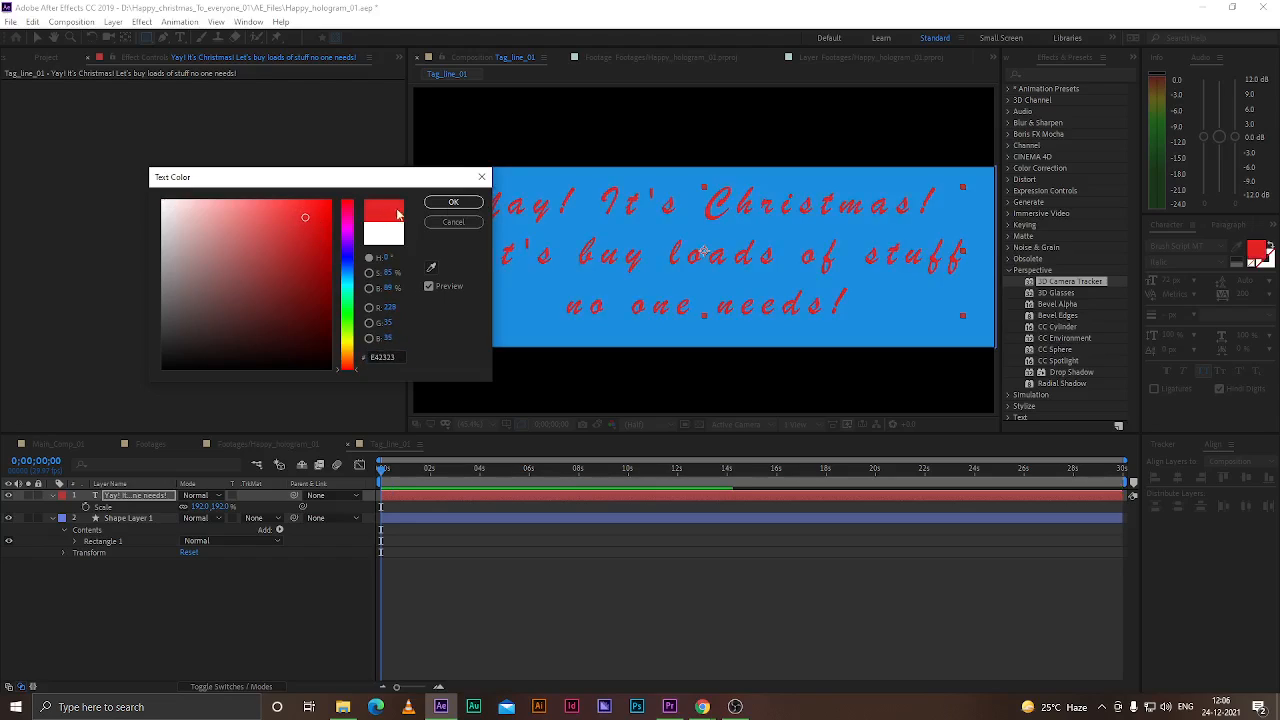
{"action": "left_click", "coordinate": [448, 203]}
{"action": "left_click", "coordinate": [158, 550]}
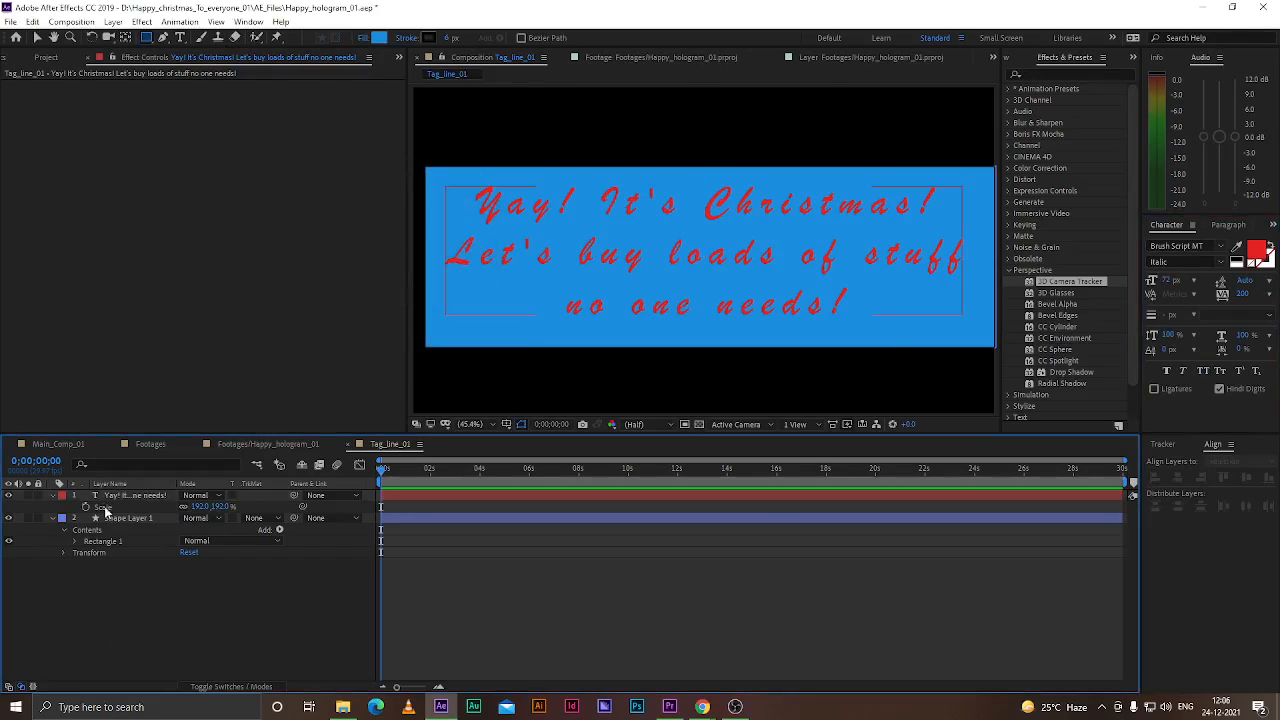
Apply the VR Glow effect to the tagline text layer
{"action": "left_click", "coordinate": [114, 498]}
{"action": "left_click", "coordinate": [125, 518]}
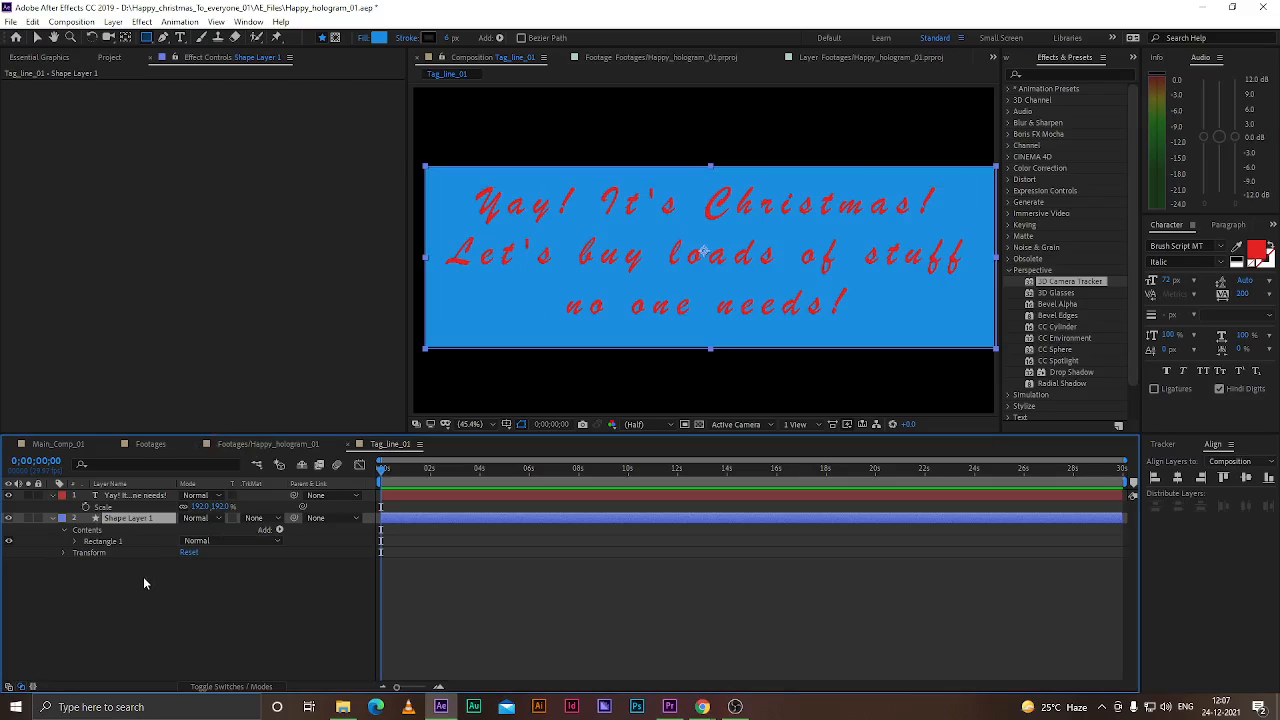
{"action": "left_click", "coordinate": [143, 576]}
{"action": "left_click", "coordinate": [178, 499]}
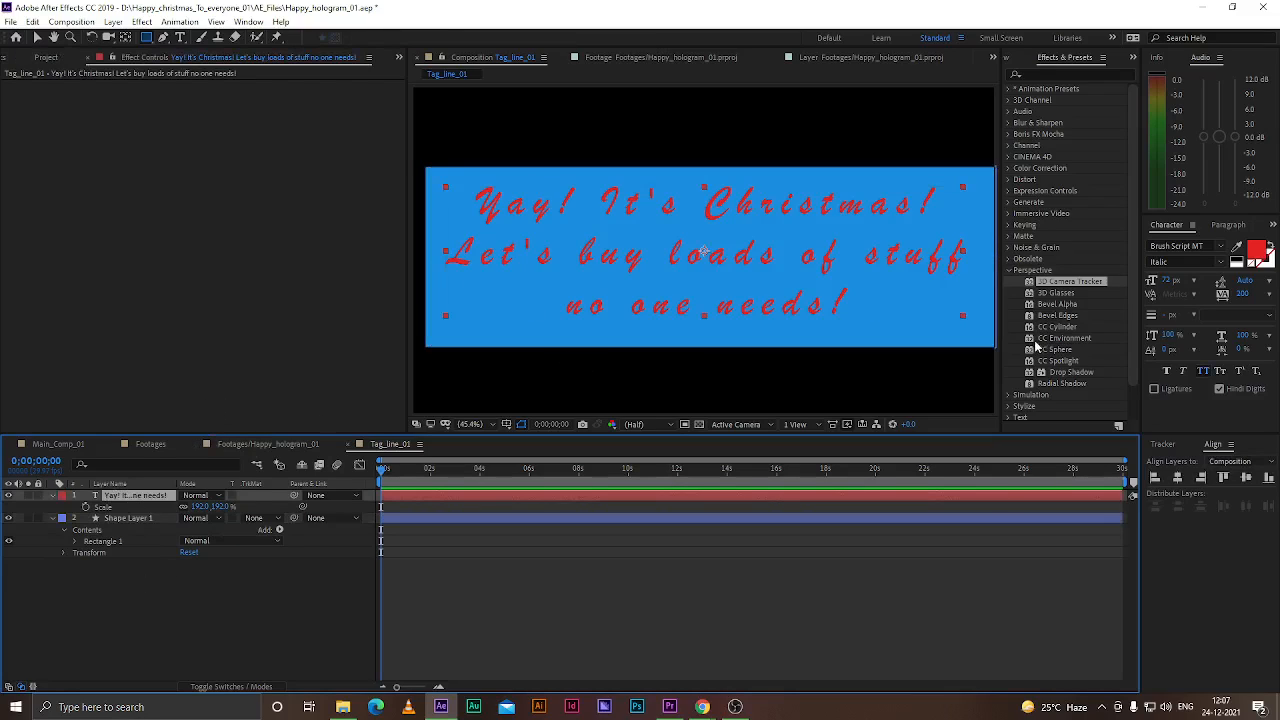
{"action": "left_click", "coordinate": [37, 37]}
{"action": "left_click", "coordinate": [1042, 73]}
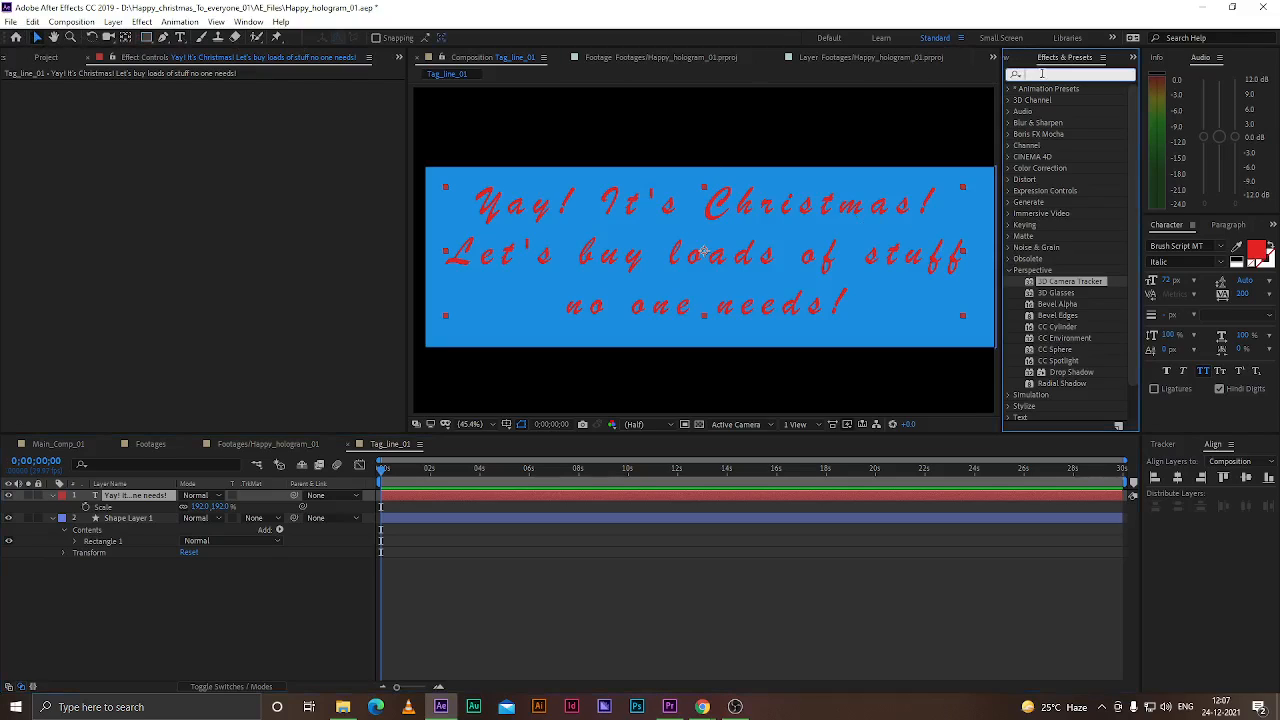
{"action": "type", "text": "glow"}
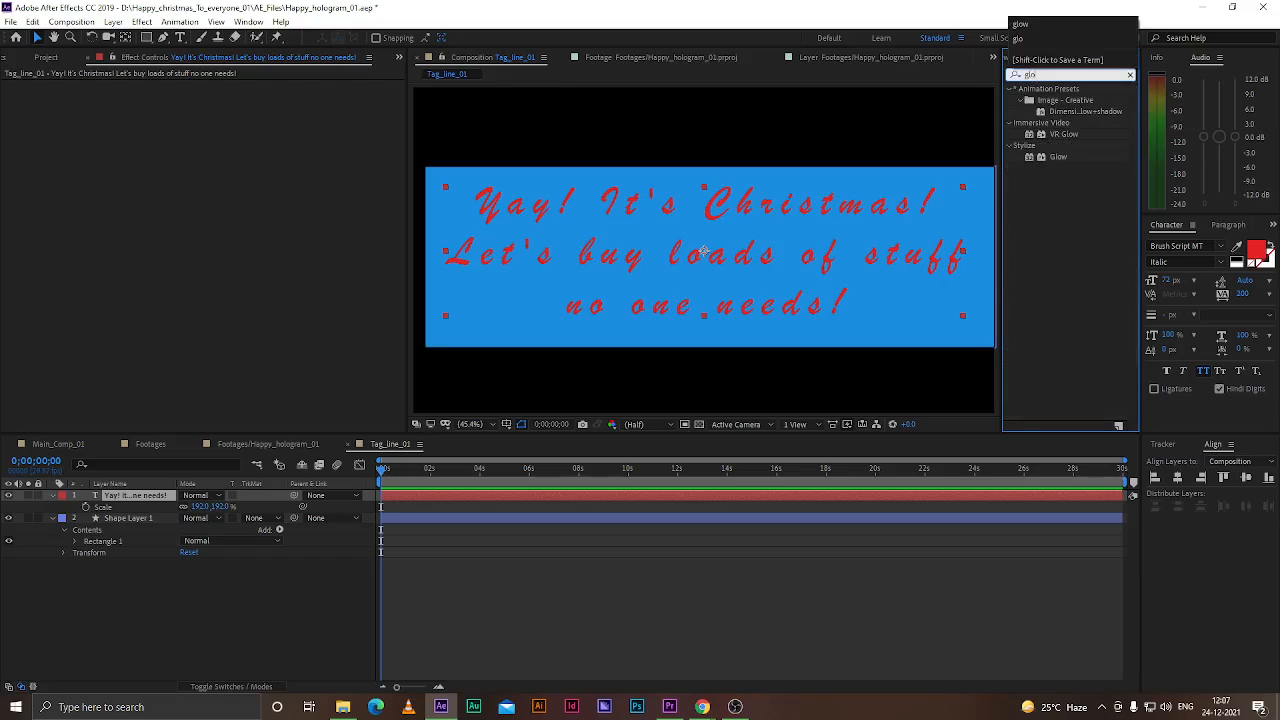
{"action": "left_click_drag", "start_coordinate": [1063, 134], "coordinate": [172, 492]}
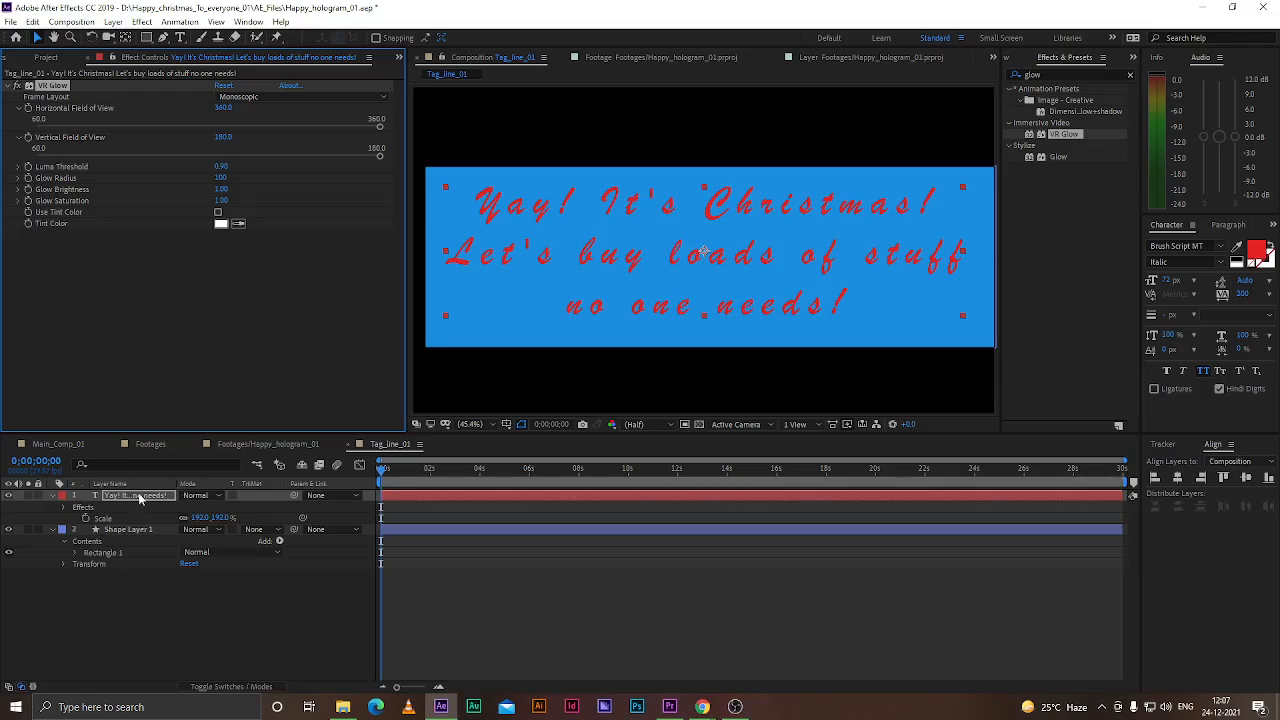
Duplicate the text layer and set the duplicate's blending mode to Add
{"action": "left_click", "coordinate": [142, 497]}
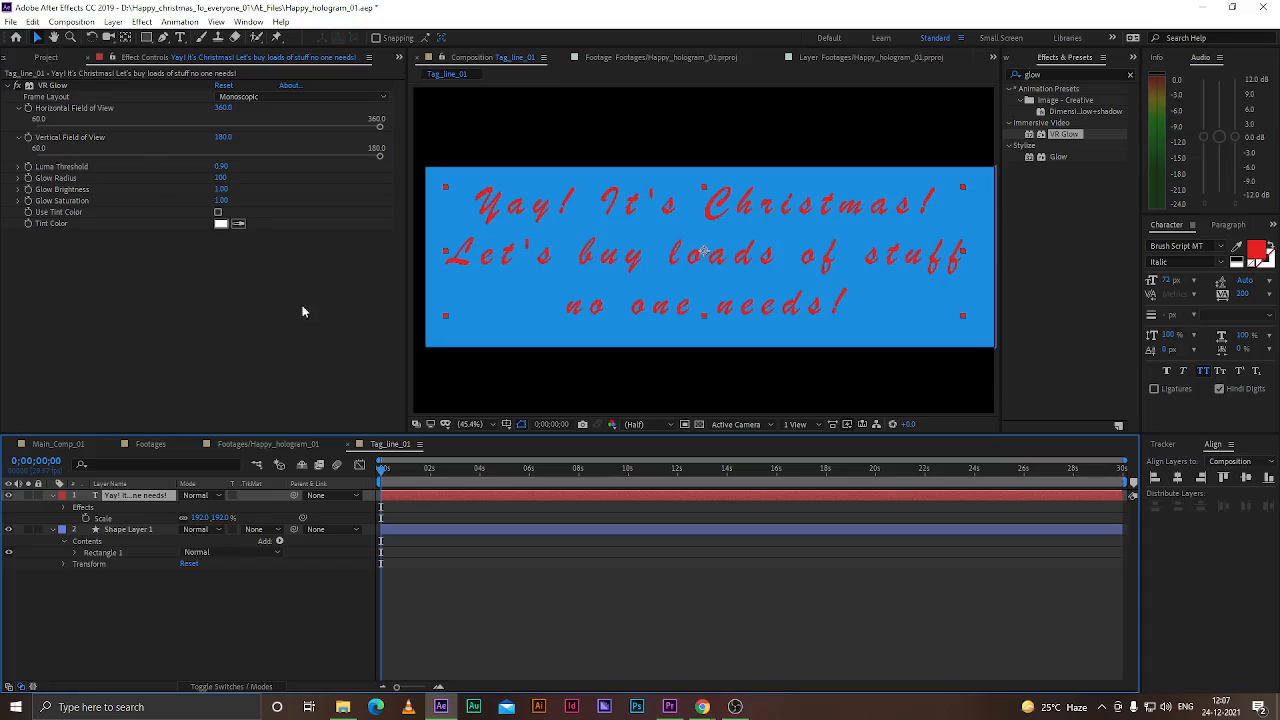
{"action": "key", "text": "ctrl+d"}
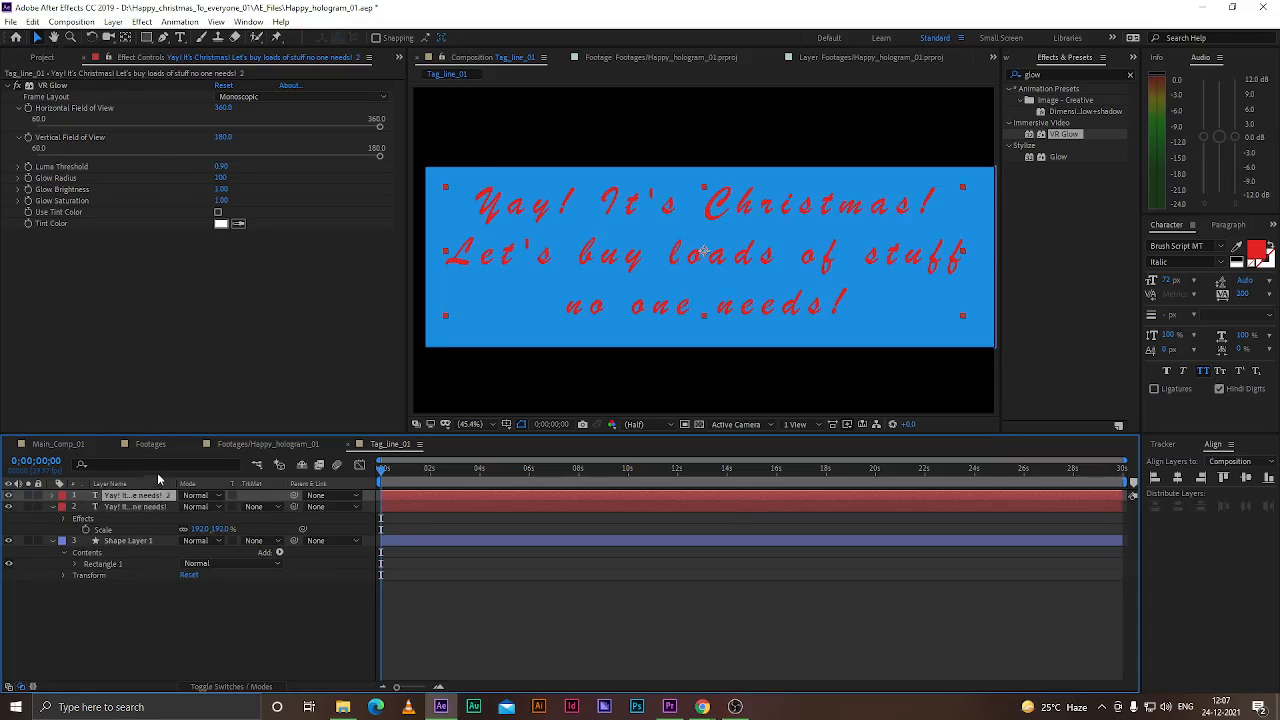
{"action": "left_click", "coordinate": [200, 495]}
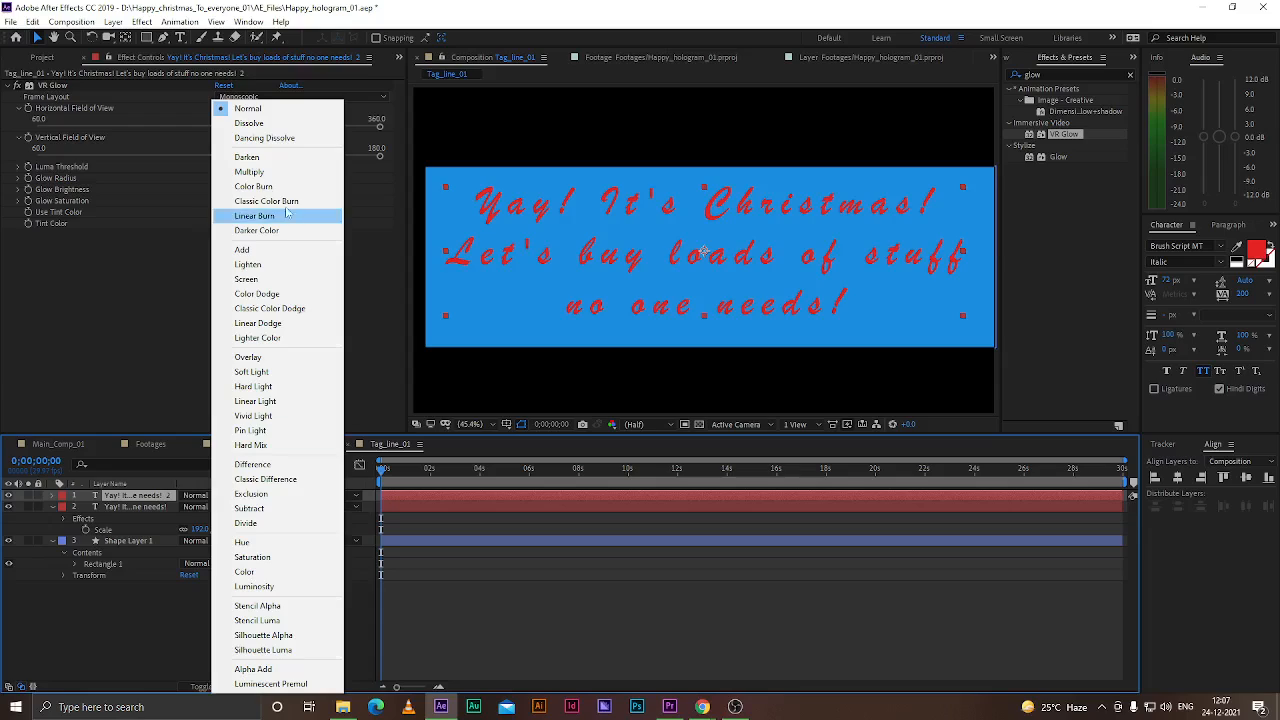
{"action": "left_click", "coordinate": [249, 251]}
Adjust the duplicate's VR Glow luma threshold, saturation and tint colour, then remove that effect
{"action": "left_click", "coordinate": [141, 620]}
{"action": "left_click", "coordinate": [115, 497]}
{"action": "left_click", "coordinate": [125, 509]}
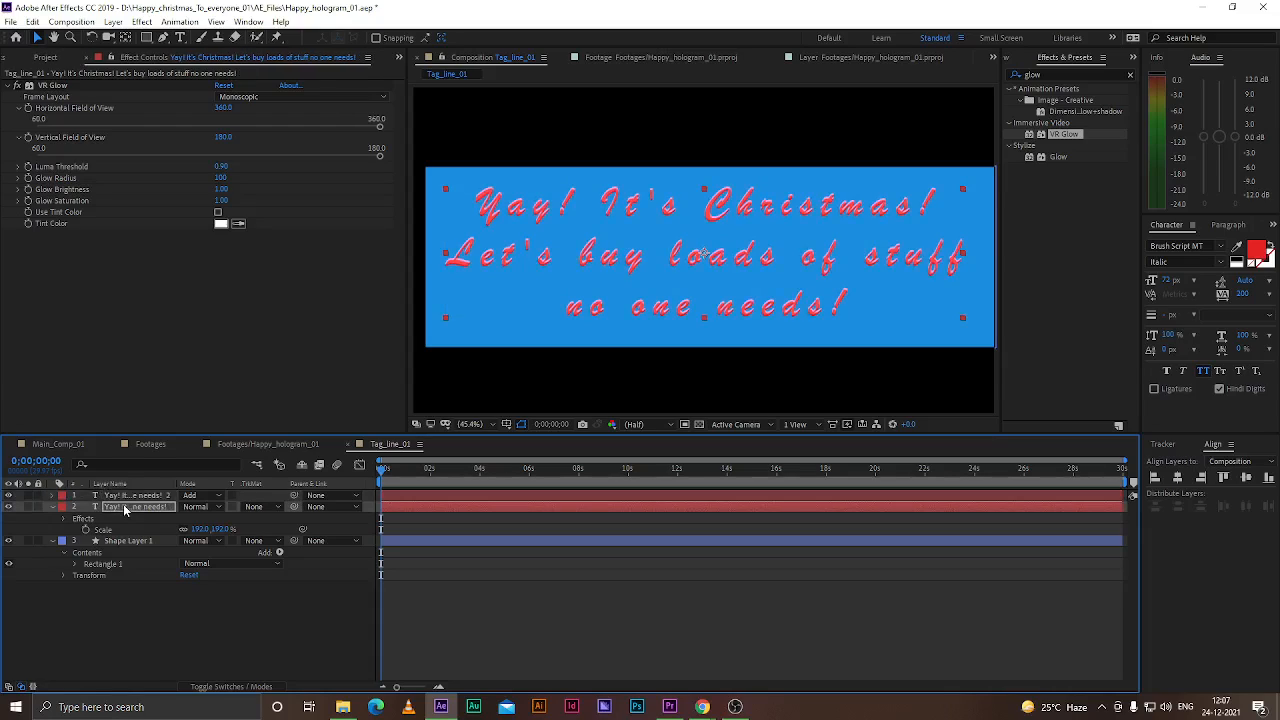
{"action": "left_click", "coordinate": [117, 498]}
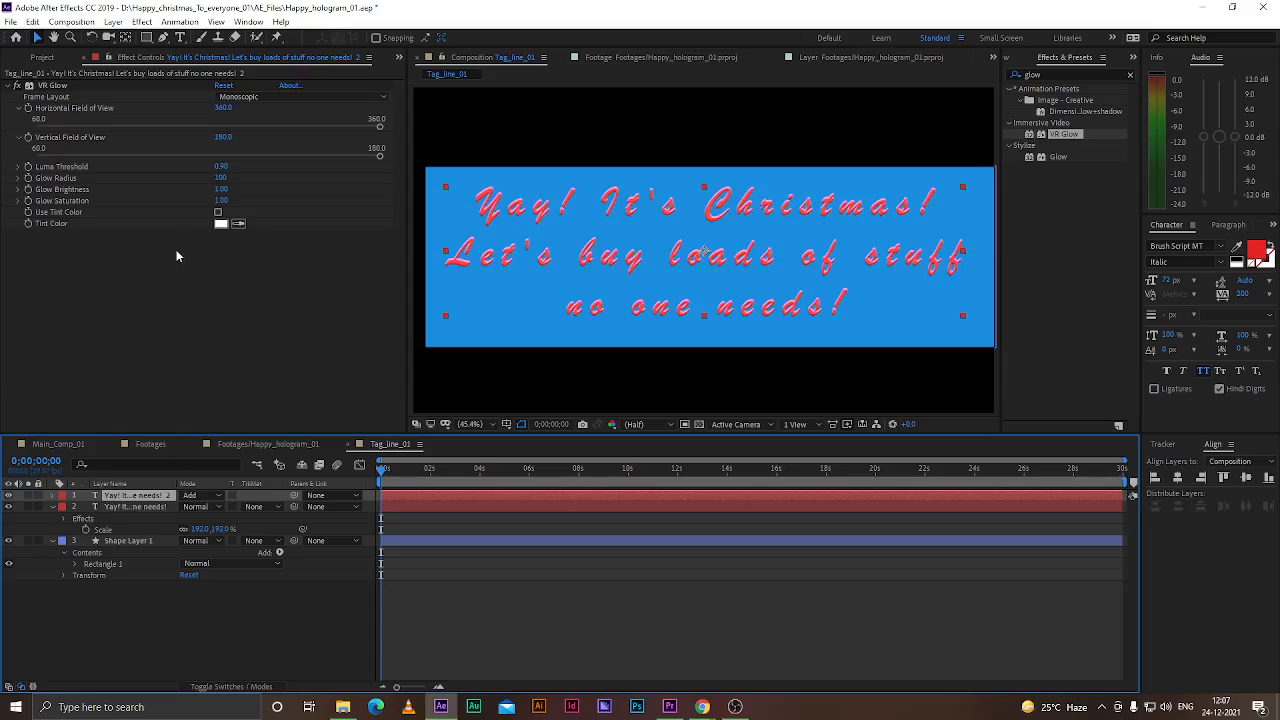
{"action": "left_click", "coordinate": [52, 86]}
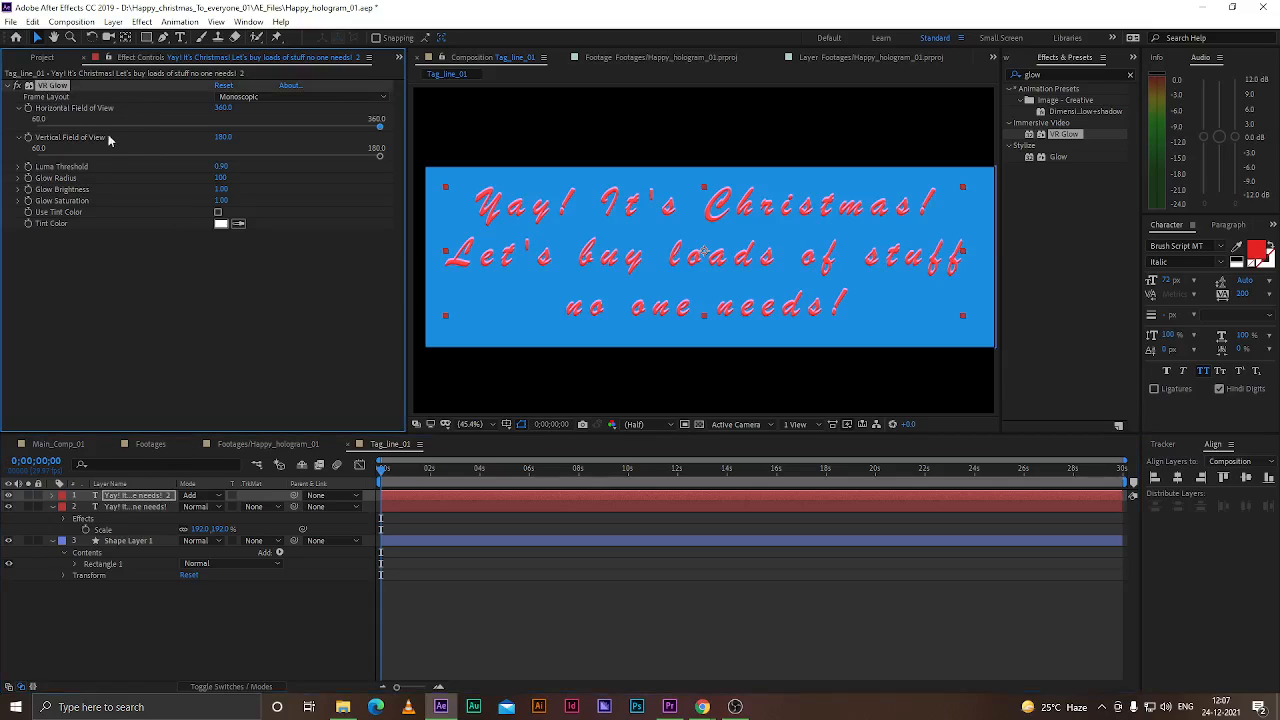
{"action": "left_click_drag", "start_coordinate": [239, 166], "coordinate": [307, 177]}
{"action": "left_click_drag", "start_coordinate": [221, 189], "coordinate": [250, 204]}
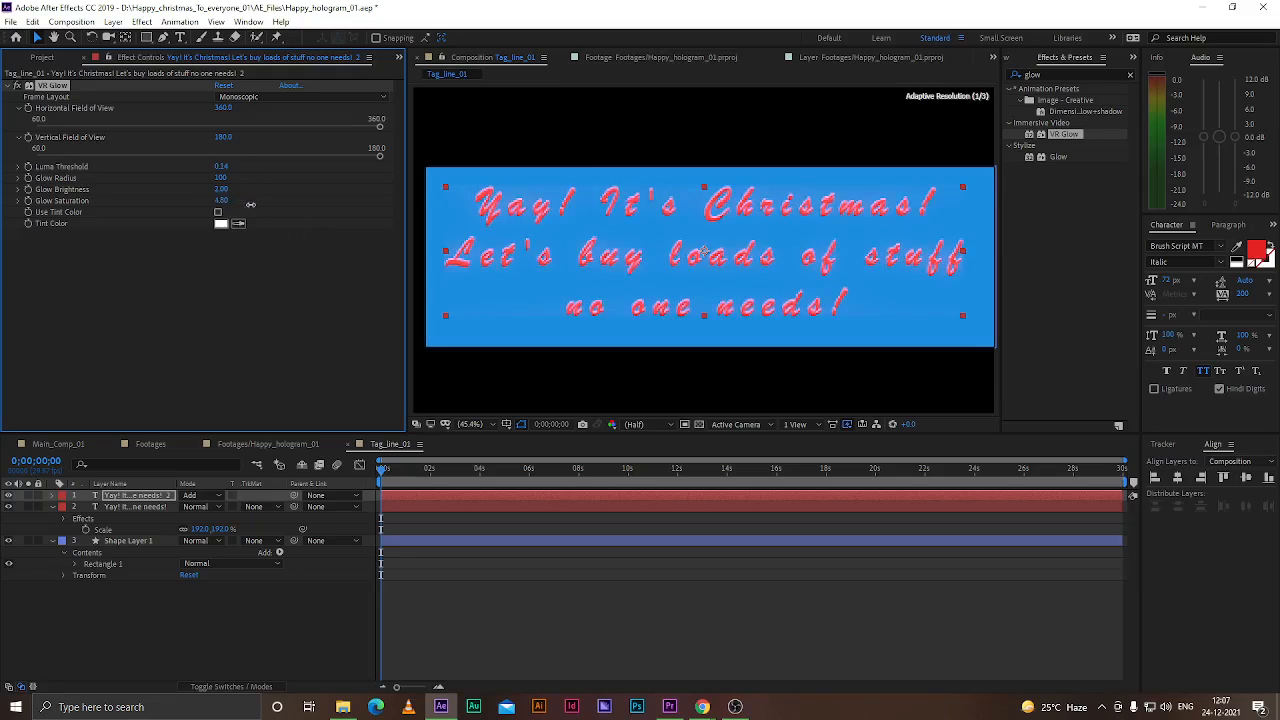
{"action": "left_click", "coordinate": [219, 214]}
{"action": "left_click", "coordinate": [219, 214]}
{"action": "left_click", "coordinate": [219, 214]}
{"action": "left_click", "coordinate": [219, 214]}
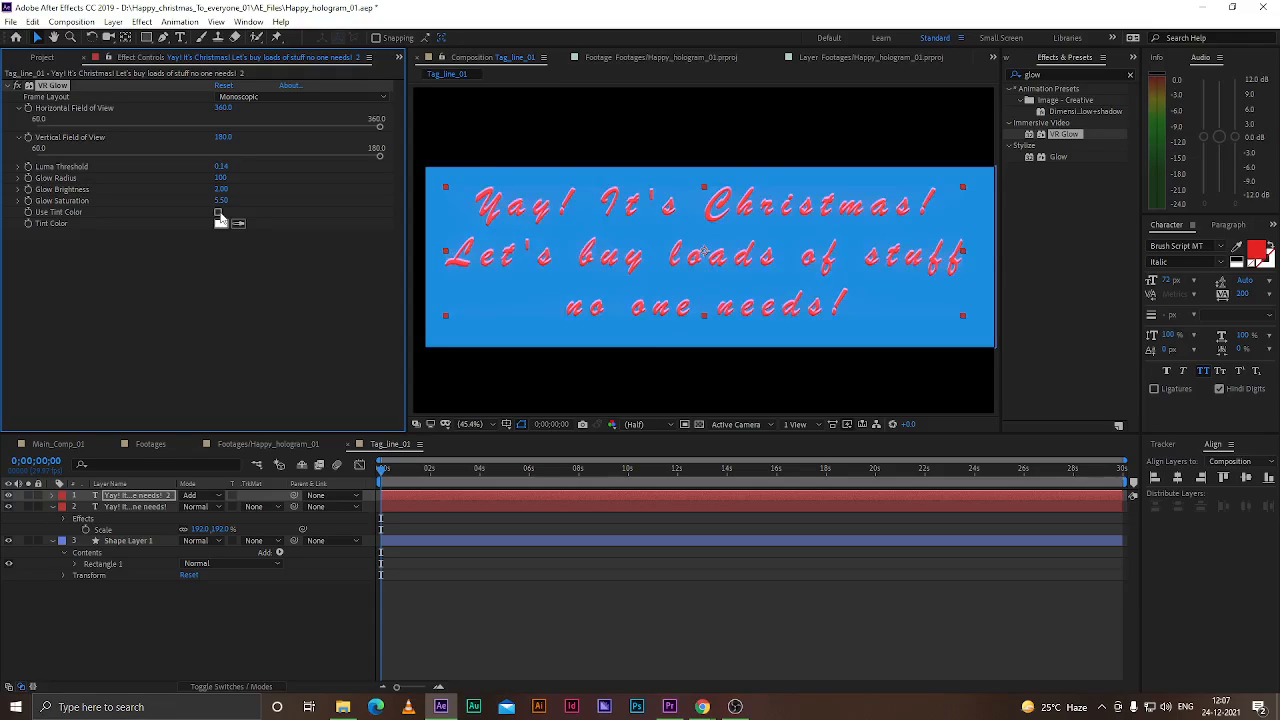
{"action": "key", "text": "Delete"}
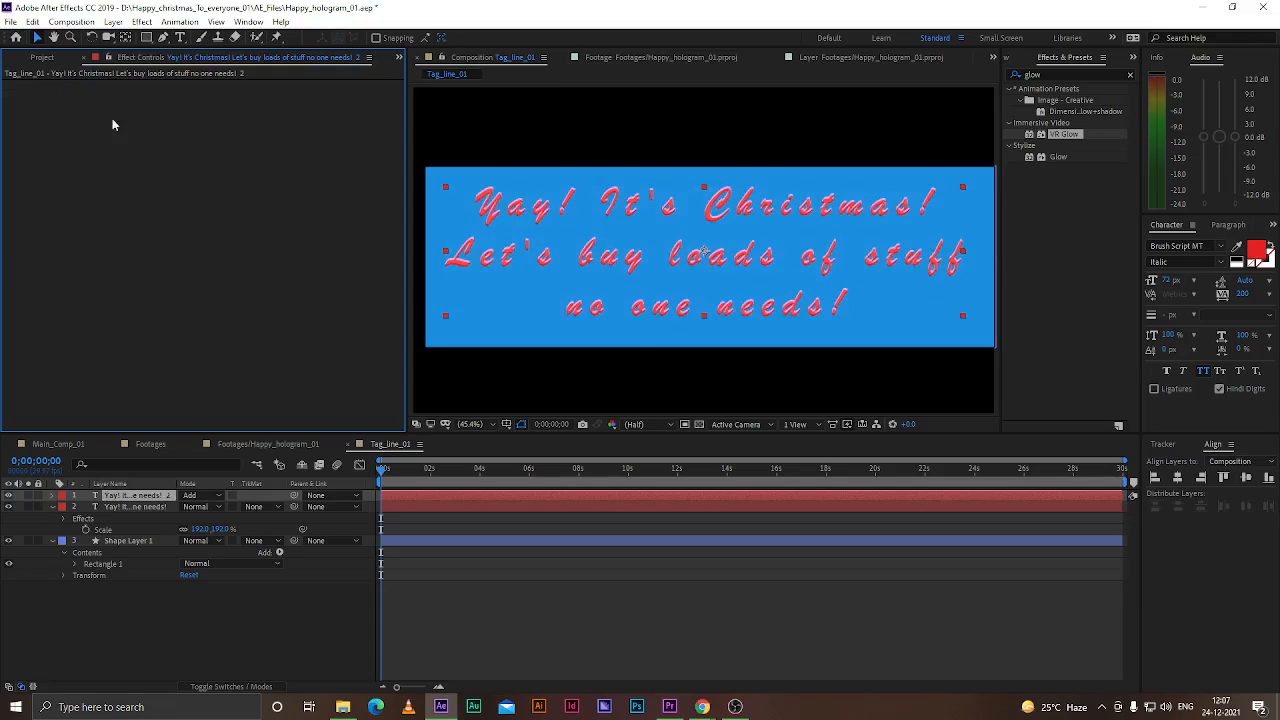
Apply Glow to the duplicate text layer and set its glow dimensions to Horizontal
{"action": "left_click", "coordinate": [131, 508]}
{"action": "left_click", "coordinate": [153, 496]}
{"action": "double_click", "coordinate": [1060, 158]}
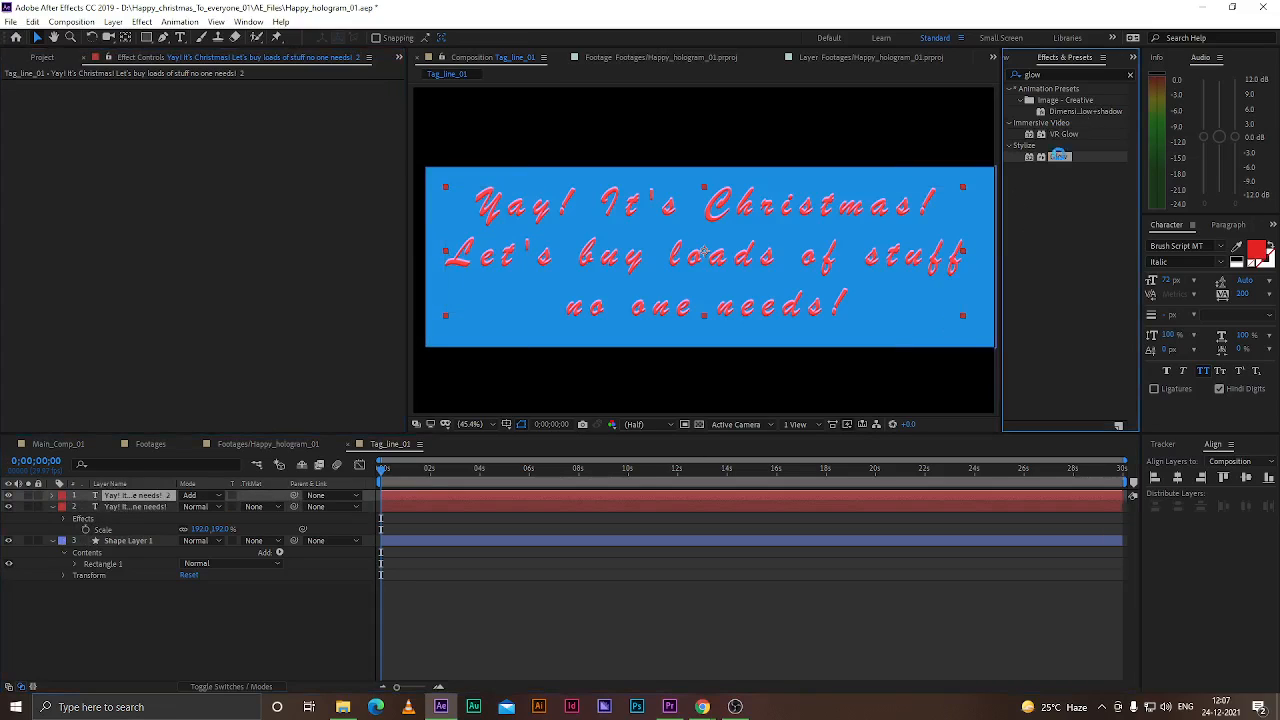
{"action": "left_click", "coordinate": [290, 271]}
{"action": "left_click", "coordinate": [254, 296]}
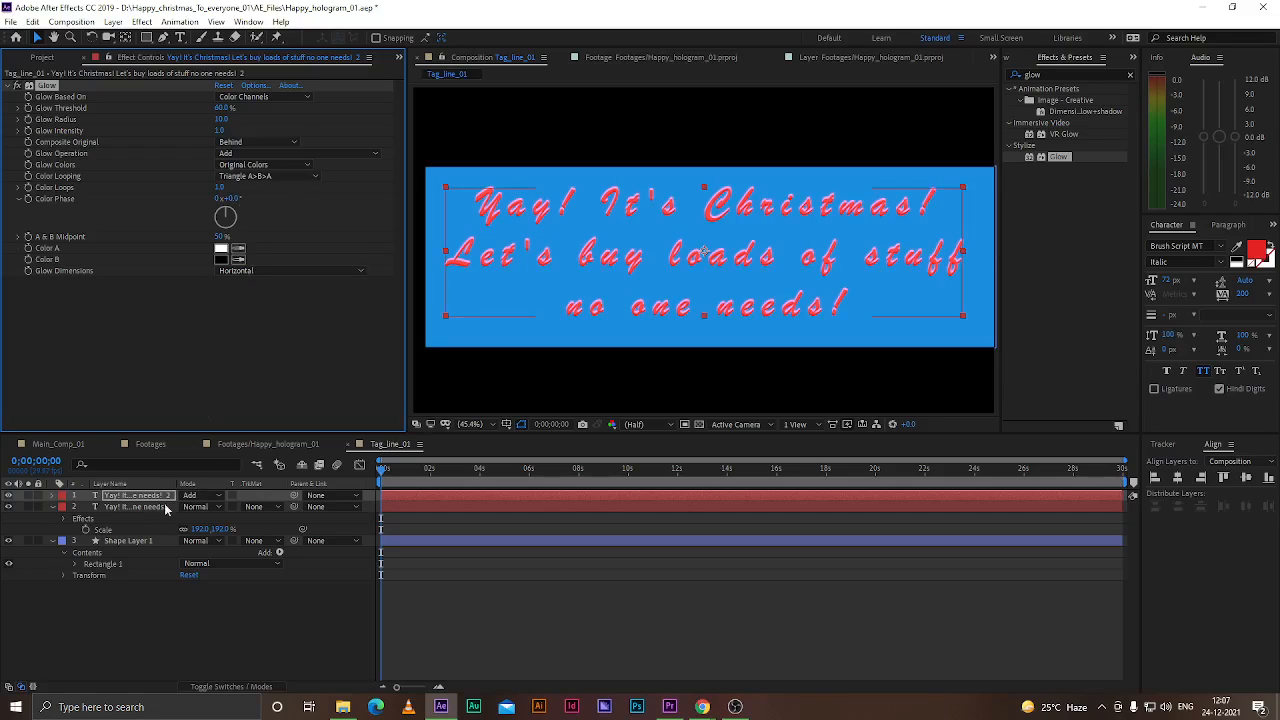
Set the text Glow's radius to about 217, threshold to 35% and intensity to 5.5
{"action": "left_click_drag", "start_coordinate": [221, 119], "coordinate": [356, 119]}
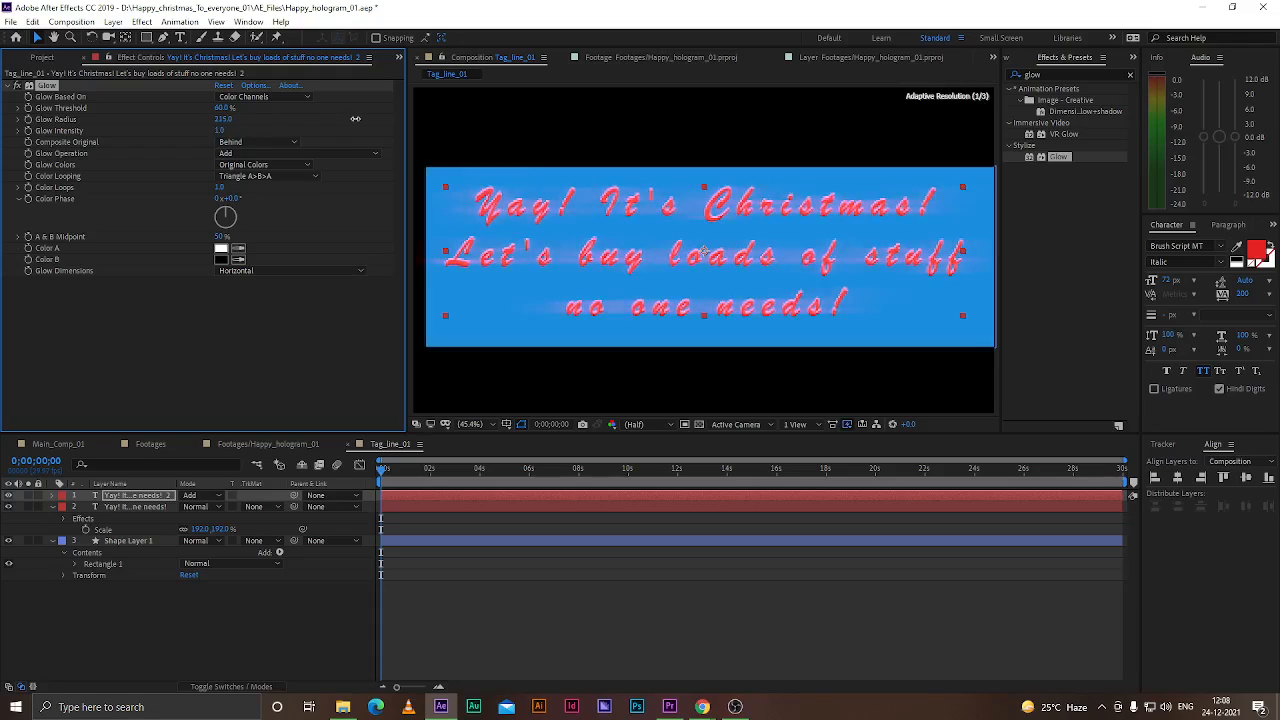
{"action": "left_click", "coordinate": [223, 119]}
{"action": "left_click", "coordinate": [224, 108]}
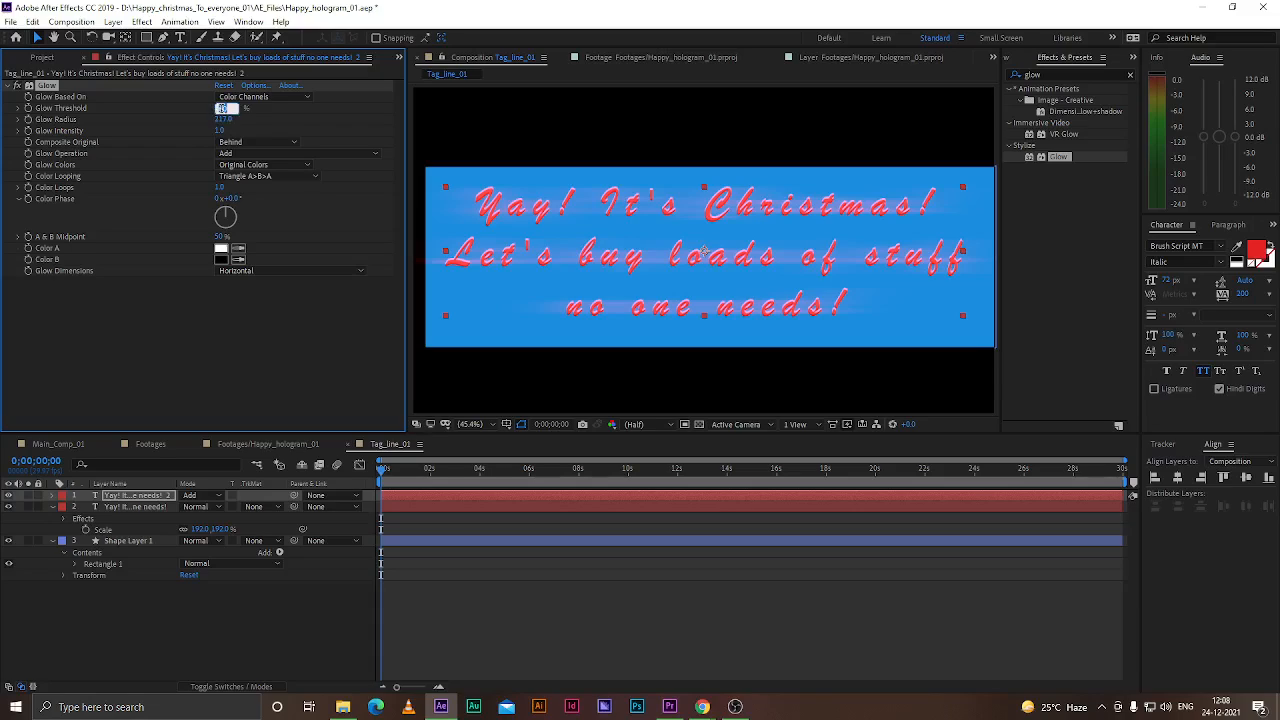
{"action": "type", "text": "35"}
{"action": "key", "text": "Return"}
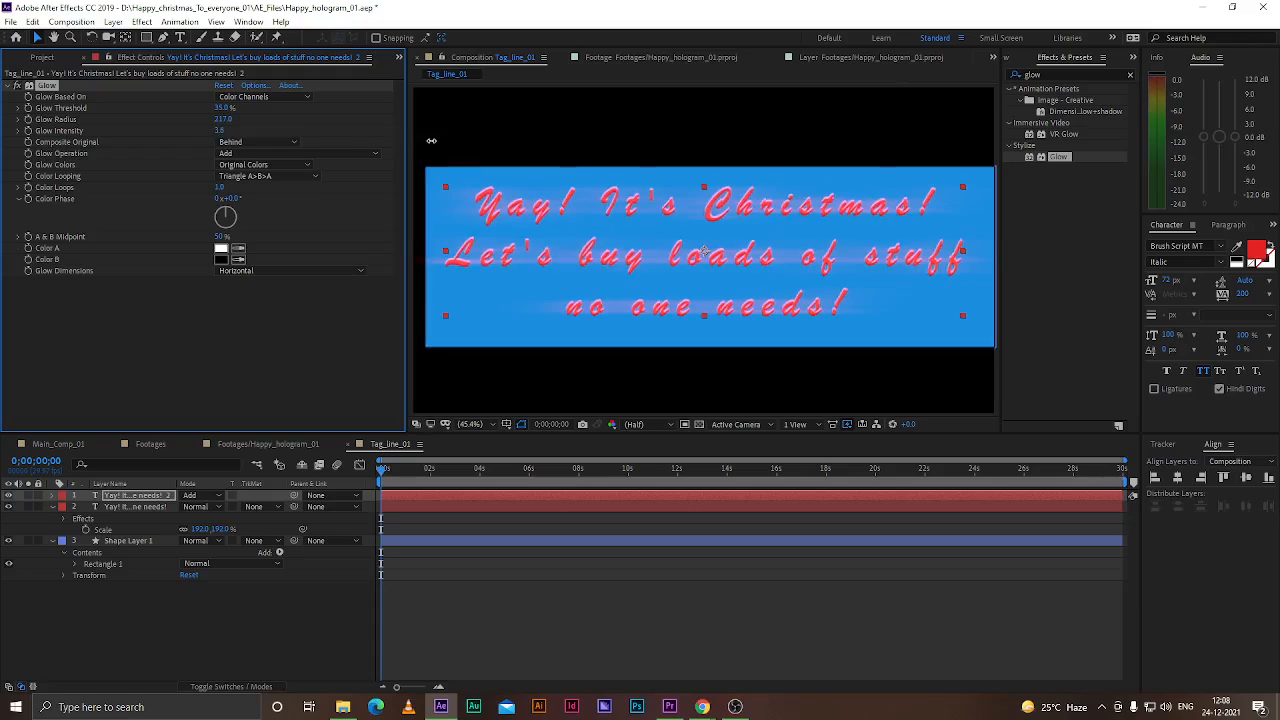
{"action": "left_click", "coordinate": [222, 131]}
{"action": "type", "text": "5.5"}
{"action": "key", "text": "Return"}
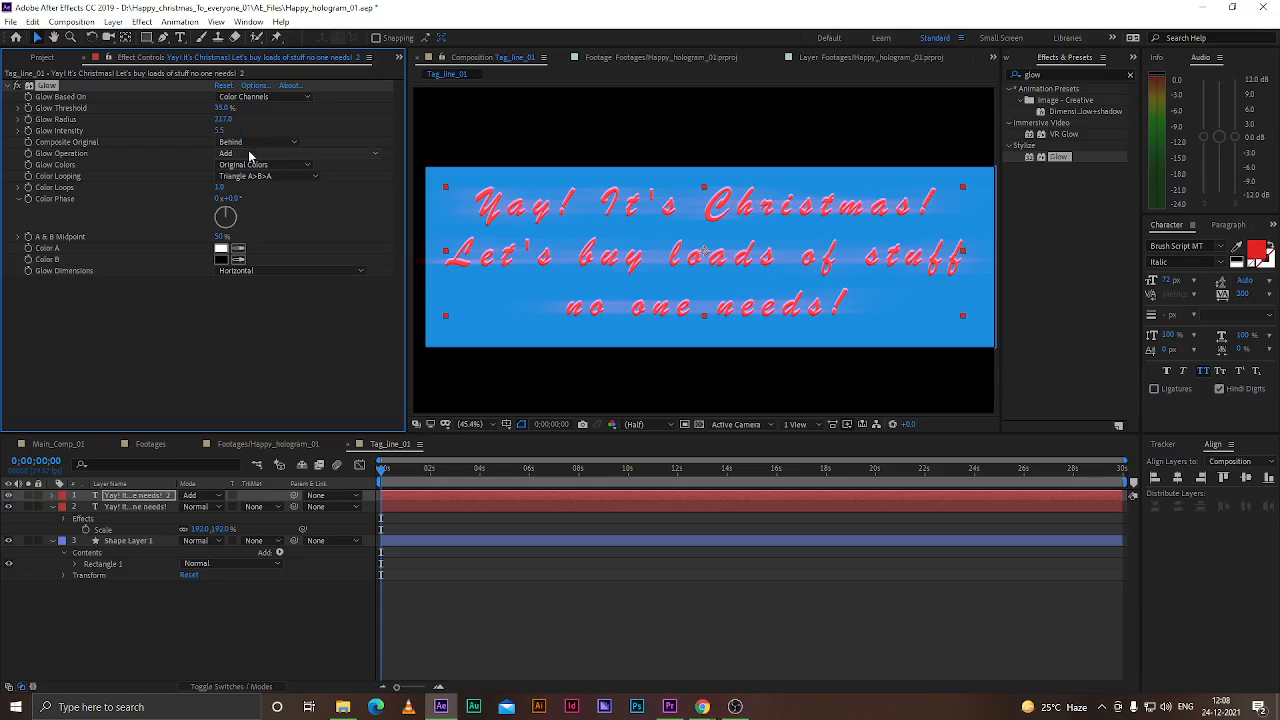
Set the original text layer's blending mode to Multiply
{"action": "left_click", "coordinate": [197, 507]}
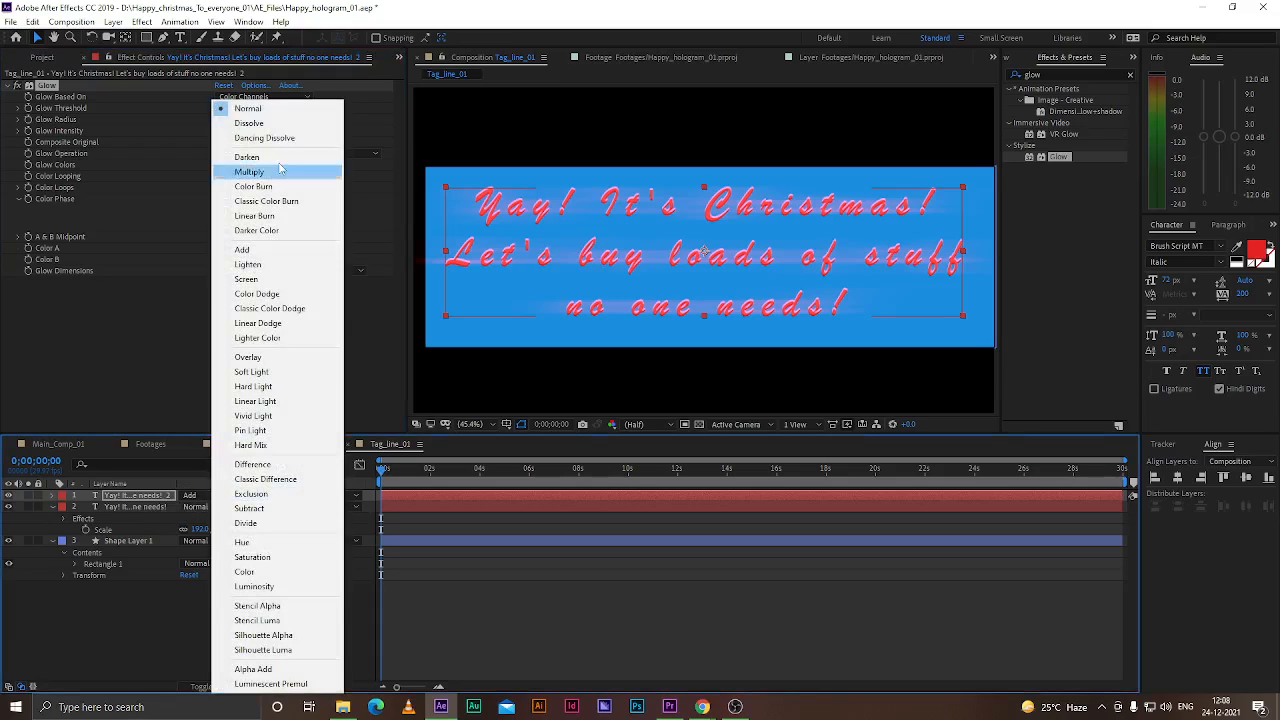
{"action": "left_click", "coordinate": [250, 172]}
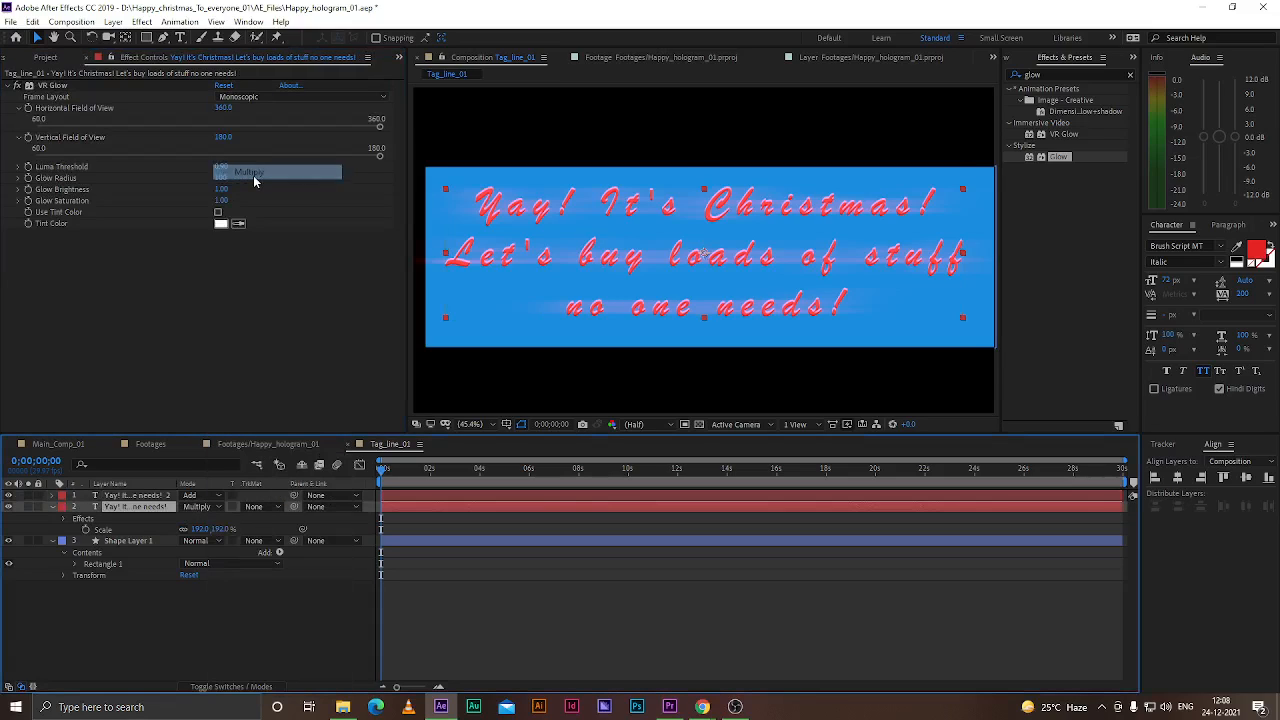
{"action": "left_click", "coordinate": [140, 497]}
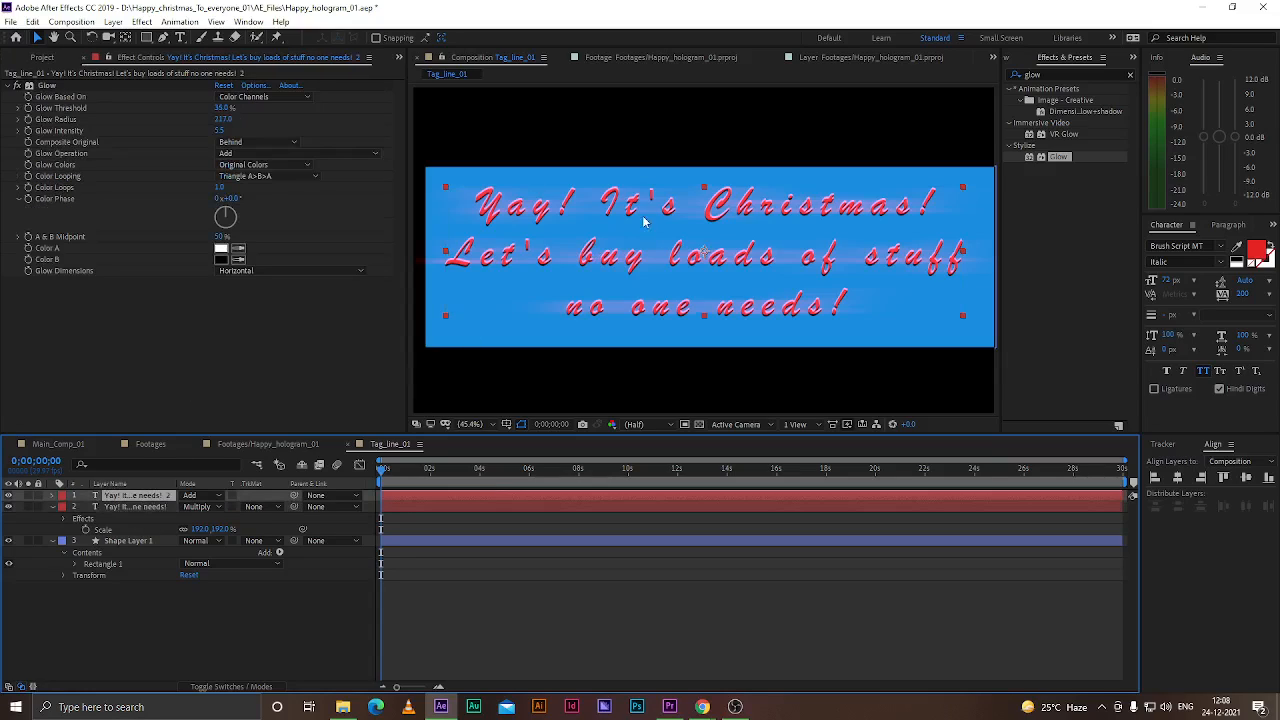
Set the background shape layer's opacity to 75%
{"action": "left_click", "coordinate": [122, 541]}
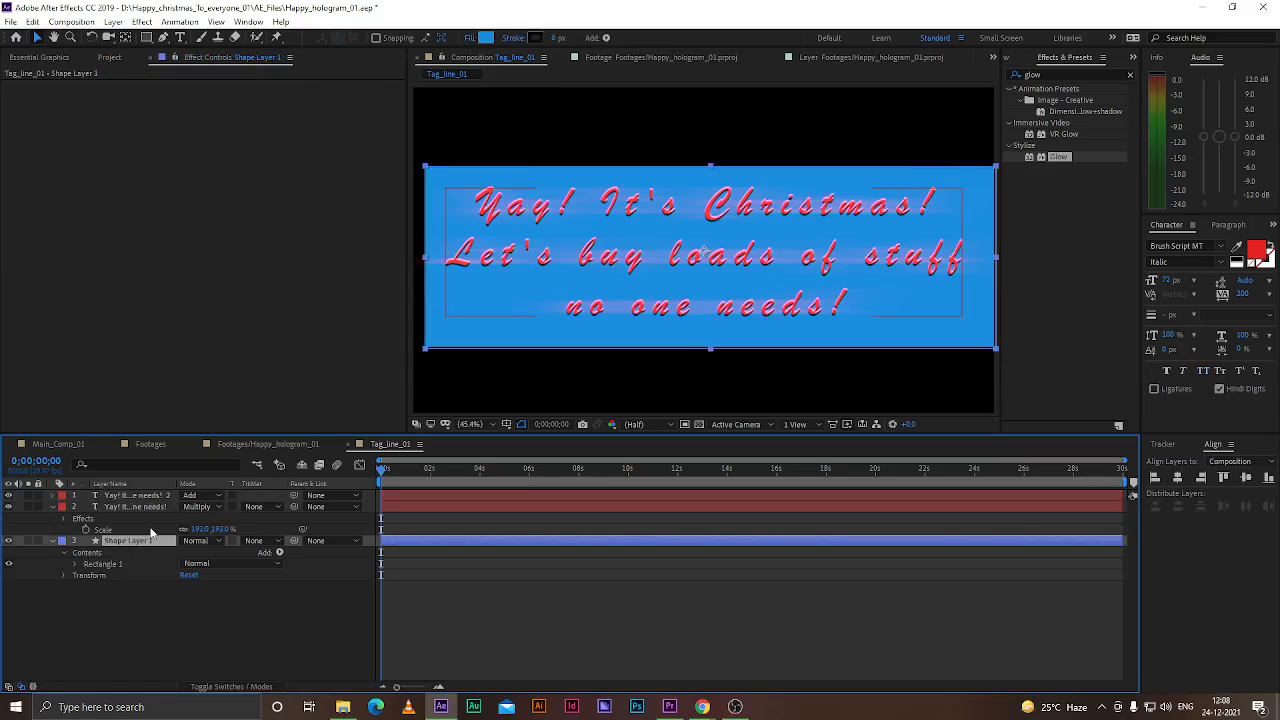
{"action": "key", "text": "t"}
{"action": "left_click_drag", "start_coordinate": [188, 553], "coordinate": [159, 556]}
{"action": "left_click", "coordinate": [184, 553]}
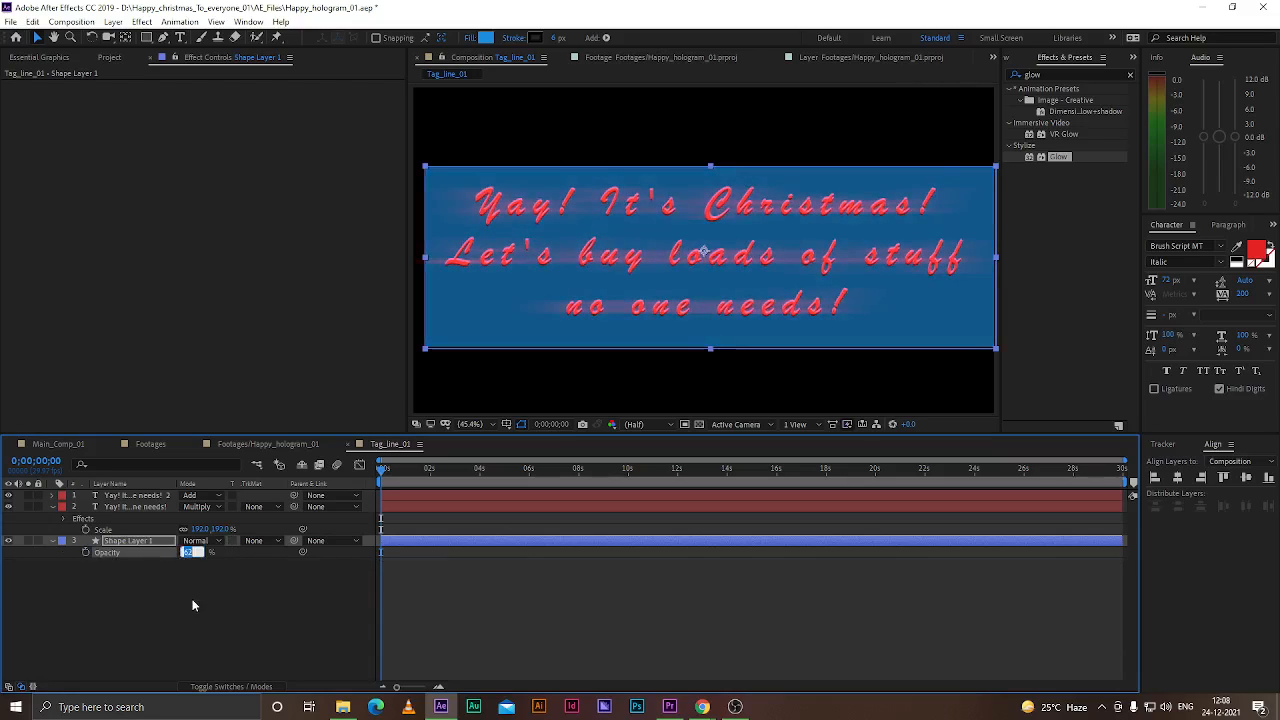
{"action": "type", "text": "75"}
{"action": "key", "text": "Return"}
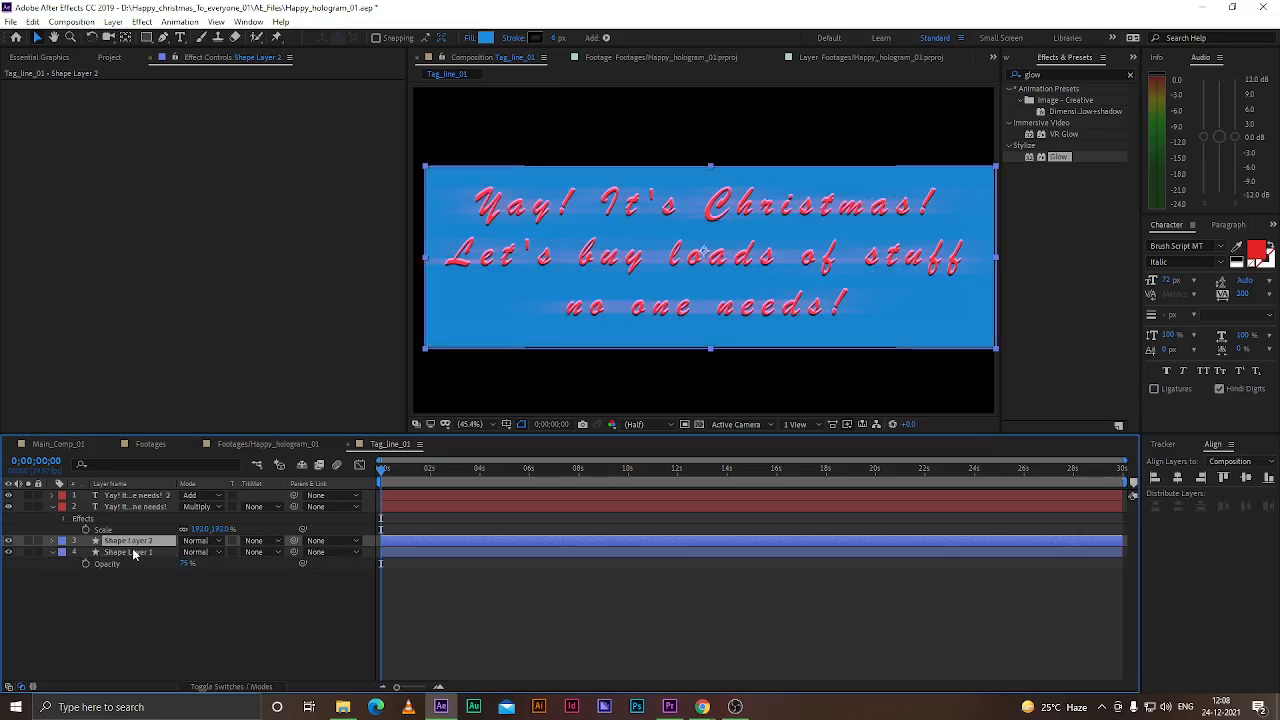
Set the duplicated shape layer's blending mode to Add
{"action": "left_click", "coordinate": [130, 552]}
{"action": "left_click", "coordinate": [141, 542]}
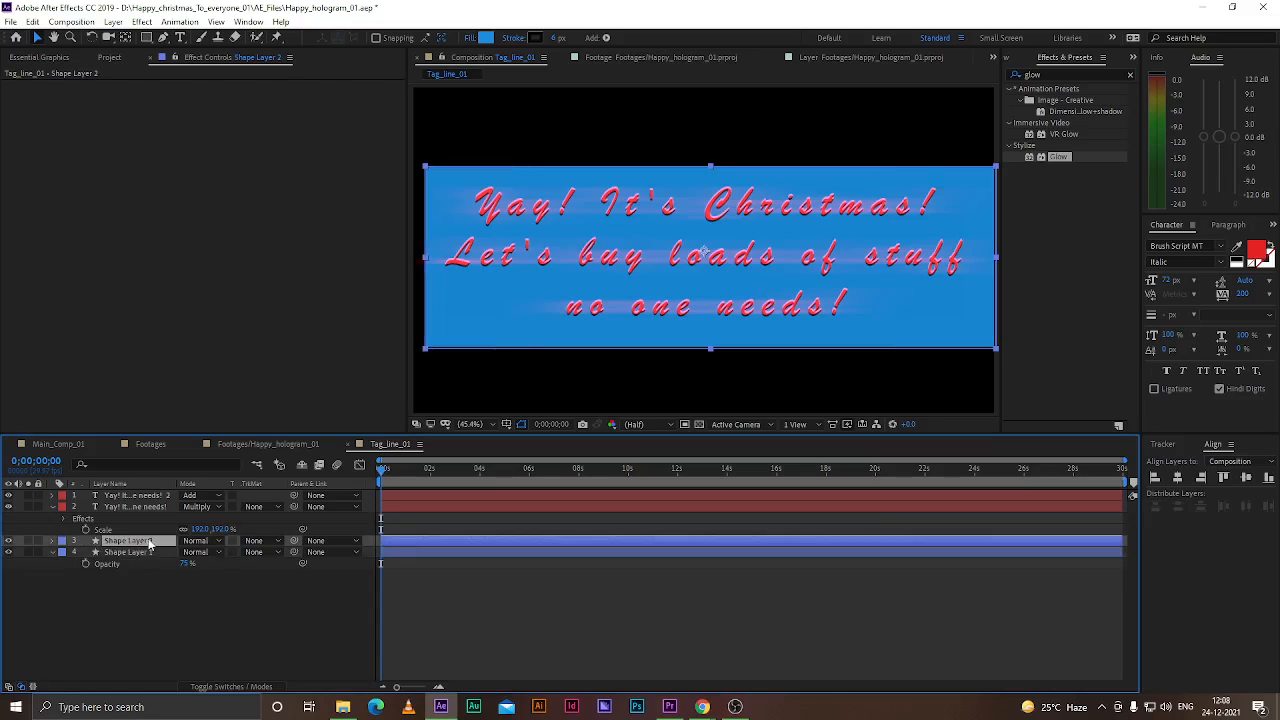
{"action": "left_click", "coordinate": [205, 541]}
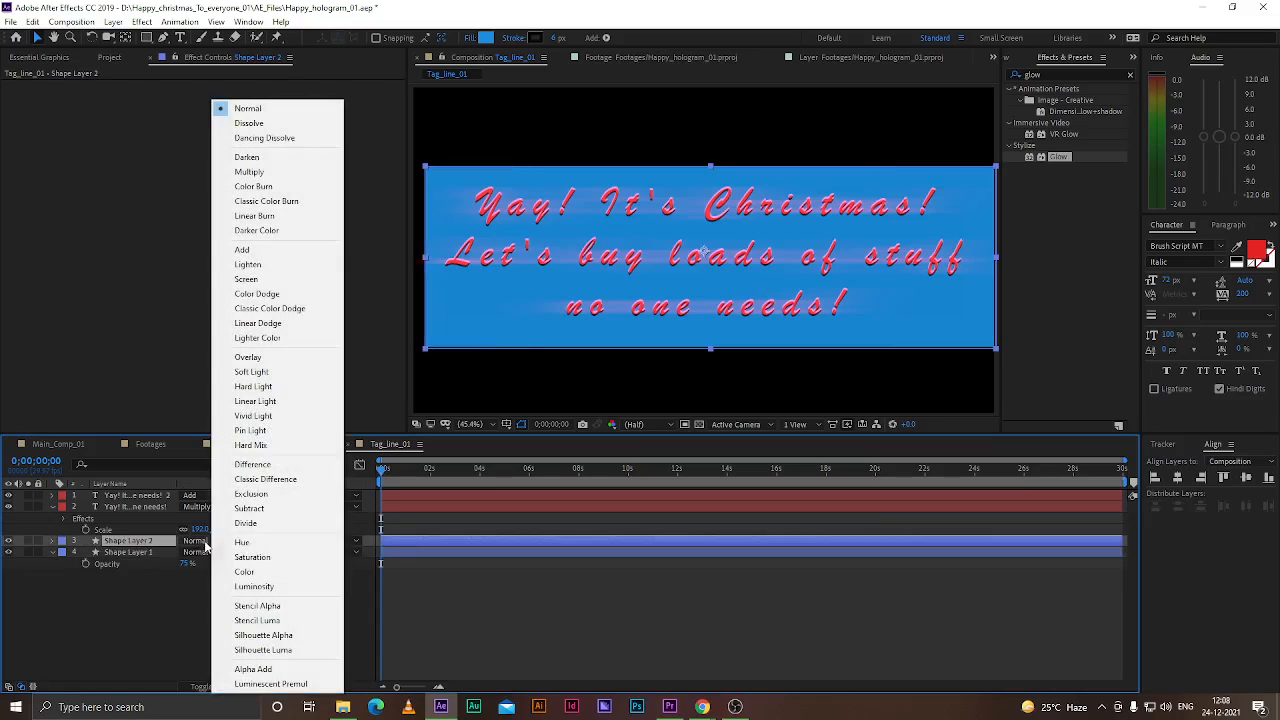
{"action": "left_click", "coordinate": [243, 250]}
Apply Glow to the duplicated shape layer with Horizontal dimensions and a radius of 250
{"action": "left_click_drag", "start_coordinate": [1052, 157], "coordinate": [139, 544]}
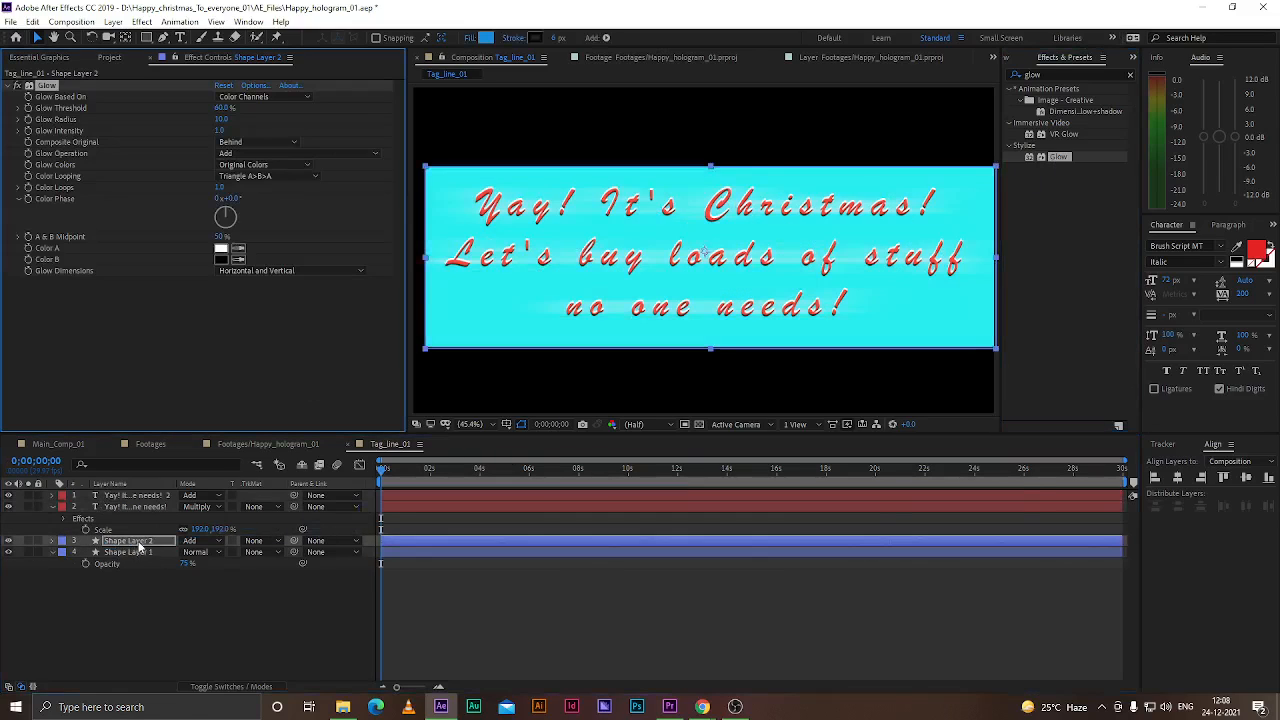
{"action": "left_click", "coordinate": [244, 271]}
{"action": "left_click", "coordinate": [255, 302]}
{"action": "type", "text": "250"}
{"action": "key", "text": "Return"}
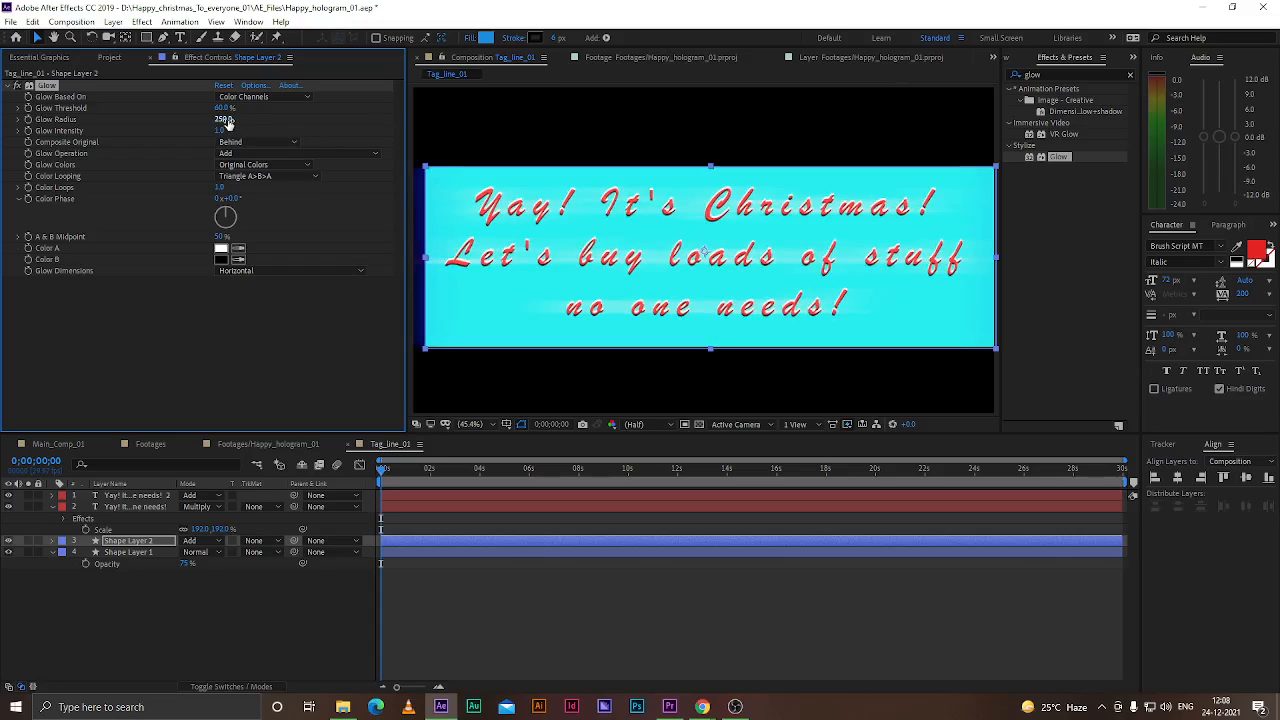
Set the shape layer's Glow intensity to 3.5
{"action": "left_click_drag", "start_coordinate": [212, 121], "coordinate": [206, 122]}
{"action": "left_click", "coordinate": [220, 120]}
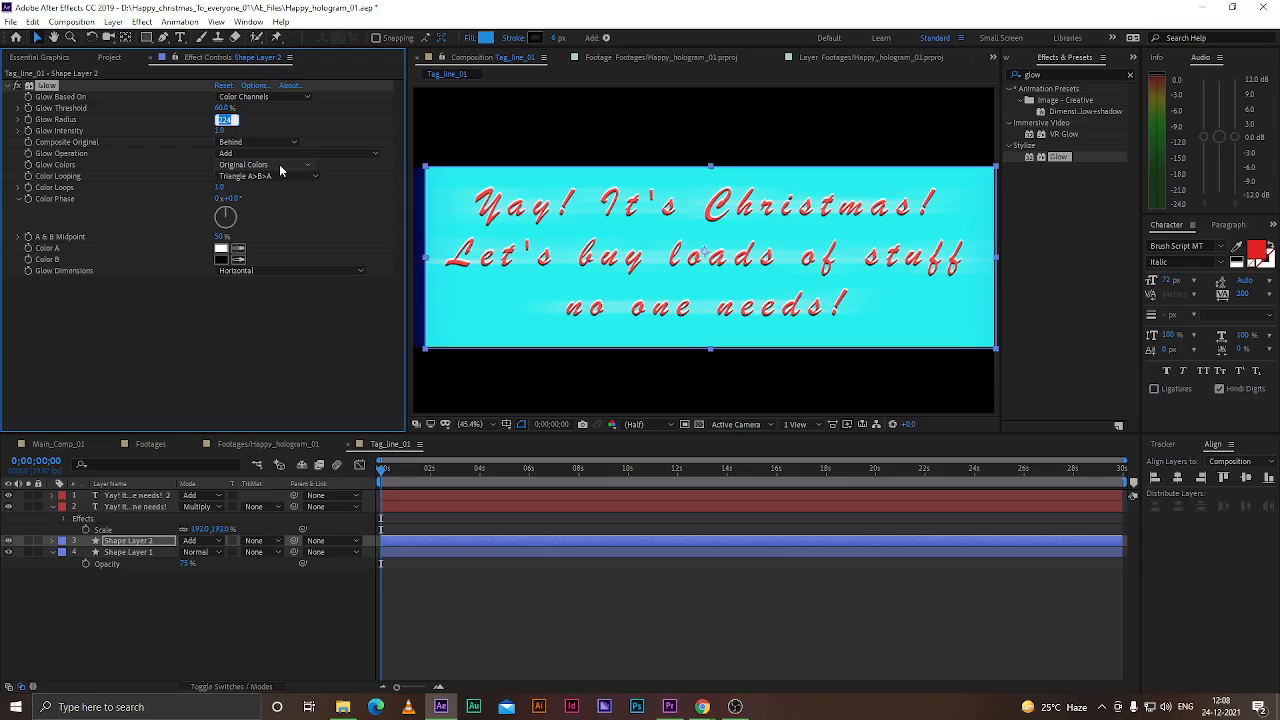
{"action": "key", "text": "Return"}
{"action": "left_click_drag", "start_coordinate": [221, 130], "coordinate": [388, 130]}
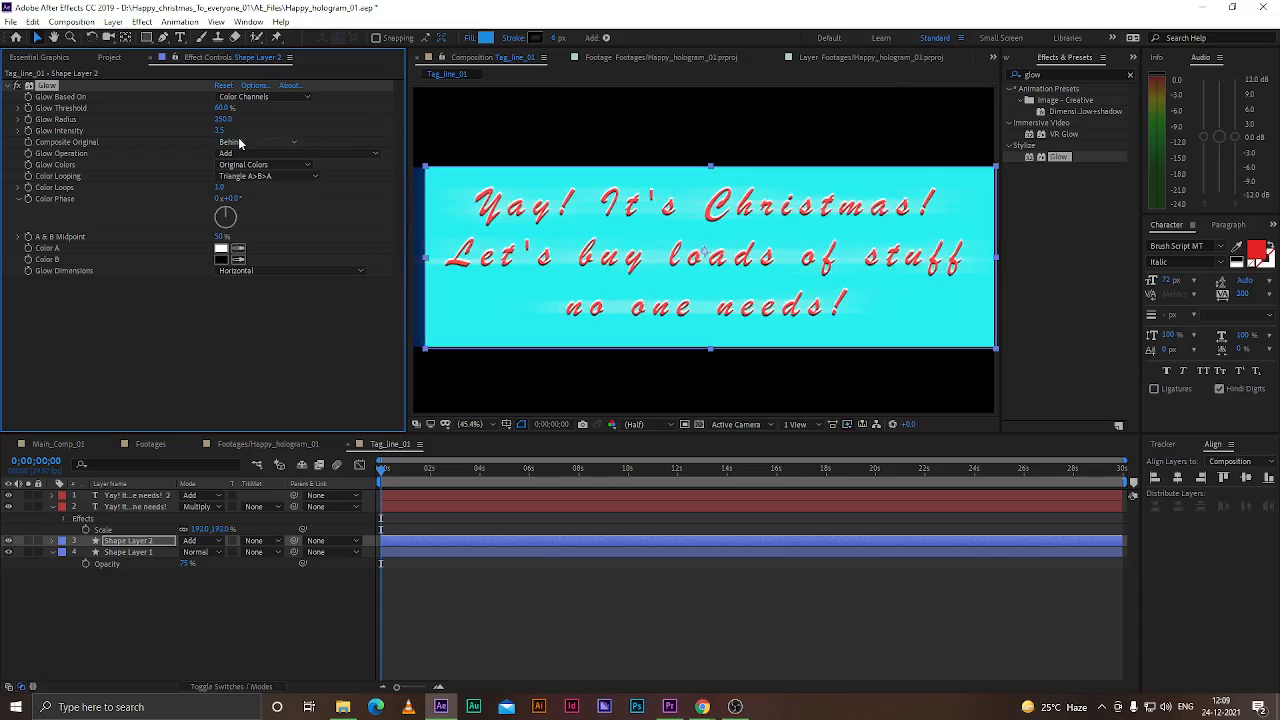
Add a new null object layer to the composition
{"action": "left_click", "coordinate": [133, 626]}
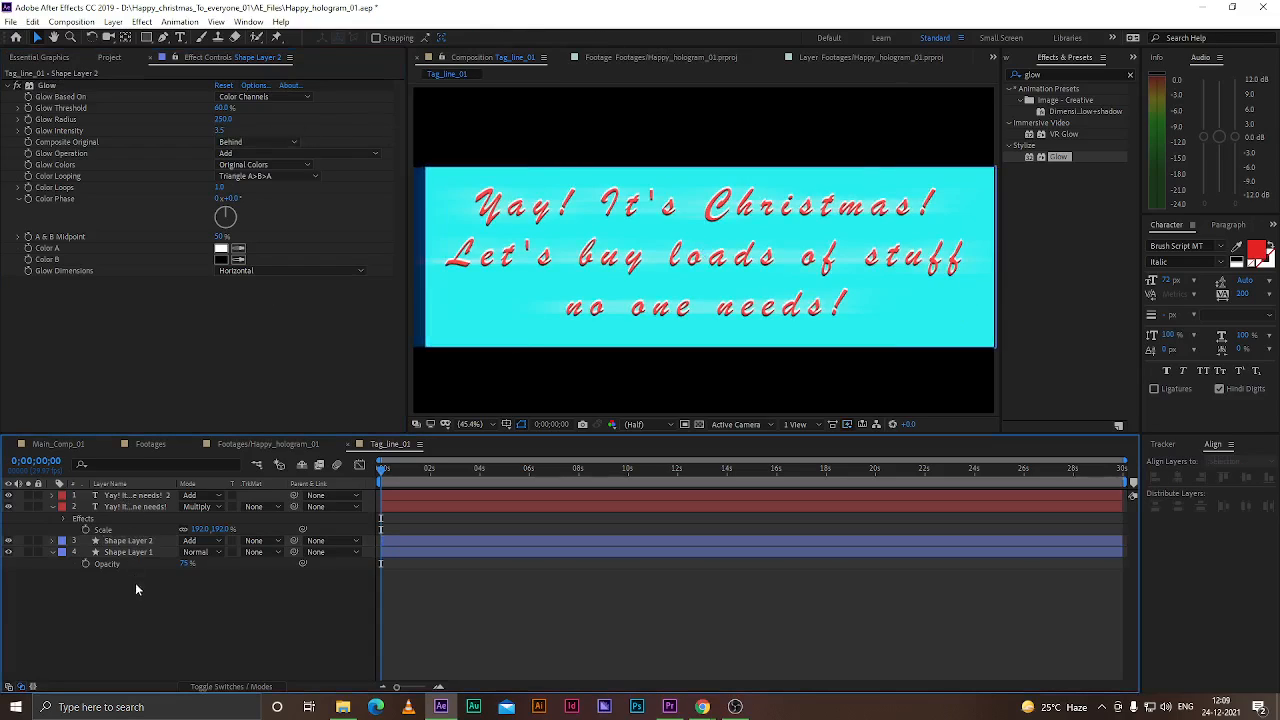
{"action": "right_click", "coordinate": [140, 607]}
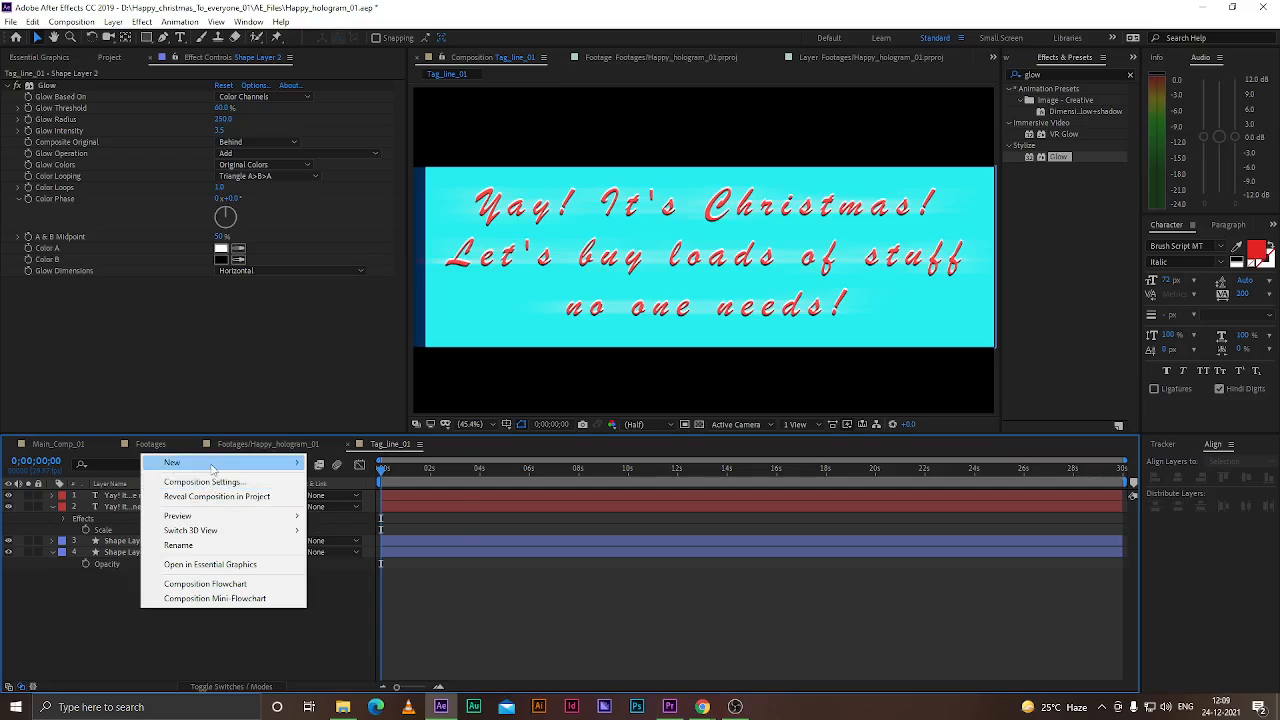
{"action": "mouse_move", "coordinate": [215, 468]}
{"action": "left_click", "coordinate": [358, 541]}
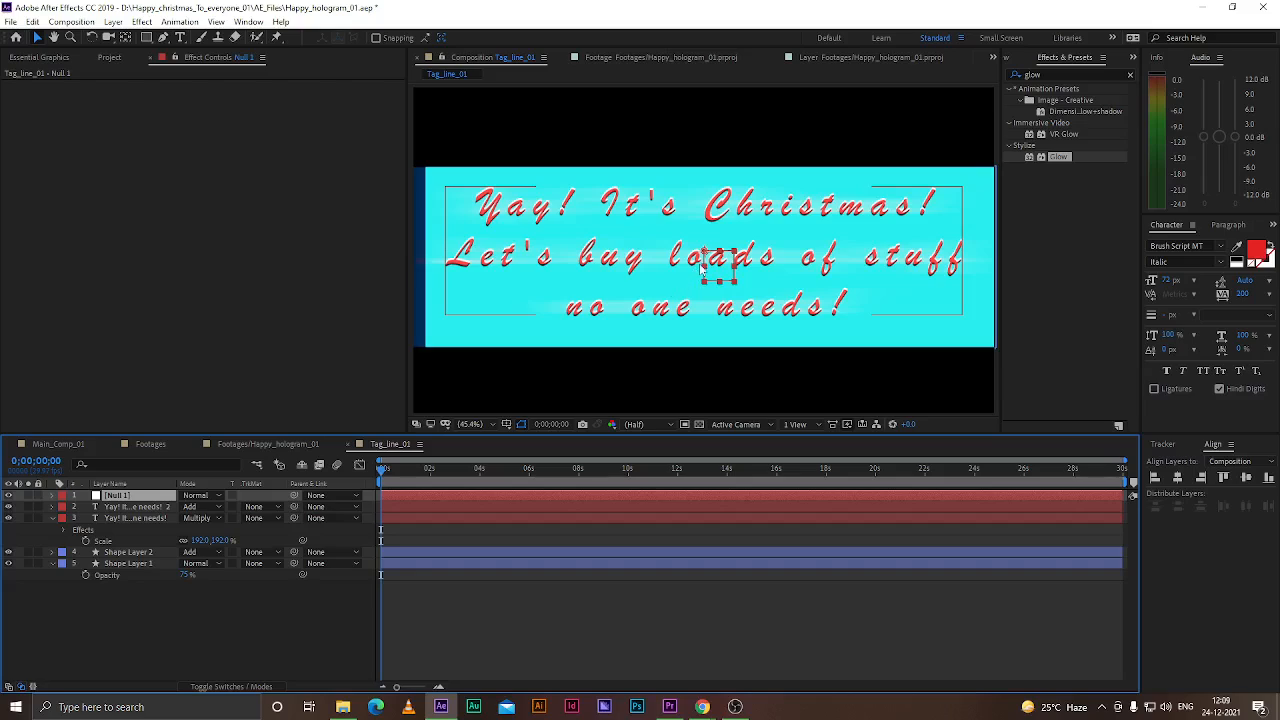
Center the null object's anchor point on the tagline and align the null to the composition's centre
{"action": "key", "text": "y"}
{"action": "left_click", "coordinate": [712, 258]}
{"action": "left_click_drag", "start_coordinate": [714, 261], "coordinate": [719, 266]}
{"action": "left_click", "coordinate": [1179, 478]}
{"action": "left_click", "coordinate": [1246, 478]}
{"action": "left_click", "coordinate": [227, 606]}
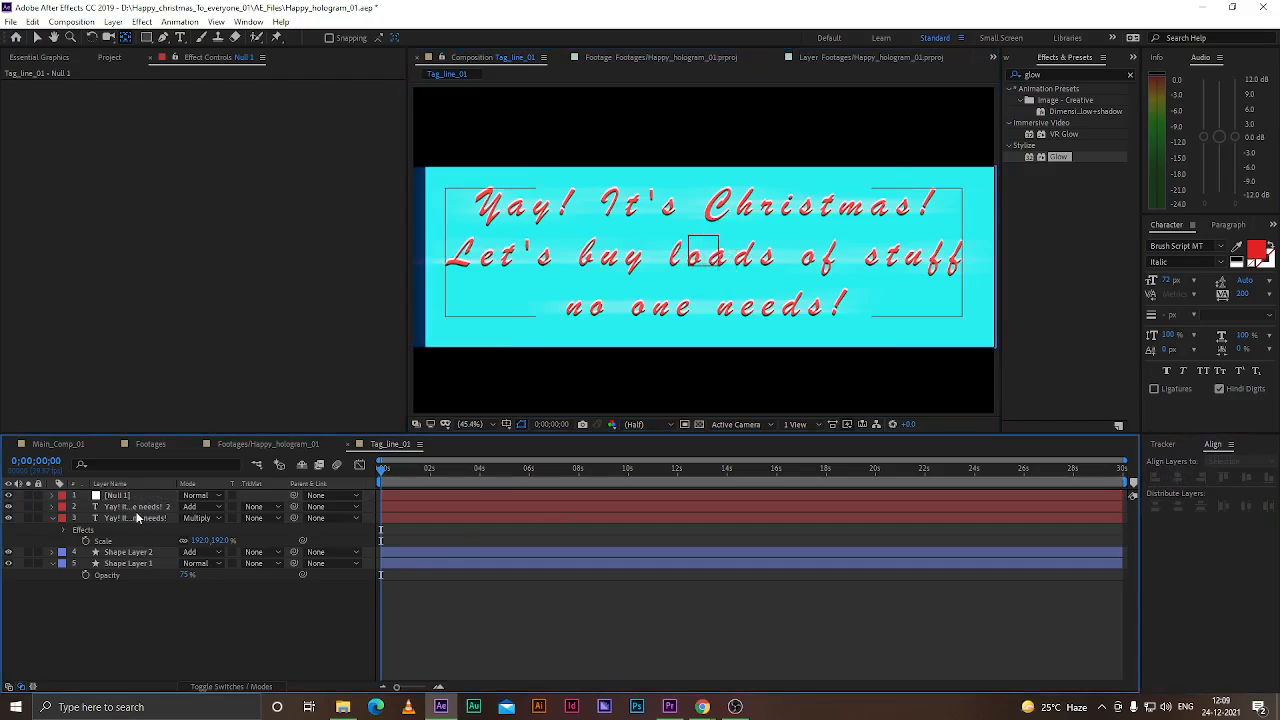
Parent both text layers and both shape layers to the null object
{"action": "left_click", "coordinate": [138, 508]}
{"action": "left_click", "coordinate": [129, 564], "text": "shift"}
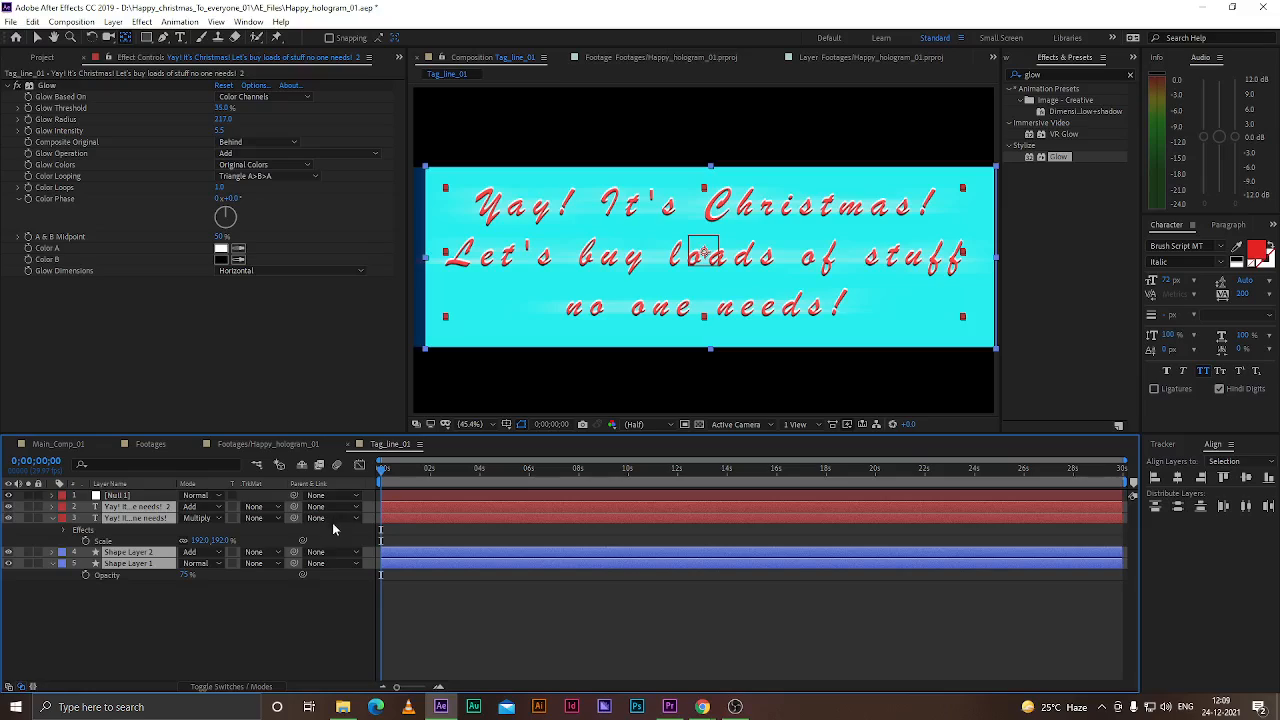
{"action": "left_click_drag", "start_coordinate": [293, 507], "coordinate": [122, 496]}
{"action": "left_click", "coordinate": [117, 495]}
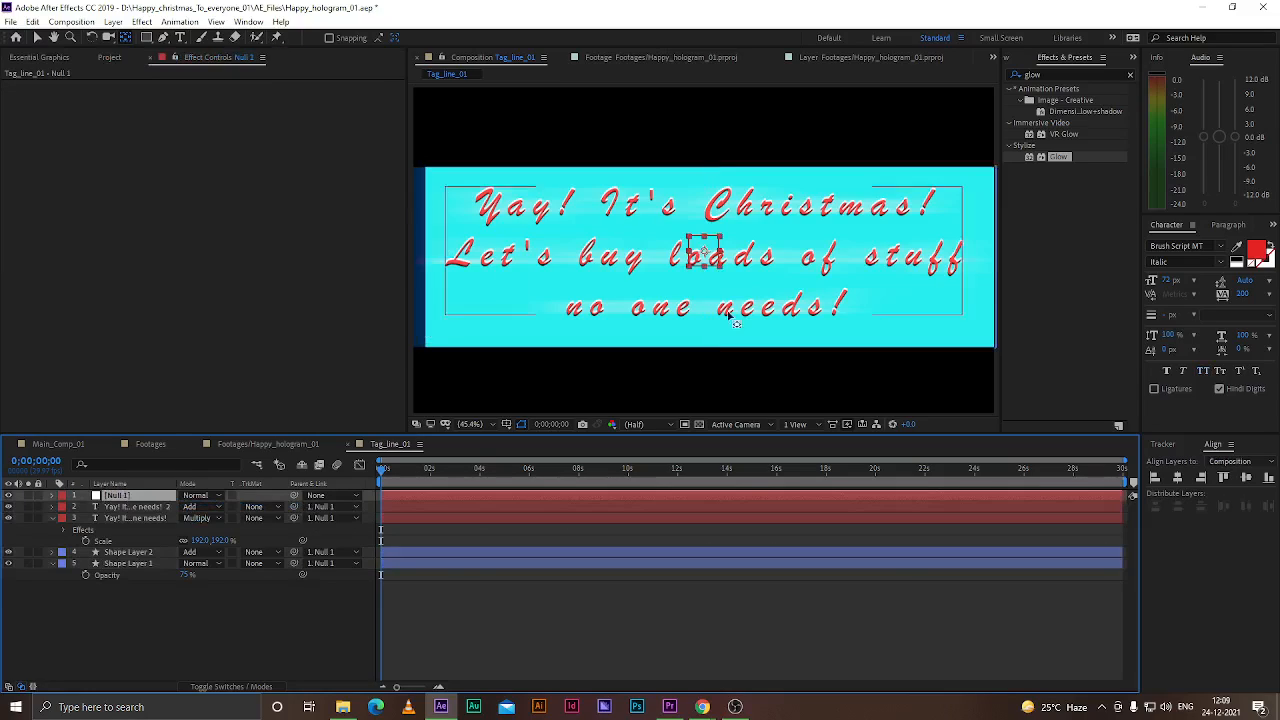
Scale the null object down to 65%, shrinking the whole tagline group
{"action": "left_click", "coordinate": [40, 38]}
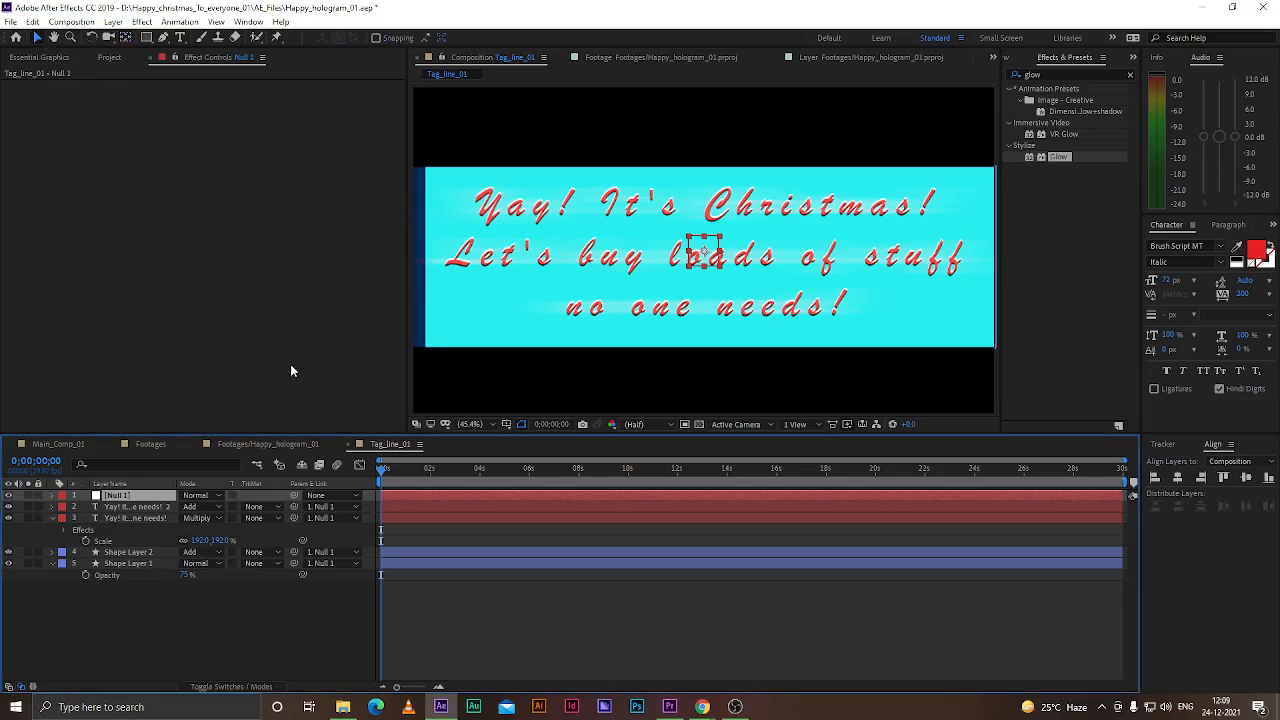
{"action": "key", "text": "s"}
{"action": "left_click_drag", "start_coordinate": [219, 506], "coordinate": [184, 506]}
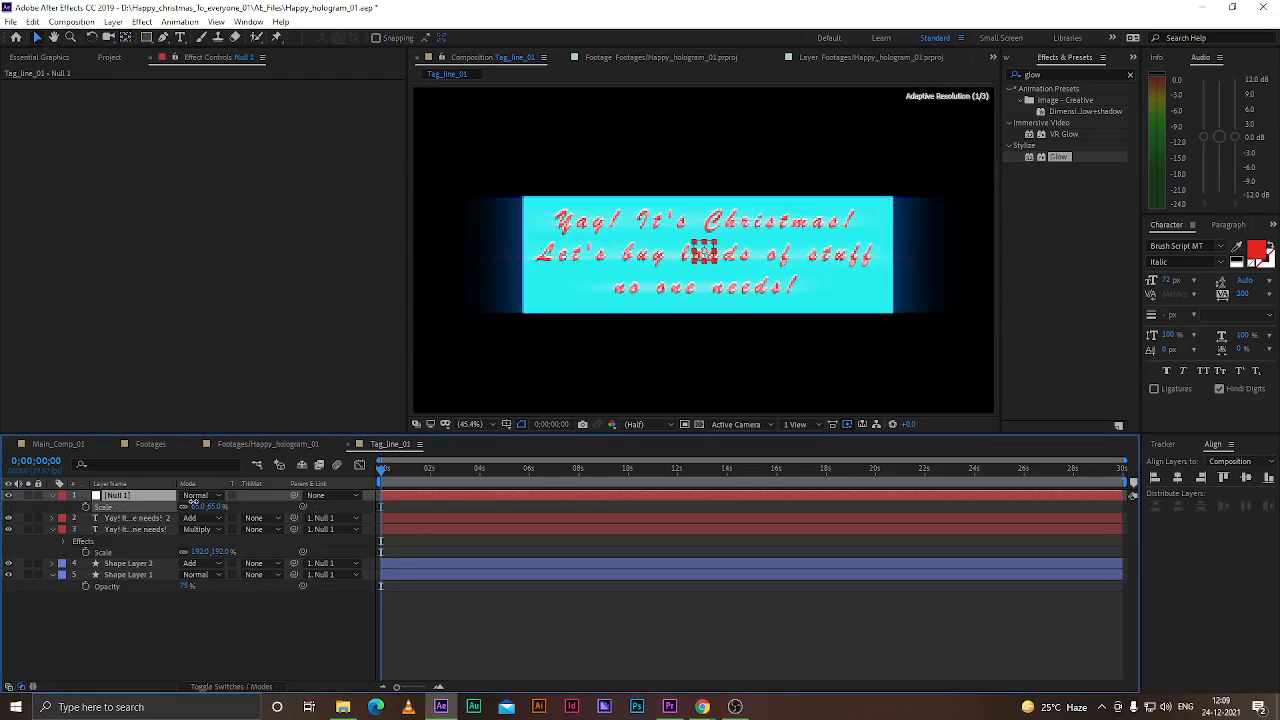
{"action": "left_click", "coordinate": [177, 621]}
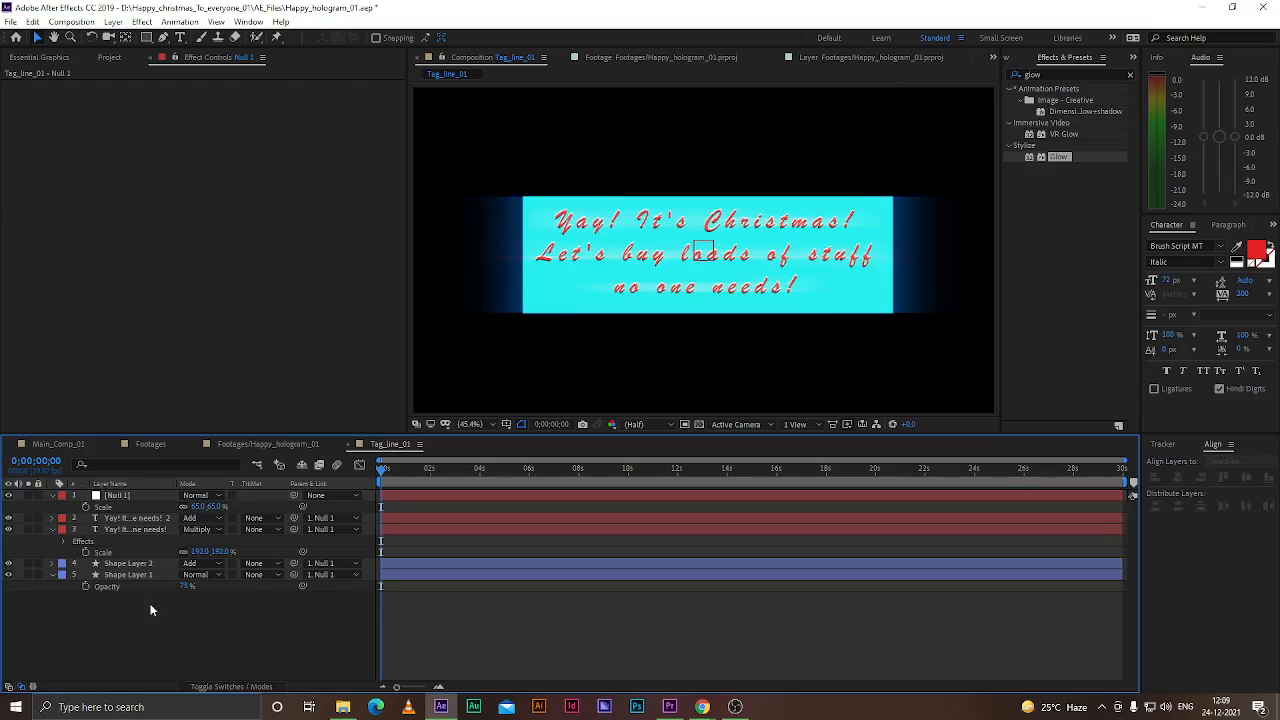
Move Shape Layer 2 slightly lower behind the tagline
{"action": "left_click", "coordinate": [135, 566]}
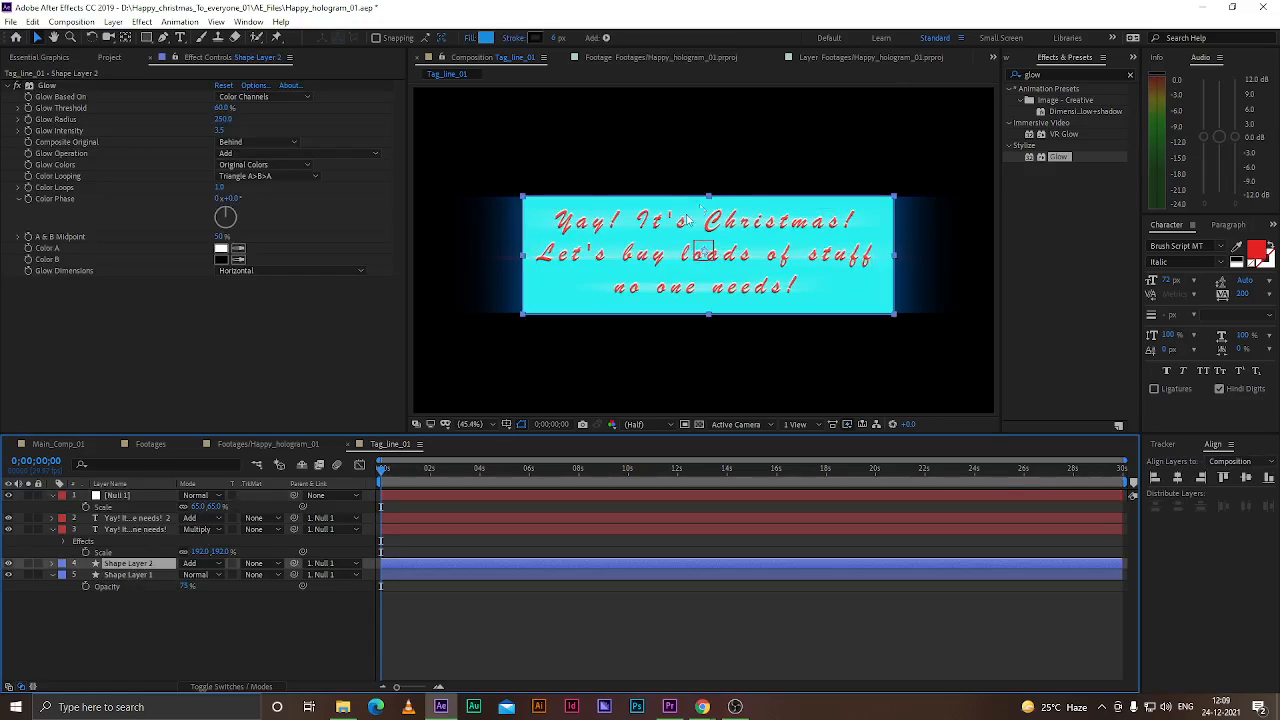
{"action": "left_click_drag", "start_coordinate": [708, 198], "coordinate": [708, 209]}
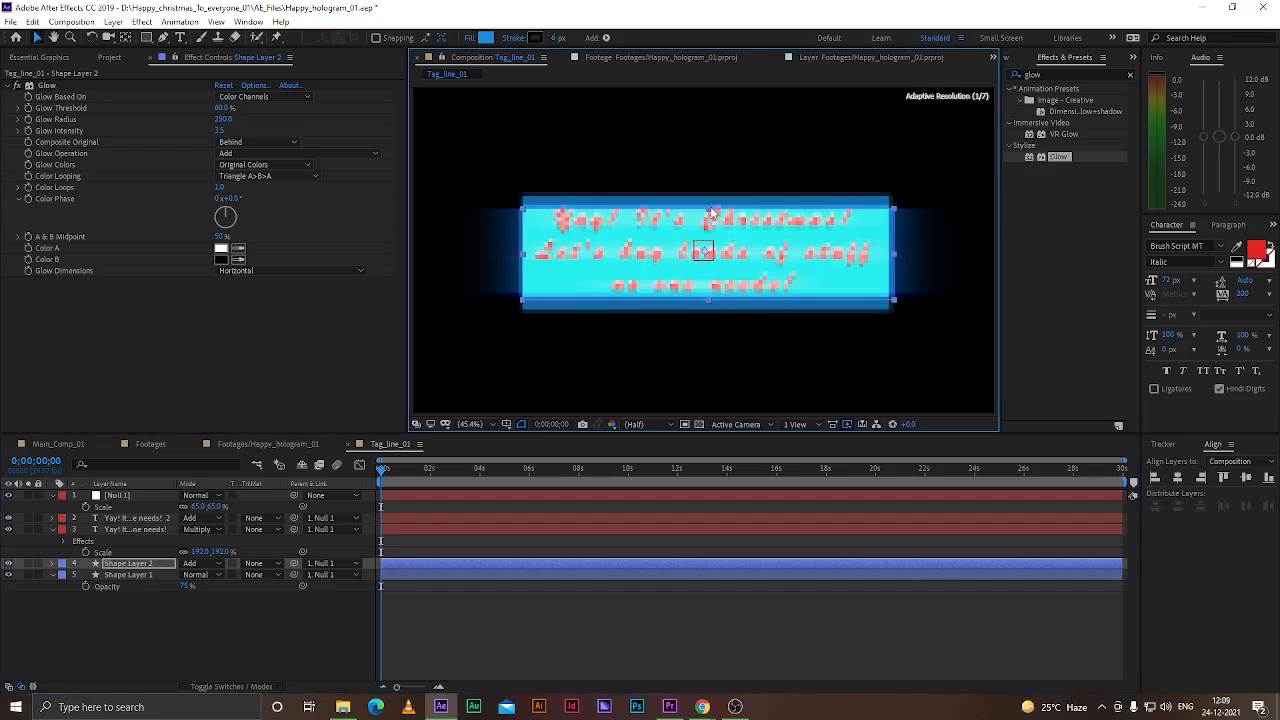
{"action": "key", "text": "Up"}
{"action": "key", "text": "Up"}
{"action": "key", "text": "Up"}
{"action": "key", "text": "Up"}
{"action": "key", "text": "Up"}
{"action": "key", "text": "Up"}
{"action": "key", "text": "Up"}
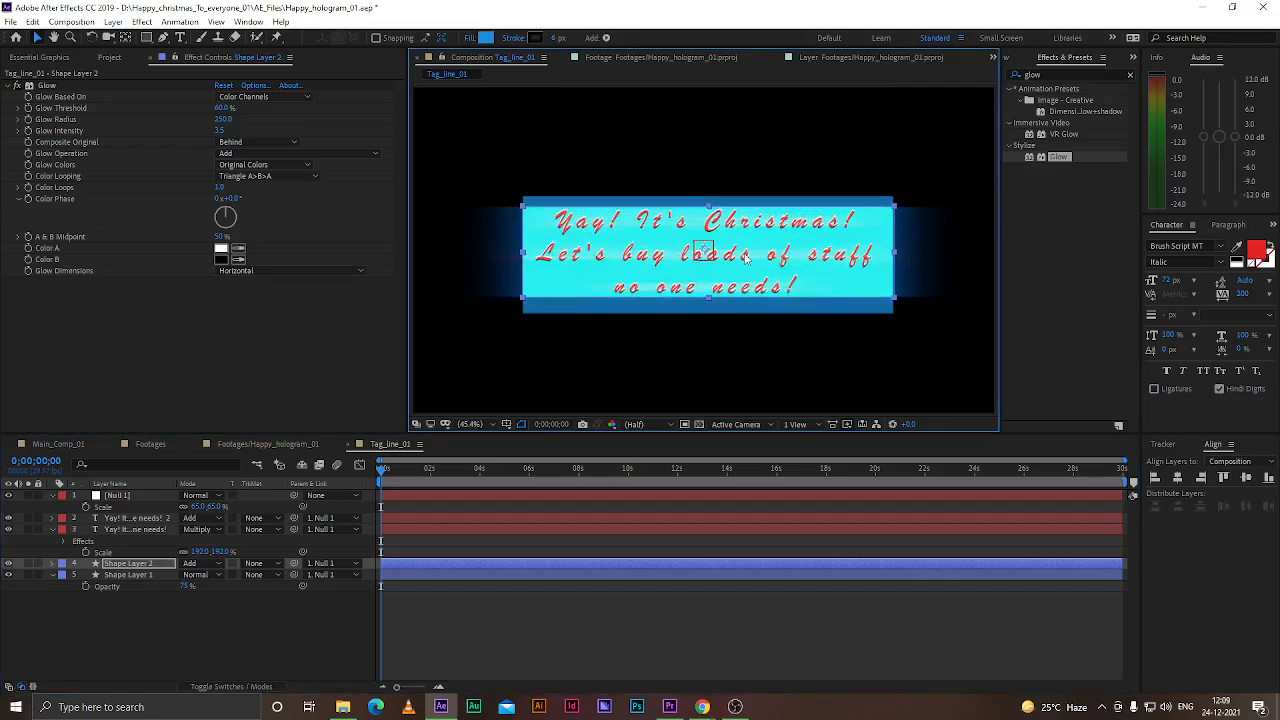
{"action": "key", "text": "Down"}
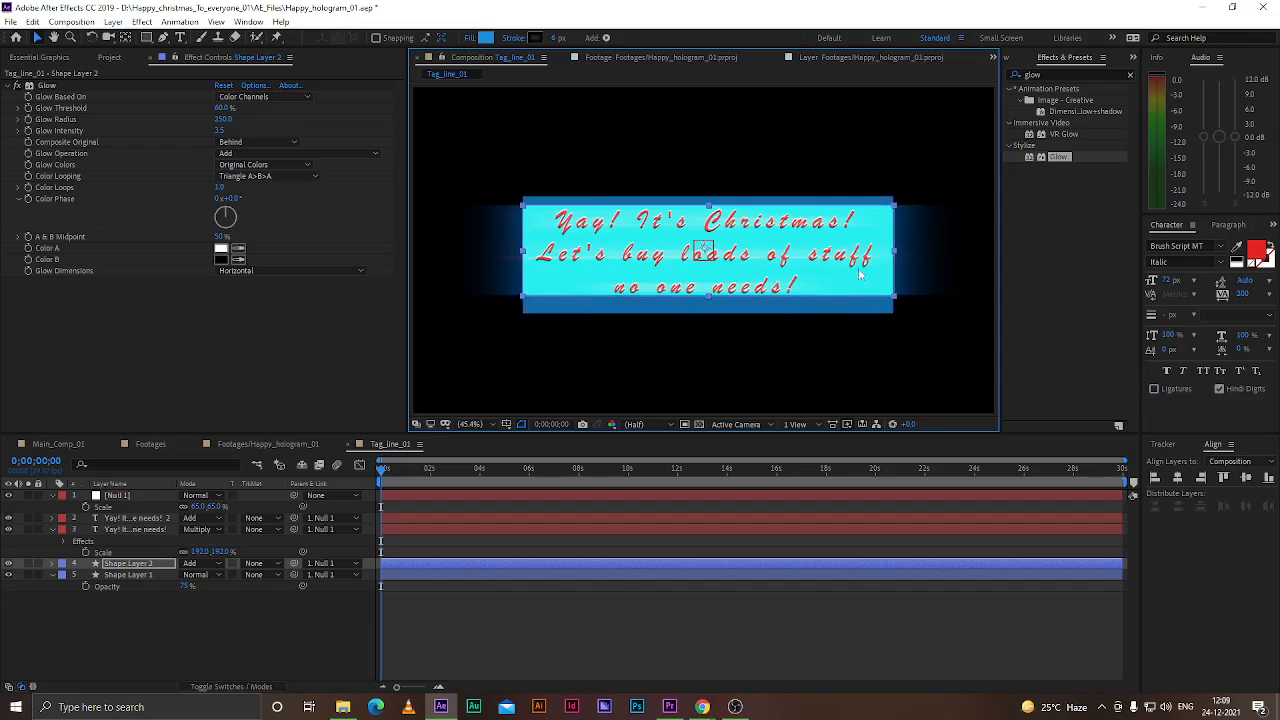
Set Shape Layer 2's opacity to 35%
{"action": "left_click", "coordinate": [216, 604]}
{"action": "left_click", "coordinate": [136, 560]}
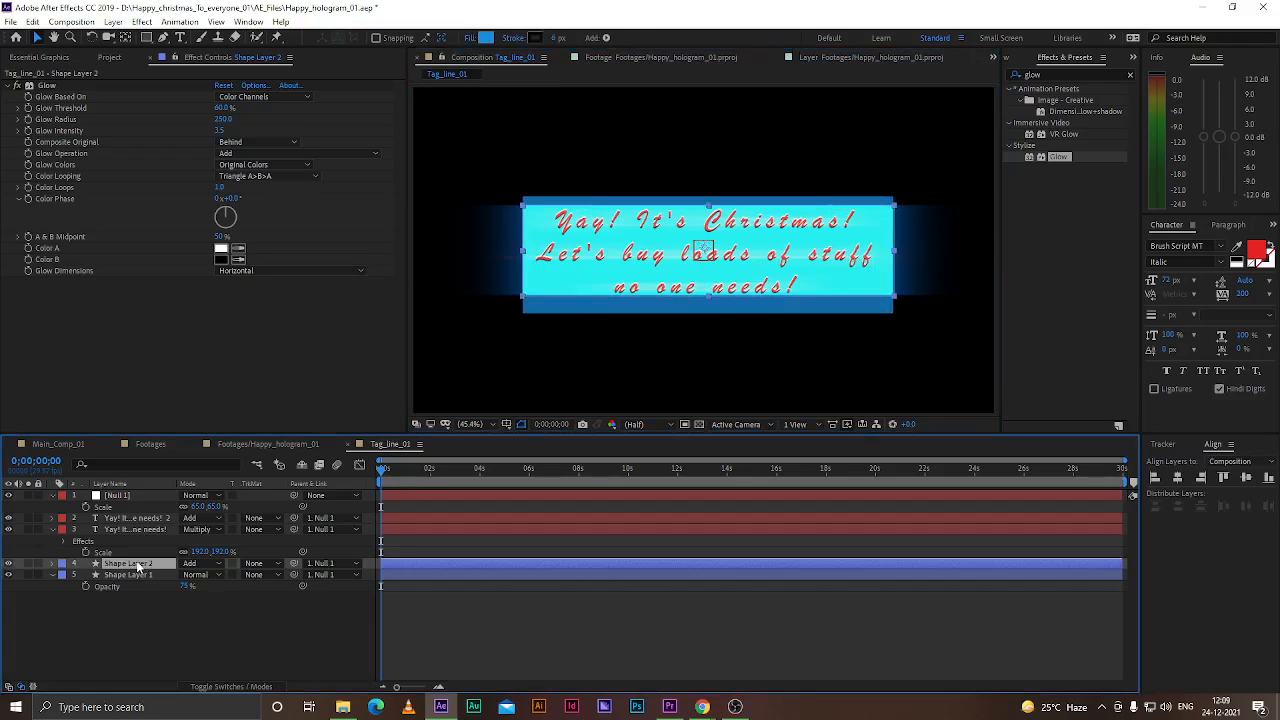
{"action": "key", "text": "t"}
{"action": "left_click_drag", "start_coordinate": [186, 578], "coordinate": [159, 574]}
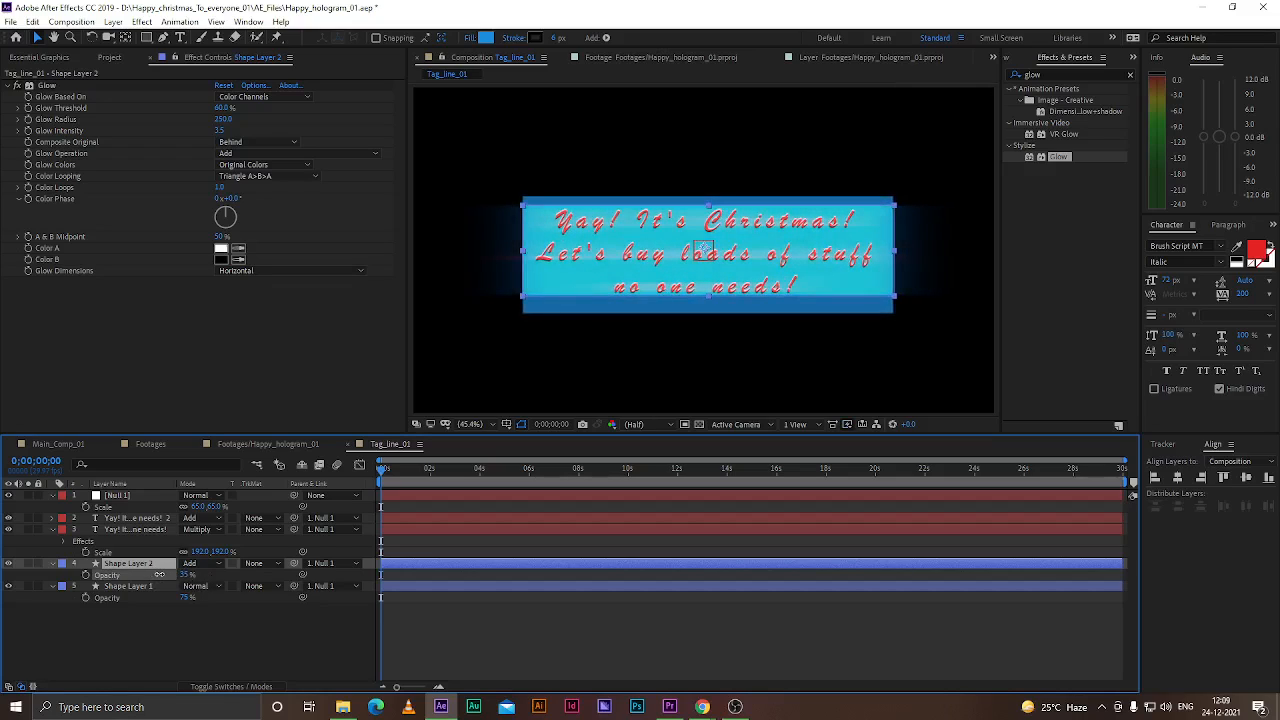
Select Shape Layer 1 and nudge it up slightly
{"action": "left_click", "coordinate": [707, 309]}
{"action": "key", "text": "Up"}
{"action": "key", "text": "Up"}
{"action": "key", "text": "Up"}
{"action": "key", "text": "Up"}
Search the effects for blur and apply CC Radial Fast Blur to Shape Layer 1
{"action": "left_click", "coordinate": [1128, 76]}
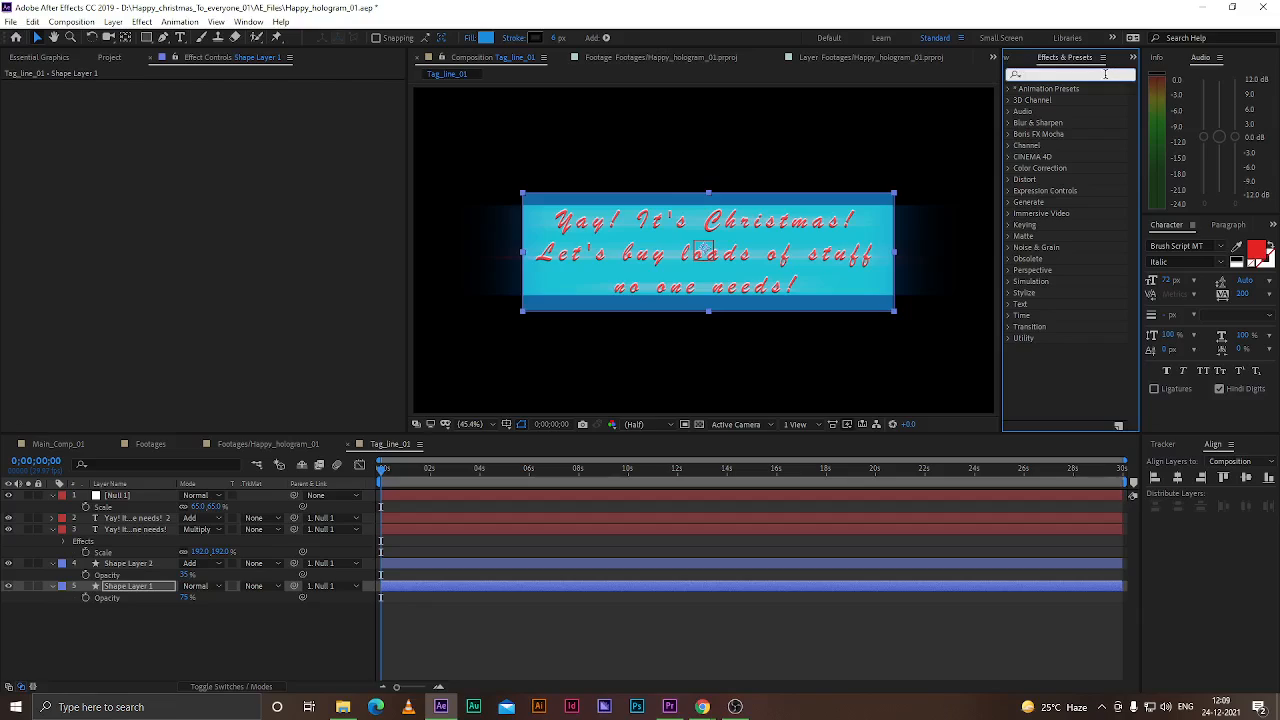
{"action": "type", "text": "blur"}
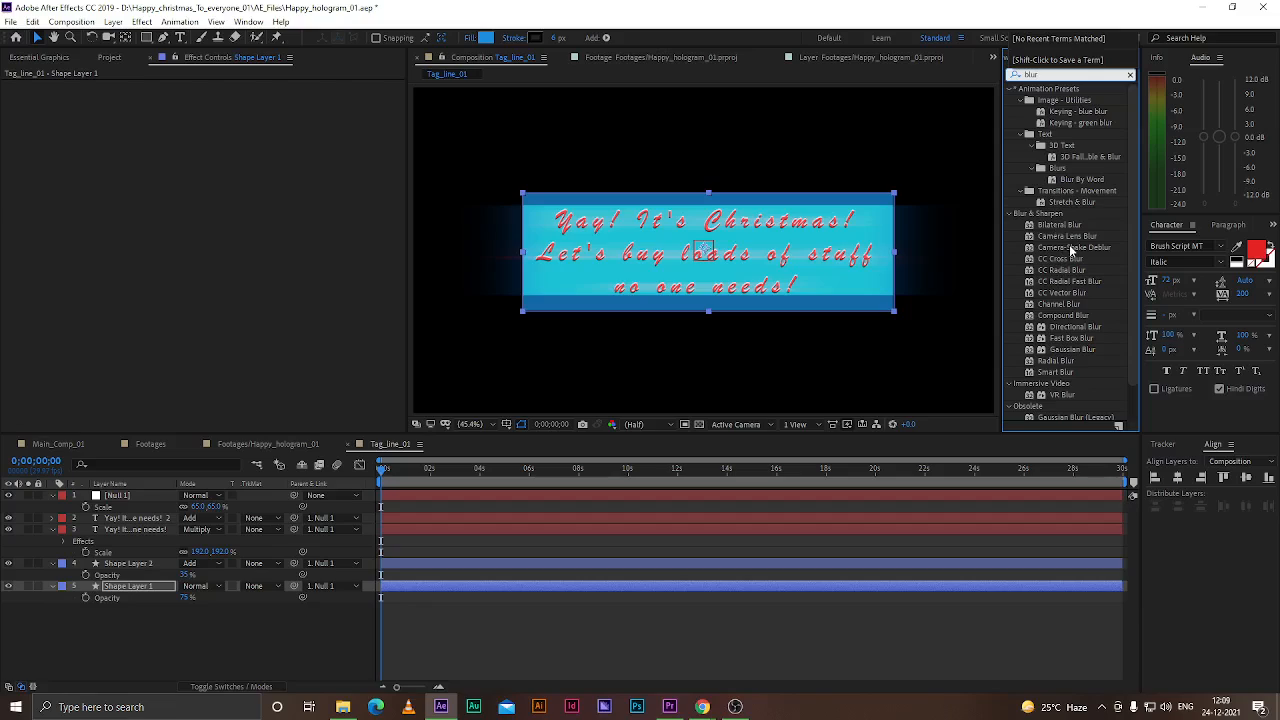
{"action": "left_click_drag", "start_coordinate": [1068, 354], "coordinate": [155, 589]}
{"action": "key", "text": "ctrl+z"}
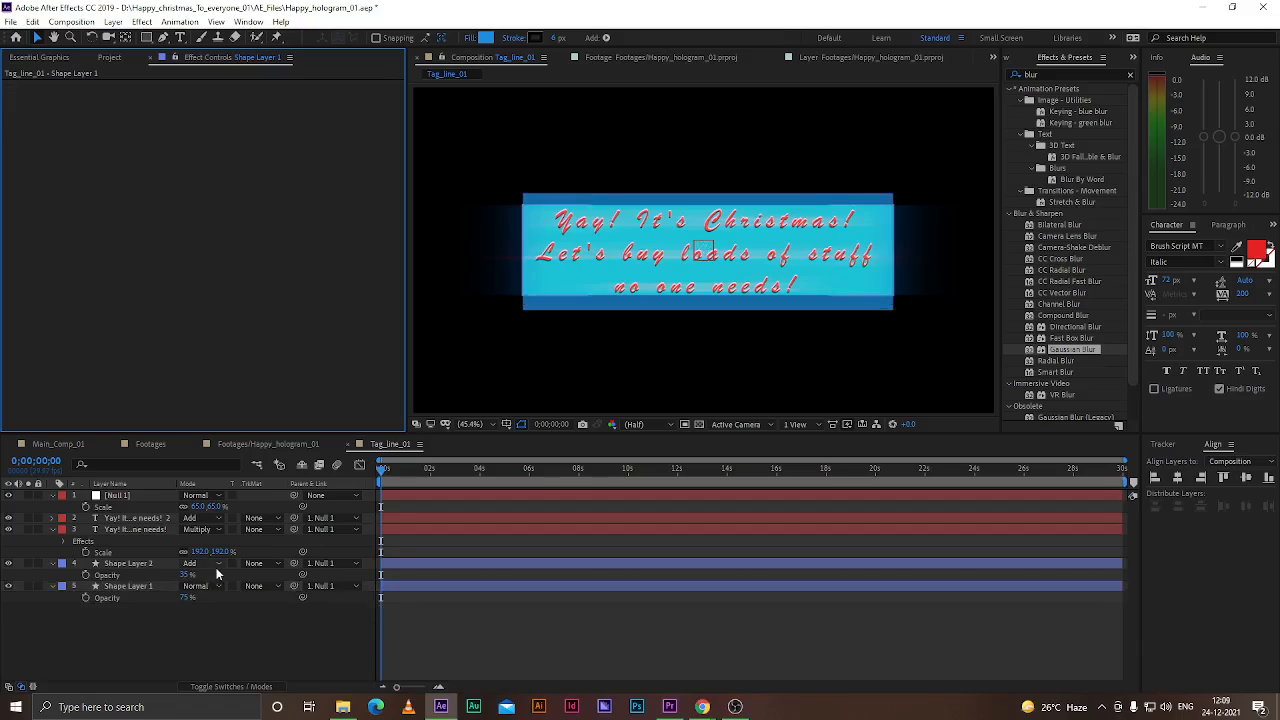
{"action": "left_click", "coordinate": [1073, 339]}
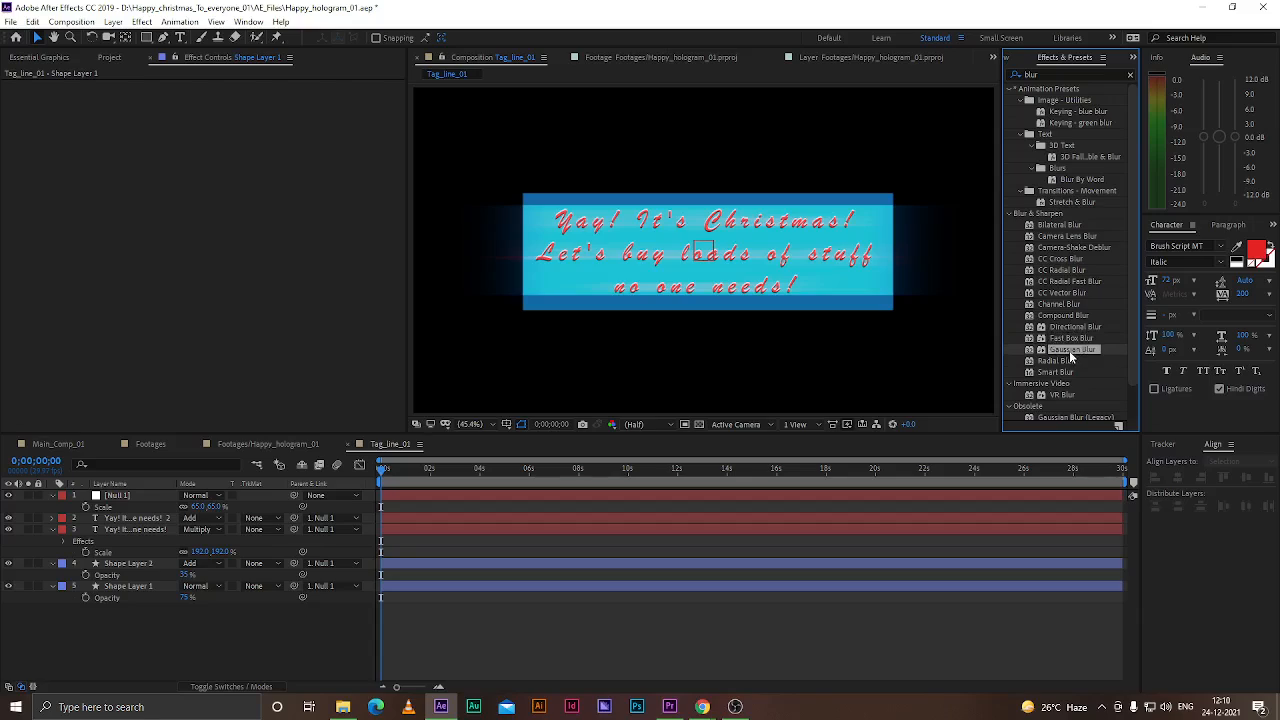
{"action": "left_click", "coordinate": [1062, 361]}
{"action": "left_click", "coordinate": [1074, 283]}
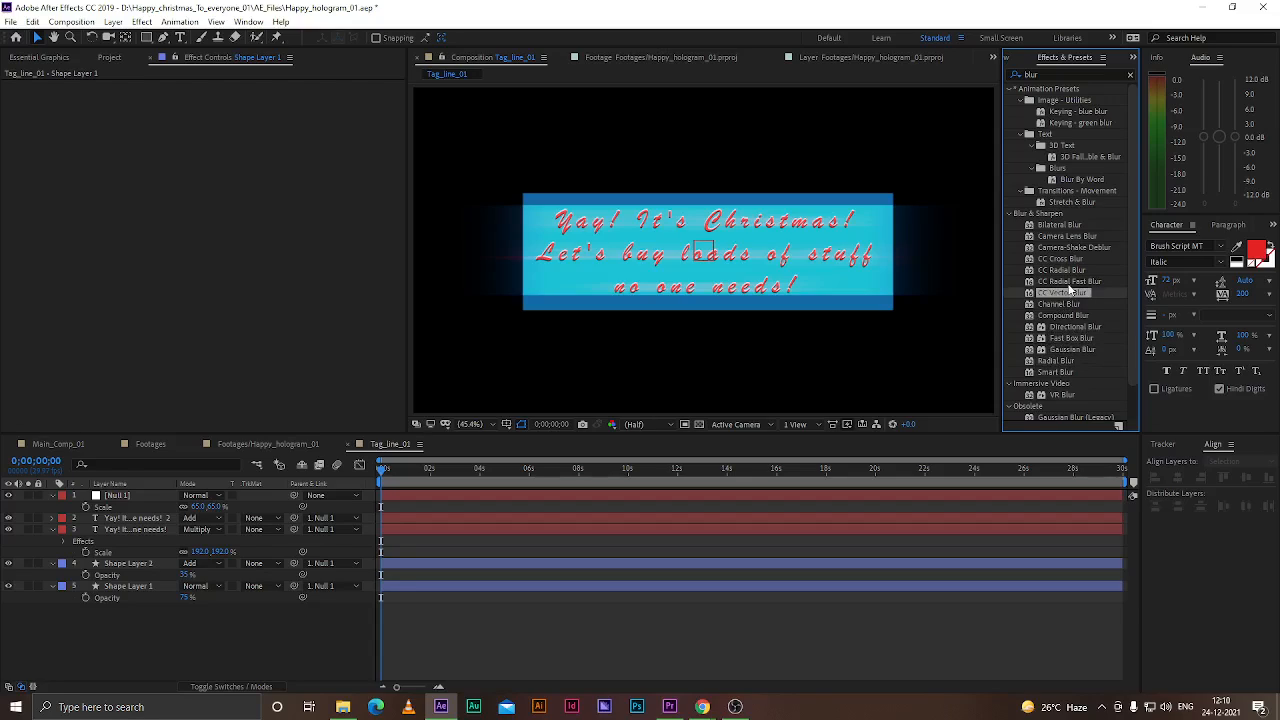
{"action": "left_click_drag", "start_coordinate": [1076, 286], "coordinate": [130, 586]}
Set CC Radial Fast Blur's Zoom to Standard and its Amount to 88
{"action": "left_click_drag", "start_coordinate": [220, 110], "coordinate": [242, 96]}
{"action": "left_click", "coordinate": [241, 96]}
{"action": "left_click", "coordinate": [257, 119]}
{"action": "left_click", "coordinate": [268, 148]}
{"action": "left_click", "coordinate": [248, 119]}
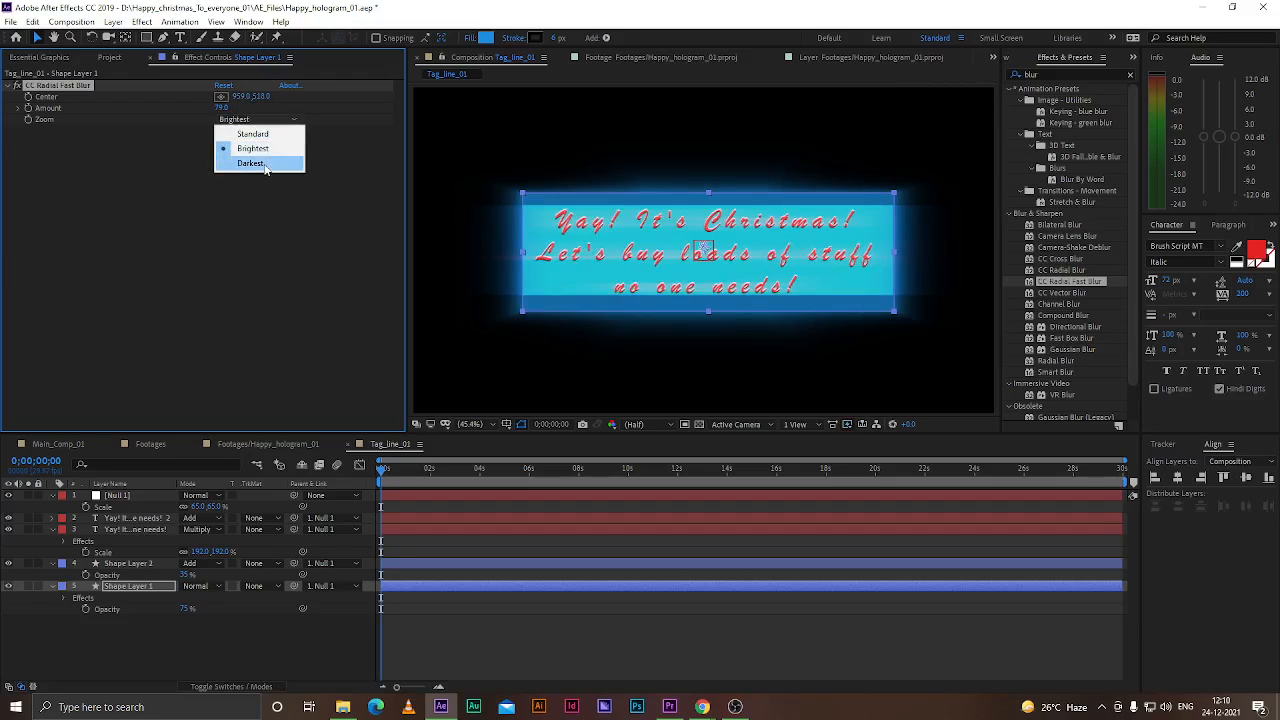
{"action": "left_click", "coordinate": [263, 164]}
{"action": "left_click", "coordinate": [247, 119]}
{"action": "left_click", "coordinate": [258, 132]}
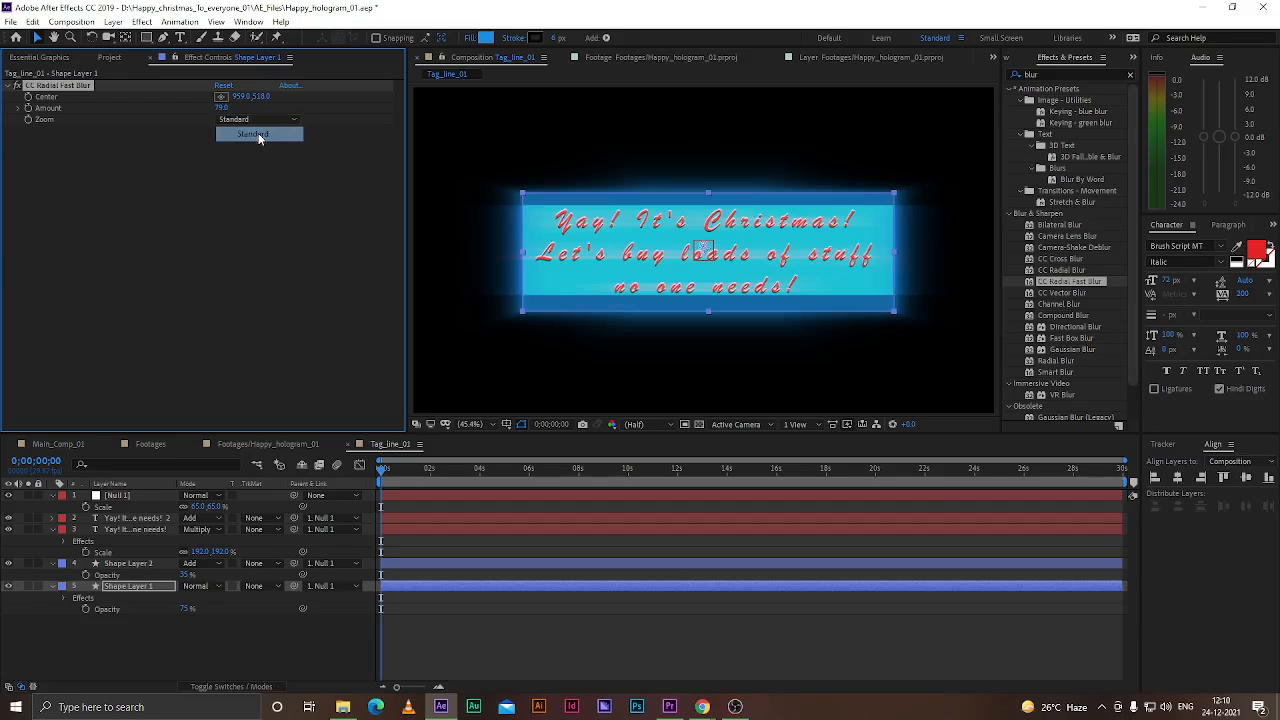
{"action": "left_click_drag", "start_coordinate": [234, 107], "coordinate": [243, 108]}
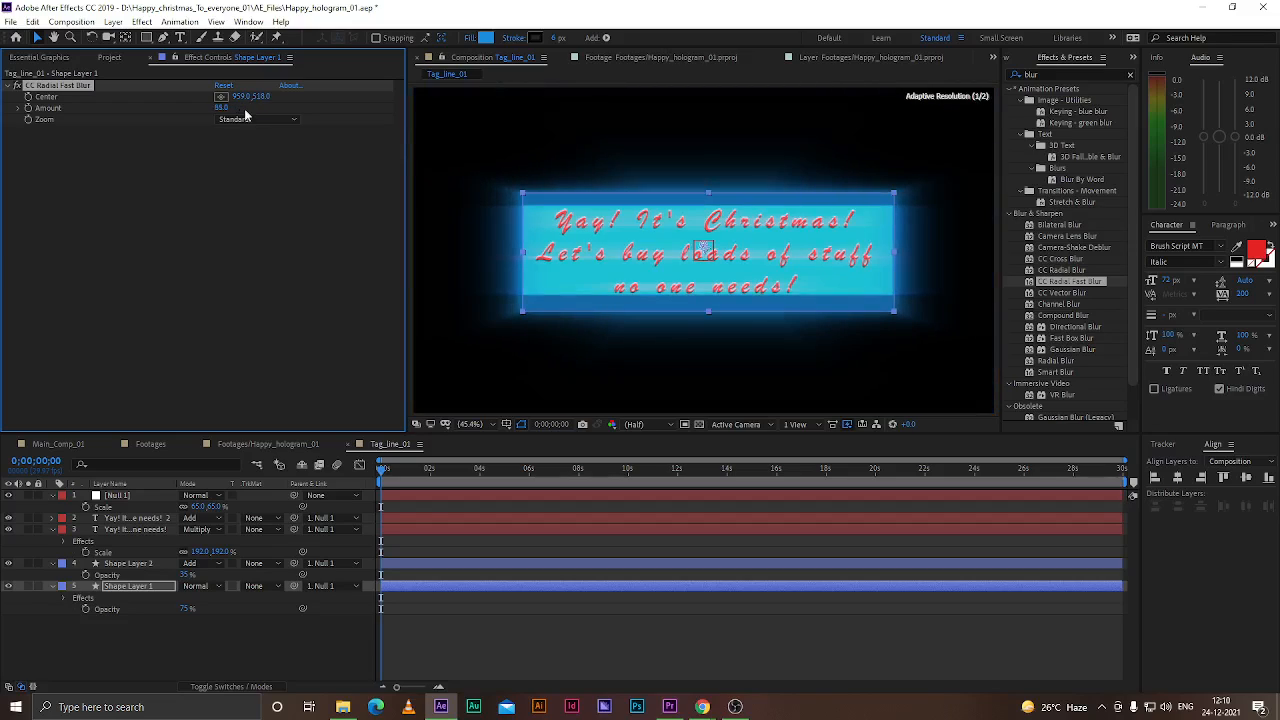
{"action": "left_click", "coordinate": [205, 630]}
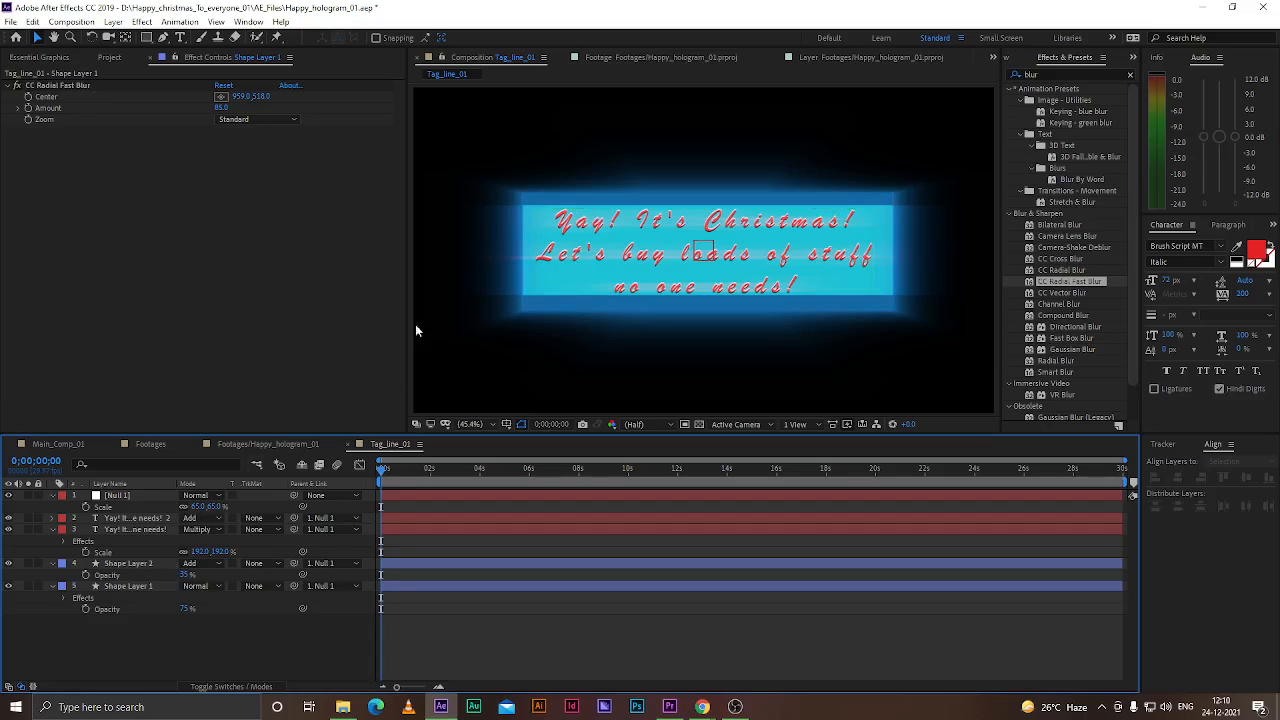
Stretch Shape Layer 1 wider on its right side and save the project
{"action": "left_click", "coordinate": [145, 586]}
{"action": "left_click_drag", "start_coordinate": [893, 254], "coordinate": [917, 255]}
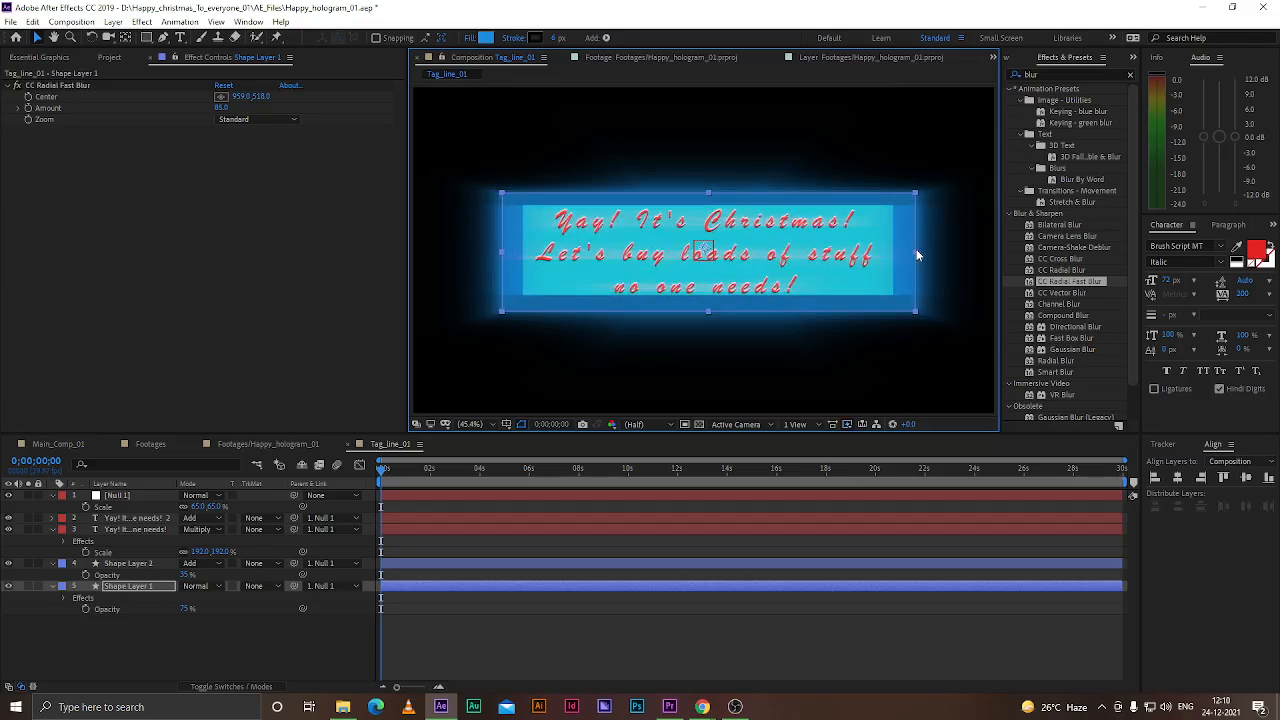
{"action": "left_click", "coordinate": [239, 636]}
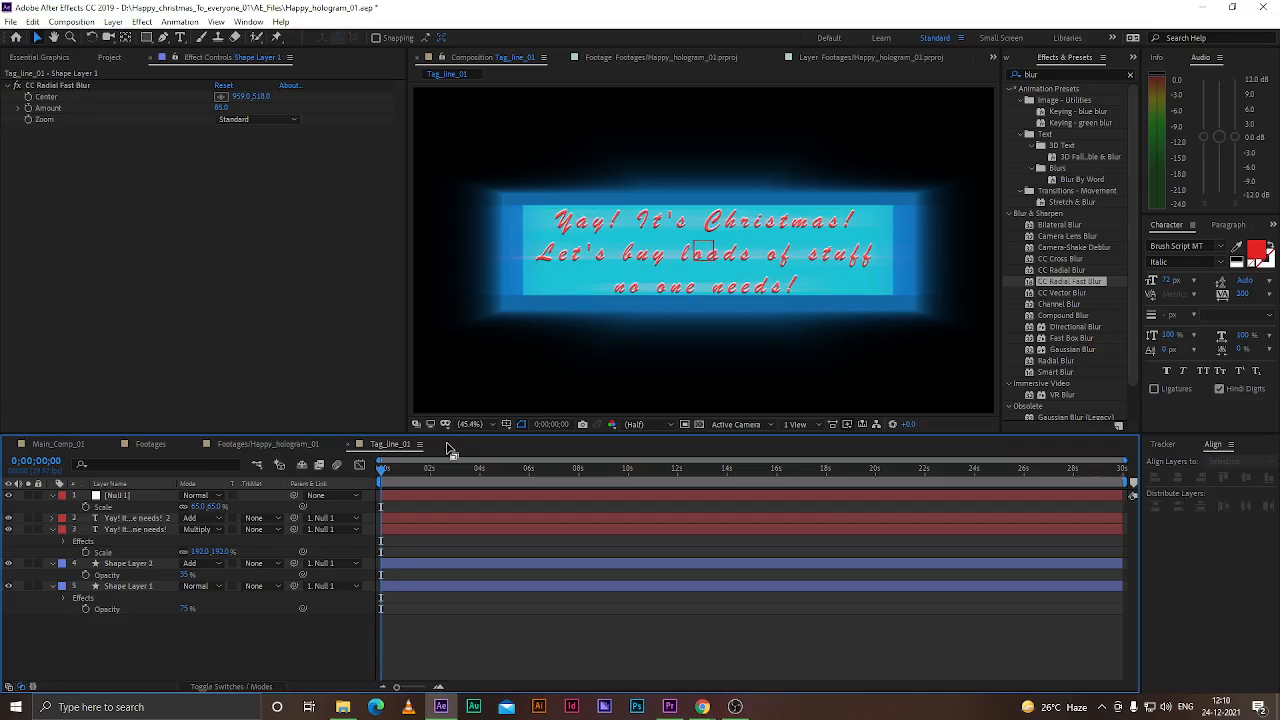
{"action": "key", "text": "ctrl+s"}
Select the duplicated text layer and nudge it up slightly
{"action": "left_click", "coordinate": [134, 522]}
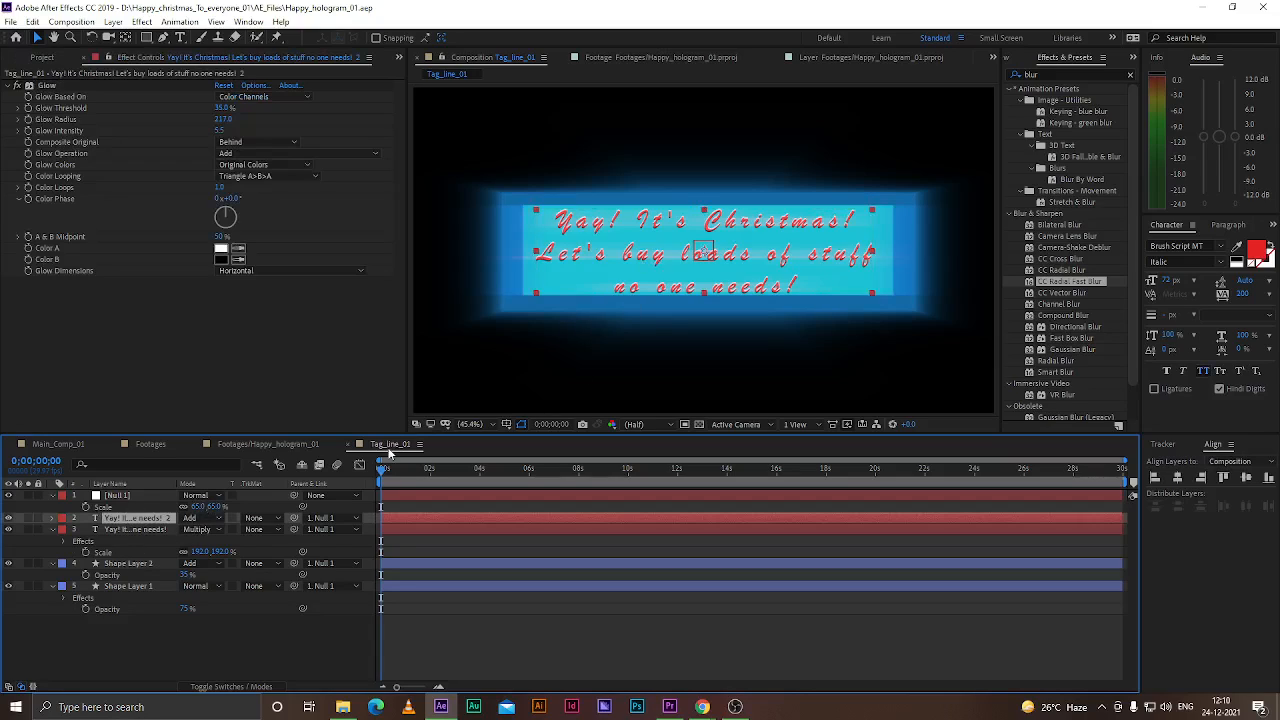
{"action": "key", "text": "Up"}
{"action": "key", "text": "Up"}
{"action": "key", "text": "Up"}
{"action": "key", "text": "Up"}
{"action": "key", "text": "Up"}
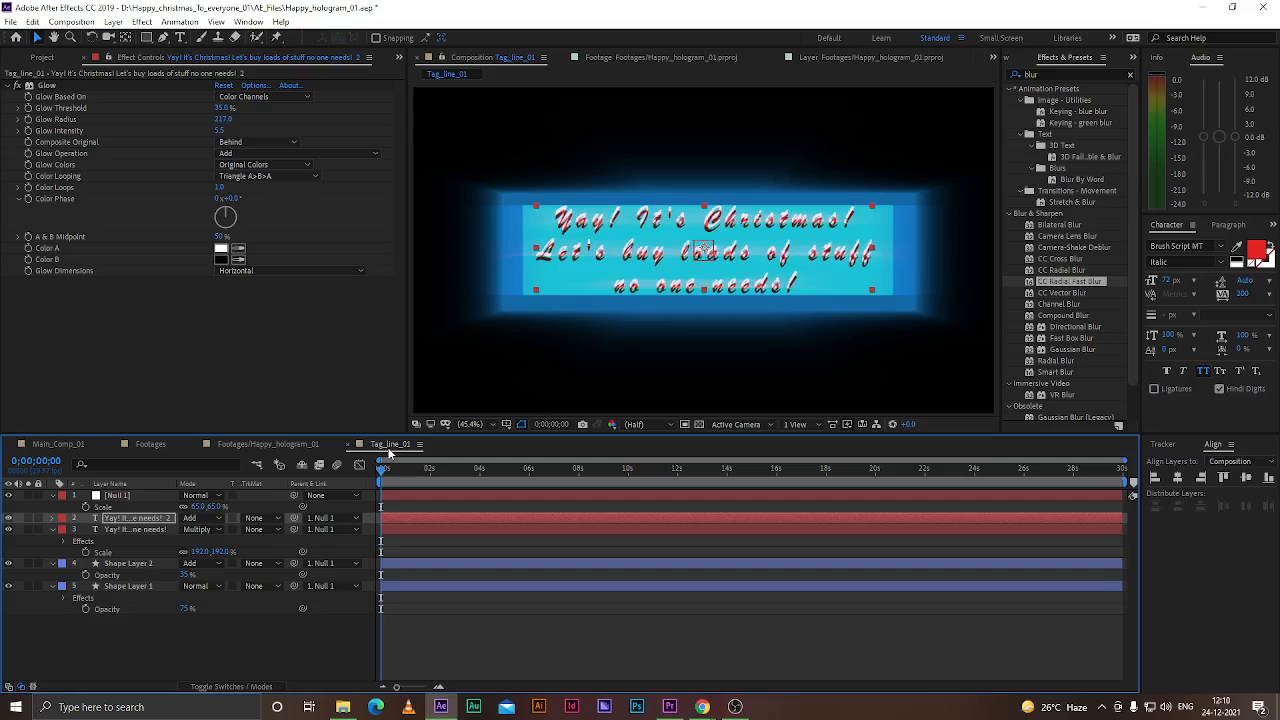
Set the duplicated text layer's blending mode to Screen
{"action": "left_click", "coordinate": [122, 530]}
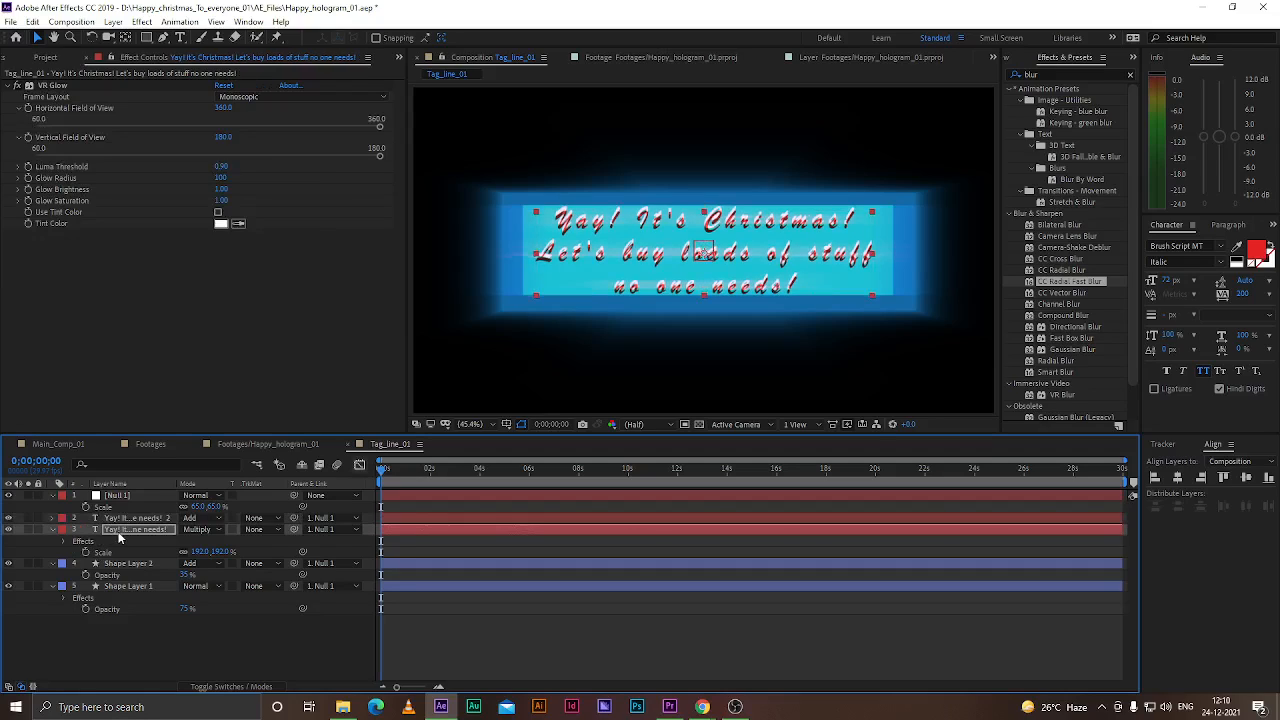
{"action": "left_click", "coordinate": [120, 518]}
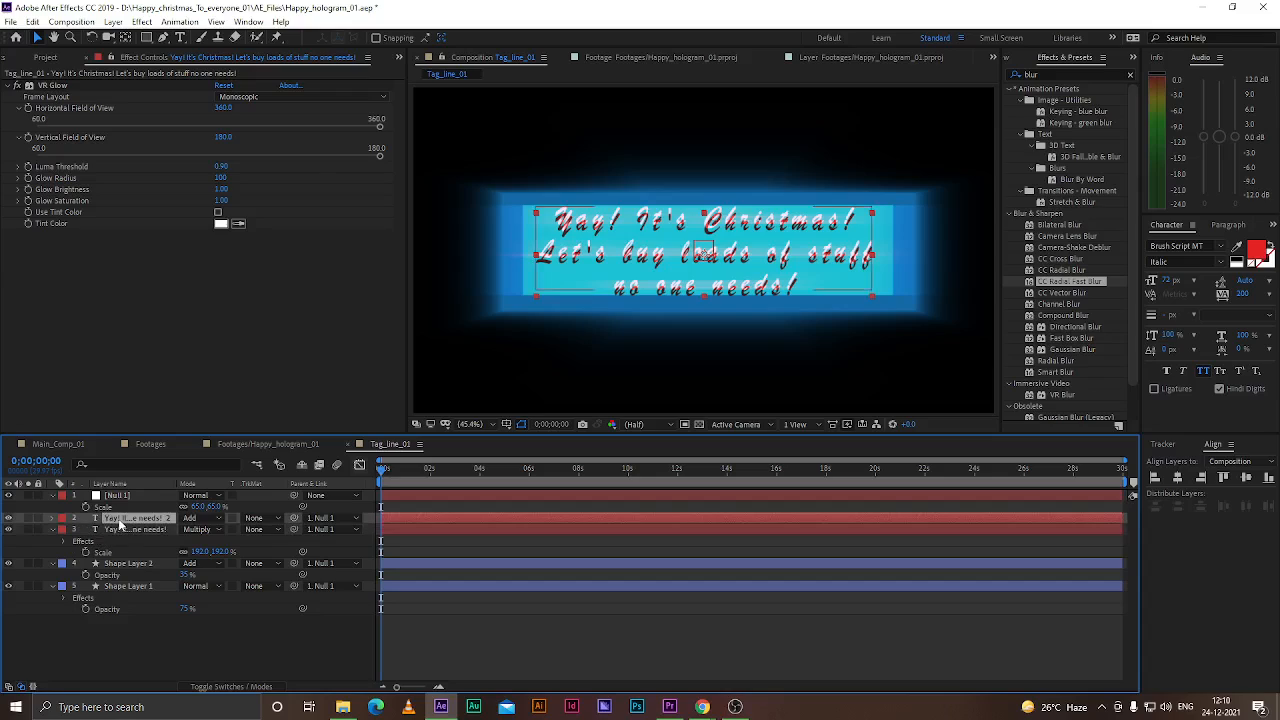
{"action": "left_click", "coordinate": [193, 530]}
{"action": "left_click", "coordinate": [283, 110]}
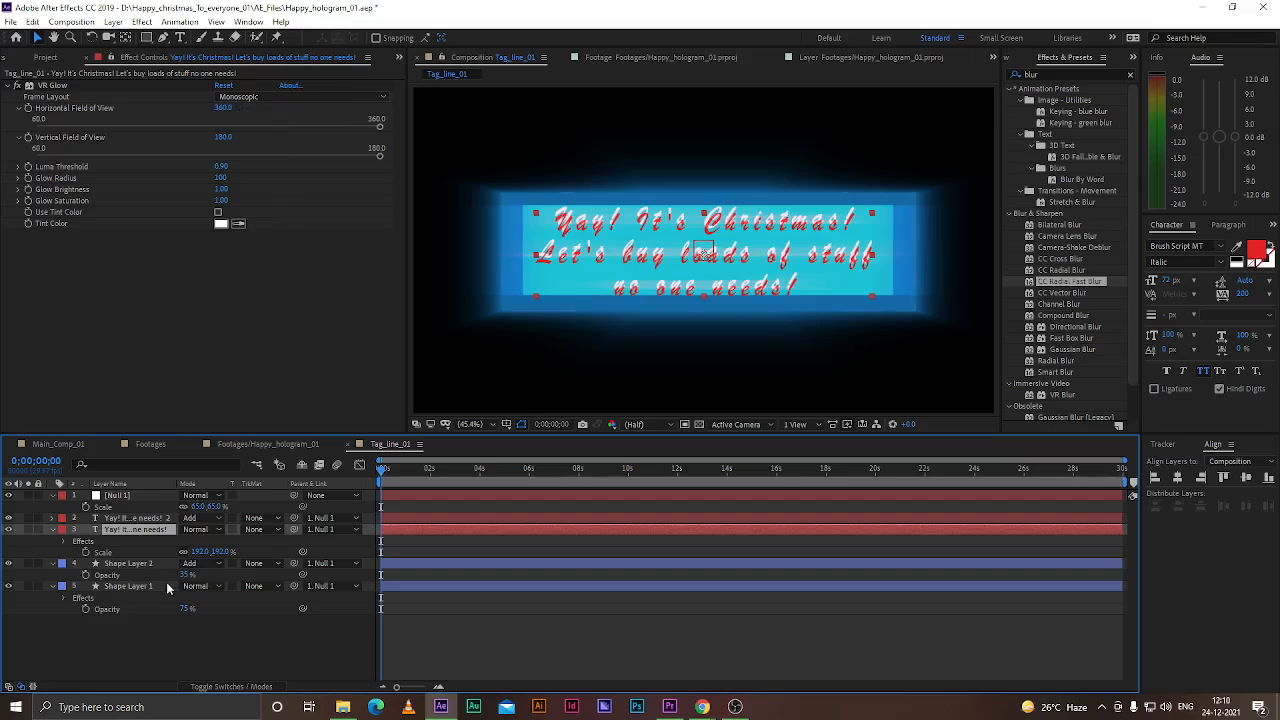
{"action": "left_click", "coordinate": [174, 644]}
{"action": "left_click", "coordinate": [195, 518]}
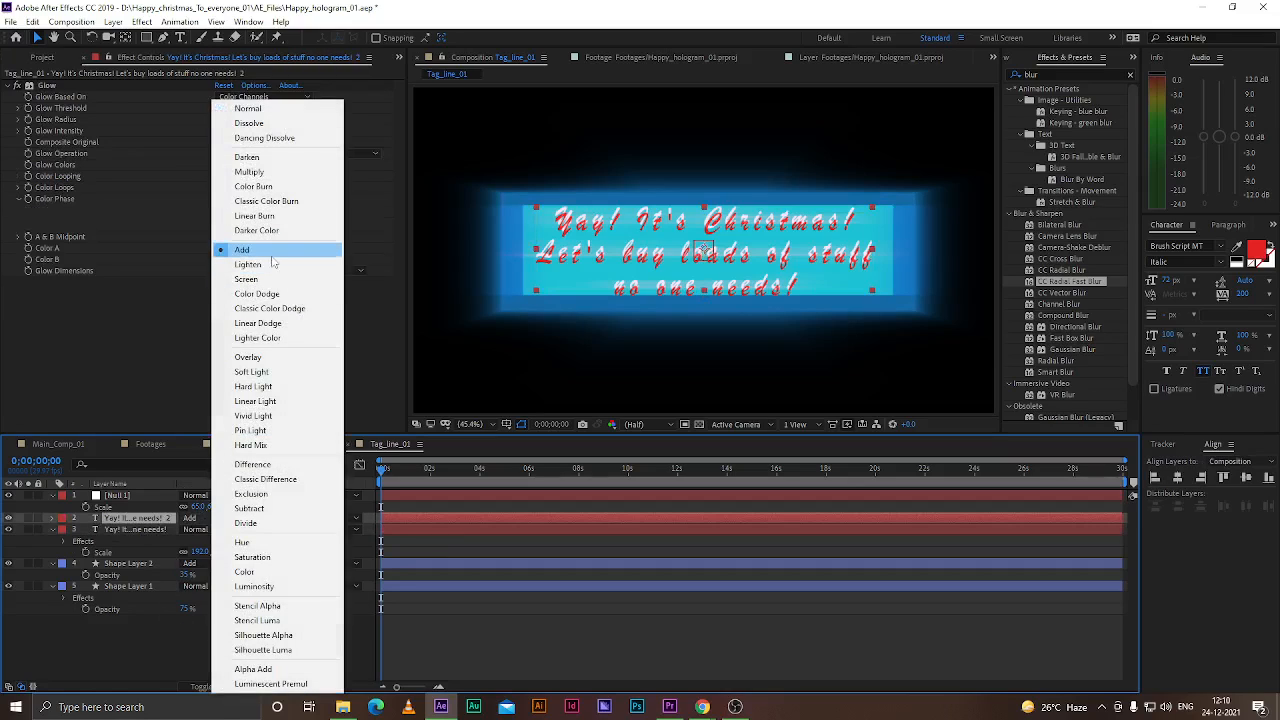
{"action": "left_click", "coordinate": [262, 279]}
{"action": "left_click", "coordinate": [197, 622]}
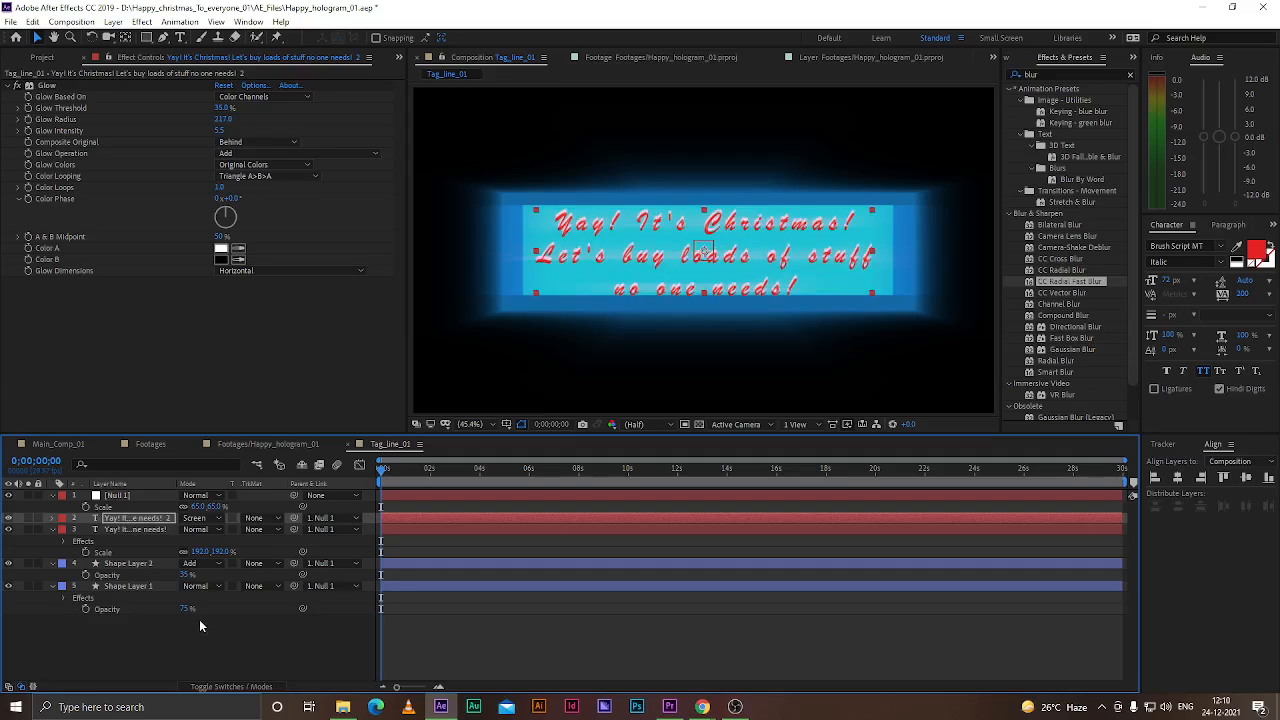
{"action": "left_click", "coordinate": [183, 648]}
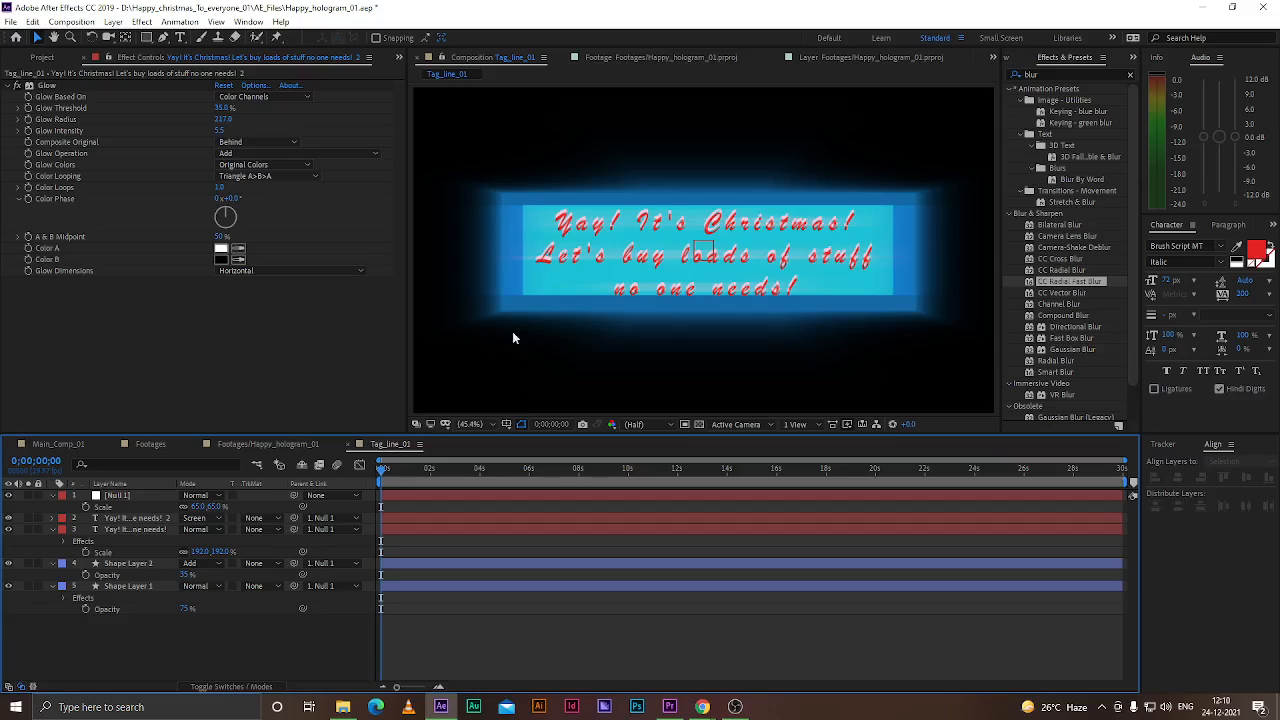
Select Shape Layer 1 and nudge it back down slightly
{"action": "left_click", "coordinate": [528, 214]}
{"action": "key", "text": "Down"}
{"action": "key", "text": "Down"}
{"action": "key", "text": "Down"}
{"action": "key", "text": "Down"}
{"action": "key", "text": "Down"}
{"action": "left_click", "coordinate": [710, 204]}
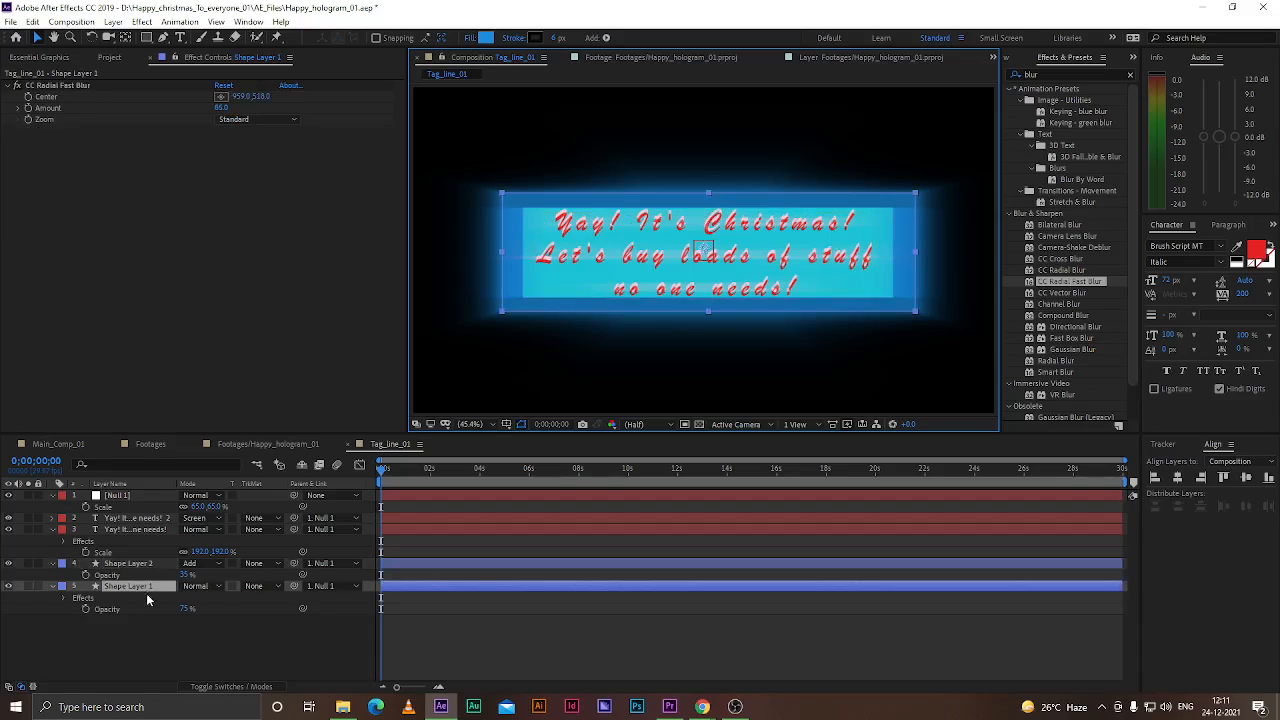
Move Shape Layer 2 up slightly and save the project
{"action": "left_click", "coordinate": [128, 563]}
{"action": "left_click_drag", "start_coordinate": [705, 207], "coordinate": [709, 203]}
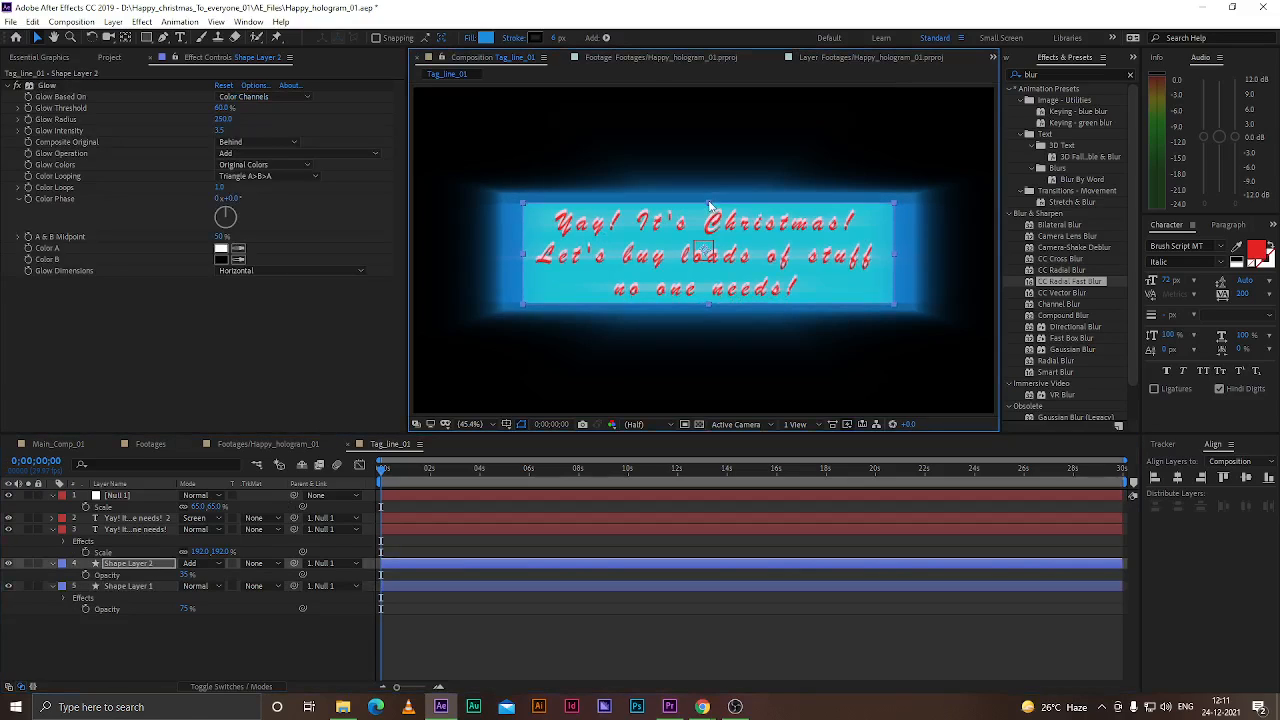
{"action": "left_click", "coordinate": [207, 650]}
{"action": "left_click", "coordinate": [135, 563]}
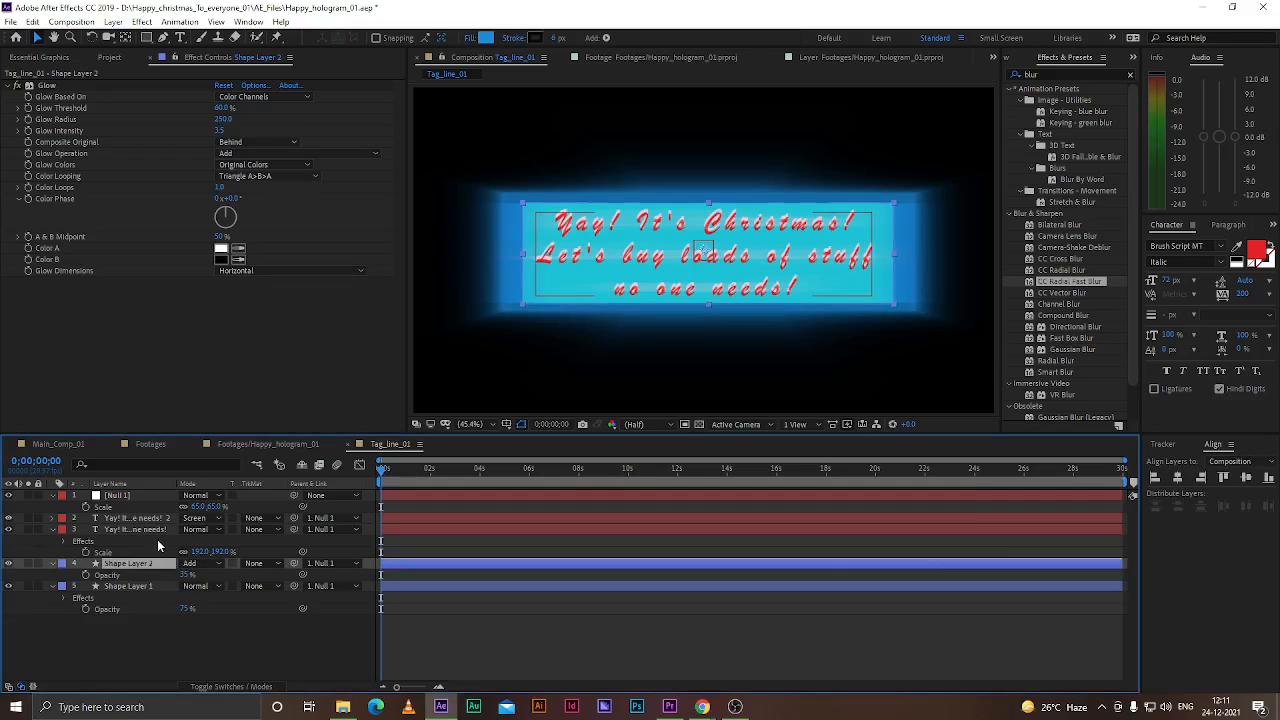
{"action": "key", "text": "ctrl+s"}
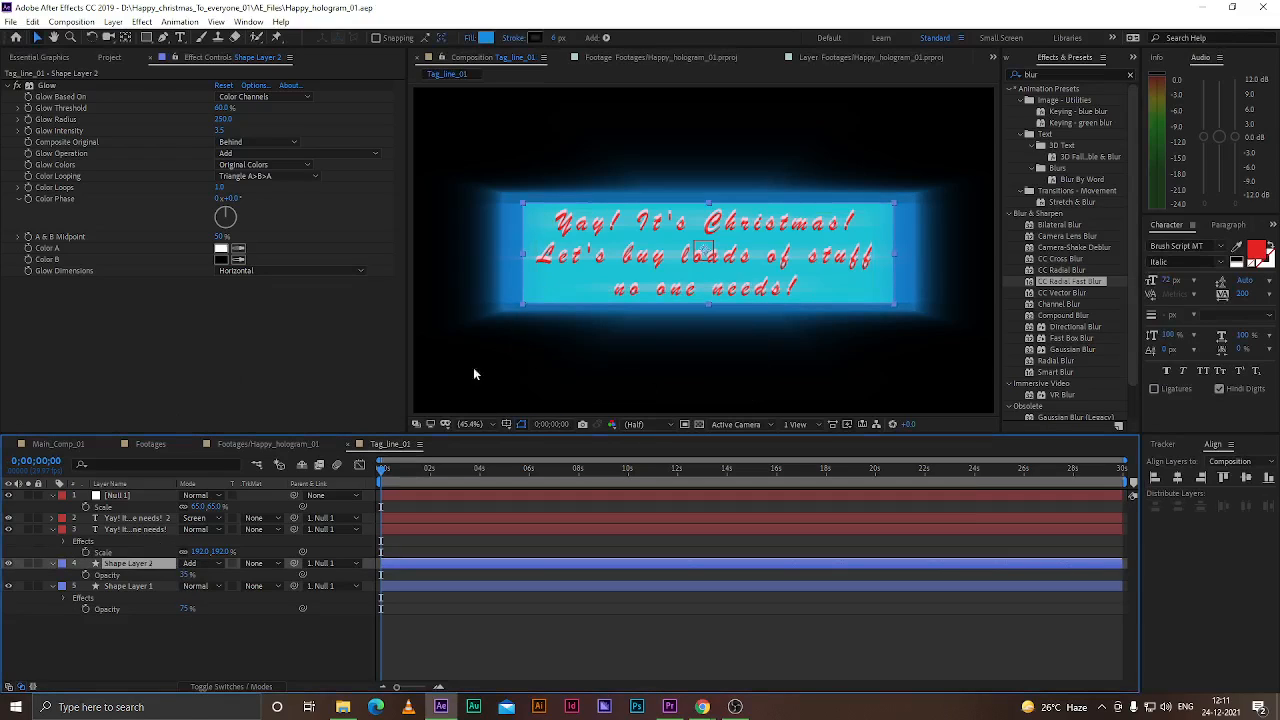
Add the Tag_line_01 composition as a new layer in the Footages/Happy_hologram_01 composition
{"action": "left_click", "coordinate": [268, 444]}
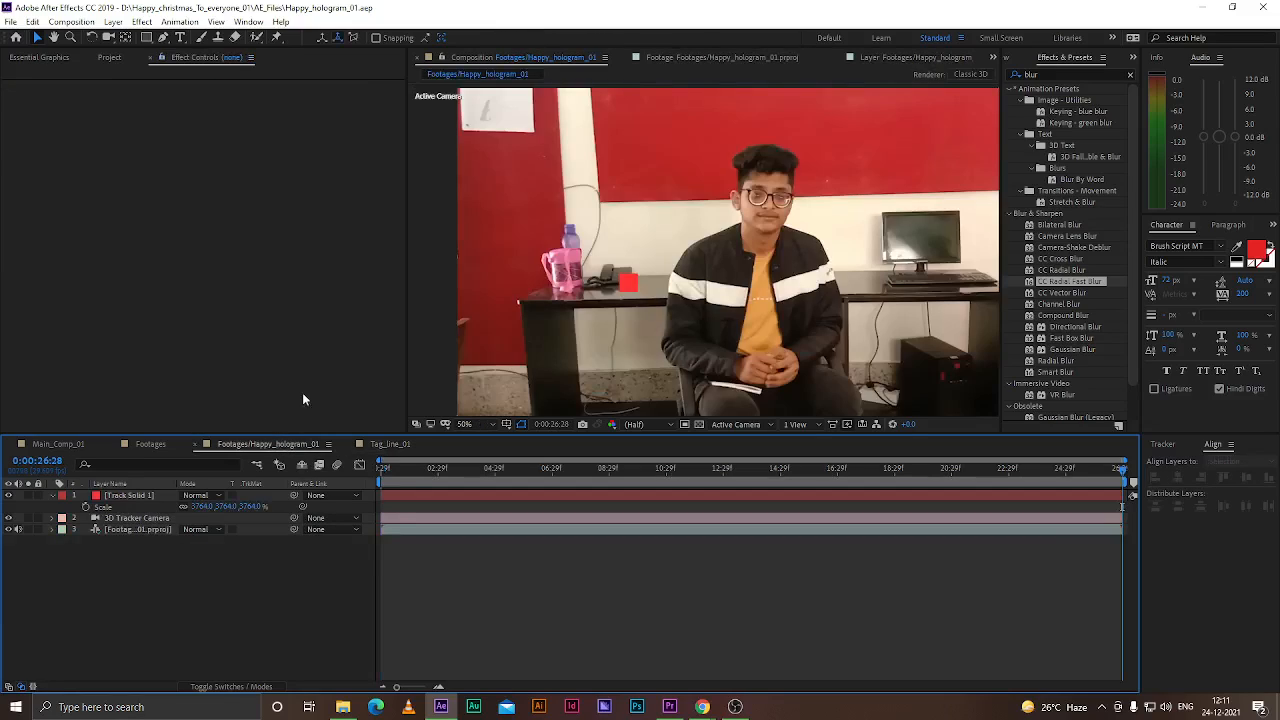
{"action": "left_click", "coordinate": [464, 425]}
{"action": "left_click", "coordinate": [474, 449]}
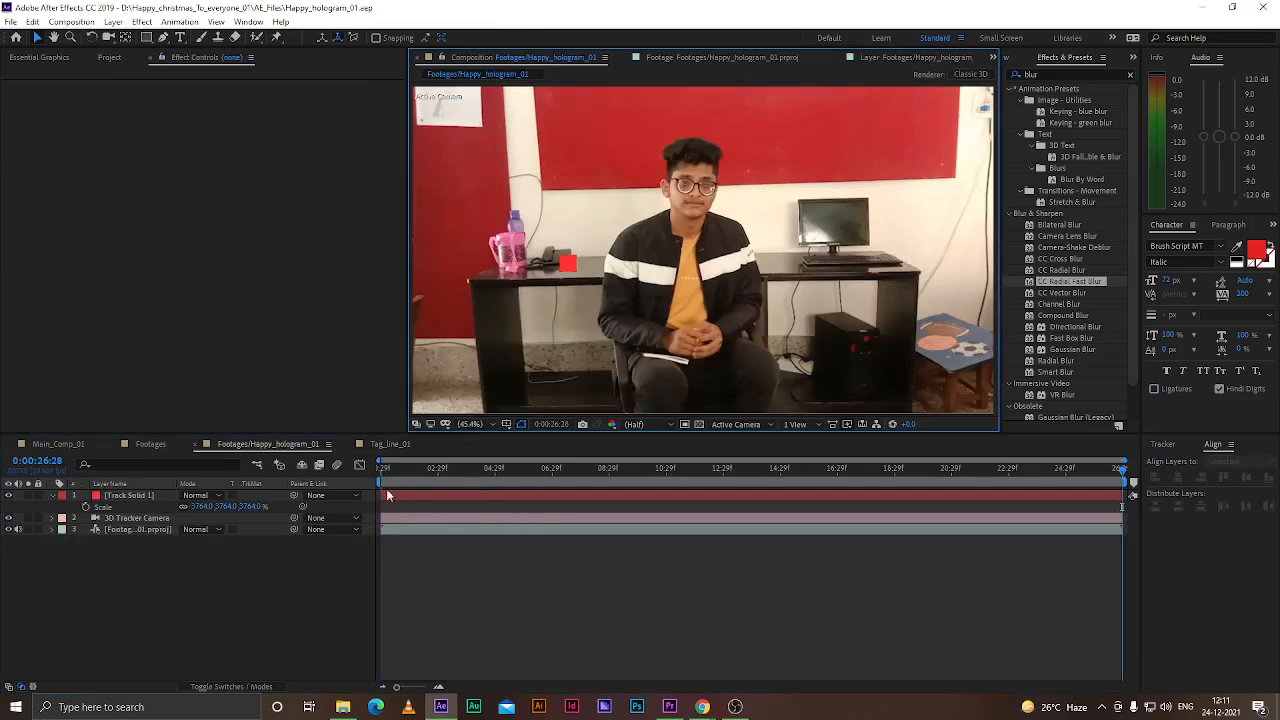
{"action": "key", "text": "space"}
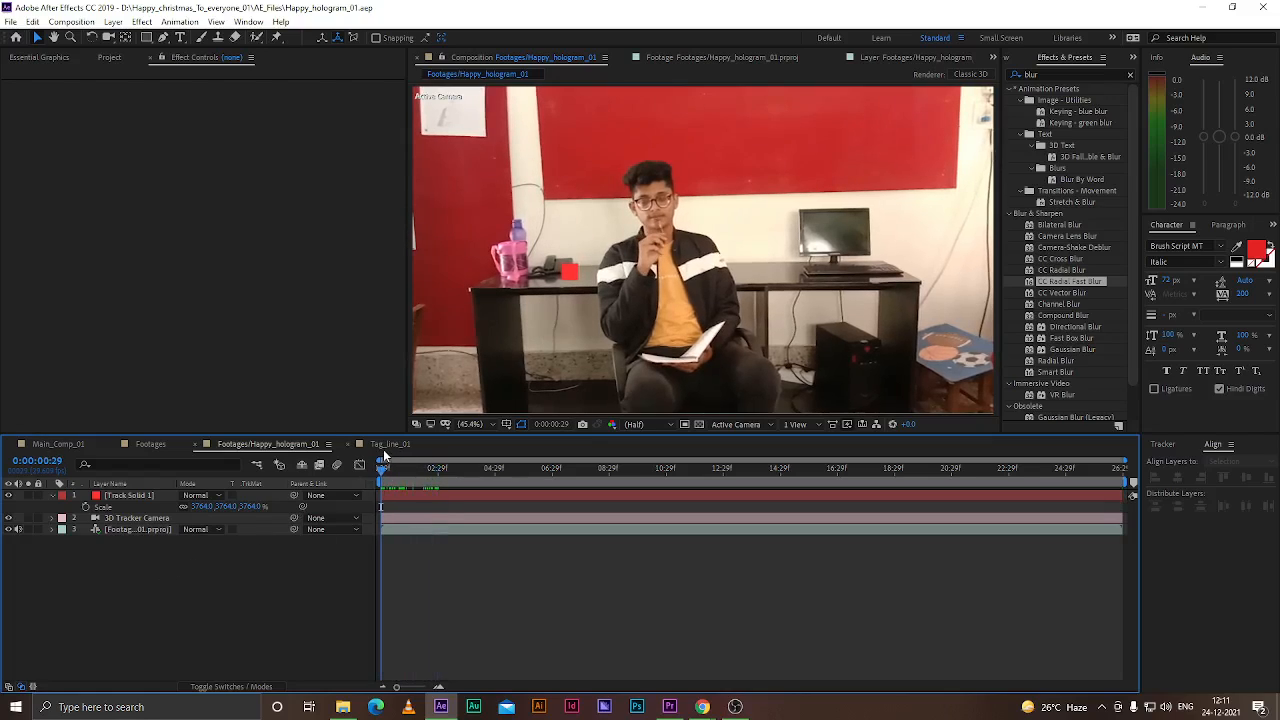
{"action": "left_click", "coordinate": [45, 57]}
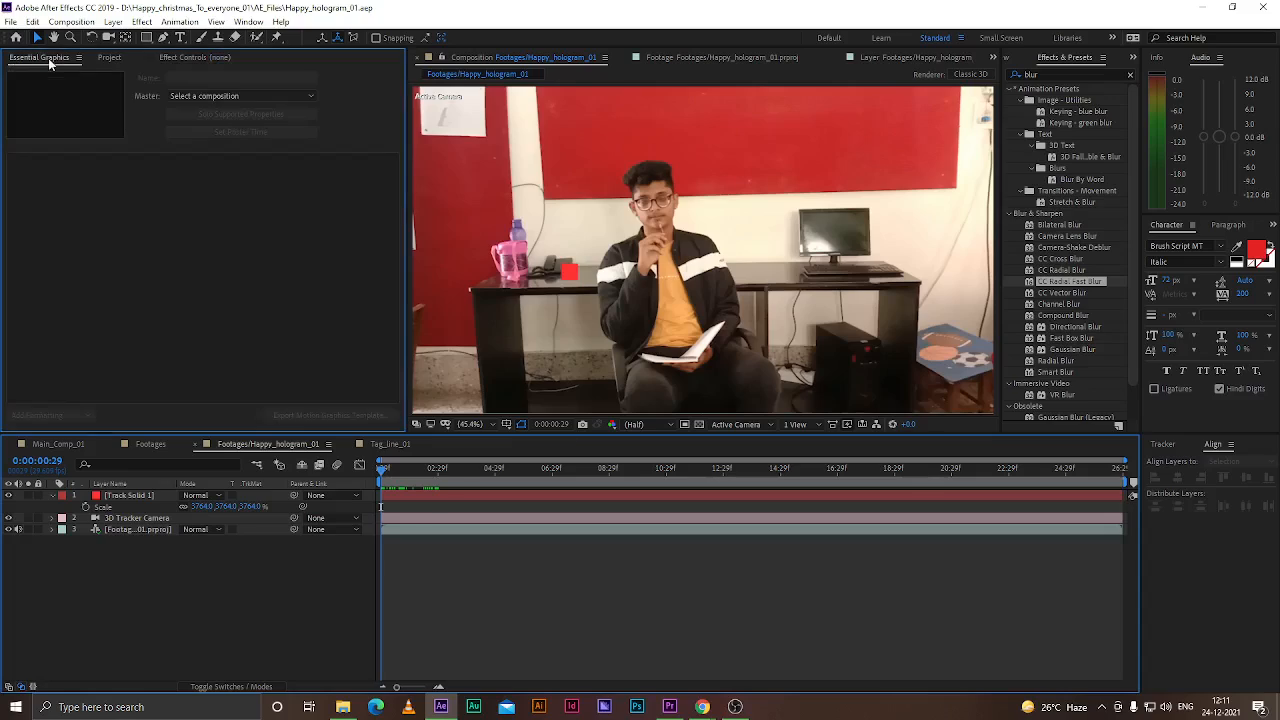
{"action": "left_click", "coordinate": [108, 57]}
{"action": "left_click", "coordinate": [46, 253]}
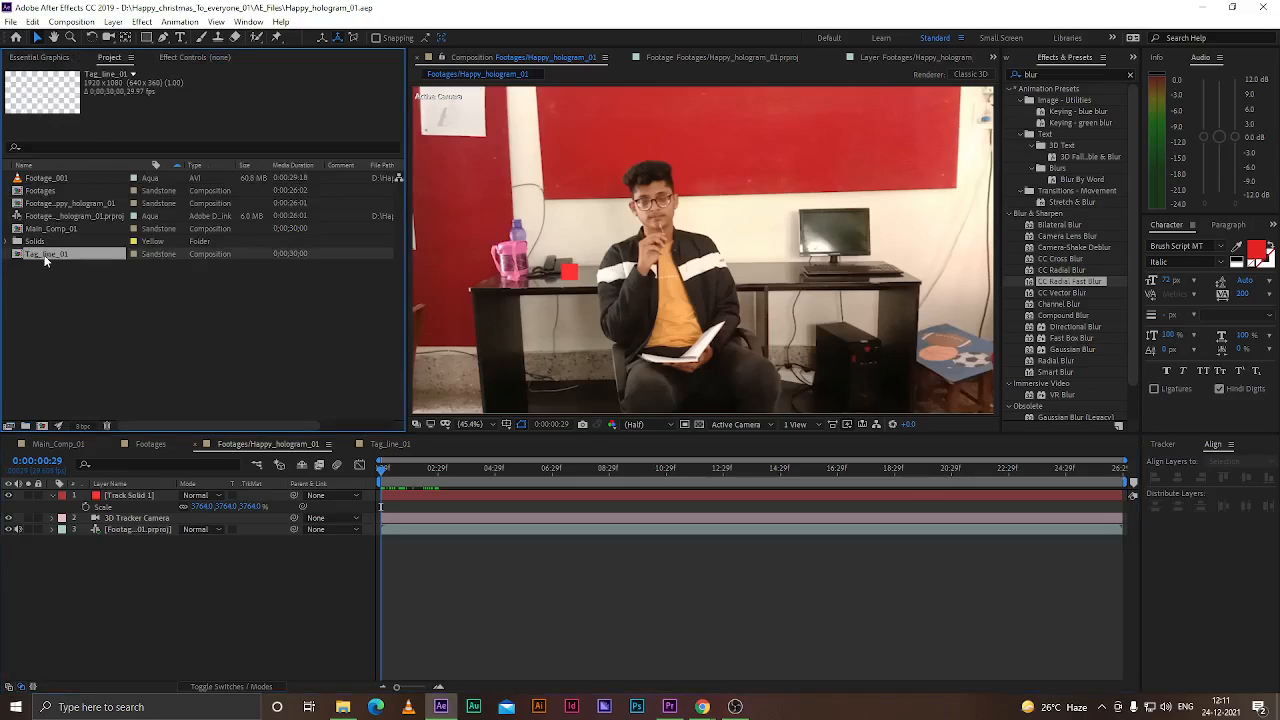
{"action": "left_click_drag", "start_coordinate": [46, 253], "coordinate": [127, 497]}
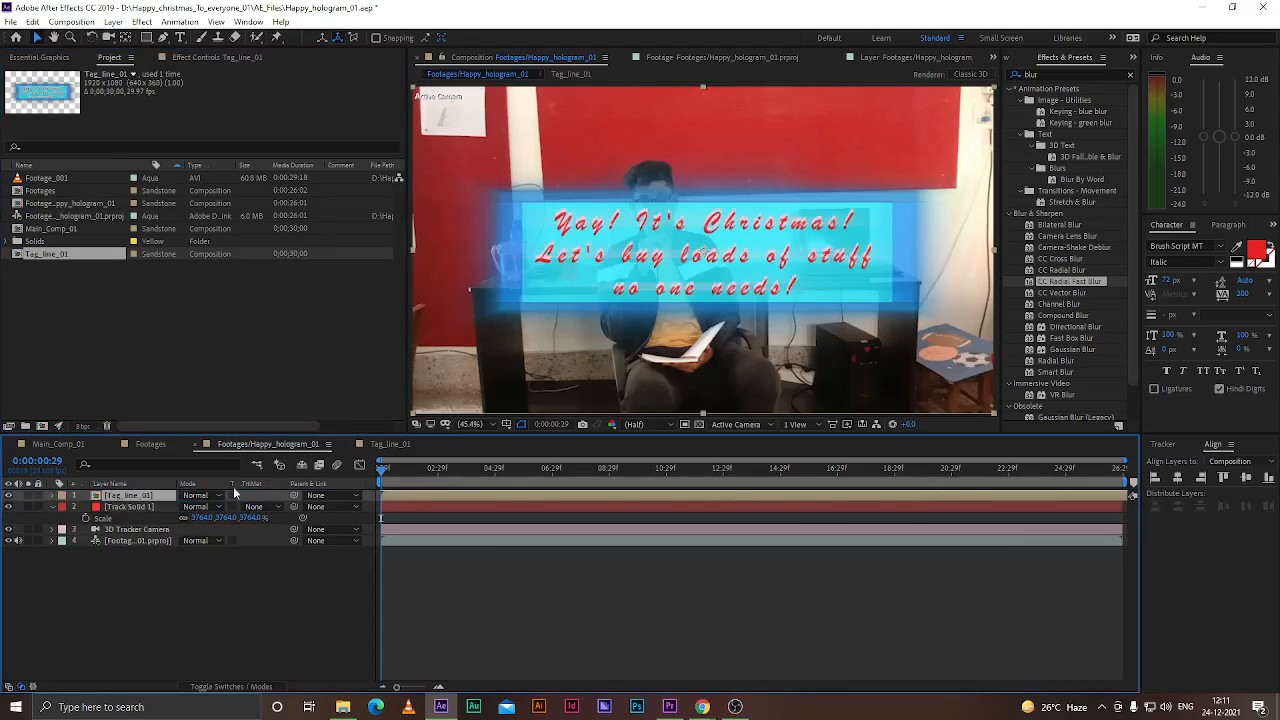
Try the Add, Screen, Overlay and Lighten blending modes on the Tag_line_01 layer before returning it to Normal
{"action": "left_click", "coordinate": [198, 495]}
{"action": "left_click", "coordinate": [255, 249]}
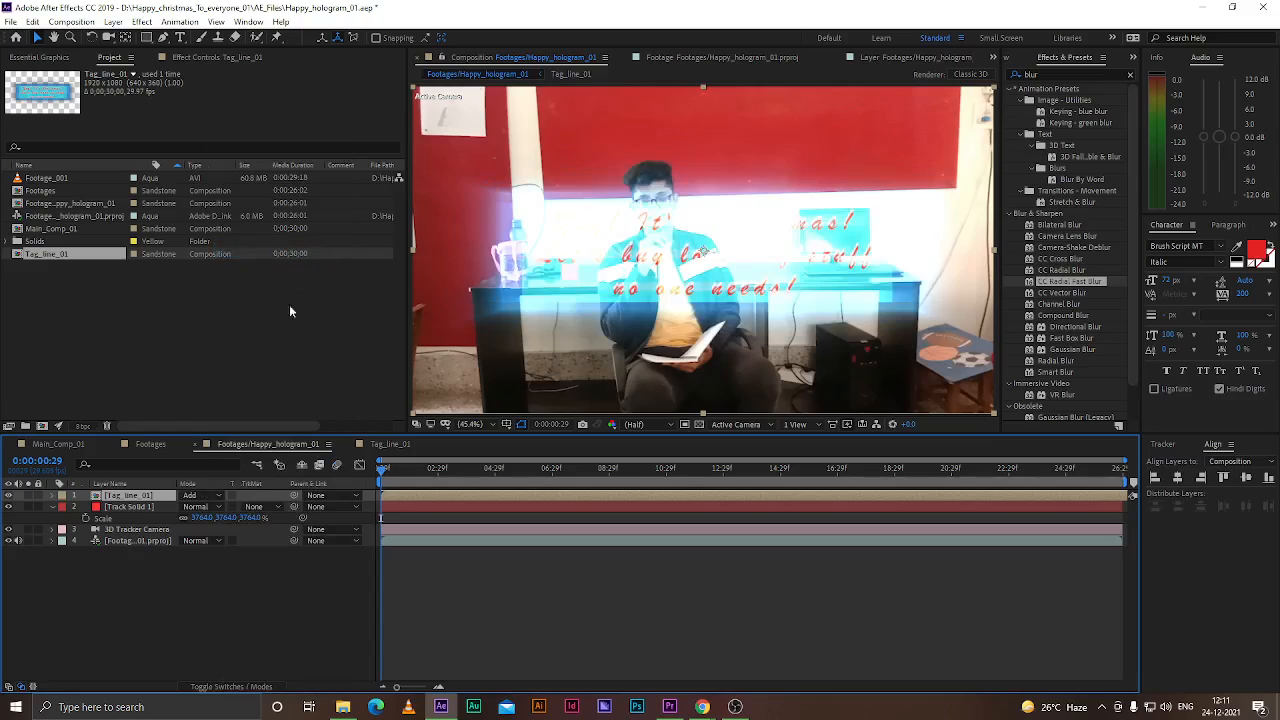
{"action": "left_click", "coordinate": [226, 496]}
{"action": "left_click", "coordinate": [264, 281]}
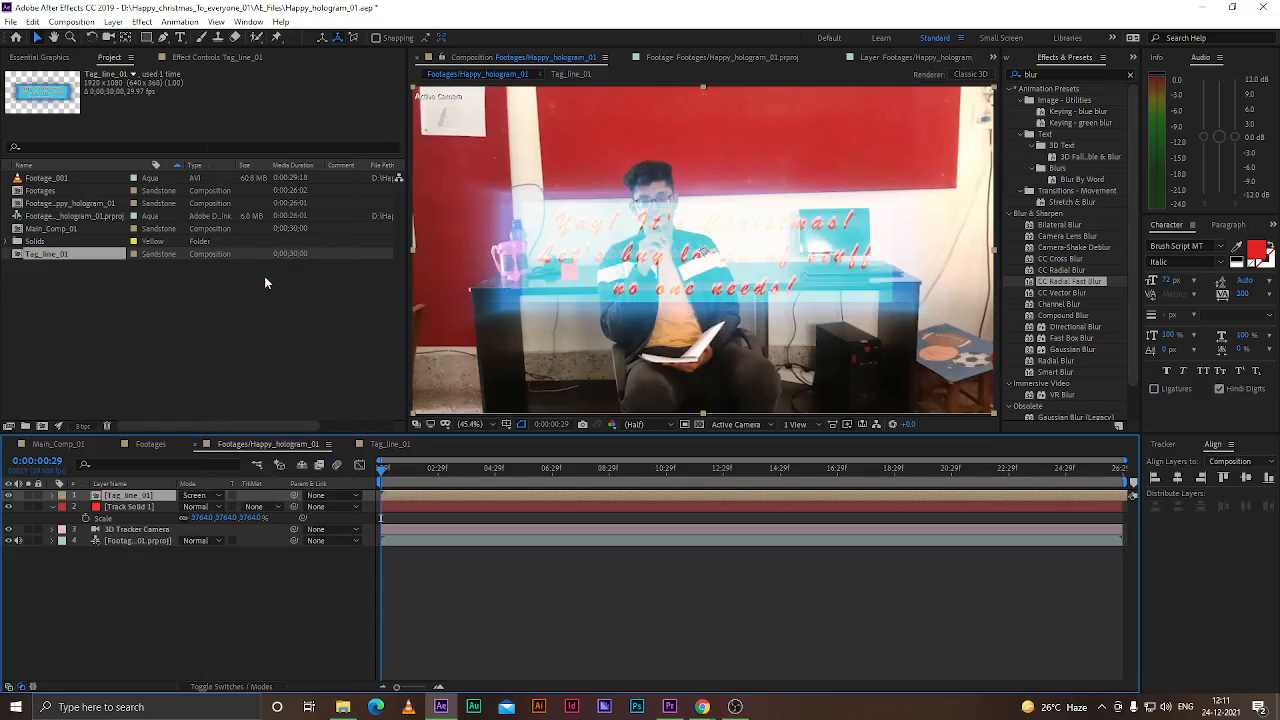
{"action": "left_click", "coordinate": [214, 492]}
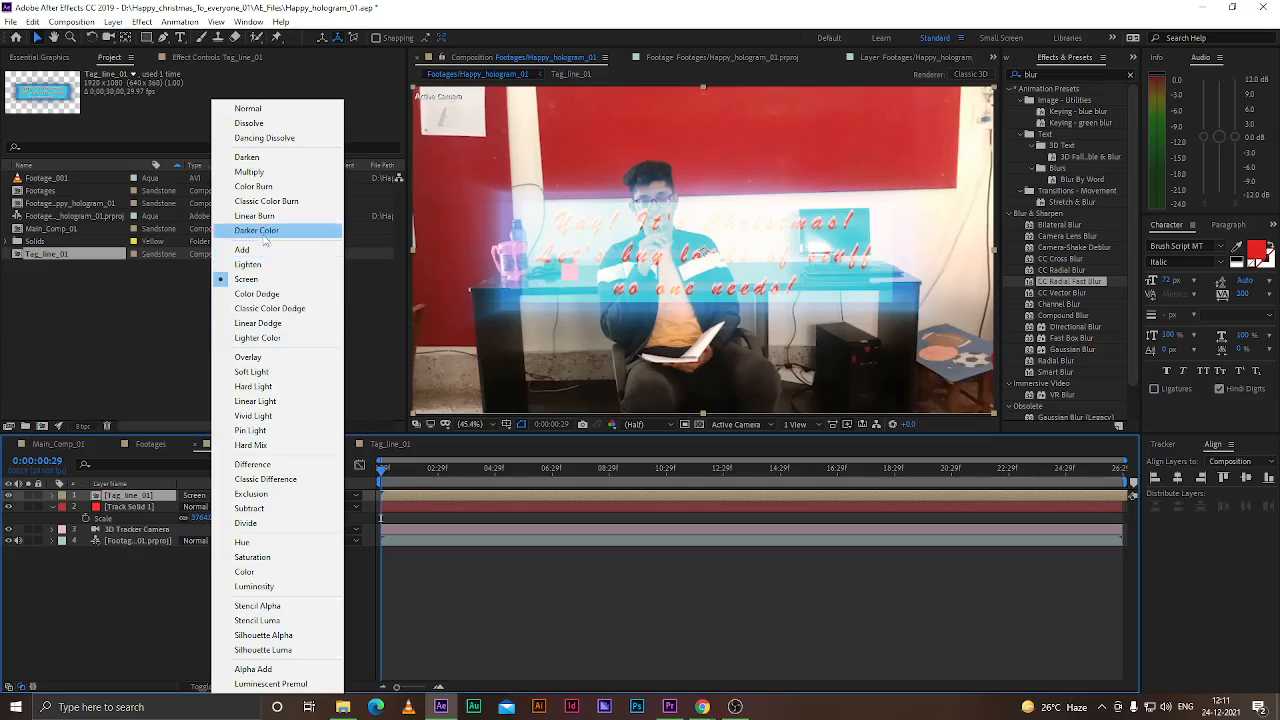
{"action": "left_click", "coordinate": [270, 362]}
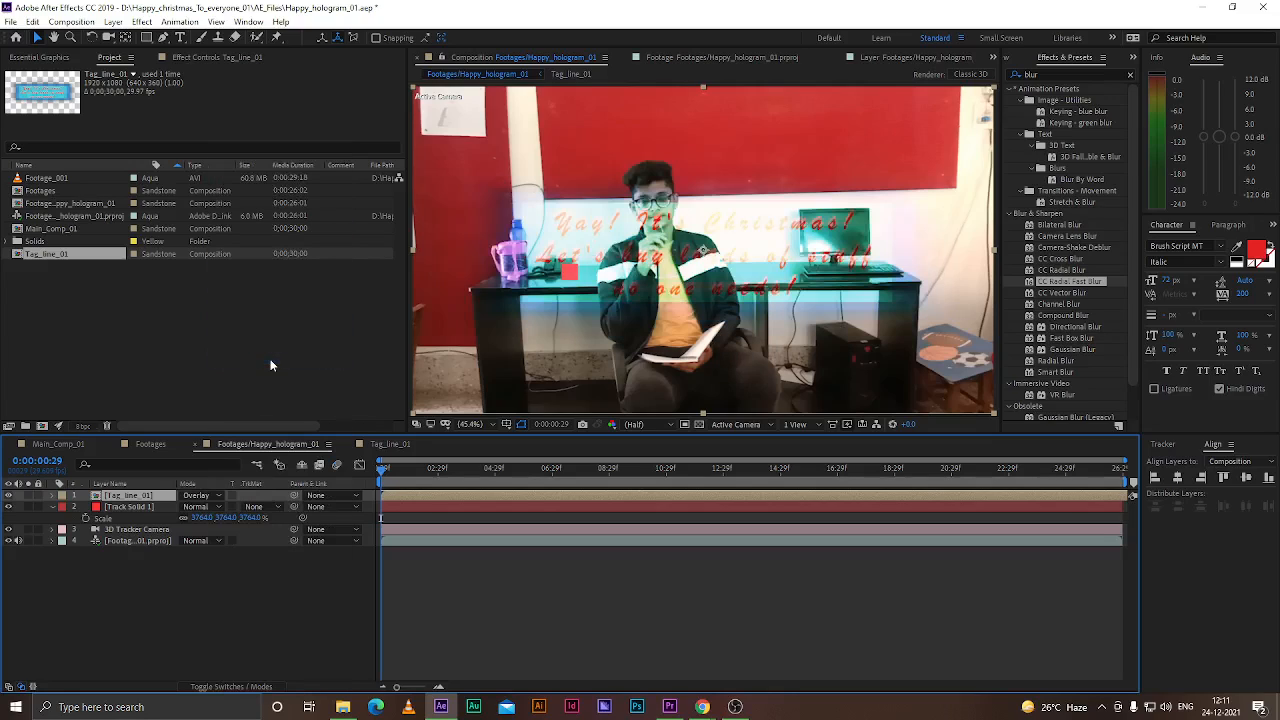
{"action": "left_click", "coordinate": [193, 496]}
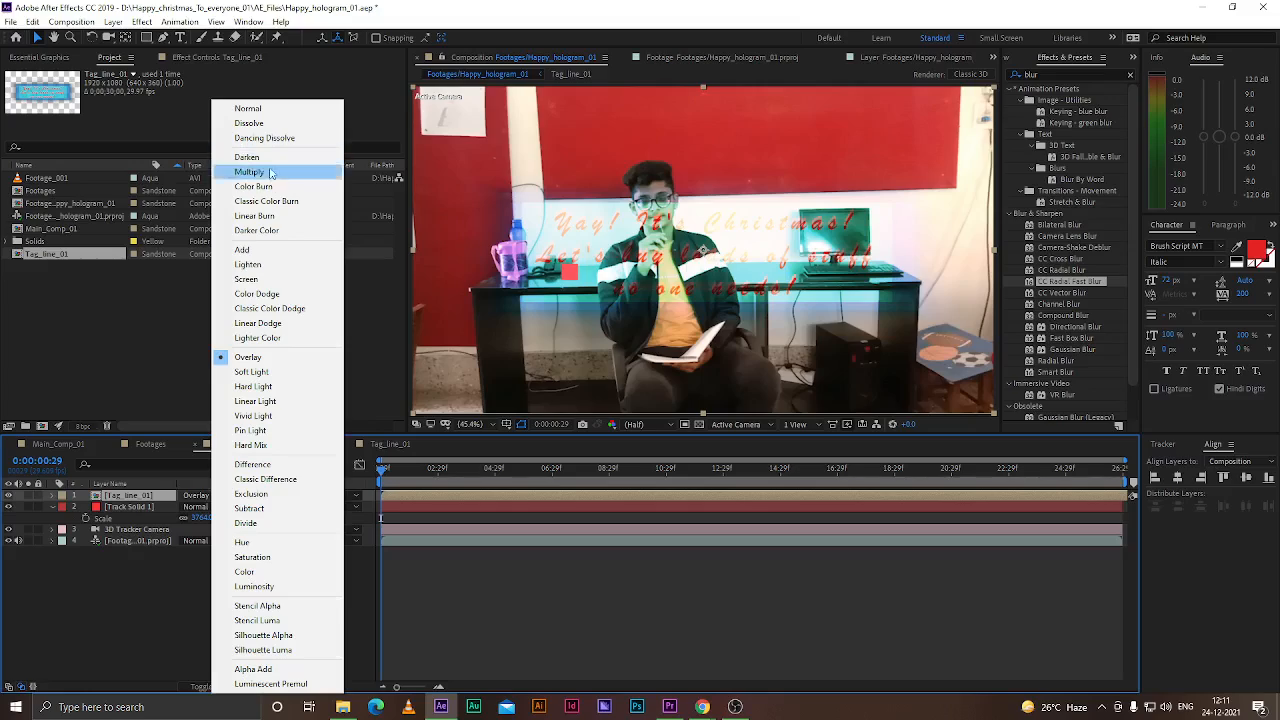
{"action": "left_click", "coordinate": [250, 266]}
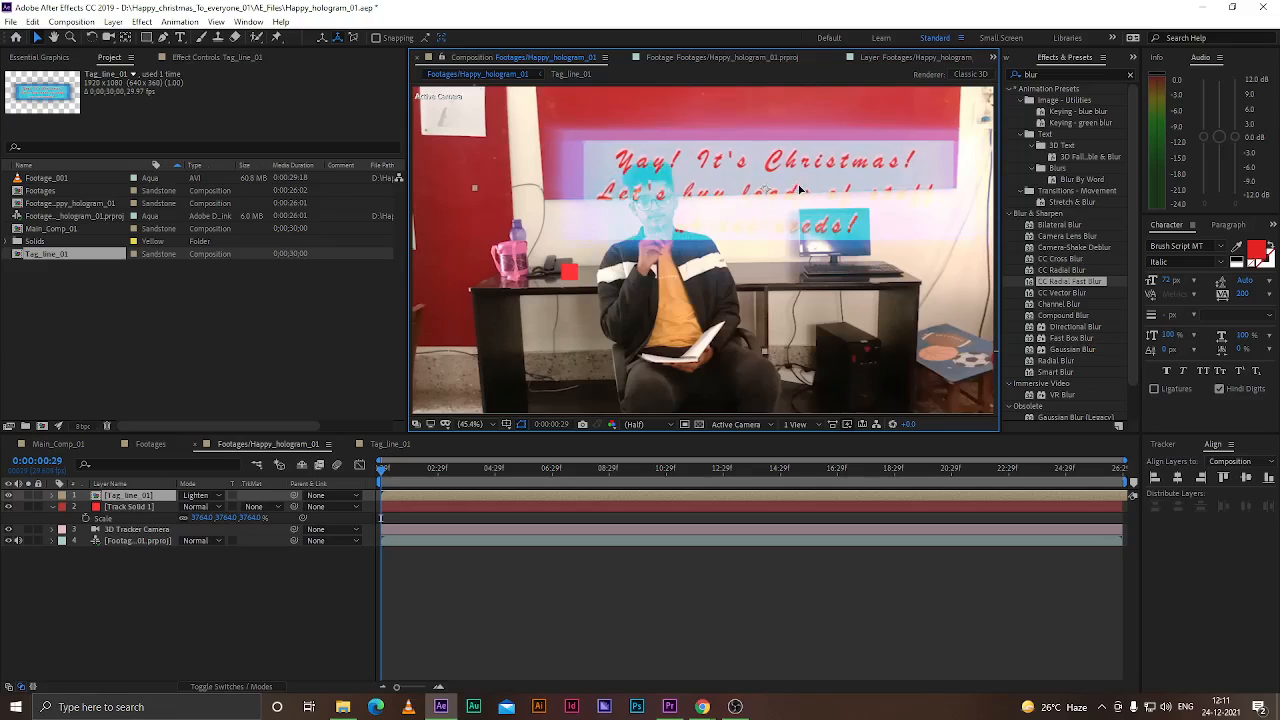
{"action": "left_click", "coordinate": [203, 498]}
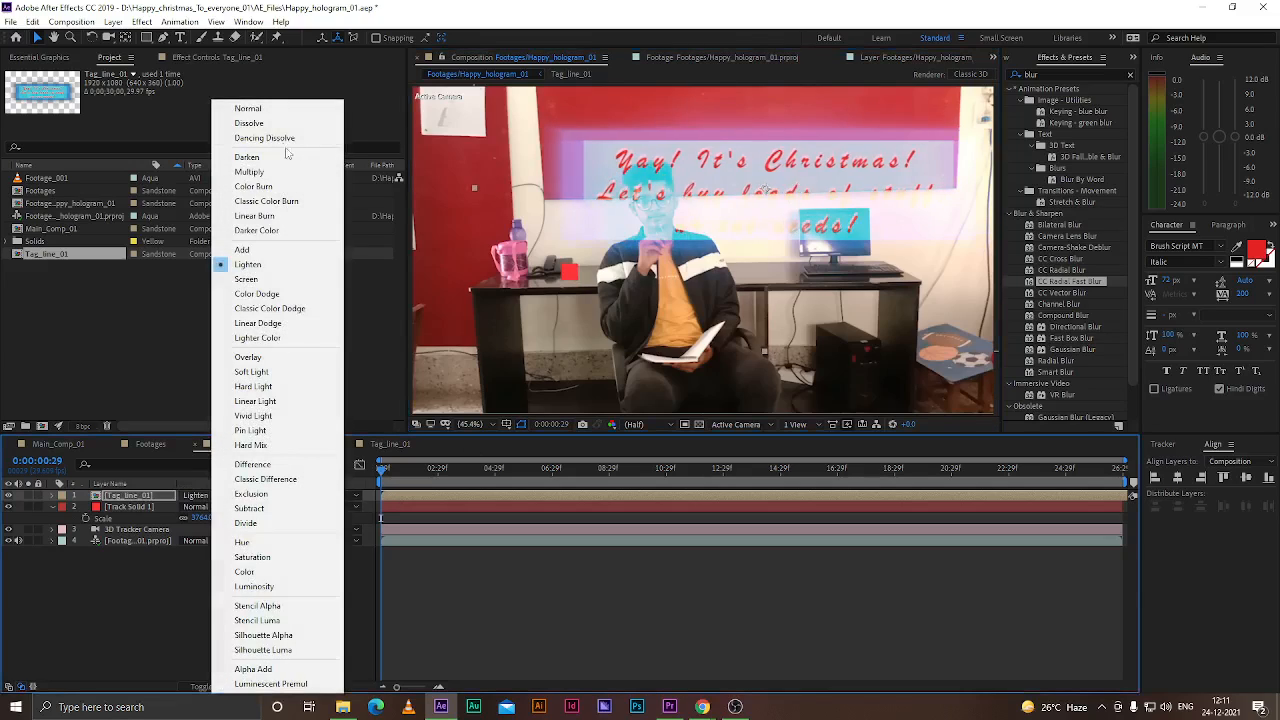
{"action": "left_click", "coordinate": [248, 109]}
Nudge the Tag_line_01 layer up slightly in the footage composition
{"action": "left_click_drag", "start_coordinate": [786, 189], "coordinate": [784, 176]}
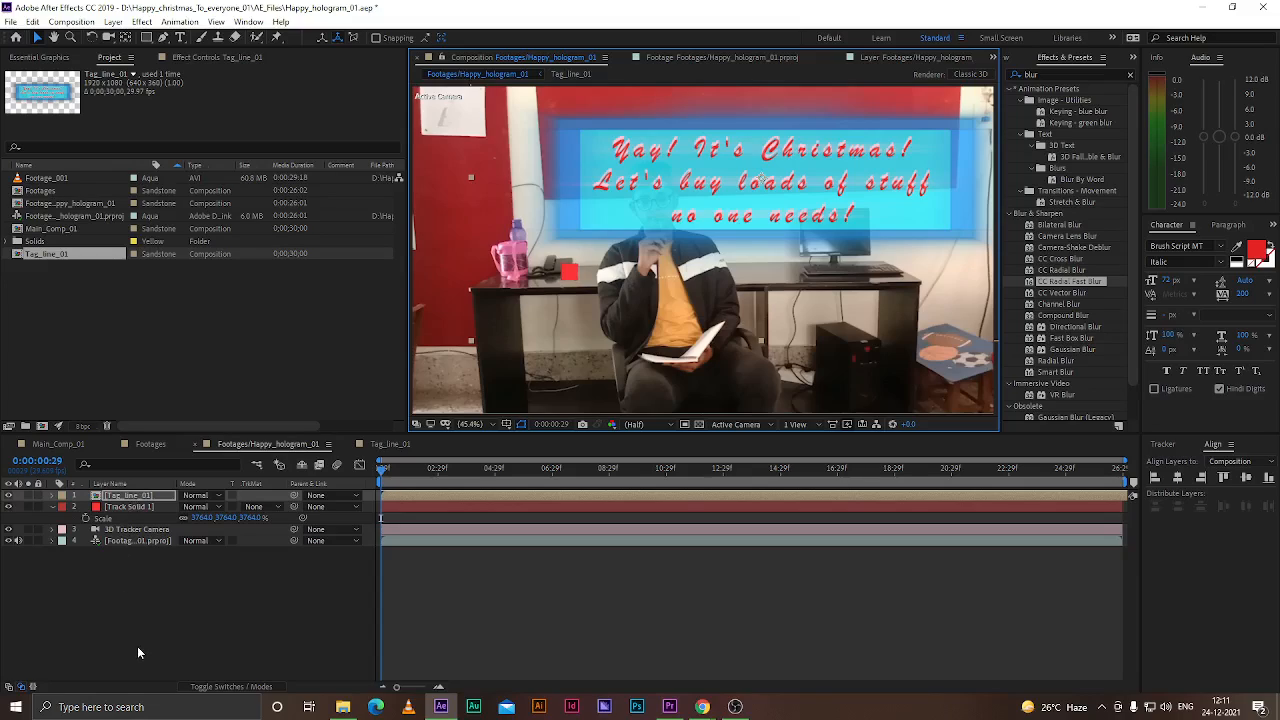
{"action": "left_click", "coordinate": [88, 315]}
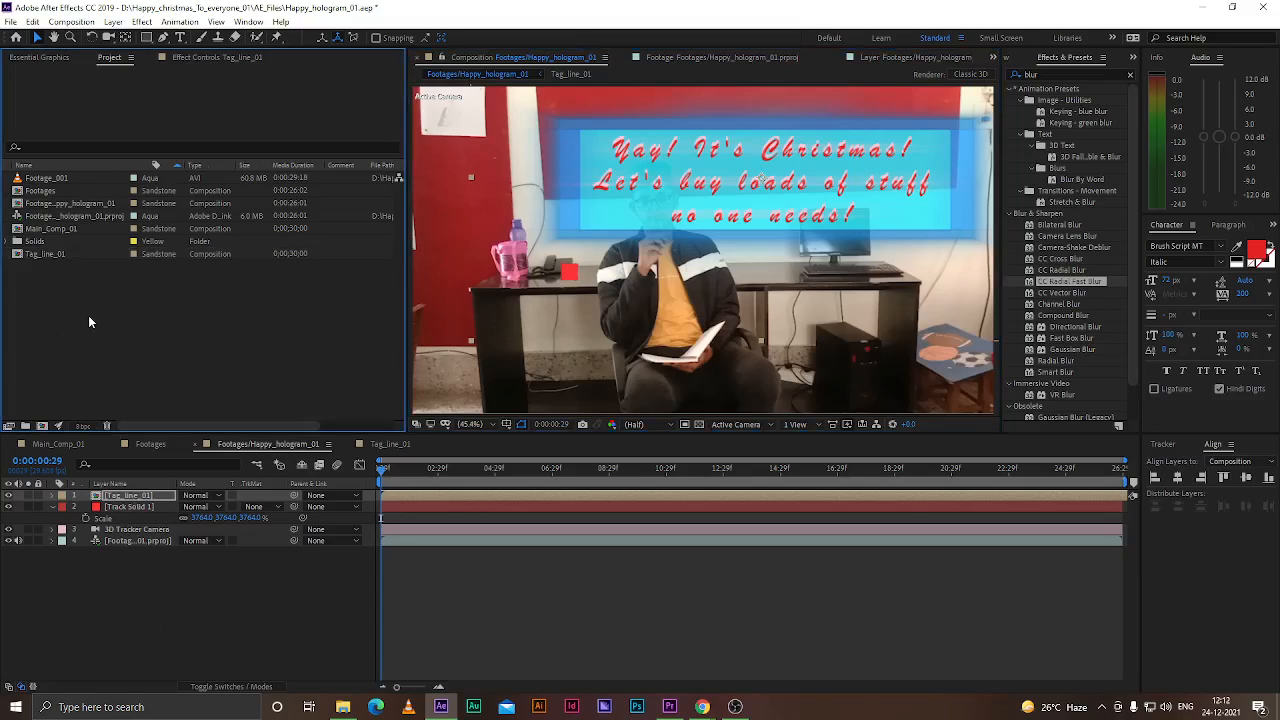
{"action": "left_click", "coordinate": [45, 254]}
{"action": "left_click", "coordinate": [359, 448]}
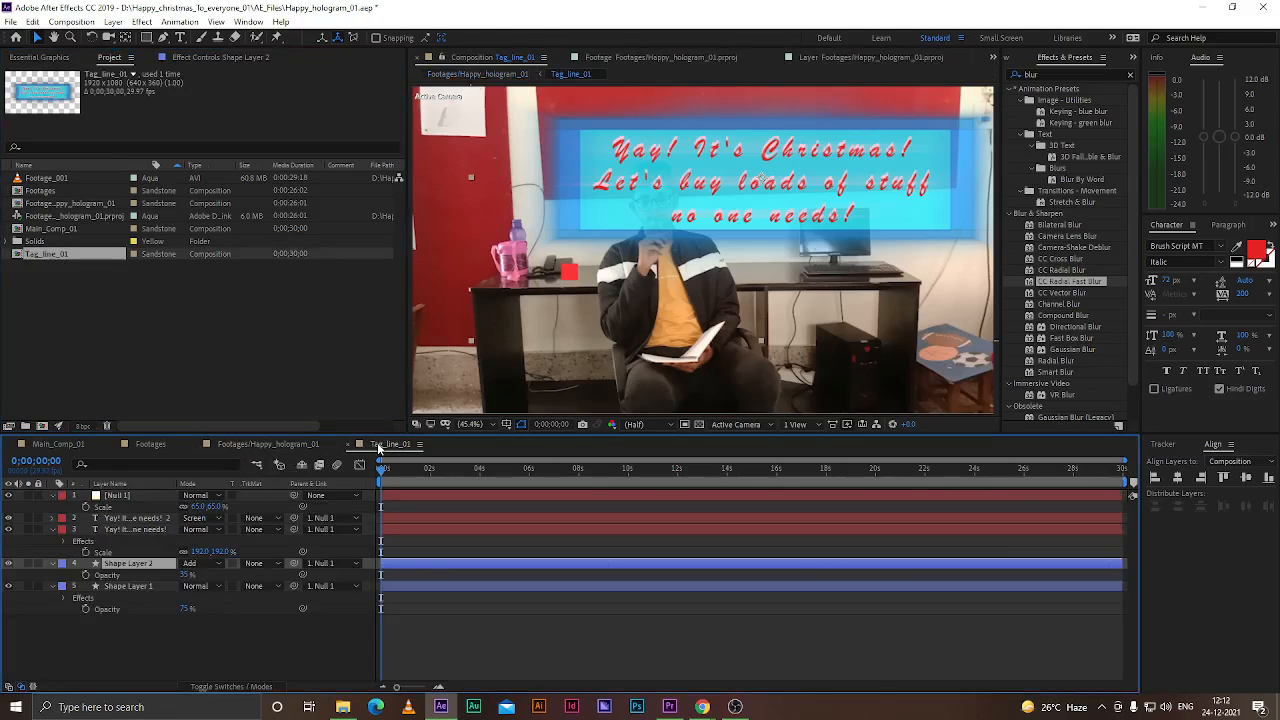
{"action": "left_click", "coordinate": [255, 445]}
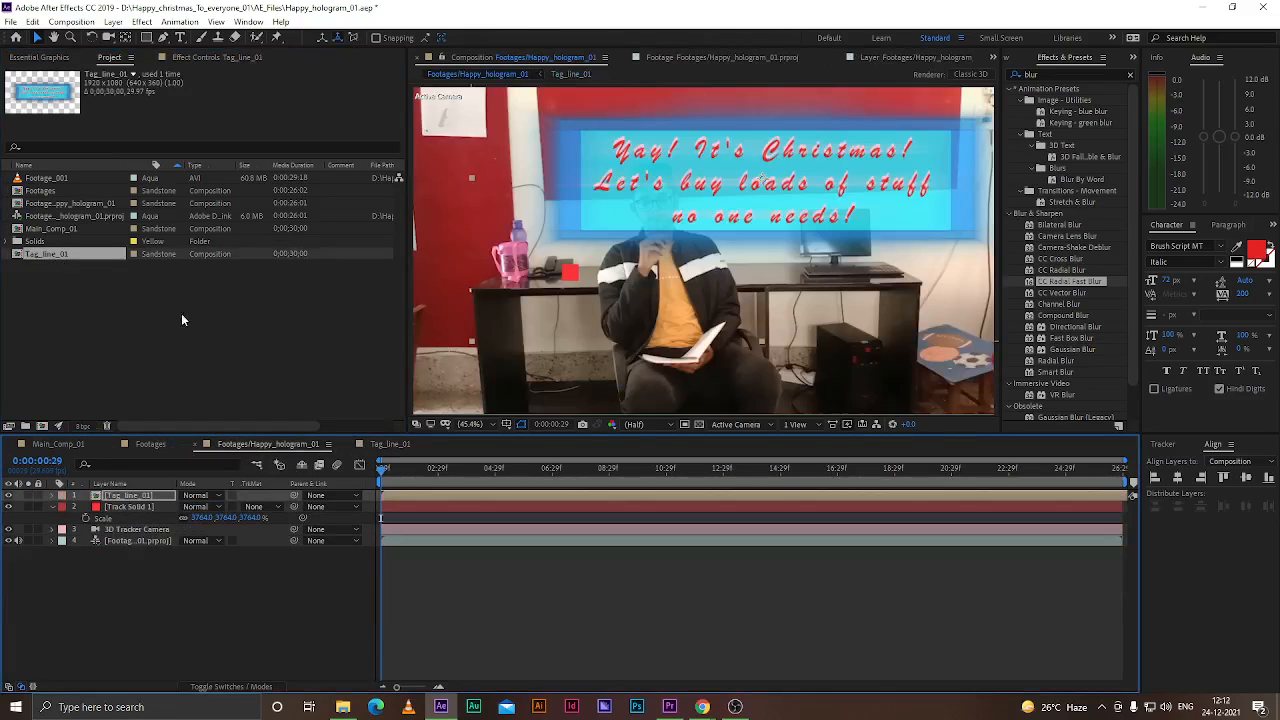
{"action": "left_click", "coordinate": [184, 644]}
{"action": "left_click", "coordinate": [67, 306]}
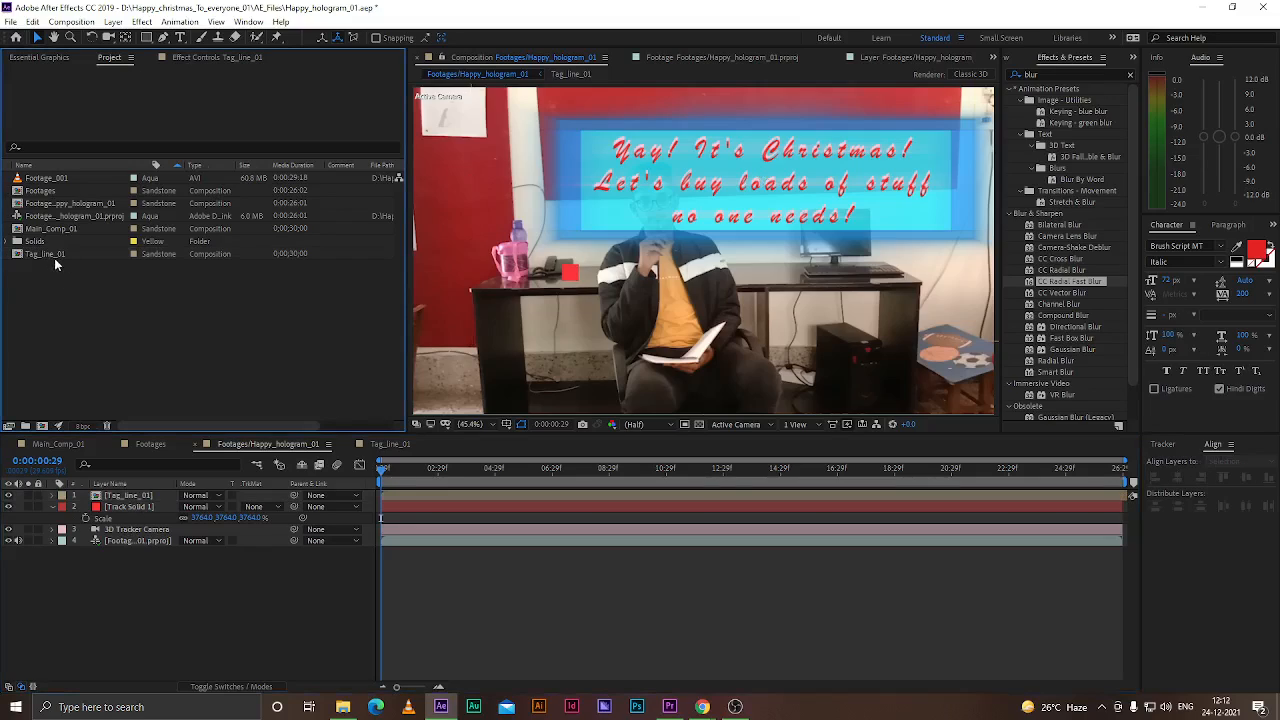
{"action": "left_click", "coordinate": [54, 256]}
{"action": "left_click", "coordinate": [86, 318]}
{"action": "left_click", "coordinate": [45, 255]}
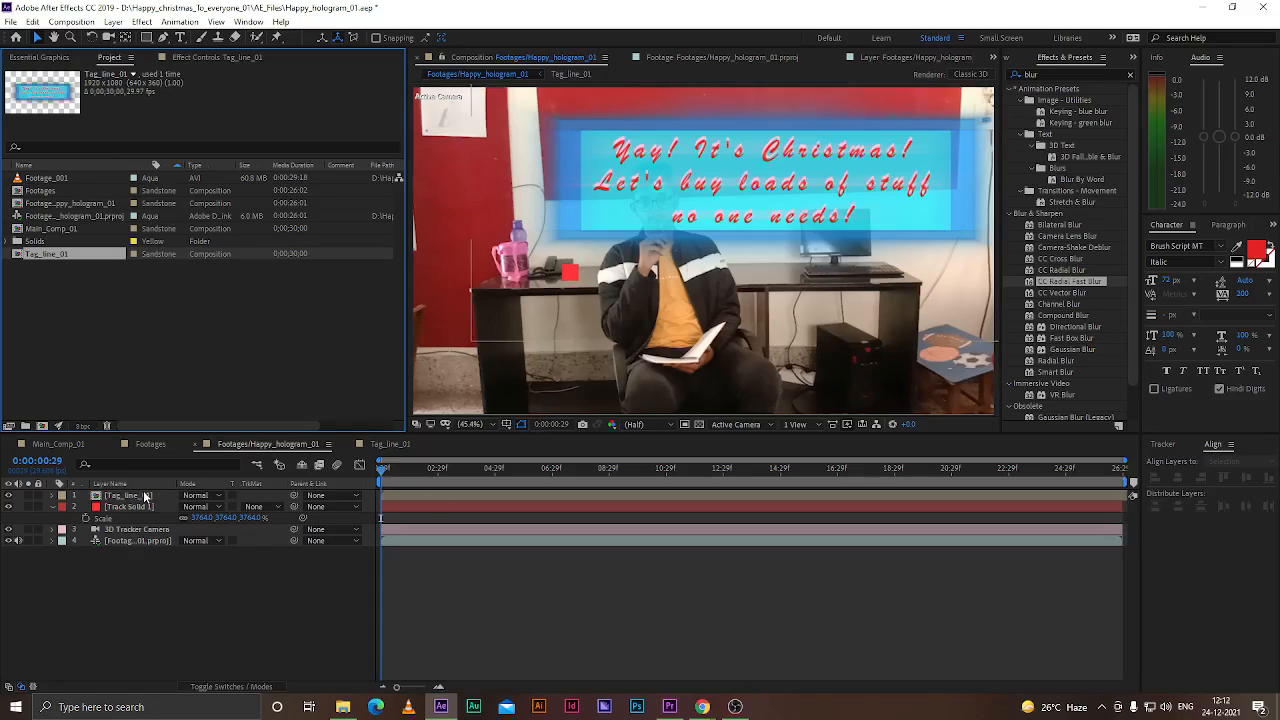
Center the Tag_line_01 layer horizontally and vertically in the composition
{"action": "left_click", "coordinate": [140, 496]}
{"action": "left_click_drag", "start_coordinate": [831, 173], "coordinate": [803, 234]}
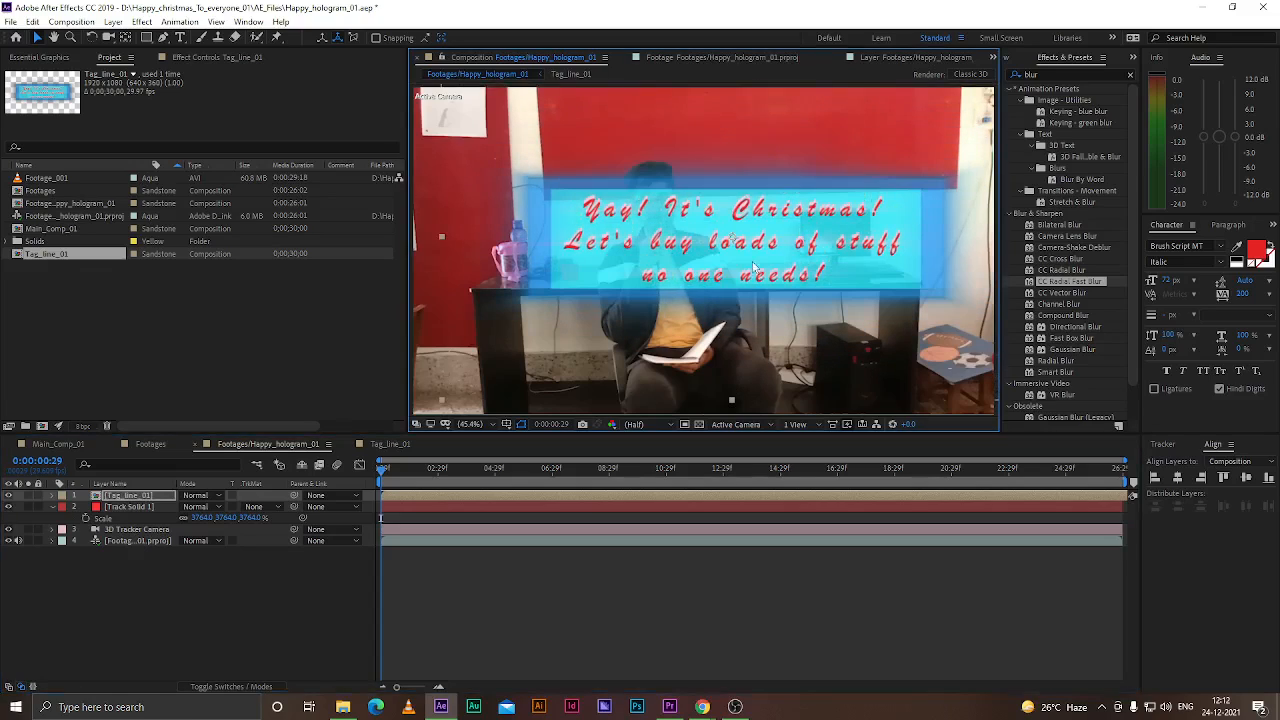
{"action": "left_click", "coordinate": [1180, 479]}
{"action": "left_click", "coordinate": [1246, 477]}
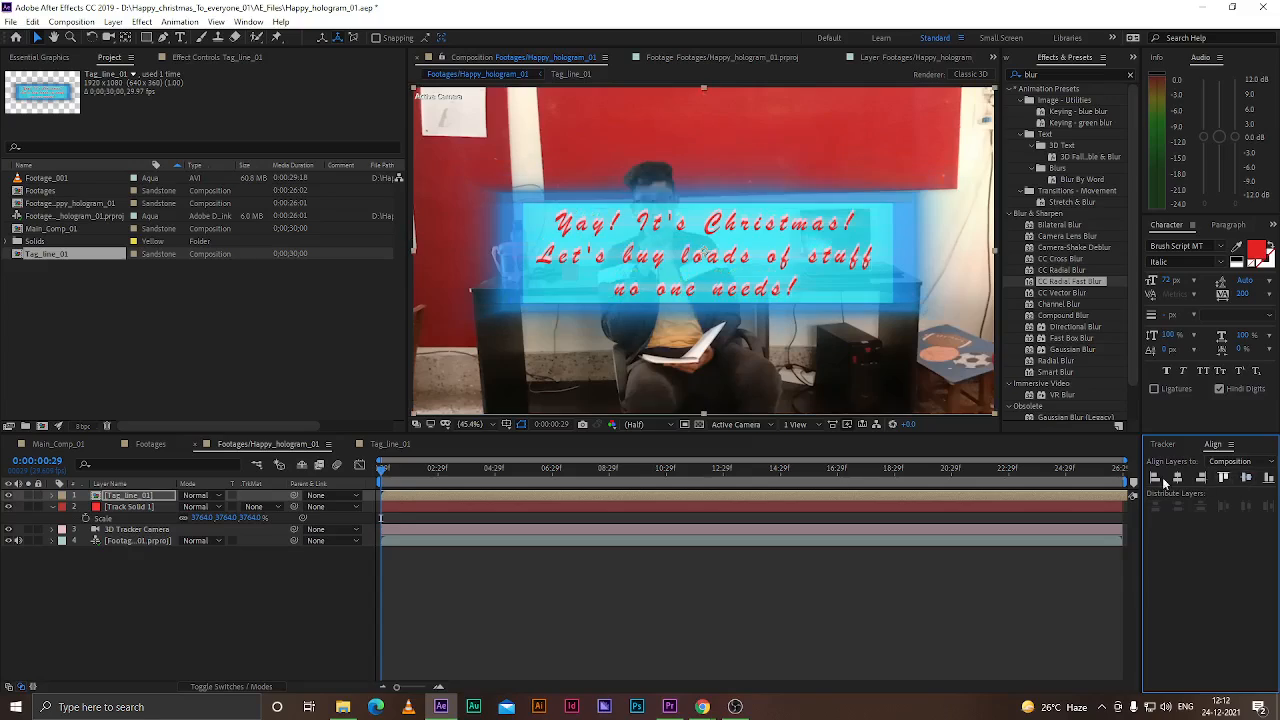
Parent the Tag_line_01 layer to Track Solid 1
{"action": "left_click", "coordinate": [213, 610]}
{"action": "left_click", "coordinate": [147, 496]}
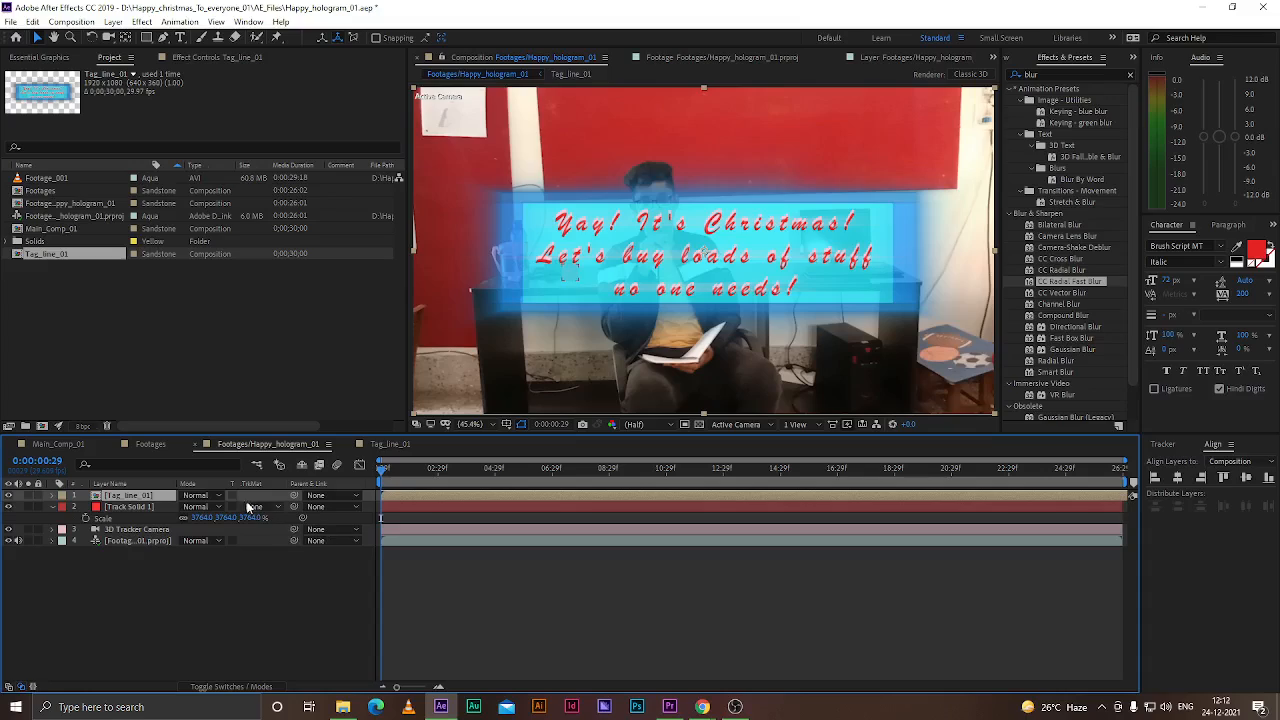
{"action": "left_click_drag", "start_coordinate": [296, 496], "coordinate": [128, 536]}
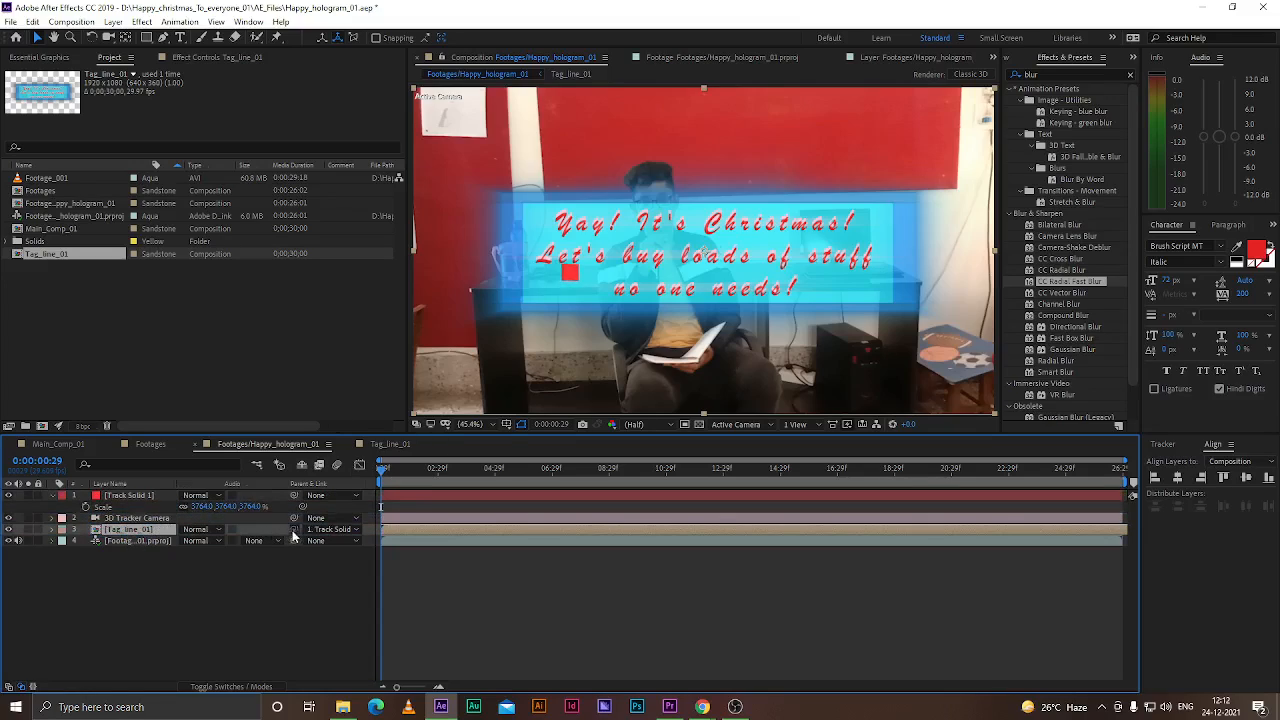
Scale the Tag_line_01 layer to 10% and move it to the upper right above the man's head
{"action": "left_click", "coordinate": [148, 500]}
{"action": "left_click", "coordinate": [713, 245]}
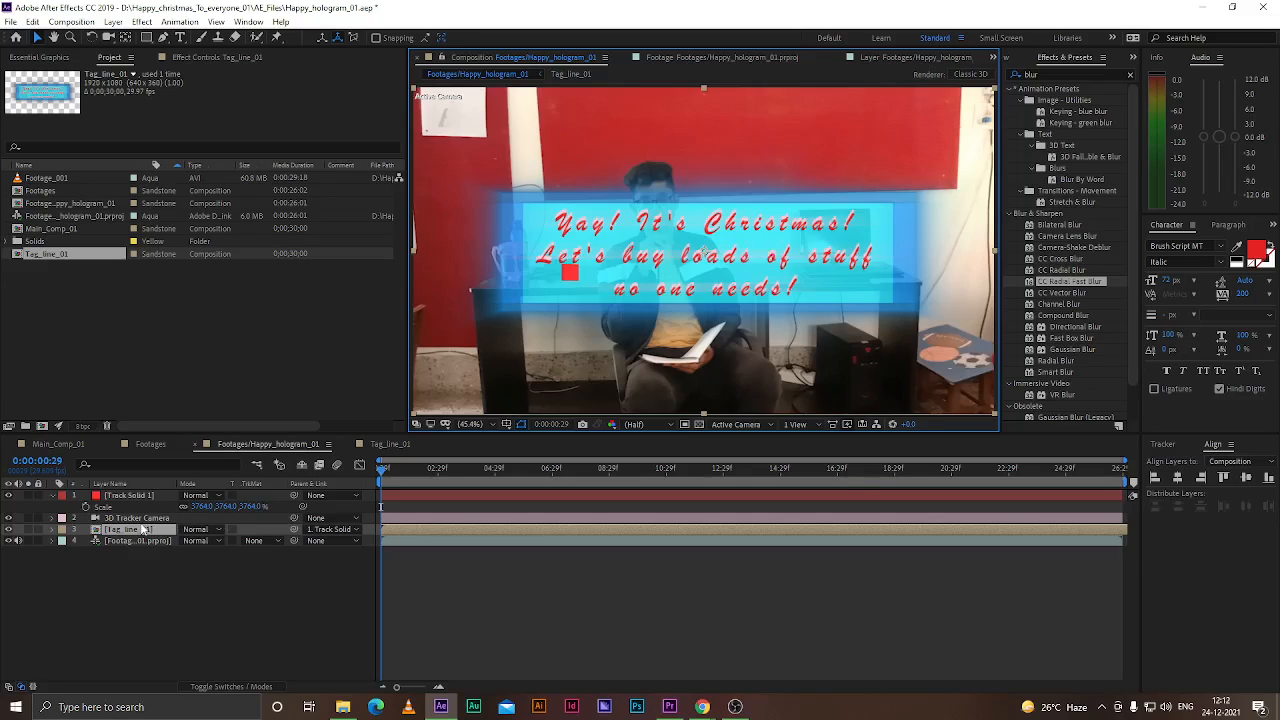
{"action": "key", "text": "s"}
{"action": "left_click_drag", "start_coordinate": [211, 540], "coordinate": [214, 544]}
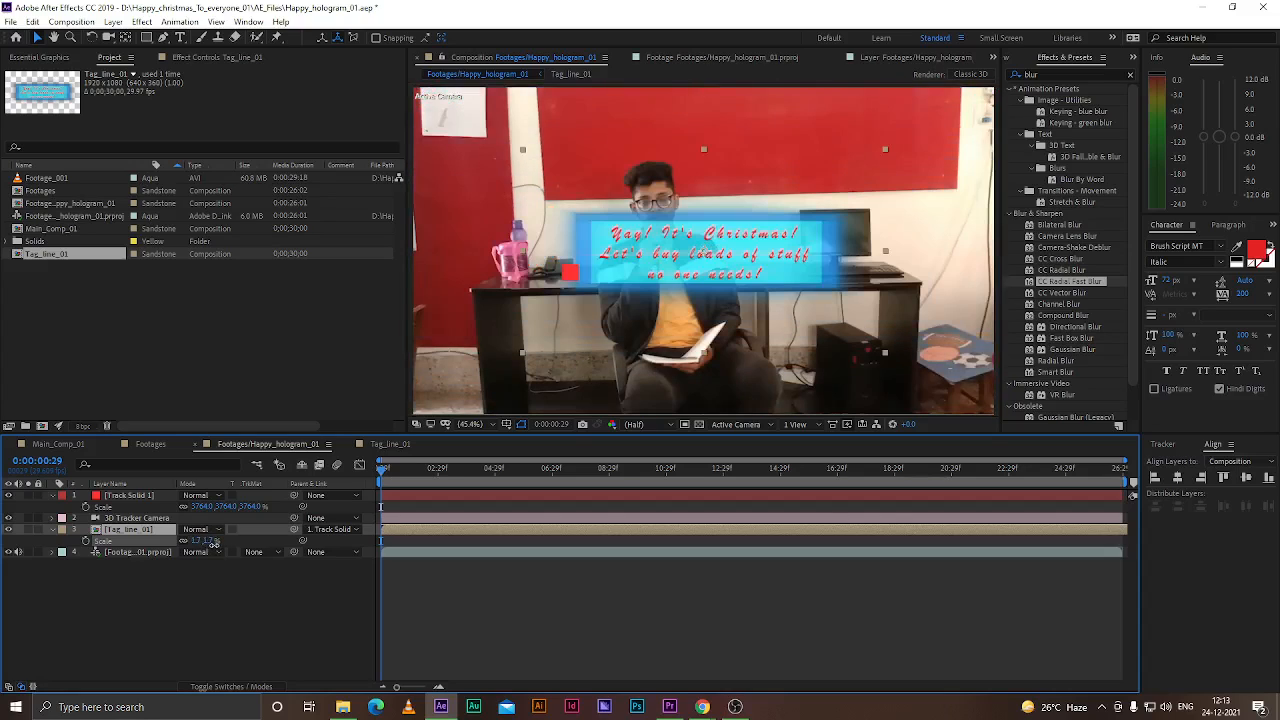
{"action": "left_click_drag", "start_coordinate": [756, 234], "coordinate": [891, 117]}
{"action": "left_click", "coordinate": [213, 541]}
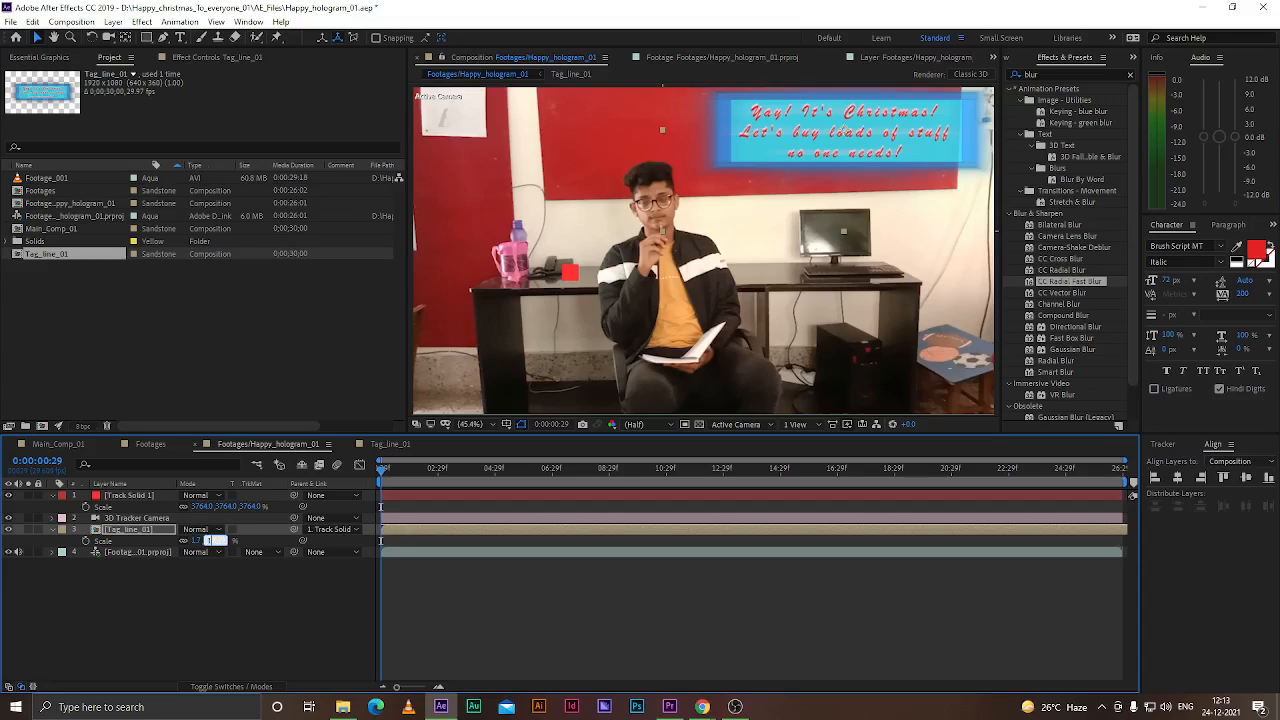
{"action": "type", "text": "1"}
{"action": "key", "text": "Return"}
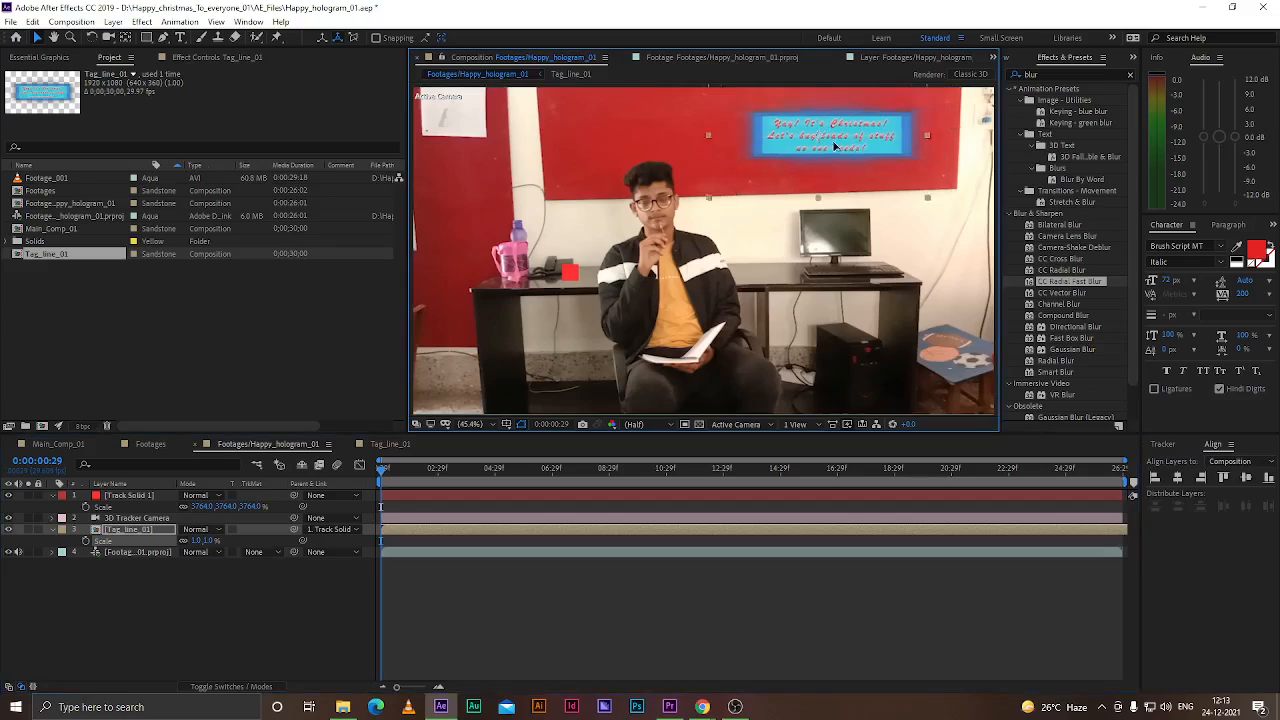
Nudge the Tag_line_01 layer slightly left around the 8-second mark
{"action": "left_click", "coordinate": [170, 611]}
{"action": "left_click", "coordinate": [127, 529]}
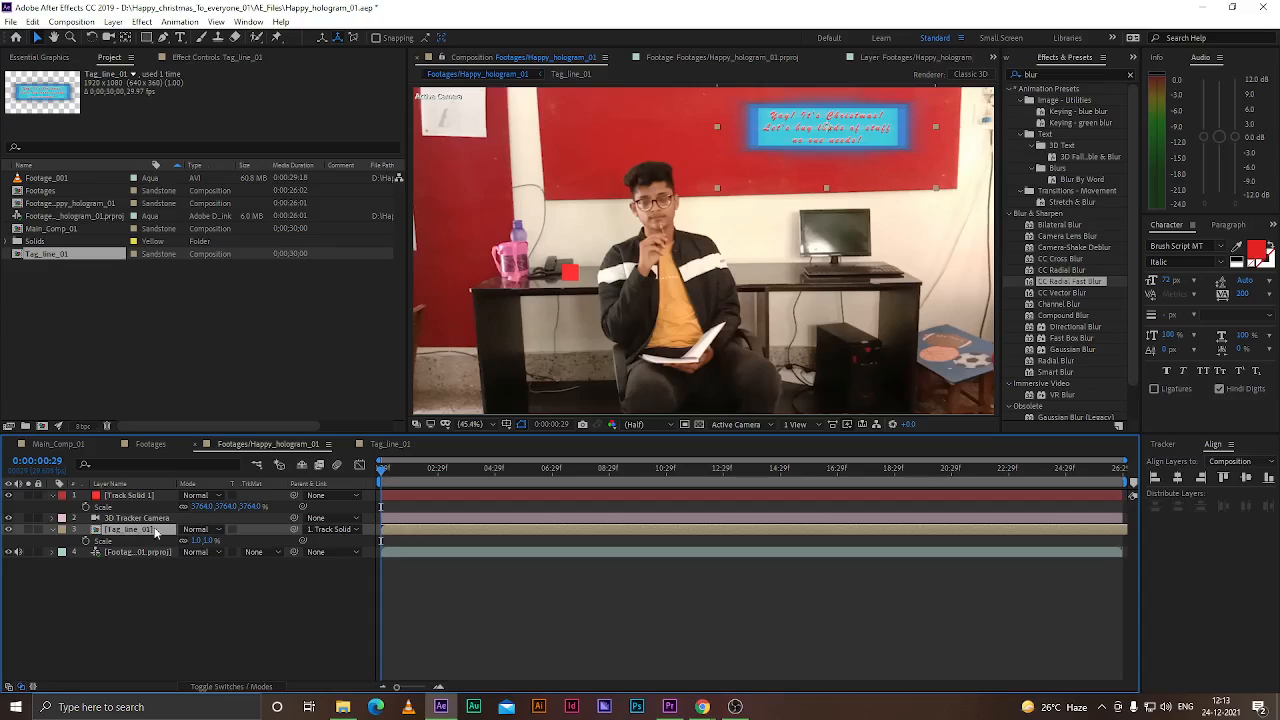
{"action": "left_click_drag", "start_coordinate": [388, 474], "coordinate": [587, 470]}
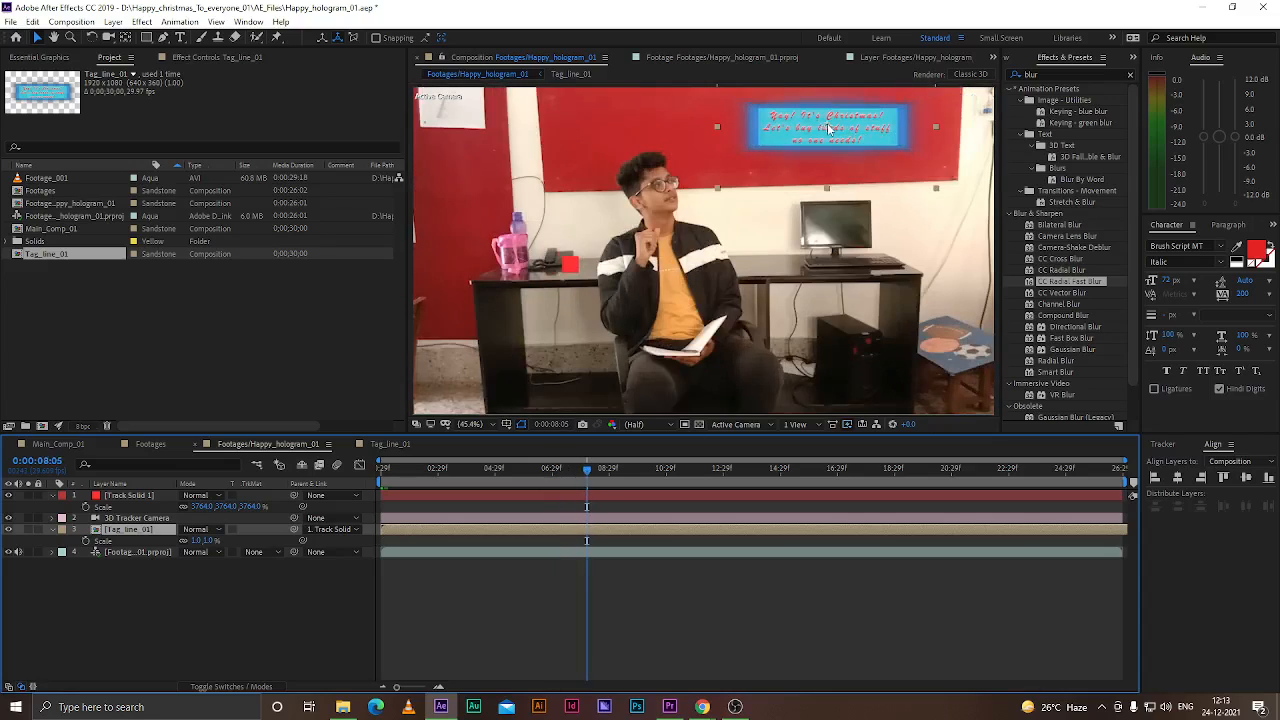
{"action": "left_click_drag", "start_coordinate": [866, 140], "coordinate": [852, 137]}
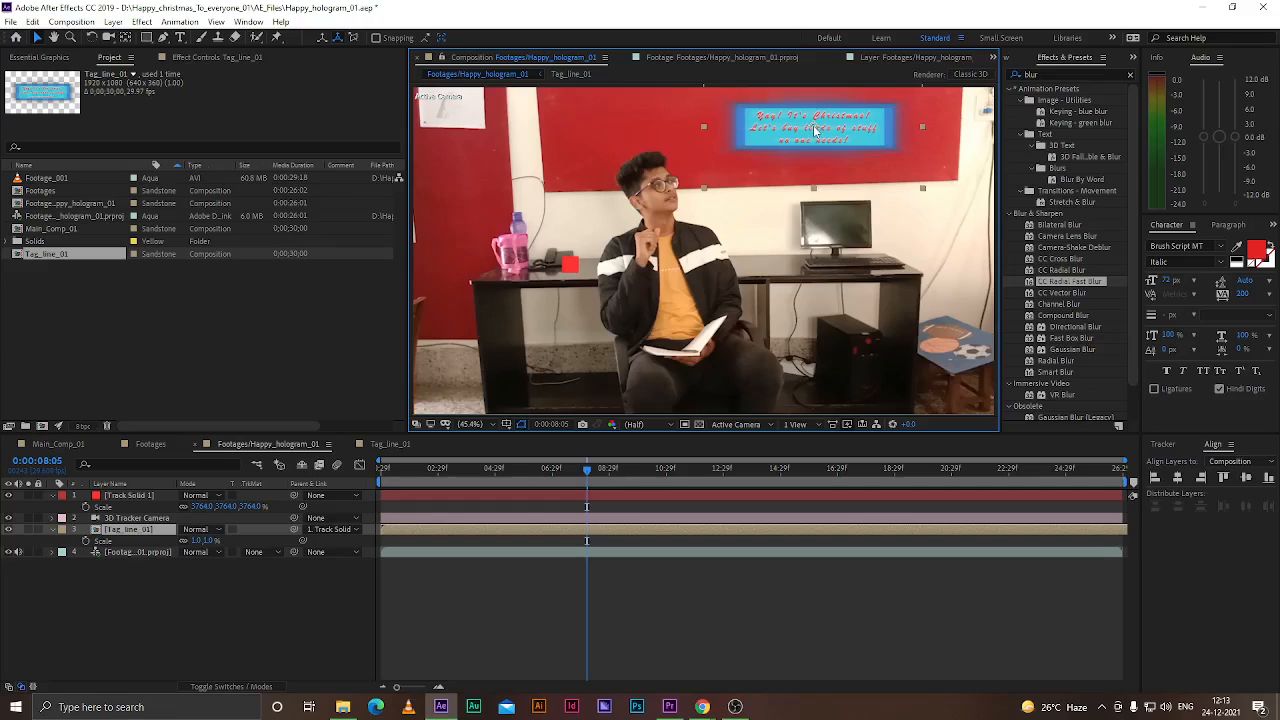
Move the Tag_line_01 layer's anchor point onto the man's head with the Pan Behind tool
{"action": "key", "text": "y"}
{"action": "left_click_drag", "start_coordinate": [813, 123], "coordinate": [651, 175]}
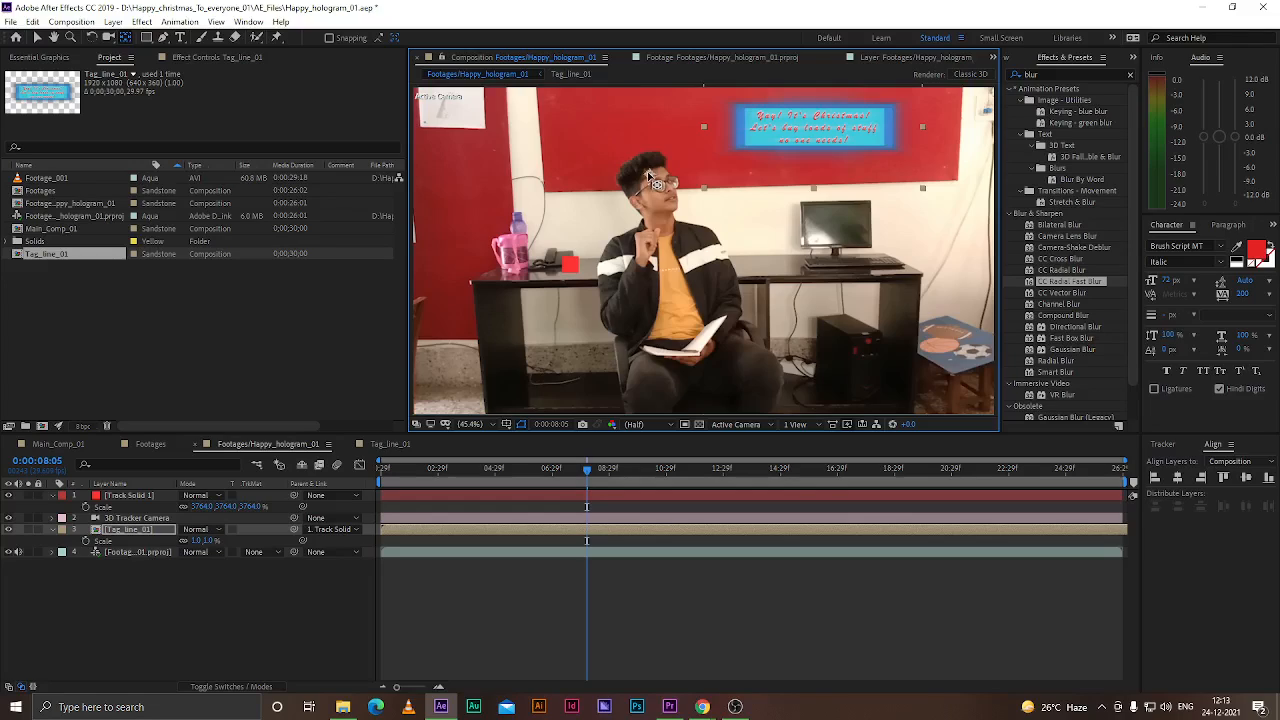
{"action": "left_click_drag", "start_coordinate": [586, 468], "coordinate": [439, 496]}
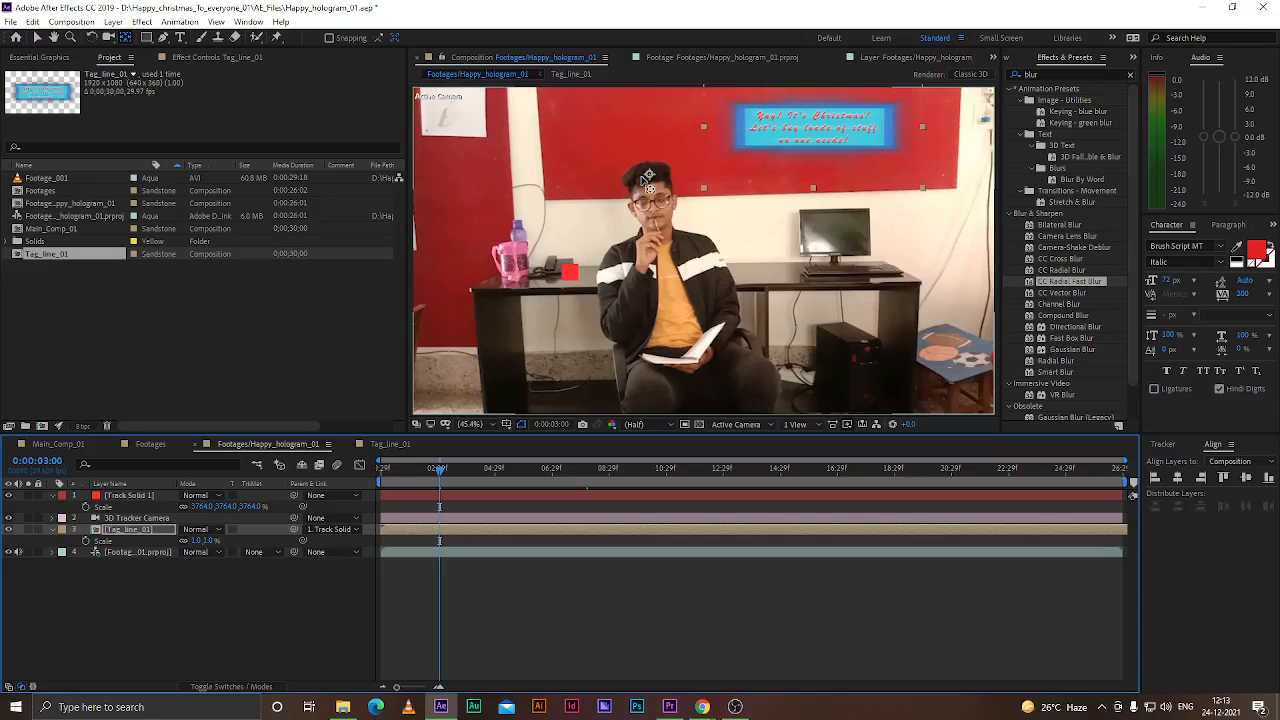
Move Track Solid 1 onto the top of the man's head
{"action": "left_click", "coordinate": [208, 566]}
{"action": "left_click", "coordinate": [141, 495]}
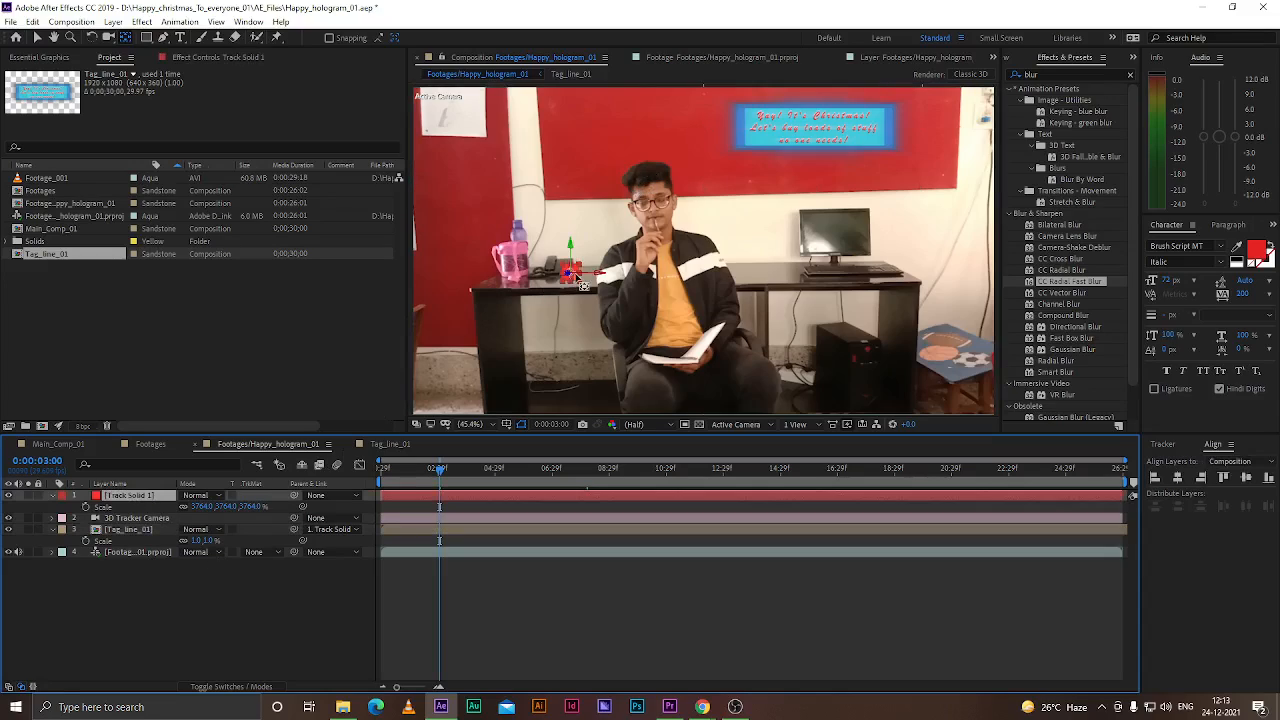
{"action": "left_click", "coordinate": [38, 37]}
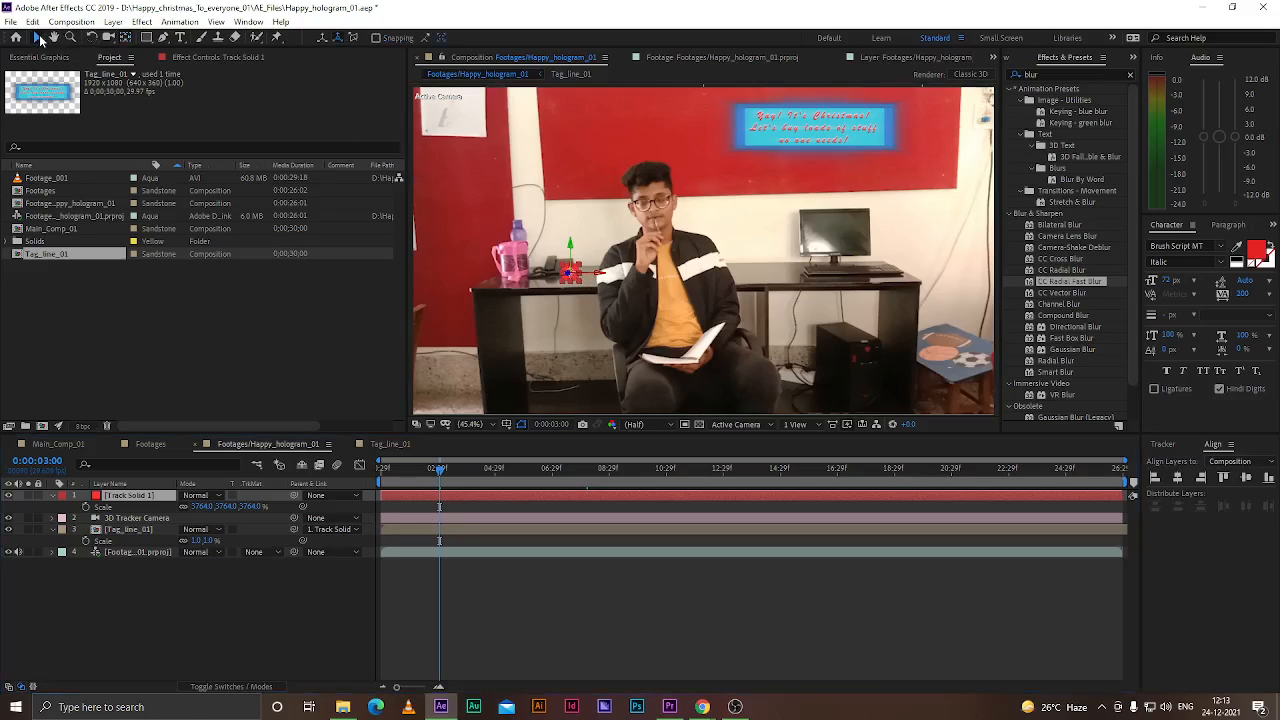
{"action": "scroll", "coordinate": [589, 258], "scroll_direction": "up", "scroll_amount": 4}
{"action": "left_click_drag", "start_coordinate": [589, 258], "coordinate": [745, 125]}
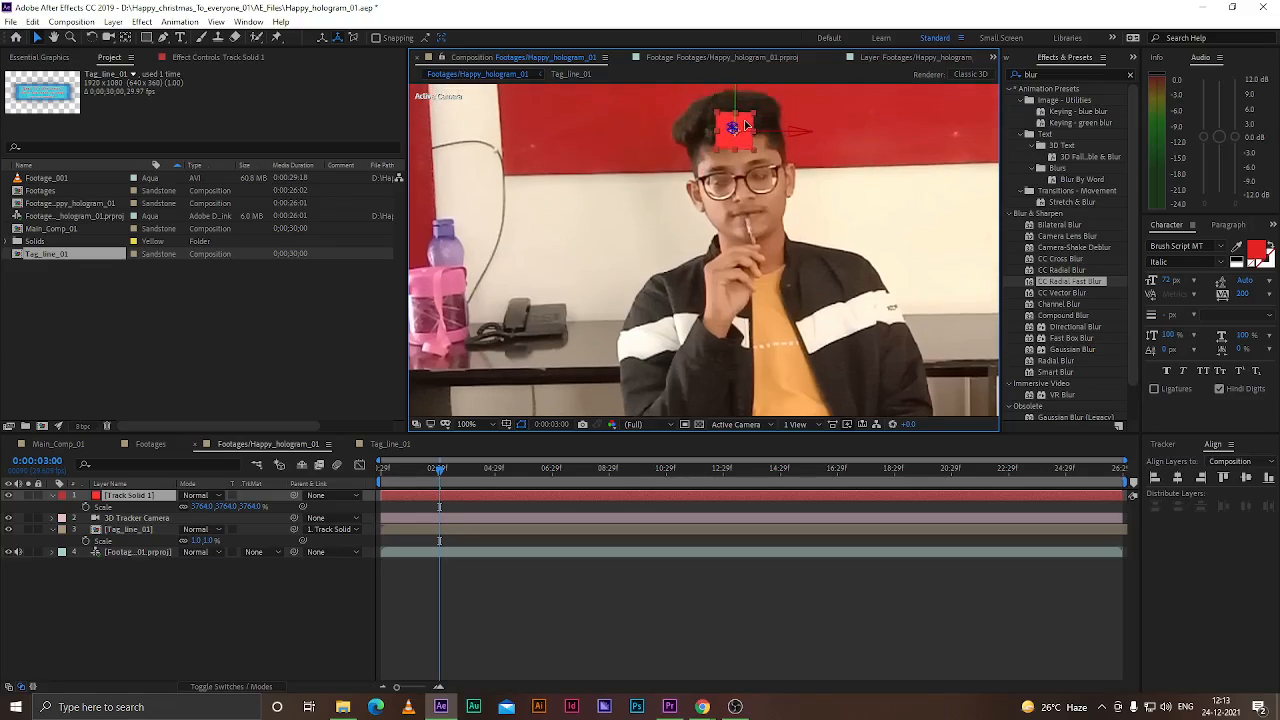
Scrub through the timeline with the viewer fitted to the window to check how the red track solid follows the man's head
{"action": "scroll", "coordinate": [745, 125], "scroll_direction": "down", "scroll_amount": 2}
{"action": "left_click", "coordinate": [421, 561]}
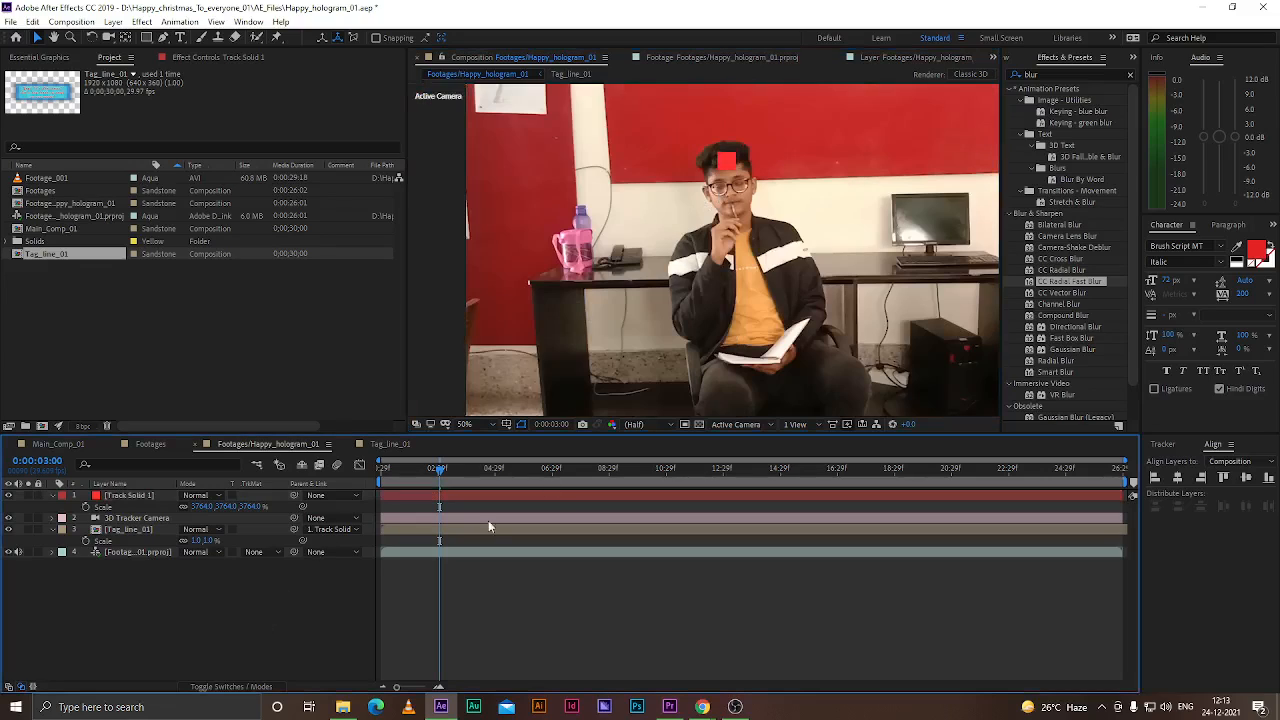
{"action": "scroll", "coordinate": [586, 262], "scroll_direction": "down", "scroll_amount": 2}
{"action": "left_click_drag", "start_coordinate": [436, 467], "coordinate": [745, 469]}
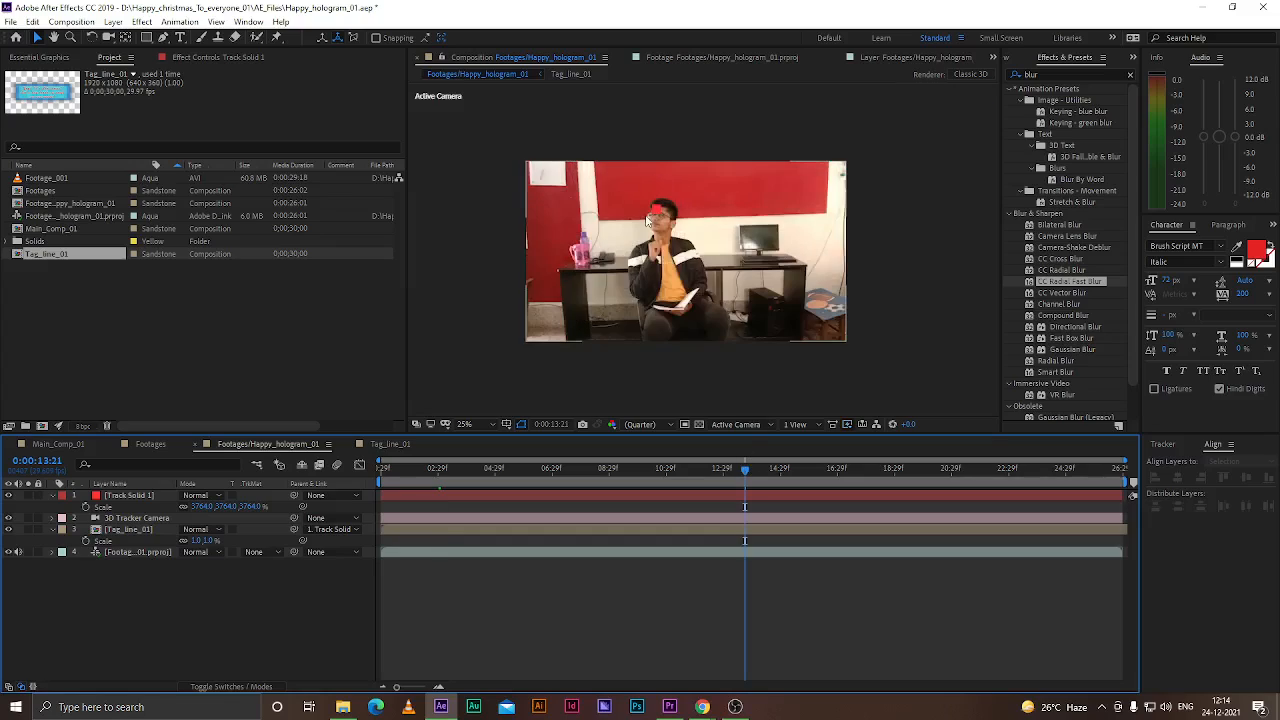
{"action": "scroll", "coordinate": [648, 220], "scroll_direction": "up", "scroll_amount": 2}
{"action": "left_click", "coordinate": [466, 424]}
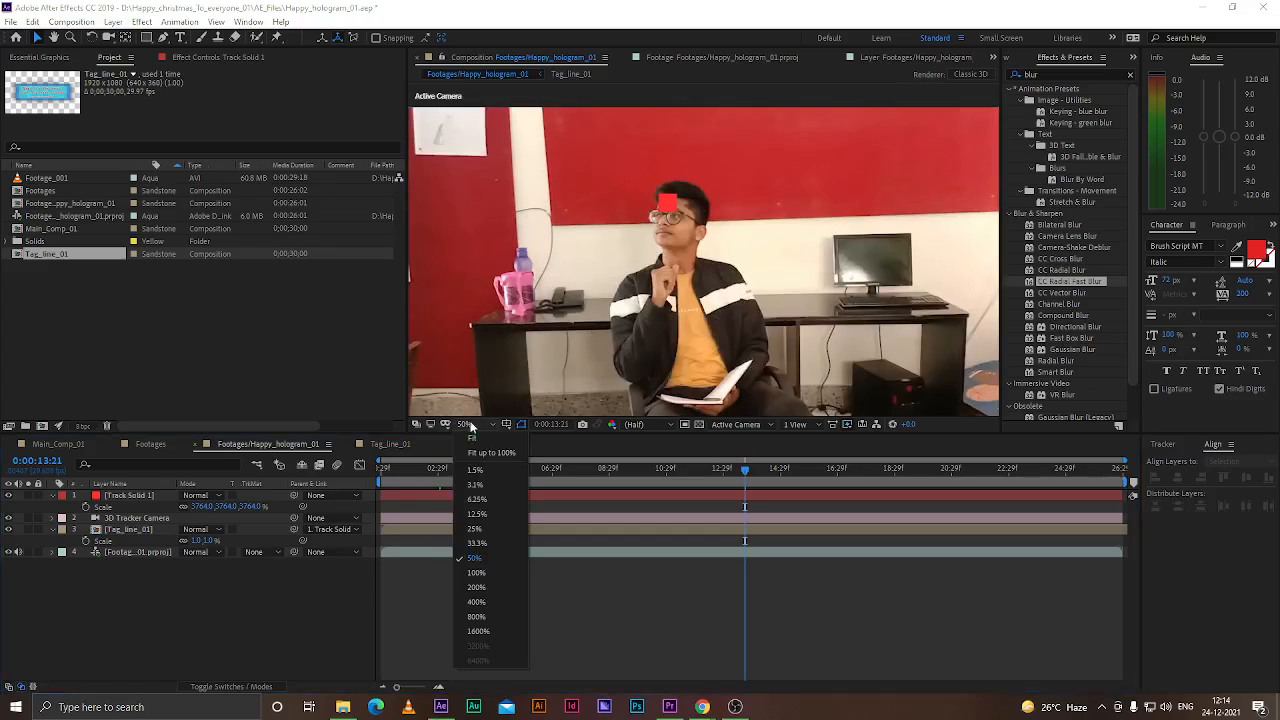
{"action": "left_click", "coordinate": [472, 438]}
{"action": "left_click_drag", "start_coordinate": [438, 466], "coordinate": [350, 470]}
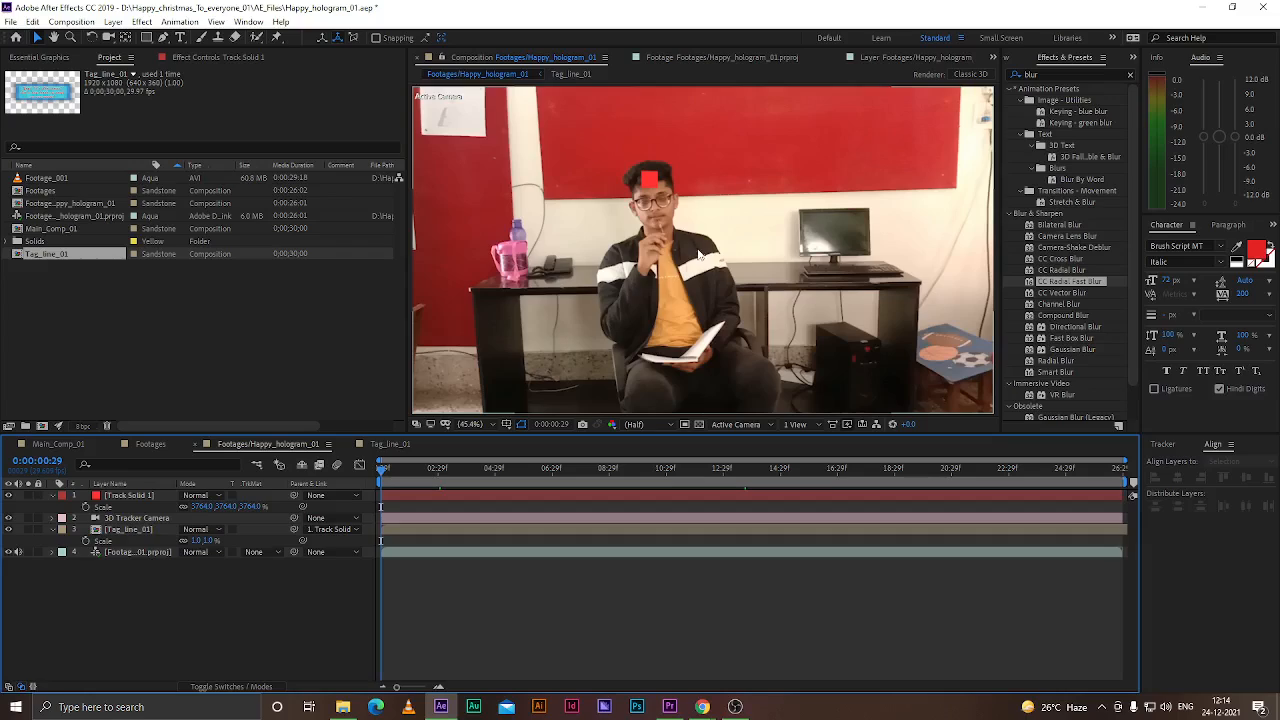
Select the track solid and the Tag_line_01 layer in turn and scrub the opening seconds to inspect their placement
{"action": "left_click", "coordinate": [650, 180]}
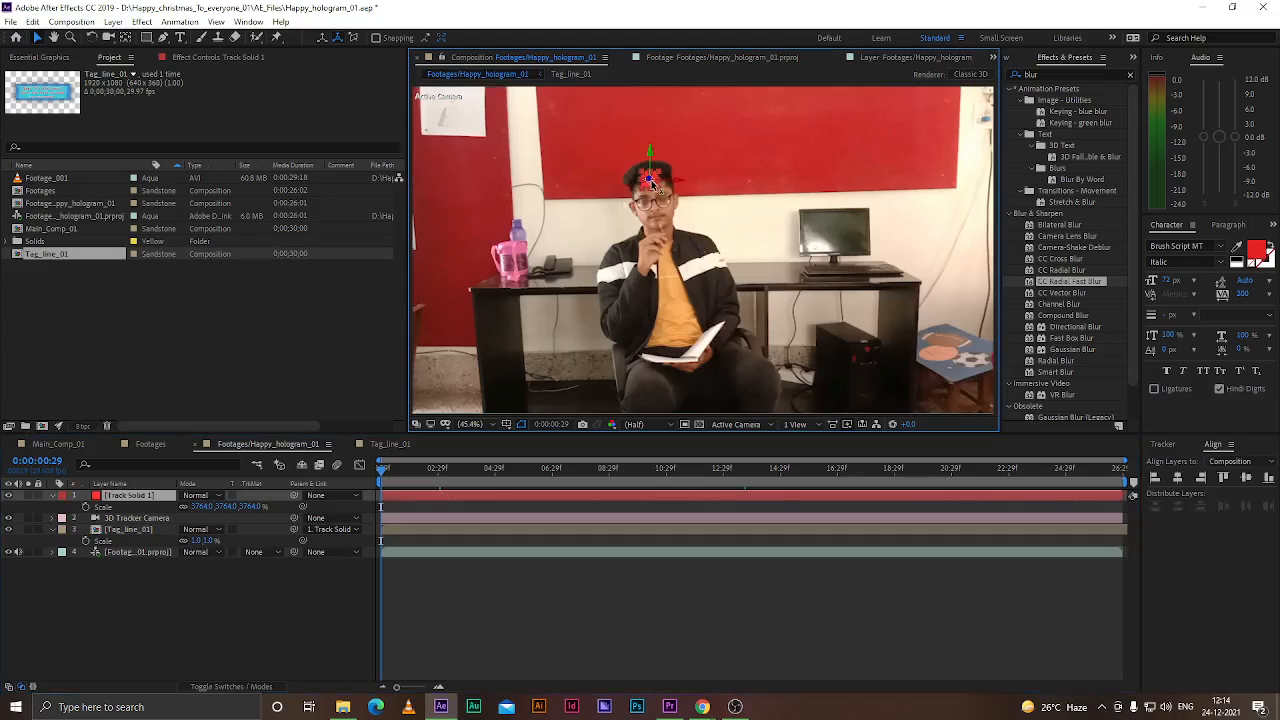
{"action": "left_click", "coordinate": [196, 607]}
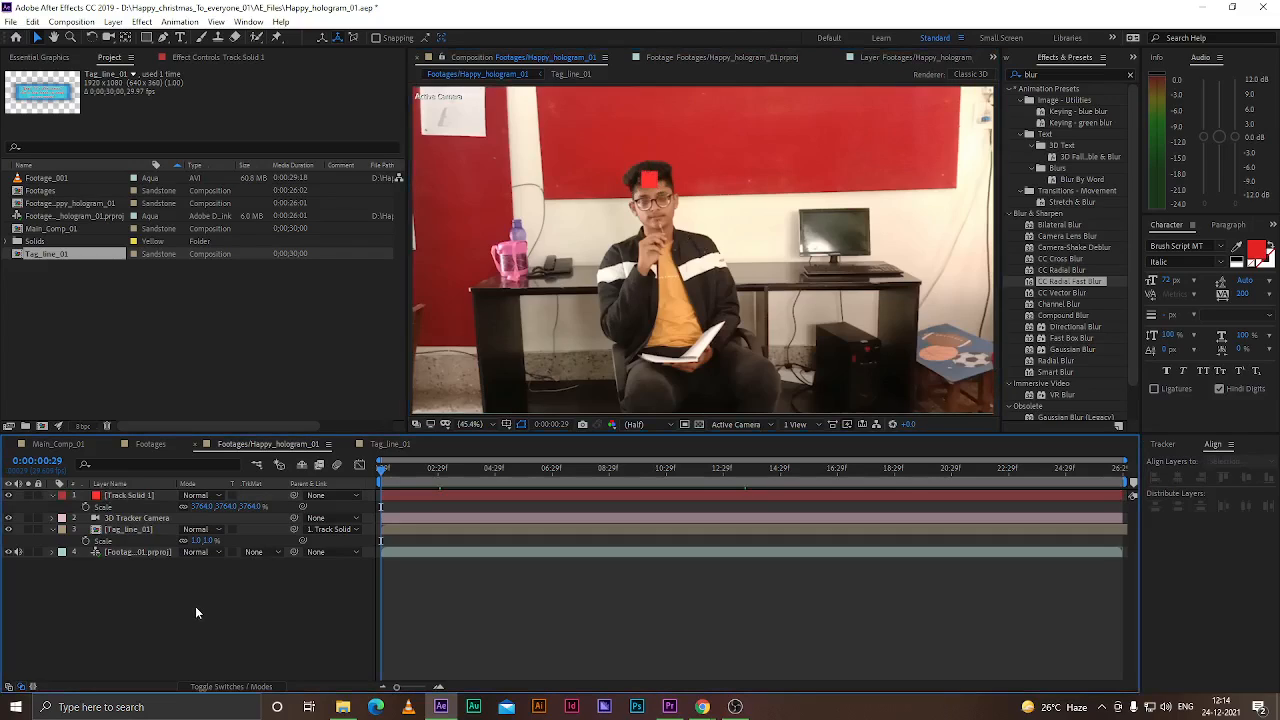
{"action": "left_click", "coordinate": [138, 529]}
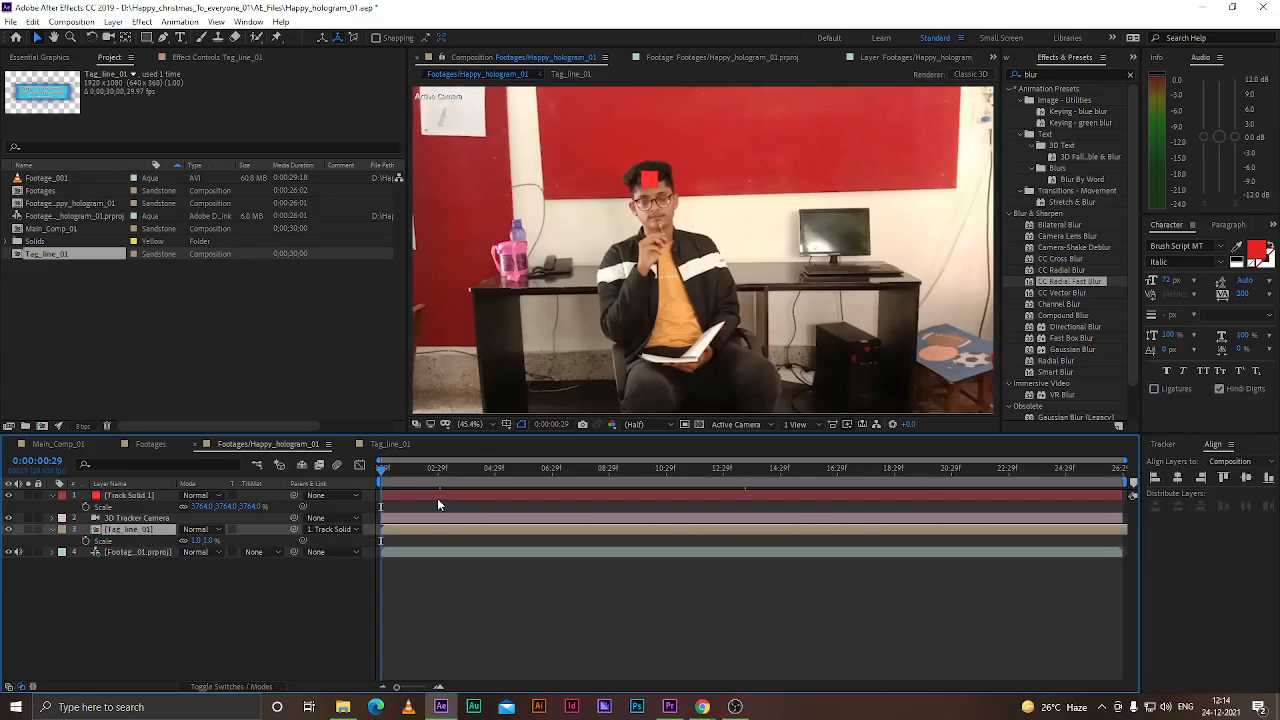
{"action": "scroll", "coordinate": [763, 196], "scroll_direction": "down", "scroll_amount": 2}
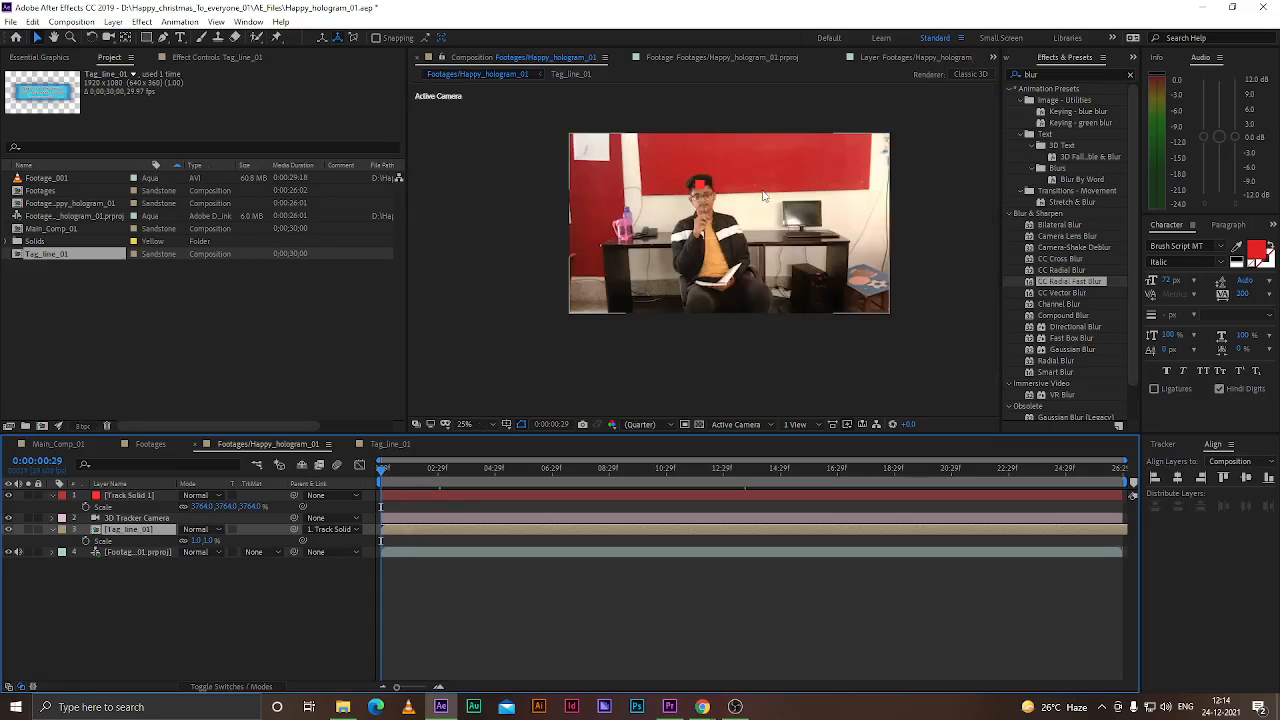
{"action": "left_click_drag", "start_coordinate": [381, 471], "coordinate": [410, 470]}
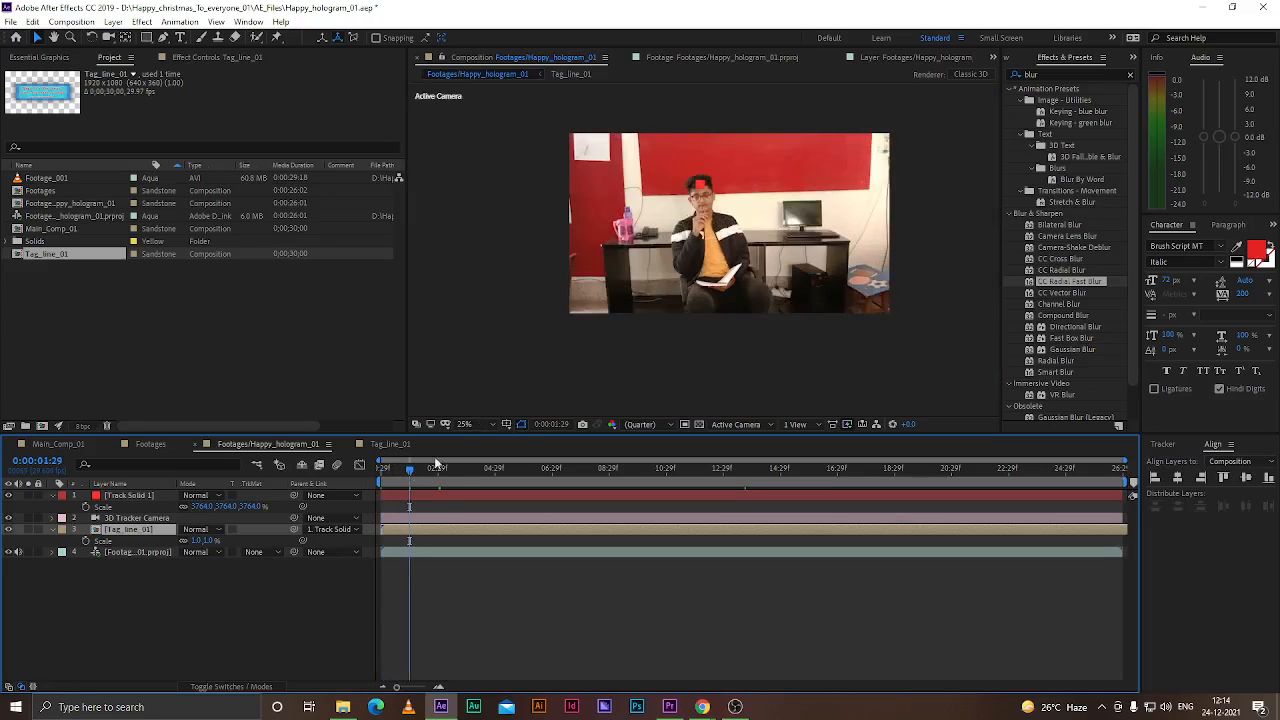
{"action": "left_click", "coordinate": [465, 424]}
{"action": "left_click", "coordinate": [474, 451]}
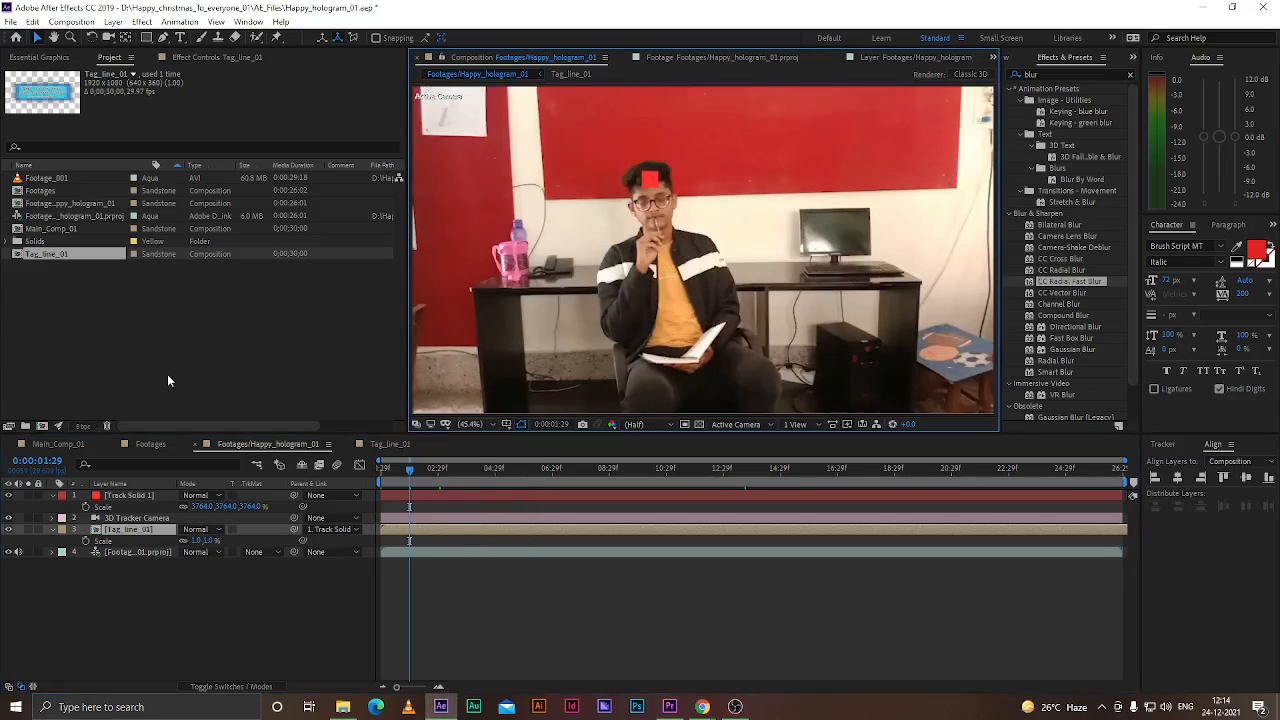
{"action": "left_click", "coordinate": [89, 640]}
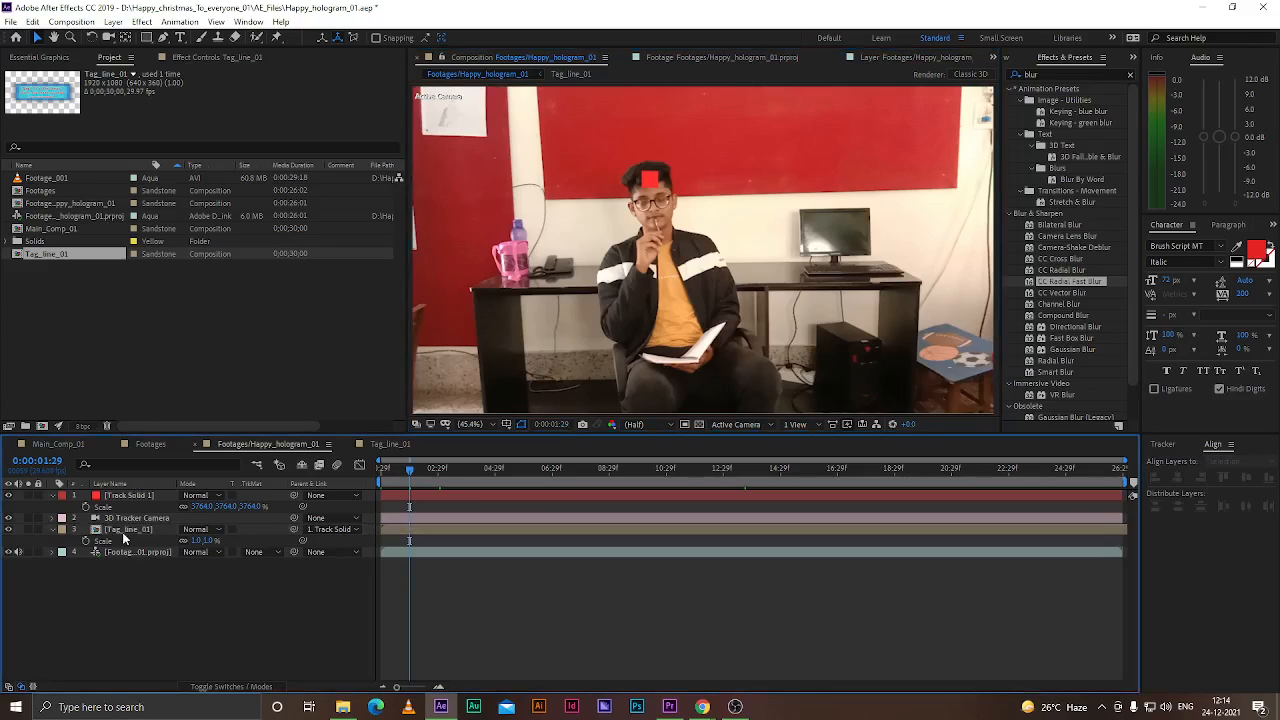
{"action": "left_click", "coordinate": [123, 533]}
{"action": "scroll", "coordinate": [697, 228], "scroll_direction": "down", "scroll_amount": 5}
{"action": "scroll", "coordinate": [697, 228], "scroll_direction": "up", "scroll_amount": 3}
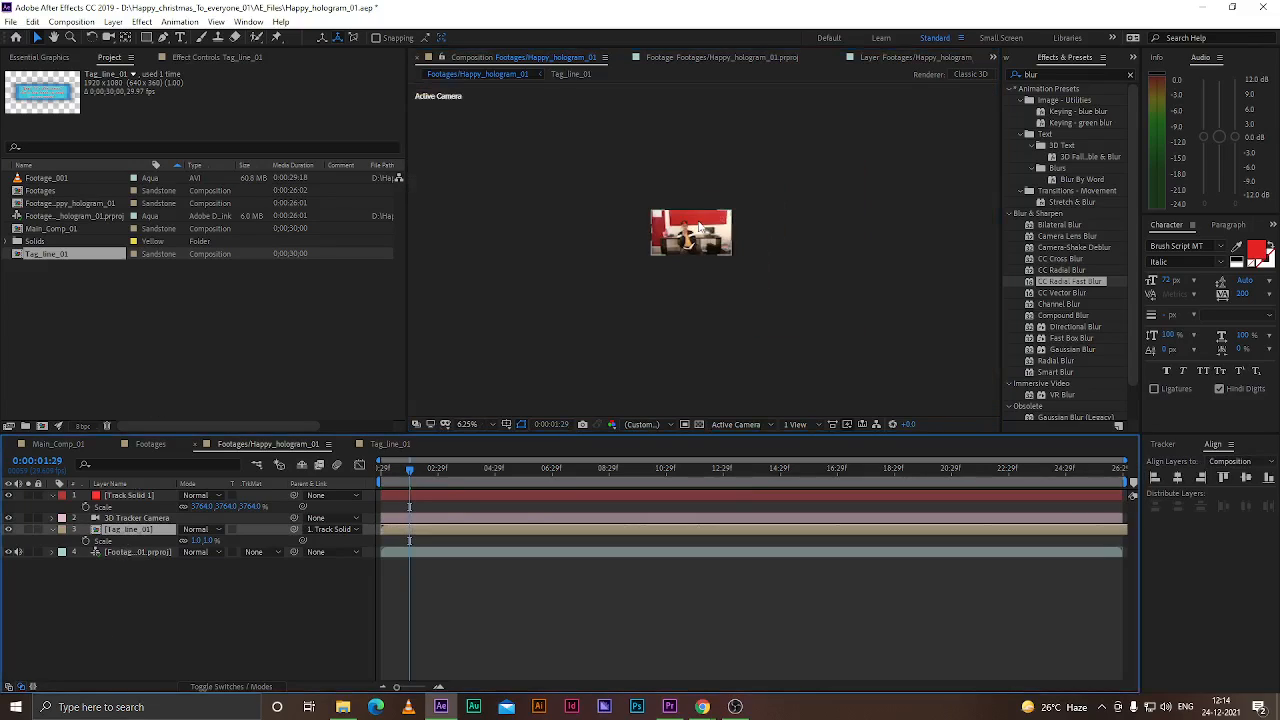
{"action": "left_click", "coordinate": [193, 592]}
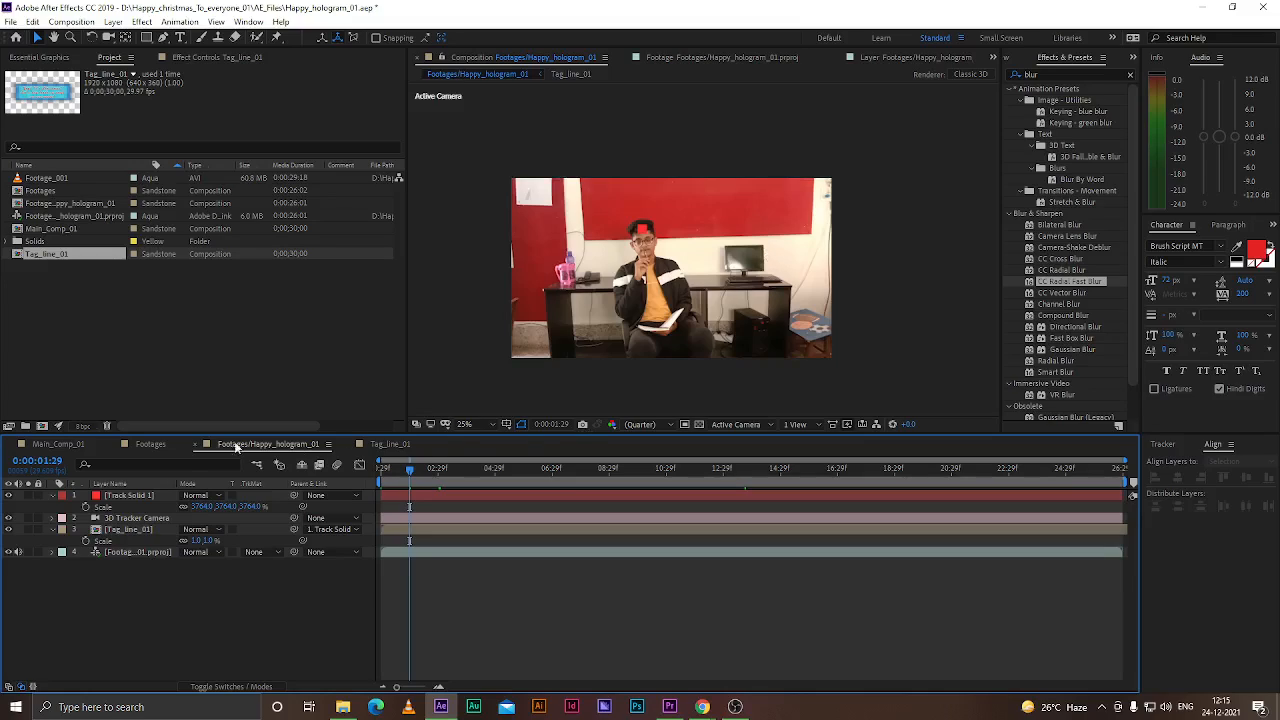
Undo the track solid's last move, then reselect Track Solid 1 and nudge it slightly beside the desk
{"action": "key", "text": "ctrl+z"}
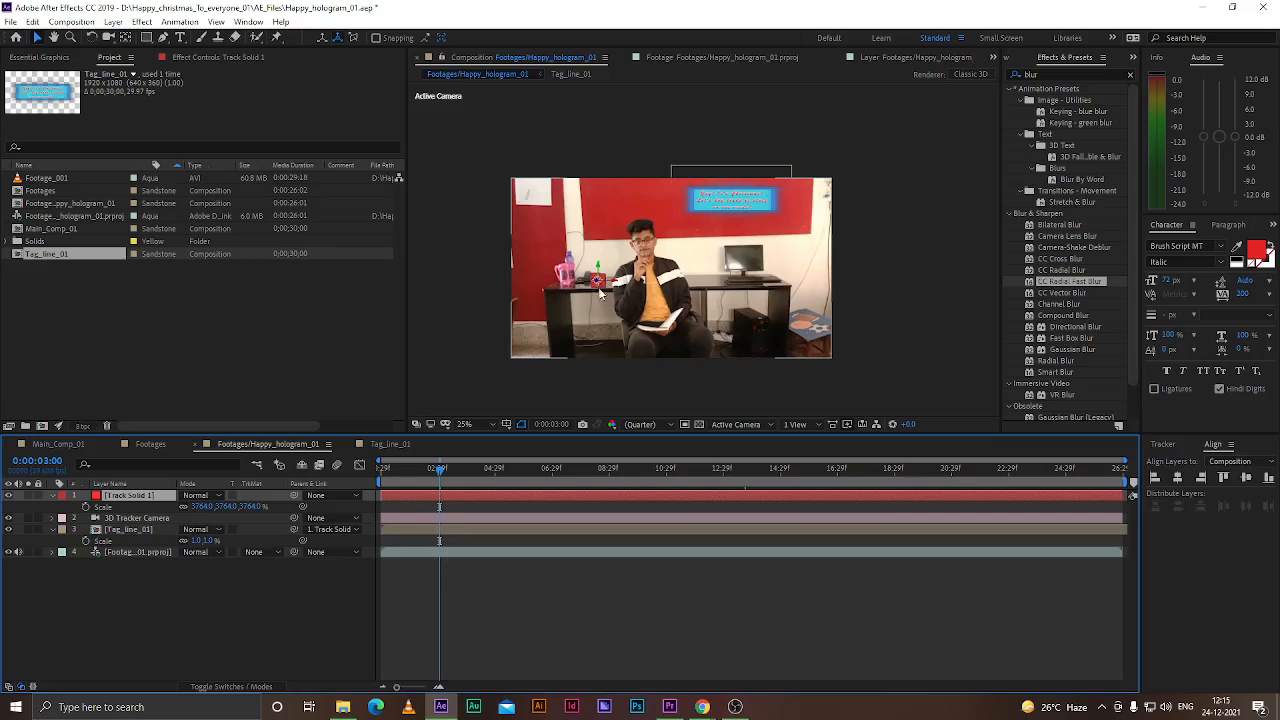
{"action": "left_click_drag", "start_coordinate": [604, 284], "coordinate": [605, 283]}
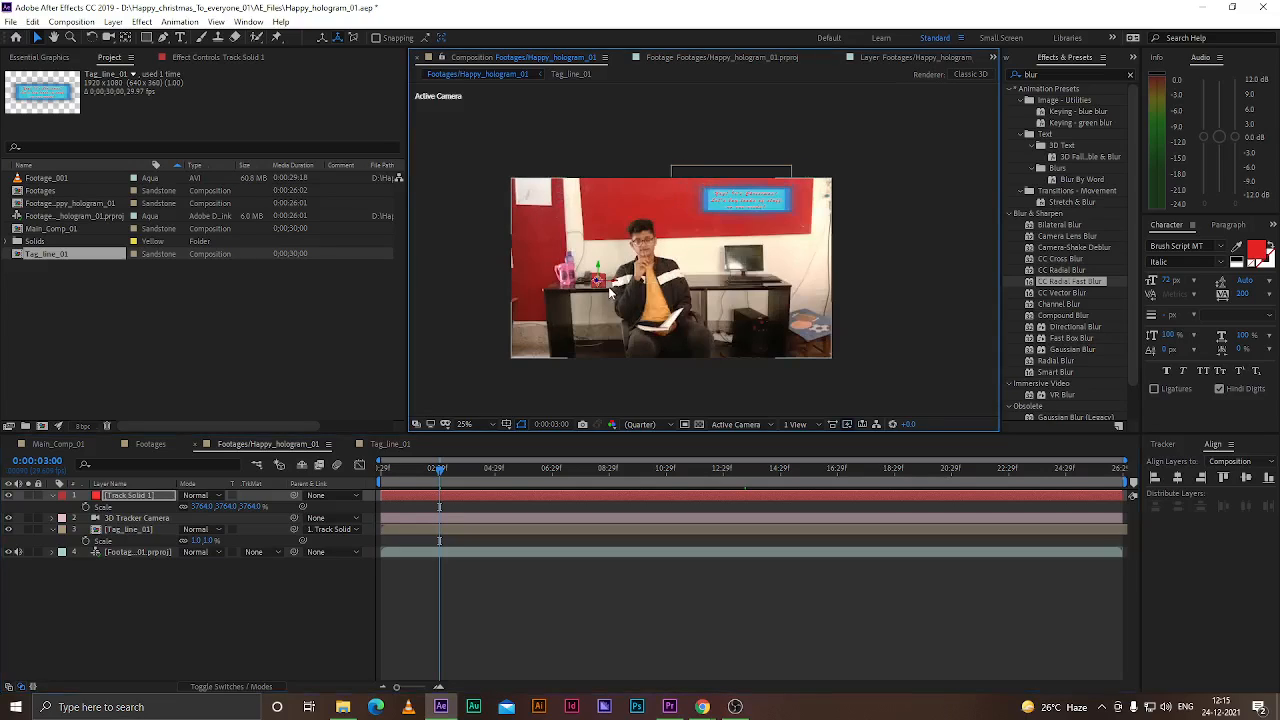
{"action": "left_click", "coordinate": [139, 583]}
{"action": "left_click", "coordinate": [133, 495]}
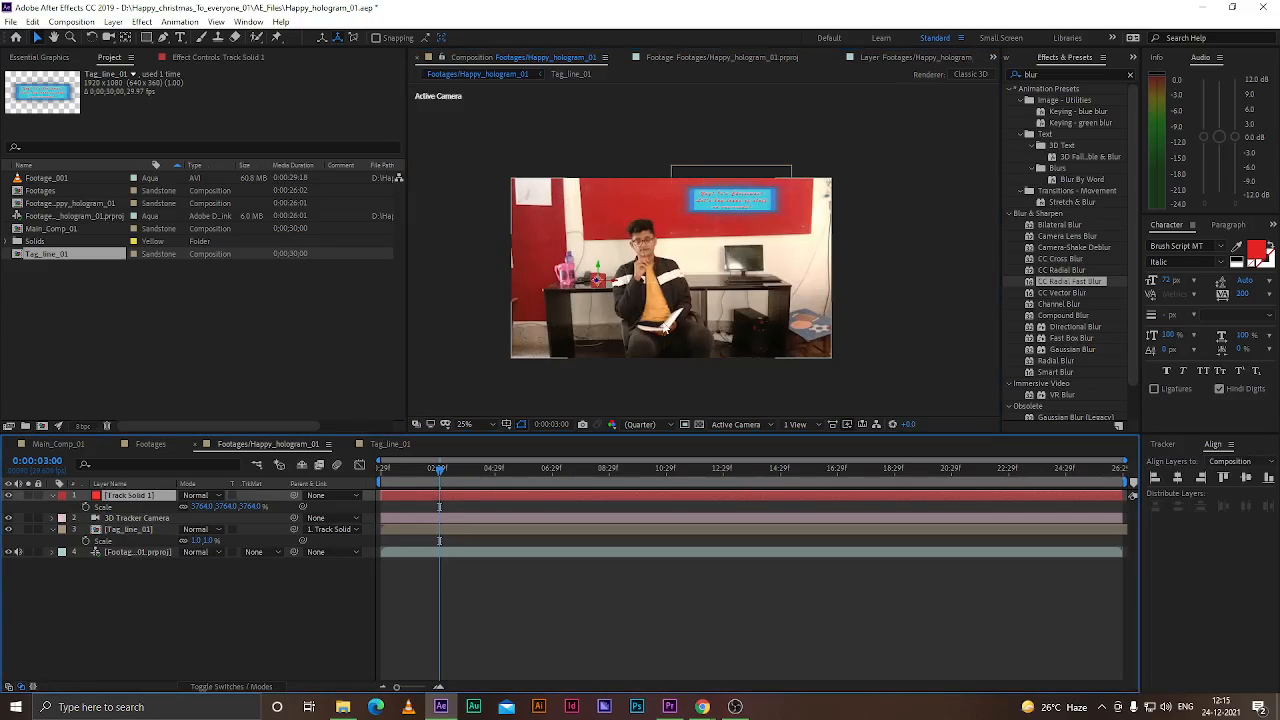
{"action": "scroll", "coordinate": [607, 289], "scroll_direction": "up", "scroll_amount": 1}
{"action": "left_click_drag", "start_coordinate": [592, 271], "coordinate": [597, 271]}
{"action": "left_click", "coordinate": [116, 507]}
{"action": "left_click", "coordinate": [125, 496]}
Zoom in on Track Solid 1, nudge it once more and undo that nudge
{"action": "scroll", "coordinate": [594, 284], "scroll_direction": "up", "scroll_amount": 3}
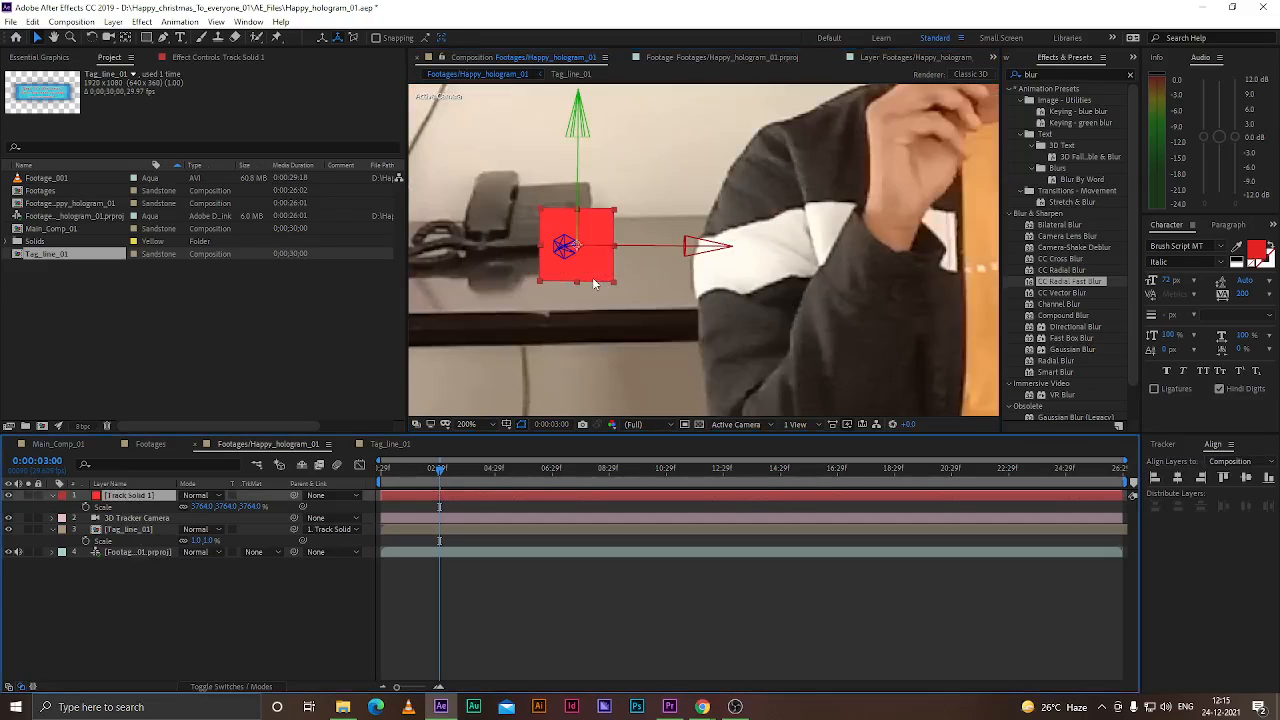
{"action": "scroll", "coordinate": [592, 273], "scroll_direction": "down", "scroll_amount": 3}
{"action": "left_click_drag", "start_coordinate": [592, 268], "coordinate": [599, 263]}
{"action": "key", "text": "ctrl+z"}
{"action": "left_click", "coordinate": [259, 585]}
{"action": "left_click", "coordinate": [137, 496]}
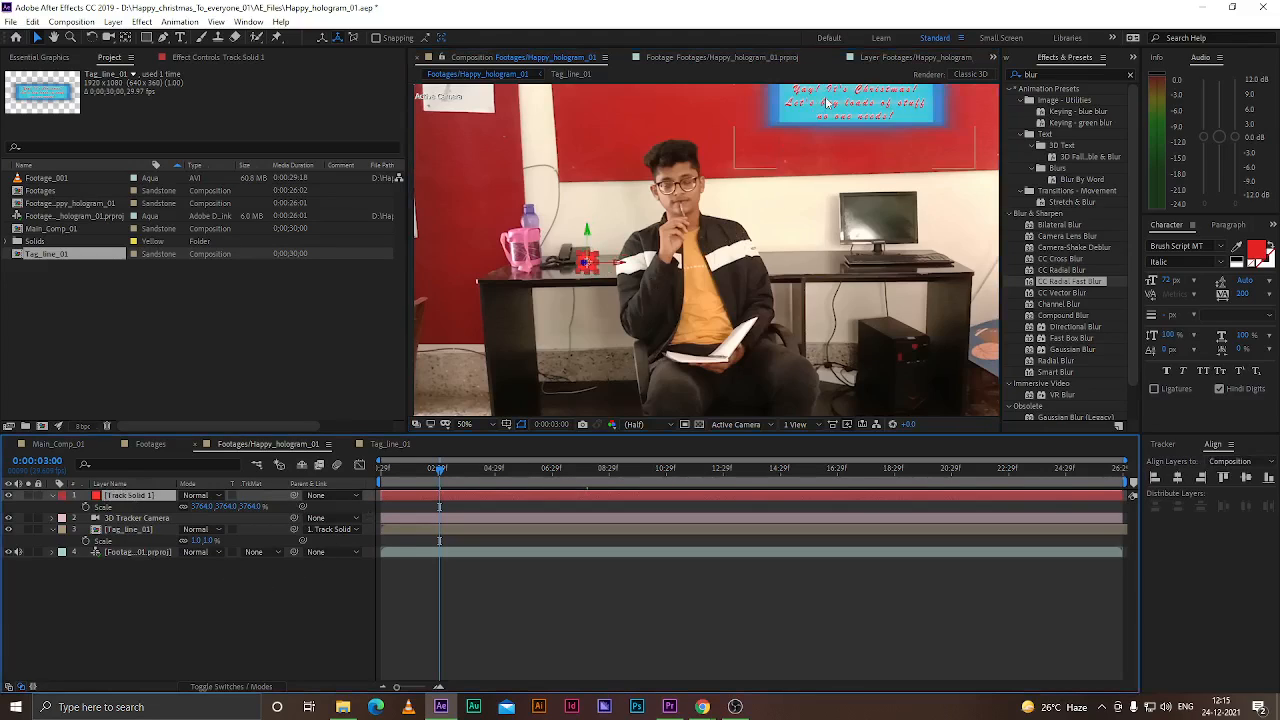
{"action": "left_click", "coordinate": [214, 595]}
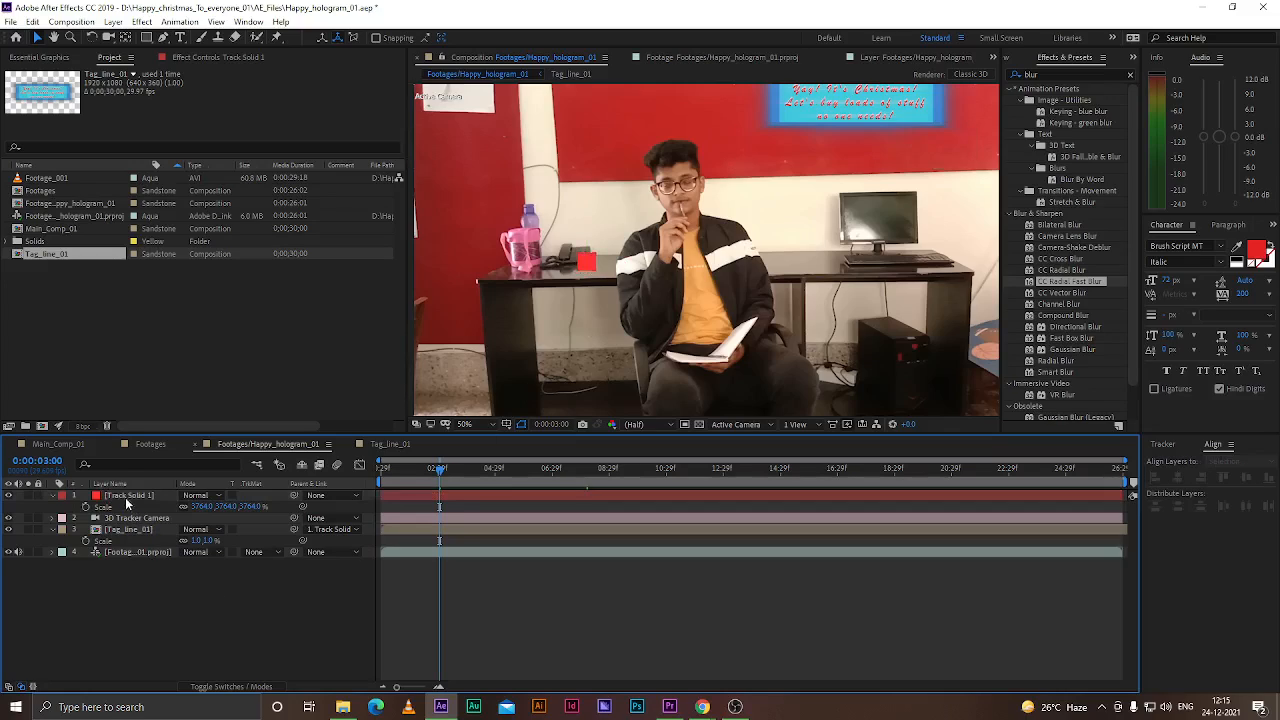
Unparent the Tag_line_01 layer by setting its parent to None
{"action": "left_click", "coordinate": [328, 531]}
{"action": "left_click", "coordinate": [326, 540]}
Reposition Track Solid 1 from the desk up onto the top of the man's head
{"action": "left_click", "coordinate": [140, 496]}
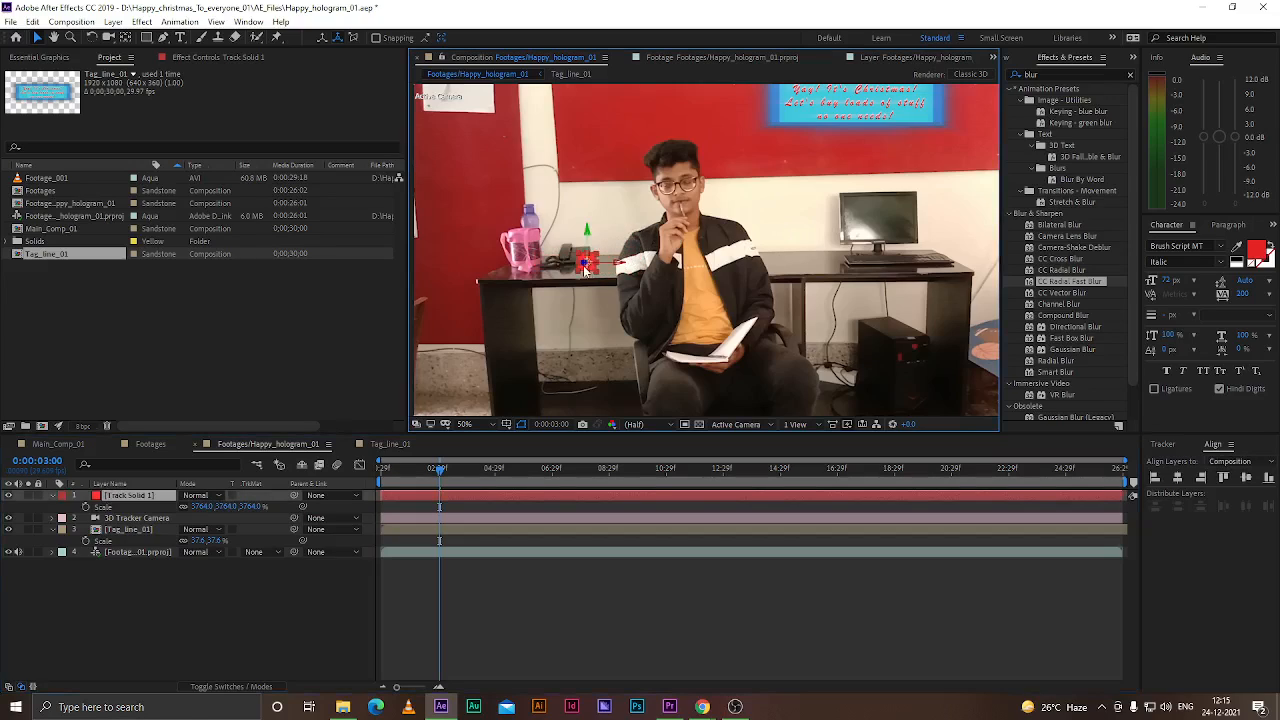
{"action": "scroll", "coordinate": [596, 268], "scroll_direction": "up", "scroll_amount": 2}
{"action": "left_click_drag", "start_coordinate": [600, 268], "coordinate": [735, 126]}
{"action": "scroll", "coordinate": [735, 130], "scroll_direction": "down", "scroll_amount": 4}
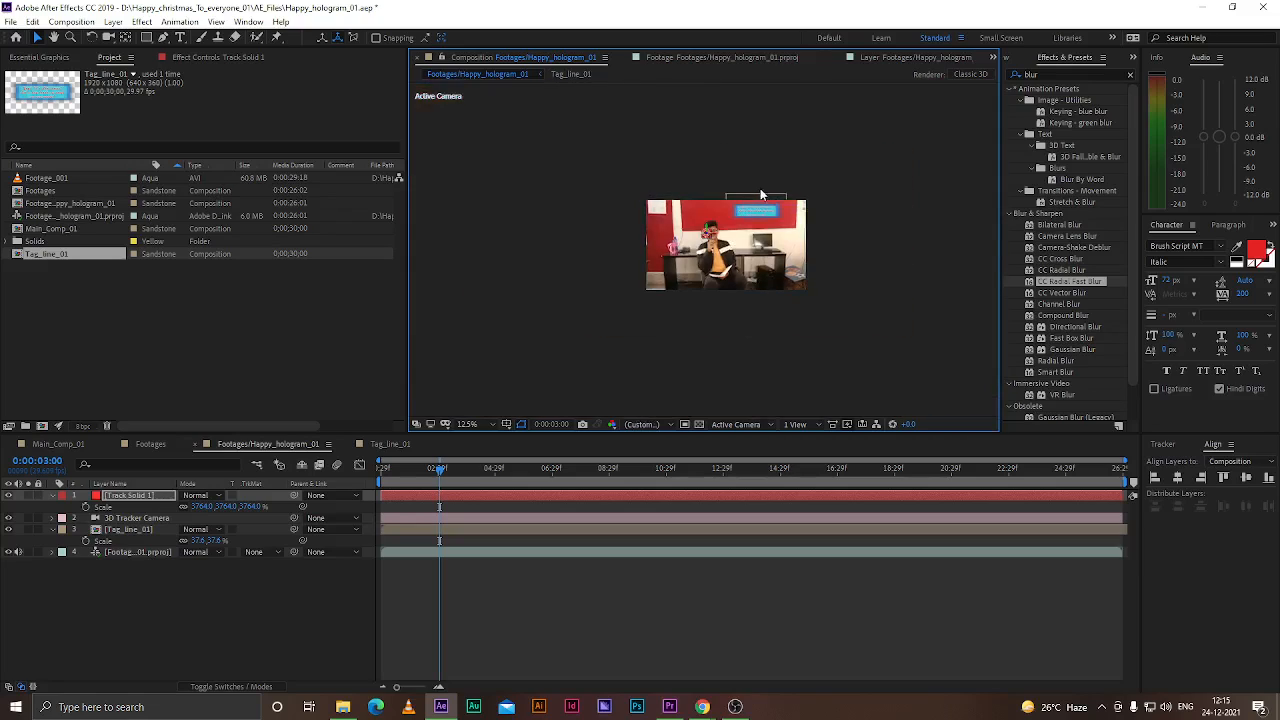
{"action": "scroll", "coordinate": [721, 217], "scroll_direction": "up", "scroll_amount": 3}
{"action": "scroll", "coordinate": [716, 230], "scroll_direction": "up", "scroll_amount": 2}
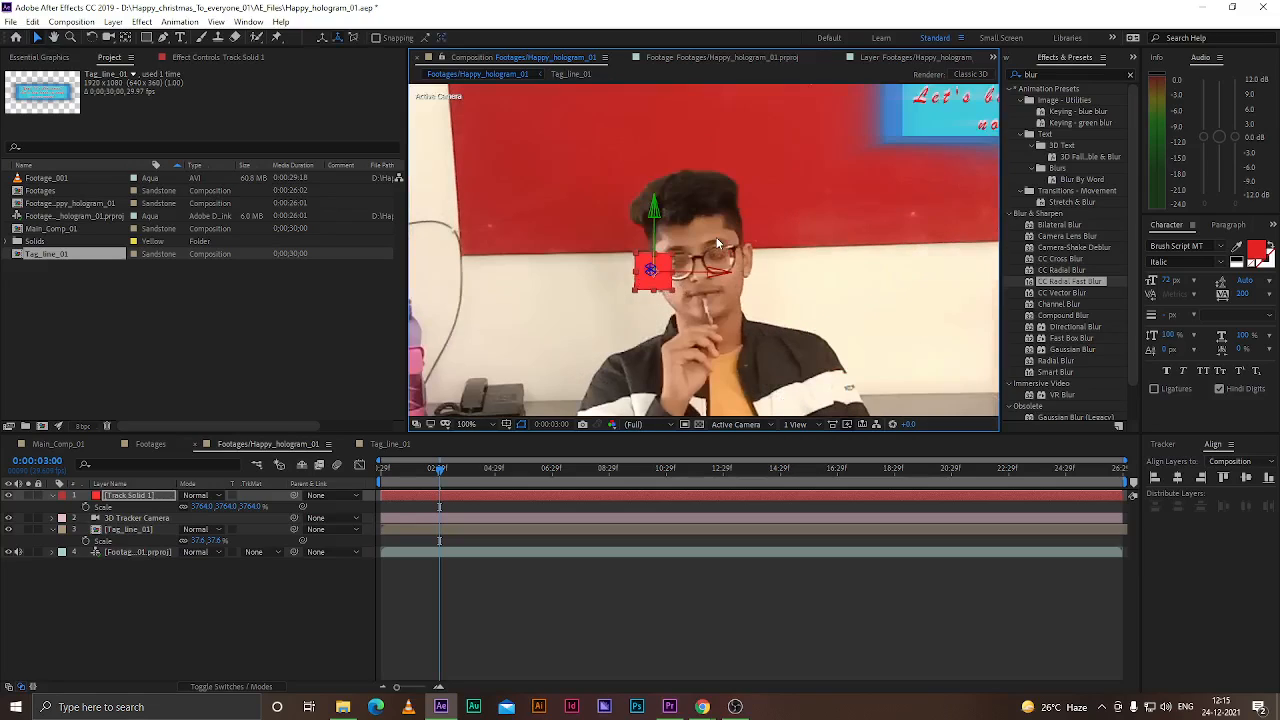
{"action": "left_click_drag", "start_coordinate": [662, 268], "coordinate": [697, 215]}
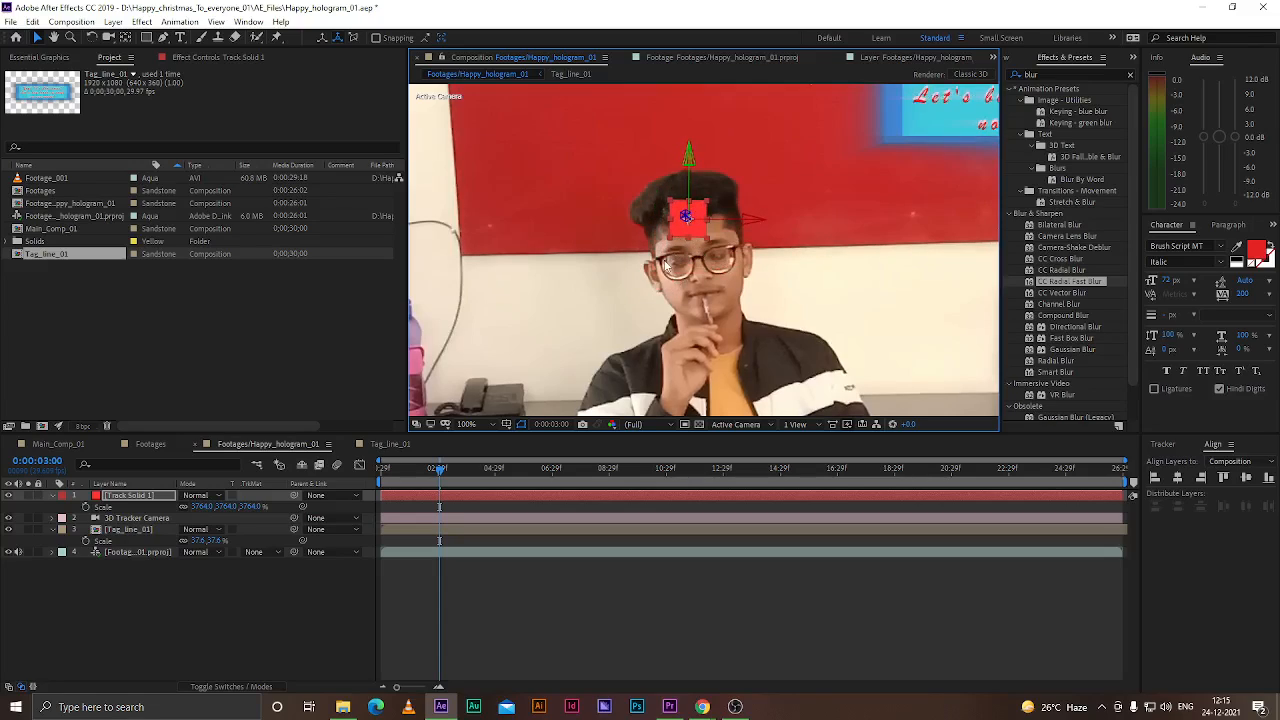
Show Track Solid 1's rotation properties and scrub its Orientation value
{"action": "left_click", "coordinate": [146, 500]}
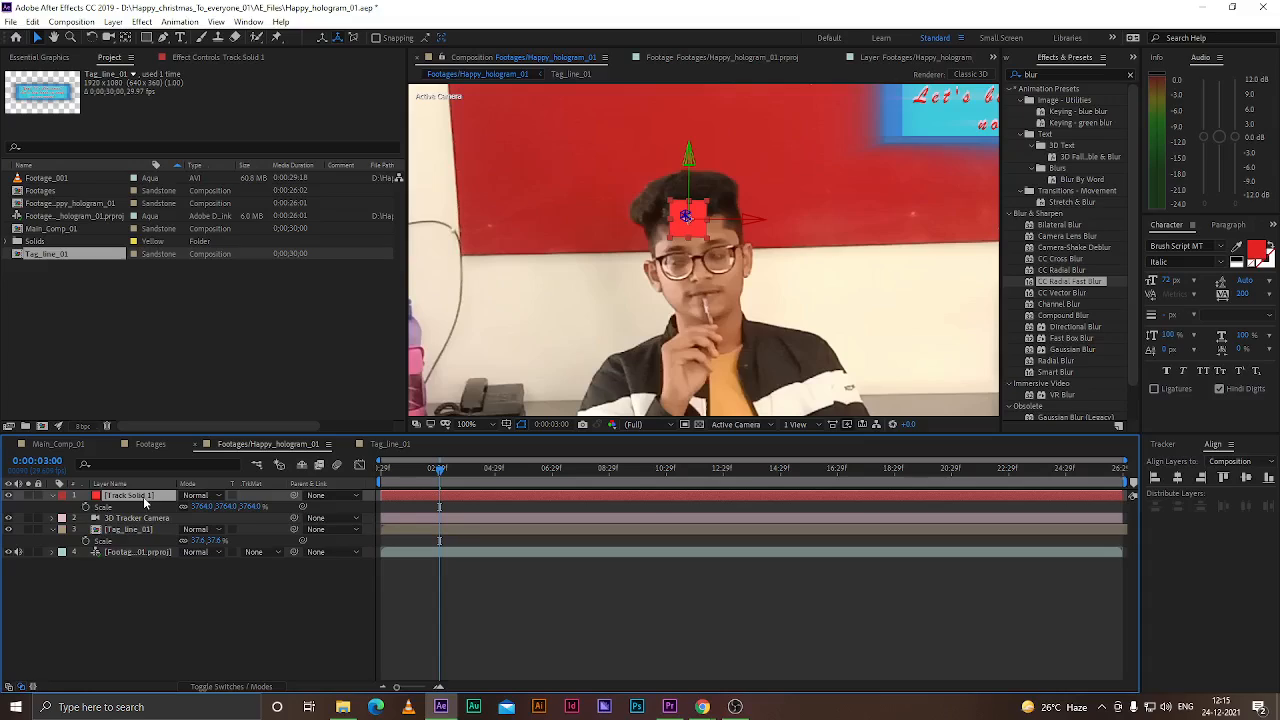
{"action": "key", "text": "r"}
{"action": "left_click_drag", "start_coordinate": [231, 507], "coordinate": [221, 507]}
{"action": "left_click", "coordinate": [165, 638]}
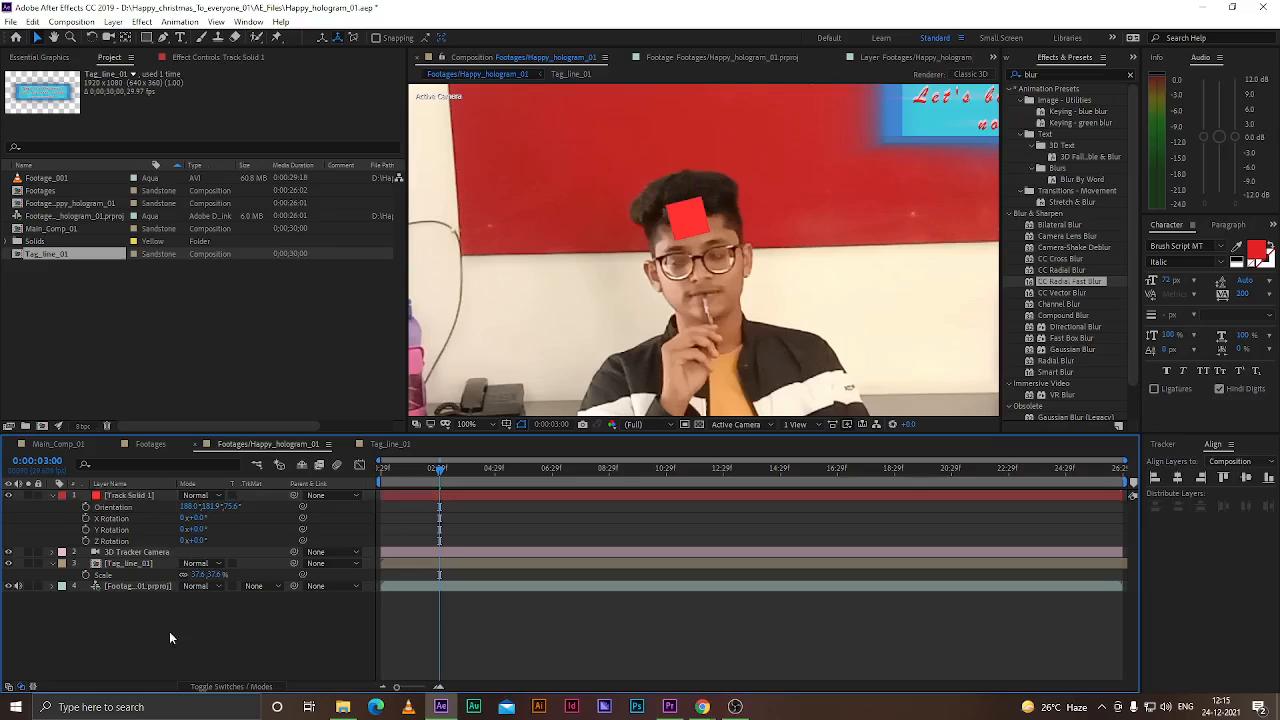
Fit the viewer to the window and parent the Tag_line_01 layer to Track Solid 1
{"action": "left_click", "coordinate": [466, 424]}
{"action": "left_click", "coordinate": [486, 448]}
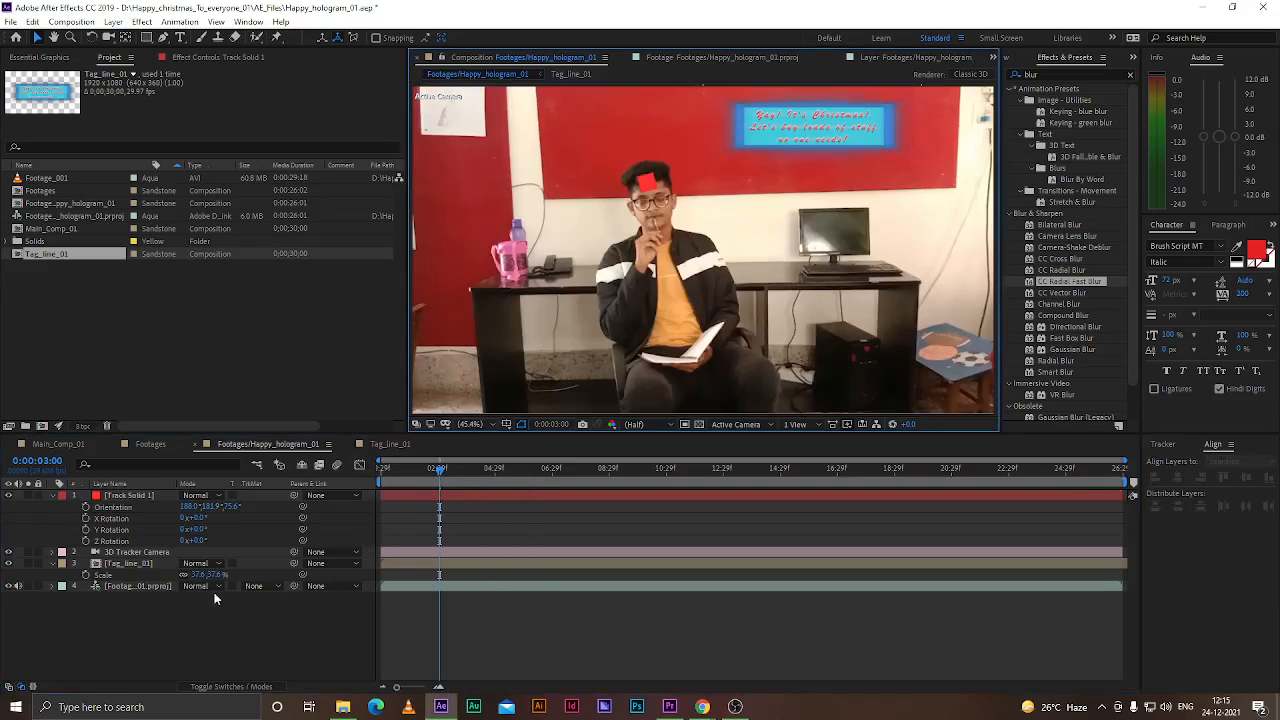
{"action": "left_click", "coordinate": [130, 552]}
{"action": "left_click", "coordinate": [129, 563]}
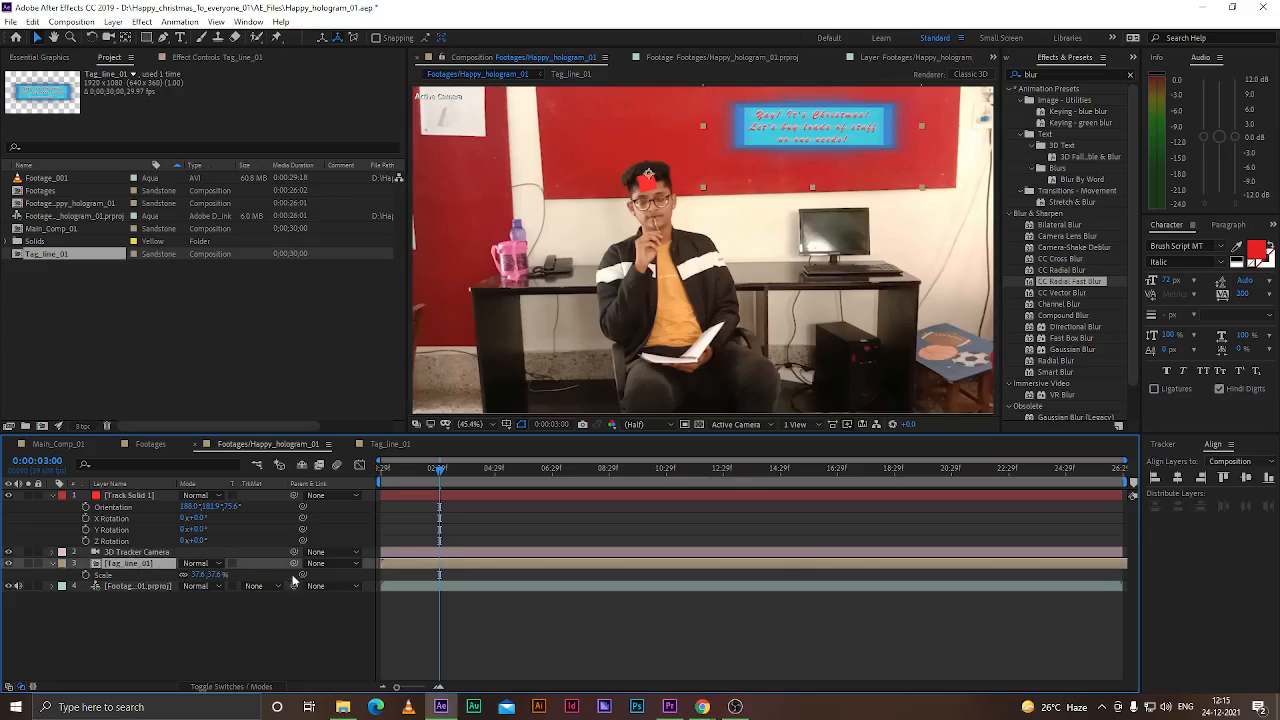
{"action": "left_click_drag", "start_coordinate": [294, 563], "coordinate": [139, 496]}
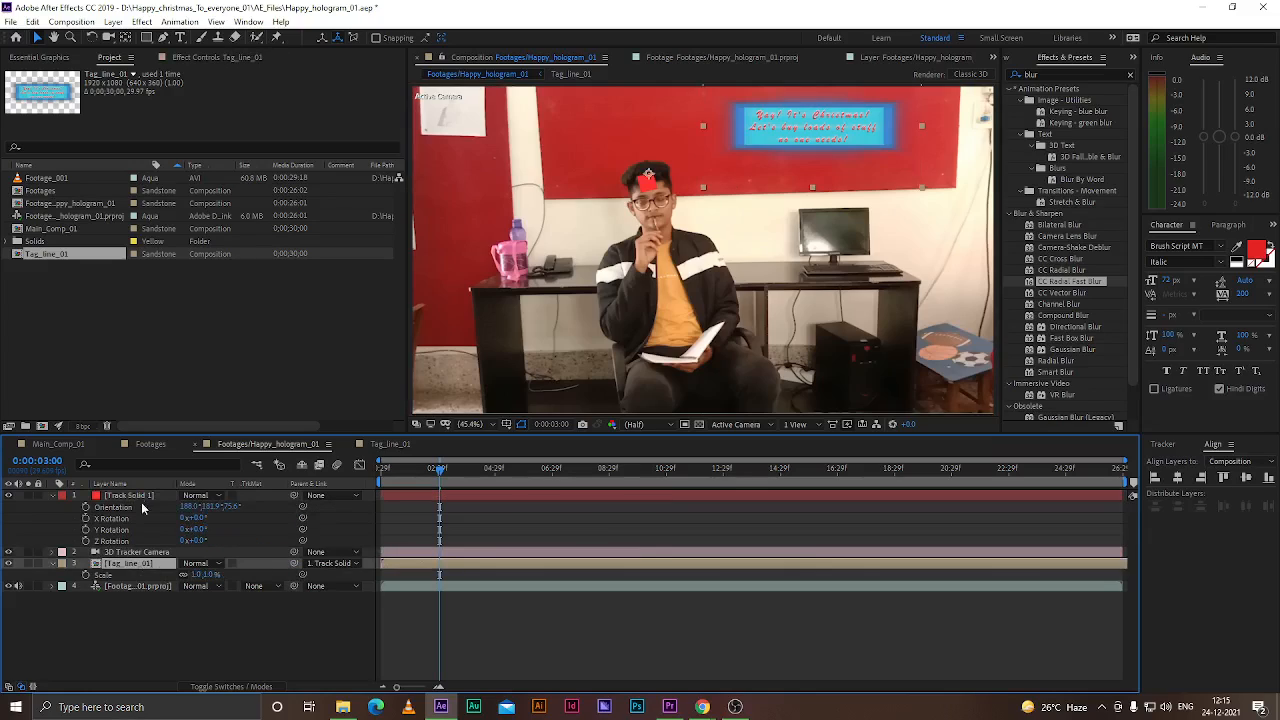
At 0:00:04:29, add a Scale keyframe on Tag_line_01 and set its scale to 0%
{"action": "left_click", "coordinate": [195, 655]}
{"action": "left_click_drag", "start_coordinate": [441, 470], "coordinate": [495, 474]}
{"action": "left_click", "coordinate": [775, 134]}
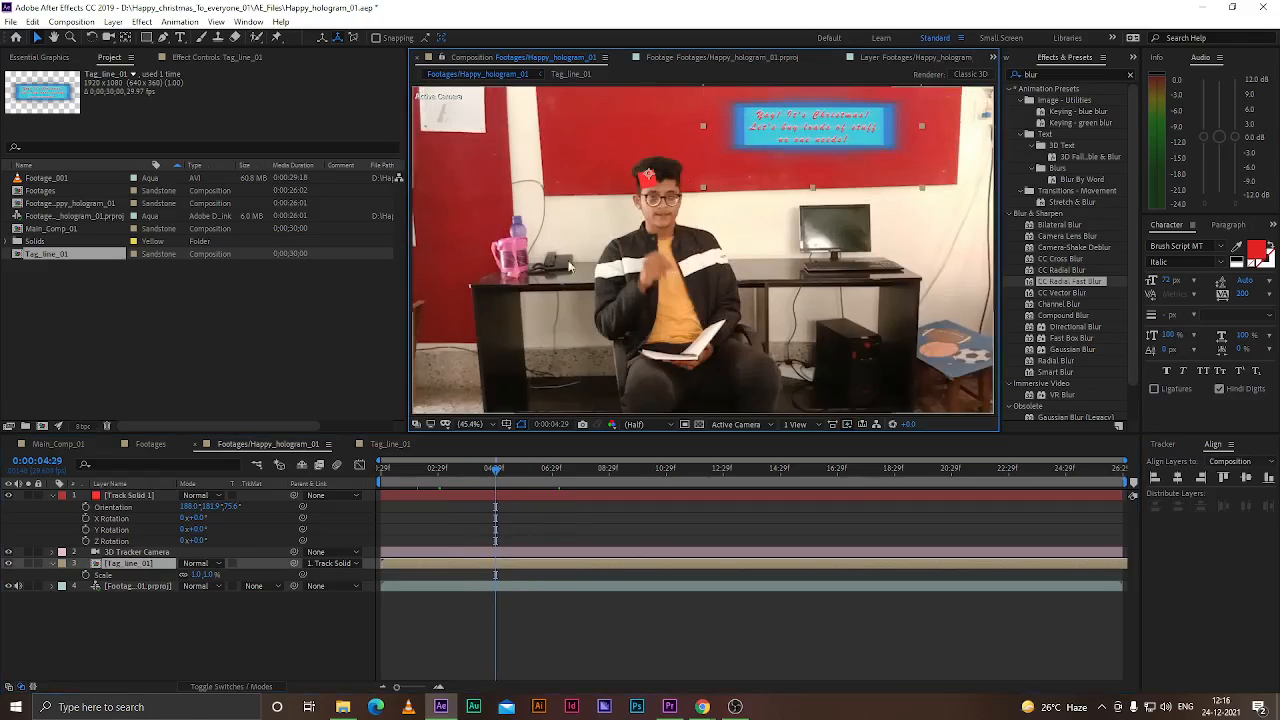
{"action": "left_click_drag", "start_coordinate": [502, 471], "coordinate": [468, 481]}
{"action": "scroll", "coordinate": [523, 496], "scroll_direction": "up", "scroll_amount": 1}
{"action": "left_click", "coordinate": [86, 576]}
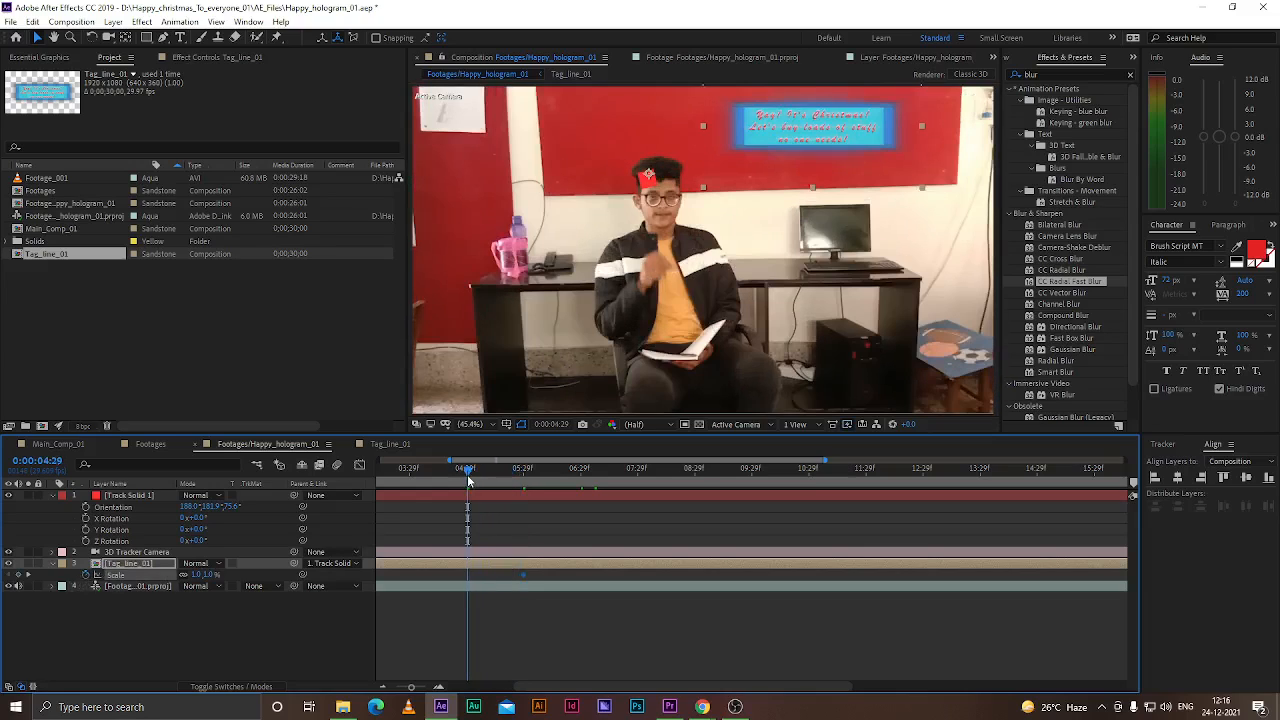
{"action": "left_click", "coordinate": [209, 575]}
{"action": "type", "text": "0"}
{"action": "key", "text": "Return"}
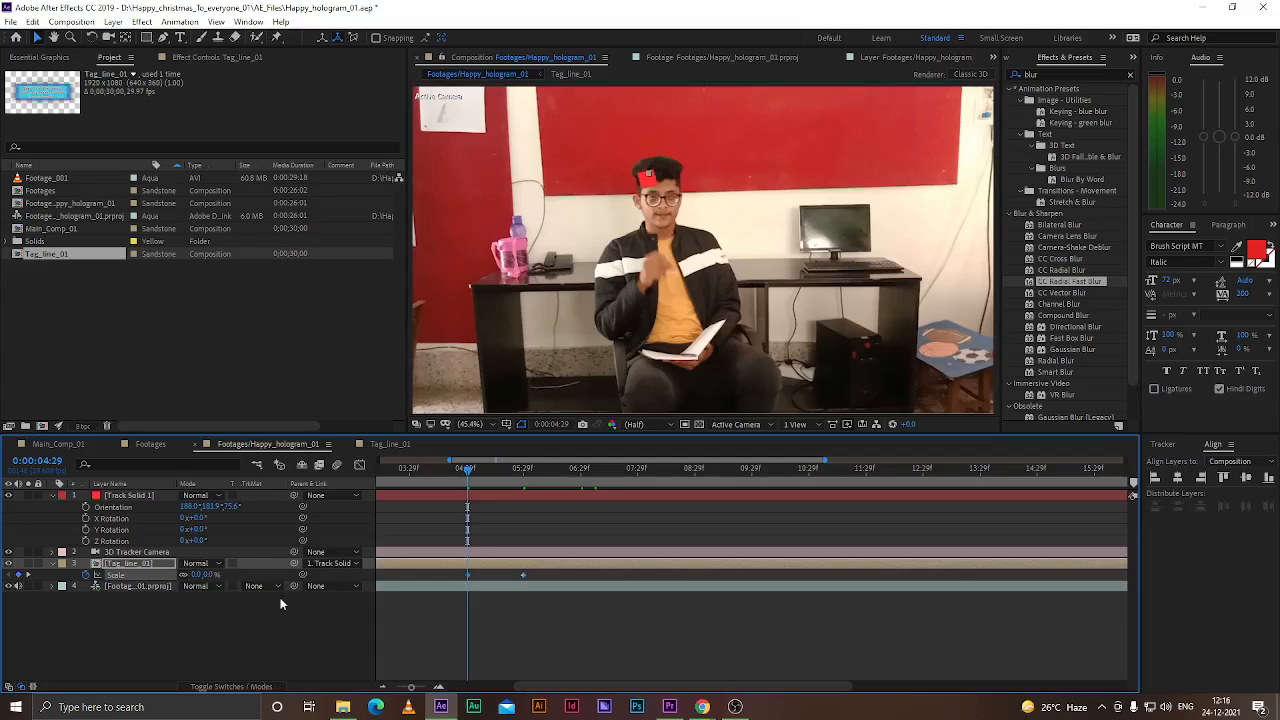
Play and scrub through the tagline's scale-up animation over the following seconds
{"action": "left_click", "coordinate": [232, 650]}
{"action": "key", "text": "space"}
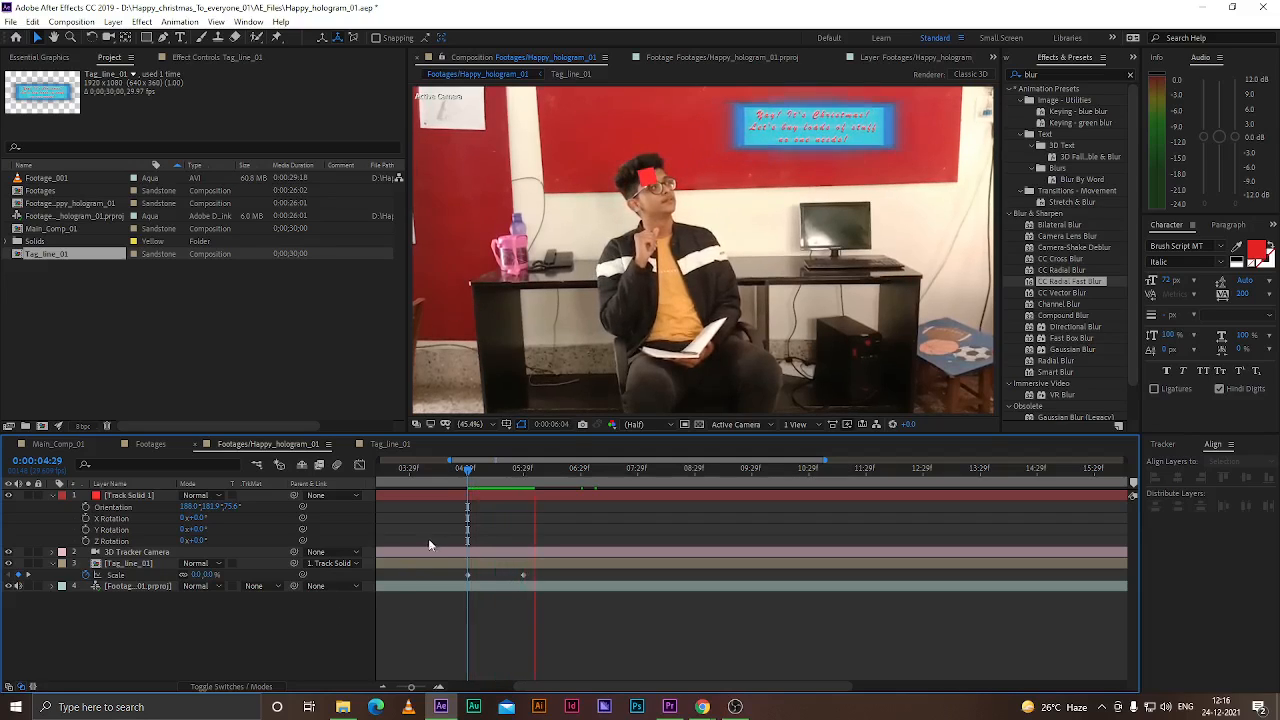
{"action": "left_click_drag", "start_coordinate": [490, 470], "coordinate": [549, 493]}
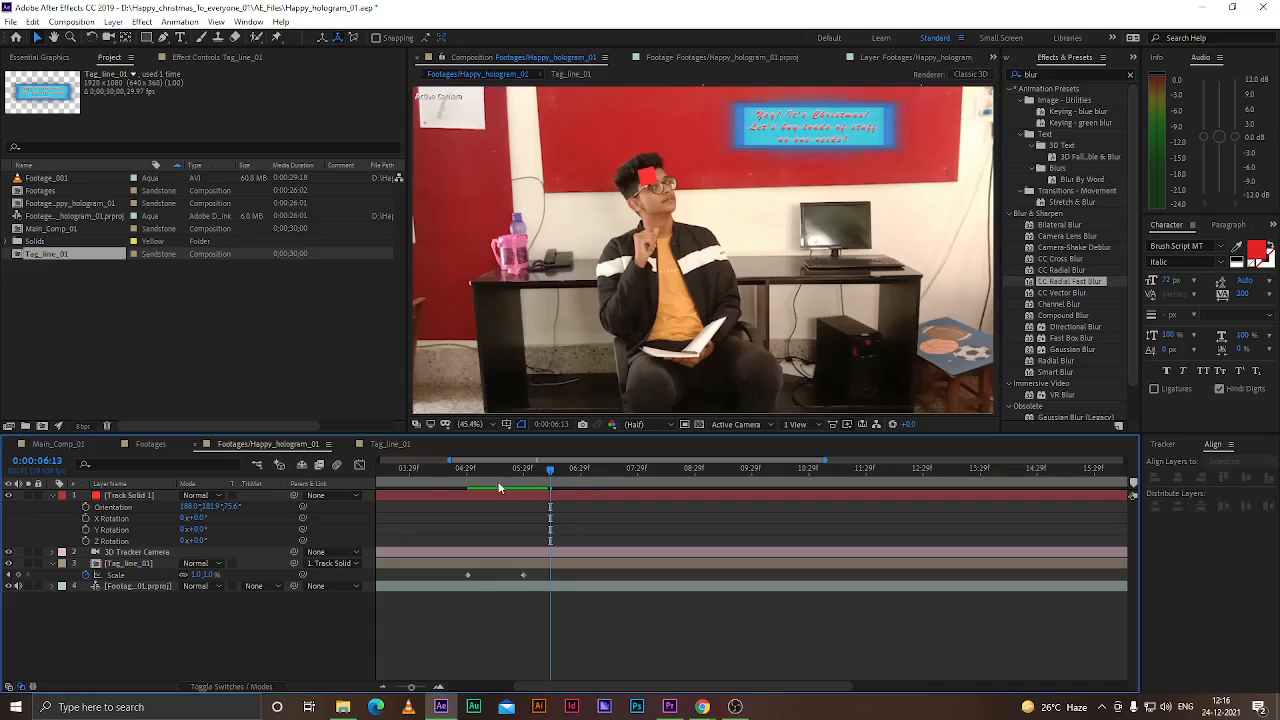
{"action": "left_click", "coordinate": [469, 470]}
{"action": "left_click_drag", "start_coordinate": [461, 474], "coordinate": [614, 518]}
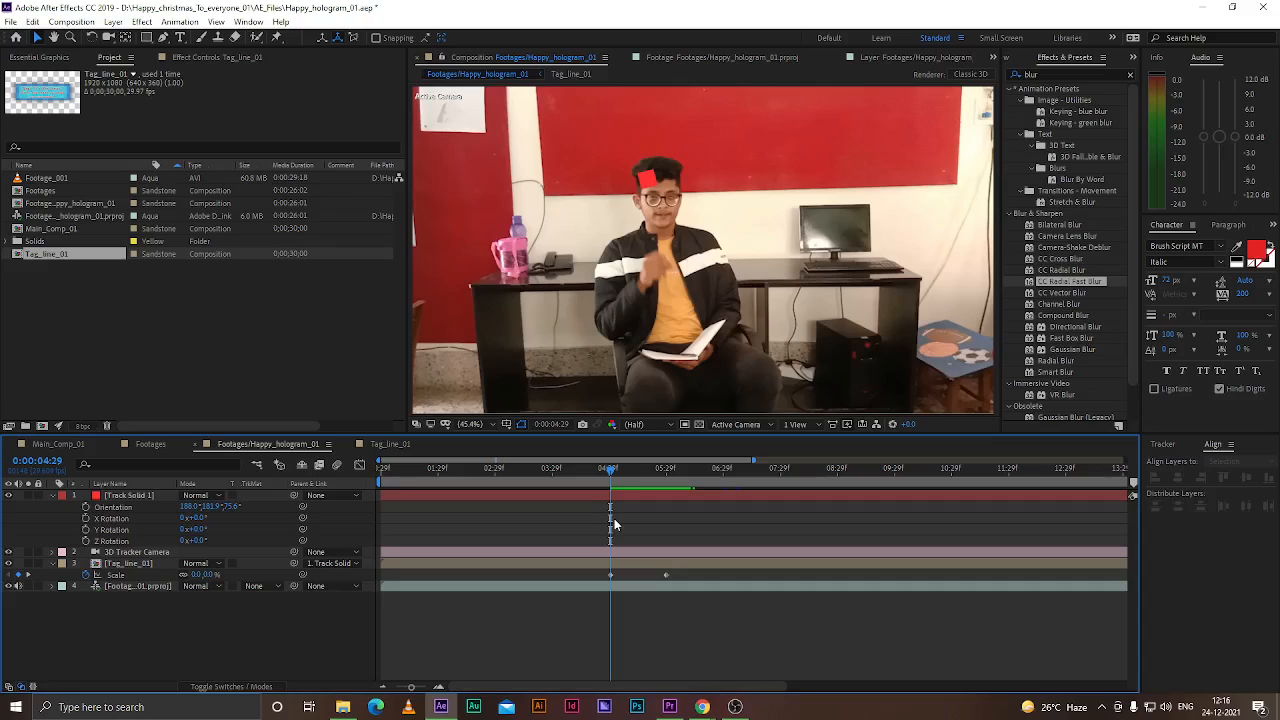
Save the project and play back the tagline's scale animation again
{"action": "key", "text": "ctrl+s"}
{"action": "mouse_move", "coordinate": [610, 466]}
{"action": "left_mouse_down"}
{"action": "mouse_move", "coordinate": [589, 466]}
{"action": "mouse_move", "coordinate": [610, 468]}
{"action": "left_mouse_up"}
{"action": "key", "text": "space"}
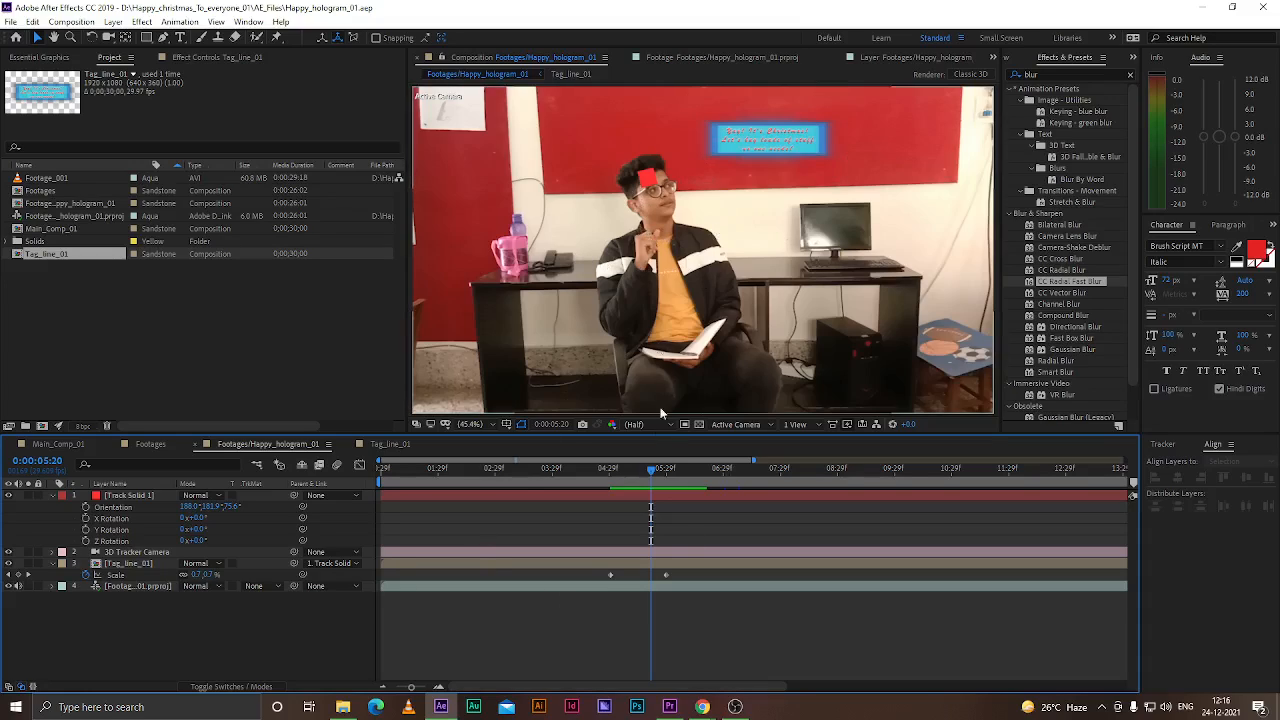
{"action": "left_click_drag", "start_coordinate": [621, 469], "coordinate": [665, 477]}
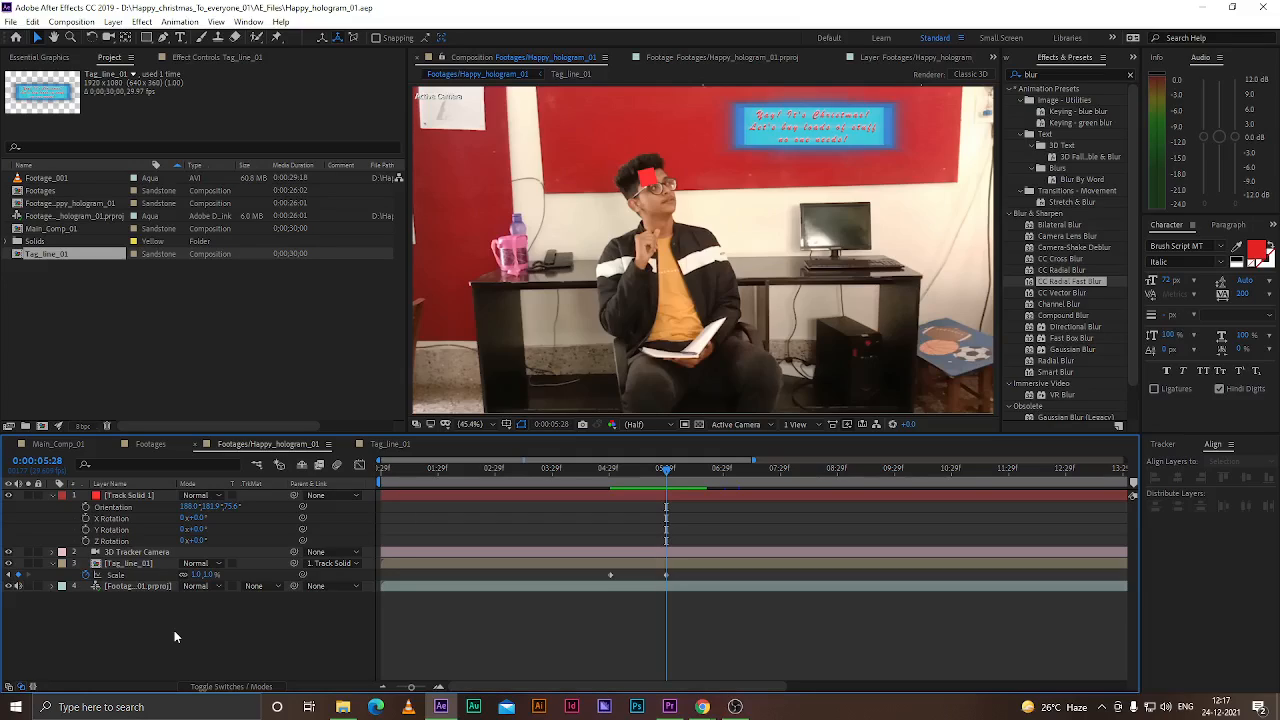
Hide Track Solid 1 and move the playhead back to about 0:00:05:04
{"action": "left_click", "coordinate": [27, 497]}
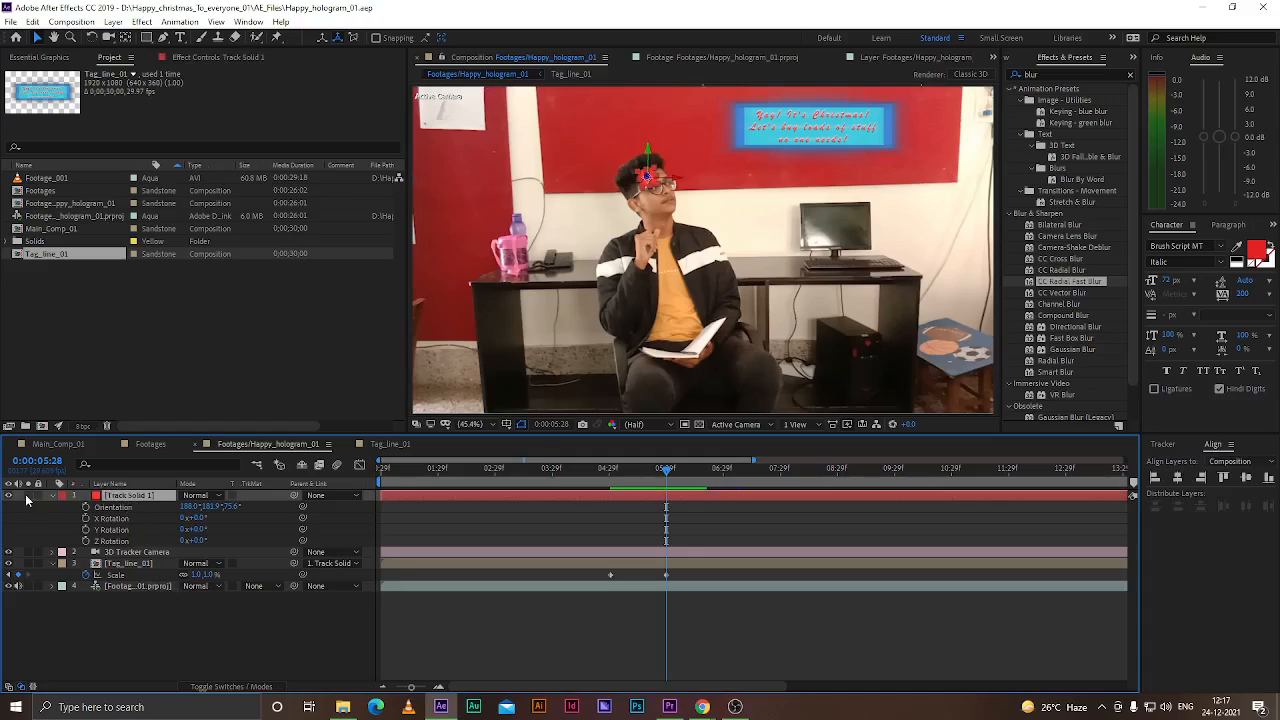
{"action": "left_click", "coordinate": [129, 652]}
{"action": "left_click_drag", "start_coordinate": [665, 469], "coordinate": [619, 482]}
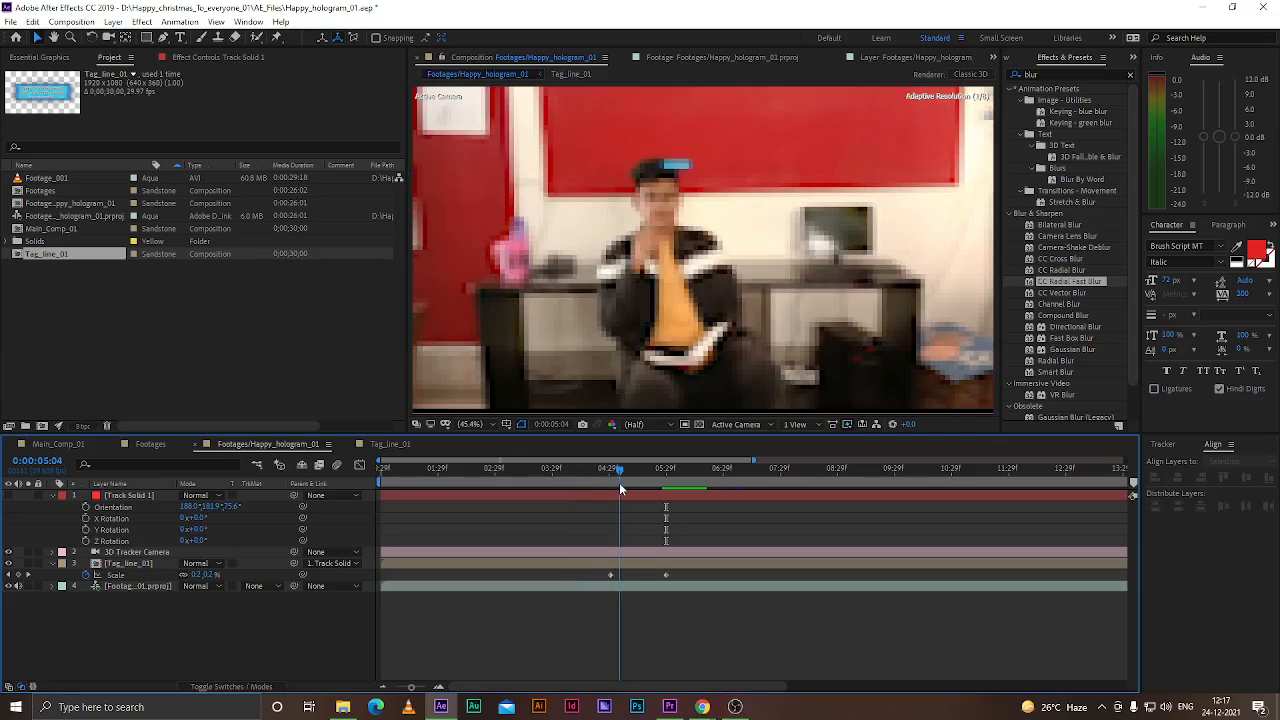
Play, scrub and zoom around the five-second mark to inspect the tagline appearing above the man's head
{"action": "key", "text": "space"}
{"action": "left_click", "coordinate": [646, 469]}
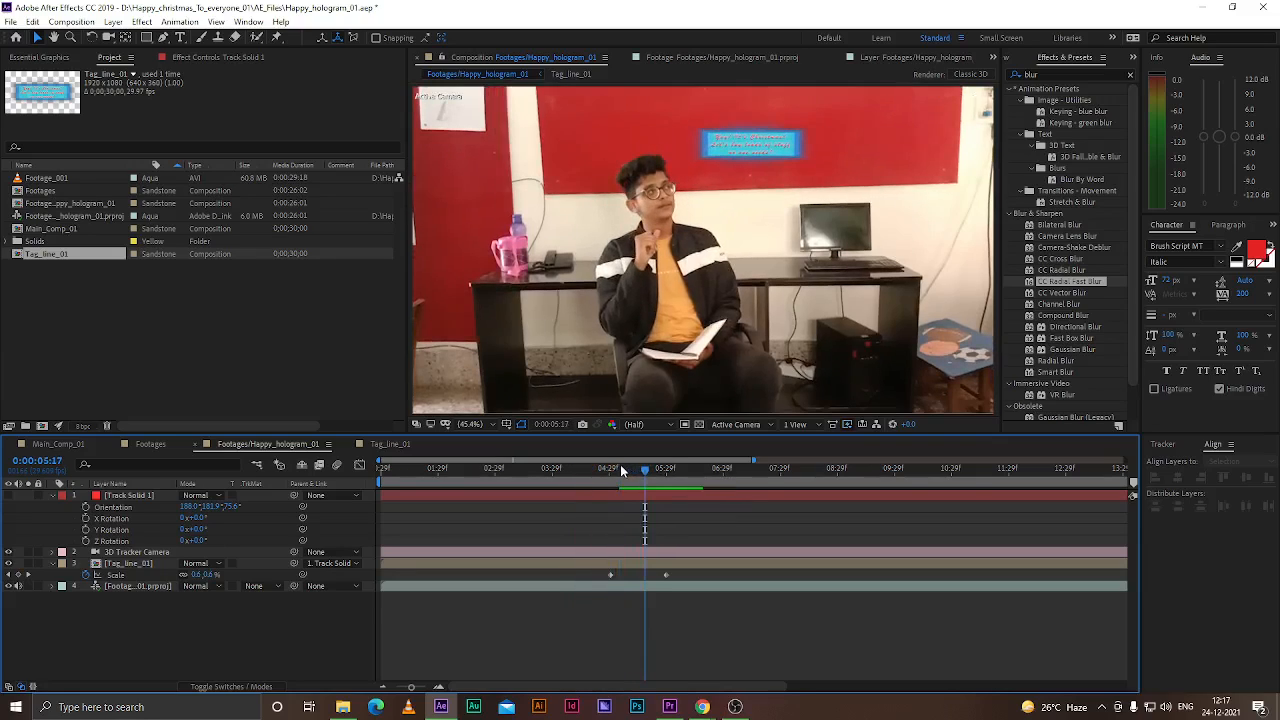
{"action": "mouse_move", "coordinate": [621, 466]}
{"action": "left_mouse_down"}
{"action": "mouse_move", "coordinate": [608, 469]}
{"action": "mouse_move", "coordinate": [624, 469]}
{"action": "left_mouse_up"}
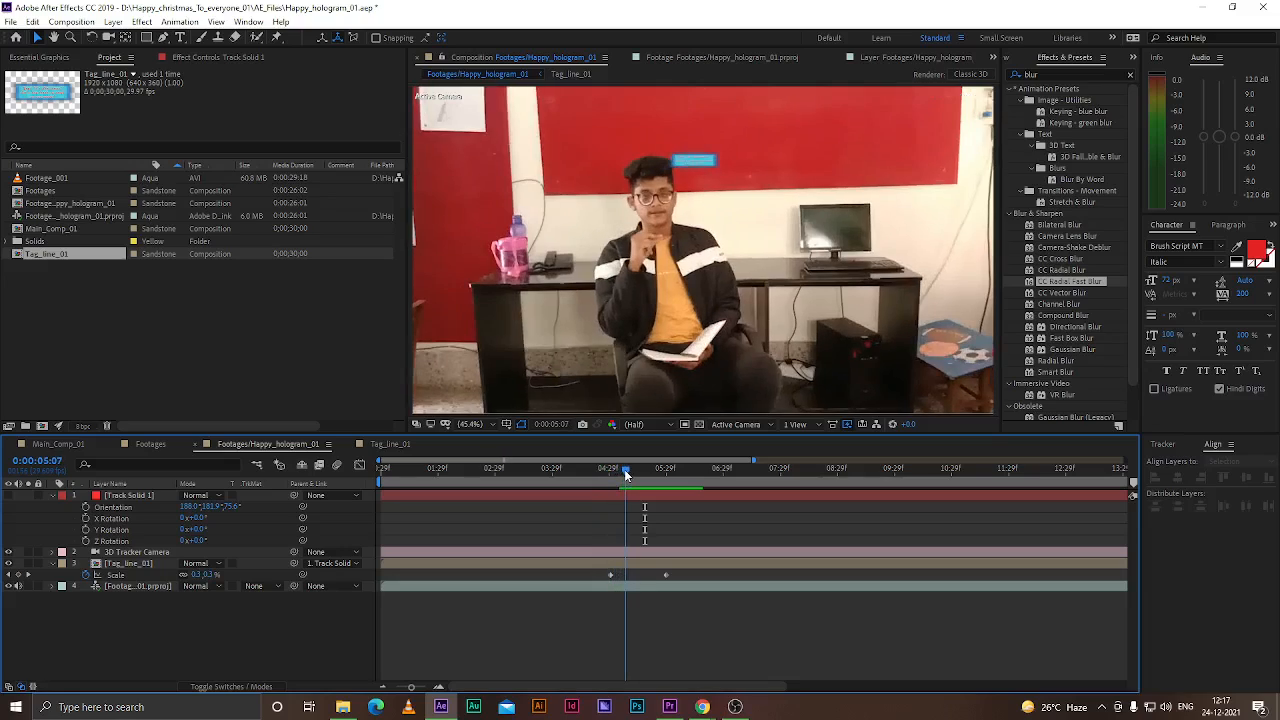
{"action": "scroll", "coordinate": [646, 166], "scroll_direction": "up", "scroll_amount": 5}
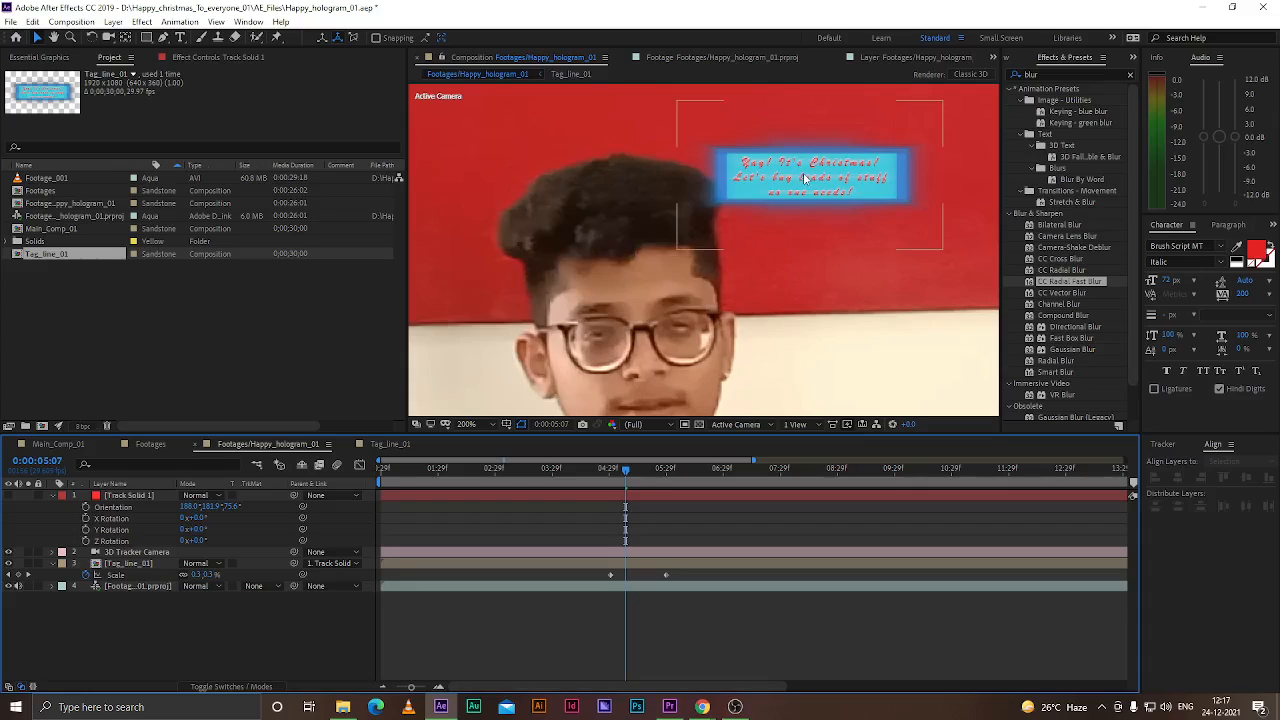
{"action": "scroll", "coordinate": [646, 165], "scroll_direction": "down", "scroll_amount": 2}
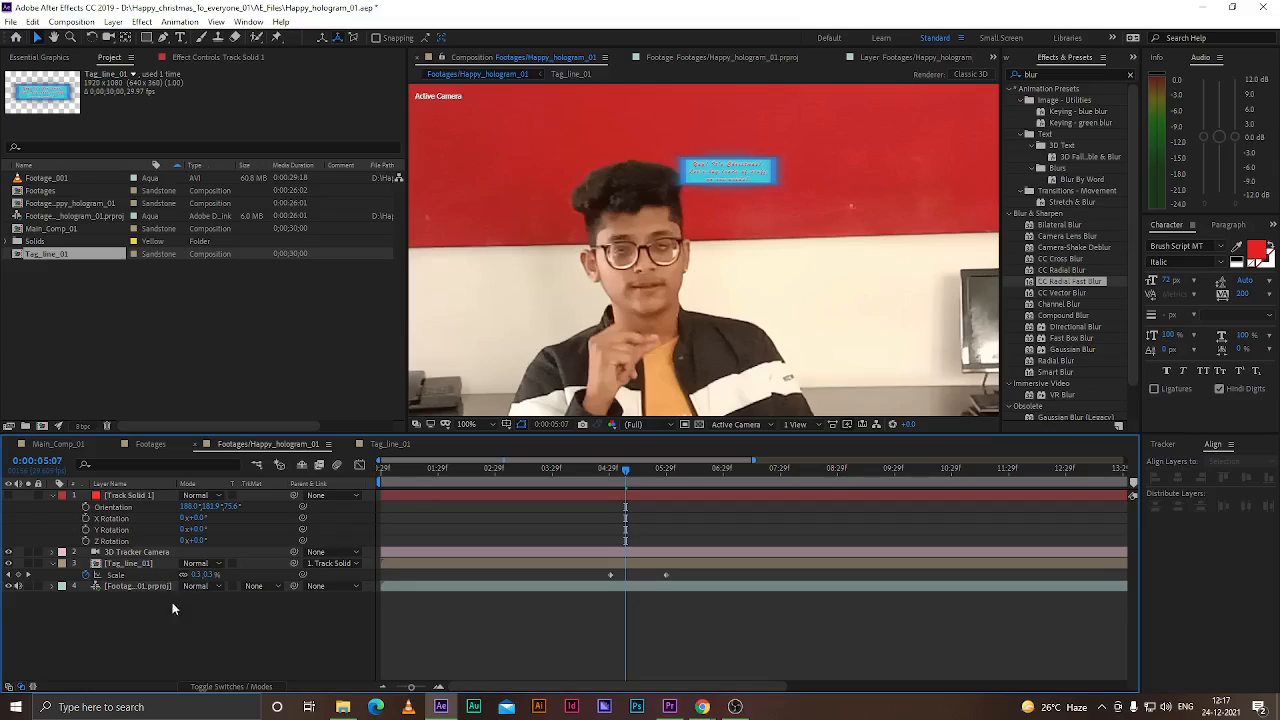
{"action": "left_click", "coordinate": [124, 588]}
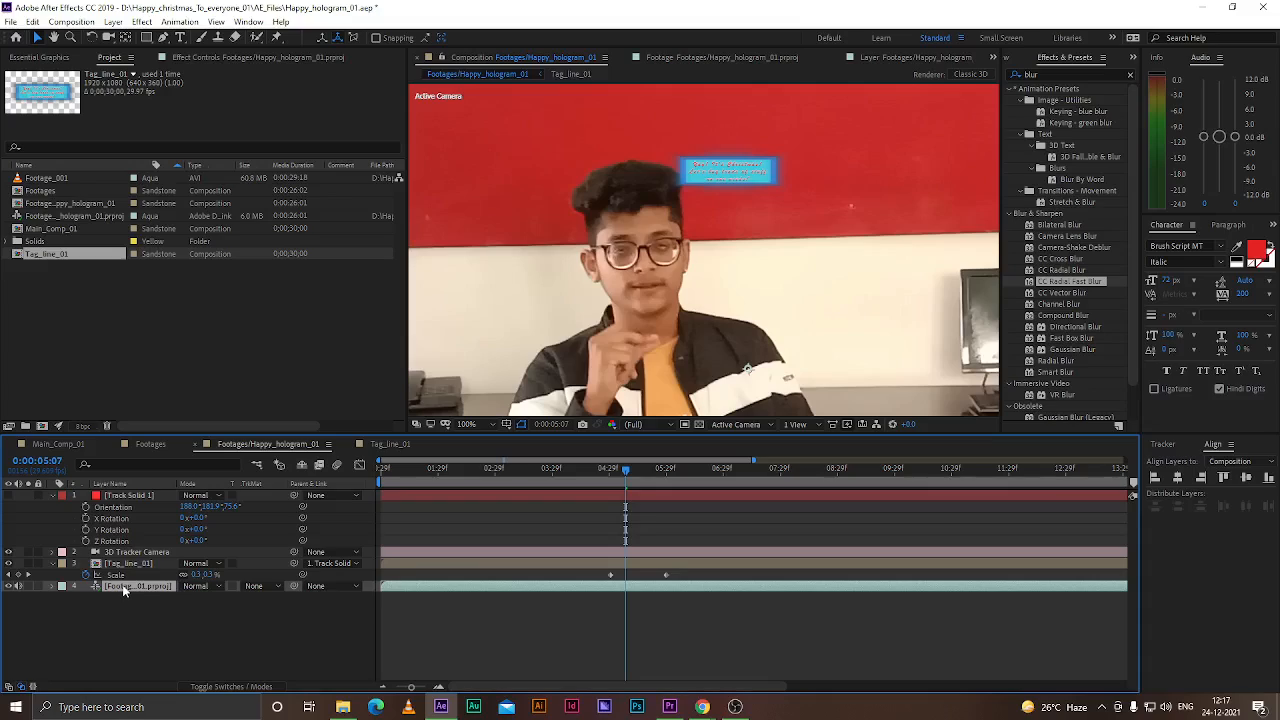
{"action": "left_click", "coordinate": [128, 566]}
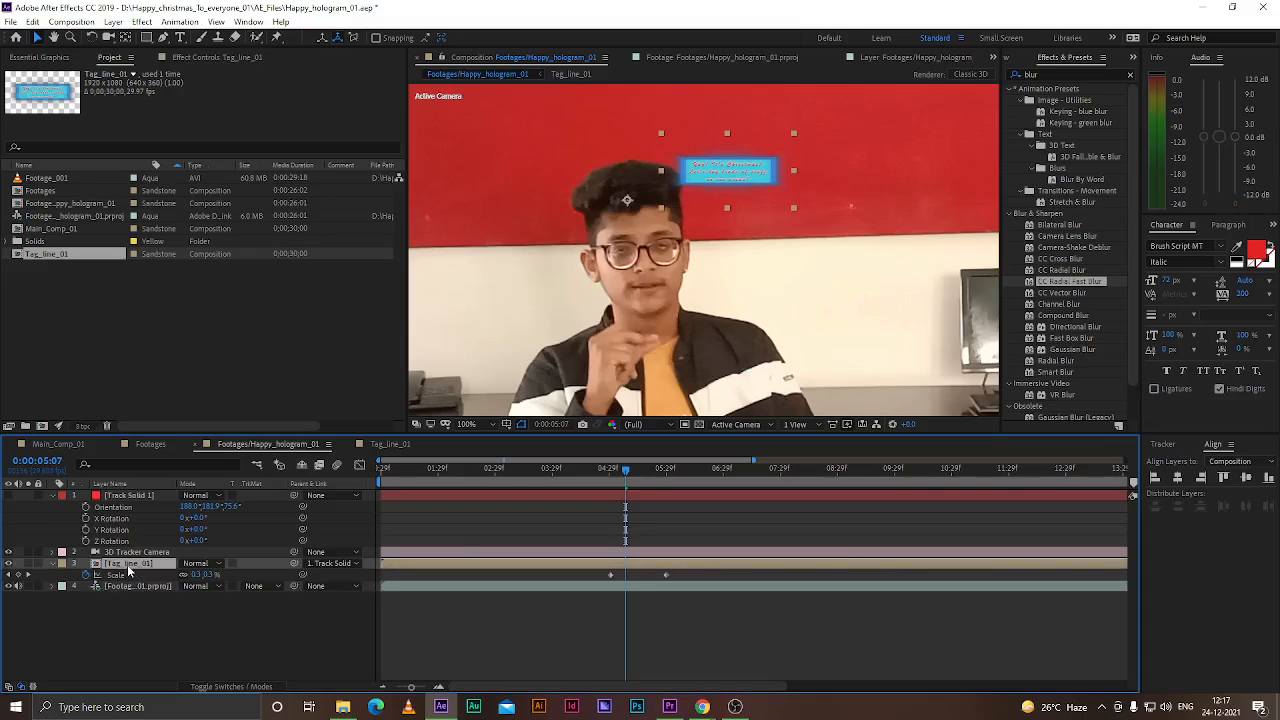
{"action": "left_click", "coordinate": [130, 587]}
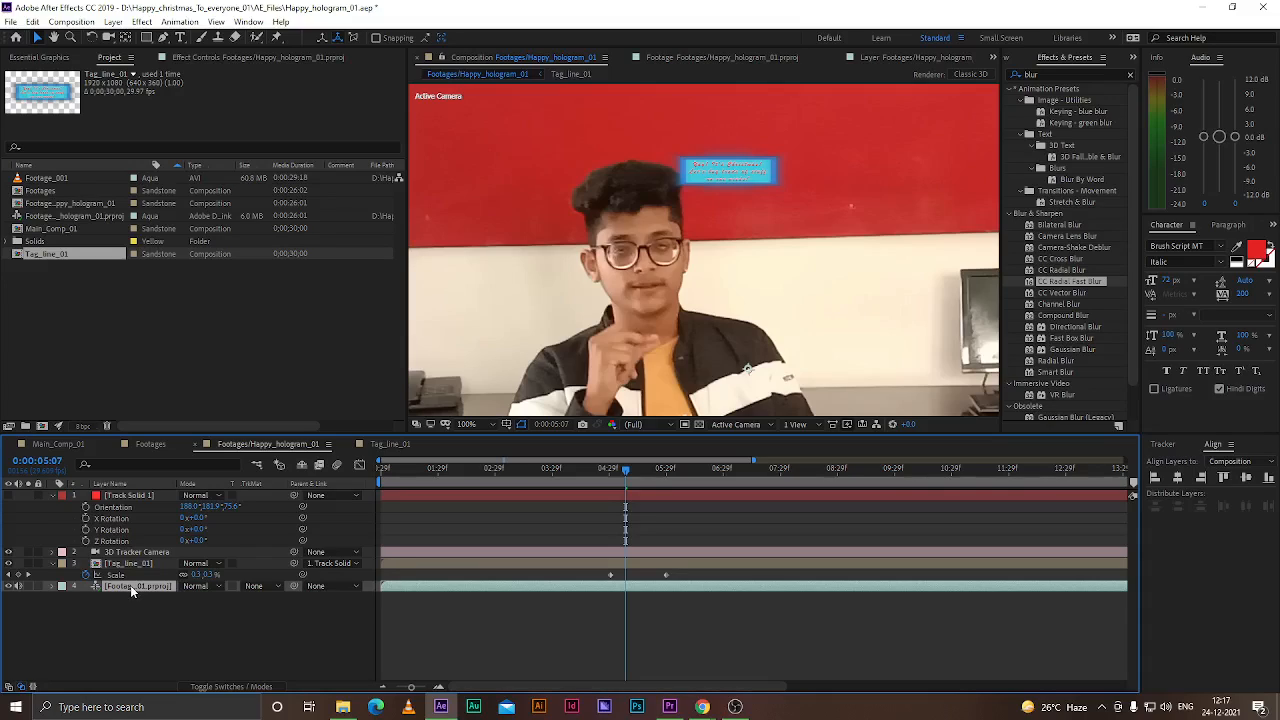
{"action": "left_click", "coordinate": [138, 565]}
{"action": "mouse_move", "coordinate": [614, 469]}
{"action": "left_mouse_down"}
{"action": "mouse_move", "coordinate": [605, 474]}
{"action": "mouse_move", "coordinate": [642, 476]}
{"action": "mouse_move", "coordinate": [611, 476]}
{"action": "left_mouse_up"}
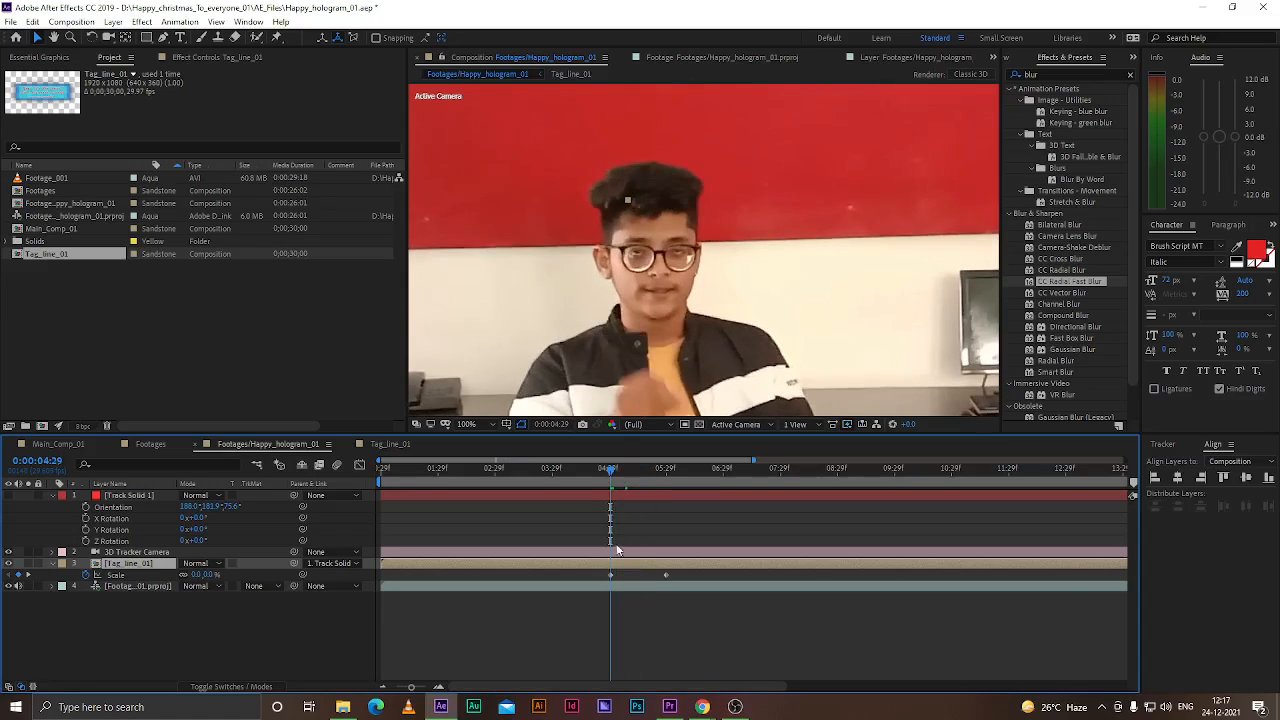
{"action": "left_click", "coordinate": [163, 37]}
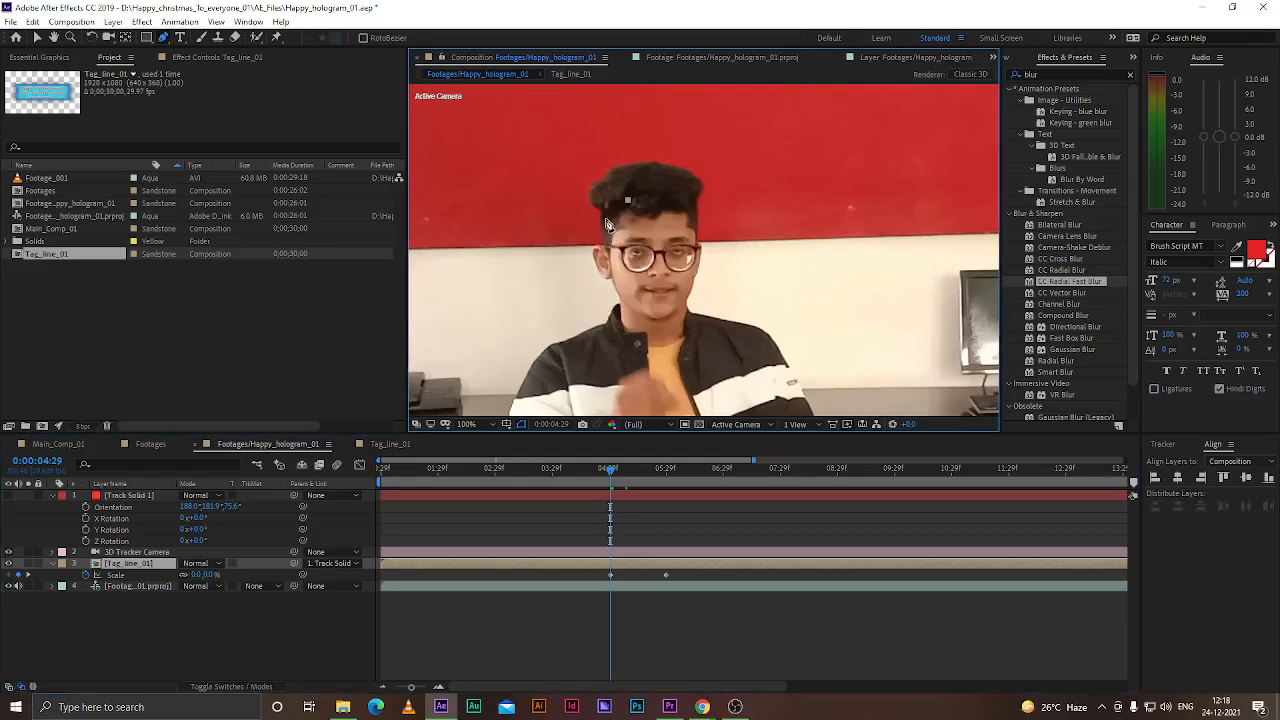
{"action": "left_click", "coordinate": [131, 568]}
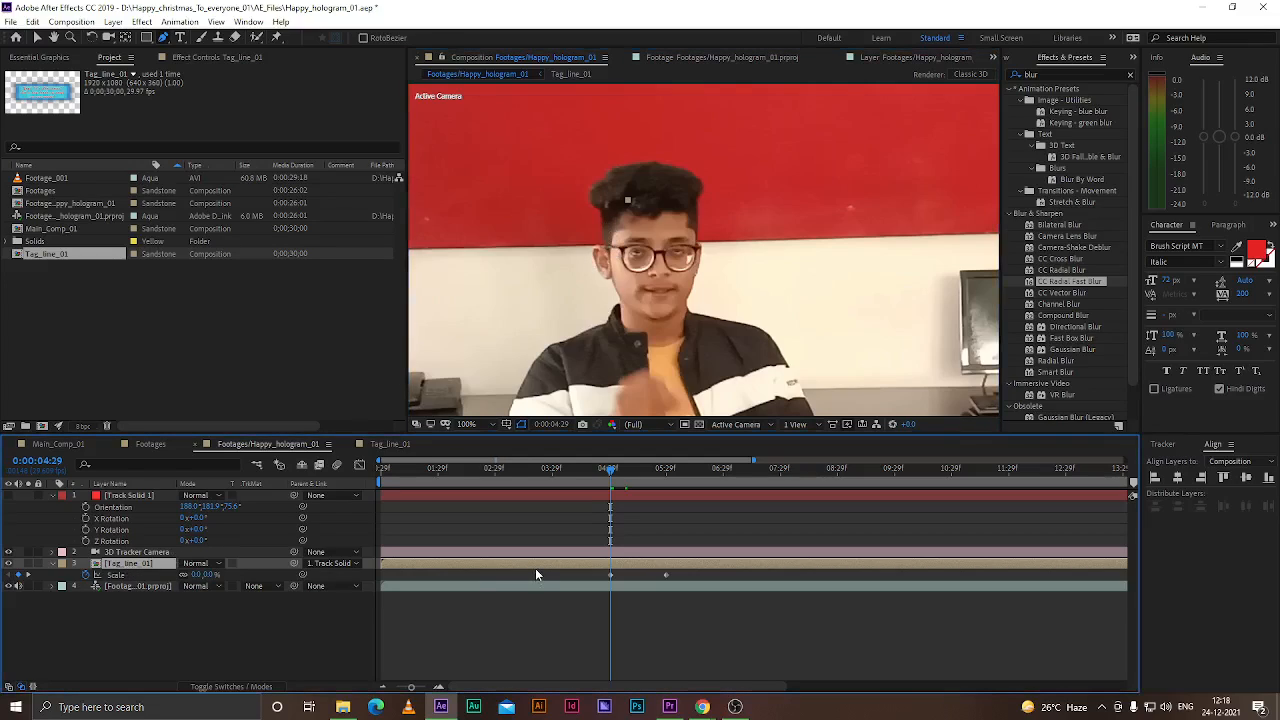
{"action": "left_click", "coordinate": [627, 236]}
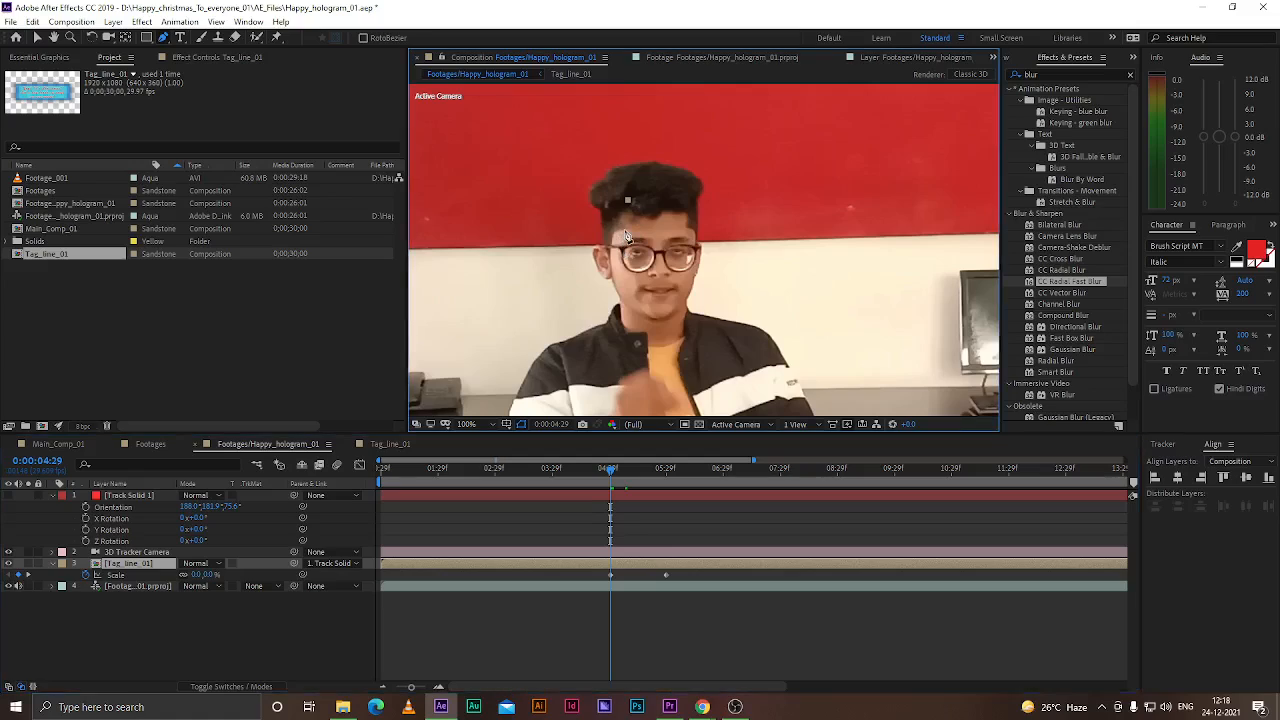
{"action": "left_click", "coordinate": [147, 38]}
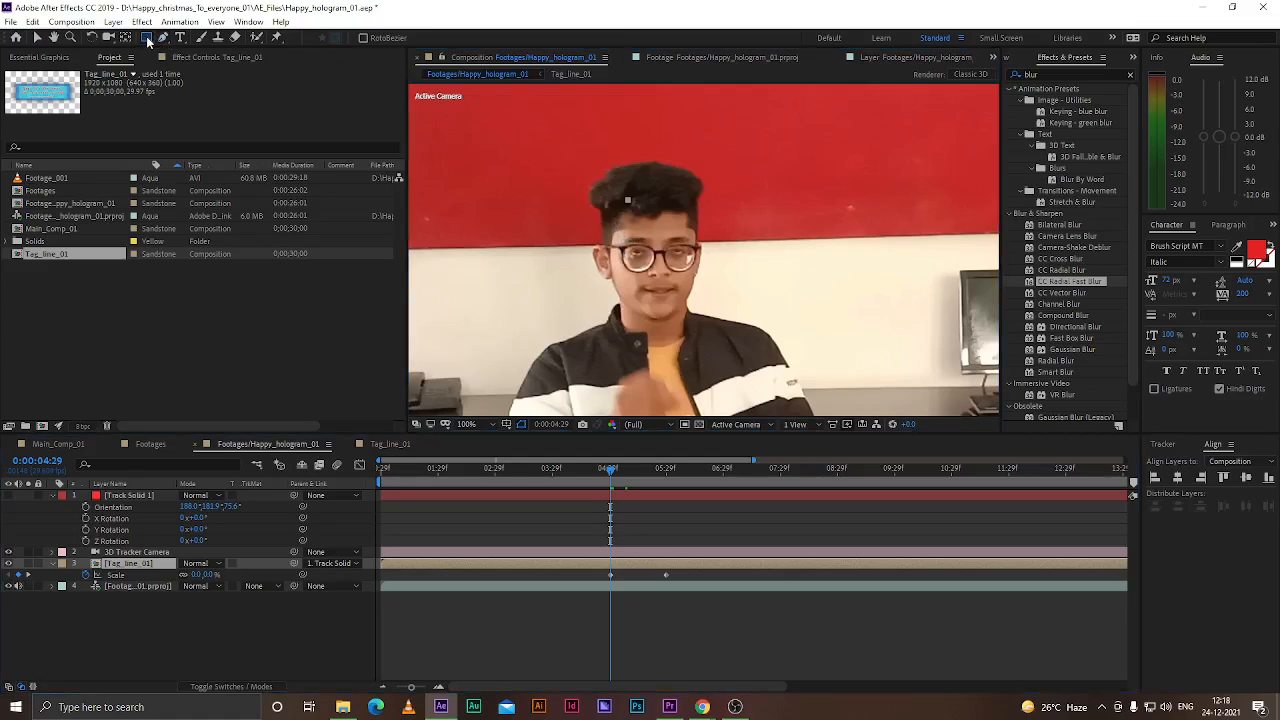
{"action": "left_click_drag", "start_coordinate": [608, 236], "coordinate": [616, 213]}
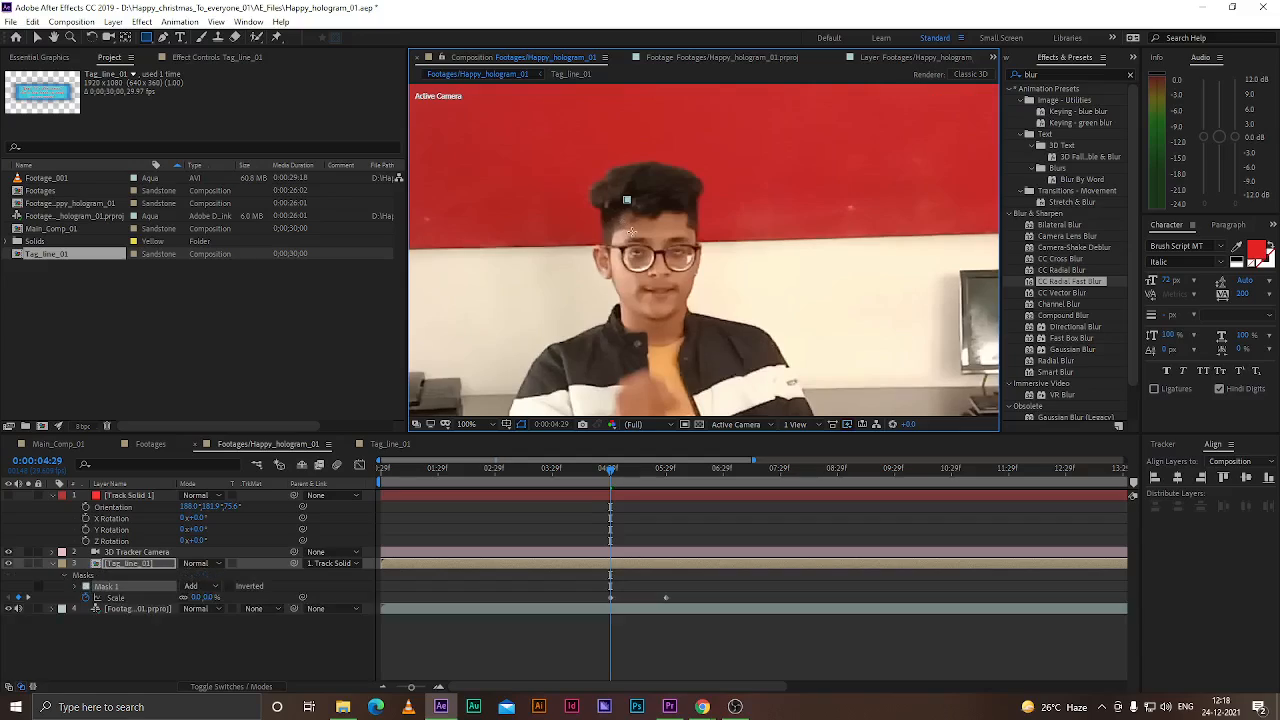
{"action": "key", "text": "ctrl+z"}
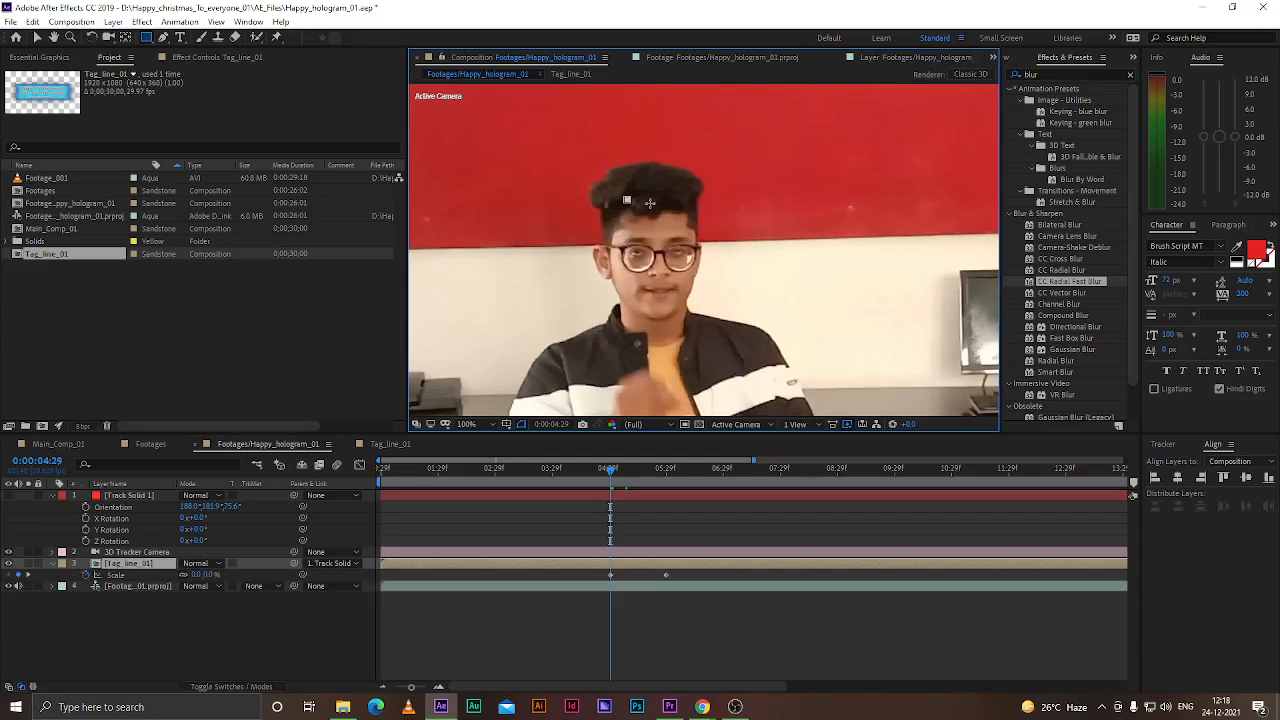
Jump to 0:00:05:28 and draw a rectangular mask on the Tag_line_01 layer around the man's head
{"action": "left_click", "coordinate": [628, 199]}
{"action": "key", "text": "k"}
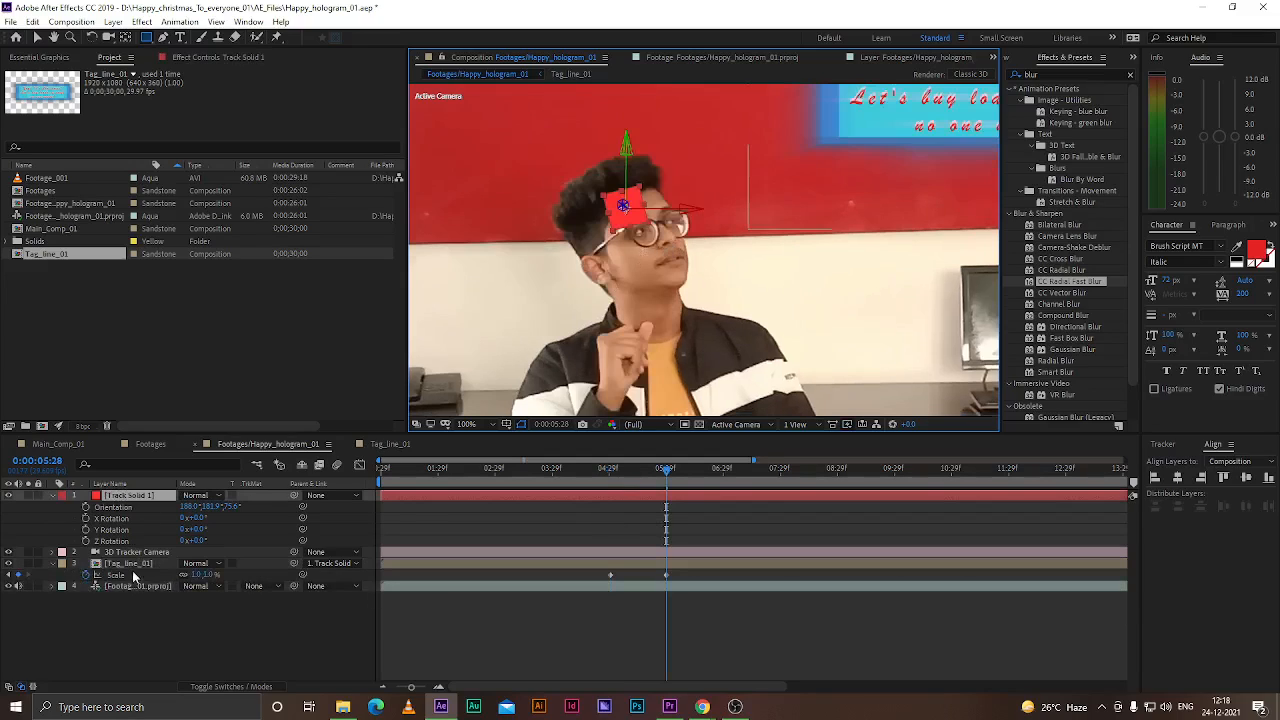
{"action": "left_click", "coordinate": [137, 565]}
{"action": "mouse_move", "coordinate": [582, 268]}
{"action": "left_mouse_down"}
{"action": "mouse_move", "coordinate": [658, 224]}
{"action": "mouse_move", "coordinate": [686, 161]}
{"action": "left_mouse_up"}
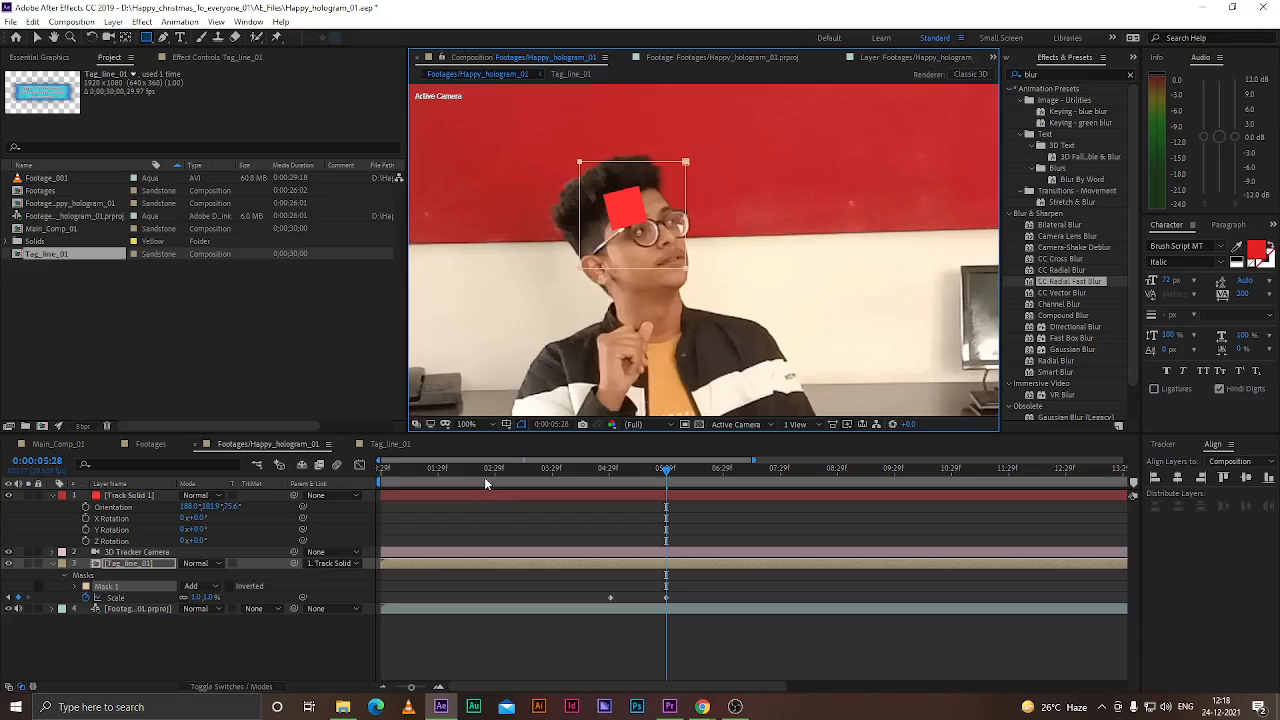
Hide Track Solid 1 and, at about 0:00:05:13, reshape the mask's corner points around the man's head
{"action": "left_click", "coordinate": [128, 495]}
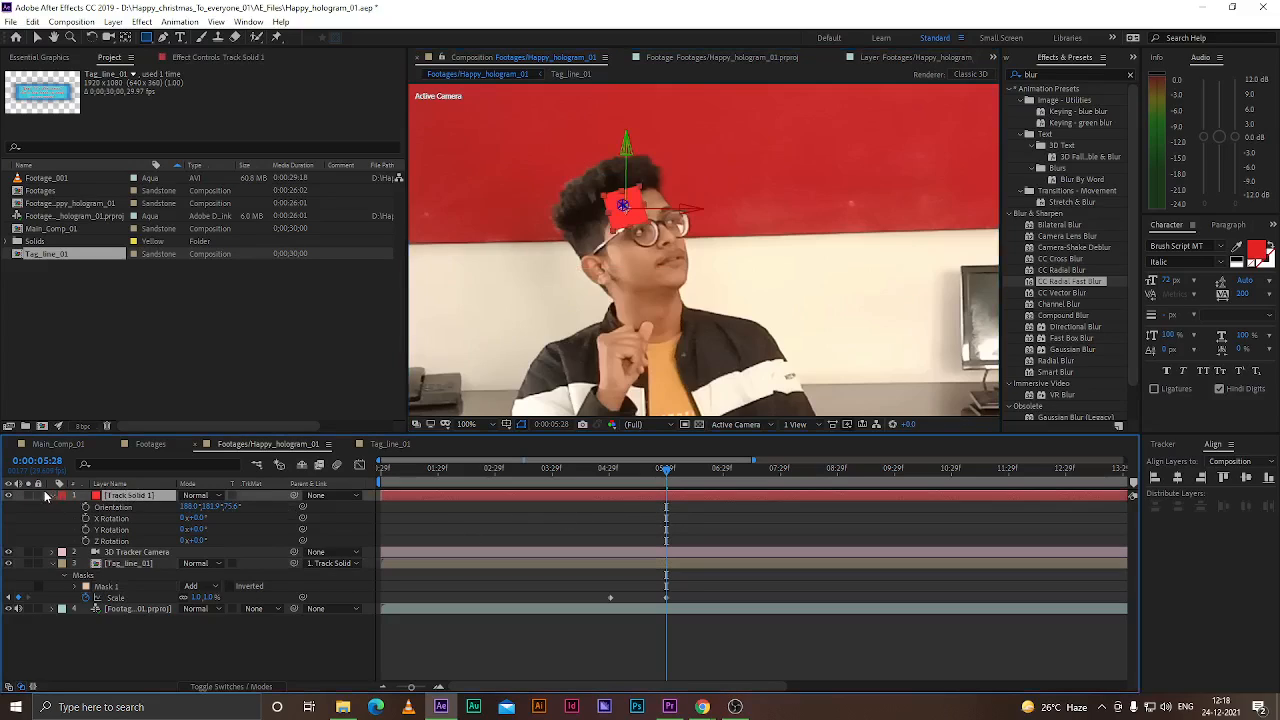
{"action": "left_click", "coordinate": [9, 496]}
{"action": "left_click_drag", "start_coordinate": [668, 470], "coordinate": [640, 497]}
{"action": "left_click", "coordinate": [126, 565]}
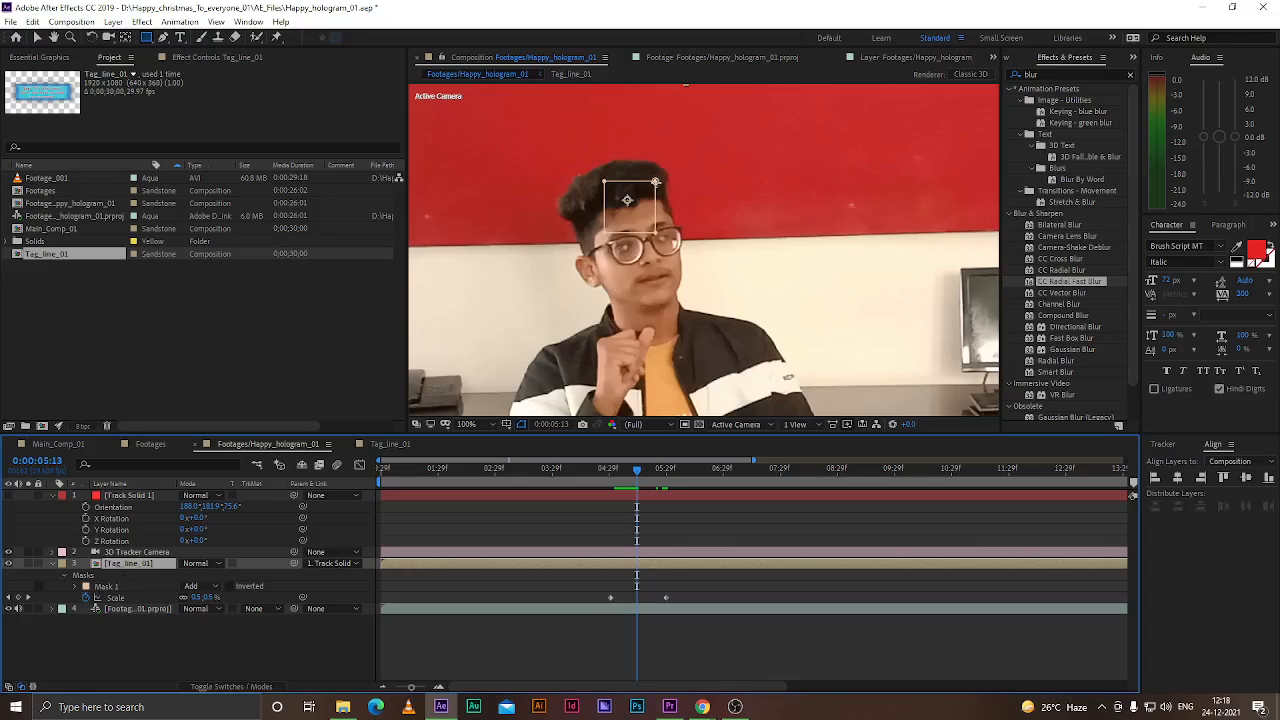
{"action": "key", "text": "v"}
{"action": "left_click_drag", "start_coordinate": [656, 184], "coordinate": [730, 134]}
{"action": "left_click_drag", "start_coordinate": [657, 233], "coordinate": [734, 226]}
{"action": "left_click_drag", "start_coordinate": [731, 134], "coordinate": [768, 84]}
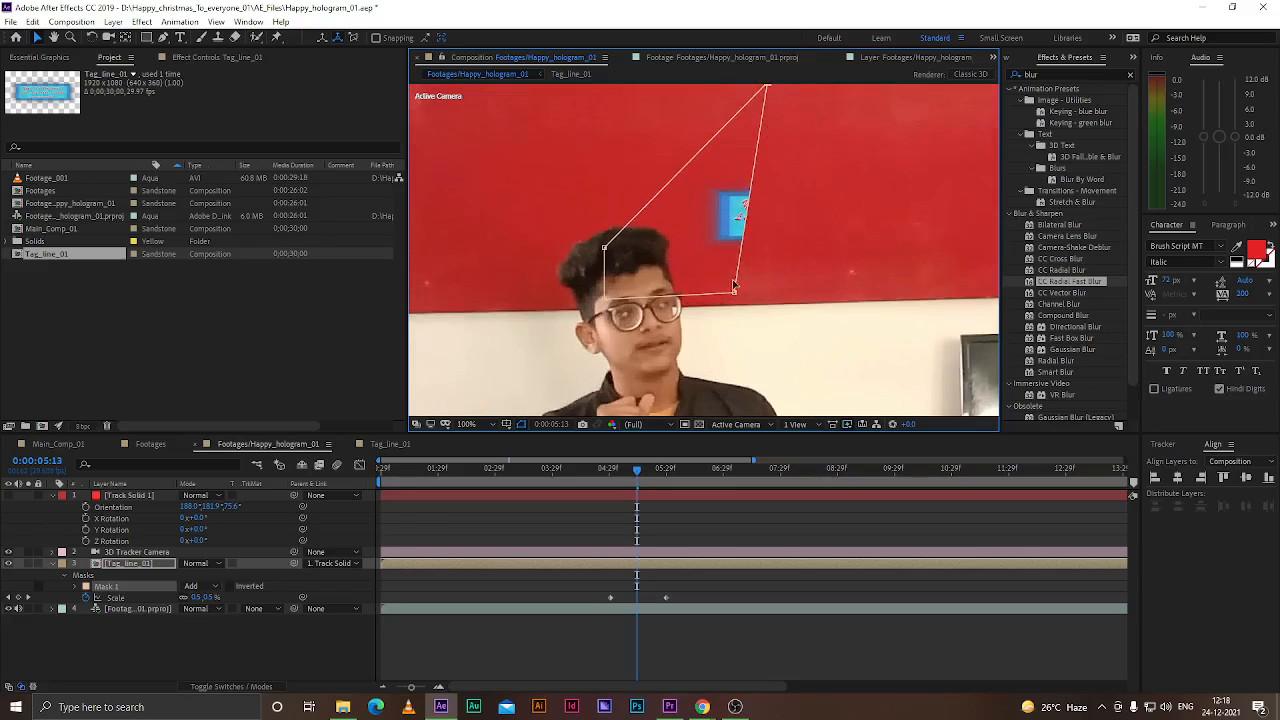
{"action": "left_click_drag", "start_coordinate": [734, 291], "coordinate": [801, 297]}
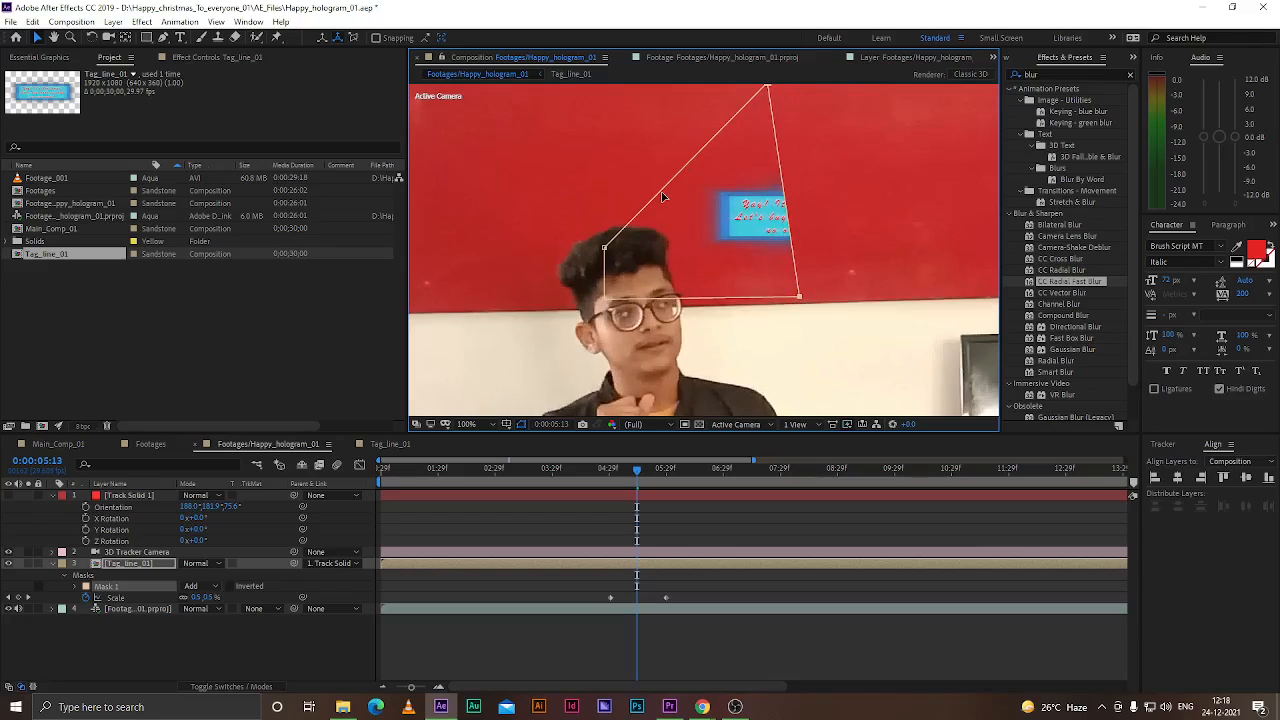
{"action": "left_click_drag", "start_coordinate": [769, 88], "coordinate": [633, 233]}
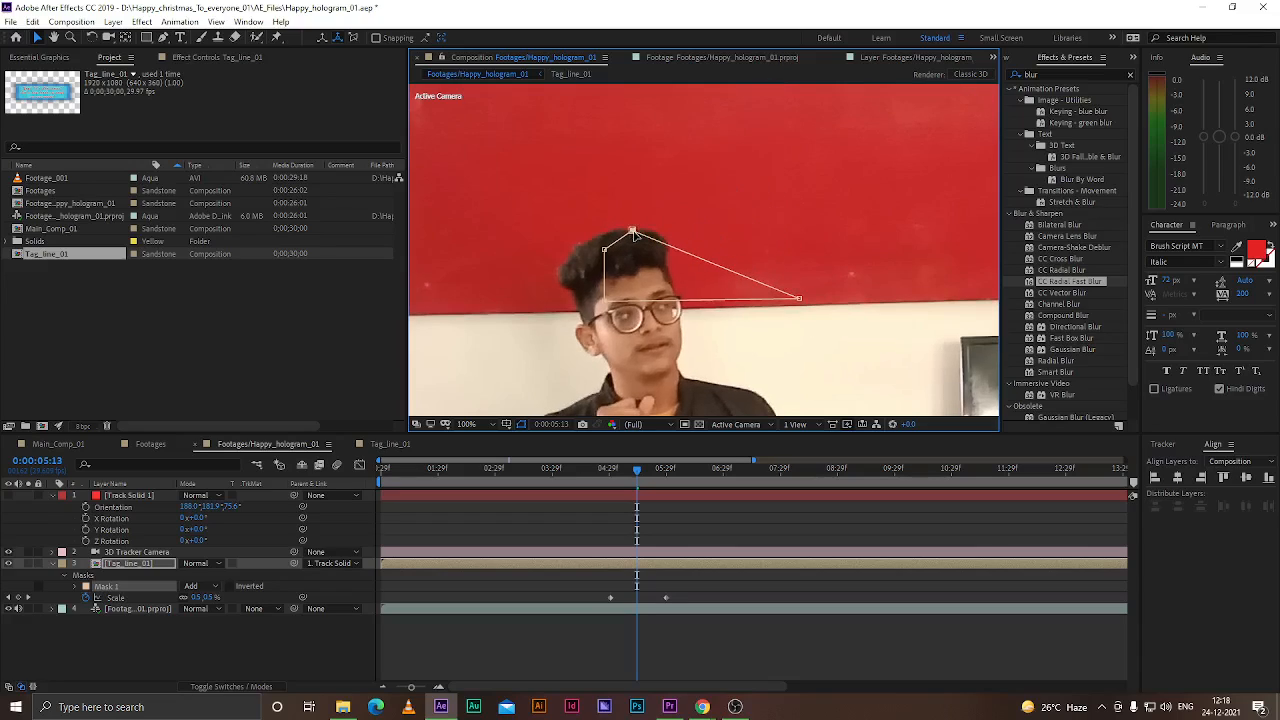
{"action": "left_click_drag", "start_coordinate": [802, 301], "coordinate": [673, 288]}
{"action": "left_click_drag", "start_coordinate": [632, 231], "coordinate": [601, 240]}
{"action": "left_click_drag", "start_coordinate": [608, 300], "coordinate": [582, 311]}
{"action": "left_click_drag", "start_coordinate": [601, 240], "coordinate": [569, 261]}
Invert Mask 1 and refit its corner points around the man's head at about 0:00:05:02
{"action": "mouse_move", "coordinate": [634, 474]}
{"action": "left_mouse_down"}
{"action": "mouse_move", "coordinate": [607, 472]}
{"action": "mouse_move", "coordinate": [653, 474]}
{"action": "mouse_move", "coordinate": [610, 482]}
{"action": "left_mouse_up"}
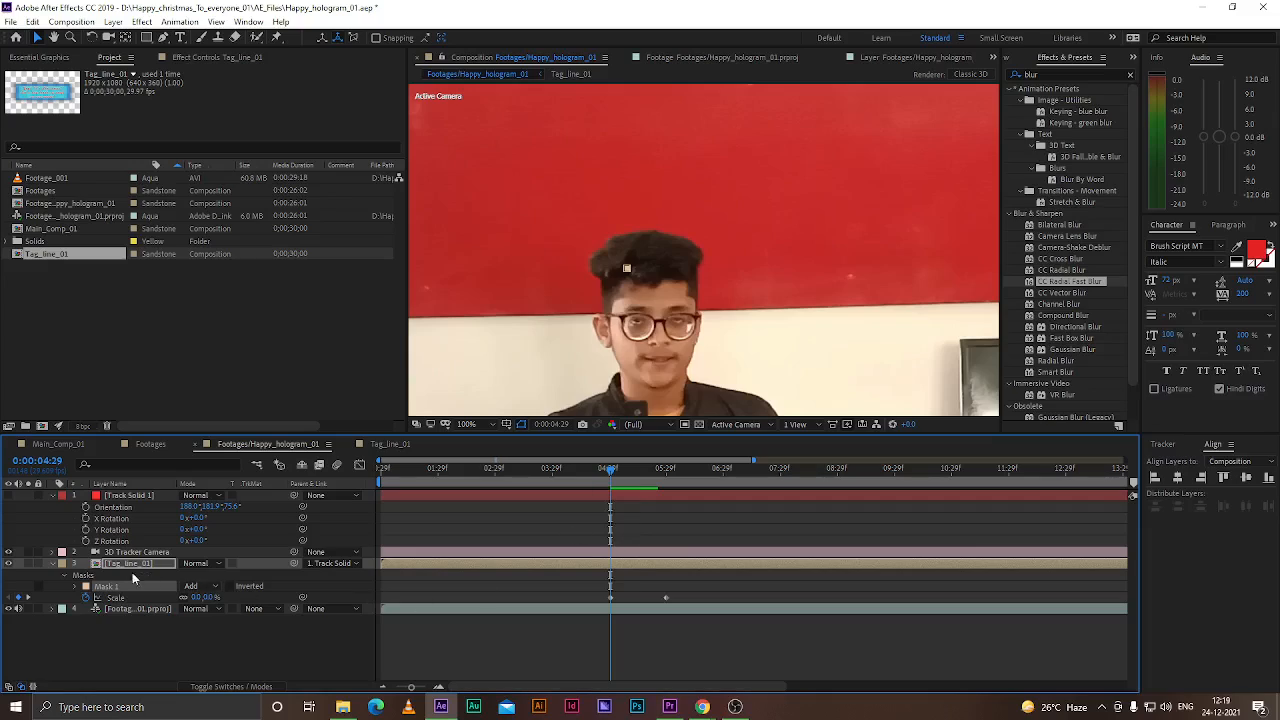
{"action": "left_click", "coordinate": [110, 566]}
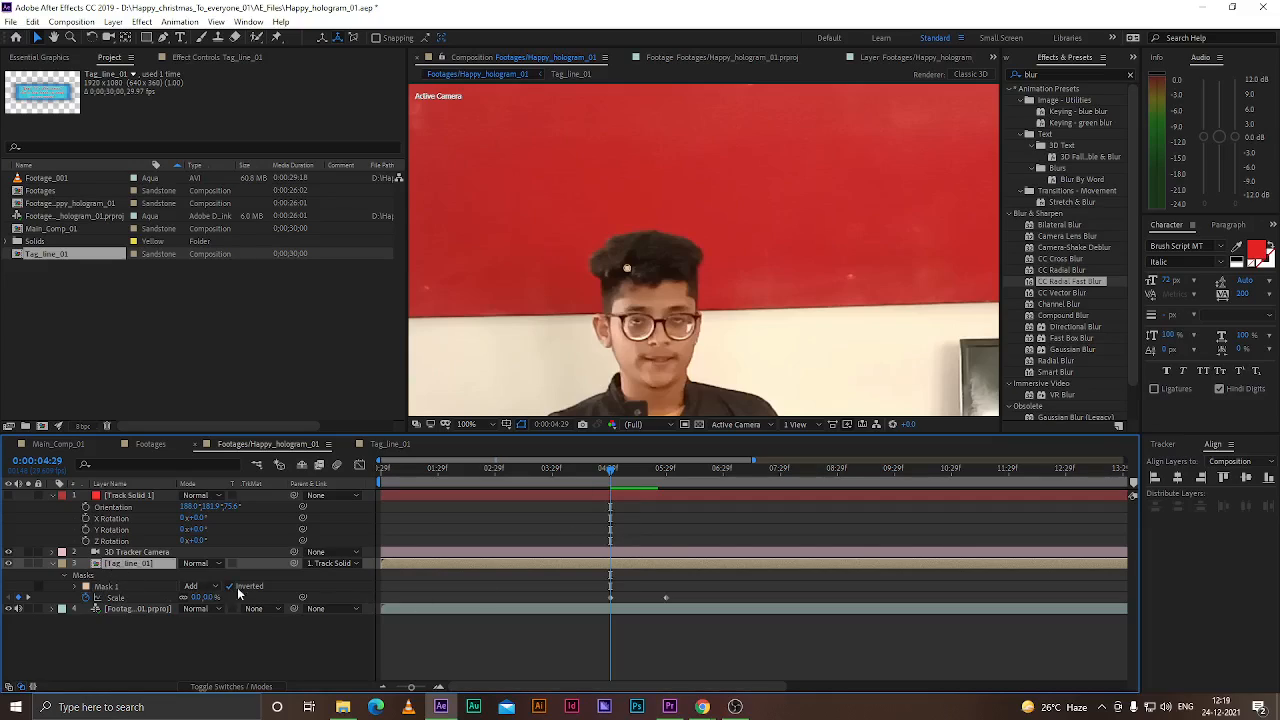
{"action": "mouse_move", "coordinate": [592, 472]}
{"action": "left_mouse_down"}
{"action": "mouse_move", "coordinate": [631, 476]}
{"action": "mouse_move", "coordinate": [616, 478]}
{"action": "left_mouse_up"}
{"action": "left_click_drag", "start_coordinate": [634, 262], "coordinate": [690, 245]}
{"action": "left_click_drag", "start_coordinate": [615, 268], "coordinate": [606, 308]}
{"action": "left_click_drag", "start_coordinate": [615, 240], "coordinate": [597, 253]}
{"action": "left_click_drag", "start_coordinate": [688, 280], "coordinate": [692, 290]}
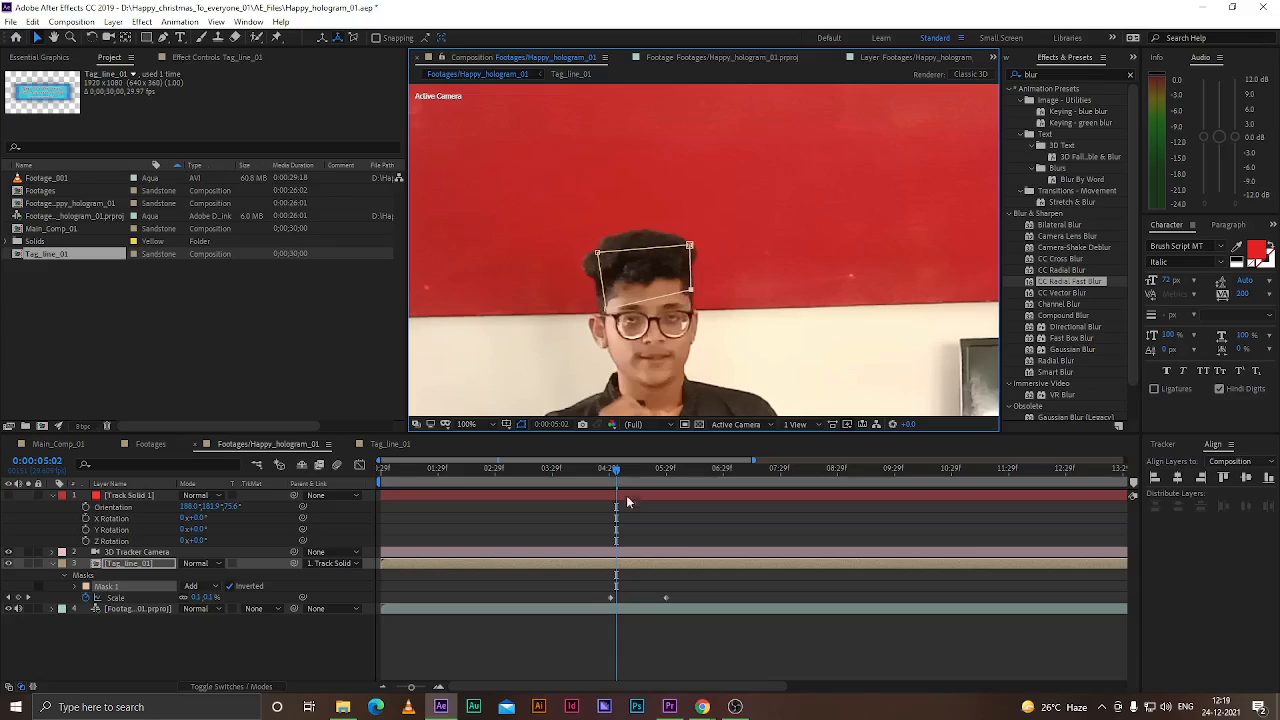
Set a Mask Path keyframe for Mask 1 at 0:00:04:29 and move to 0:00:05:28
{"action": "left_click_drag", "start_coordinate": [617, 470], "coordinate": [611, 472]}
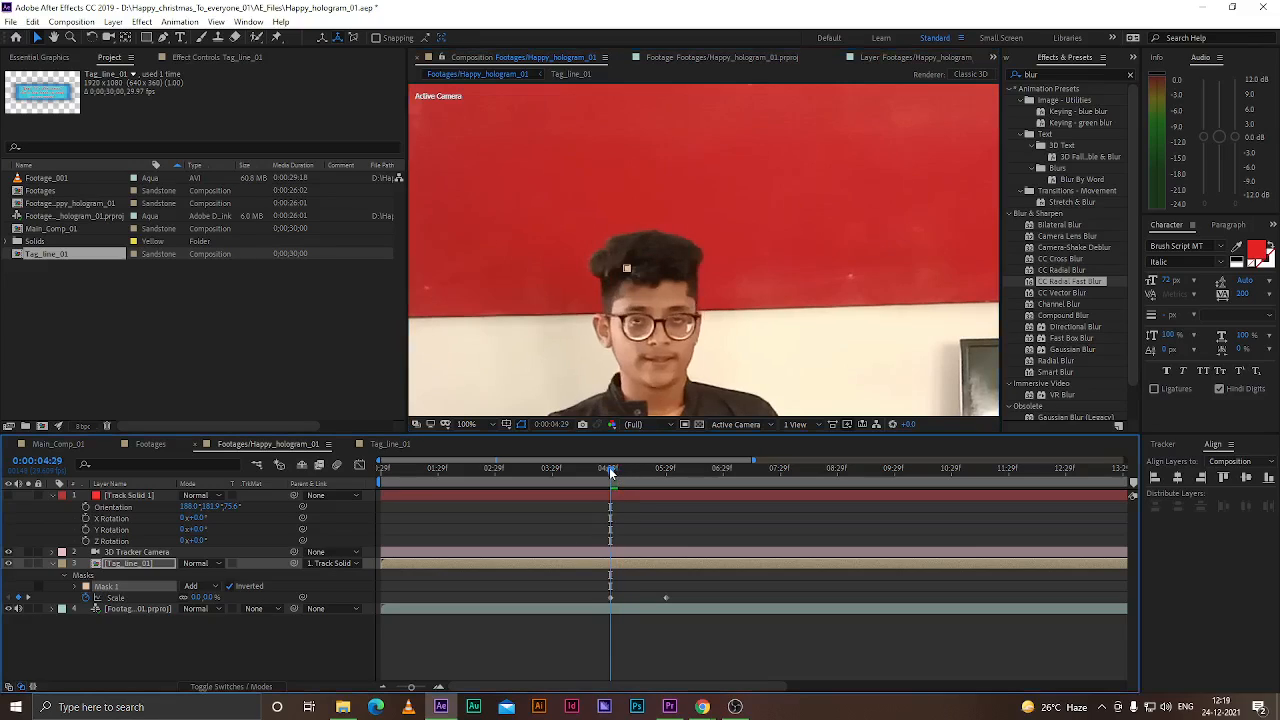
{"action": "left_click", "coordinate": [78, 587]}
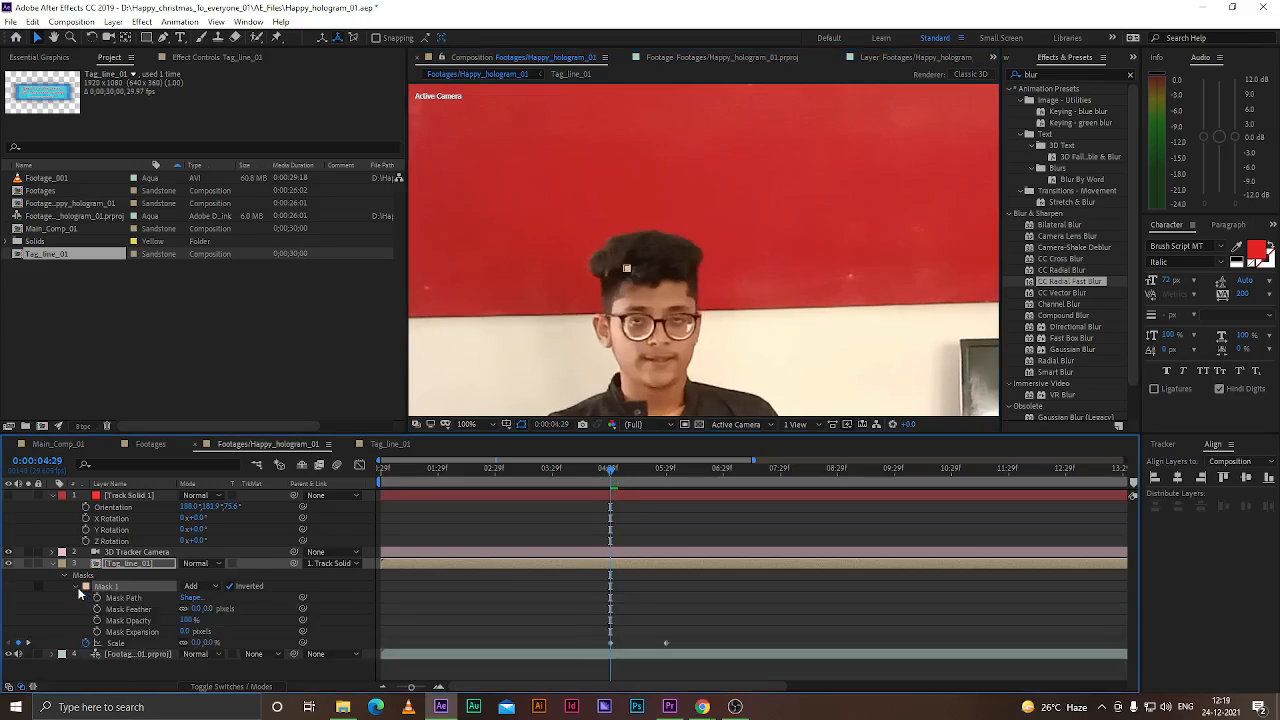
{"action": "left_click_drag", "start_coordinate": [610, 471], "coordinate": [663, 484]}
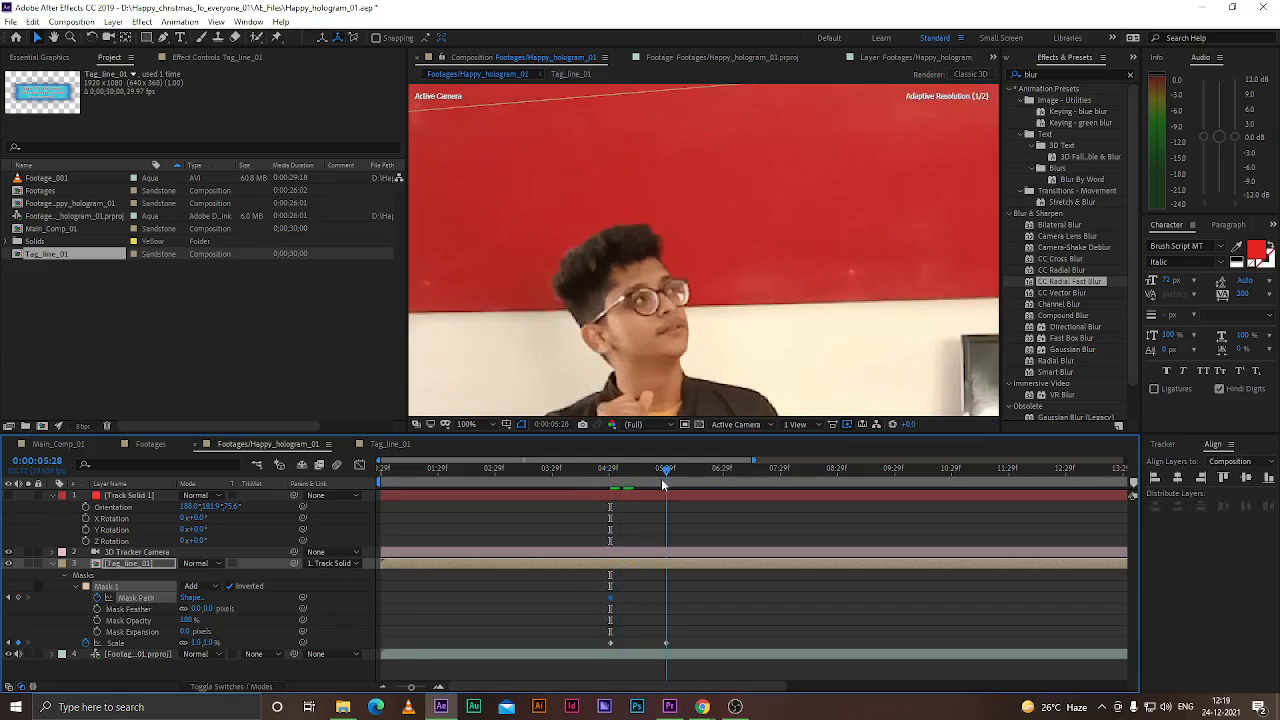
{"action": "scroll", "coordinate": [704, 318], "scroll_direction": "down", "scroll_amount": 3}
{"action": "left_click", "coordinate": [835, 246]}
{"action": "left_click_drag", "start_coordinate": [834, 245], "coordinate": [784, 266]}
{"action": "key", "text": "ctrl+z"}
{"action": "key", "text": "ctrl+z"}
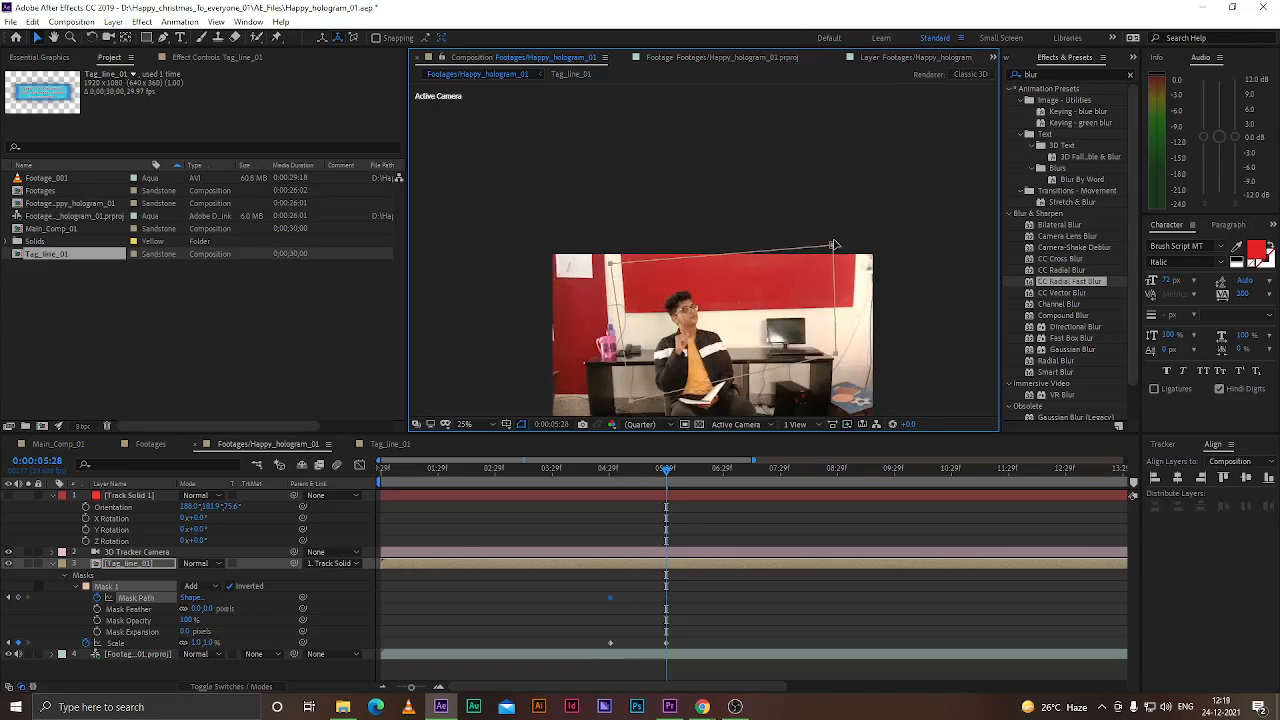
{"action": "left_click_drag", "start_coordinate": [833, 246], "coordinate": [795, 277]}
{"action": "key", "text": "ctrl+z"}
{"action": "key", "text": "ctrl+z"}
{"action": "left_click", "coordinate": [163, 37]}
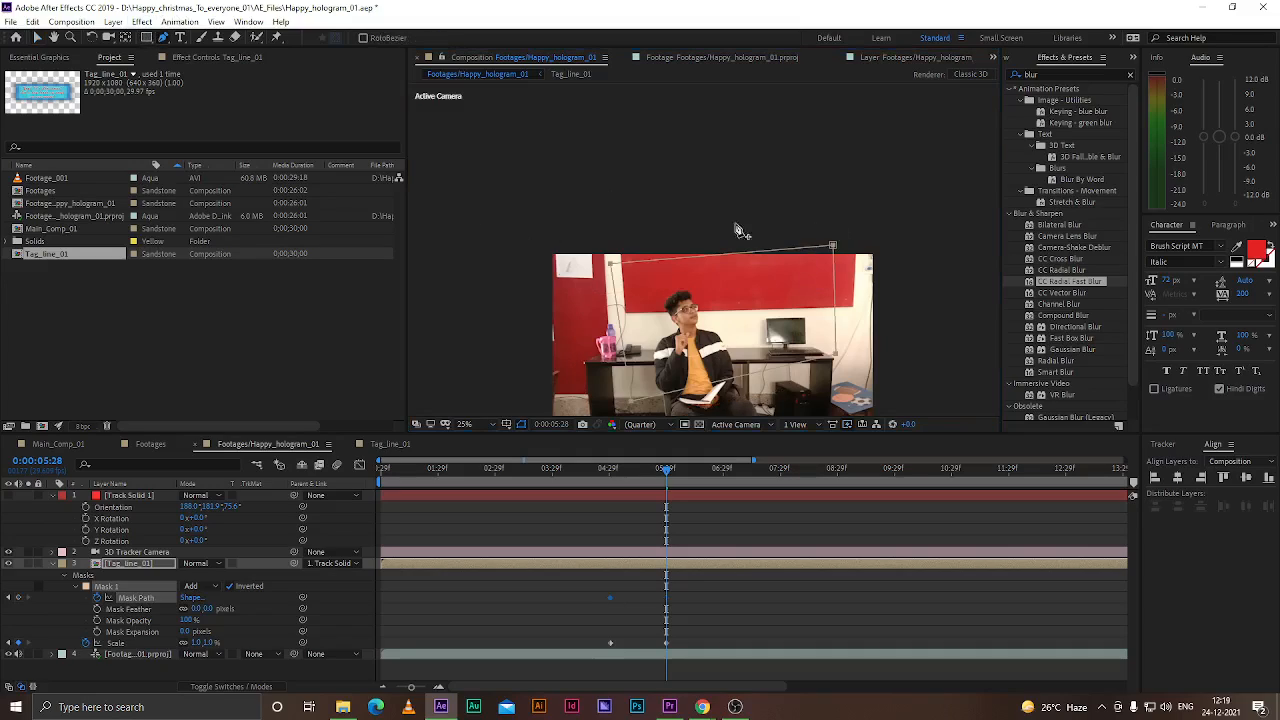
{"action": "left_click", "coordinate": [833, 246]}
{"action": "key", "text": "ctrl+z"}
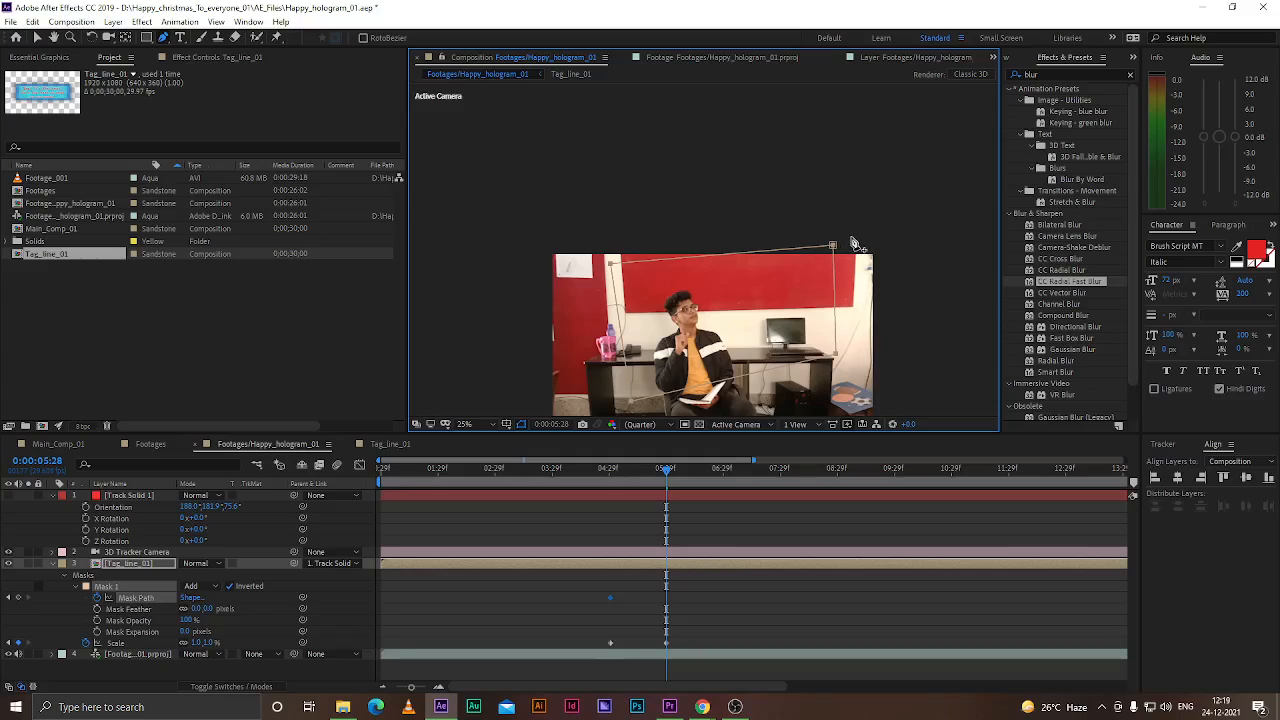
At 0:00:05:28, move the mask's points back around the man's head so the tagline shows behind it
{"action": "left_click", "coordinate": [833, 245]}
{"action": "left_click_drag", "start_coordinate": [888, 213], "coordinate": [797, 265]}
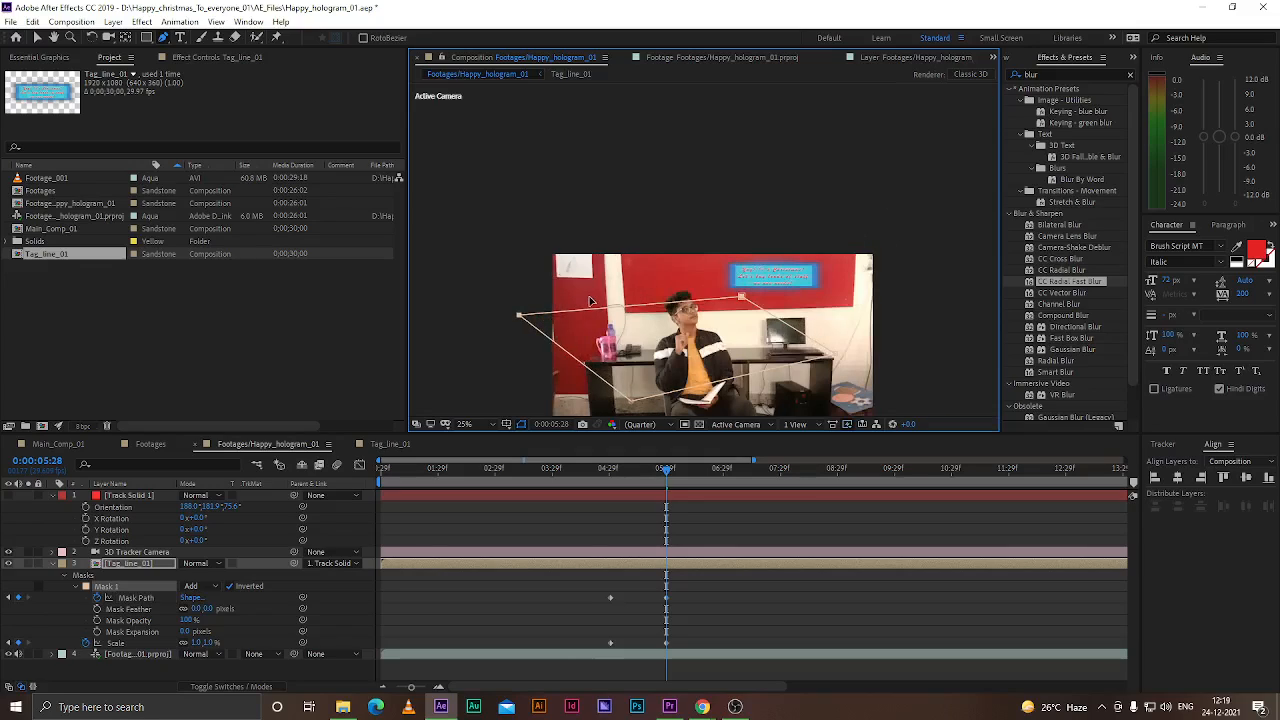
{"action": "left_click_drag", "start_coordinate": [632, 402], "coordinate": [663, 363]}
{"action": "left_click_drag", "start_coordinate": [740, 297], "coordinate": [687, 295]}
{"action": "left_click_drag", "start_coordinate": [805, 346], "coordinate": [696, 320]}
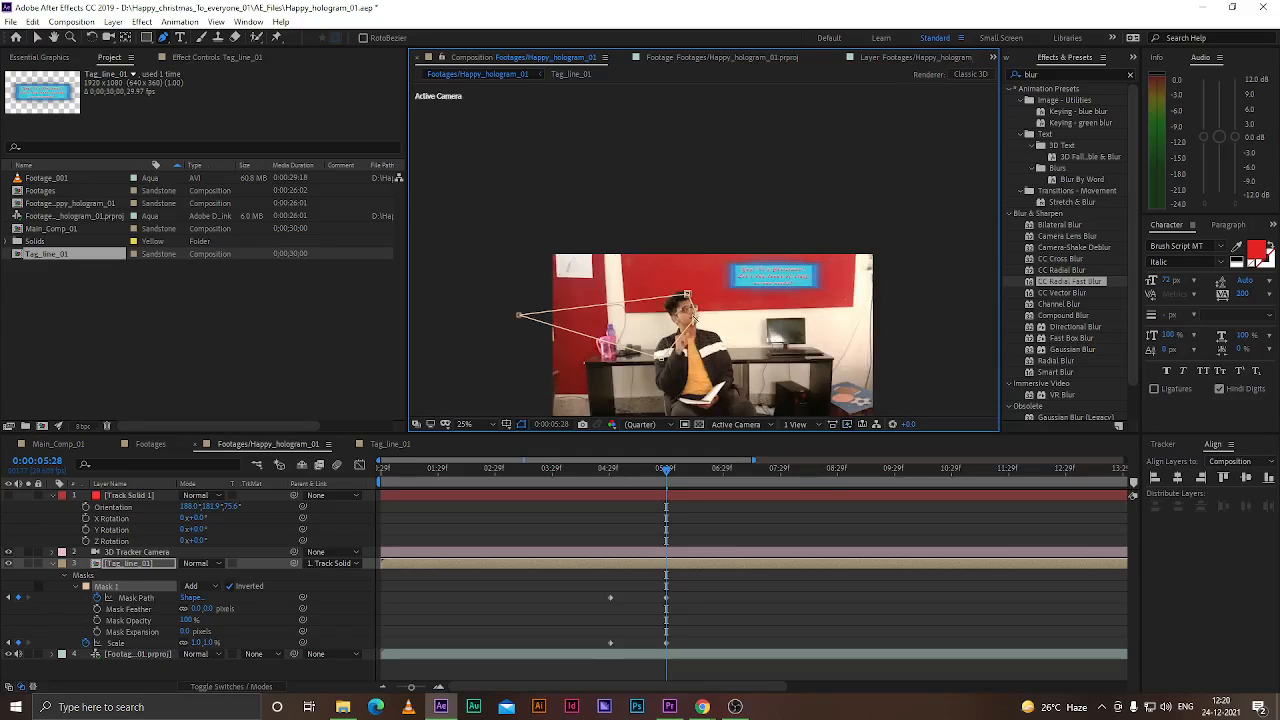
{"action": "scroll", "coordinate": [694, 320], "scroll_direction": "up", "scroll_amount": 1}
{"action": "scroll", "coordinate": [690, 282], "scroll_direction": "down", "scroll_amount": 1}
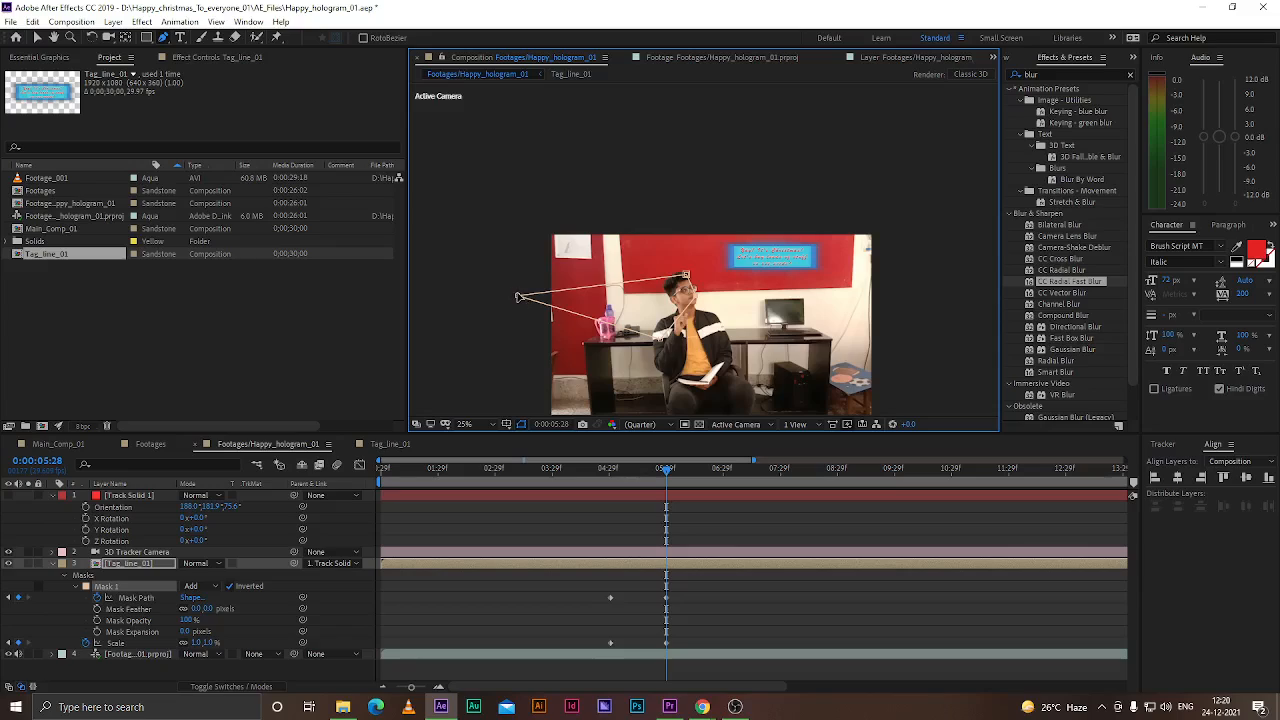
{"action": "left_click_drag", "start_coordinate": [519, 297], "coordinate": [670, 330]}
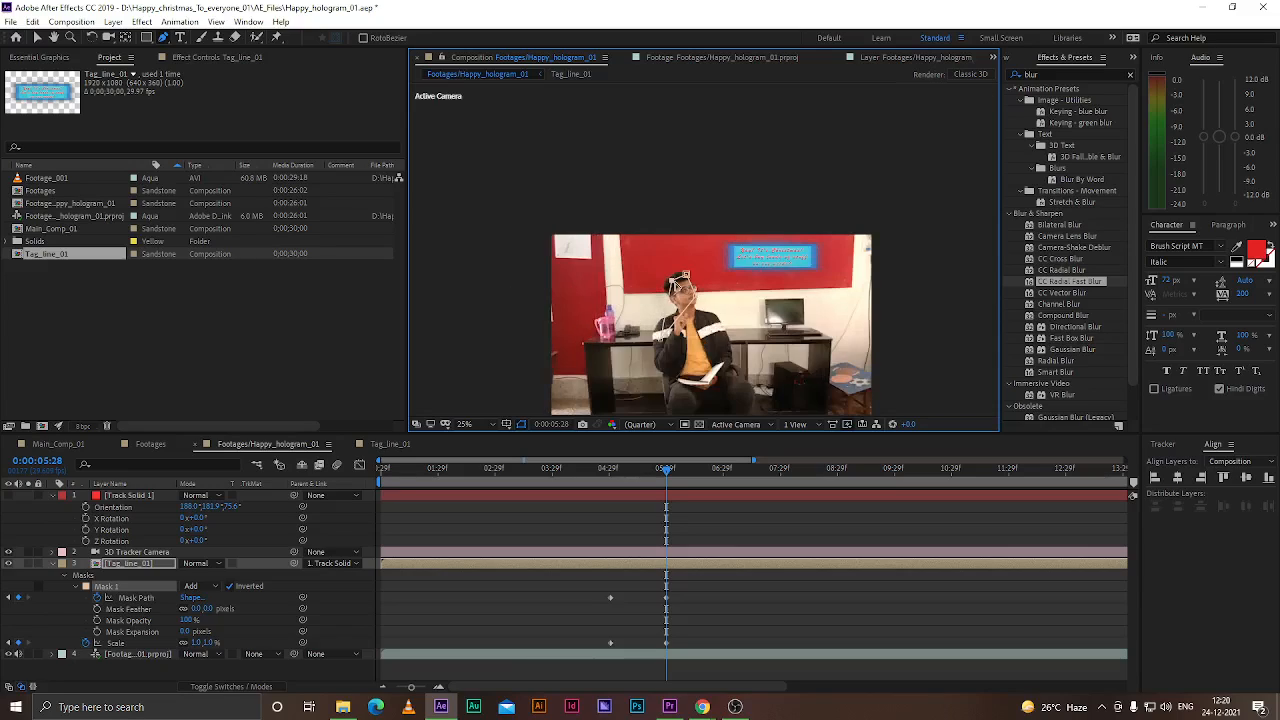
{"action": "scroll", "coordinate": [679, 336], "scroll_direction": "up", "scroll_amount": 1}
{"action": "left_click_drag", "start_coordinate": [648, 400], "coordinate": [683, 333]}
Refit the mask points around the man's head at about 0:00:05:16 and 0:00:05:11
{"action": "scroll", "coordinate": [683, 333], "scroll_direction": "up", "scroll_amount": 2}
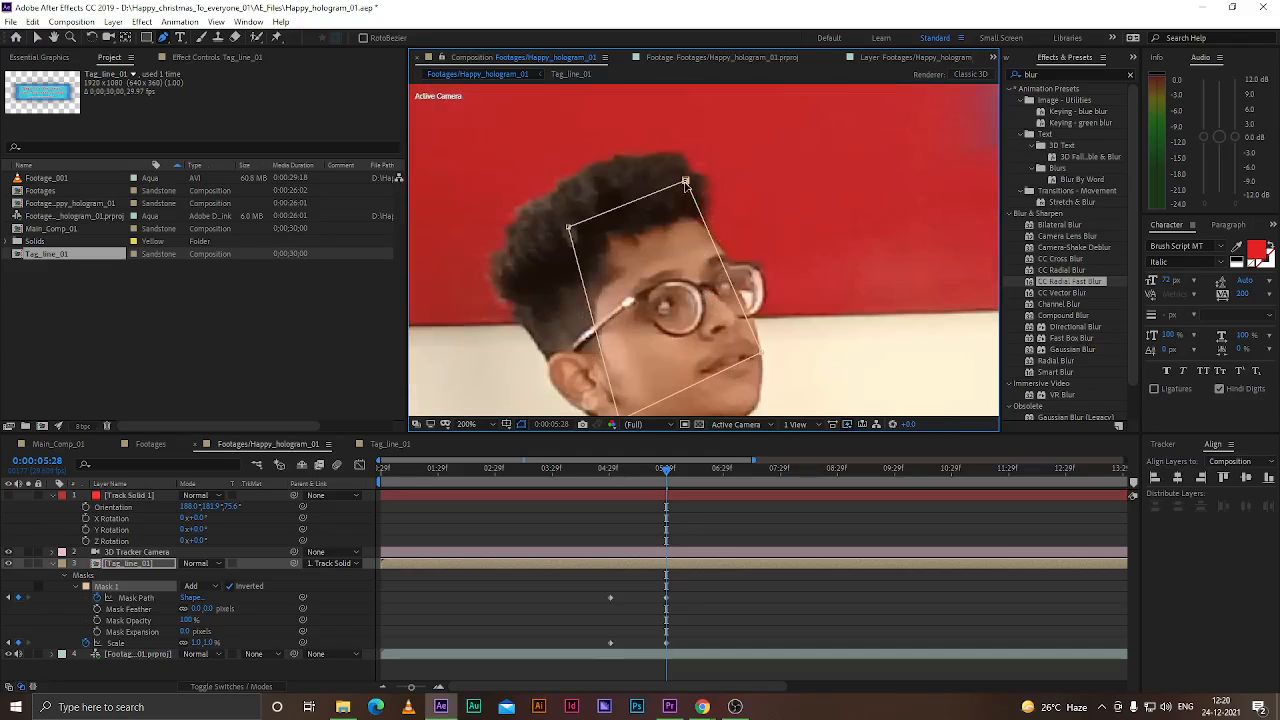
{"action": "scroll", "coordinate": [689, 180], "scroll_direction": "down", "scroll_amount": 2}
{"action": "left_click_drag", "start_coordinate": [667, 468], "coordinate": [644, 468]}
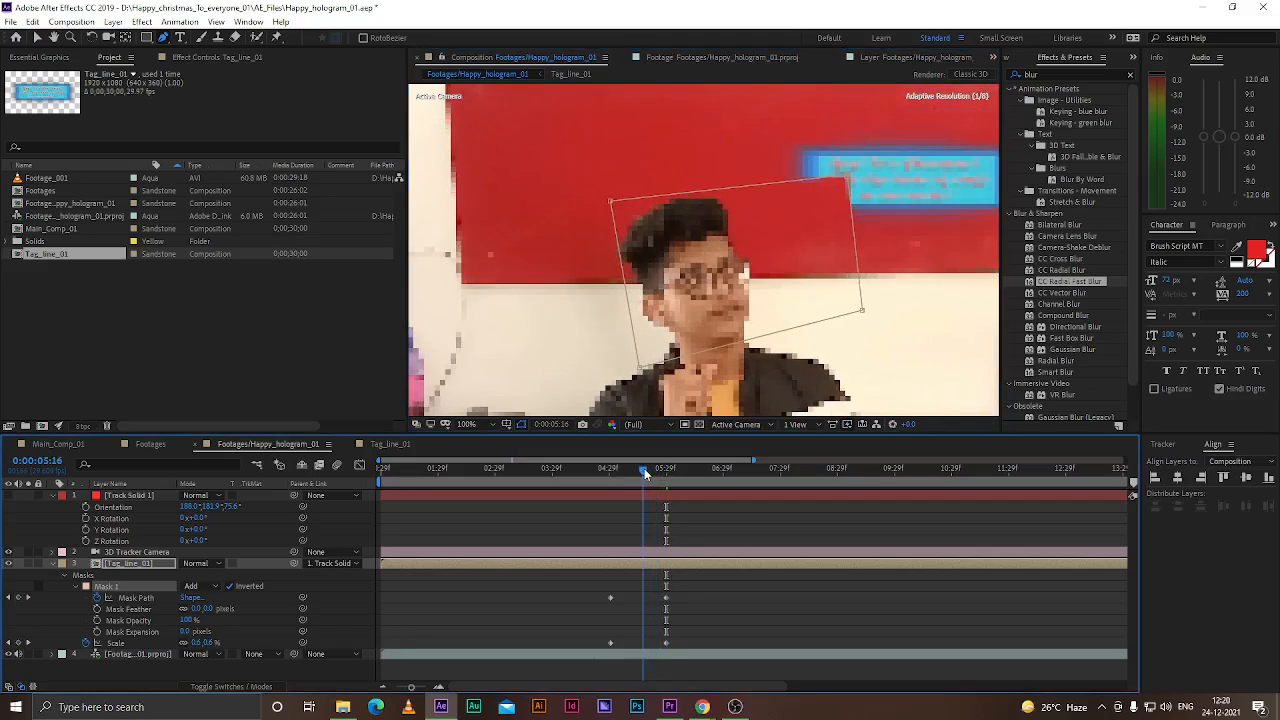
{"action": "left_click_drag", "start_coordinate": [851, 177], "coordinate": [705, 213]}
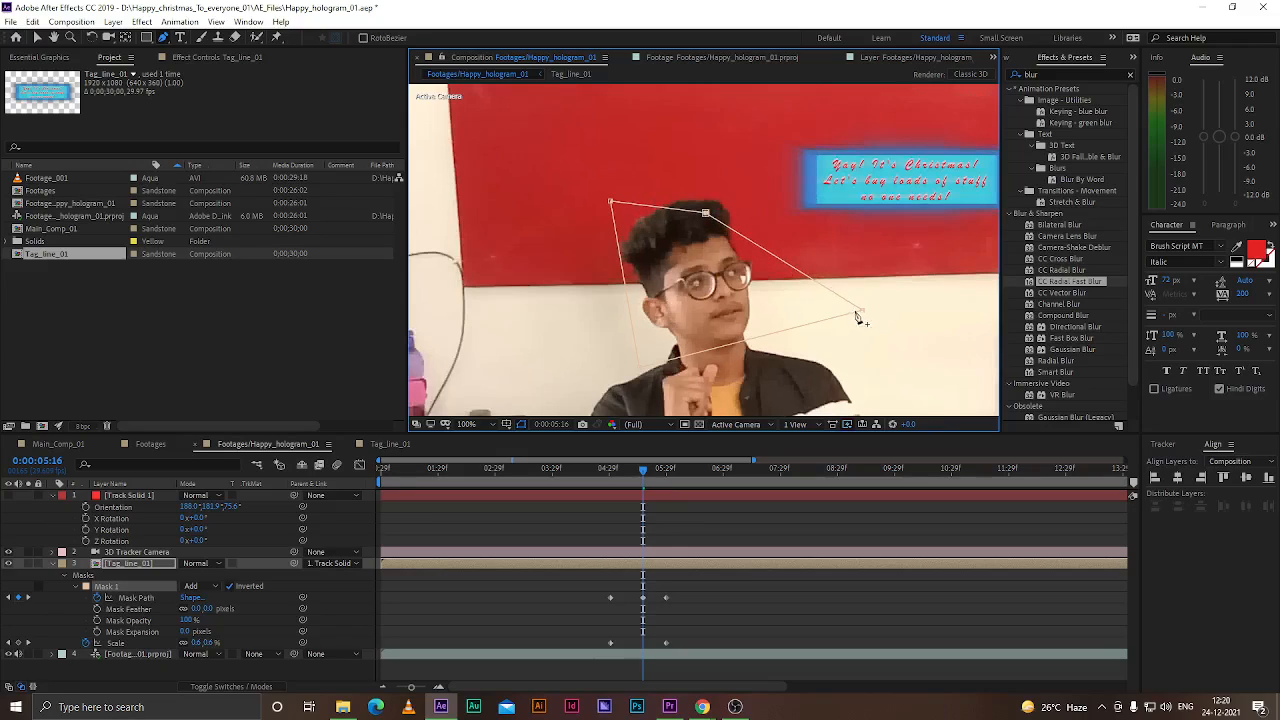
{"action": "left_click_drag", "start_coordinate": [864, 314], "coordinate": [750, 297]}
{"action": "left_click_drag", "start_coordinate": [641, 471], "coordinate": [631, 471]}
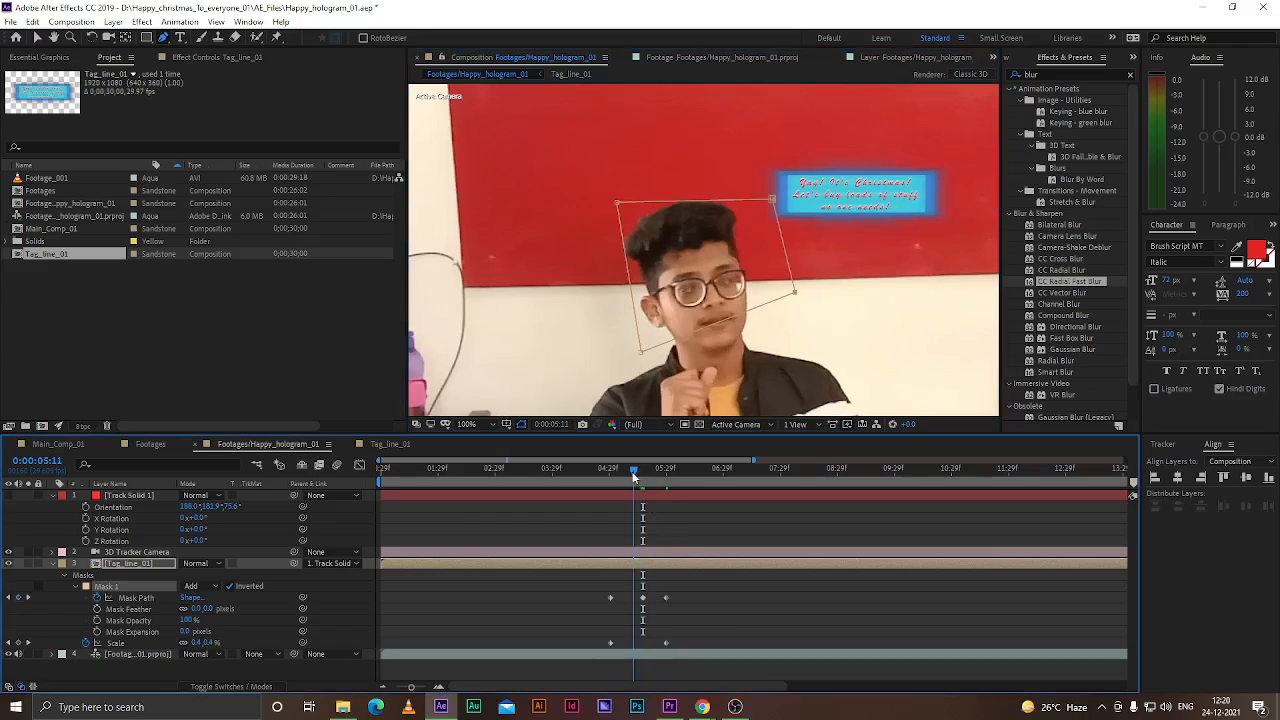
{"action": "left_click_drag", "start_coordinate": [770, 198], "coordinate": [709, 216]}
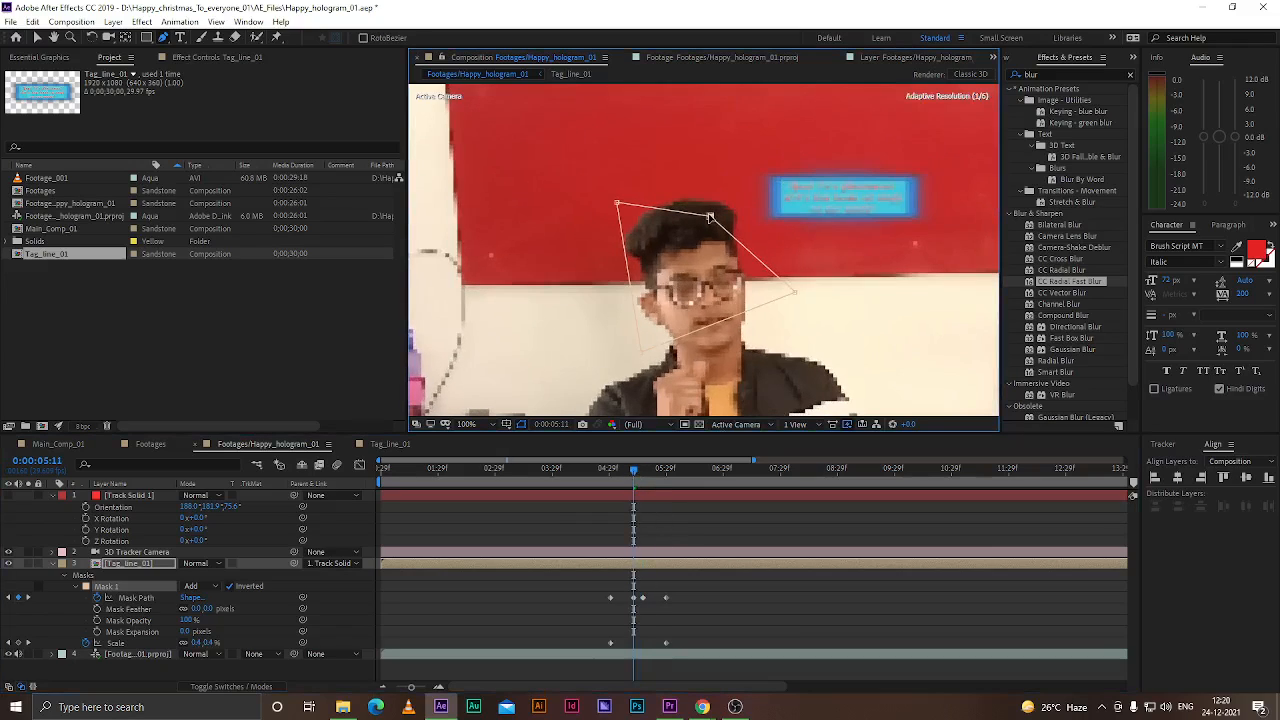
{"action": "left_click_drag", "start_coordinate": [795, 292], "coordinate": [745, 290]}
At about 0:00:05:07, add and move mask points to follow the top of the man's hair
{"action": "left_click_drag", "start_coordinate": [631, 471], "coordinate": [623, 467]}
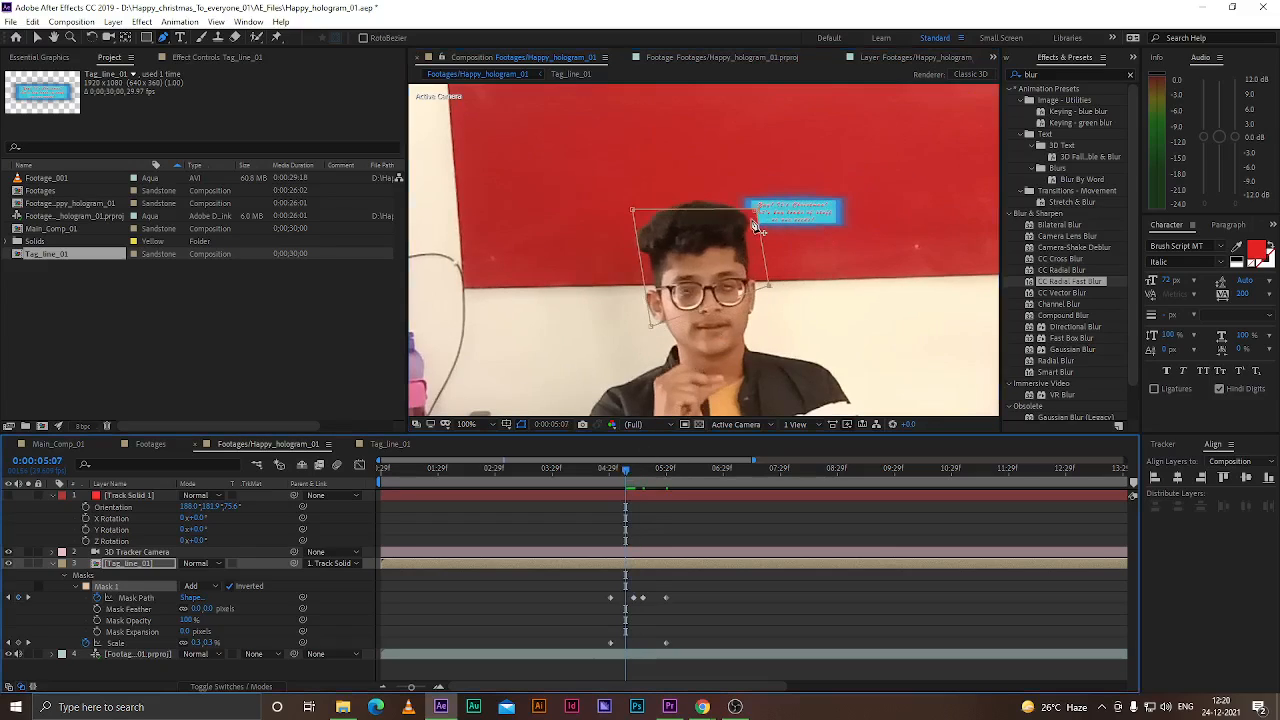
{"action": "scroll", "coordinate": [757, 226], "scroll_direction": "up", "scroll_amount": 1}
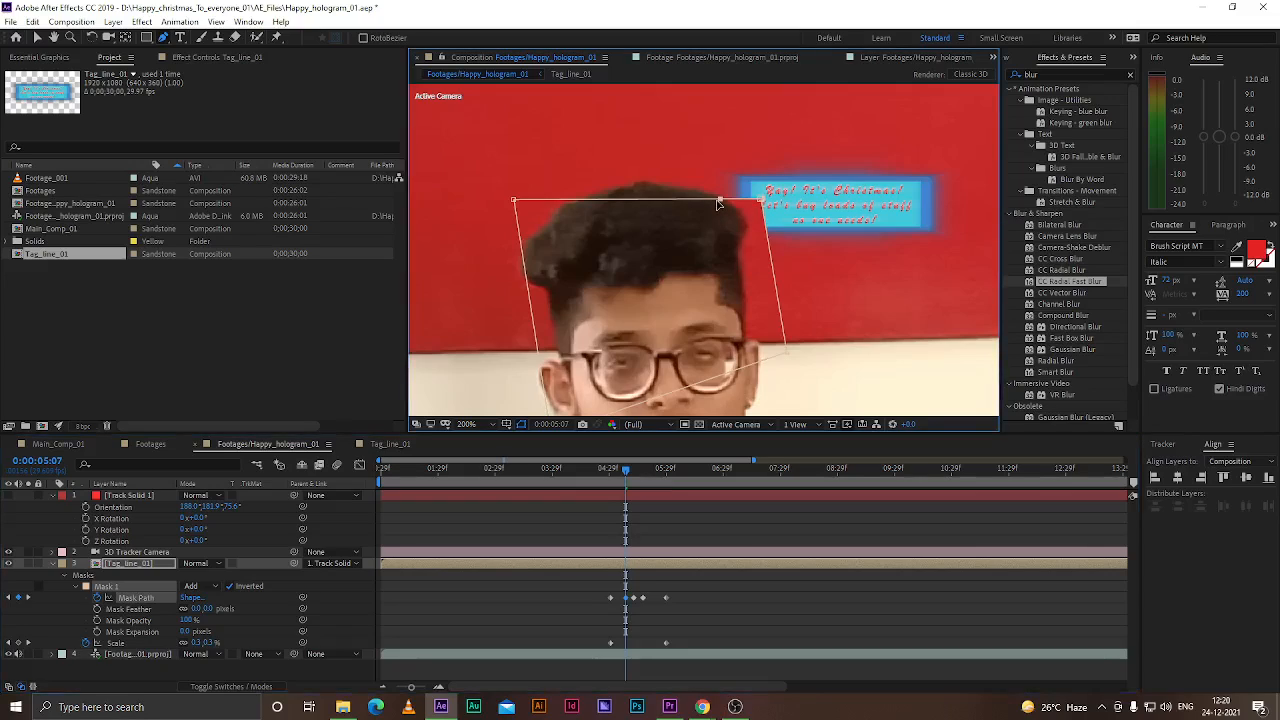
{"action": "left_click_drag", "start_coordinate": [720, 202], "coordinate": [679, 191]}
{"action": "left_click_drag", "start_coordinate": [762, 200], "coordinate": [740, 215]}
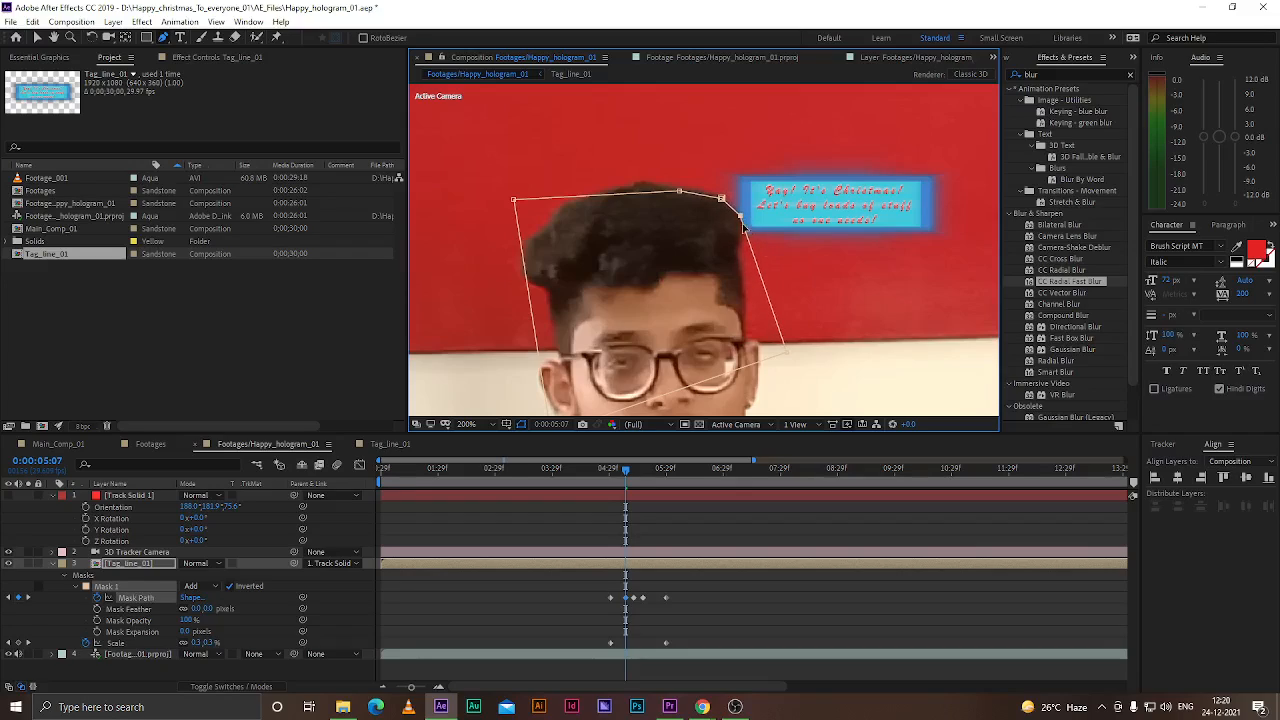
{"action": "left_click_drag", "start_coordinate": [763, 283], "coordinate": [738, 249]}
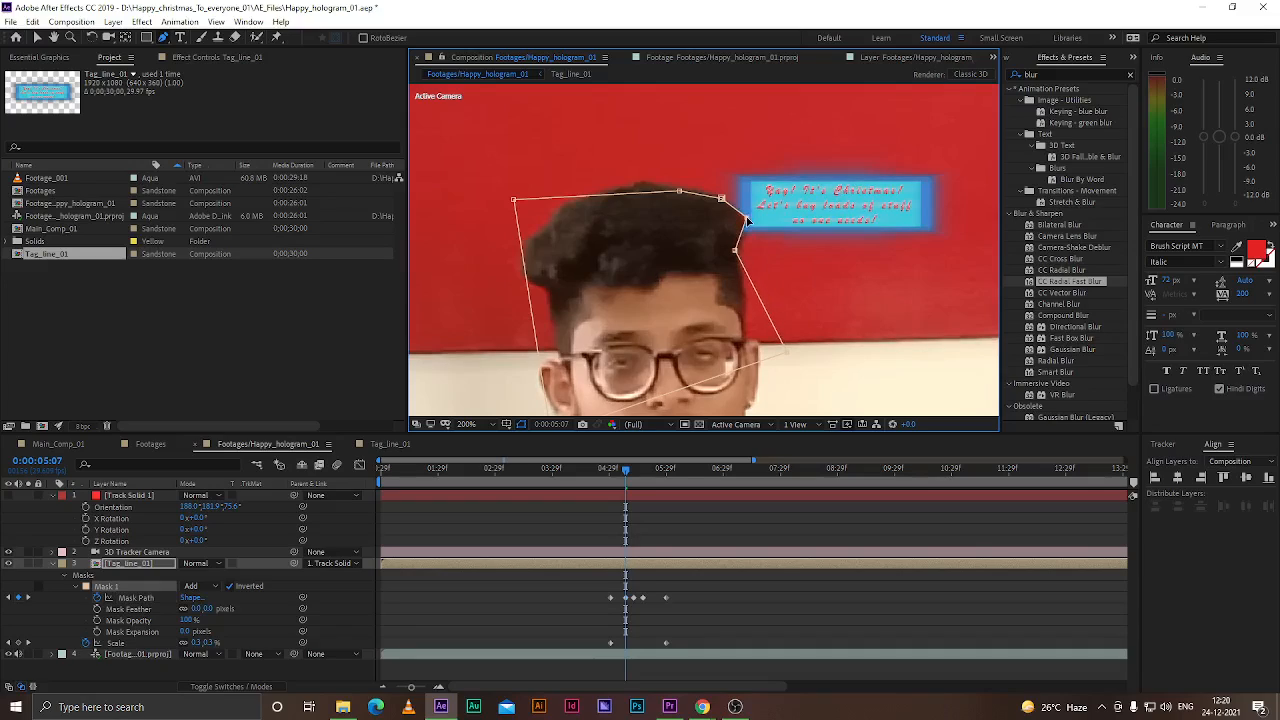
Pull the mask's right-side point up toward the tagline's lower-left corner at 0:00:05:07
{"action": "left_click_drag", "start_coordinate": [787, 349], "coordinate": [747, 289]}
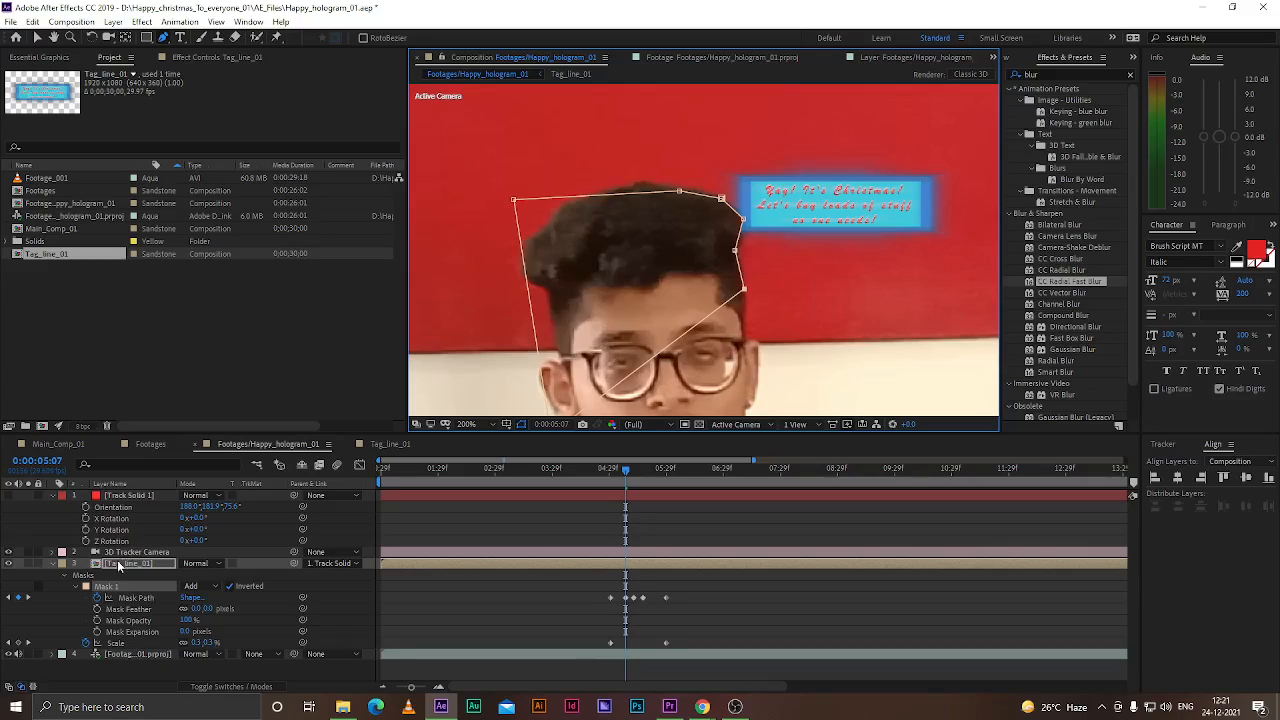
{"action": "left_click", "coordinate": [144, 679]}
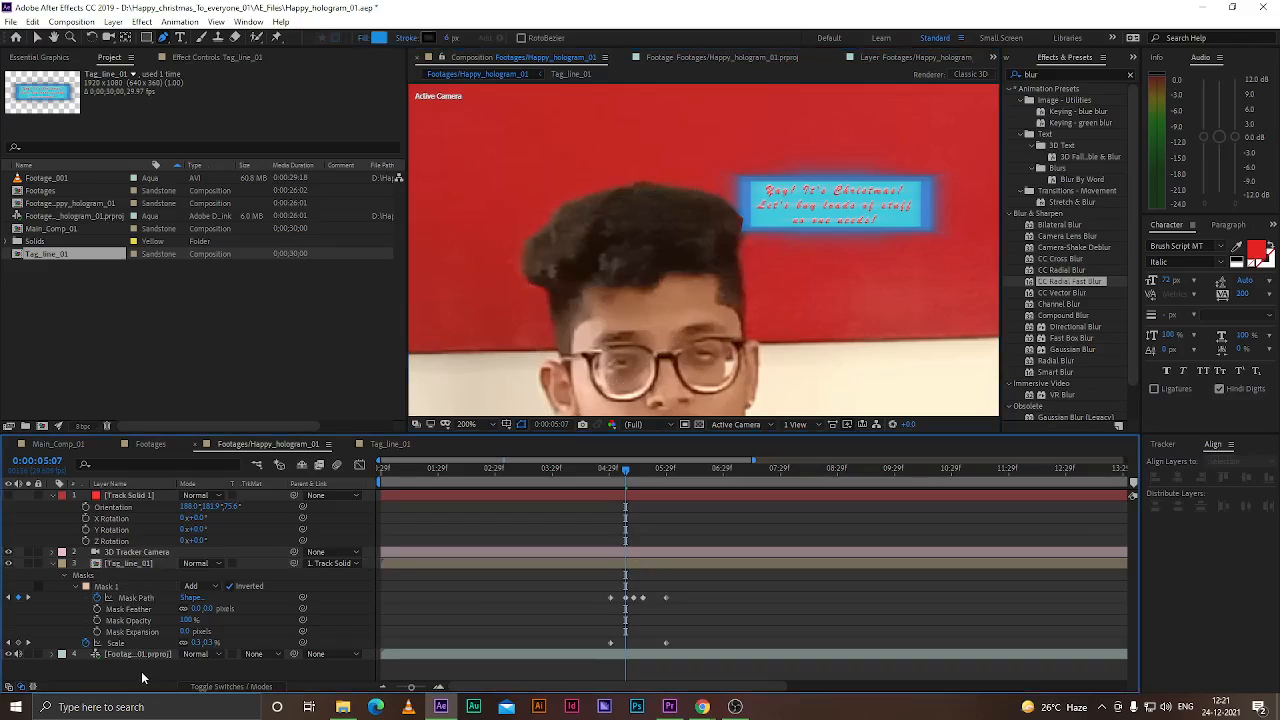
{"action": "left_click", "coordinate": [146, 37]}
{"action": "left_click_drag", "start_coordinate": [512, 128], "coordinate": [630, 192]}
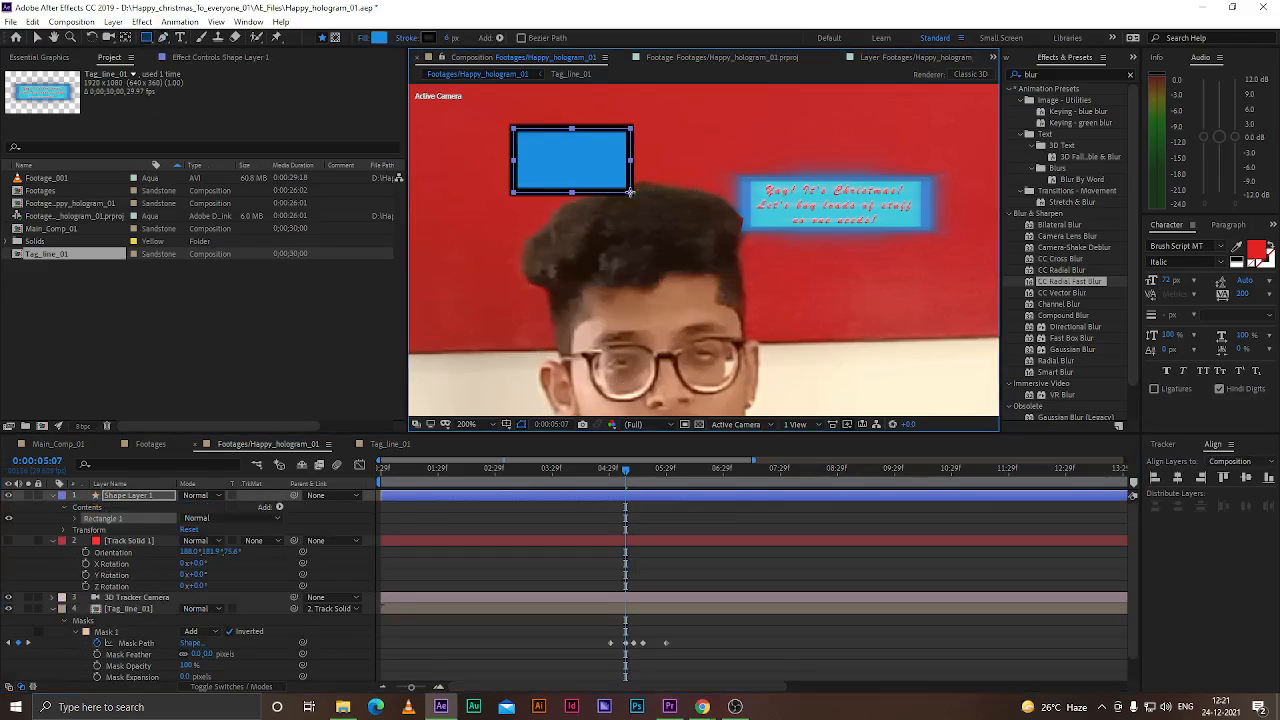
{"action": "key", "text": "ctrl+z"}
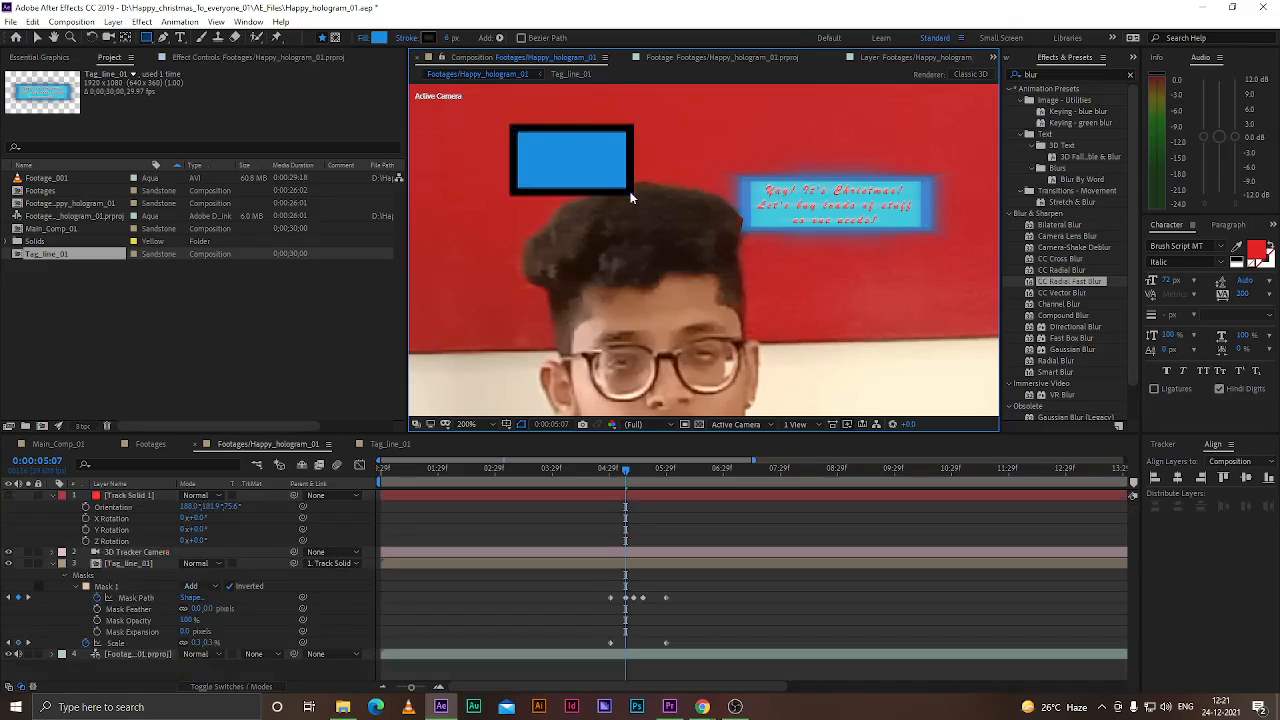
Reselect the Tag_line_01 mask at 0:00:05:07, adjust its top and right points, and add a point on its right edge
{"action": "left_click", "coordinate": [131, 564]}
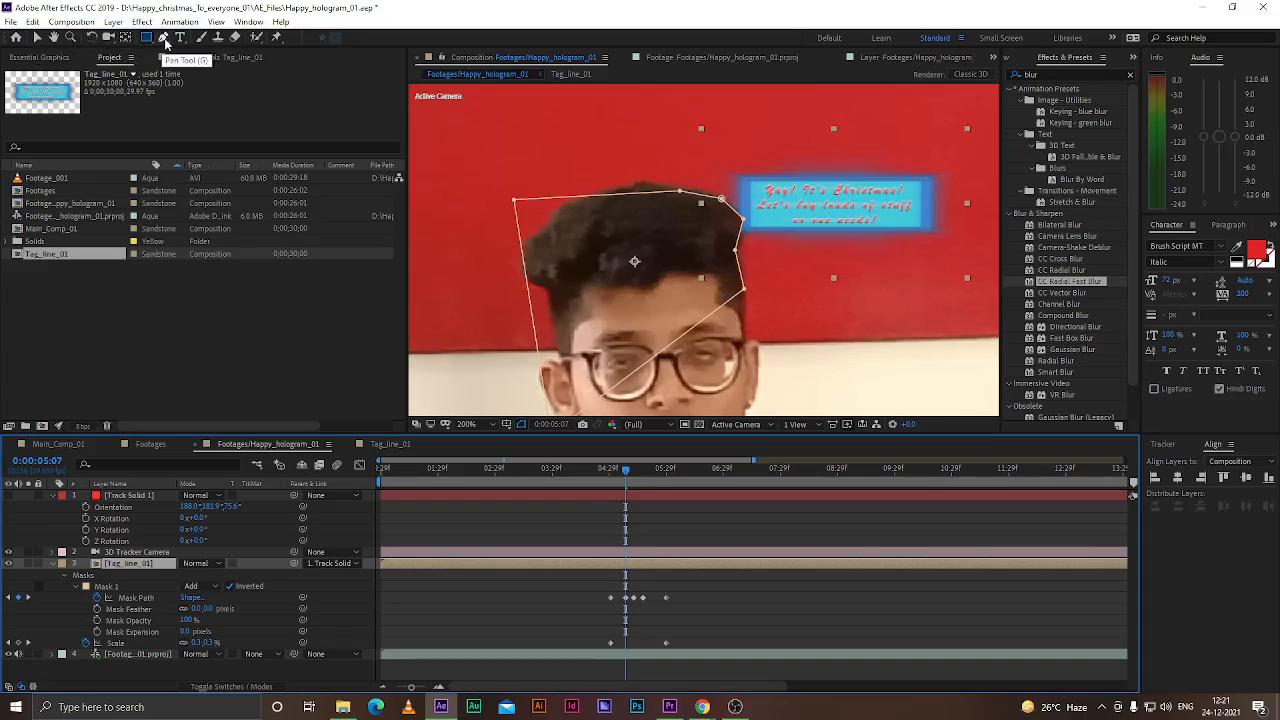
{"action": "left_click", "coordinate": [37, 37]}
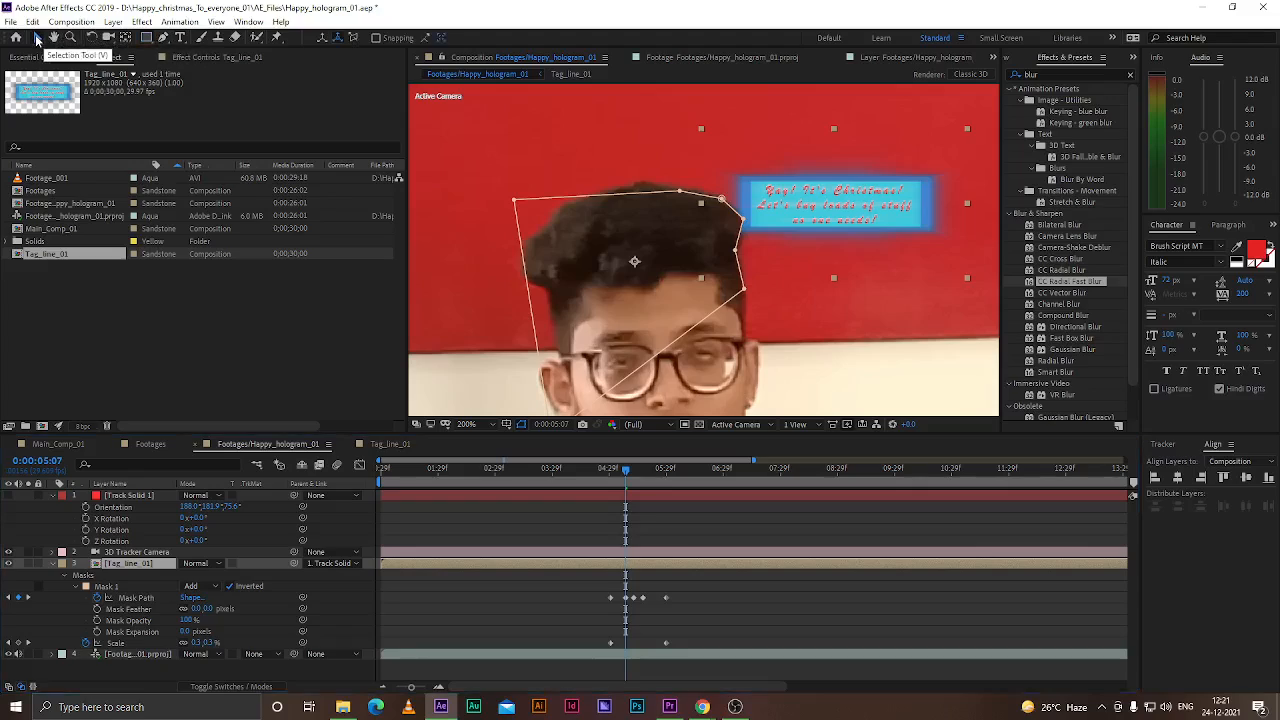
{"action": "left_click", "coordinate": [721, 199]}
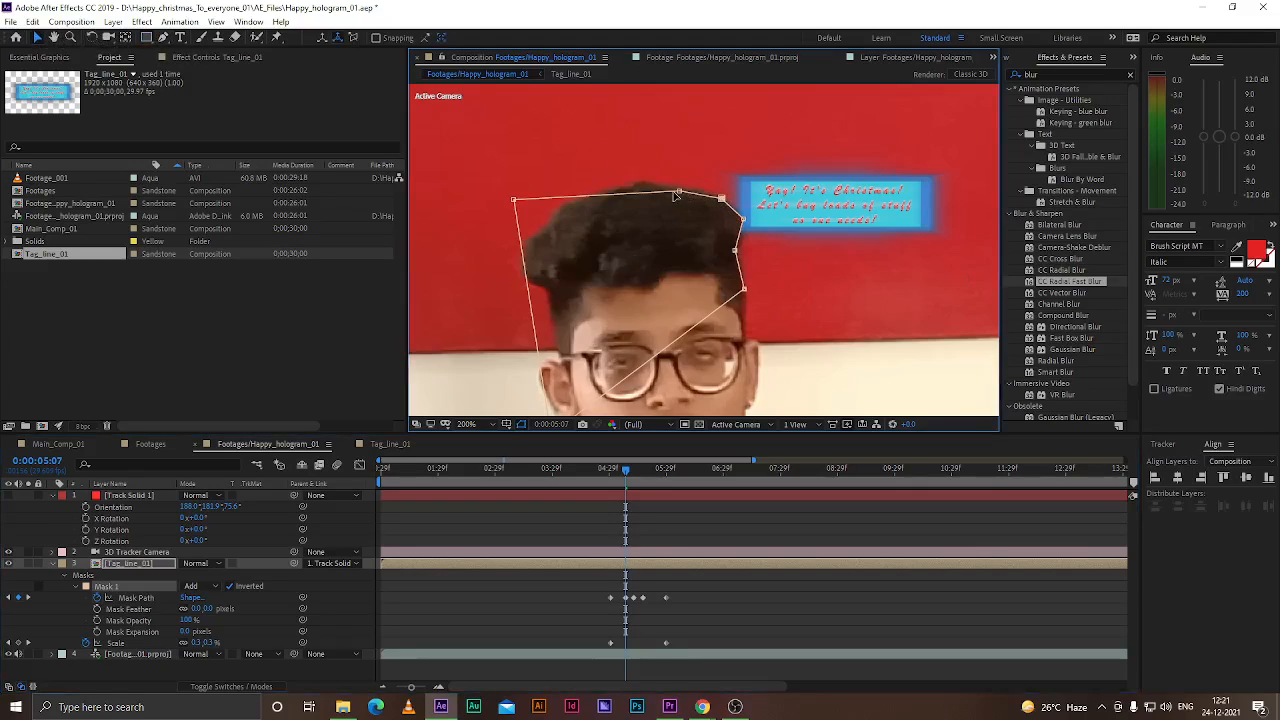
{"action": "mouse_move", "coordinate": [680, 193]}
{"action": "left_mouse_down"}
{"action": "mouse_move", "coordinate": [670, 187]}
{"action": "mouse_move", "coordinate": [737, 209]}
{"action": "mouse_move", "coordinate": [737, 246]}
{"action": "mouse_move", "coordinate": [747, 216]}
{"action": "mouse_move", "coordinate": [675, 187]}
{"action": "left_mouse_up"}
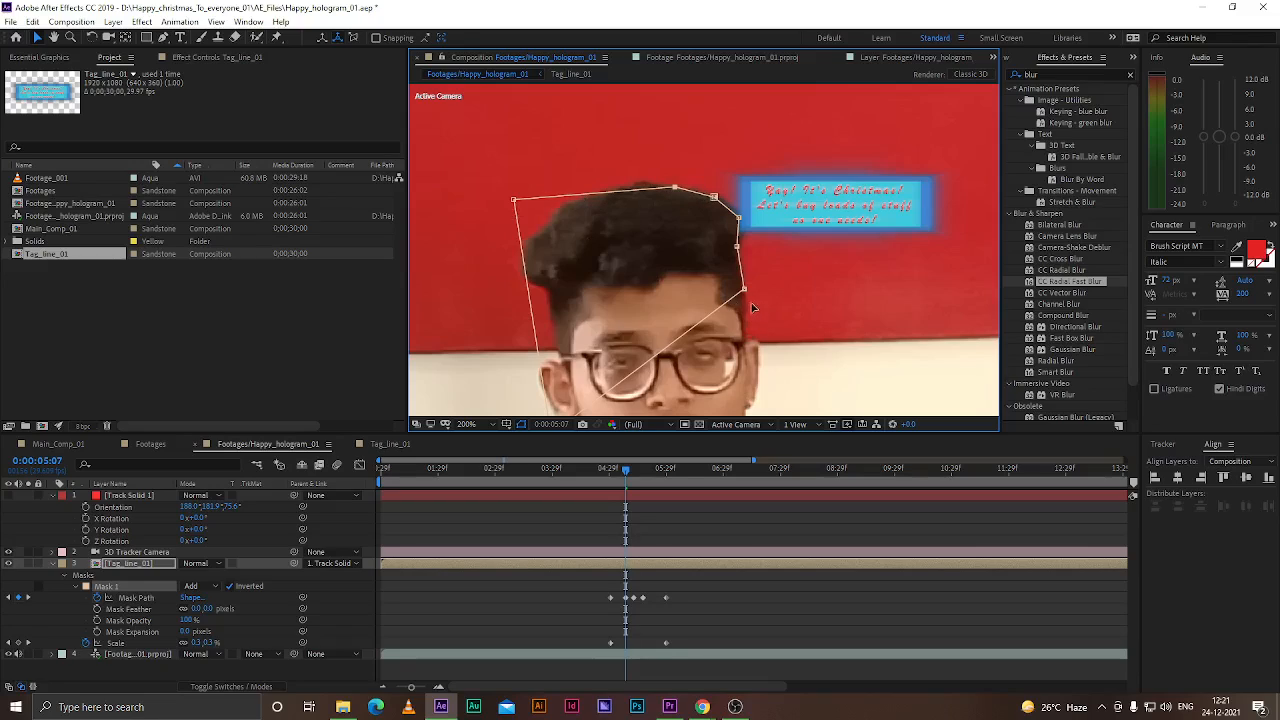
{"action": "left_click_drag", "start_coordinate": [747, 293], "coordinate": [752, 328]}
{"action": "mouse_move", "coordinate": [742, 247]}
{"action": "left_mouse_down"}
{"action": "mouse_move", "coordinate": [738, 258]}
{"action": "mouse_move", "coordinate": [744, 225]}
{"action": "left_mouse_up"}
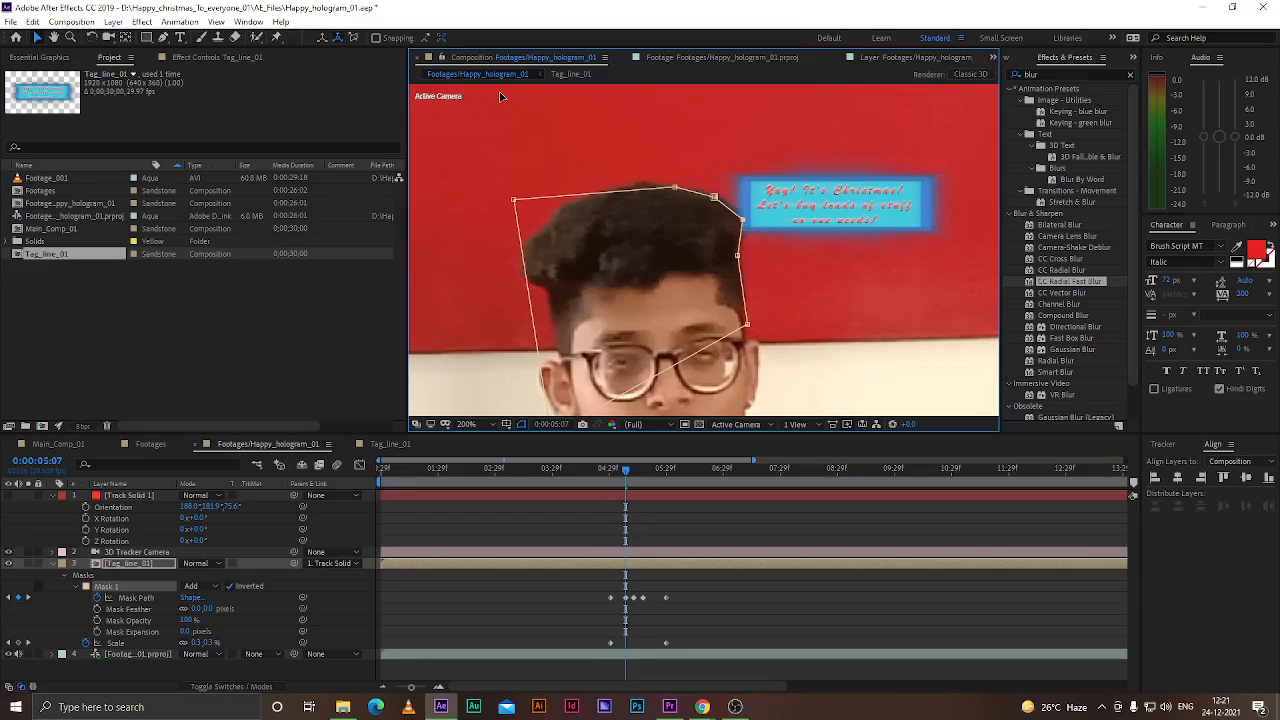
{"action": "left_click", "coordinate": [163, 37]}
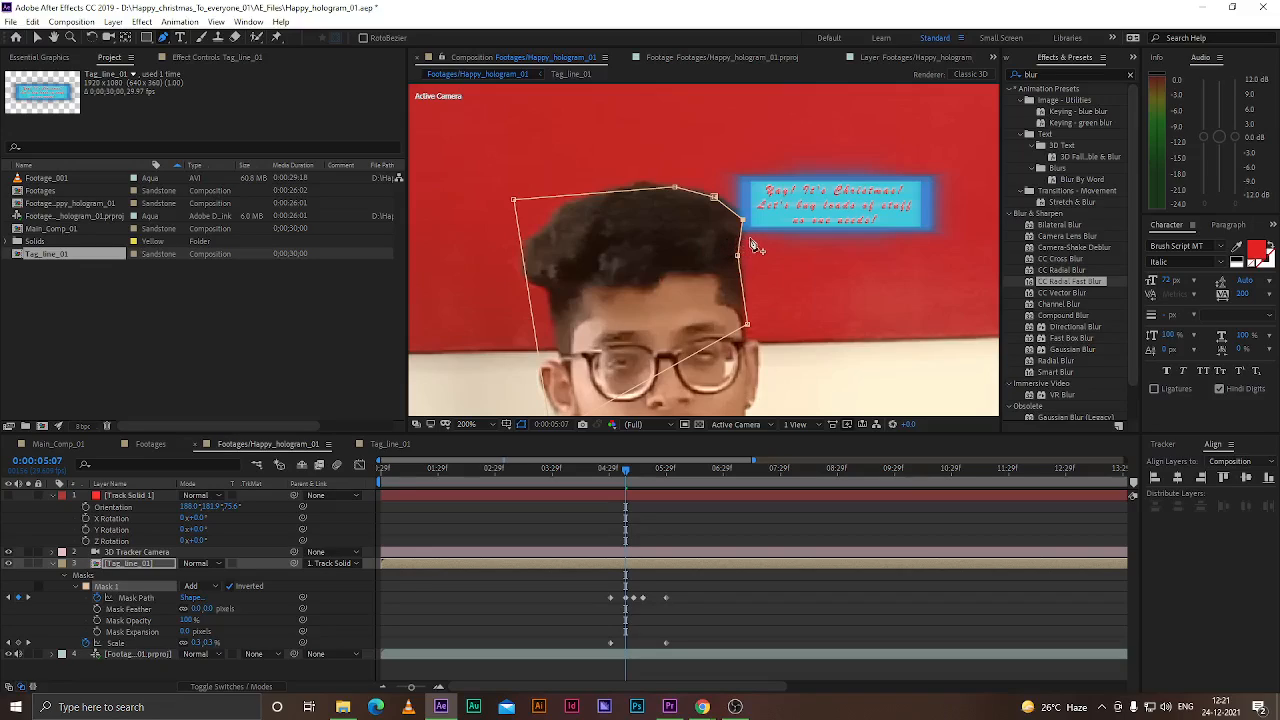
{"action": "left_click", "coordinate": [742, 294]}
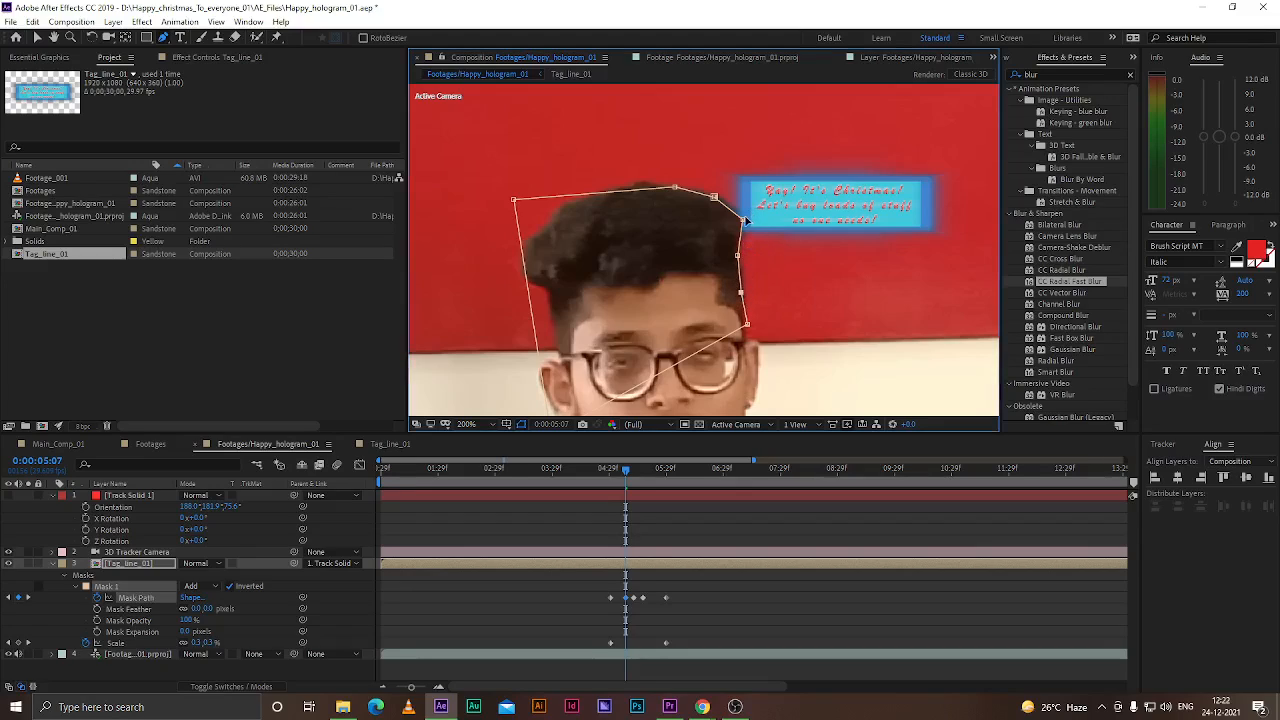
{"action": "left_click_drag", "start_coordinate": [741, 217], "coordinate": [739, 217]}
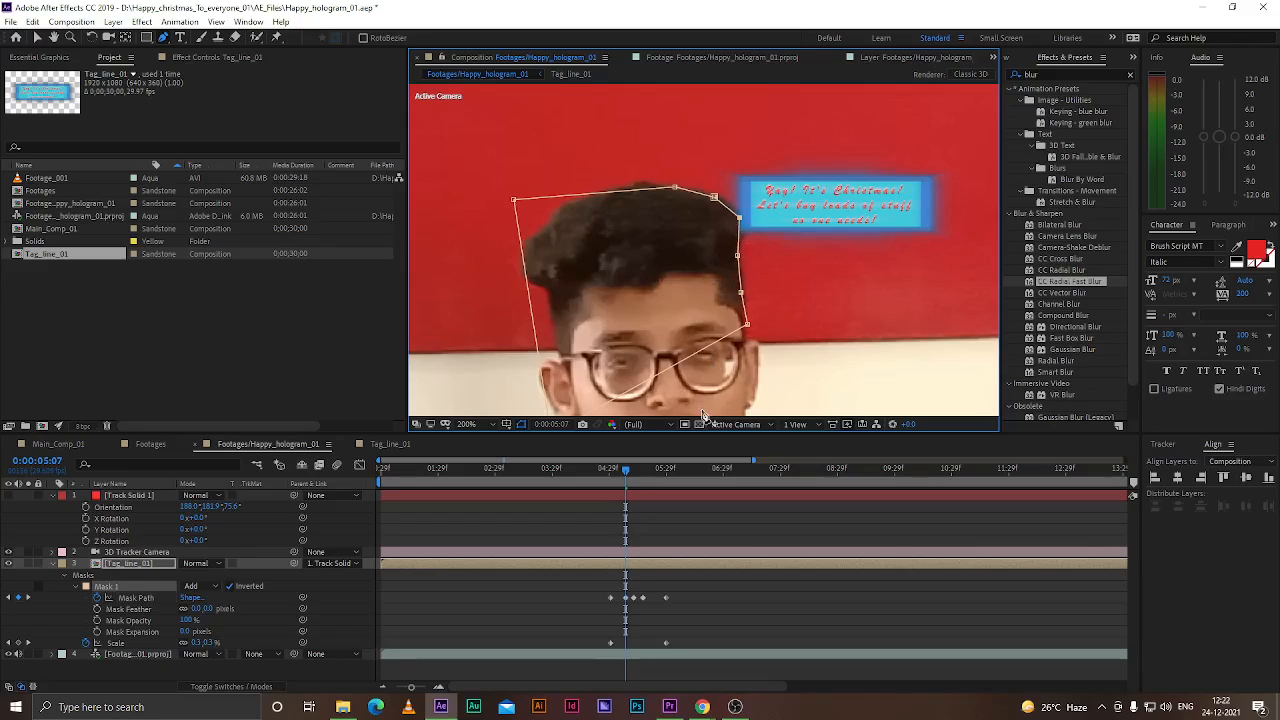
At 0:00:05:04, move the mask's top-right and lower-right points to fit around the man's head
{"action": "left_click_drag", "start_coordinate": [626, 478], "coordinate": [620, 478]}
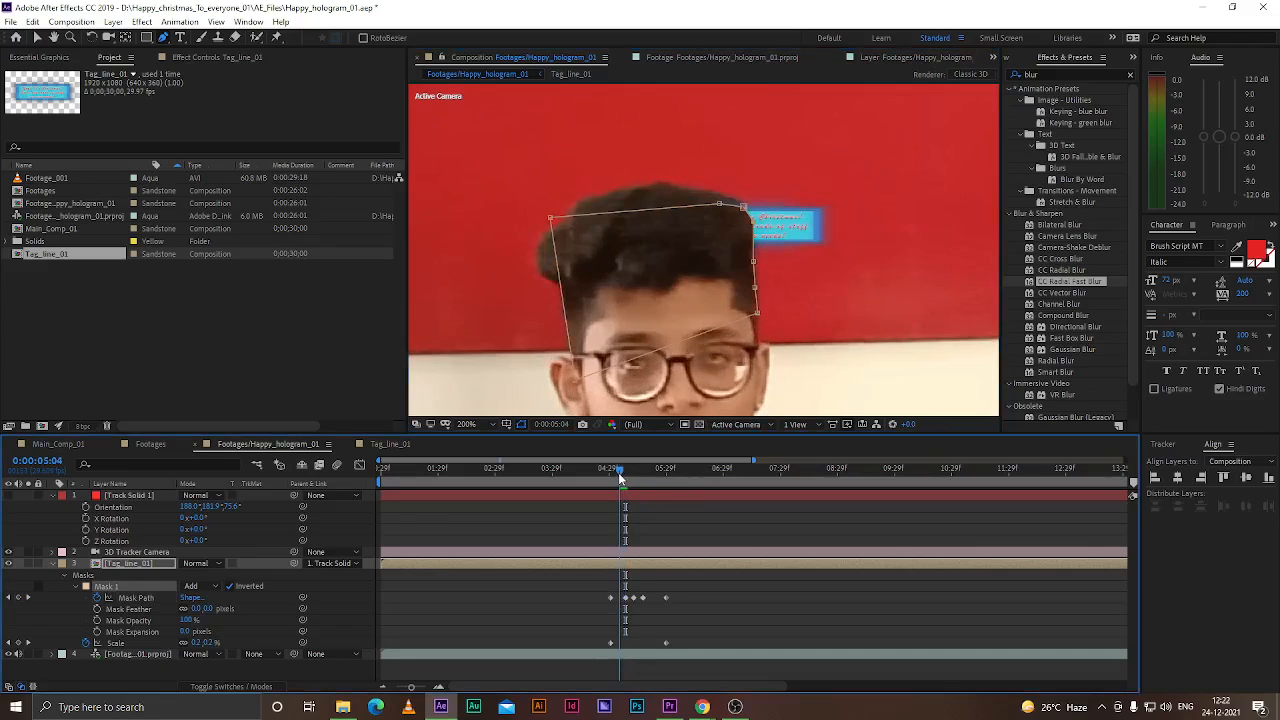
{"action": "left_click_drag", "start_coordinate": [744, 208], "coordinate": [703, 193]}
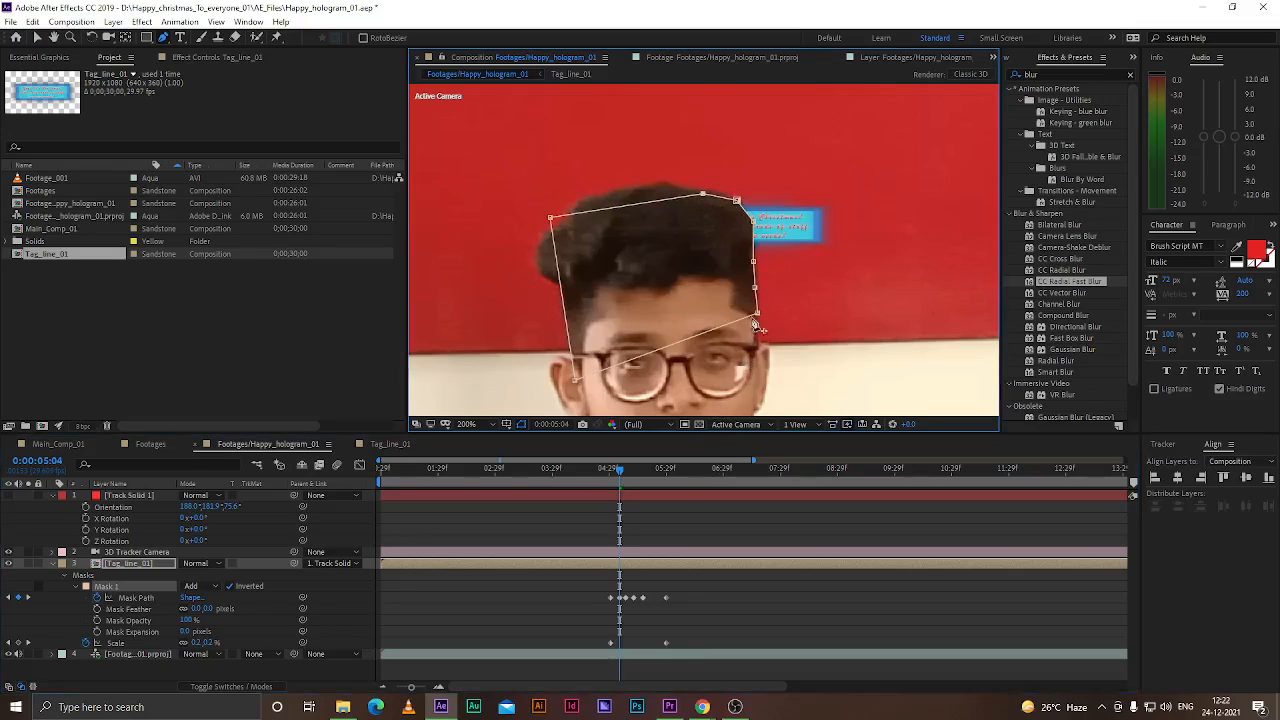
{"action": "left_click_drag", "start_coordinate": [755, 313], "coordinate": [756, 327]}
At 0:00:05:01, reshape the mask by dragging its points out around the man's hair and head
{"action": "left_click_drag", "start_coordinate": [618, 476], "coordinate": [614, 476]}
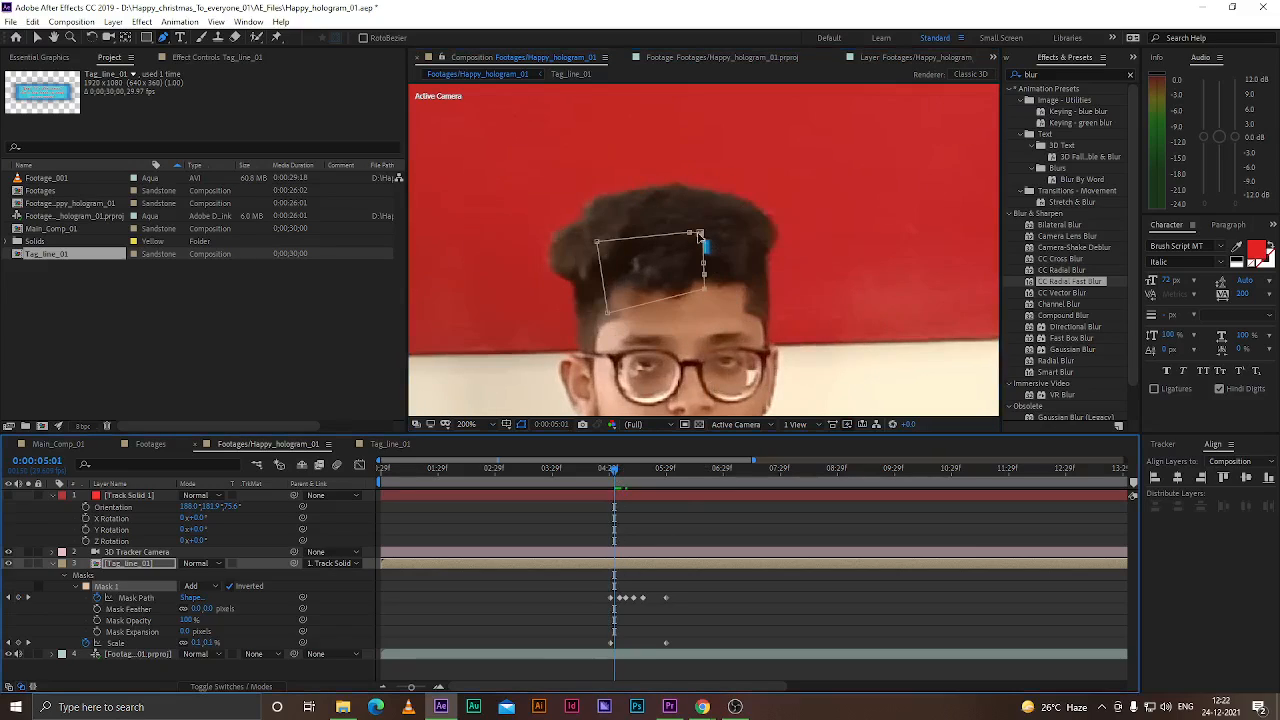
{"action": "left_click_drag", "start_coordinate": [698, 234], "coordinate": [752, 204]}
{"action": "left_click_drag", "start_coordinate": [689, 232], "coordinate": [687, 186]}
{"action": "left_click_drag", "start_coordinate": [705, 273], "coordinate": [767, 329]}
{"action": "left_click_drag", "start_coordinate": [759, 276], "coordinate": [762, 262]}
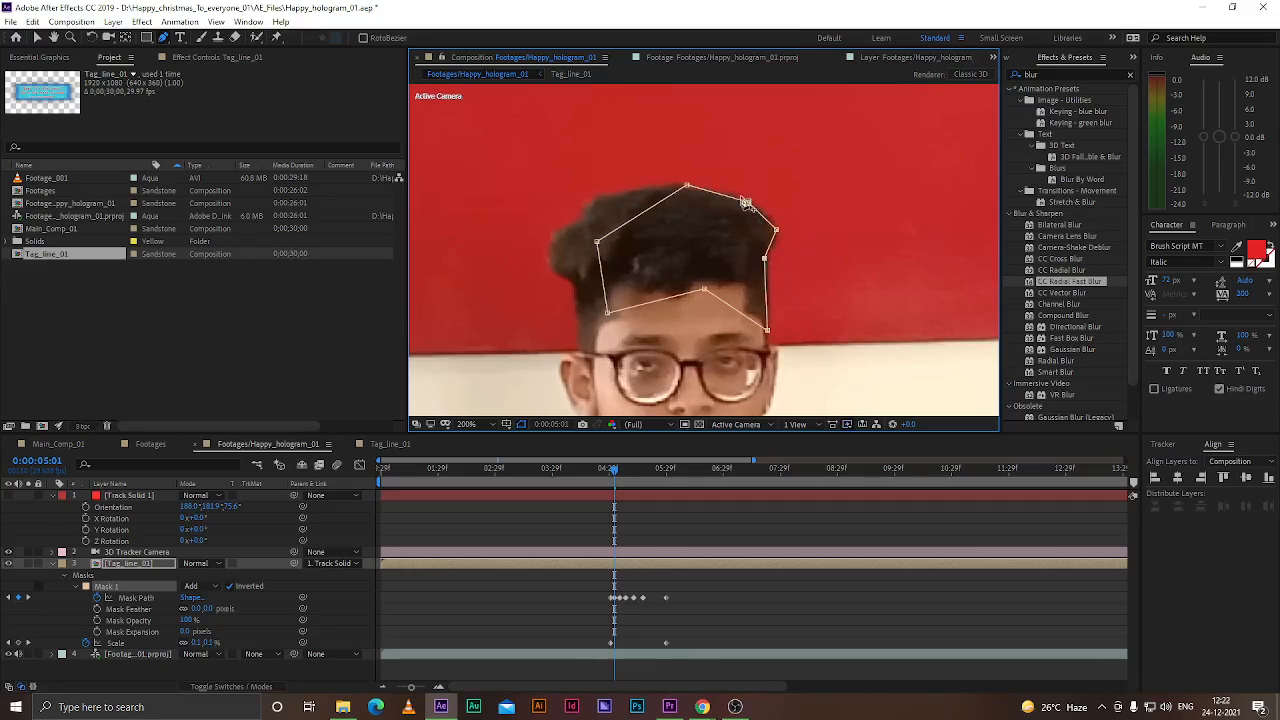
{"action": "left_click_drag", "start_coordinate": [686, 186], "coordinate": [693, 189]}
{"action": "left_click_drag", "start_coordinate": [704, 290], "coordinate": [766, 411]}
{"action": "left_click_drag", "start_coordinate": [597, 242], "coordinate": [597, 196]}
{"action": "left_click_drag", "start_coordinate": [607, 313], "coordinate": [583, 293]}
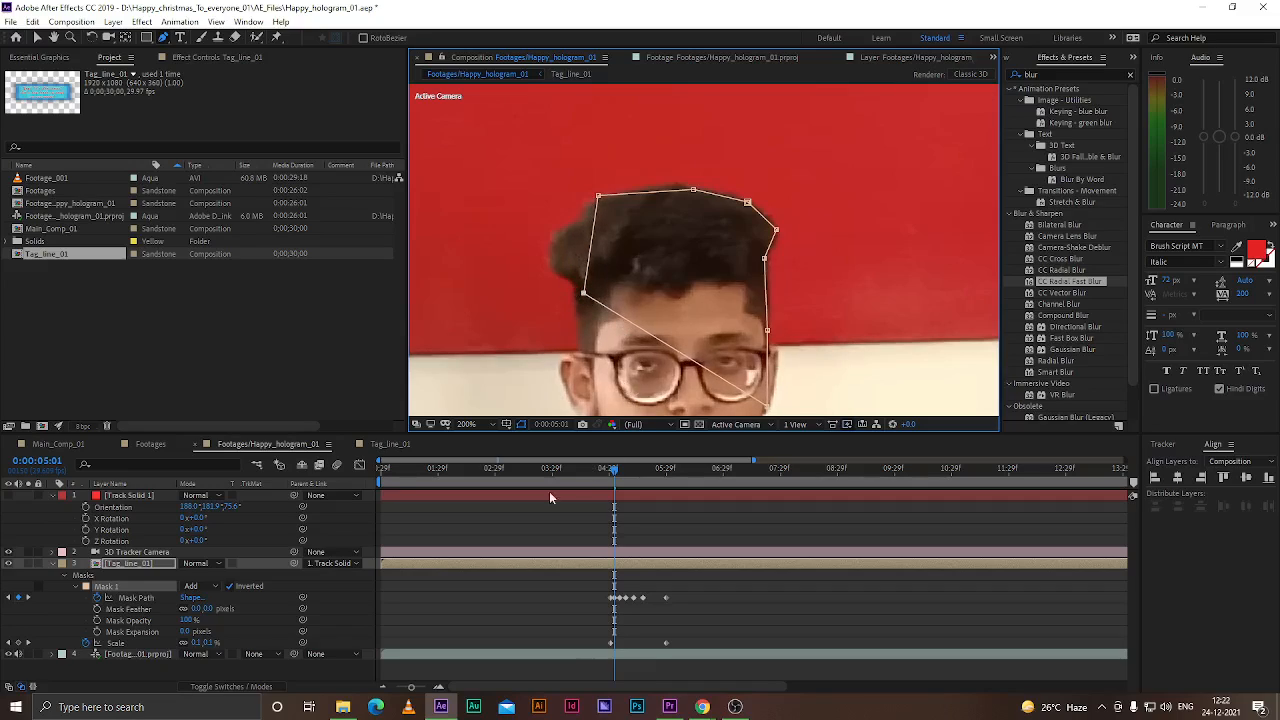
At 0:00:05:02, refit the mask's points around the top and sides of the man's head
{"action": "left_click_drag", "start_coordinate": [612, 477], "coordinate": [616, 476]}
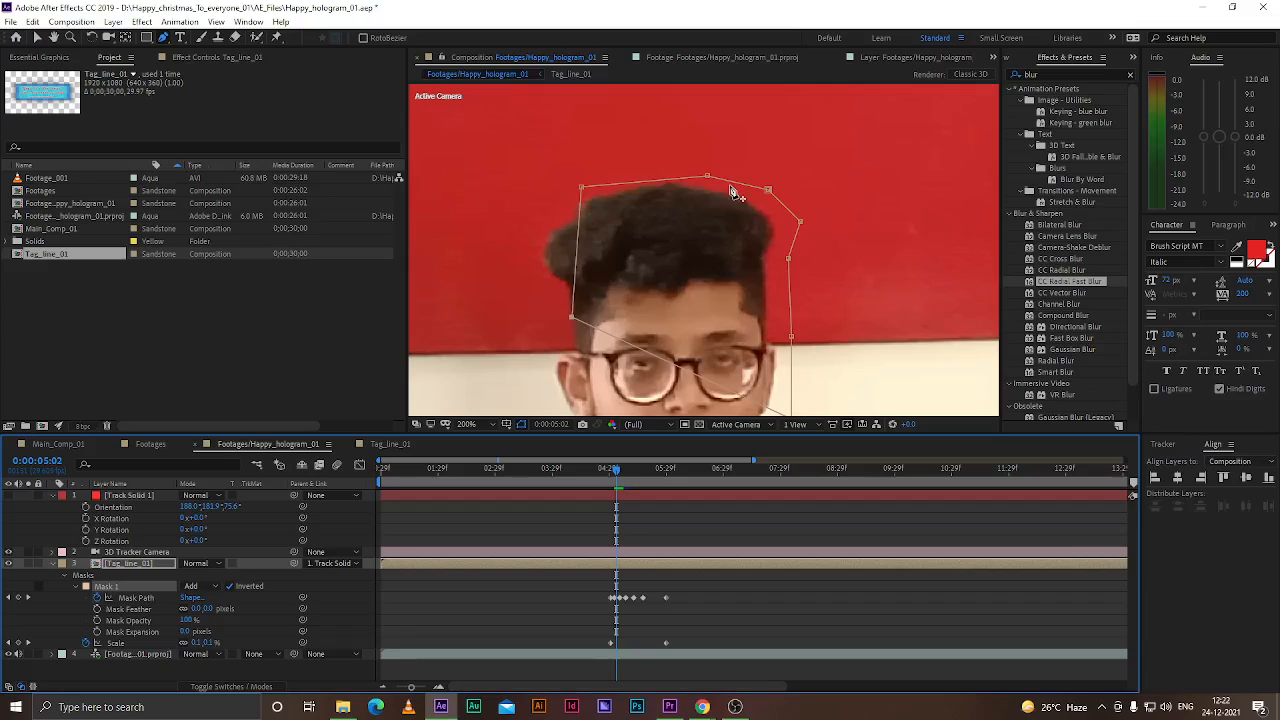
{"action": "scroll", "coordinate": [733, 193], "scroll_direction": "down", "scroll_amount": 2}
{"action": "left_click_drag", "start_coordinate": [810, 140], "coordinate": [792, 188]}
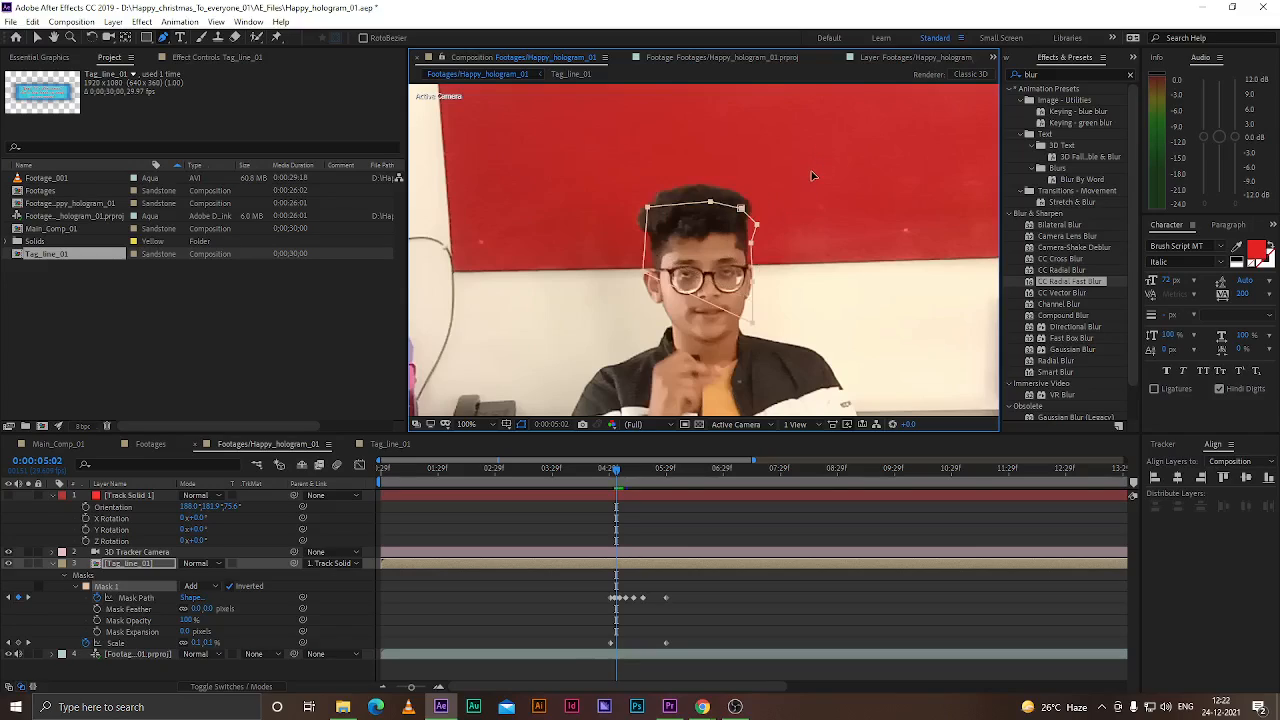
{"action": "left_click_drag", "start_coordinate": [748, 186], "coordinate": [708, 187]}
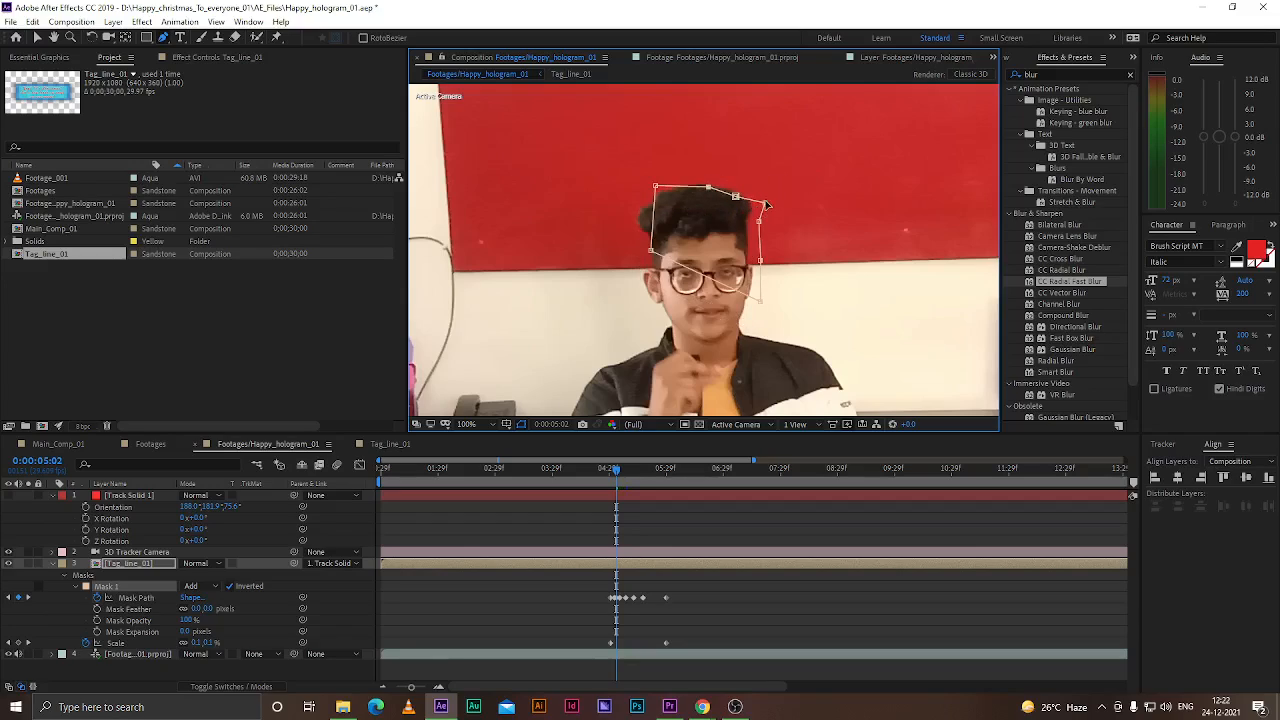
{"action": "left_click_drag", "start_coordinate": [760, 221], "coordinate": [744, 220]}
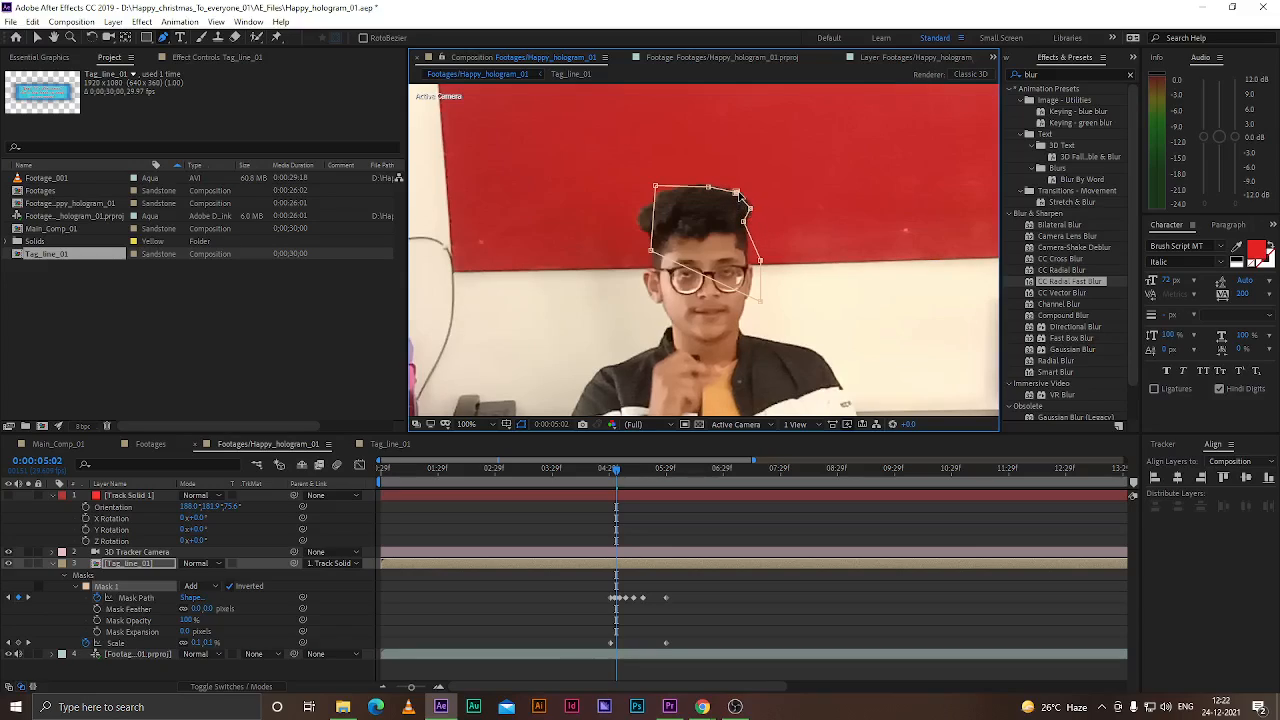
{"action": "left_click_drag", "start_coordinate": [655, 185], "coordinate": [638, 213]}
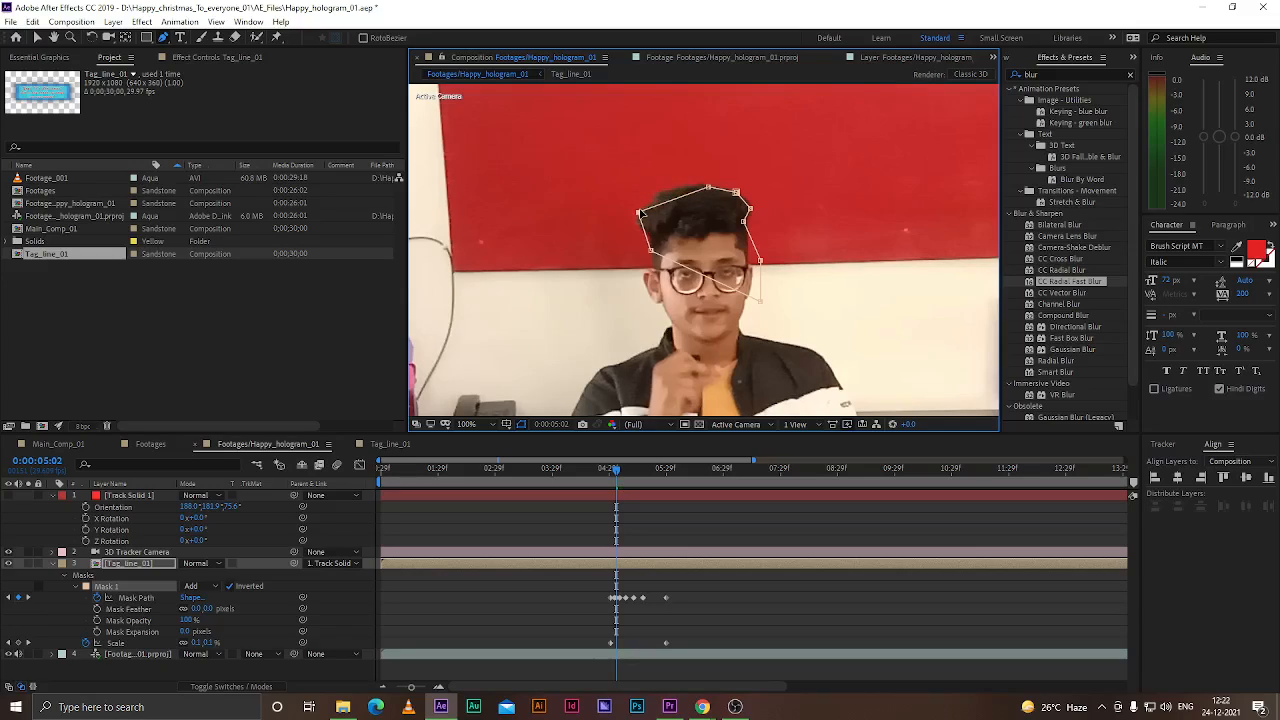
{"action": "left_click_drag", "start_coordinate": [708, 189], "coordinate": [691, 184]}
{"action": "left_click_drag", "start_coordinate": [762, 263], "coordinate": [752, 259]}
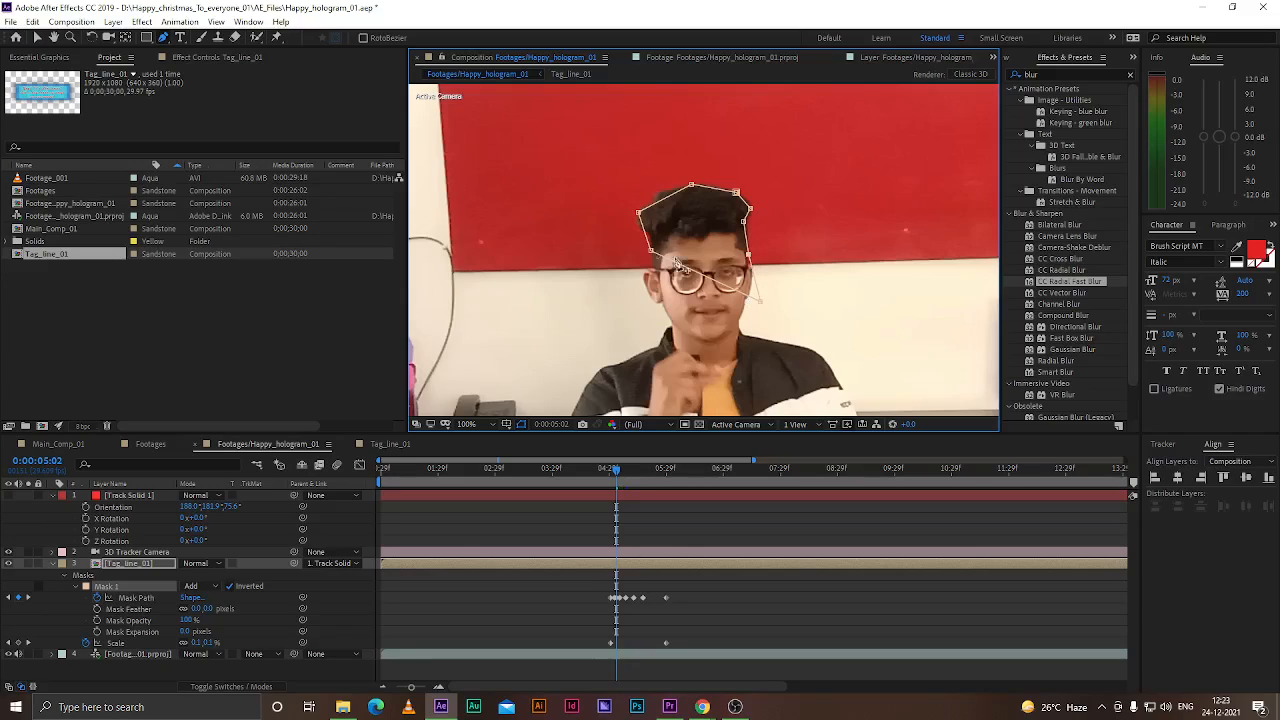
{"action": "left_click_drag", "start_coordinate": [652, 251], "coordinate": [655, 247]}
{"action": "left_click_drag", "start_coordinate": [755, 305], "coordinate": [749, 297]}
At 0:00:05:03, adjust the mask's top and right-side points to follow the hair
{"action": "scroll", "coordinate": [610, 588], "scroll_direction": "up", "scroll_amount": 5}
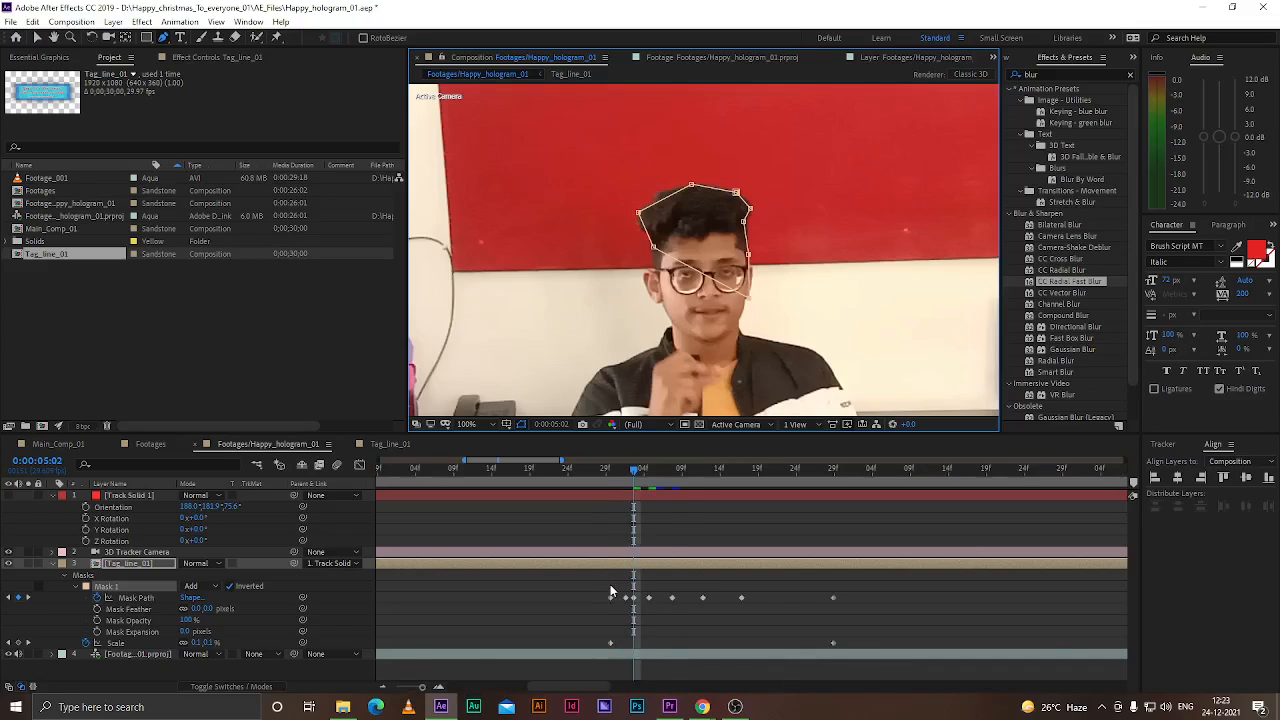
{"action": "left_click_drag", "start_coordinate": [655, 478], "coordinate": [673, 472]}
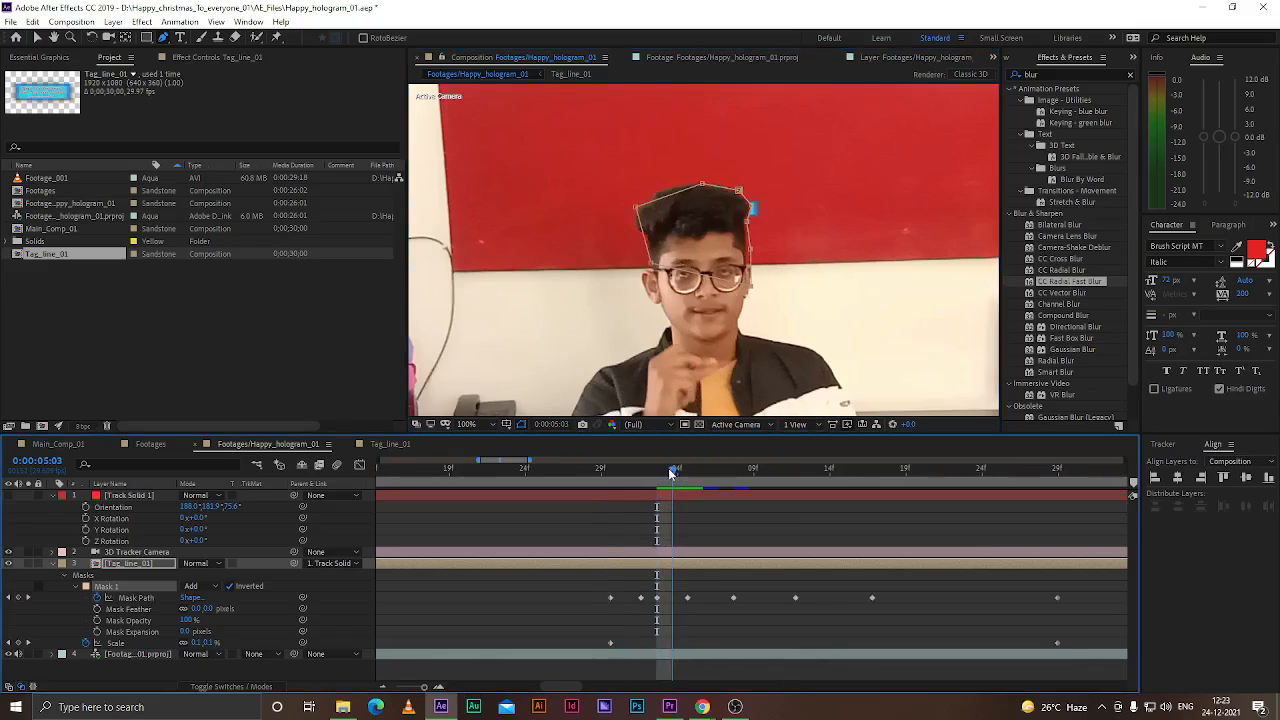
{"action": "scroll", "coordinate": [746, 222], "scroll_direction": "up", "scroll_amount": 1}
{"action": "left_click_drag", "start_coordinate": [756, 197], "coordinate": [740, 222]}
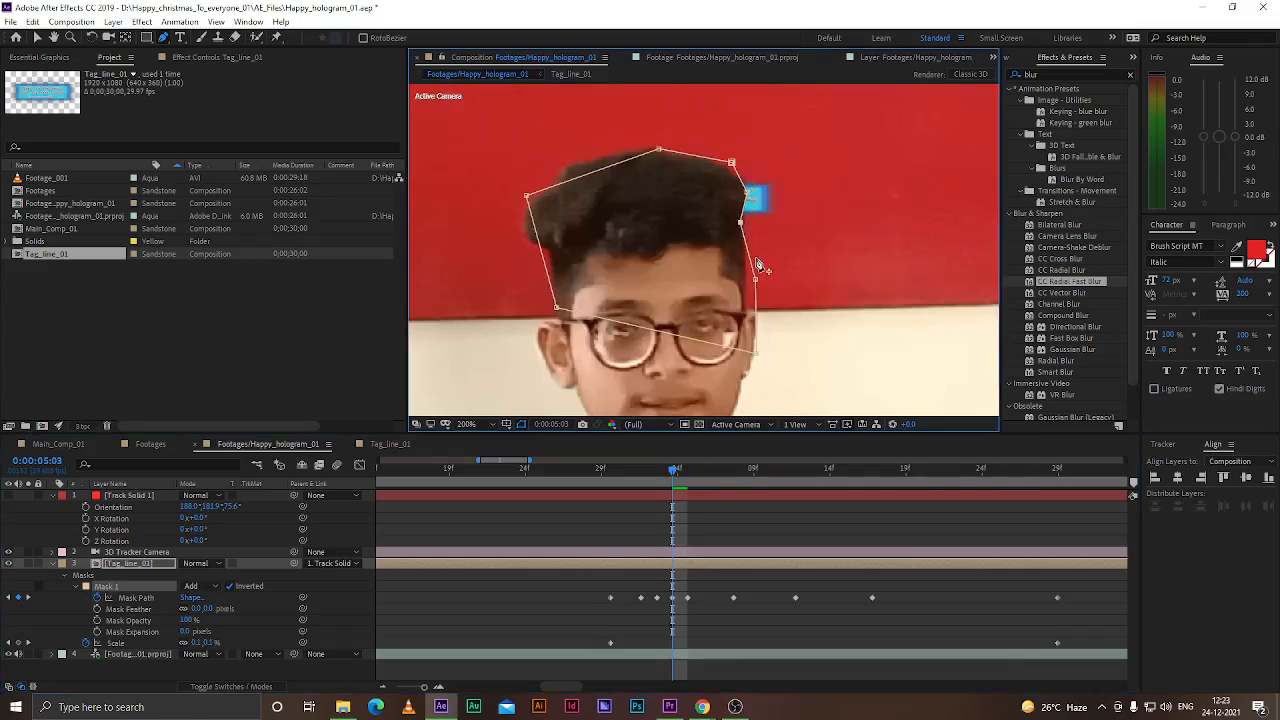
{"action": "left_click_drag", "start_coordinate": [658, 150], "coordinate": [647, 150]}
{"action": "left_click_drag", "start_coordinate": [732, 163], "coordinate": [722, 163]}
{"action": "left_click_drag", "start_coordinate": [756, 282], "coordinate": [747, 282]}
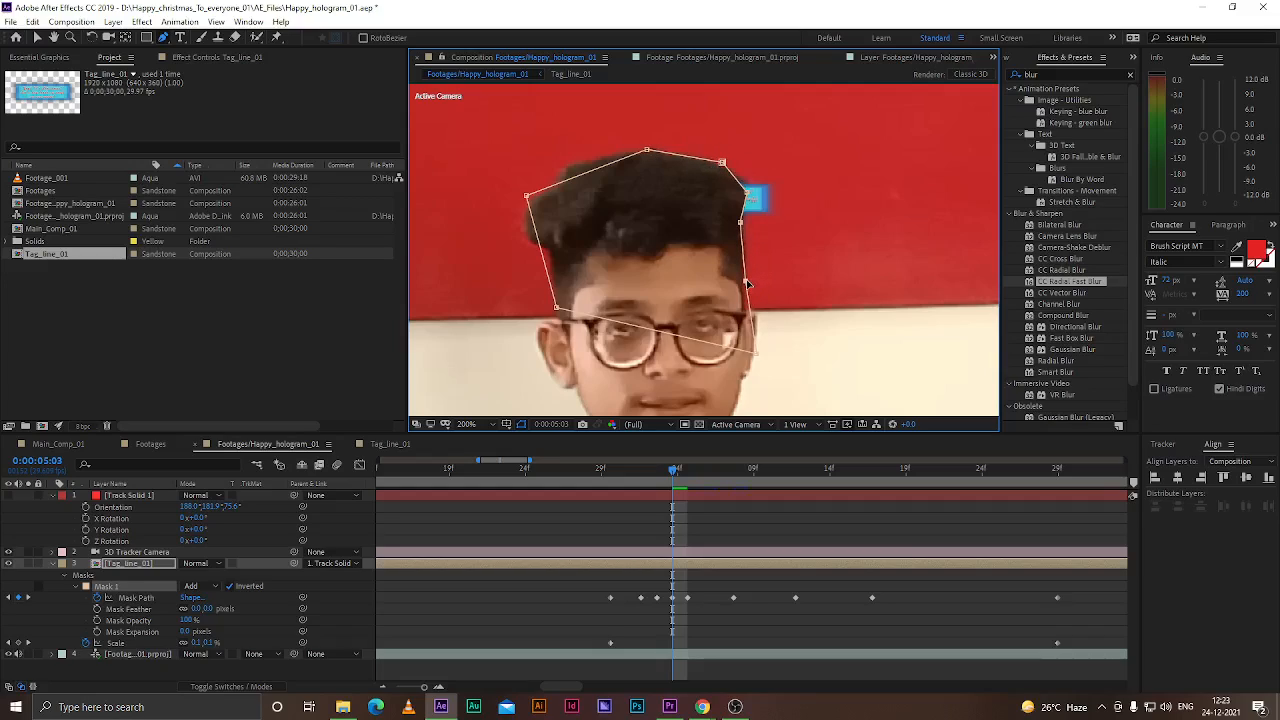
At 0:00:05:04, nudge the mask's top and right-edge points along the head outline
{"action": "left_click_drag", "start_coordinate": [674, 476], "coordinate": [685, 476]}
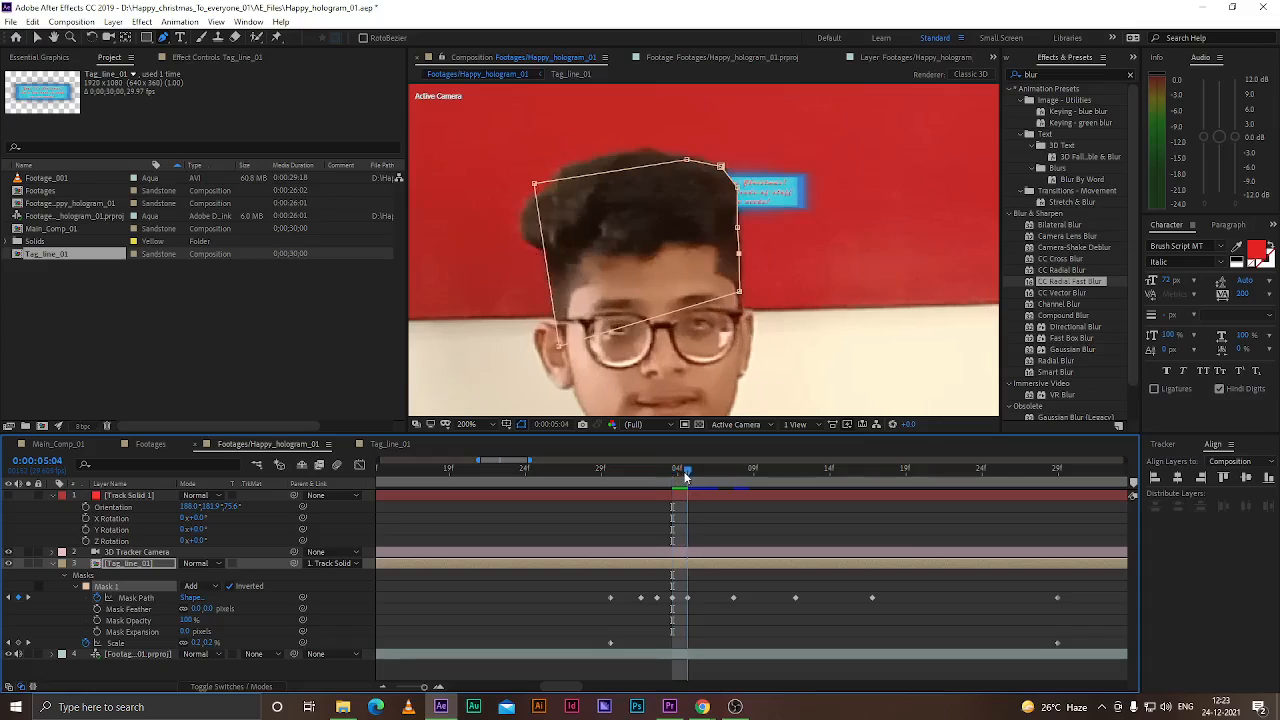
{"action": "left_click_drag", "start_coordinate": [686, 160], "coordinate": [682, 156]}
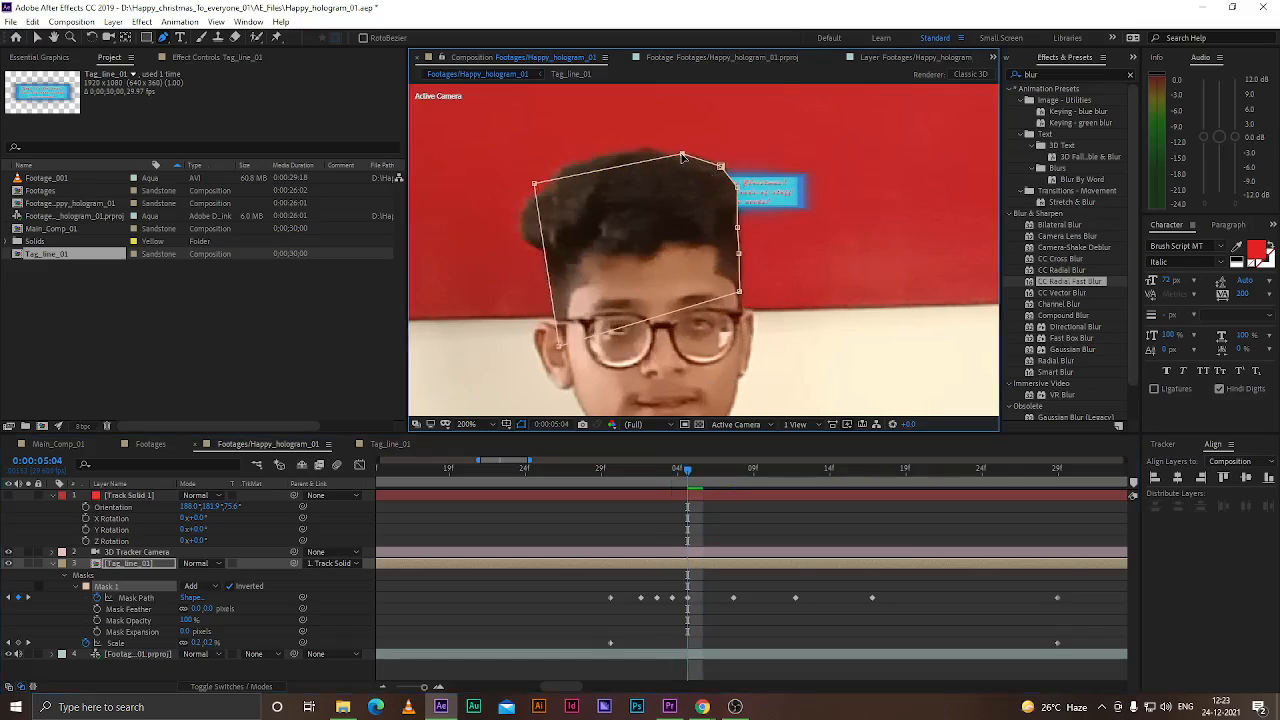
{"action": "left_click_drag", "start_coordinate": [738, 227], "coordinate": [733, 227]}
At 0:00:05:05, tweak the mask's right-side and top points to hug the hairline
{"action": "left_click_drag", "start_coordinate": [688, 479], "coordinate": [703, 477]}
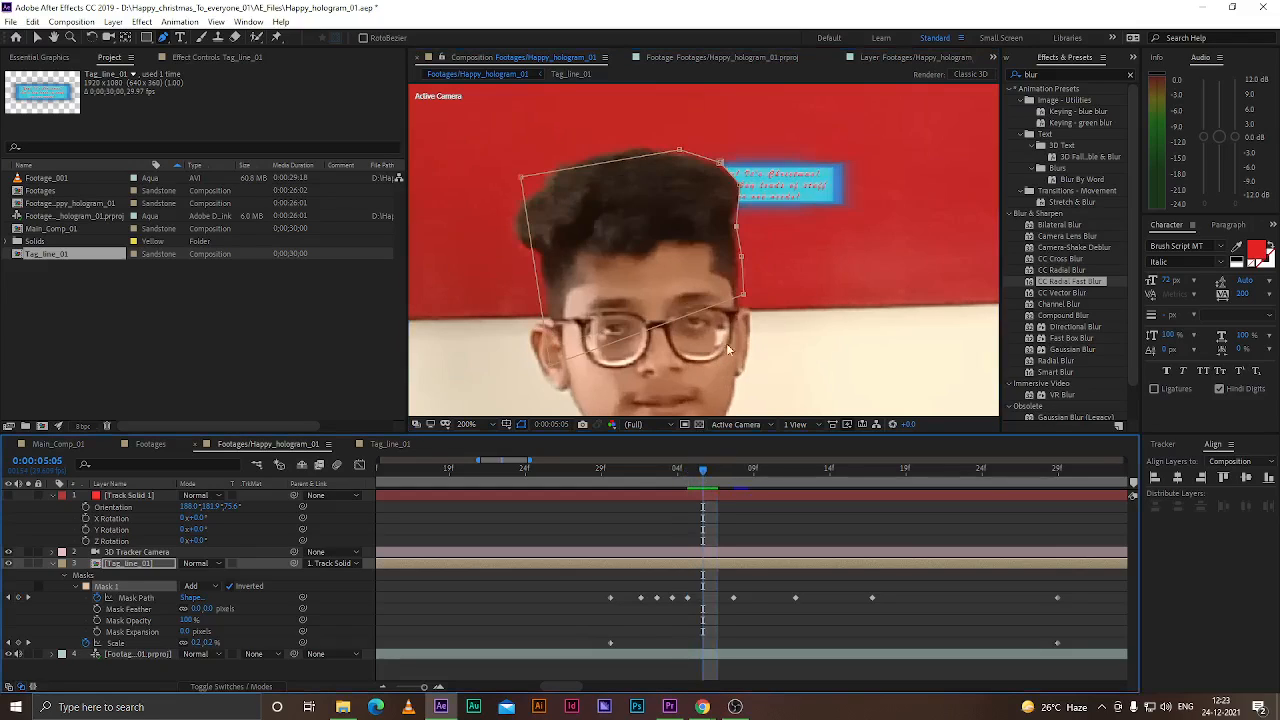
{"action": "left_click_drag", "start_coordinate": [741, 232], "coordinate": [735, 257]}
{"action": "left_click_drag", "start_coordinate": [681, 151], "coordinate": [680, 158]}
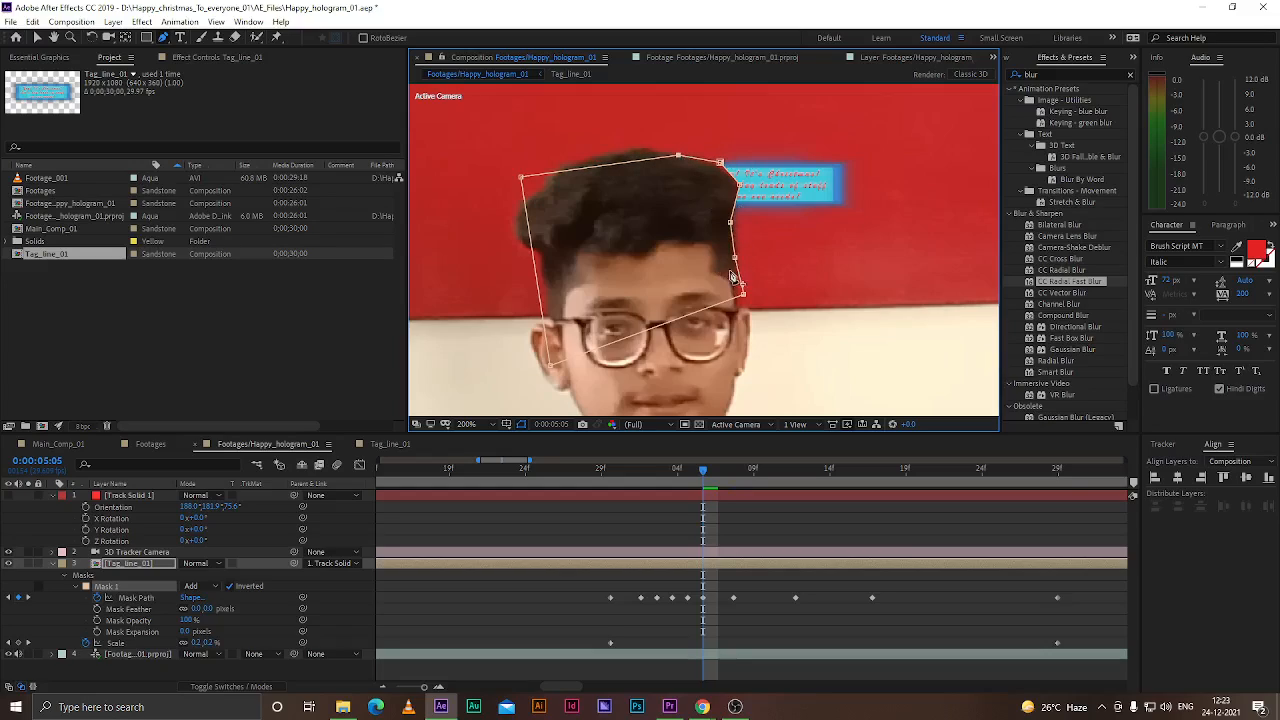
{"action": "left_click_drag", "start_coordinate": [739, 186], "coordinate": [714, 167]}
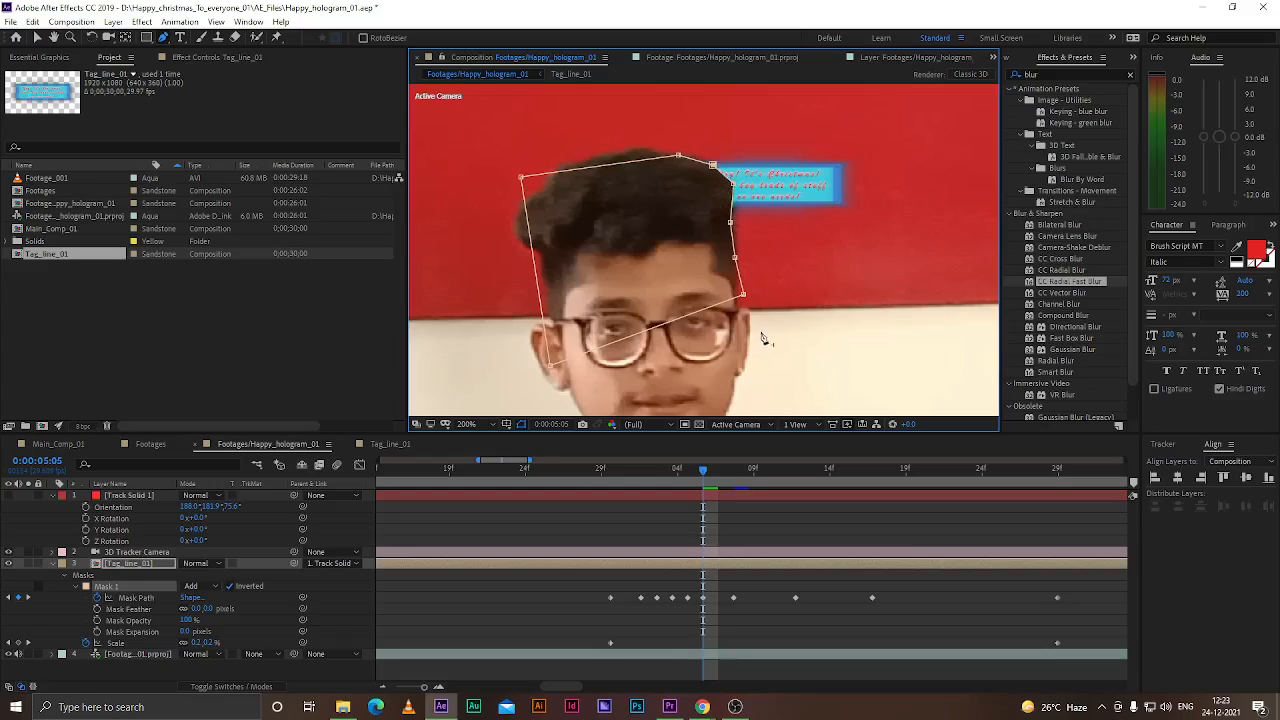
Adjust the mask's top and lower-right points at 0:00:05:06 and move to 0:00:05:07
{"action": "left_click_drag", "start_coordinate": [702, 472], "coordinate": [712, 468]}
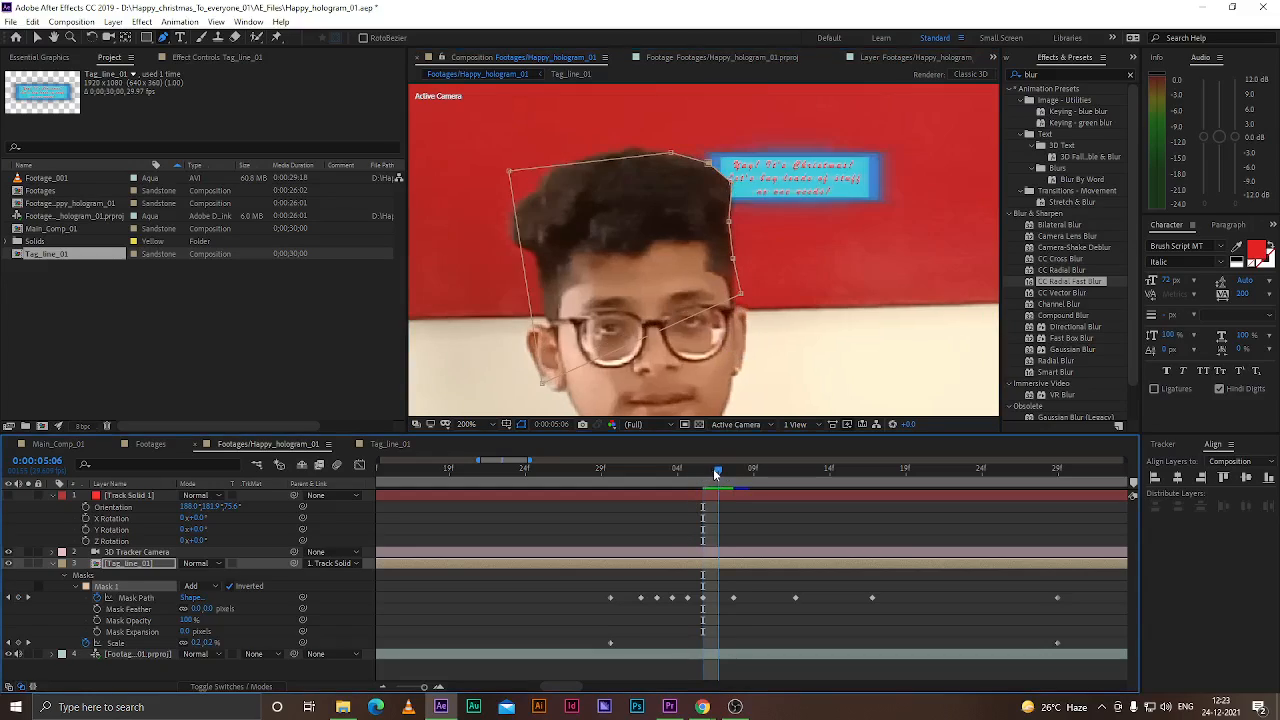
{"action": "left_click_drag", "start_coordinate": [668, 153], "coordinate": [660, 152]}
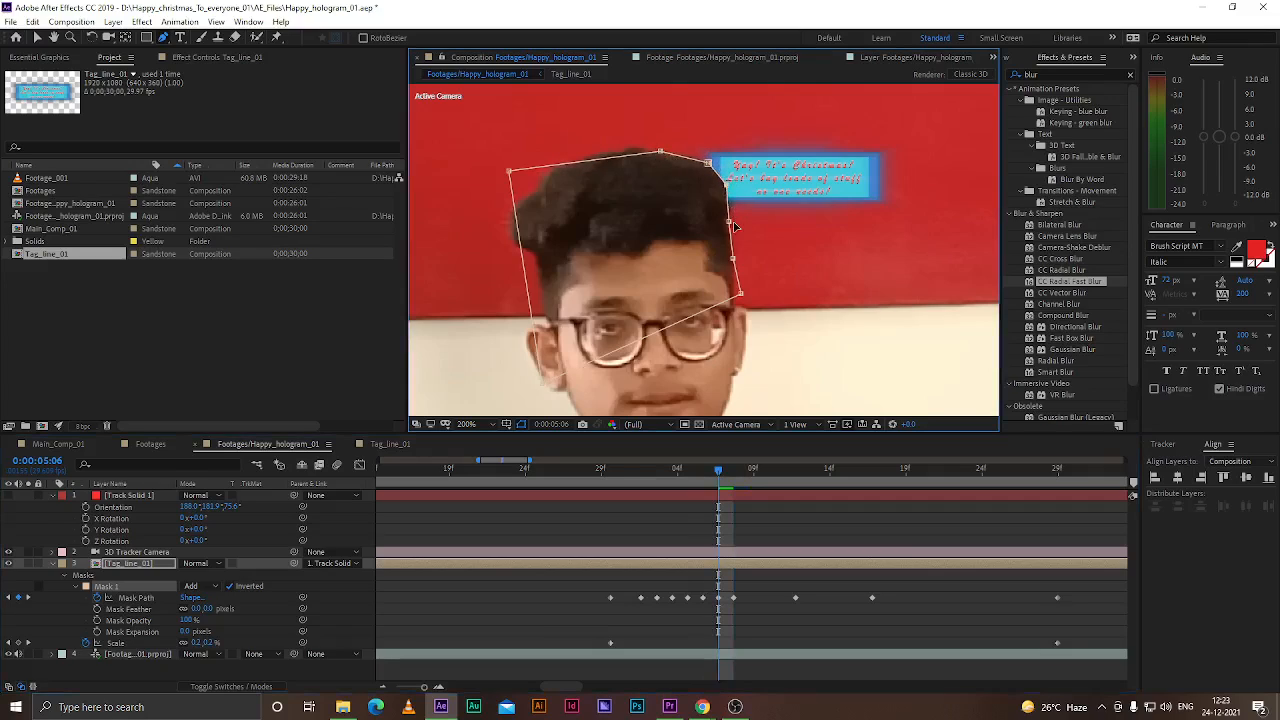
{"action": "left_click_drag", "start_coordinate": [741, 294], "coordinate": [733, 297]}
{"action": "left_click_drag", "start_coordinate": [721, 480], "coordinate": [732, 483]}
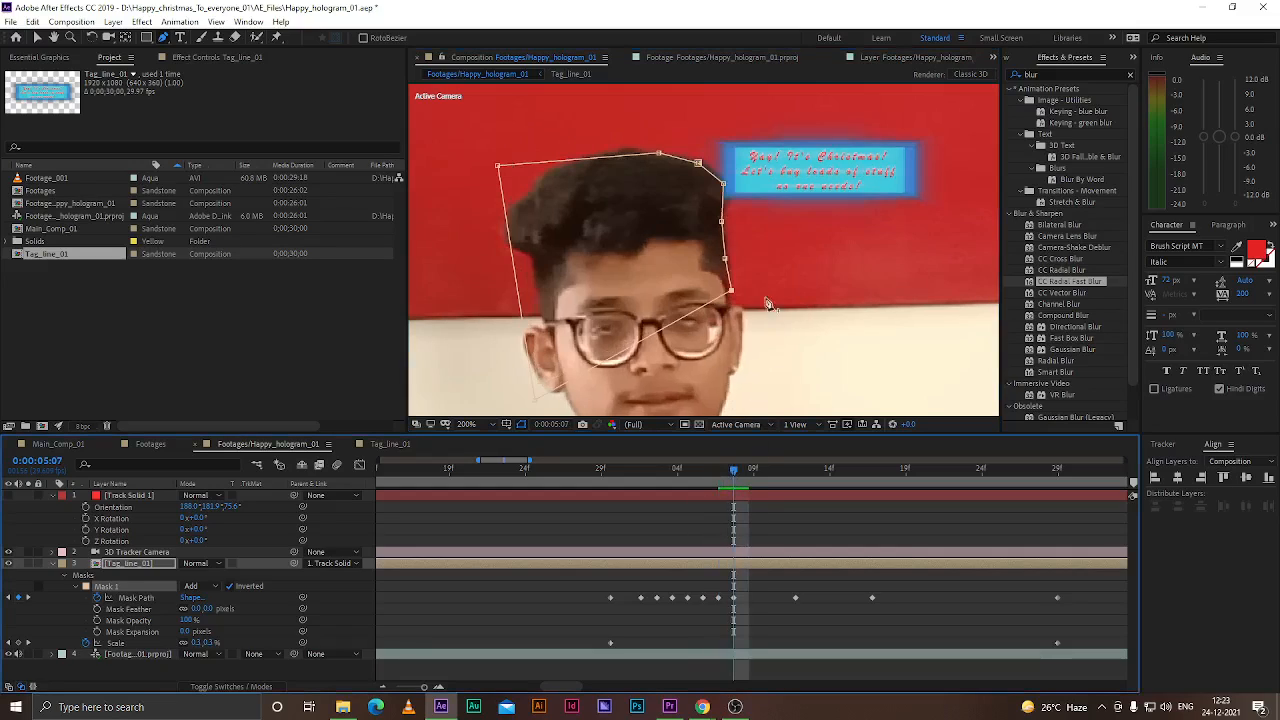
Reshape the mask's top and right-edge points around the hair at 0:00:05:07 and 0:00:05:08, and save the project
{"action": "mouse_move", "coordinate": [727, 186]}
{"action": "left_mouse_down"}
{"action": "mouse_move", "coordinate": [716, 178]}
{"action": "mouse_move", "coordinate": [729, 210]}
{"action": "left_mouse_up"}
{"action": "left_click", "coordinate": [728, 188]}
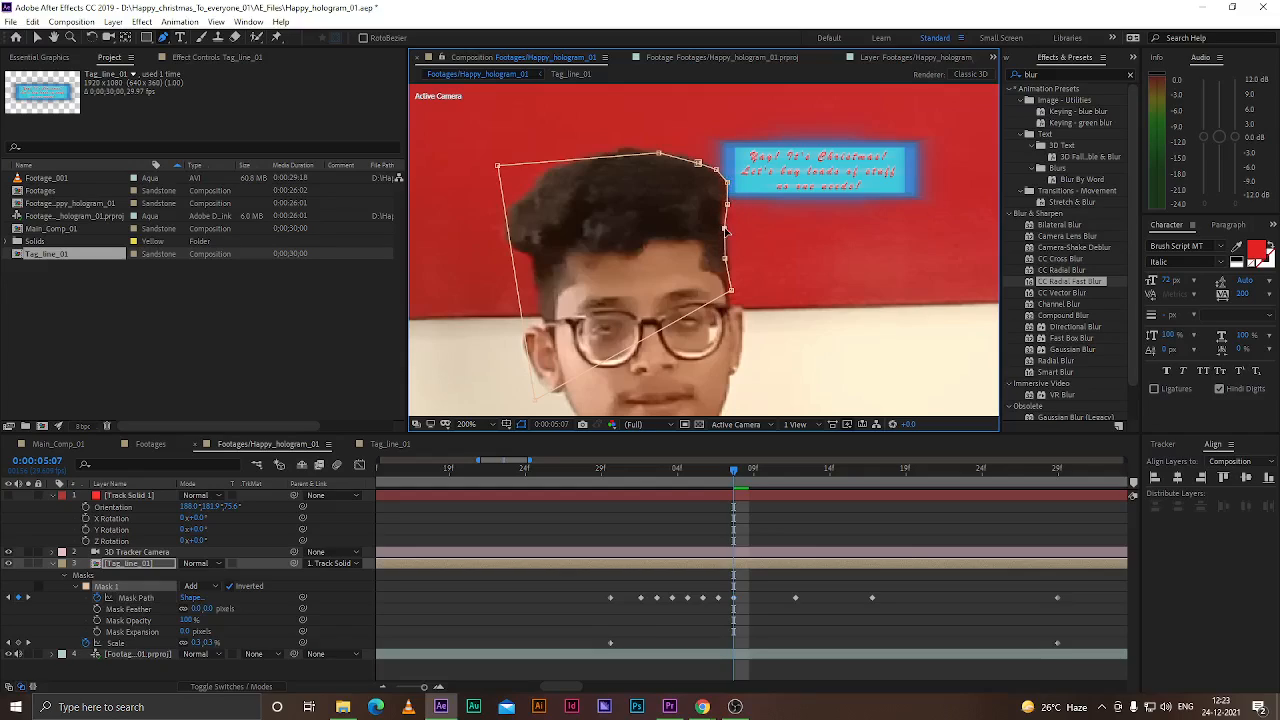
{"action": "left_click_drag", "start_coordinate": [731, 290], "coordinate": [728, 303]}
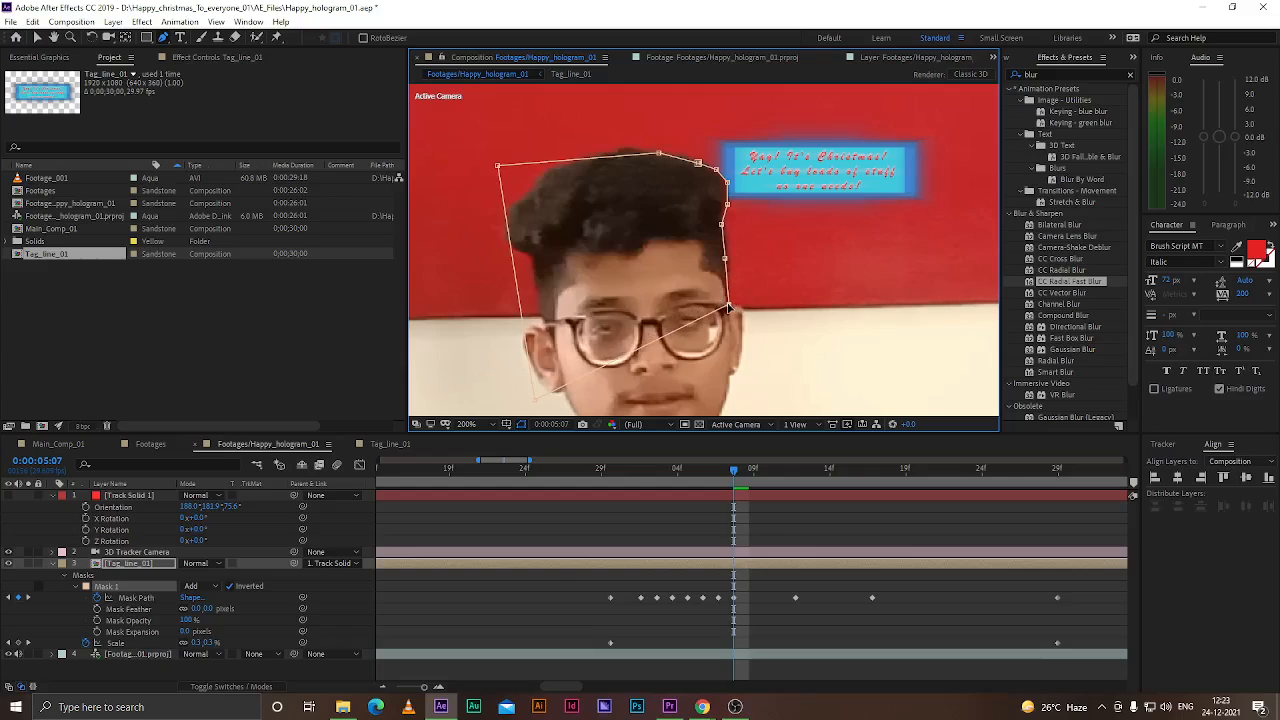
{"action": "left_click_drag", "start_coordinate": [659, 154], "coordinate": [673, 156]}
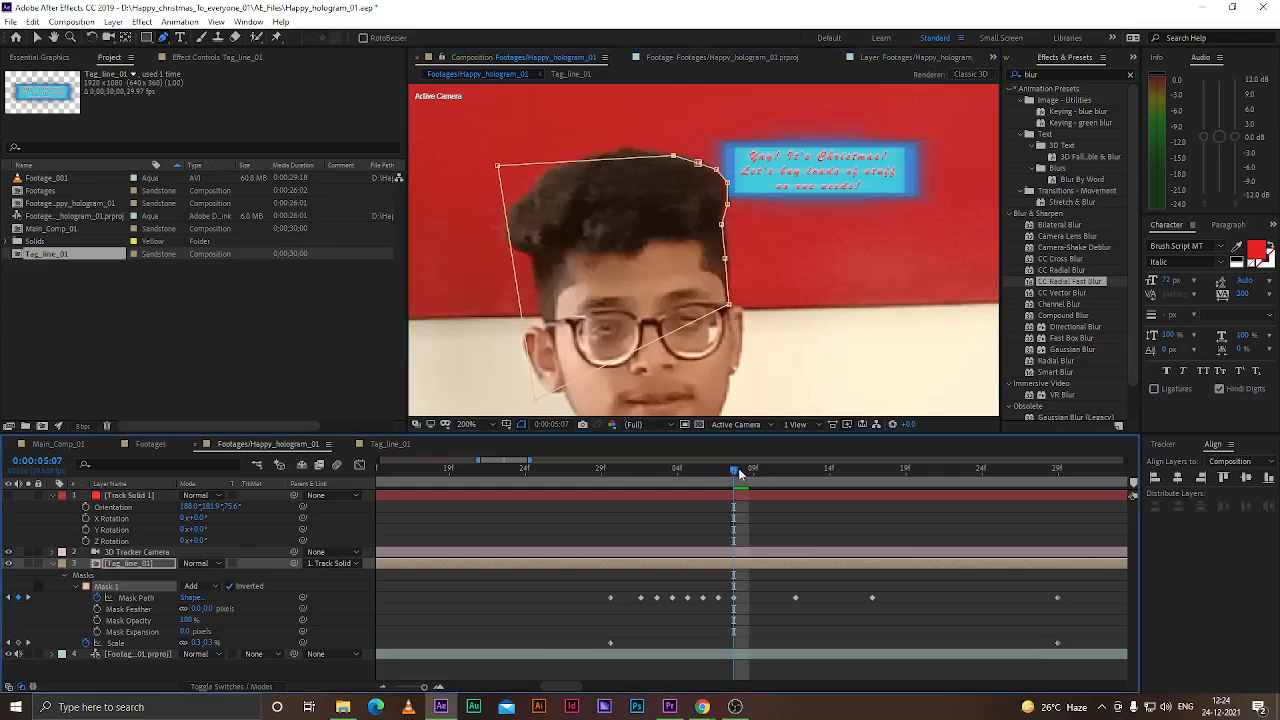
{"action": "left_click_drag", "start_coordinate": [735, 471], "coordinate": [746, 470]}
{"action": "left_click_drag", "start_coordinate": [721, 189], "coordinate": [729, 186]}
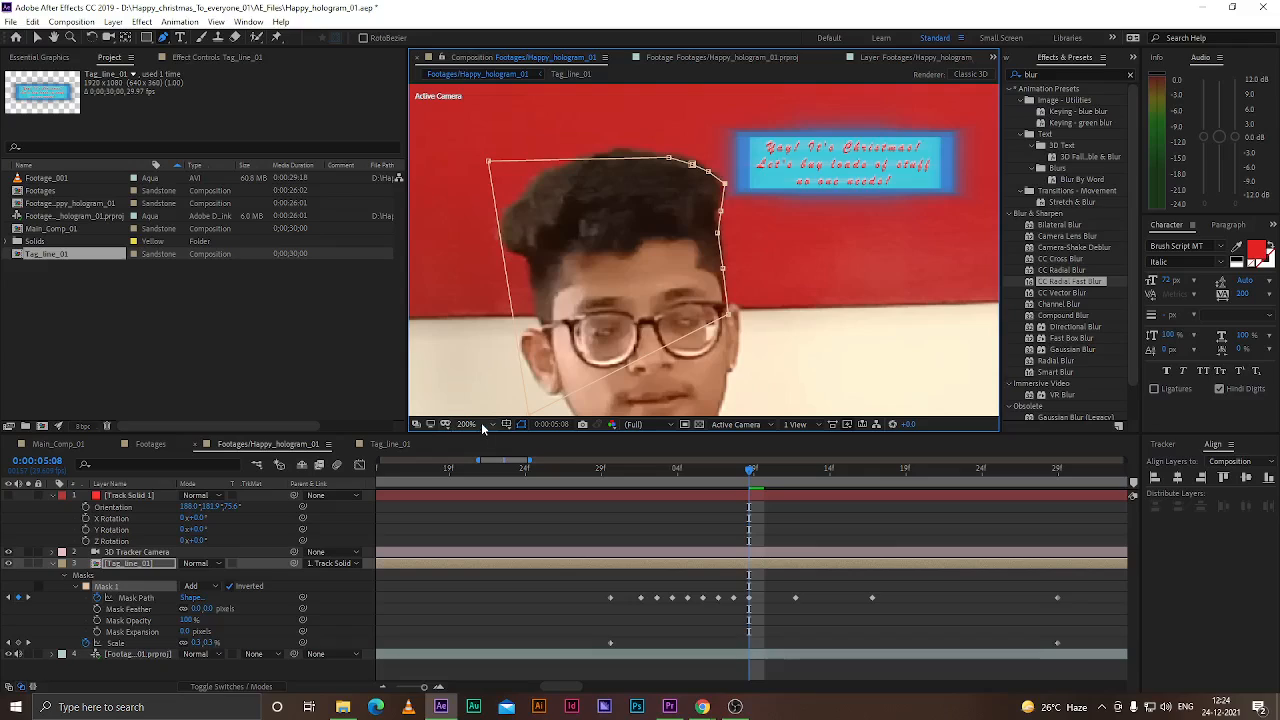
{"action": "key", "text": "ctrl+s"}
At 0:00:05:04, set Mask 1's feather to 75 pixels and its mask expansion to 3 pixels
{"action": "key", "text": "minus"}
{"action": "key", "text": "minus"}
{"action": "key", "text": "minus"}
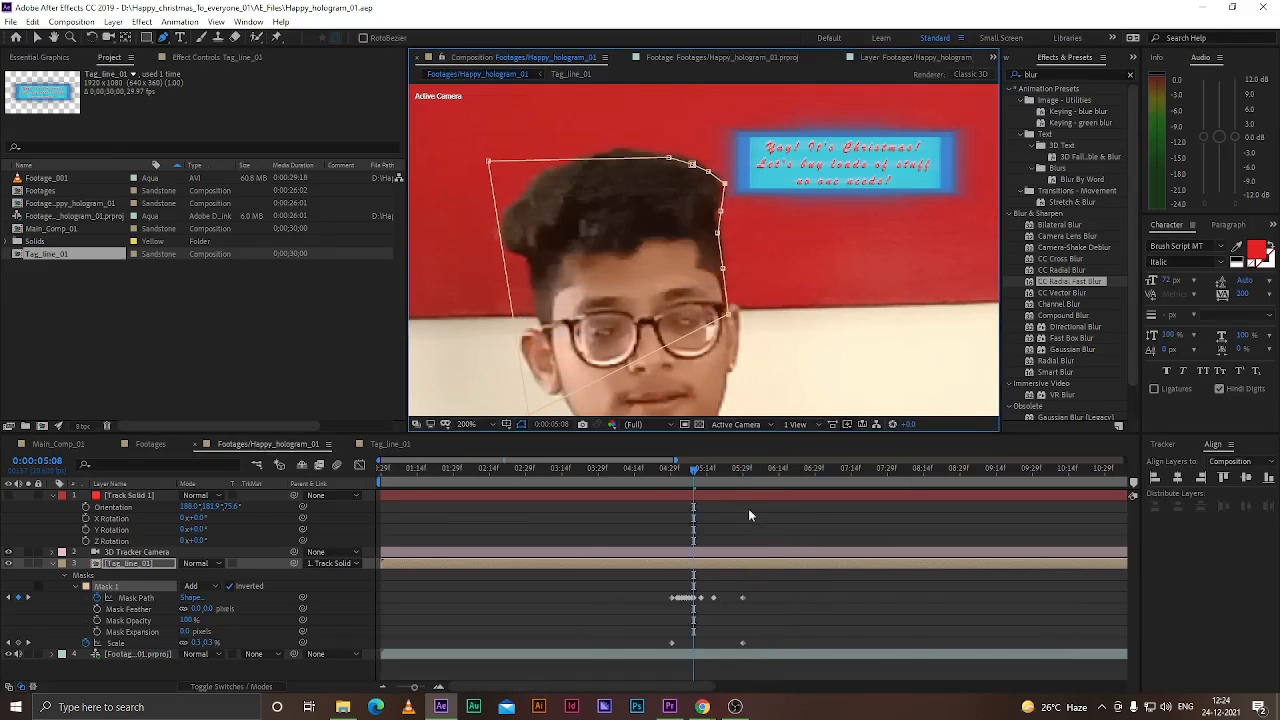
{"action": "left_click", "coordinate": [638, 572]}
{"action": "mouse_move", "coordinate": [688, 476]}
{"action": "left_mouse_down"}
{"action": "mouse_move", "coordinate": [658, 472]}
{"action": "mouse_move", "coordinate": [696, 483]}
{"action": "mouse_move", "coordinate": [684, 480]}
{"action": "left_mouse_up"}
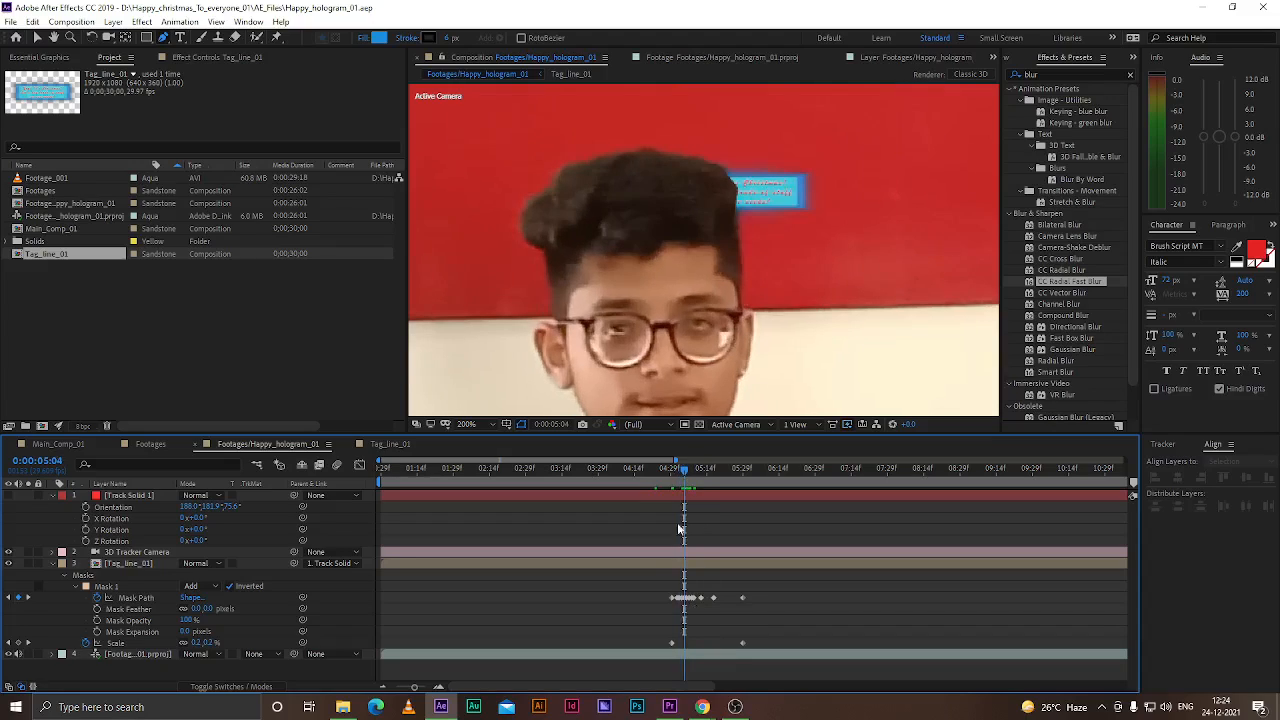
{"action": "left_click", "coordinate": [110, 585]}
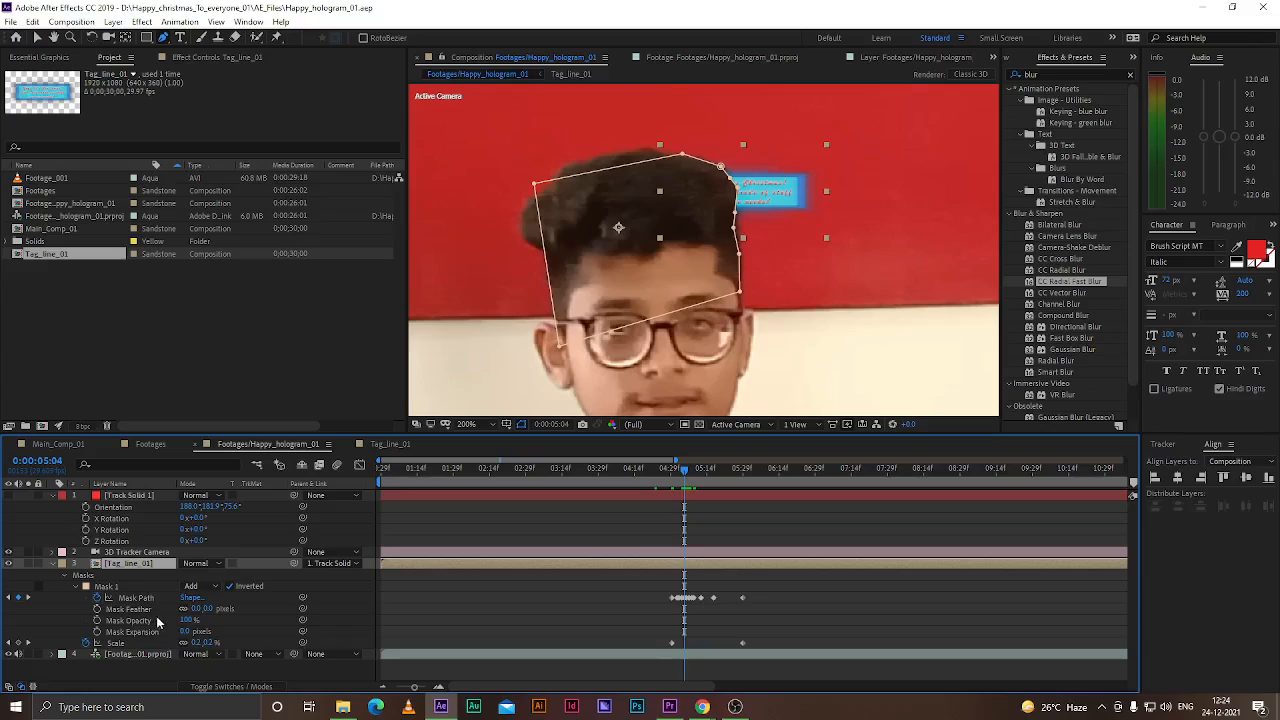
{"action": "left_click", "coordinate": [206, 609]}
{"action": "key", "text": "Return"}
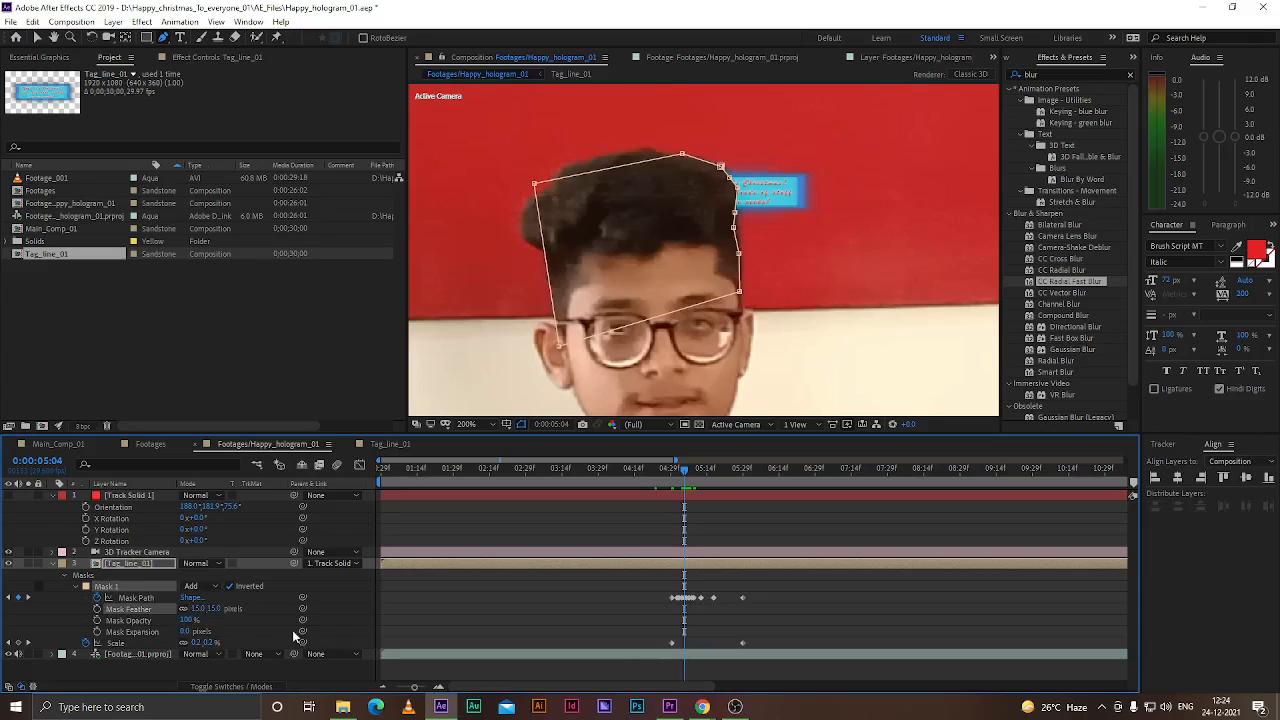
{"action": "left_click", "coordinate": [64, 622]}
{"action": "left_click", "coordinate": [59, 611]}
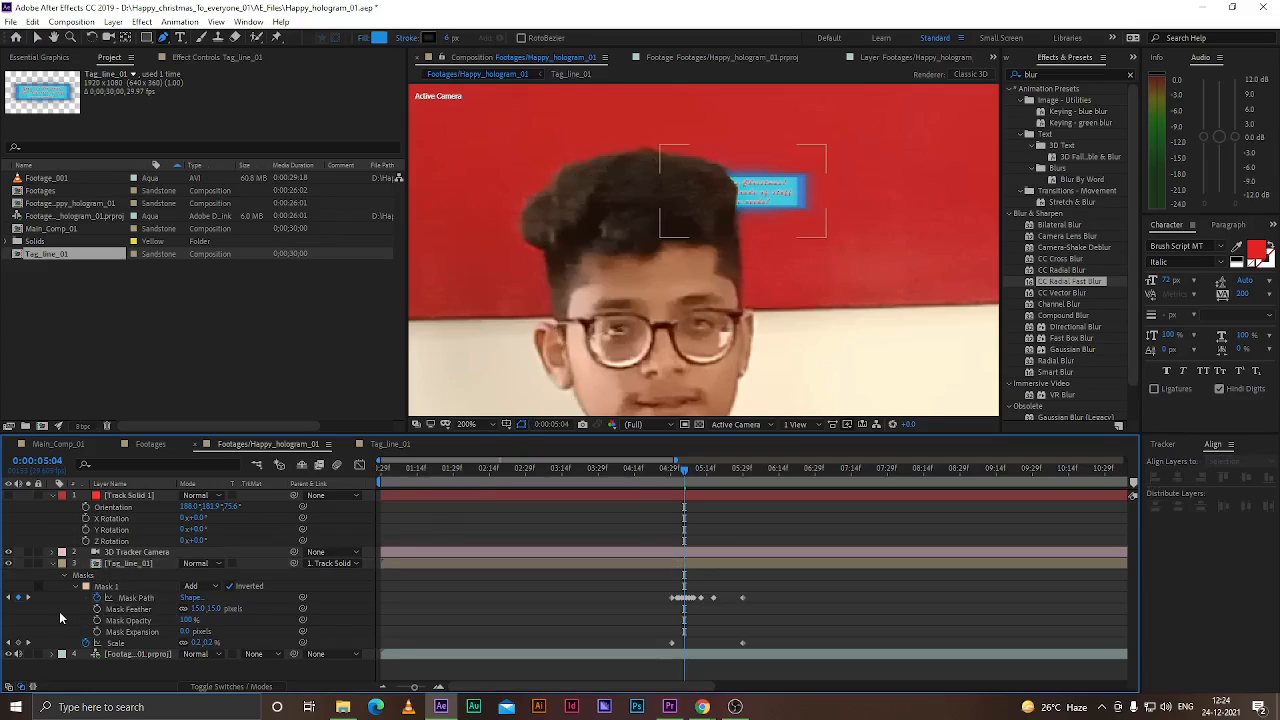
{"action": "left_click_drag", "start_coordinate": [211, 609], "coordinate": [252, 613]}
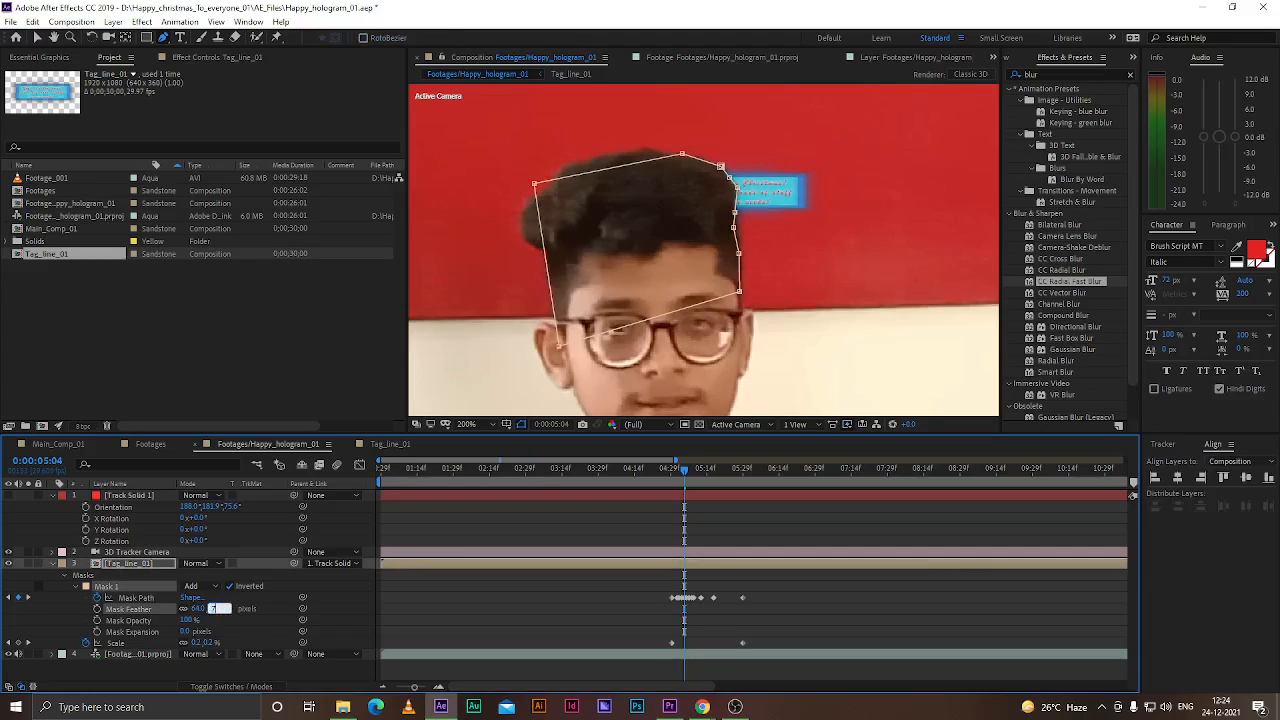
{"action": "left_click", "coordinate": [70, 620]}
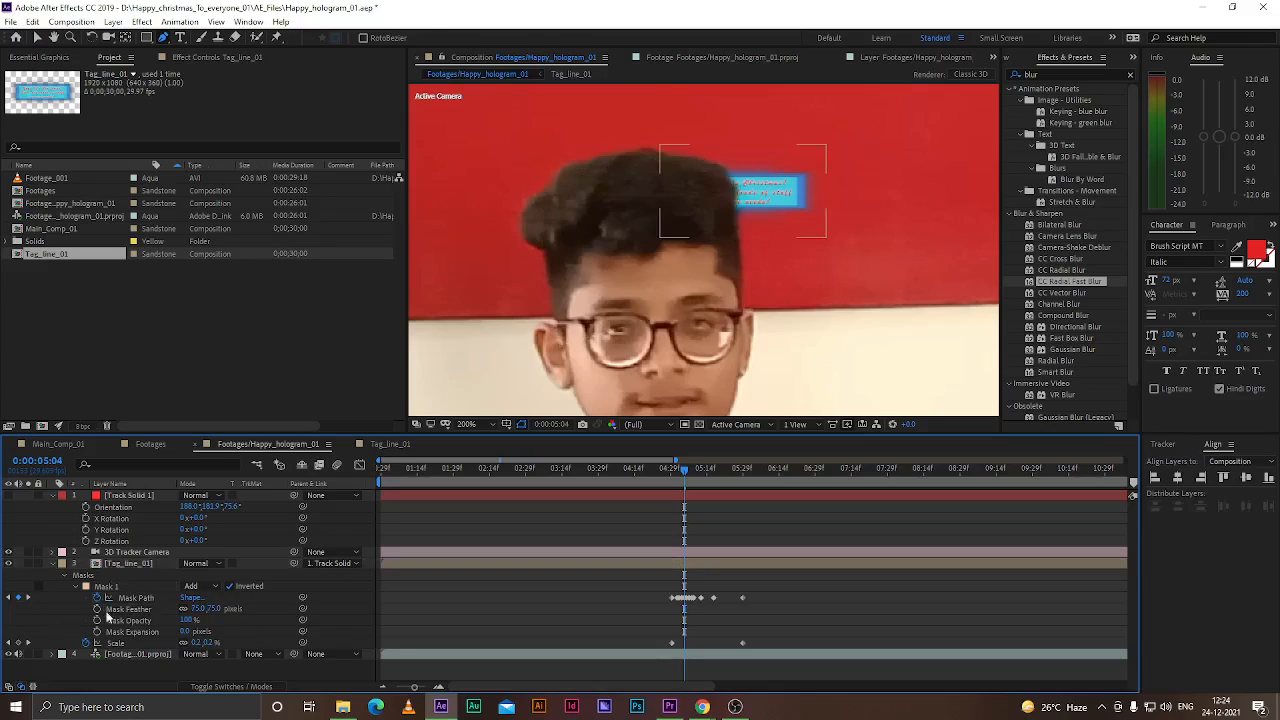
{"action": "left_click", "coordinate": [192, 640]}
{"action": "mouse_move", "coordinate": [185, 637]}
{"action": "left_mouse_down"}
{"action": "mouse_move", "coordinate": [175, 633]}
{"action": "mouse_move", "coordinate": [187, 633]}
{"action": "left_mouse_up"}
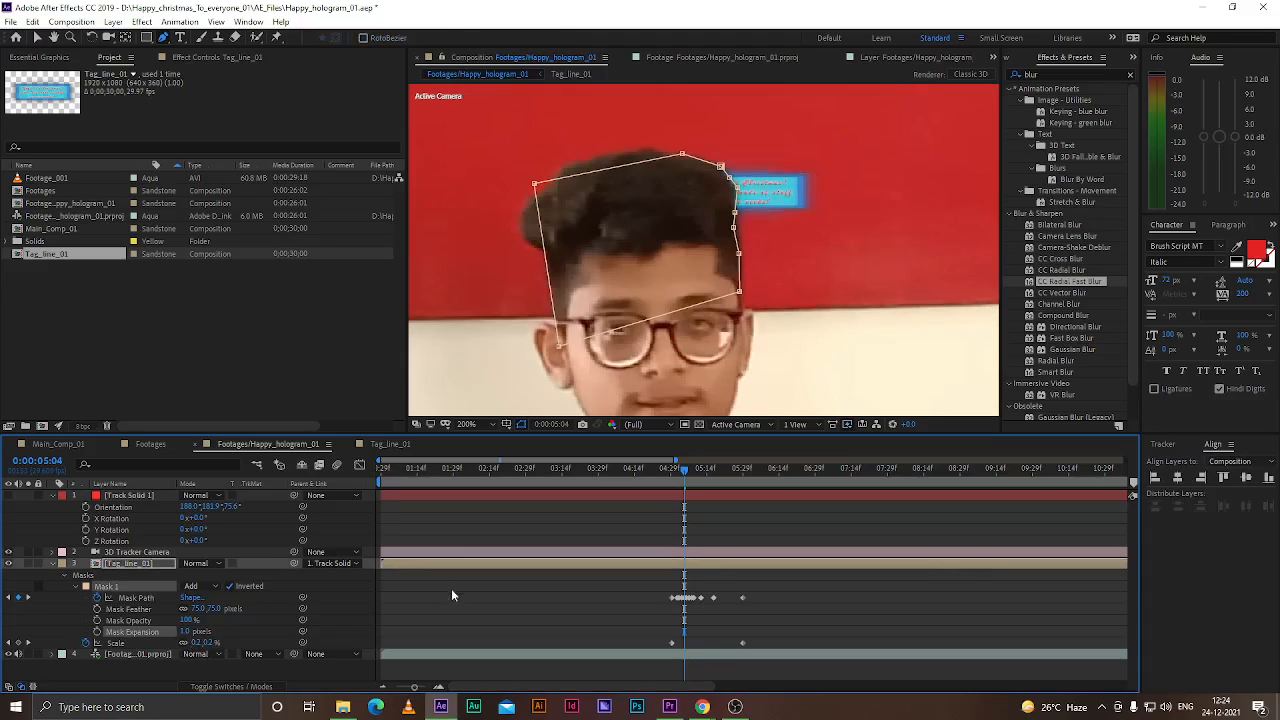
{"action": "left_click", "coordinate": [82, 611]}
Preview the hologram playback from about 0:00:04:22 with the viewer magnification set to fit
{"action": "left_click_drag", "start_coordinate": [684, 472], "coordinate": [652, 469]}
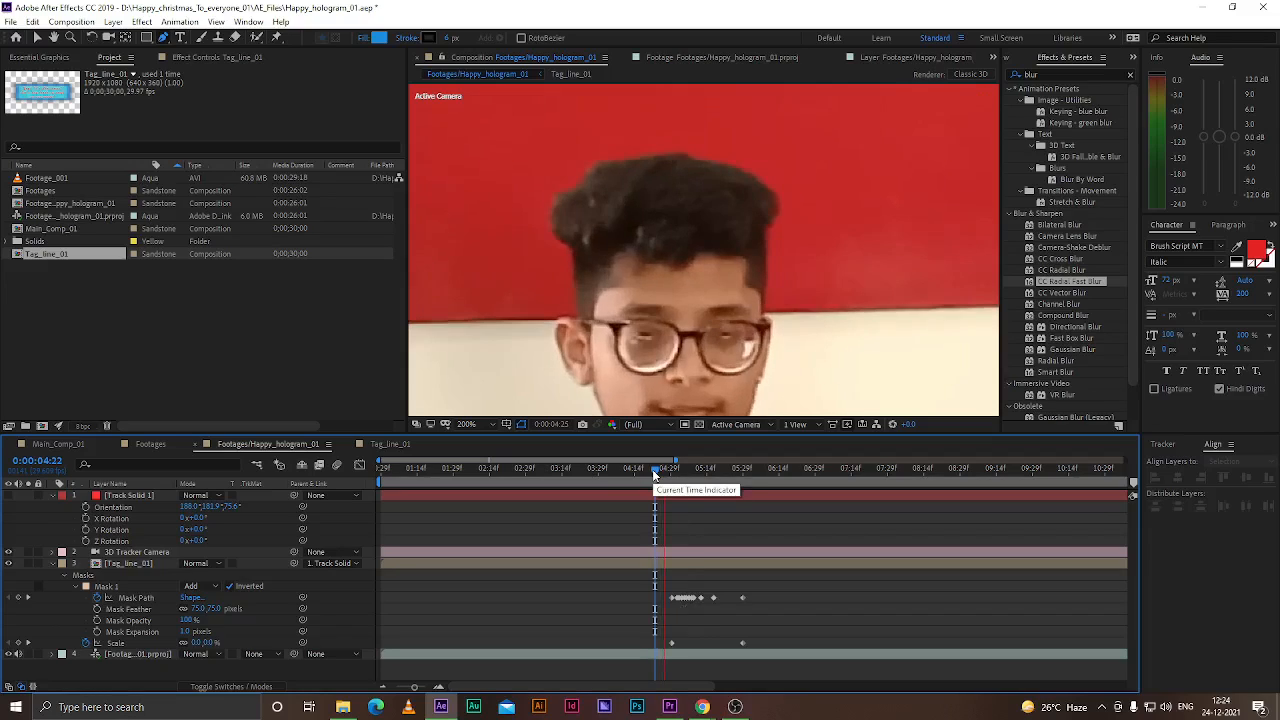
{"action": "key", "text": "space"}
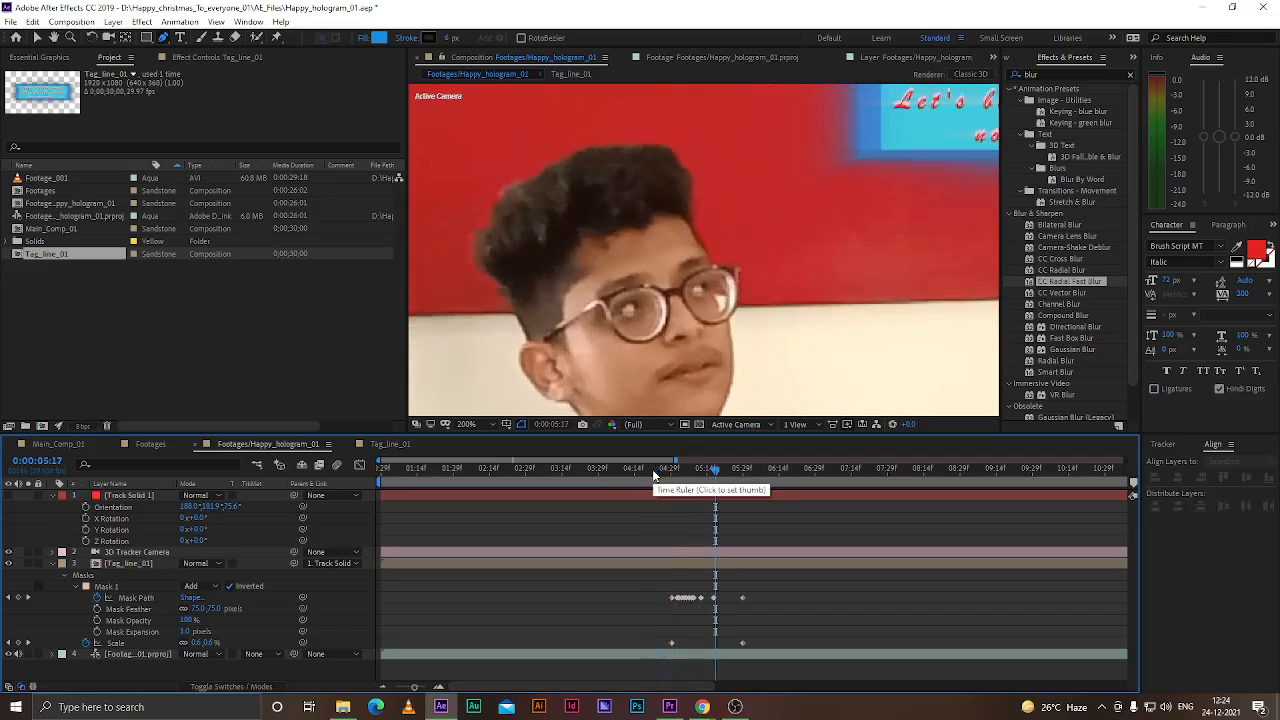
{"action": "left_click", "coordinate": [470, 424]}
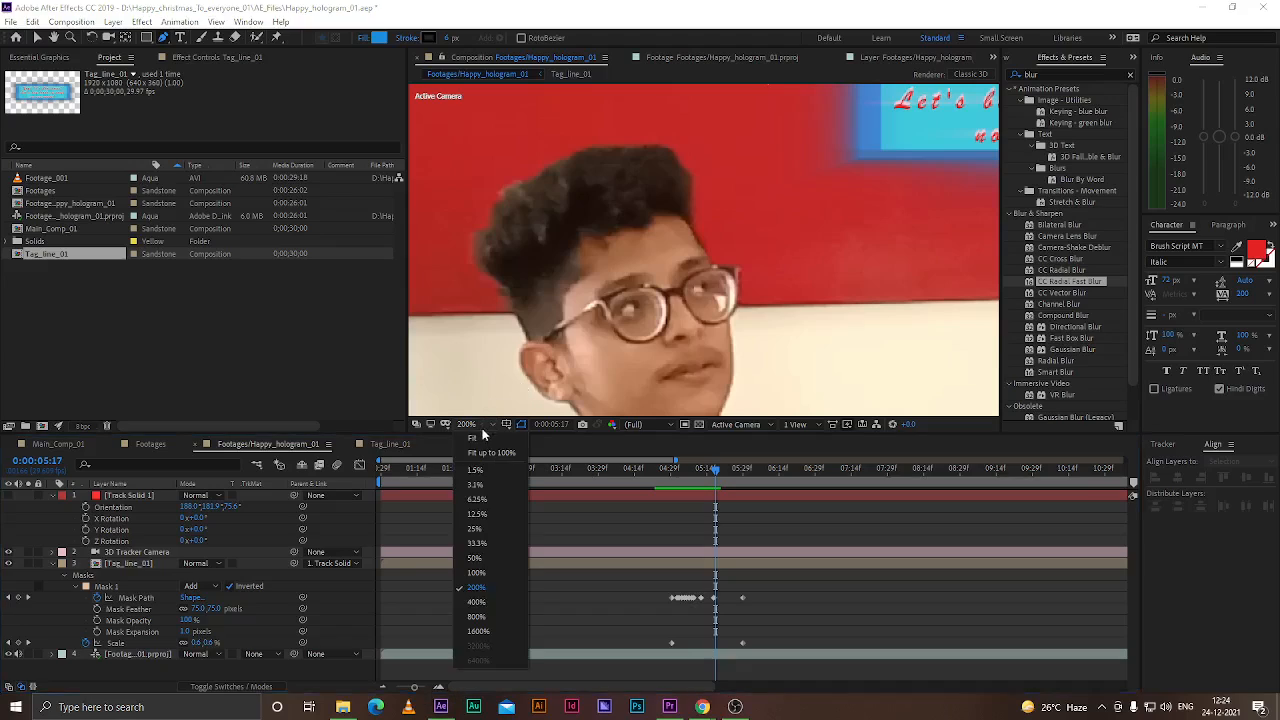
{"action": "left_click", "coordinate": [478, 462]}
{"action": "key", "text": "space"}
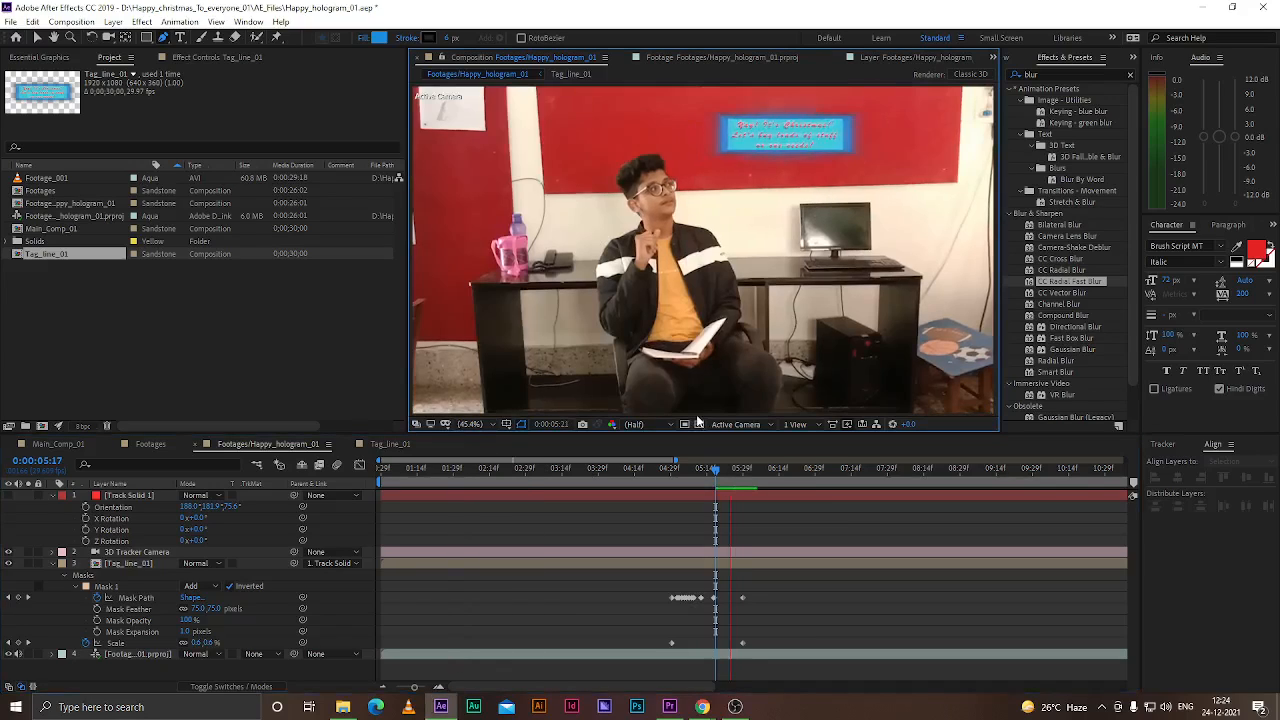
Set the Tag_line_01 layer's blending mode to Add
{"action": "left_click", "coordinate": [146, 563]}
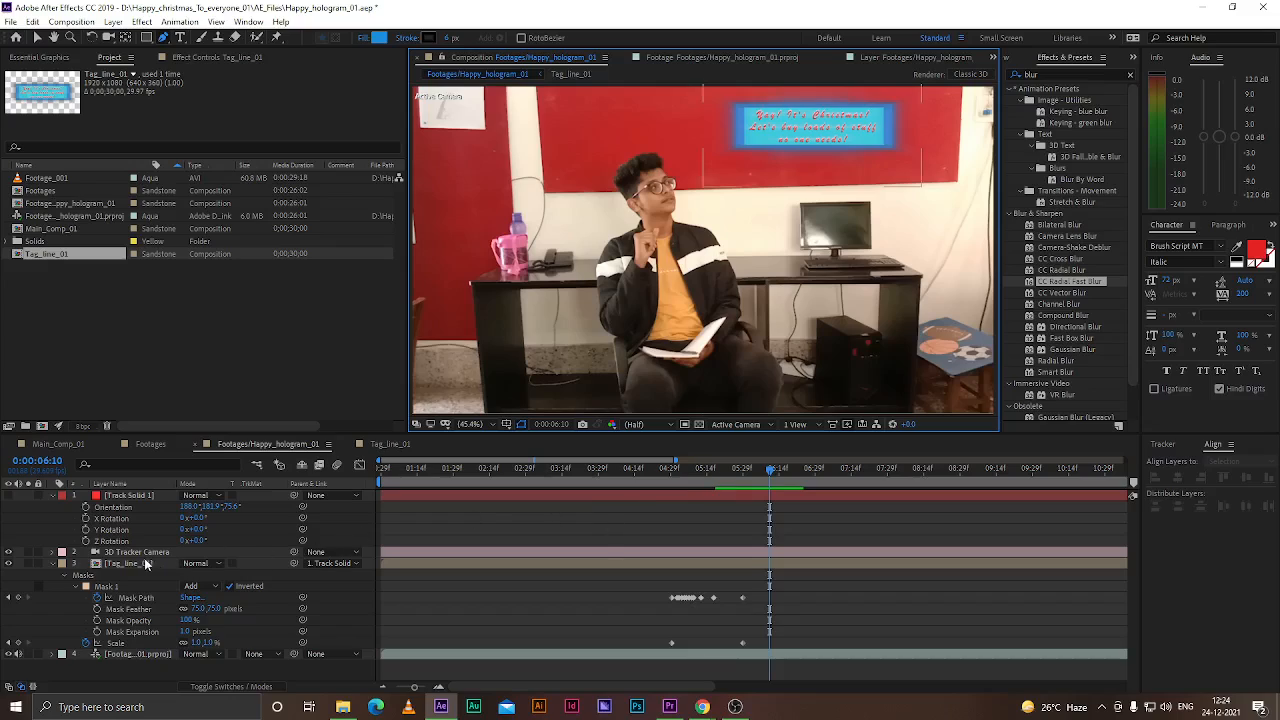
{"action": "left_click", "coordinate": [197, 563]}
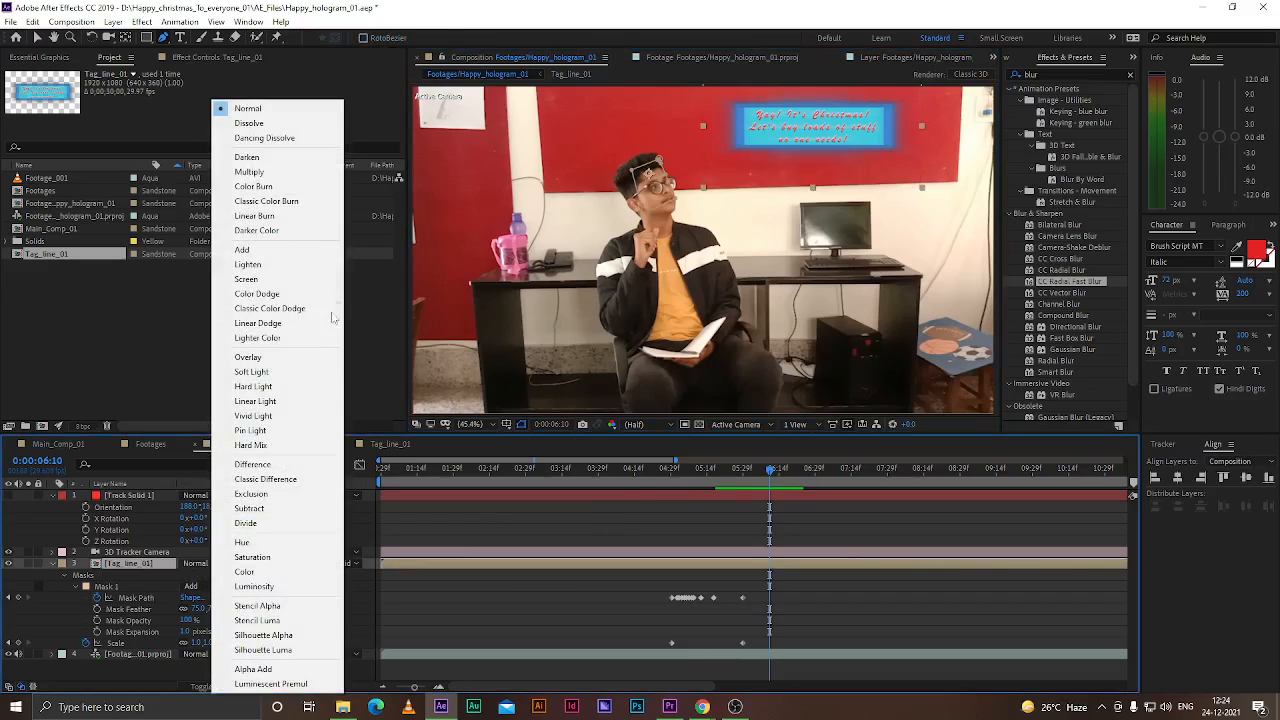
{"action": "left_click", "coordinate": [293, 250]}
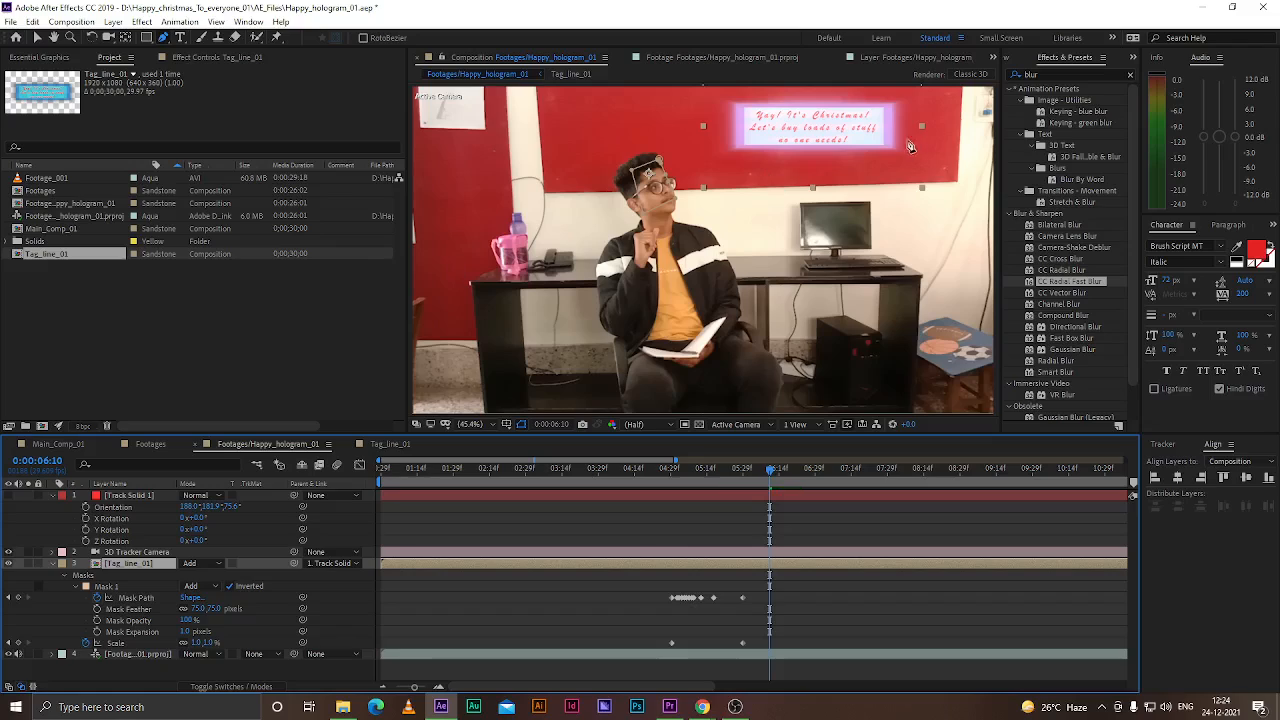
Go to 0:00:05:28 and save the project
{"action": "left_click", "coordinate": [73, 603]}
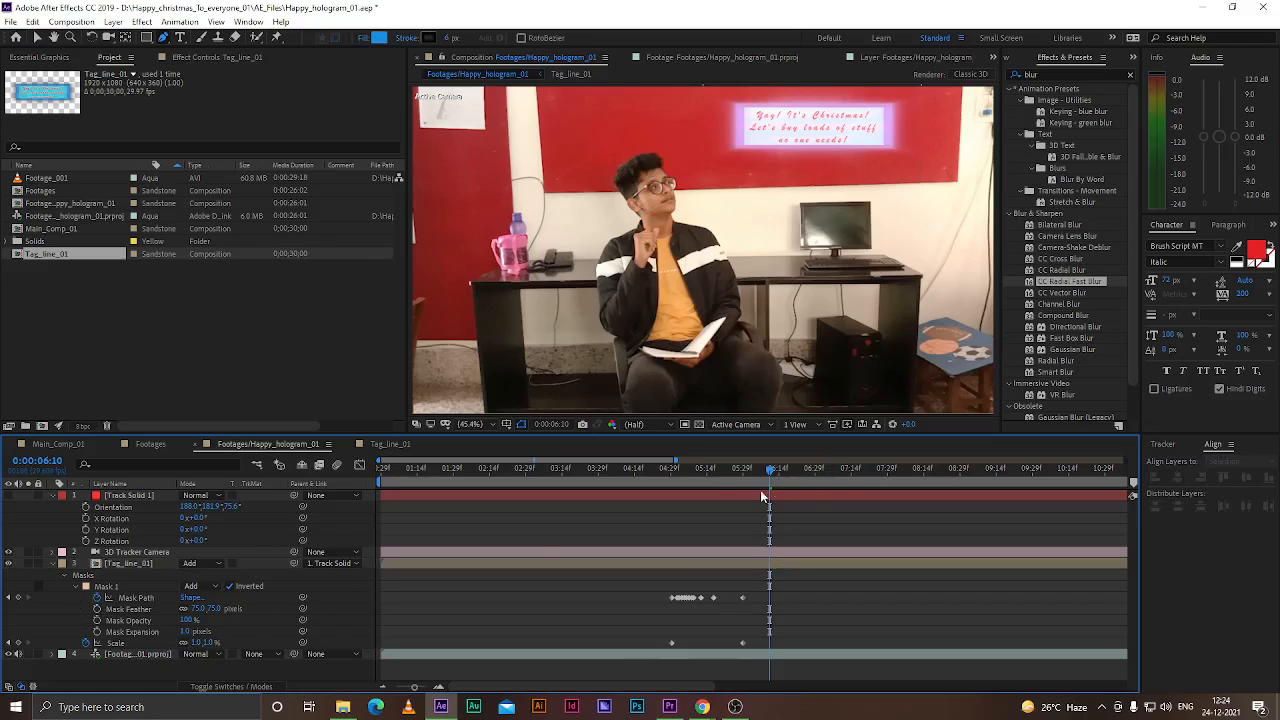
{"action": "left_click_drag", "start_coordinate": [770, 476], "coordinate": [731, 492]}
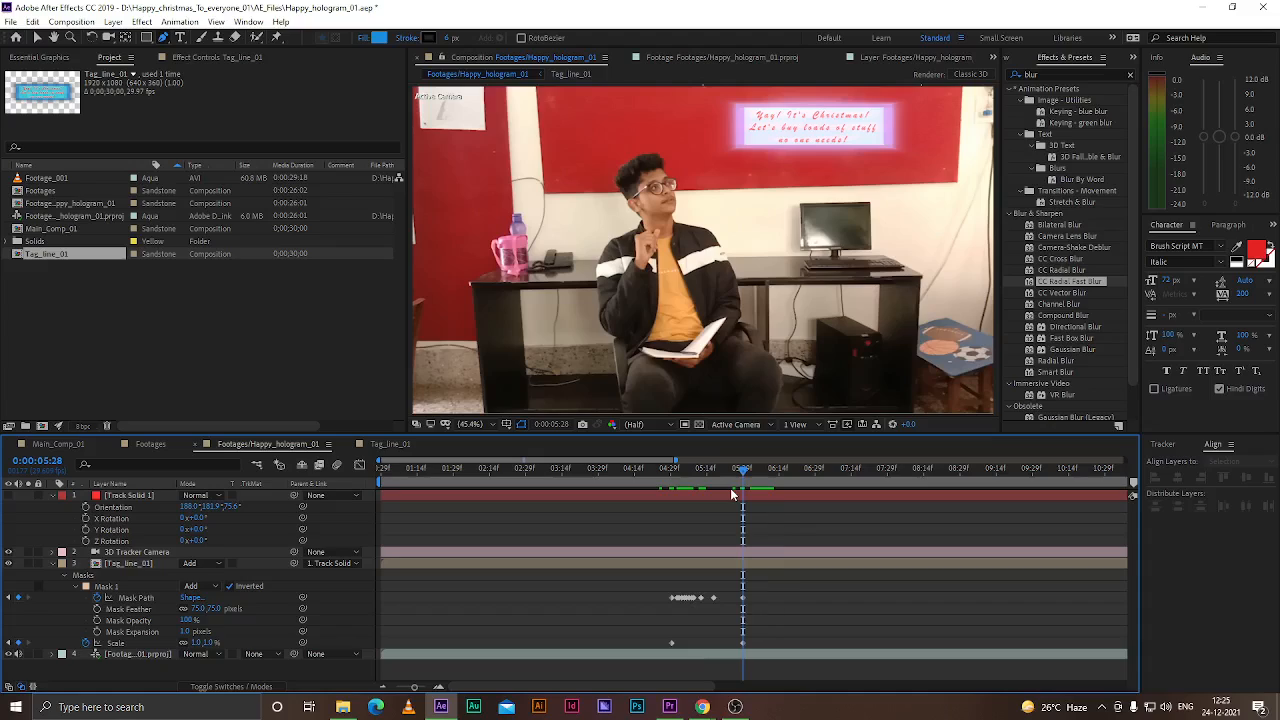
{"action": "key", "text": "ctrl+s"}
{"action": "left_click", "coordinate": [42, 38]}
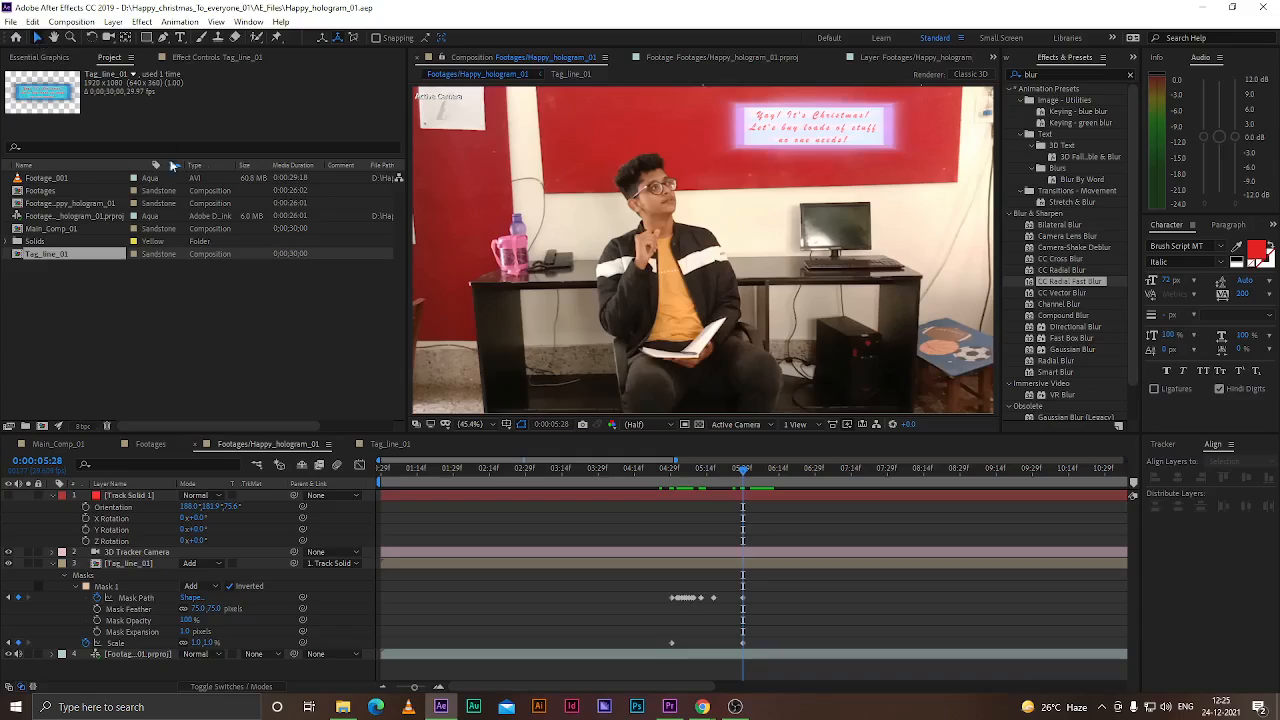
{"action": "left_click", "coordinate": [468, 424]}
{"action": "left_click", "coordinate": [485, 453]}
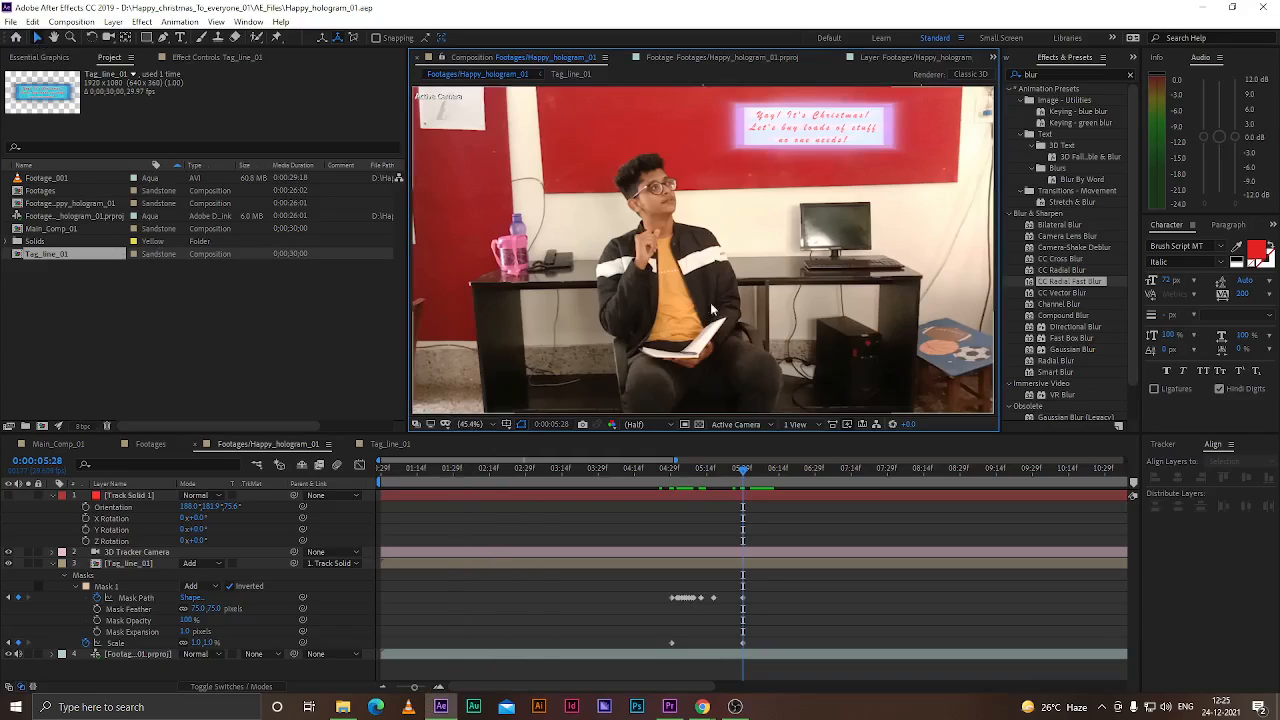
{"action": "mouse_move", "coordinate": [742, 476]}
{"action": "left_mouse_down"}
{"action": "mouse_move", "coordinate": [672, 474]}
{"action": "mouse_move", "coordinate": [726, 481]}
{"action": "left_mouse_up"}
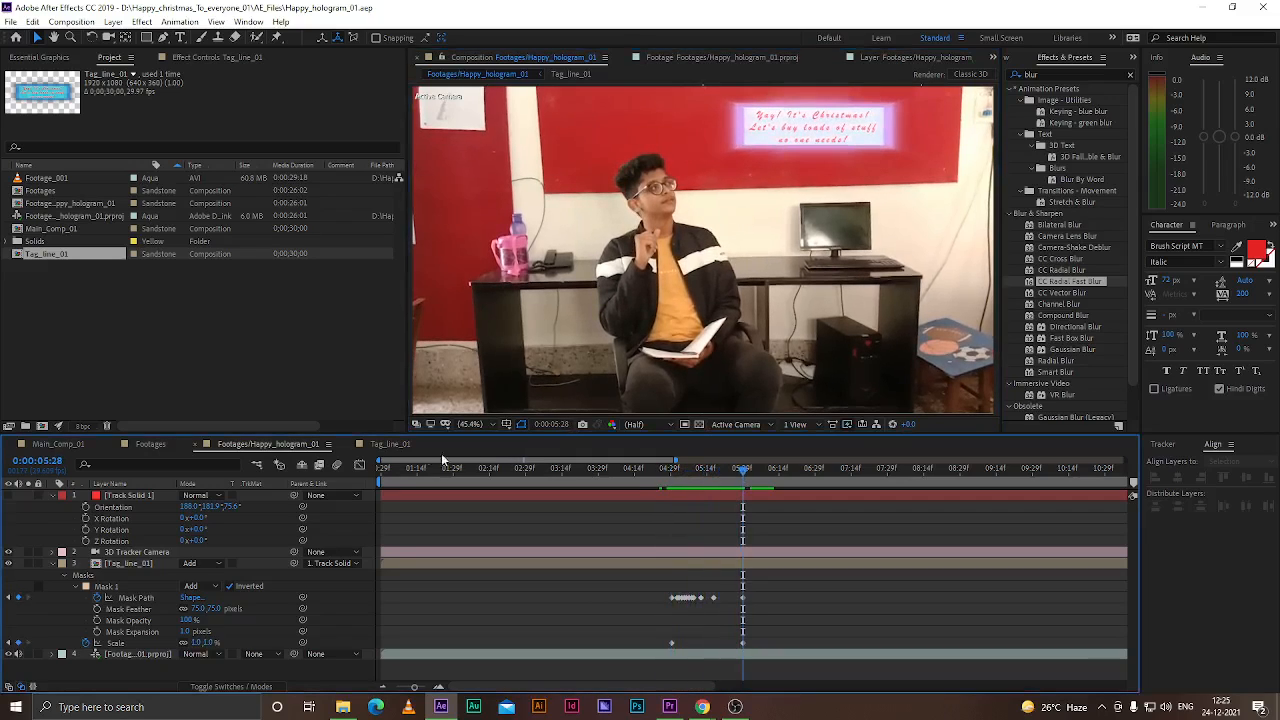
Inspect the Tag_line_01 composition, then return to the footage composition at 0:00:05:28 and select the Tag_line_01 layer
{"action": "left_click", "coordinate": [391, 446]}
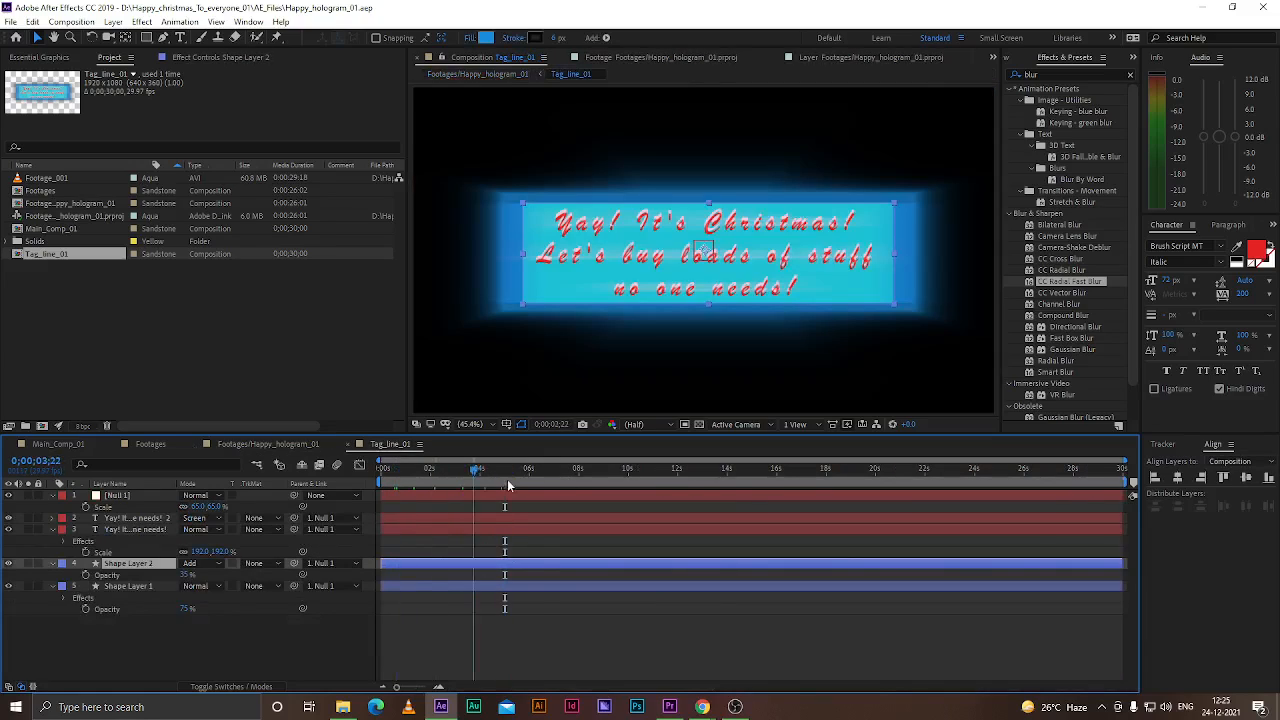
{"action": "left_click_drag", "start_coordinate": [418, 468], "coordinate": [381, 468]}
{"action": "left_click", "coordinate": [282, 444]}
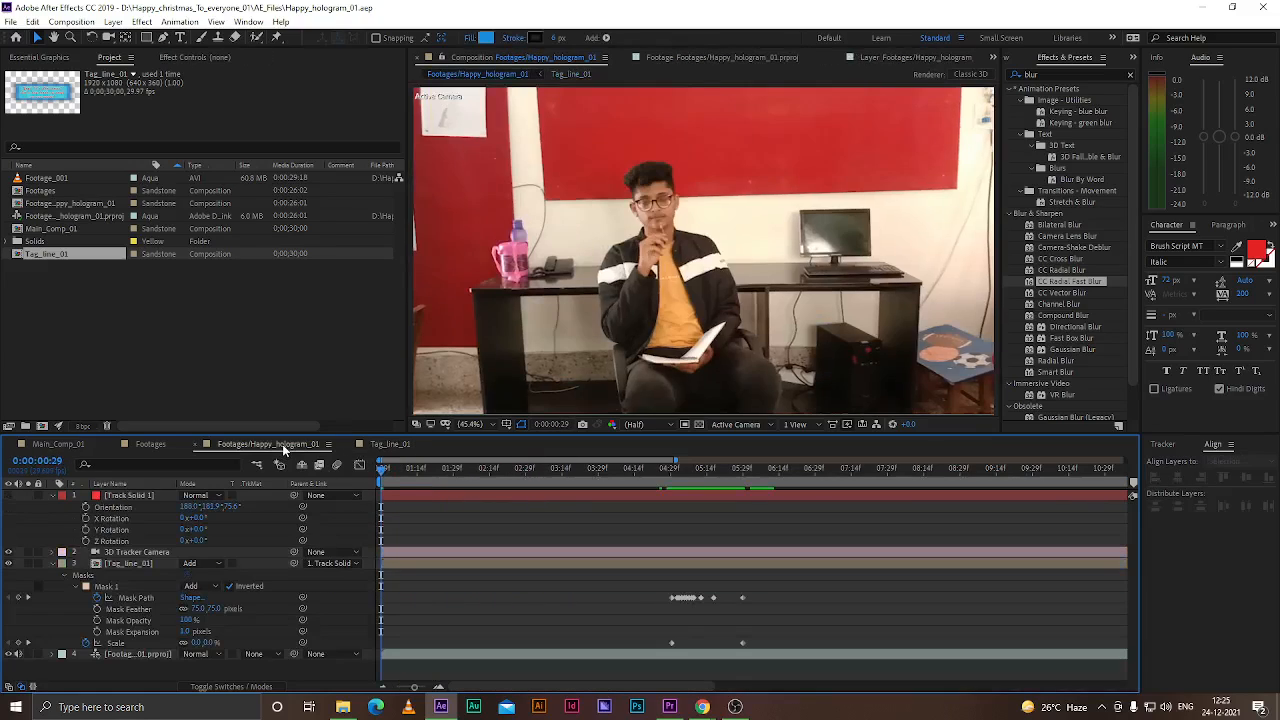
{"action": "left_click_drag", "start_coordinate": [383, 468], "coordinate": [742, 492]}
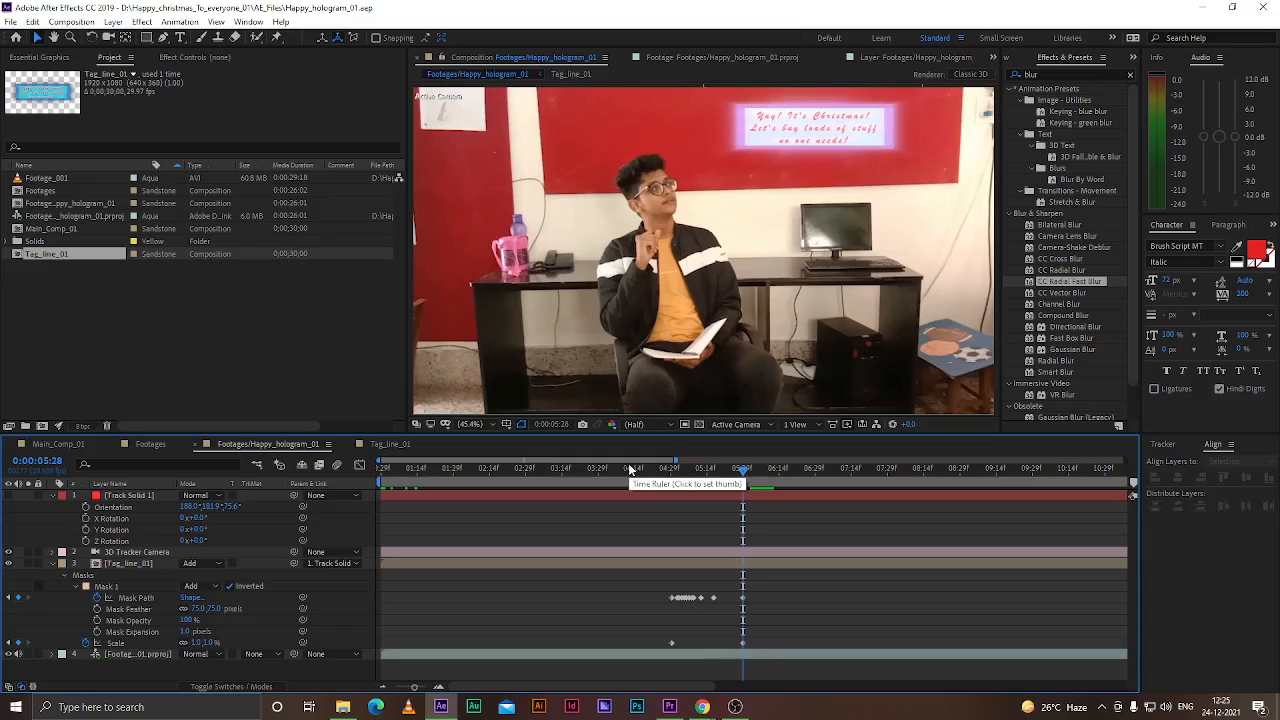
{"action": "left_click", "coordinate": [59, 278]}
{"action": "left_click", "coordinate": [53, 256]}
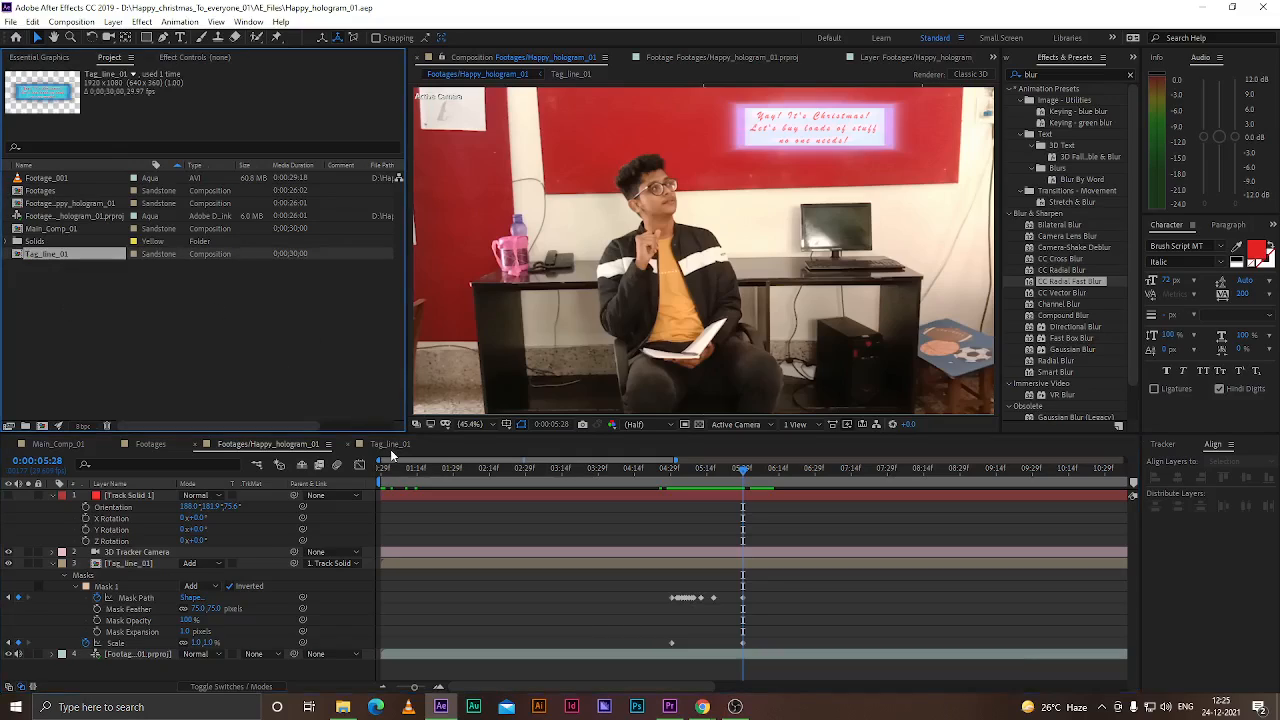
{"action": "left_click", "coordinate": [122, 564]}
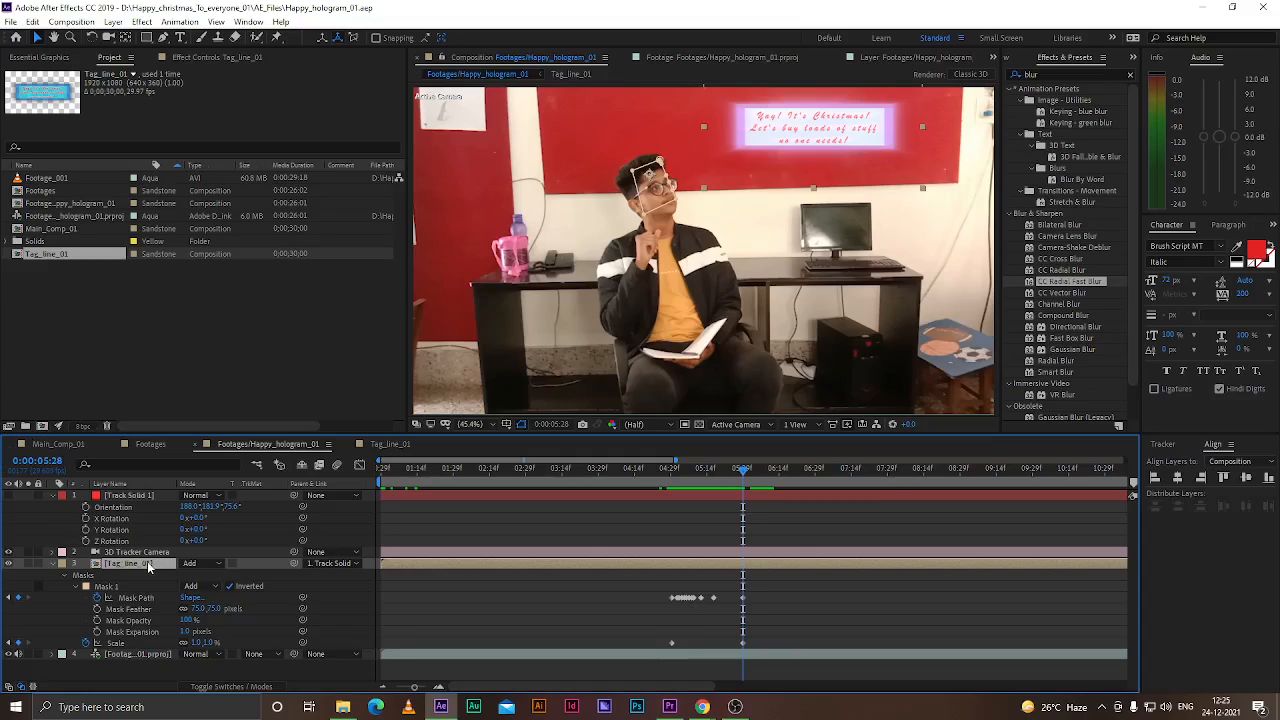
Review the Tag_line_01 composition settings
{"action": "left_click", "coordinate": [370, 446]}
{"action": "right_click", "coordinate": [194, 634]}
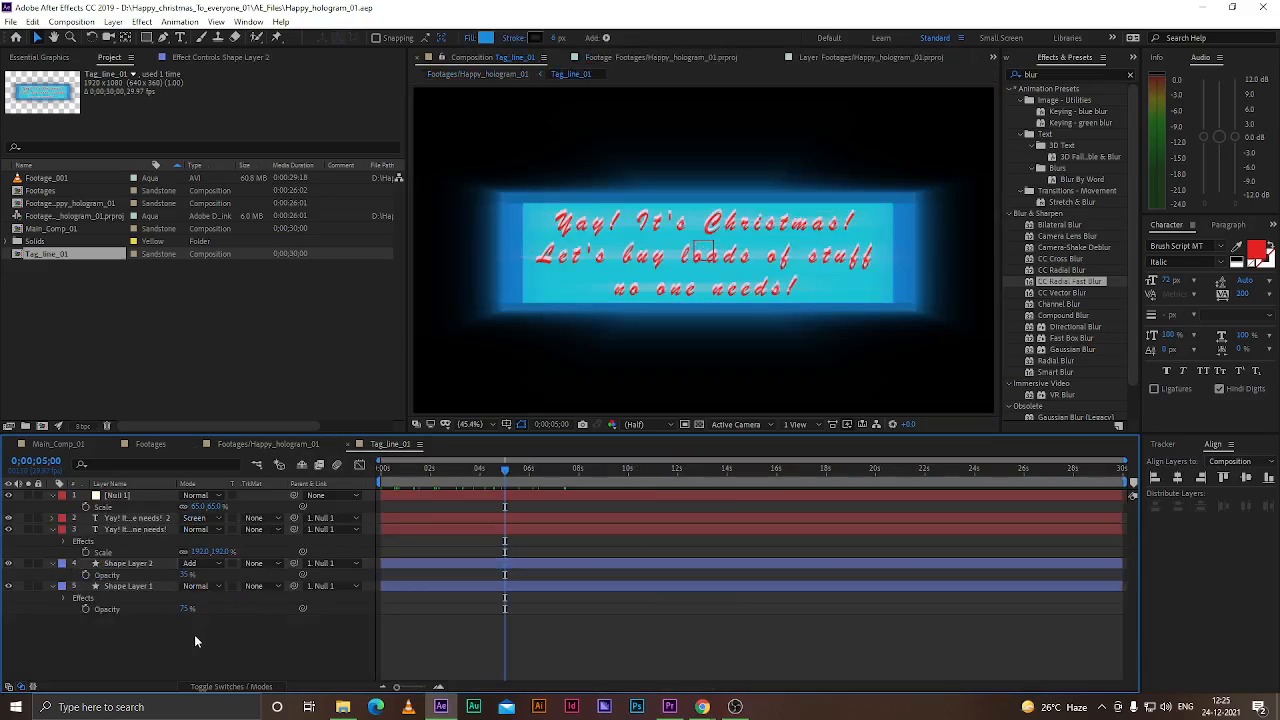
{"action": "left_click", "coordinate": [230, 529]}
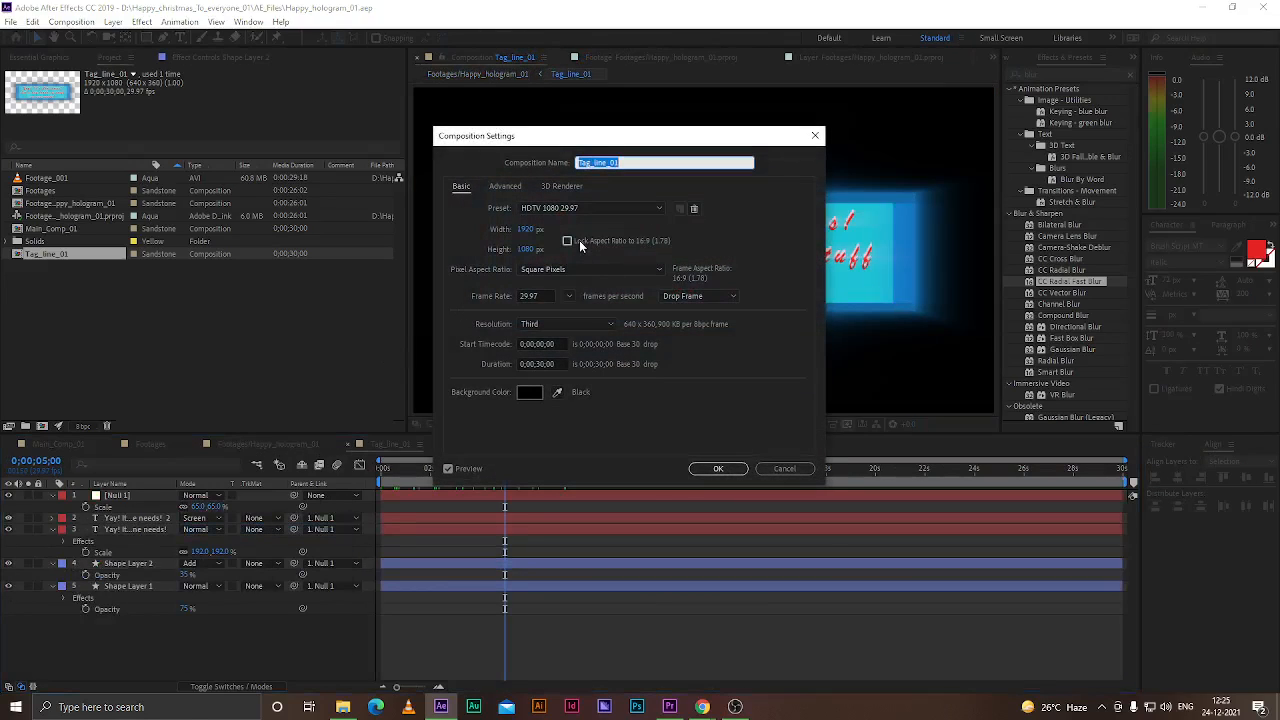
{"action": "left_click", "coordinate": [768, 470]}
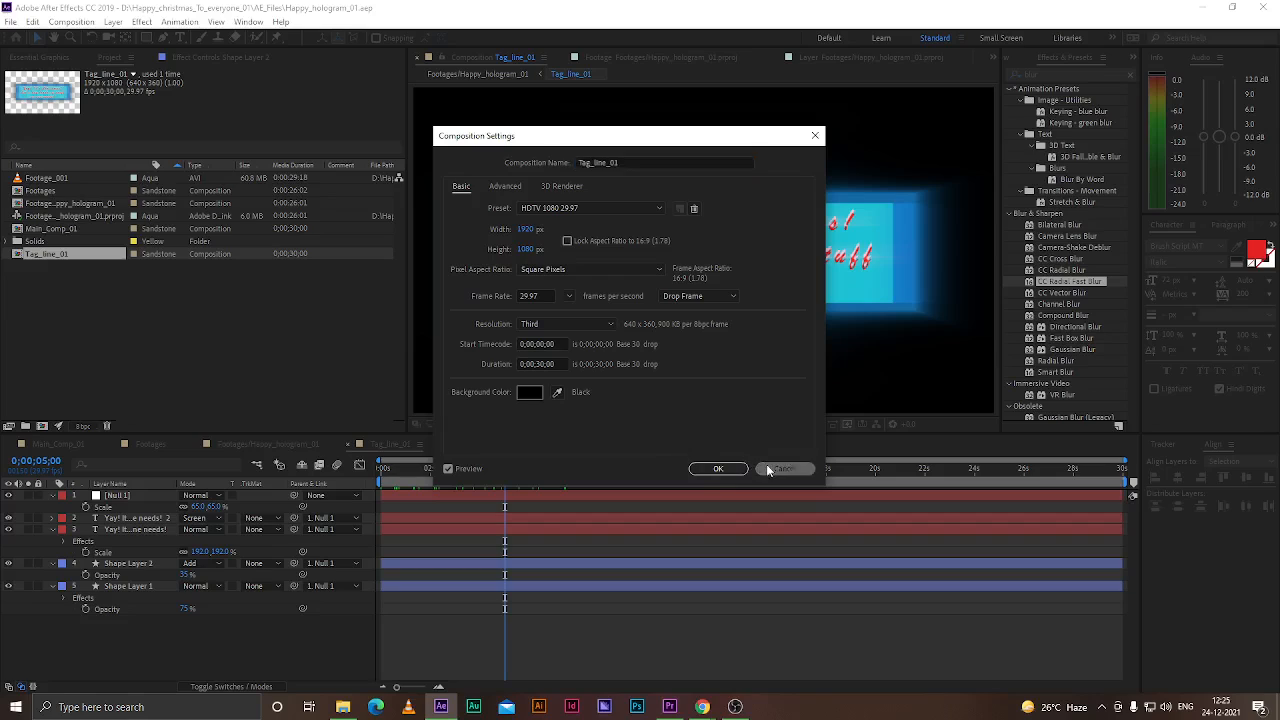
Return to the Happy_hologram_01 footage composition and select the Tag_line_01 layer
{"action": "left_click", "coordinate": [262, 446]}
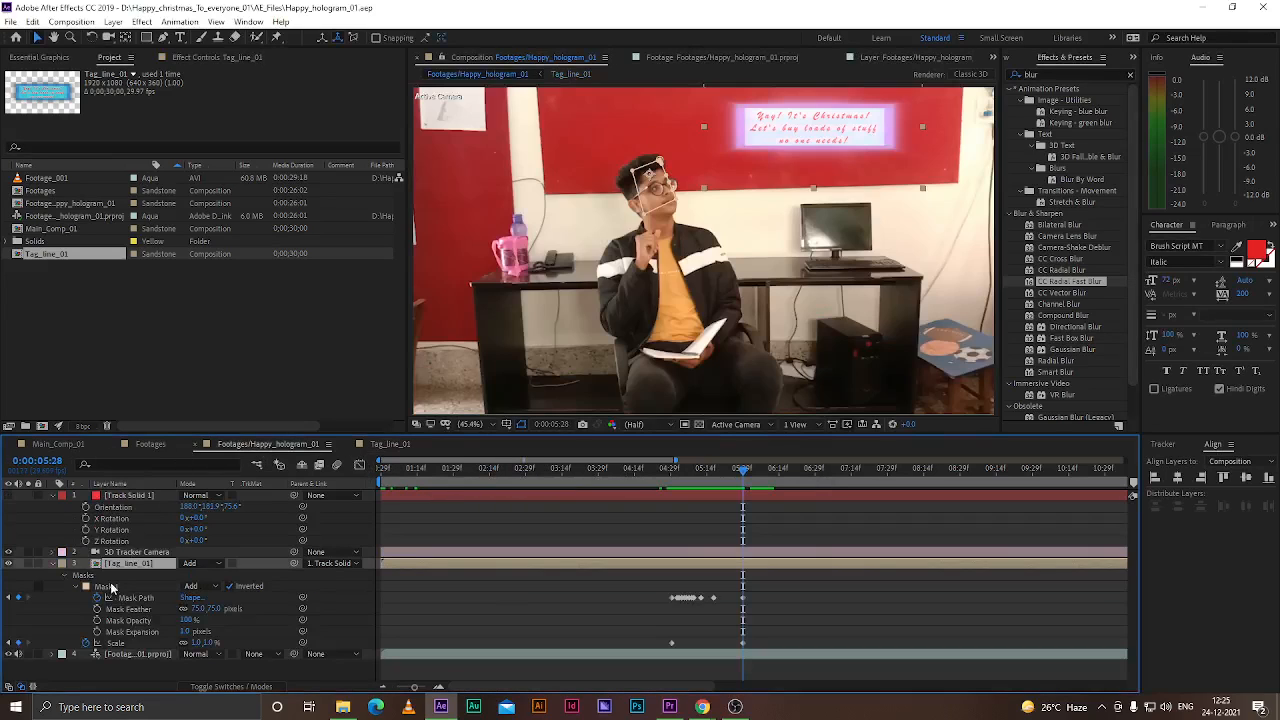
{"action": "left_click", "coordinate": [114, 678]}
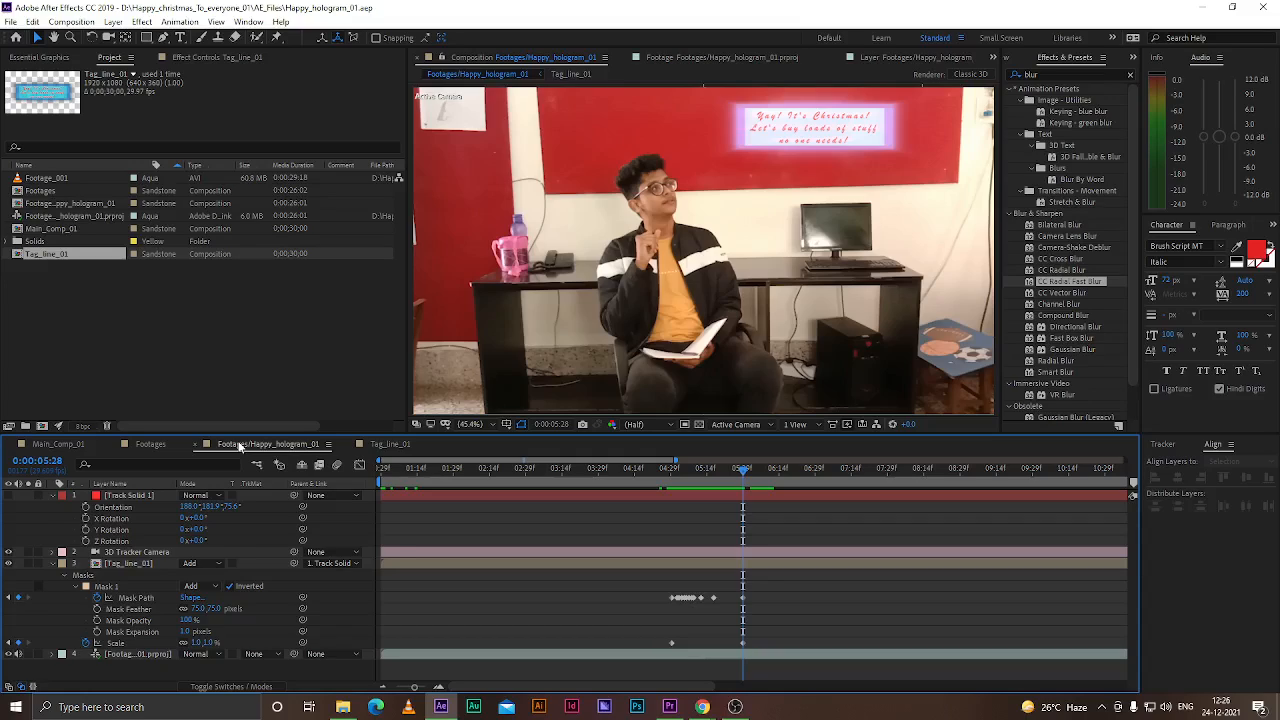
{"action": "left_click", "coordinate": [130, 564]}
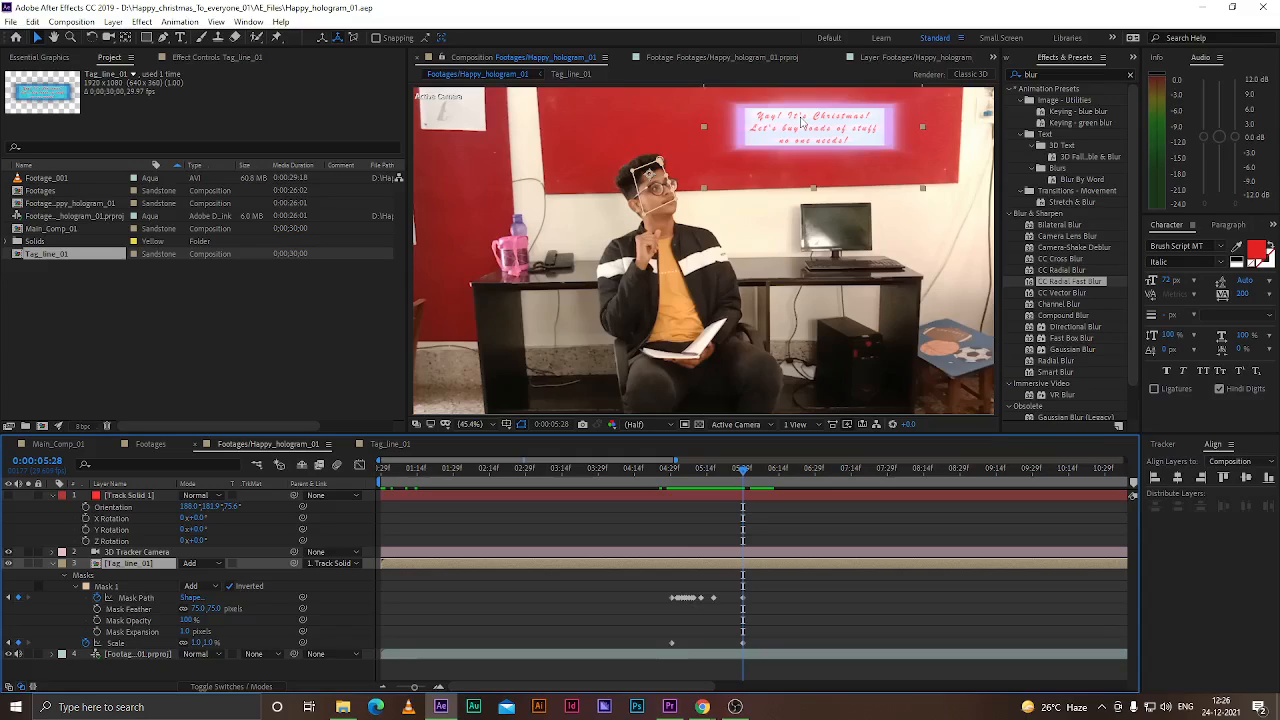
Duplicate the Tag_line_01 layer and move the copy to the left of the man's head
{"action": "left_click", "coordinate": [160, 680]}
{"action": "left_click", "coordinate": [127, 566]}
{"action": "key", "text": "ctrl+d"}
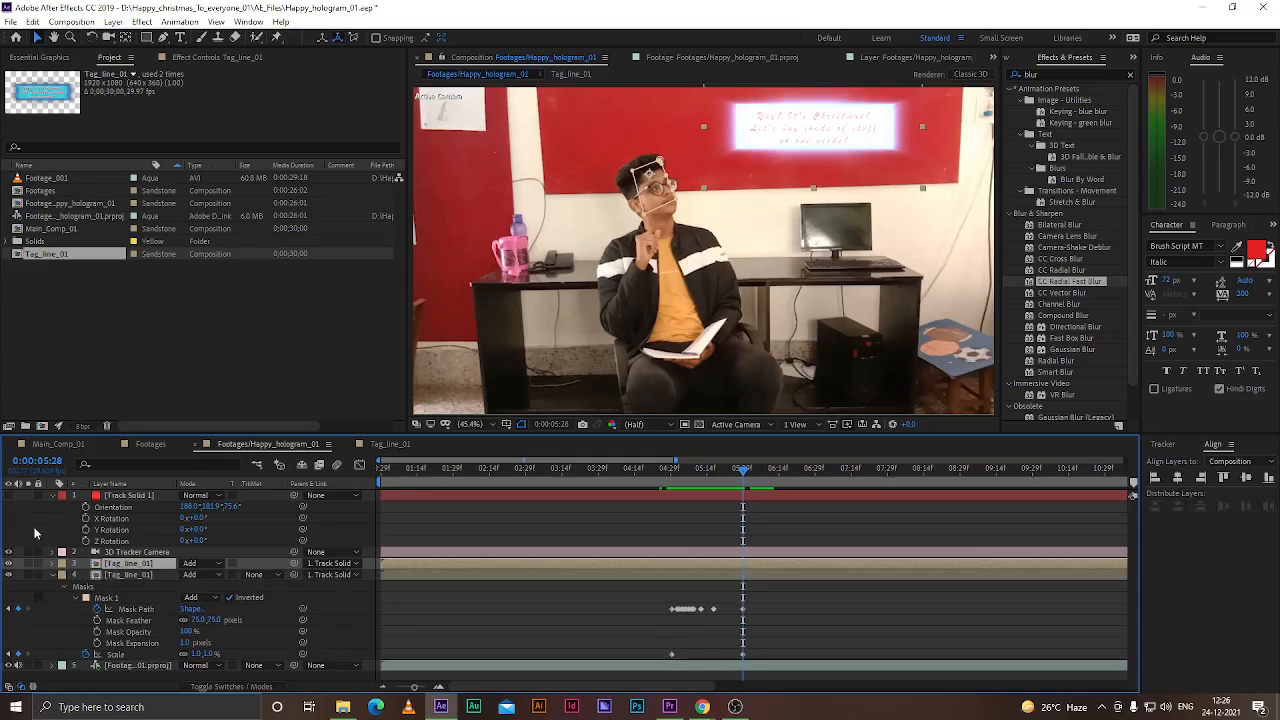
{"action": "left_click_drag", "start_coordinate": [852, 133], "coordinate": [534, 156]}
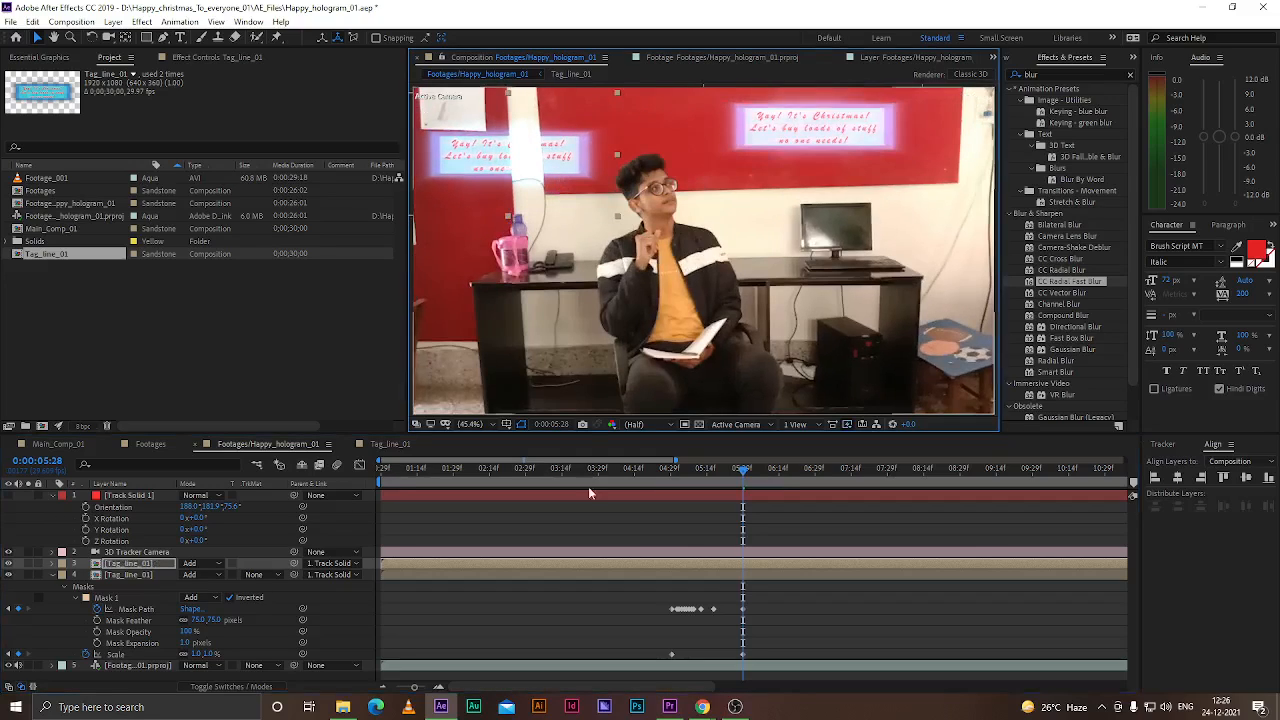
Open the Tag_line_01 composition to examine its text layers, then return to the footage composition
{"action": "double_click", "coordinate": [144, 574]}
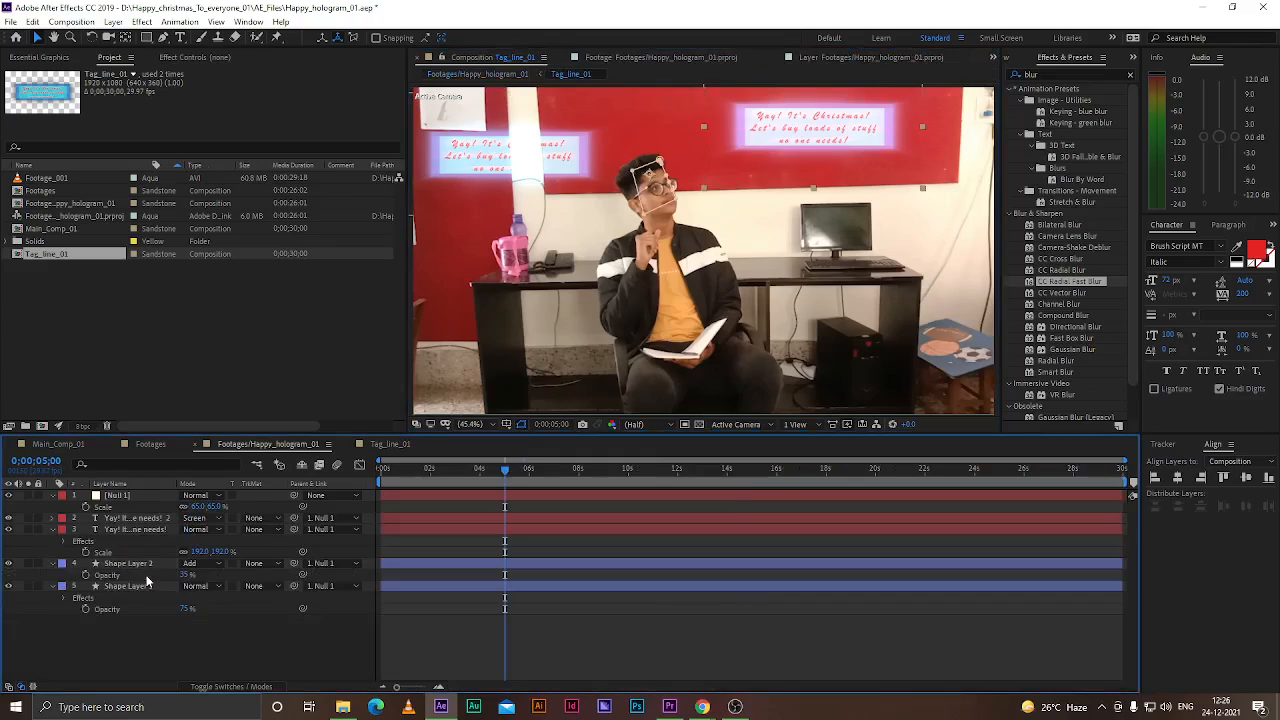
{"action": "left_click", "coordinate": [677, 230]}
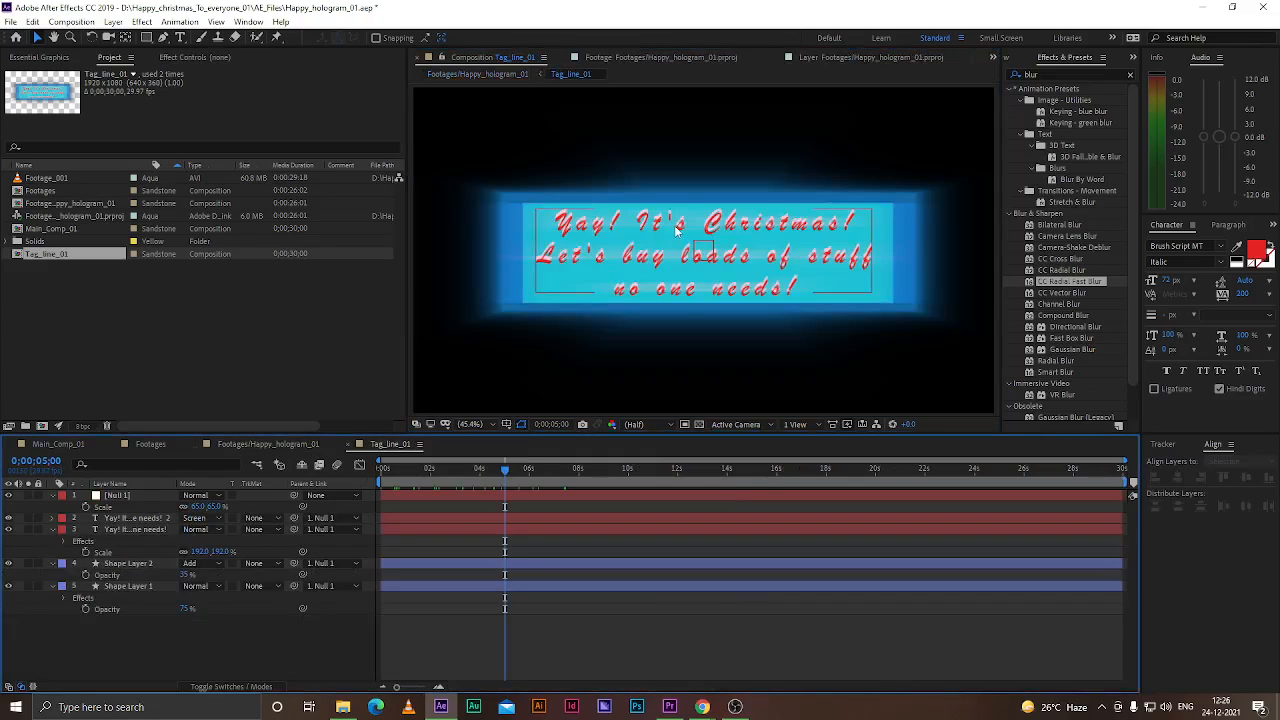
{"action": "left_click", "coordinate": [677, 230]}
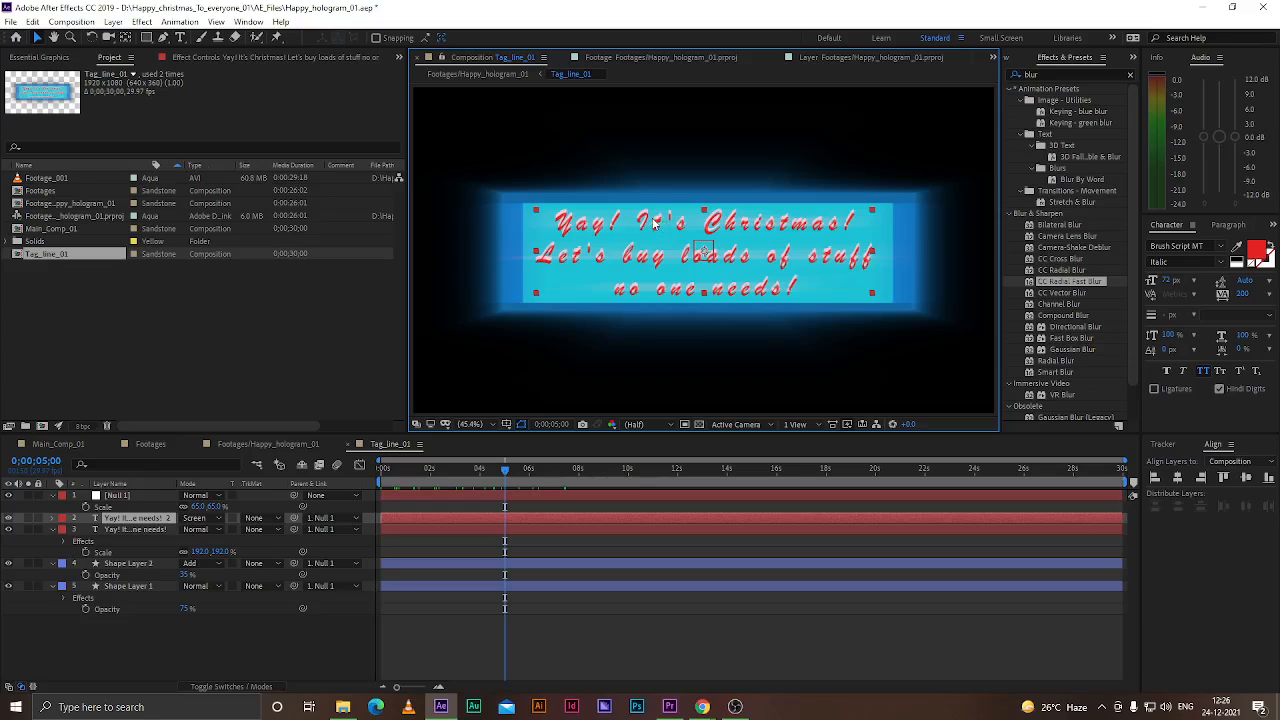
{"action": "left_click", "coordinate": [9, 518]}
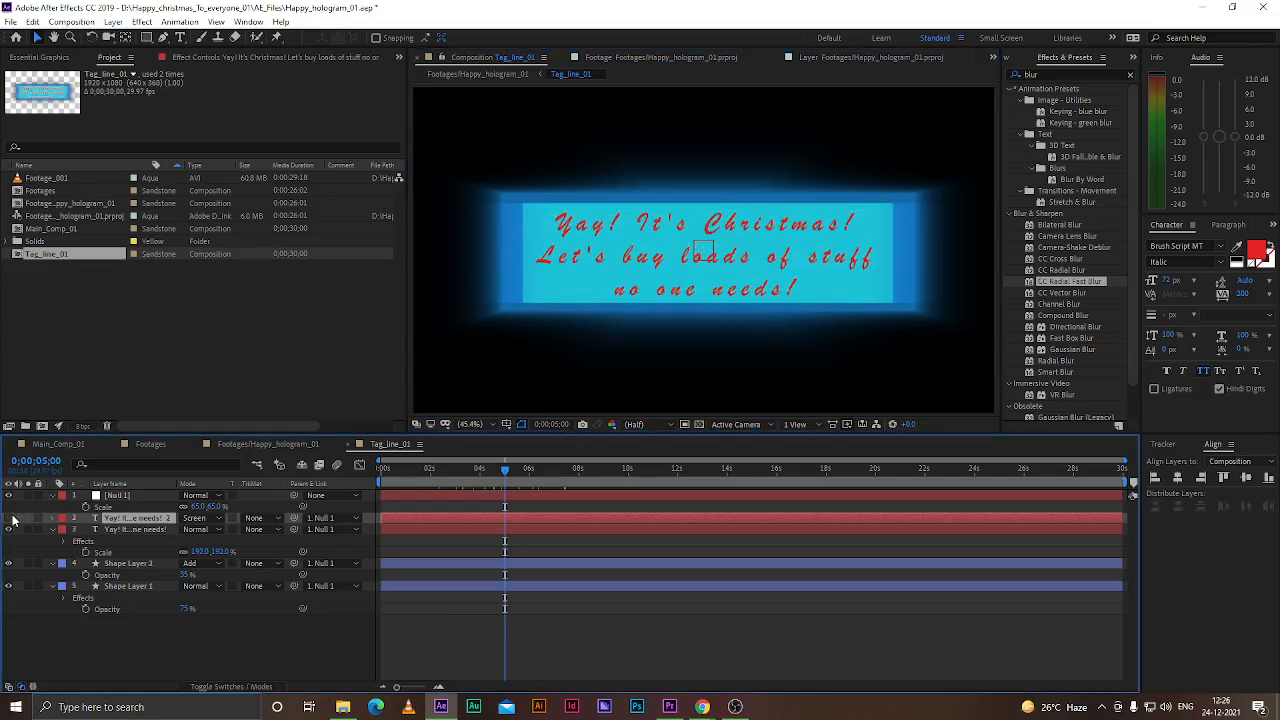
{"action": "left_click", "coordinate": [139, 658]}
{"action": "left_click", "coordinate": [254, 446]}
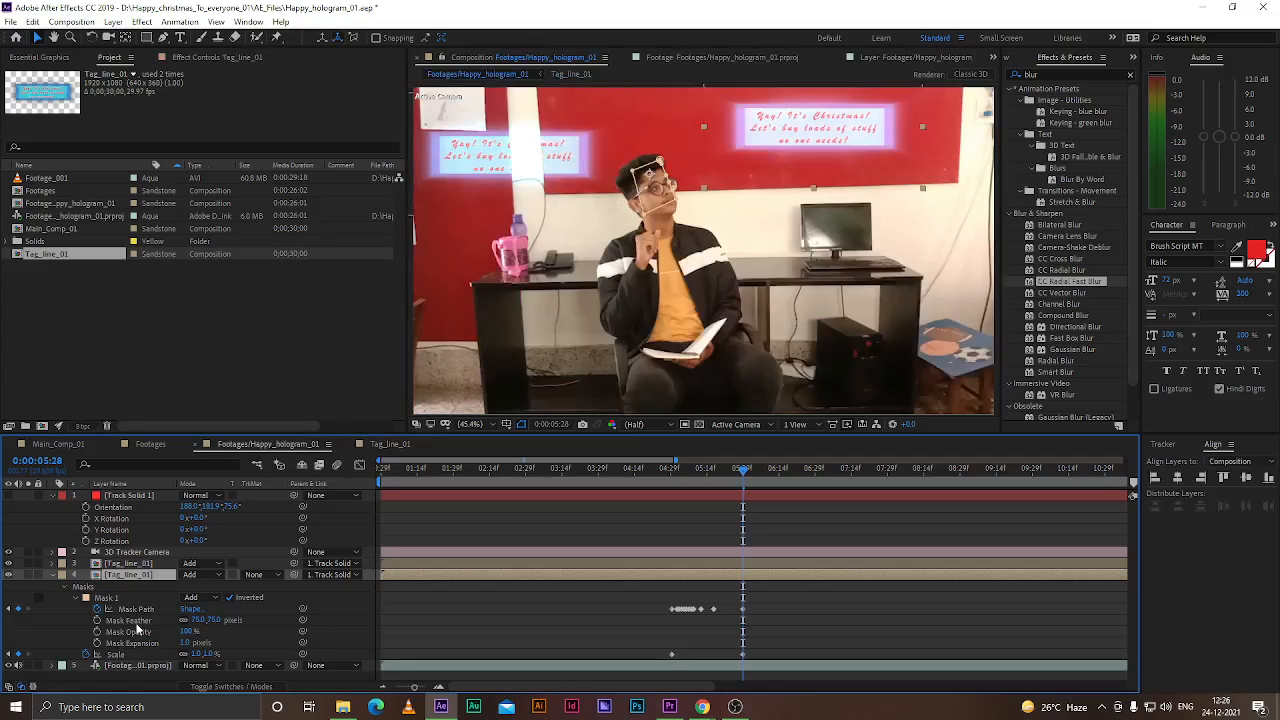
{"action": "left_click", "coordinate": [378, 447]}
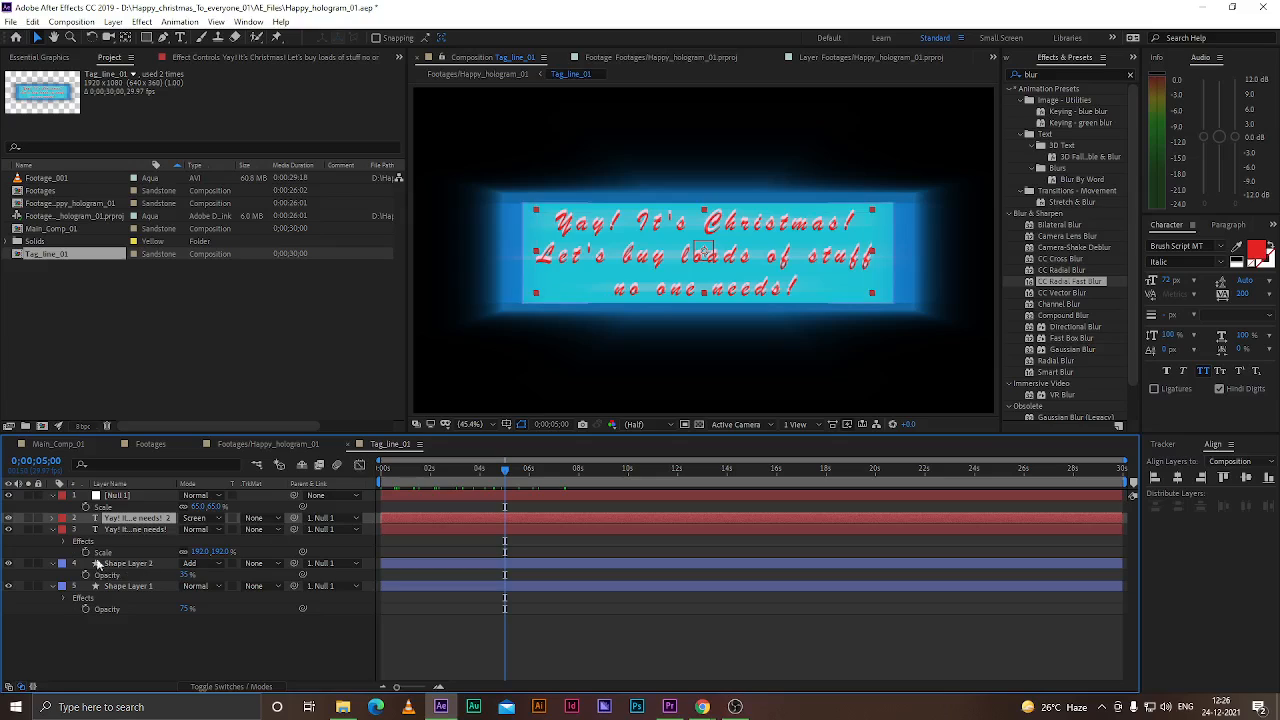
{"action": "left_click", "coordinate": [246, 445]}
Delete the duplicated Tag_line_01 layer and undo the last two actions
{"action": "left_click", "coordinate": [77, 594]}
{"action": "left_click", "coordinate": [111, 576]}
{"action": "key", "text": "Delete"}
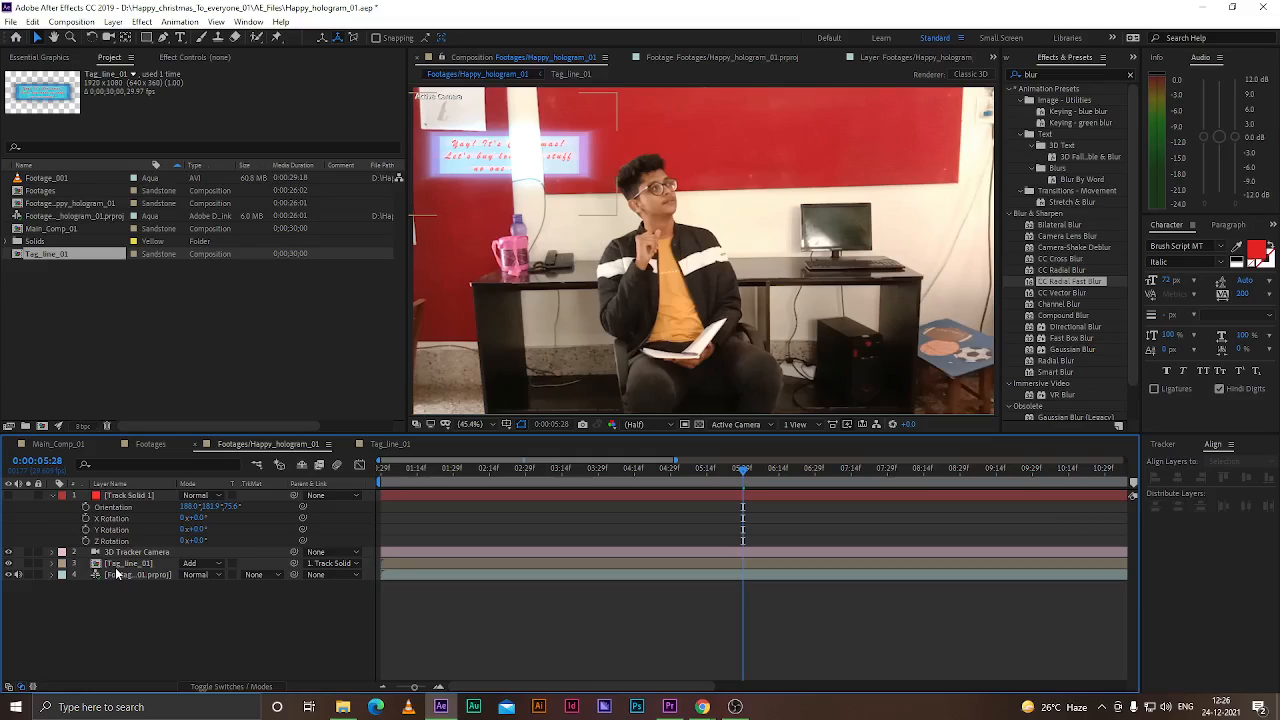
{"action": "key", "text": "ctrl+z"}
{"action": "key", "text": "ctrl+z"}
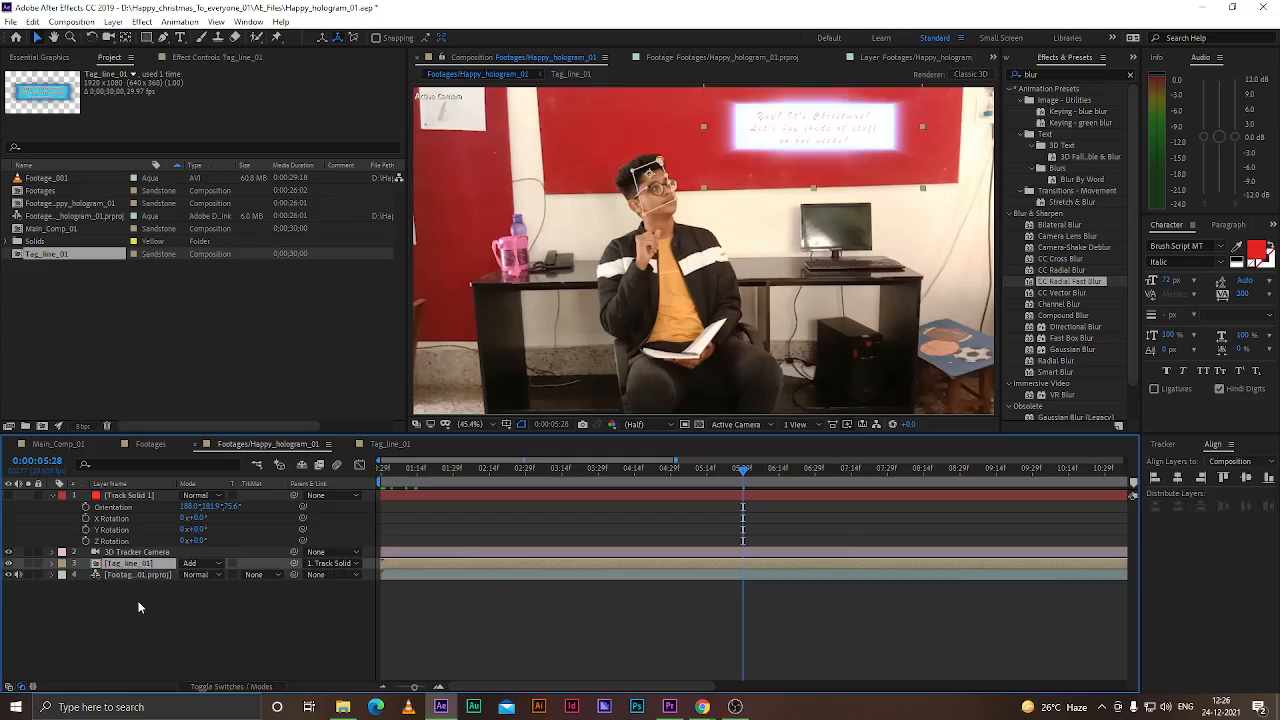
Create a new composition named Tag_line_02
{"action": "left_click", "coordinate": [145, 634]}
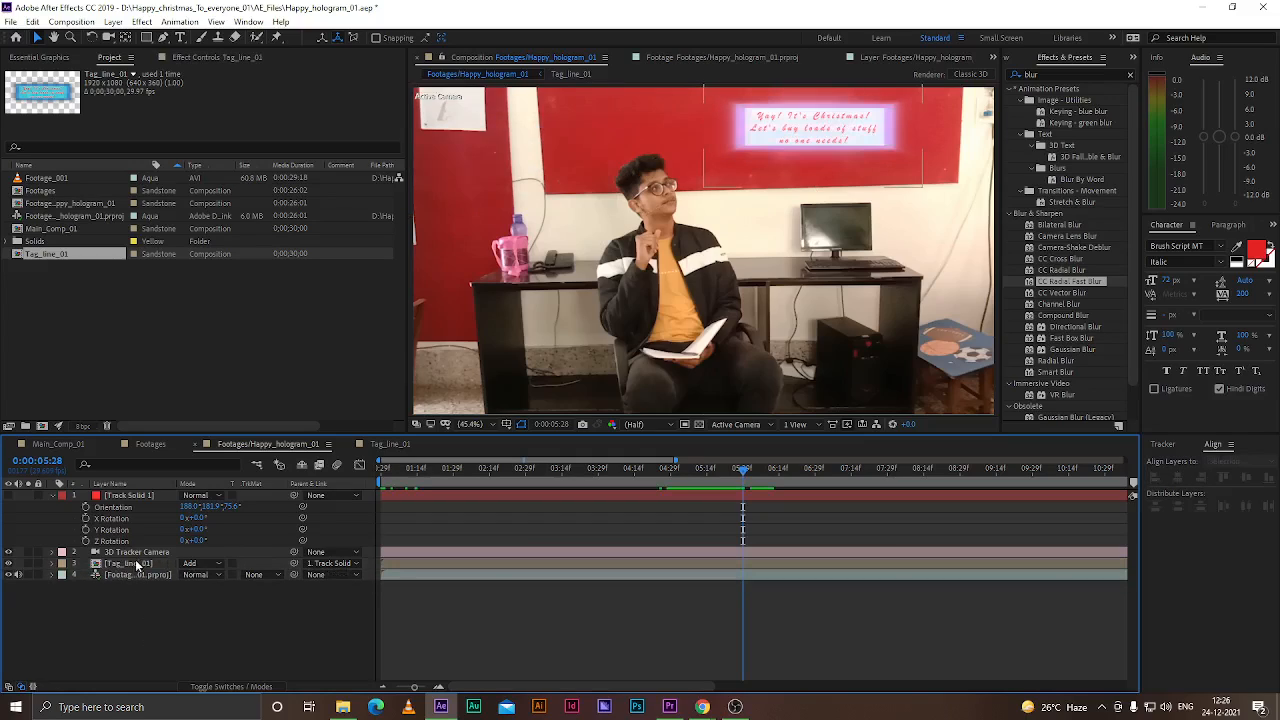
{"action": "left_click", "coordinate": [42, 427]}
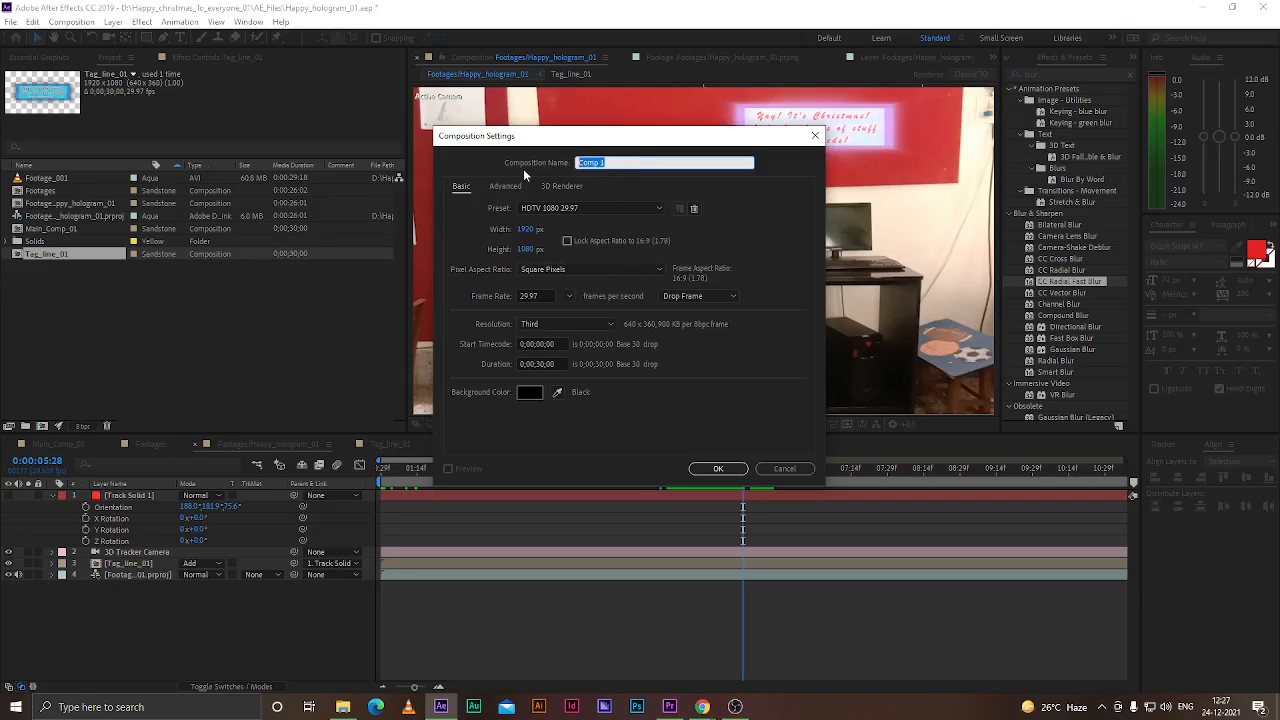
{"action": "key", "text": "BackSpace"}
{"action": "type", "text": "Tag_line_02"}
{"action": "key", "text": "Return"}
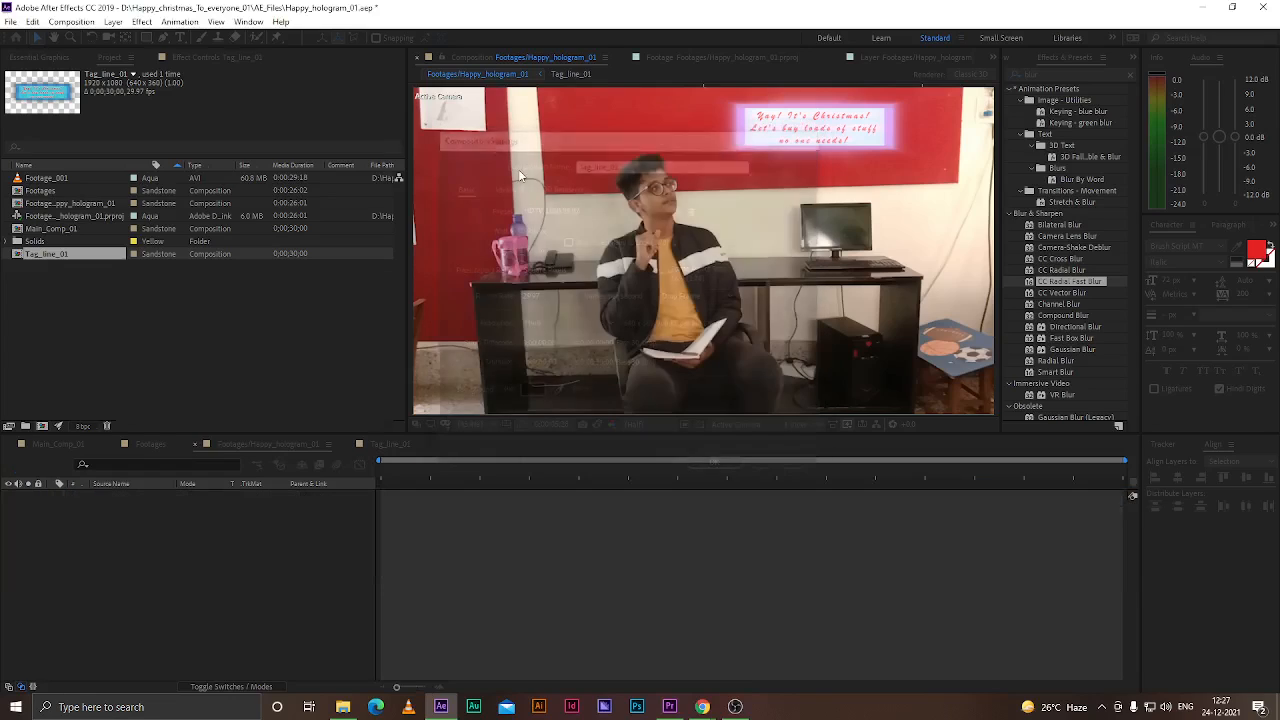
Copy all layers from the Tag_line_01 composition and paste them into Tag_line_02
{"action": "left_click", "coordinate": [390, 443]}
{"action": "left_click", "coordinate": [115, 497]}
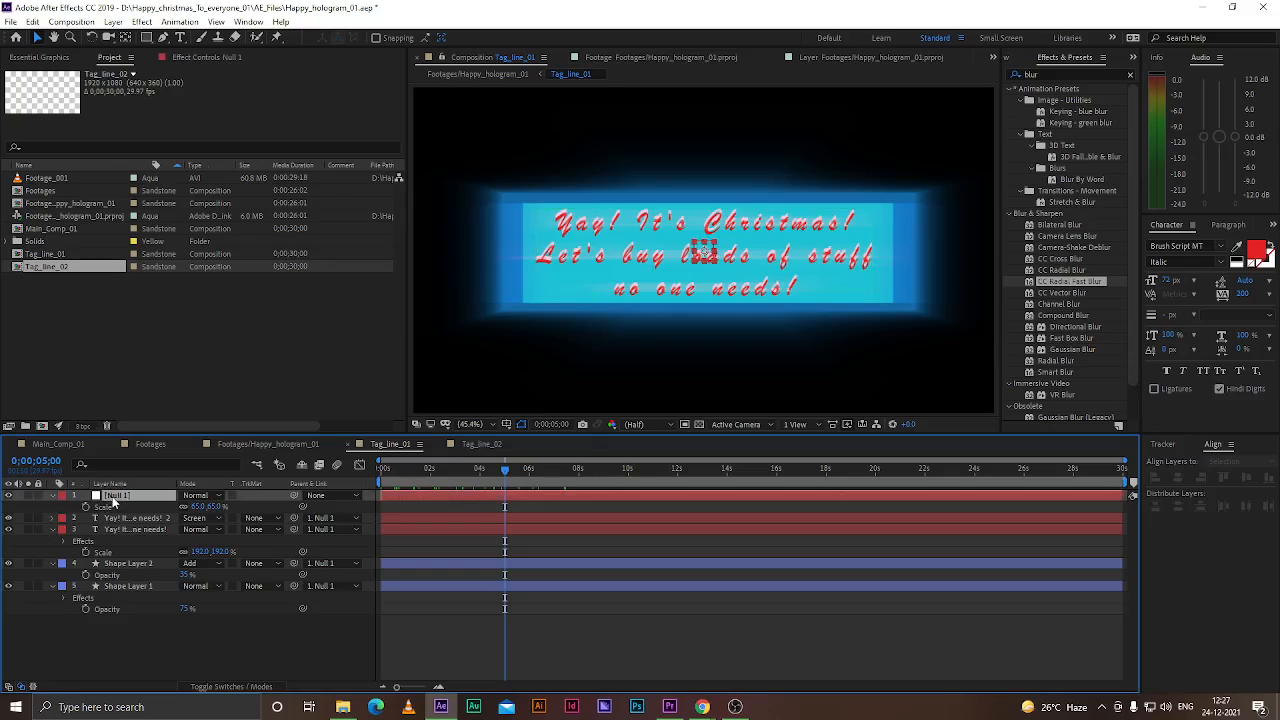
{"action": "left_click", "coordinate": [136, 587], "text": "shift"}
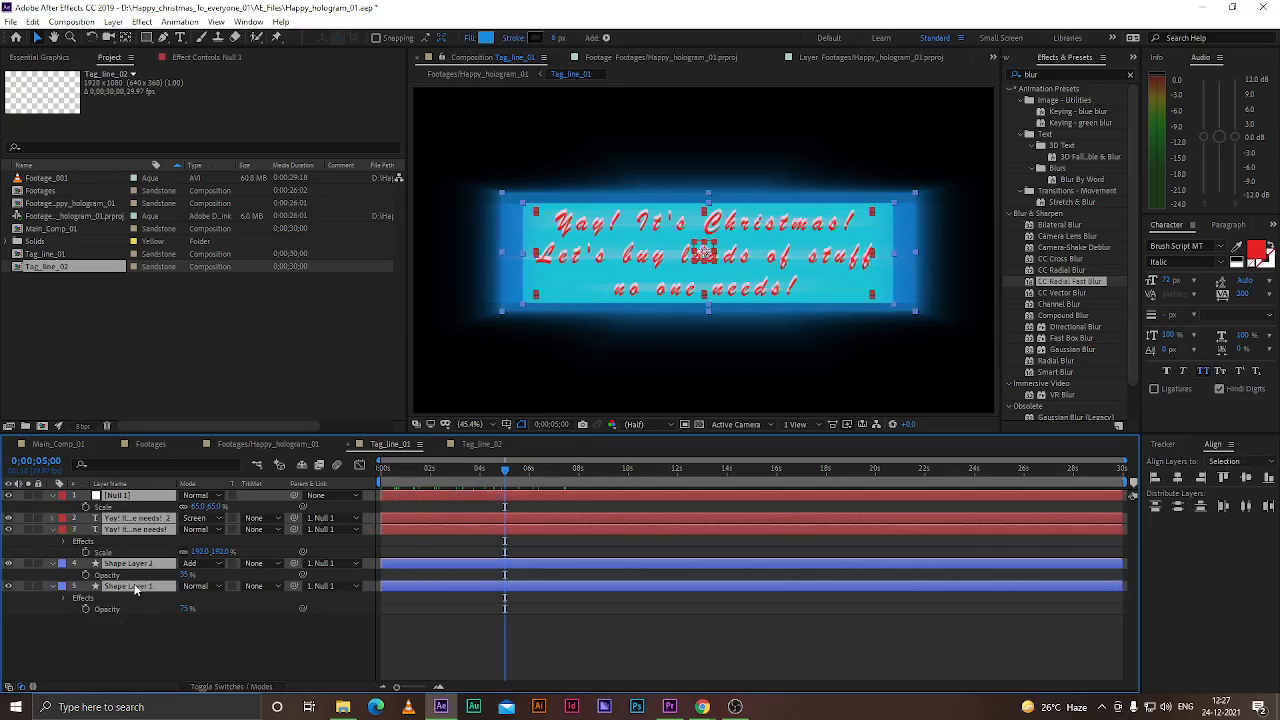
{"action": "left_click", "coordinate": [468, 444]}
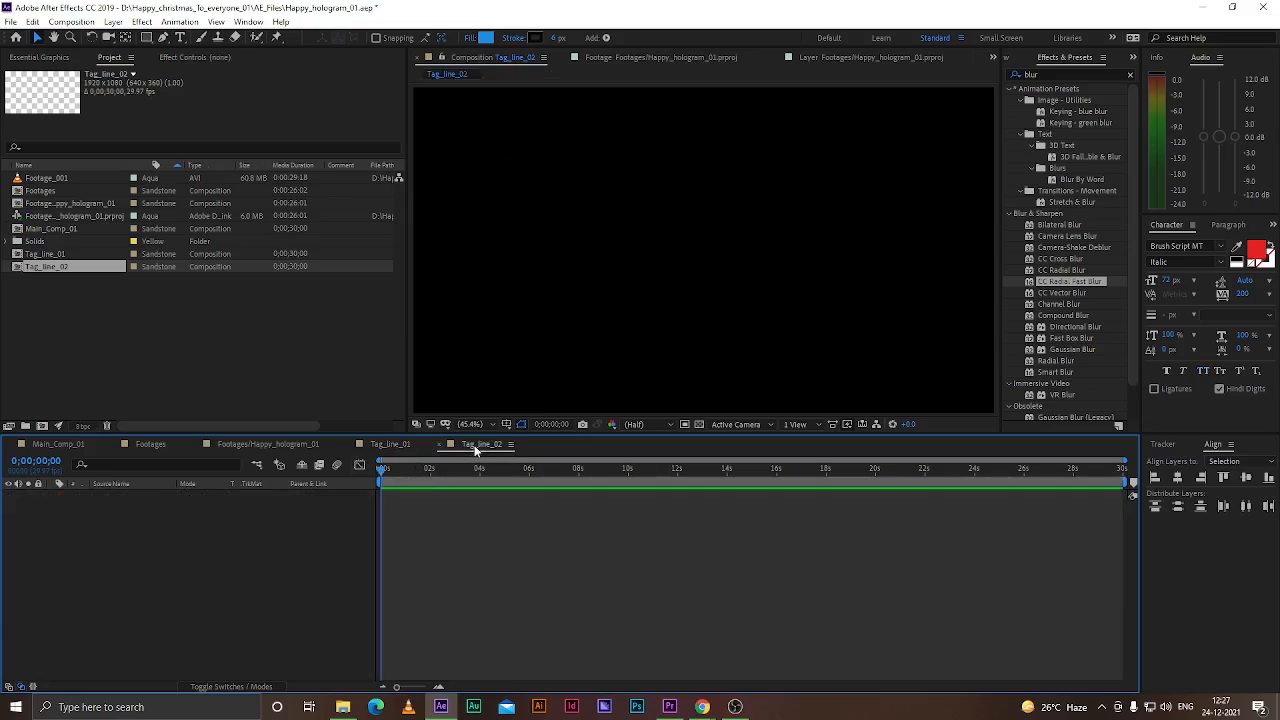
{"action": "key", "text": "ctrl+v"}
{"action": "left_click", "coordinate": [193, 594]}
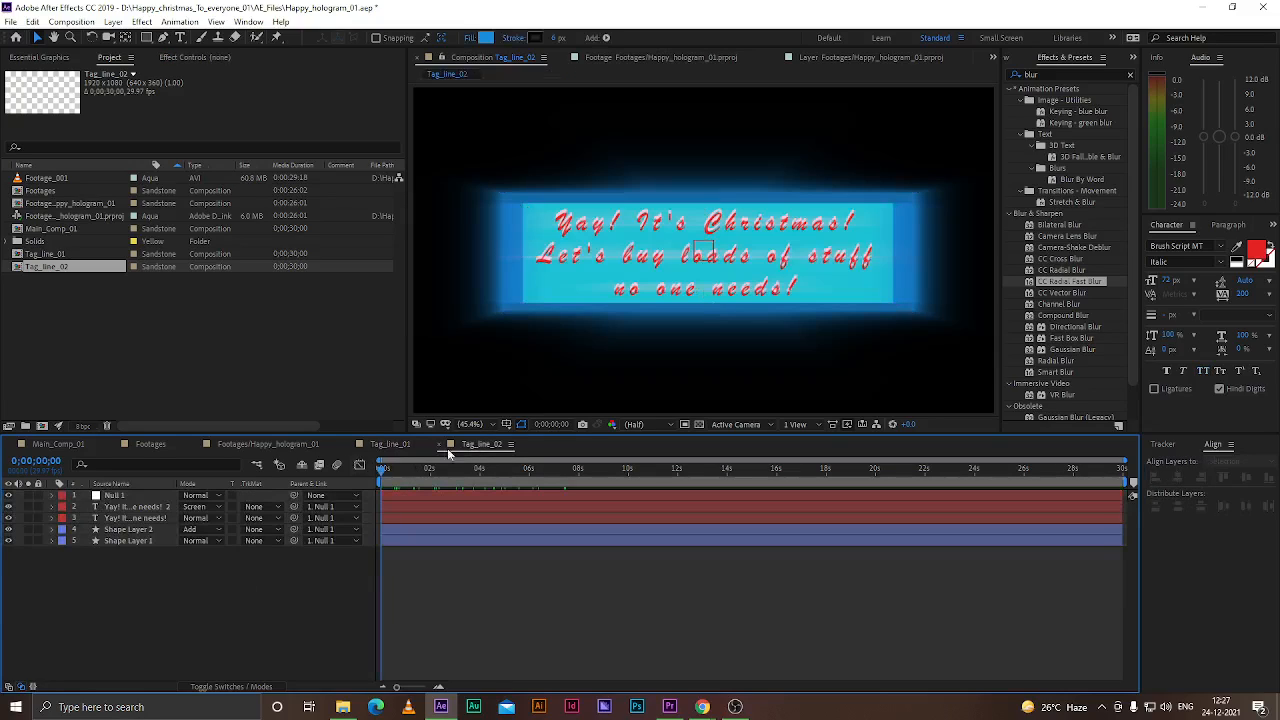
Hide the second text layer and select all the text in the third text layer for editing
{"action": "left_click", "coordinate": [130, 508]}
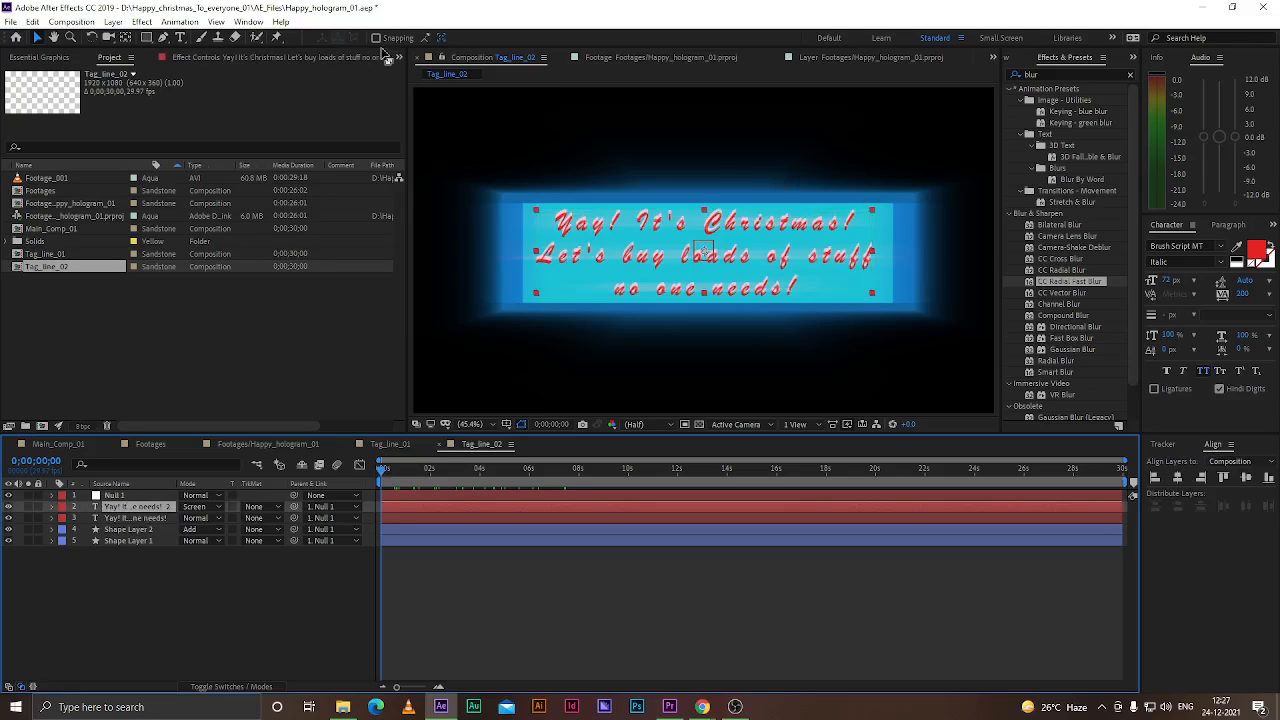
{"action": "left_click", "coordinate": [8, 507]}
{"action": "left_click", "coordinate": [130, 518]}
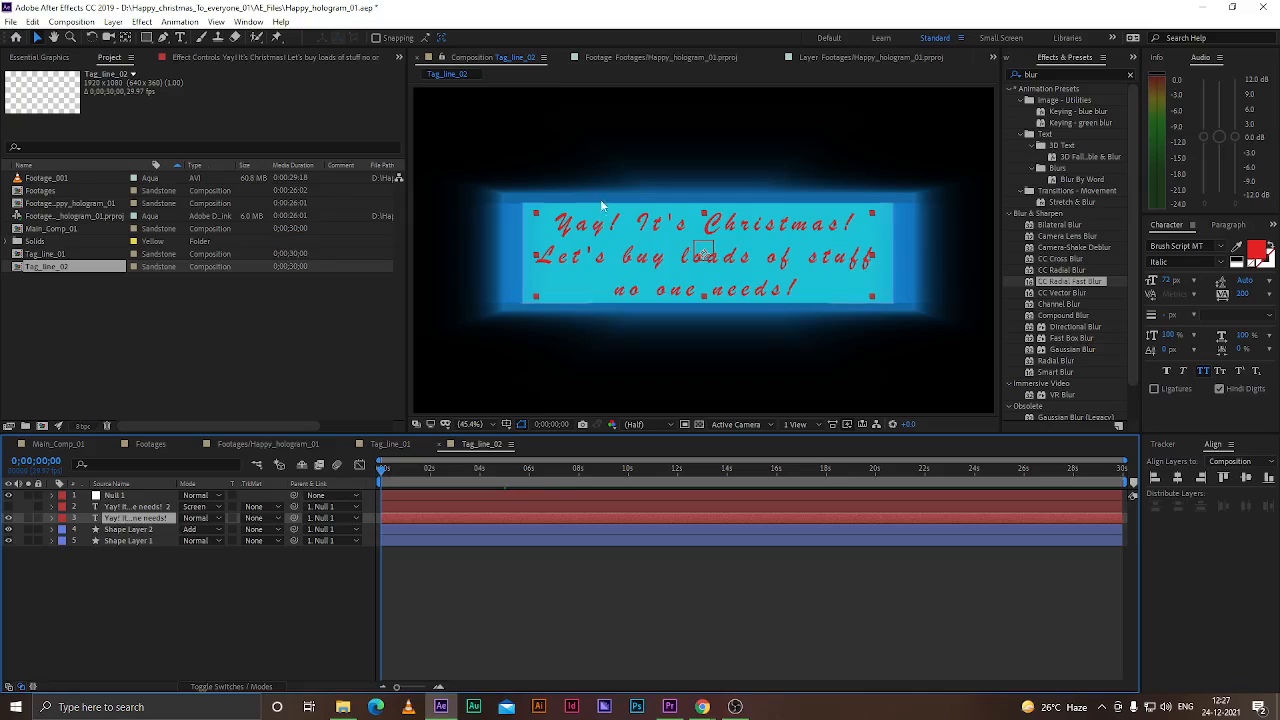
{"action": "double_click", "coordinate": [572, 232]}
{"action": "left_click_drag", "start_coordinate": [556, 222], "coordinate": [773, 313]}
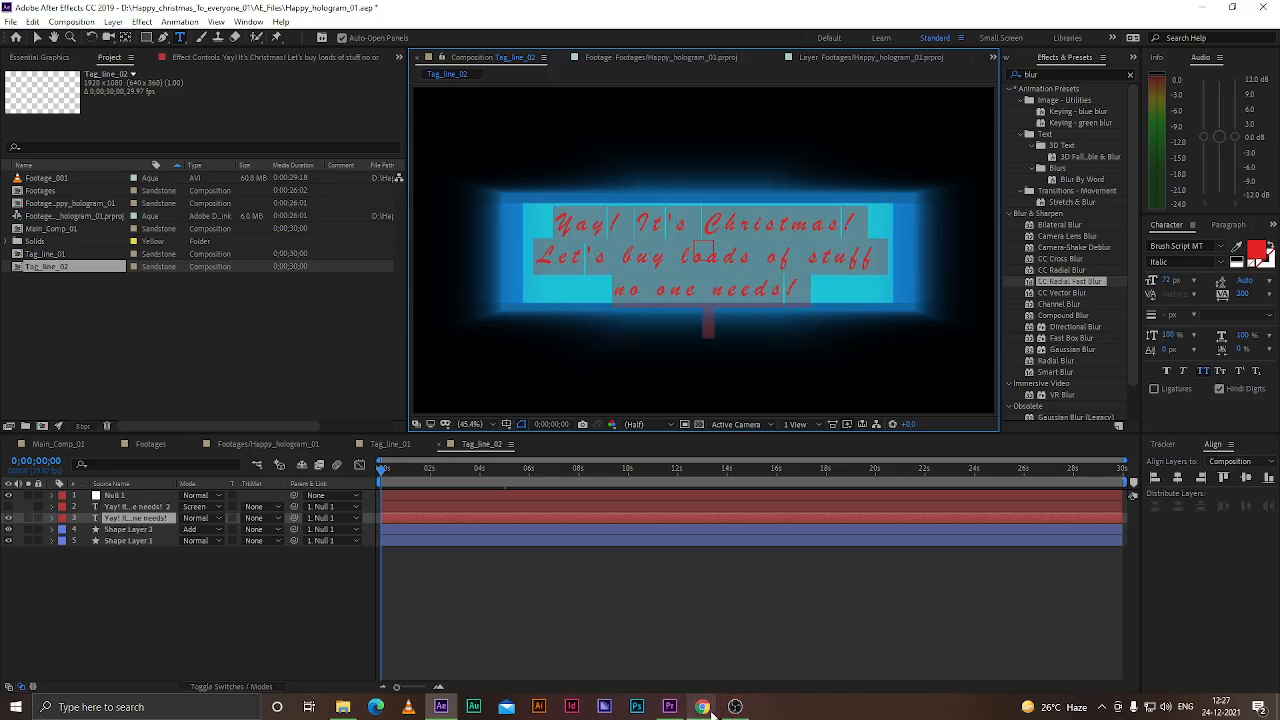
Copy the line "I only got you a card in case you got me one..." from the browser page and paste it as the text
{"action": "mouse_move", "coordinate": [702, 707]}
{"action": "left_click", "coordinate": [631, 643]}
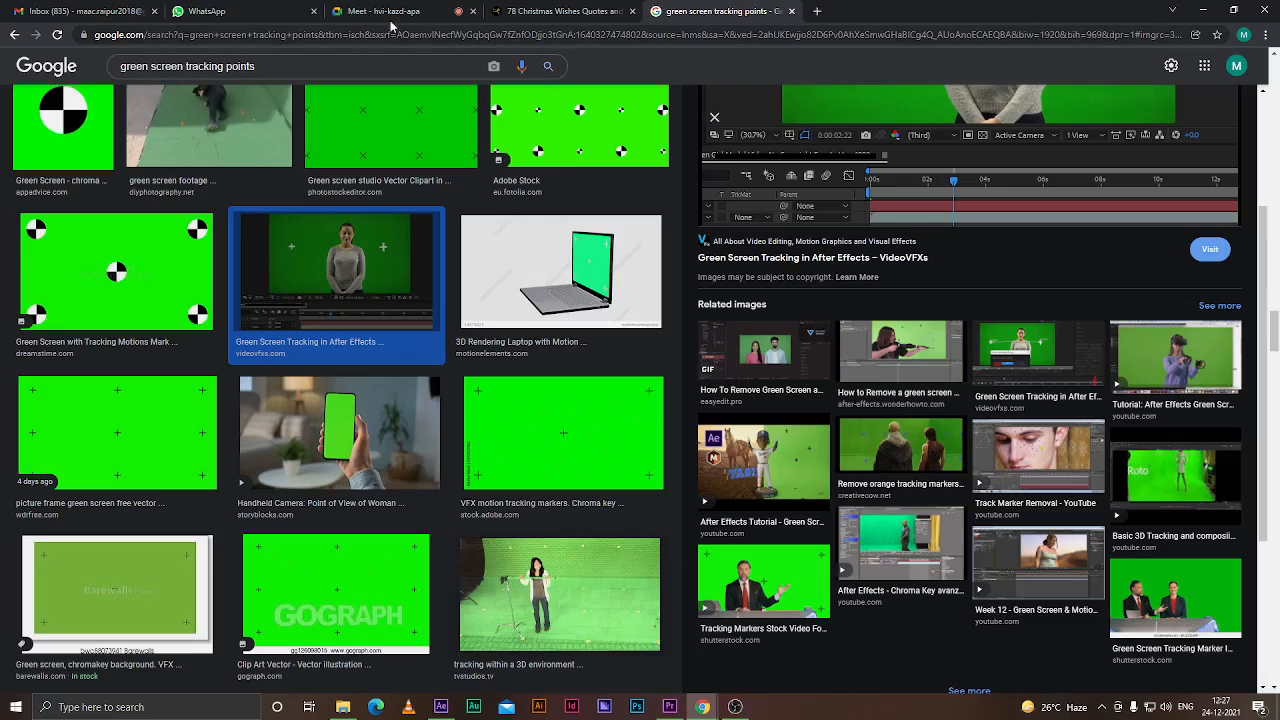
{"action": "left_click", "coordinate": [550, 11]}
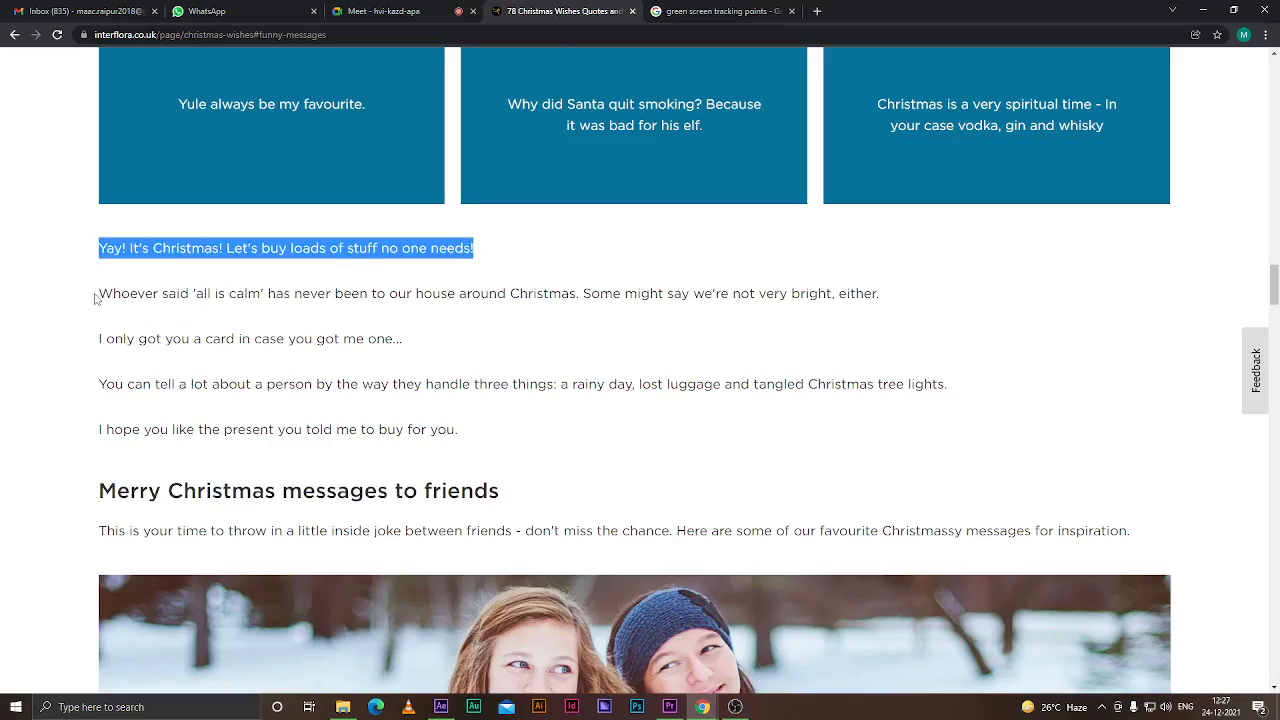
{"action": "left_click_drag", "start_coordinate": [99, 338], "coordinate": [406, 350]}
{"action": "key", "text": "ctrl+c"}
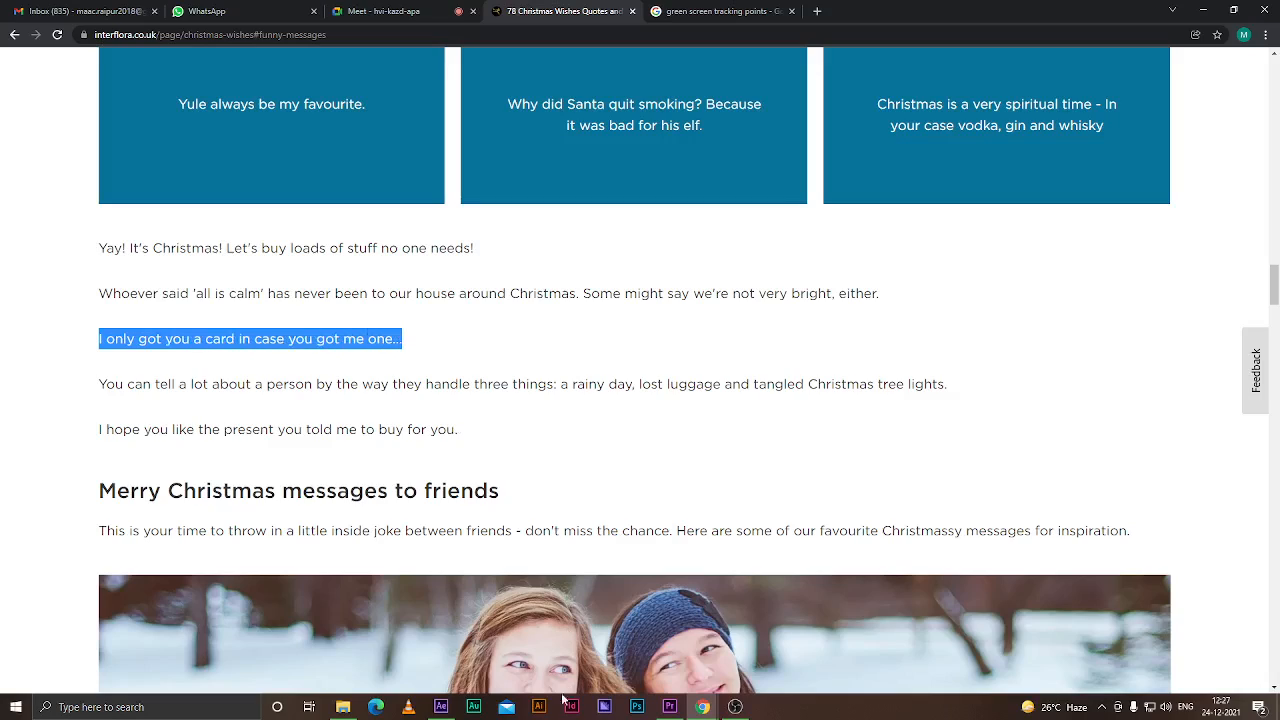
{"action": "left_click", "coordinate": [441, 707]}
{"action": "key", "text": "ctrl+v"}
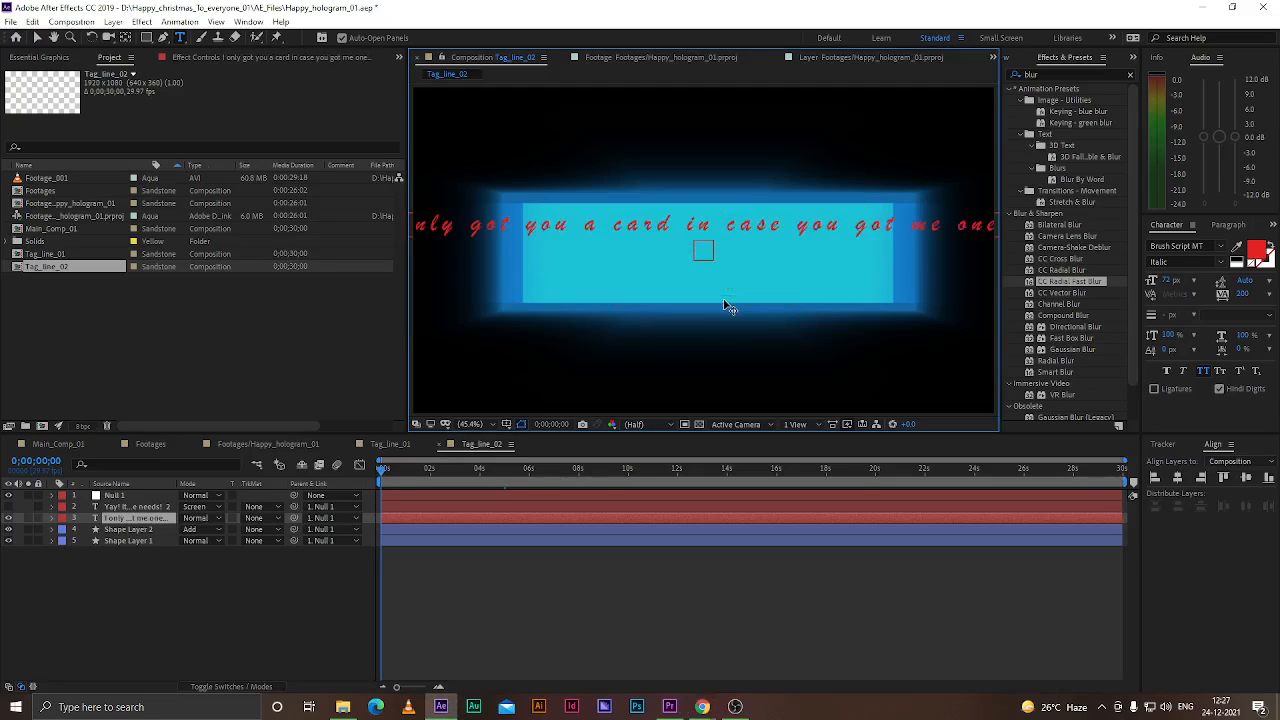
Break the text into three lines: "I only got you", "a card in case you", "got me one..."
{"action": "left_click", "coordinate": [586, 226]}
{"action": "key", "text": "Return"}
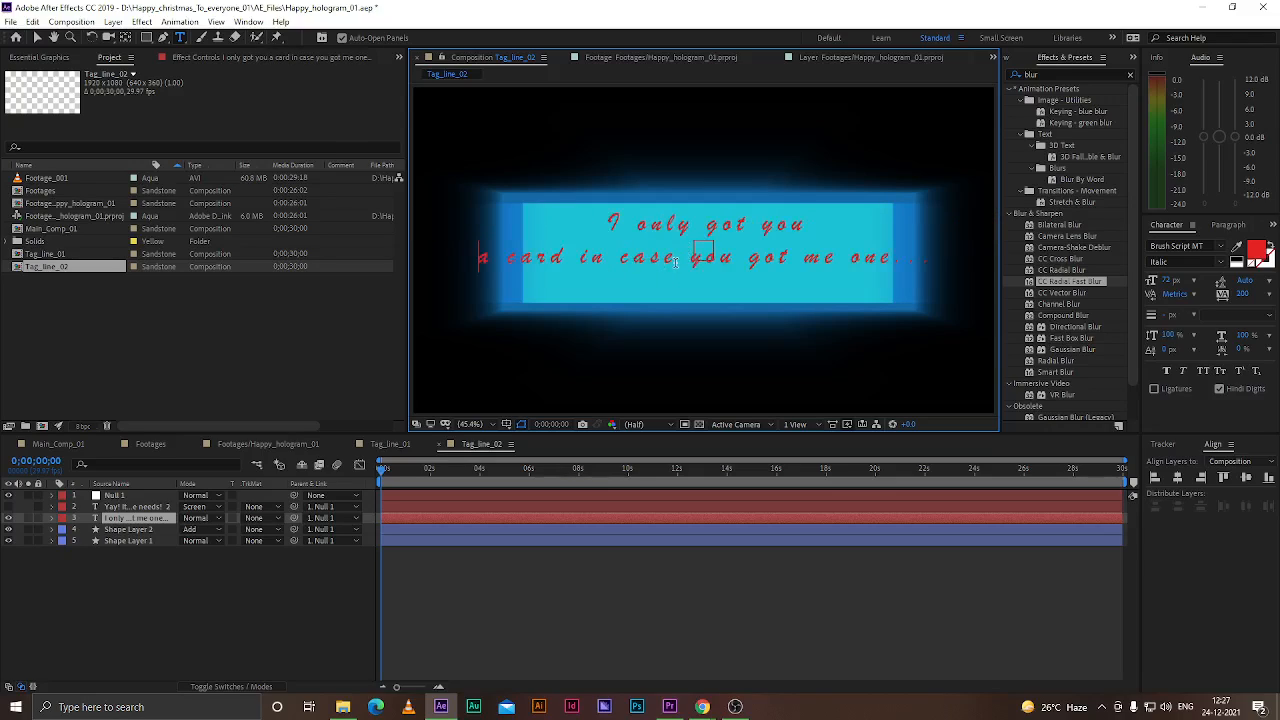
{"action": "left_click", "coordinate": [693, 289]}
{"action": "key", "text": "BackSpace"}
{"action": "key", "text": "Return"}
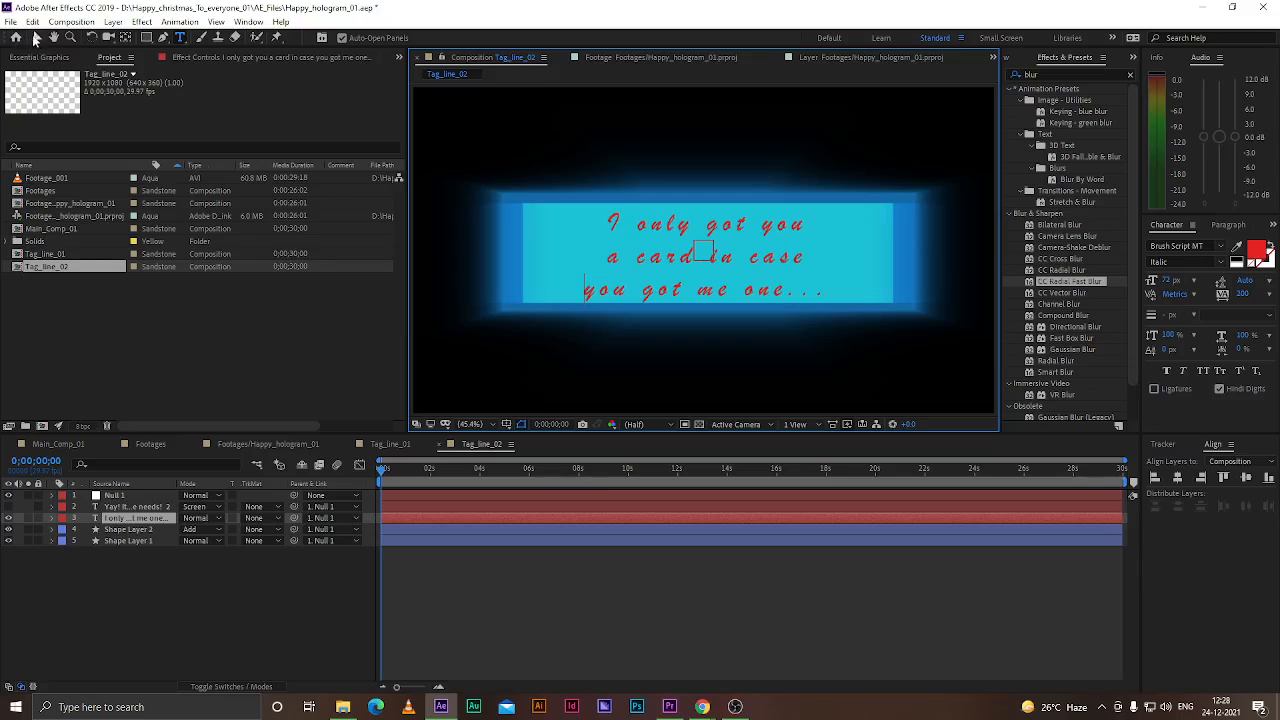
{"action": "key", "text": "BackSpace"}
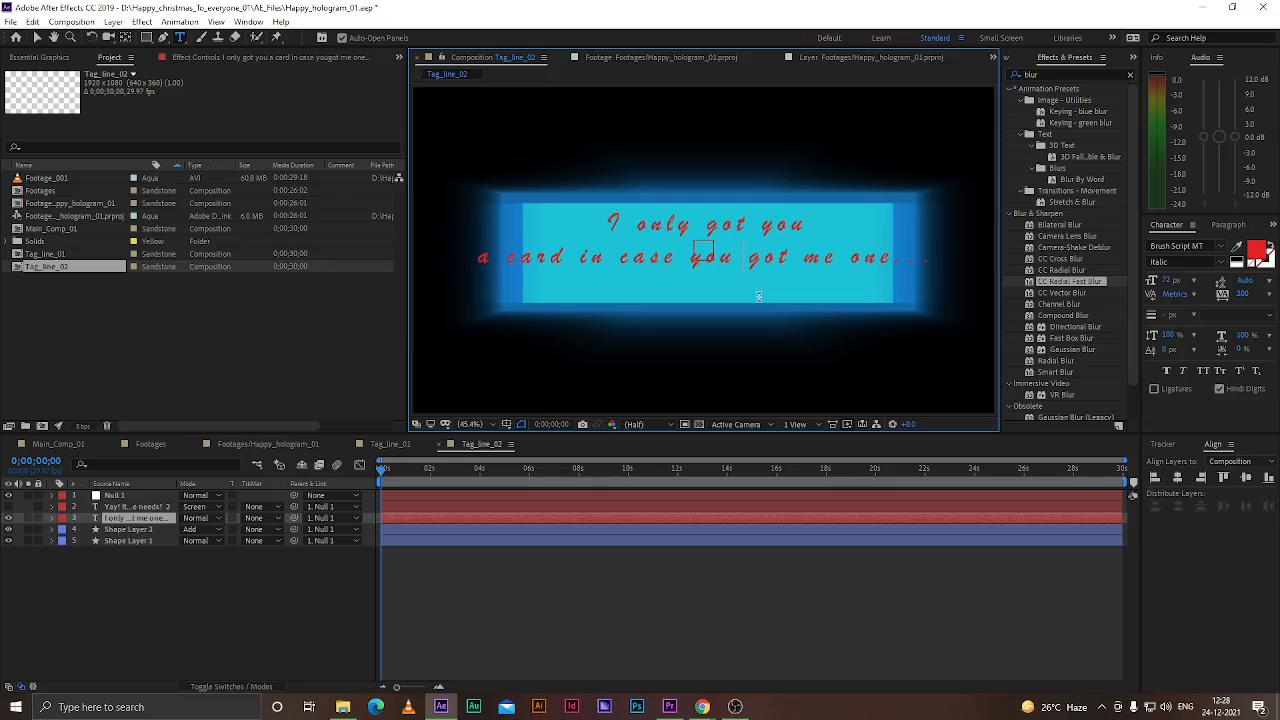
{"action": "key", "text": "Return"}
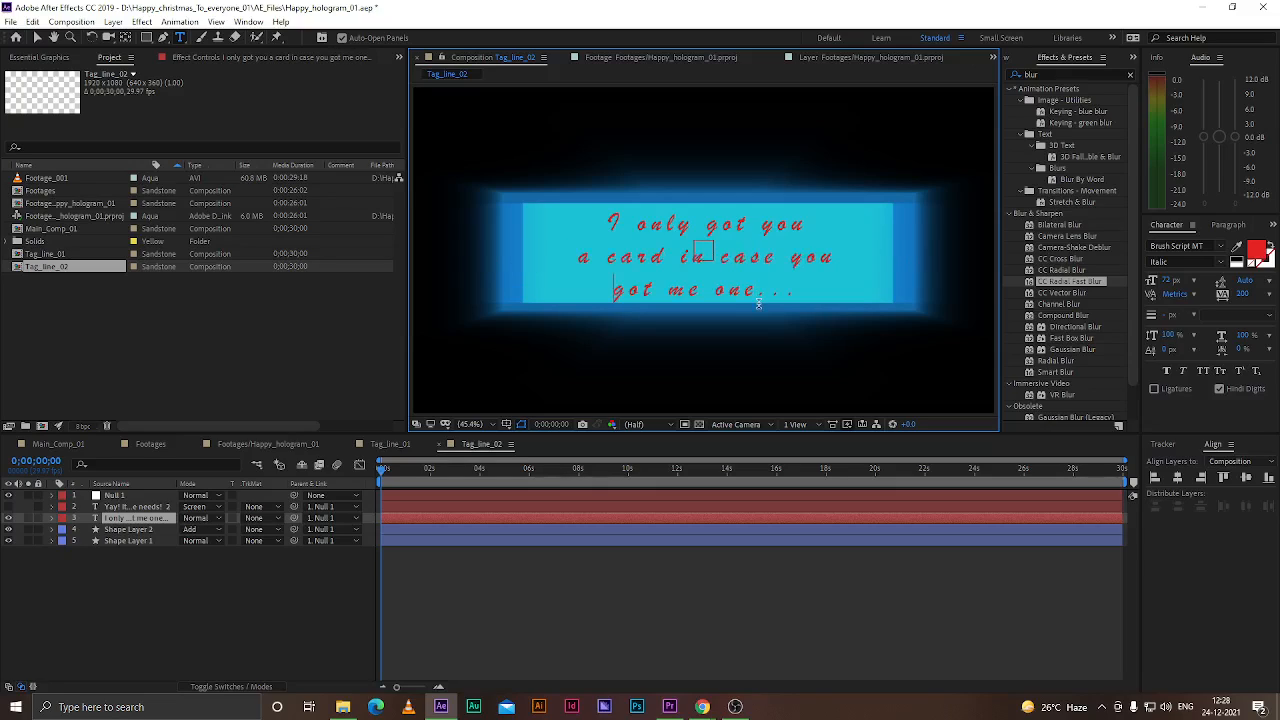
{"action": "left_click", "coordinate": [38, 38]}
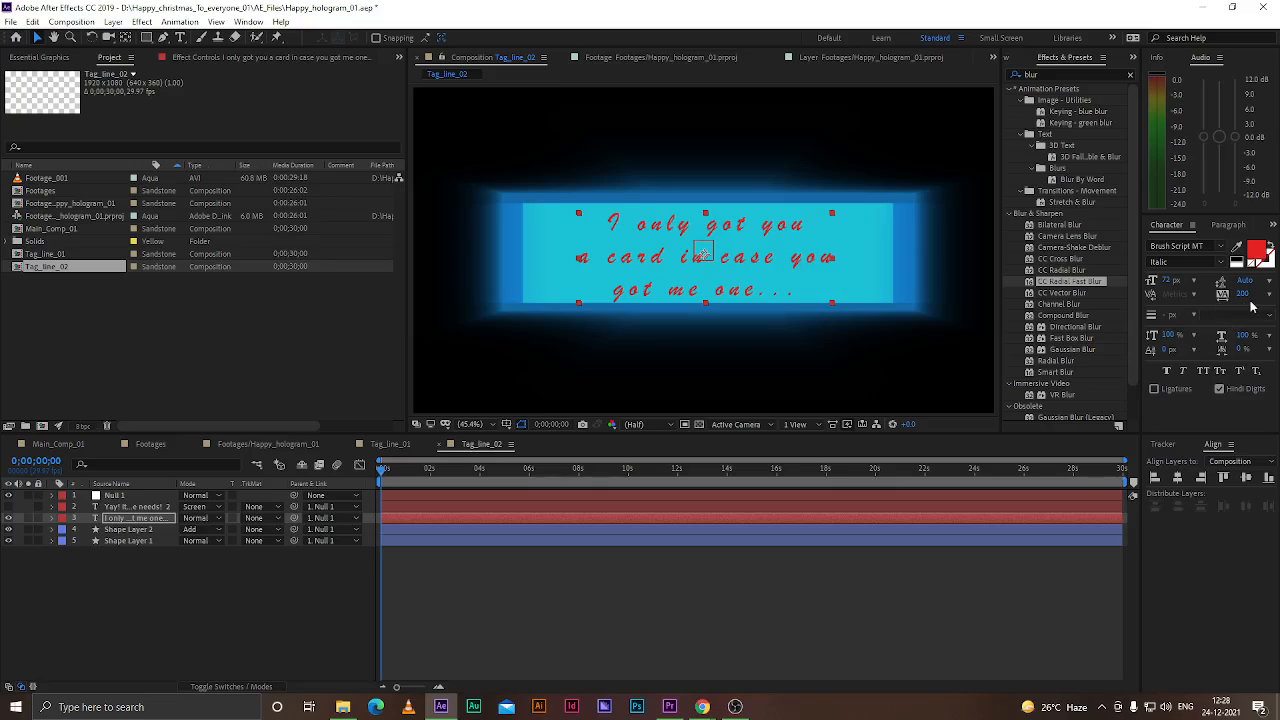
Change the text's font to Comic Sans MS and nudge the text layer up slightly
{"action": "left_click", "coordinate": [1220, 246]}
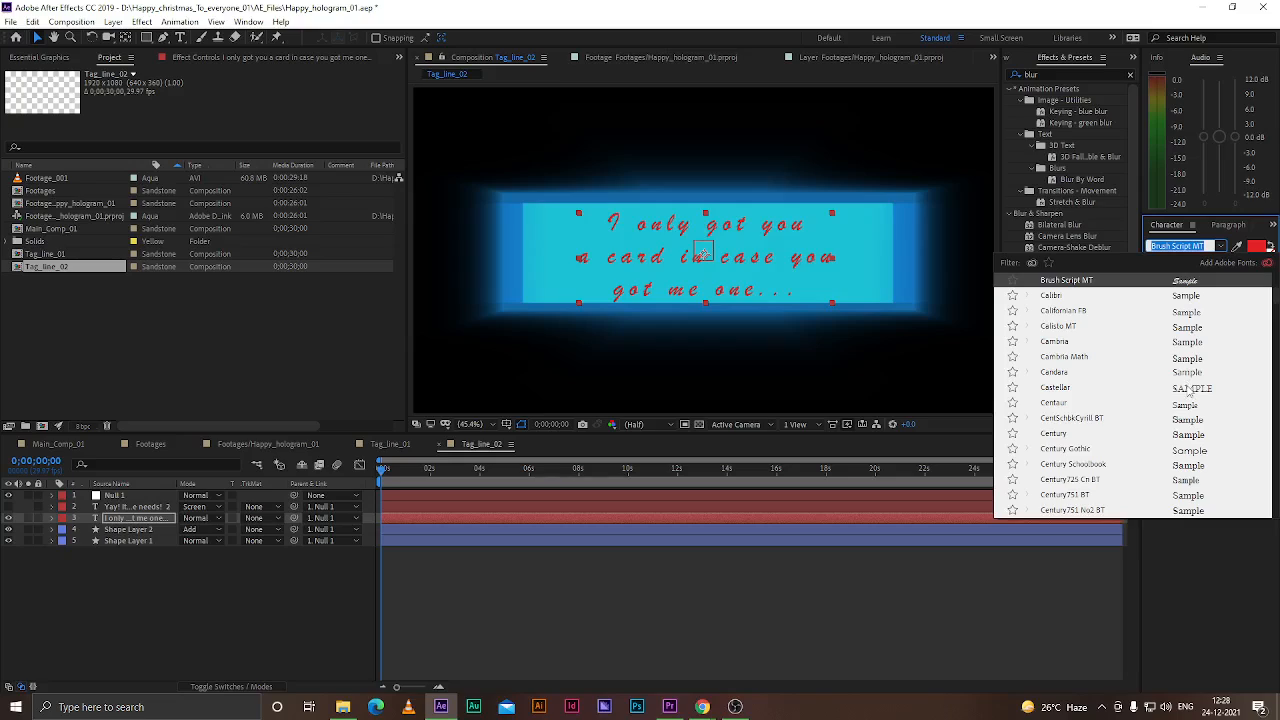
{"action": "scroll", "coordinate": [1188, 374], "scroll_direction": "down", "scroll_amount": 4}
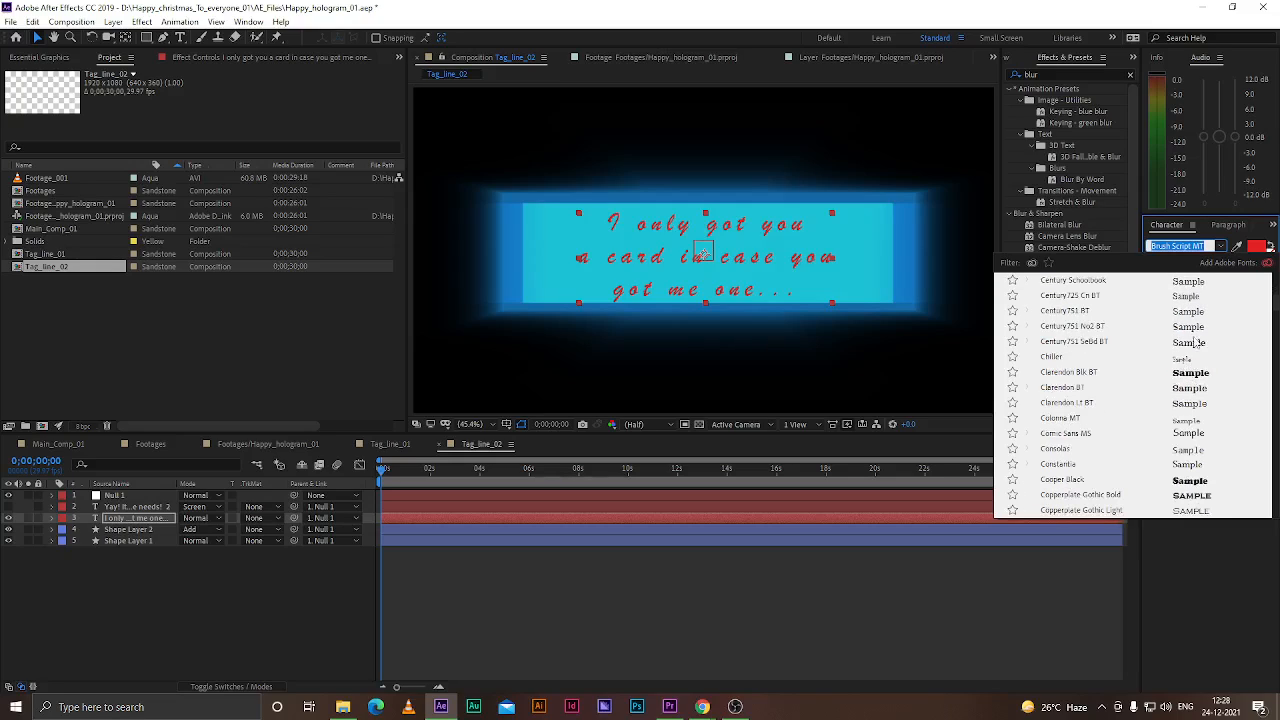
{"action": "left_click", "coordinate": [1188, 435]}
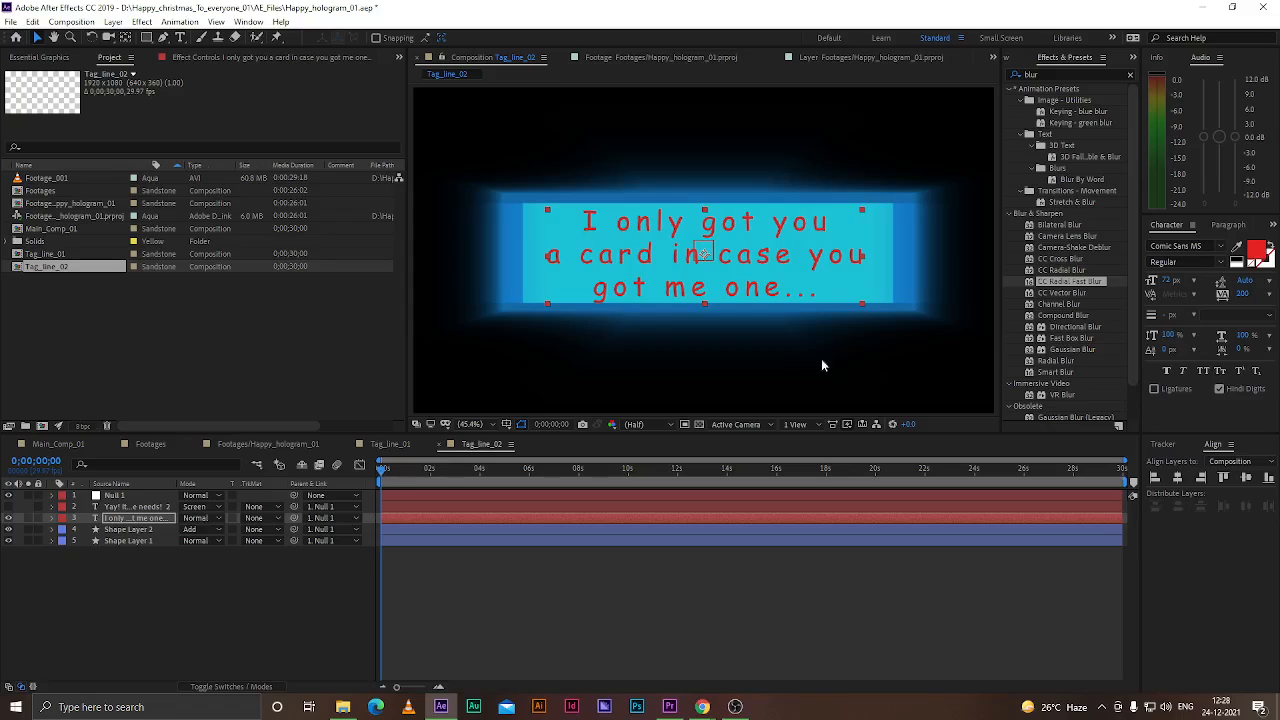
{"action": "key", "text": "Up"}
{"action": "key", "text": "Up"}
{"action": "key", "text": "Up"}
{"action": "key", "text": "Up"}
{"action": "key", "text": "Up"}
{"action": "key", "text": "Up"}
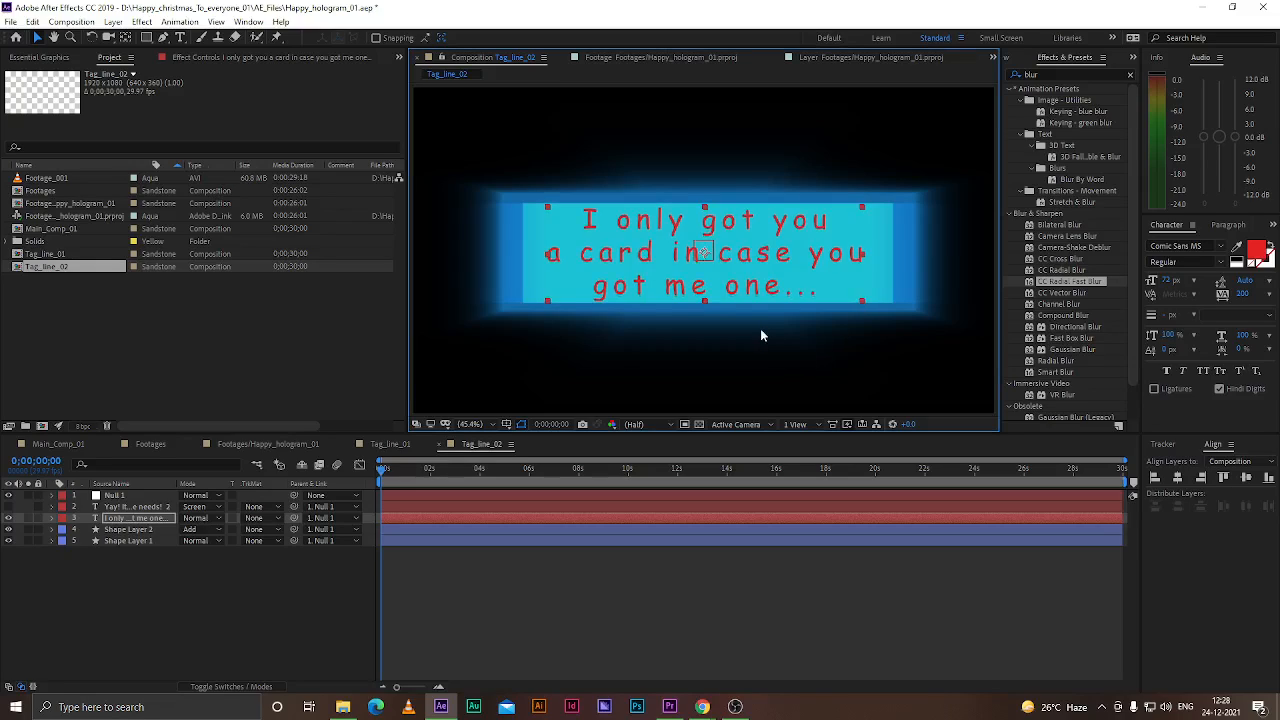
Set the text fill colour to E4A723
{"action": "left_click", "coordinate": [1258, 252]}
{"action": "left_click_drag", "start_coordinate": [348, 288], "coordinate": [354, 356]}
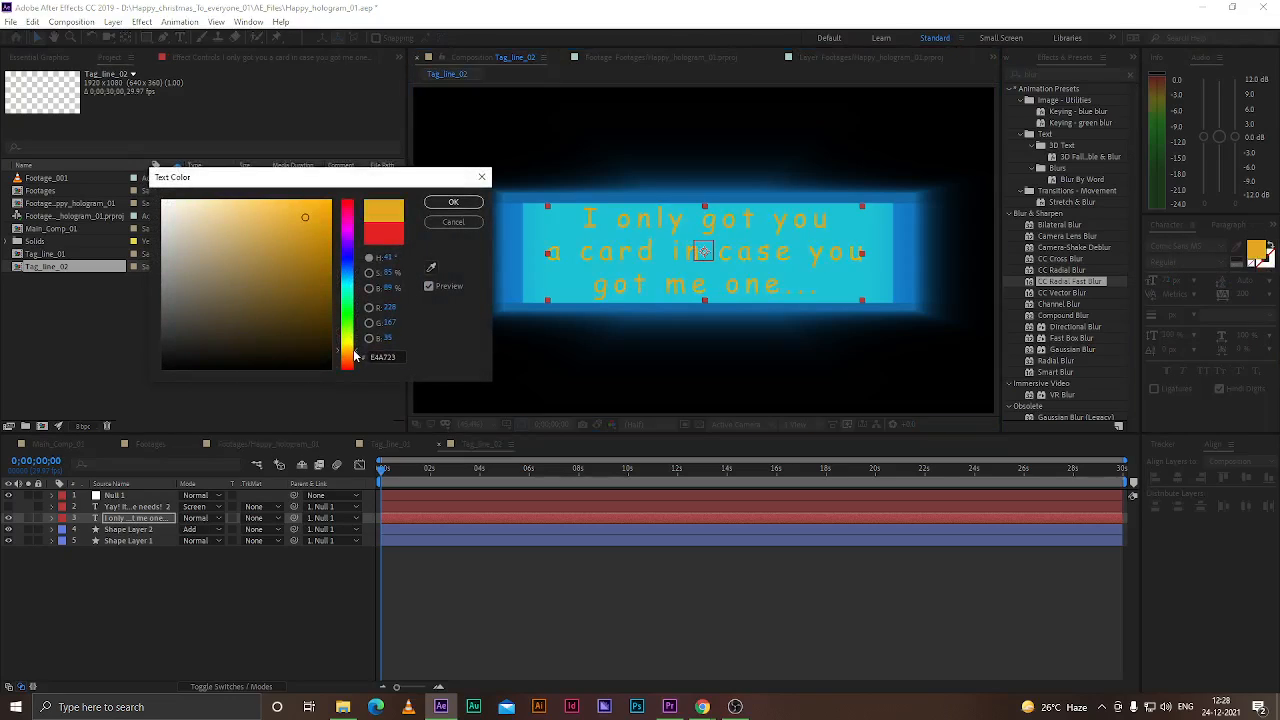
{"action": "left_click", "coordinate": [453, 202]}
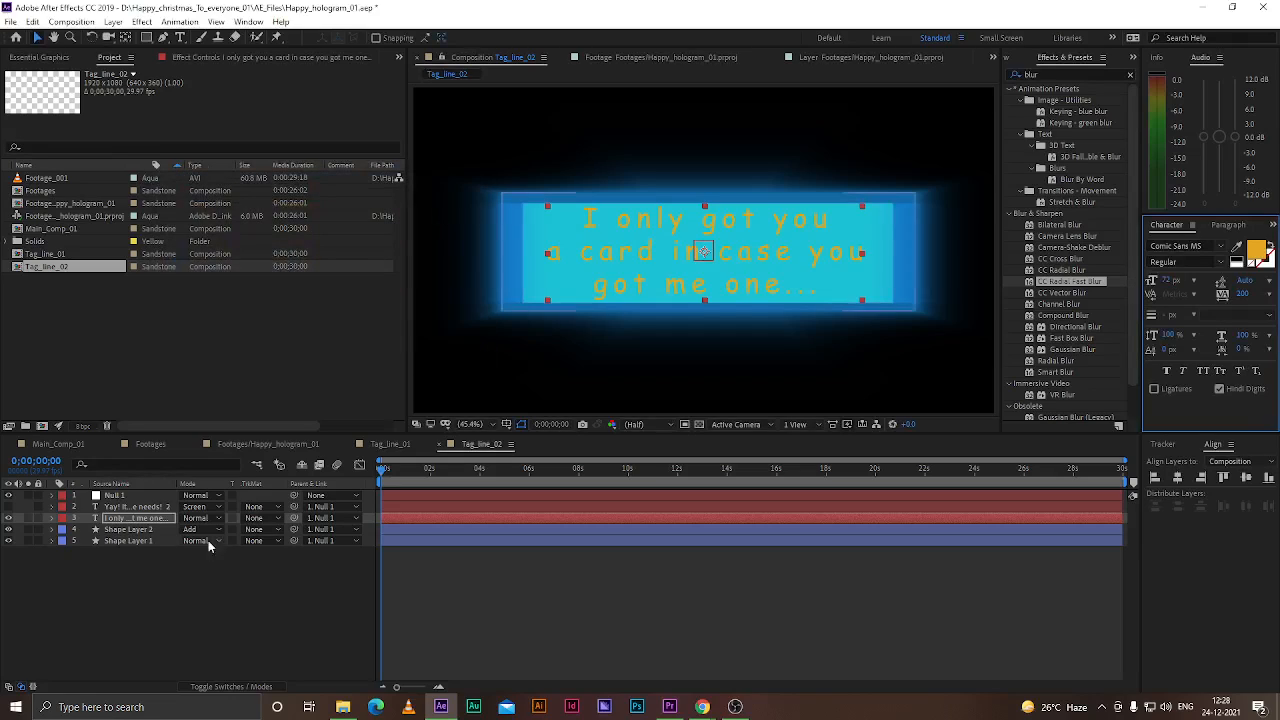
Set the upper shape layer's fill colour to 451BDF
{"action": "left_click", "coordinate": [125, 530]}
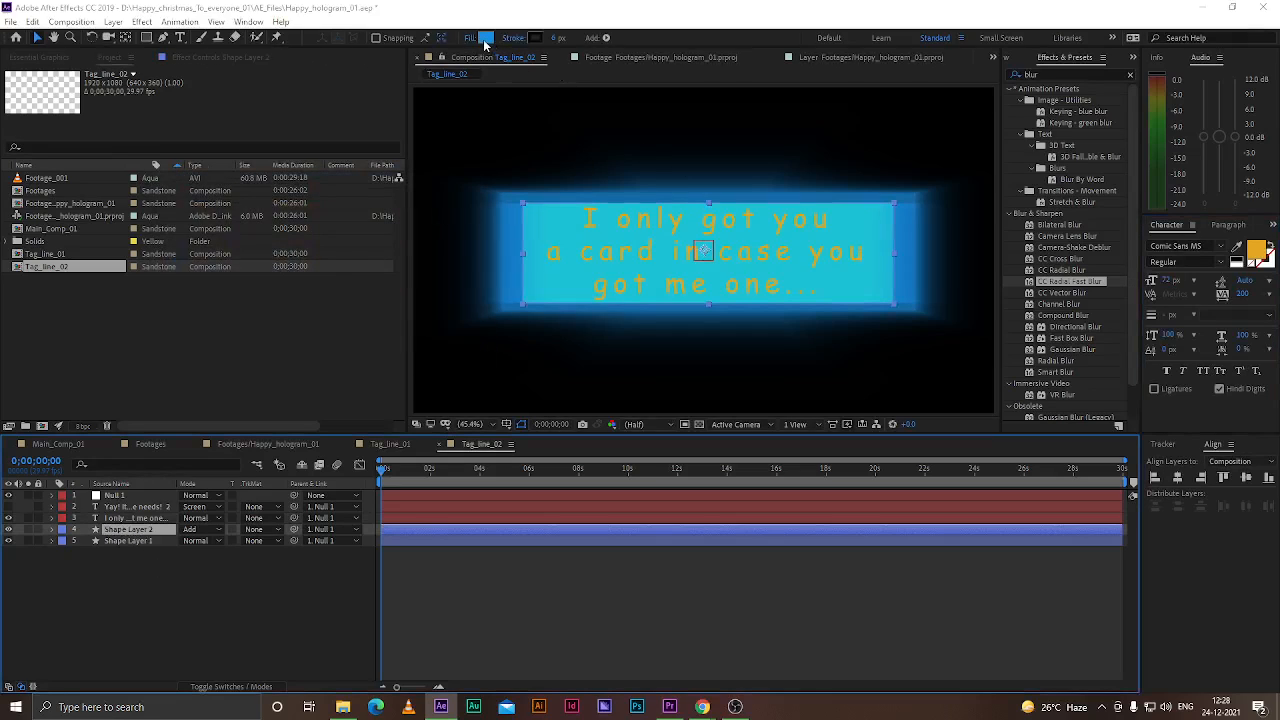
{"action": "left_click", "coordinate": [486, 37]}
{"action": "left_click_drag", "start_coordinate": [352, 278], "coordinate": [353, 250]}
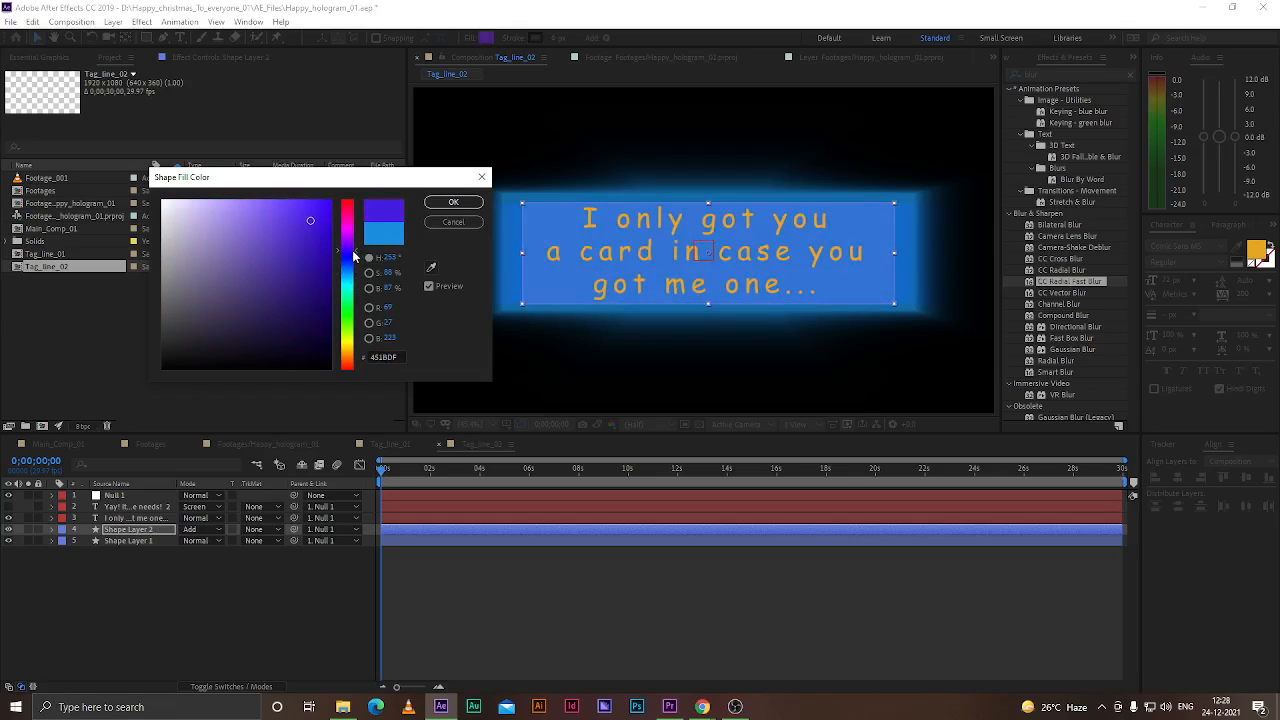
{"action": "left_click", "coordinate": [453, 202]}
Change the lower shape layer's fill to a matching deeper blue-purple
{"action": "left_click", "coordinate": [136, 541]}
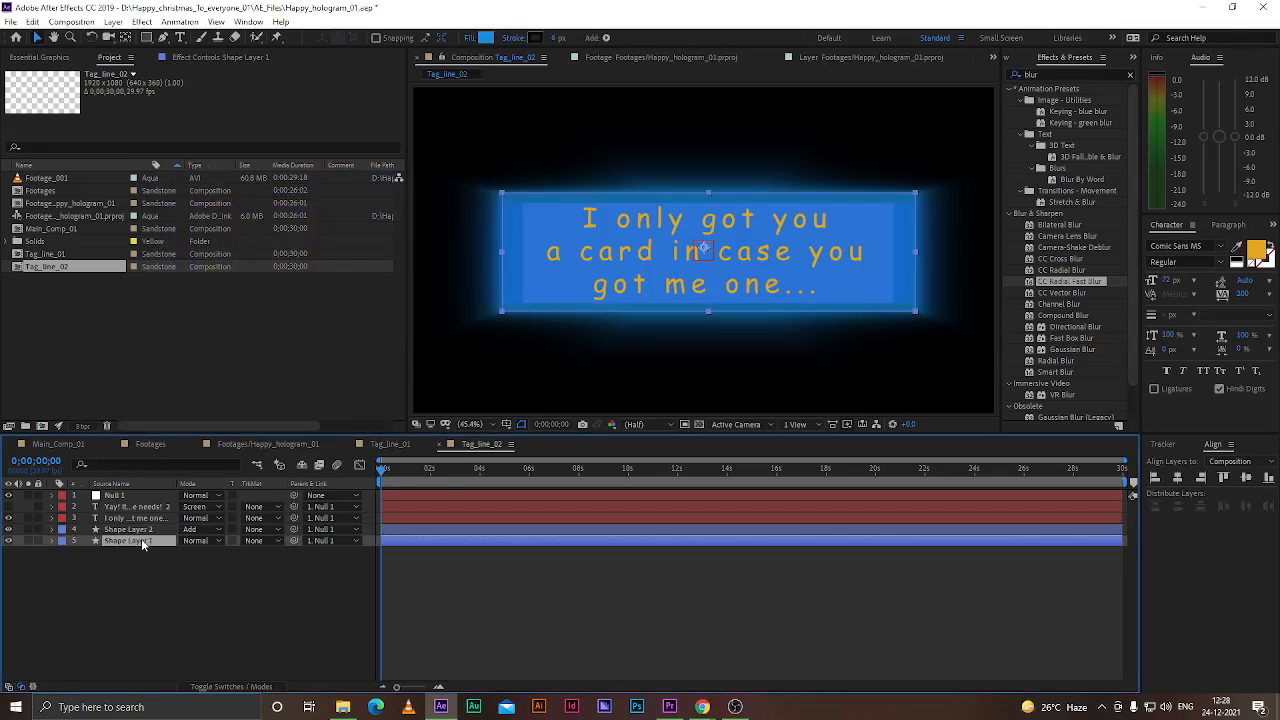
{"action": "left_click", "coordinate": [485, 38]}
{"action": "left_click_drag", "start_coordinate": [349, 279], "coordinate": [366, 254]}
{"action": "left_click", "coordinate": [453, 203]}
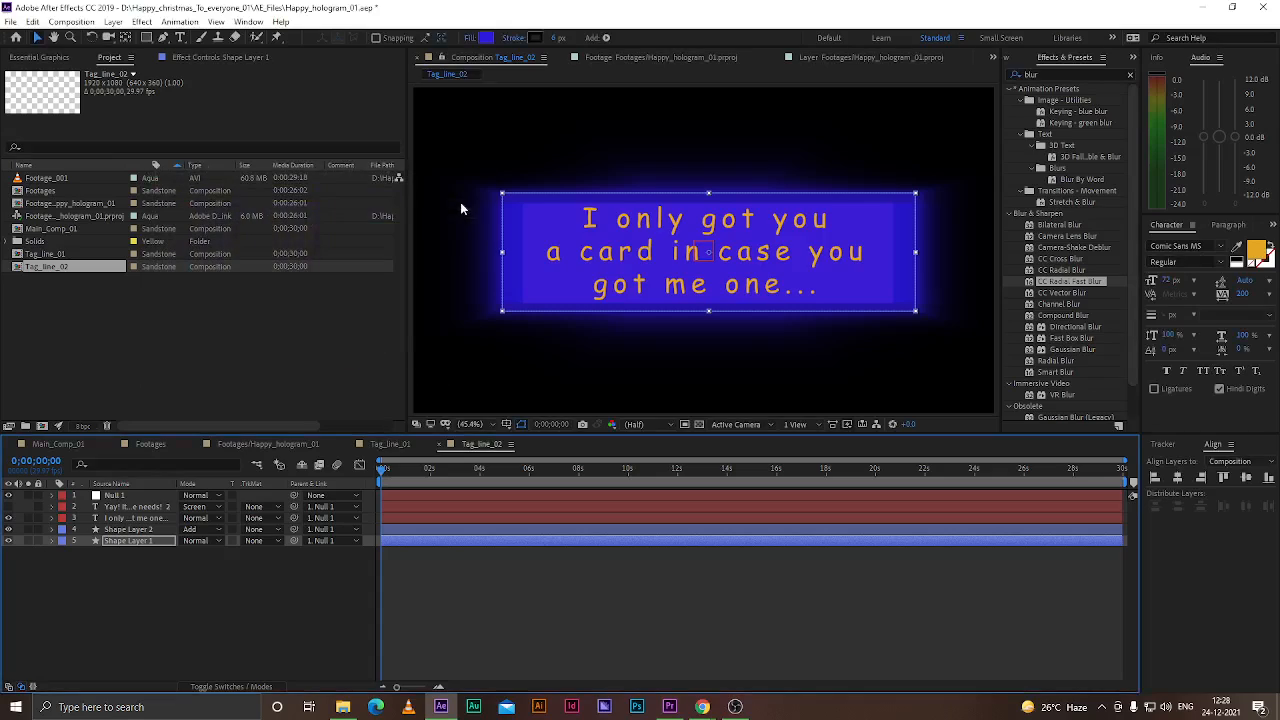
Delete the old "Yay! It's Christmas" text layer from the composition
{"action": "left_click", "coordinate": [172, 617]}
{"action": "left_click", "coordinate": [121, 508]}
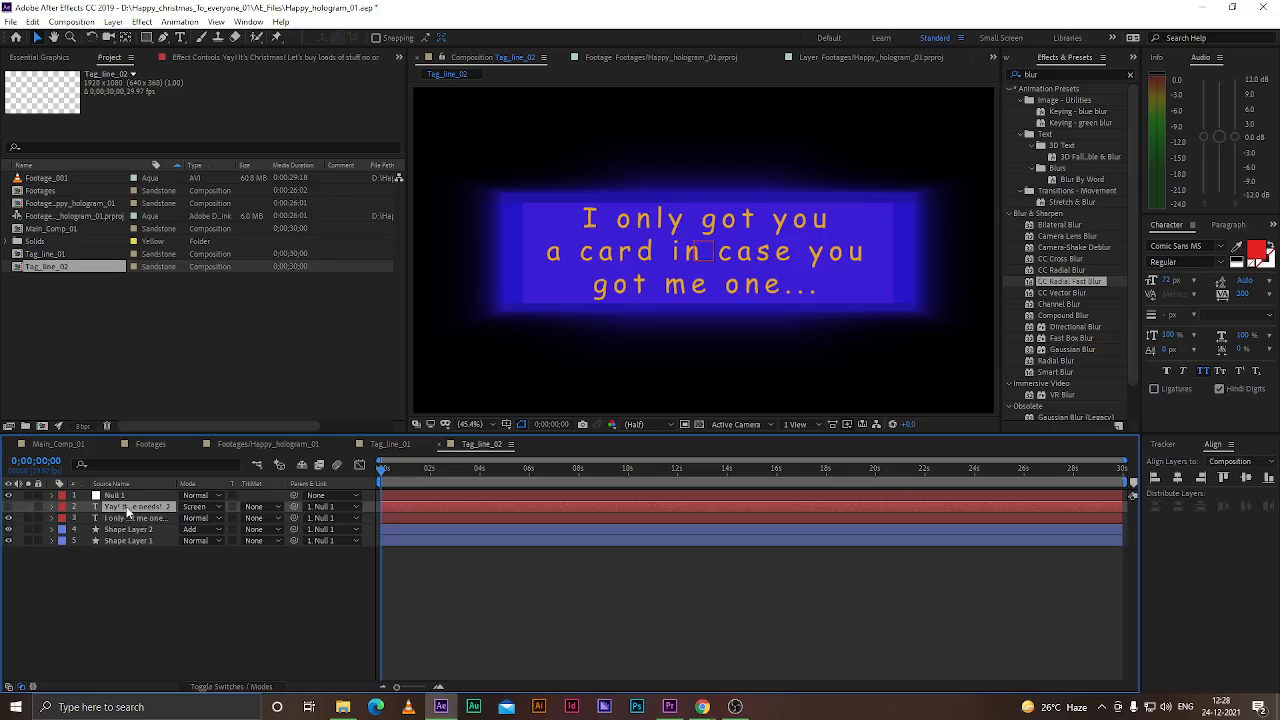
{"action": "key", "text": "Delete"}
Duplicate the new tag line text layer and set the copy's blend mode to Screen
{"action": "left_click", "coordinate": [129, 509]}
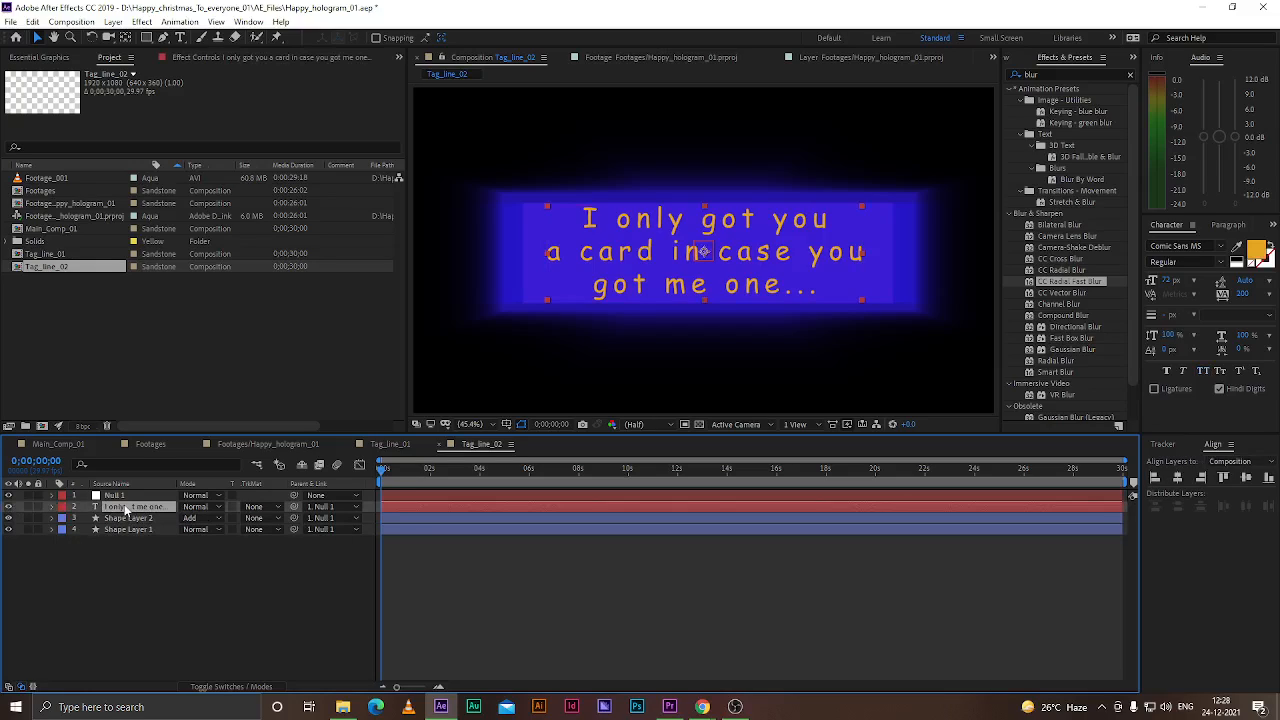
{"action": "key", "text": "ctrl+d"}
{"action": "left_click", "coordinate": [210, 507]}
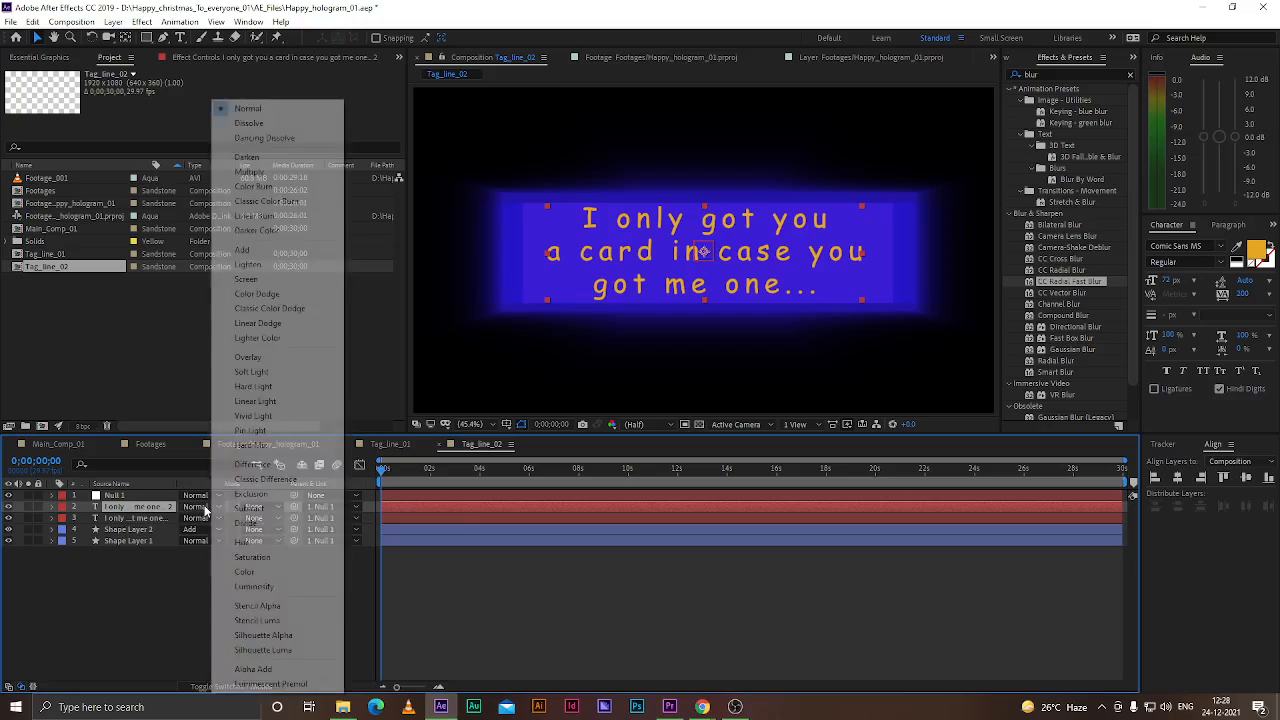
{"action": "left_click", "coordinate": [262, 279]}
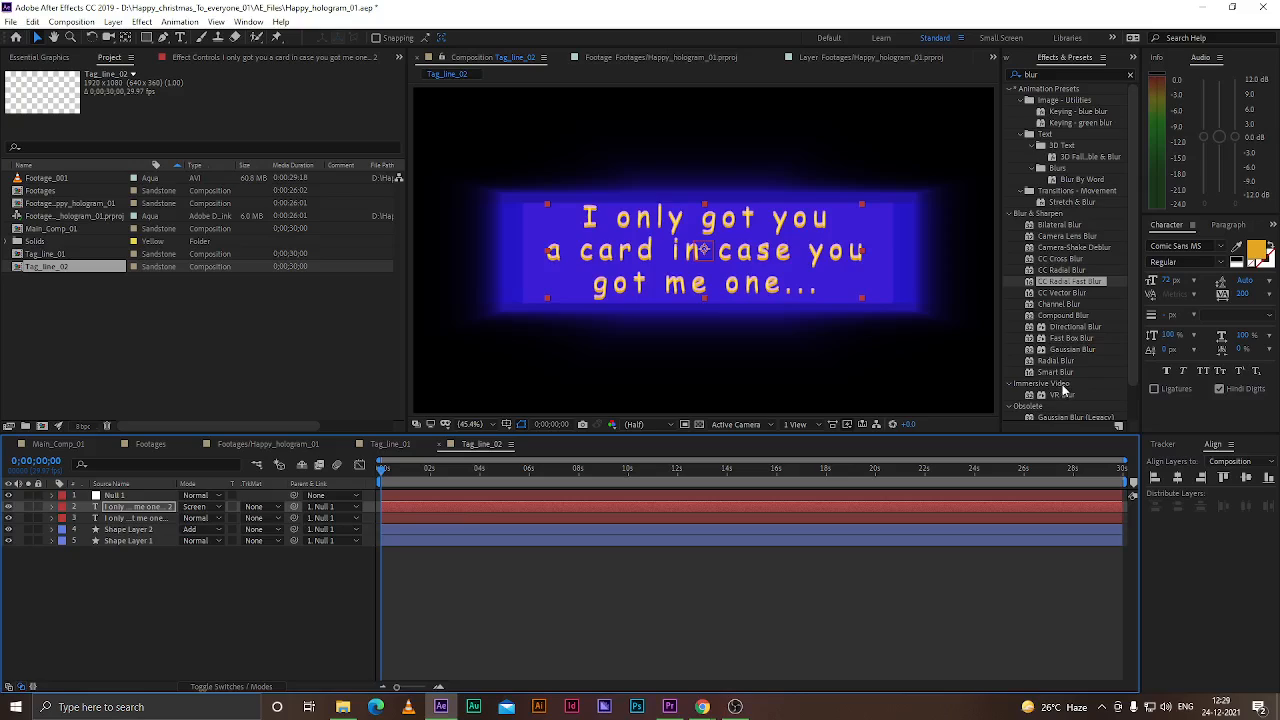
Search the effects for glow and apply Glow to the duplicated text layer
{"action": "scroll", "coordinate": [1062, 387], "scroll_direction": "down", "scroll_amount": 2}
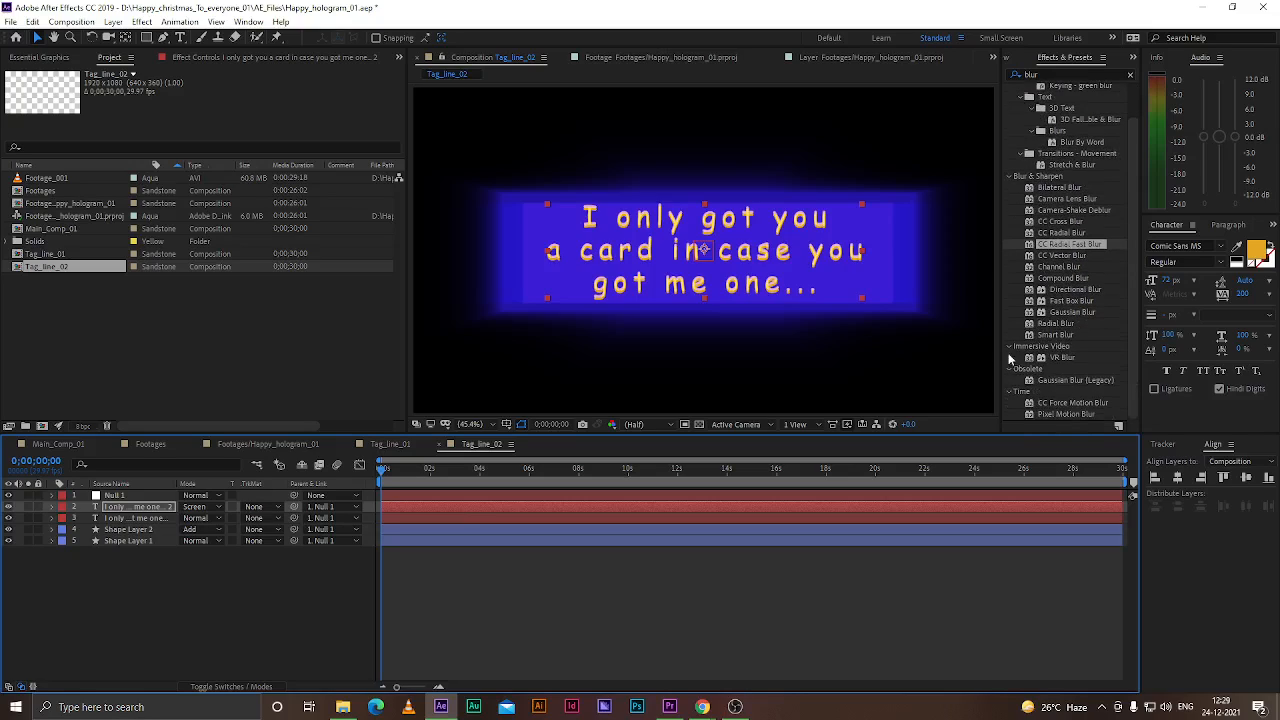
{"action": "scroll", "coordinate": [1054, 348], "scroll_direction": "up", "scroll_amount": 2}
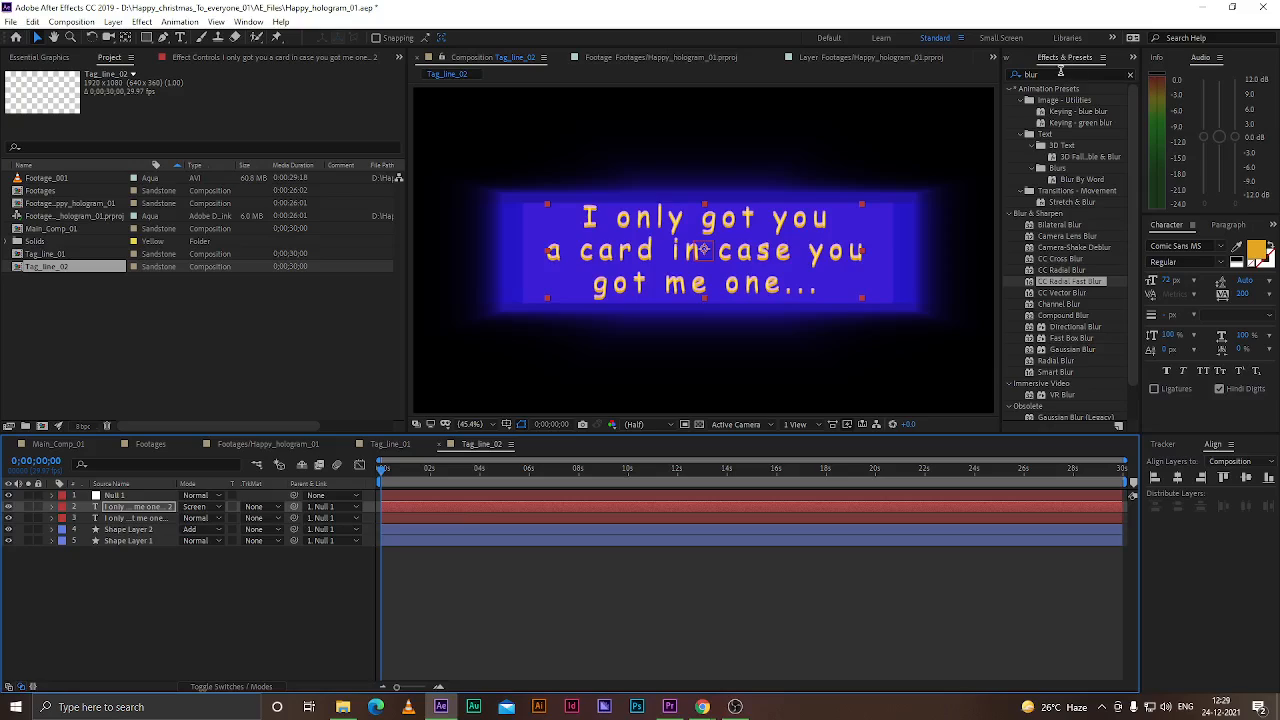
{"action": "left_click", "coordinate": [1060, 74]}
{"action": "type", "text": "glow"}
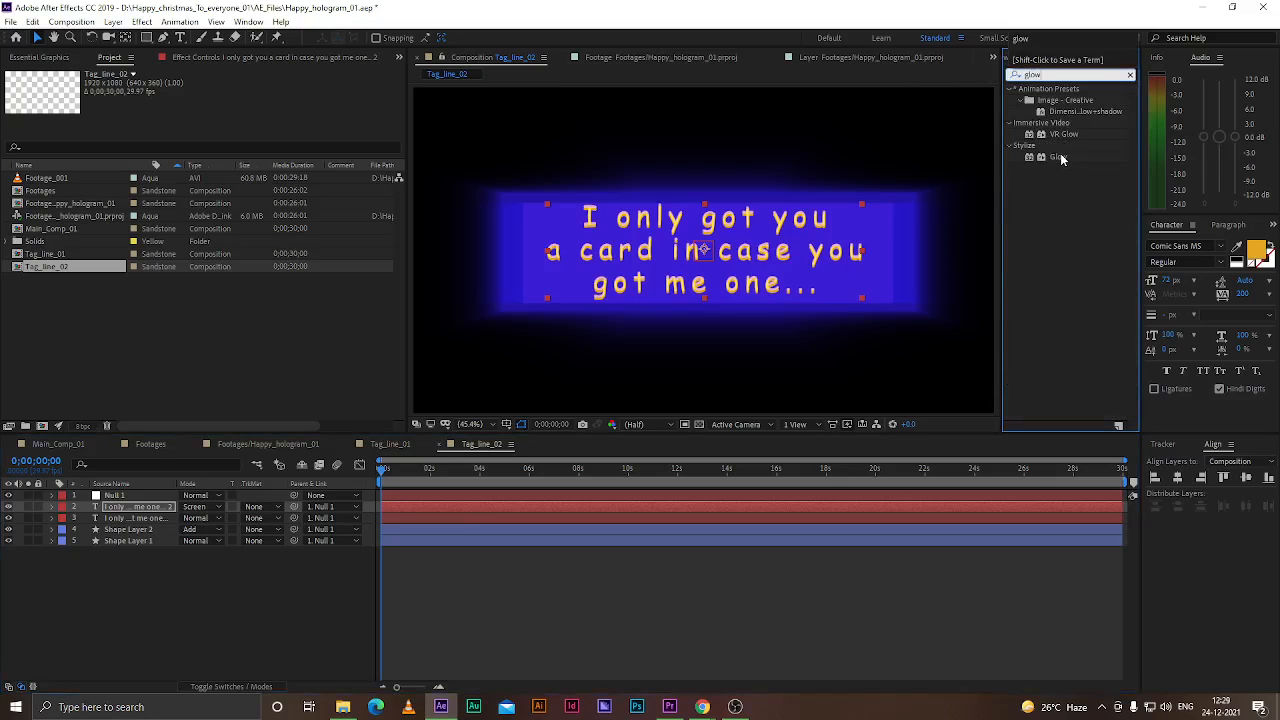
{"action": "left_click_drag", "start_coordinate": [1058, 157], "coordinate": [135, 505]}
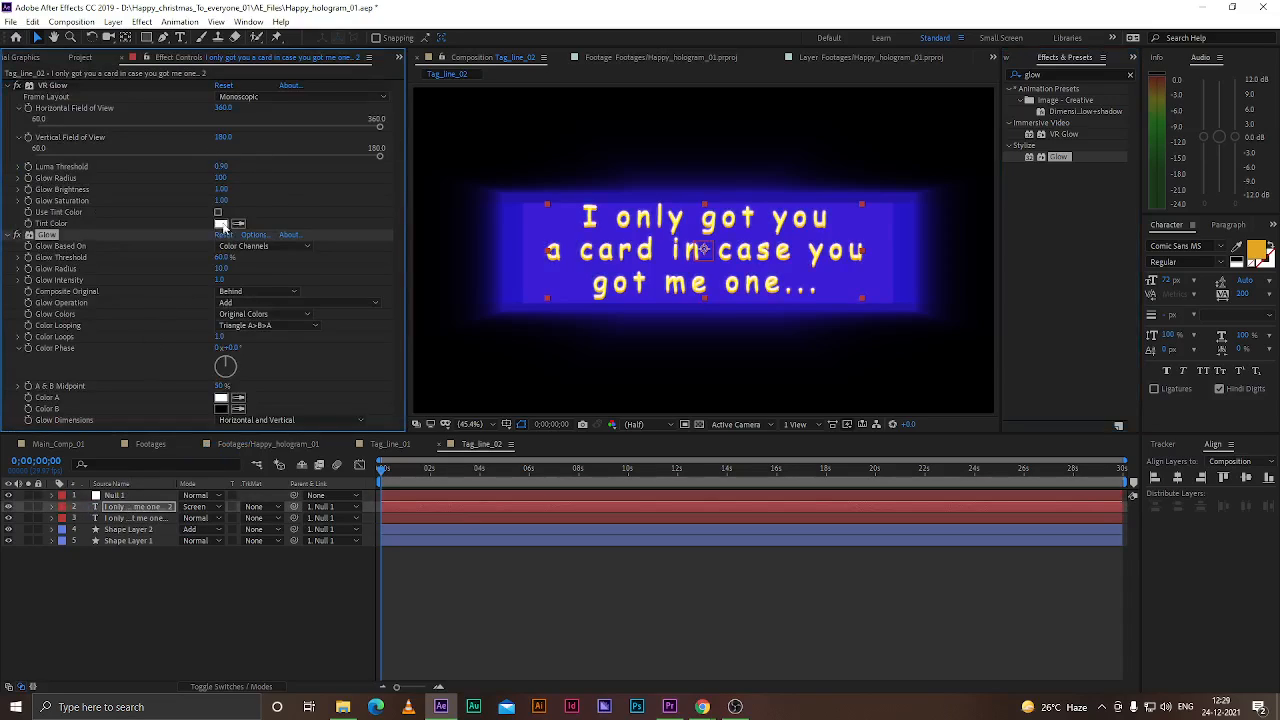
Set the Glow radius to 37, dimensions to Horizontal and intensity to 1.5
{"action": "left_click_drag", "start_coordinate": [221, 268], "coordinate": [236, 270]}
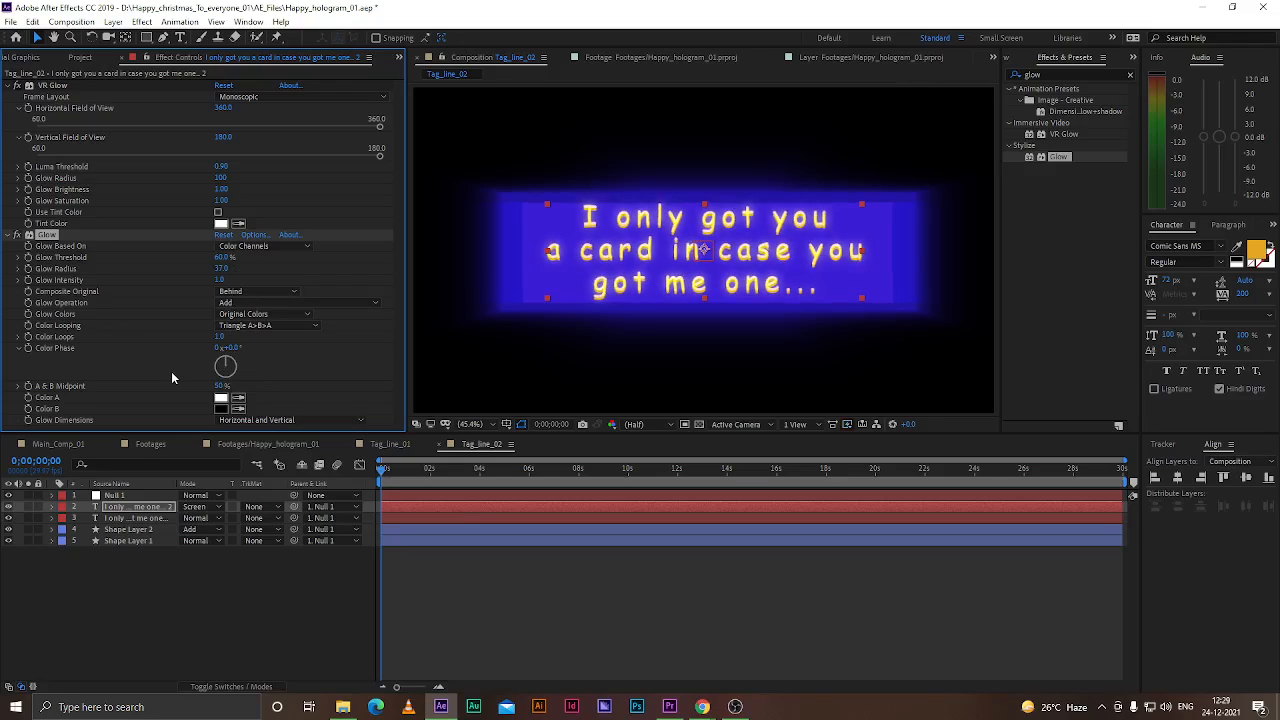
{"action": "left_click", "coordinate": [257, 422]}
{"action": "left_click", "coordinate": [257, 450]}
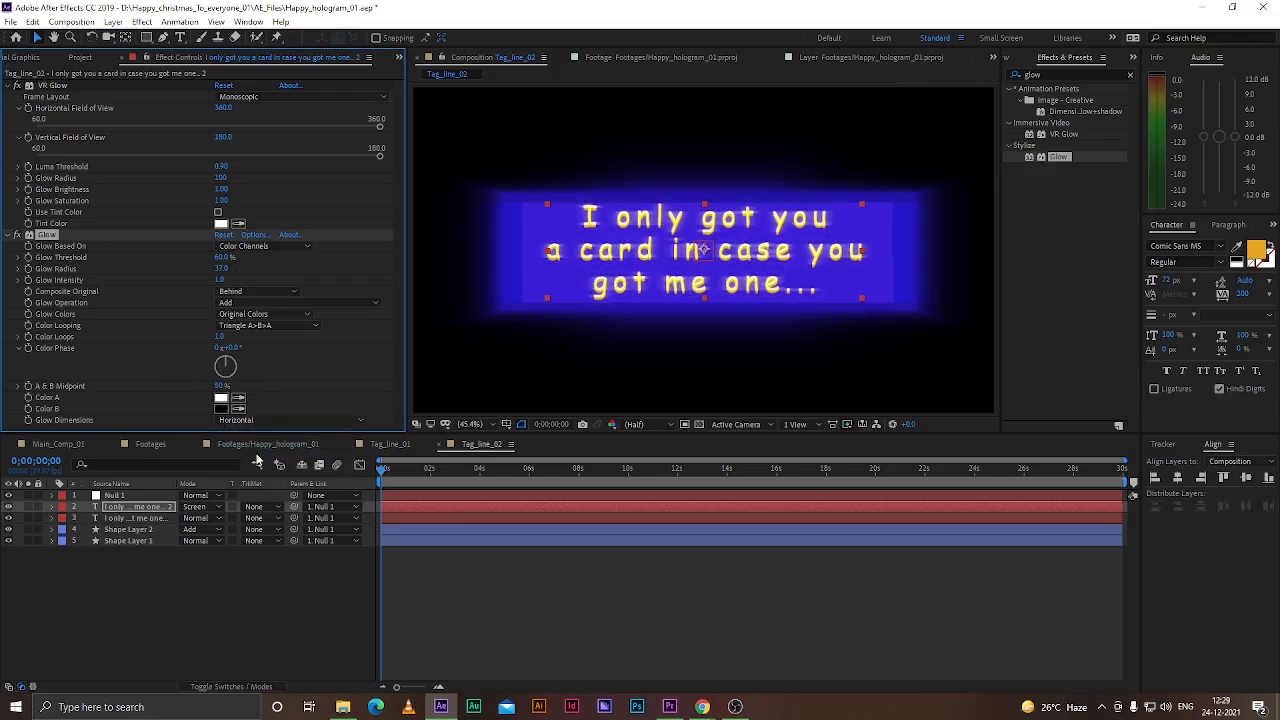
{"action": "left_click", "coordinate": [221, 280]}
{"action": "type", "text": "1.5"}
{"action": "key", "text": "Return"}
Set the Glow threshold to 45%, dimensions to Vertical and radius to 255, then save the project
{"action": "left_click_drag", "start_coordinate": [266, 277], "coordinate": [352, 274]}
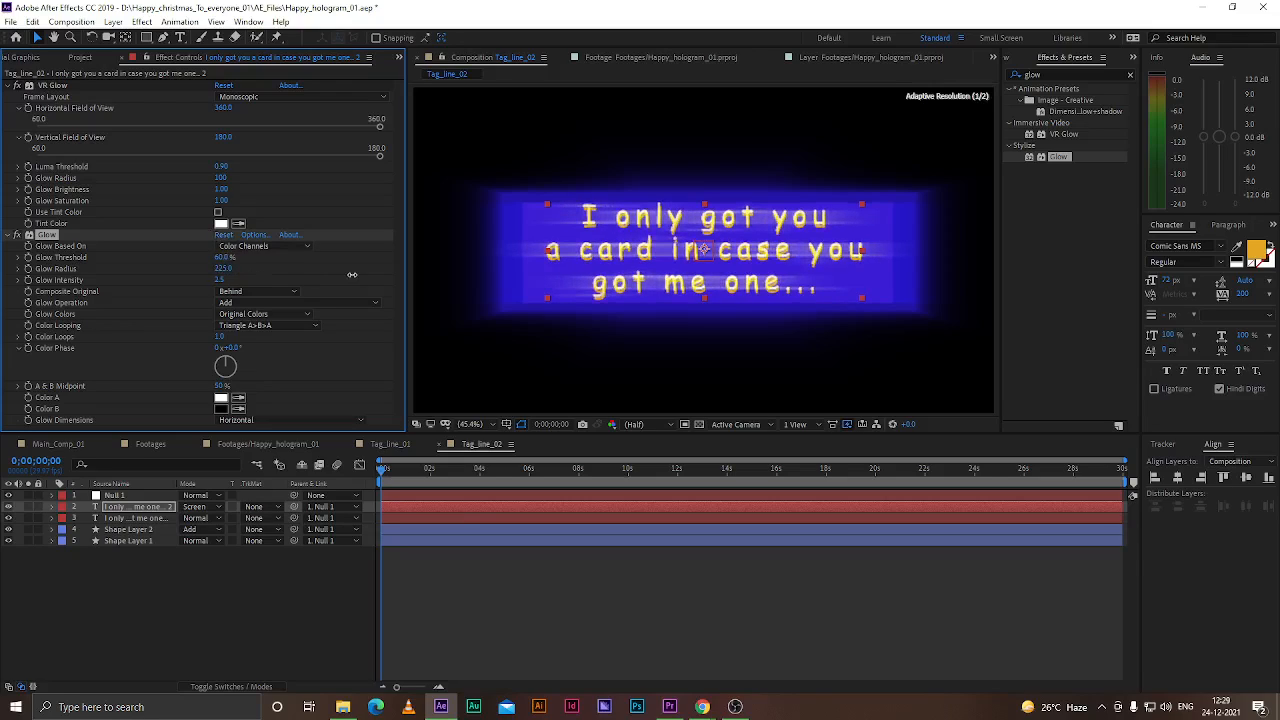
{"action": "left_click", "coordinate": [222, 258]}
{"action": "type", "text": "45"}
{"action": "key", "text": "Return"}
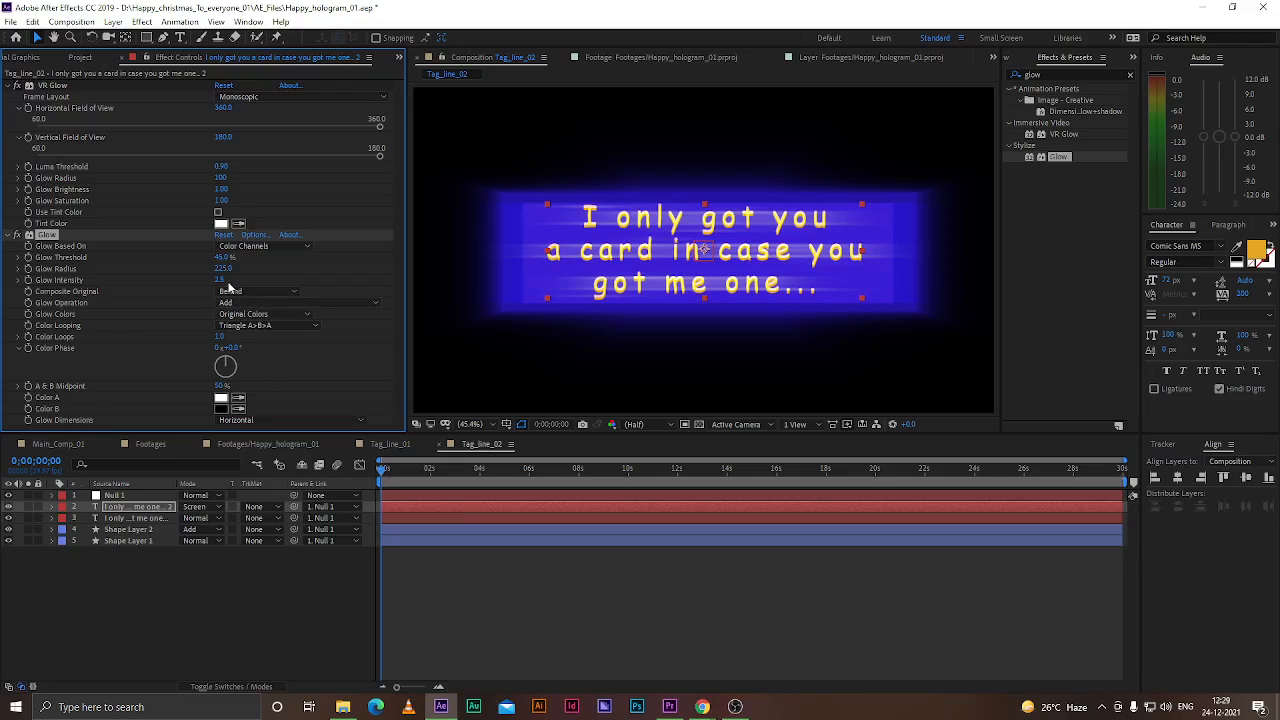
{"action": "left_click_drag", "start_coordinate": [221, 269], "coordinate": [154, 277]}
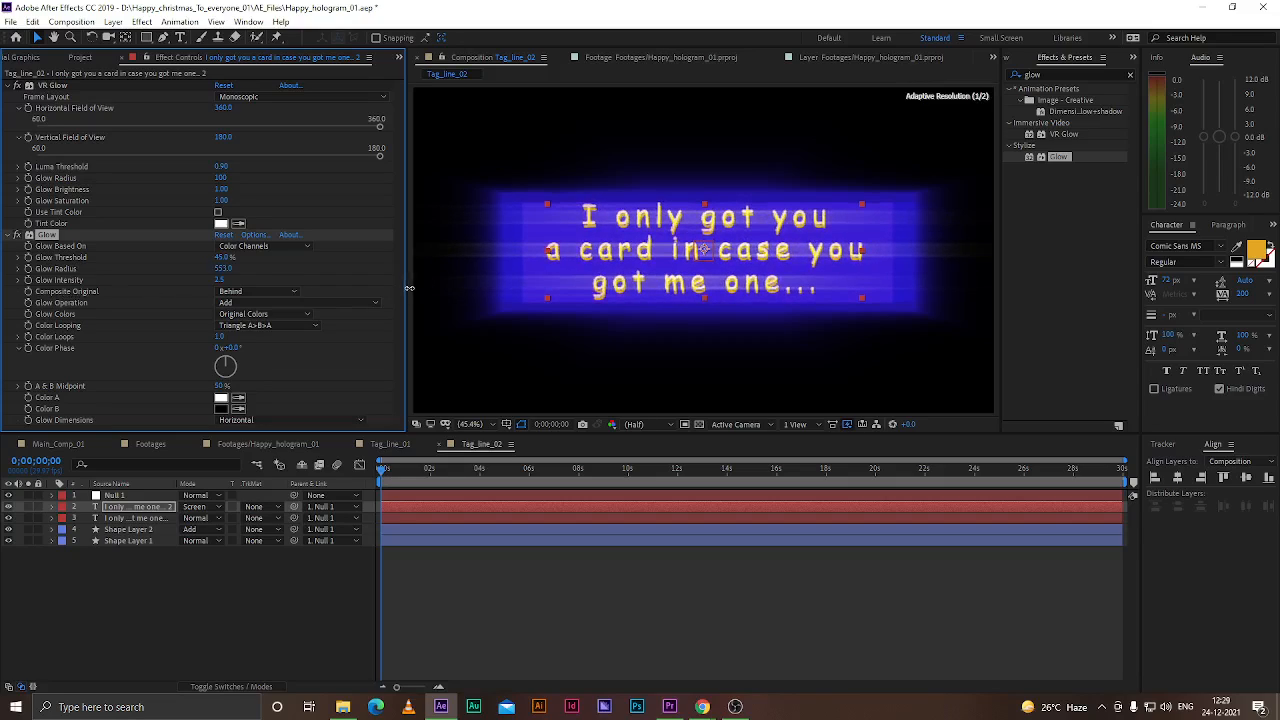
{"action": "left_click", "coordinate": [262, 420]}
{"action": "left_click", "coordinate": [250, 464]}
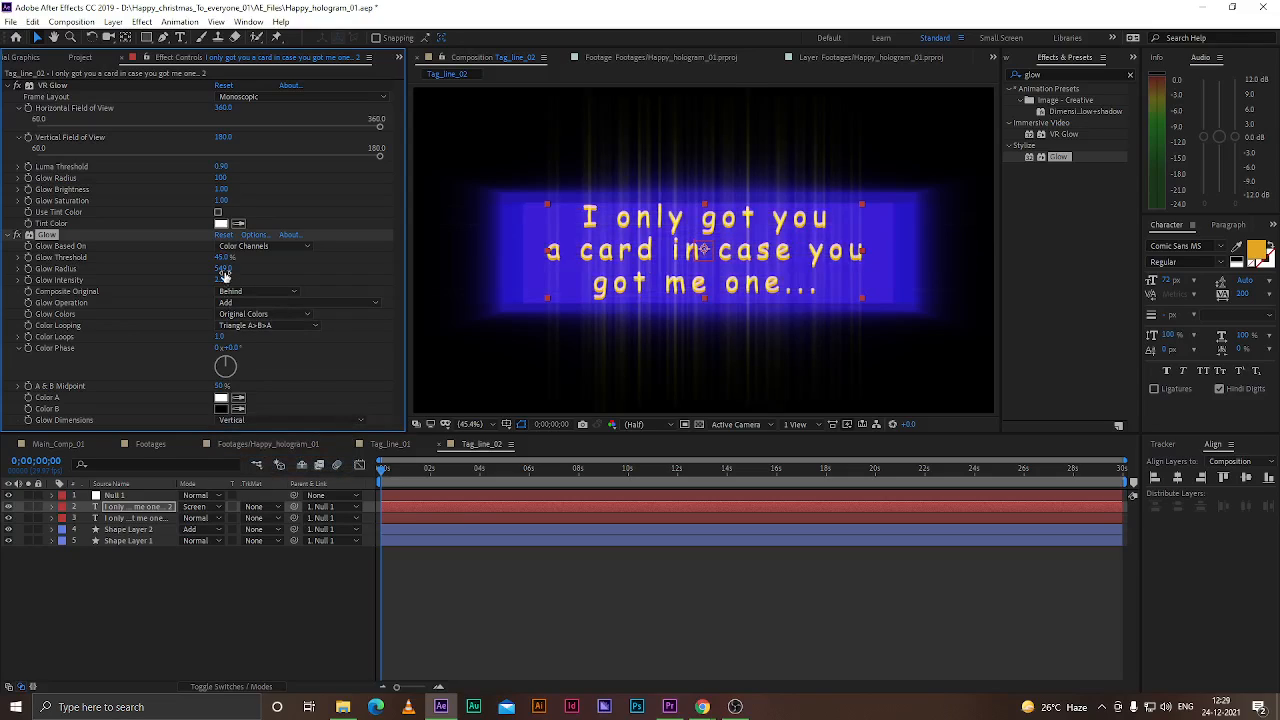
{"action": "left_click_drag", "start_coordinate": [223, 270], "coordinate": [70, 298]}
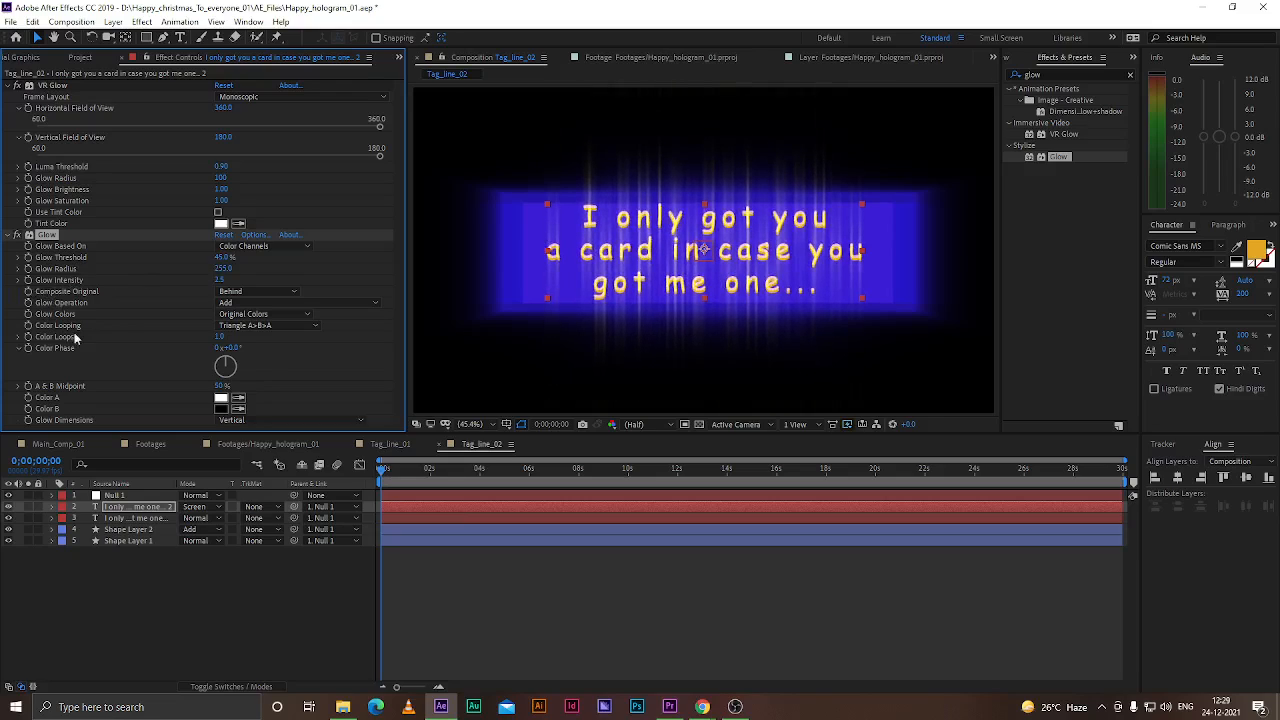
{"action": "left_click", "coordinate": [141, 601]}
{"action": "key", "text": "ctrl+s"}
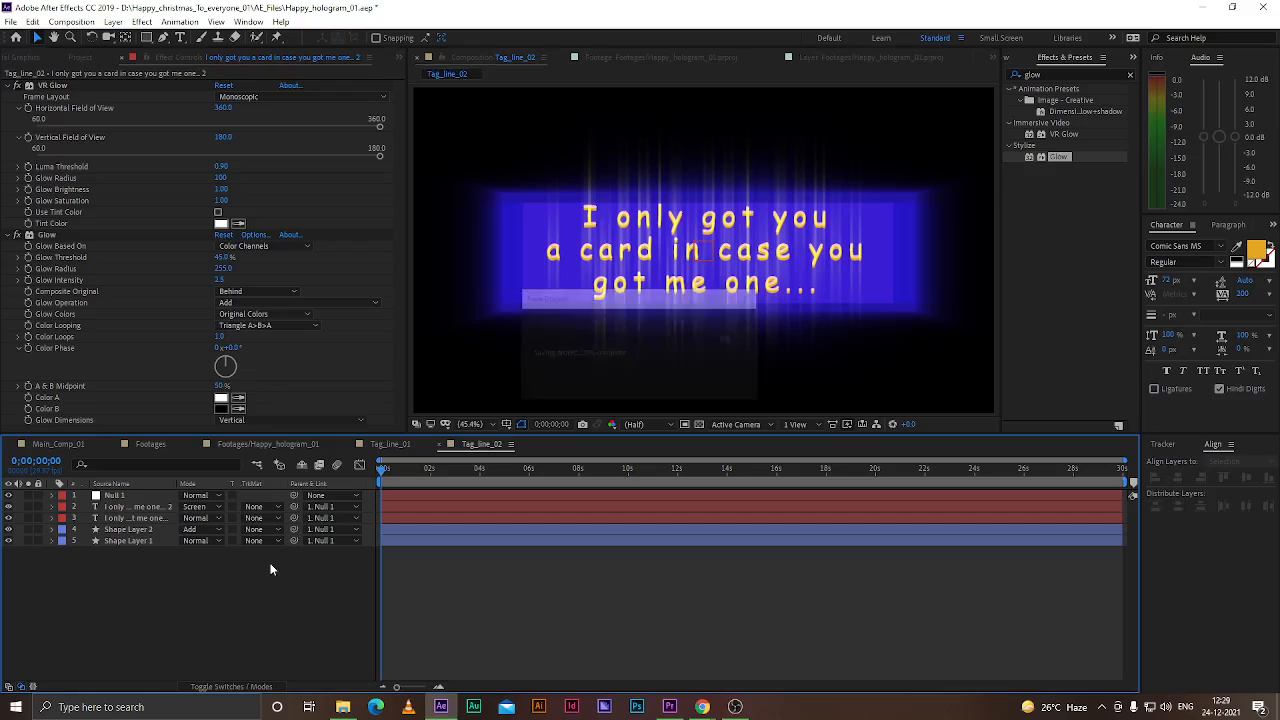
Add the Tag_line_02 composition as a layer in the Footages/Happy_hologram_01 composition
{"action": "left_click", "coordinate": [270, 443]}
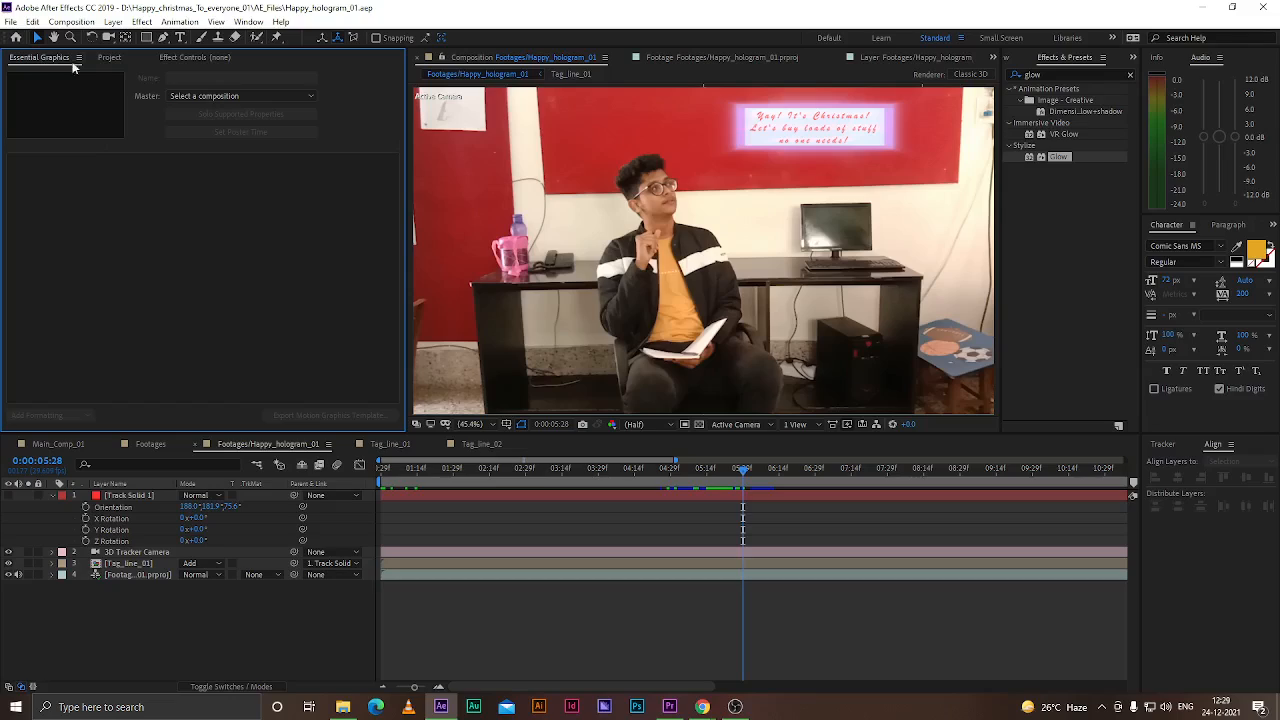
{"action": "left_click", "coordinate": [108, 57]}
{"action": "left_click_drag", "start_coordinate": [50, 266], "coordinate": [126, 565]}
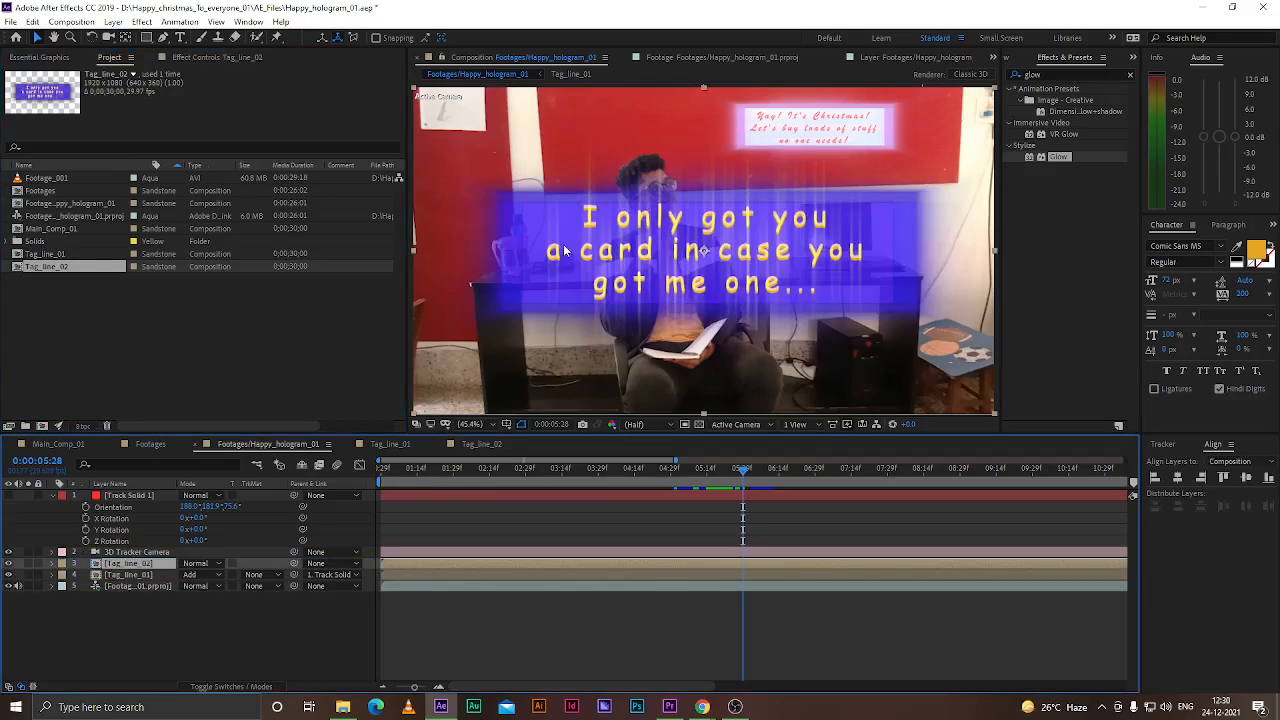
{"action": "left_click", "coordinate": [73, 328]}
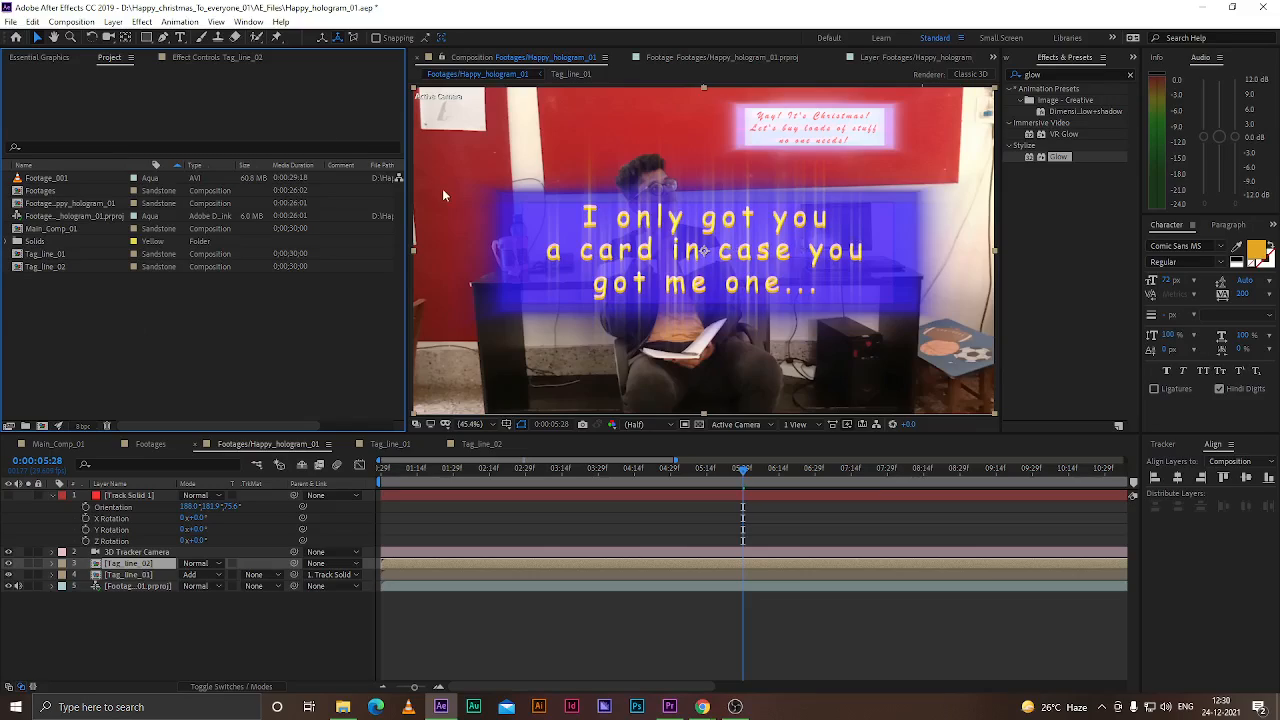
Scale the Tag_line_02 layer to 32% and move it to the upper left, above the man
{"action": "left_click", "coordinate": [108, 628]}
{"action": "left_click", "coordinate": [132, 564]}
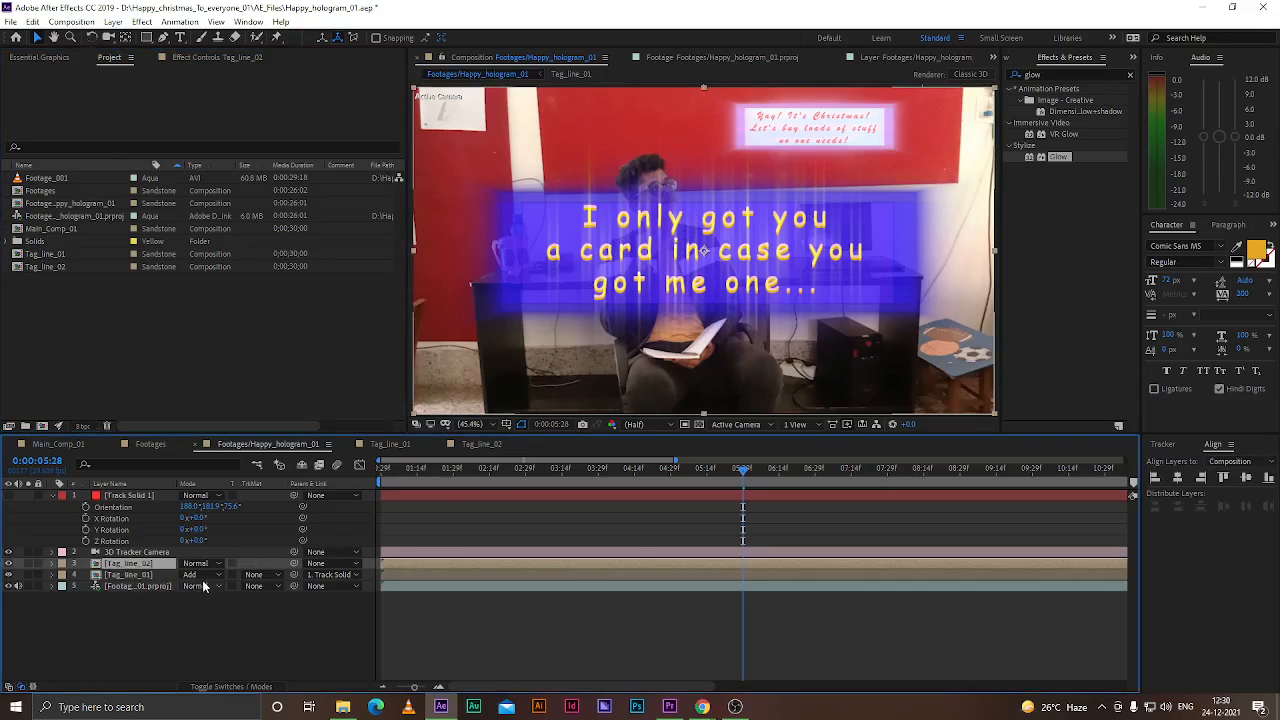
{"action": "key", "text": "s"}
{"action": "left_click_drag", "start_coordinate": [220, 576], "coordinate": [178, 577]}
{"action": "left_click_drag", "start_coordinate": [757, 250], "coordinate": [549, 161]}
Try the Add and Screen blend modes on the Tag_line_02 layer
{"action": "left_click", "coordinate": [206, 564]}
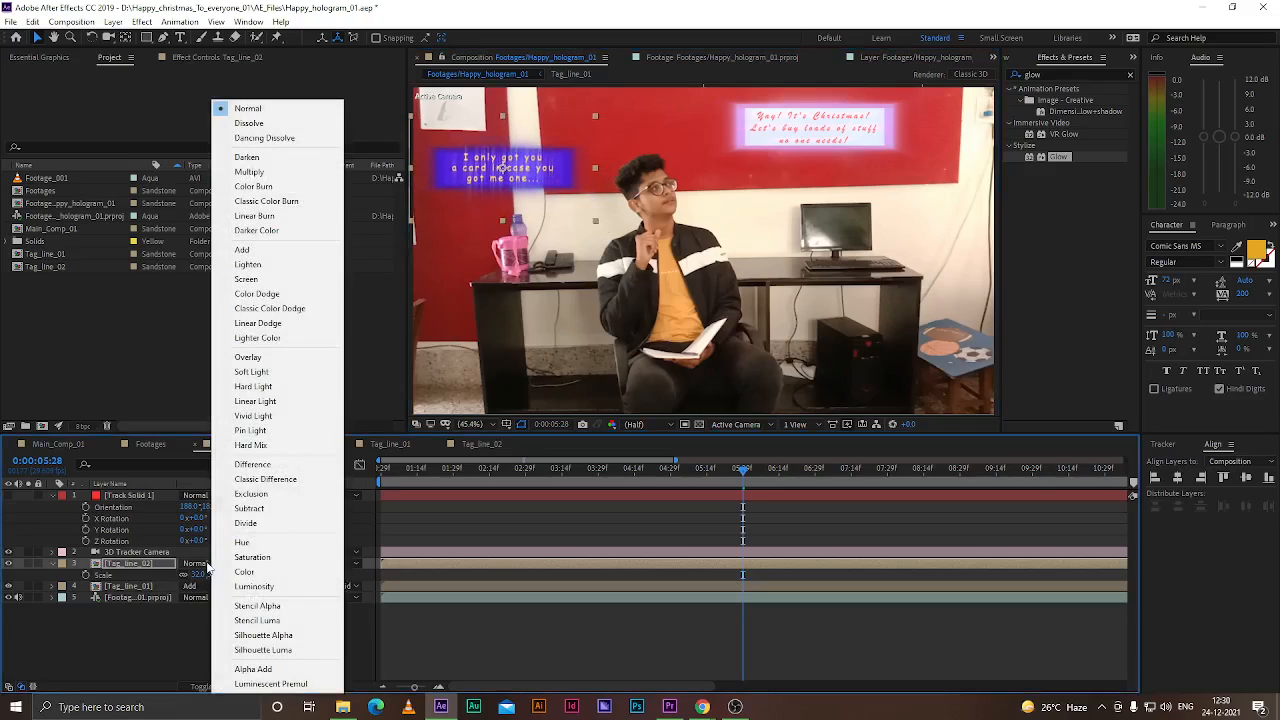
{"action": "left_click", "coordinate": [248, 256]}
{"action": "left_click", "coordinate": [206, 564]}
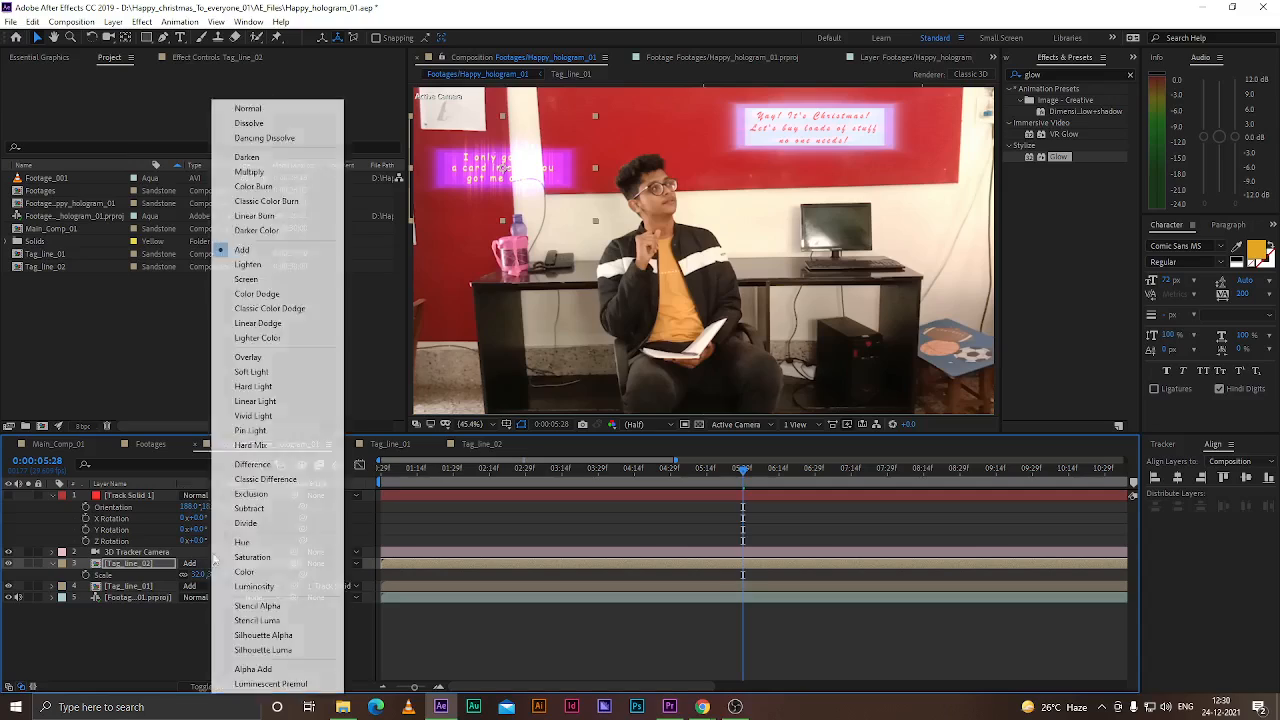
{"action": "left_click", "coordinate": [250, 277]}
Set the Tag_line_02 layer's blend mode back to Normal and reposition it at the top-left corner
{"action": "mouse_move", "coordinate": [538, 163]}
{"action": "left_mouse_down"}
{"action": "mouse_move", "coordinate": [550, 180]}
{"action": "mouse_move", "coordinate": [516, 201]}
{"action": "mouse_move", "coordinate": [510, 156]}
{"action": "mouse_move", "coordinate": [535, 188]}
{"action": "left_mouse_up"}
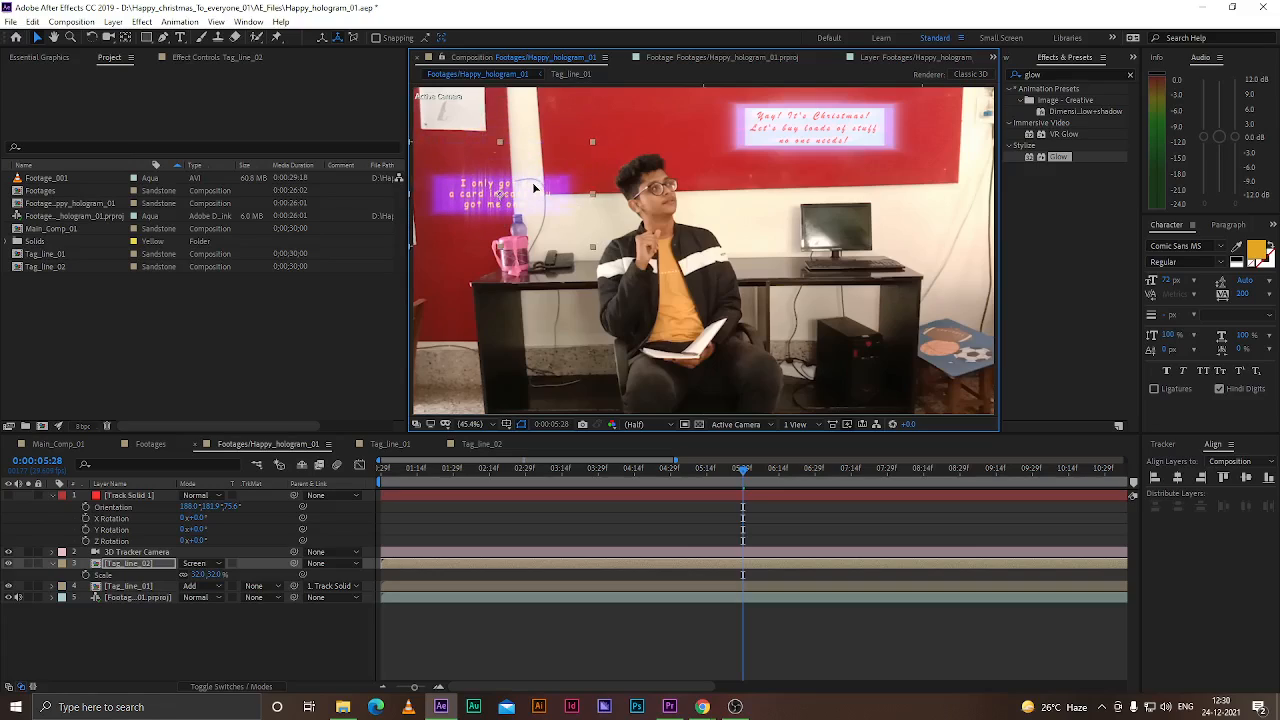
{"action": "left_click", "coordinate": [206, 564]}
{"action": "left_click", "coordinate": [249, 172]}
{"action": "left_click", "coordinate": [206, 564]}
{"action": "left_click", "coordinate": [248, 108]}
{"action": "left_click_drag", "start_coordinate": [527, 199], "coordinate": [523, 164]}
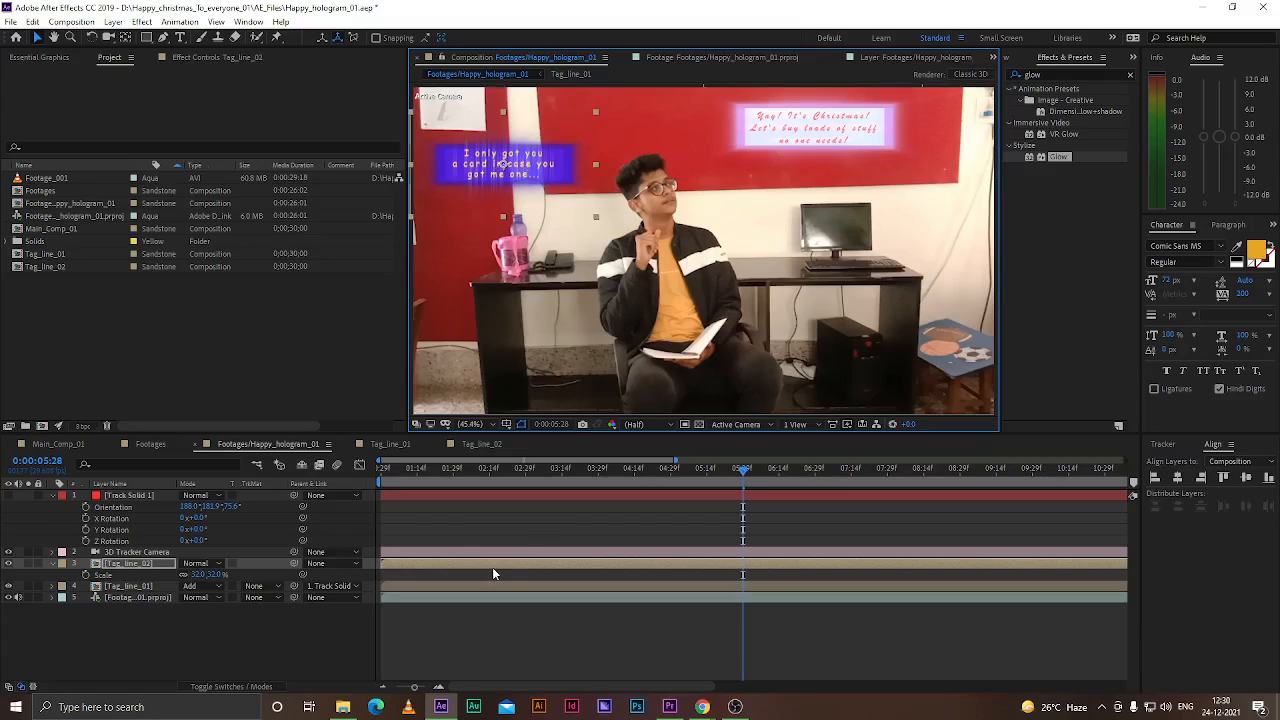
Trim the Tag_line_02 layer so it starts at 0:00:09:28
{"action": "left_click_drag", "start_coordinate": [382, 469], "coordinate": [1060, 483]}
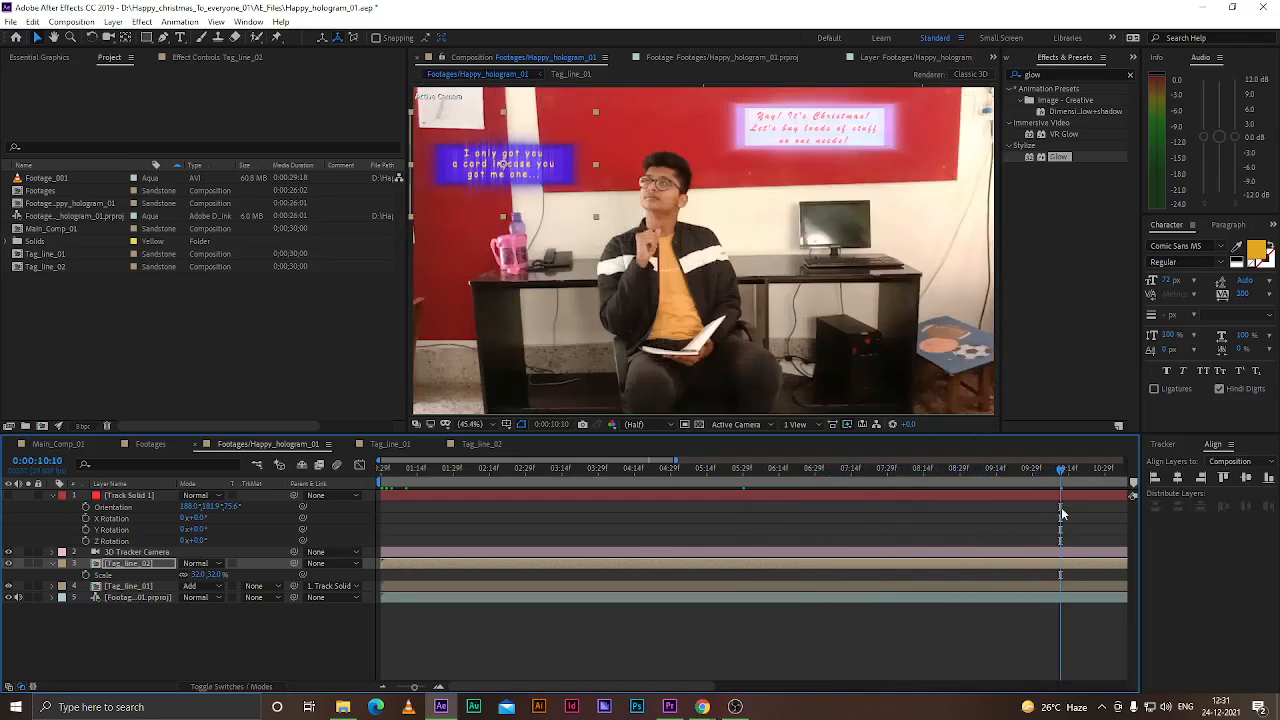
{"action": "scroll", "coordinate": [985, 554], "scroll_direction": "down", "scroll_amount": 1}
{"action": "left_click_drag", "start_coordinate": [952, 476], "coordinate": [924, 476]}
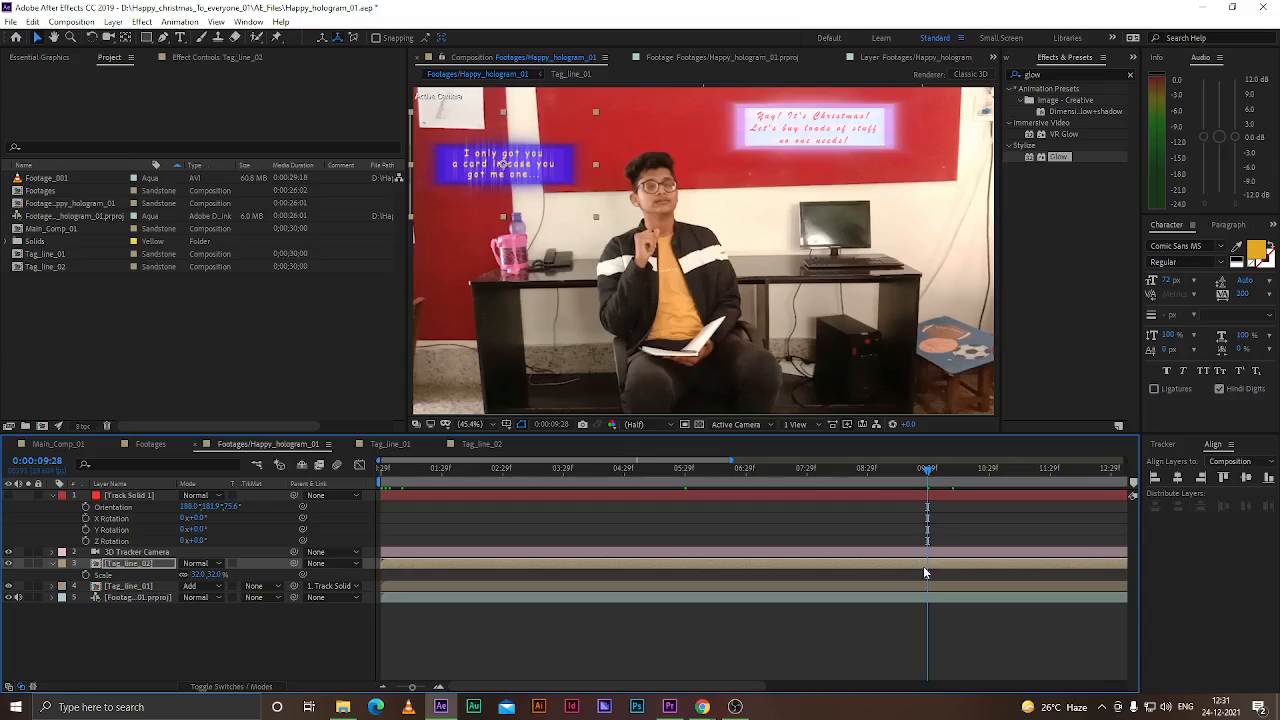
{"action": "key", "text": "alt+bracketleft"}
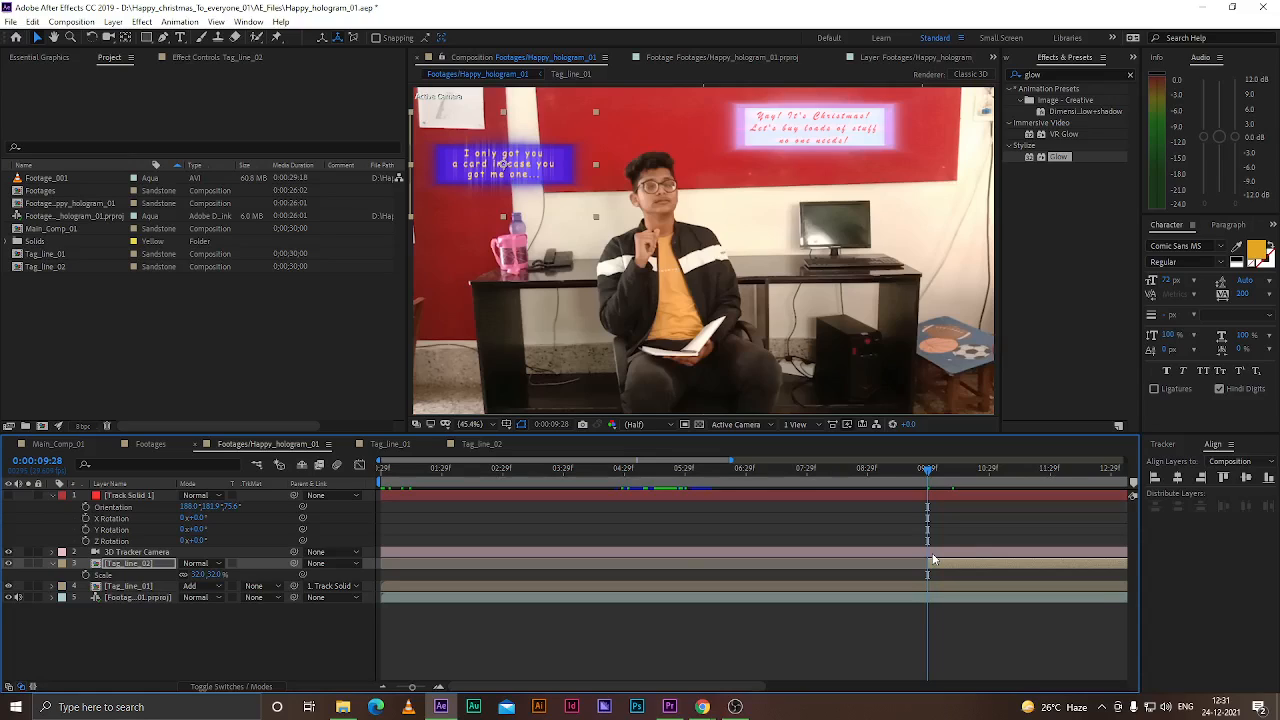
{"action": "left_click", "coordinate": [703, 707]}
{"action": "left_click", "coordinate": [642, 641]}
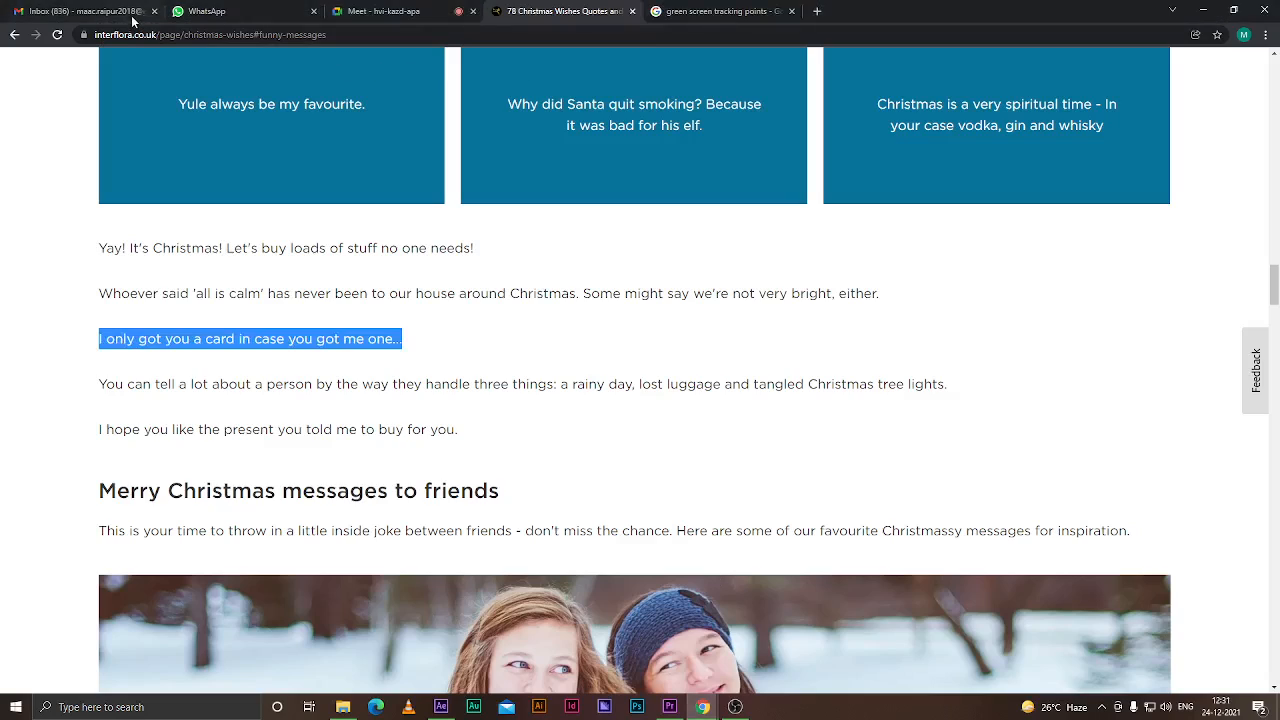
{"action": "left_click", "coordinate": [390, 11]}
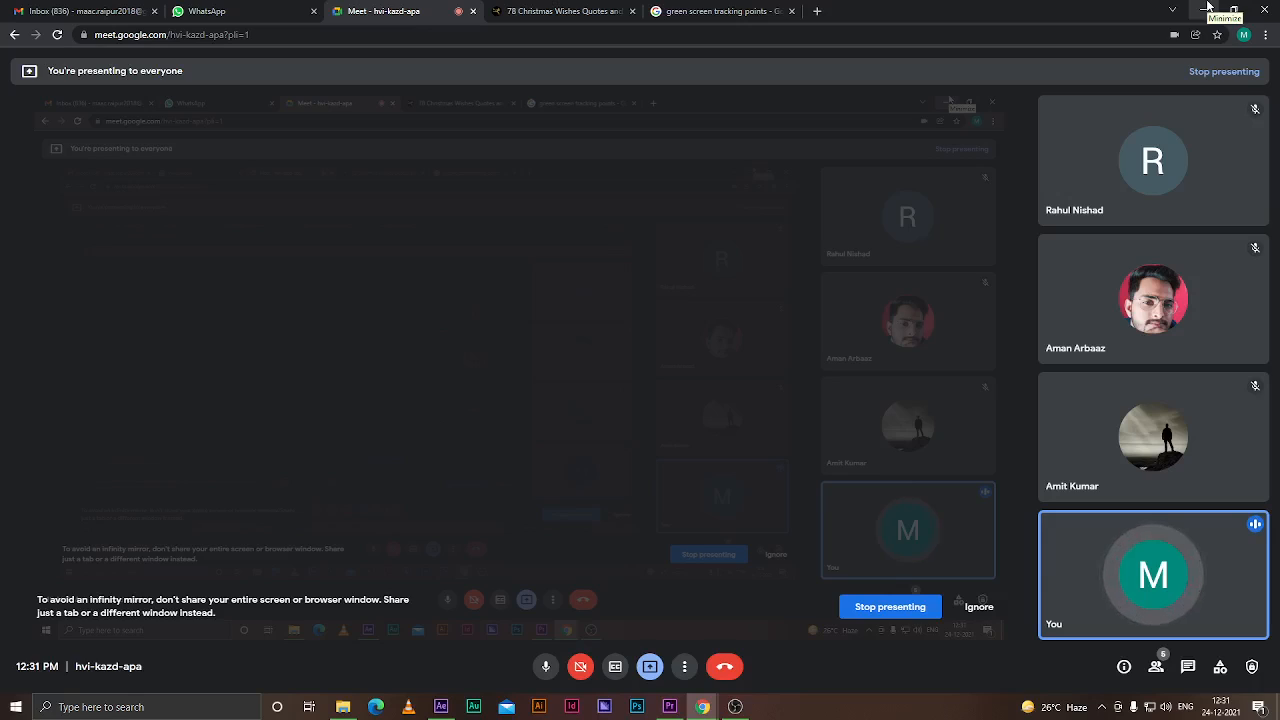
{"action": "left_click", "coordinate": [1208, 8]}
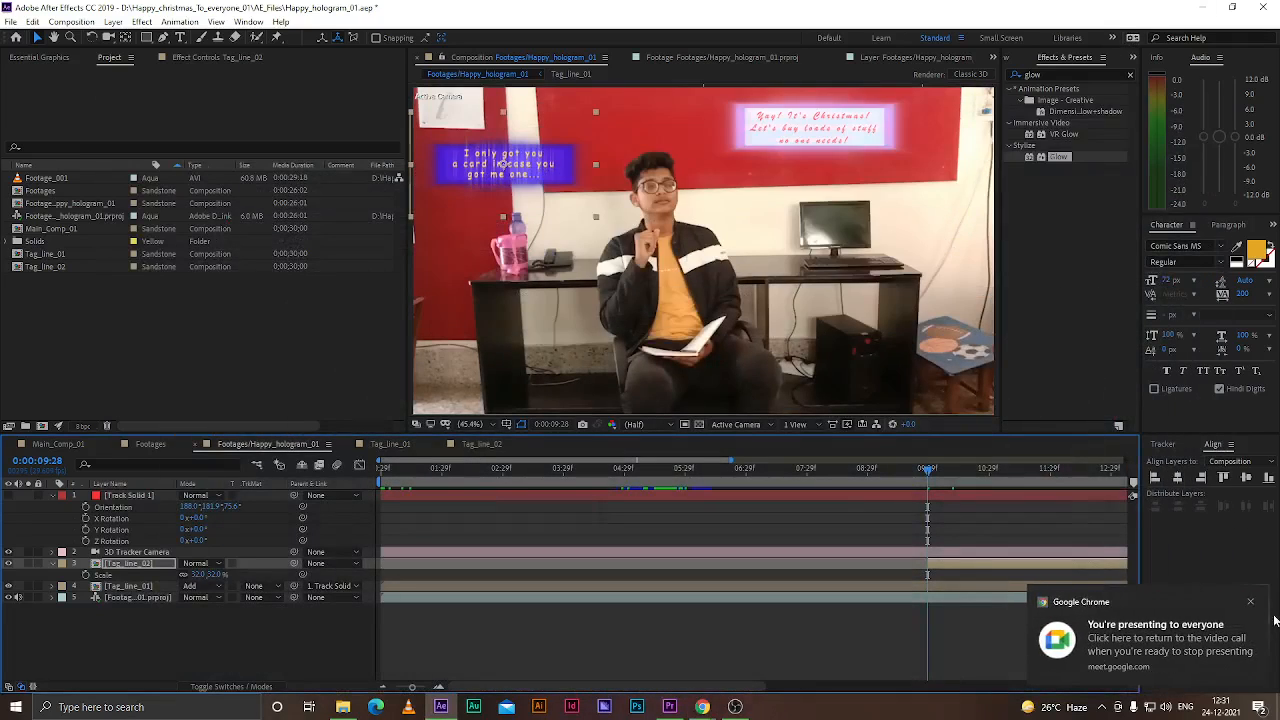
{"action": "left_click", "coordinate": [1251, 602]}
{"action": "scroll", "coordinate": [794, 636], "scroll_direction": "down", "scroll_amount": 2}
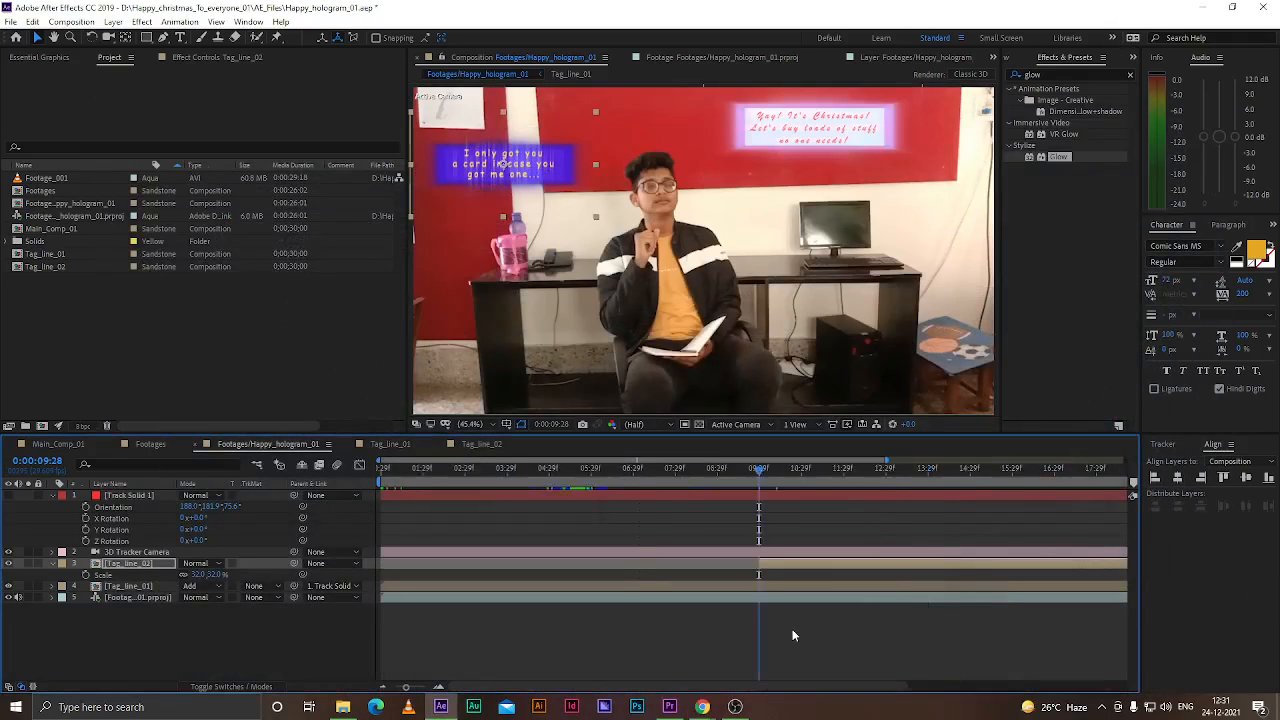
{"action": "scroll", "coordinate": [792, 635], "scroll_direction": "down", "scroll_amount": 2}
{"action": "scroll", "coordinate": [632, 503], "scroll_direction": "up", "scroll_amount": 3}
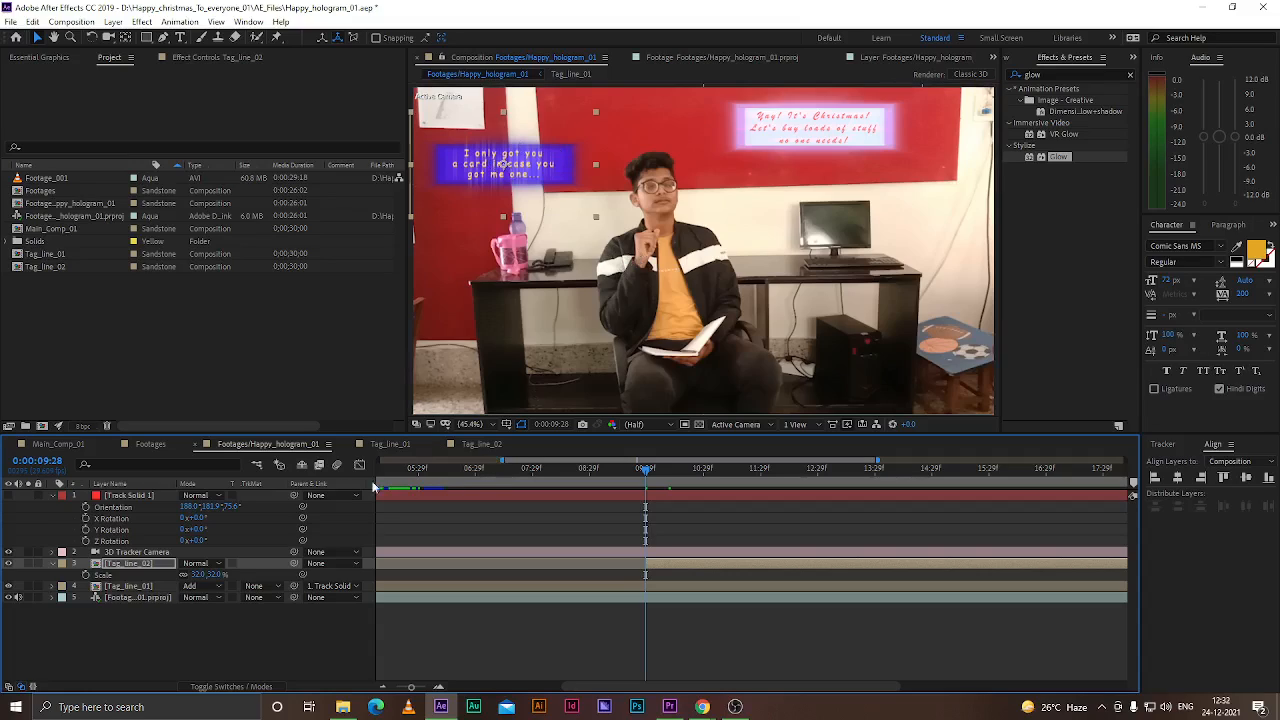
Move the Tag_line_02 layer's anchor point onto the tracking solid on the man's forehead
{"action": "left_click", "coordinate": [113, 497]}
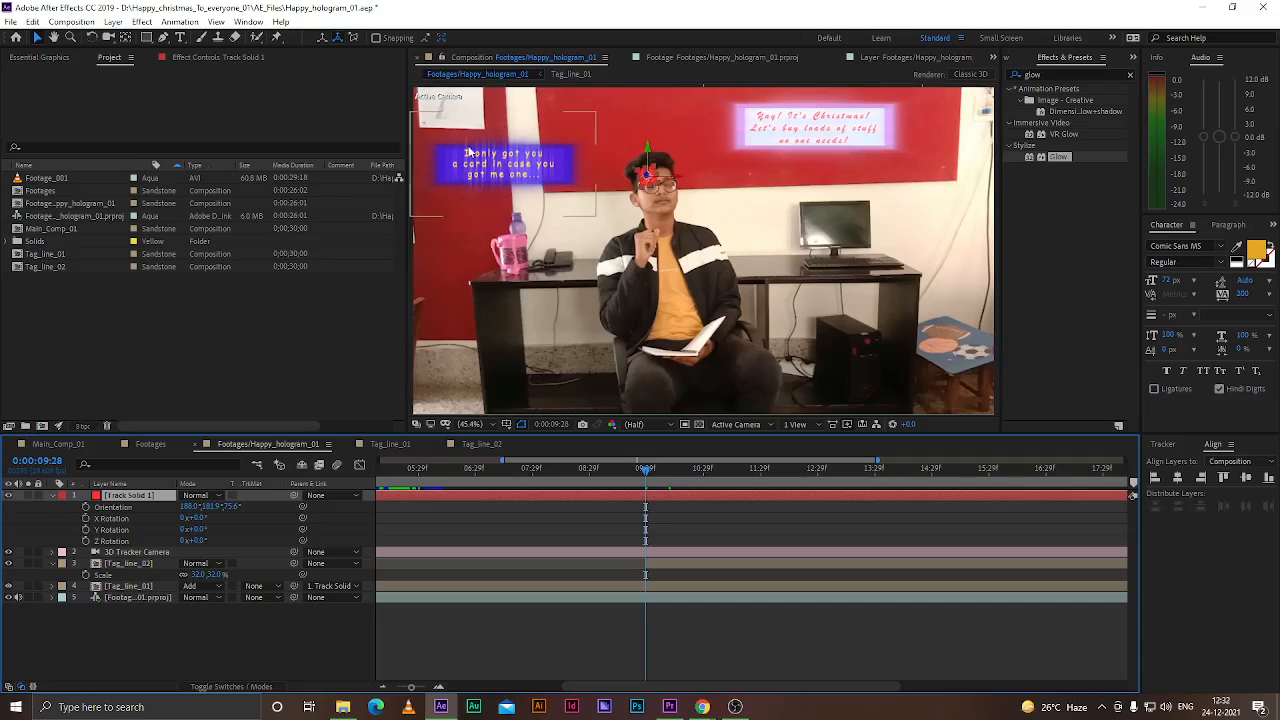
{"action": "left_click", "coordinate": [508, 160]}
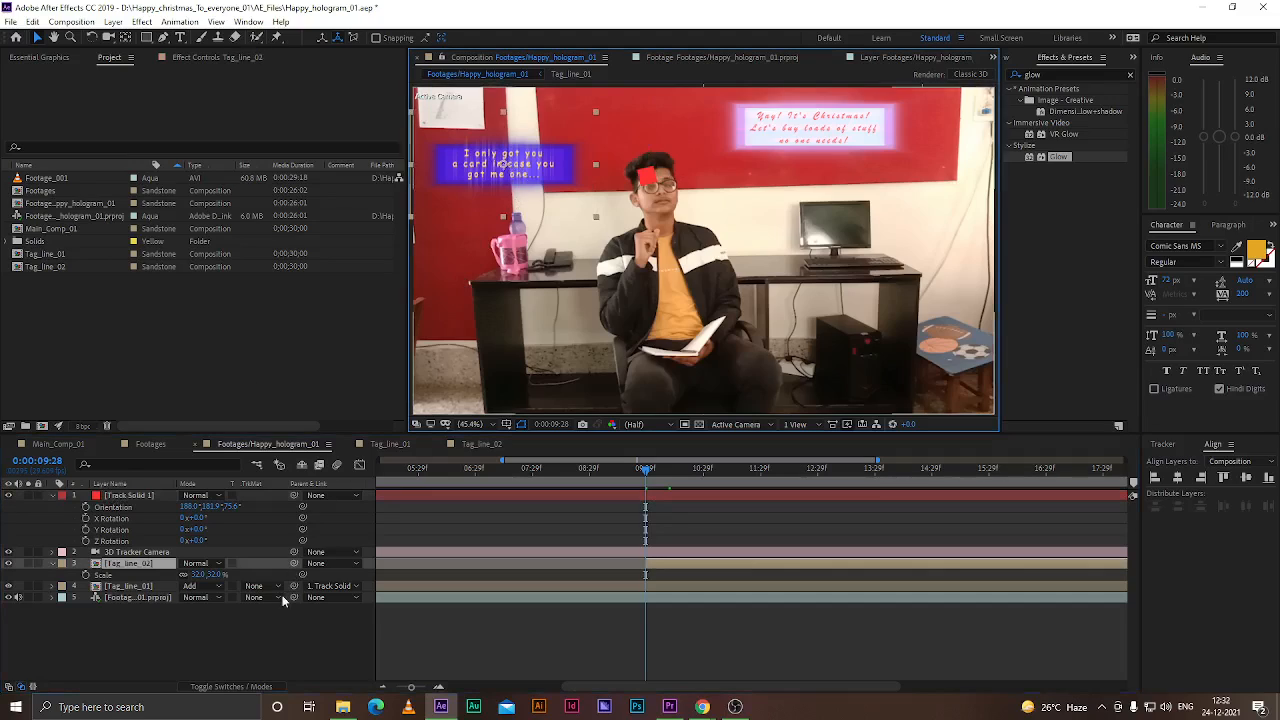
{"action": "mouse_move", "coordinate": [294, 564]}
{"action": "left_mouse_down"}
{"action": "mouse_move", "coordinate": [185, 495]}
{"action": "mouse_move", "coordinate": [145, 498]}
{"action": "mouse_move", "coordinate": [294, 564]}
{"action": "left_mouse_up"}
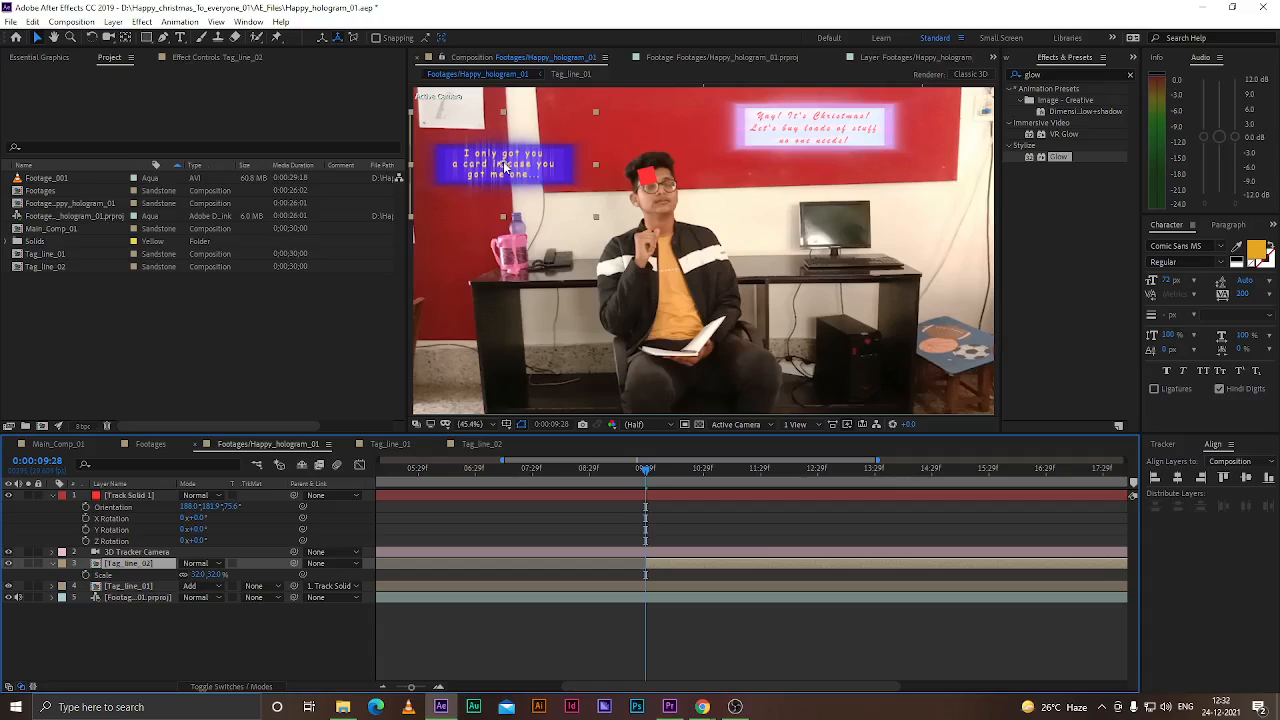
{"action": "key", "text": "y"}
{"action": "left_click_drag", "start_coordinate": [505, 167], "coordinate": [648, 178]}
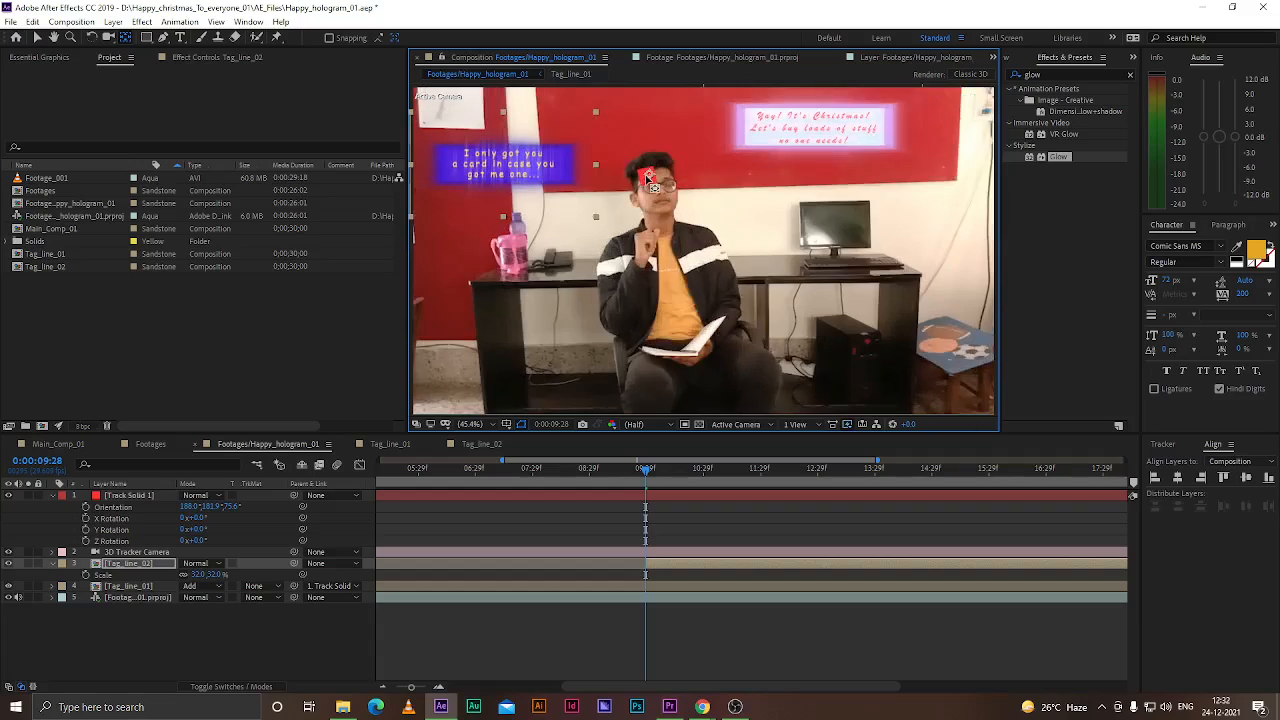
{"action": "scroll", "coordinate": [650, 183], "scroll_direction": "up", "scroll_amount": 3}
{"action": "scroll", "coordinate": [650, 183], "scroll_direction": "down", "scroll_amount": 2}
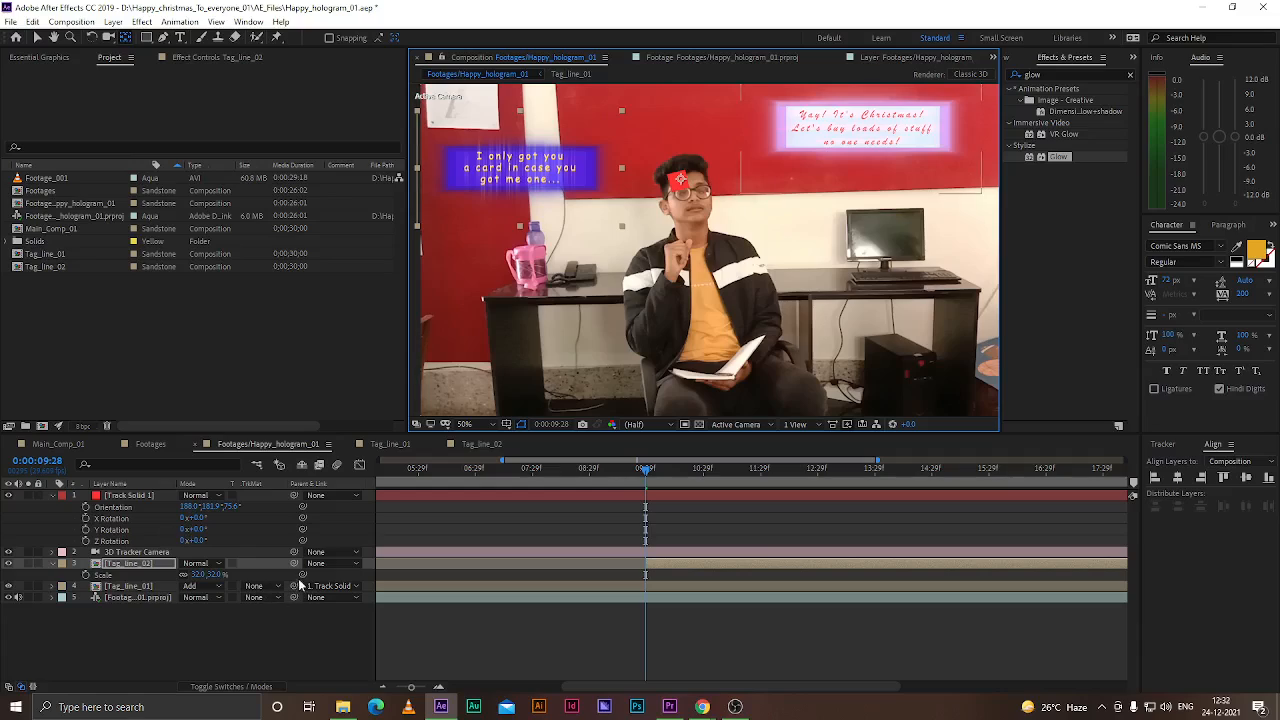
Parent the Tag_line_02 layer to Track Solid 1
{"action": "left_click_drag", "start_coordinate": [294, 563], "coordinate": [127, 505]}
{"action": "mouse_move", "coordinate": [646, 469]}
{"action": "left_mouse_down"}
{"action": "mouse_move", "coordinate": [736, 477]}
{"action": "mouse_move", "coordinate": [652, 486]}
{"action": "left_mouse_up"}
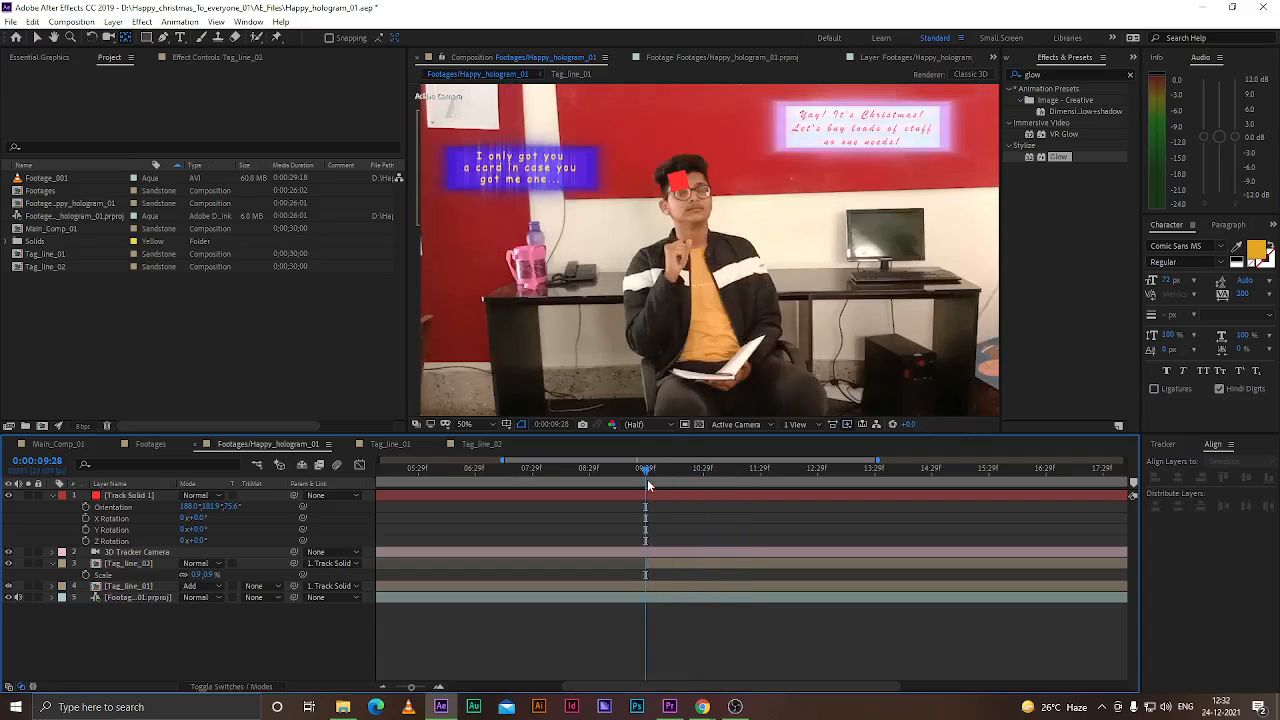
{"action": "left_click", "coordinate": [667, 564]}
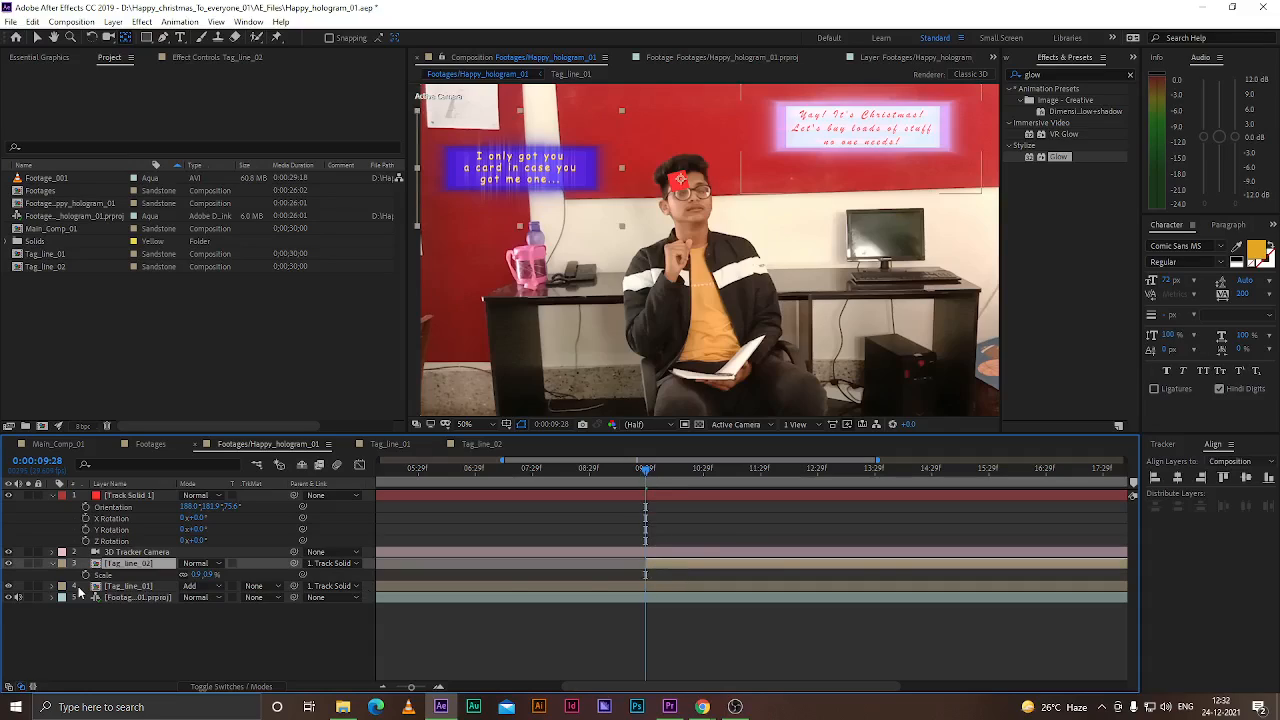
{"action": "left_click", "coordinate": [38, 38]}
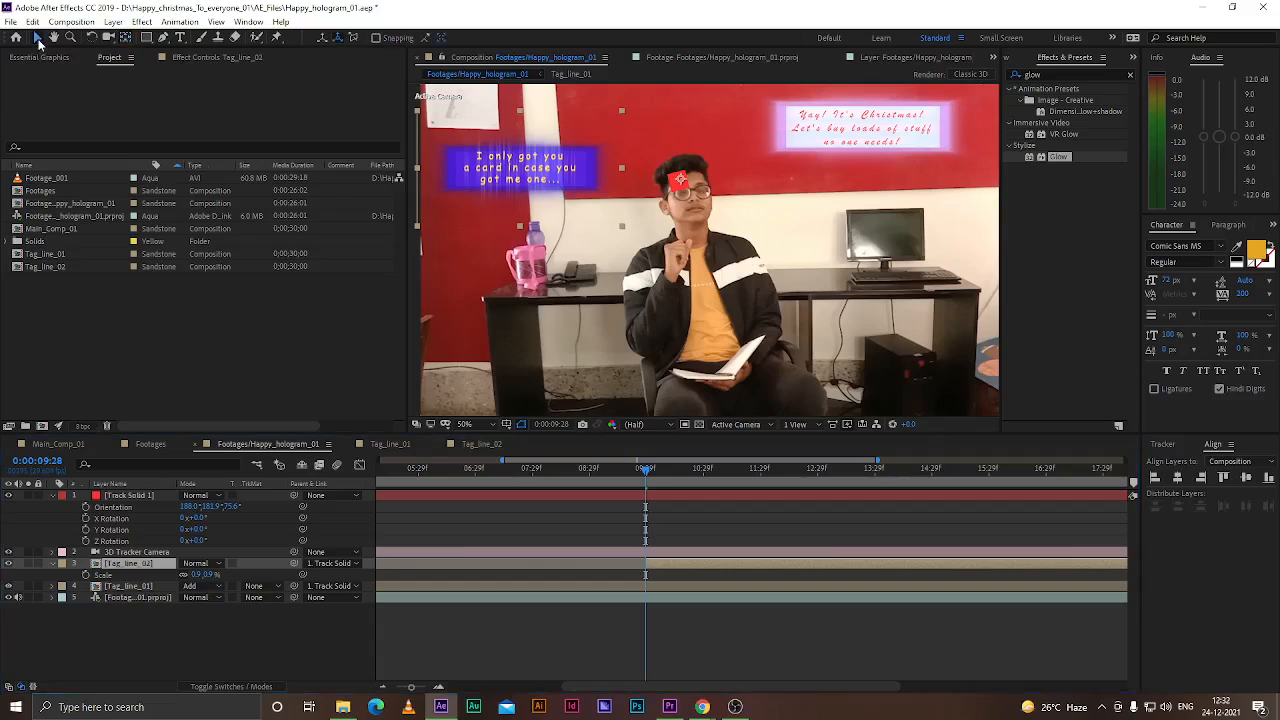
{"action": "left_click", "coordinate": [208, 578]}
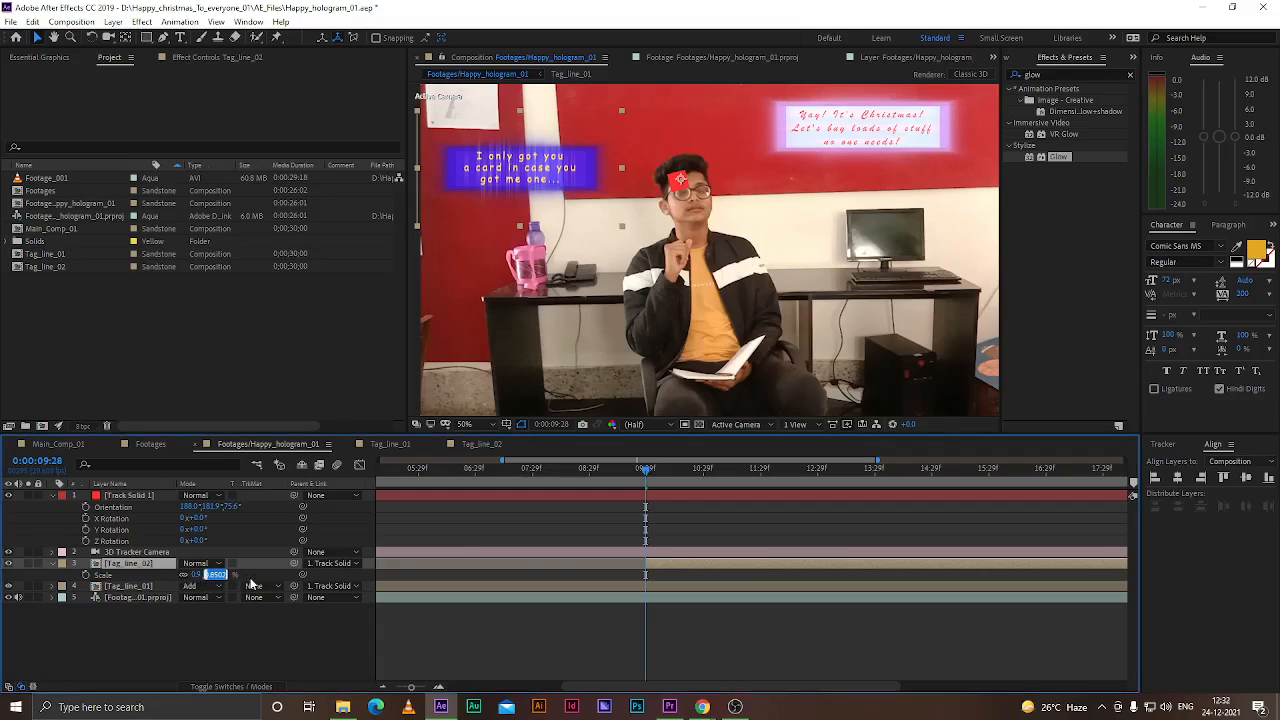
{"action": "type", "text": "0.5"}
{"action": "key", "text": "Return"}
{"action": "key", "text": "ctrl+z"}
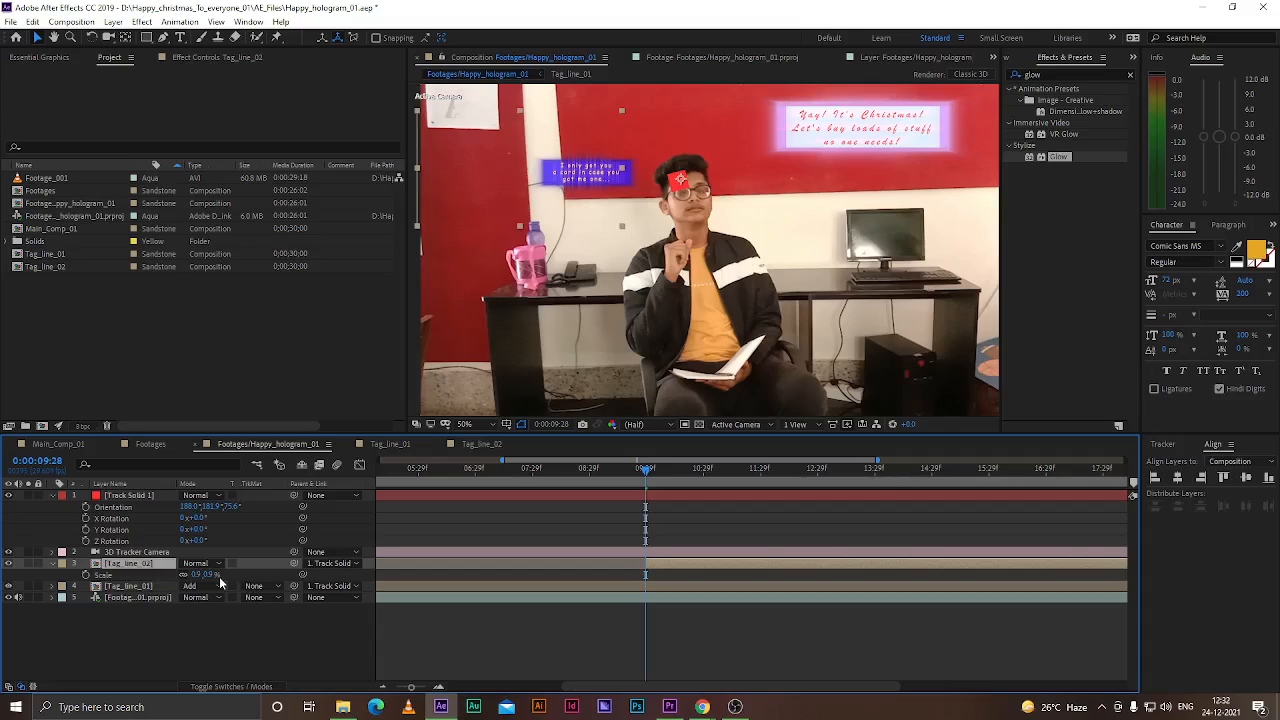
Set the Tag_line_02 layer's scale to 1%
{"action": "left_click", "coordinate": [215, 575]}
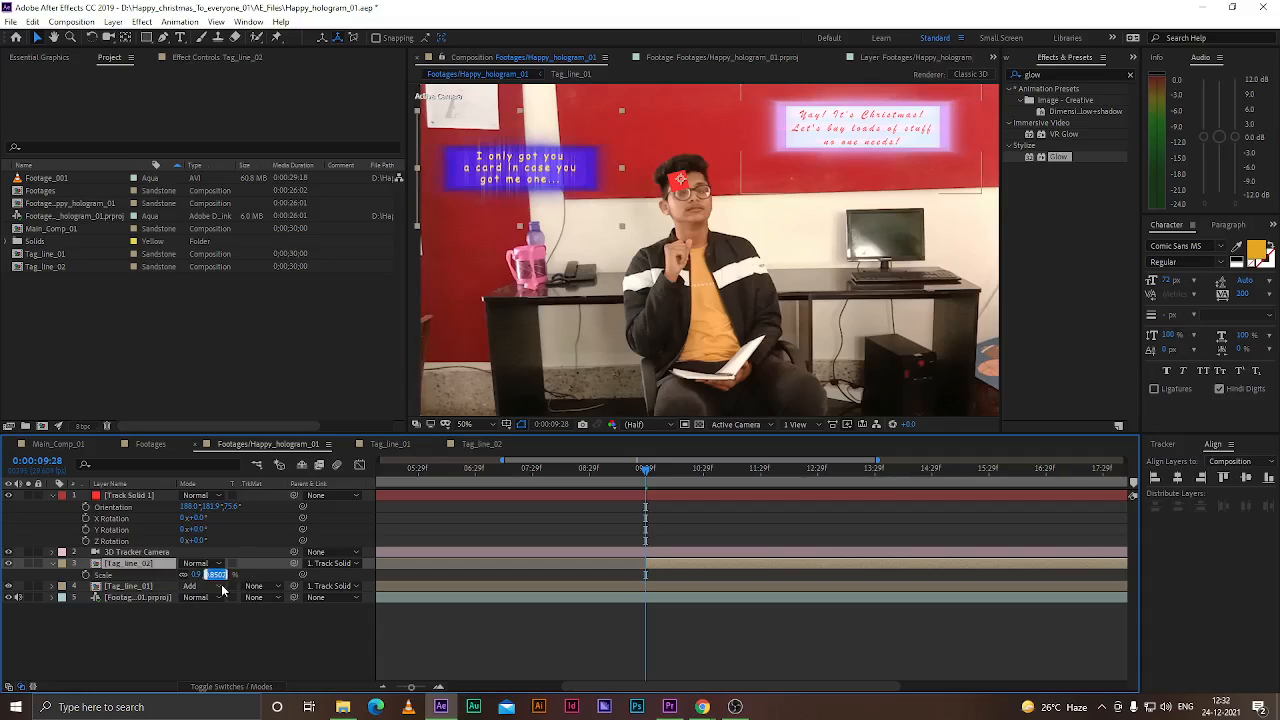
{"action": "type", "text": "1"}
{"action": "key", "text": "Return"}
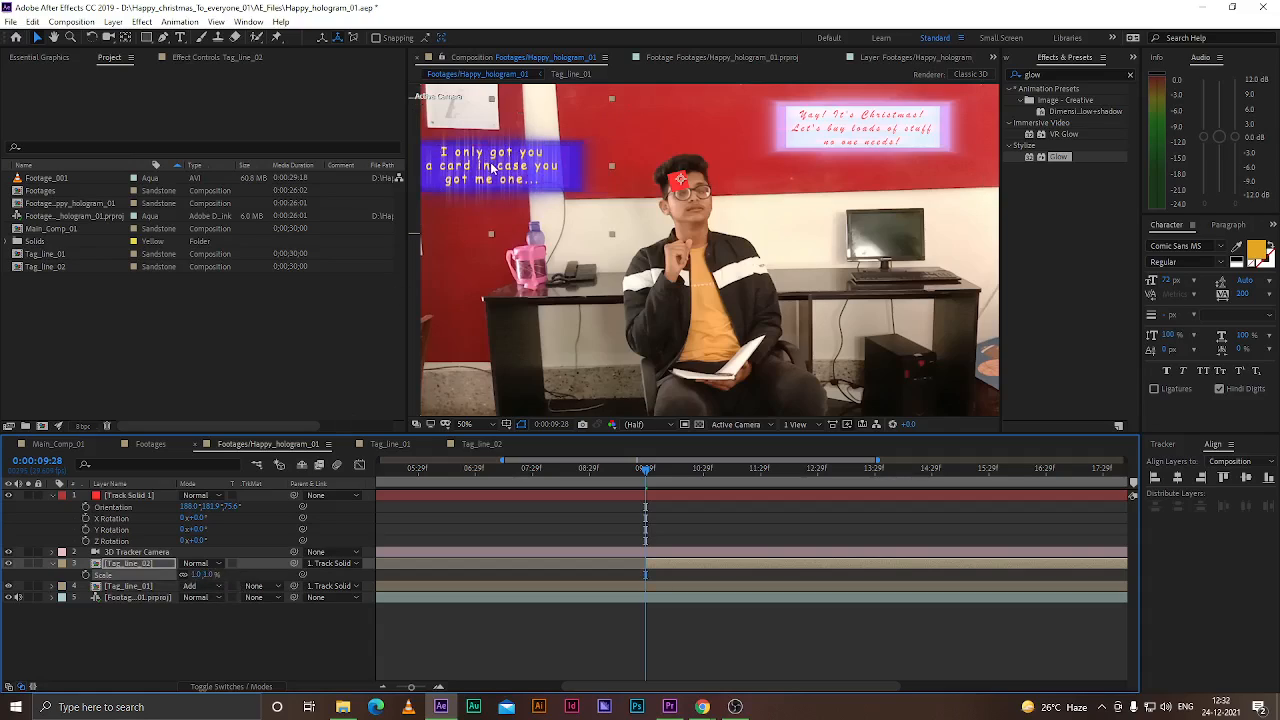
{"action": "left_click_drag", "start_coordinate": [510, 170], "coordinate": [518, 166]}
{"action": "key", "text": "ctrl+z"}
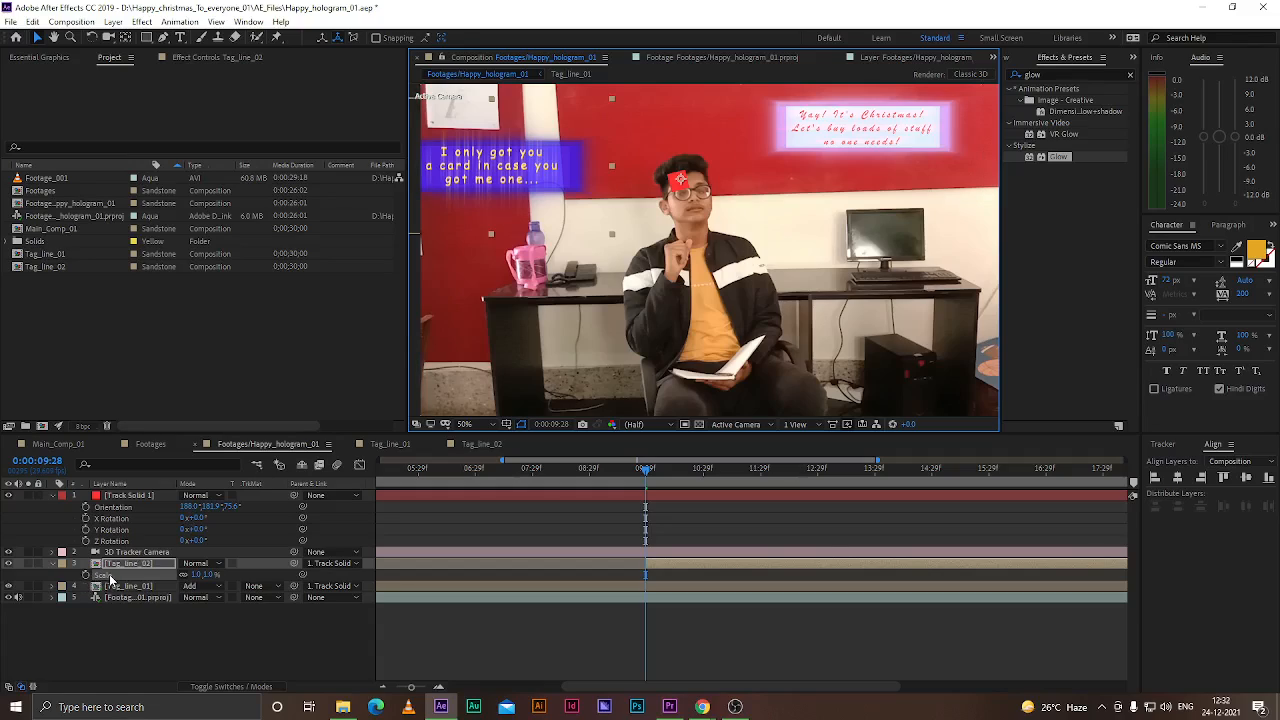
Adjust the Tag_line_02 anchor point values so the text sits at the upper left above the man's head
{"action": "key", "text": "a"}
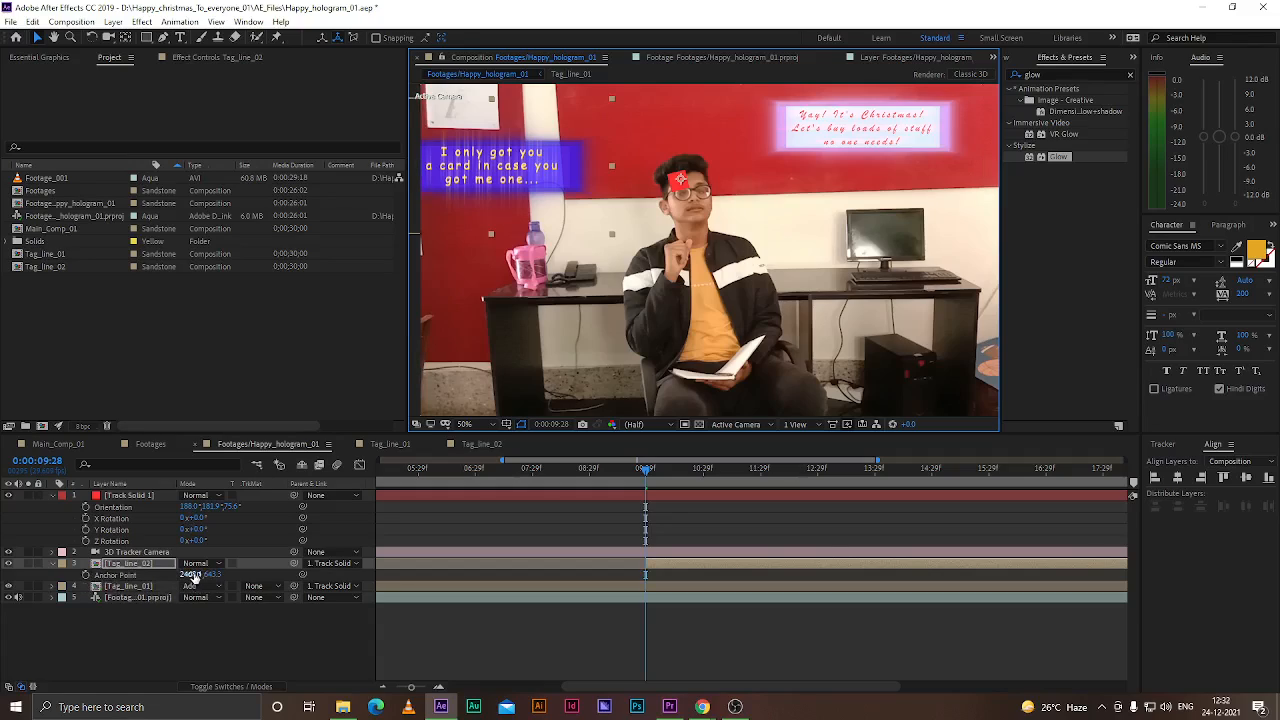
{"action": "left_click_drag", "start_coordinate": [190, 575], "coordinate": [5, 588]}
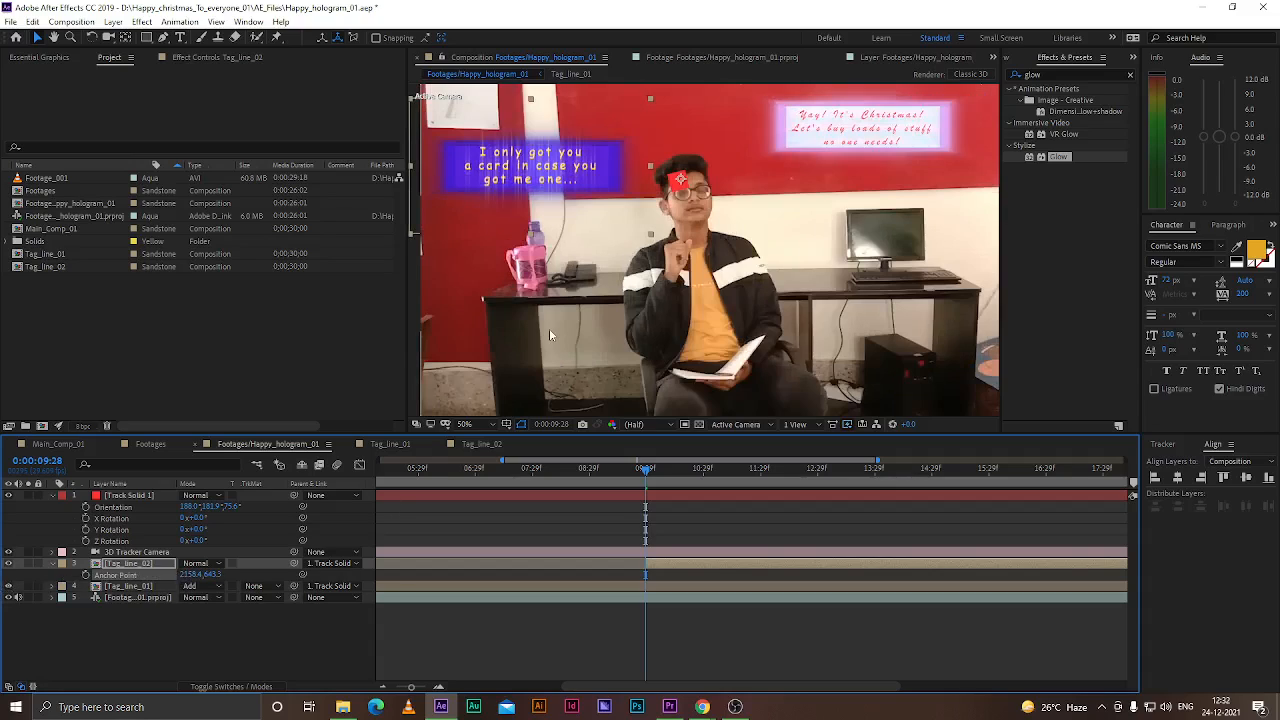
{"action": "left_click_drag", "start_coordinate": [214, 575], "coordinate": [296, 590]}
{"action": "left_click_drag", "start_coordinate": [647, 483], "coordinate": [814, 488]}
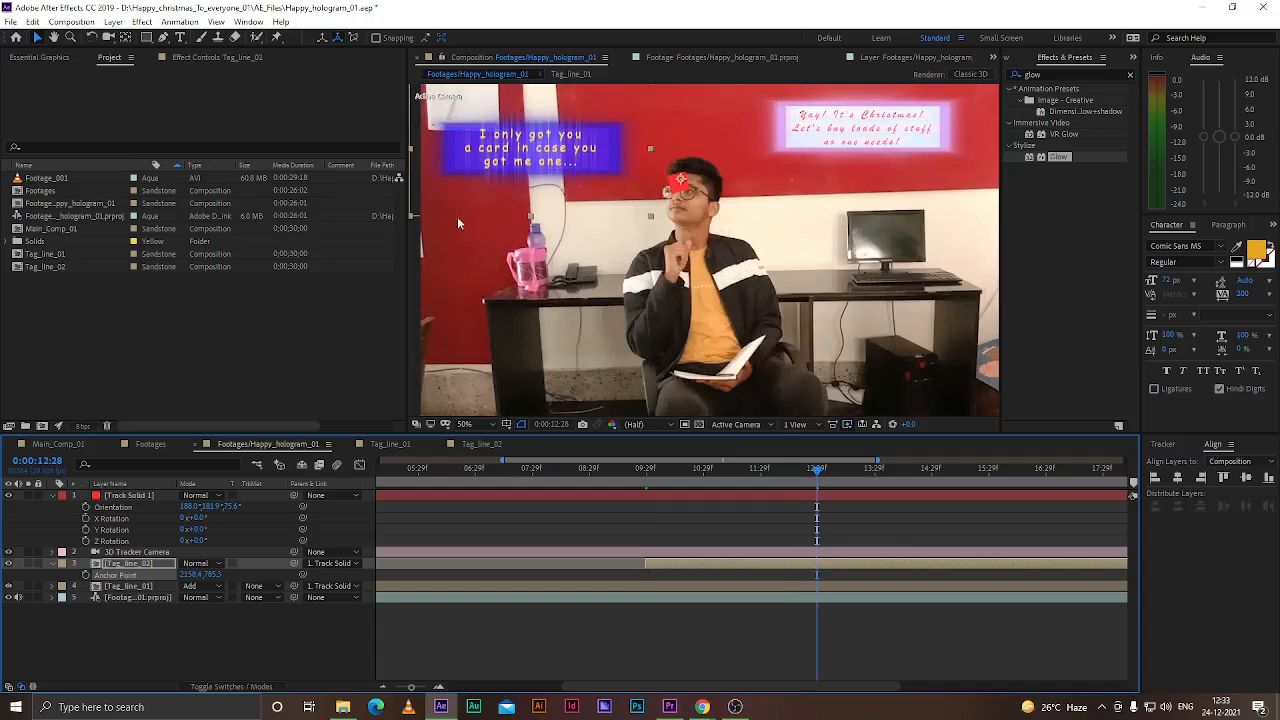
{"action": "left_click_drag", "start_coordinate": [190, 576], "coordinate": [374, 572]}
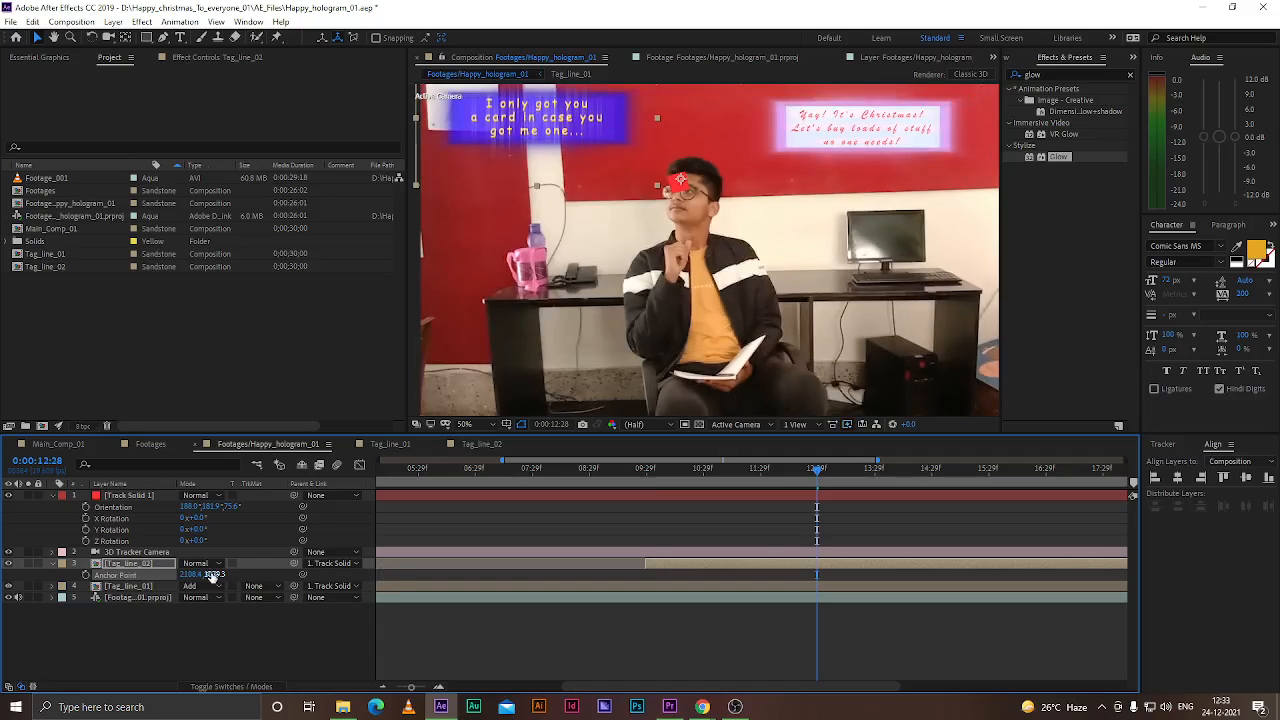
{"action": "left_click_drag", "start_coordinate": [208, 575], "coordinate": [190, 580]}
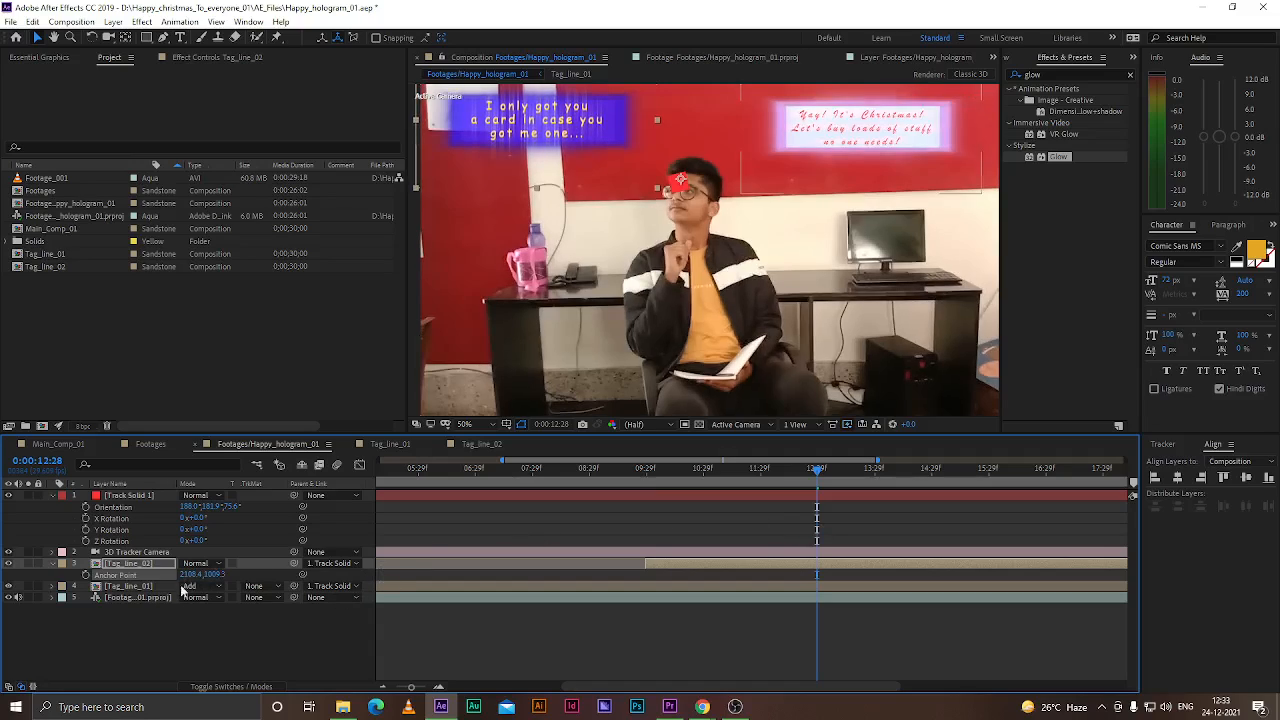
Animate the Tag_line_02 scale from 0% at 0:00:09:28 up to 1% at 0:00:12:28
{"action": "left_click", "coordinate": [132, 565]}
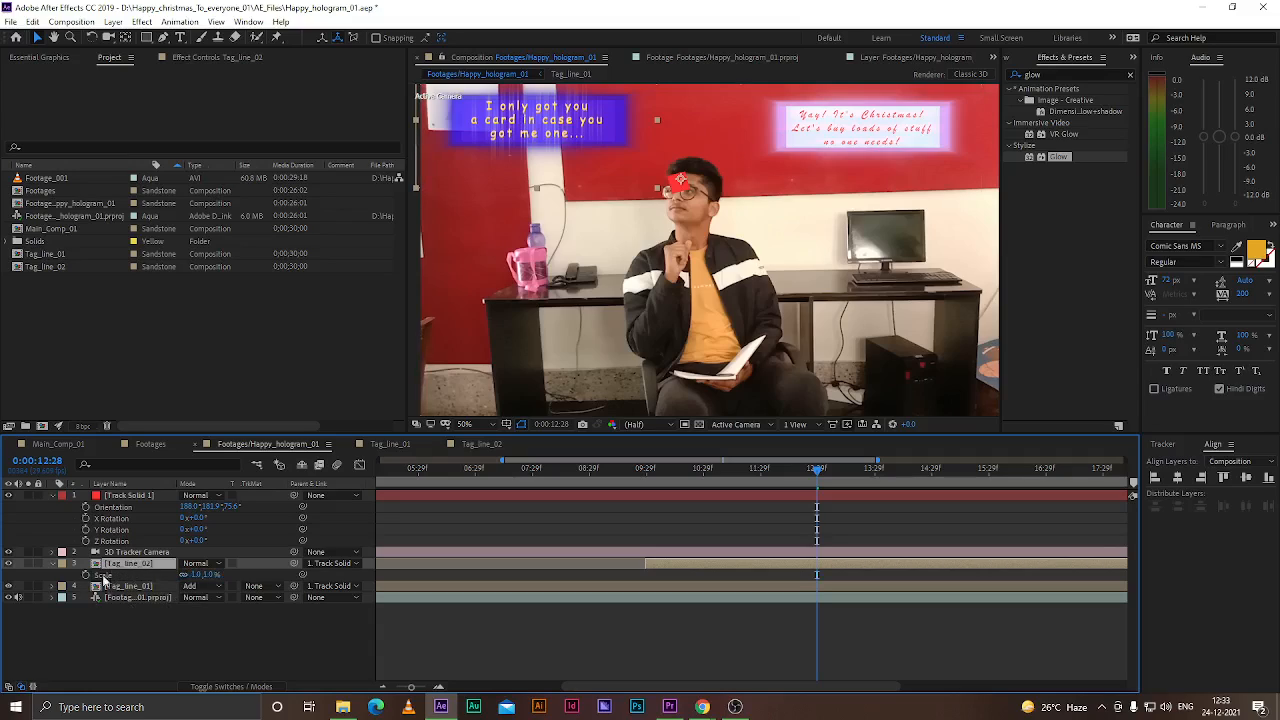
{"action": "key", "text": "s"}
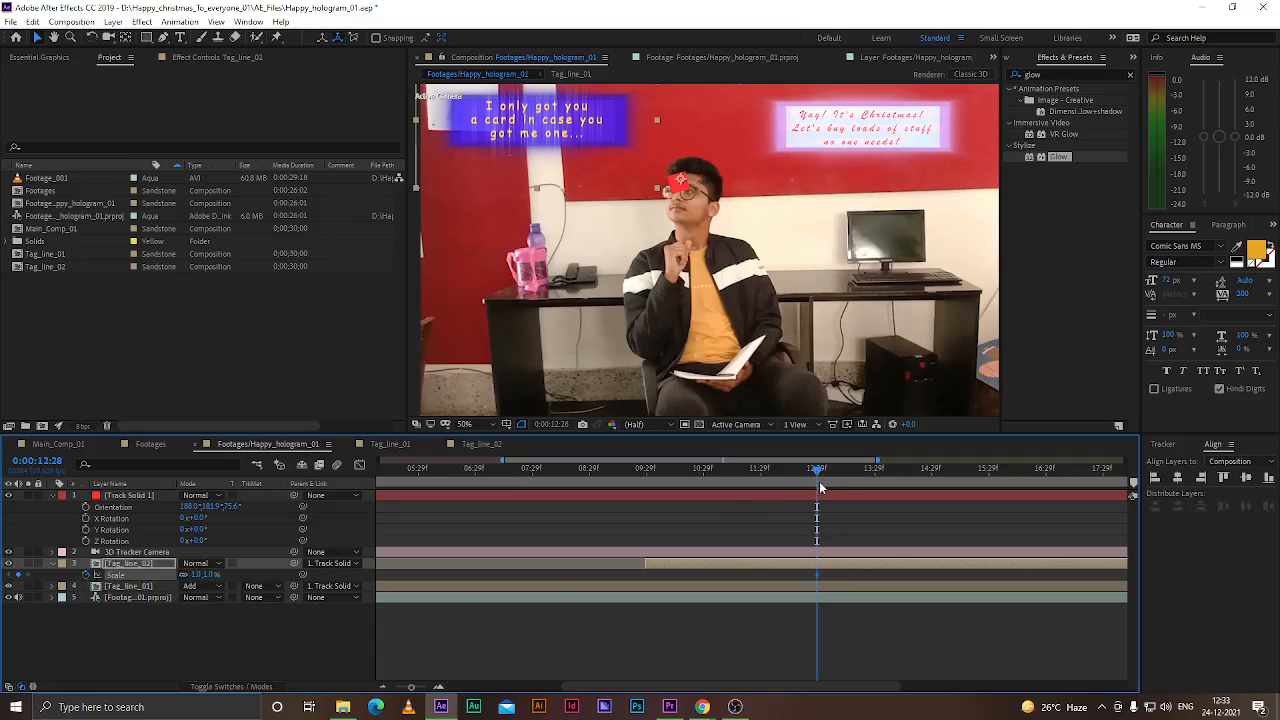
{"action": "left_click_drag", "start_coordinate": [810, 470], "coordinate": [648, 487]}
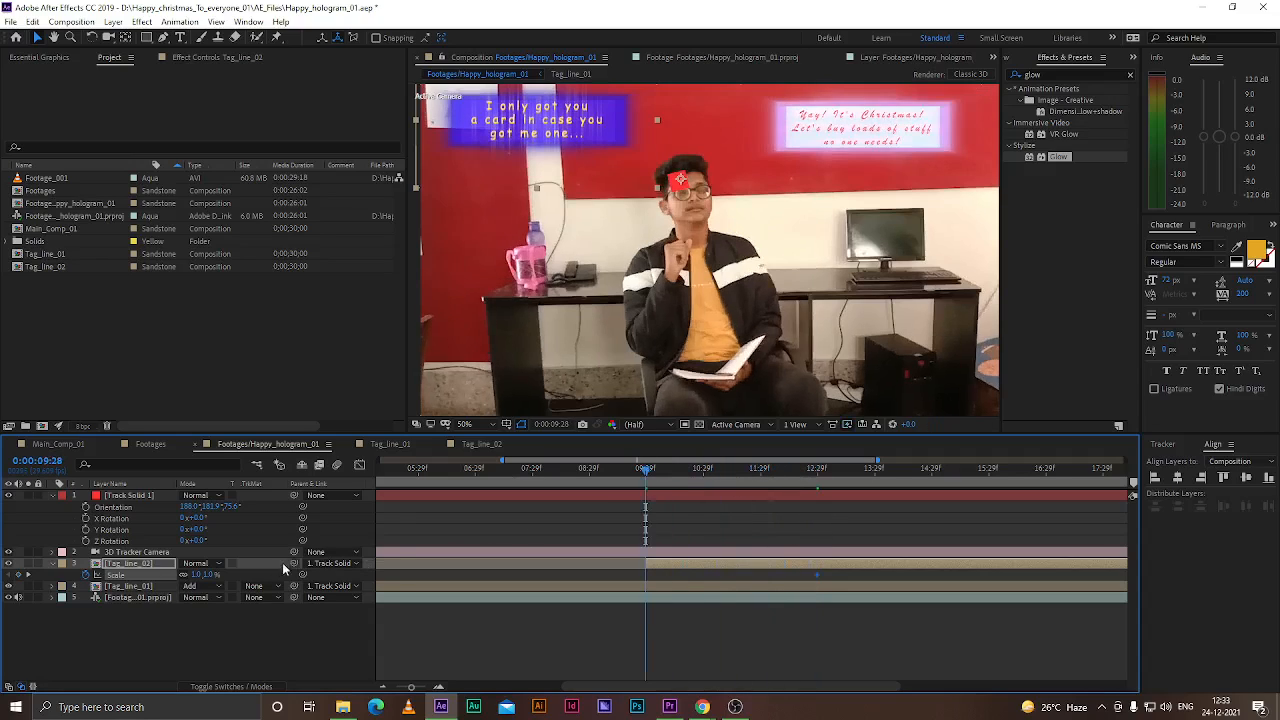
{"action": "left_click", "coordinate": [208, 575]}
{"action": "type", "text": "0"}
{"action": "key", "text": "Return"}
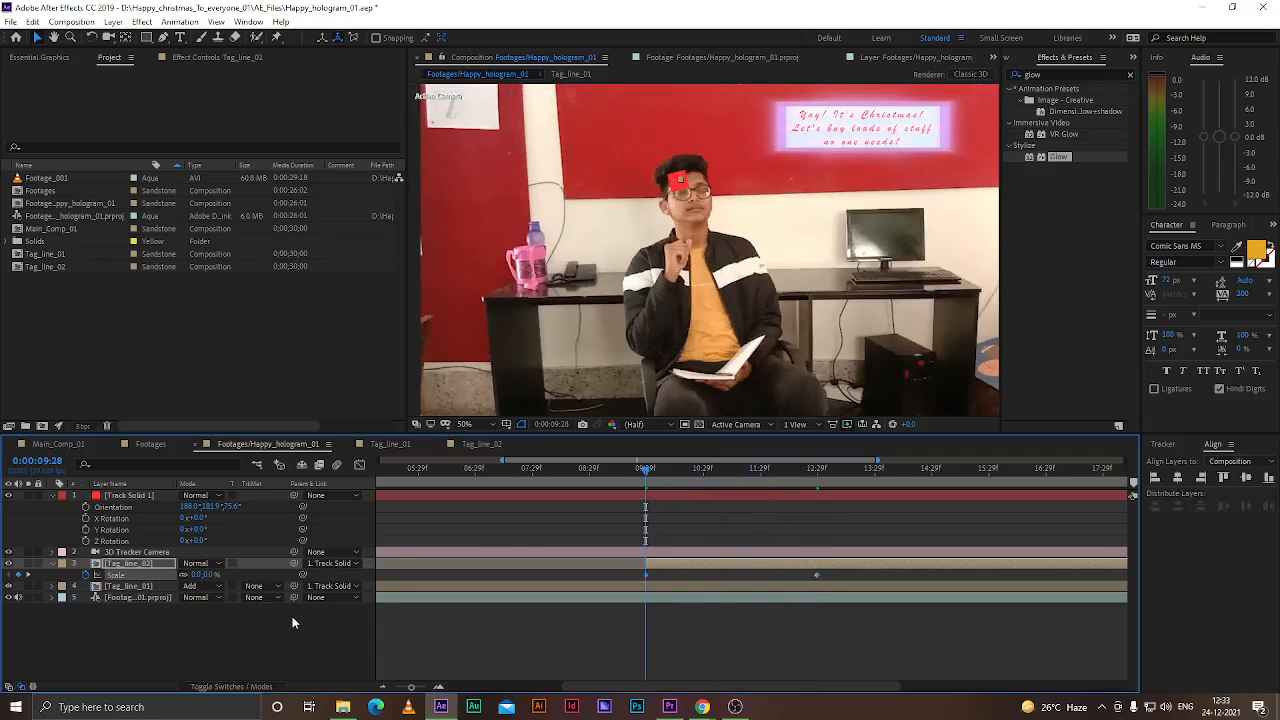
Show the layer switches and turn on a switch for the Tag_line_02 and Tag_line_01 layers
{"action": "left_click_drag", "start_coordinate": [824, 571], "coordinate": [621, 580]}
{"action": "left_click", "coordinate": [136, 492]}
{"action": "key", "text": "ctrl+a"}
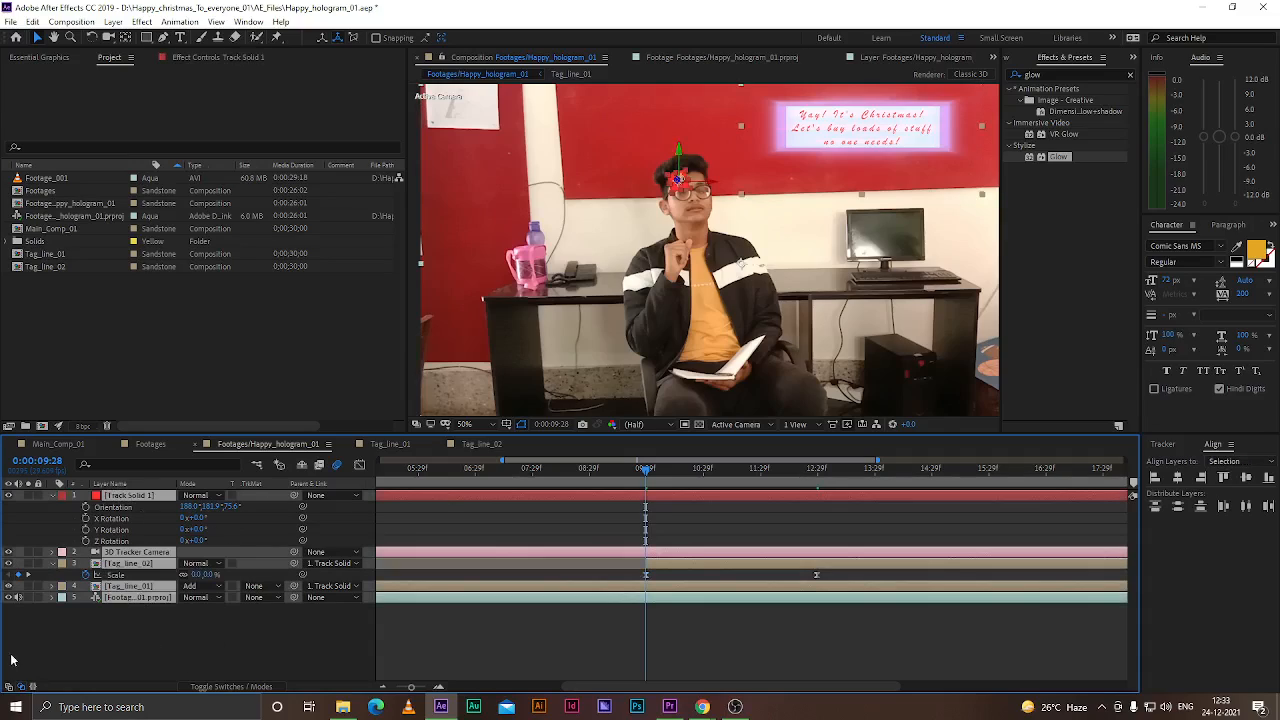
{"action": "left_click", "coordinate": [10, 687]}
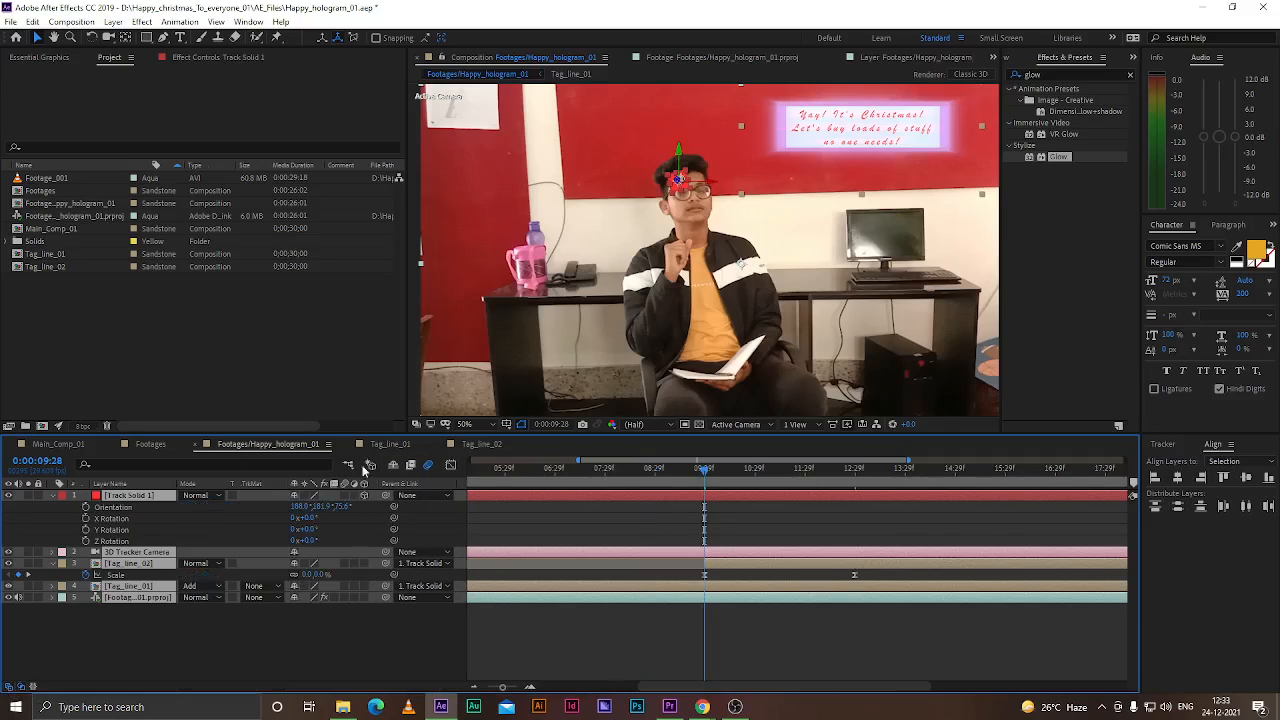
{"action": "left_click", "coordinate": [350, 632]}
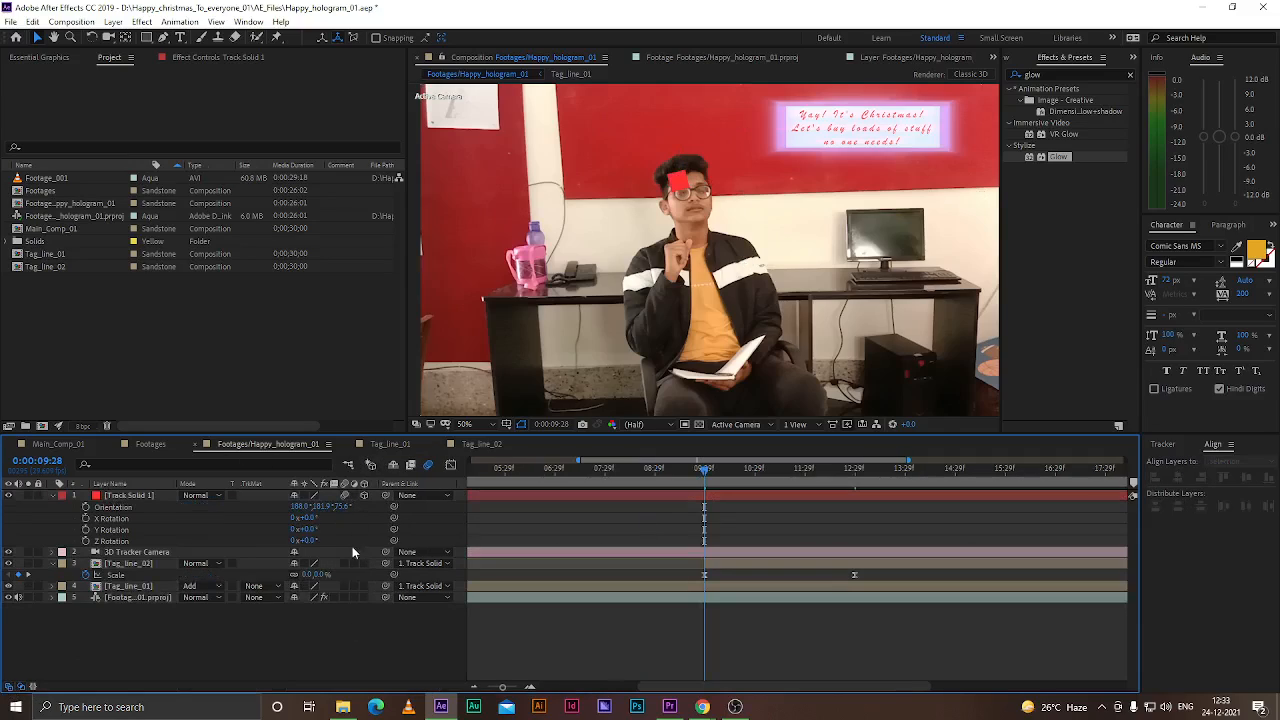
{"action": "left_click_drag", "start_coordinate": [346, 563], "coordinate": [343, 596]}
Reveal the Tag_line_01 layer's keyframed properties and select its Scale keyframes
{"action": "left_click", "coordinate": [559, 590]}
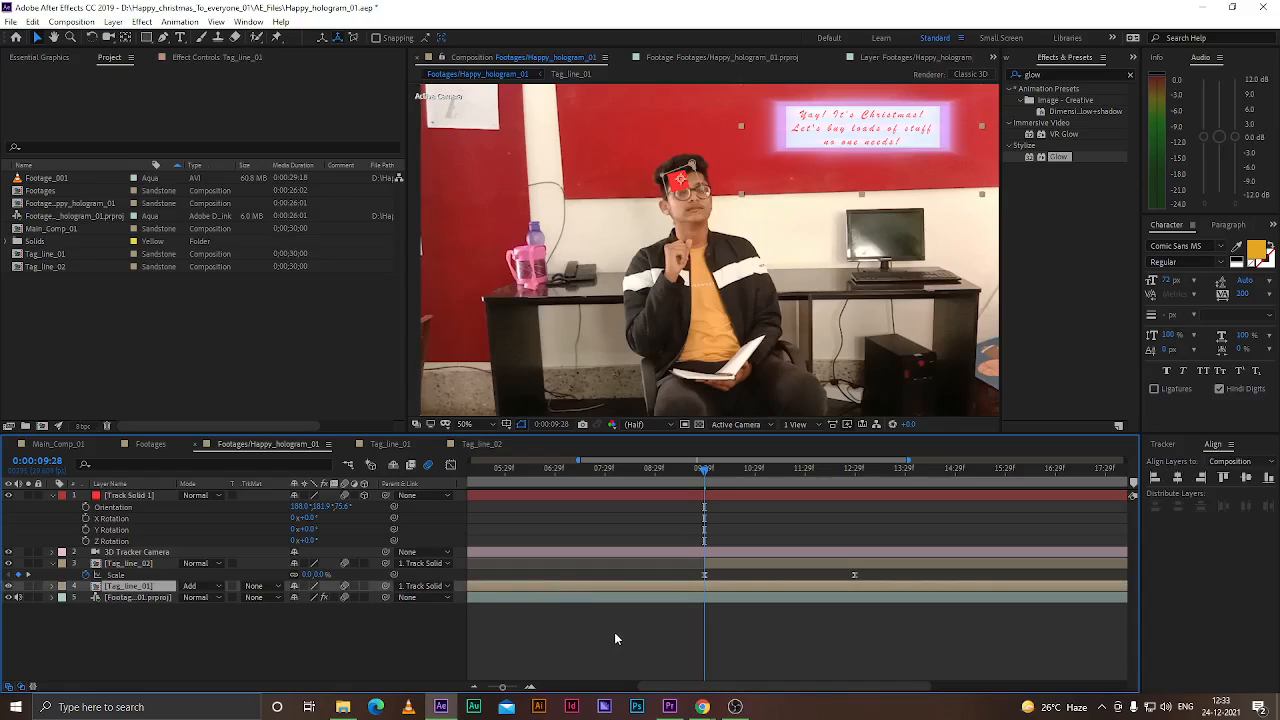
{"action": "key", "text": "u"}
{"action": "left_click_drag", "start_coordinate": [641, 687], "coordinate": [548, 688]}
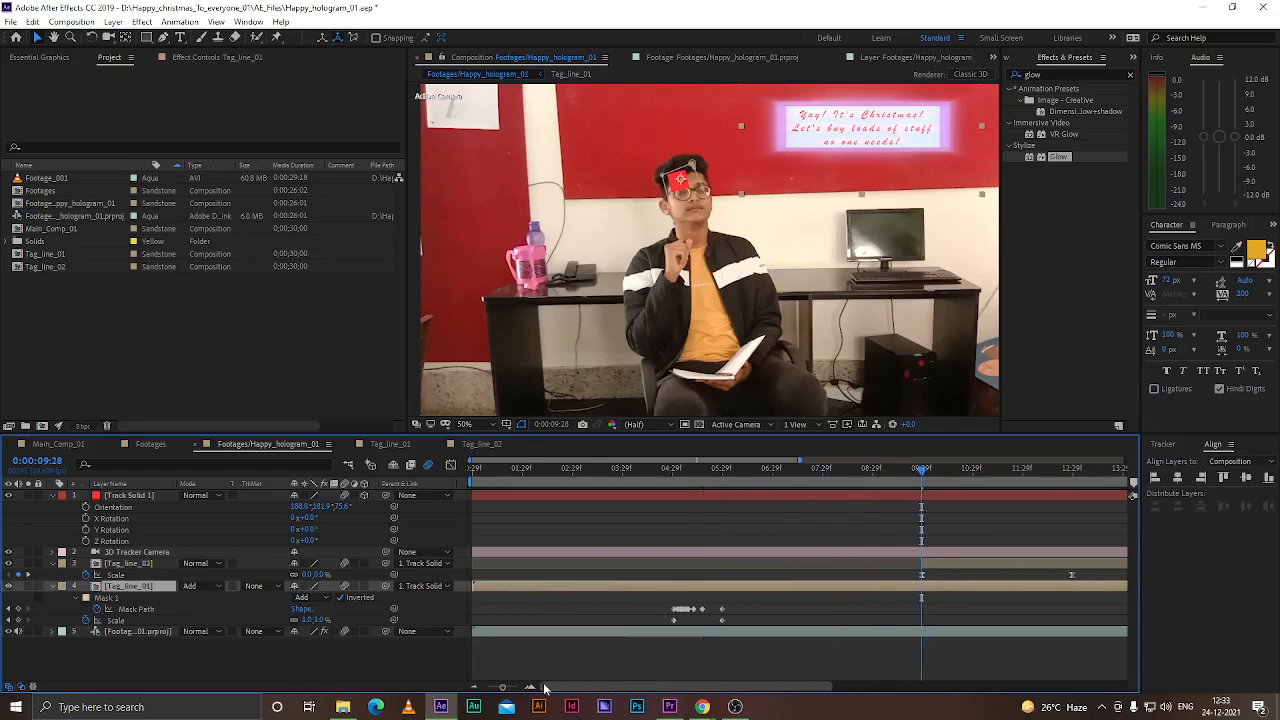
{"action": "left_click_drag", "start_coordinate": [743, 598], "coordinate": [640, 623]}
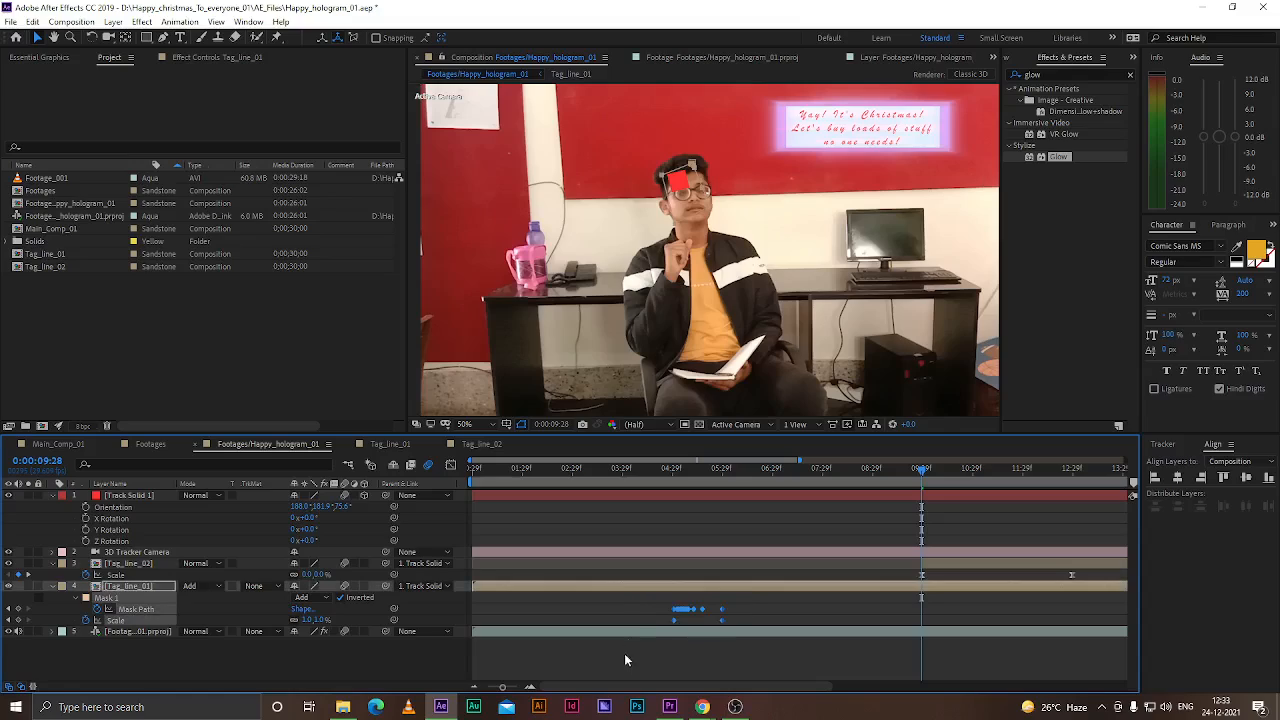
{"action": "left_click", "coordinate": [624, 650]}
{"action": "left_click_drag", "start_coordinate": [729, 623], "coordinate": [661, 630]}
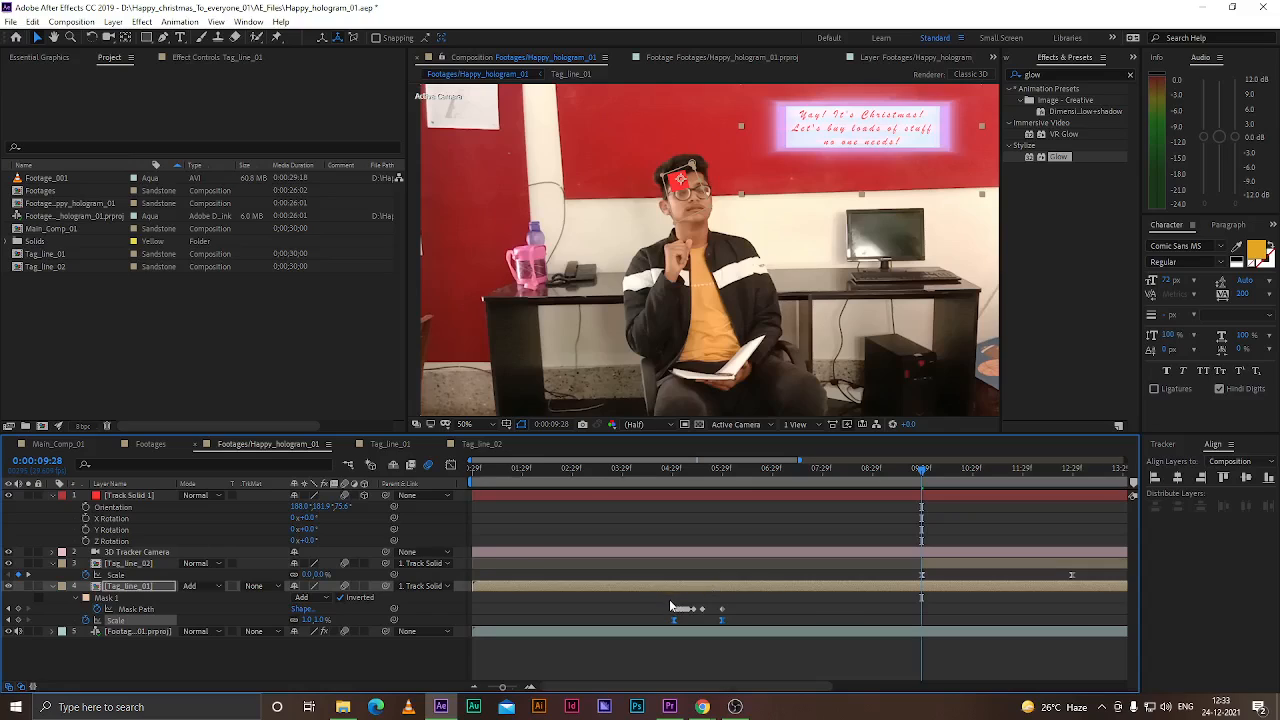
{"action": "scroll", "coordinate": [671, 602], "scroll_direction": "up", "scroll_amount": 1}
{"action": "left_click_drag", "start_coordinate": [691, 470], "coordinate": [775, 486]}
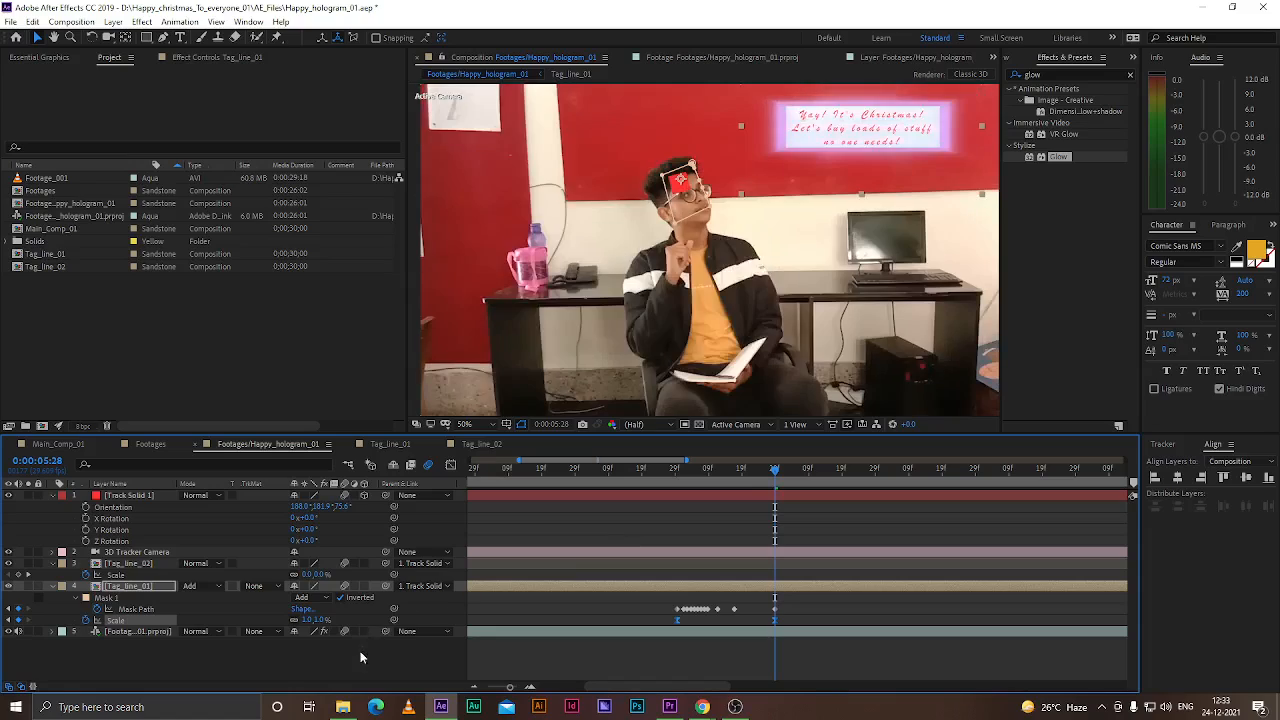
Ease the Scale keyframes' speed curve in the Graph Editor
{"action": "left_click", "coordinate": [451, 640]}
{"action": "left_click_drag", "start_coordinate": [789, 617], "coordinate": [657, 638]}
{"action": "left_click", "coordinate": [451, 466]}
{"action": "left_click_drag", "start_coordinate": [799, 635], "coordinate": [615, 658]}
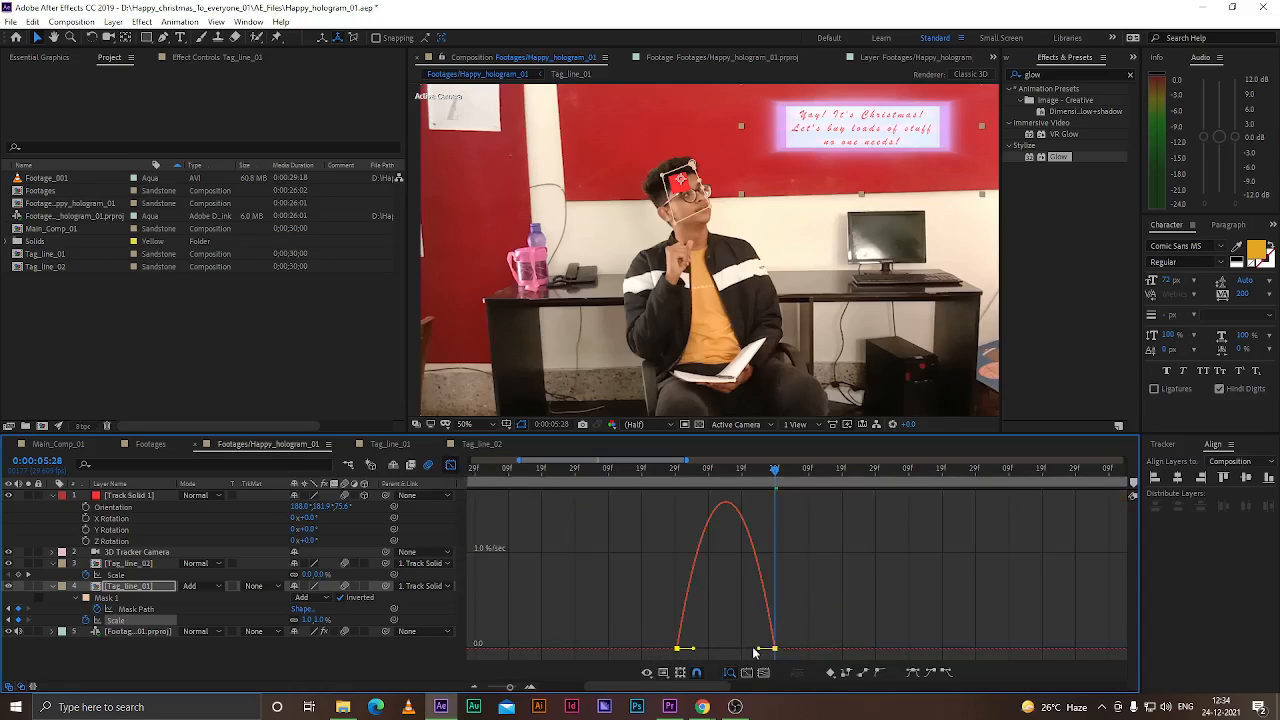
{"action": "left_click_drag", "start_coordinate": [758, 650], "coordinate": [745, 650]}
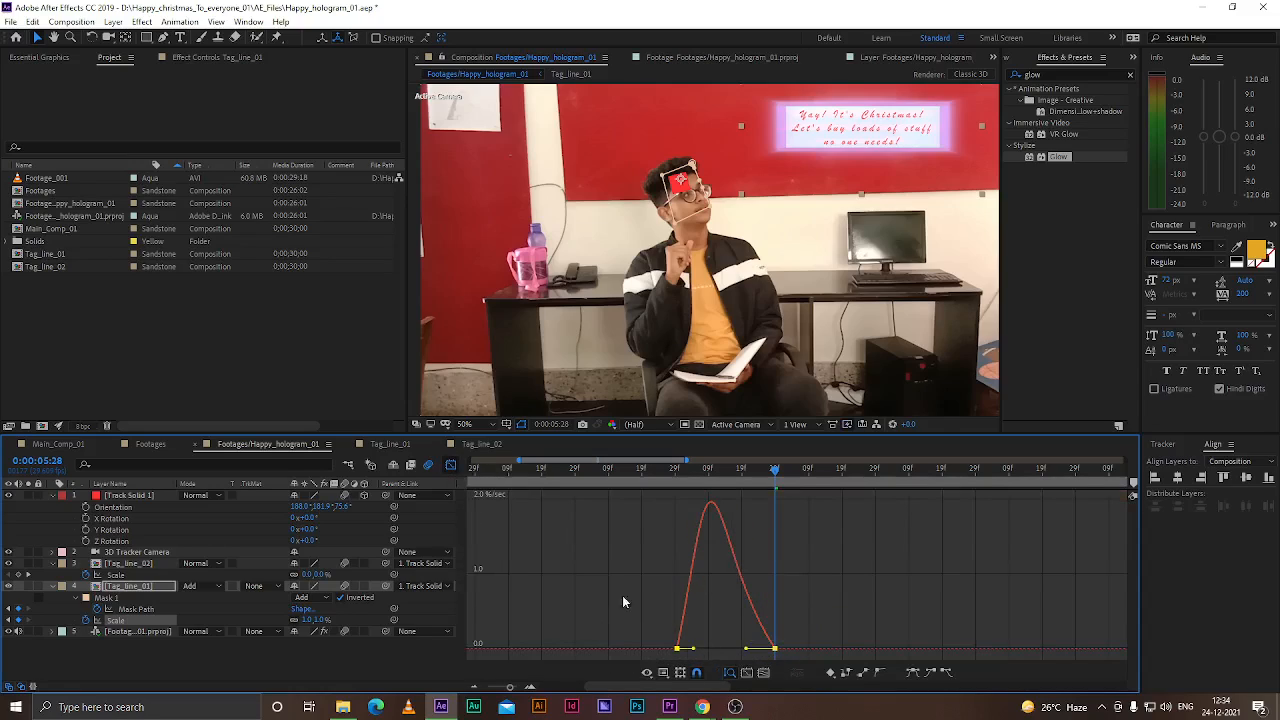
{"action": "left_click", "coordinate": [451, 466]}
Save the project and scrub the timeline to preview the hologram's appearance
{"action": "key", "text": "ctrl+s"}
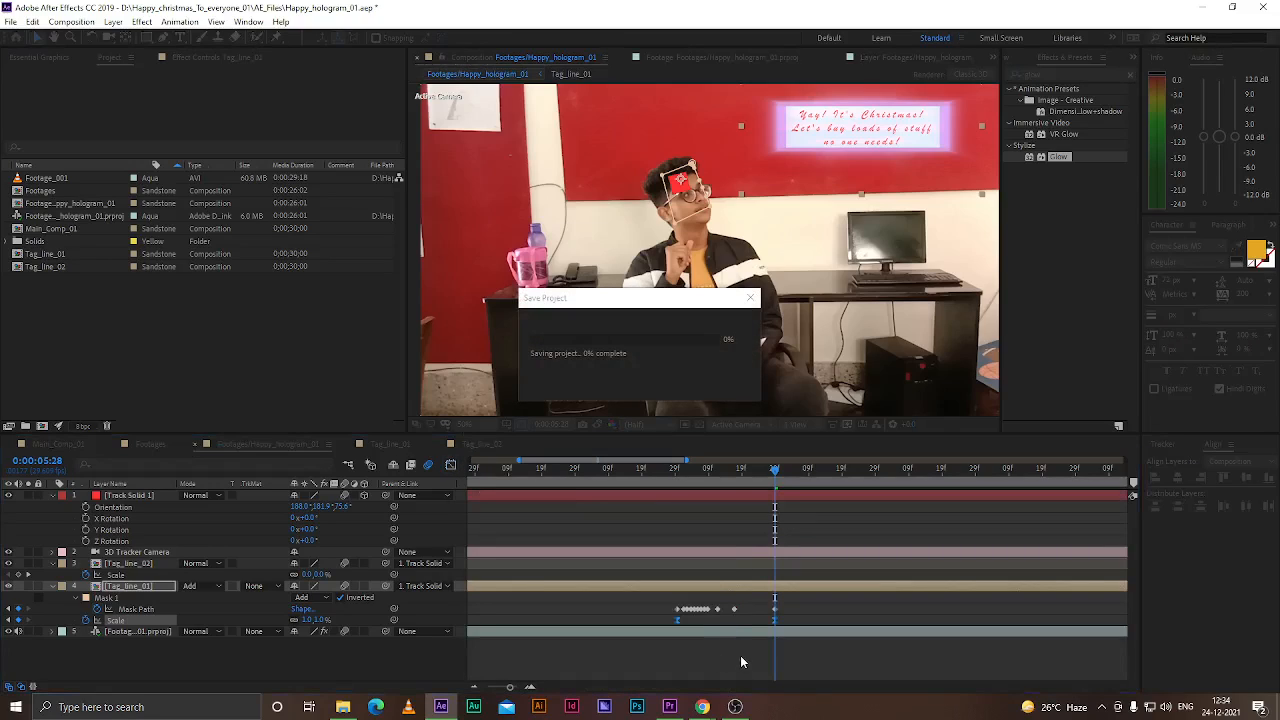
{"action": "scroll", "coordinate": [683, 662], "scroll_direction": "down", "scroll_amount": 2}
{"action": "scroll", "coordinate": [722, 567], "scroll_direction": "up", "scroll_amount": 1}
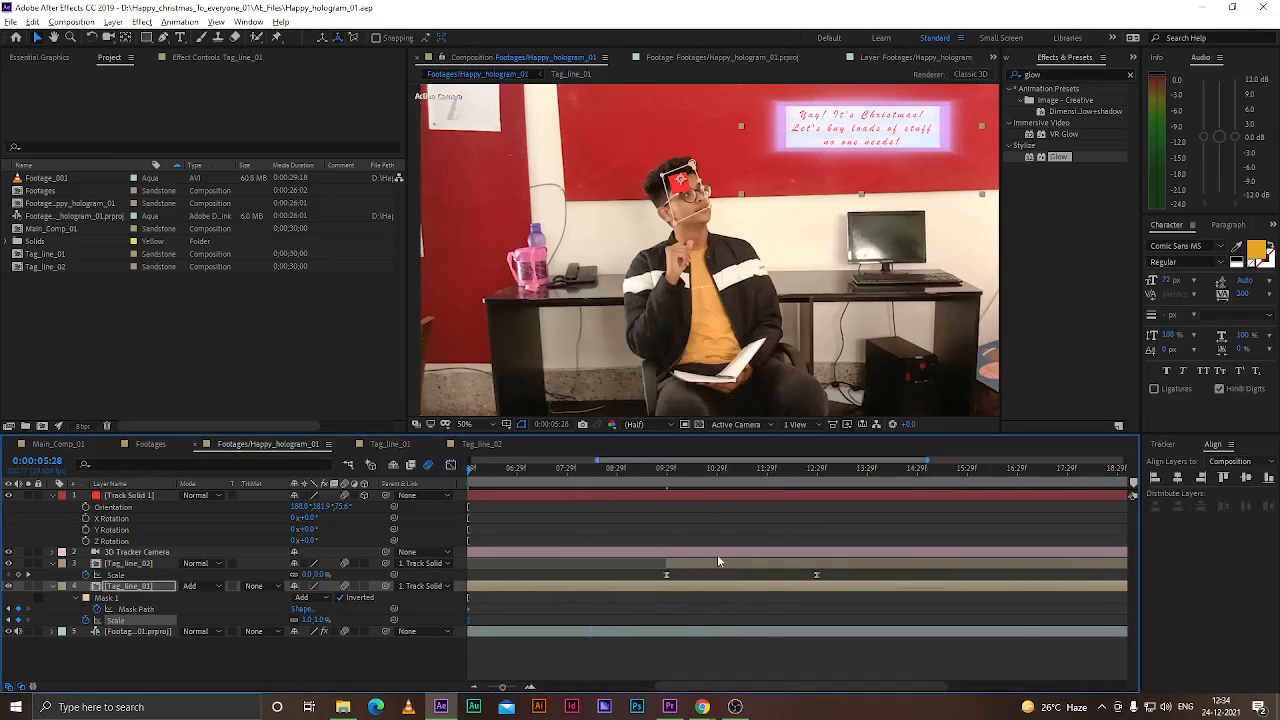
{"action": "left_click_drag", "start_coordinate": [670, 477], "coordinate": [700, 474]}
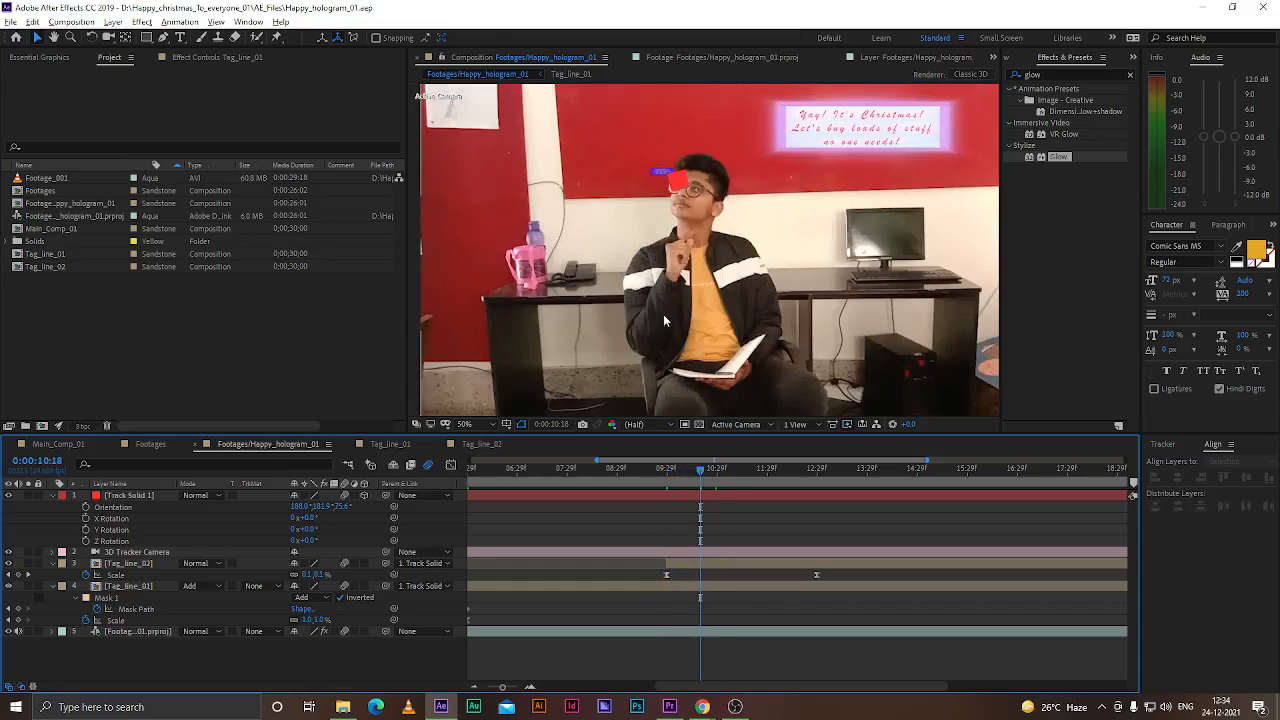
Hide the Track Solid 1 layer in the zoomed-in composition view
{"action": "scroll", "coordinate": [662, 172], "scroll_direction": "up", "scroll_amount": 2}
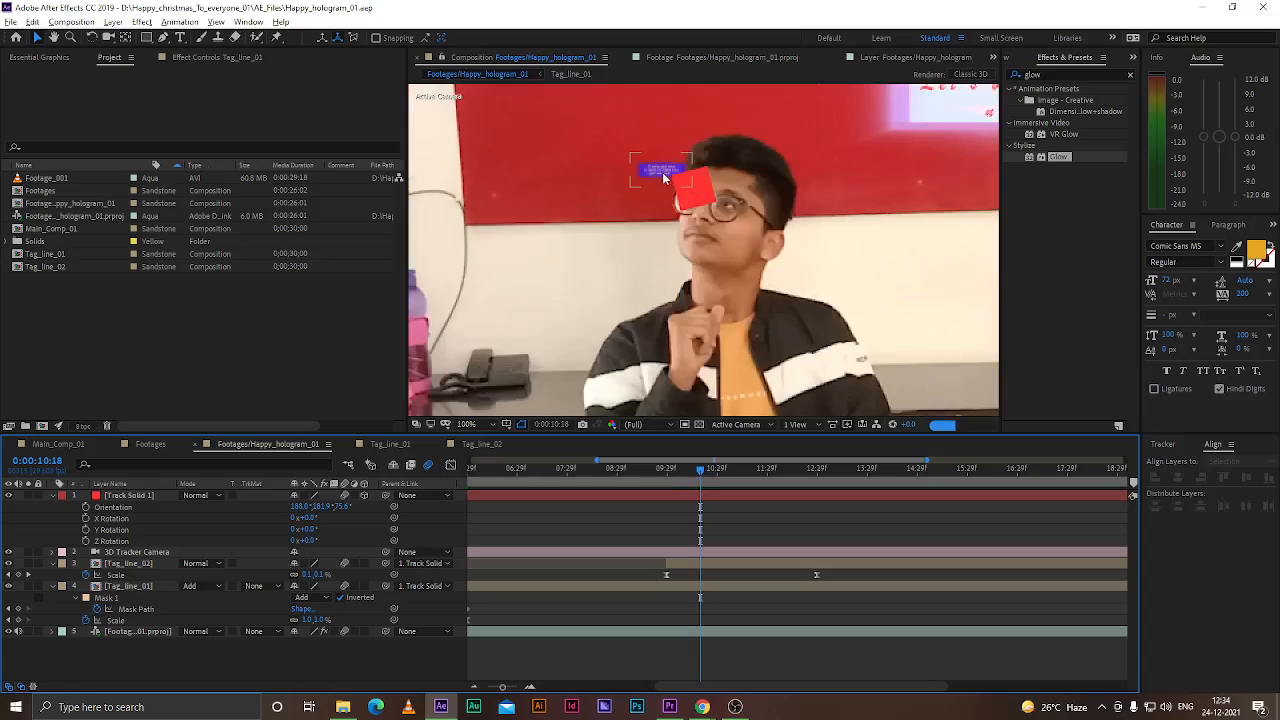
{"action": "left_click", "coordinate": [129, 497]}
{"action": "left_click", "coordinate": [8, 495]}
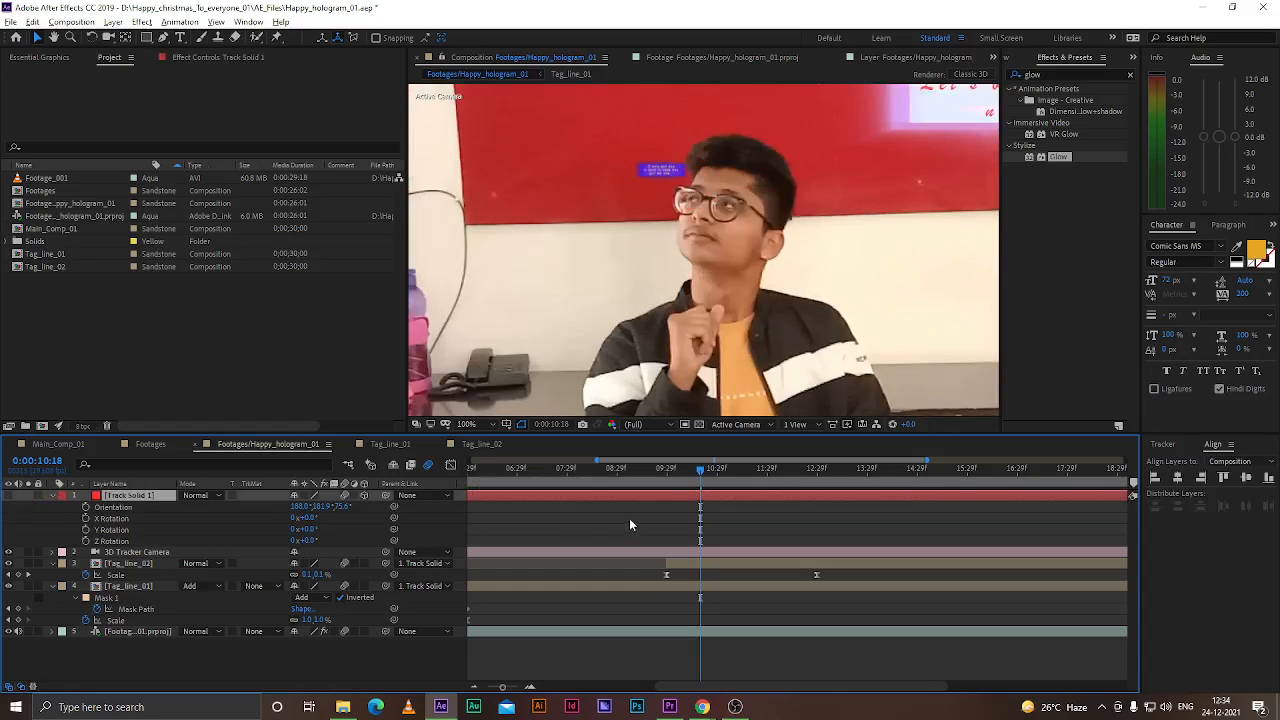
Scrub around the 10-second mark, zoomed into the head, and select the Tag_line_02 layer
{"action": "left_click_drag", "start_coordinate": [696, 470], "coordinate": [680, 476]}
{"action": "scroll", "coordinate": [694, 184], "scroll_direction": "up", "scroll_amount": 5}
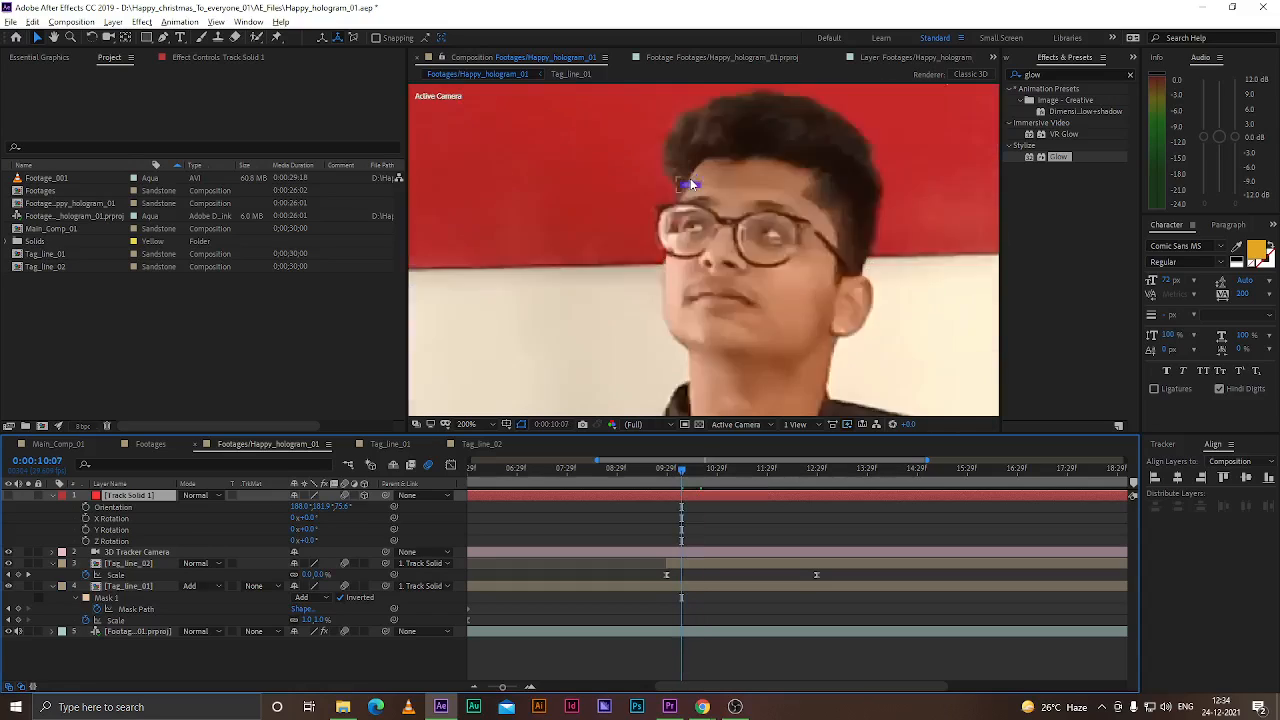
{"action": "scroll", "coordinate": [708, 206], "scroll_direction": "down", "scroll_amount": 5}
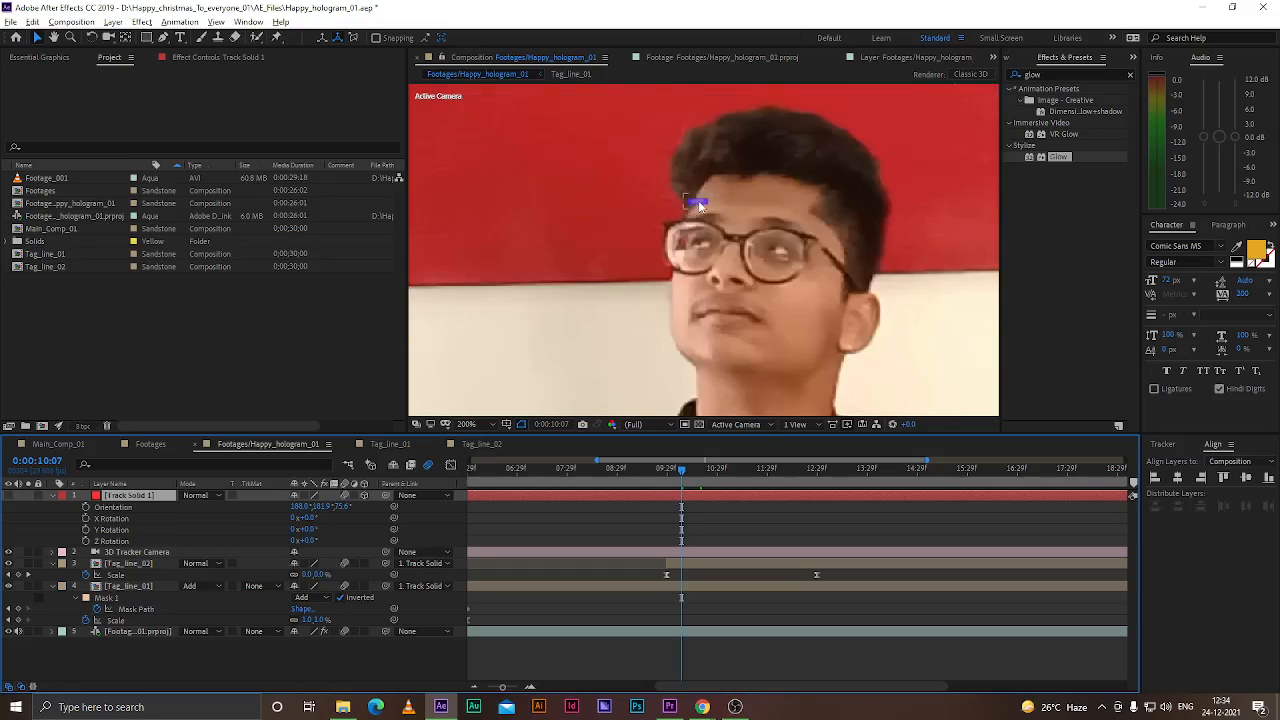
{"action": "left_click_drag", "start_coordinate": [680, 469], "coordinate": [671, 469]}
{"action": "left_click", "coordinate": [682, 566]}
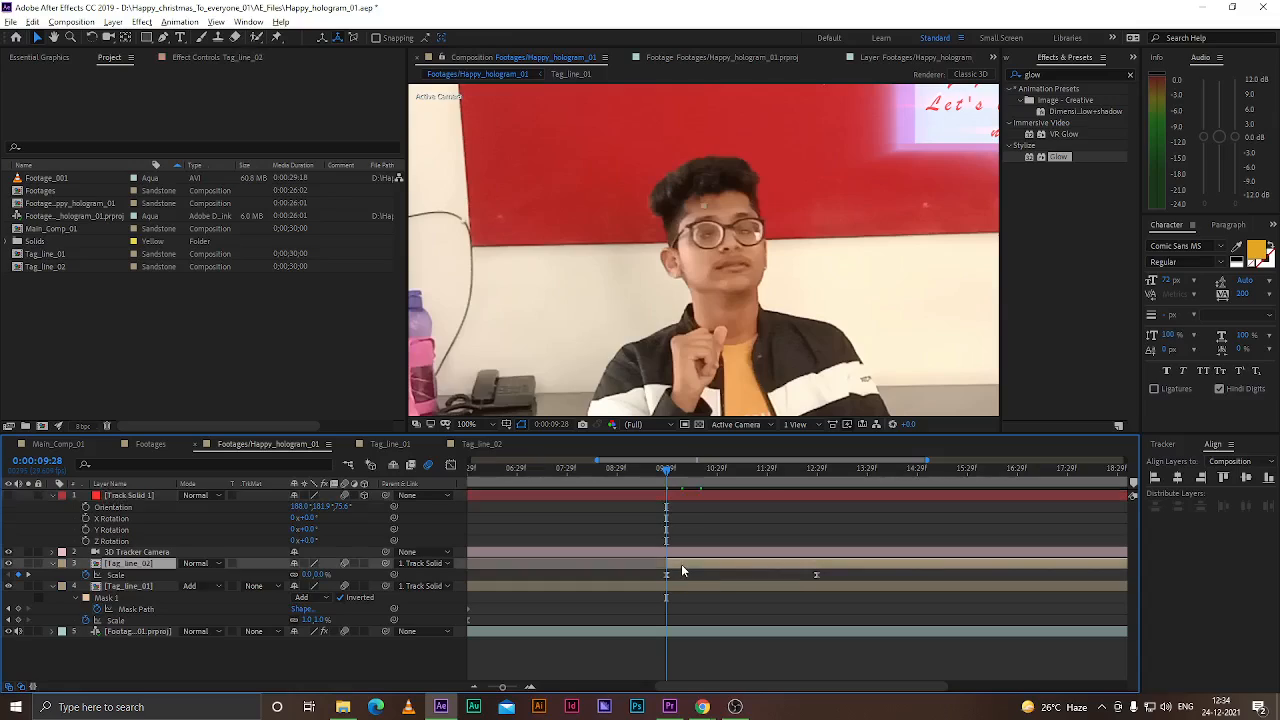
Try to draw a Pen mask around the head on the Tag_line_02 layer, then undo the points
{"action": "left_click", "coordinate": [163, 37]}
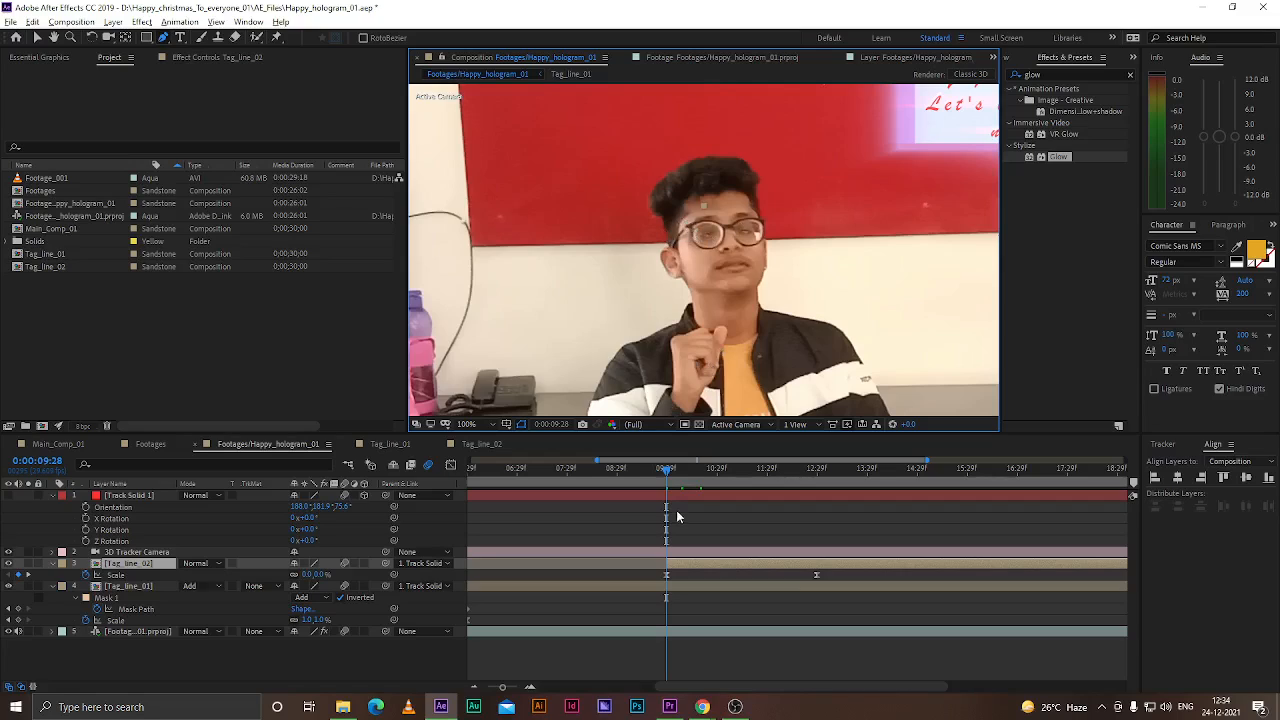
{"action": "left_click_drag", "start_coordinate": [665, 467], "coordinate": [797, 477]}
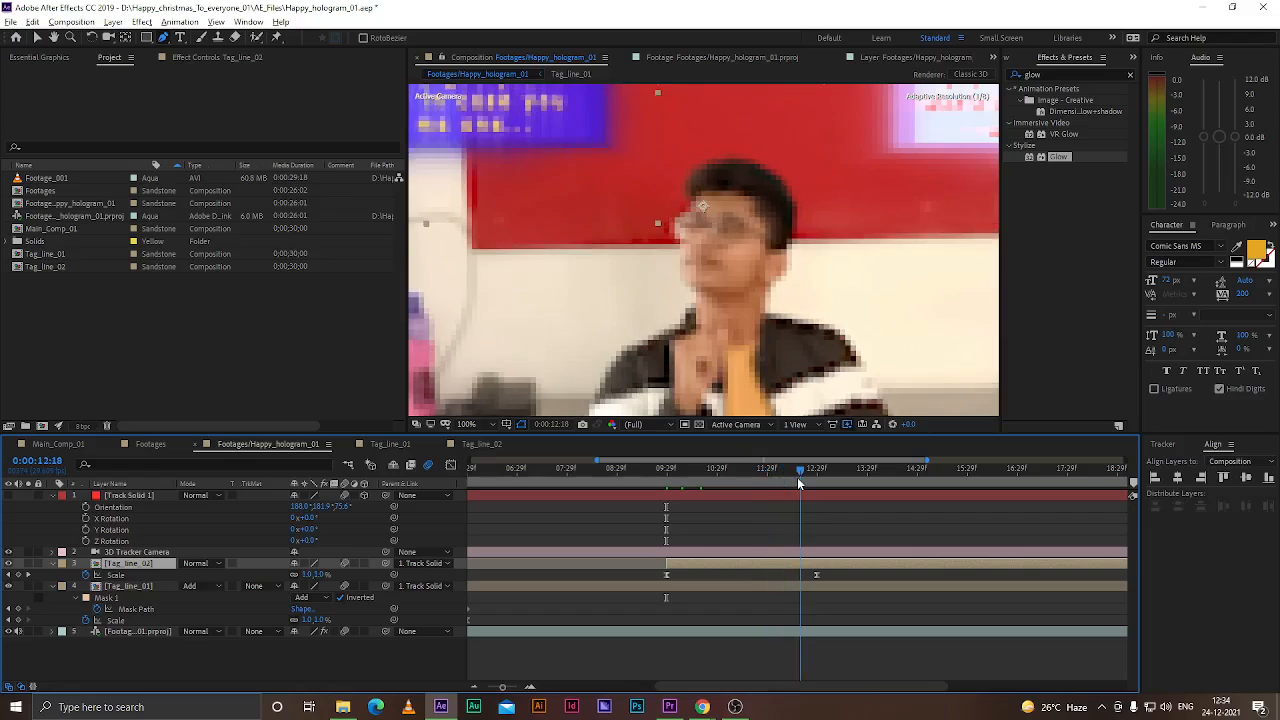
{"action": "left_click", "coordinate": [686, 214]}
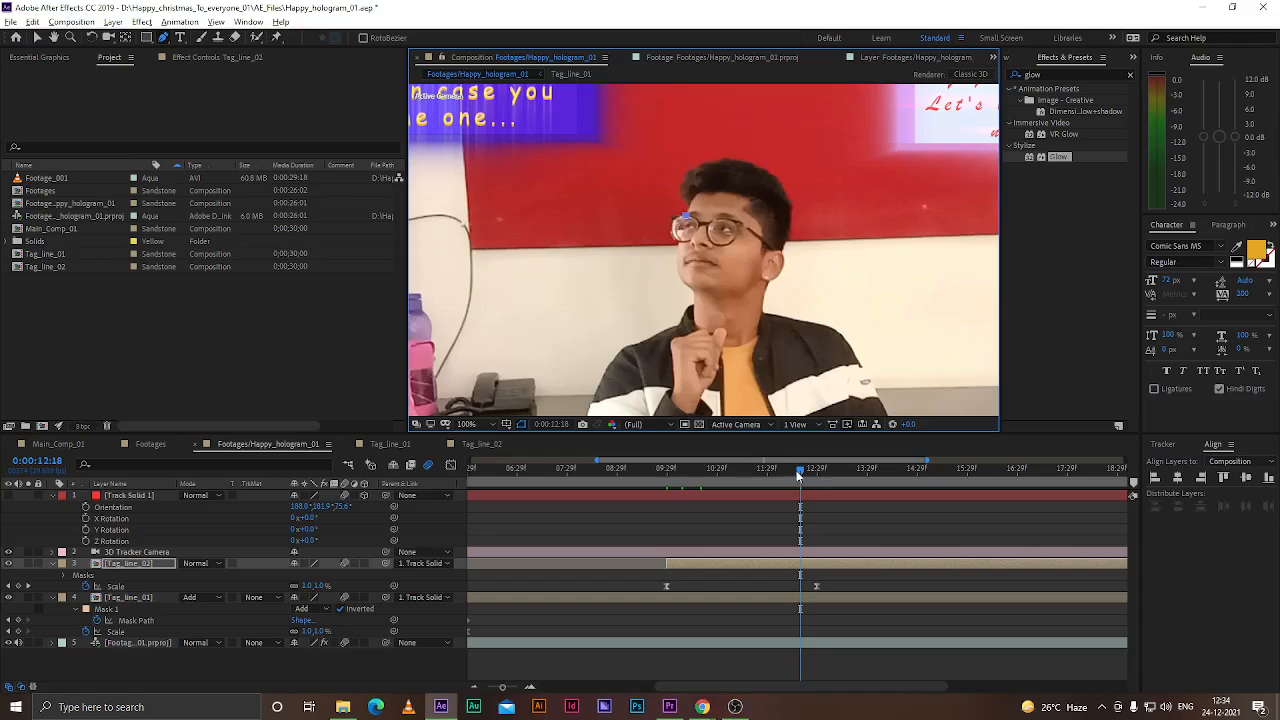
{"action": "left_click_drag", "start_coordinate": [797, 476], "coordinate": [812, 470]}
{"action": "left_click", "coordinate": [686, 215]}
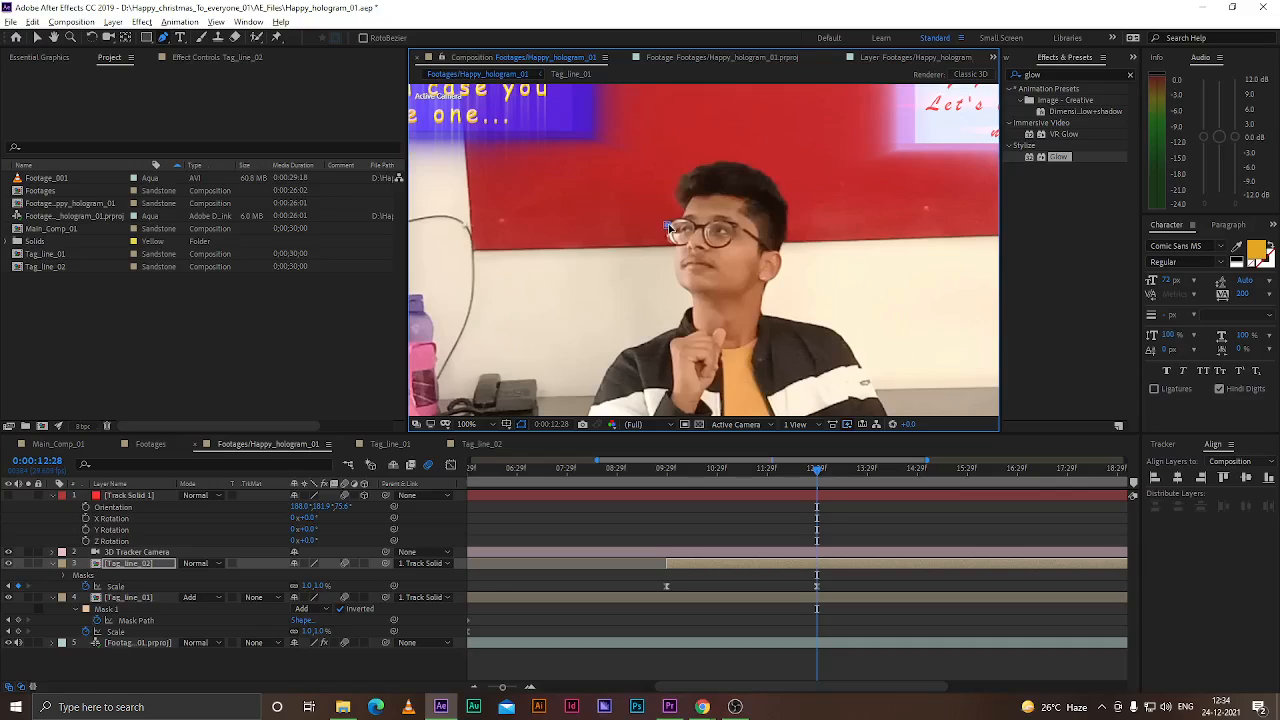
{"action": "scroll", "coordinate": [671, 229], "scroll_direction": "up", "scroll_amount": 1}
{"action": "left_click_drag", "start_coordinate": [730, 242], "coordinate": [746, 244]}
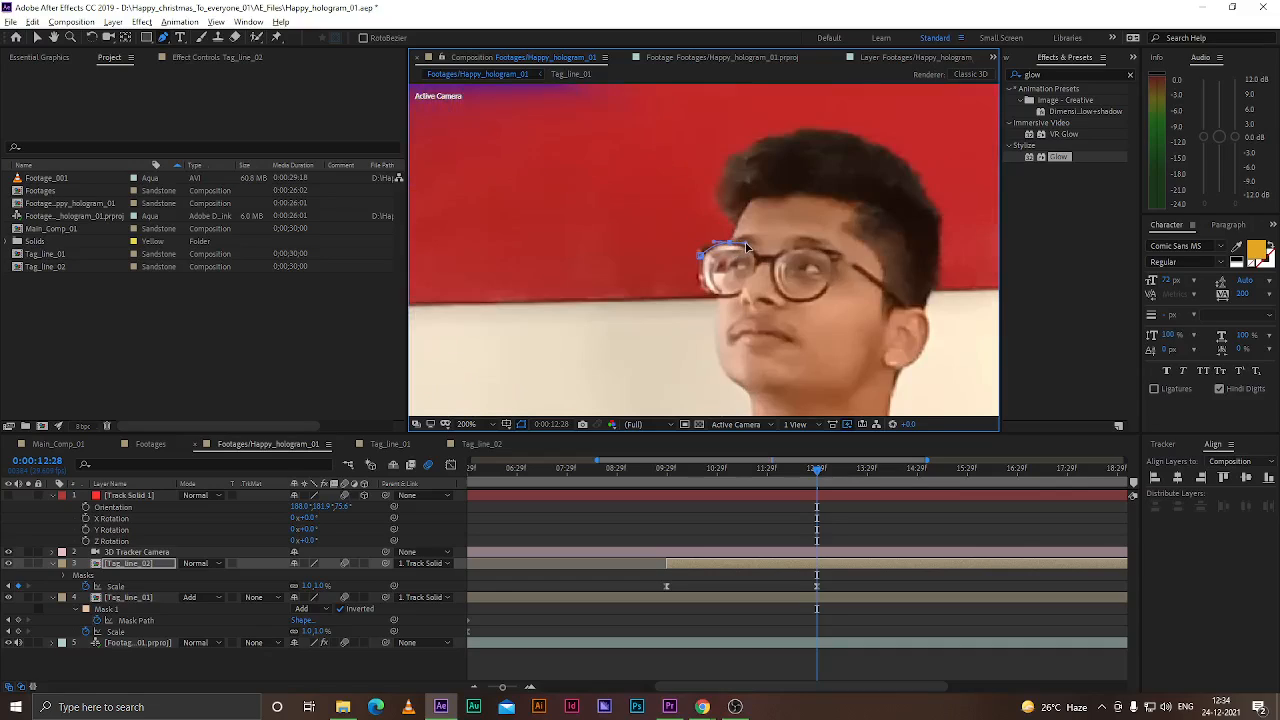
{"action": "key", "text": "ctrl+z"}
{"action": "left_click", "coordinate": [727, 241]}
{"action": "left_click_drag", "start_coordinate": [735, 228], "coordinate": [737, 216]}
{"action": "left_click", "coordinate": [790, 219]}
{"action": "key", "text": "ctrl+z"}
{"action": "key", "text": "ctrl+z"}
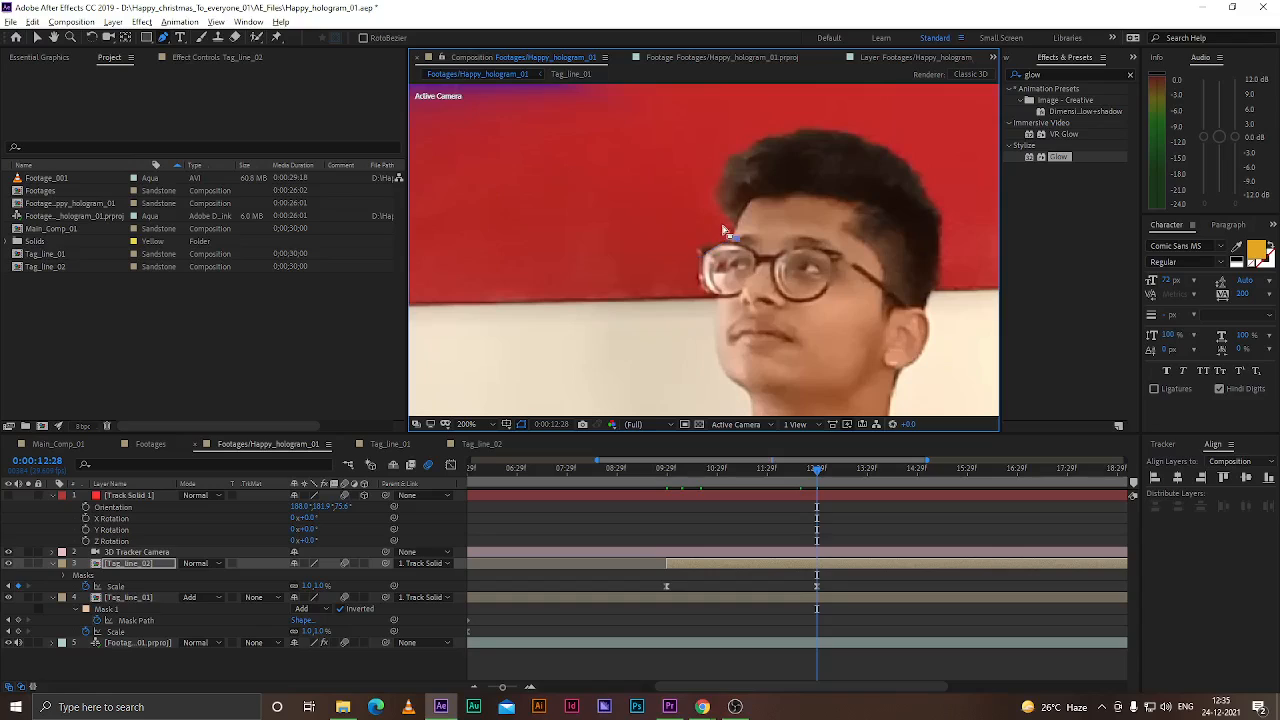
{"action": "key", "text": "shift+Page_Up"}
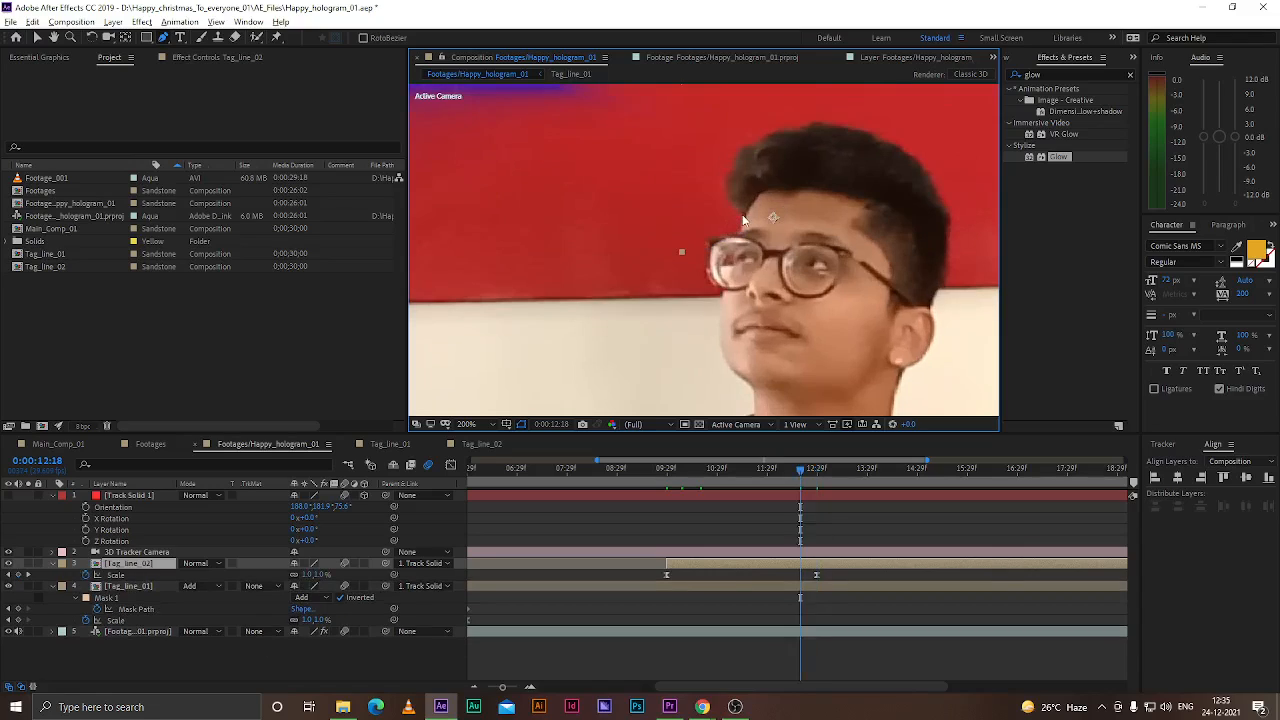
{"action": "left_click", "coordinate": [473, 438]}
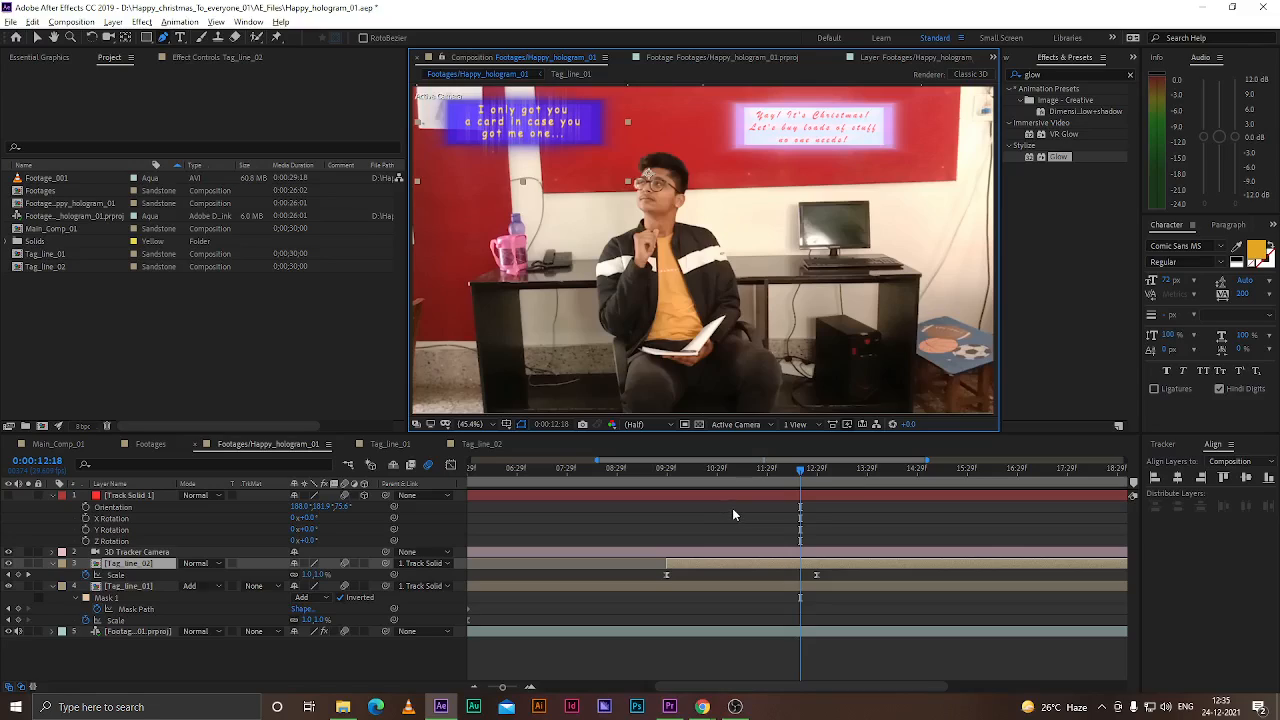
{"action": "key", "text": "ctrl+v"}
{"action": "key", "text": "ctrl+z"}
Draw a rectangular mask around the head on the Tag_line_02 layer with the Rectangle tool
{"action": "left_click", "coordinate": [146, 37]}
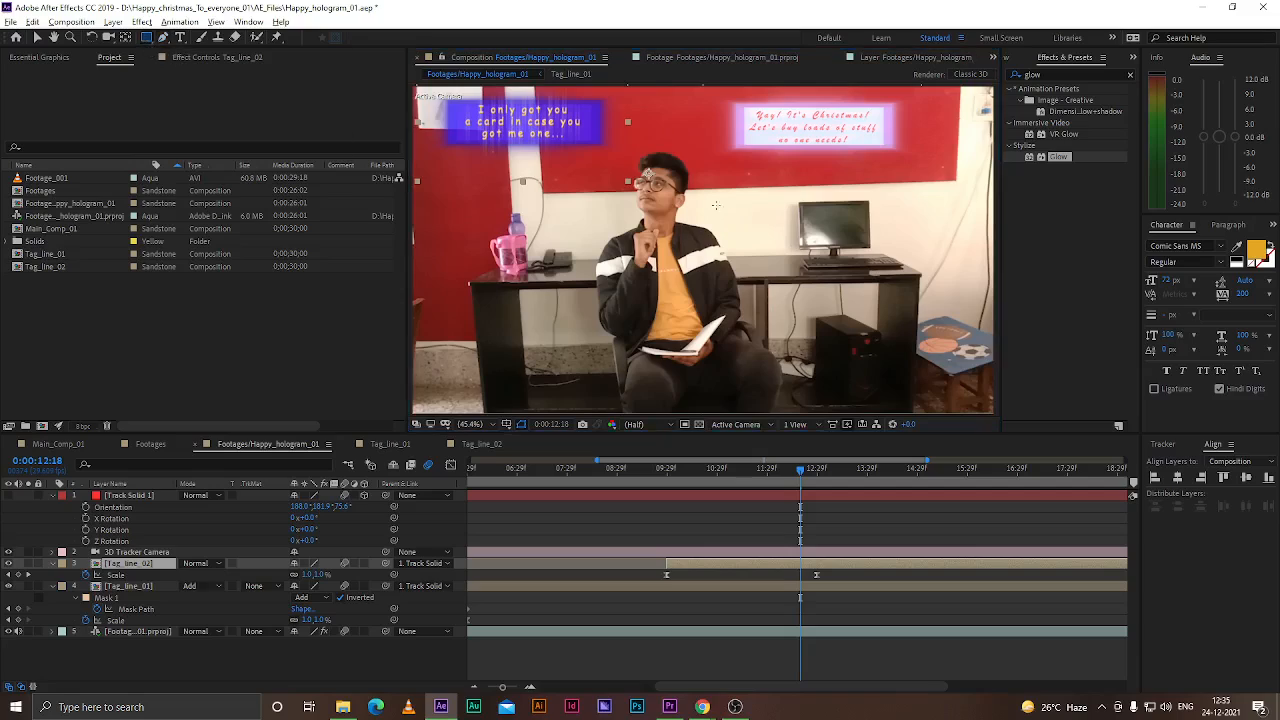
{"action": "left_click_drag", "start_coordinate": [636, 159], "coordinate": [679, 192]}
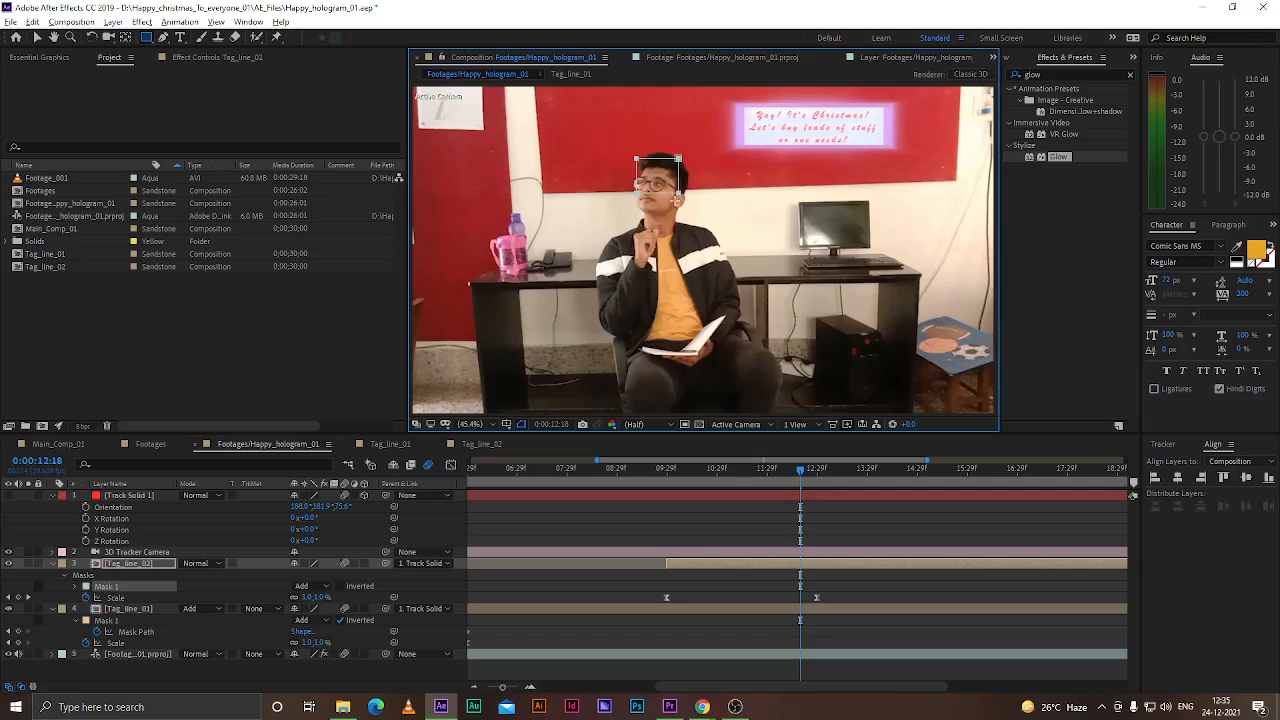
{"action": "scroll", "coordinate": [676, 200], "scroll_direction": "up", "scroll_amount": 4}
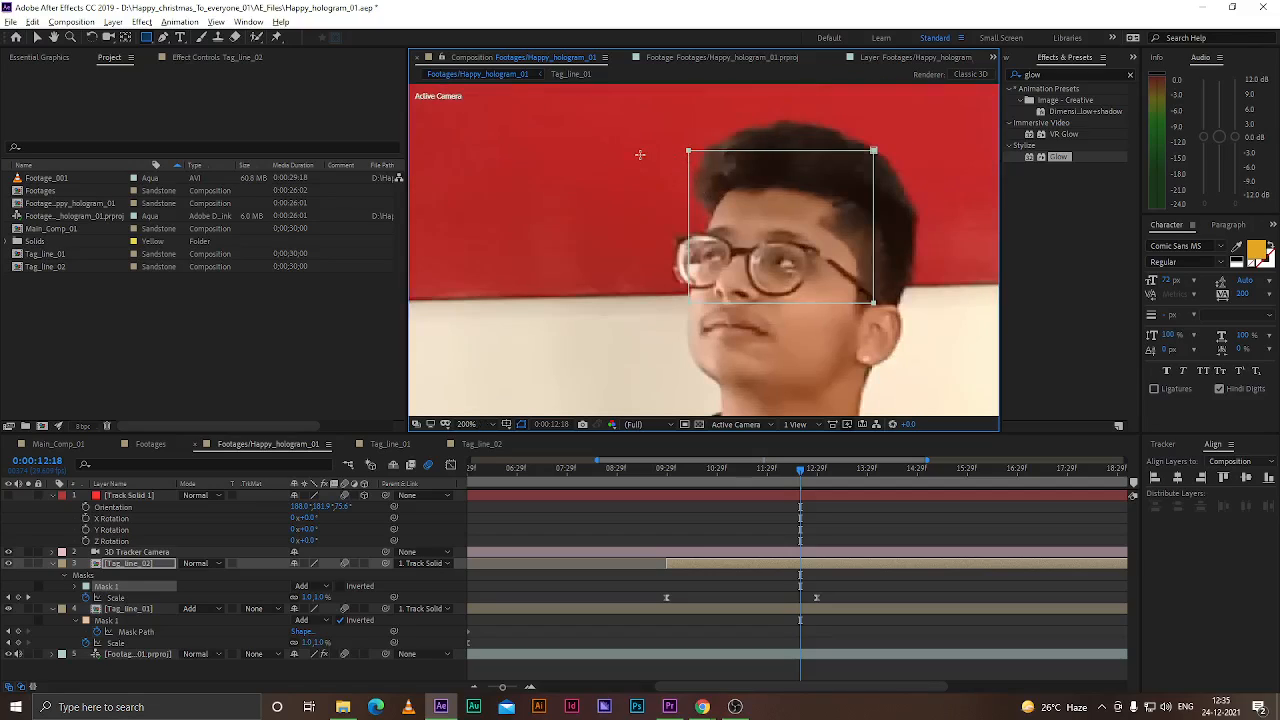
Expand Tag_line_02's Mask 1, set its mode to Add and turn on Inverted
{"action": "left_click", "coordinate": [137, 566]}
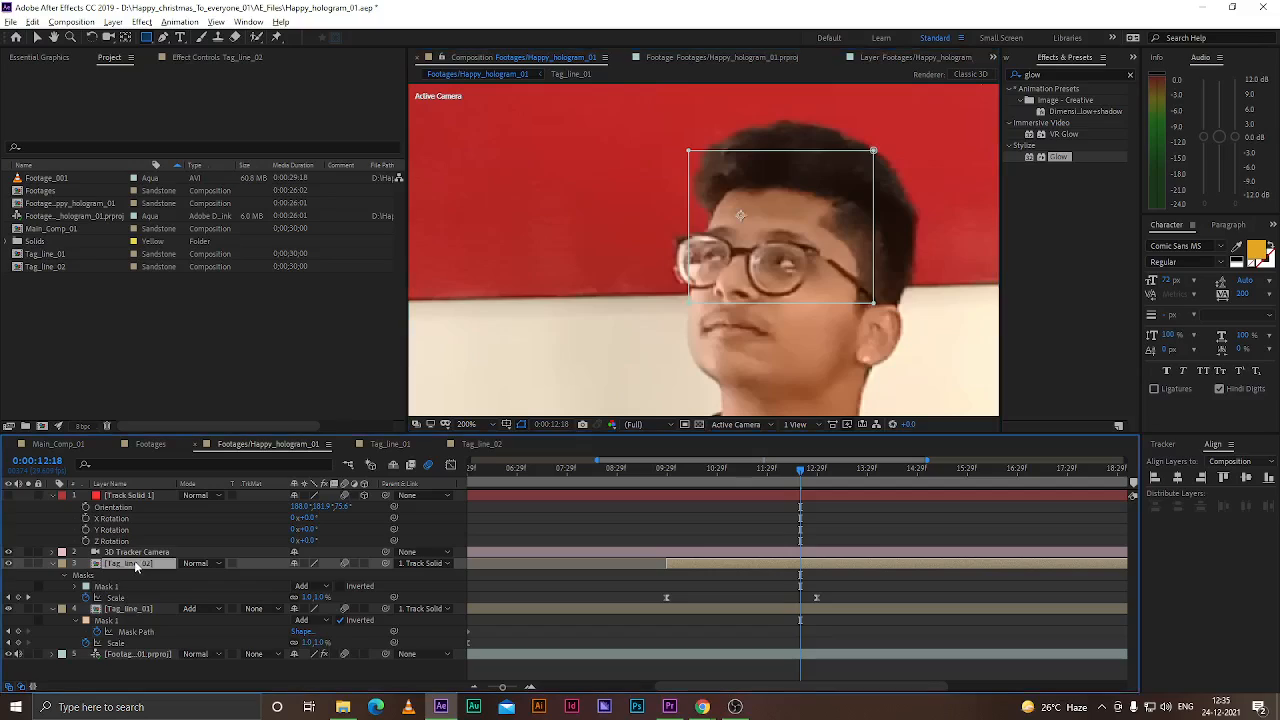
{"action": "left_click", "coordinate": [75, 587]}
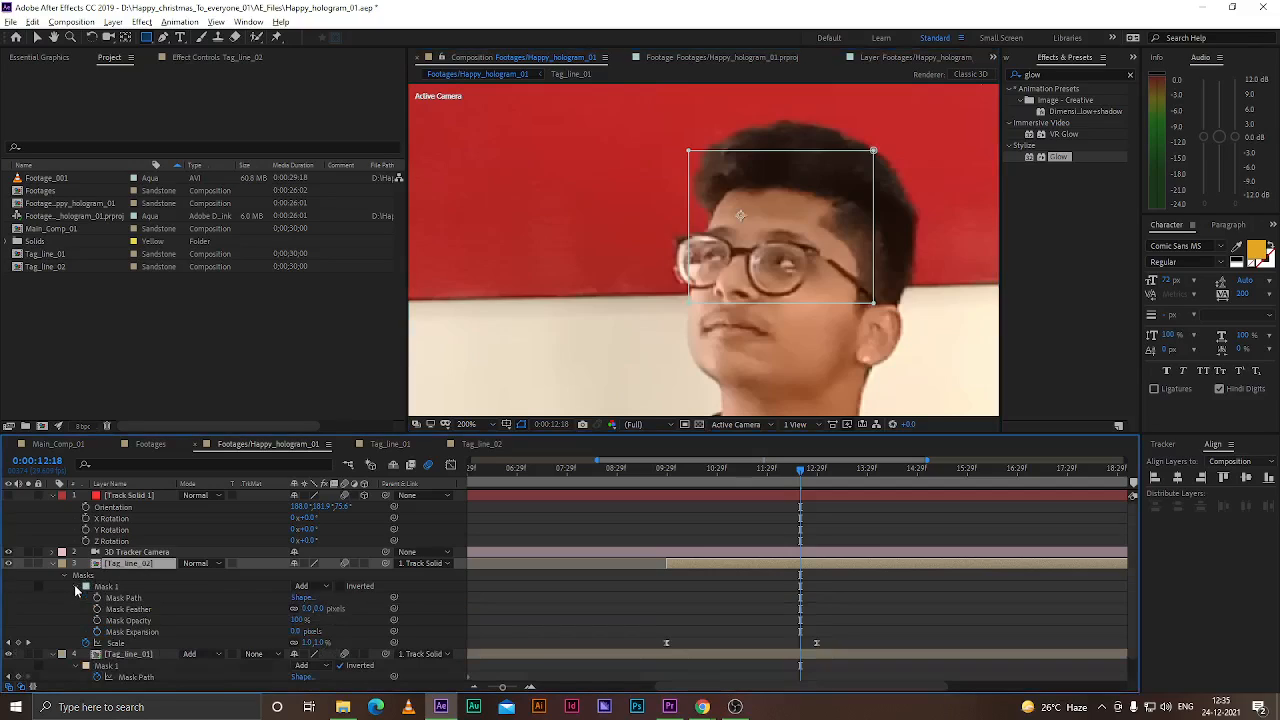
{"action": "left_click", "coordinate": [307, 588]}
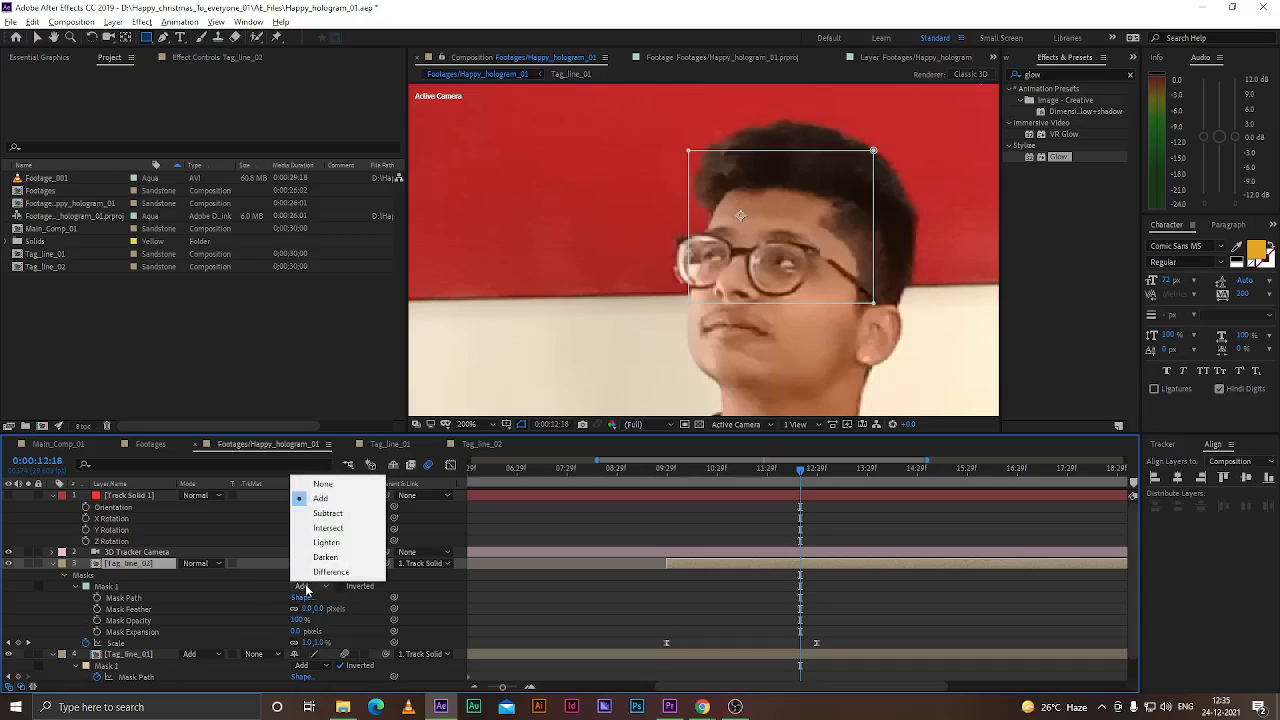
{"action": "left_click", "coordinate": [320, 498]}
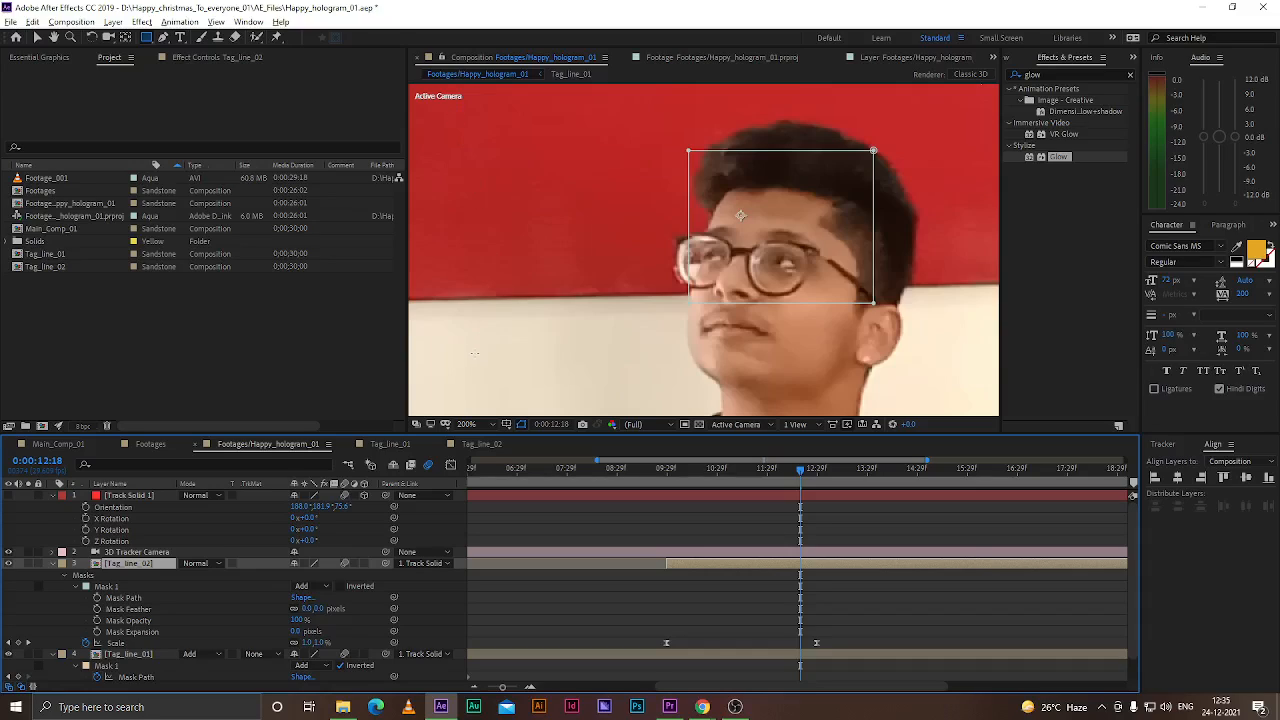
{"action": "left_click", "coordinate": [341, 586]}
{"action": "scroll", "coordinate": [792, 227], "scroll_direction": "down", "scroll_amount": 4}
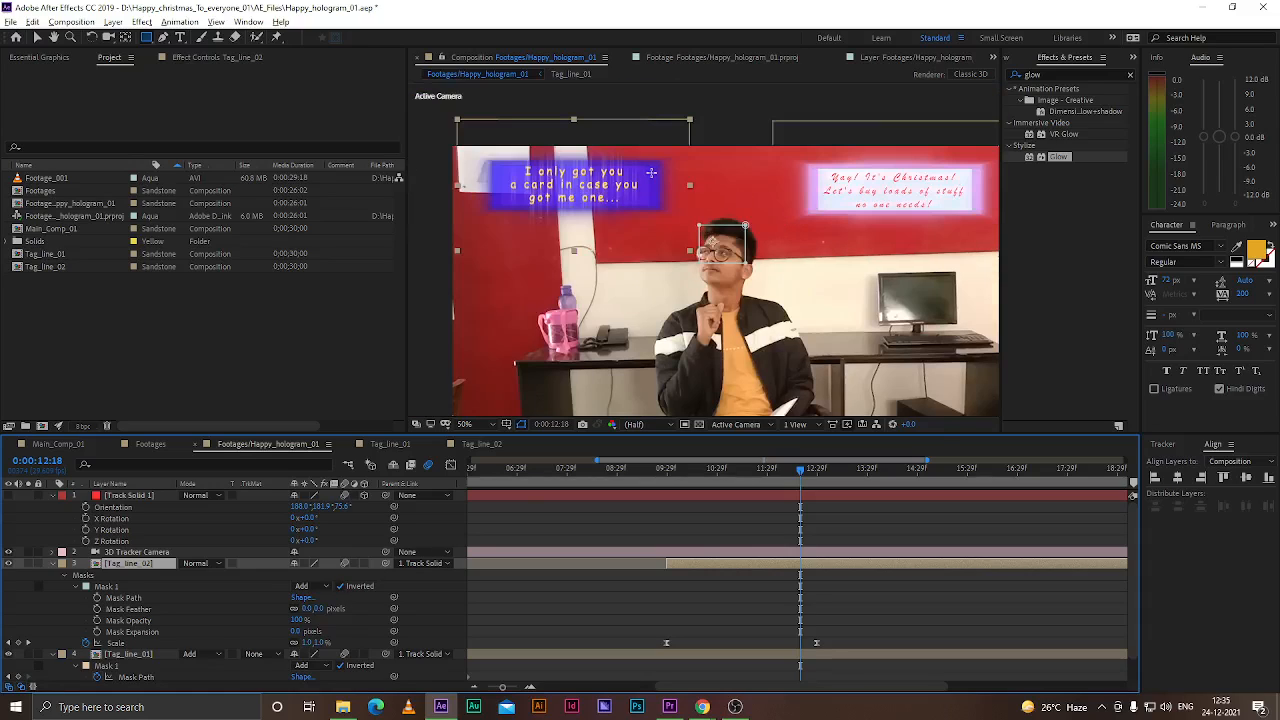
{"action": "scroll", "coordinate": [714, 226], "scroll_direction": "up", "scroll_amount": 2}
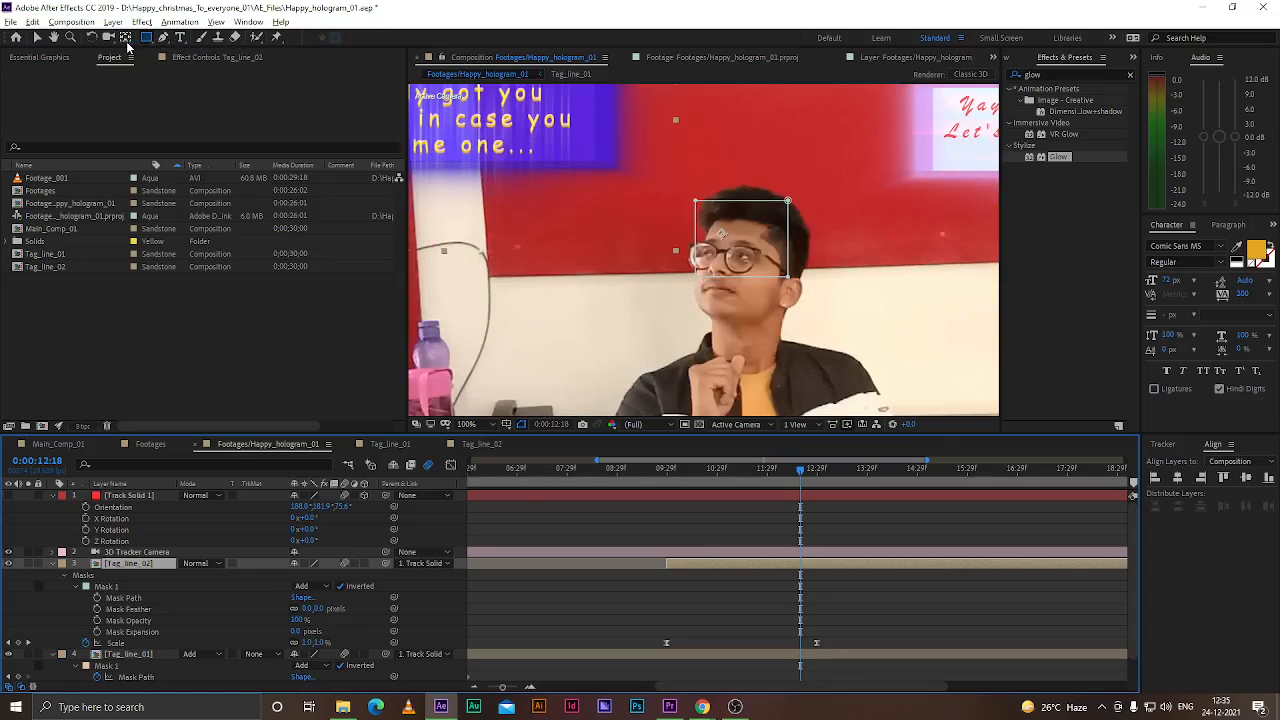
{"action": "left_click", "coordinate": [340, 587]}
{"action": "left_click", "coordinate": [341, 587]}
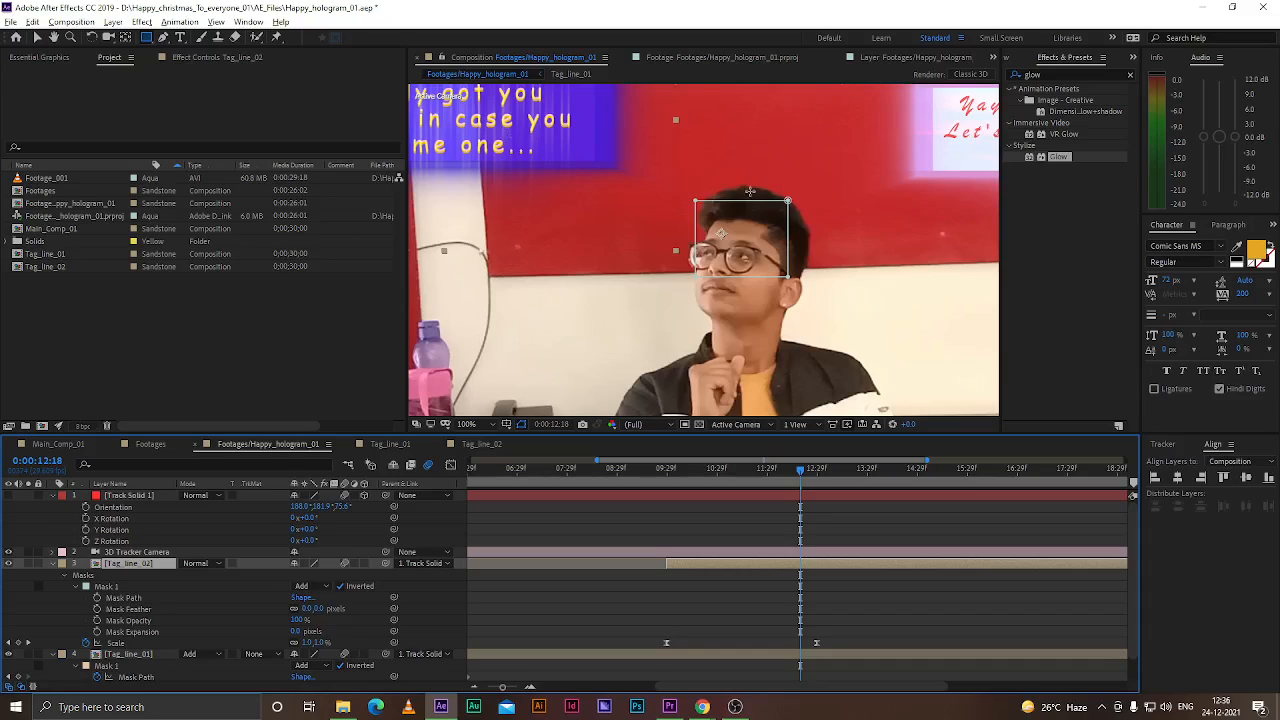
Add vertices to Tag_line_02's Mask 1 with the Pen tool along the left side of the head near the glasses
{"action": "left_click", "coordinate": [163, 37]}
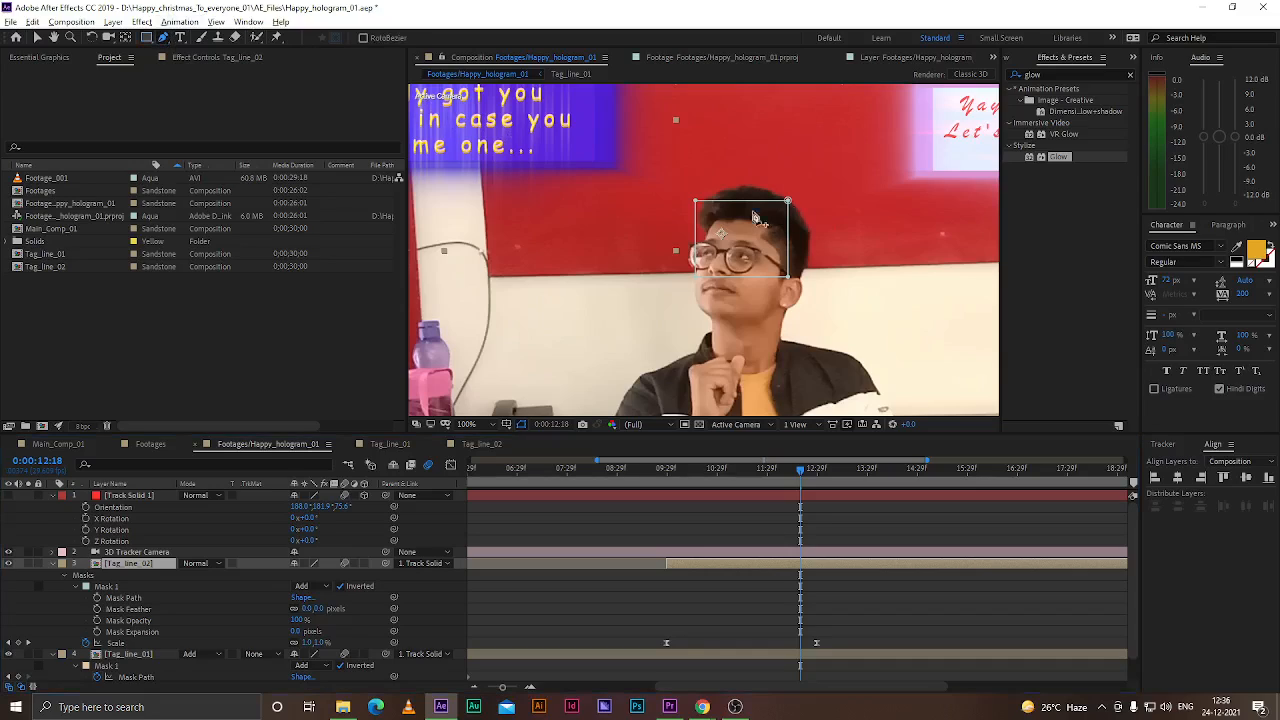
{"action": "left_click", "coordinate": [699, 204]}
{"action": "left_click_drag", "start_coordinate": [700, 202], "coordinate": [708, 210]}
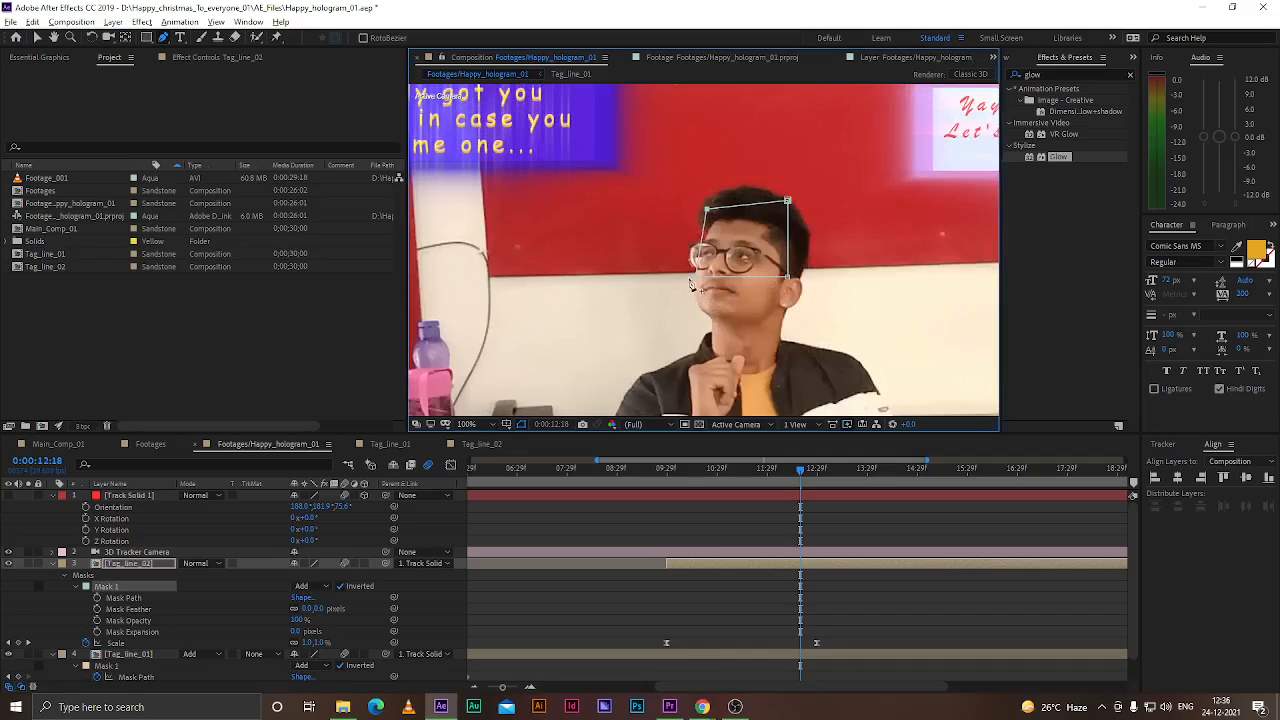
{"action": "left_click_drag", "start_coordinate": [696, 278], "coordinate": [694, 252]}
{"action": "scroll", "coordinate": [696, 251], "scroll_direction": "up", "scroll_amount": 2}
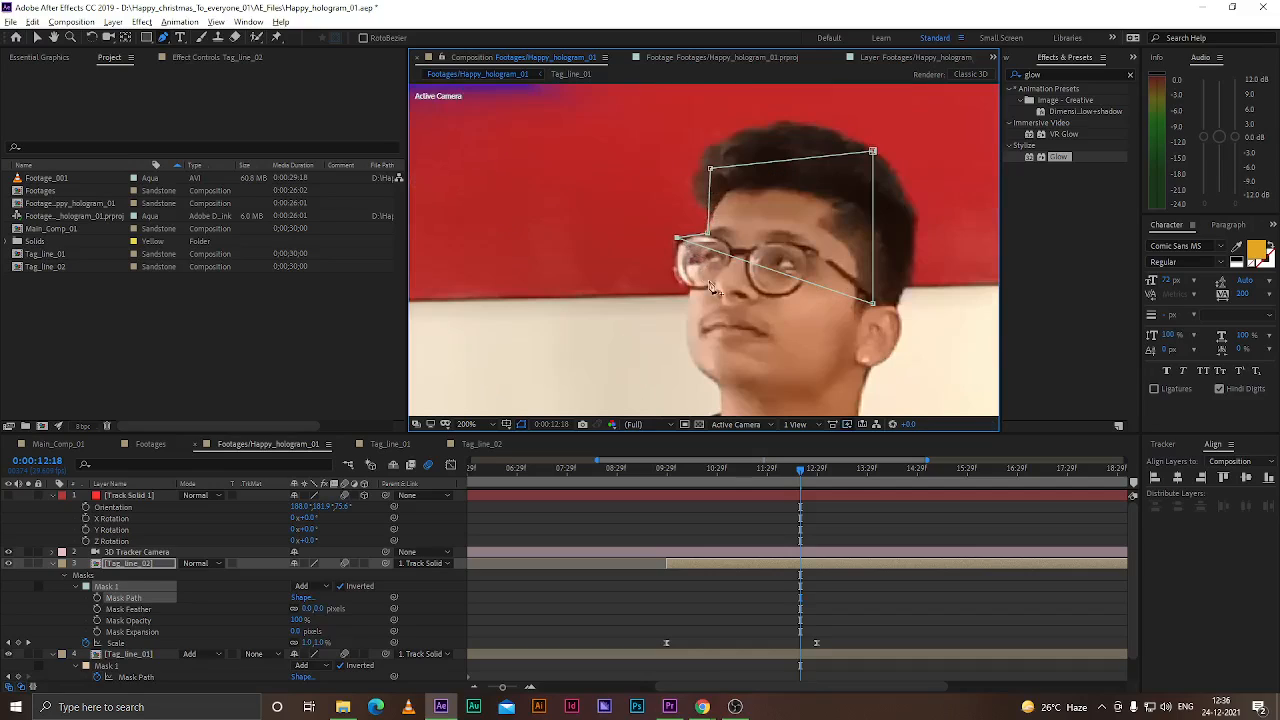
{"action": "left_click_drag", "start_coordinate": [741, 270], "coordinate": [686, 293]}
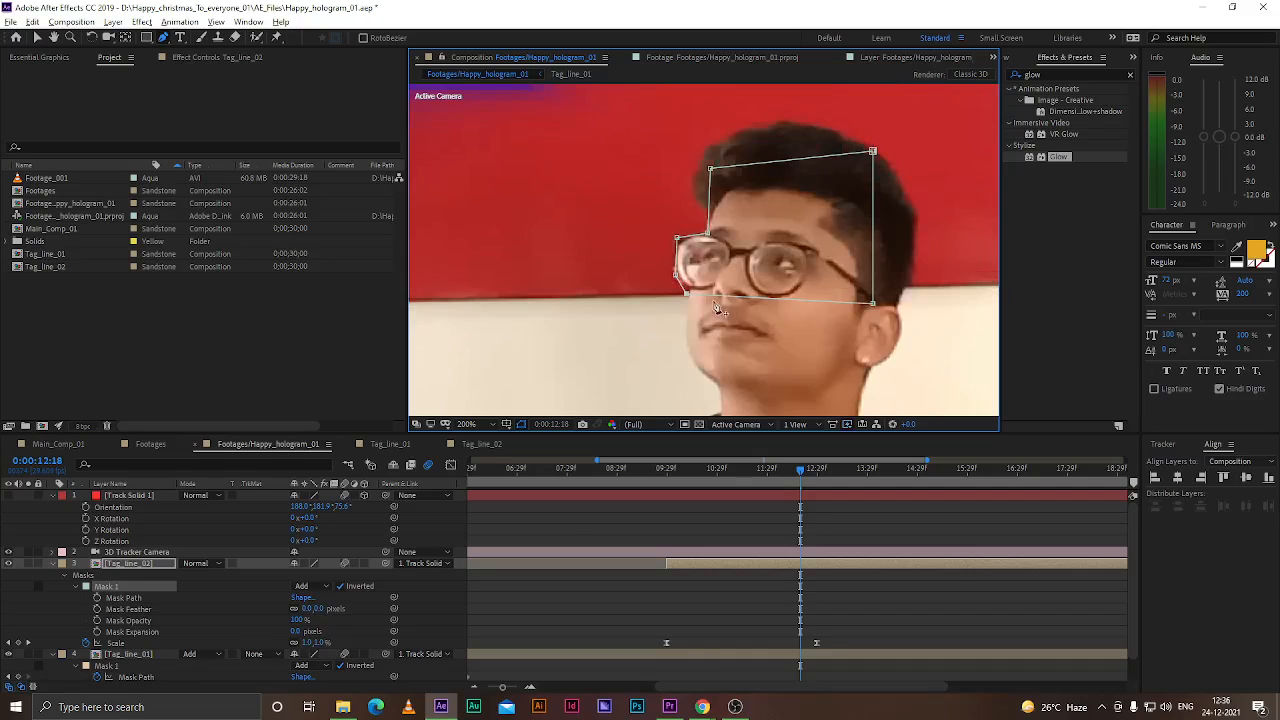
{"action": "double_click", "coordinate": [733, 298]}
{"action": "key", "text": "Escape"}
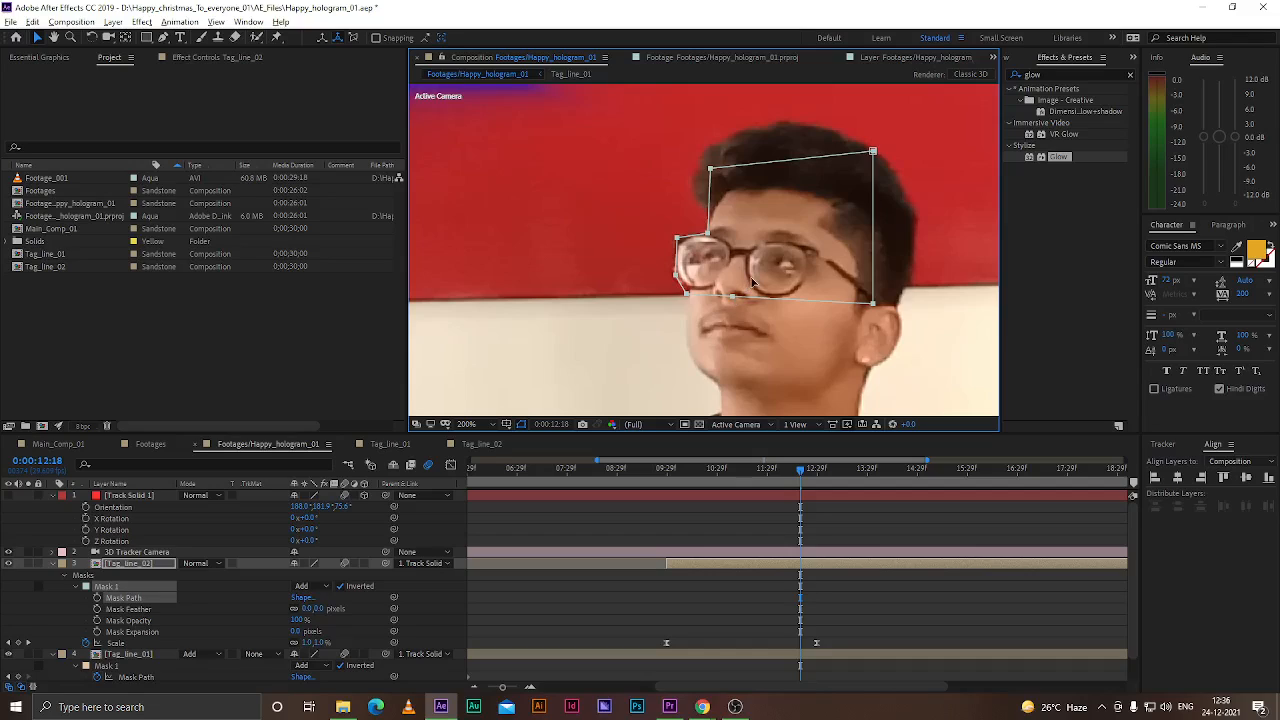
{"action": "left_click_drag", "start_coordinate": [749, 281], "coordinate": [730, 318]}
{"action": "key", "text": "ctrl+z"}
{"action": "double_click", "coordinate": [733, 299]}
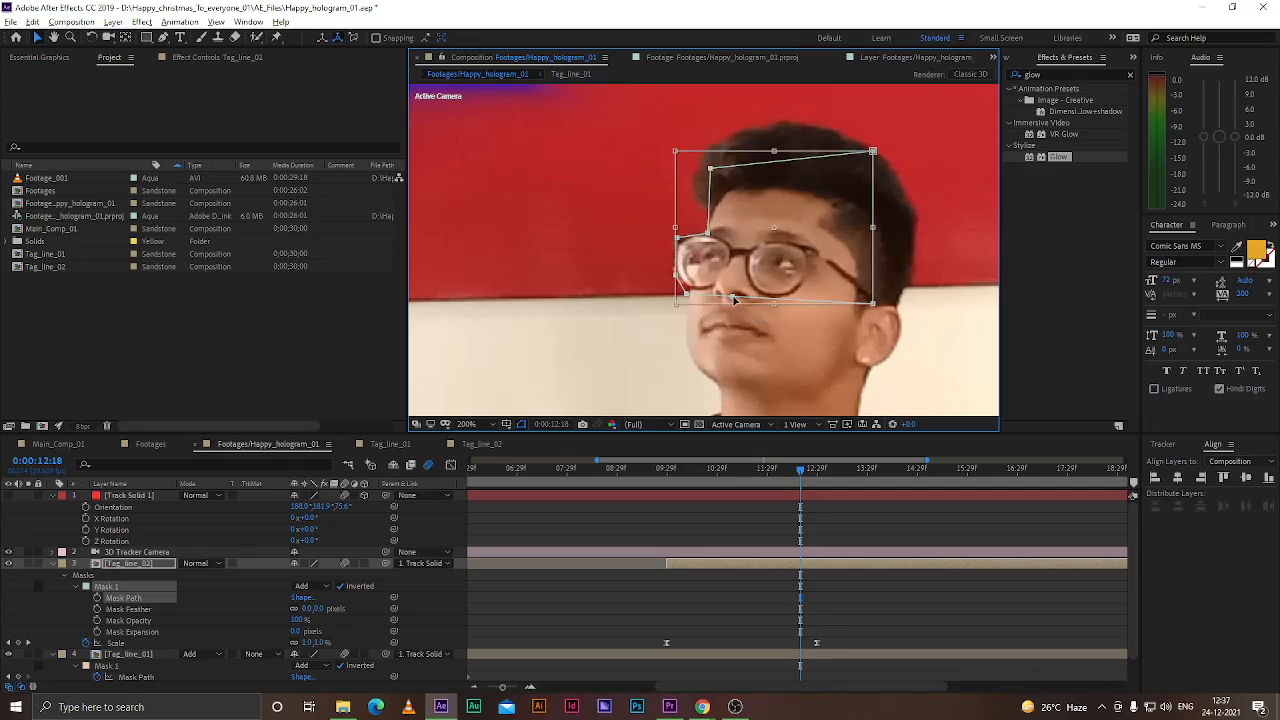
{"action": "key", "text": "Return"}
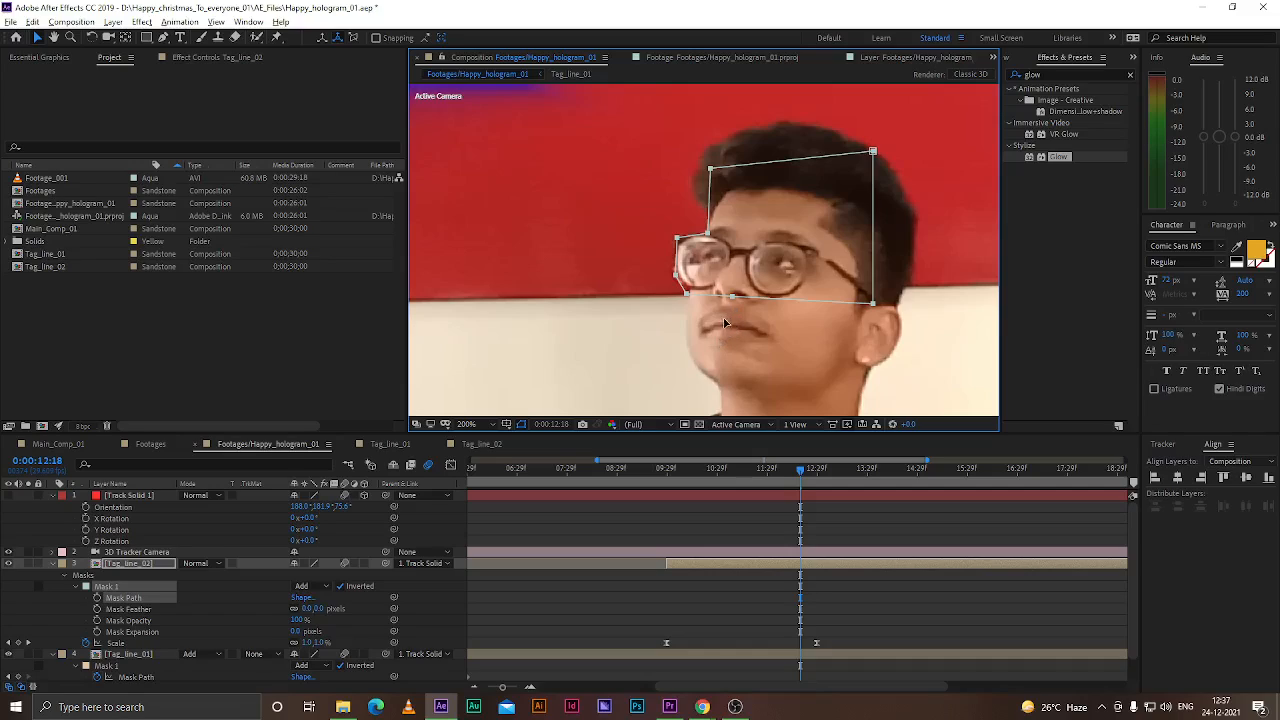
Reshape Mask 1 to follow the top of the head, adding a vertex above the forehead and moving the corner points
{"action": "left_click_drag", "start_coordinate": [733, 299], "coordinate": [684, 330]}
{"action": "left_click_drag", "start_coordinate": [677, 274], "coordinate": [674, 274]}
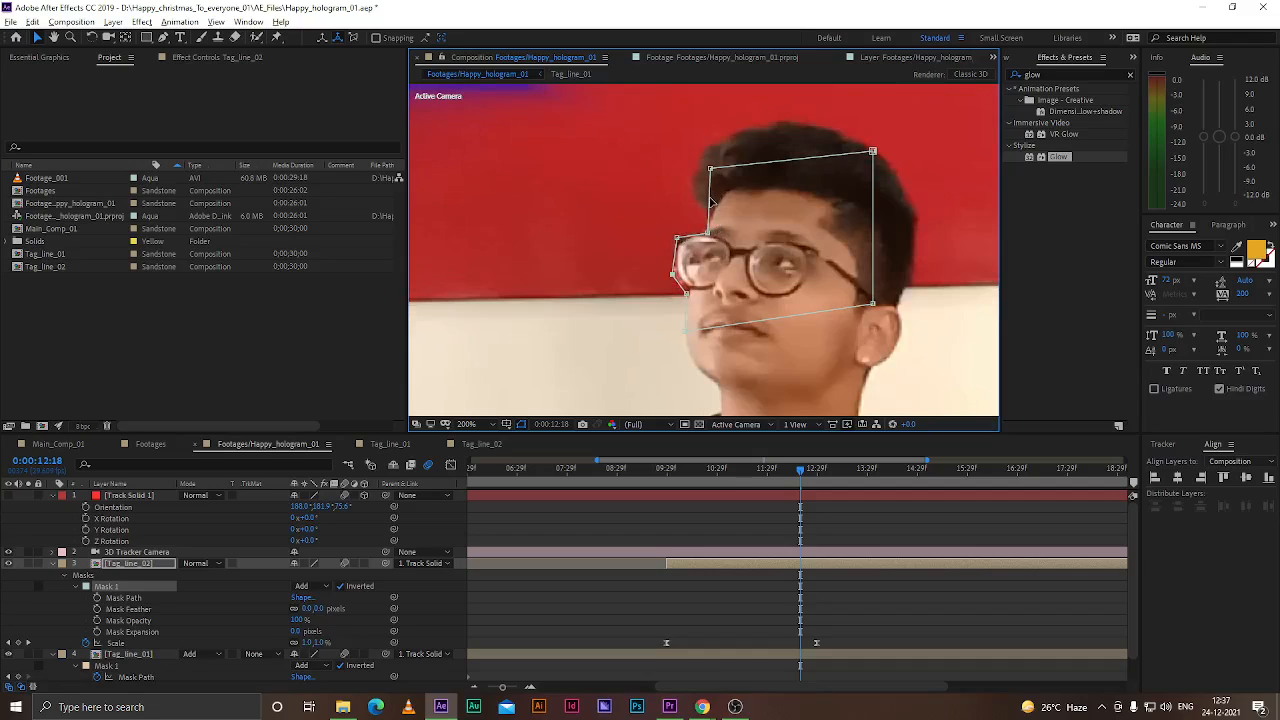
{"action": "key", "text": "g"}
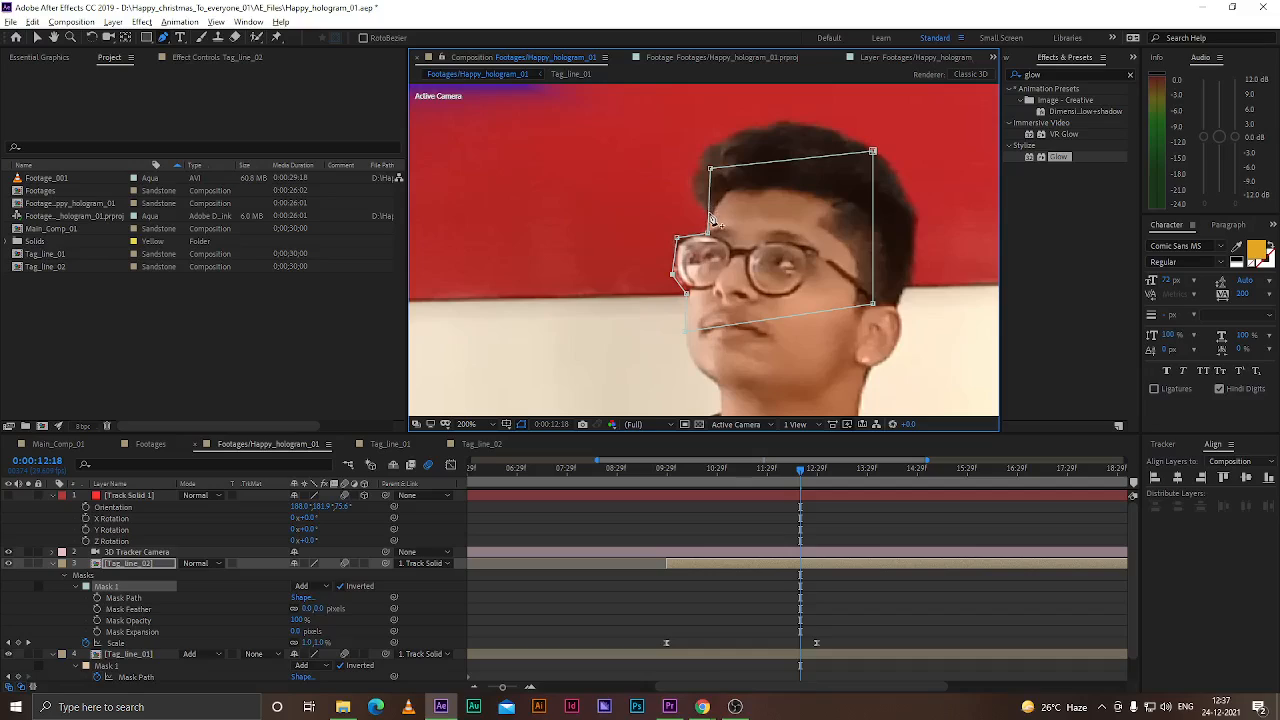
{"action": "left_click", "coordinate": [711, 210]}
{"action": "left_click_drag", "start_coordinate": [712, 170], "coordinate": [792, 121]}
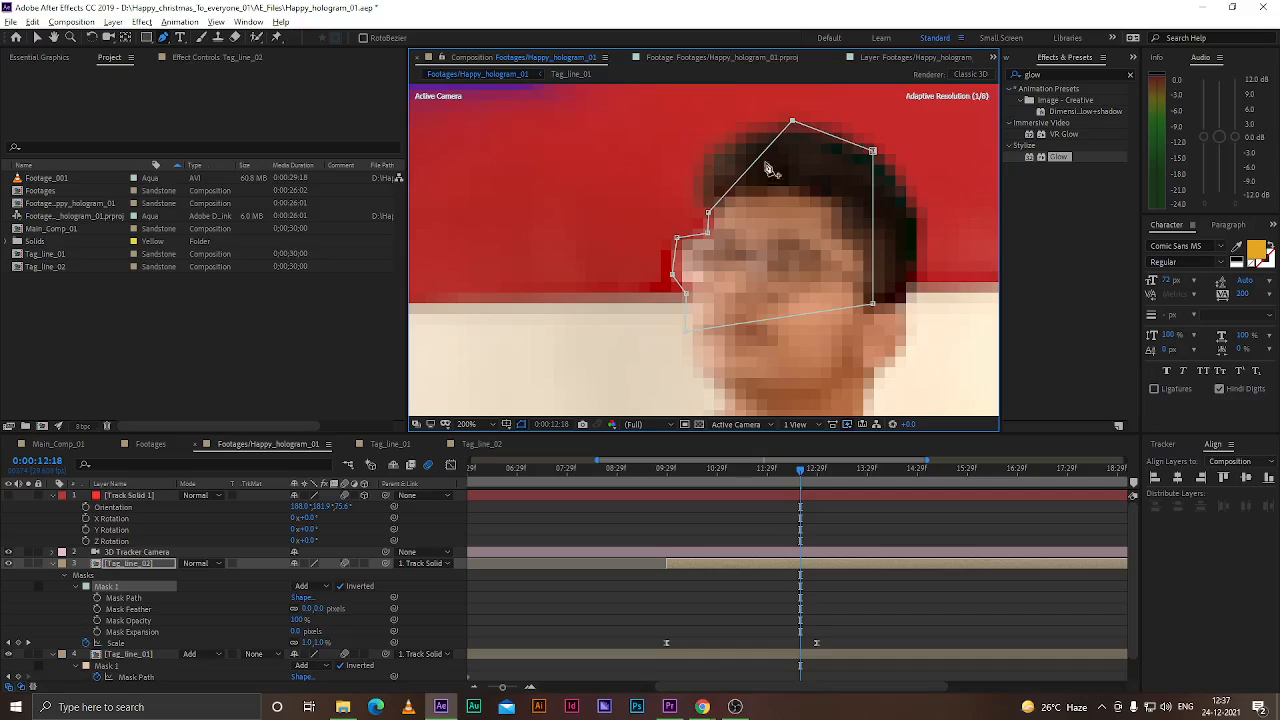
{"action": "left_click_drag", "start_coordinate": [745, 175], "coordinate": [697, 175]}
{"action": "double_click", "coordinate": [745, 147]}
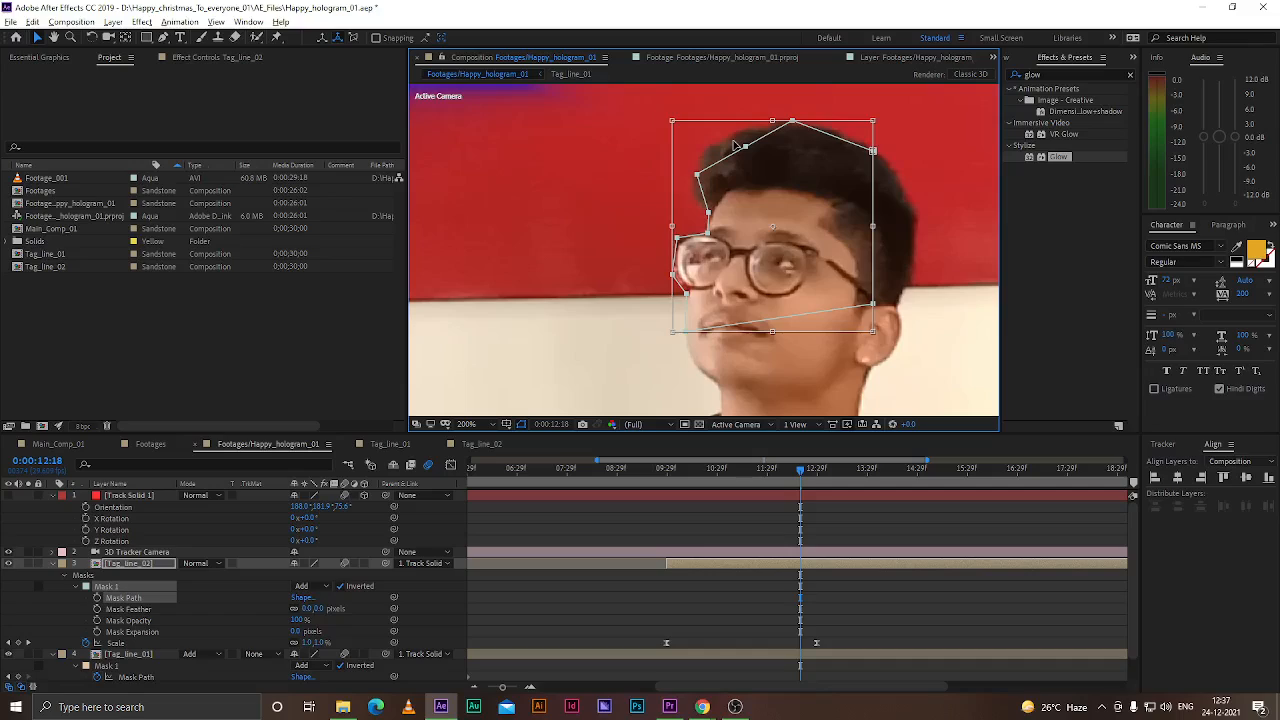
{"action": "key", "text": "Return"}
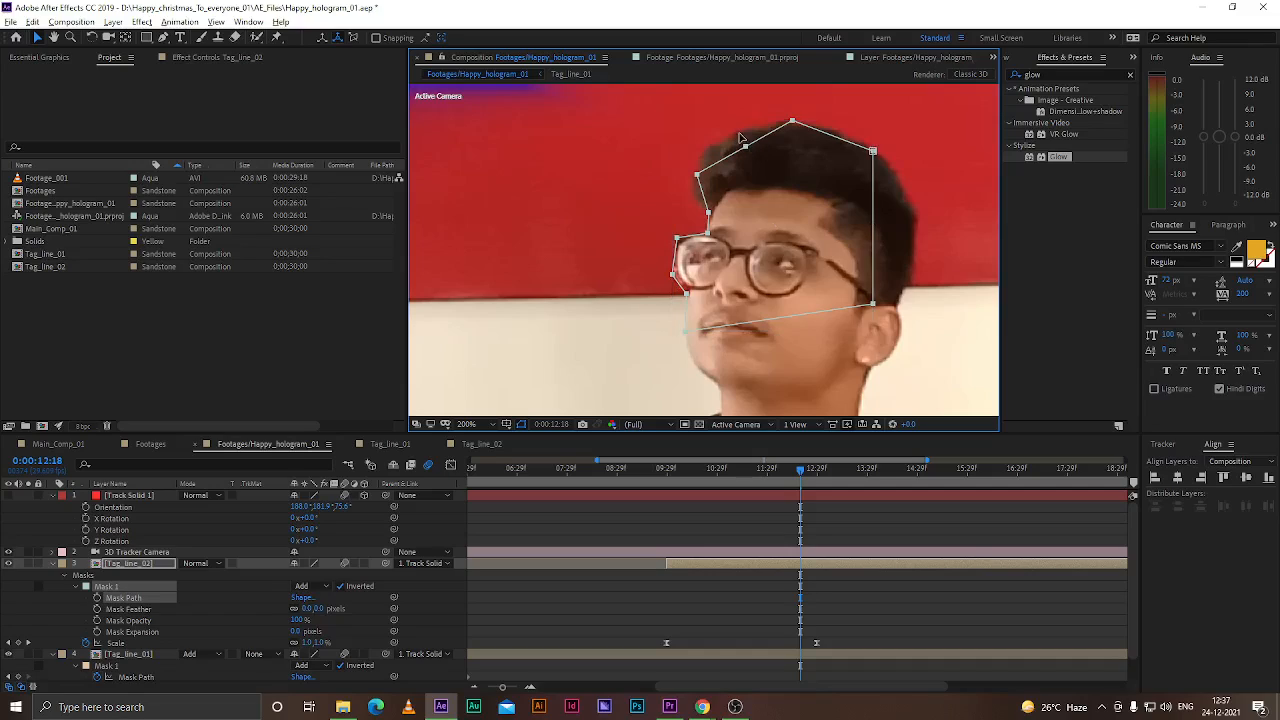
{"action": "left_click_drag", "start_coordinate": [745, 147], "coordinate": [727, 135]}
{"action": "left_click_drag", "start_coordinate": [872, 151], "coordinate": [862, 142]}
{"action": "left_click_drag", "start_coordinate": [874, 309], "coordinate": [913, 195]}
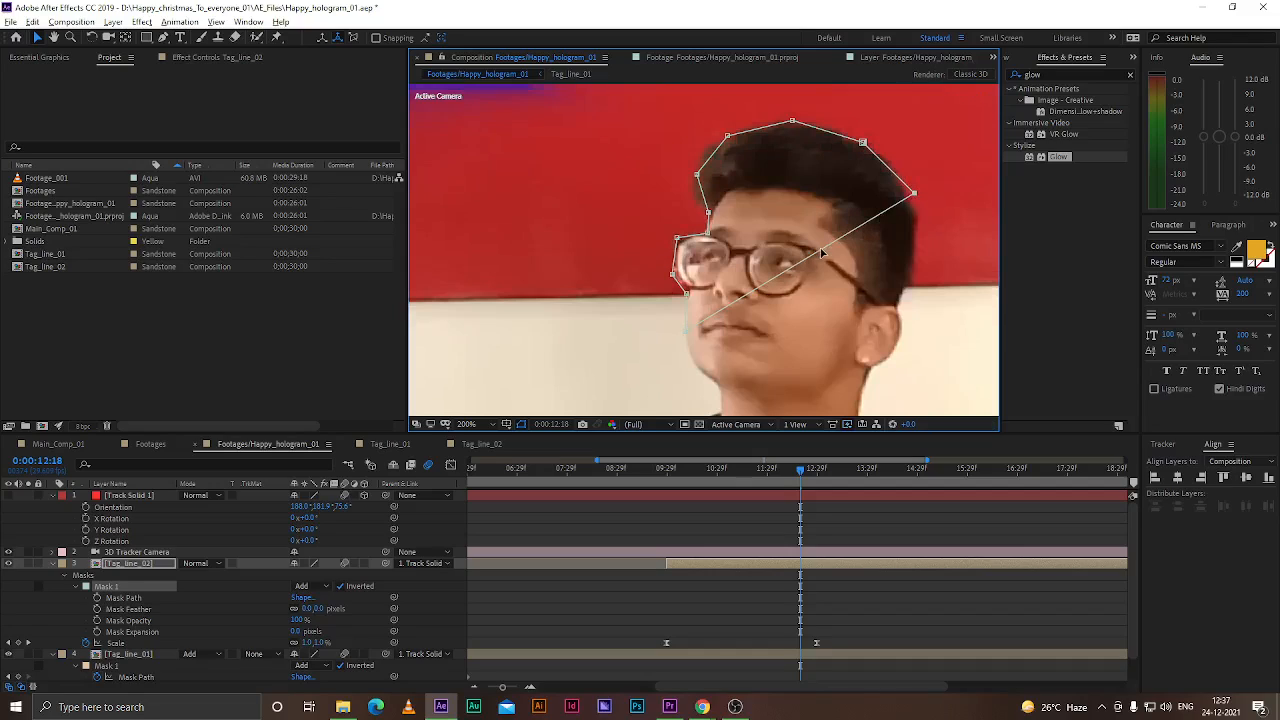
Add vertices along the cheek and chin and adjust the mask points so the mask wraps around the face
{"action": "key", "text": "g"}
{"action": "left_click_drag", "start_coordinate": [822, 252], "coordinate": [908, 305]}
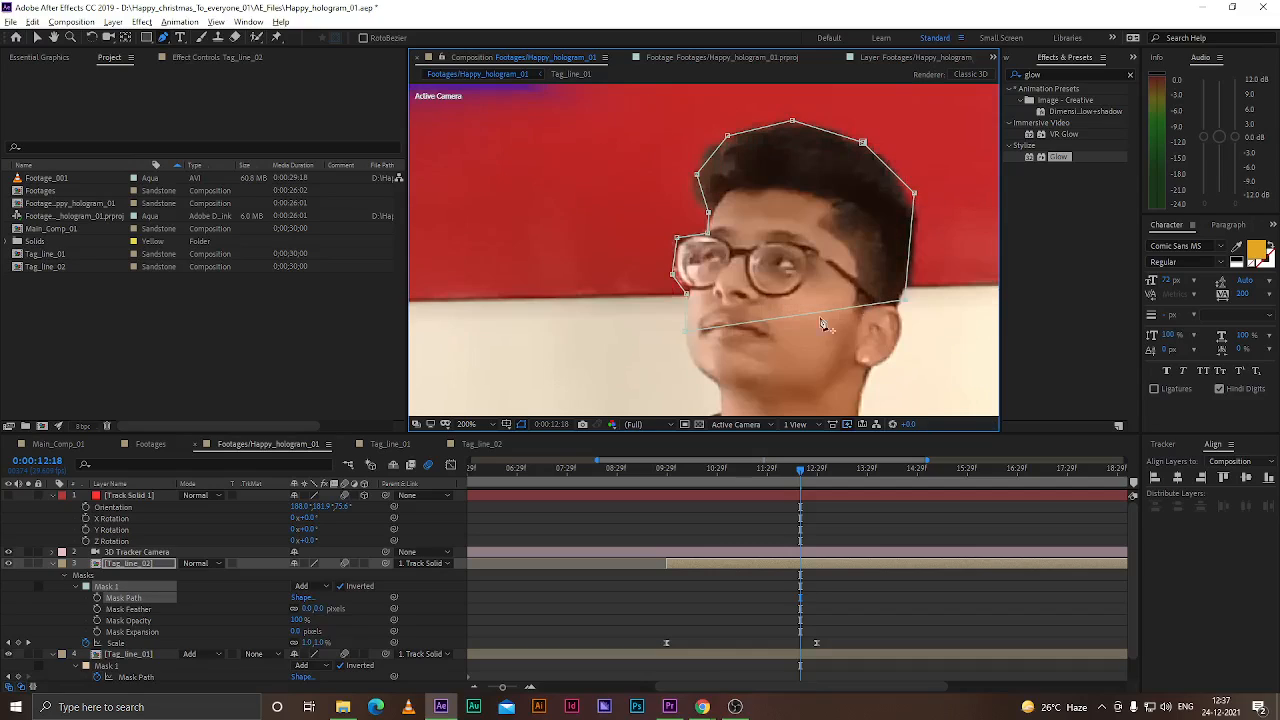
{"action": "left_click_drag", "start_coordinate": [794, 318], "coordinate": [703, 374]}
{"action": "left_click", "coordinate": [794, 343]}
{"action": "left_click_drag", "start_coordinate": [794, 343], "coordinate": [820, 390]}
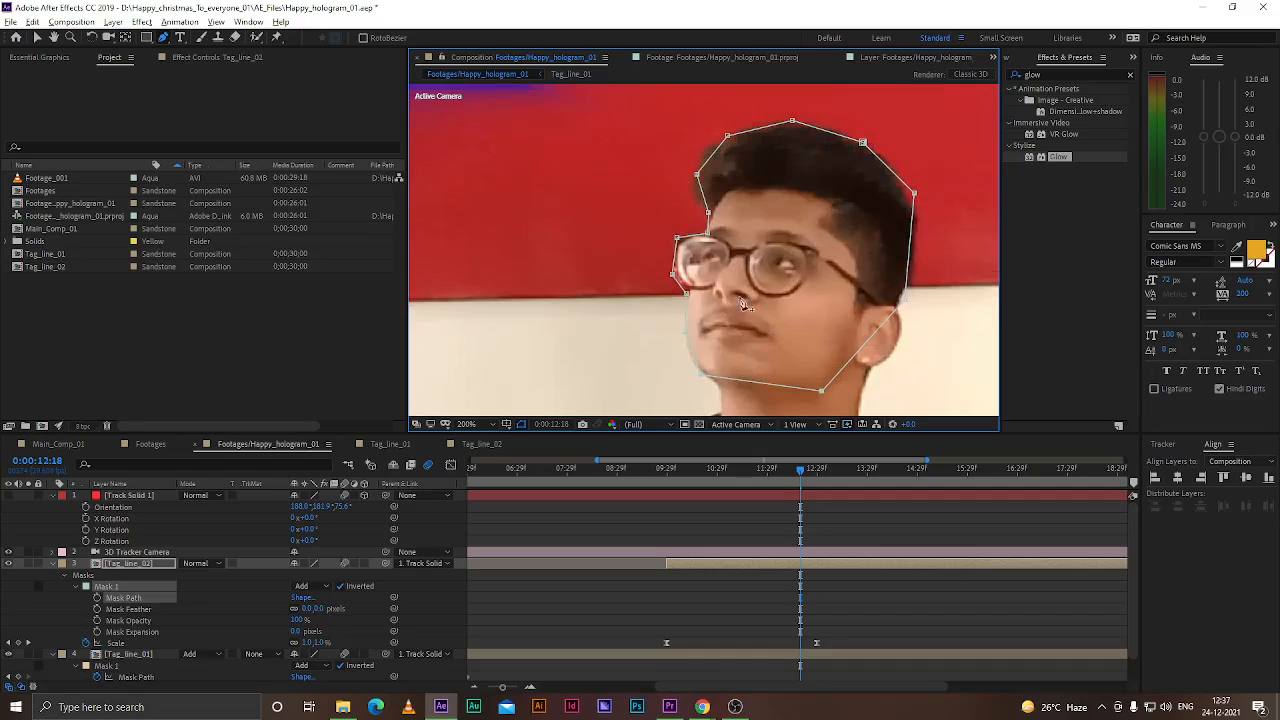
{"action": "left_click_drag", "start_coordinate": [709, 234], "coordinate": [702, 234]}
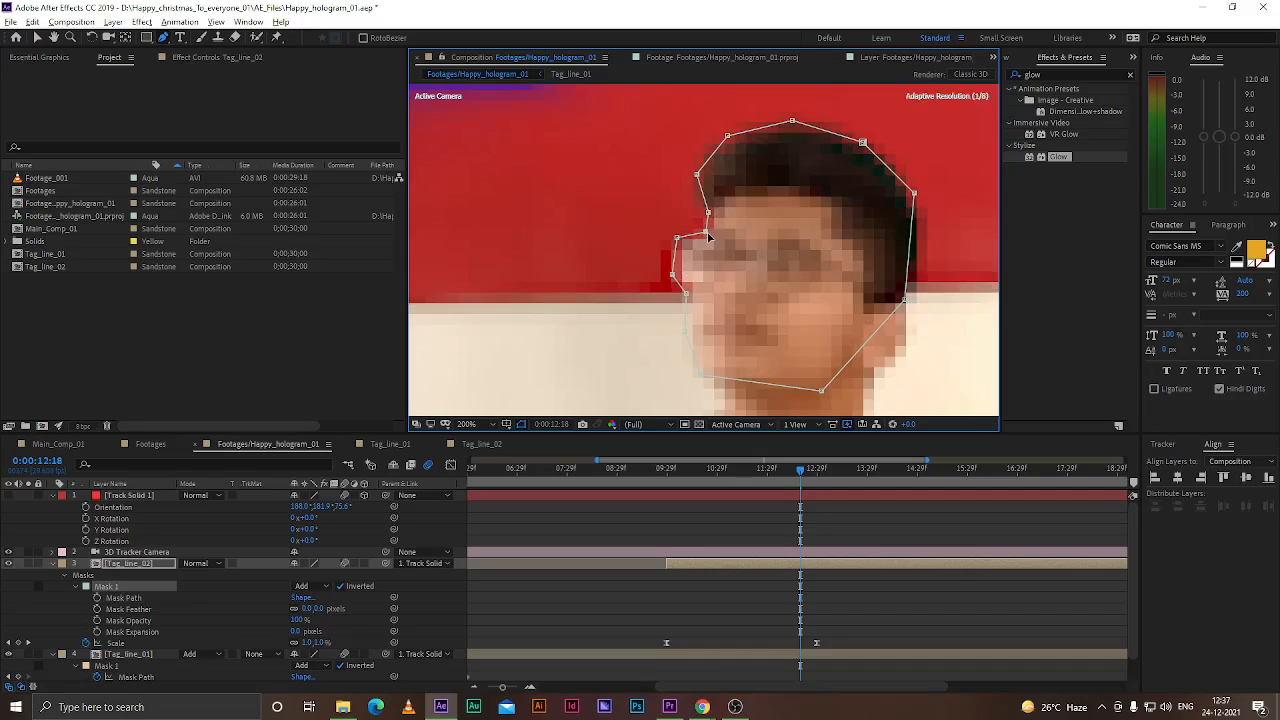
{"action": "left_click_drag", "start_coordinate": [696, 179], "coordinate": [695, 181]}
{"action": "left_click_drag", "start_coordinate": [727, 136], "coordinate": [718, 142]}
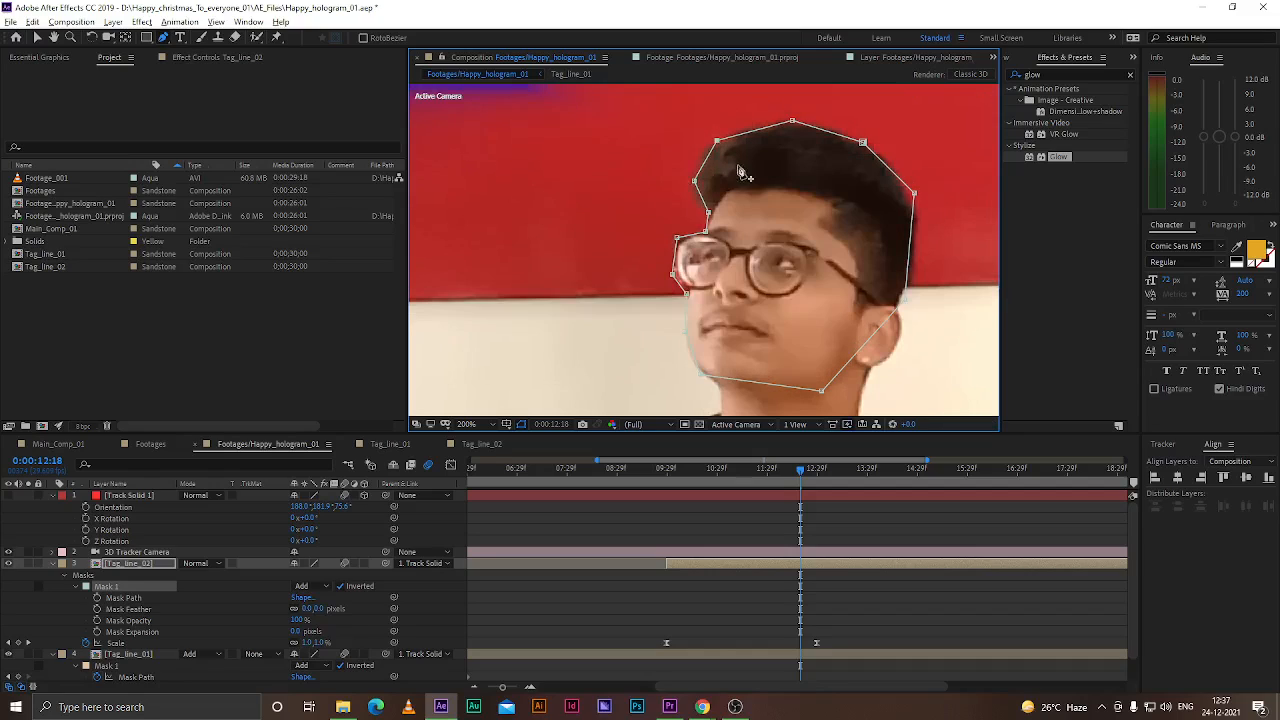
Fit the view and set a Mask Path keyframe for Mask 1 at 0:00:12:28
{"action": "scroll", "coordinate": [693, 357], "scroll_direction": "up", "scroll_amount": 1}
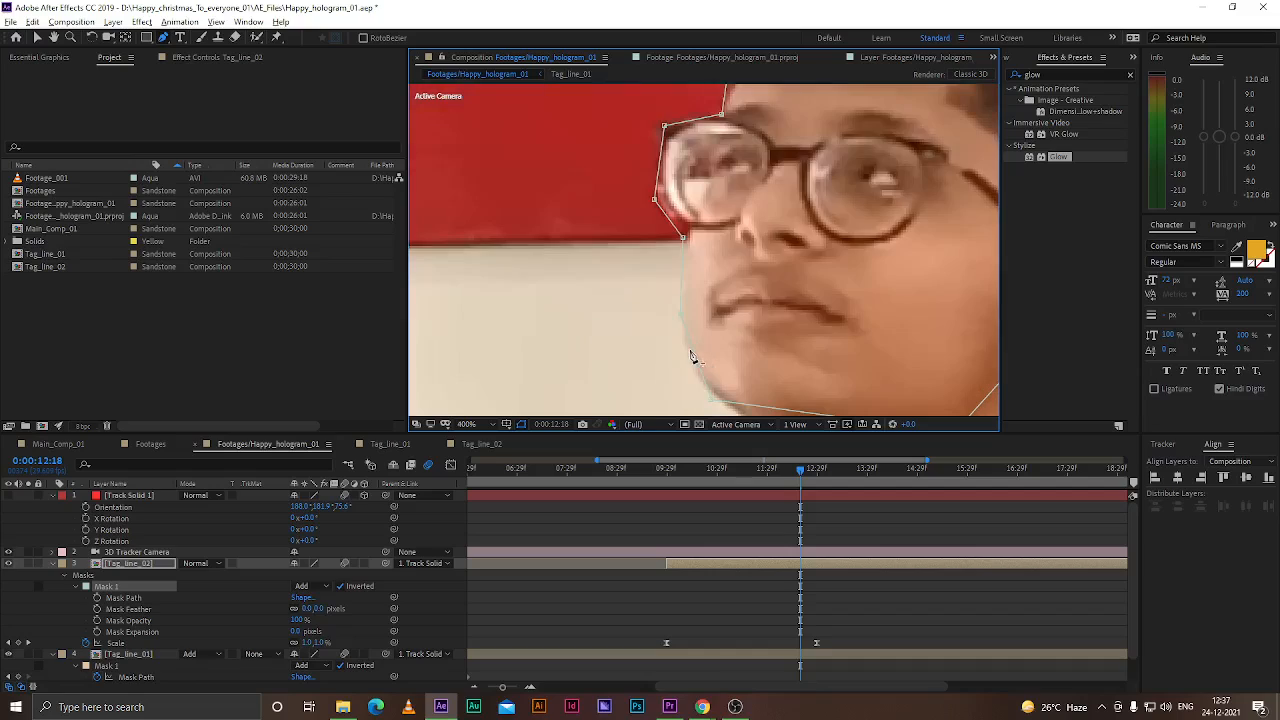
{"action": "scroll", "coordinate": [680, 325], "scroll_direction": "up", "scroll_amount": 1}
{"action": "scroll", "coordinate": [693, 245], "scroll_direction": "down", "scroll_amount": 2}
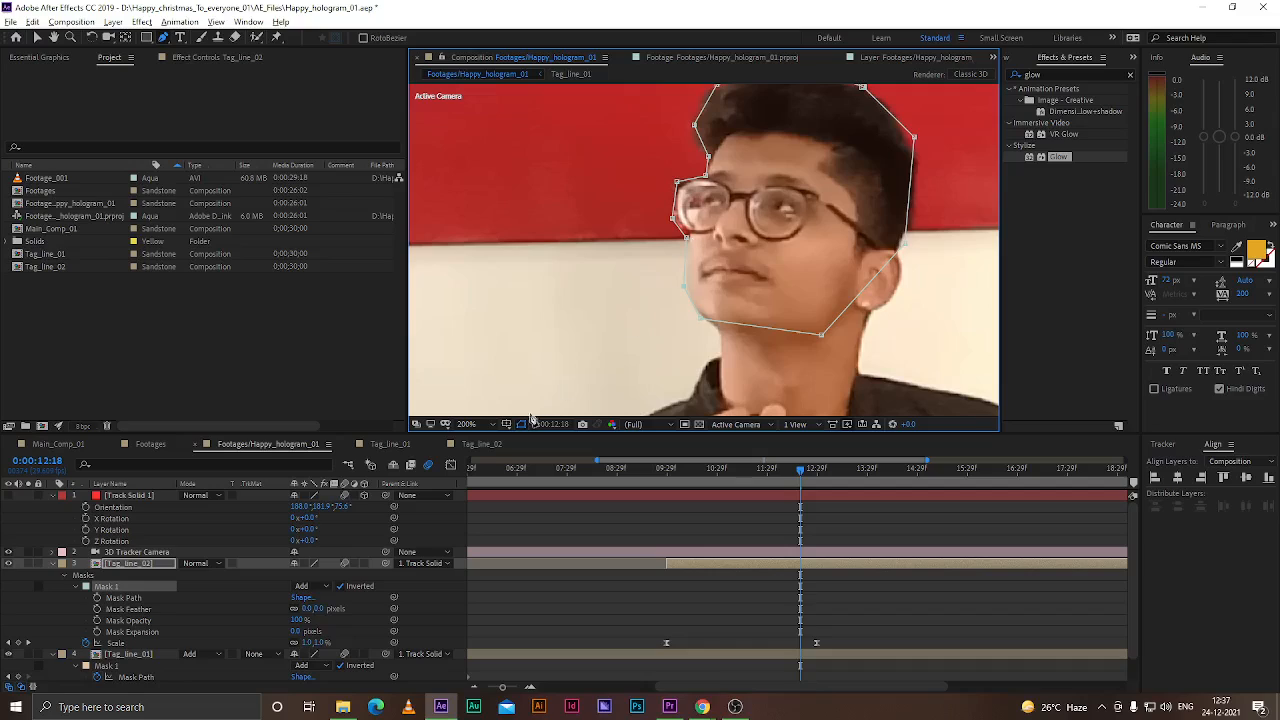
{"action": "left_click", "coordinate": [480, 425]}
{"action": "left_click", "coordinate": [489, 441]}
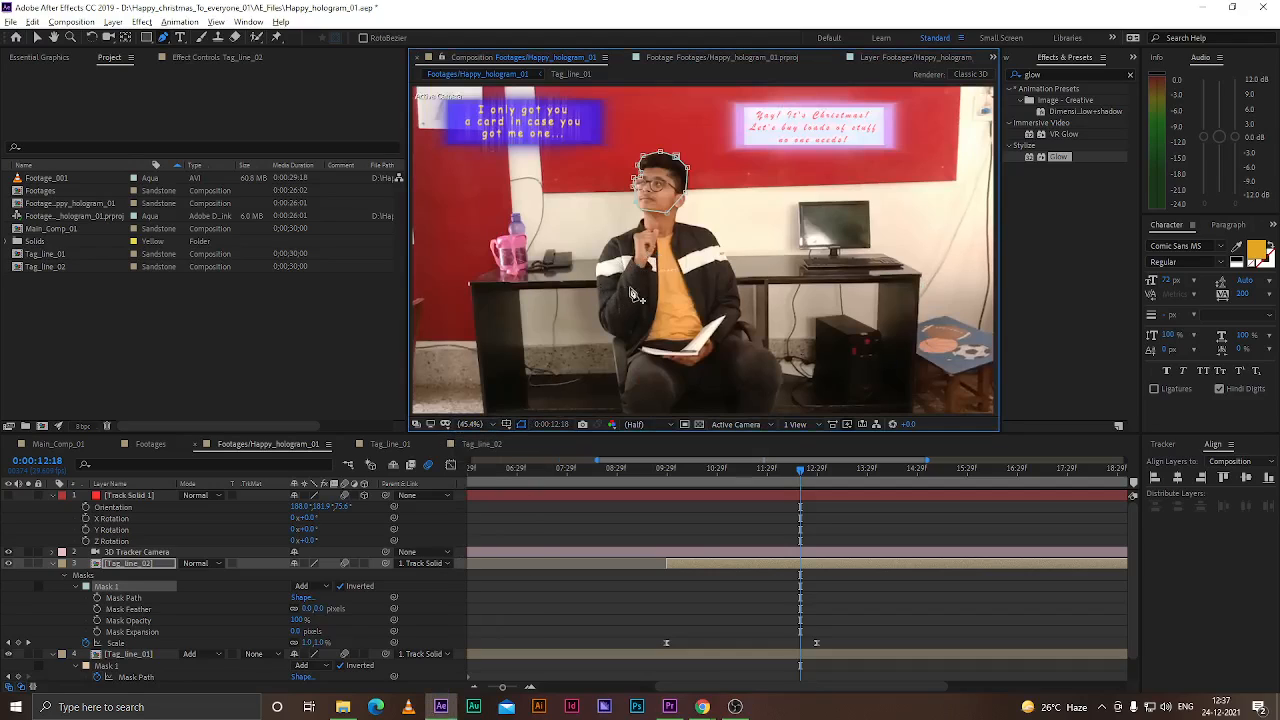
{"action": "left_click_drag", "start_coordinate": [800, 476], "coordinate": [817, 478]}
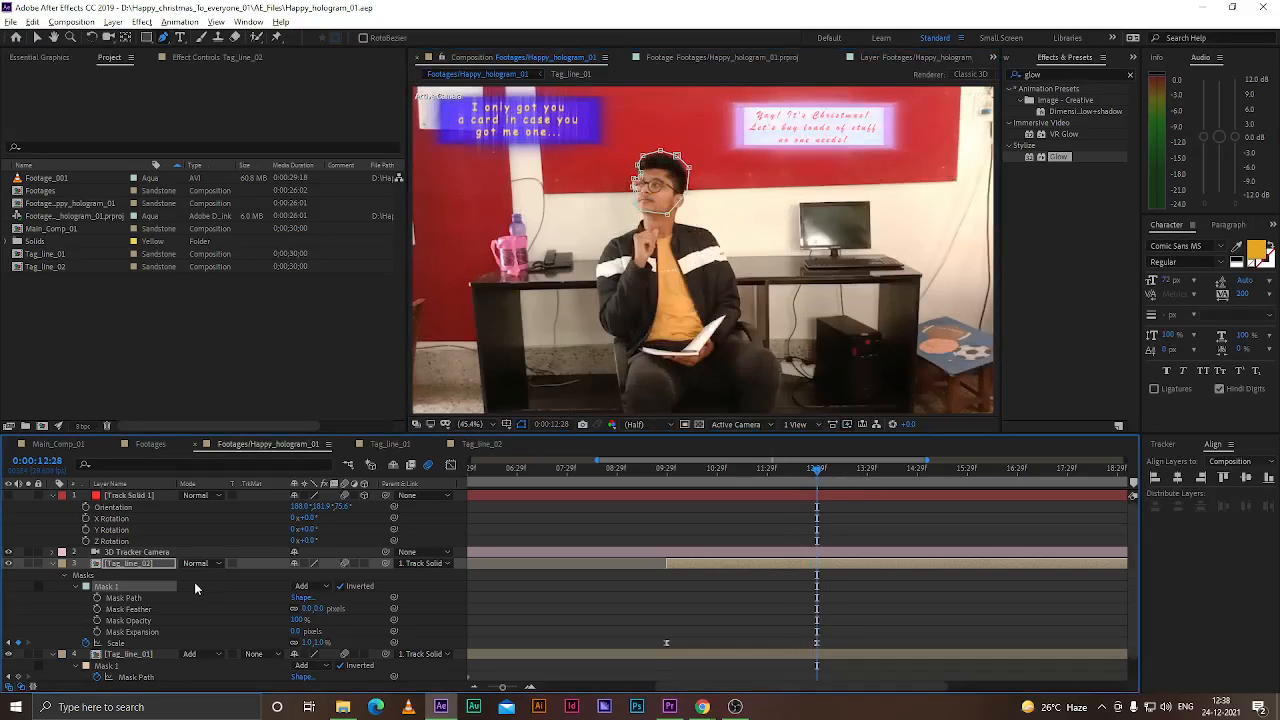
{"action": "left_click", "coordinate": [97, 598]}
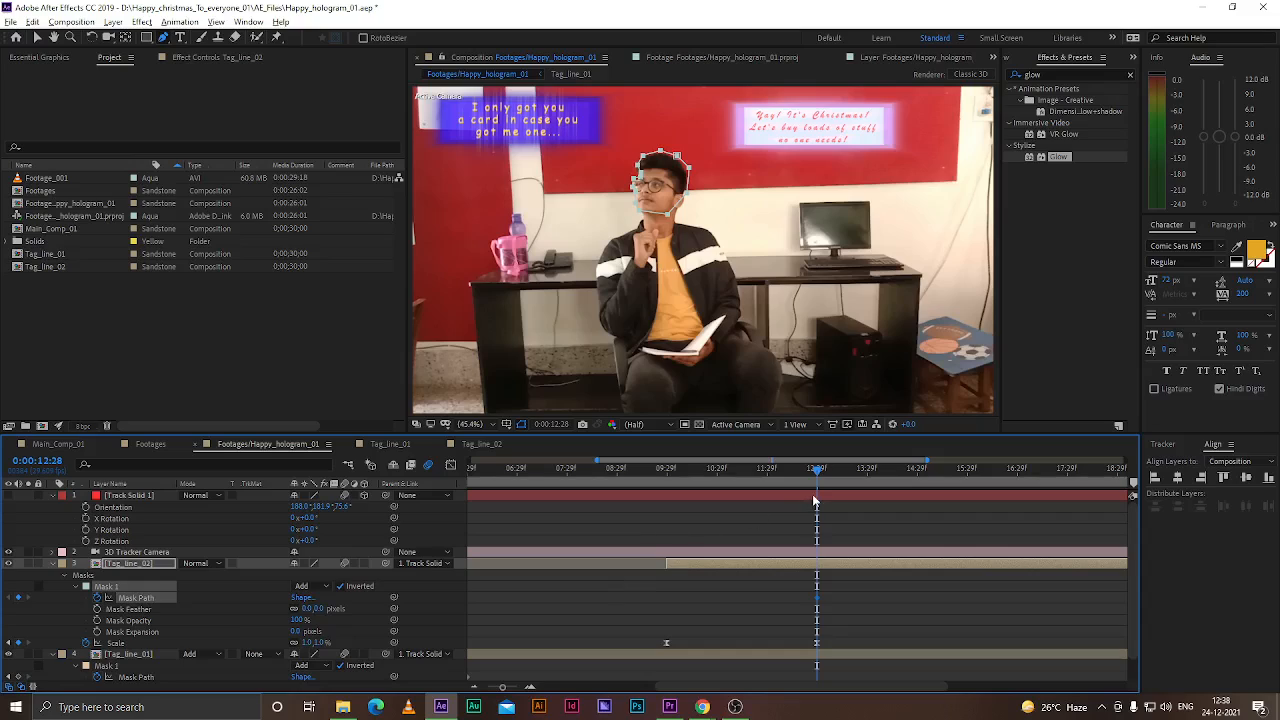
At 0:00:10:29, reposition Mask 1 over the head and adjust its left-side vertices
{"action": "scroll", "coordinate": [767, 491], "scroll_direction": "up", "scroll_amount": 1}
{"action": "left_click_drag", "start_coordinate": [870, 471], "coordinate": [675, 489]}
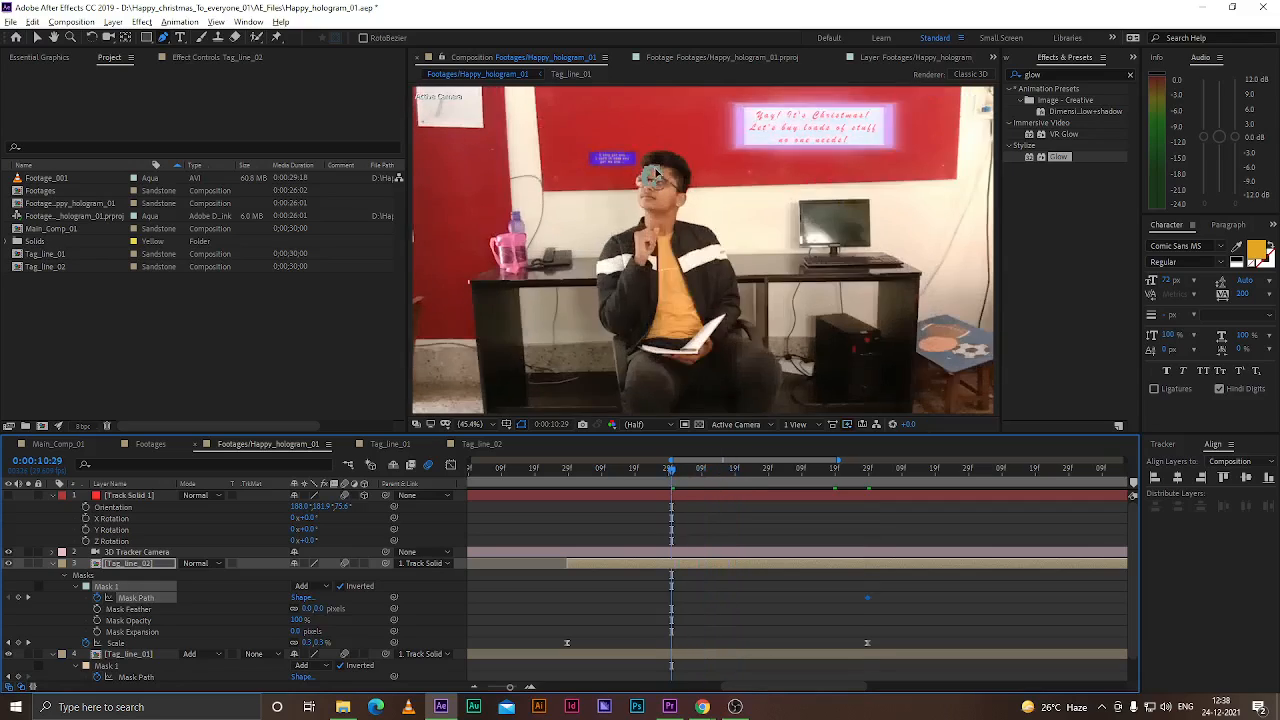
{"action": "scroll", "coordinate": [676, 178], "scroll_direction": "up", "scroll_amount": 3}
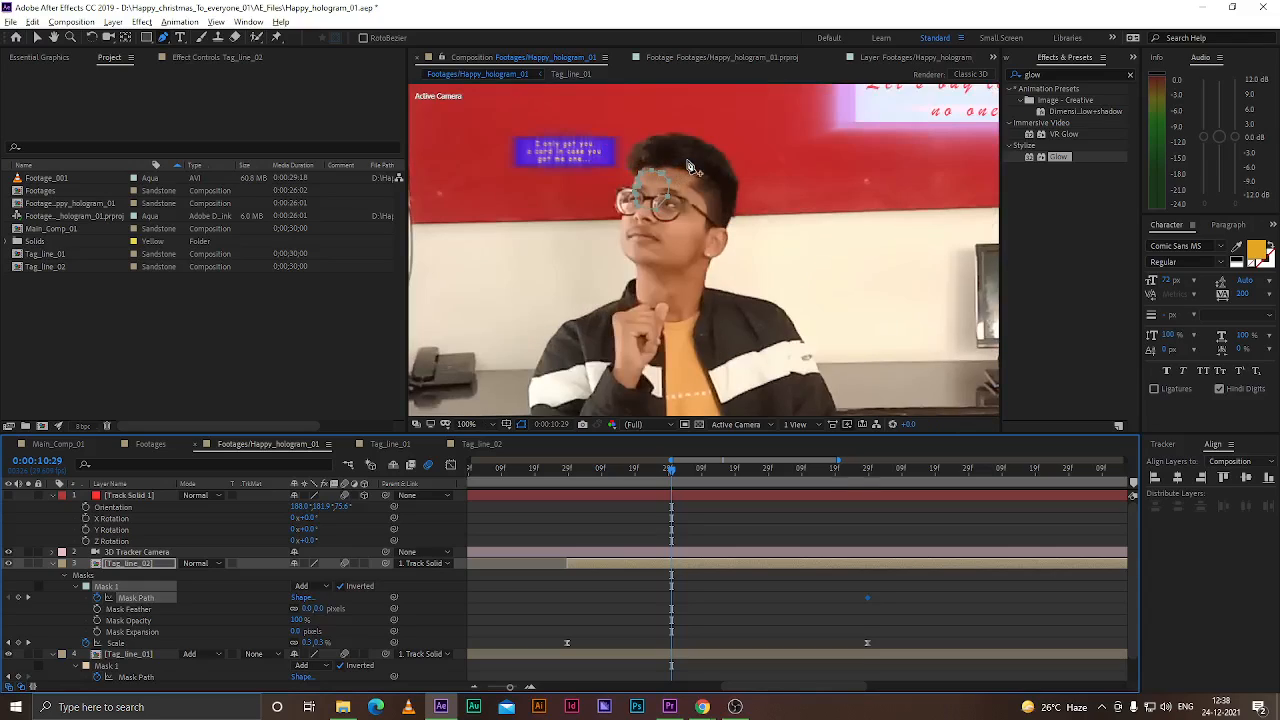
{"action": "left_click_drag", "start_coordinate": [668, 174], "coordinate": [671, 172]}
{"action": "key", "text": "ctrl+z"}
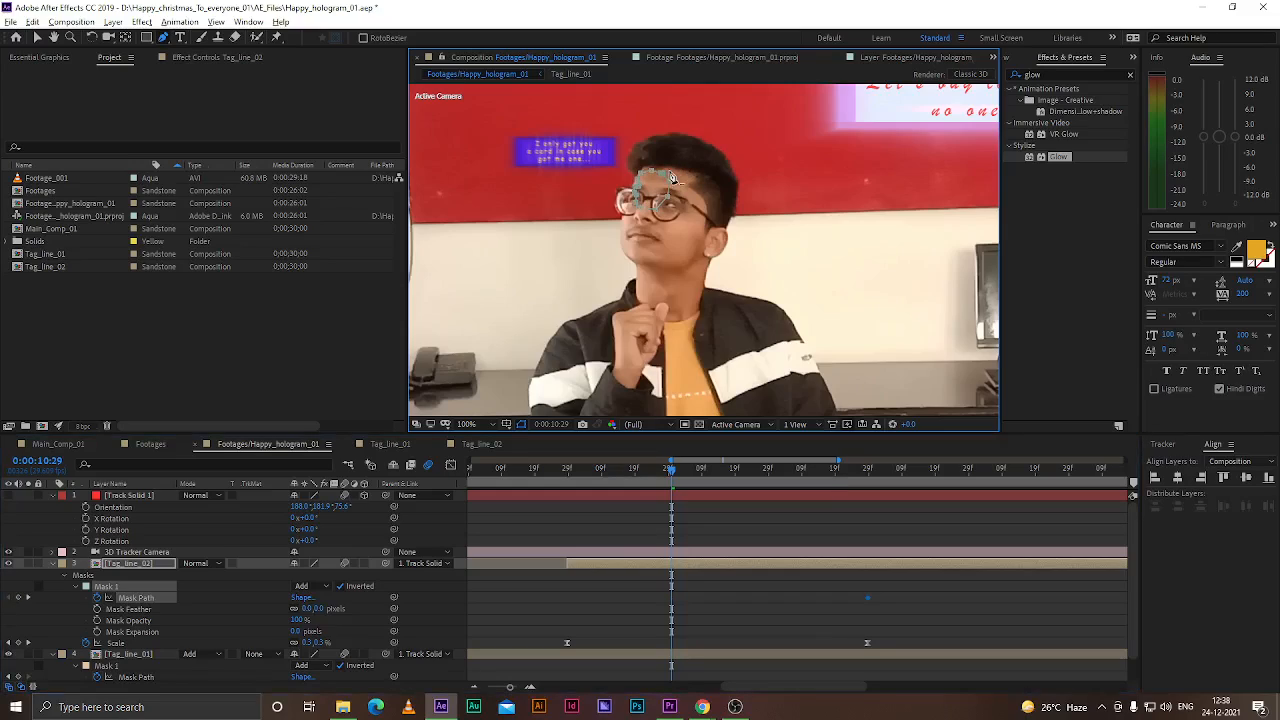
{"action": "mouse_move", "coordinate": [705, 147]}
{"action": "left_mouse_down"}
{"action": "mouse_move", "coordinate": [689, 166]}
{"action": "mouse_move", "coordinate": [705, 158]}
{"action": "left_mouse_up"}
{"action": "key", "text": "ctrl+z"}
{"action": "key", "text": "ctrl+t"}
{"action": "left_click_drag", "start_coordinate": [667, 207], "coordinate": [710, 245]}
{"action": "mouse_move", "coordinate": [688, 195]}
{"action": "left_mouse_down"}
{"action": "mouse_move", "coordinate": [743, 286]}
{"action": "mouse_move", "coordinate": [703, 197]}
{"action": "left_mouse_up"}
{"action": "key", "text": "Return"}
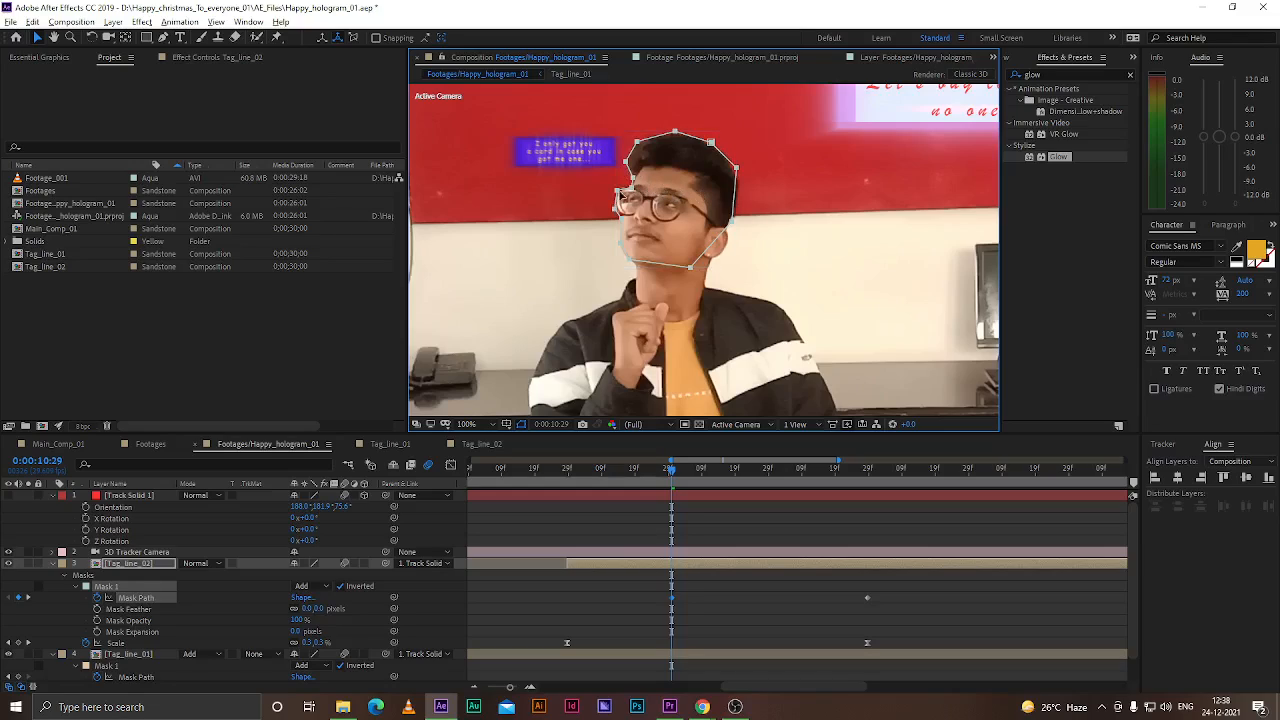
{"action": "scroll", "coordinate": [620, 196], "scroll_direction": "up", "scroll_amount": 2}
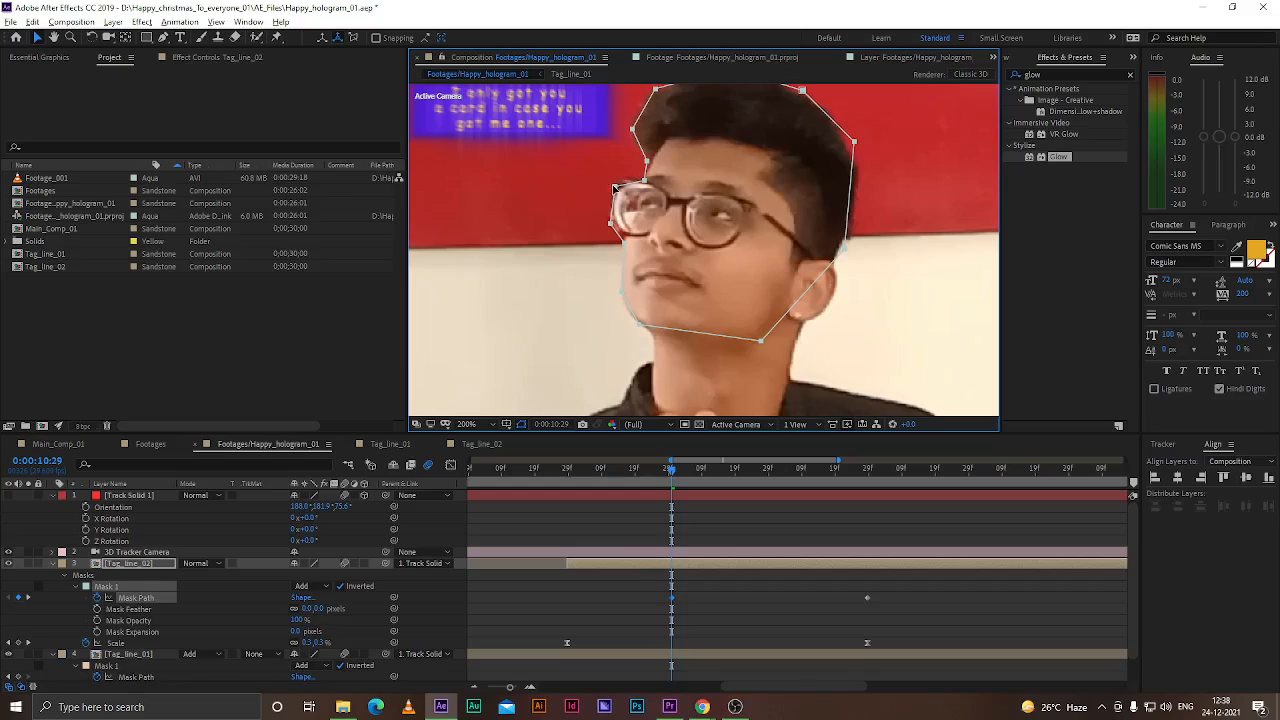
{"action": "left_click_drag", "start_coordinate": [615, 187], "coordinate": [626, 237]}
{"action": "left_click_drag", "start_coordinate": [632, 130], "coordinate": [635, 127]}
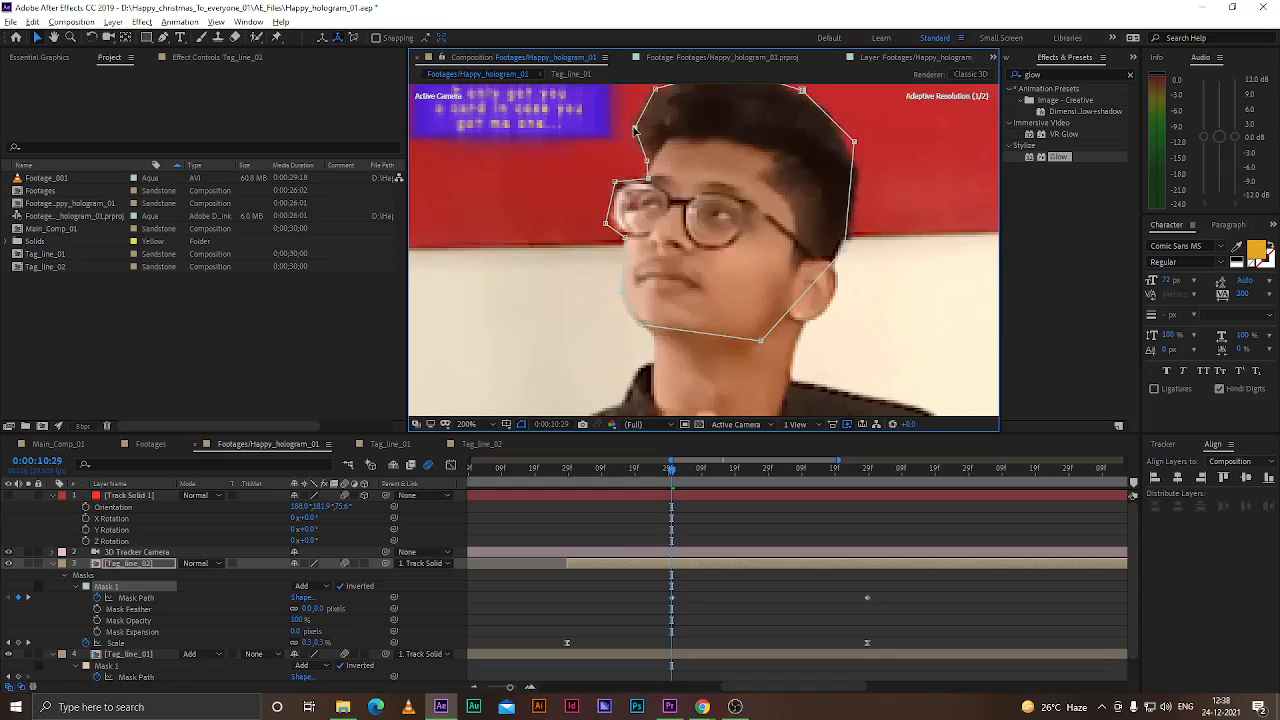
At 0:00:10:19, move the mask vertices to fit around the glasses and the top of the head
{"action": "scroll", "coordinate": [700, 121], "scroll_direction": "up", "scroll_amount": 3}
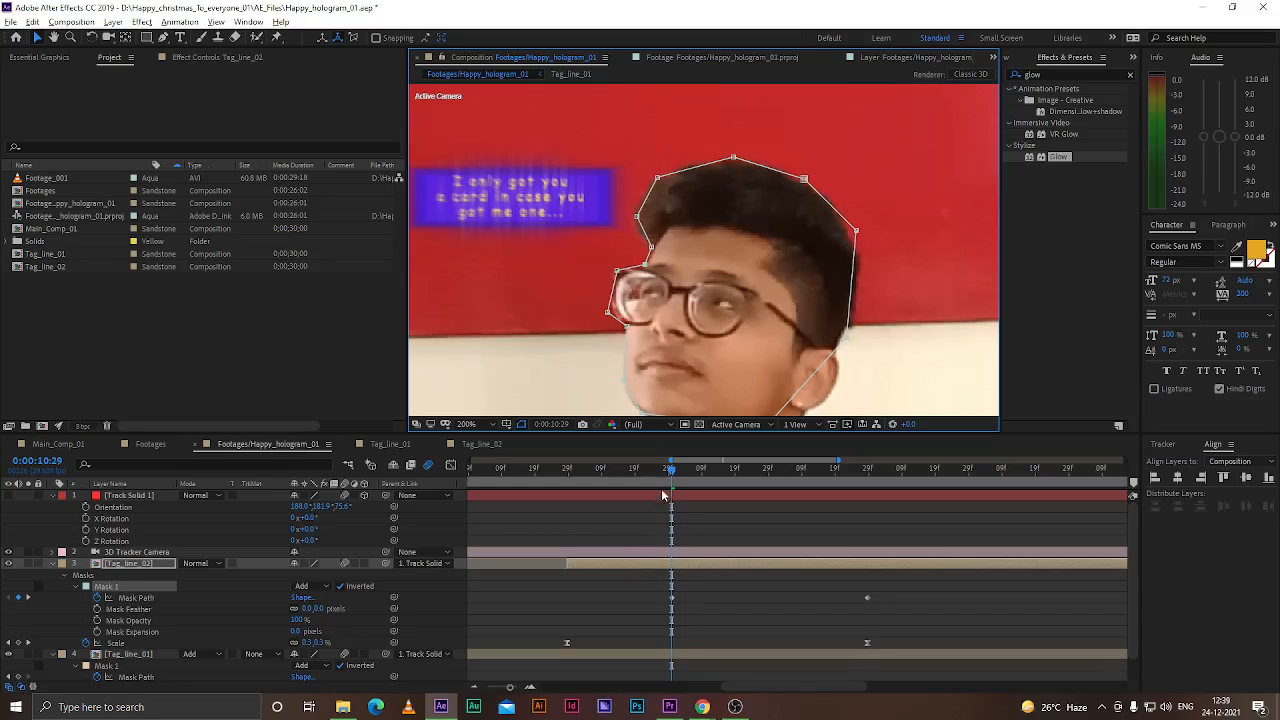
{"action": "left_click_drag", "start_coordinate": [671, 471], "coordinate": [633, 469]}
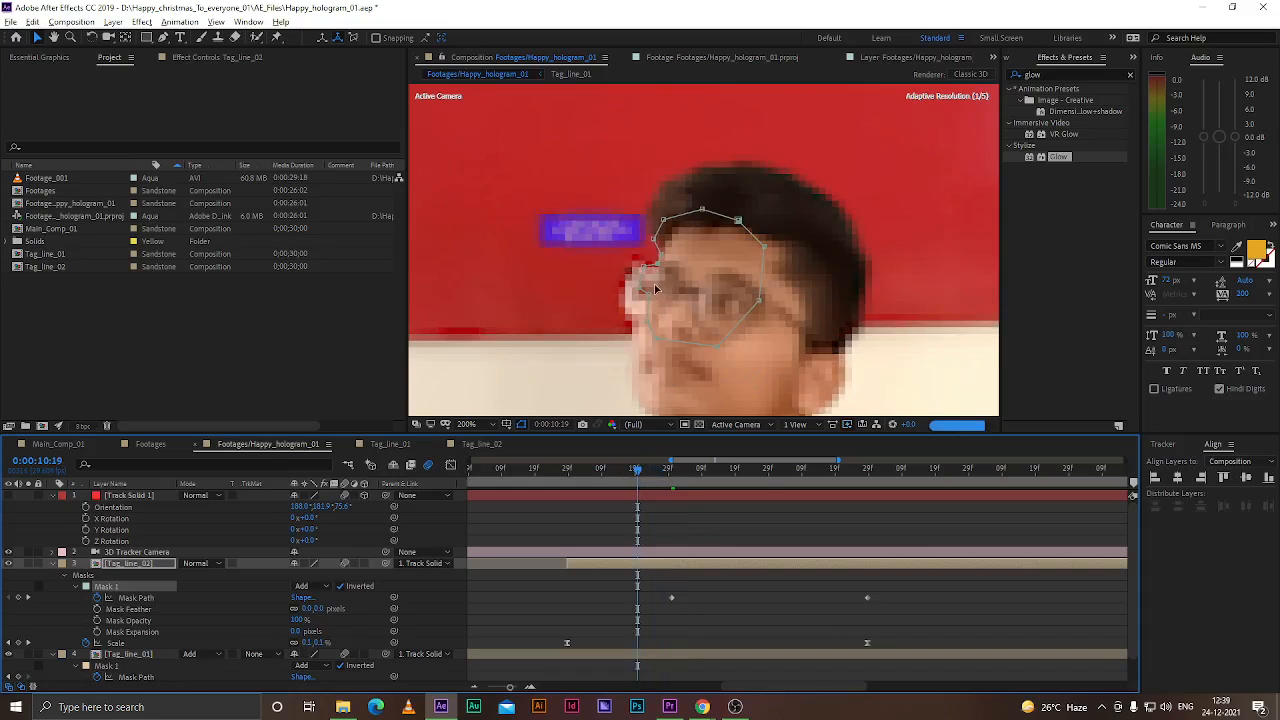
{"action": "left_click_drag", "start_coordinate": [648, 268], "coordinate": [660, 177]}
{"action": "left_click_drag", "start_coordinate": [650, 222], "coordinate": [643, 209]}
{"action": "left_click_drag", "start_coordinate": [660, 255], "coordinate": [657, 243]}
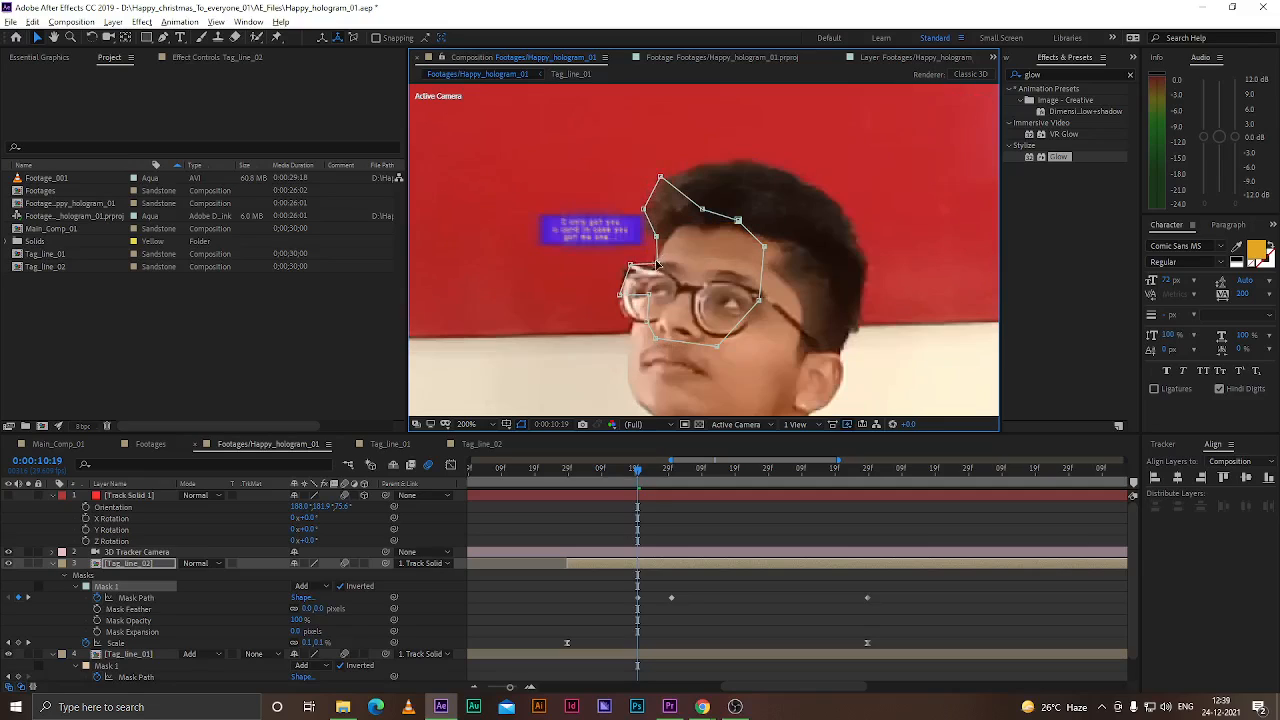
{"action": "left_click_drag", "start_coordinate": [621, 295], "coordinate": [612, 296]}
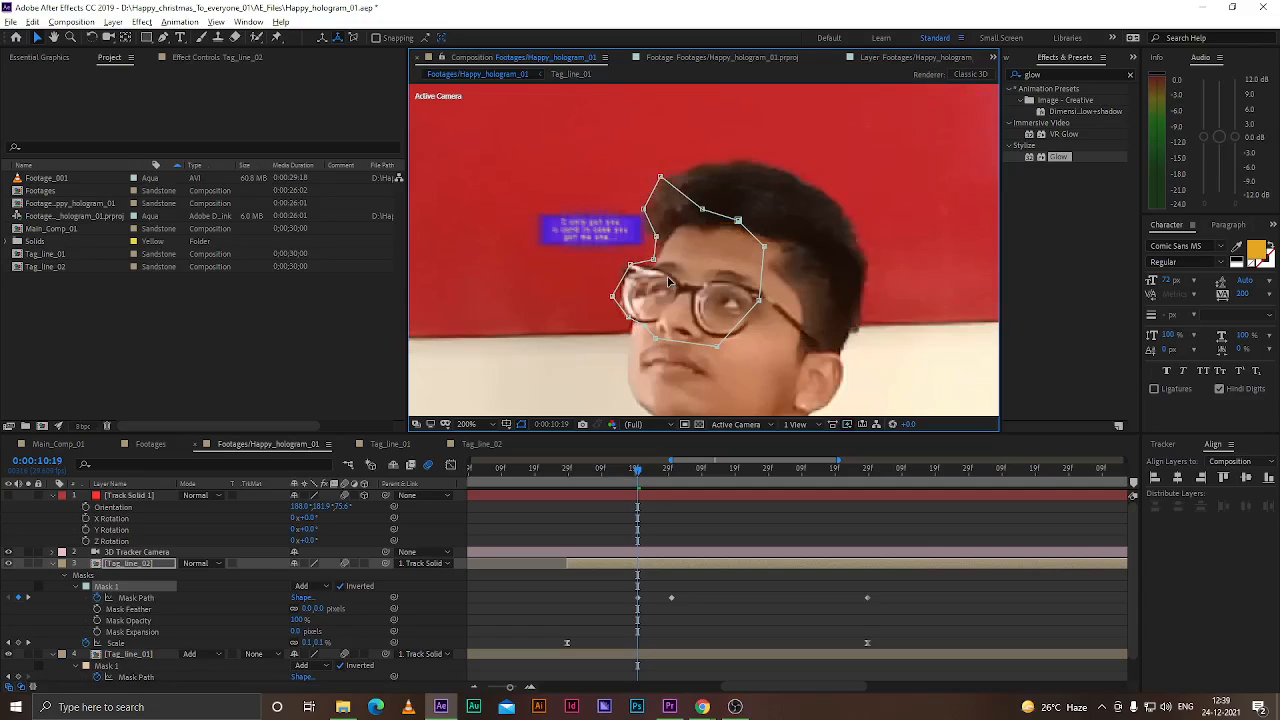
{"action": "left_click_drag", "start_coordinate": [703, 212], "coordinate": [751, 158]}
{"action": "left_click_drag", "start_coordinate": [764, 246], "coordinate": [787, 231]}
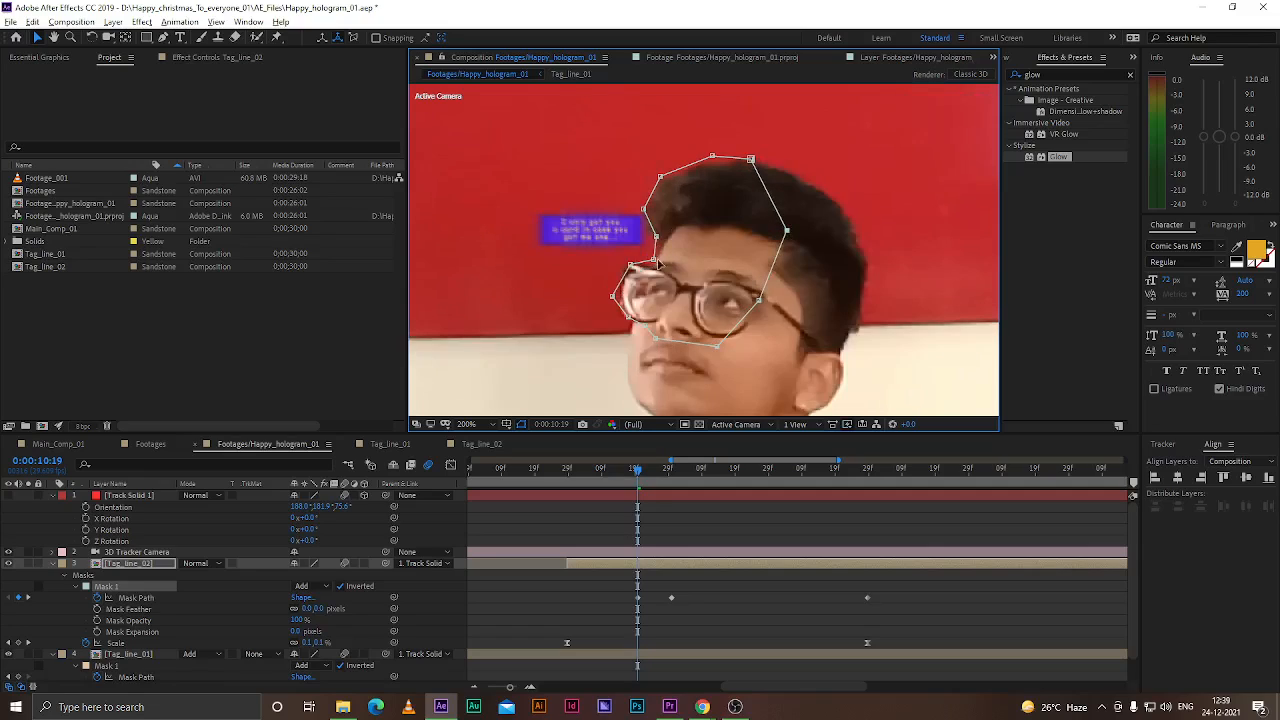
Refine Mask 1's vertices around the top, right side and chin of the head at 0:00:10:19
{"action": "left_click_drag", "start_coordinate": [653, 261], "coordinate": [659, 247]}
{"action": "left_click_drag", "start_coordinate": [644, 211], "coordinate": [646, 221]}
{"action": "left_click_drag", "start_coordinate": [660, 177], "coordinate": [643, 193]}
{"action": "mouse_move", "coordinate": [713, 158]}
{"action": "left_mouse_down"}
{"action": "mouse_move", "coordinate": [675, 165]}
{"action": "mouse_move", "coordinate": [745, 158]}
{"action": "mouse_move", "coordinate": [731, 157]}
{"action": "left_mouse_up"}
{"action": "left_click_drag", "start_coordinate": [788, 231], "coordinate": [798, 181]}
{"action": "left_click_drag", "start_coordinate": [759, 302], "coordinate": [805, 242]}
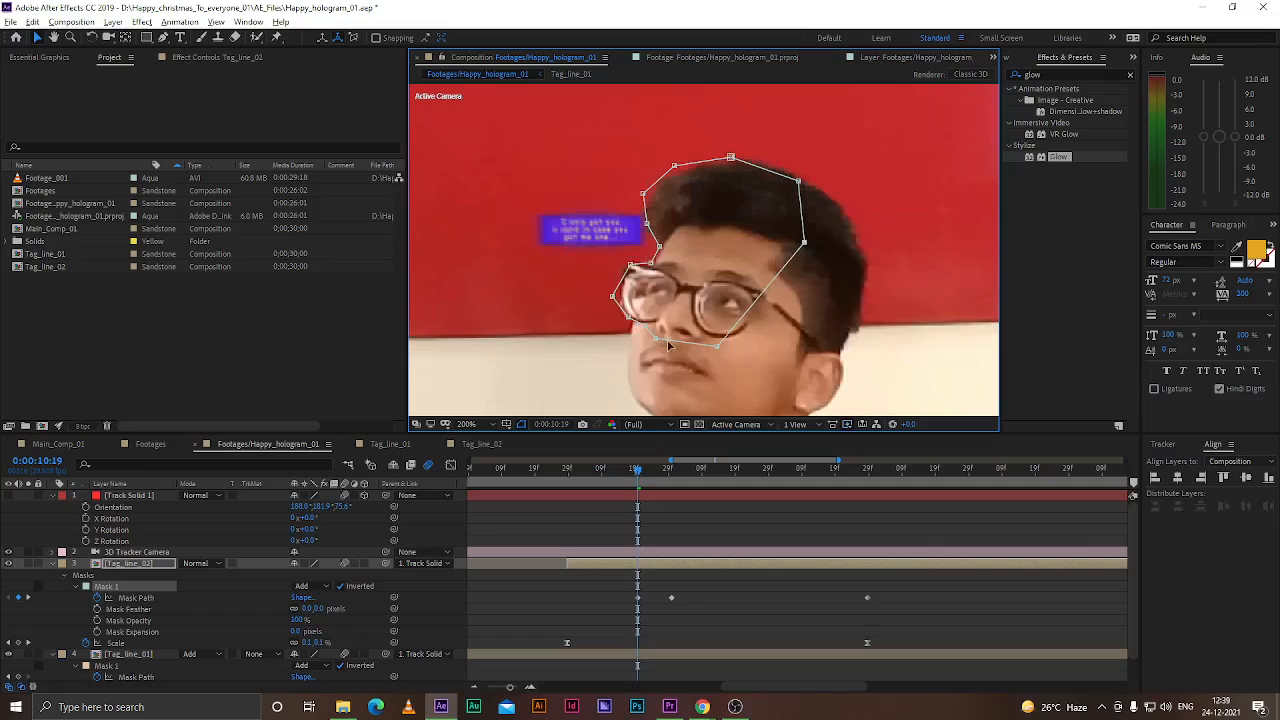
{"action": "left_click_drag", "start_coordinate": [652, 336], "coordinate": [631, 397]}
{"action": "left_click_drag", "start_coordinate": [717, 347], "coordinate": [747, 388]}
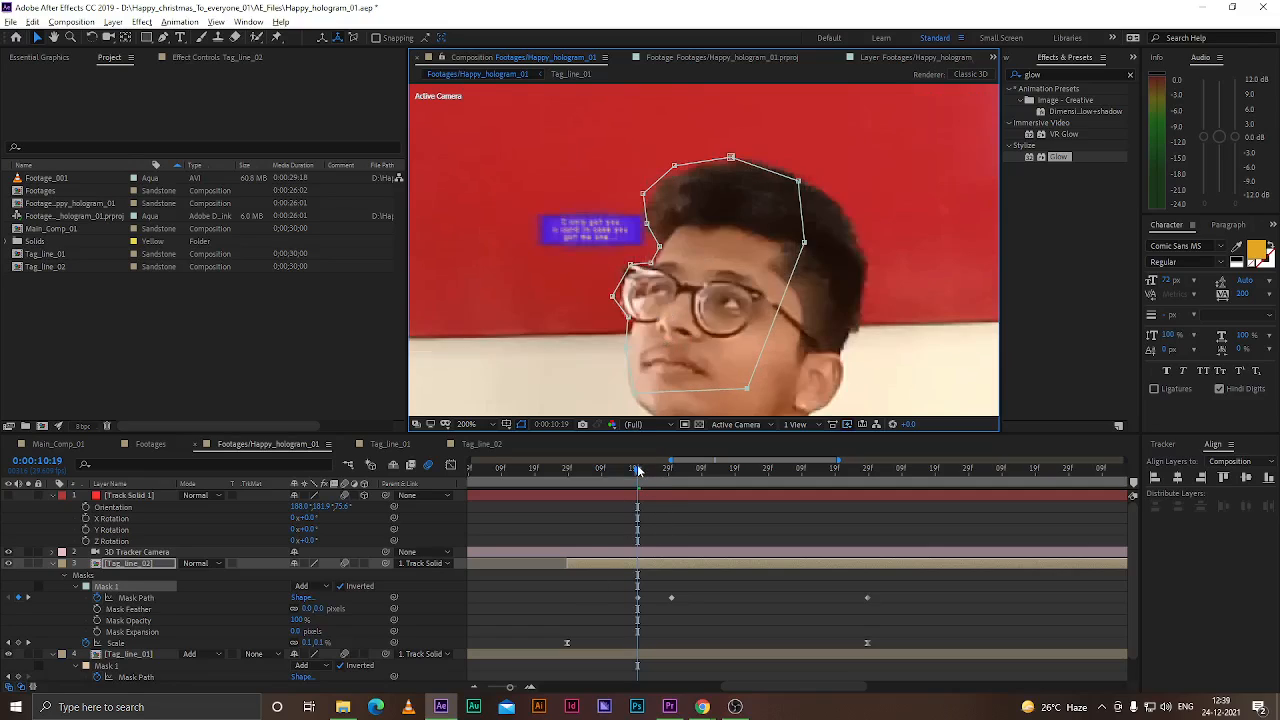
At 0:00:10:09, free-transform Mask 1 to scale it up and reposition it over the head
{"action": "left_click_drag", "start_coordinate": [636, 470], "coordinate": [602, 472]}
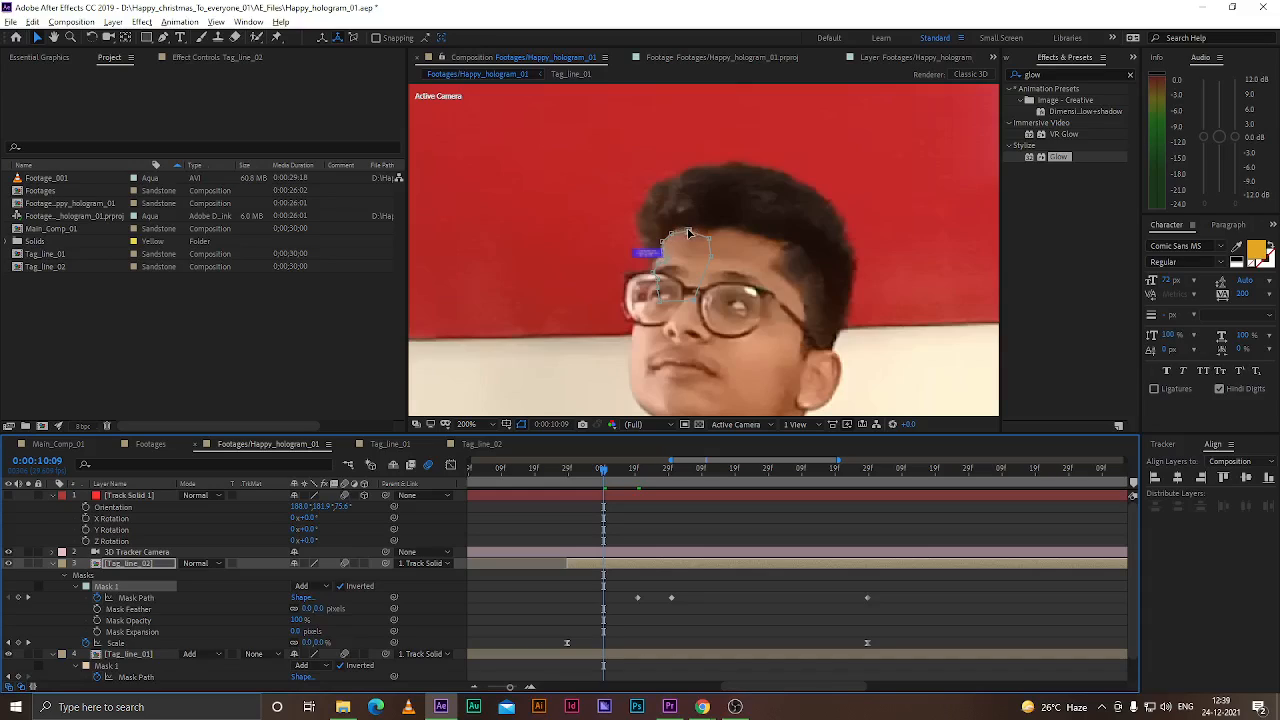
{"action": "double_click", "coordinate": [687, 233]}
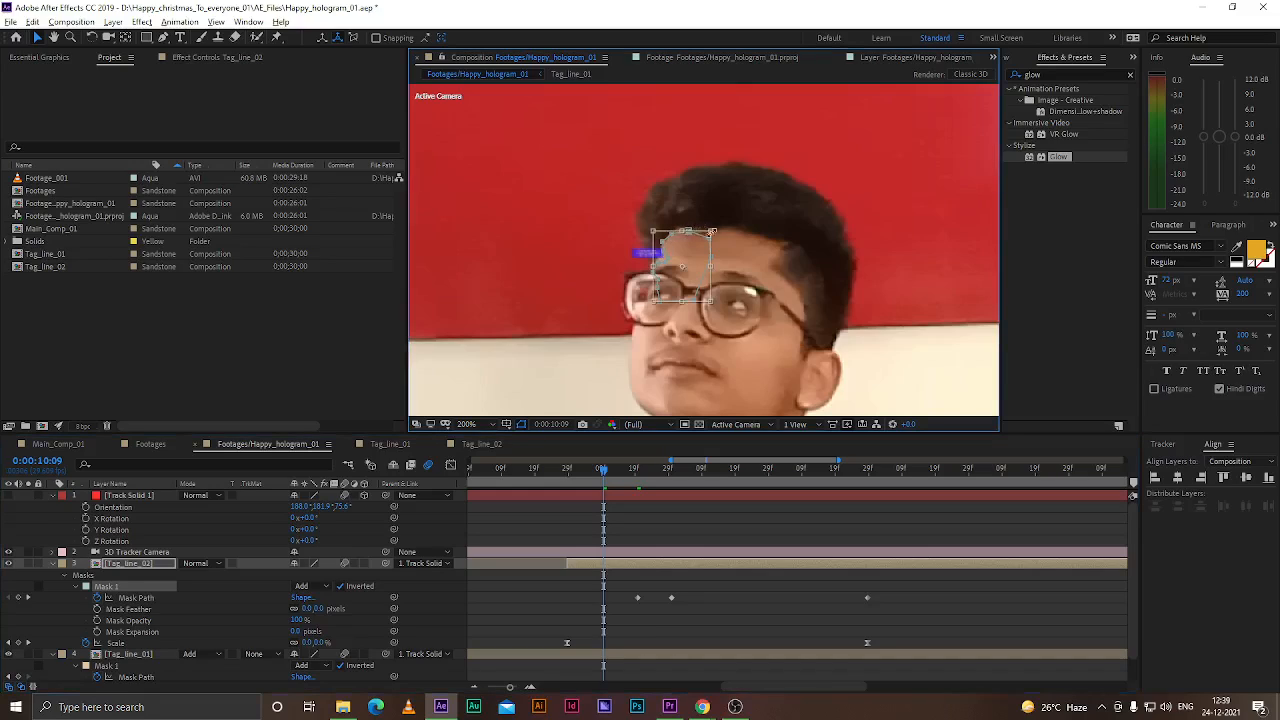
{"action": "left_click_drag", "start_coordinate": [711, 231], "coordinate": [842, 173]}
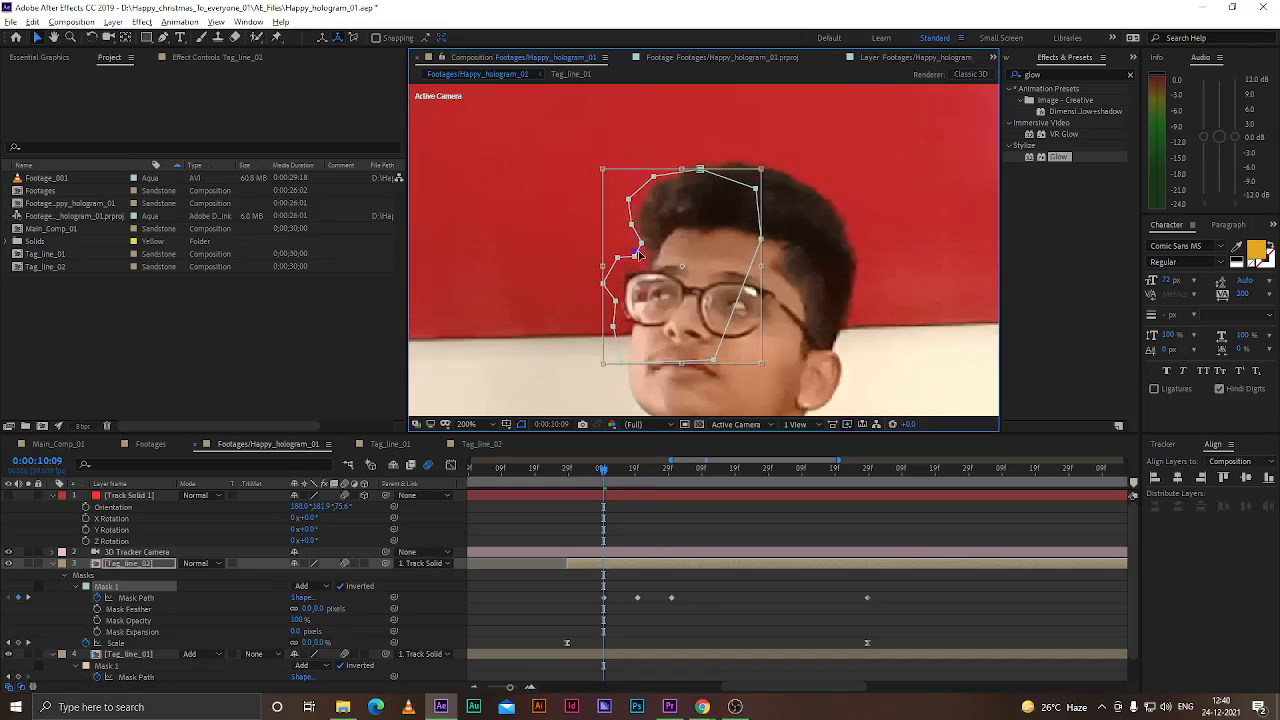
{"action": "left_click_drag", "start_coordinate": [643, 245], "coordinate": [658, 254]}
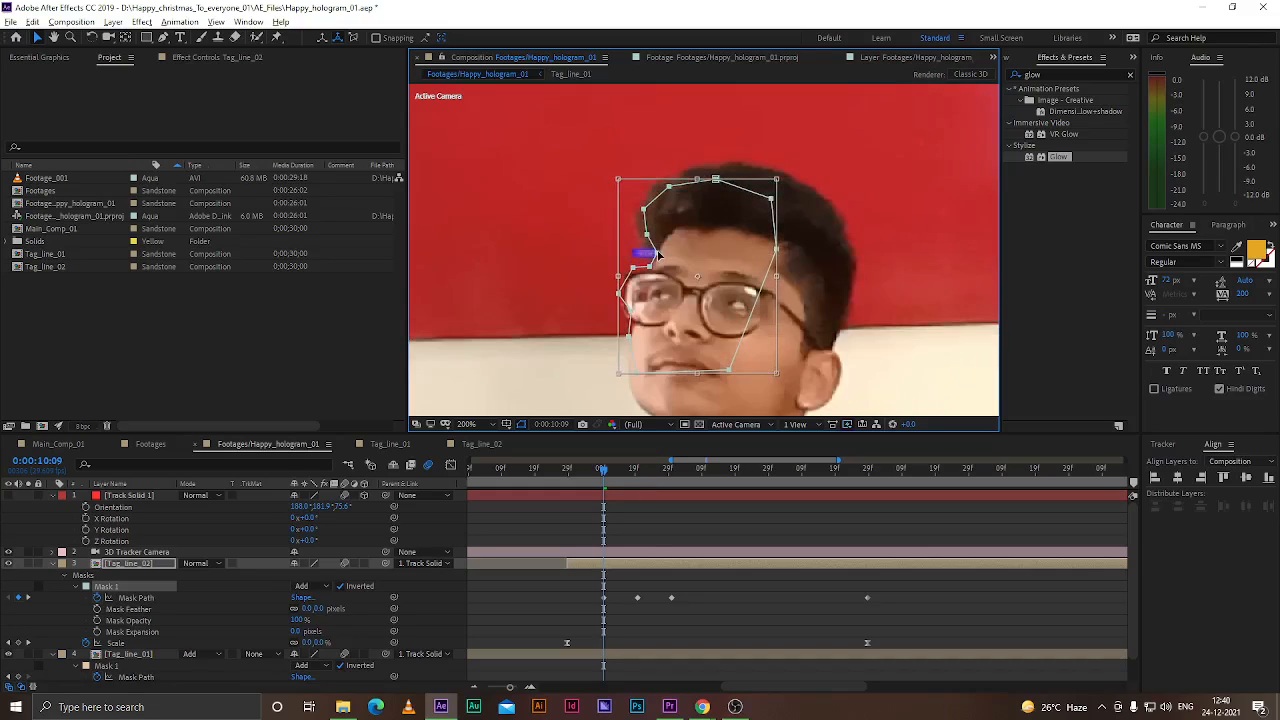
{"action": "key", "text": "Return"}
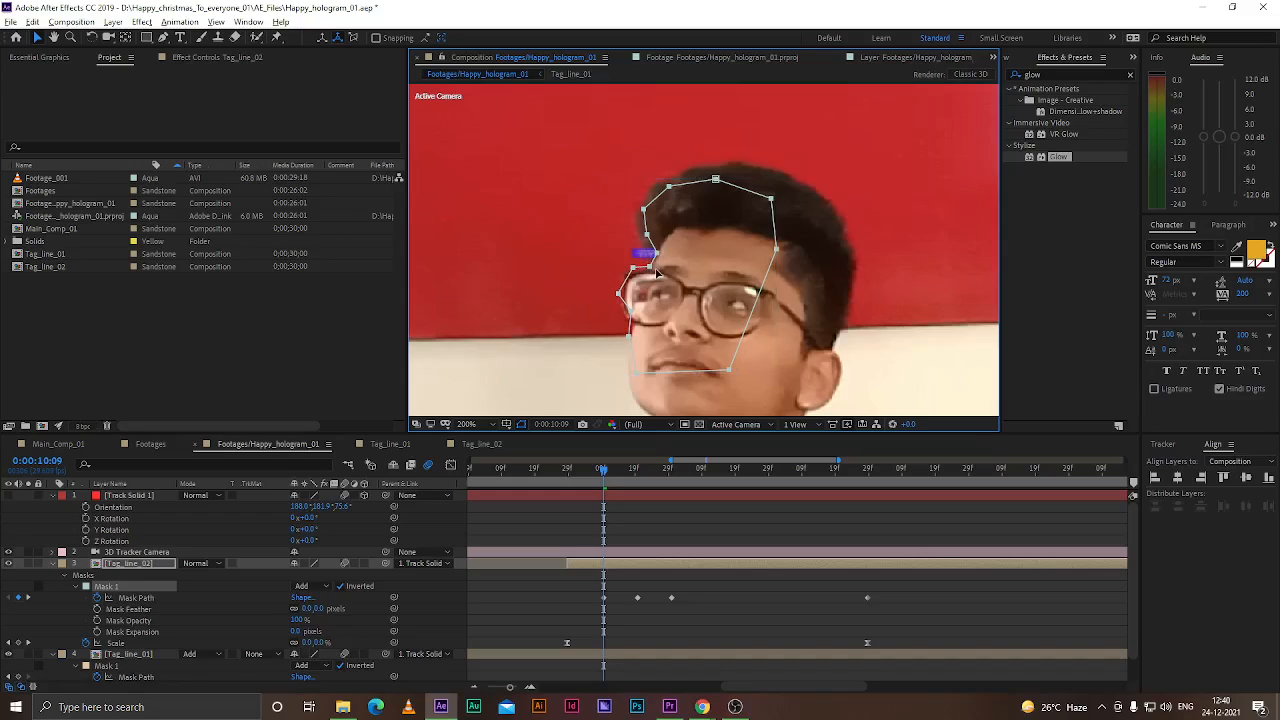
Move Mask 1's left-side vertices to follow the forehead, glasses and cheek at 0:00:10:09
{"action": "left_click_drag", "start_coordinate": [648, 235], "coordinate": [668, 182]}
{"action": "left_click_drag", "start_coordinate": [650, 268], "coordinate": [660, 254]}
{"action": "left_click_drag", "start_coordinate": [620, 295], "coordinate": [631, 397]}
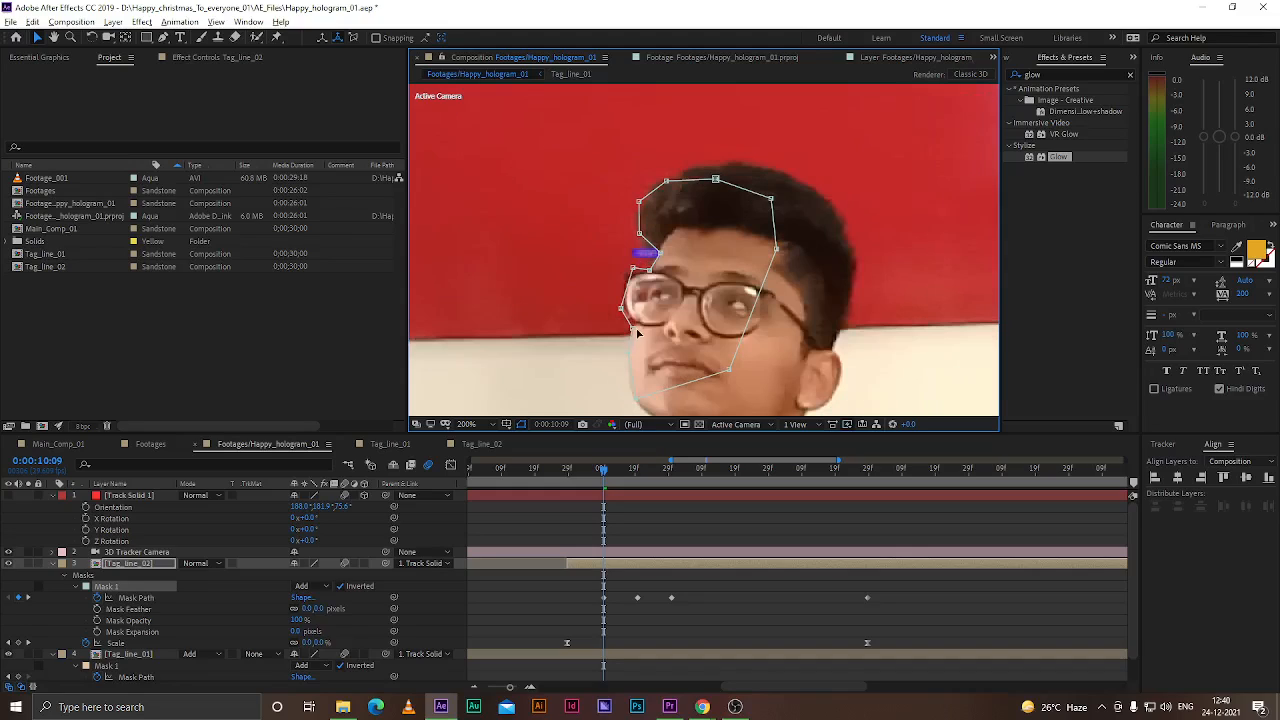
{"action": "mouse_move", "coordinate": [633, 269]}
{"action": "left_mouse_down"}
{"action": "mouse_move", "coordinate": [651, 252]}
{"action": "mouse_move", "coordinate": [654, 271]}
{"action": "left_mouse_up"}
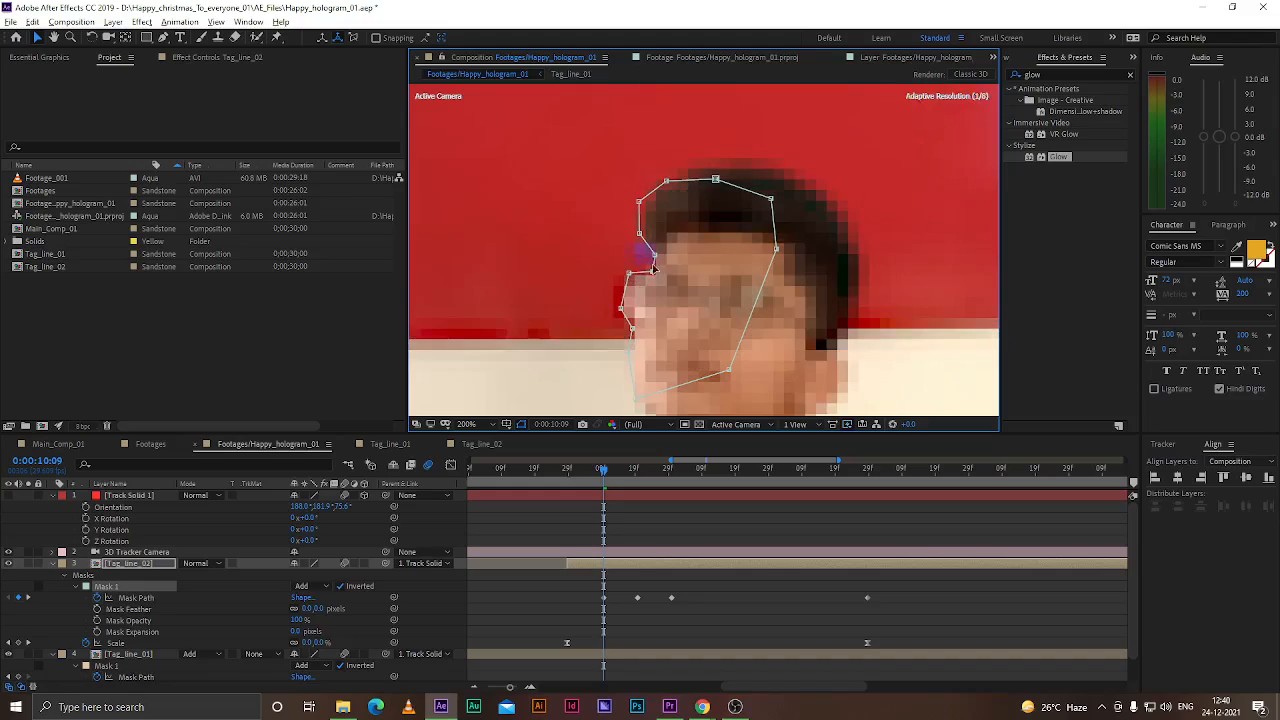
Pull Mask 1's top and right-side vertices out around the hair, then save the project
{"action": "left_click_drag", "start_coordinate": [714, 180], "coordinate": [714, 167]}
{"action": "left_click_drag", "start_coordinate": [770, 198], "coordinate": [782, 170]}
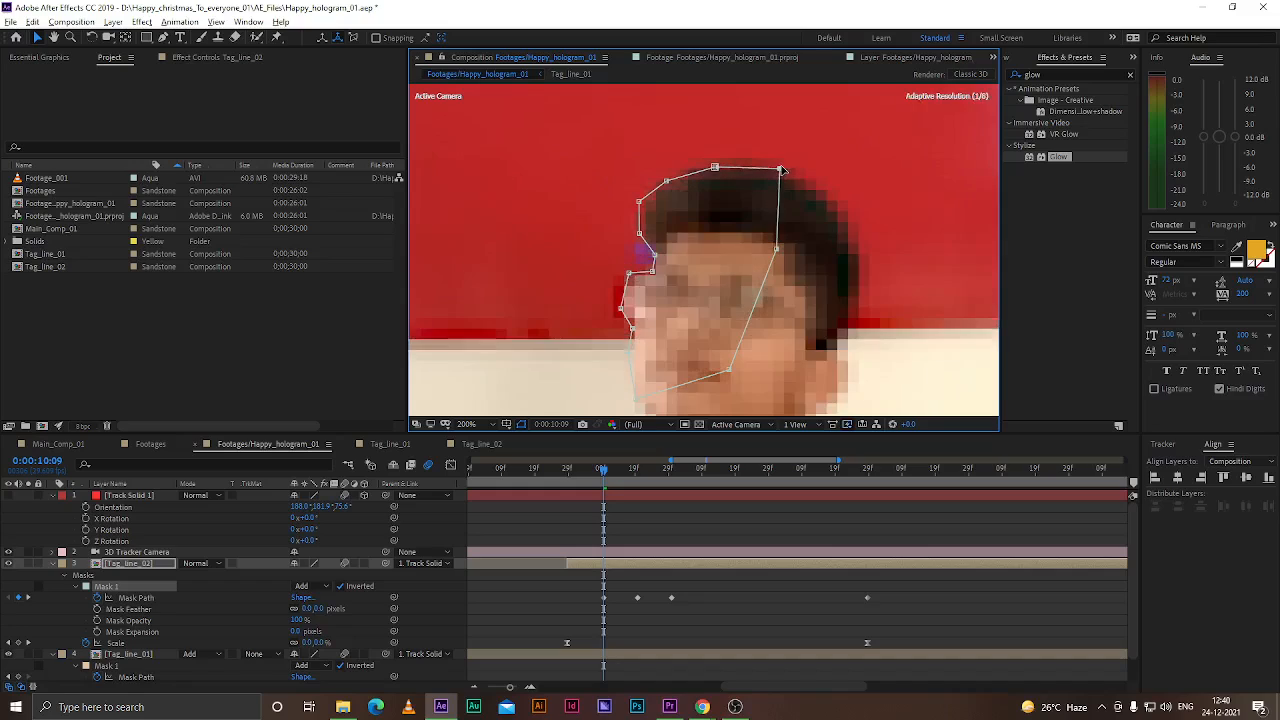
{"action": "left_click_drag", "start_coordinate": [776, 248], "coordinate": [790, 243]}
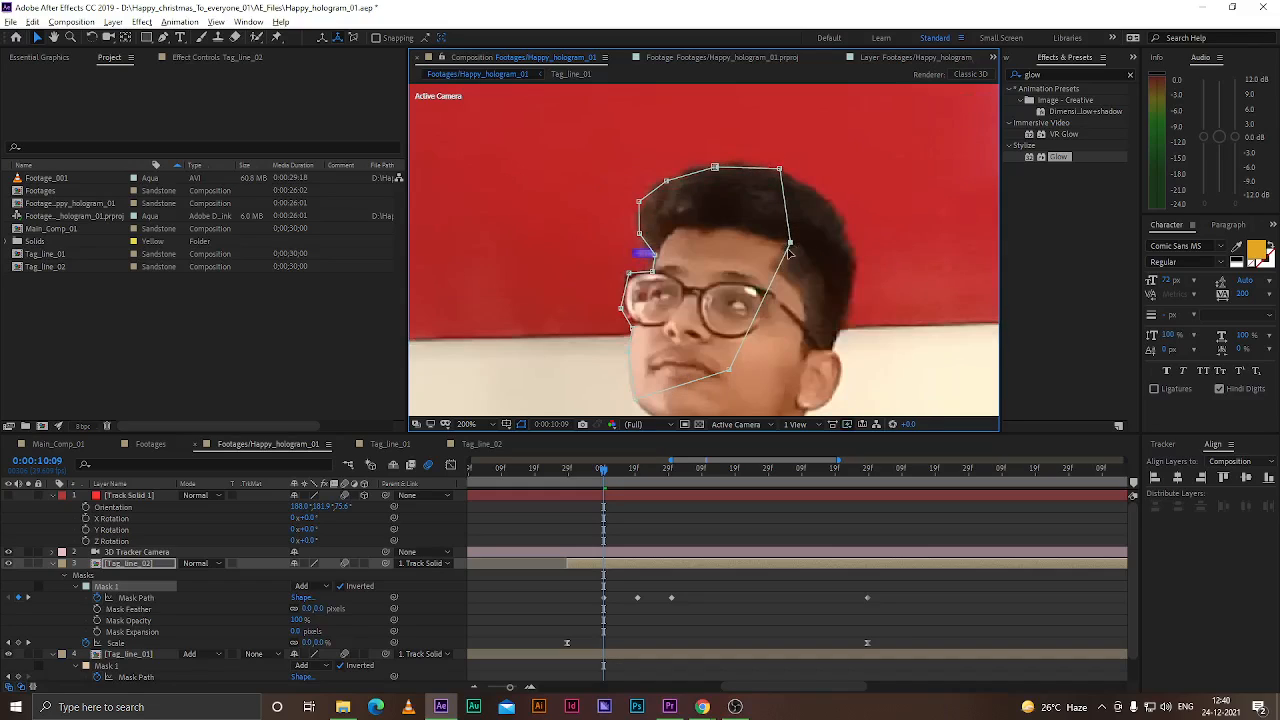
{"action": "key", "text": "ctrl+s"}
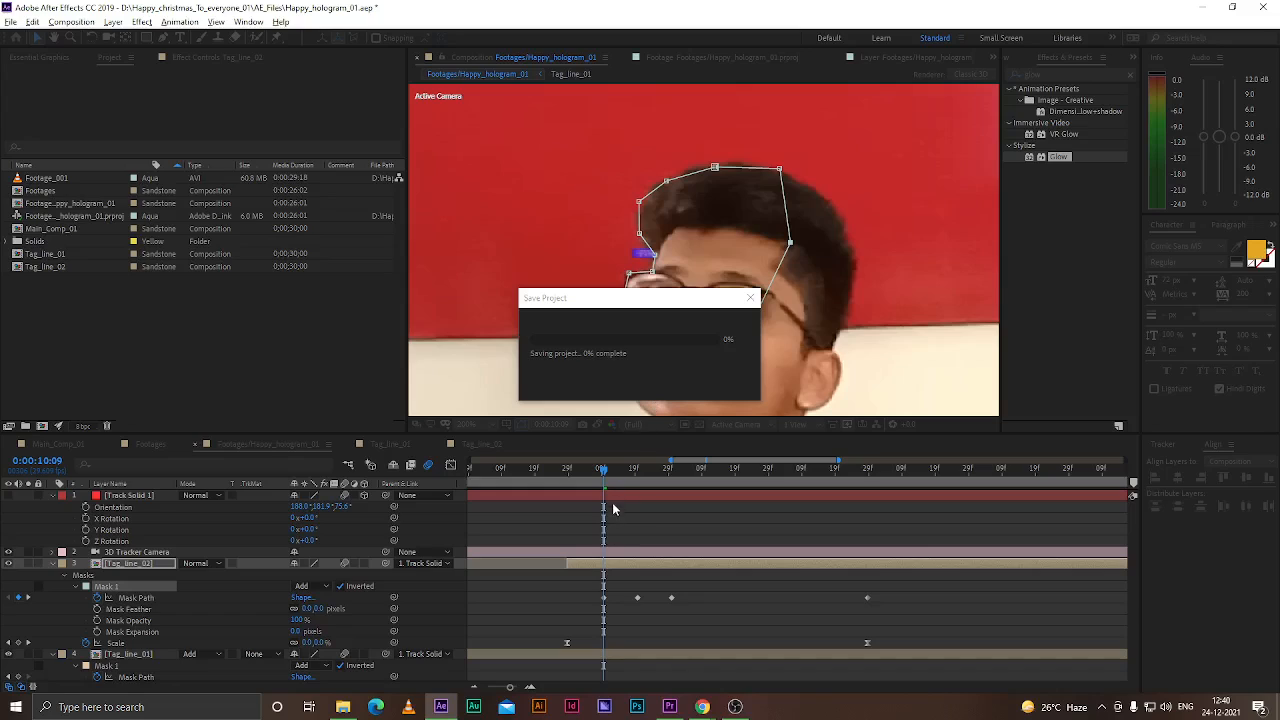
At 0:00:10:14, refit Mask 1's vertices around the forehead, glasses and top of the head, then save
{"action": "mouse_move", "coordinate": [603, 470]}
{"action": "left_mouse_down"}
{"action": "mouse_move", "coordinate": [632, 480]}
{"action": "mouse_move", "coordinate": [620, 480]}
{"action": "left_mouse_up"}
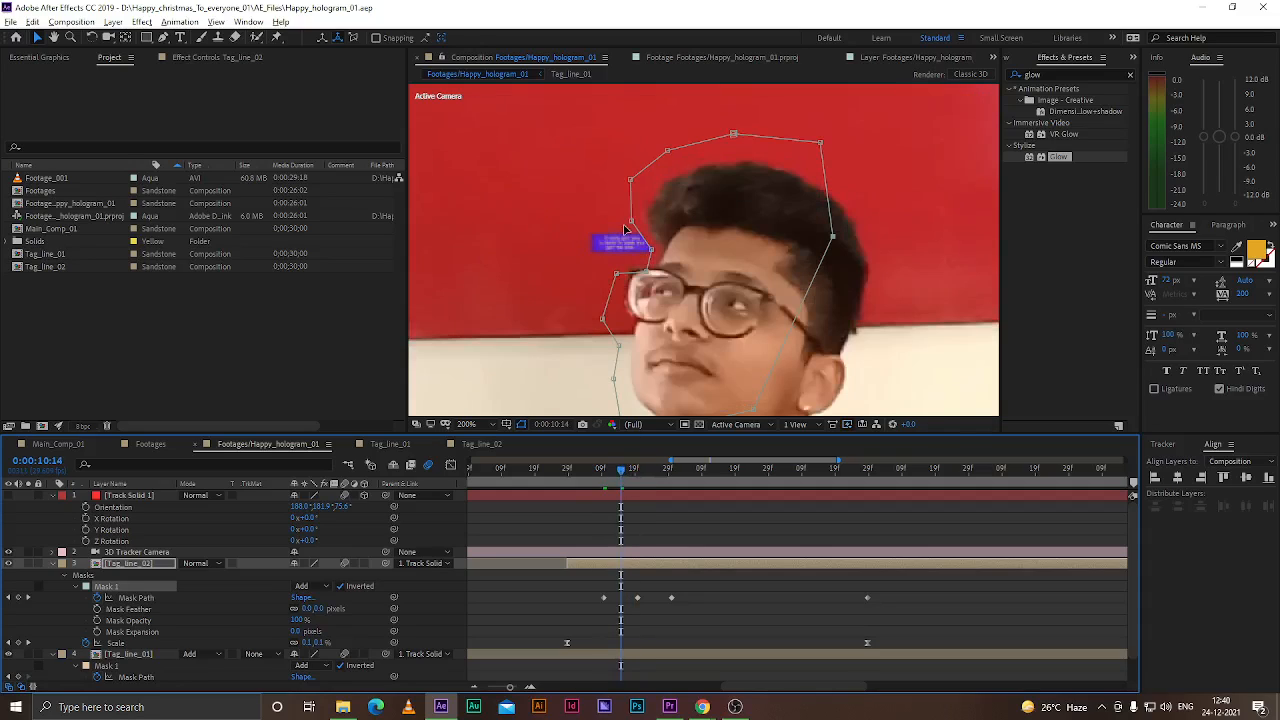
{"action": "left_click_drag", "start_coordinate": [631, 222], "coordinate": [668, 252]}
{"action": "left_click_drag", "start_coordinate": [630, 181], "coordinate": [661, 189]}
{"action": "mouse_move", "coordinate": [648, 271]}
{"action": "left_mouse_down"}
{"action": "mouse_move", "coordinate": [620, 272]}
{"action": "mouse_move", "coordinate": [637, 270]}
{"action": "left_mouse_up"}
{"action": "left_click_drag", "start_coordinate": [602, 319], "coordinate": [621, 317]}
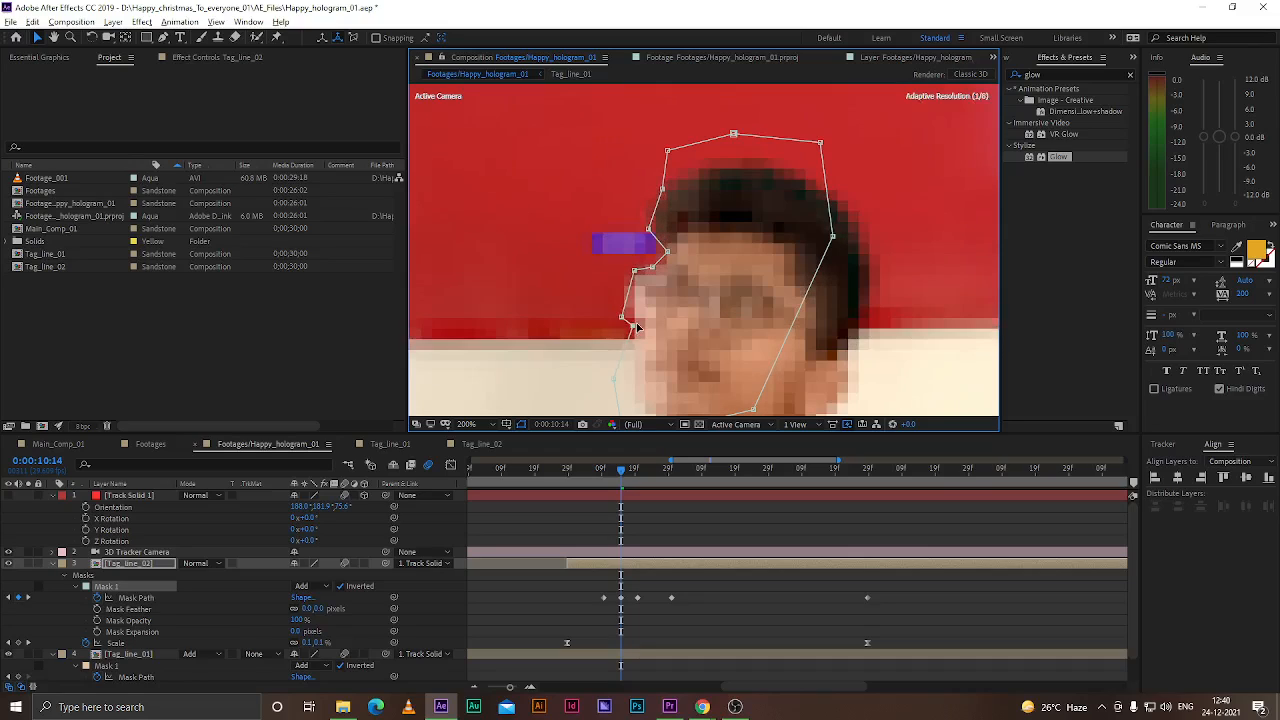
{"action": "left_click_drag", "start_coordinate": [634, 270], "coordinate": [655, 194]}
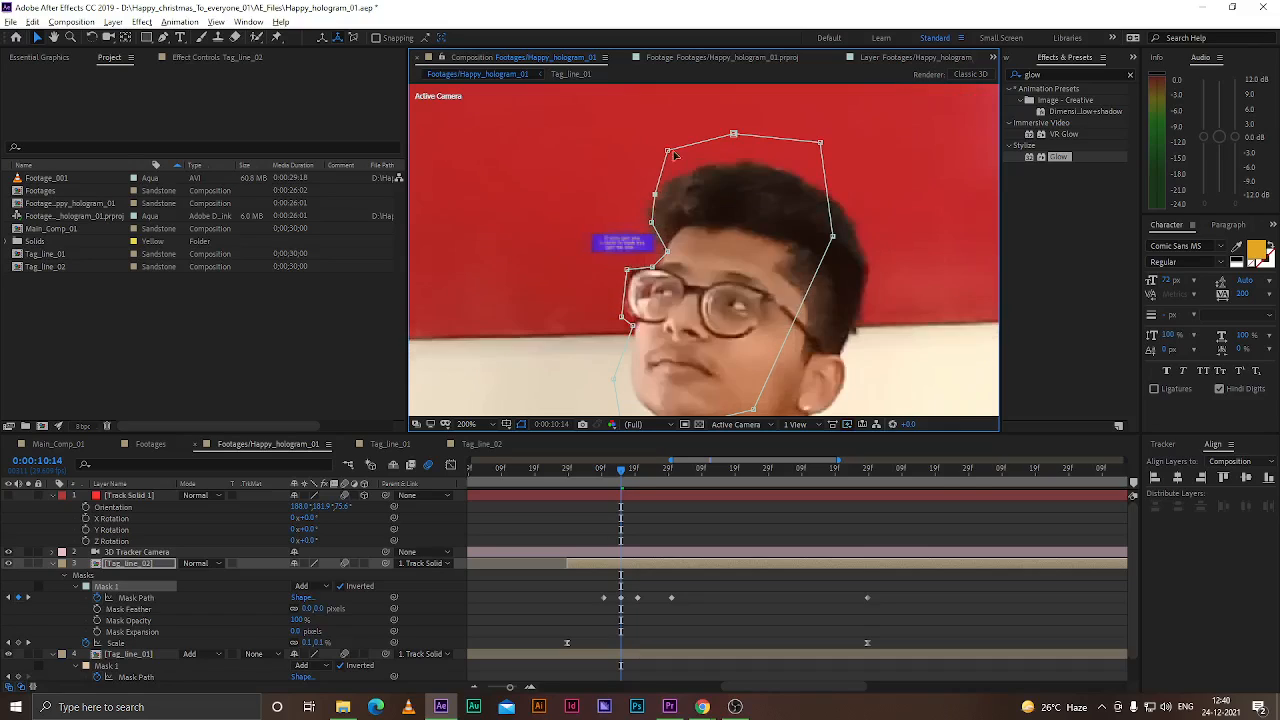
{"action": "left_click_drag", "start_coordinate": [668, 151], "coordinate": [743, 165]}
{"action": "key", "text": "ctrl+s"}
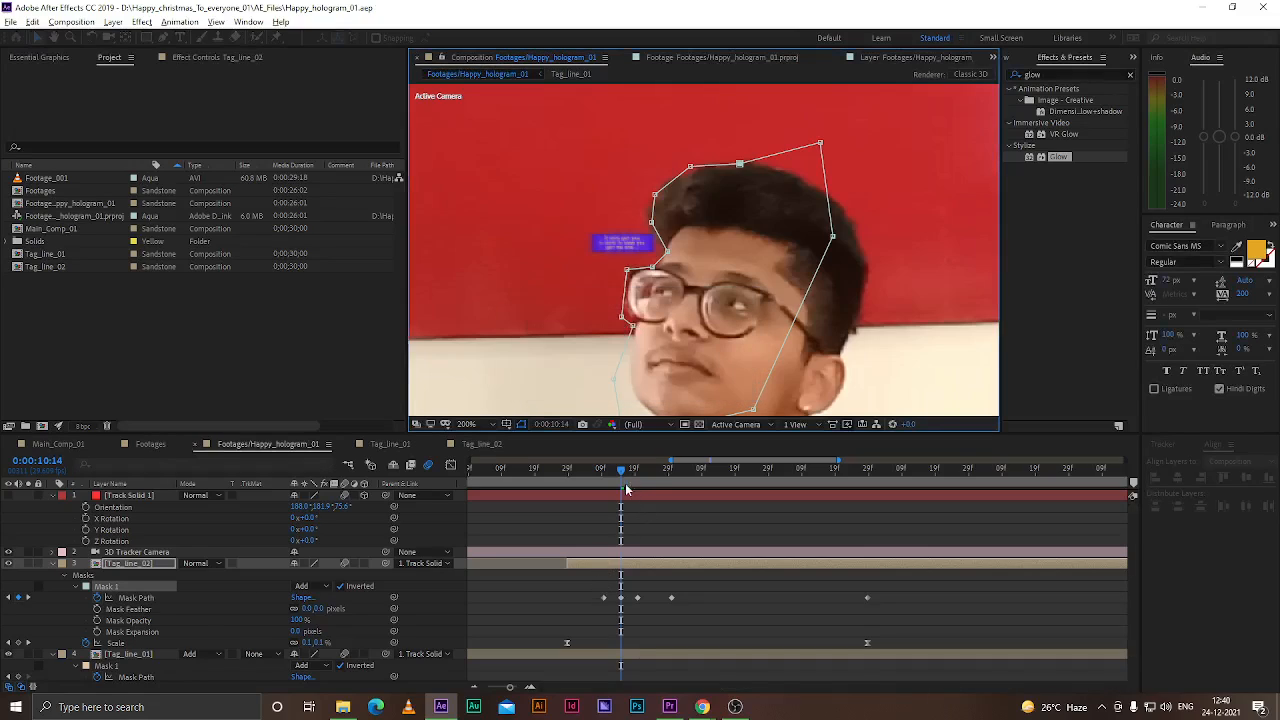
At 0:00:10:11, adjust Mask 1's vertices around the left side and top of the head
{"action": "left_click_drag", "start_coordinate": [620, 470], "coordinate": [603, 472]}
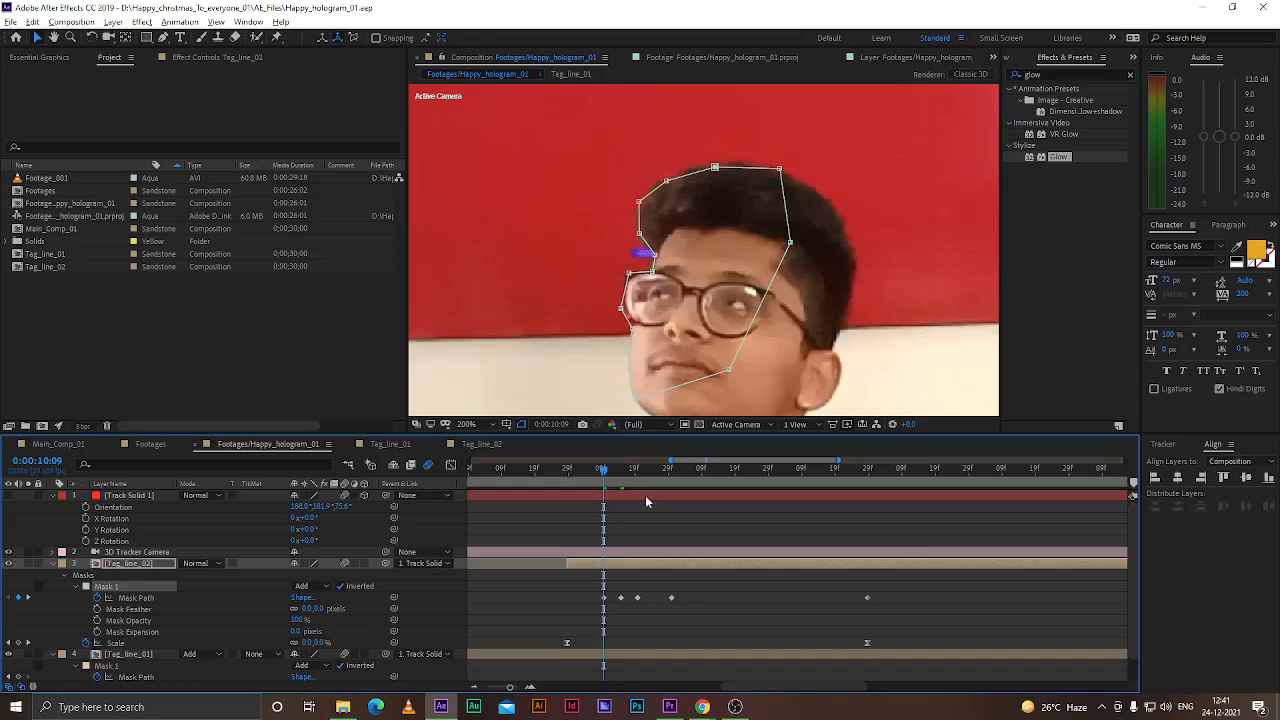
{"action": "scroll", "coordinate": [606, 605], "scroll_direction": "up", "scroll_amount": 2}
{"action": "left_click_drag", "start_coordinate": [609, 478], "coordinate": [625, 479]}
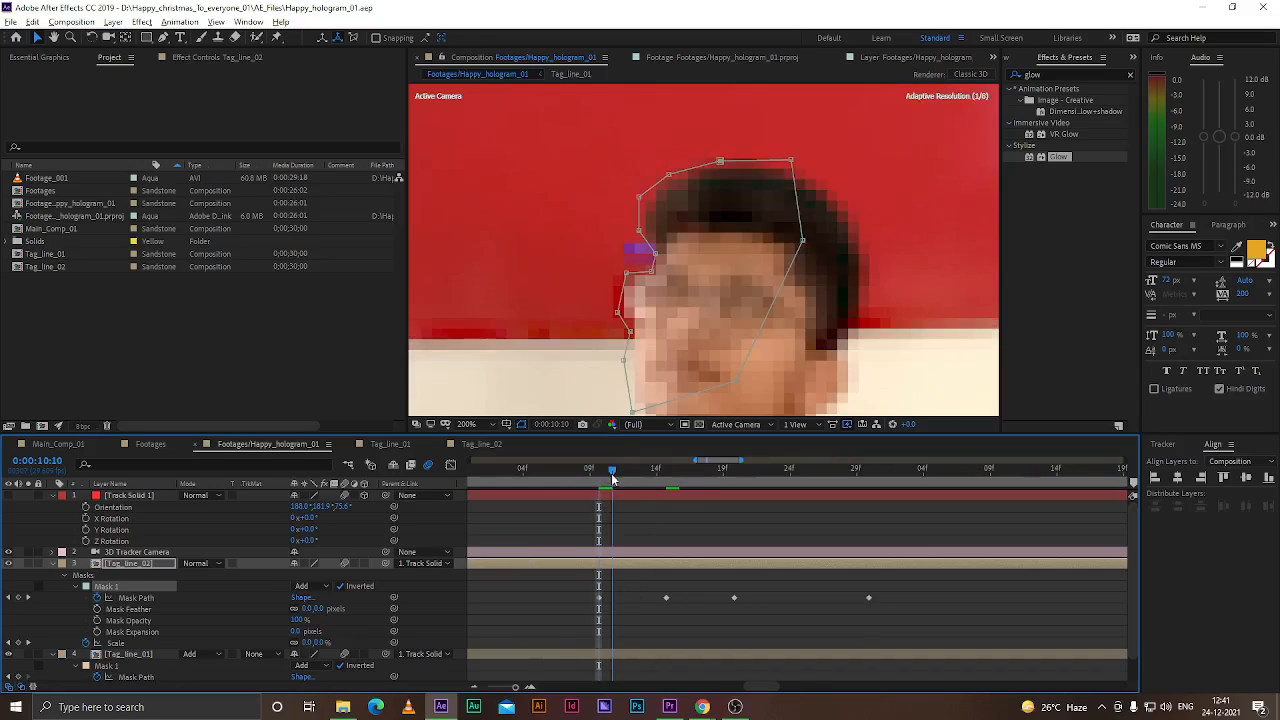
{"action": "left_click_drag", "start_coordinate": [640, 229], "coordinate": [661, 252]}
{"action": "left_click_drag", "start_coordinate": [640, 195], "coordinate": [683, 171]}
{"action": "left_click_drag", "start_coordinate": [727, 157], "coordinate": [810, 171]}
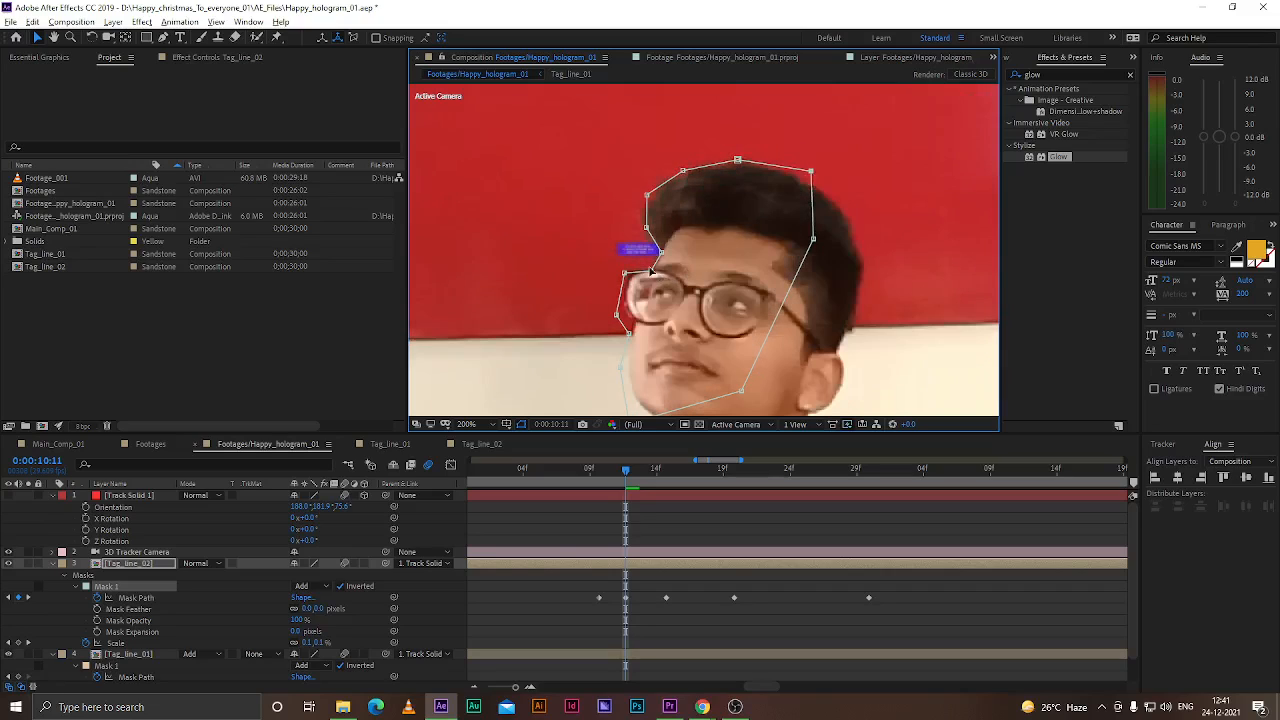
{"action": "left_click_drag", "start_coordinate": [653, 270], "coordinate": [655, 268]}
{"action": "left_click_drag", "start_coordinate": [621, 316], "coordinate": [633, 325]}
Step back to 0:00:10:10 and nudge Mask 1's left-side vertices near the tag-line
{"action": "key", "text": "Page_Up"}
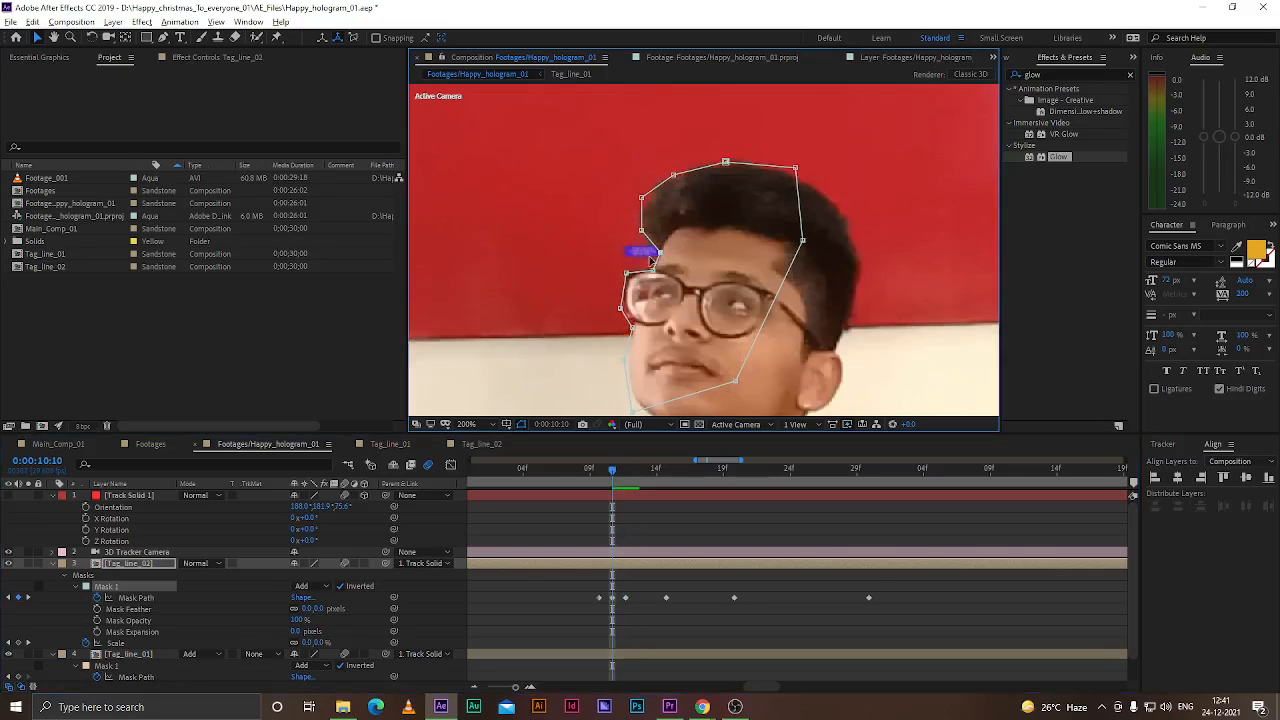
{"action": "scroll", "coordinate": [650, 258], "scroll_direction": "up", "scroll_amount": 2}
{"action": "left_click_drag", "start_coordinate": [638, 209], "coordinate": [634, 205]}
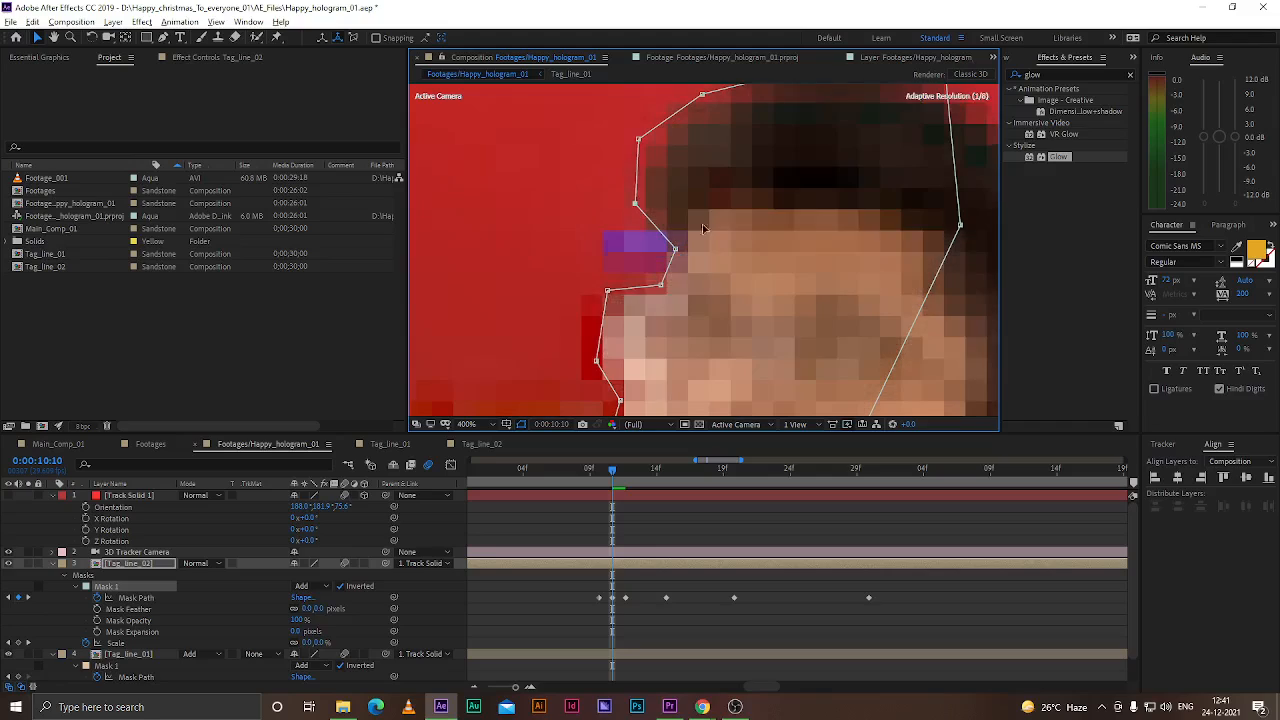
{"action": "left_click_drag", "start_coordinate": [638, 140], "coordinate": [644, 141]}
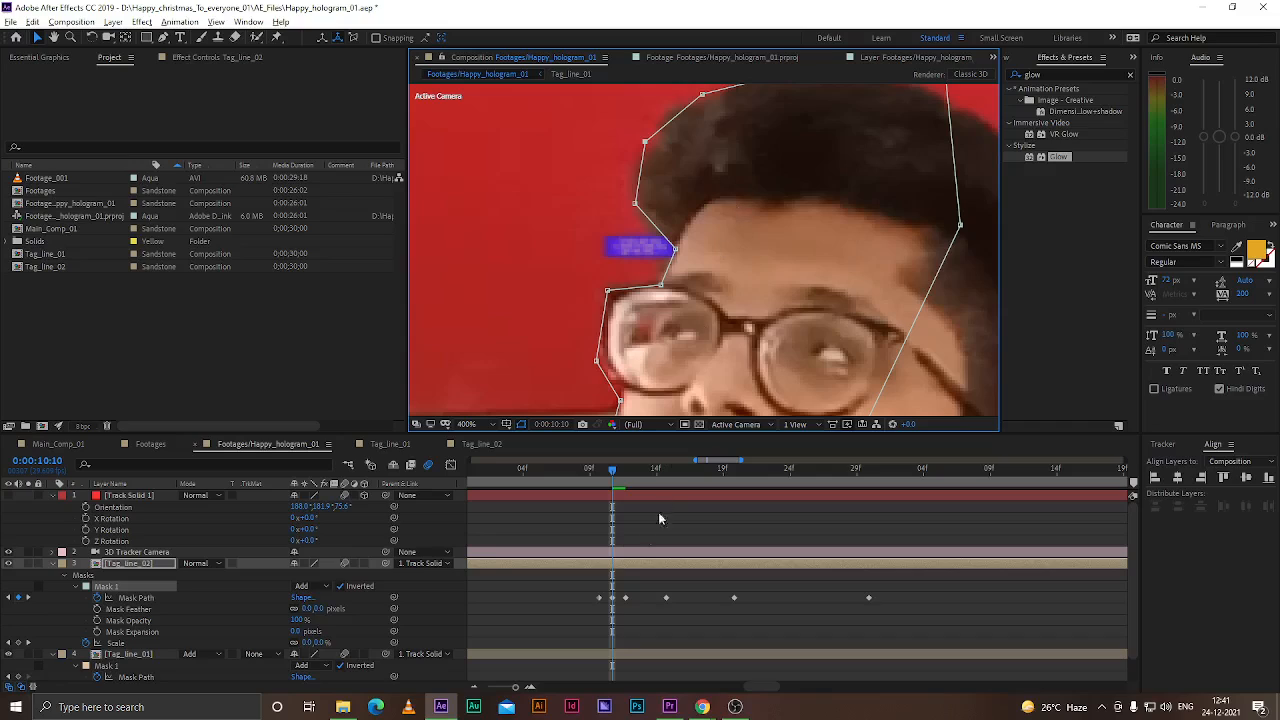
At 0:00:10:09, nudge Mask 1's forehead and top vertices into place
{"action": "left_click_drag", "start_coordinate": [612, 475], "coordinate": [599, 472]}
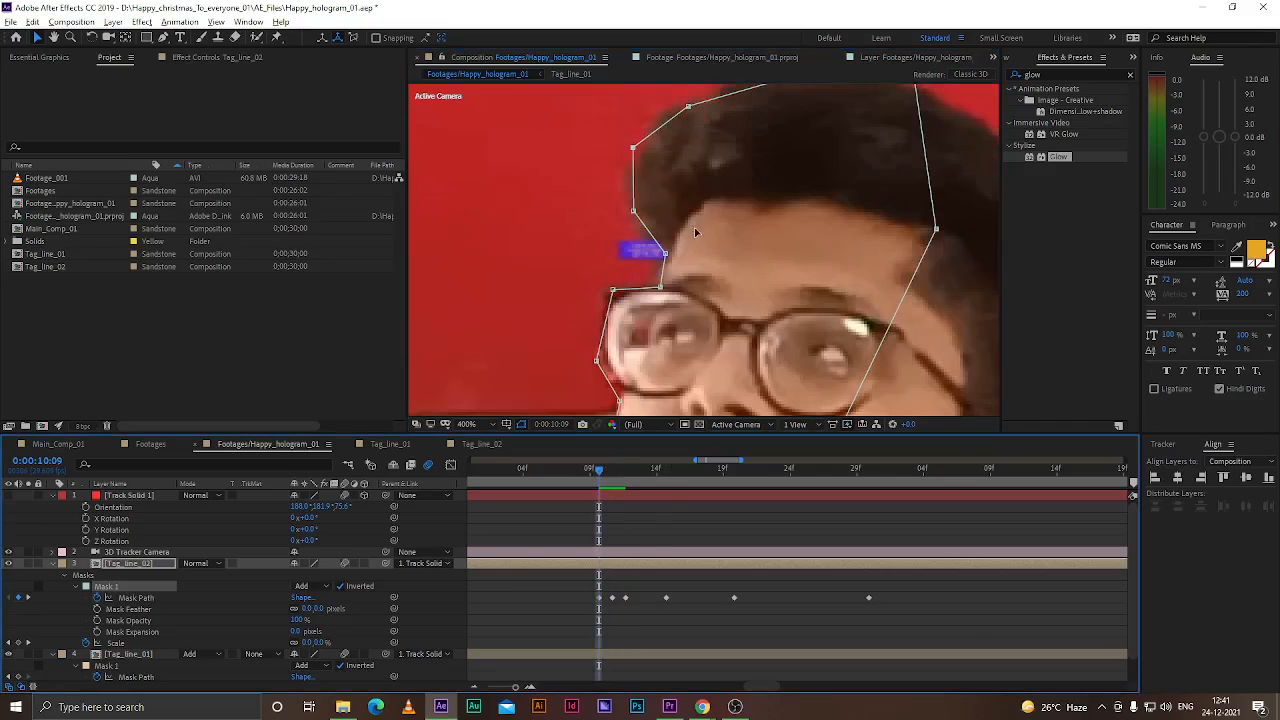
{"action": "left_click_drag", "start_coordinate": [664, 256], "coordinate": [668, 250]}
{"action": "left_click_drag", "start_coordinate": [633, 148], "coordinate": [630, 159]}
{"action": "scroll", "coordinate": [692, 188], "scroll_direction": "down", "scroll_amount": 2}
{"action": "left_click_drag", "start_coordinate": [739, 135], "coordinate": [736, 132]}
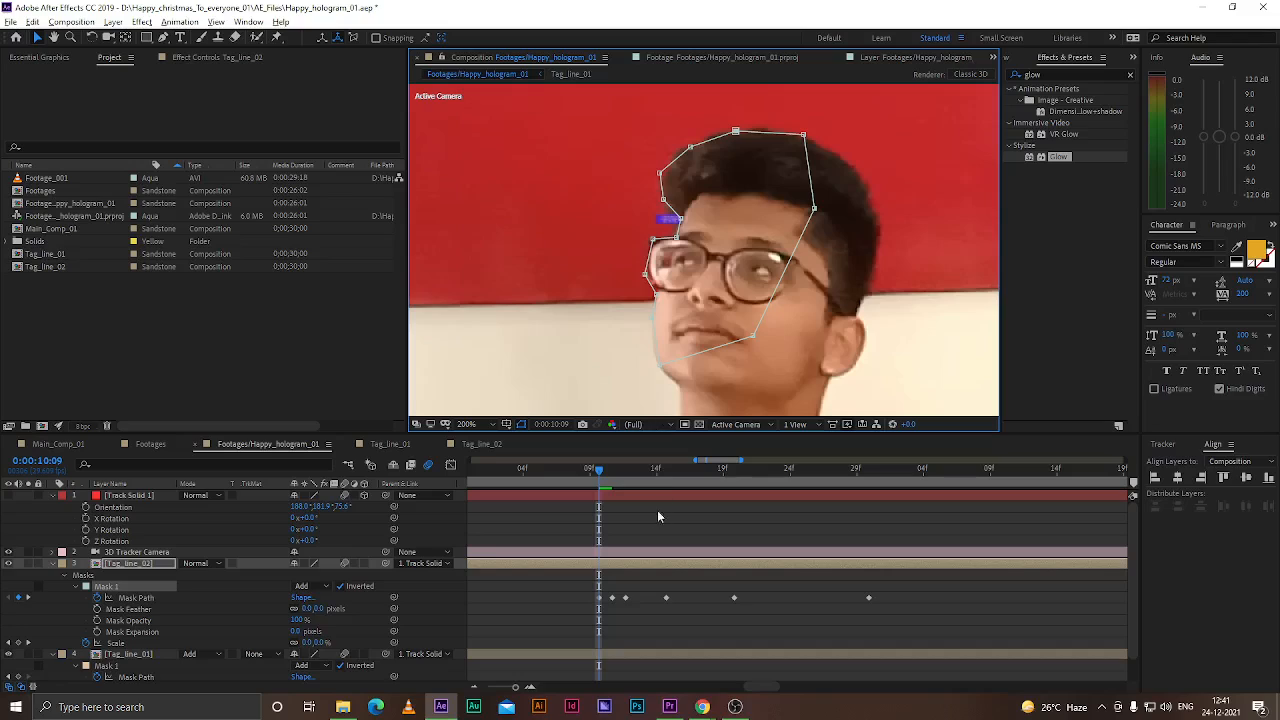
At 0:00:10:07, reshape Mask 1 around the head, moving the top, left and chin vertices
{"action": "left_click_drag", "start_coordinate": [601, 471], "coordinate": [572, 466]}
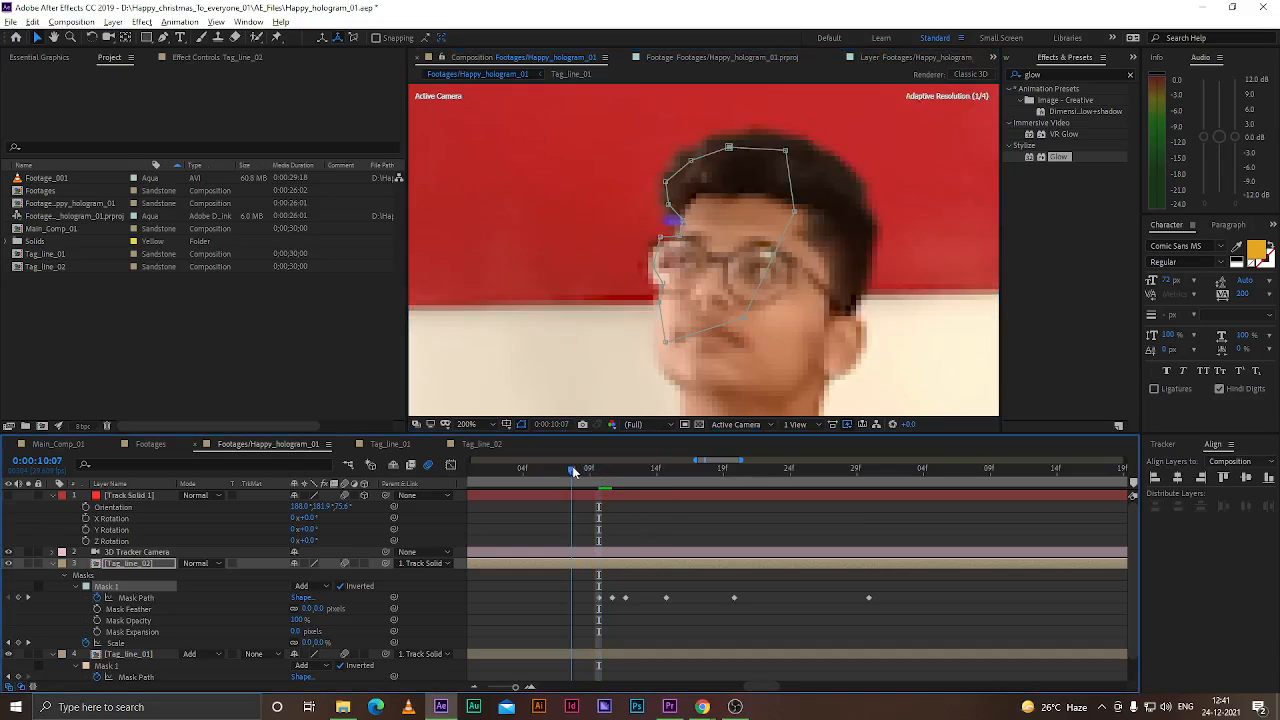
{"action": "scroll", "coordinate": [643, 224], "scroll_direction": "up", "scroll_amount": 2}
{"action": "left_click_drag", "start_coordinate": [727, 224], "coordinate": [681, 265]}
{"action": "left_click_drag", "start_coordinate": [703, 198], "coordinate": [664, 142]}
{"action": "left_click_drag", "start_coordinate": [740, 128], "coordinate": [706, 89]}
{"action": "left_click_drag", "start_coordinate": [701, 278], "coordinate": [657, 387]}
{"action": "key", "text": "comma"}
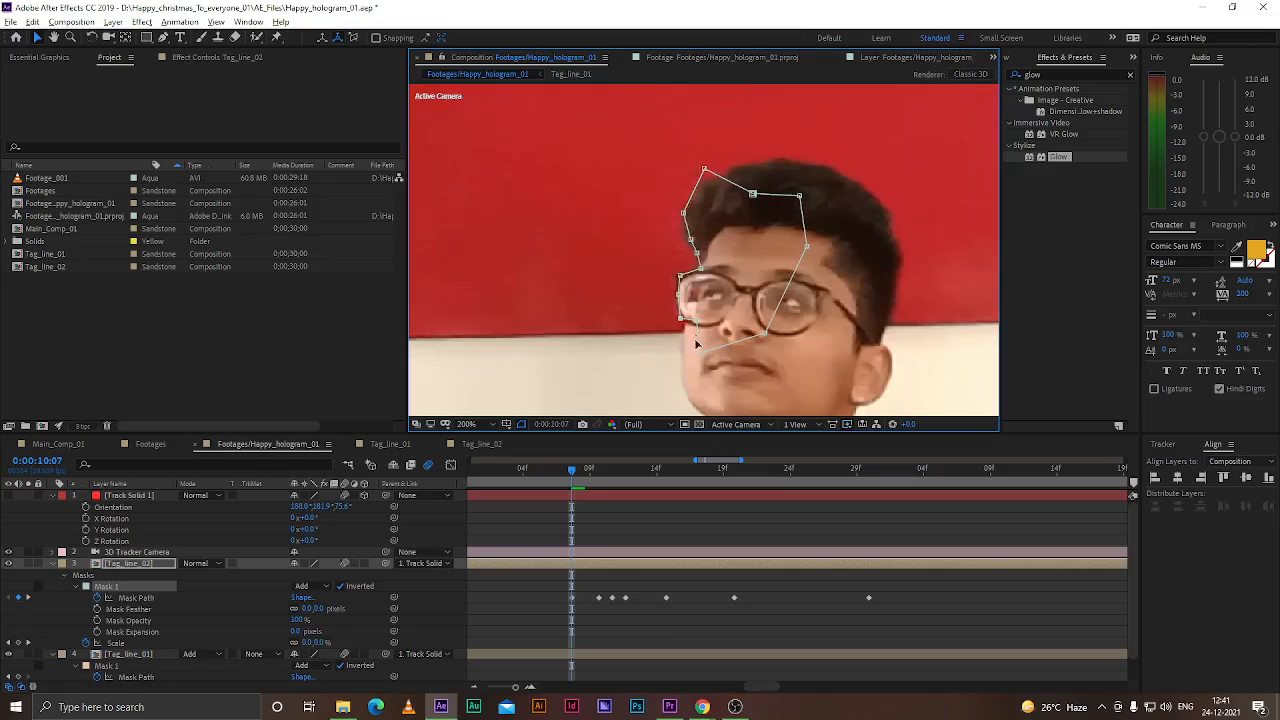
{"action": "left_click_drag", "start_coordinate": [686, 333], "coordinate": [690, 343]}
{"action": "left_click_drag", "start_coordinate": [702, 352], "coordinate": [686, 372]}
{"action": "left_click_drag", "start_coordinate": [752, 193], "coordinate": [686, 213]}
At 0:00:10:08, refine Mask 1's vertices around the forehead and glasses, then save the project
{"action": "left_click_drag", "start_coordinate": [568, 474], "coordinate": [583, 474]}
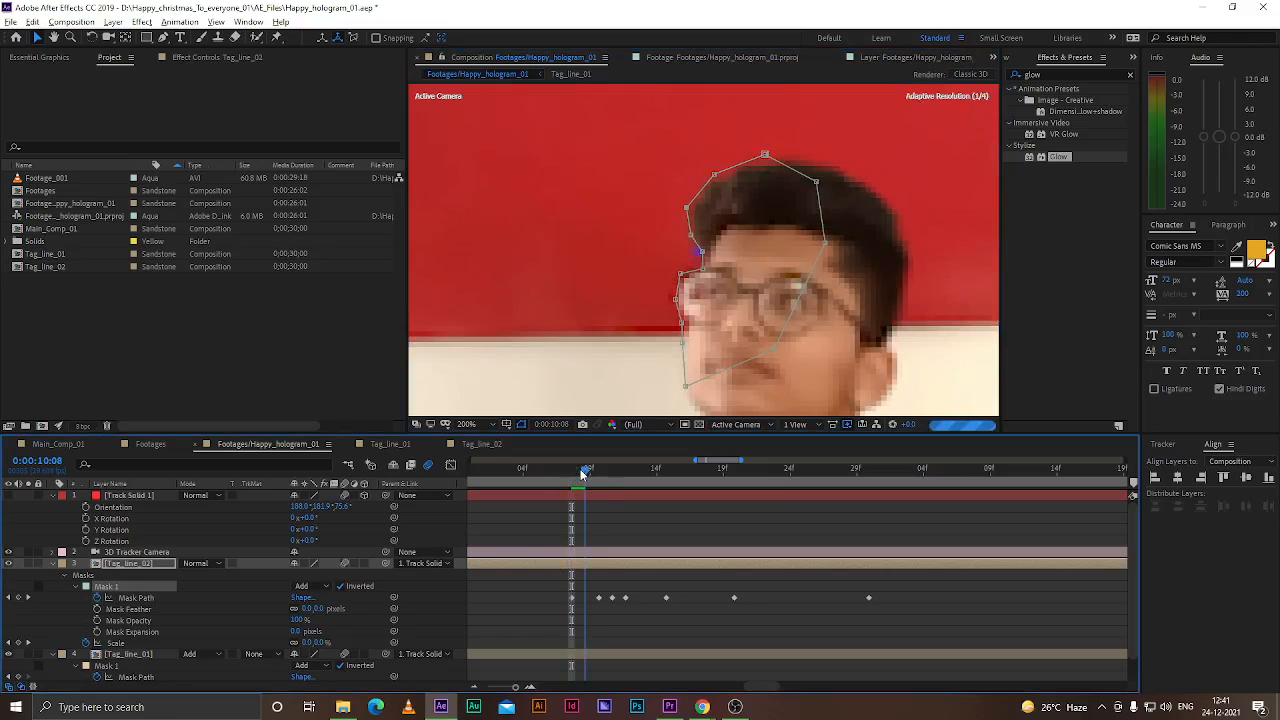
{"action": "scroll", "coordinate": [705, 255], "scroll_direction": "up", "scroll_amount": 2}
{"action": "left_click_drag", "start_coordinate": [701, 251], "coordinate": [674, 221]}
{"action": "left_click_drag", "start_coordinate": [701, 286], "coordinate": [652, 288]}
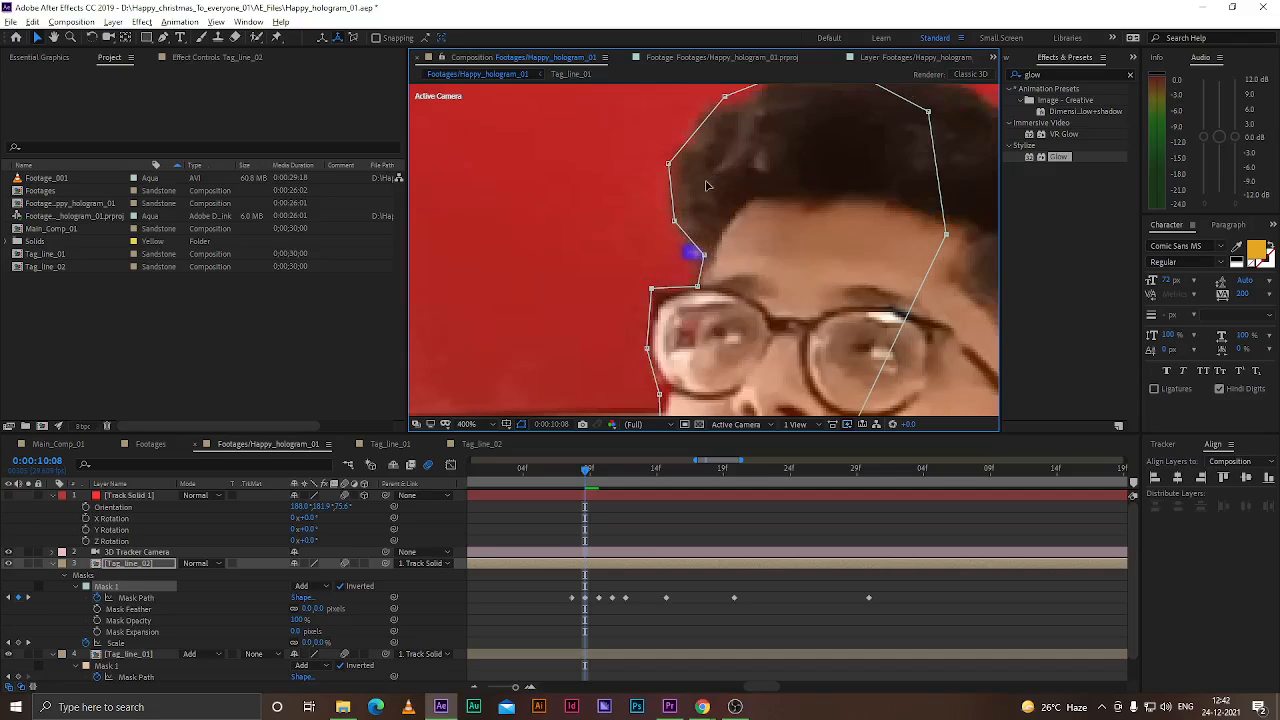
{"action": "scroll", "coordinate": [728, 225], "scroll_direction": "down", "scroll_amount": 1}
{"action": "scroll", "coordinate": [691, 343], "scroll_direction": "up", "scroll_amount": 1}
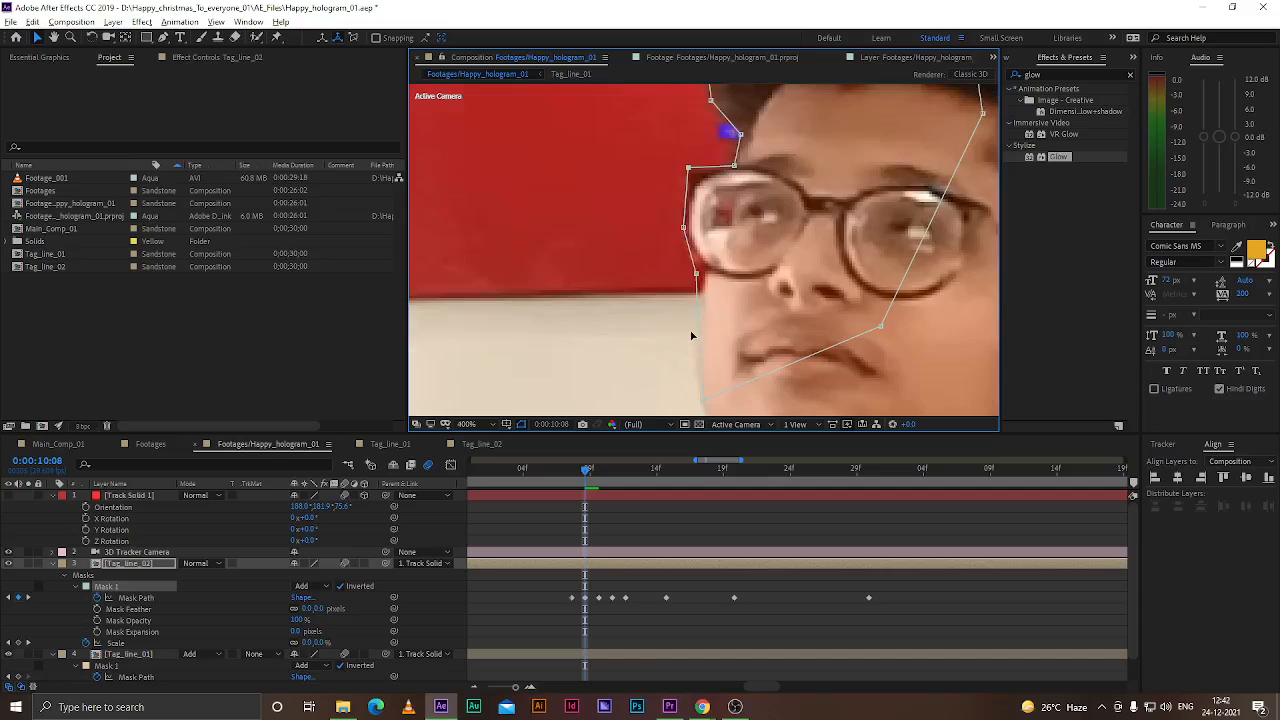
{"action": "left_click_drag", "start_coordinate": [697, 274], "coordinate": [702, 278]}
{"action": "scroll", "coordinate": [705, 398], "scroll_direction": "down", "scroll_amount": 1}
{"action": "left_click_drag", "start_coordinate": [701, 249], "coordinate": [698, 322]}
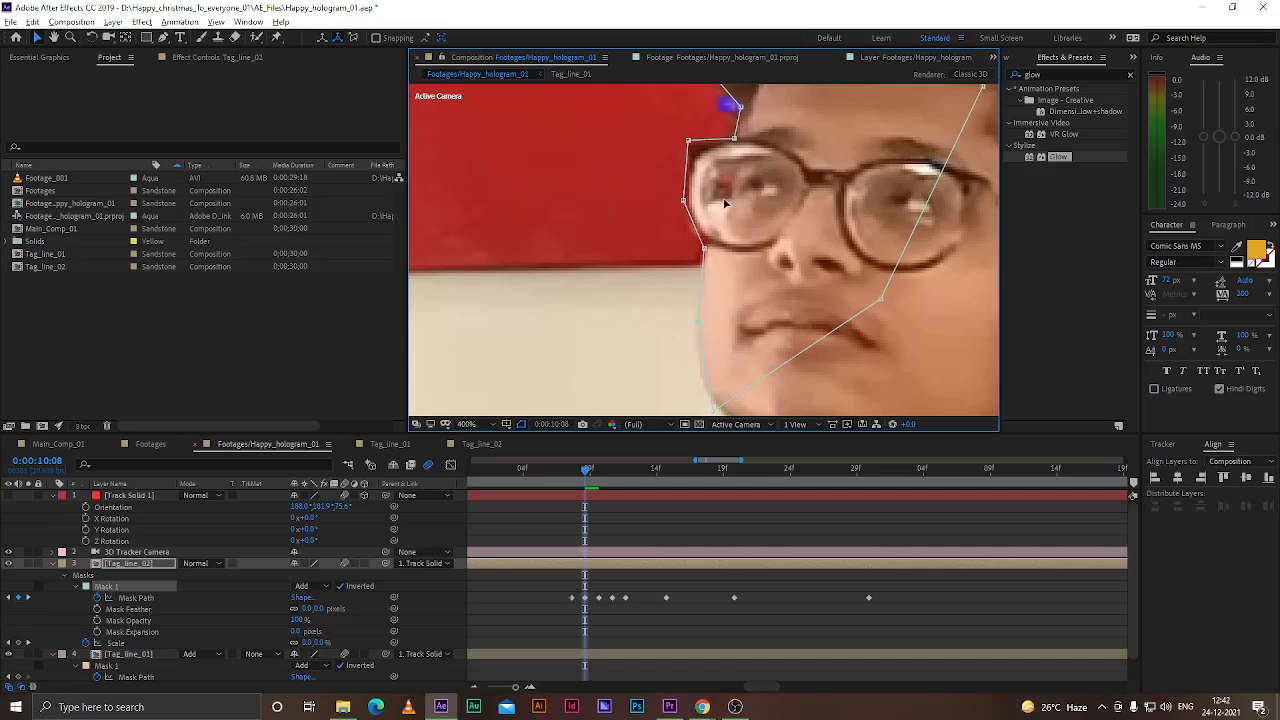
{"action": "scroll", "coordinate": [725, 204], "scroll_direction": "down", "scroll_amount": 2}
{"action": "key", "text": "ctrl+s"}
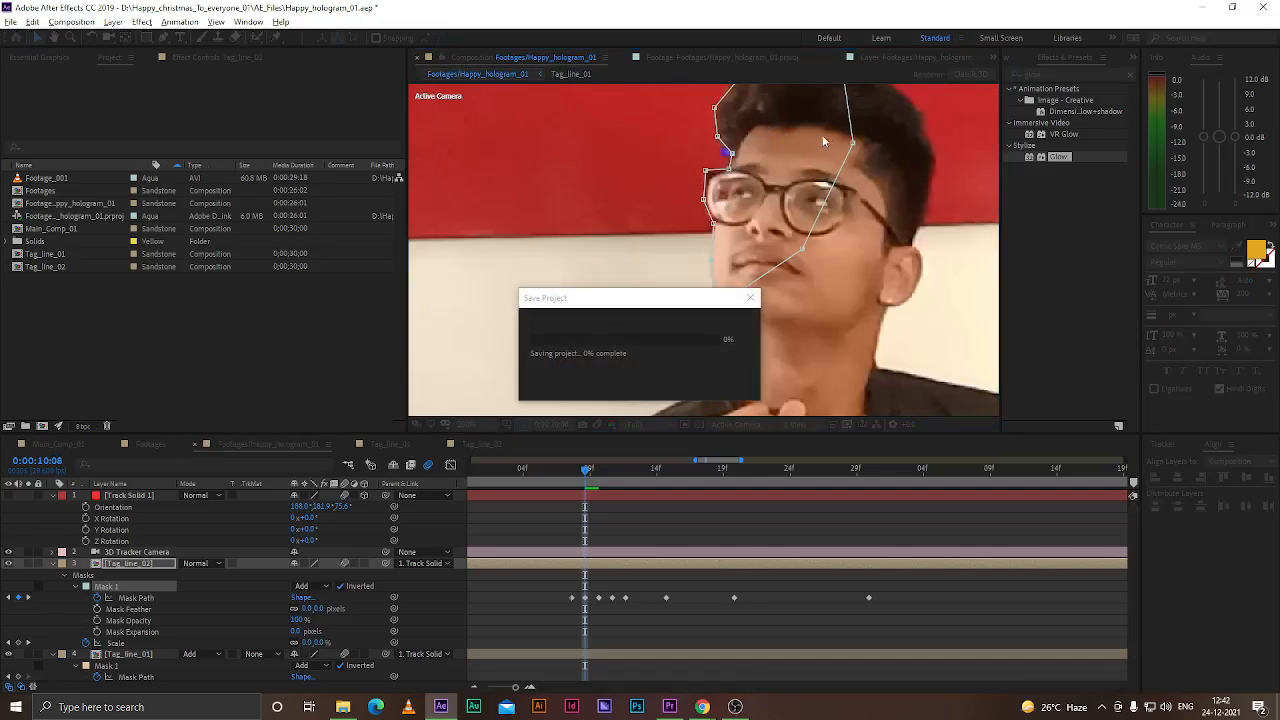
Tweak Mask 1's top vertex at 0:00:10:08 and a left vertex at 0:00:10:07, then save
{"action": "left_click_drag", "start_coordinate": [771, 147], "coordinate": [757, 198]}
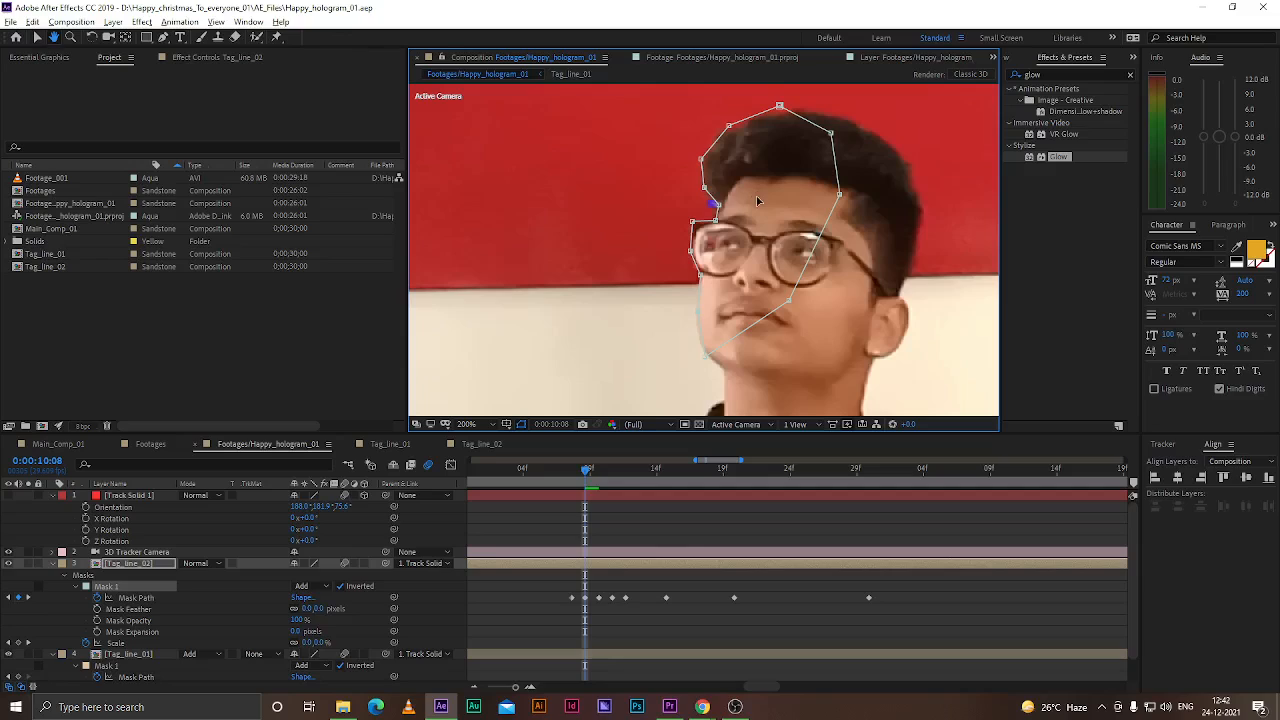
{"action": "left_click_drag", "start_coordinate": [584, 469], "coordinate": [572, 469]}
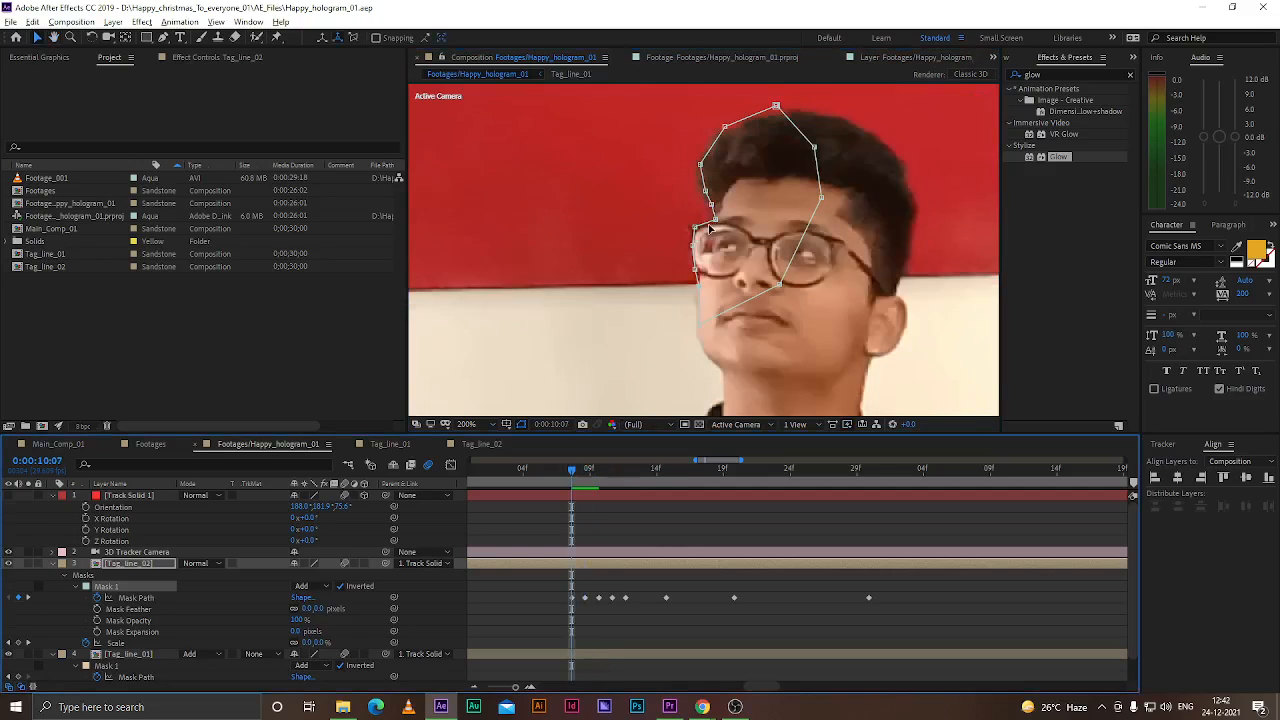
{"action": "left_click_drag", "start_coordinate": [712, 205], "coordinate": [716, 205]}
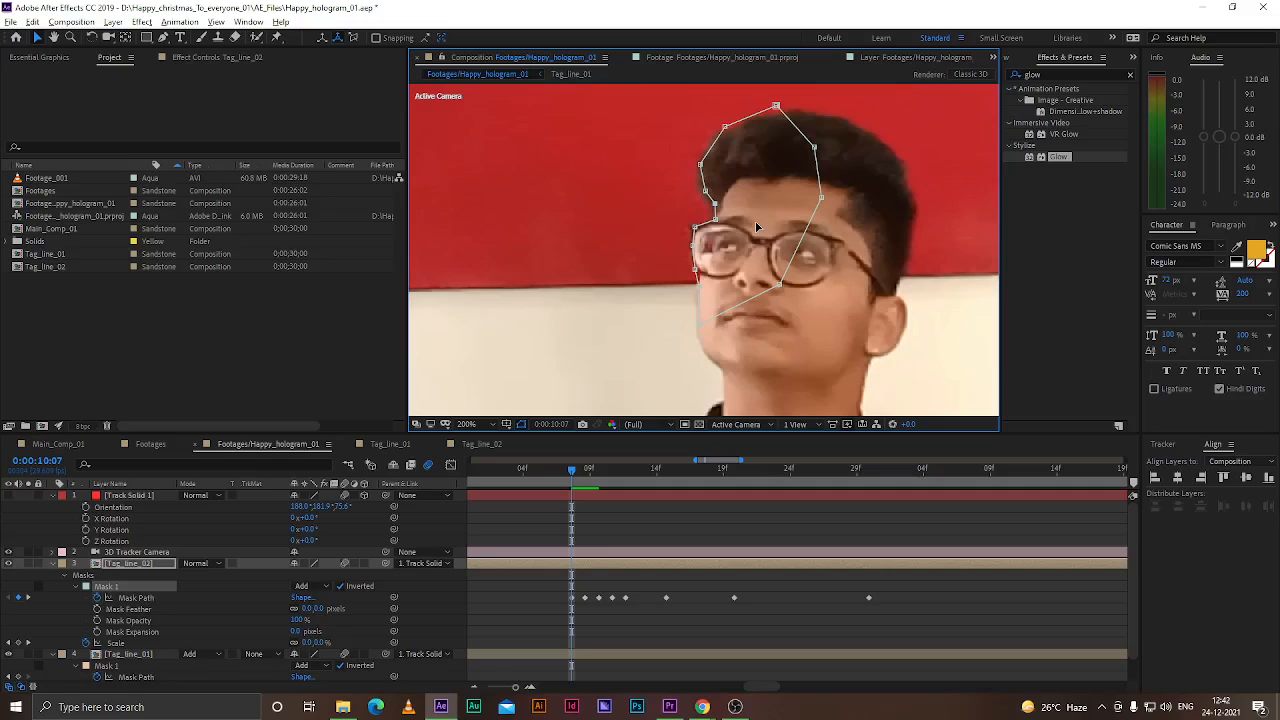
{"action": "key", "text": "ctrl+s"}
Fit the composition view at half resolution and scrub the timeline to review the masked tag-line
{"action": "left_click_drag", "start_coordinate": [570, 466], "coordinate": [890, 474]}
{"action": "left_click", "coordinate": [466, 424]}
{"action": "left_click", "coordinate": [478, 440]}
{"action": "left_click", "coordinate": [69, 607]}
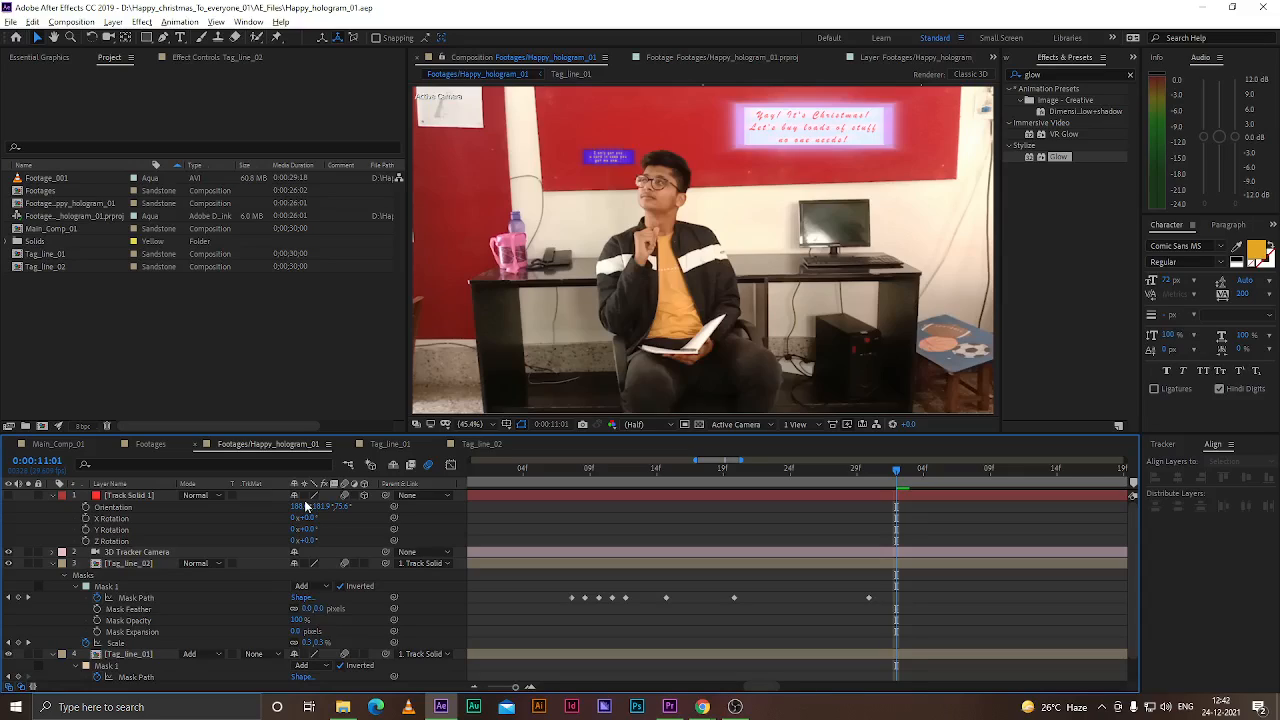
{"action": "scroll", "coordinate": [802, 606], "scroll_direction": "down", "scroll_amount": 3}
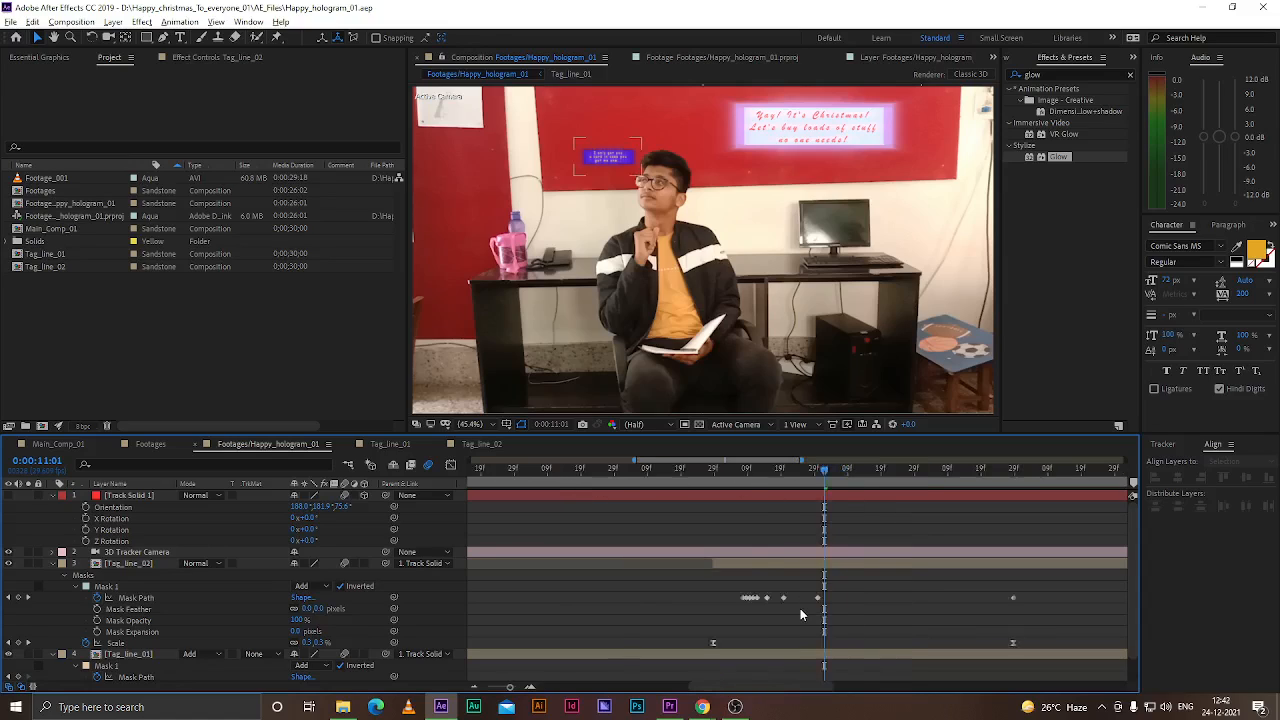
{"action": "left_click_drag", "start_coordinate": [812, 470], "coordinate": [935, 502]}
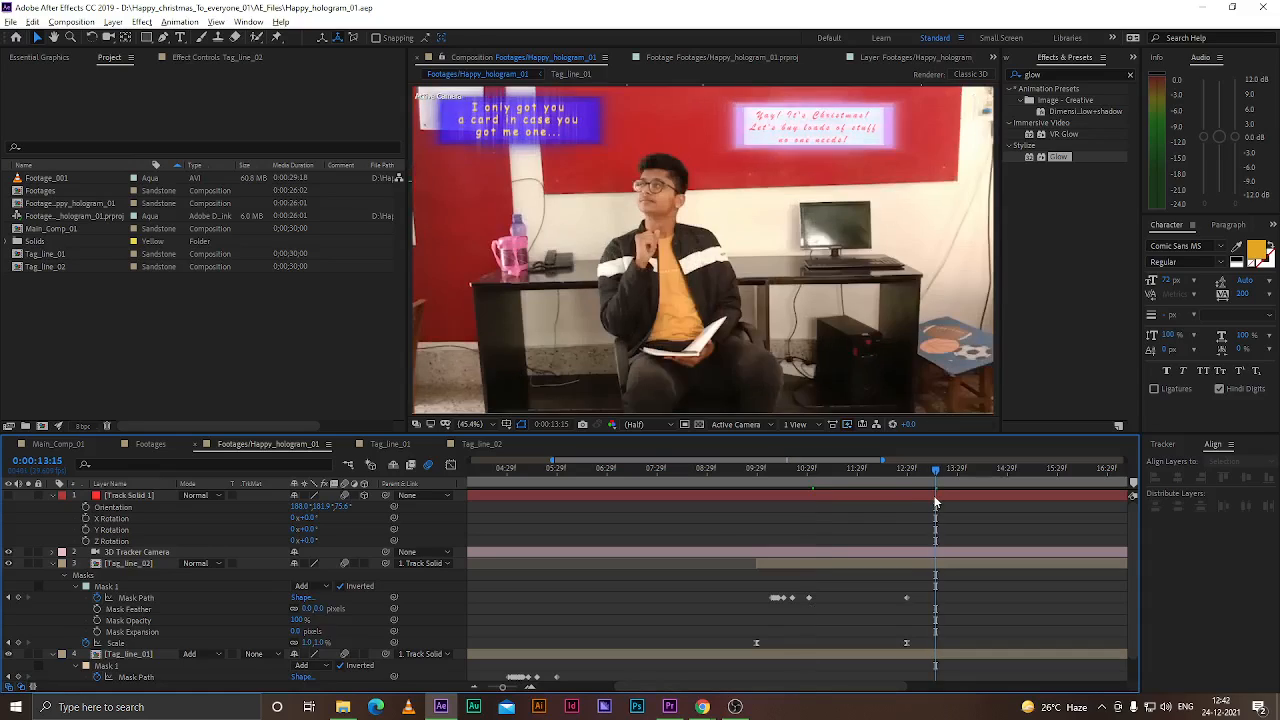
Zoom out the timeline and play the composition from the start to review the masked tag-lines
{"action": "left_click", "coordinate": [481, 423]}
{"action": "left_click", "coordinate": [493, 444]}
{"action": "key", "text": "minus"}
{"action": "left_click_drag", "start_coordinate": [780, 470], "coordinate": [685, 483]}
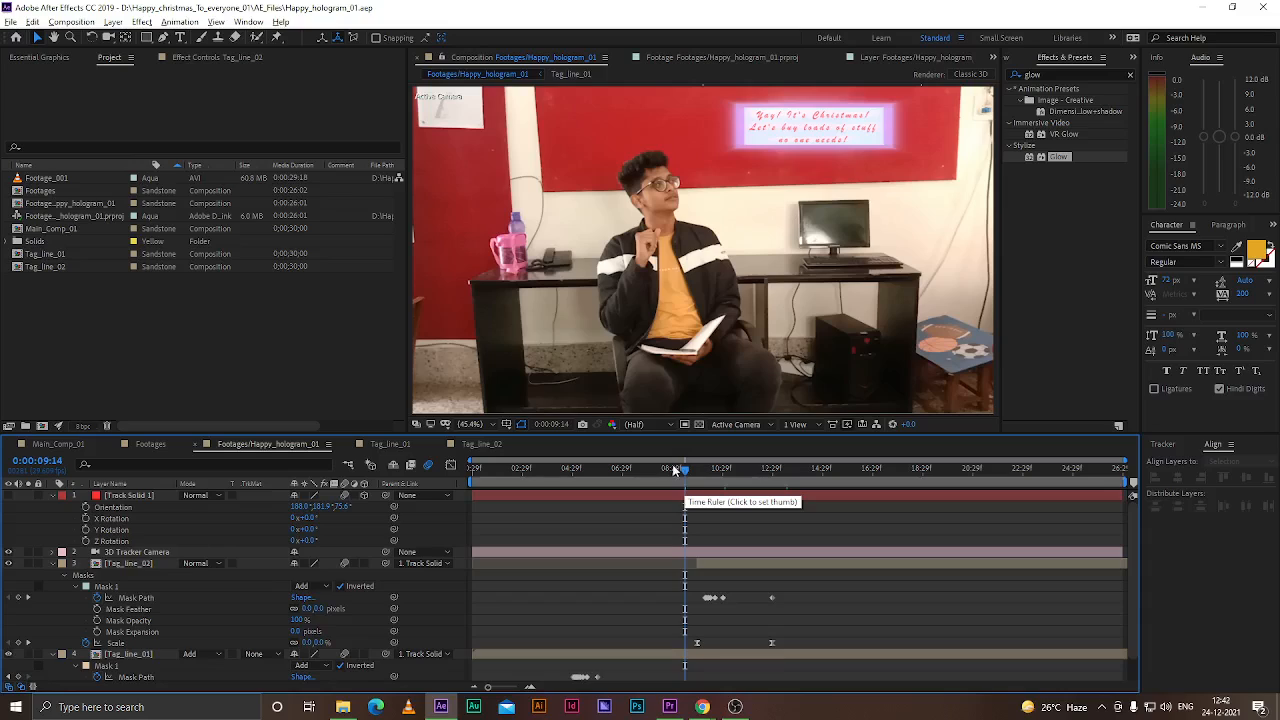
{"action": "left_click", "coordinate": [474, 482]}
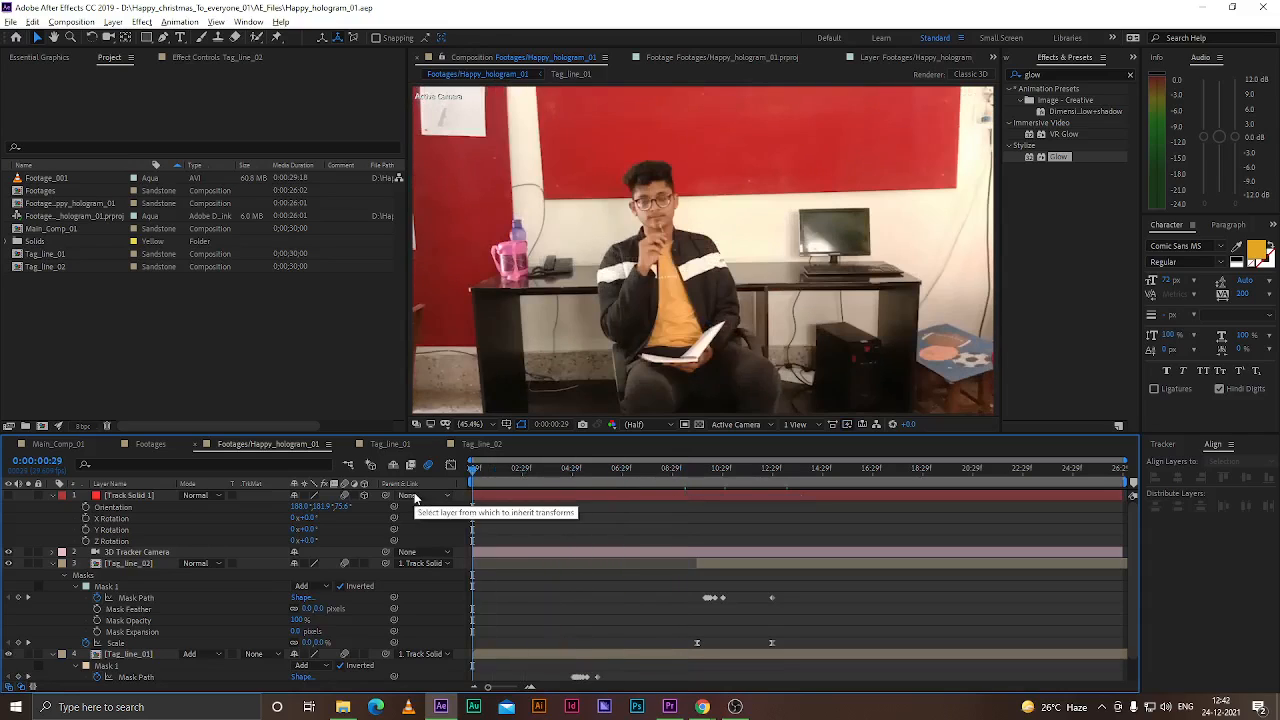
{"action": "key", "text": "space"}
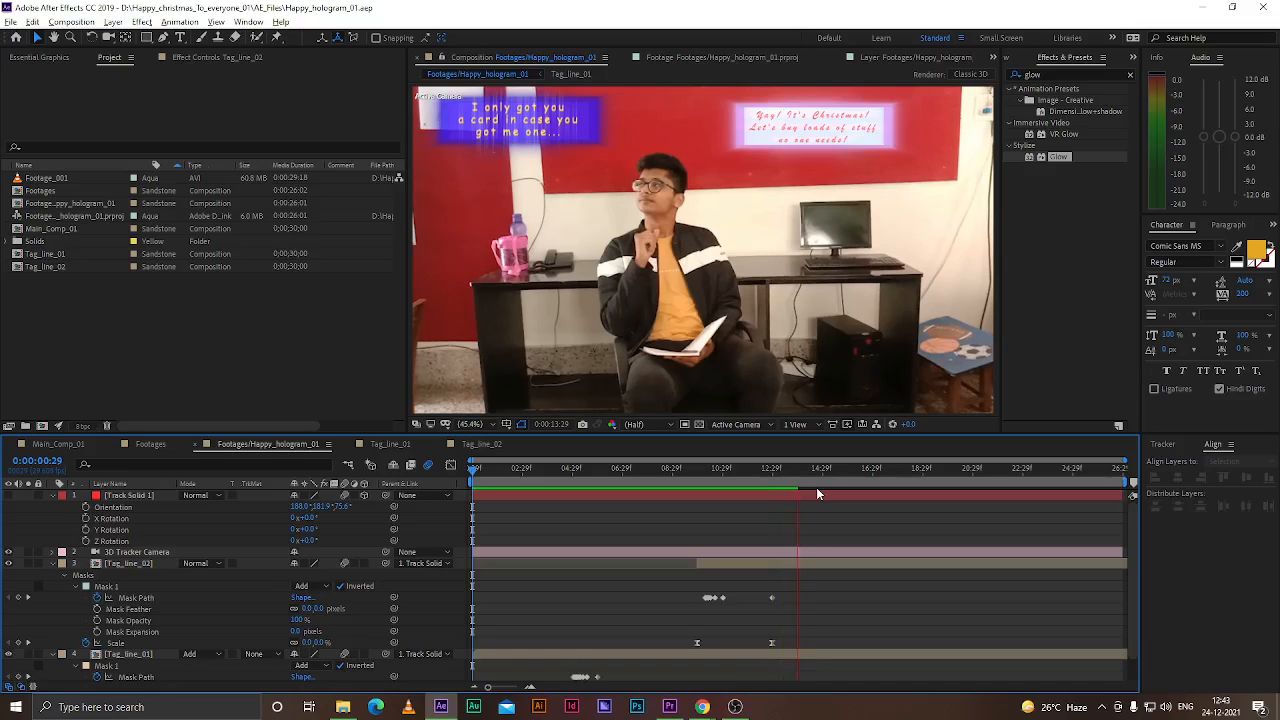
{"action": "key", "text": "space"}
{"action": "left_click_drag", "start_coordinate": [802, 473], "coordinate": [473, 474]}
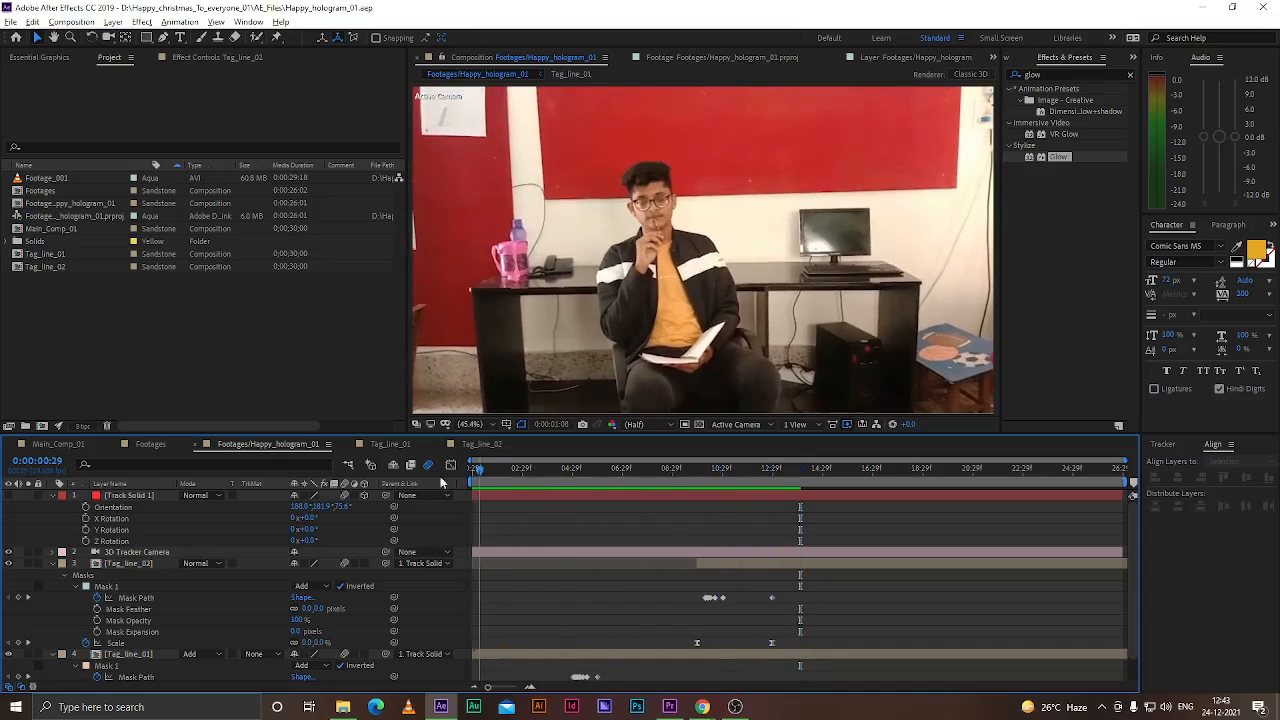
{"action": "key", "text": "space"}
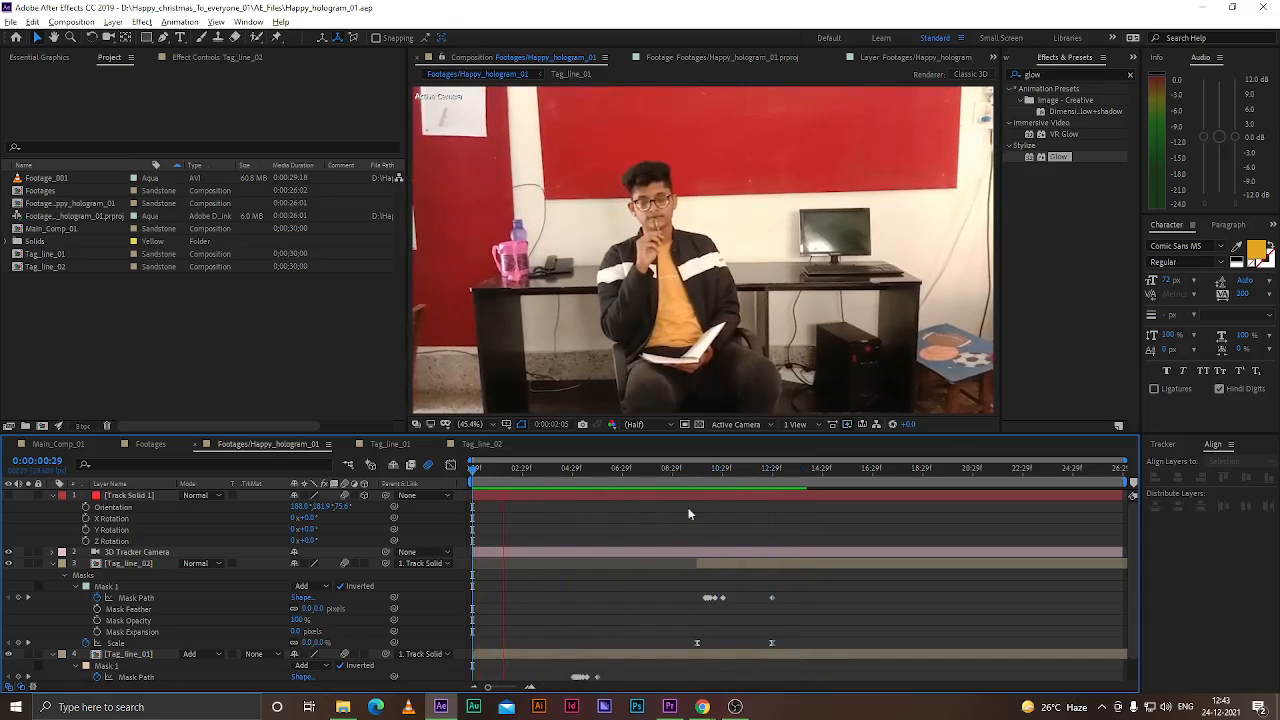
{"action": "left_click", "coordinate": [1011, 58]}
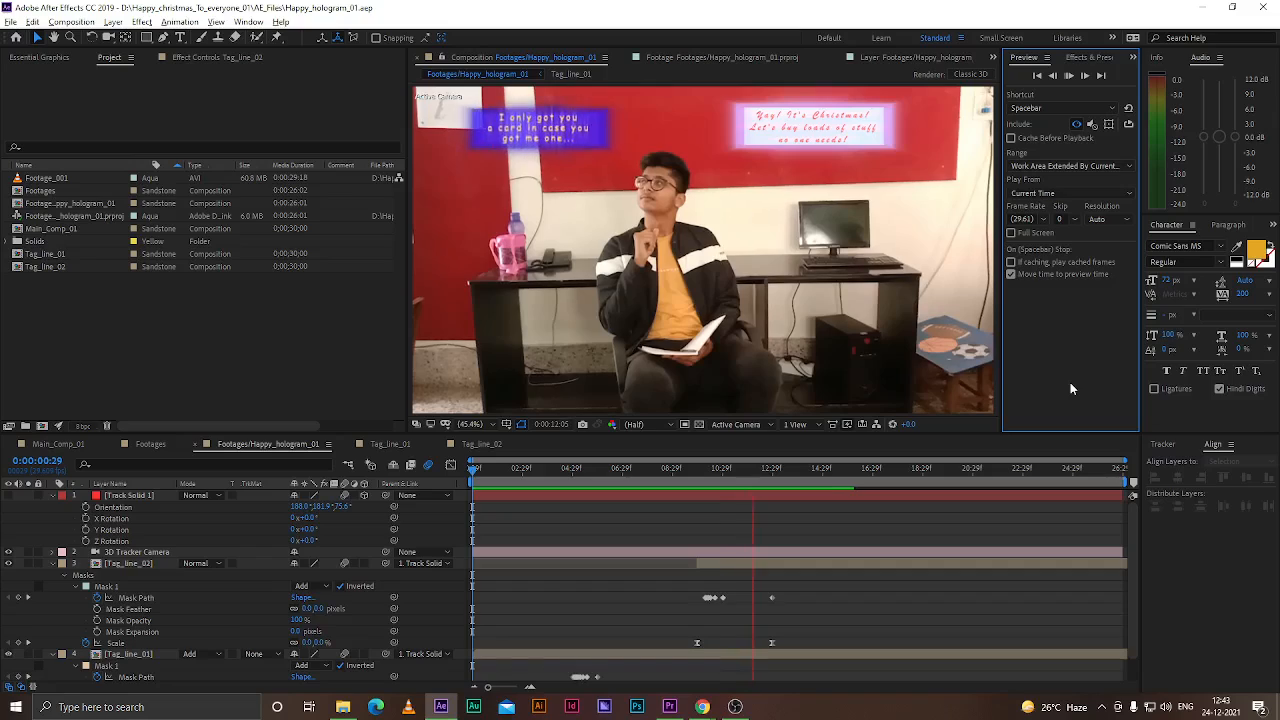
{"action": "key", "text": "space"}
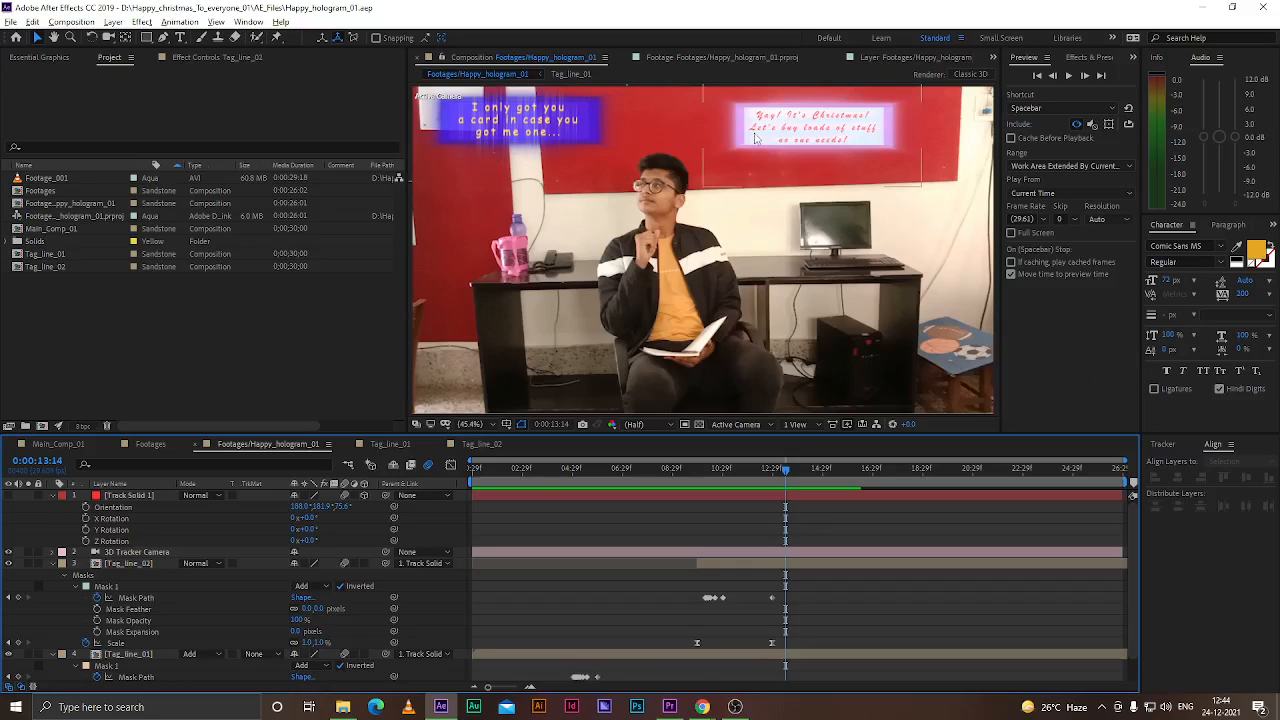
{"action": "left_click", "coordinate": [585, 126]}
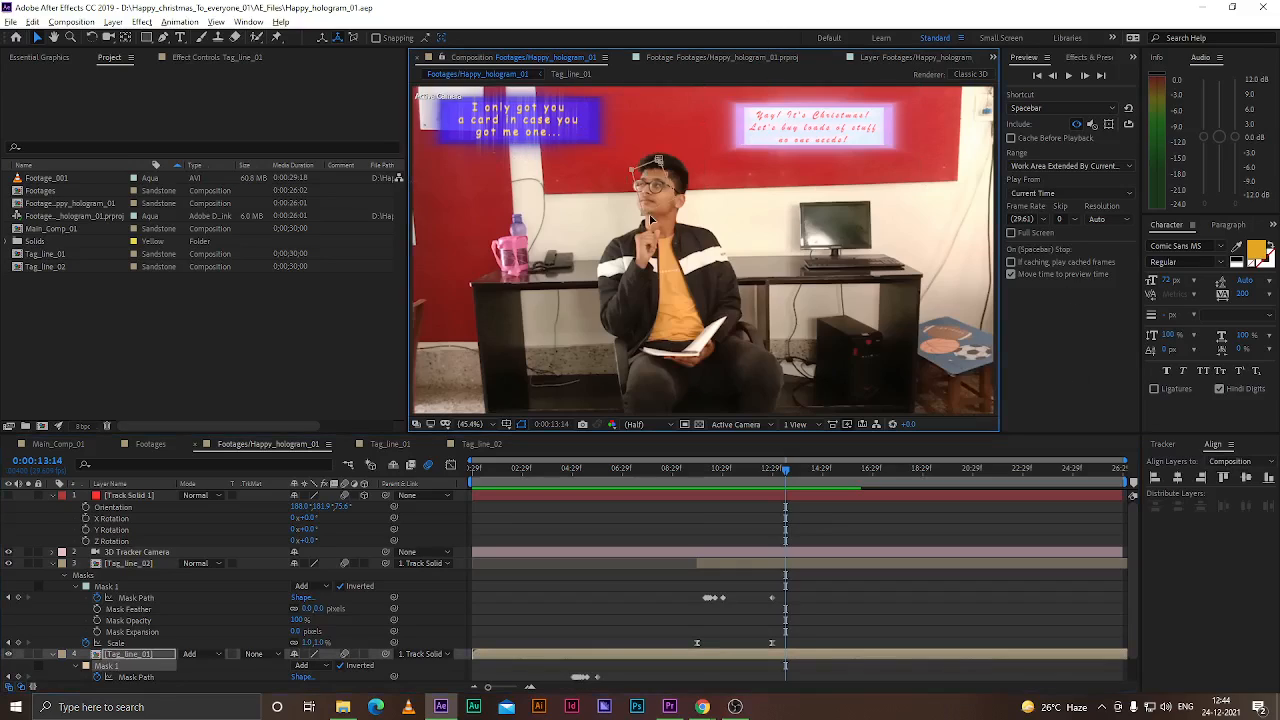
{"action": "left_click", "coordinate": [588, 513]}
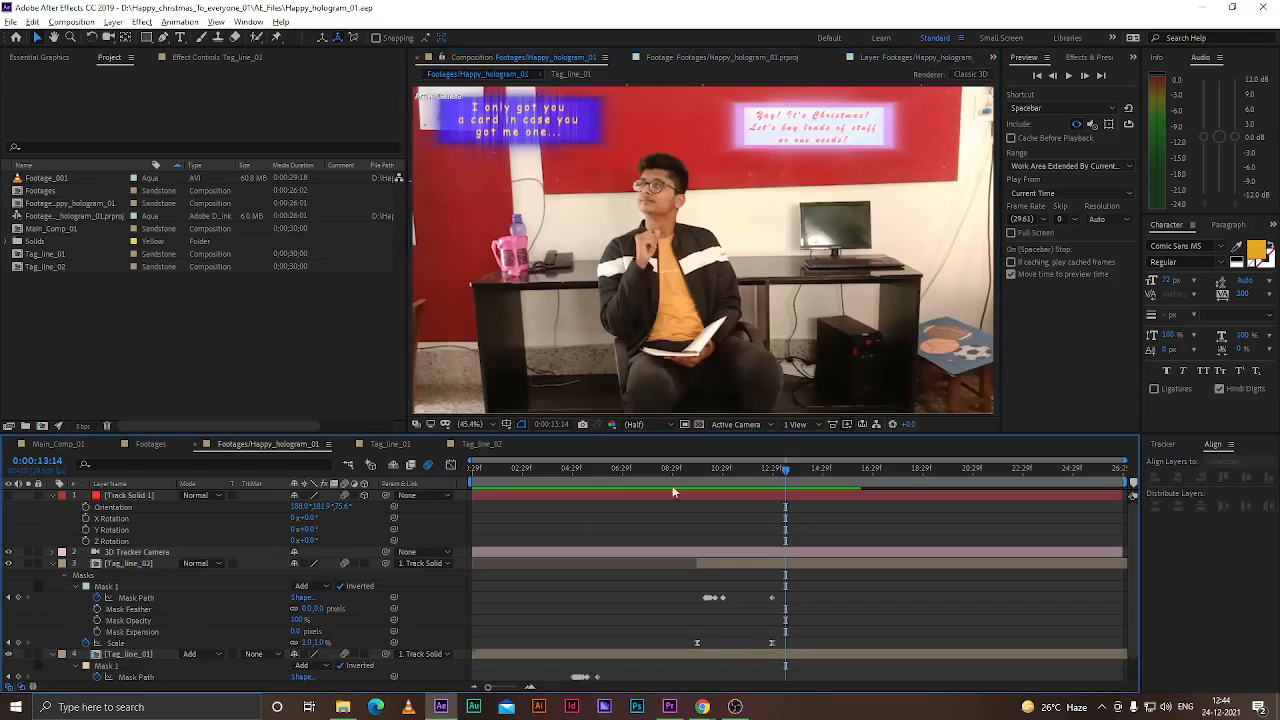
Go to 0:00:12:28 and find the Shatter effect in the Simulation category of Effects & Presets
{"action": "left_click_drag", "start_coordinate": [782, 468], "coordinate": [770, 468]}
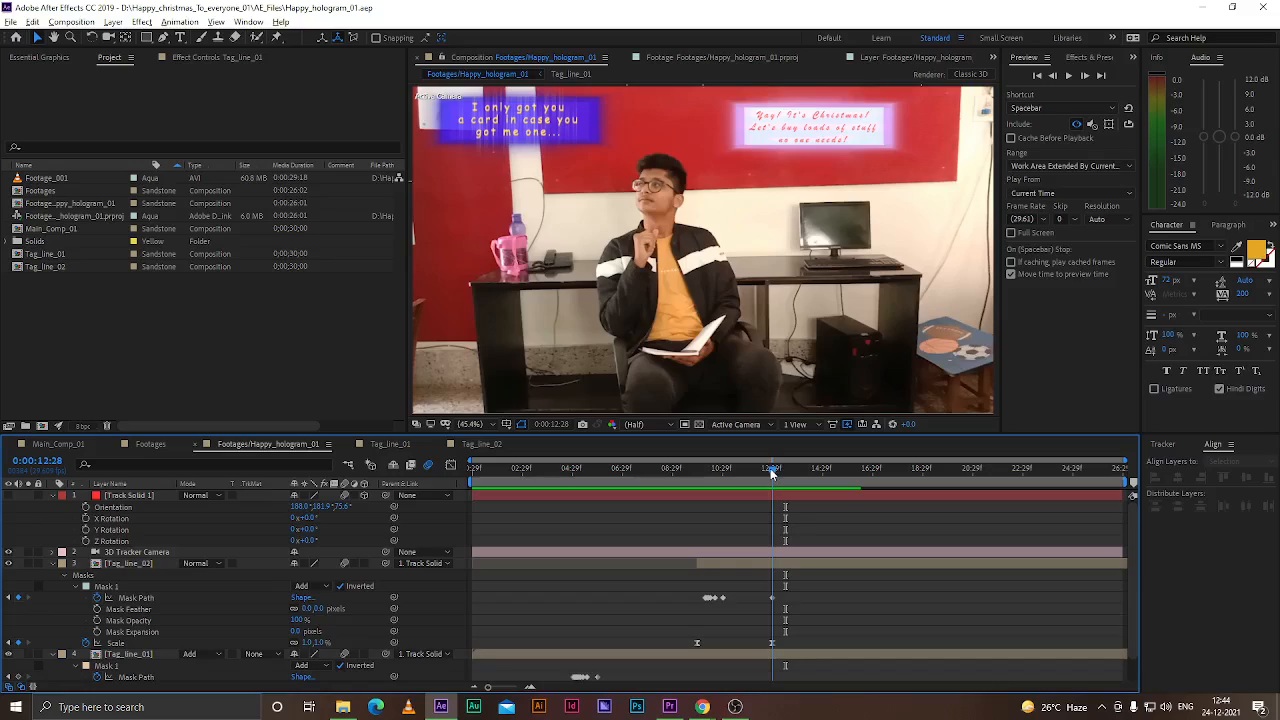
{"action": "left_click", "coordinate": [755, 567]}
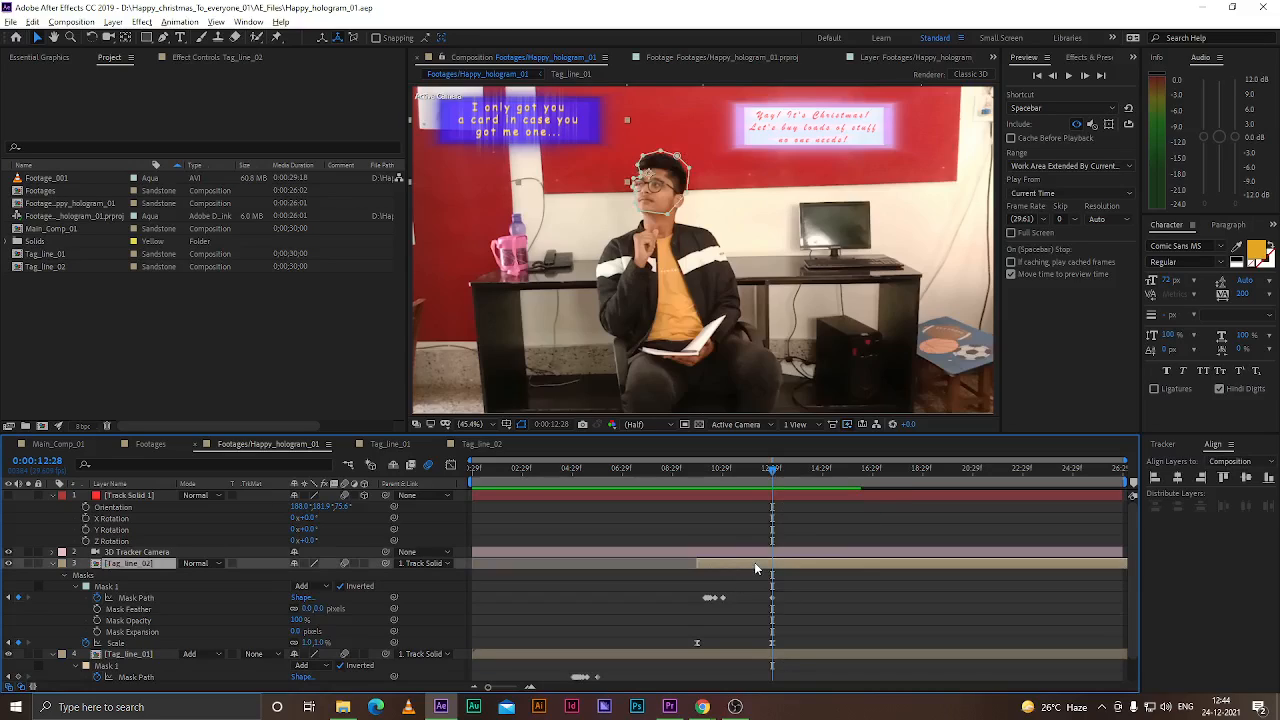
{"action": "left_click", "coordinate": [225, 616]}
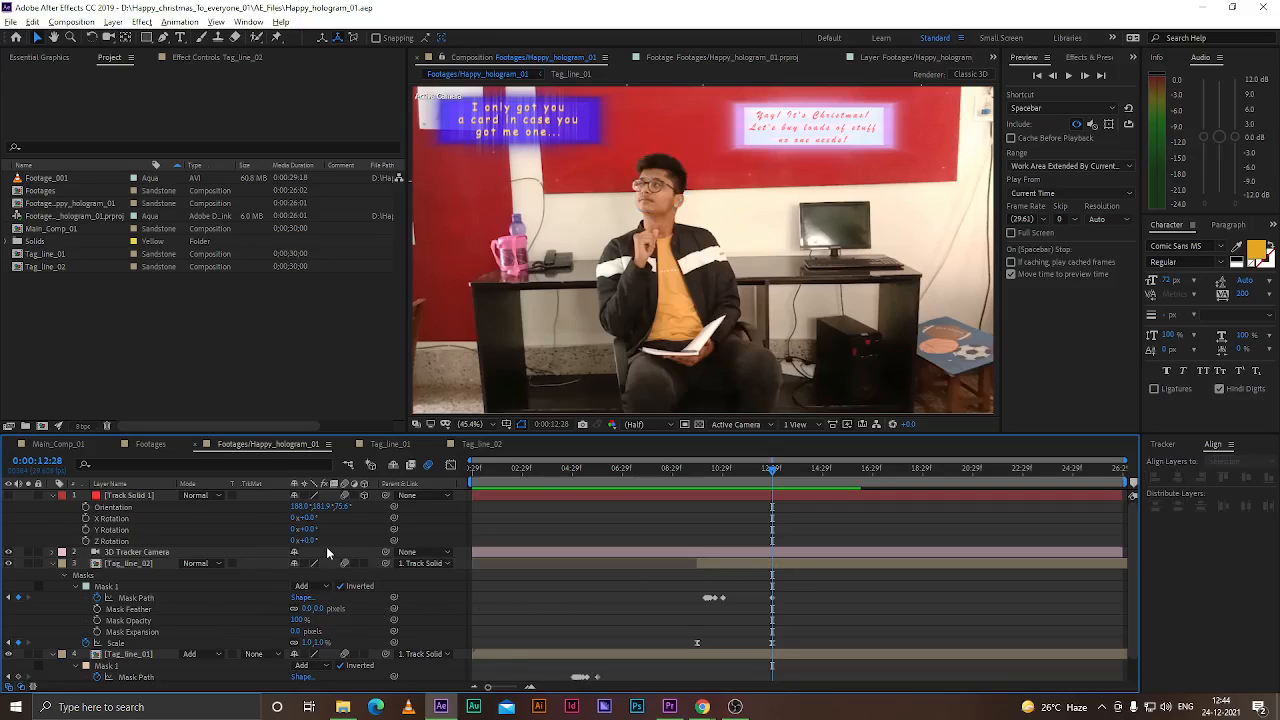
{"action": "left_click", "coordinate": [123, 566]}
{"action": "left_click", "coordinate": [160, 653]}
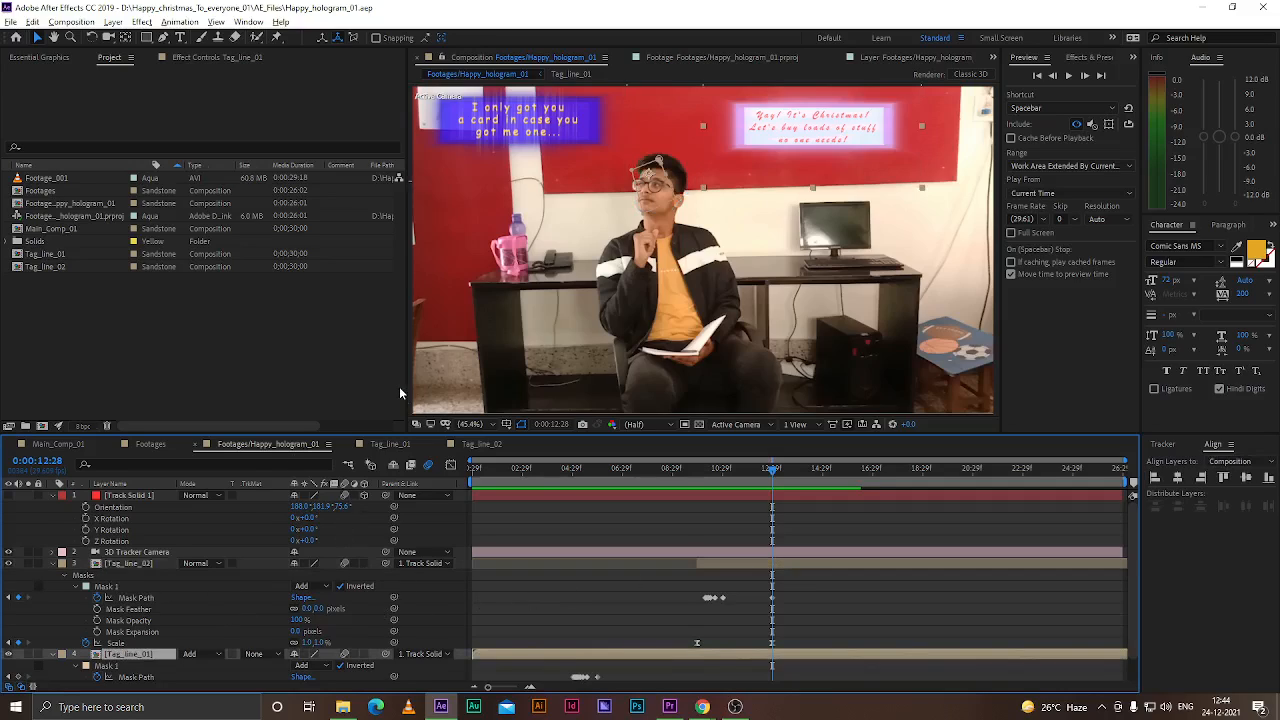
{"action": "left_click", "coordinate": [1080, 60]}
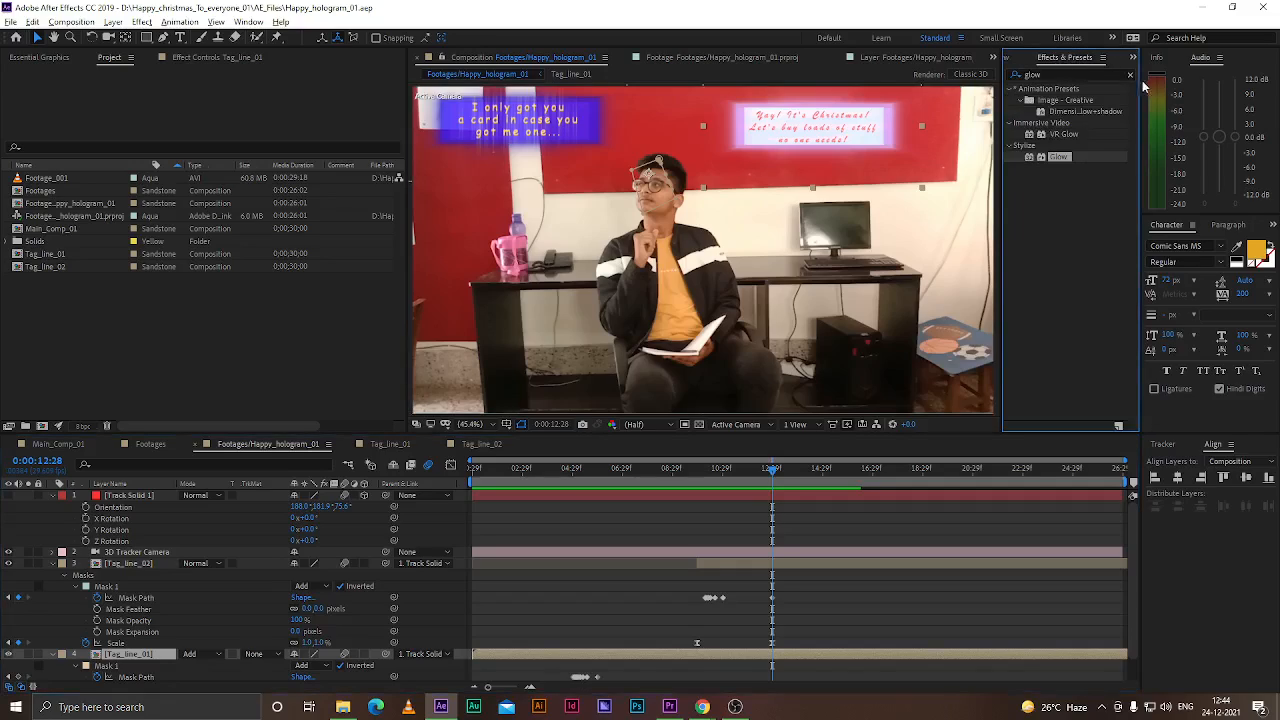
{"action": "left_click", "coordinate": [1130, 75]}
{"action": "left_click", "coordinate": [1073, 76]}
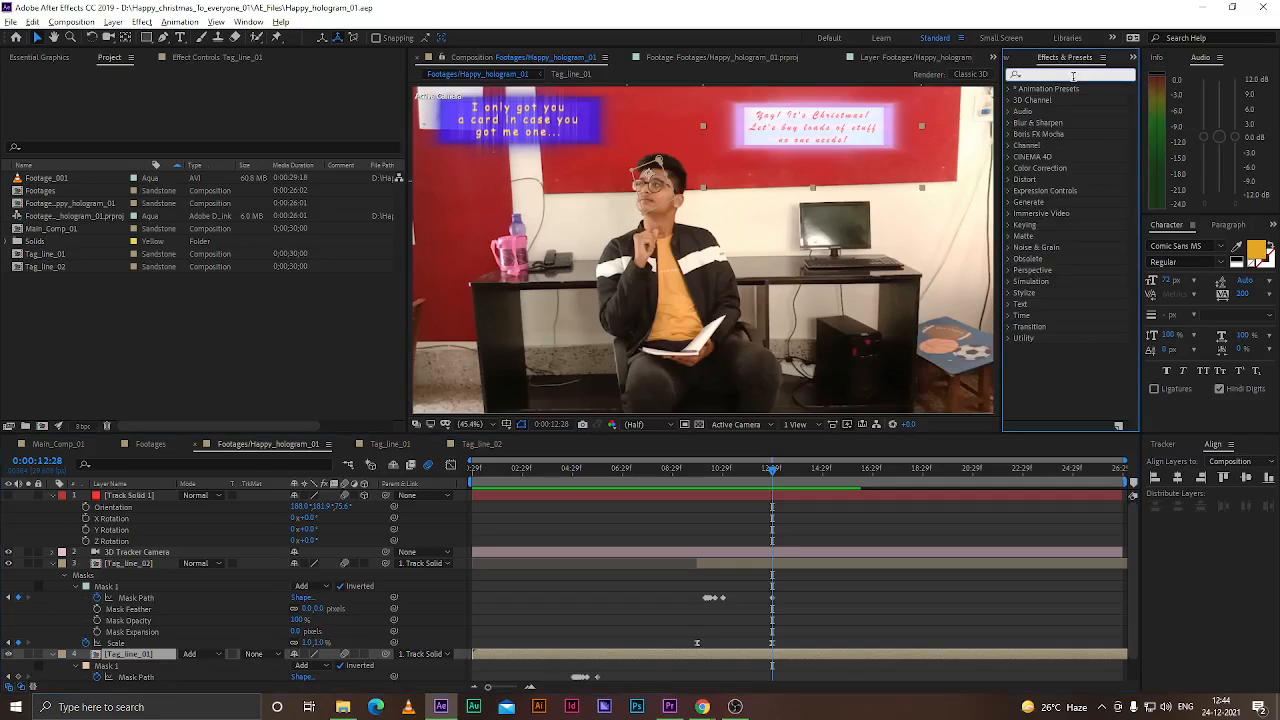
{"action": "left_click", "coordinate": [1010, 281]}
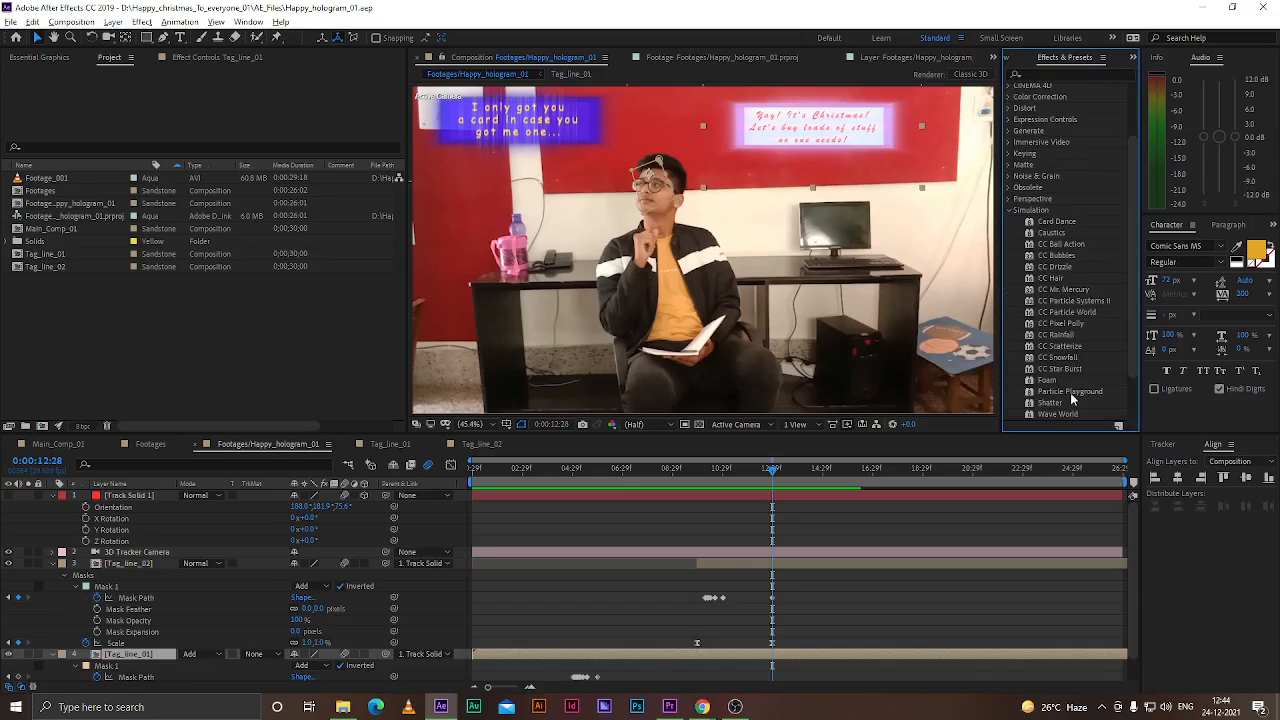
{"action": "scroll", "coordinate": [1072, 397], "scroll_direction": "down", "scroll_amount": 1}
{"action": "left_click", "coordinate": [1052, 374]}
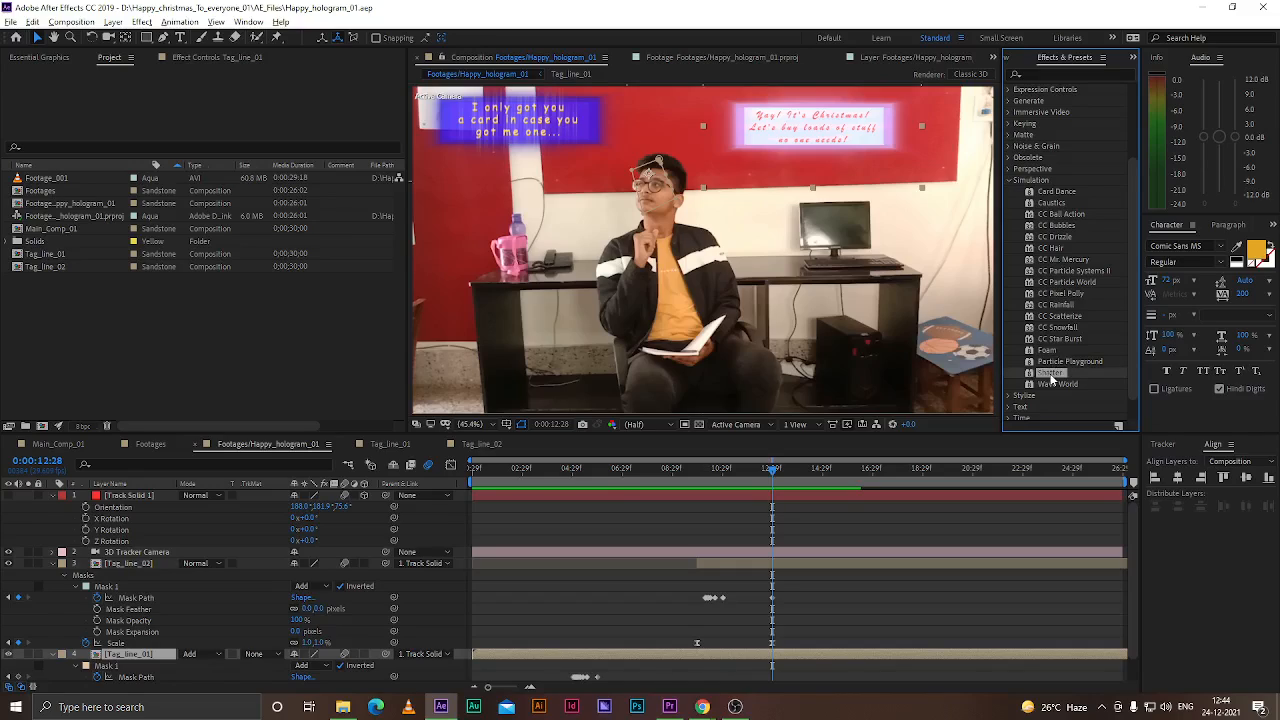
{"action": "left_click_drag", "start_coordinate": [1052, 378], "coordinate": [805, 573]}
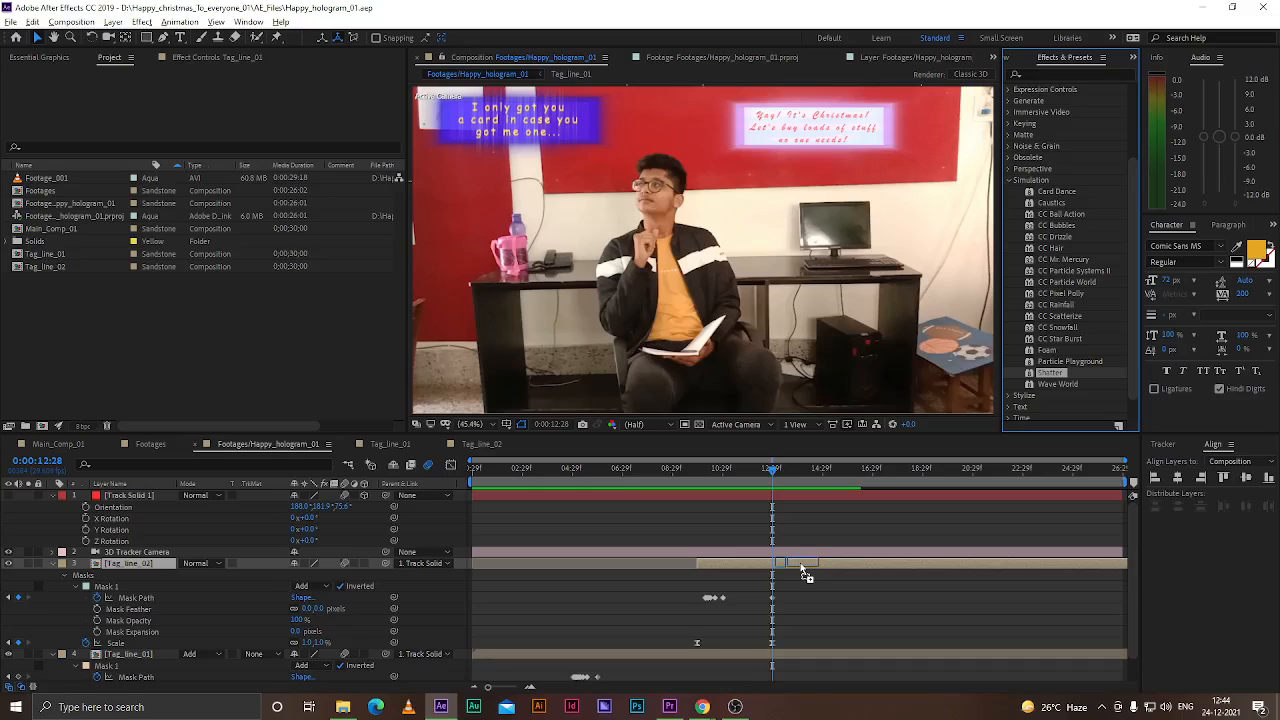
{"action": "left_click_drag", "start_coordinate": [802, 568], "coordinate": [800, 570]}
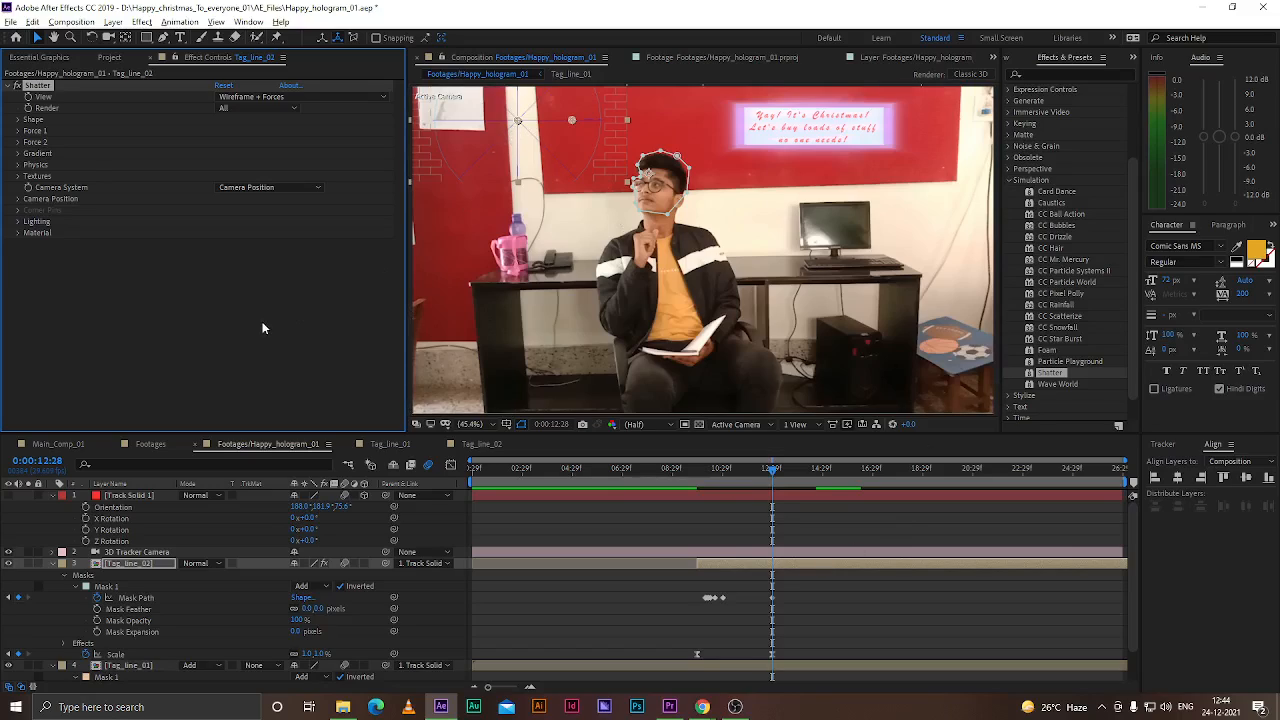
{"action": "key", "text": "Delete"}
Apply Shatter to the Tag_line_01 layer and set the effect's View to Rendered
{"action": "left_click", "coordinate": [726, 653]}
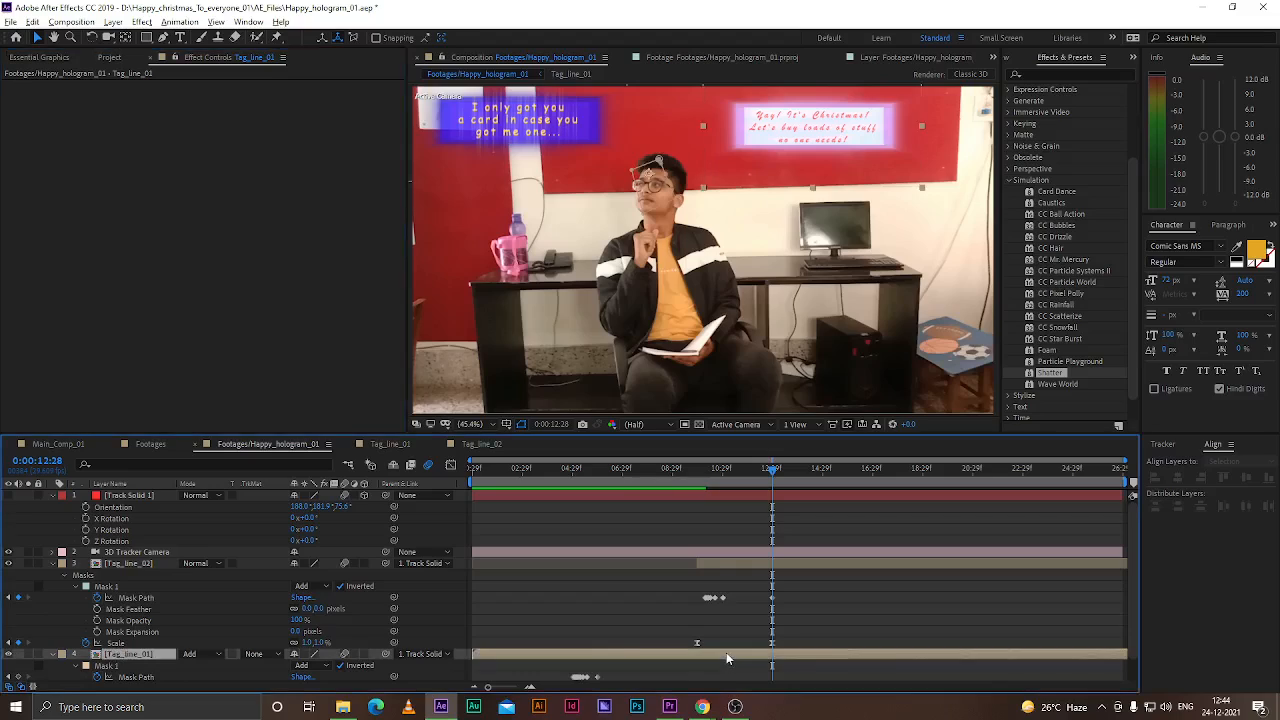
{"action": "left_click_drag", "start_coordinate": [1064, 380], "coordinate": [772, 655]}
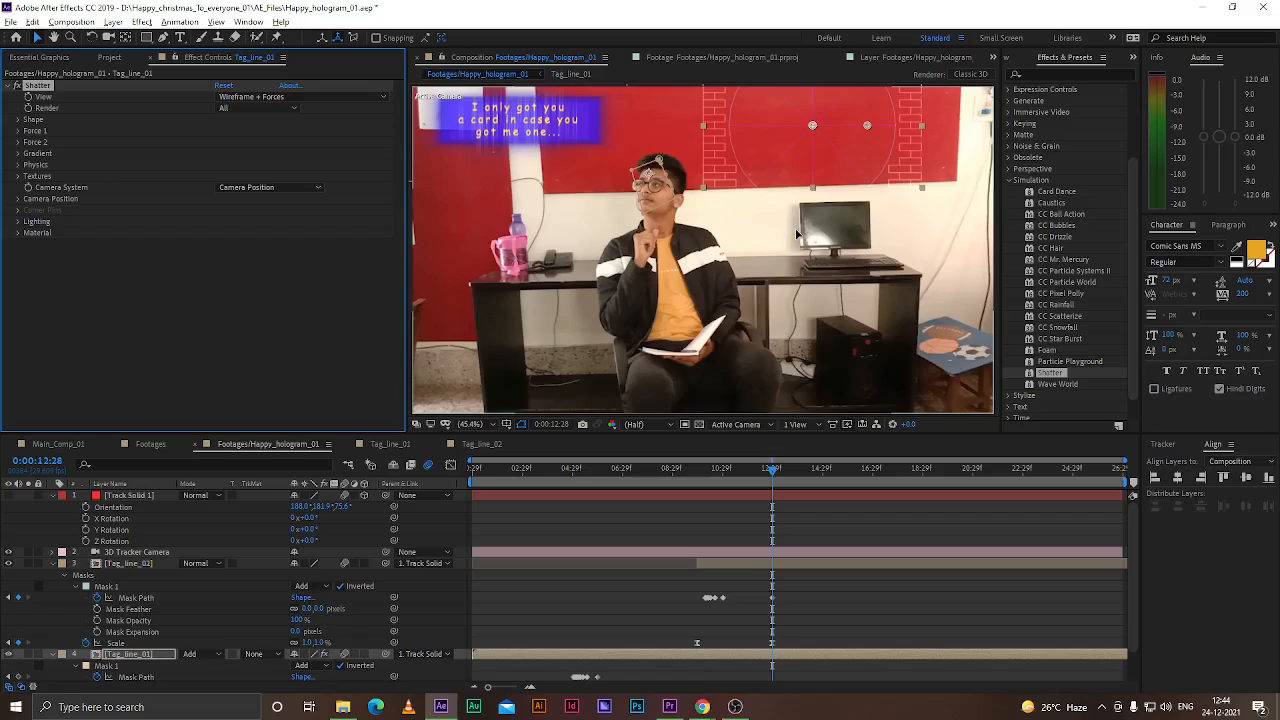
{"action": "scroll", "coordinate": [797, 234], "scroll_direction": "up", "scroll_amount": 3}
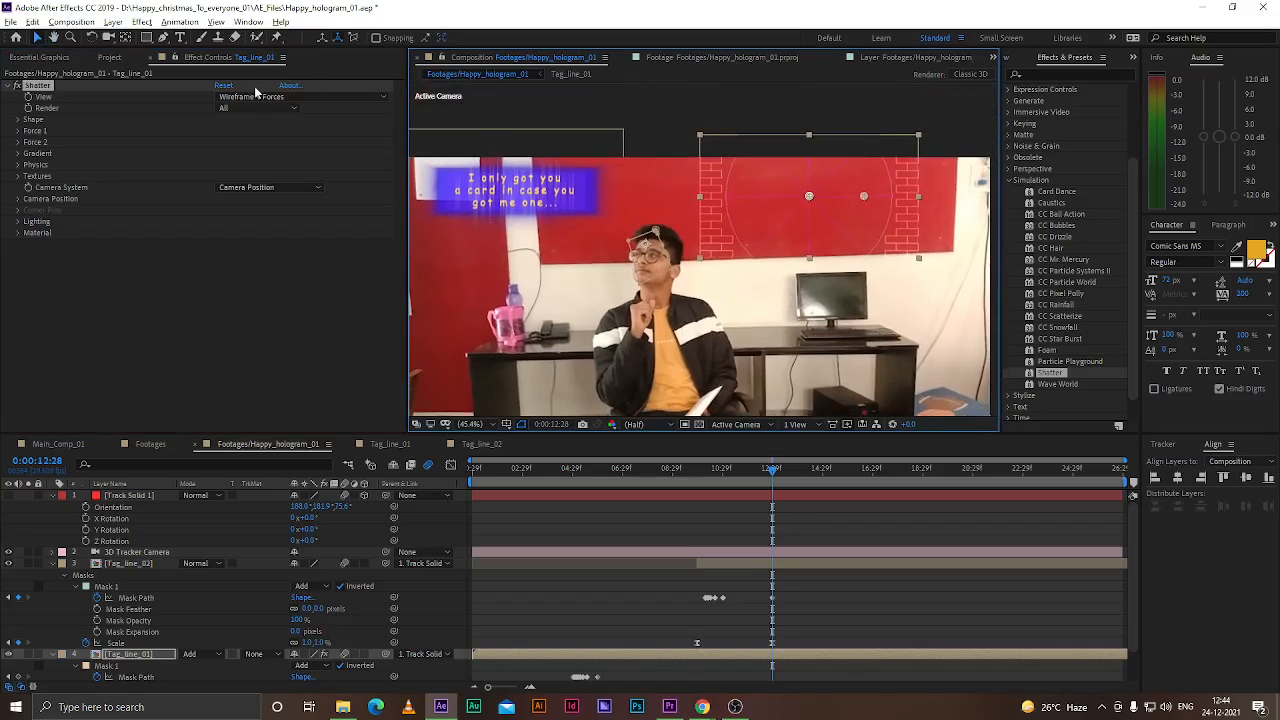
{"action": "left_click", "coordinate": [262, 96]}
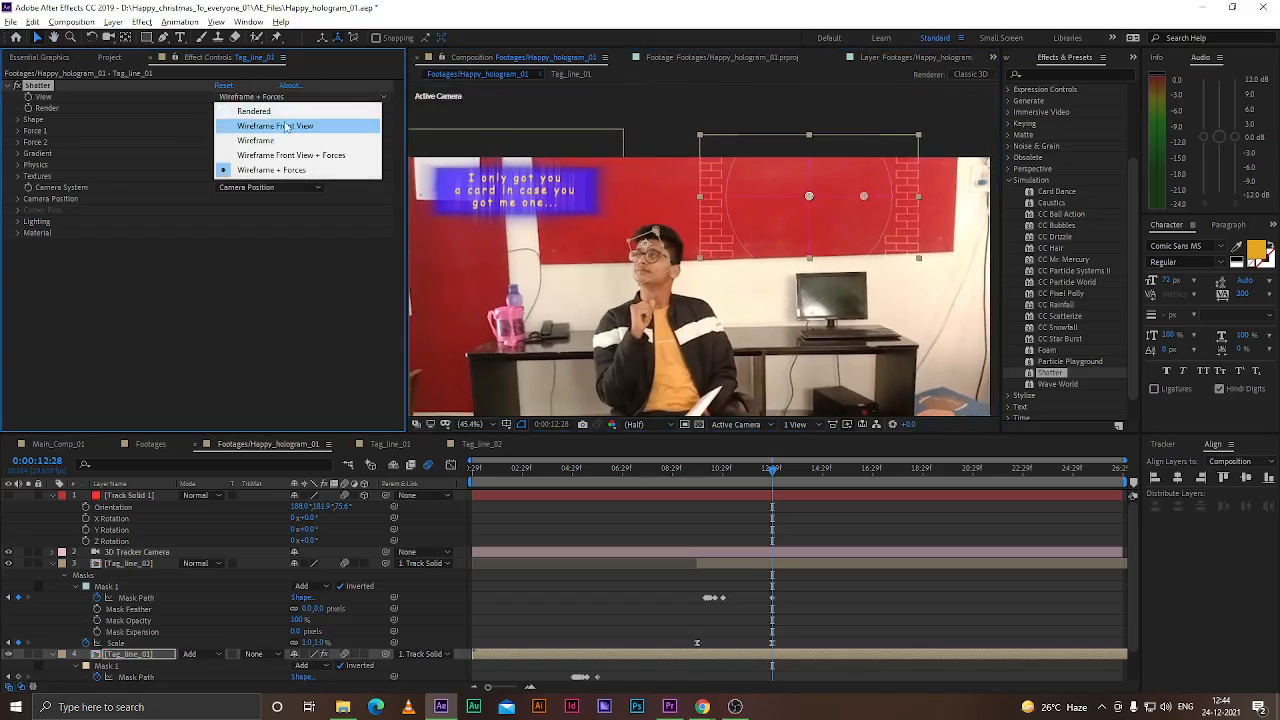
{"action": "left_click", "coordinate": [280, 111]}
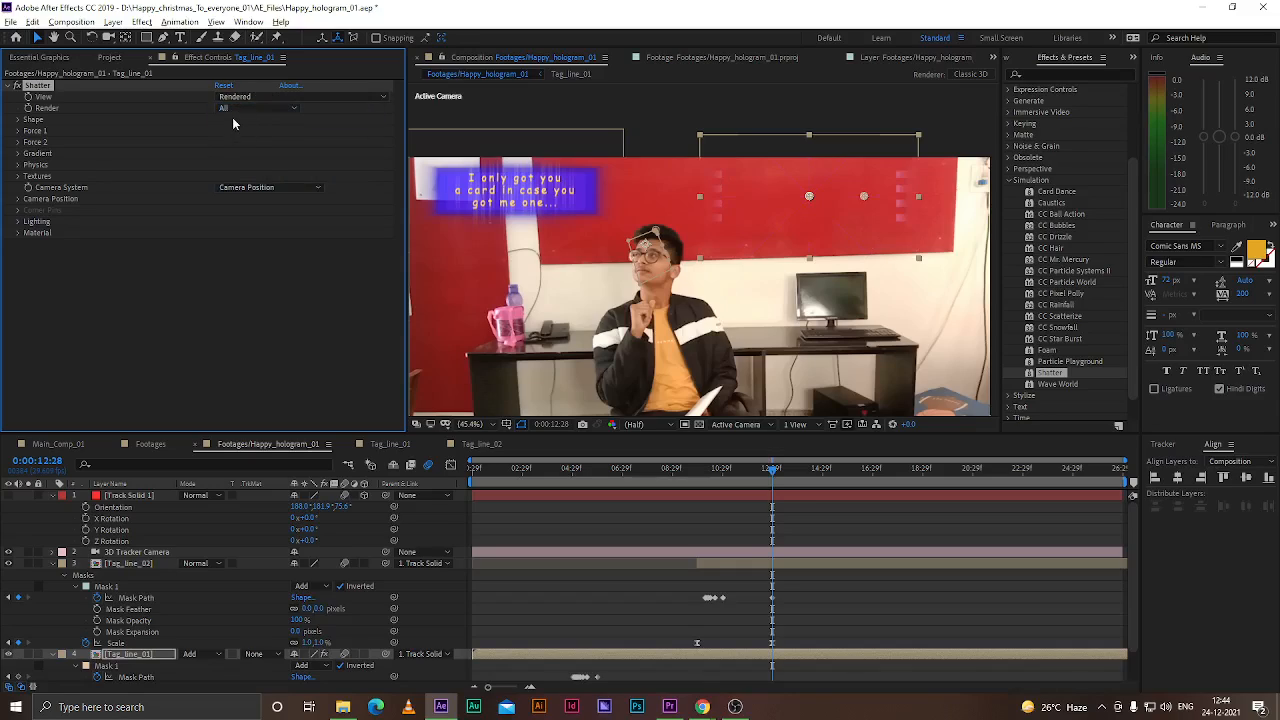
{"action": "left_click", "coordinate": [268, 108]}
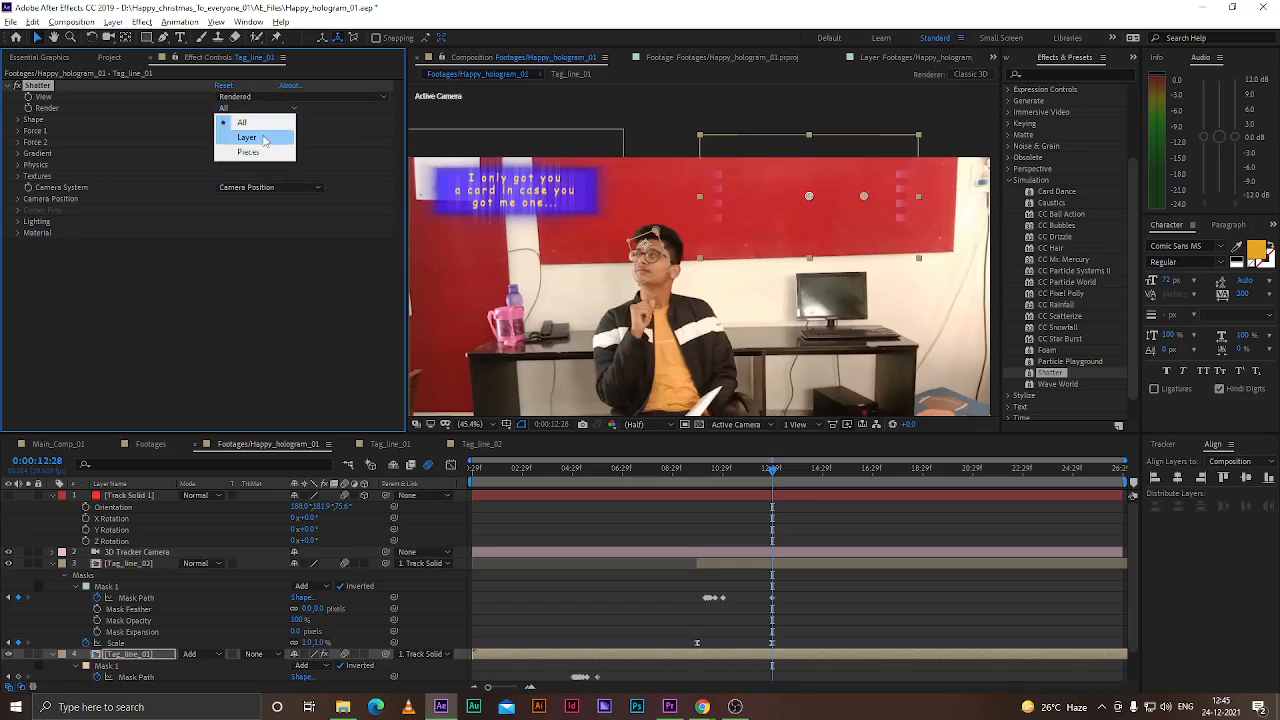
{"action": "left_click", "coordinate": [265, 139]}
{"action": "left_click", "coordinate": [250, 108]}
{"action": "left_click", "coordinate": [245, 122]}
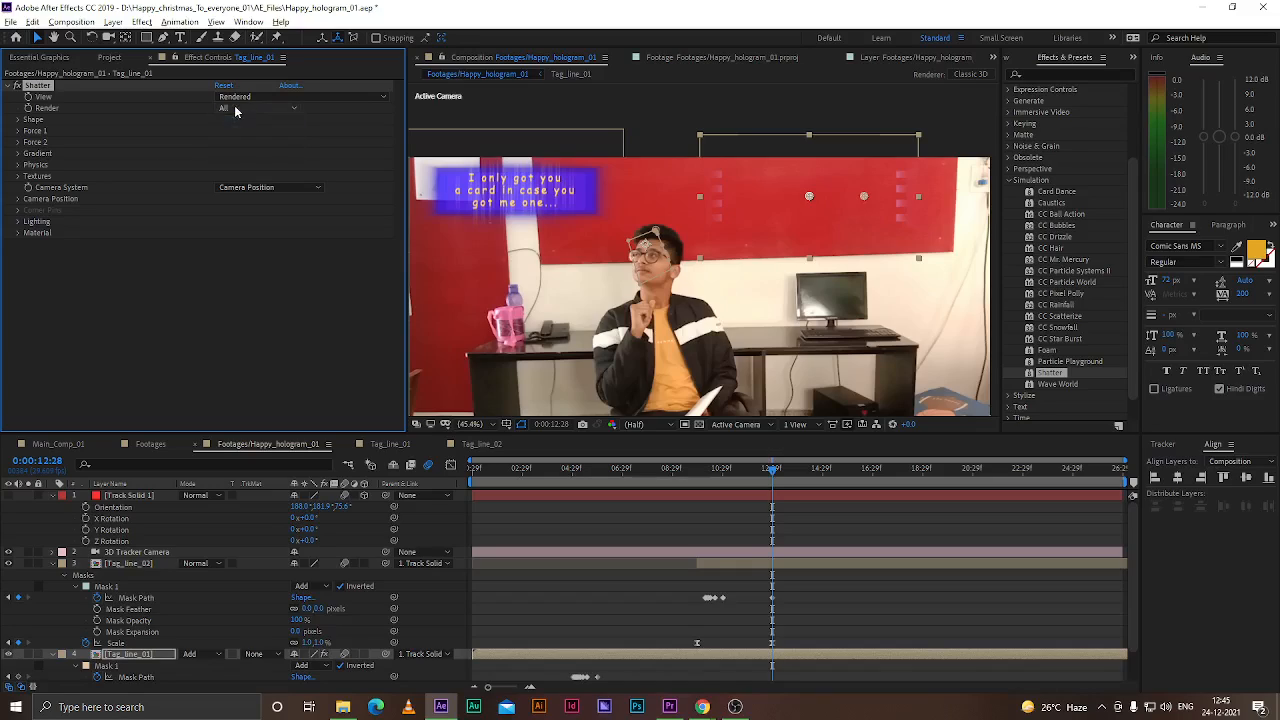
Expand Shatter's Shape settings and set the Pattern to Glass
{"action": "left_click", "coordinate": [18, 121]}
{"action": "left_click", "coordinate": [280, 132]}
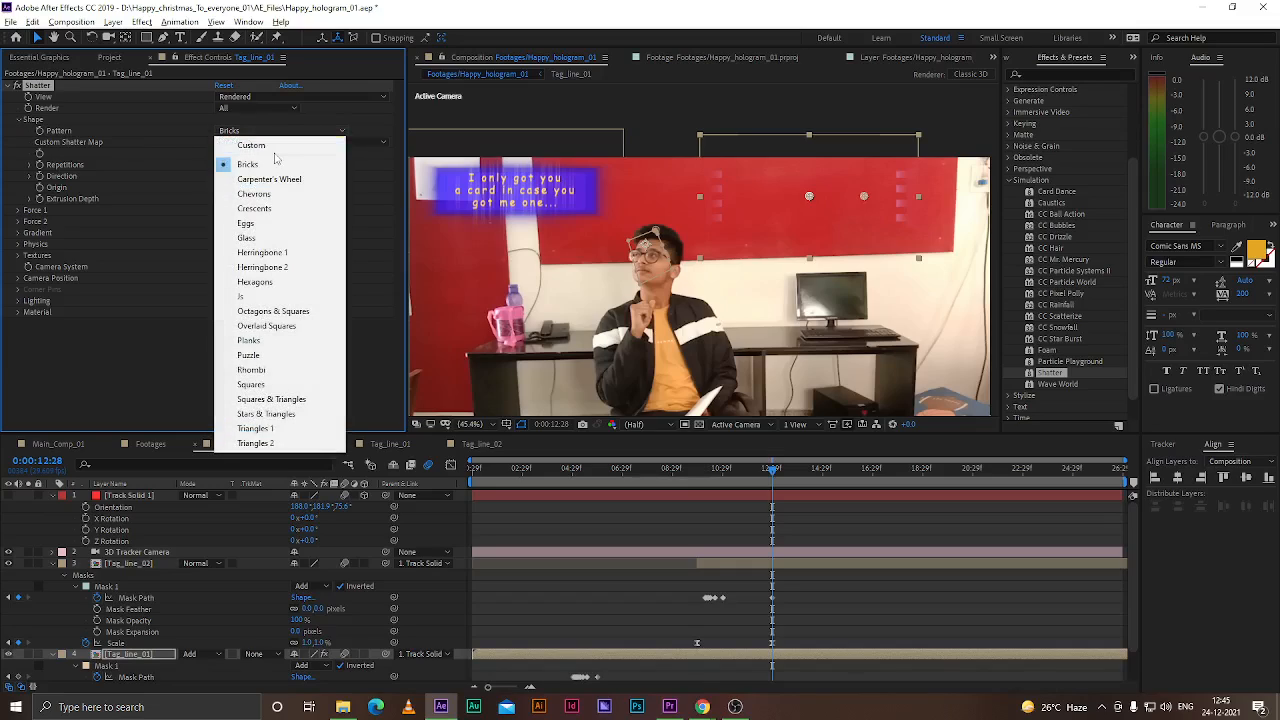
{"action": "left_click", "coordinate": [262, 240]}
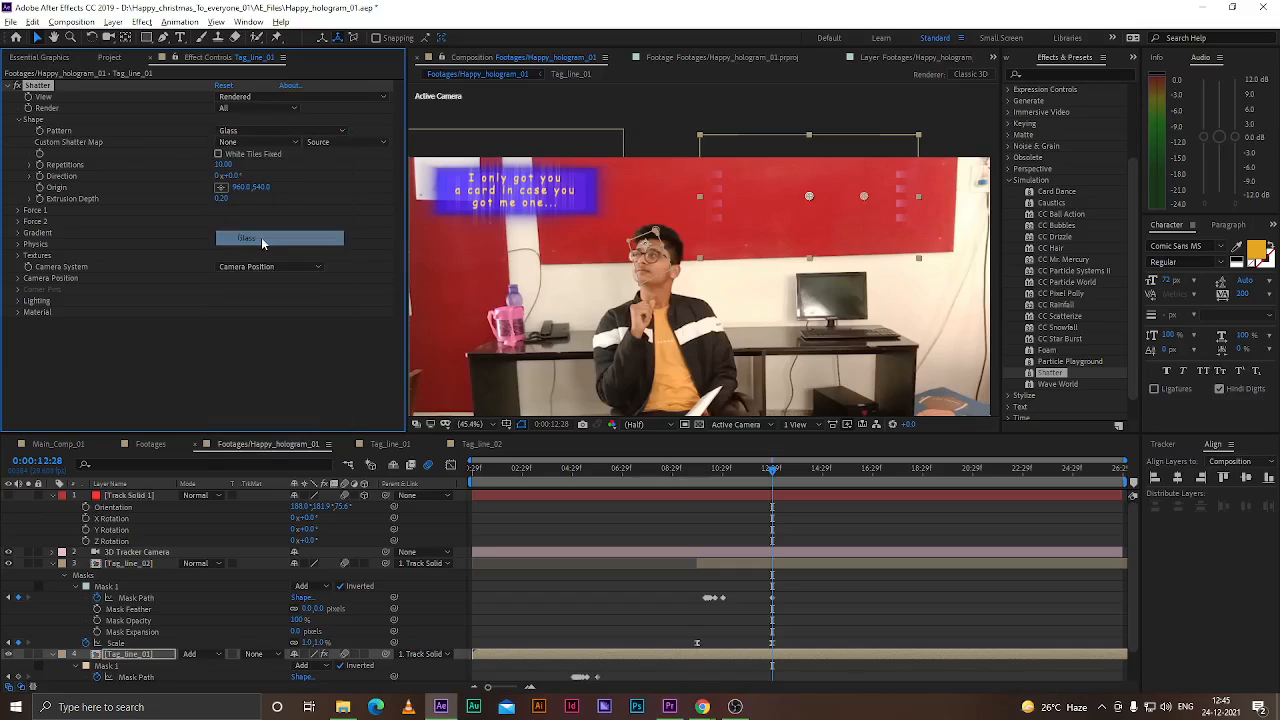
{"action": "left_click", "coordinate": [257, 143]}
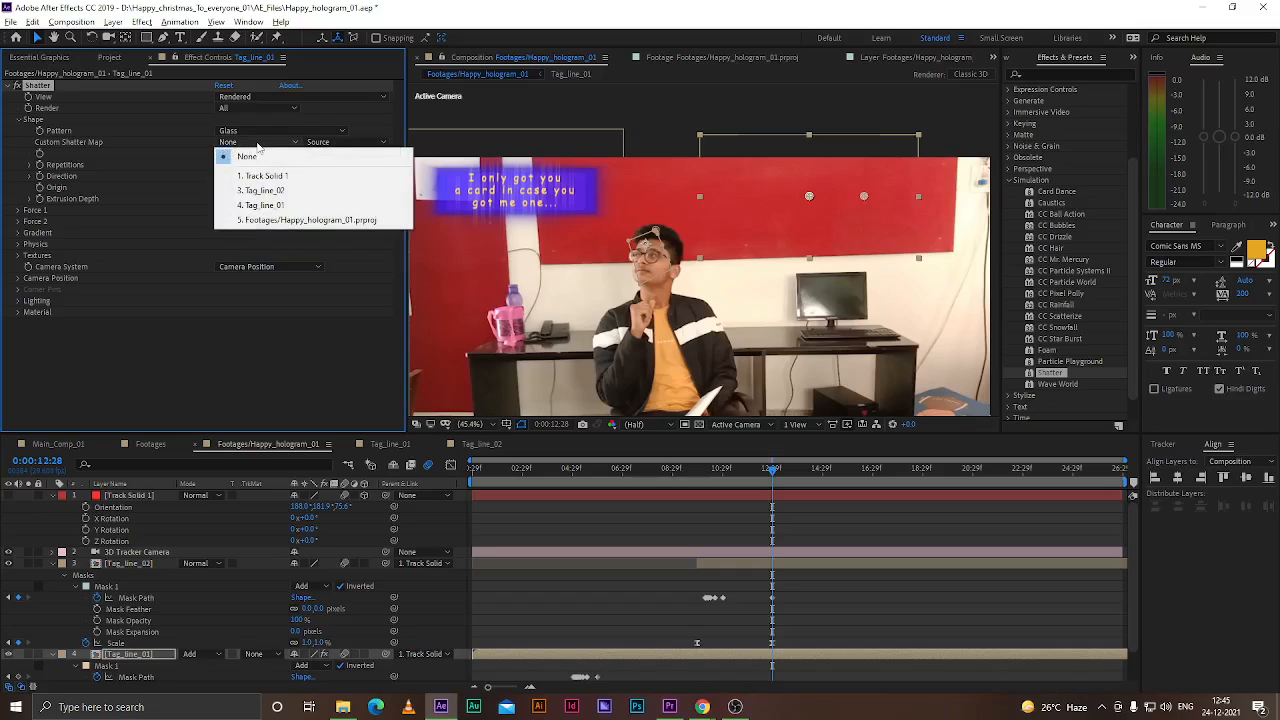
{"action": "left_click", "coordinate": [250, 131]}
{"action": "left_click", "coordinate": [243, 241]}
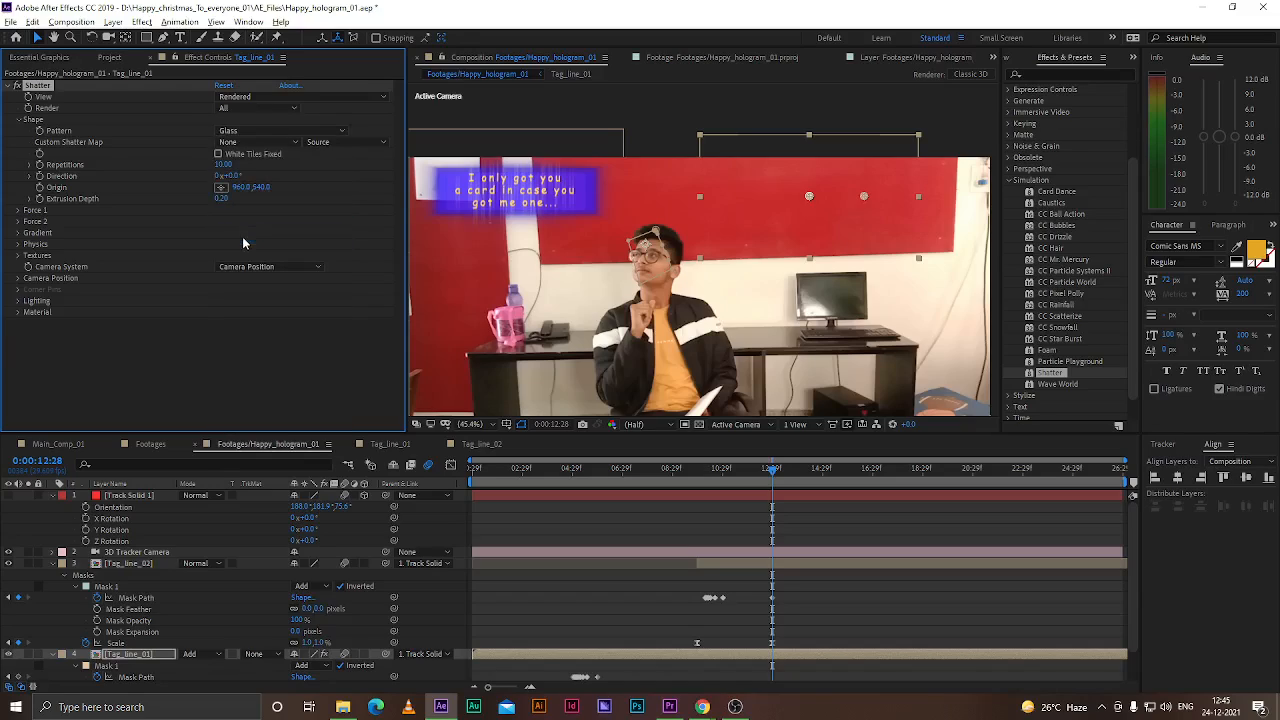
{"action": "left_click", "coordinate": [268, 134]}
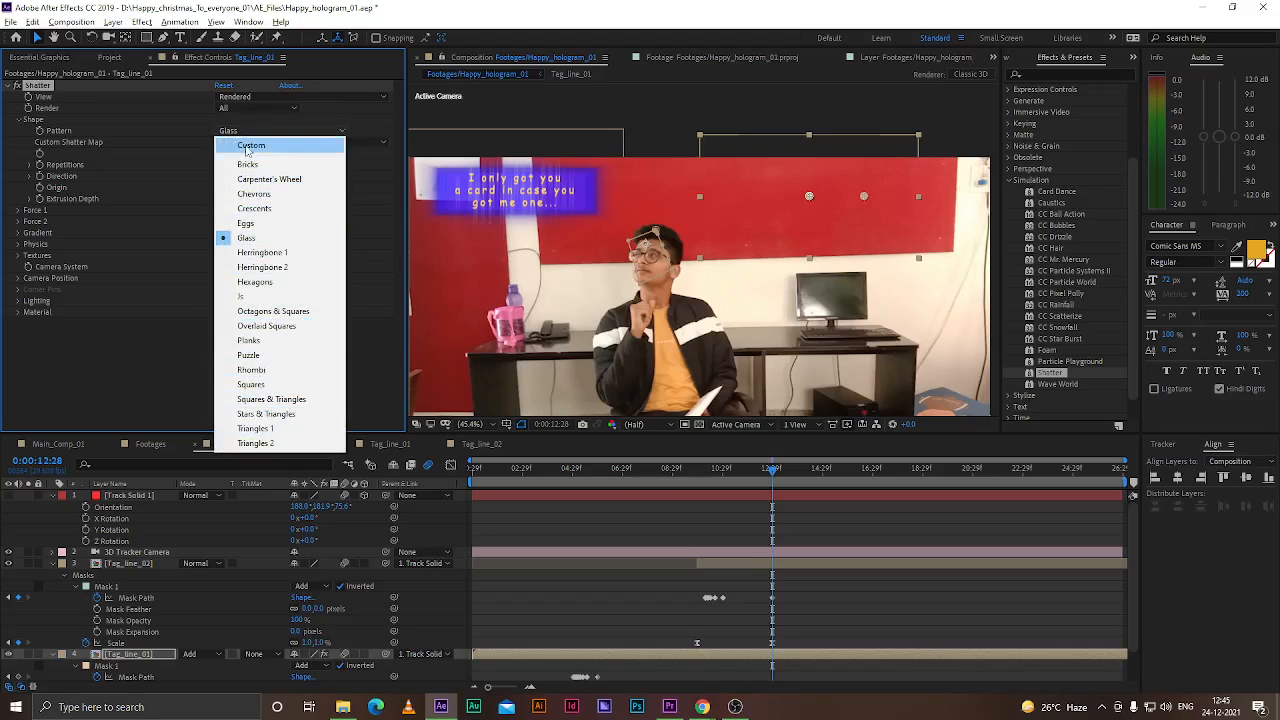
{"action": "left_click", "coordinate": [199, 141]}
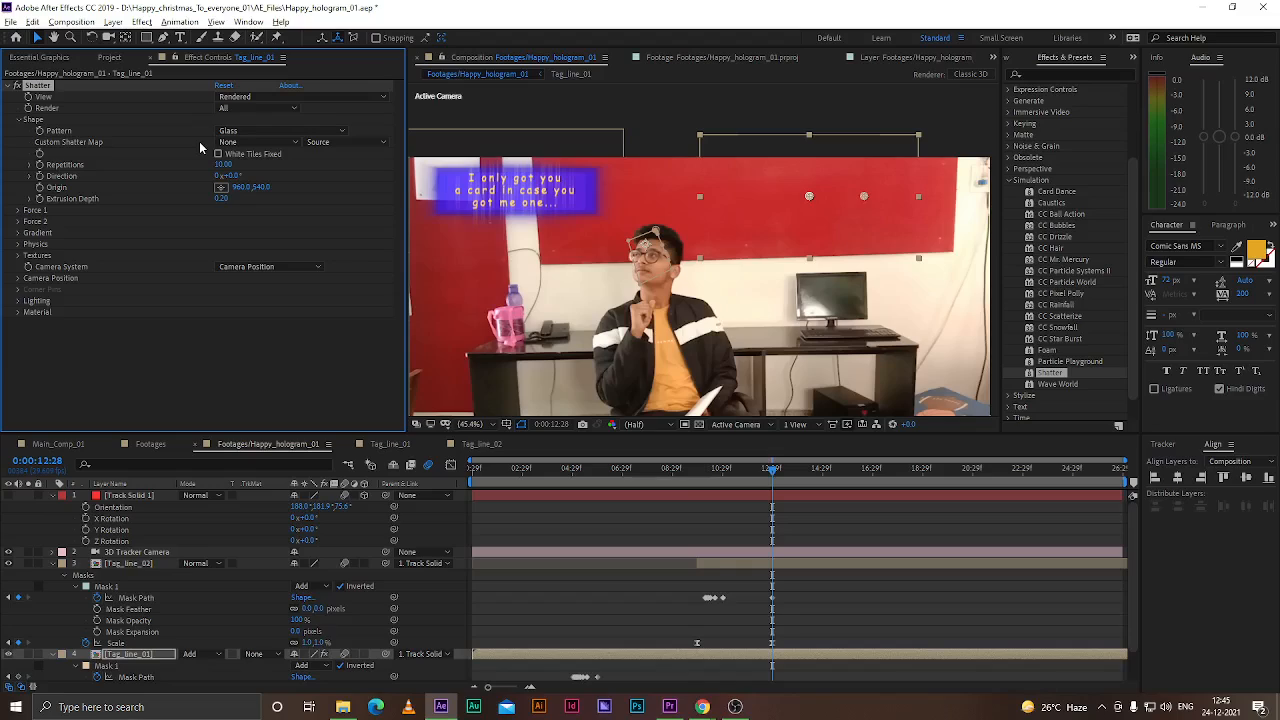
Open the Tag_line_01 composition and select Shape Layer 1 to inspect its effects
{"action": "left_click", "coordinate": [388, 443]}
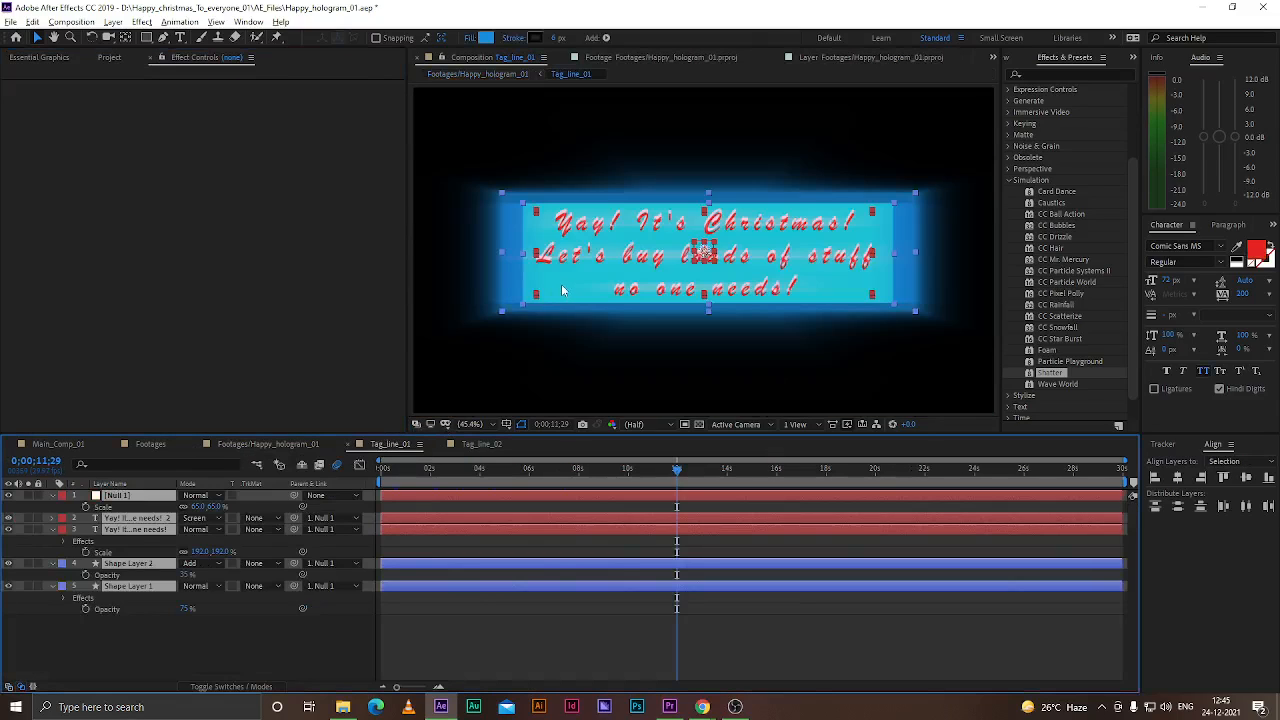
{"action": "left_click", "coordinate": [224, 644]}
{"action": "left_click", "coordinate": [128, 588]}
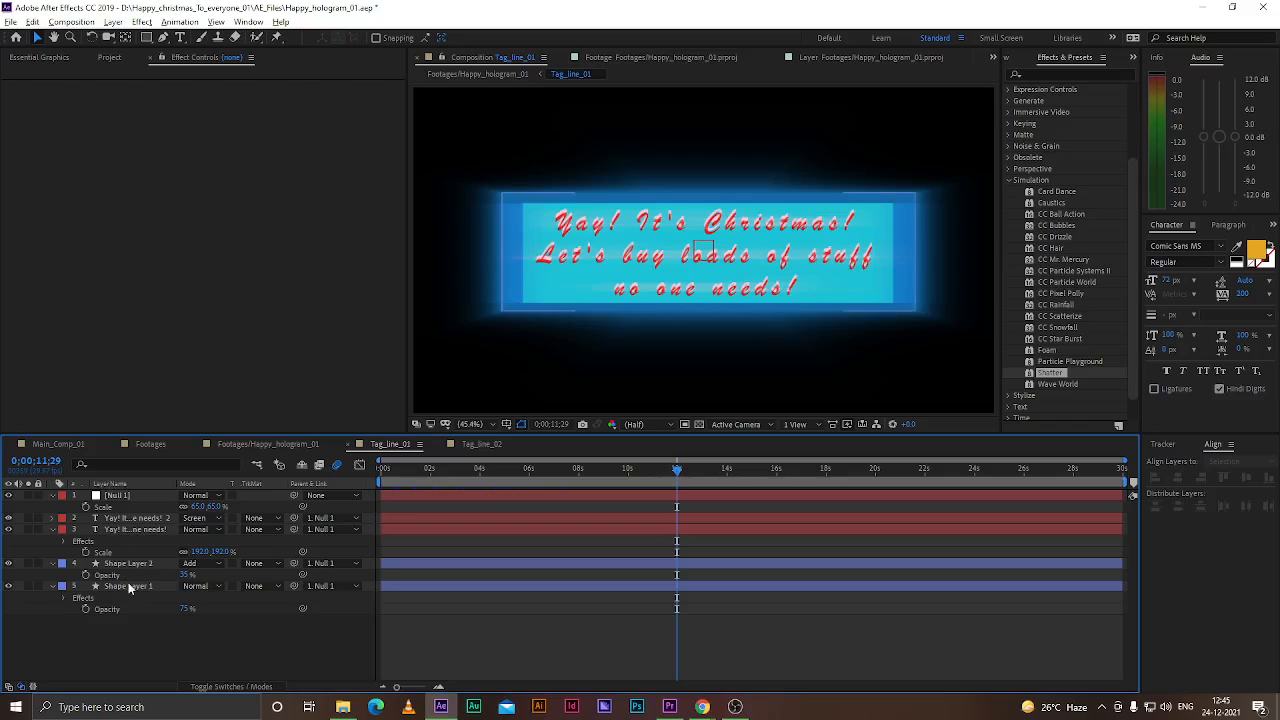
{"action": "left_click", "coordinate": [127, 497], "text": "shift"}
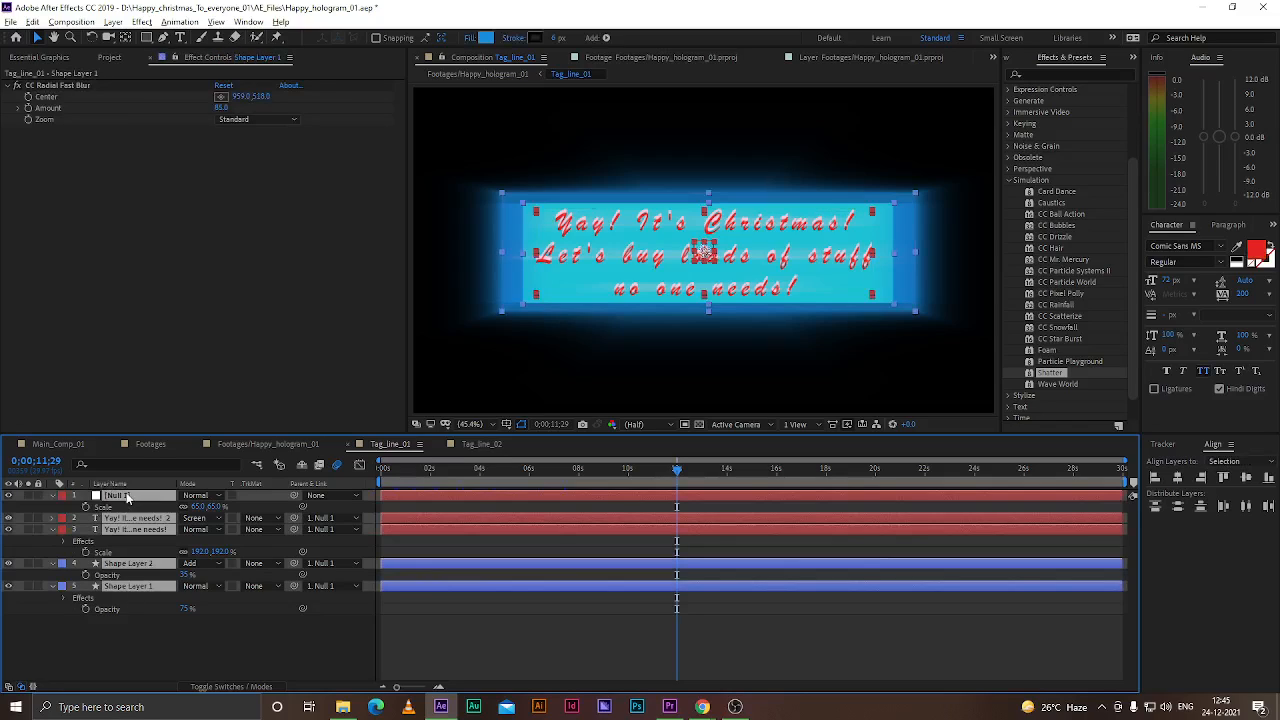
Draw a new rectangle shape layer covering the centre of the Tag_line_01 composition
{"action": "left_click", "coordinate": [8, 496]}
{"action": "left_click", "coordinate": [200, 638]}
{"action": "left_click", "coordinate": [146, 37]}
{"action": "mouse_move", "coordinate": [584, 155]}
{"action": "left_mouse_down"}
{"action": "mouse_move", "coordinate": [788, 283]}
{"action": "mouse_move", "coordinate": [838, 346]}
{"action": "left_mouse_up"}
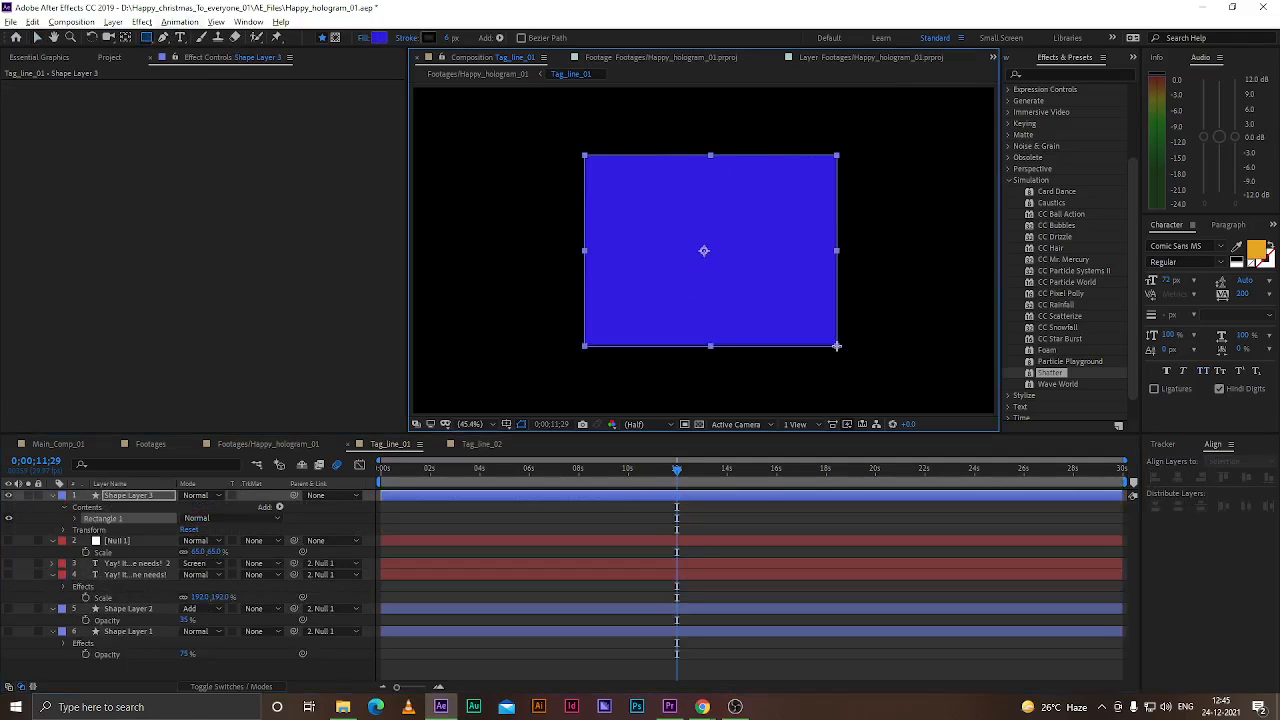
Apply the Shatter effect to Shape Layer 3 and set its View to Rendered
{"action": "left_click", "coordinate": [210, 670]}
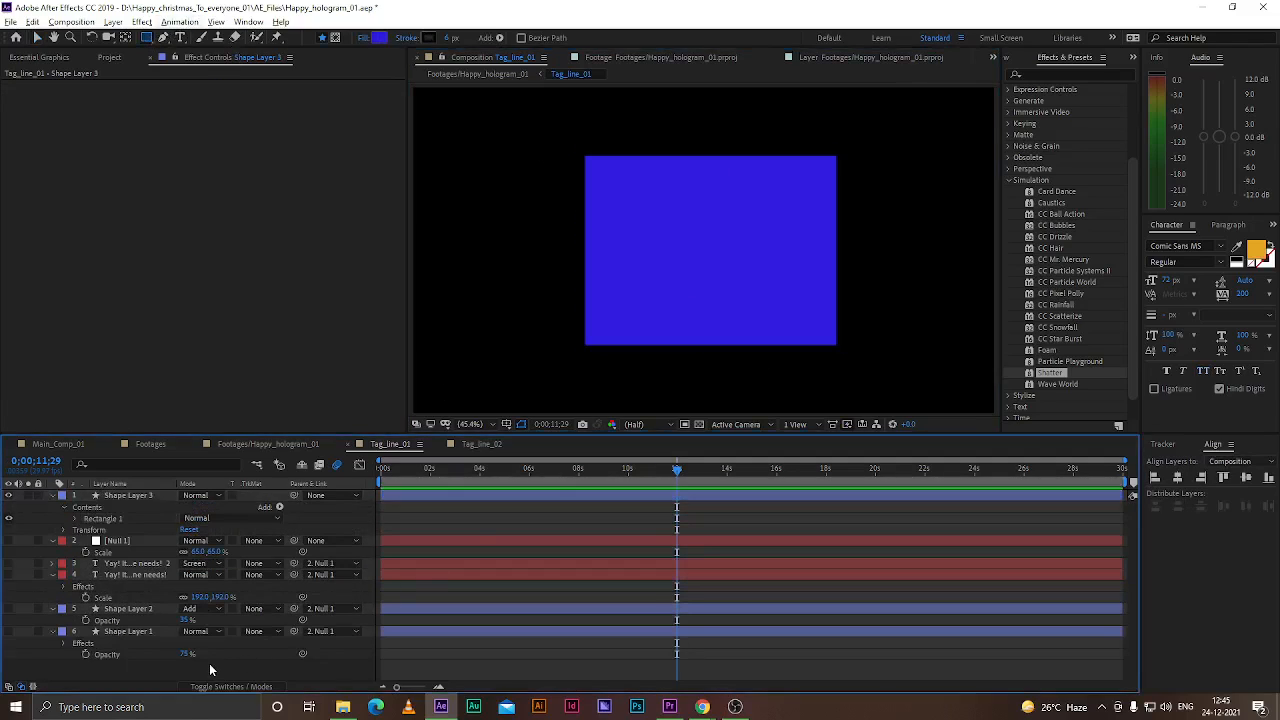
{"action": "left_click", "coordinate": [135, 496]}
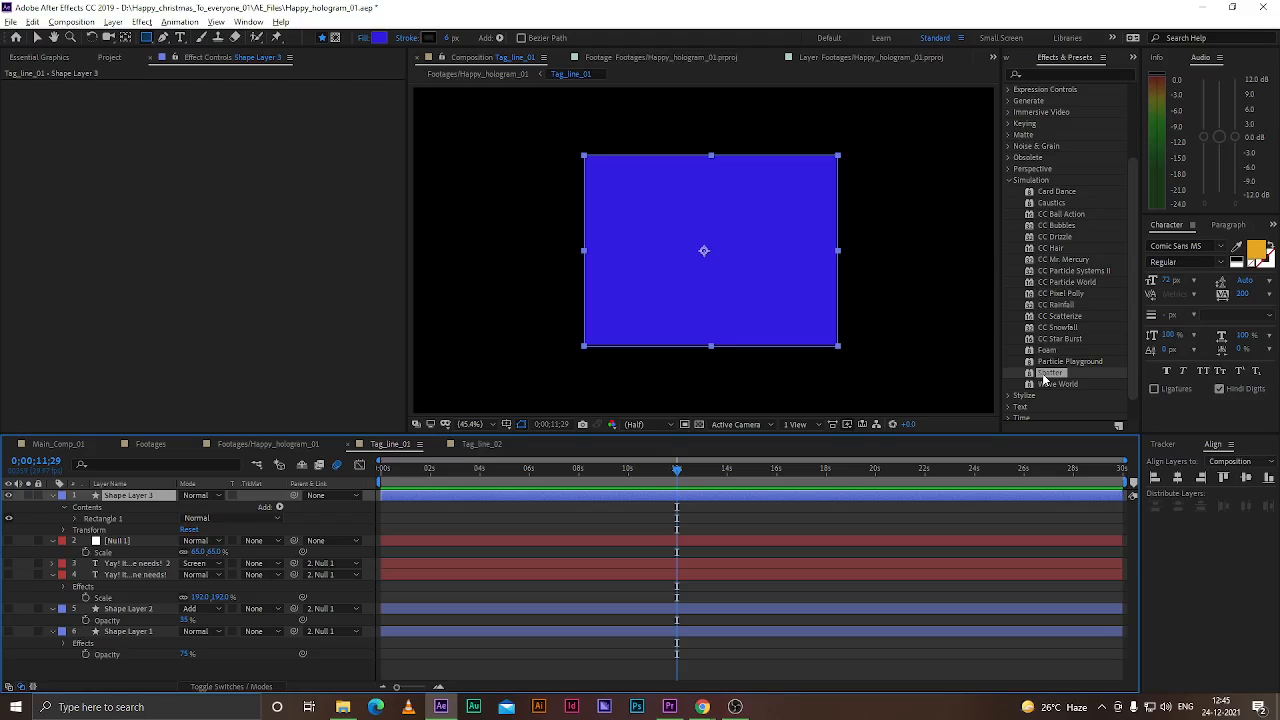
{"action": "left_click_drag", "start_coordinate": [1050, 376], "coordinate": [161, 498]}
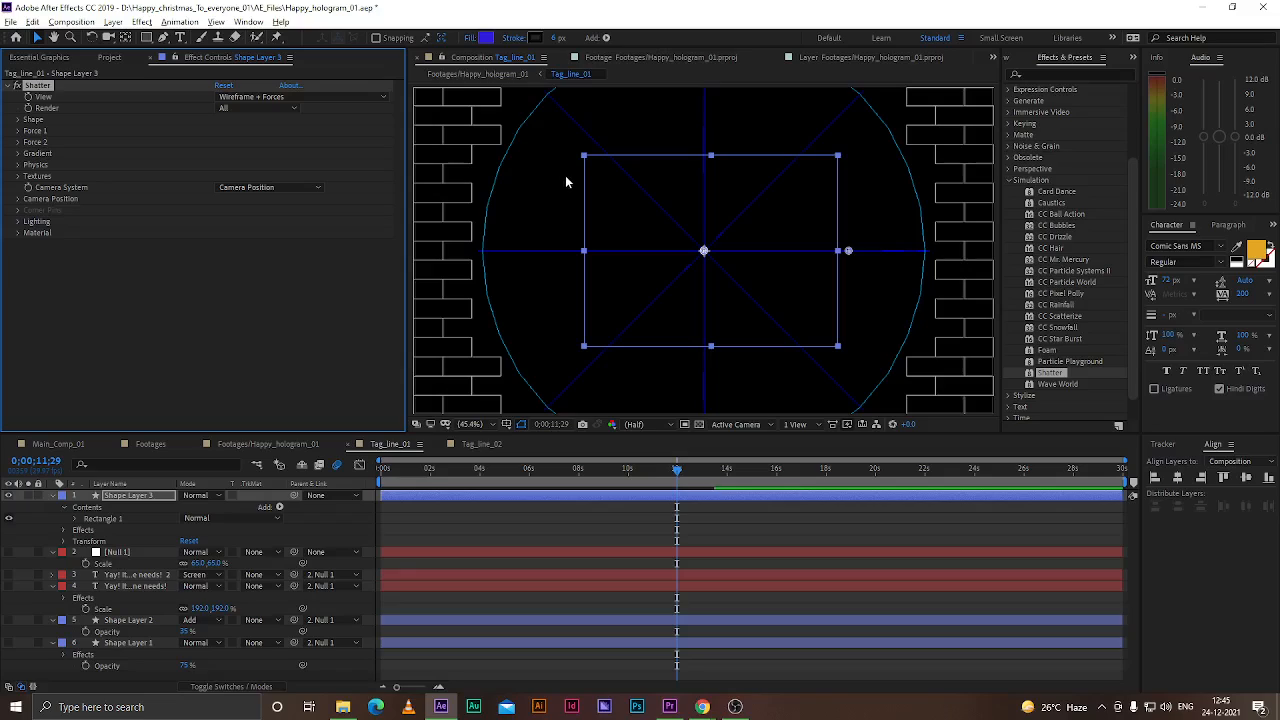
{"action": "left_click", "coordinate": [249, 96]}
{"action": "left_click", "coordinate": [250, 108]}
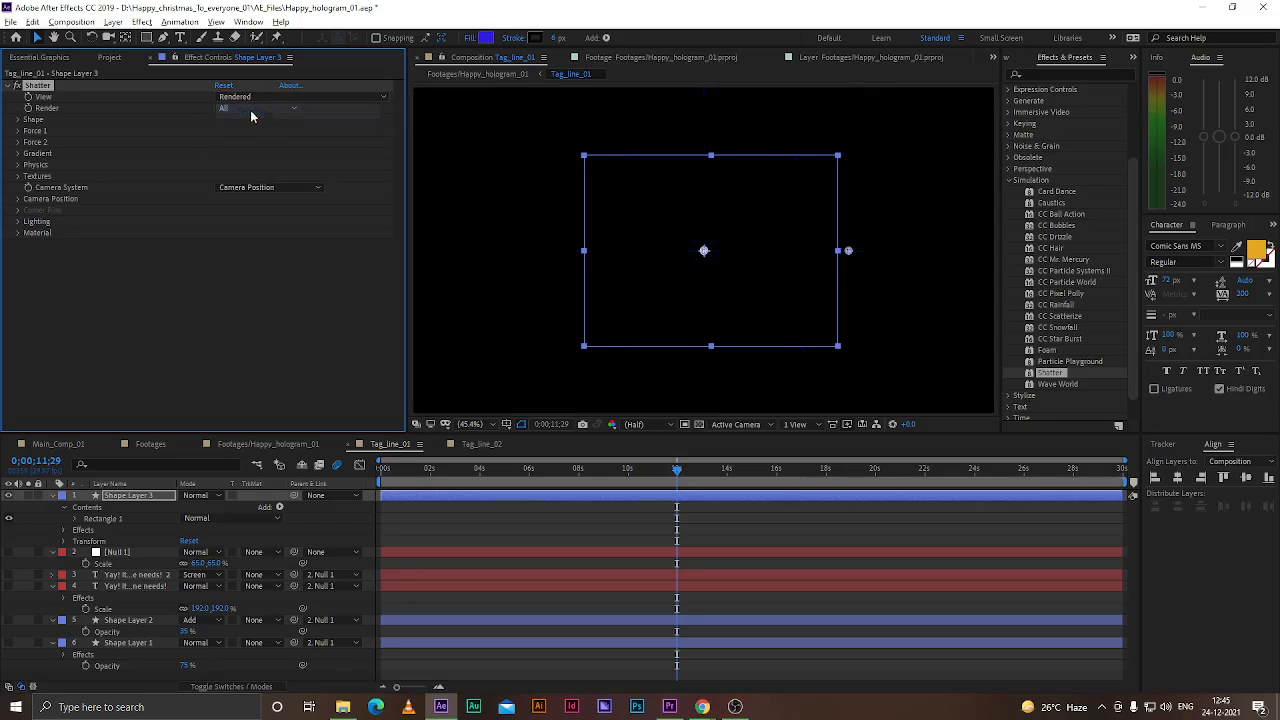
Set Shatter's Render to Layer, expand Shape, and choose the Glass pattern
{"action": "left_click", "coordinate": [245, 109]}
{"action": "left_click", "coordinate": [235, 126]}
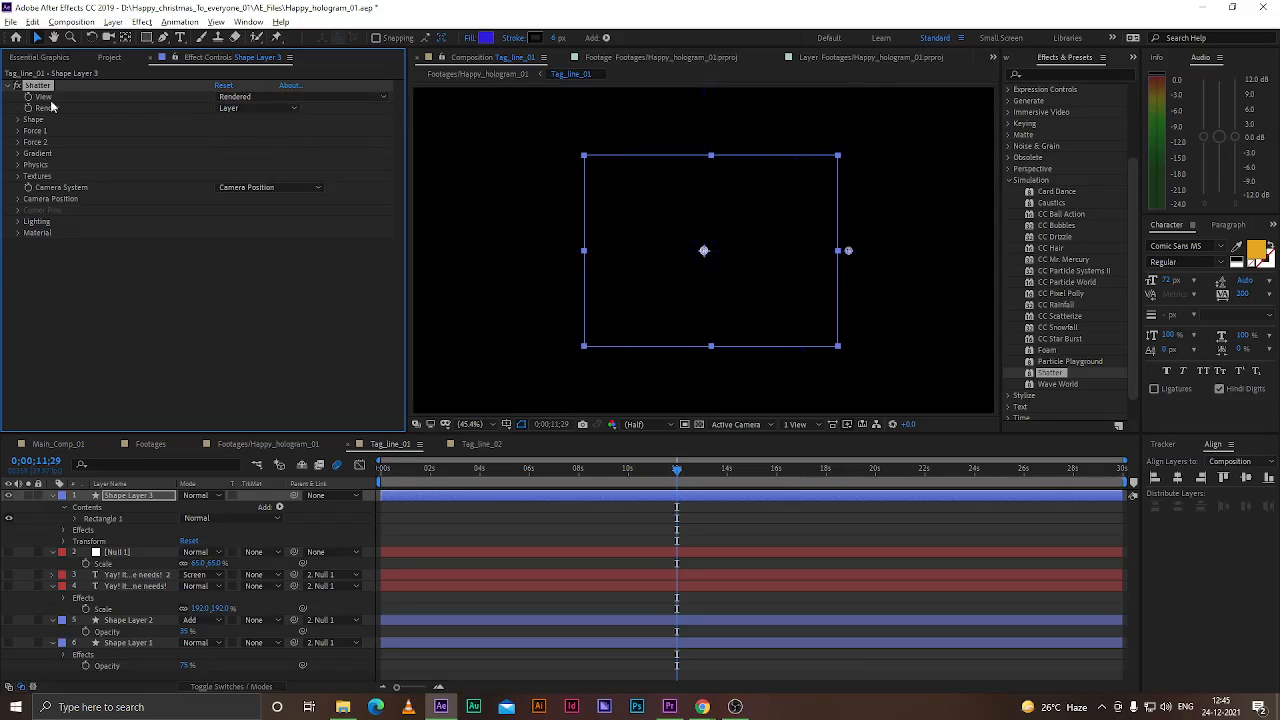
{"action": "left_click", "coordinate": [19, 120]}
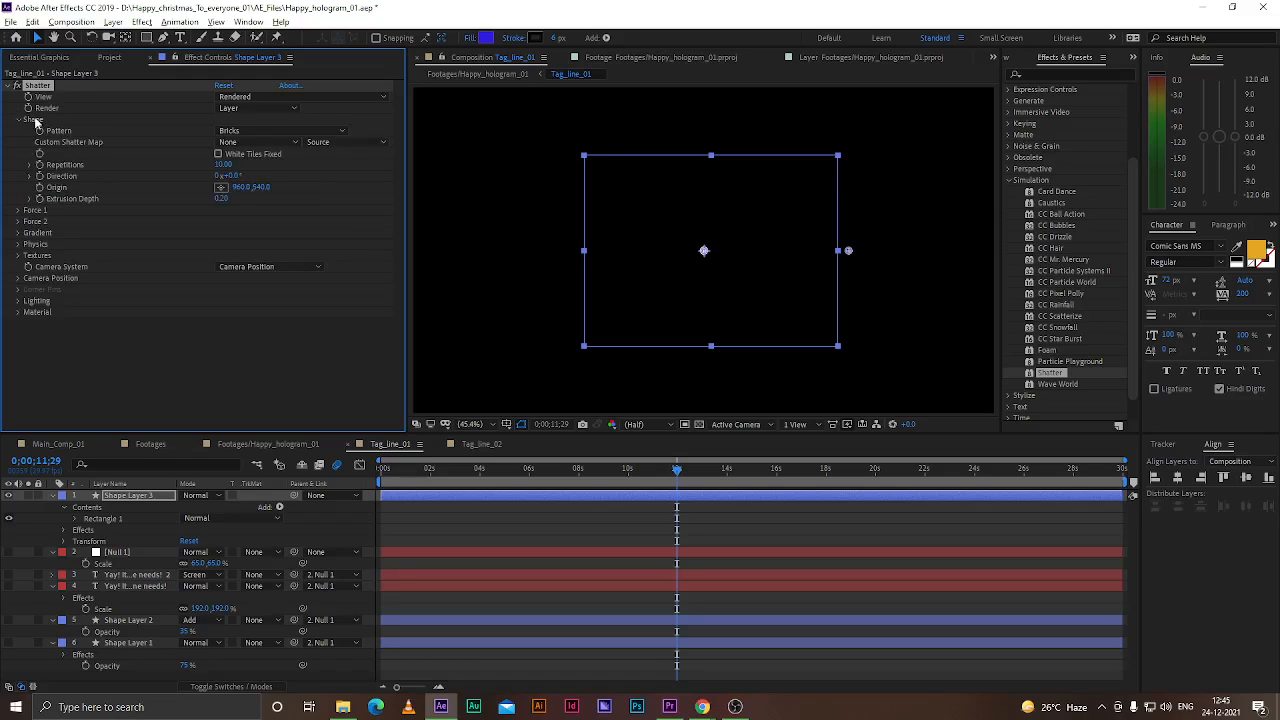
{"action": "left_click", "coordinate": [262, 131]}
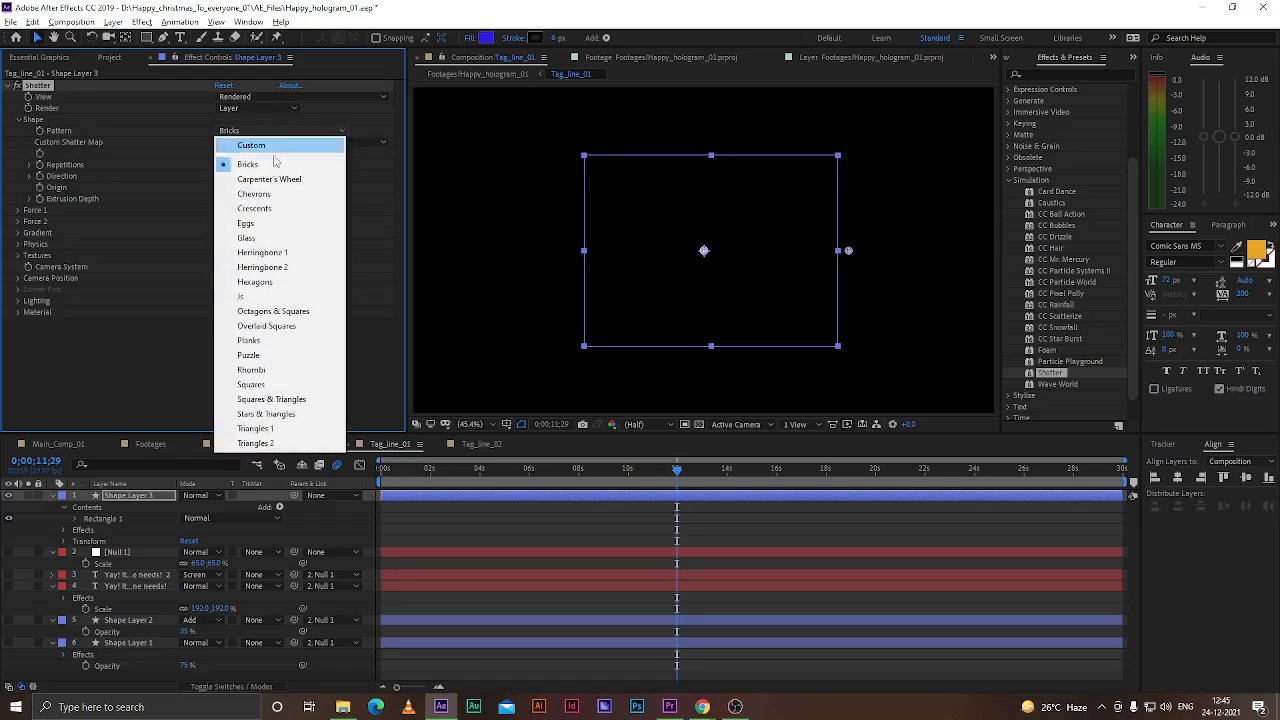
{"action": "left_click", "coordinate": [247, 238]}
Set the Custom Shatter Map to Shape Layer 3 using its Source
{"action": "left_click", "coordinate": [250, 143]}
{"action": "left_click", "coordinate": [255, 174]}
{"action": "left_click", "coordinate": [318, 143]}
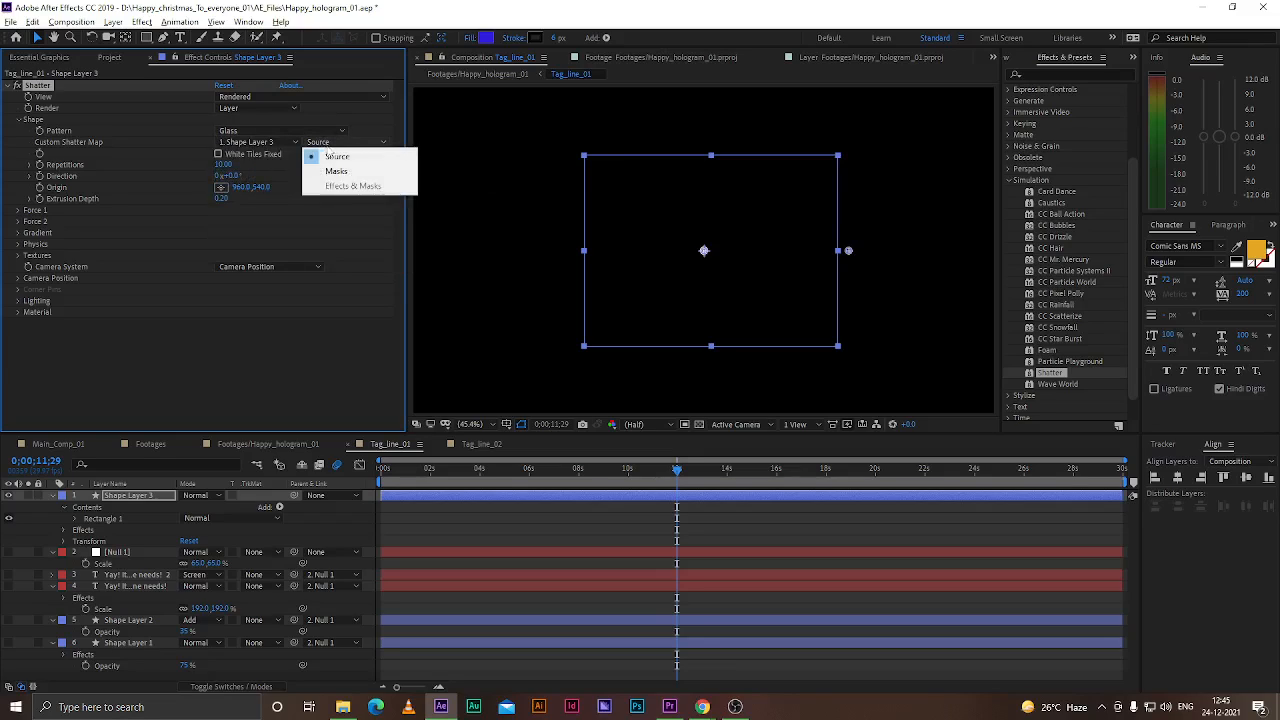
{"action": "left_click", "coordinate": [328, 157]}
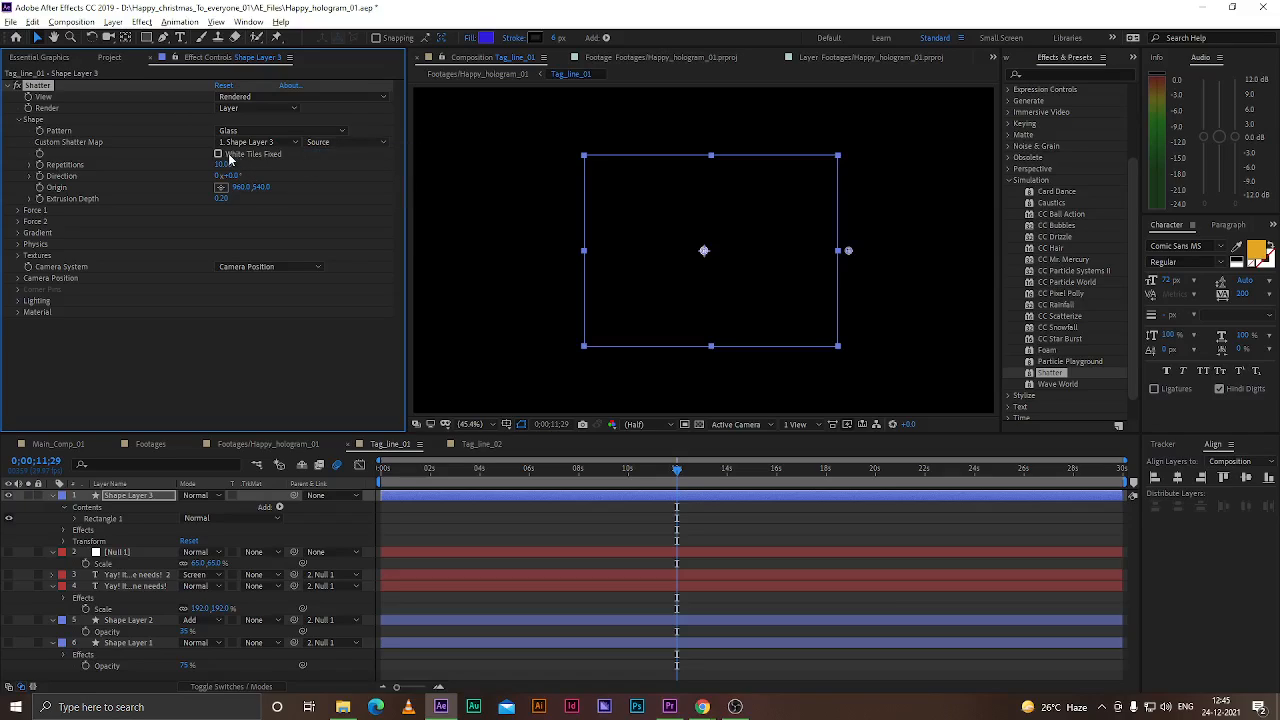
Raise Shatter's Repetitions to about 21 and enable White Tiles Fixed at the start of the timeline
{"action": "left_click", "coordinate": [332, 142]}
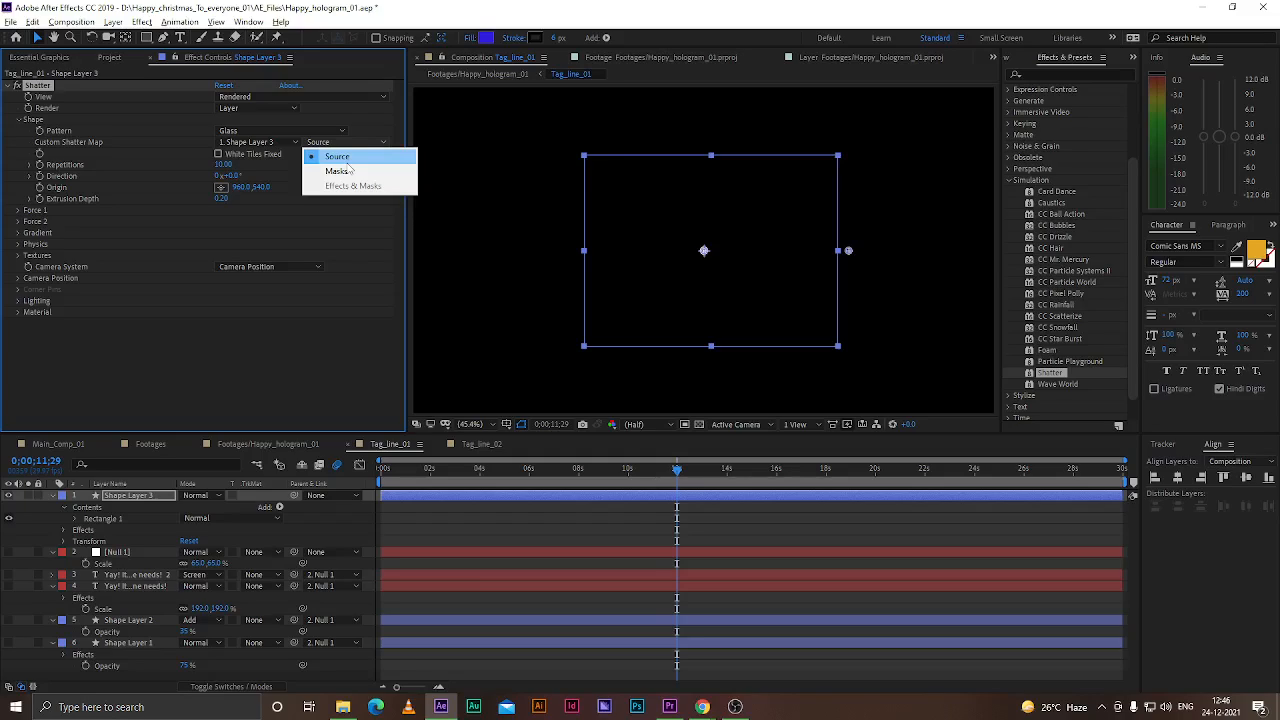
{"action": "left_click", "coordinate": [346, 157]}
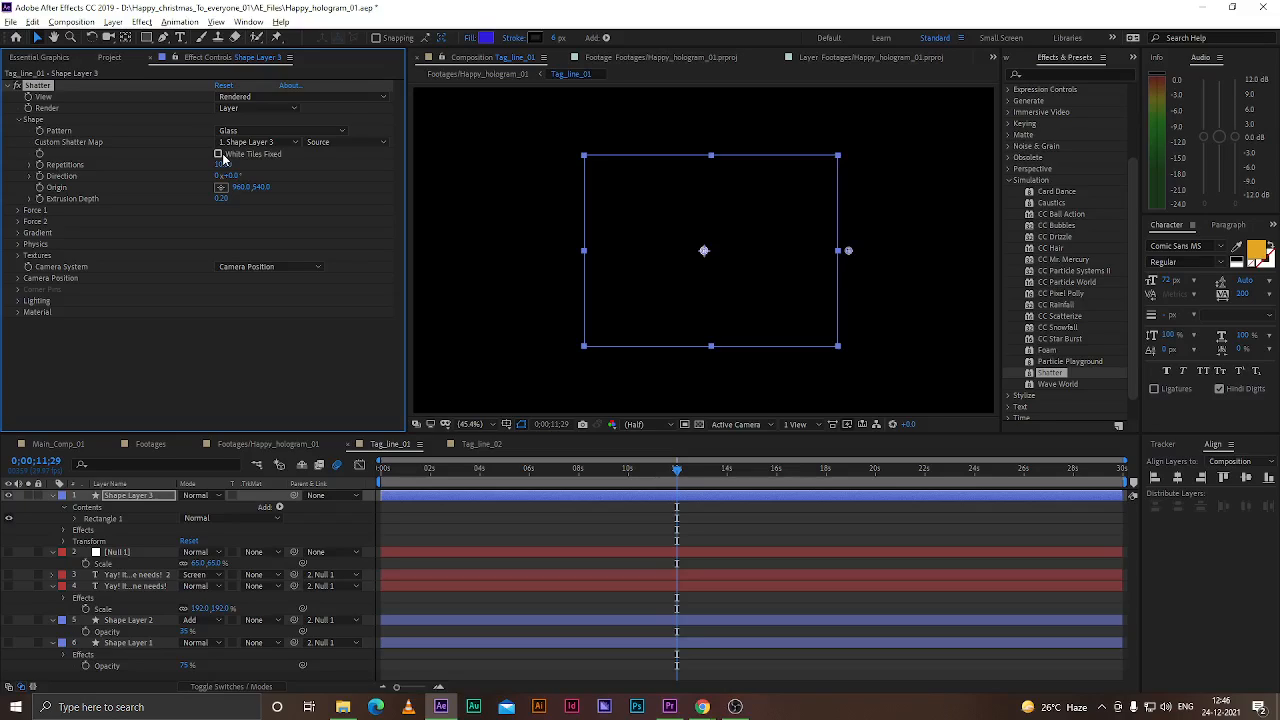
{"action": "left_click", "coordinate": [322, 142]}
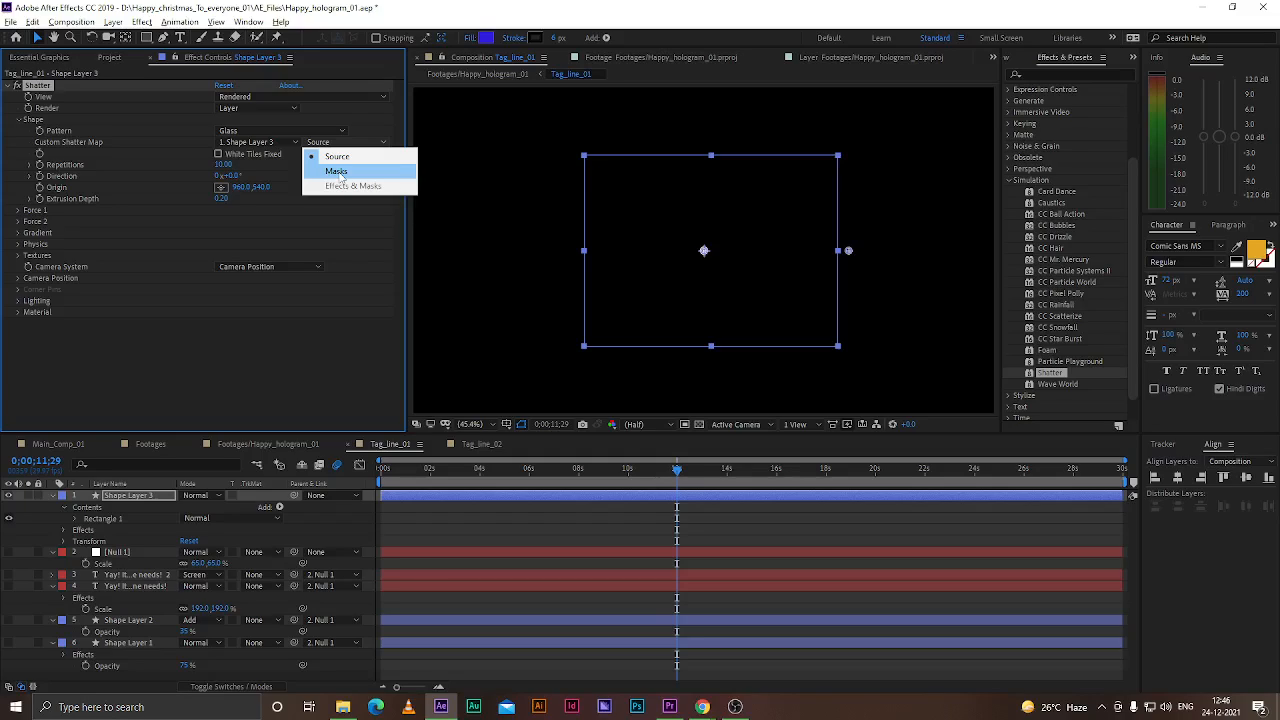
{"action": "left_click", "coordinate": [340, 157]}
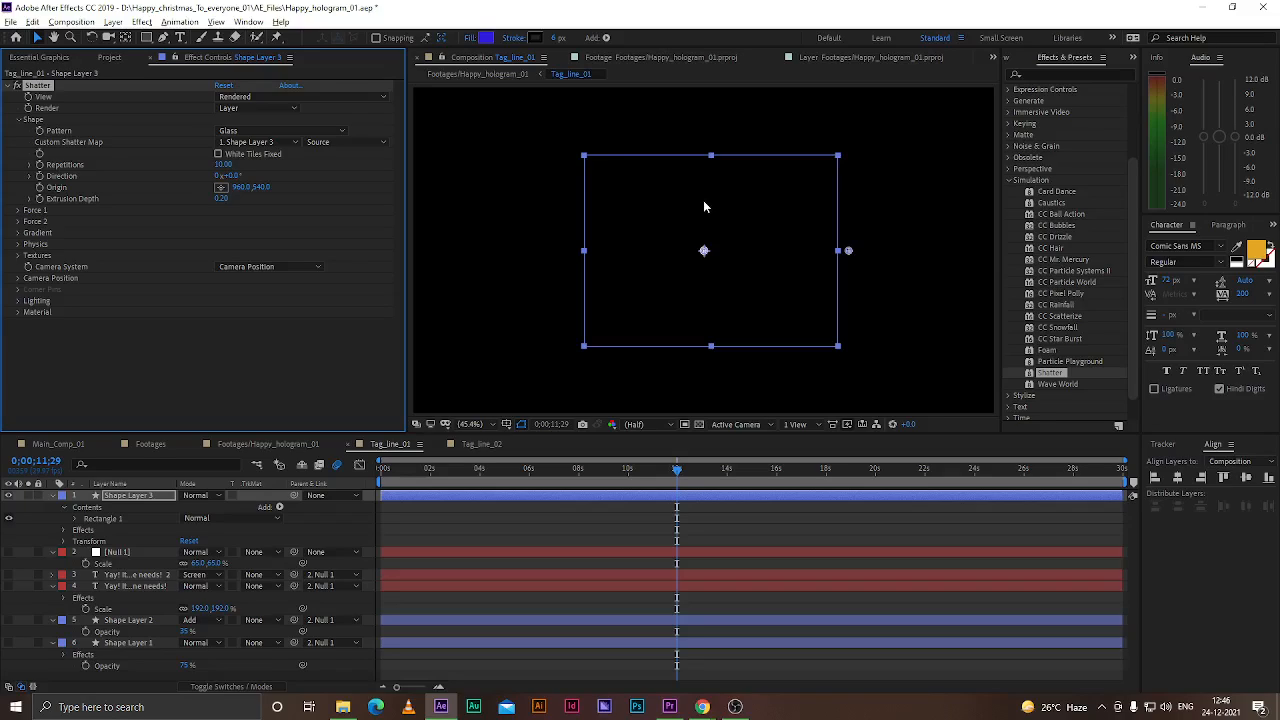
{"action": "left_click", "coordinate": [252, 157]}
{"action": "left_click_drag", "start_coordinate": [681, 468], "coordinate": [380, 472]}
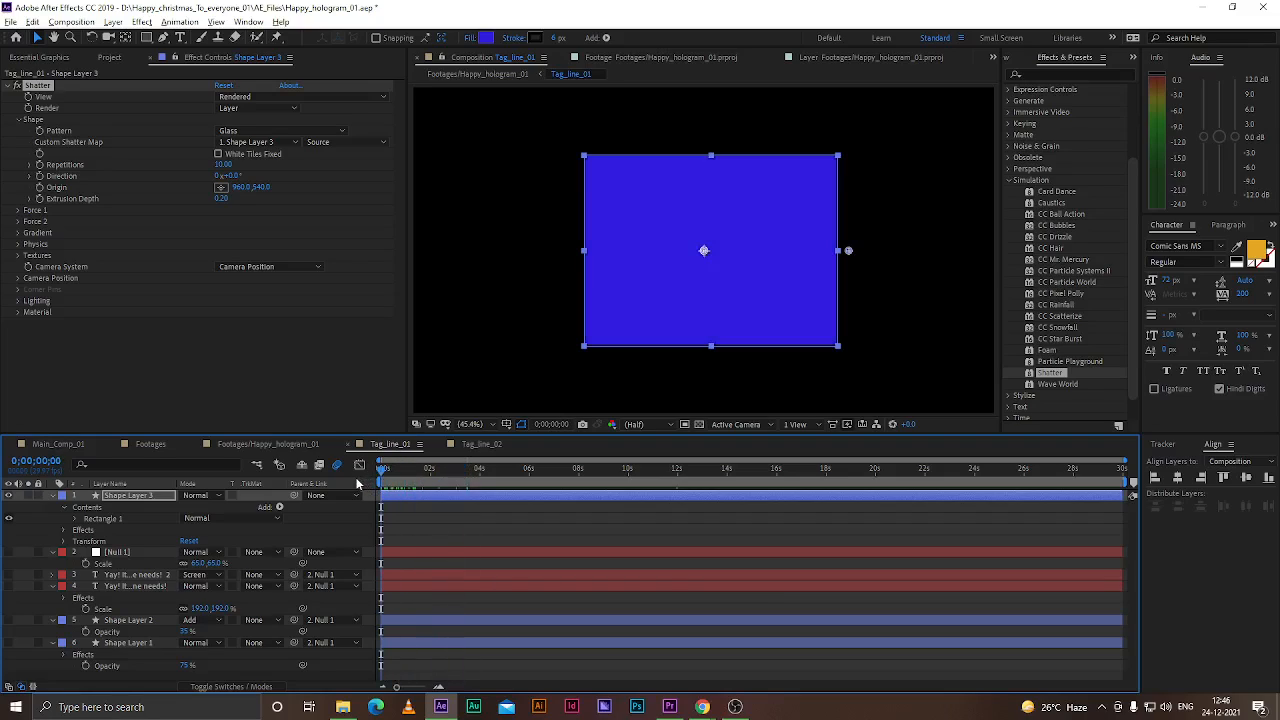
{"action": "left_click_drag", "start_coordinate": [222, 165], "coordinate": [297, 165]}
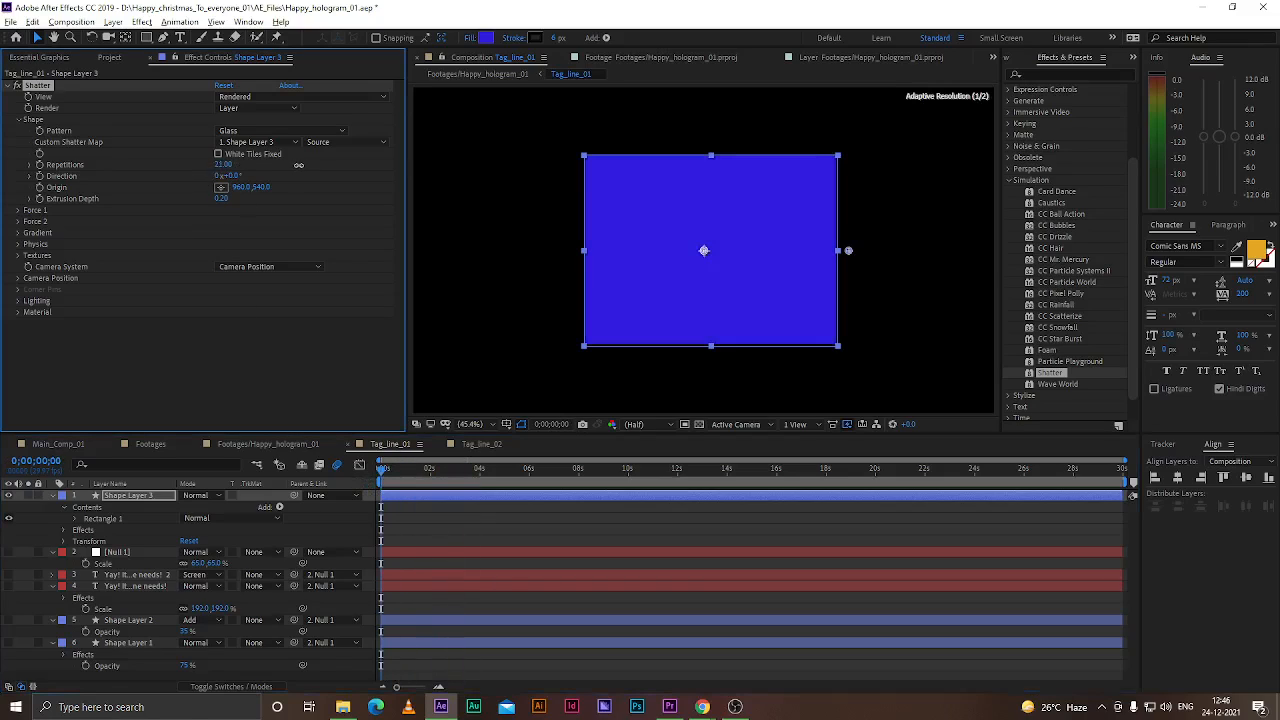
{"action": "left_click_drag", "start_coordinate": [384, 474], "coordinate": [380, 472]}
{"action": "left_click", "coordinate": [222, 155]}
Set Shatter's Render option to All and return to the composition's first frame
{"action": "left_click", "coordinate": [276, 110]}
{"action": "left_click", "coordinate": [245, 120]}
{"action": "left_click", "coordinate": [389, 478]}
{"action": "left_click_drag", "start_coordinate": [389, 478], "coordinate": [377, 481]}
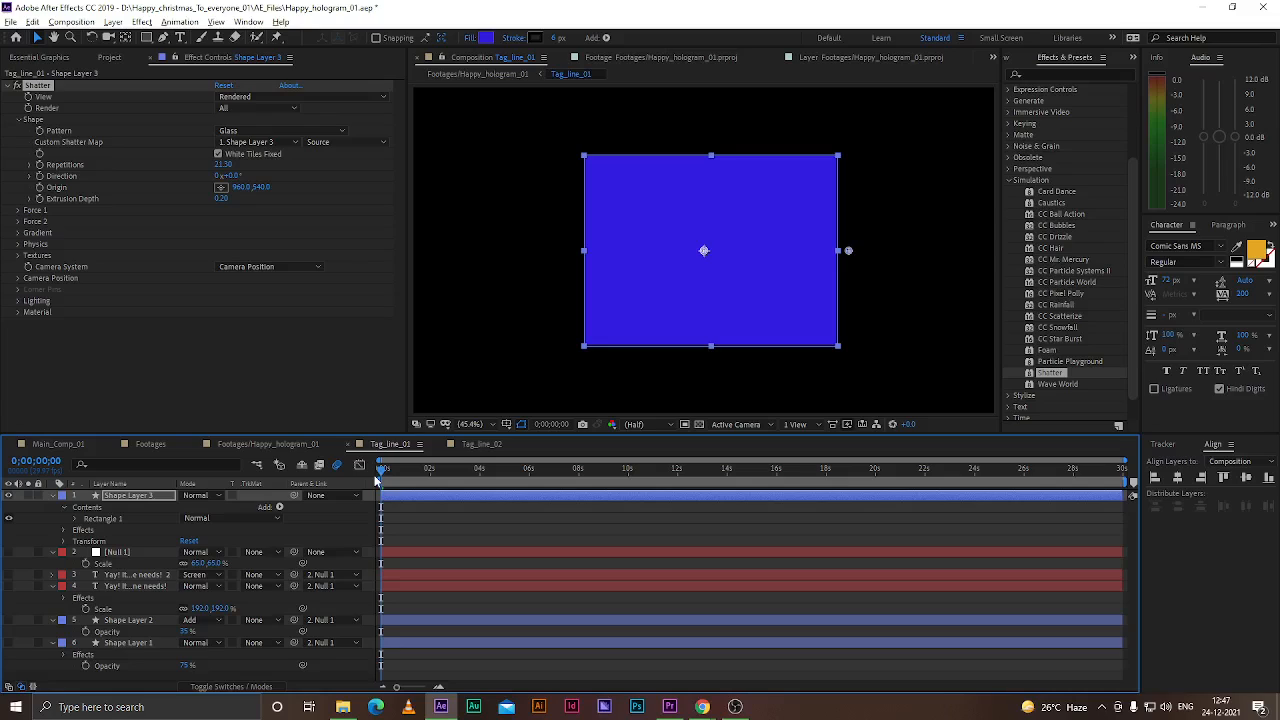
Play back the shatter animation from the start to preview it
{"action": "key", "text": "space"}
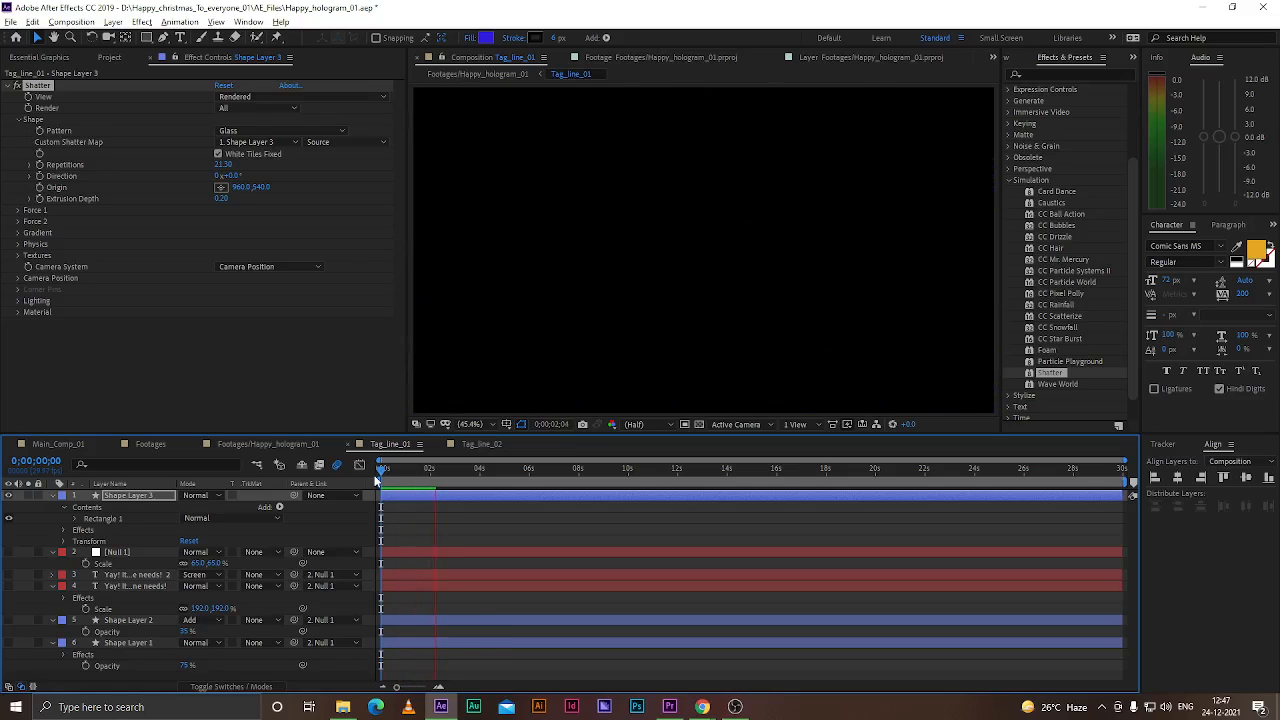
{"action": "key", "text": "space"}
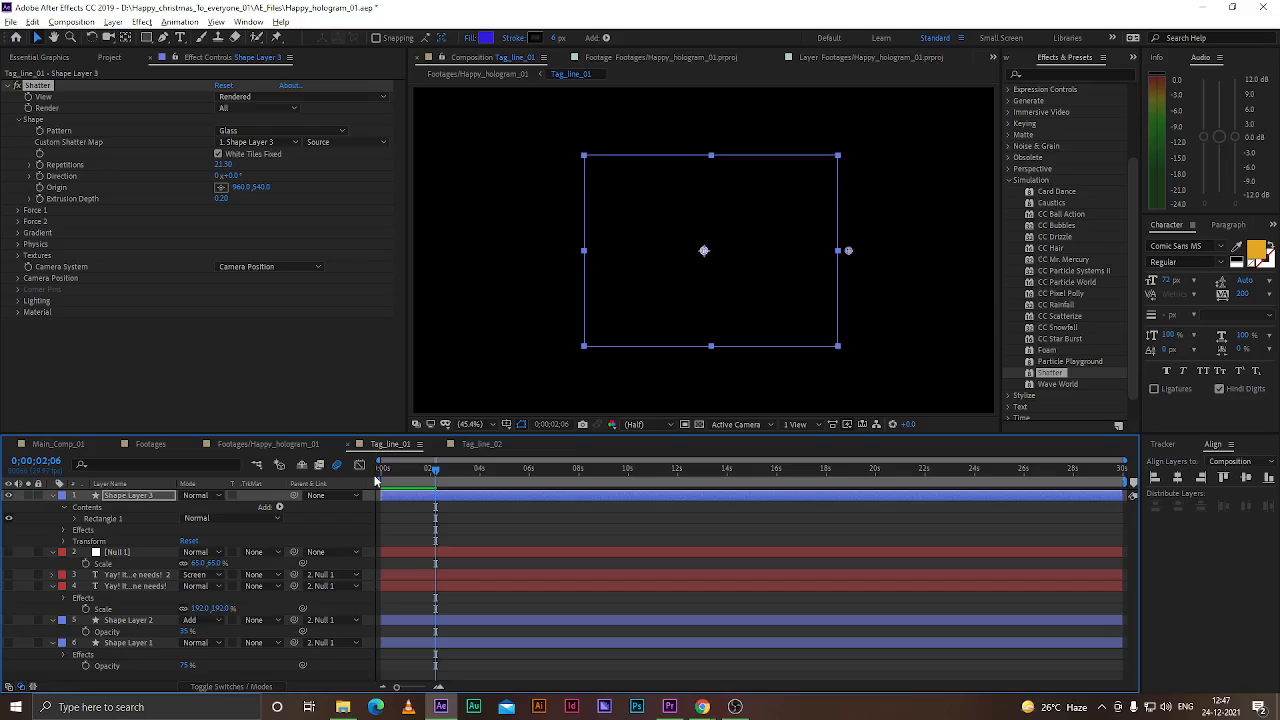
{"action": "left_click_drag", "start_coordinate": [434, 470], "coordinate": [376, 472]}
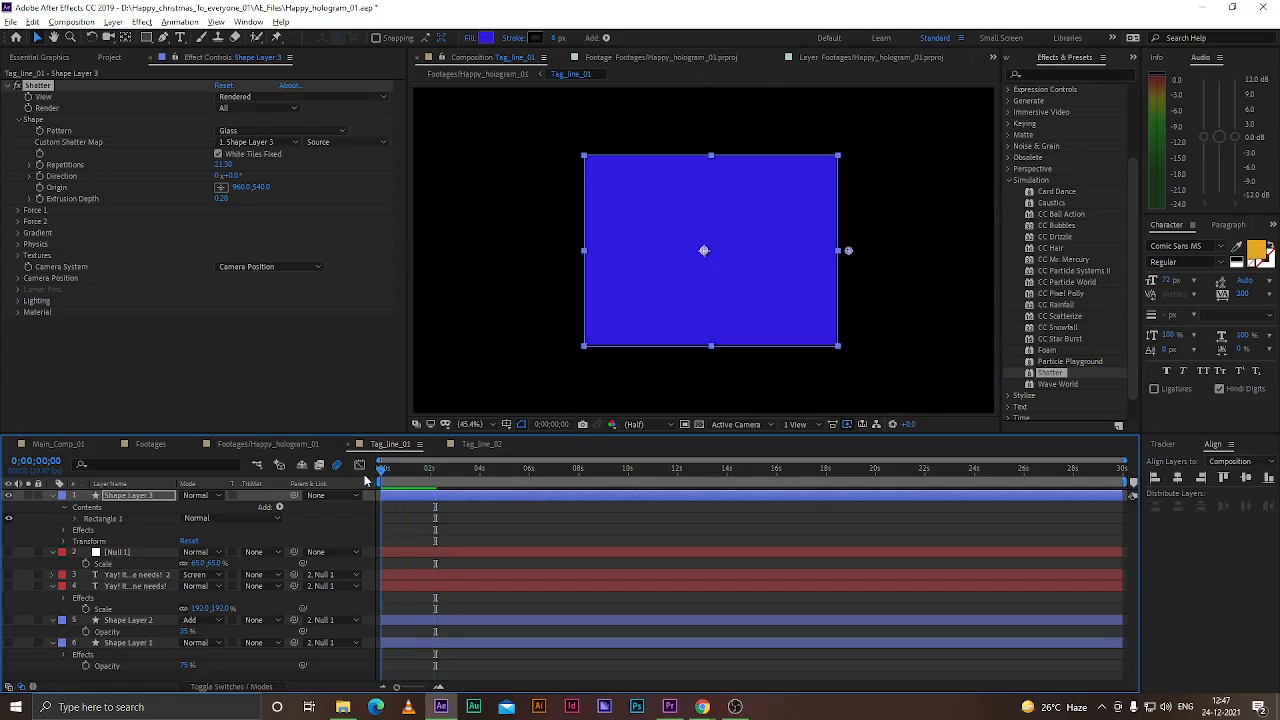
{"action": "key", "text": "space"}
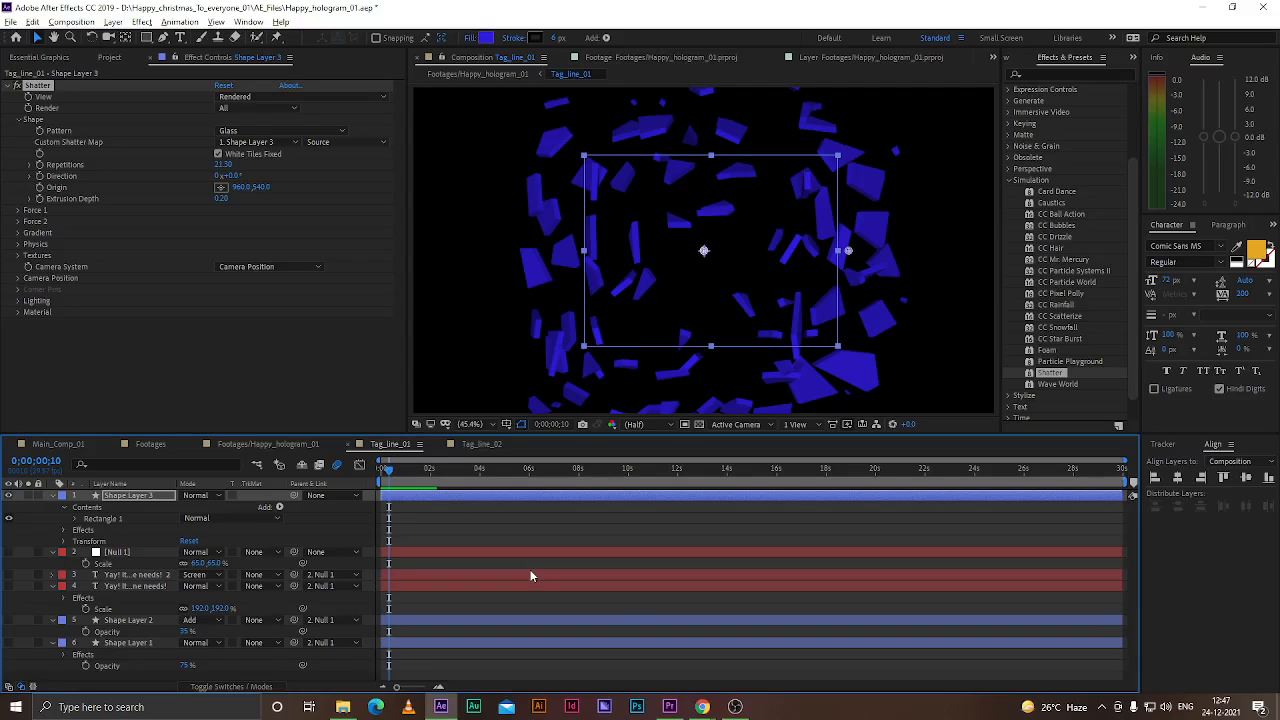
Return to After Effects and save the project
{"action": "left_click", "coordinate": [670, 706]}
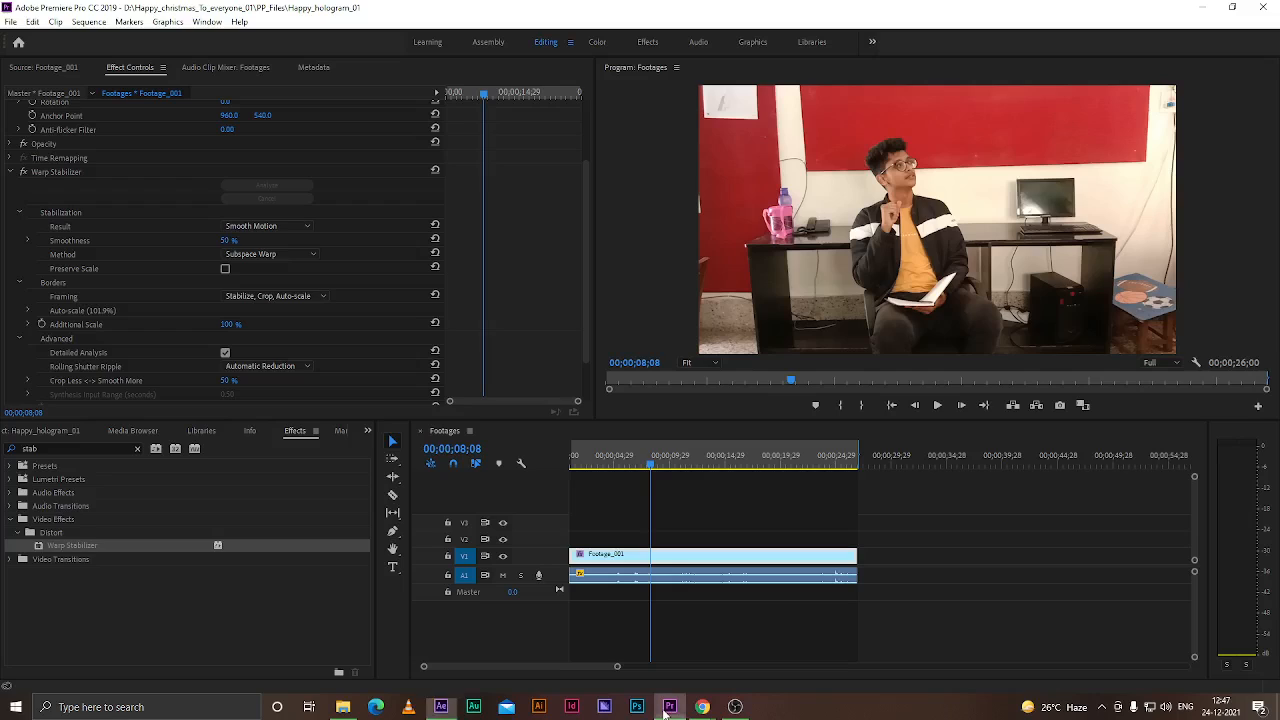
{"action": "left_click", "coordinate": [446, 707]}
{"action": "key", "text": "ctrl+s"}
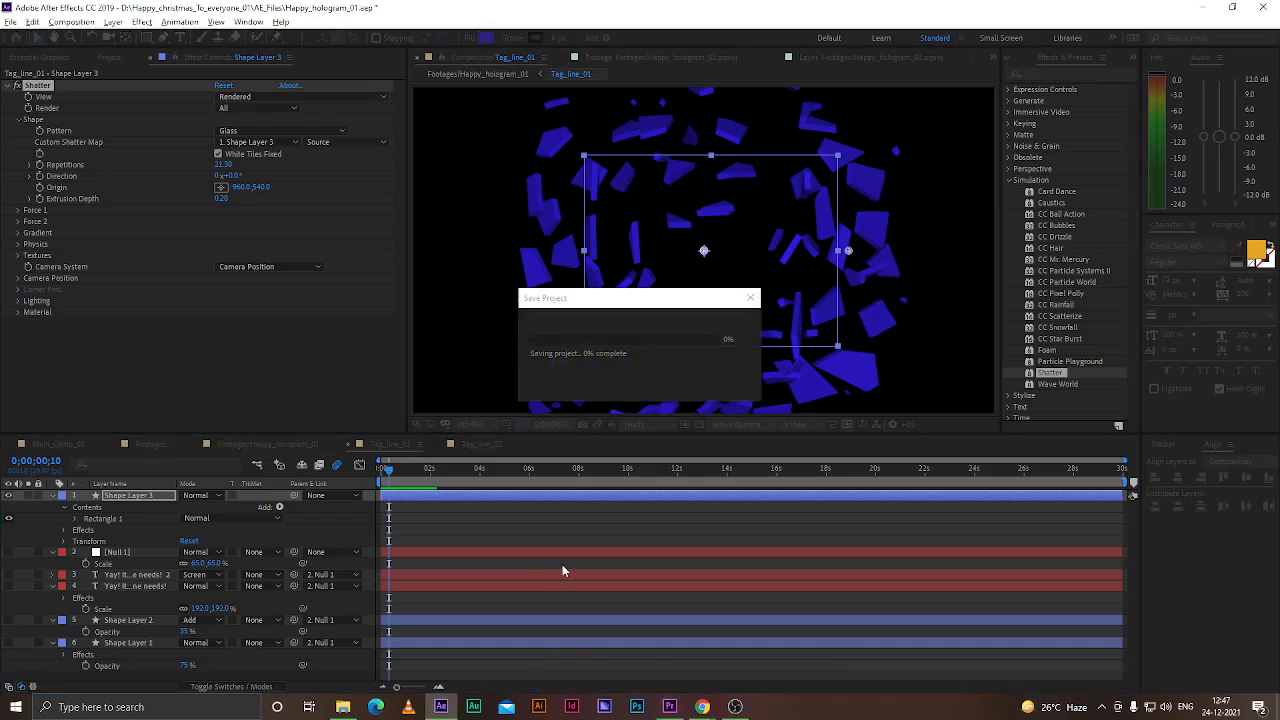
{"action": "mouse_move", "coordinate": [706, 709]}
{"action": "left_click", "coordinate": [656, 673]}
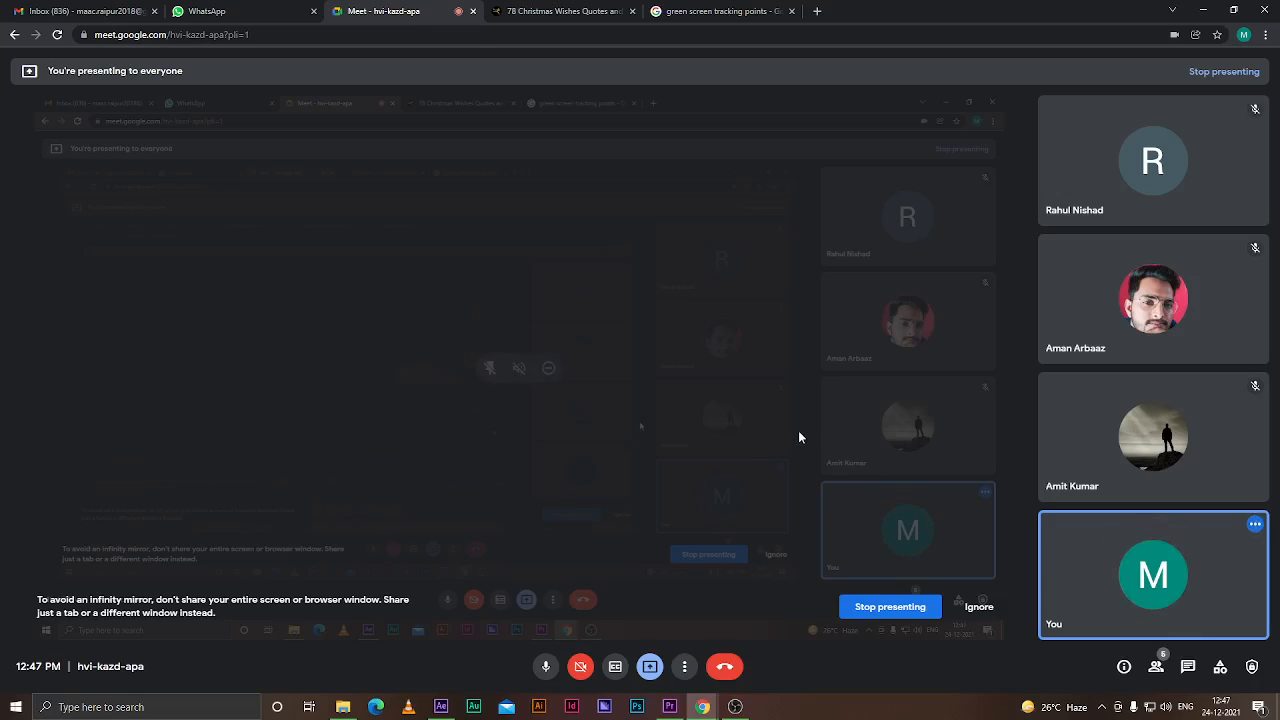
{"action": "left_click", "coordinate": [439, 708]}
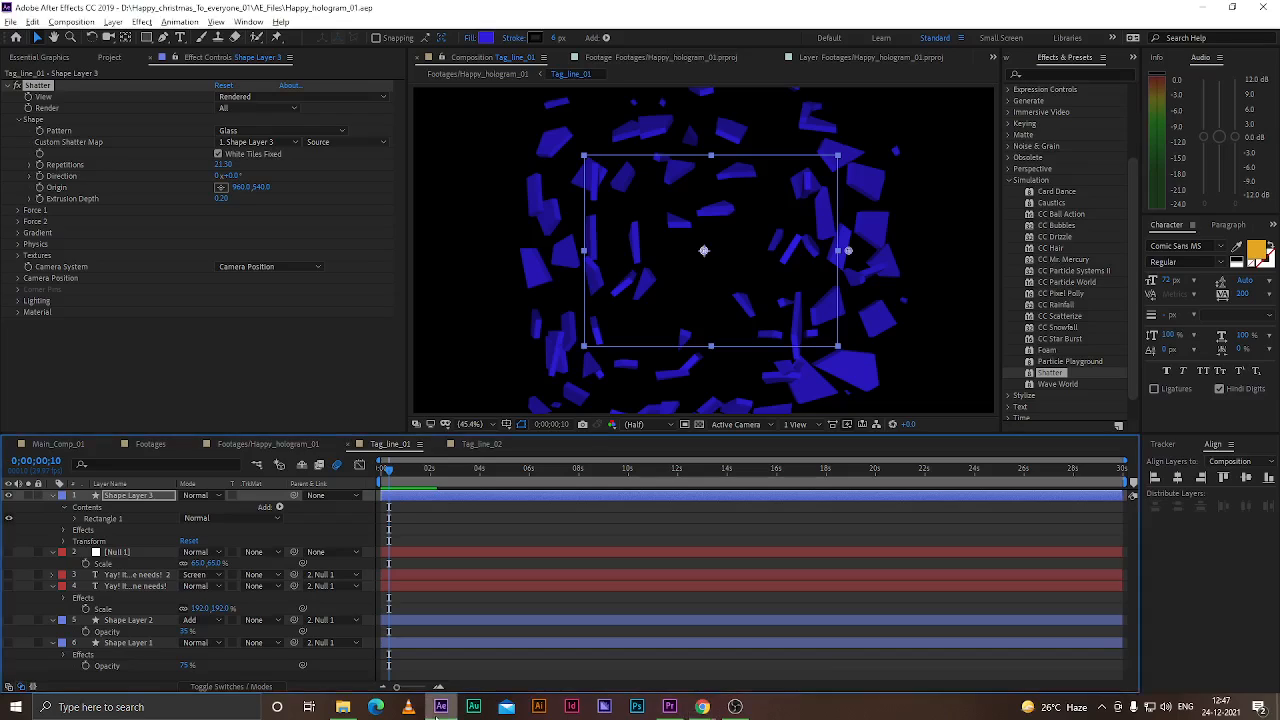
{"action": "left_click", "coordinate": [1251, 602]}
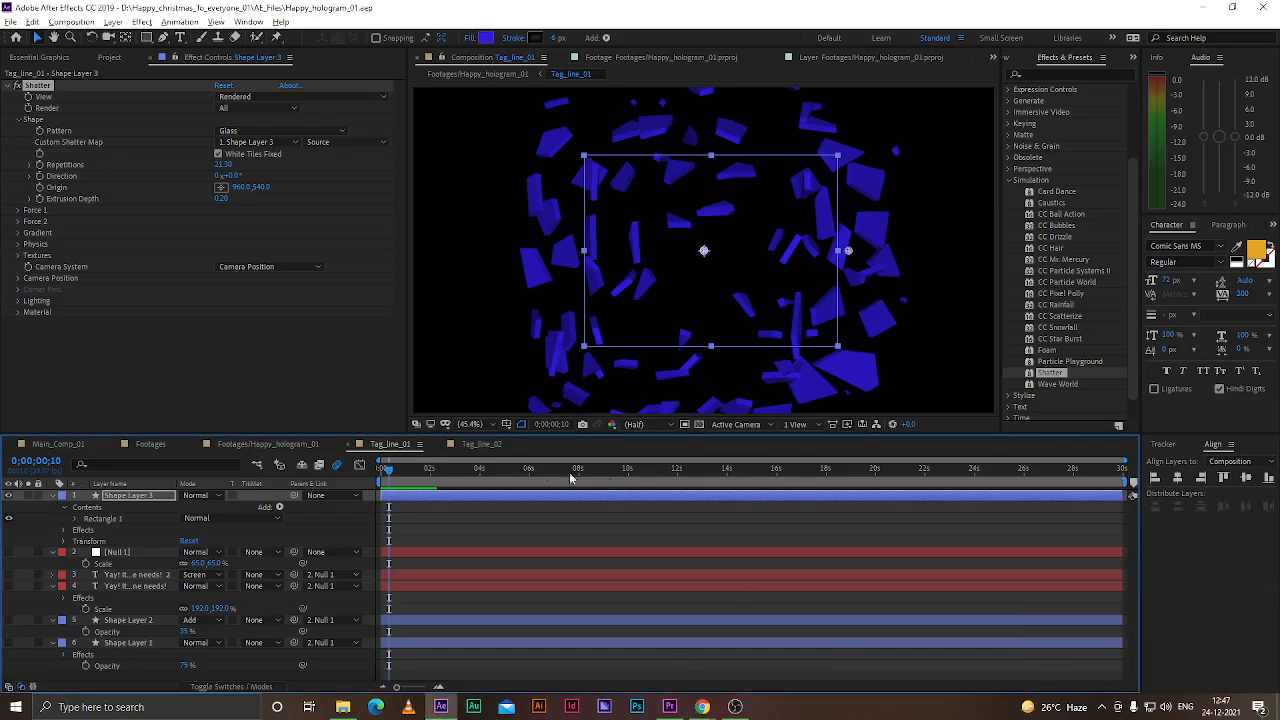
{"action": "left_click", "coordinate": [470, 444]}
{"action": "left_click", "coordinate": [386, 445]}
{"action": "left_click", "coordinate": [131, 366]}
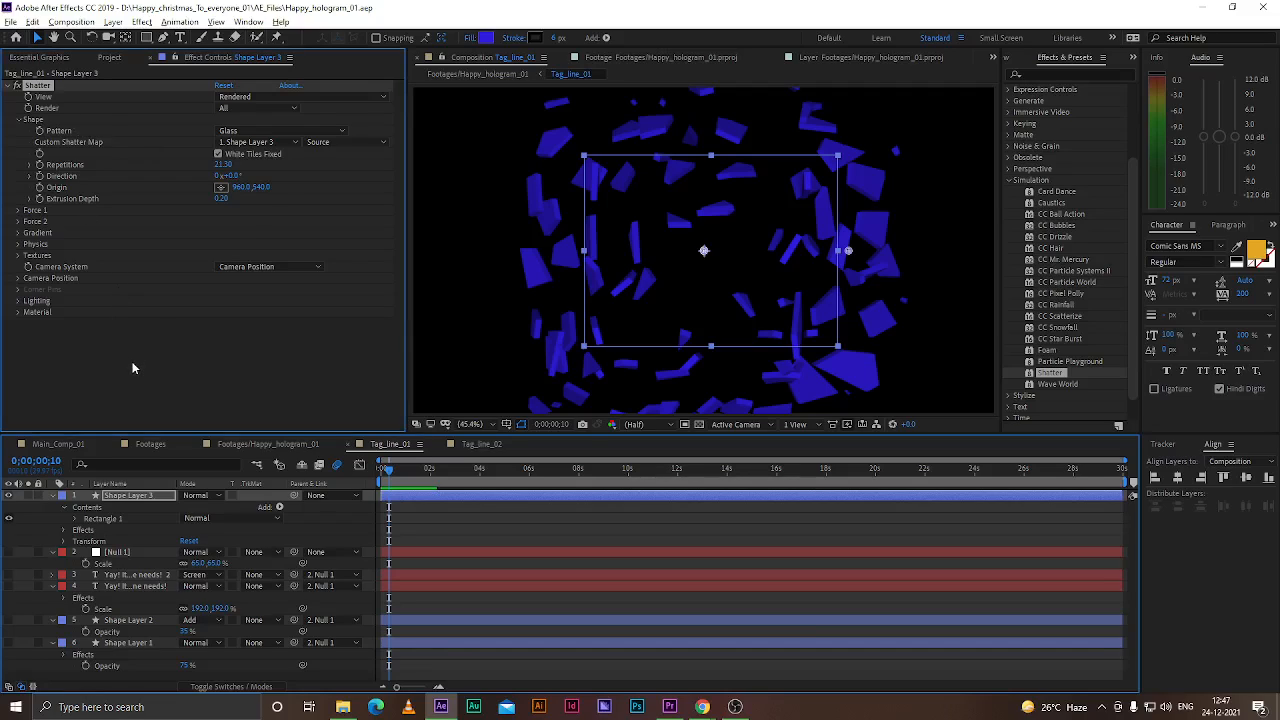
{"action": "left_click", "coordinate": [45, 86]}
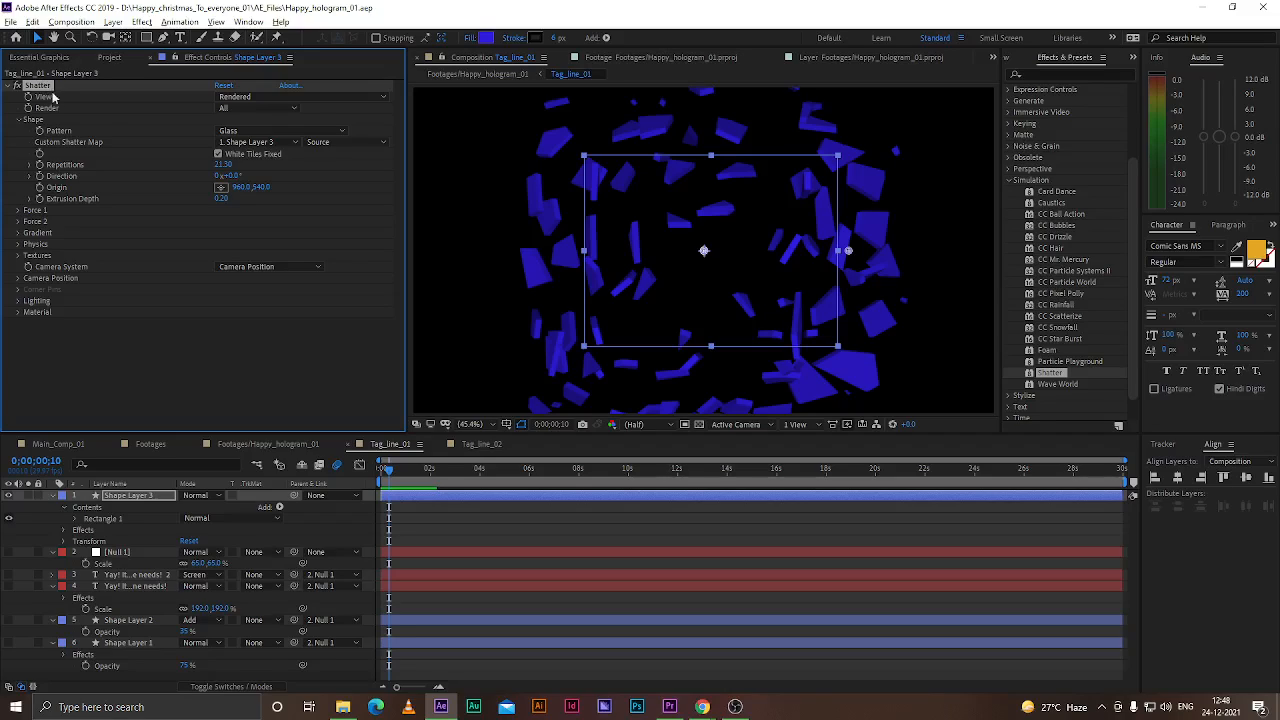
Lower Shatter's Repetitions to about 20
{"action": "left_click", "coordinate": [119, 374]}
{"action": "left_click", "coordinate": [45, 87]}
{"action": "mouse_move", "coordinate": [224, 164]}
{"action": "left_mouse_down"}
{"action": "mouse_move", "coordinate": [236, 165]}
{"action": "mouse_move", "coordinate": [214, 172]}
{"action": "left_mouse_up"}
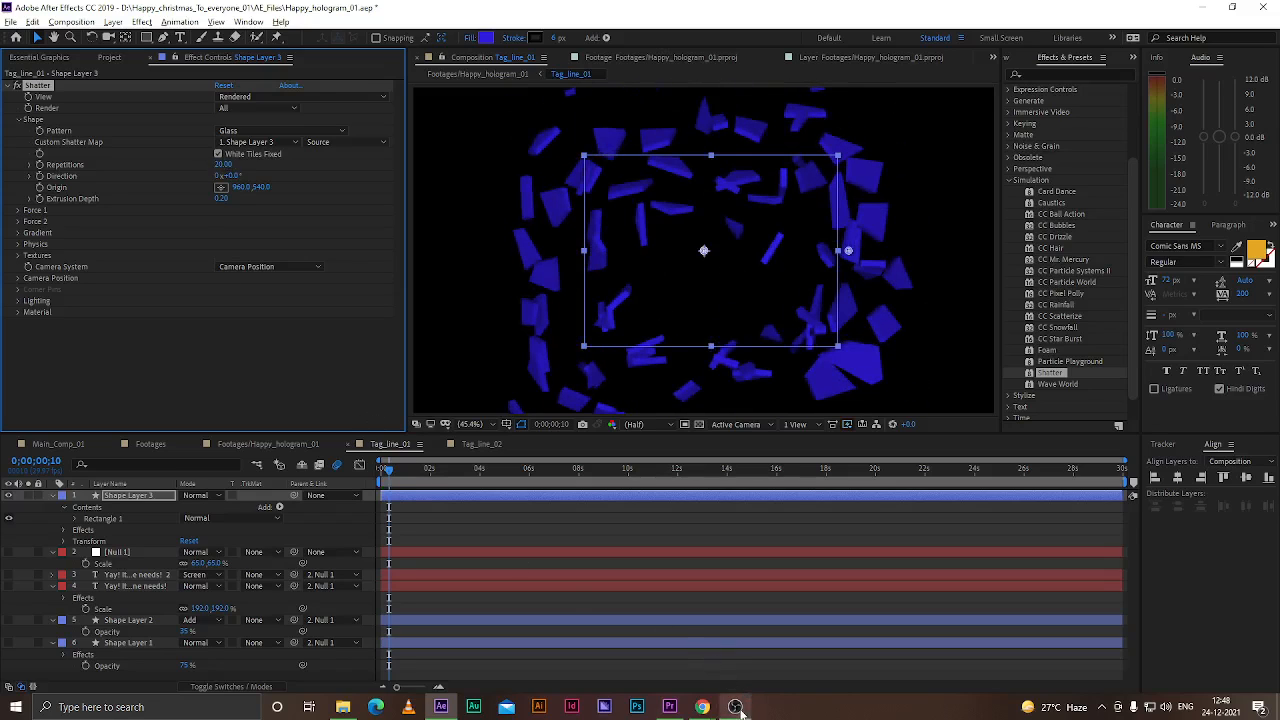
Reduce the Shatter Extrusion Depth to 0.10
{"action": "left_click", "coordinate": [736, 706]}
{"action": "left_click", "coordinate": [736, 706]}
{"action": "left_click_drag", "start_coordinate": [223, 168], "coordinate": [216, 201]}
Expand Force 1 and set its Depth to about 0.97 and Strength to about 13.48
{"action": "left_click", "coordinate": [17, 211]}
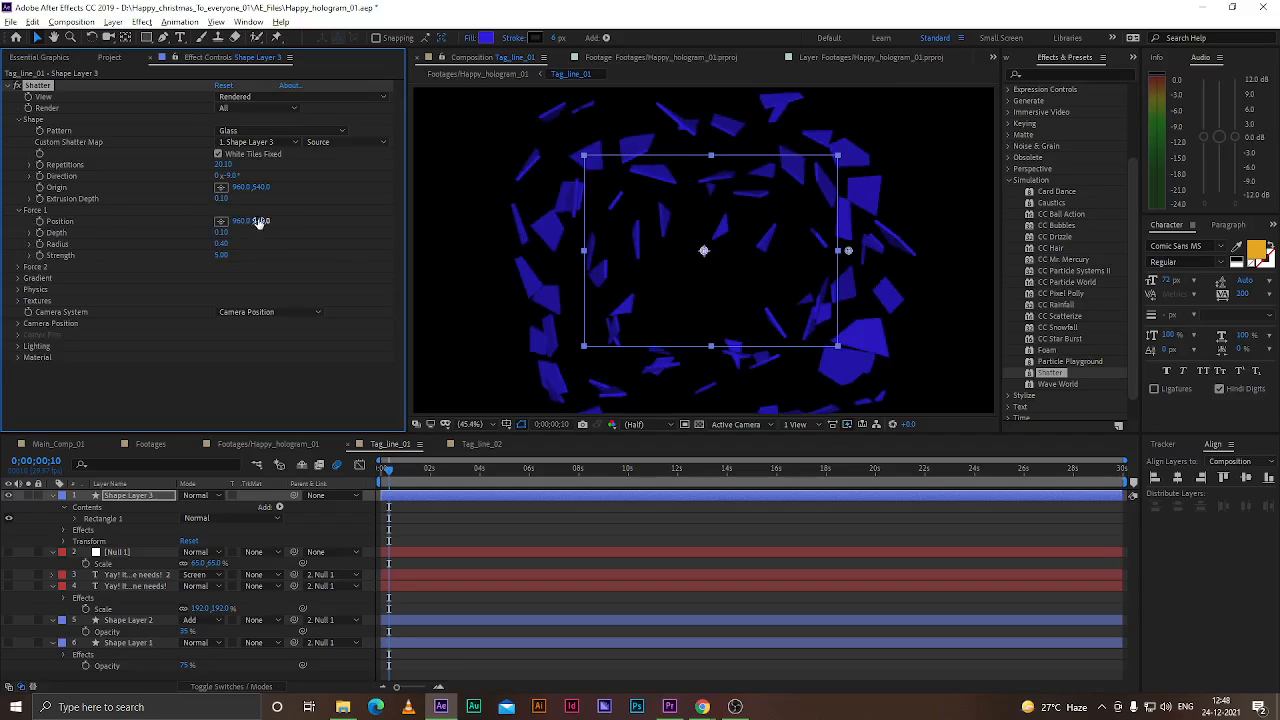
{"action": "mouse_move", "coordinate": [221, 233]}
{"action": "left_mouse_down"}
{"action": "mouse_move", "coordinate": [236, 233]}
{"action": "mouse_move", "coordinate": [221, 236]}
{"action": "left_mouse_up"}
{"action": "left_click_drag", "start_coordinate": [222, 248], "coordinate": [285, 255]}
{"action": "mouse_move", "coordinate": [390, 469]}
{"action": "left_mouse_down"}
{"action": "mouse_move", "coordinate": [412, 477]}
{"action": "mouse_move", "coordinate": [374, 468]}
{"action": "left_mouse_up"}
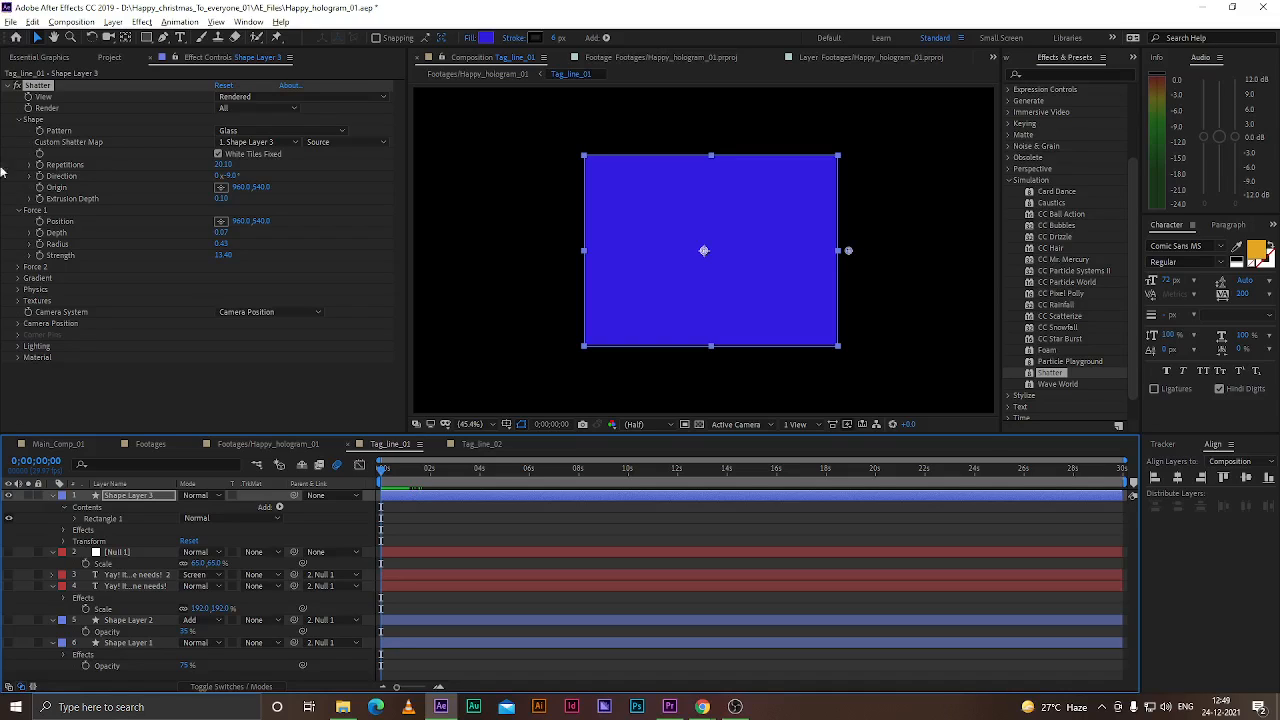
{"action": "key", "text": "alt+Tab"}
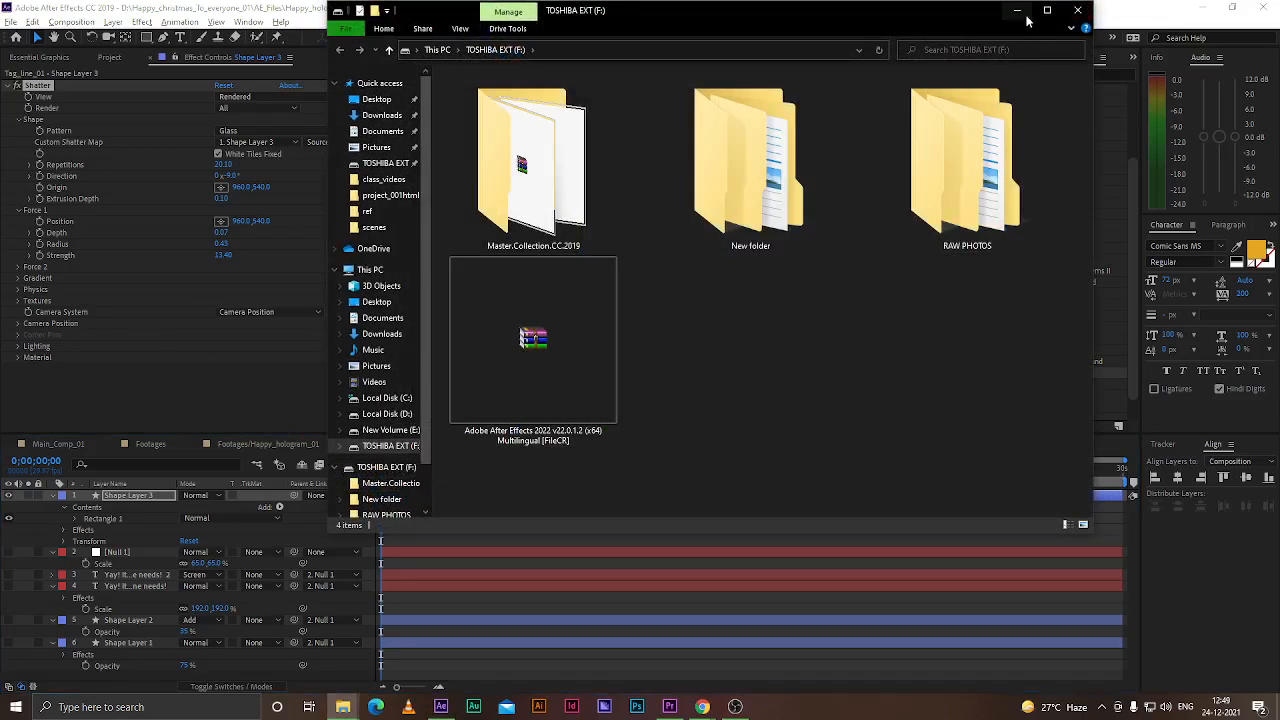
{"action": "key", "text": "alt+Tab"}
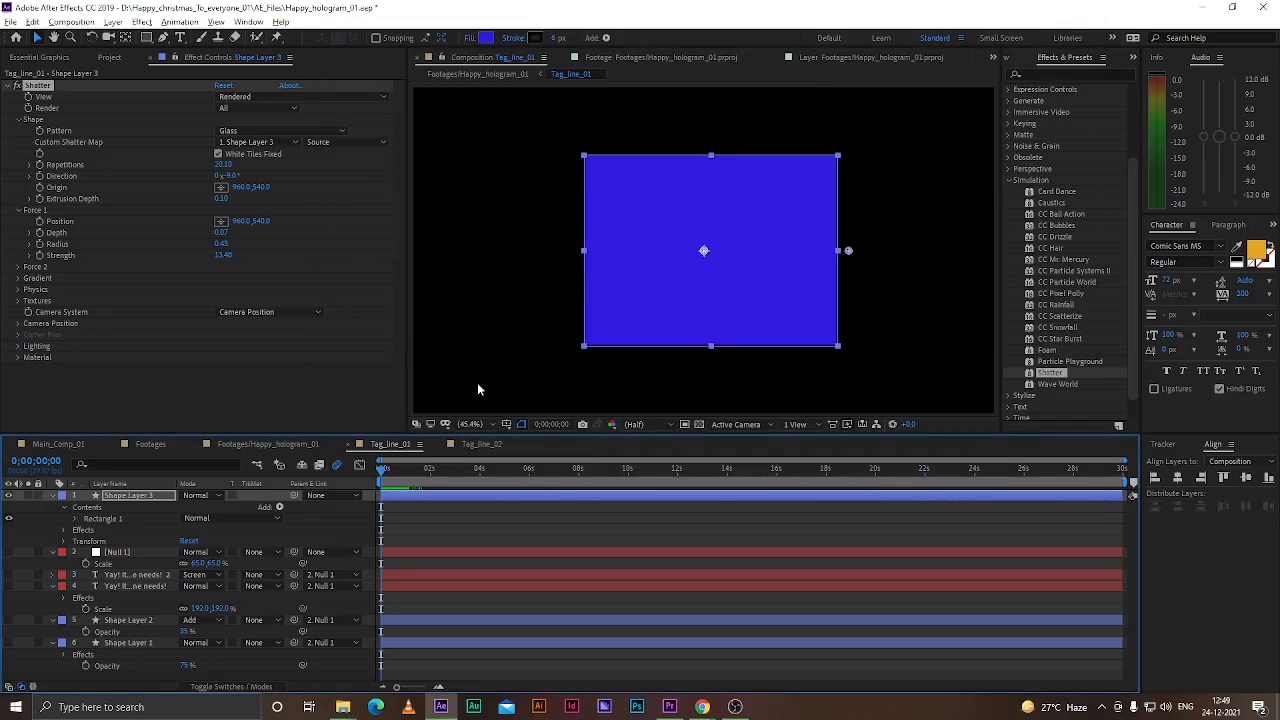
{"action": "mouse_move", "coordinate": [703, 707]}
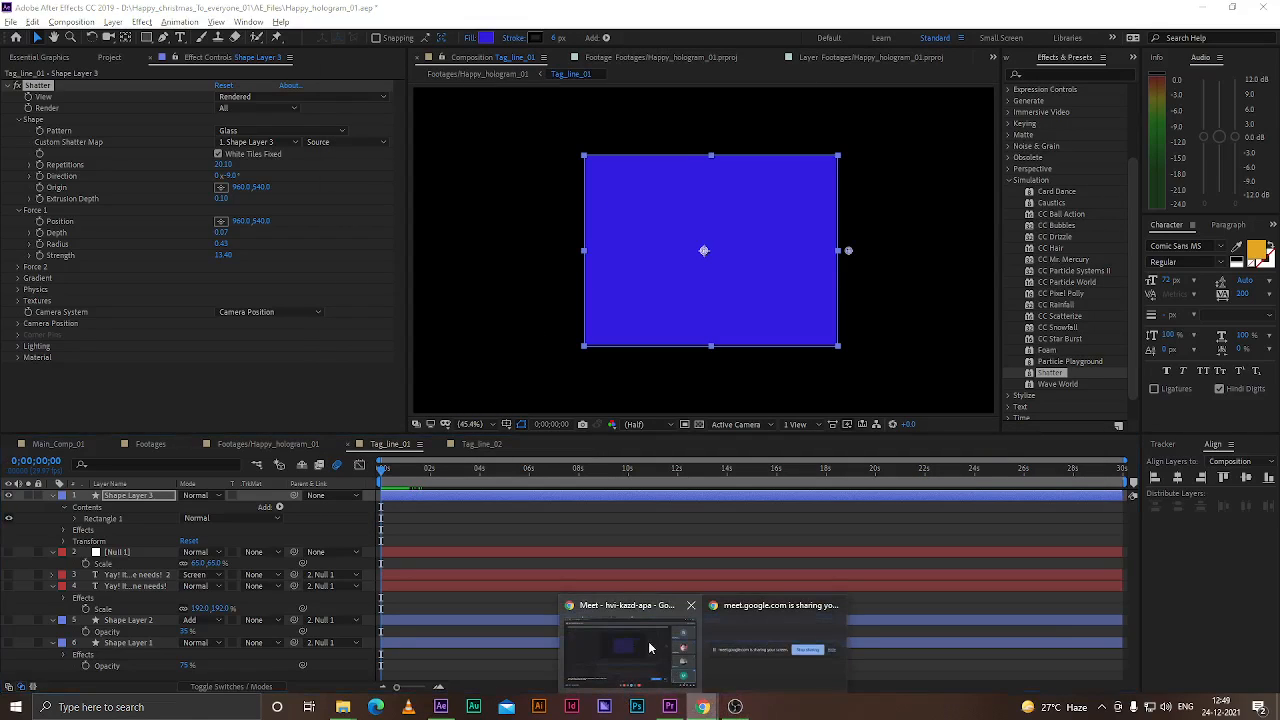
{"action": "left_click", "coordinate": [650, 645]}
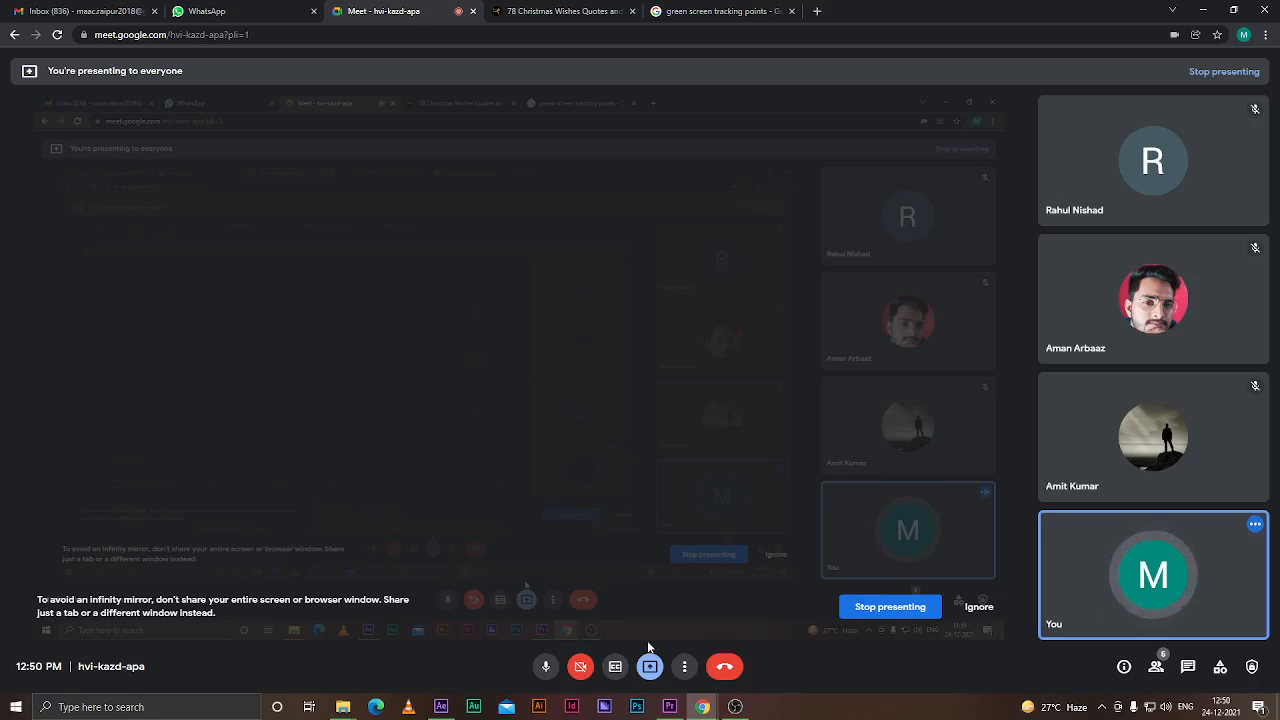
Return to After Effects, open the Footages/Happy_hologram_01 composition and preview the track solid around 11 seconds
{"action": "left_click", "coordinate": [441, 706]}
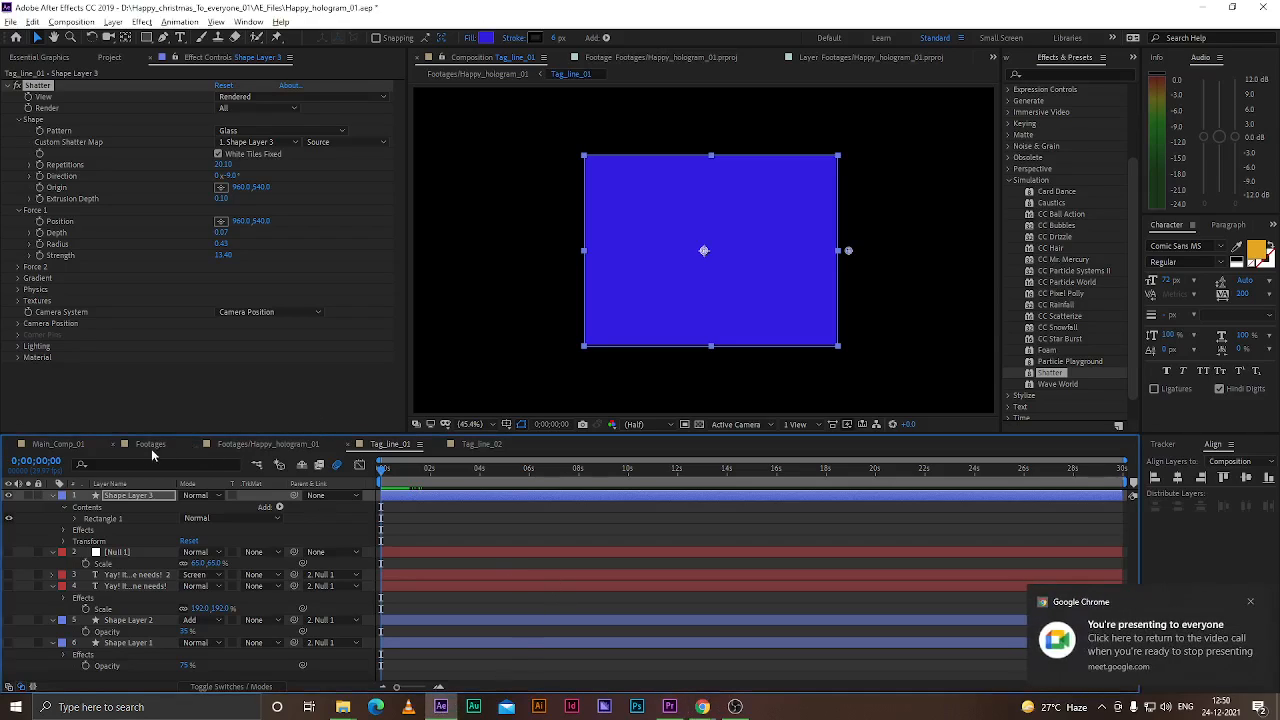
{"action": "left_click", "coordinate": [262, 445]}
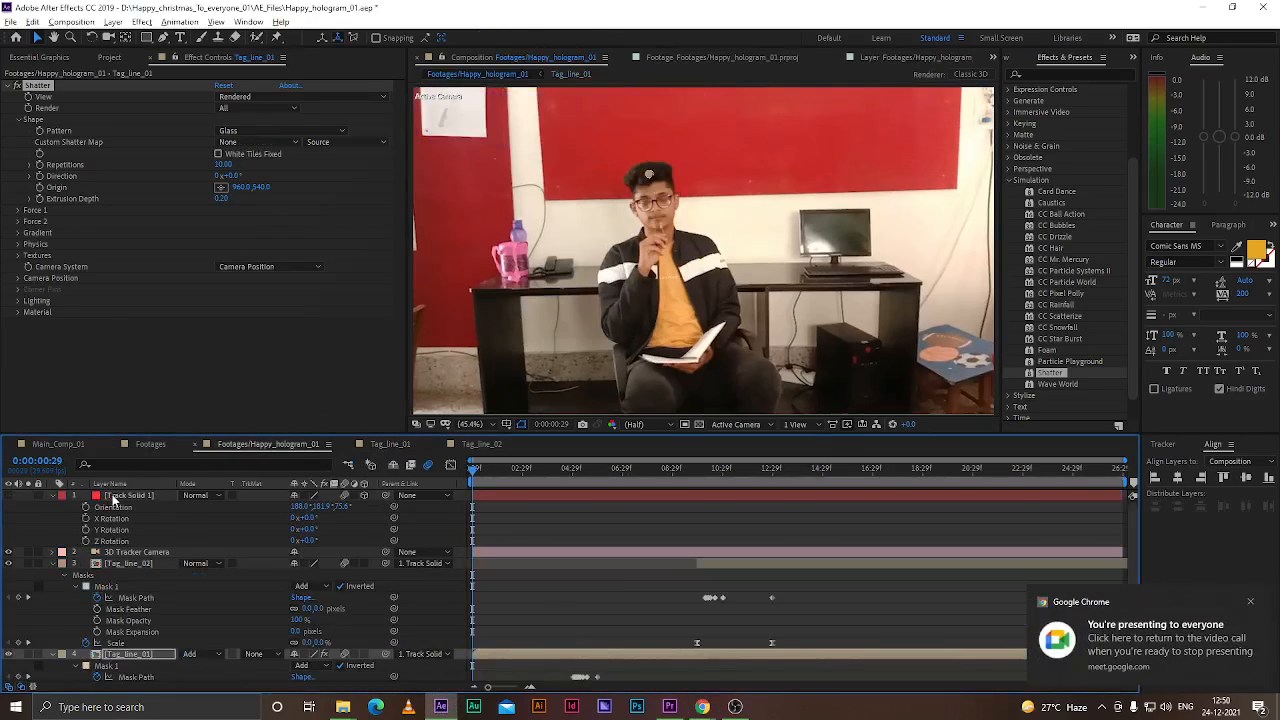
{"action": "left_click", "coordinate": [118, 496]}
{"action": "scroll", "coordinate": [640, 178], "scroll_direction": "up", "scroll_amount": 6}
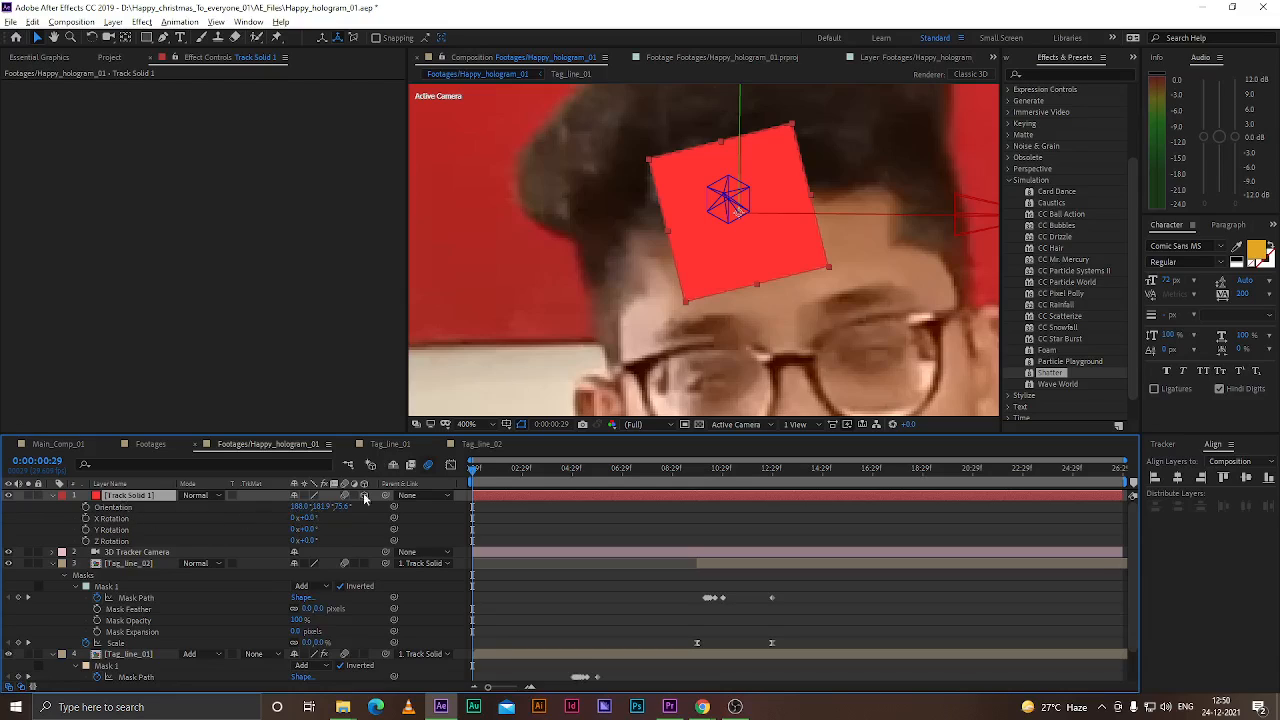
{"action": "scroll", "coordinate": [643, 284], "scroll_direction": "down", "scroll_amount": 3}
{"action": "left_click_drag", "start_coordinate": [598, 472], "coordinate": [740, 472]}
{"action": "scroll", "coordinate": [656, 262], "scroll_direction": "up", "scroll_amount": 2}
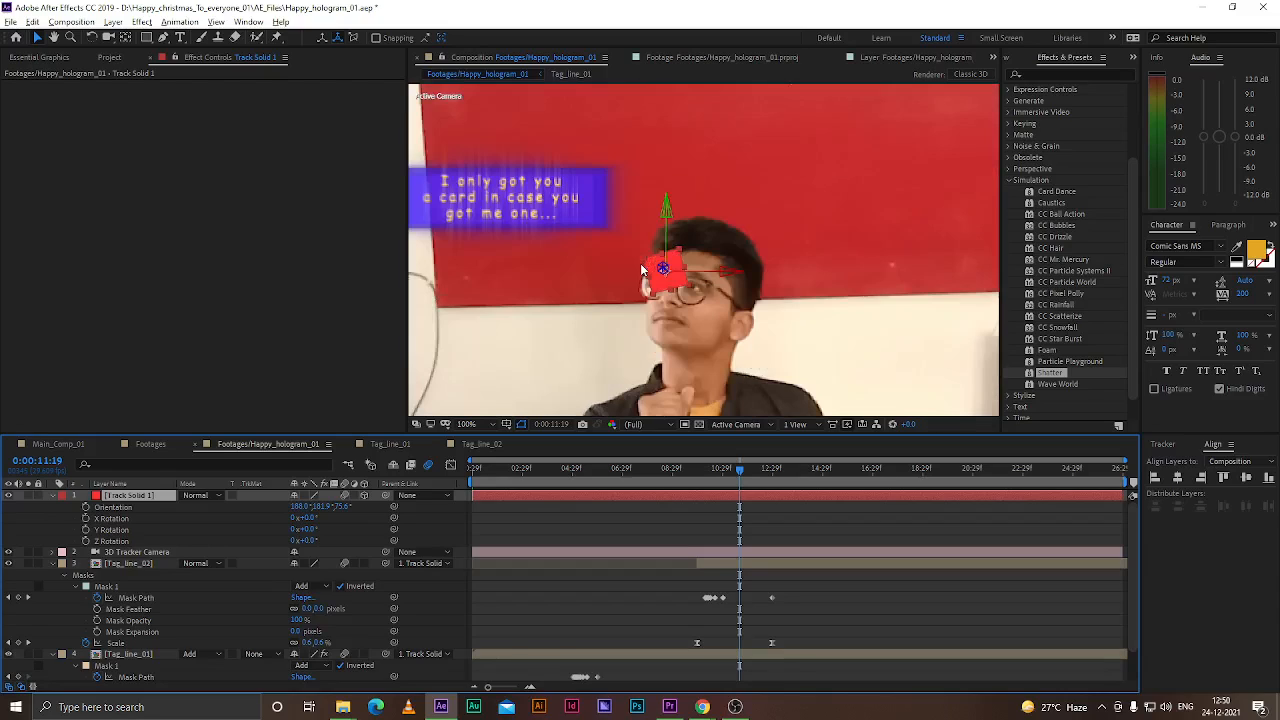
Try adjusting the track solid's Orientation, then undo the change
{"action": "left_click_drag", "start_coordinate": [323, 510], "coordinate": [357, 512]}
{"action": "key", "text": "ctrl+z"}
{"action": "key", "text": "ctrl+z"}
{"action": "key", "text": "ctrl+z"}
{"action": "left_click", "coordinate": [528, 204]}
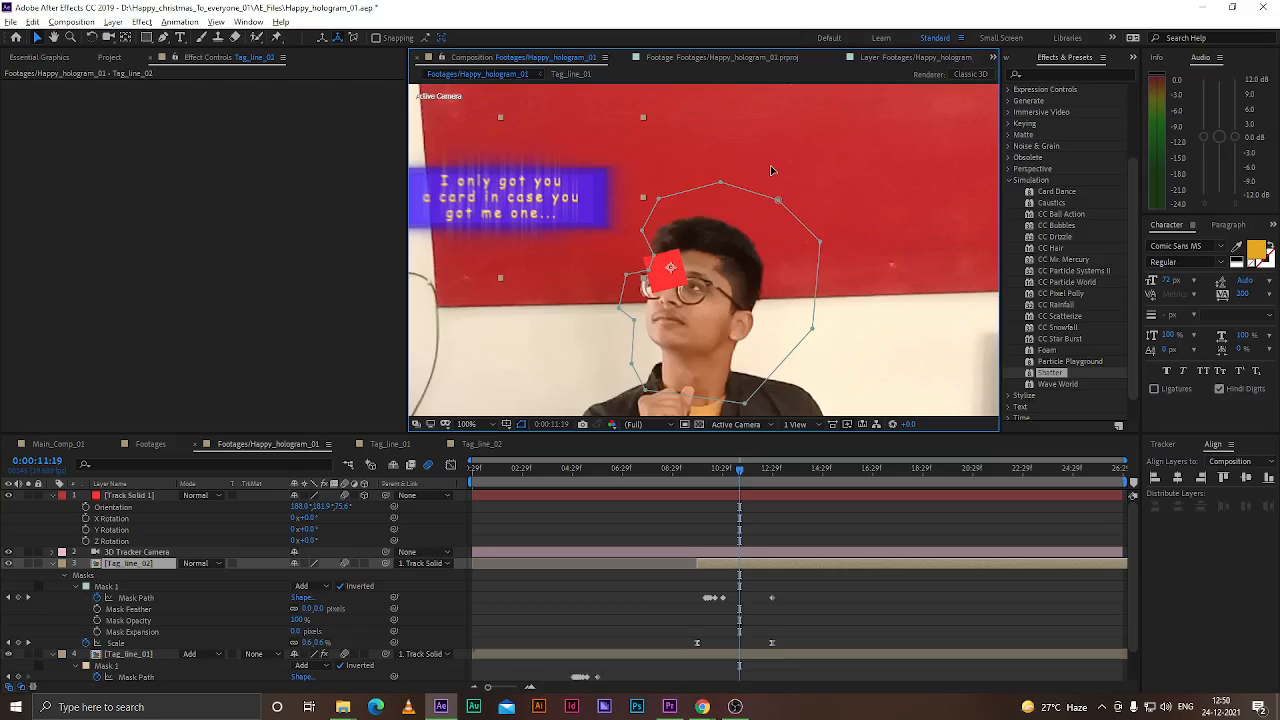
Try shifting the track solid's Position value while scrubbing the timeline
{"action": "left_click", "coordinate": [137, 497]}
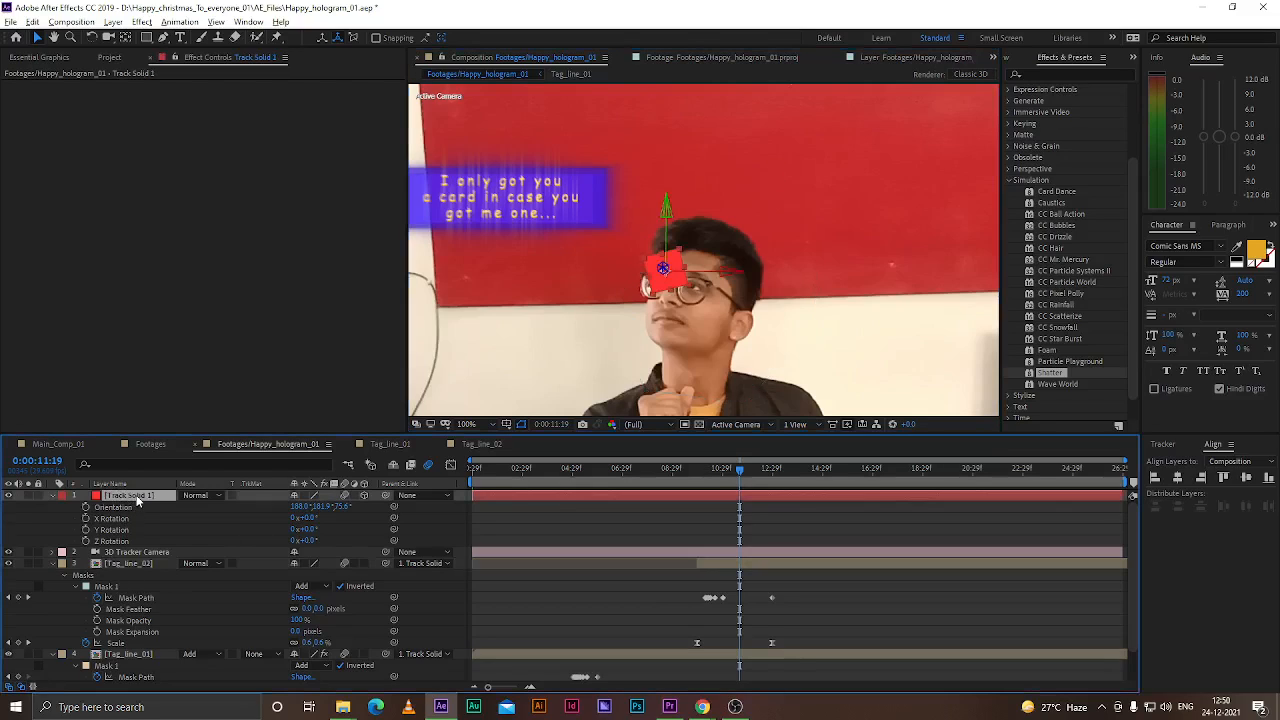
{"action": "key", "text": "p"}
{"action": "left_click_drag", "start_coordinate": [345, 507], "coordinate": [495, 507]}
{"action": "scroll", "coordinate": [690, 300], "scroll_direction": "down", "scroll_amount": 3}
{"action": "left_click_drag", "start_coordinate": [740, 470], "coordinate": [843, 485]}
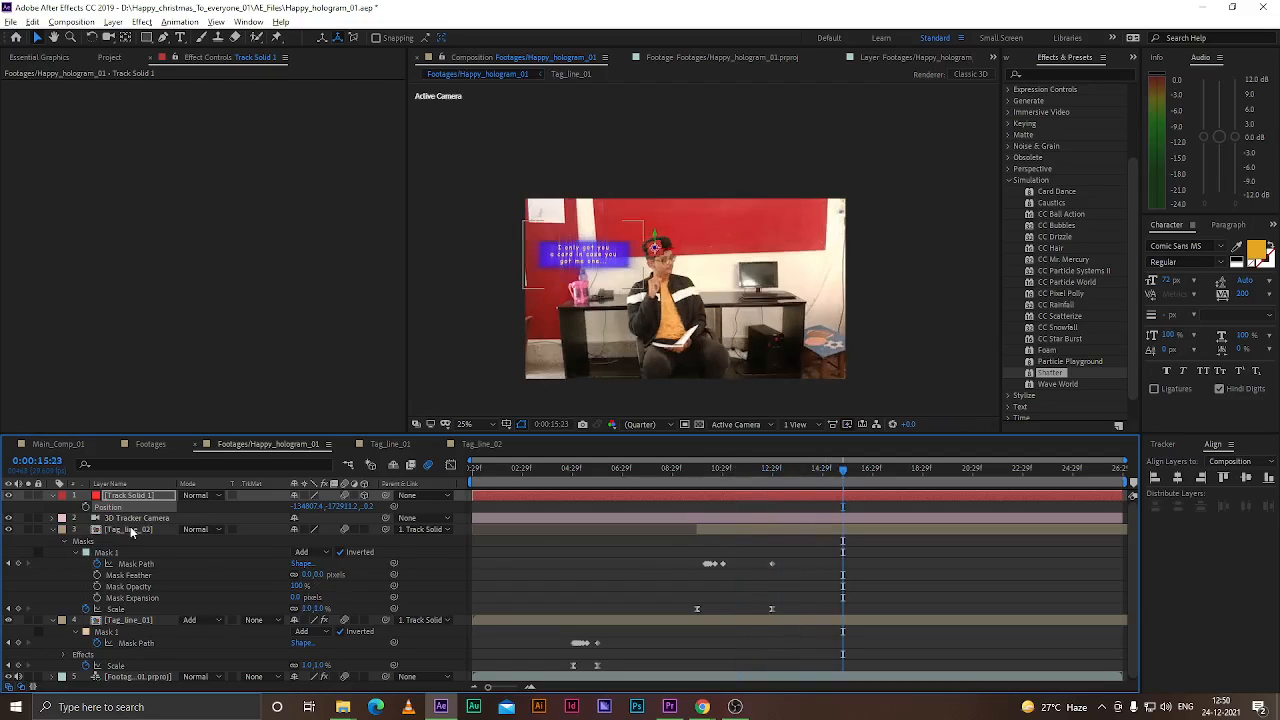
Try removing the Shatter effect from Tag_line_01, then undo the recent changes
{"action": "left_click", "coordinate": [133, 529]}
{"action": "left_click", "coordinate": [143, 620]}
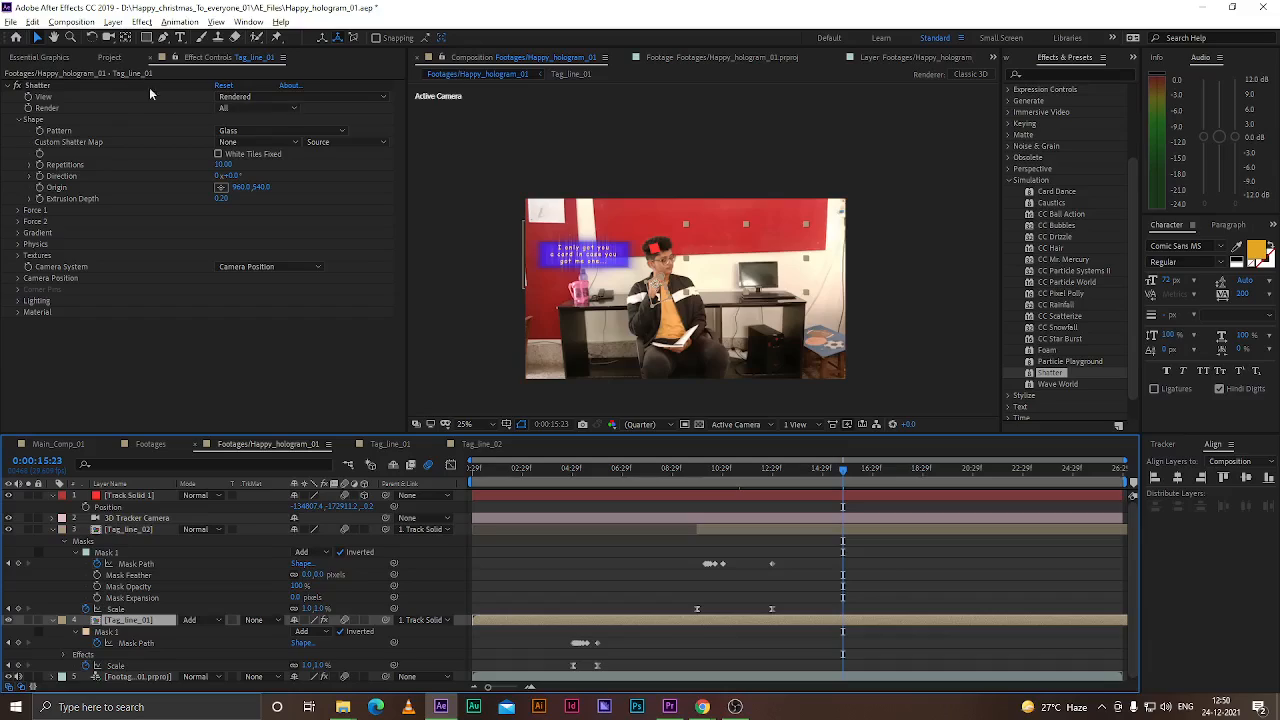
{"action": "left_click", "coordinate": [72, 87]}
{"action": "key", "text": "Delete"}
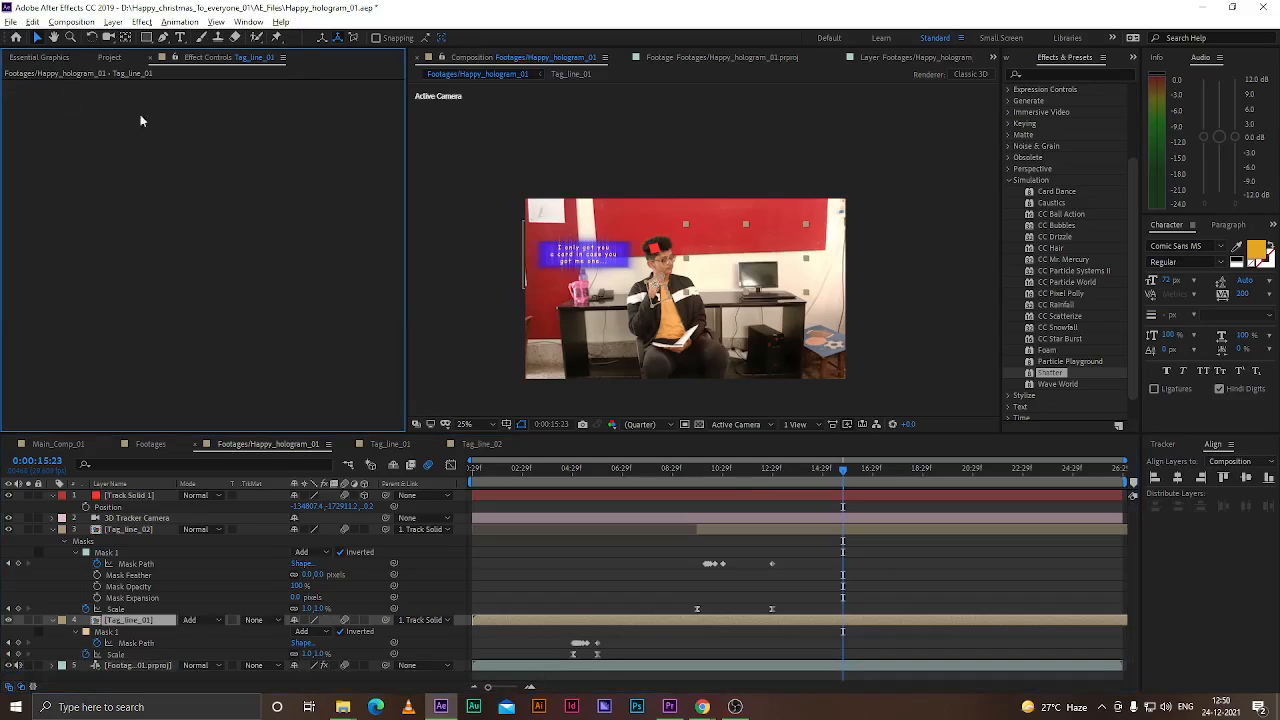
{"action": "left_click", "coordinate": [709, 469]}
{"action": "left_click_drag", "start_coordinate": [688, 471], "coordinate": [733, 470]}
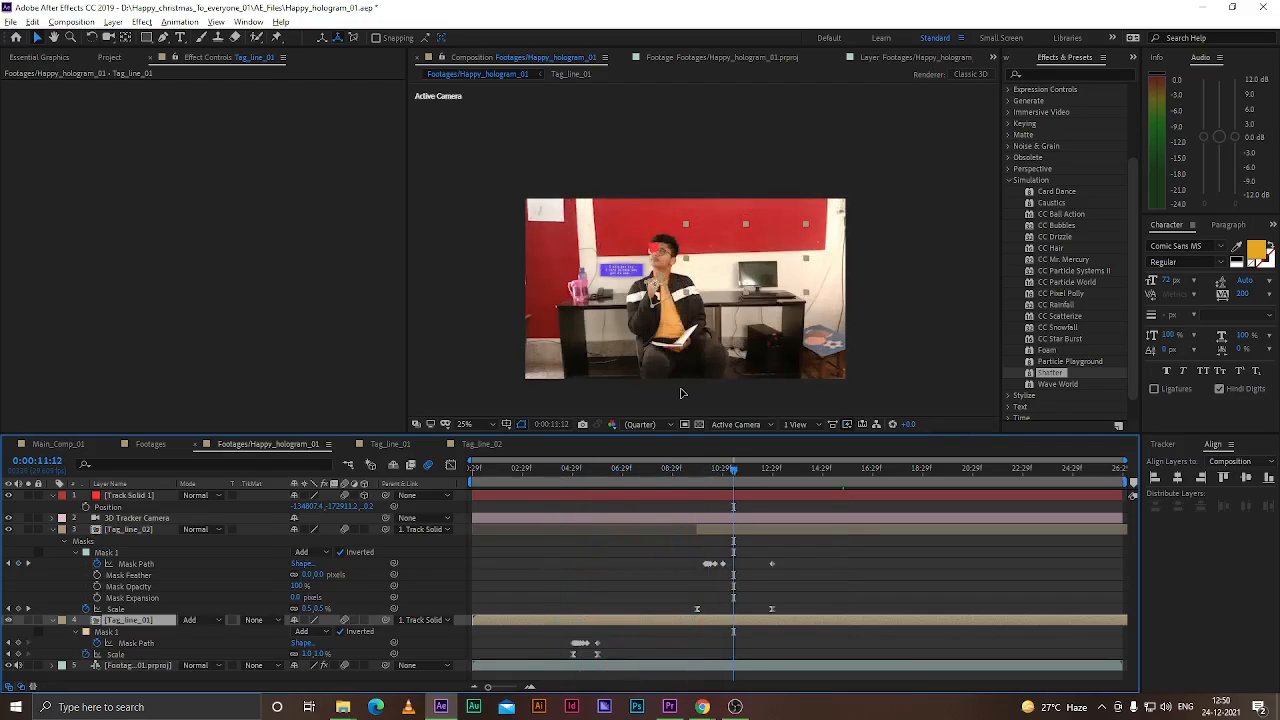
{"action": "key", "text": "ctrl+z"}
{"action": "key", "text": "ctrl+z"}
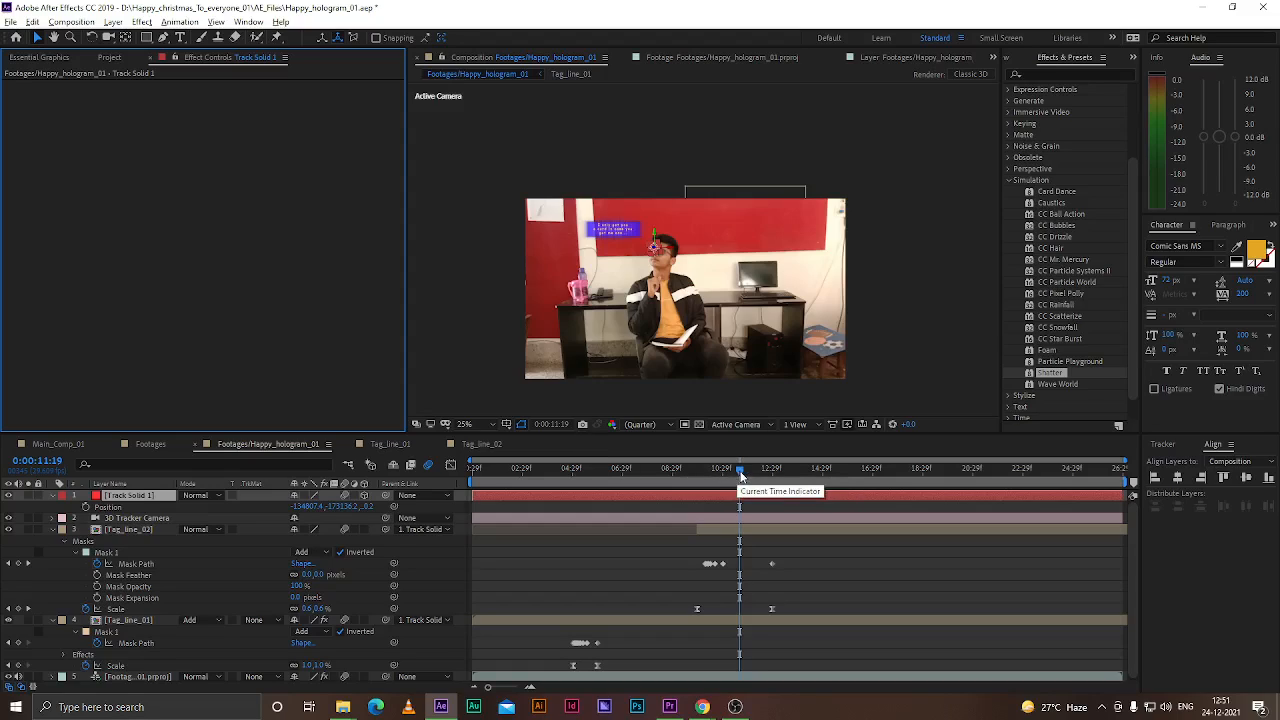
Try deleting Tag_line_01's Shatter effect again, then undo the changes
{"action": "left_click_drag", "start_coordinate": [739, 469], "coordinate": [771, 515]}
{"action": "left_click", "coordinate": [731, 532]}
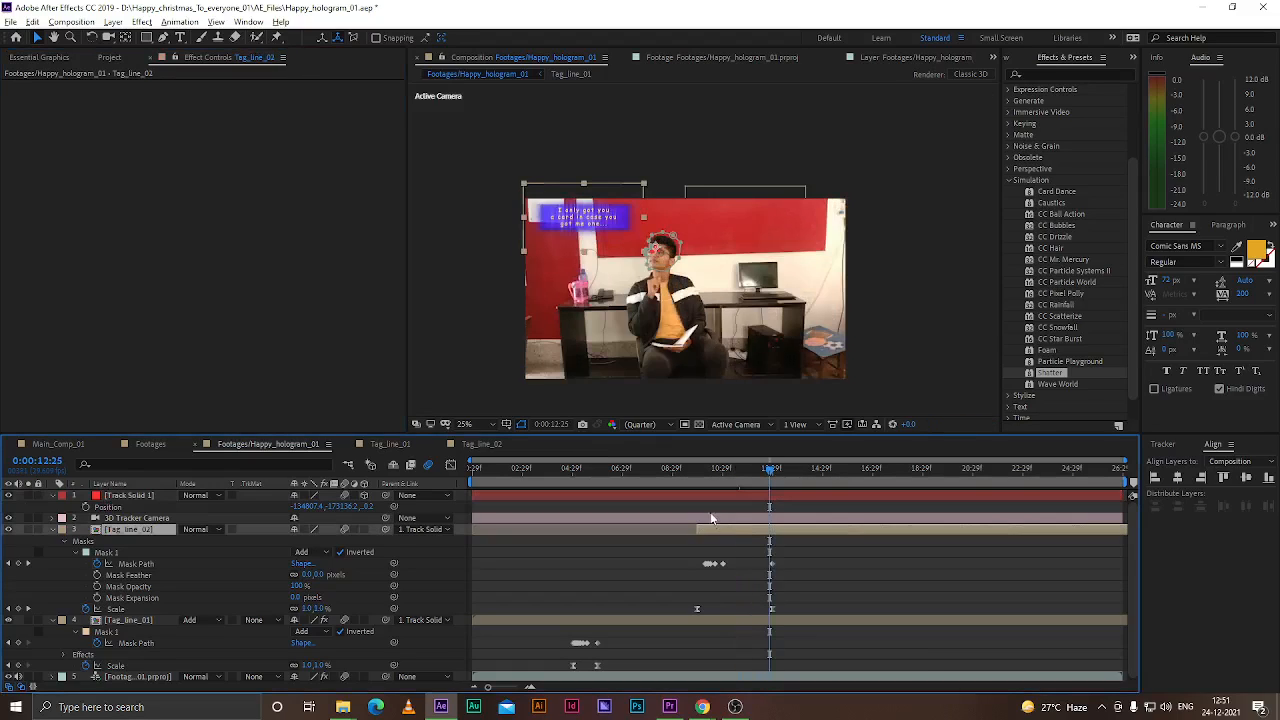
{"action": "left_click", "coordinate": [689, 620]}
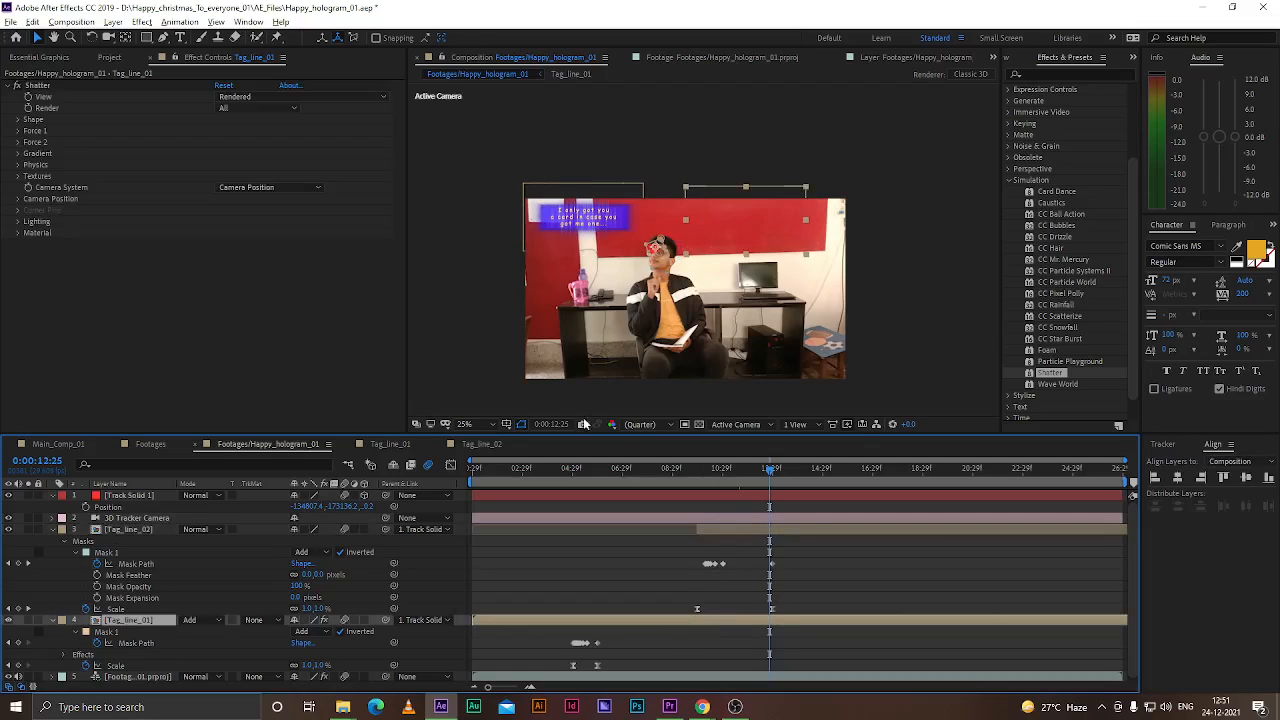
{"action": "left_click", "coordinate": [66, 88]}
{"action": "key", "text": "Delete"}
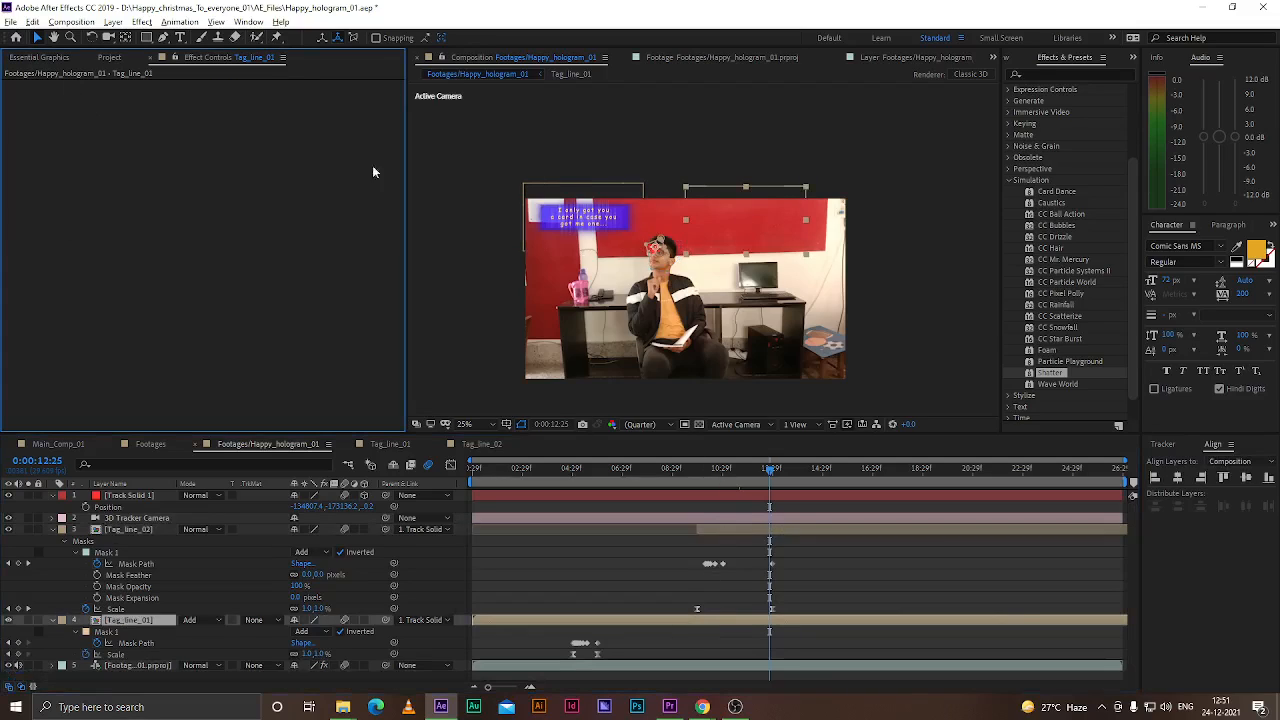
{"action": "left_click_drag", "start_coordinate": [770, 472], "coordinate": [732, 496]}
{"action": "key", "text": "ctrl+z"}
{"action": "key", "text": "ctrl+z"}
{"action": "key", "text": "ctrl+z"}
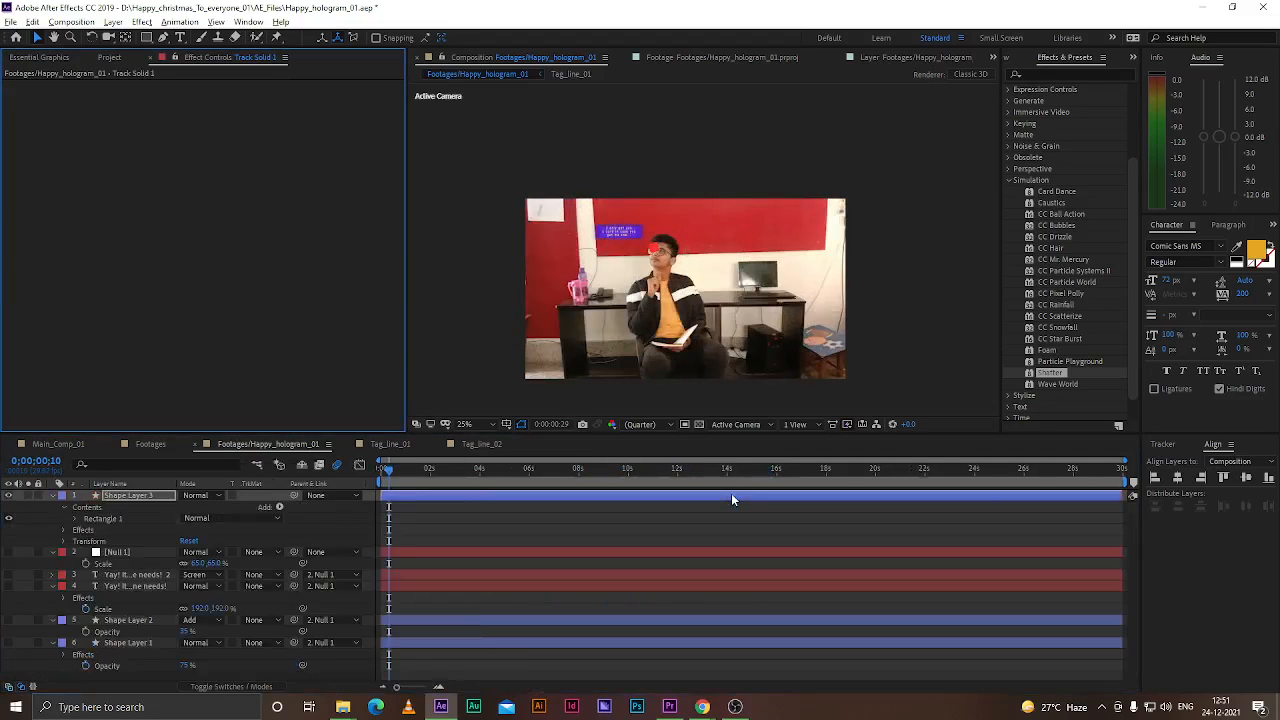
Undo the recent Shatter adjustments on Shape Layer 3 while scrubbing the timeline to check the result
{"action": "left_click_drag", "start_coordinate": [700, 467], "coordinate": [747, 474]}
{"action": "key", "text": "ctrl+z"}
{"action": "key", "text": "ctrl+z"}
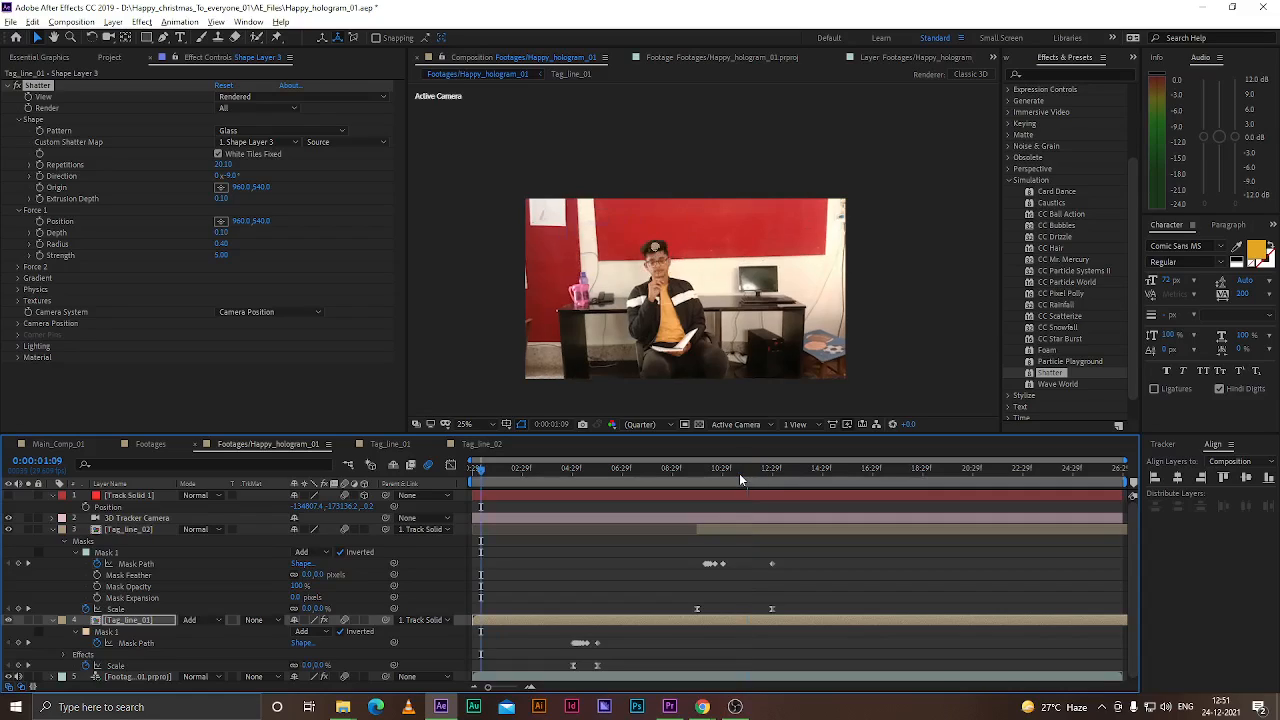
{"action": "left_click_drag", "start_coordinate": [740, 476], "coordinate": [783, 476]}
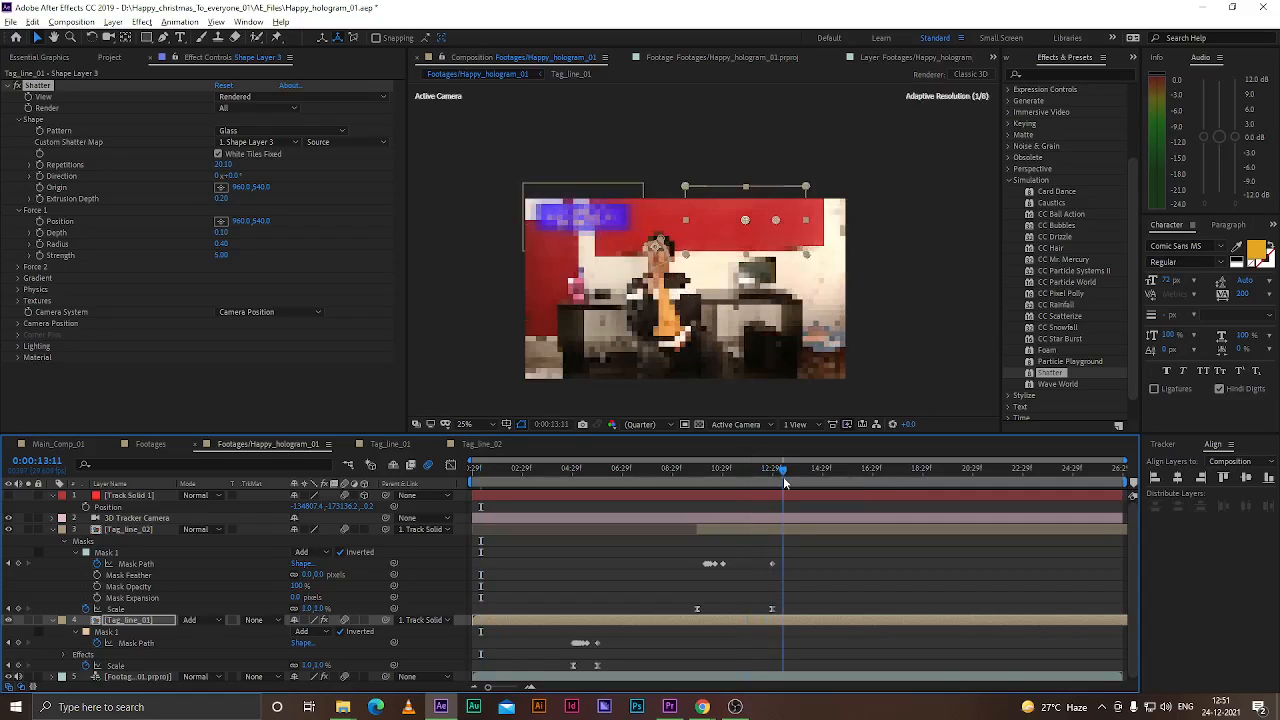
{"action": "key", "text": "ctrl+z"}
{"action": "key", "text": "ctrl+z"}
{"action": "key", "text": "ctrl+z"}
{"action": "key", "text": "ctrl+z"}
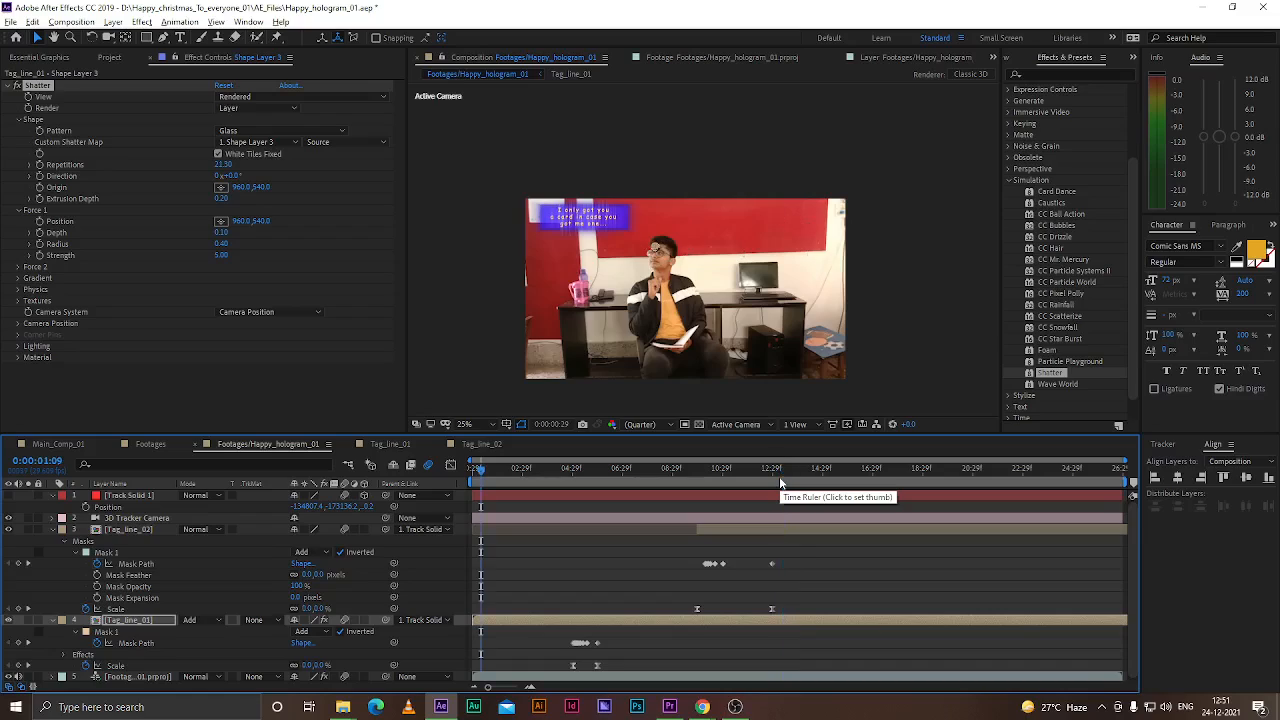
{"action": "mouse_move", "coordinate": [758, 483]}
{"action": "left_mouse_down"}
{"action": "mouse_move", "coordinate": [808, 479]}
{"action": "mouse_move", "coordinate": [691, 478]}
{"action": "mouse_move", "coordinate": [740, 484]}
{"action": "left_mouse_up"}
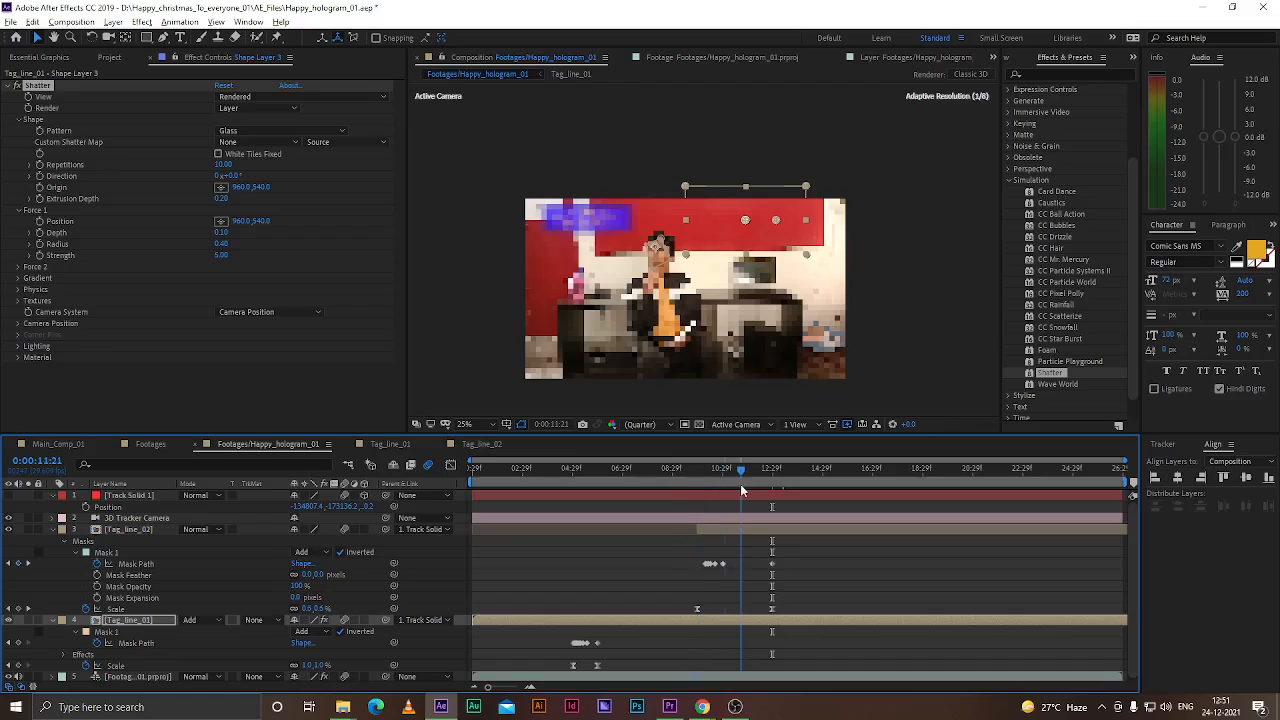
Delete the Shatter effect from the Tag_line_01 layer
{"action": "left_click", "coordinate": [1162, 444]}
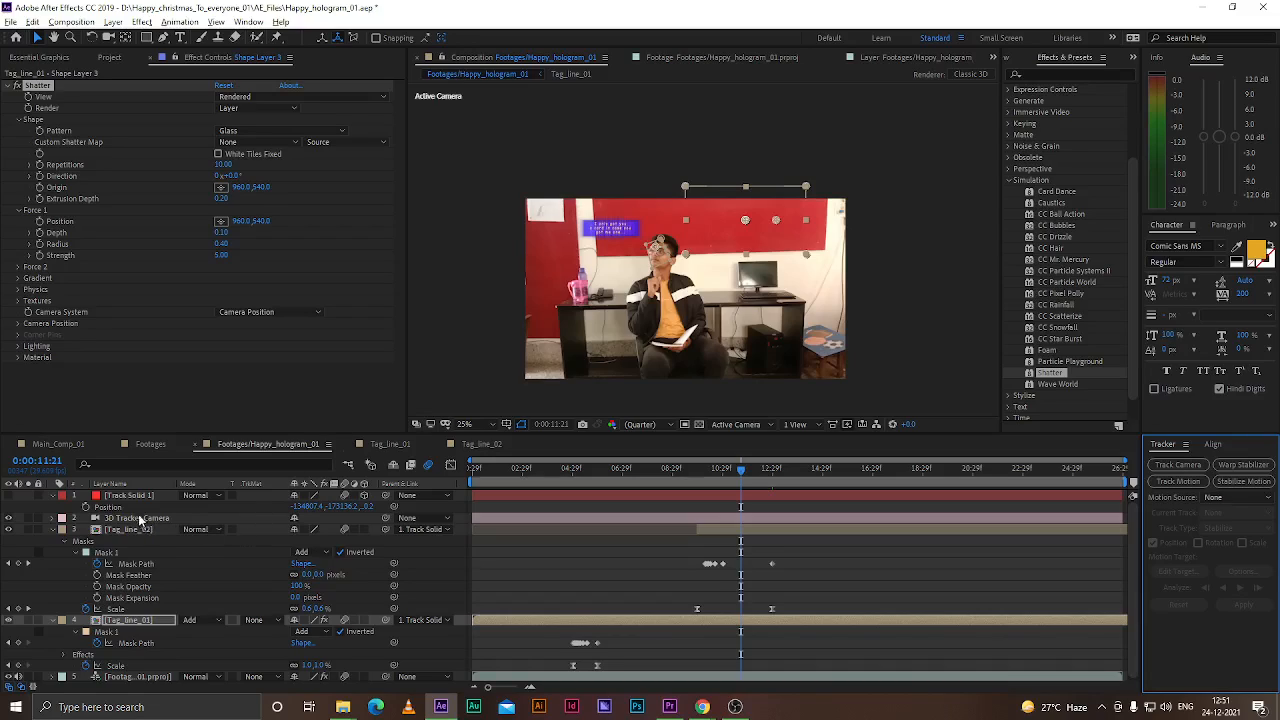
{"action": "left_click", "coordinate": [61, 644]}
{"action": "left_click", "coordinate": [118, 621]}
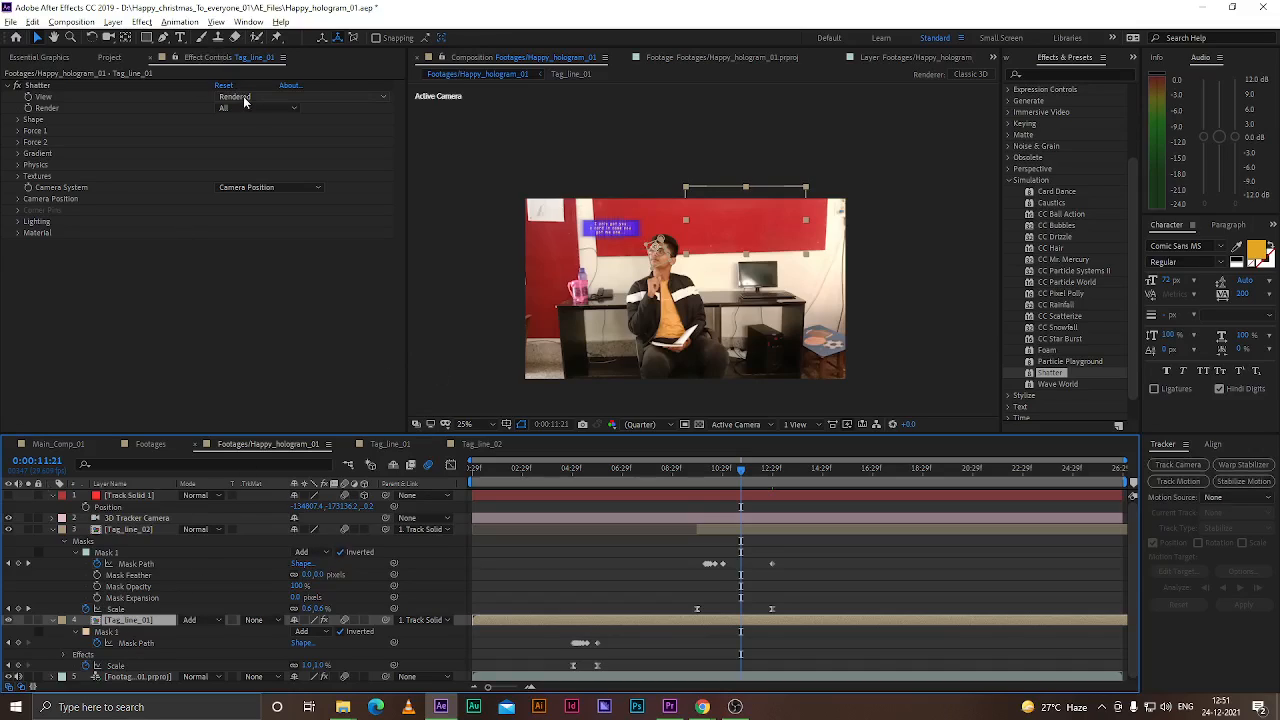
{"action": "left_click", "coordinate": [243, 97]}
{"action": "left_click", "coordinate": [220, 87]}
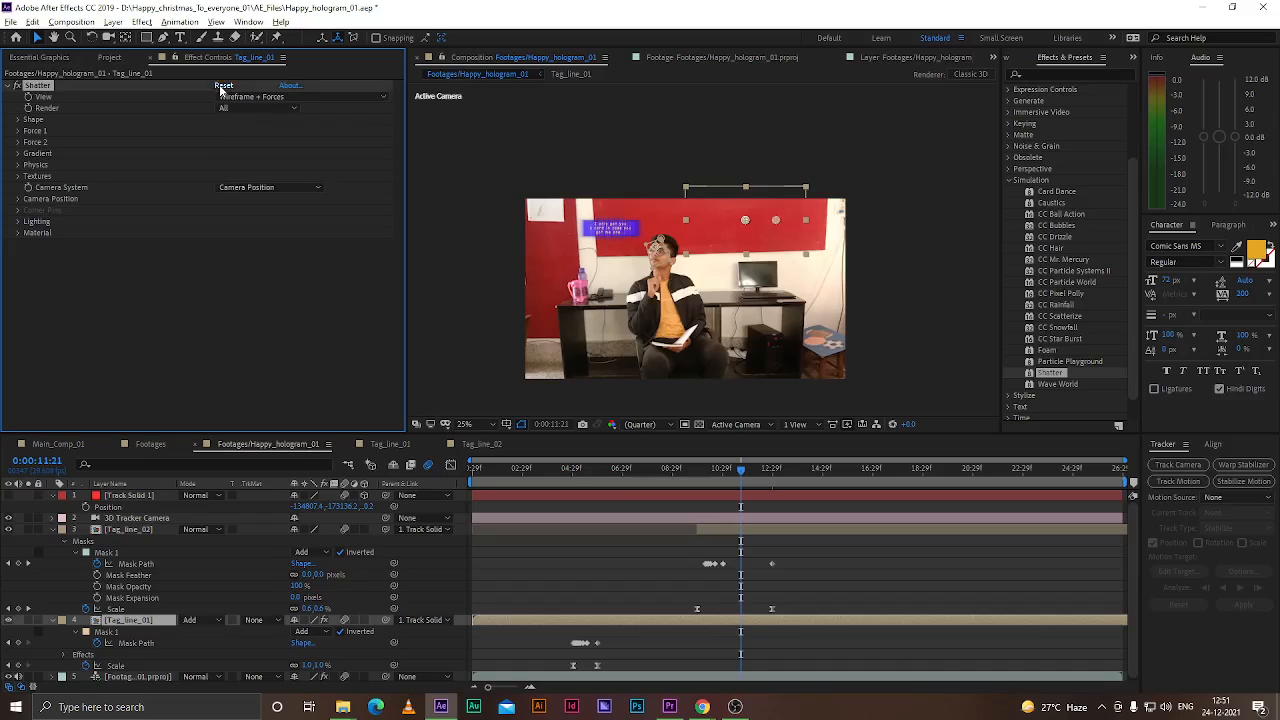
{"action": "left_click", "coordinate": [102, 294]}
{"action": "left_click", "coordinate": [65, 88]}
{"action": "key", "text": "Delete"}
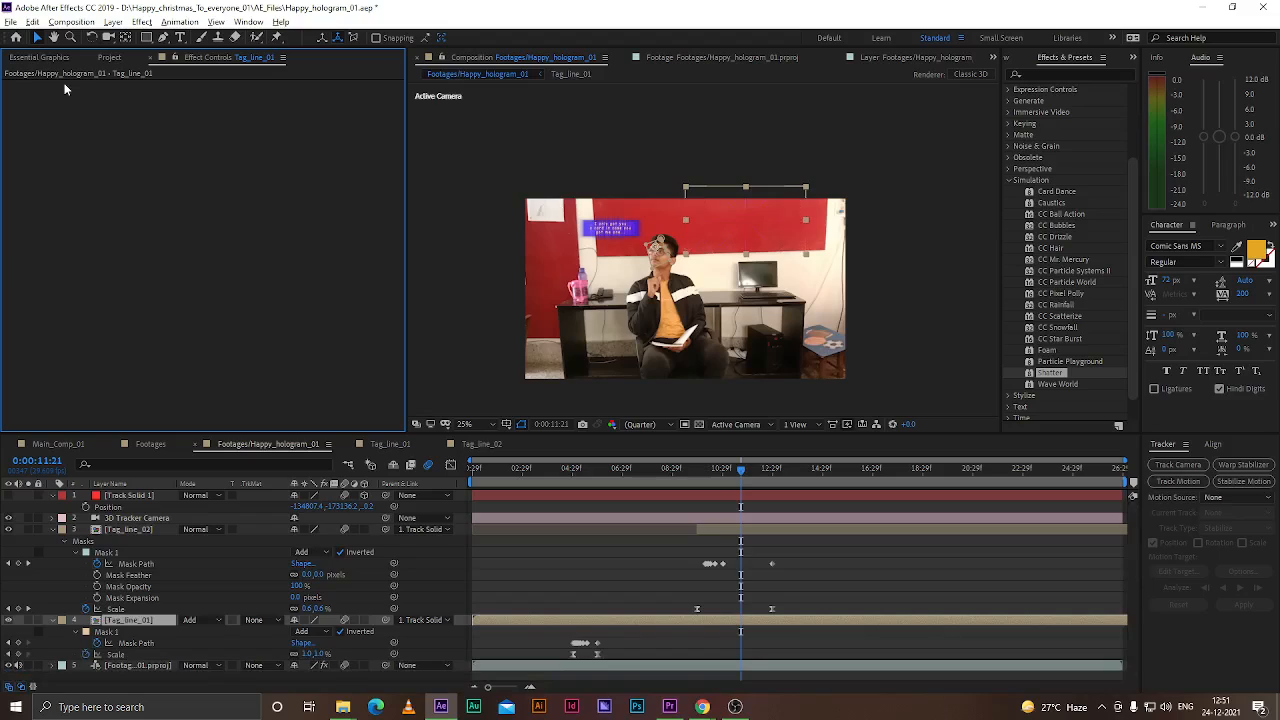
Turn the Tag_line_02 layer into a 3D layer
{"action": "left_click", "coordinate": [128, 494]}
{"action": "scroll", "coordinate": [634, 250], "scroll_direction": "up", "scroll_amount": 4}
{"action": "left_click", "coordinate": [8, 495]}
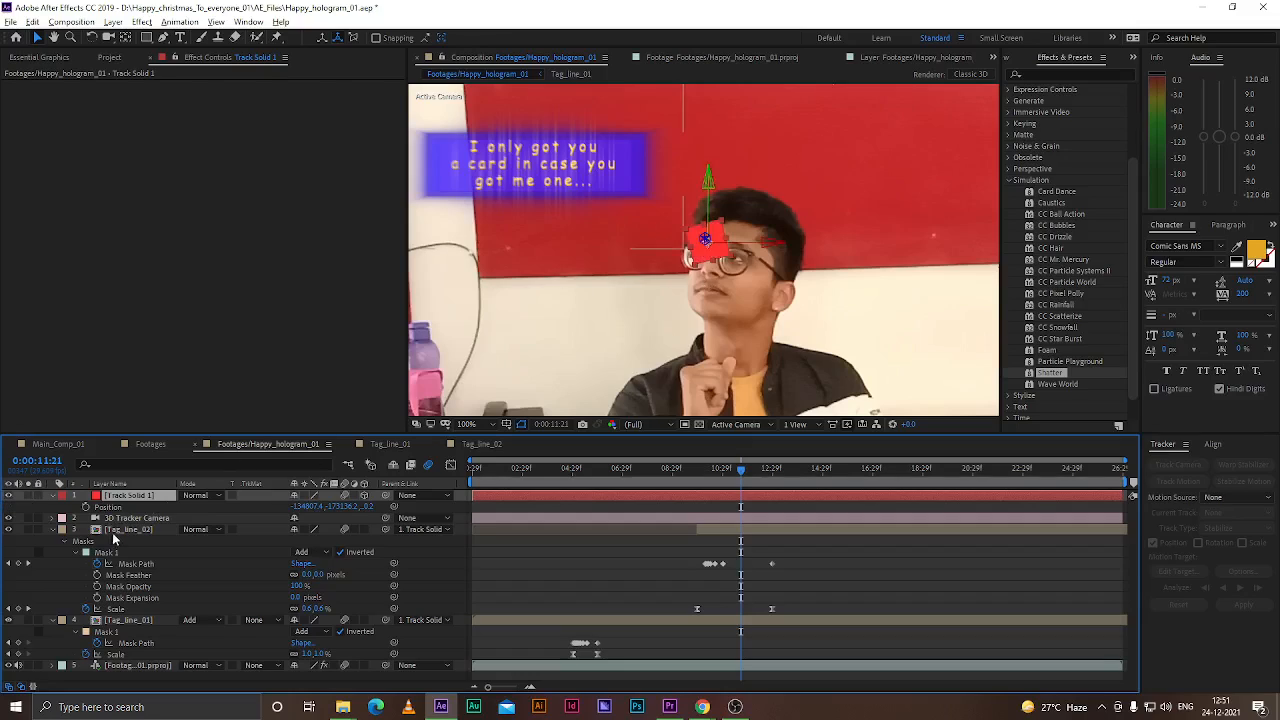
{"action": "left_click", "coordinate": [125, 529]}
{"action": "left_click", "coordinate": [143, 620], "text": "ctrl"}
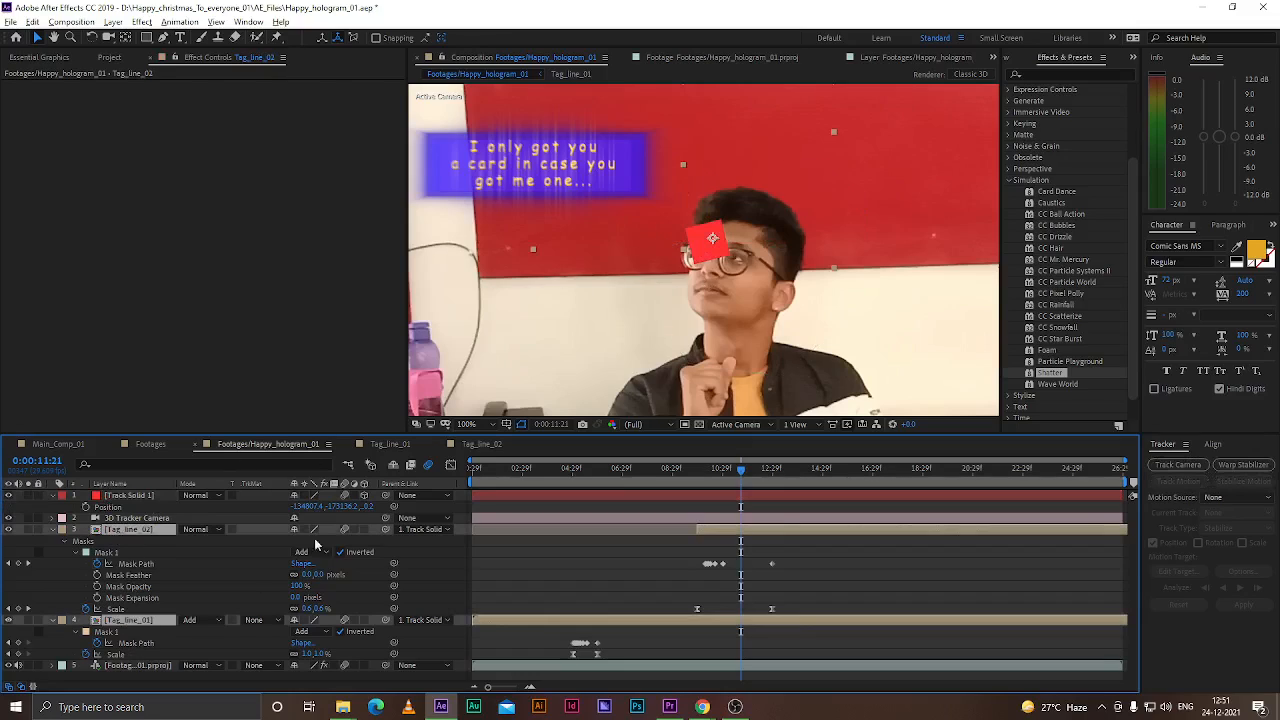
{"action": "left_click", "coordinate": [365, 530]}
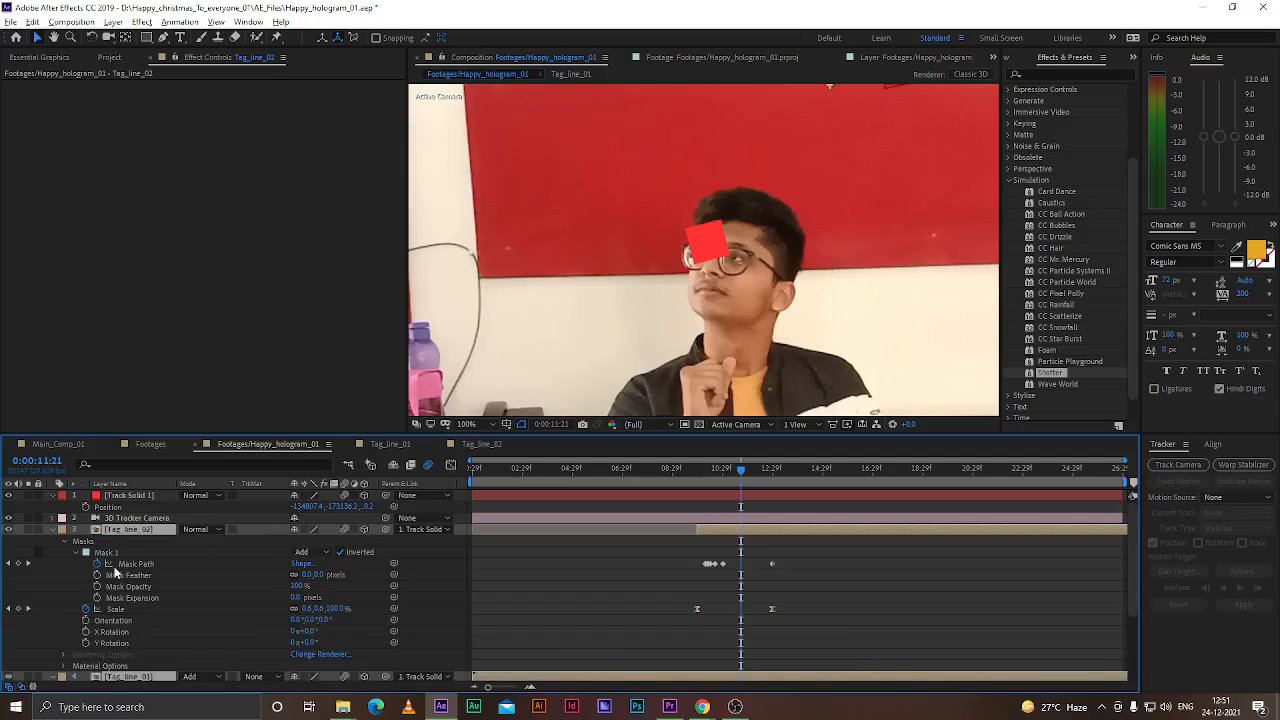
Switch the composition viewer to the 2 Views - Horizontal layout
{"action": "scroll", "coordinate": [722, 277], "scroll_direction": "down", "scroll_amount": 4}
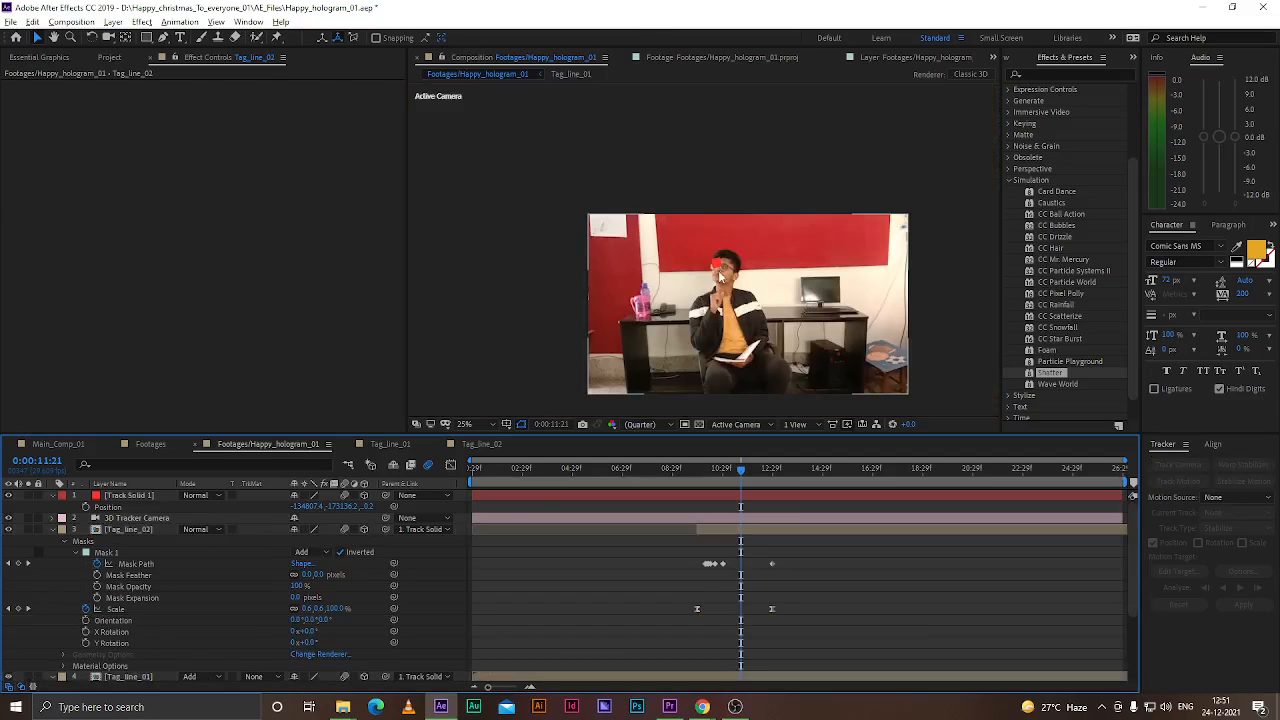
{"action": "left_click", "coordinate": [798, 424]}
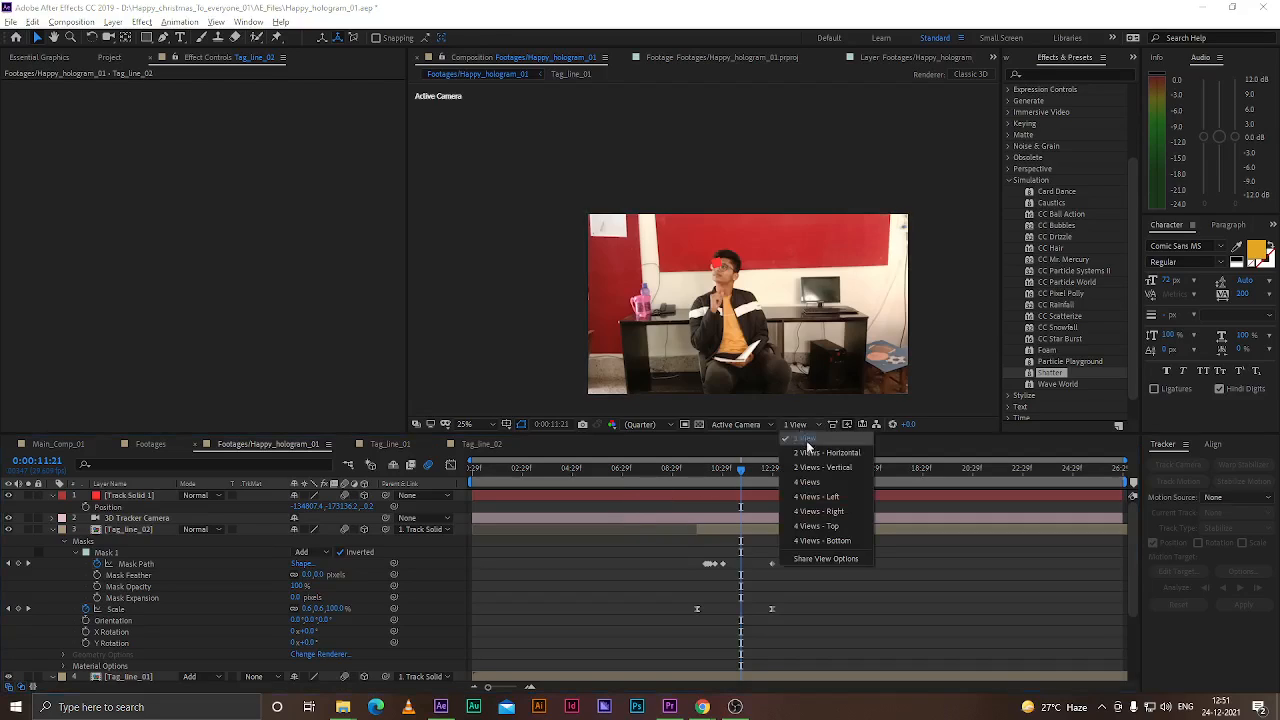
{"action": "left_click", "coordinate": [826, 452]}
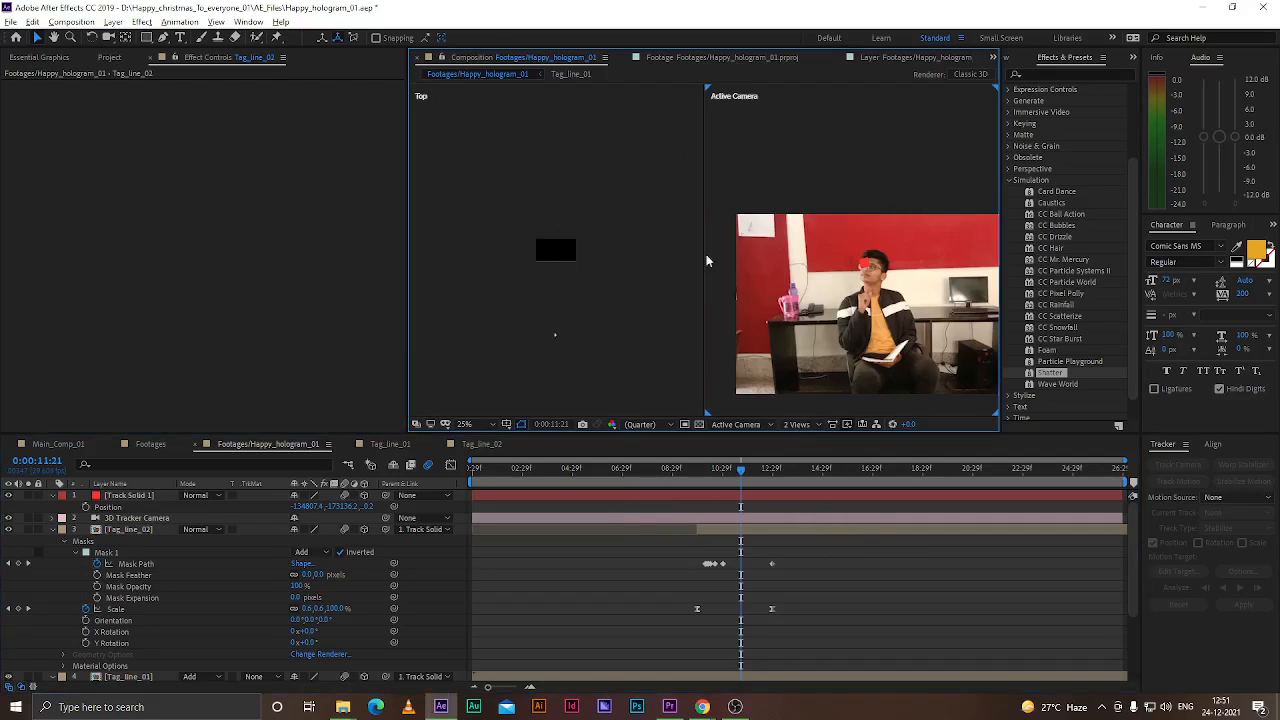
Try moving the Tag_line_02 layer in the viewer, then undo the move
{"action": "left_click", "coordinate": [129, 531]}
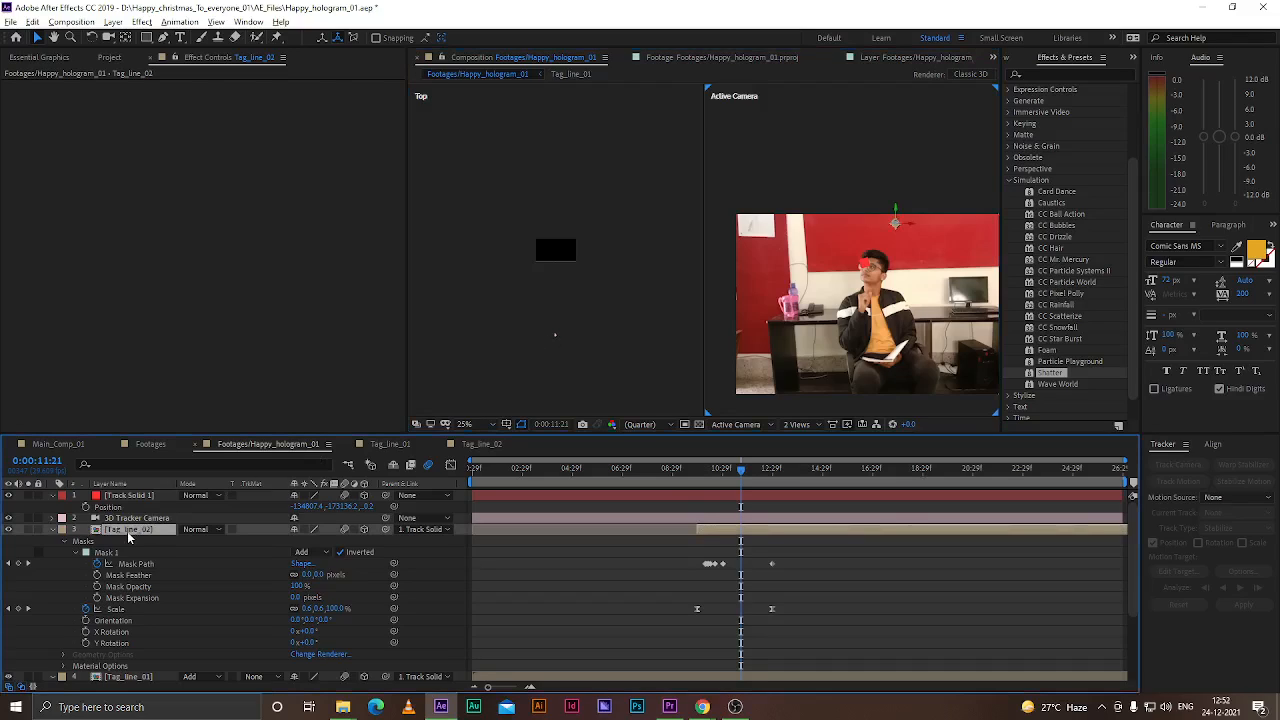
{"action": "scroll", "coordinate": [561, 265], "scroll_direction": "down", "scroll_amount": 1}
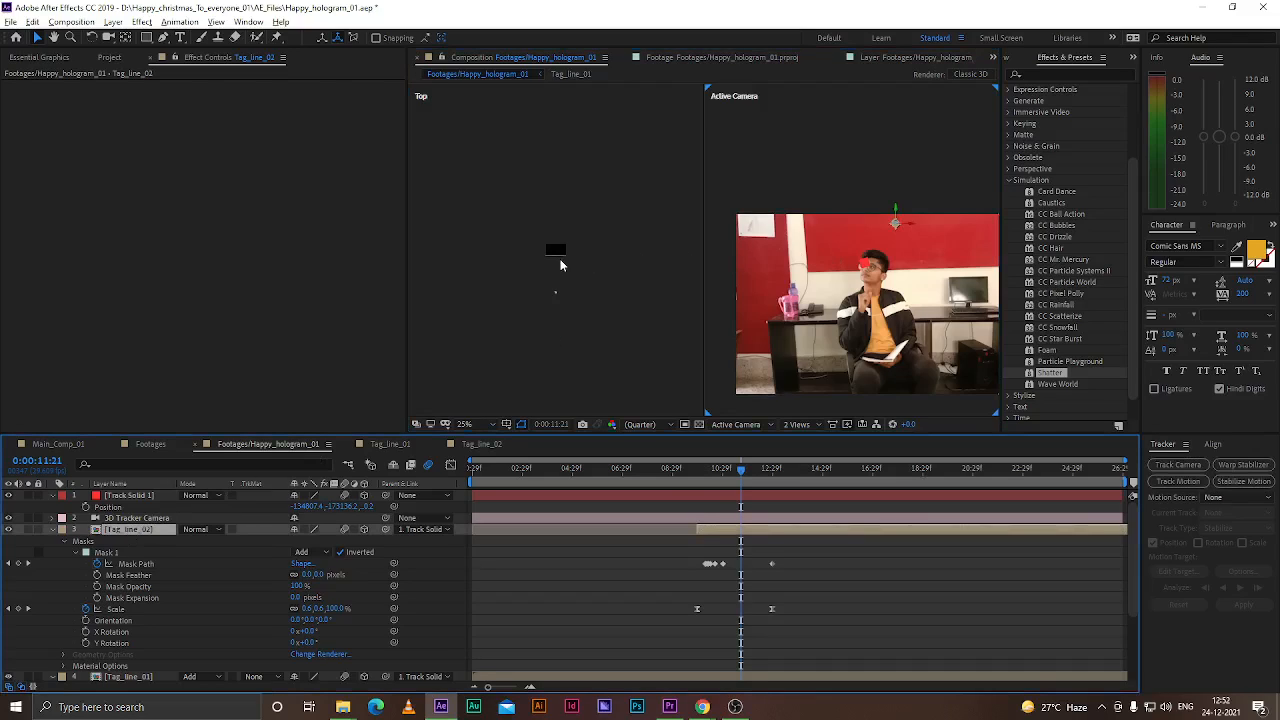
{"action": "scroll", "coordinate": [558, 260], "scroll_direction": "up", "scroll_amount": 2}
{"action": "left_click_drag", "start_coordinate": [905, 223], "coordinate": [813, 221]}
{"action": "key", "text": "ctrl+z"}
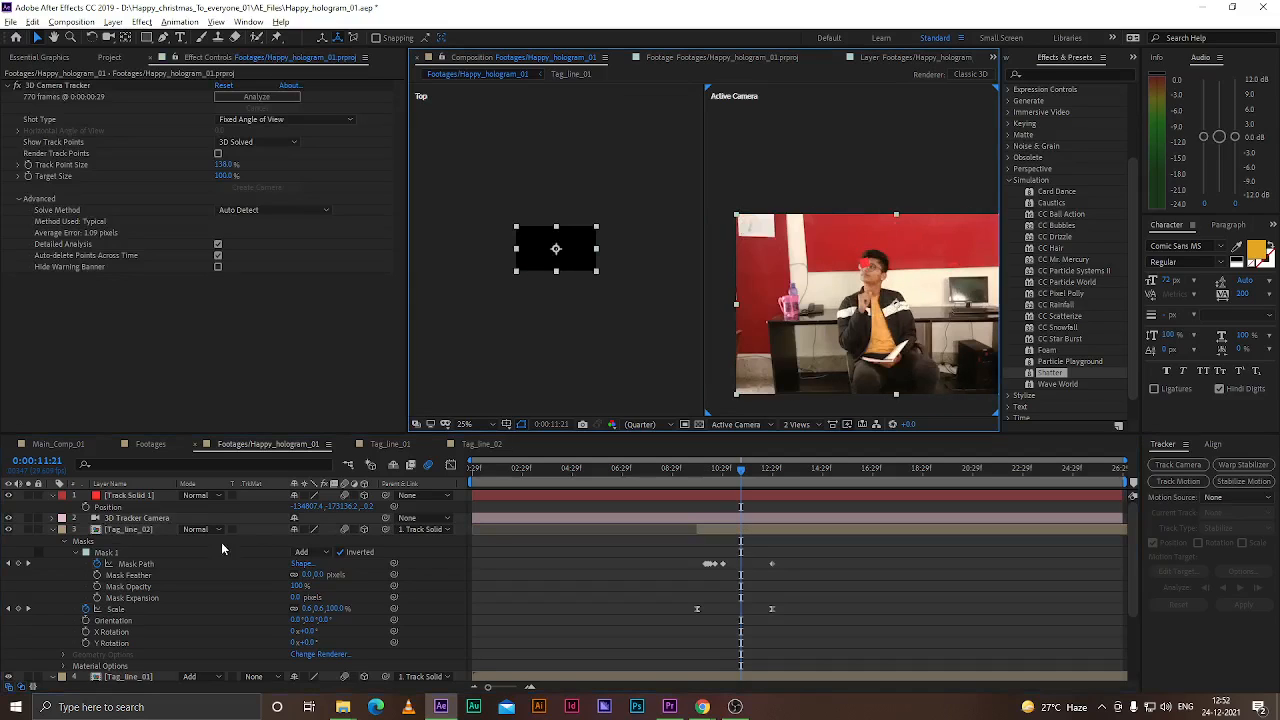
Reposition the Tag_line_02 layer in 3D space, setting its Position to about 4918, 2115, 3797
{"action": "left_click", "coordinate": [138, 537]}
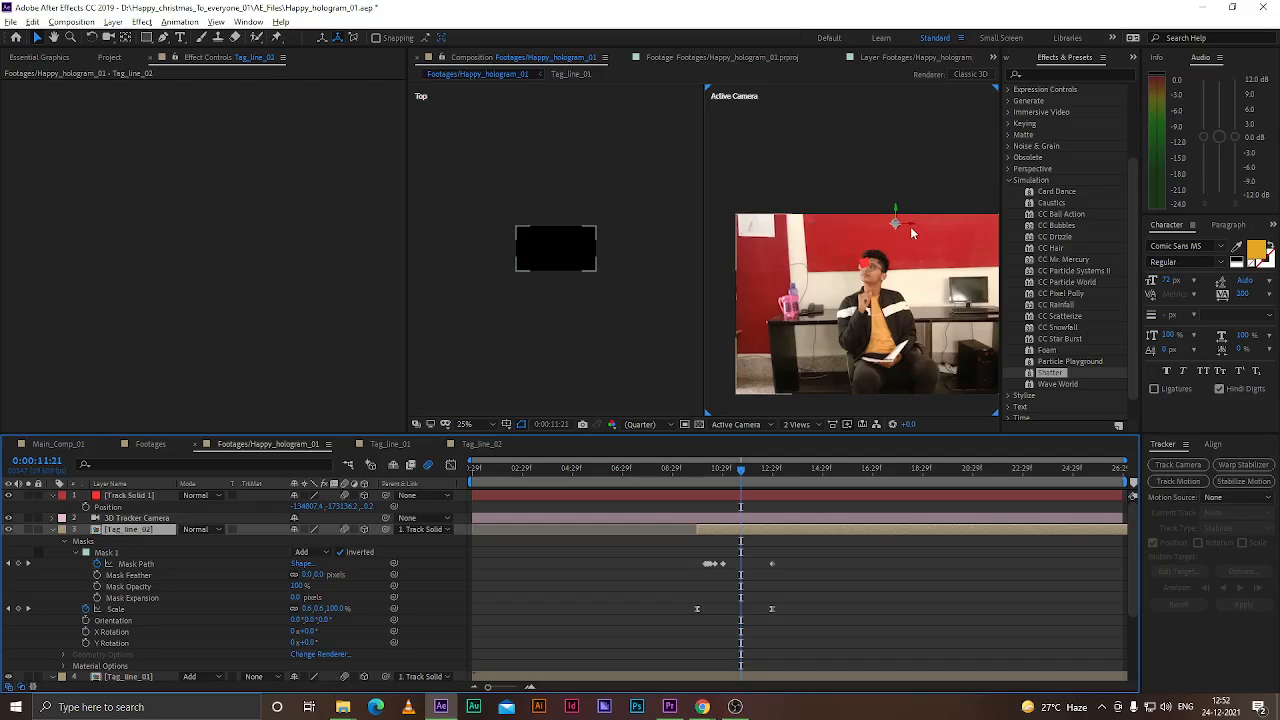
{"action": "left_click_drag", "start_coordinate": [907, 225], "coordinate": [398, 287]}
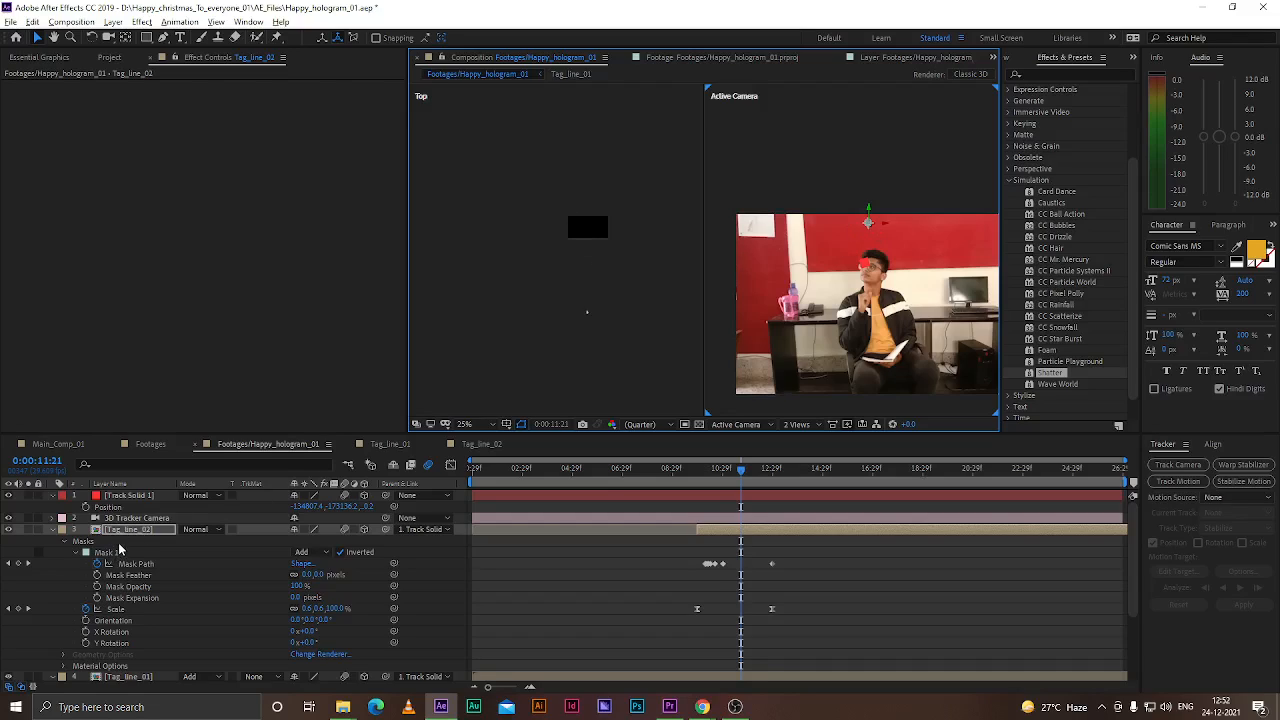
{"action": "key", "text": "p"}
{"action": "left_click_drag", "start_coordinate": [349, 541], "coordinate": [862, 265]}
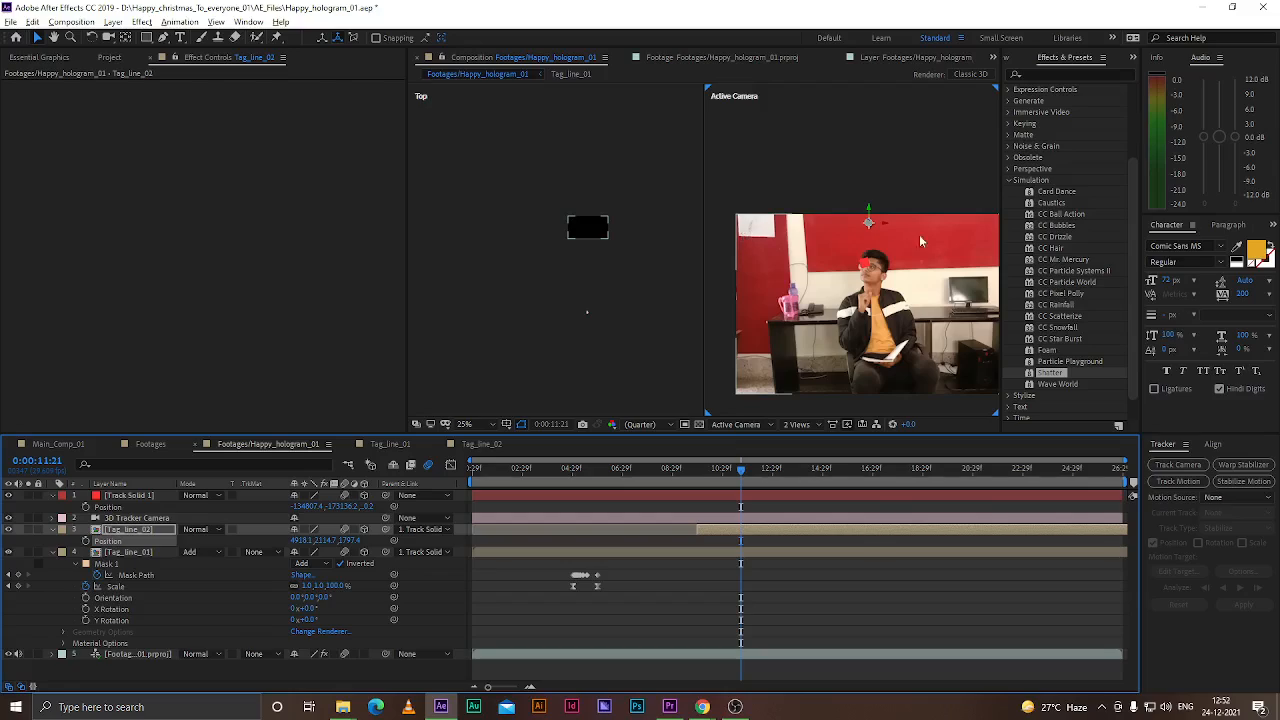
Show the track points of the footage layer's 3D Camera Tracker and set its Track Point Size to 35%
{"action": "left_click", "coordinate": [862, 265]}
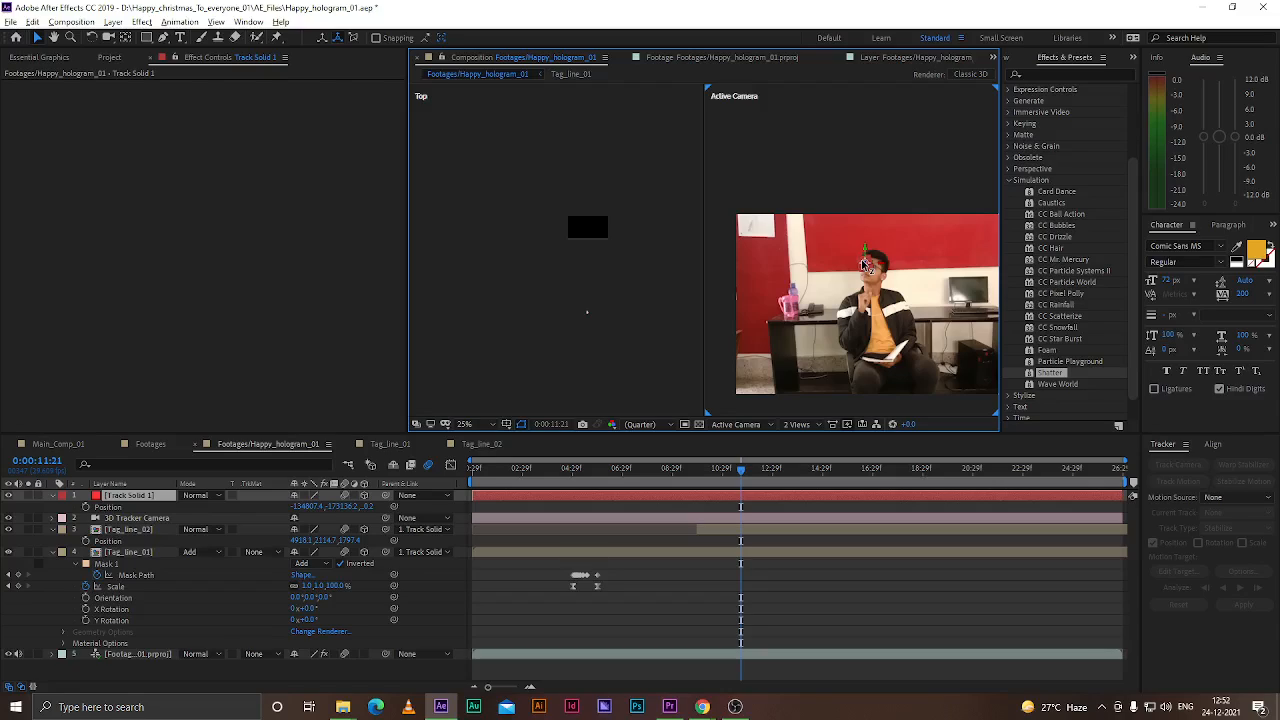
{"action": "left_click", "coordinate": [1008, 180]}
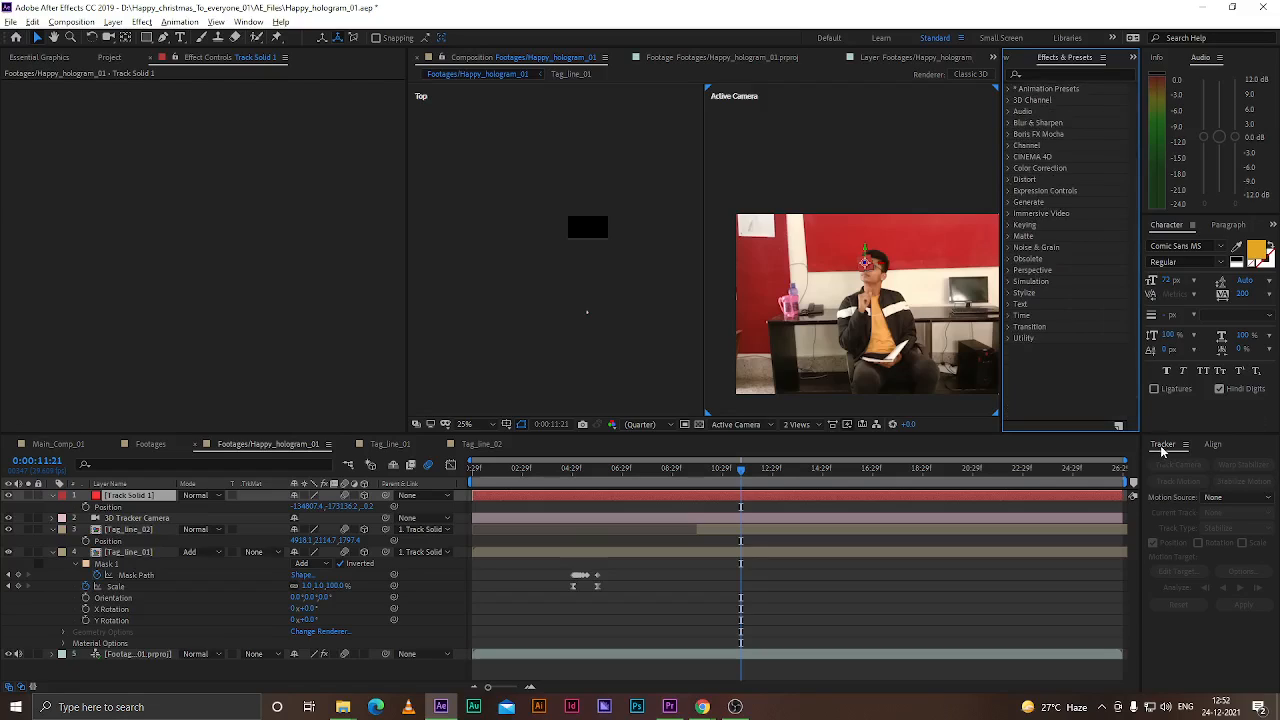
{"action": "left_click", "coordinate": [138, 654]}
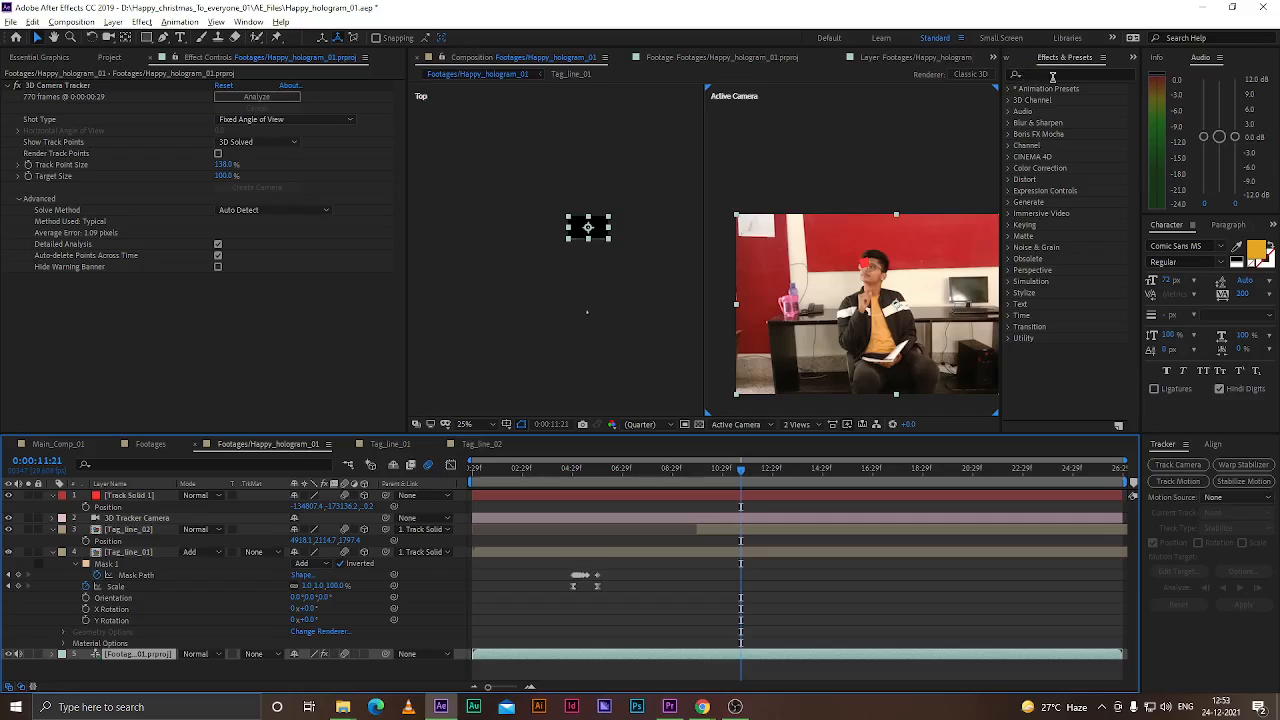
{"action": "left_click", "coordinate": [1052, 76]}
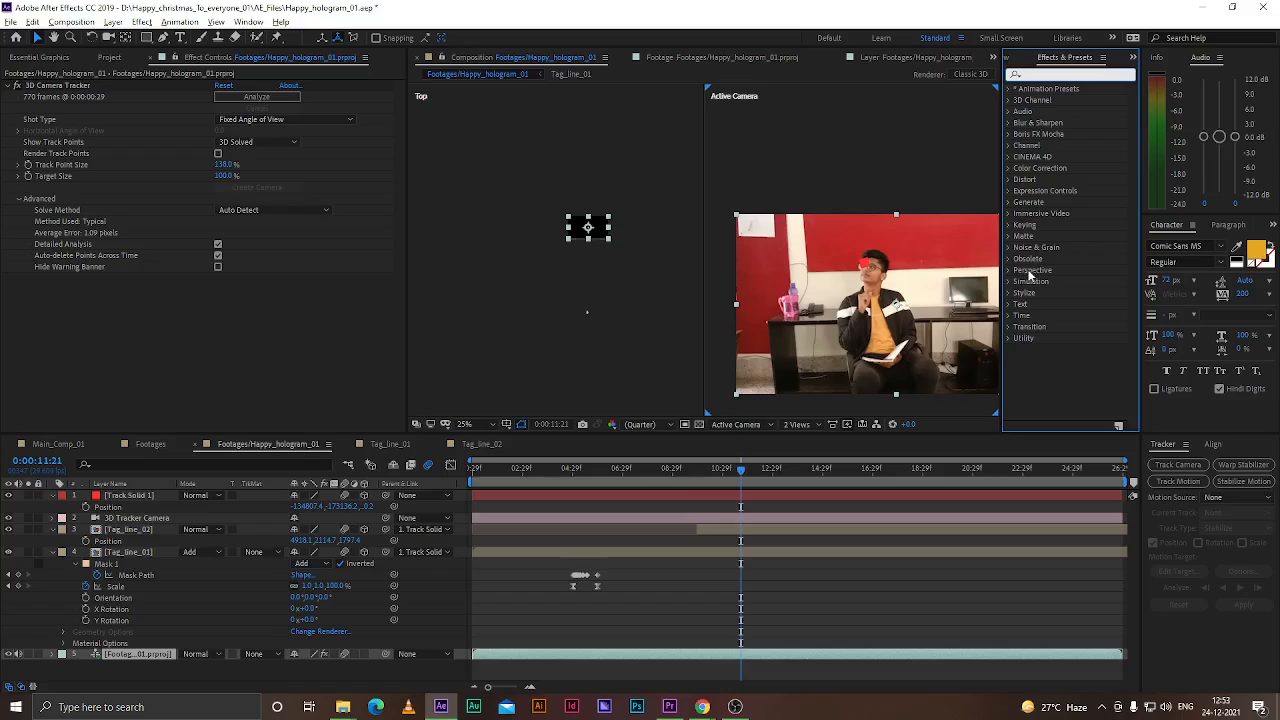
{"action": "left_click", "coordinate": [1008, 270]}
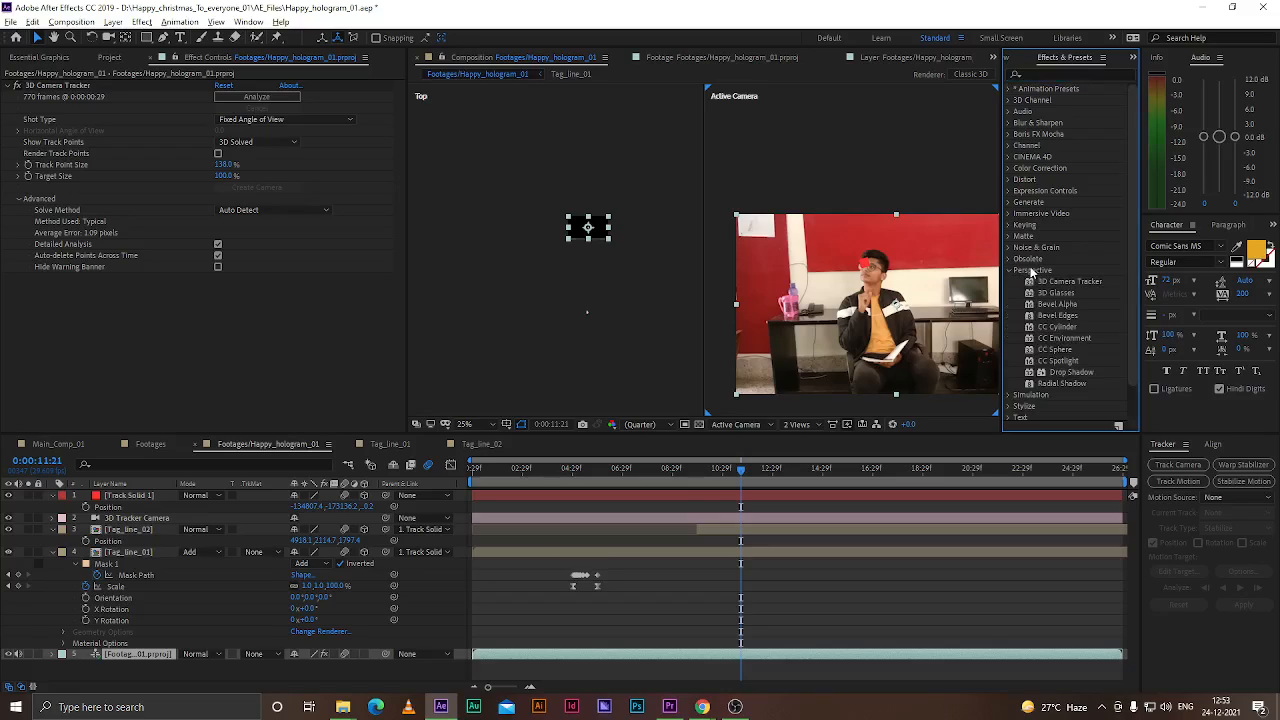
{"action": "left_click", "coordinate": [1075, 282]}
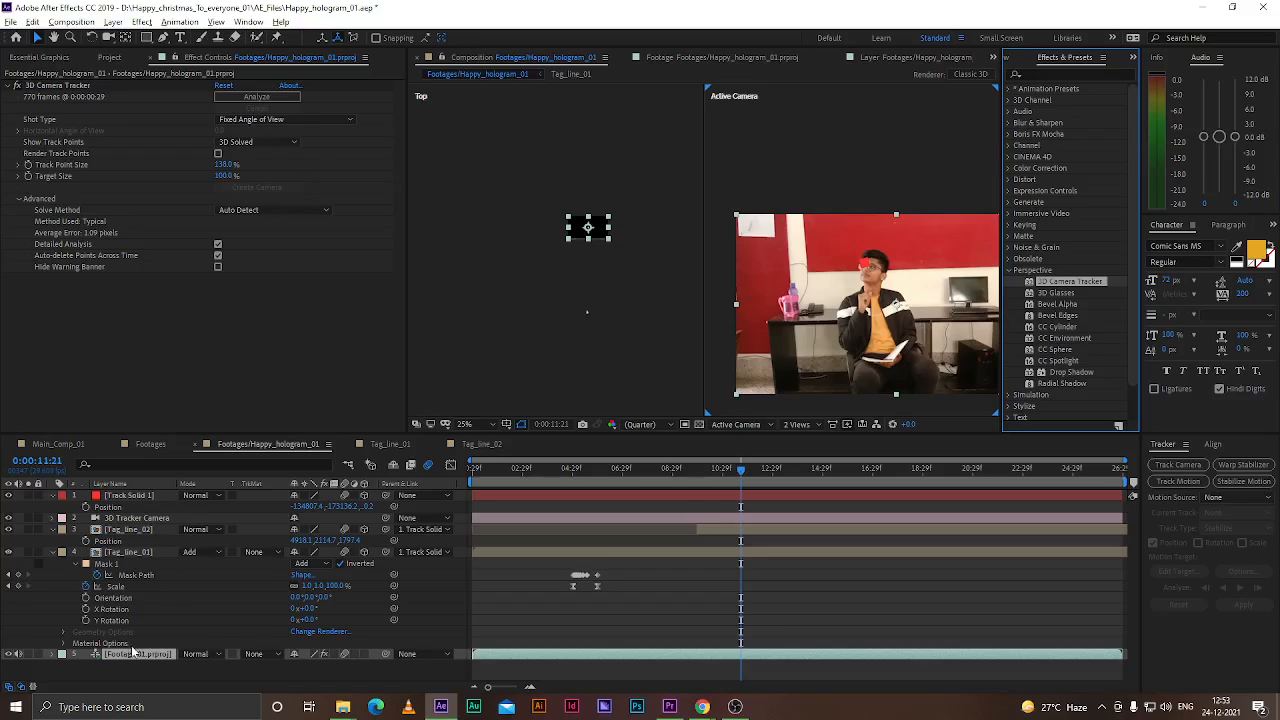
{"action": "left_click", "coordinate": [55, 86]}
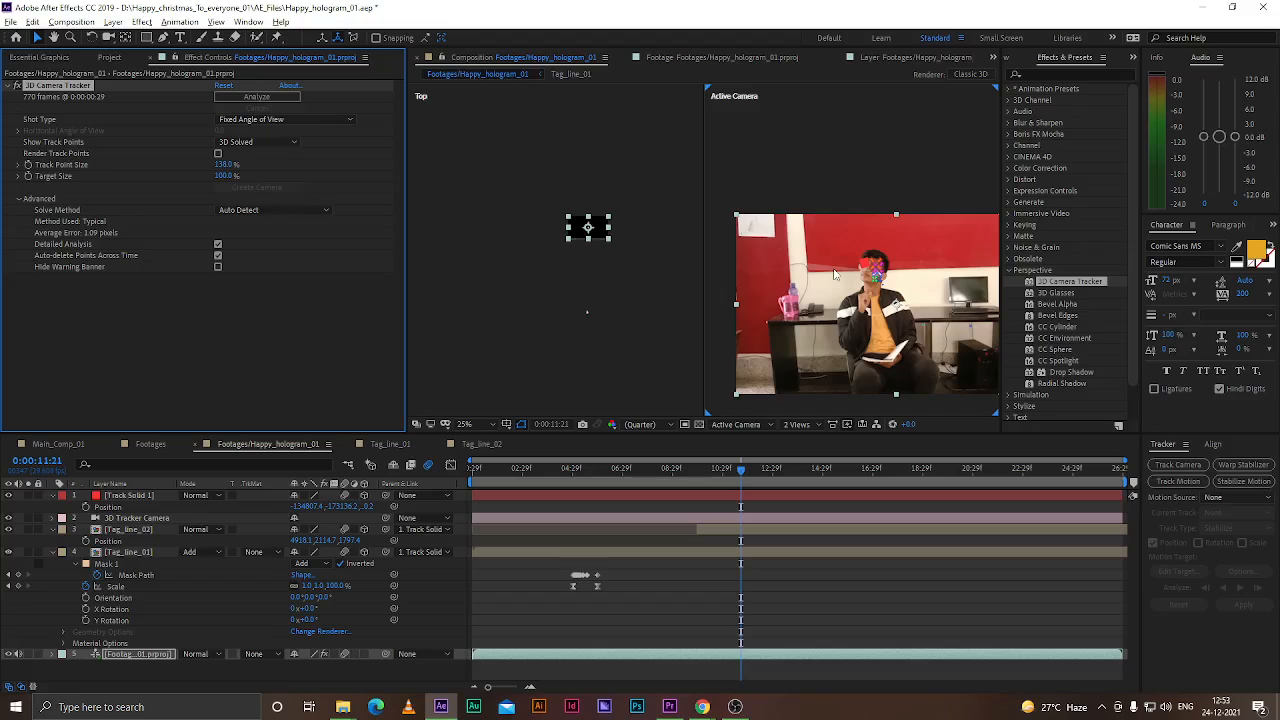
{"action": "scroll", "coordinate": [880, 295], "scroll_direction": "up", "scroll_amount": 6}
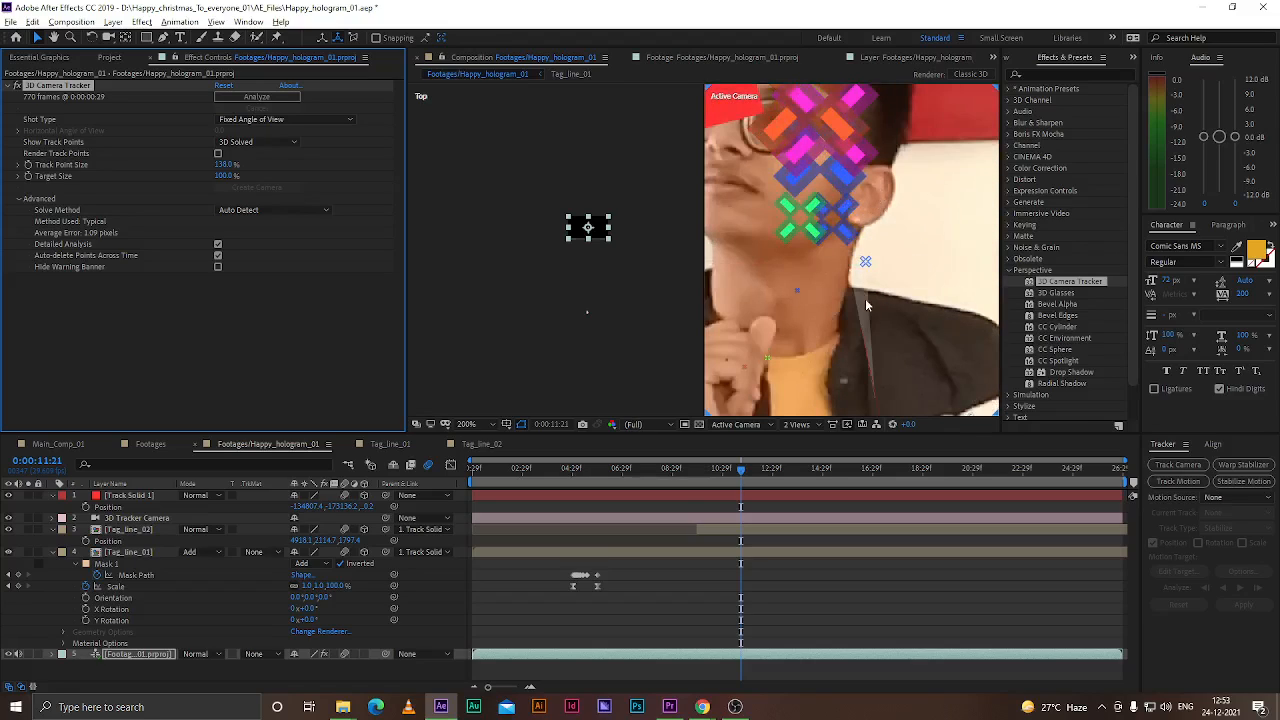
{"action": "scroll", "coordinate": [872, 300], "scroll_direction": "down", "scroll_amount": 2}
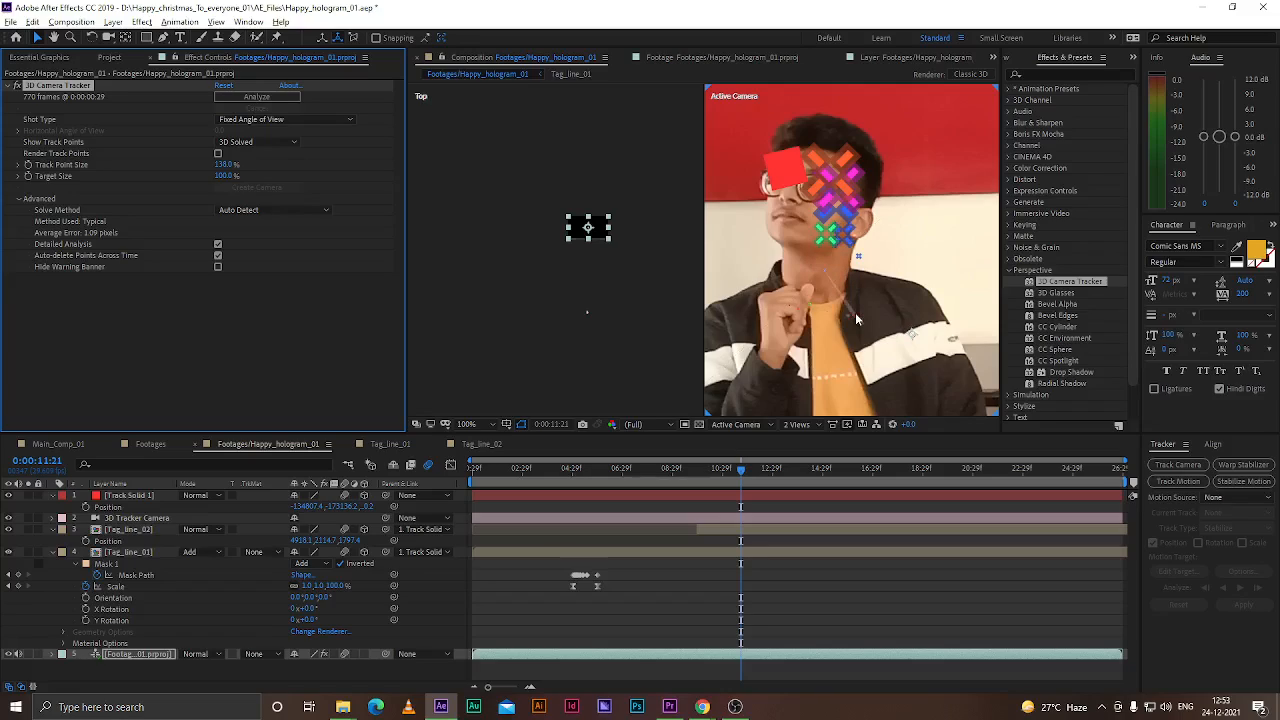
{"action": "left_click_drag", "start_coordinate": [245, 165], "coordinate": [168, 168]}
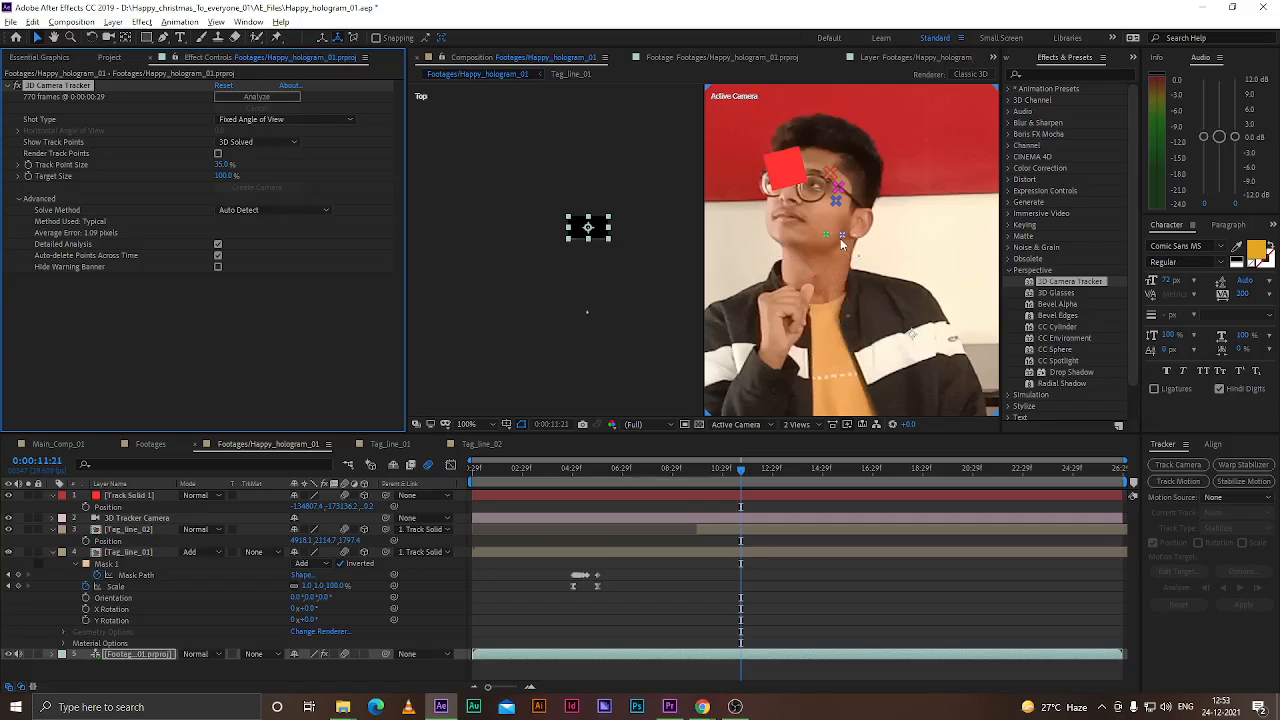
{"action": "right_click", "coordinate": [836, 338]}
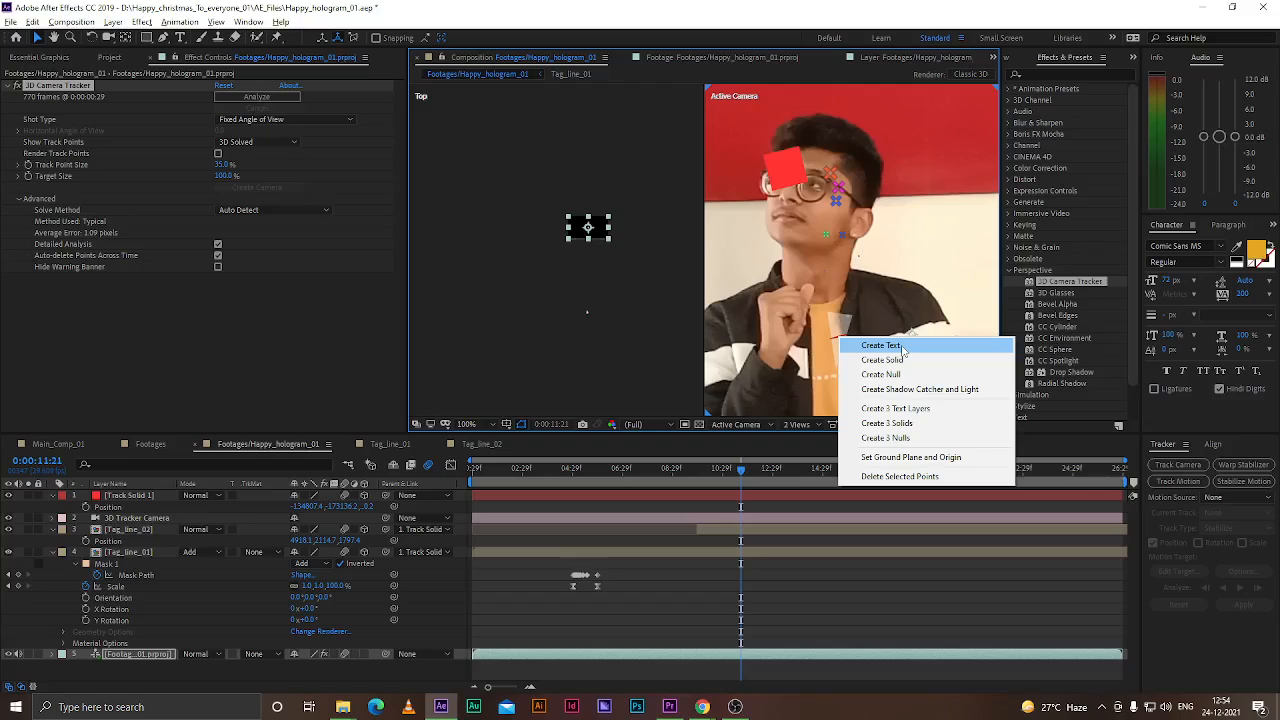
{"action": "left_click", "coordinate": [862, 316]}
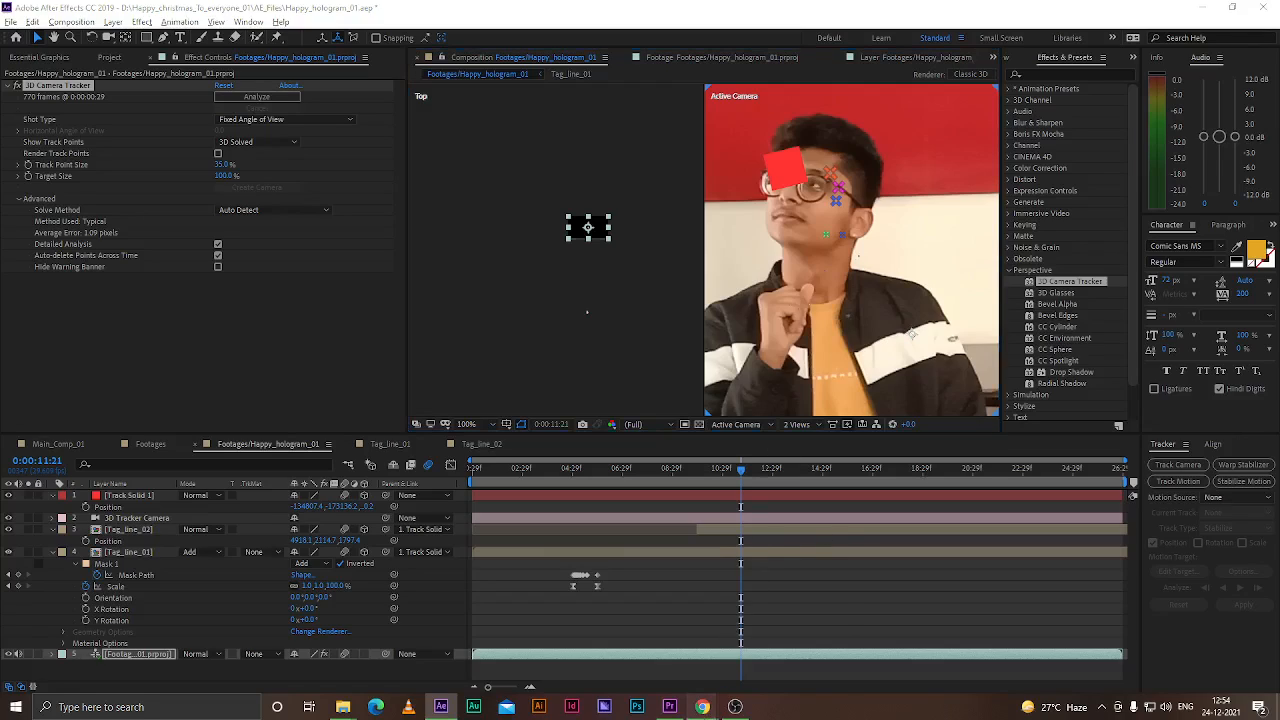
{"action": "mouse_move", "coordinate": [702, 707]}
{"action": "left_click", "coordinate": [797, 603]}
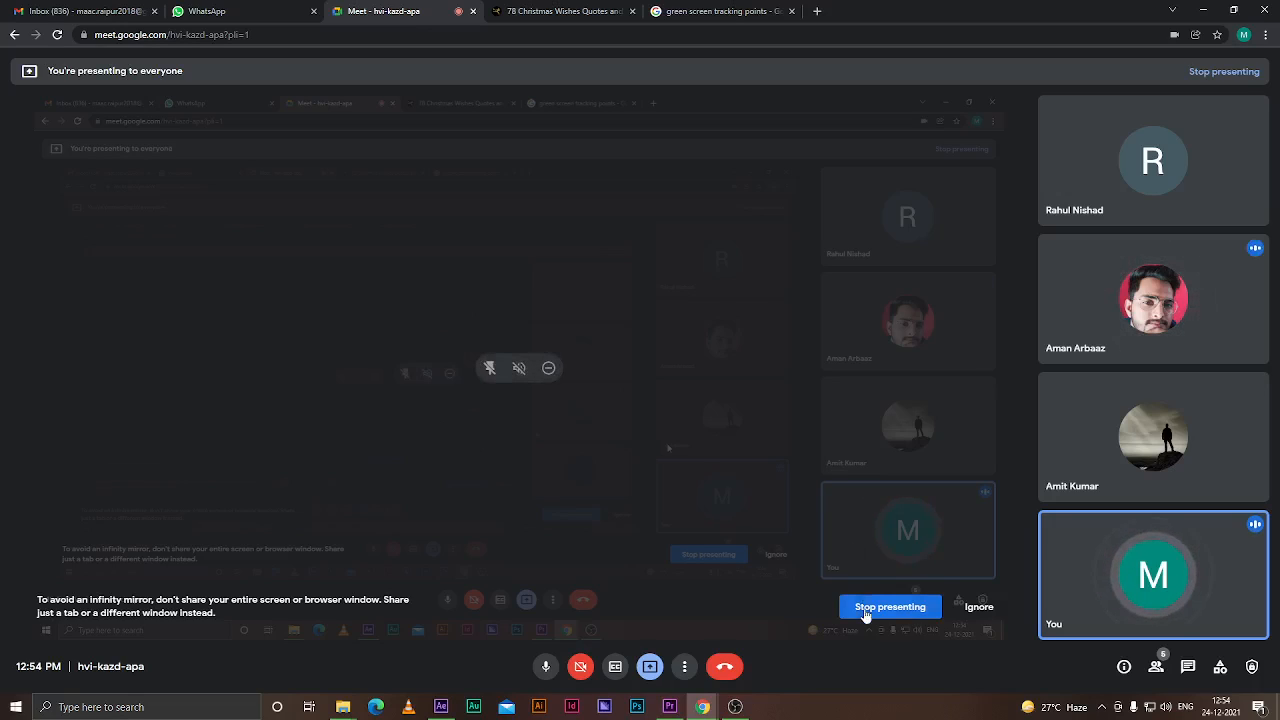
{"action": "mouse_move", "coordinate": [735, 707]}
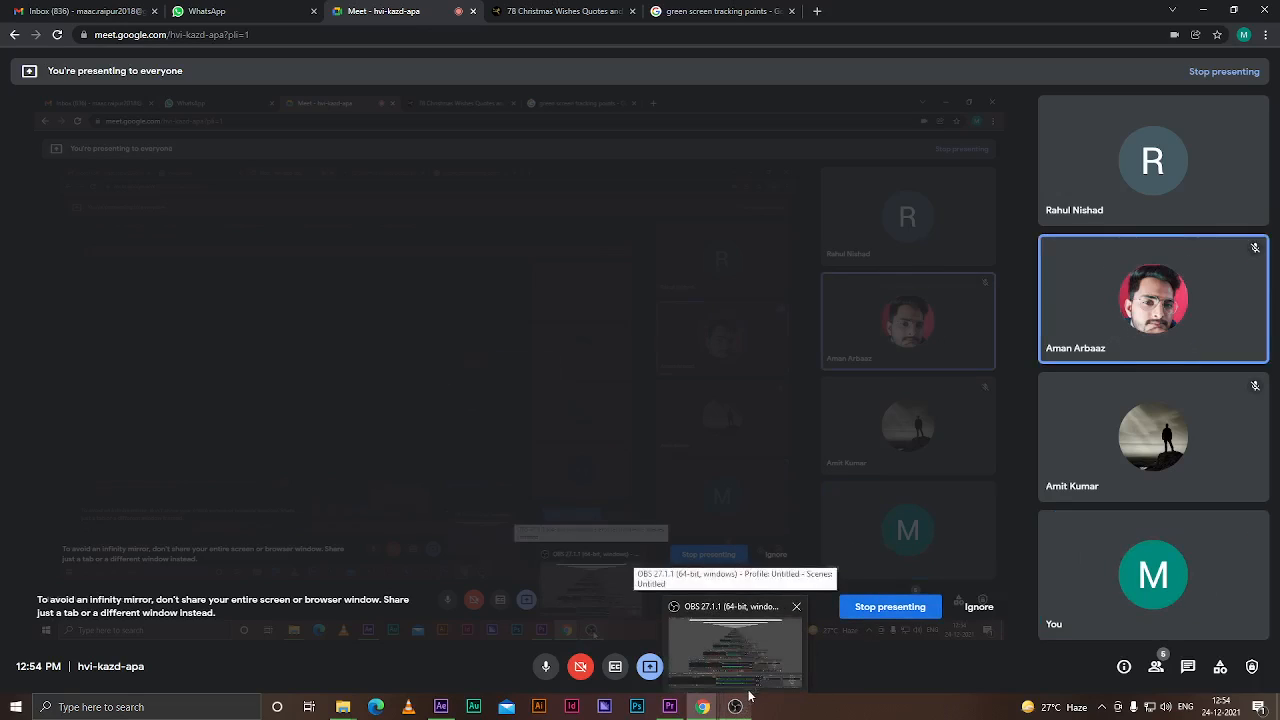
{"action": "left_click", "coordinate": [760, 667]}
{"action": "left_click", "coordinate": [760, 667]}
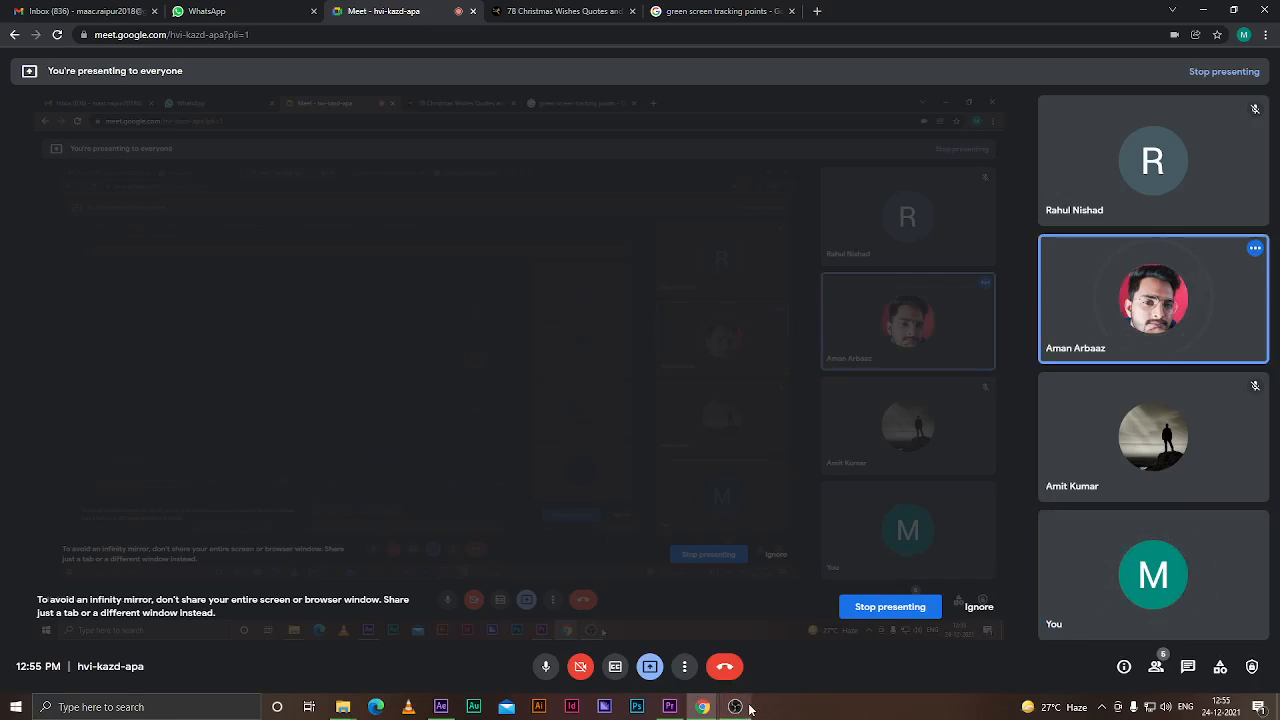
{"action": "mouse_move", "coordinate": [749, 708]}
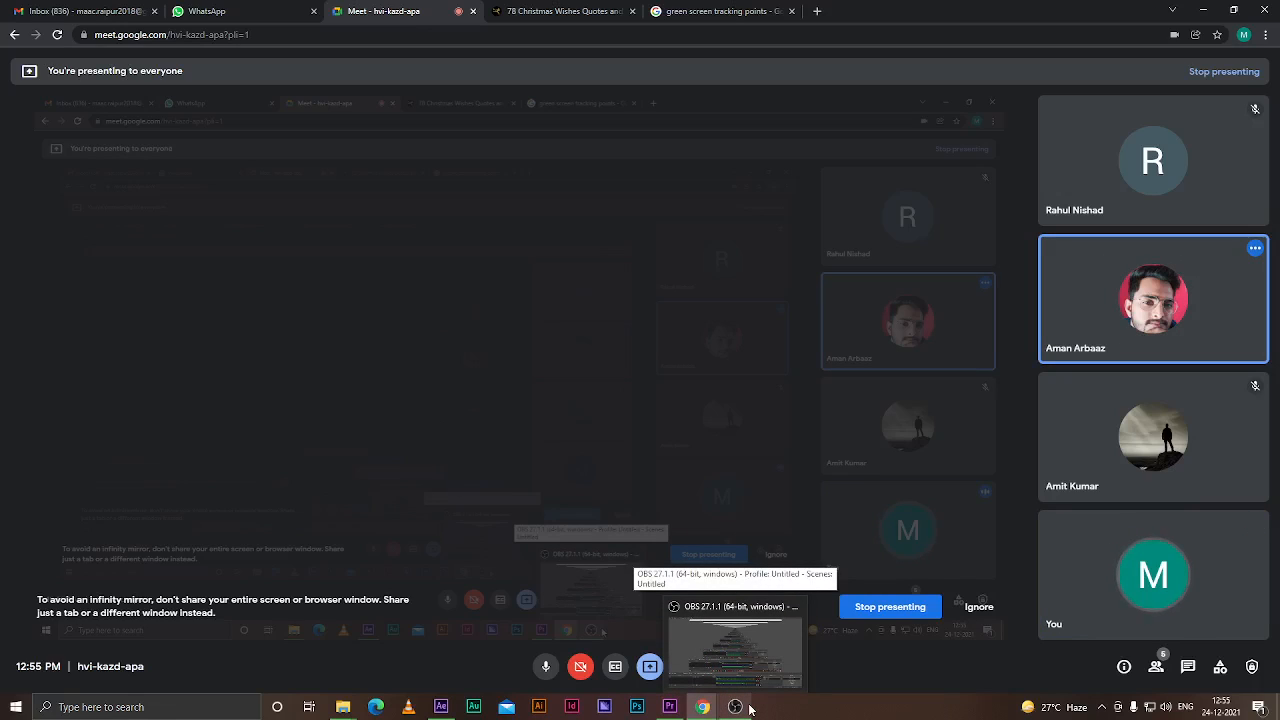
{"action": "left_click", "coordinate": [754, 684]}
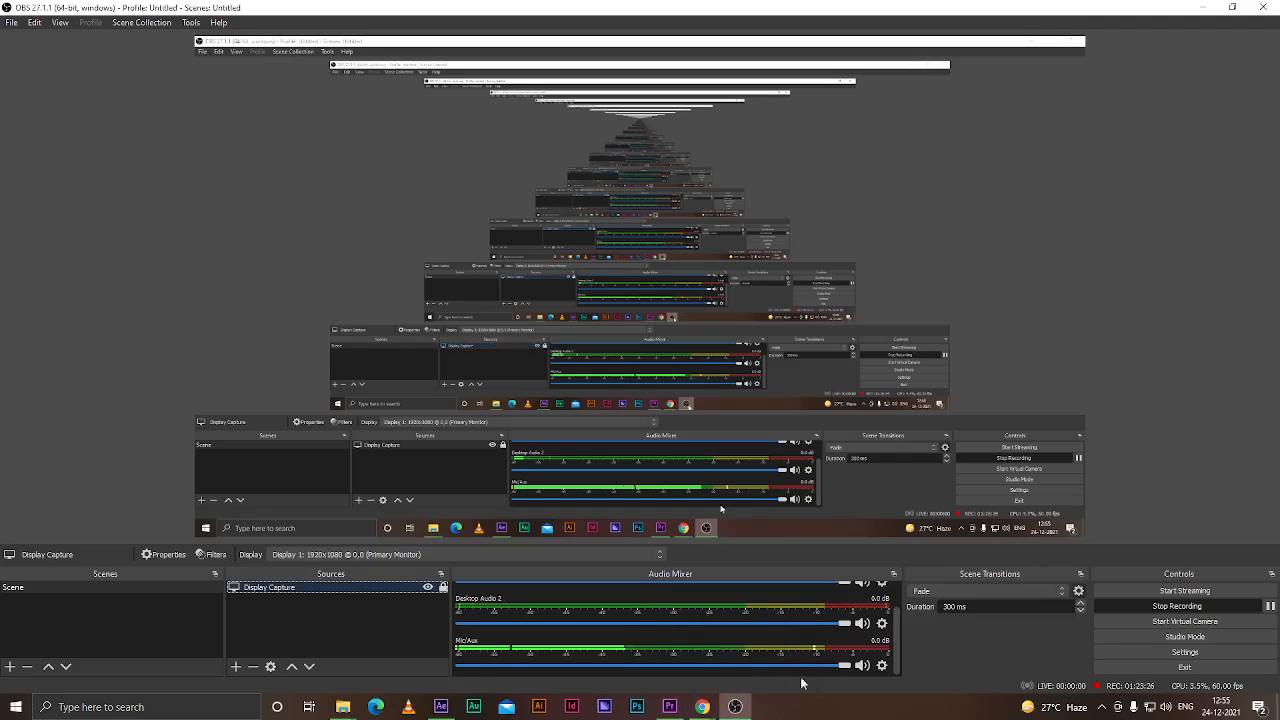
{"action": "left_click", "coordinate": [1249, 603]}
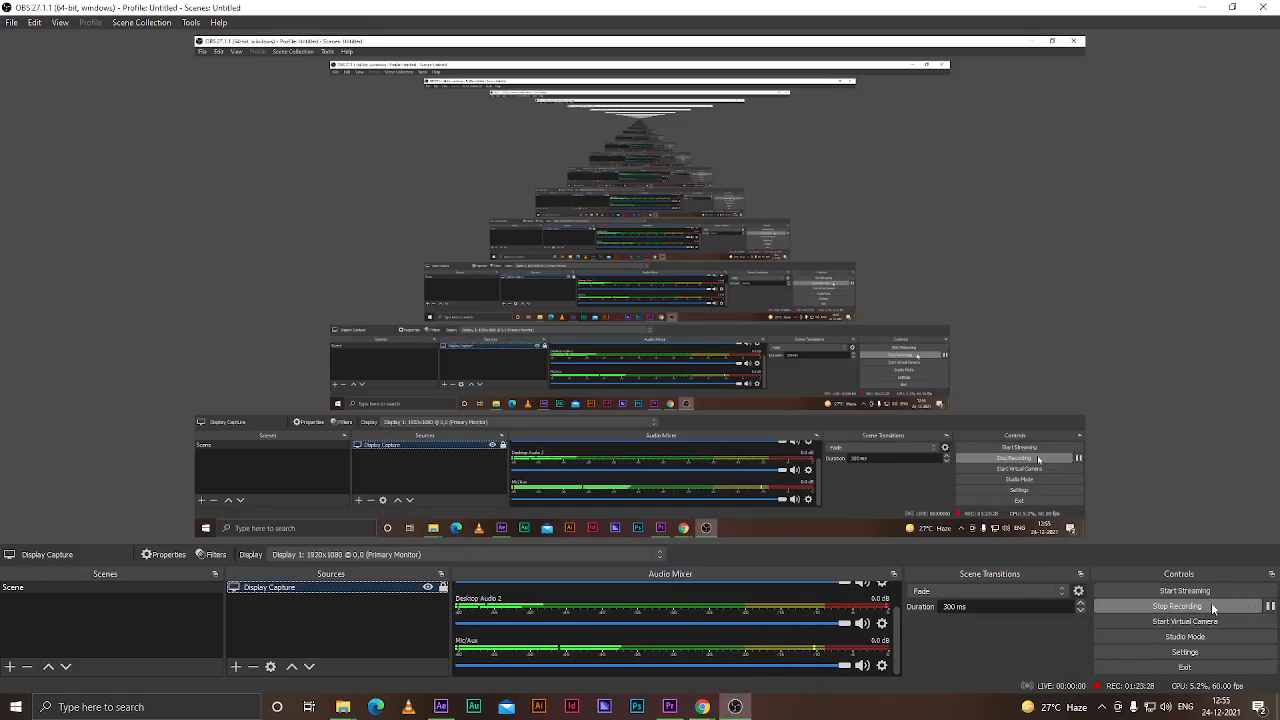